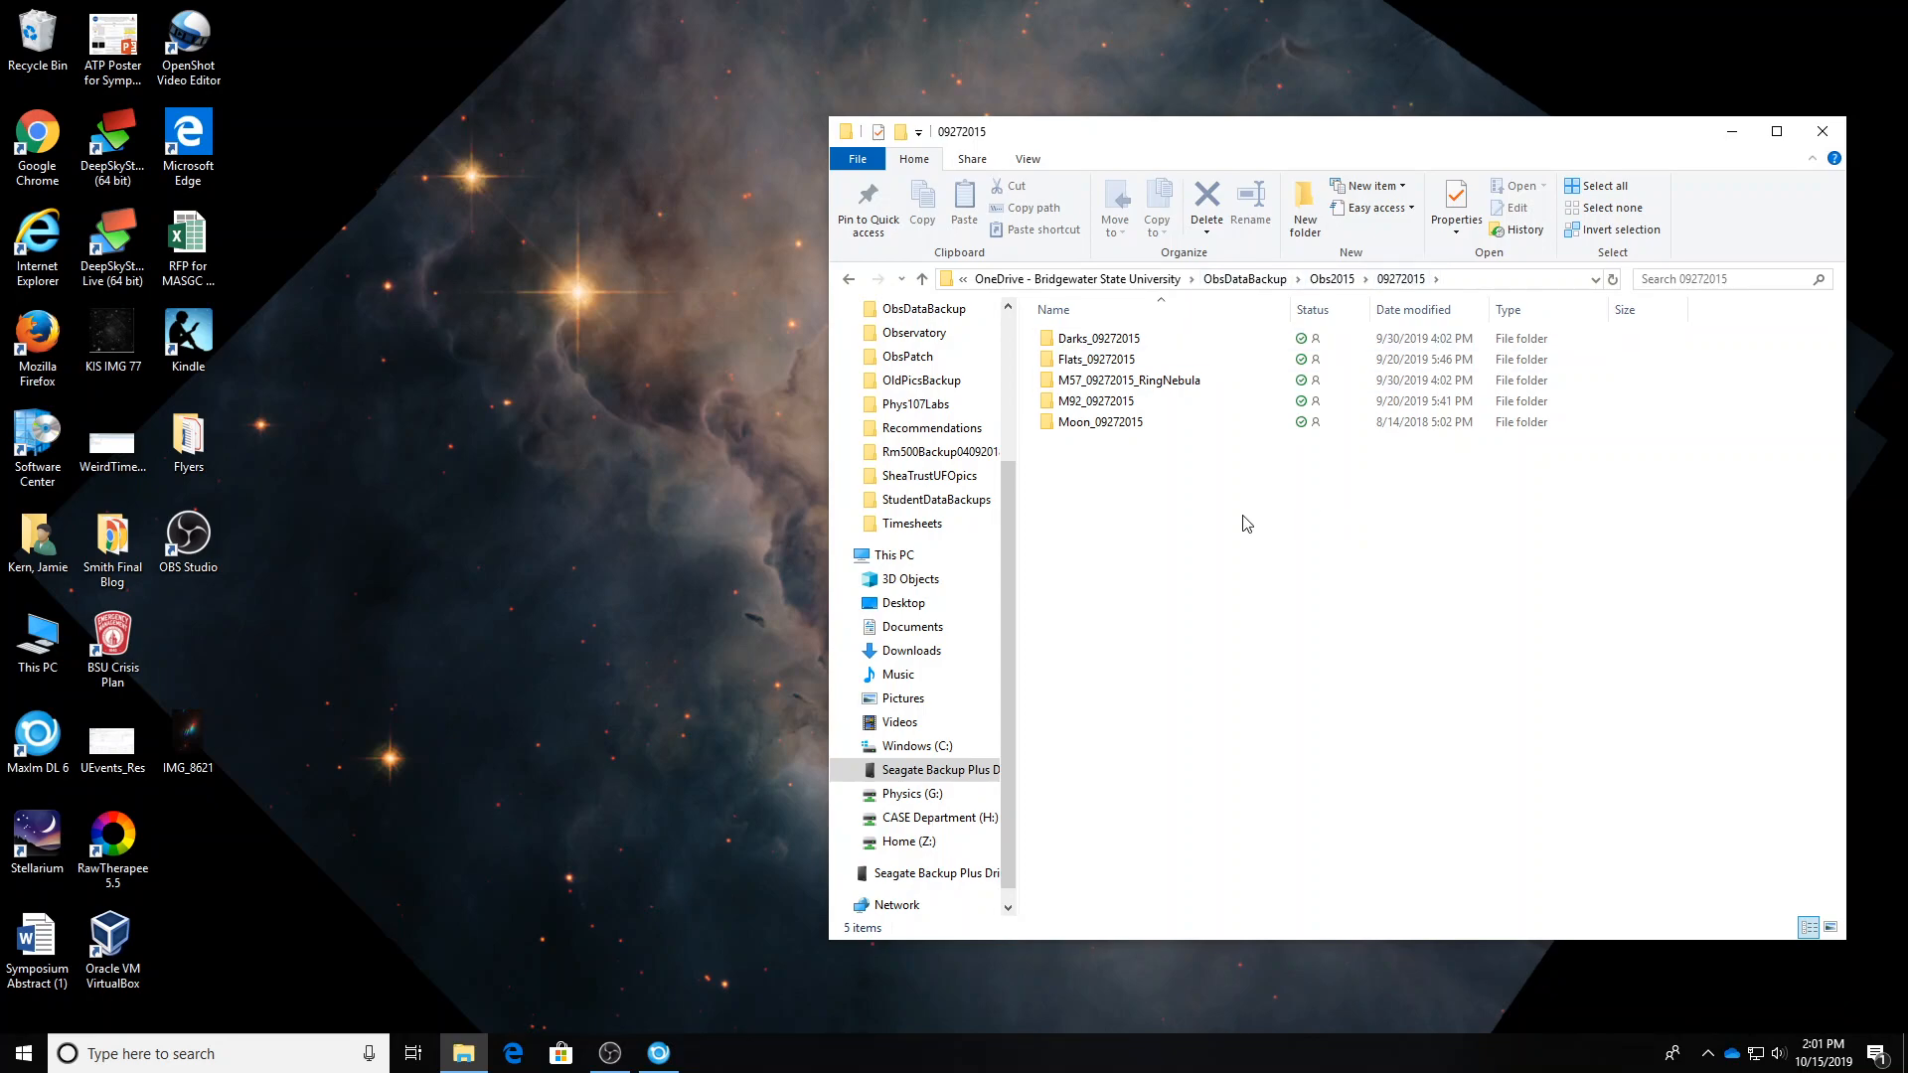
Open the C filter's cal folder inside M57_09272015_RingNebula and look through its calibrated frames from first to last.
{"action": "double_click", "coordinate": [1115, 384]}
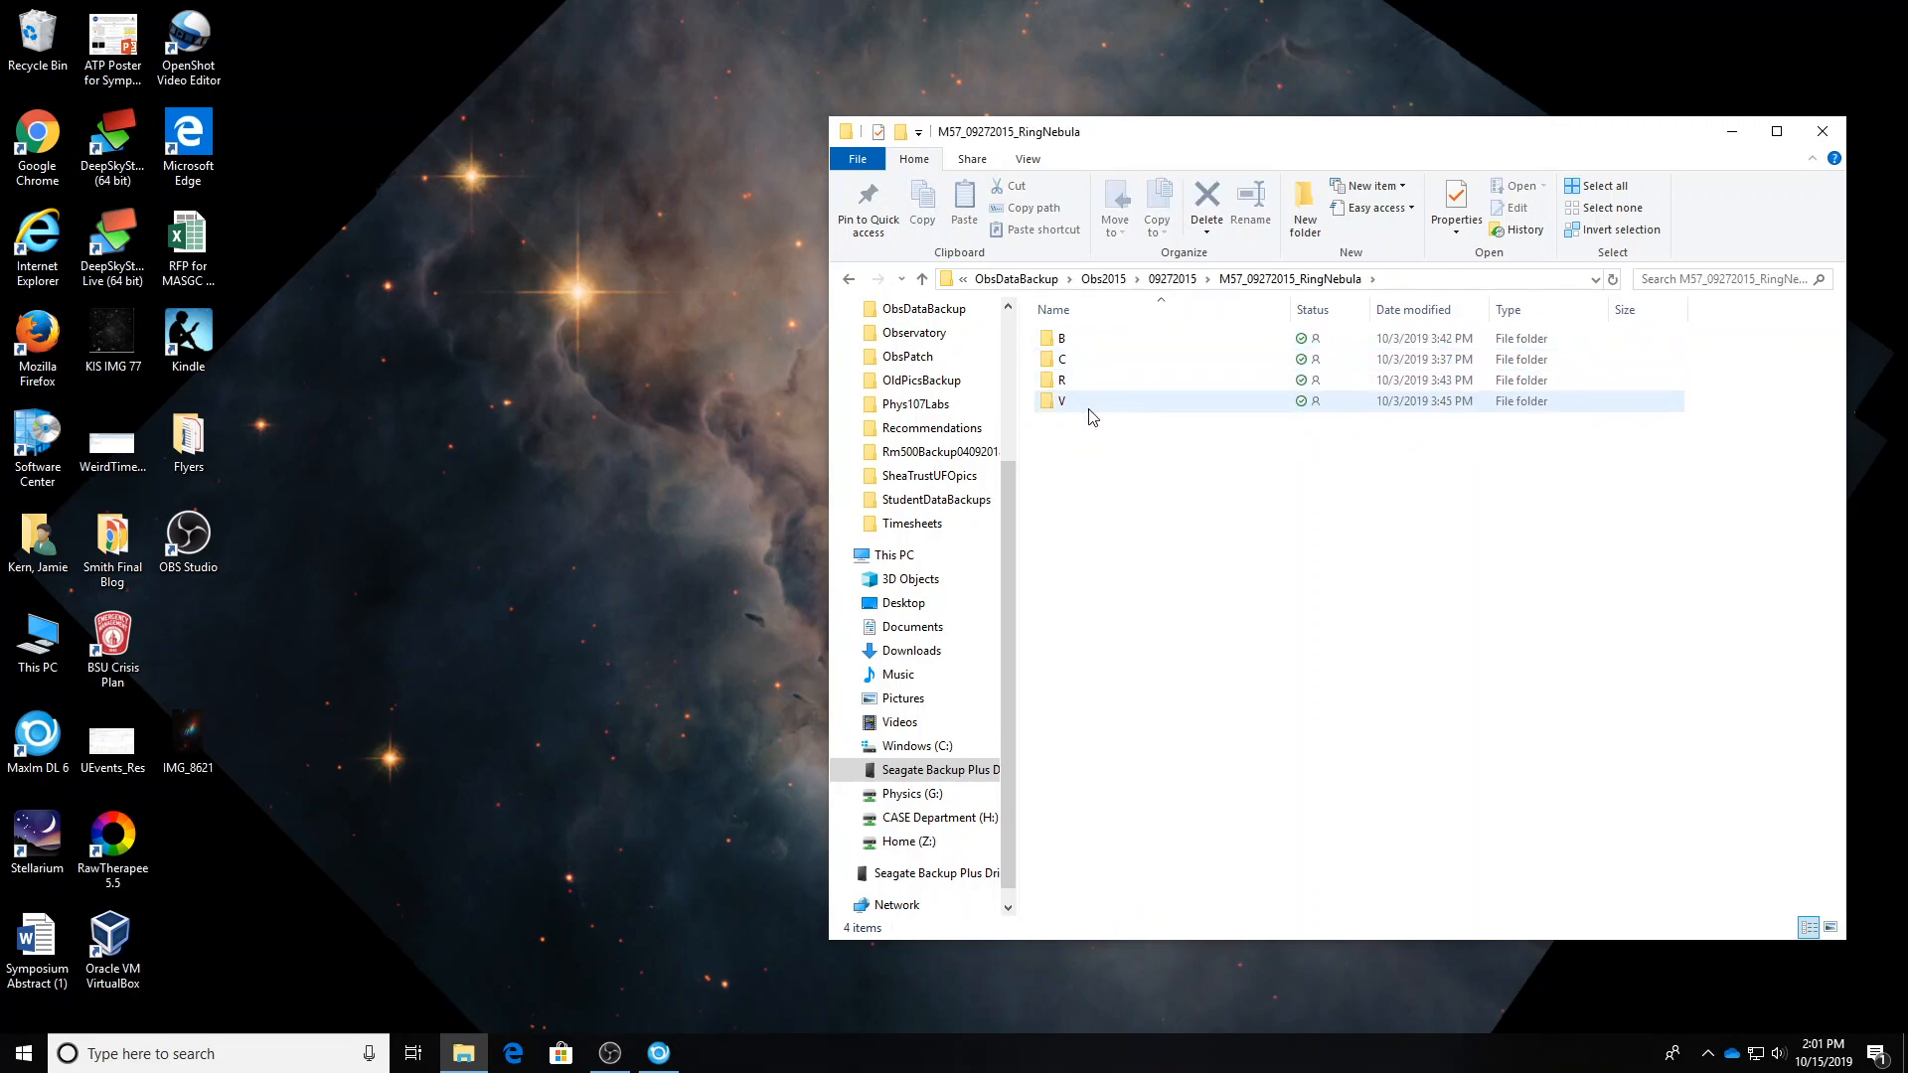
{"action": "double_click", "coordinate": [1066, 360]}
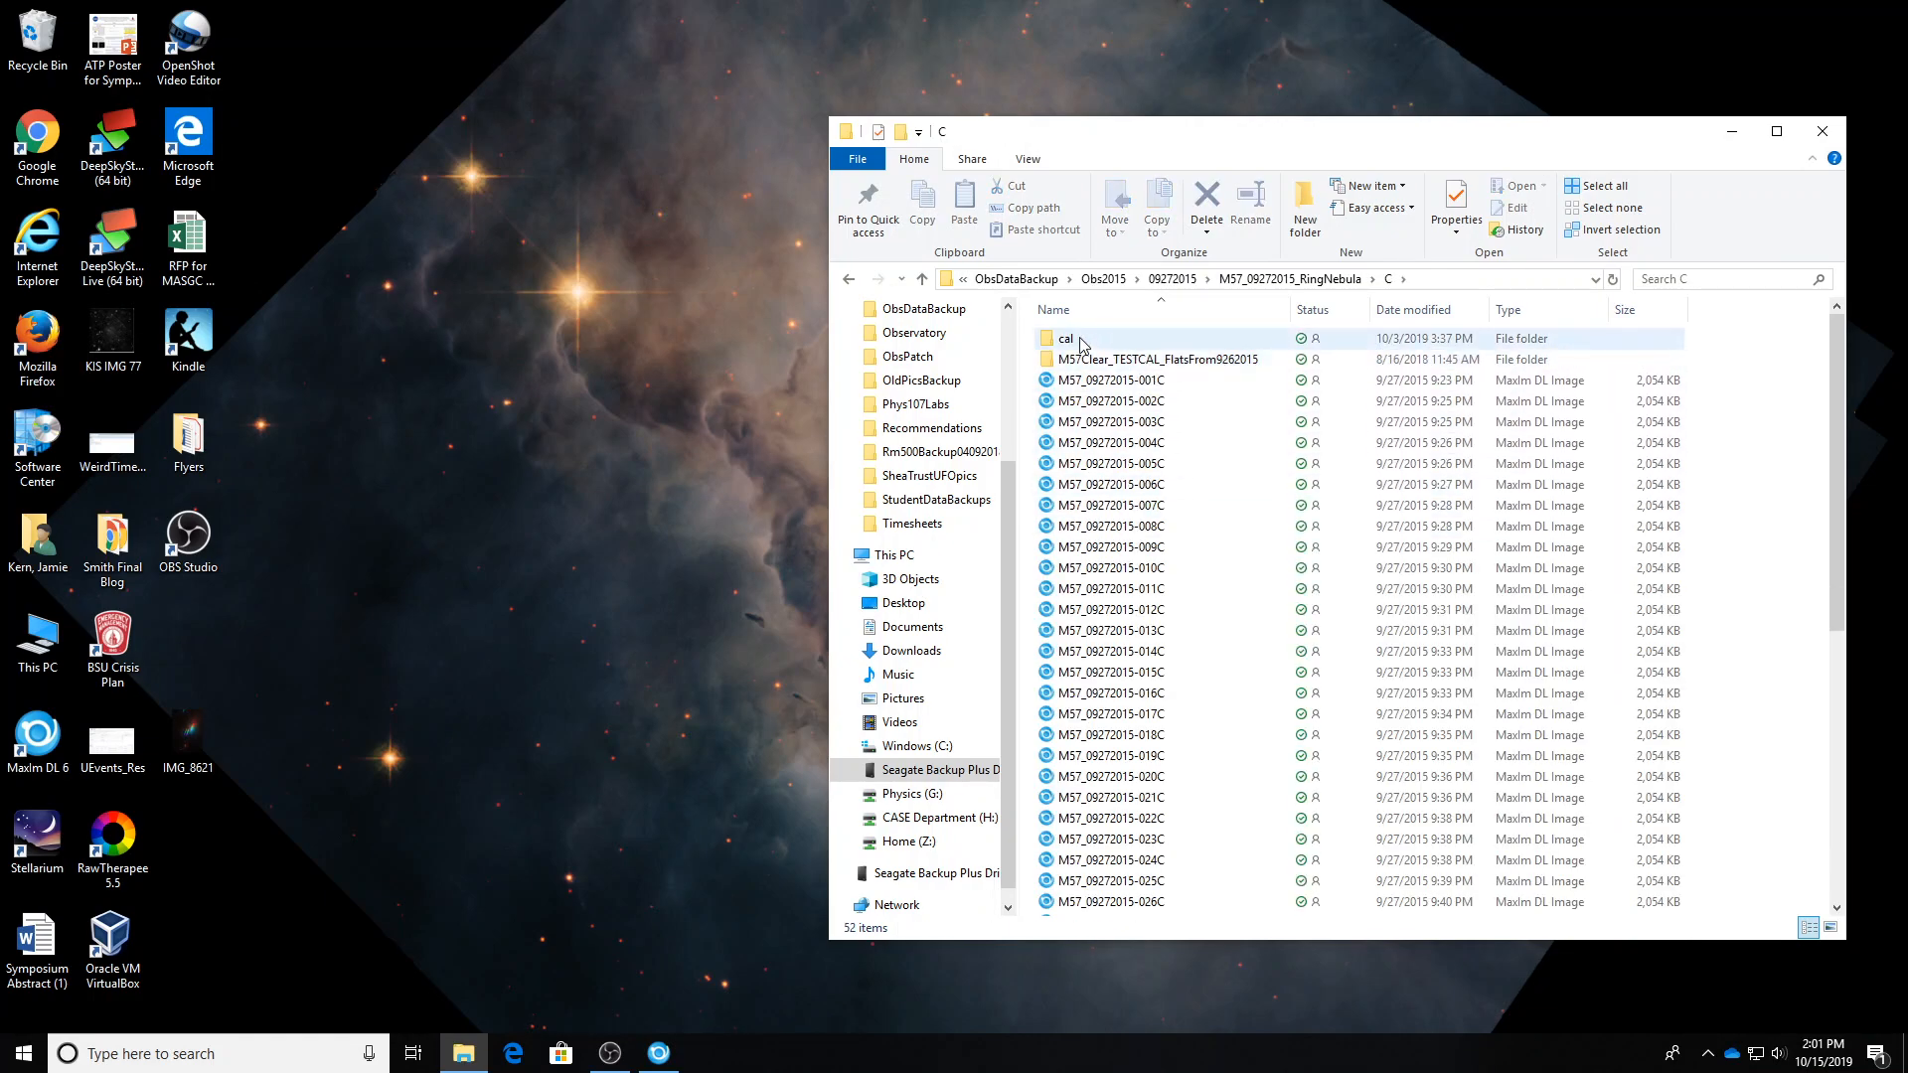
{"action": "double_click", "coordinate": [1081, 343]}
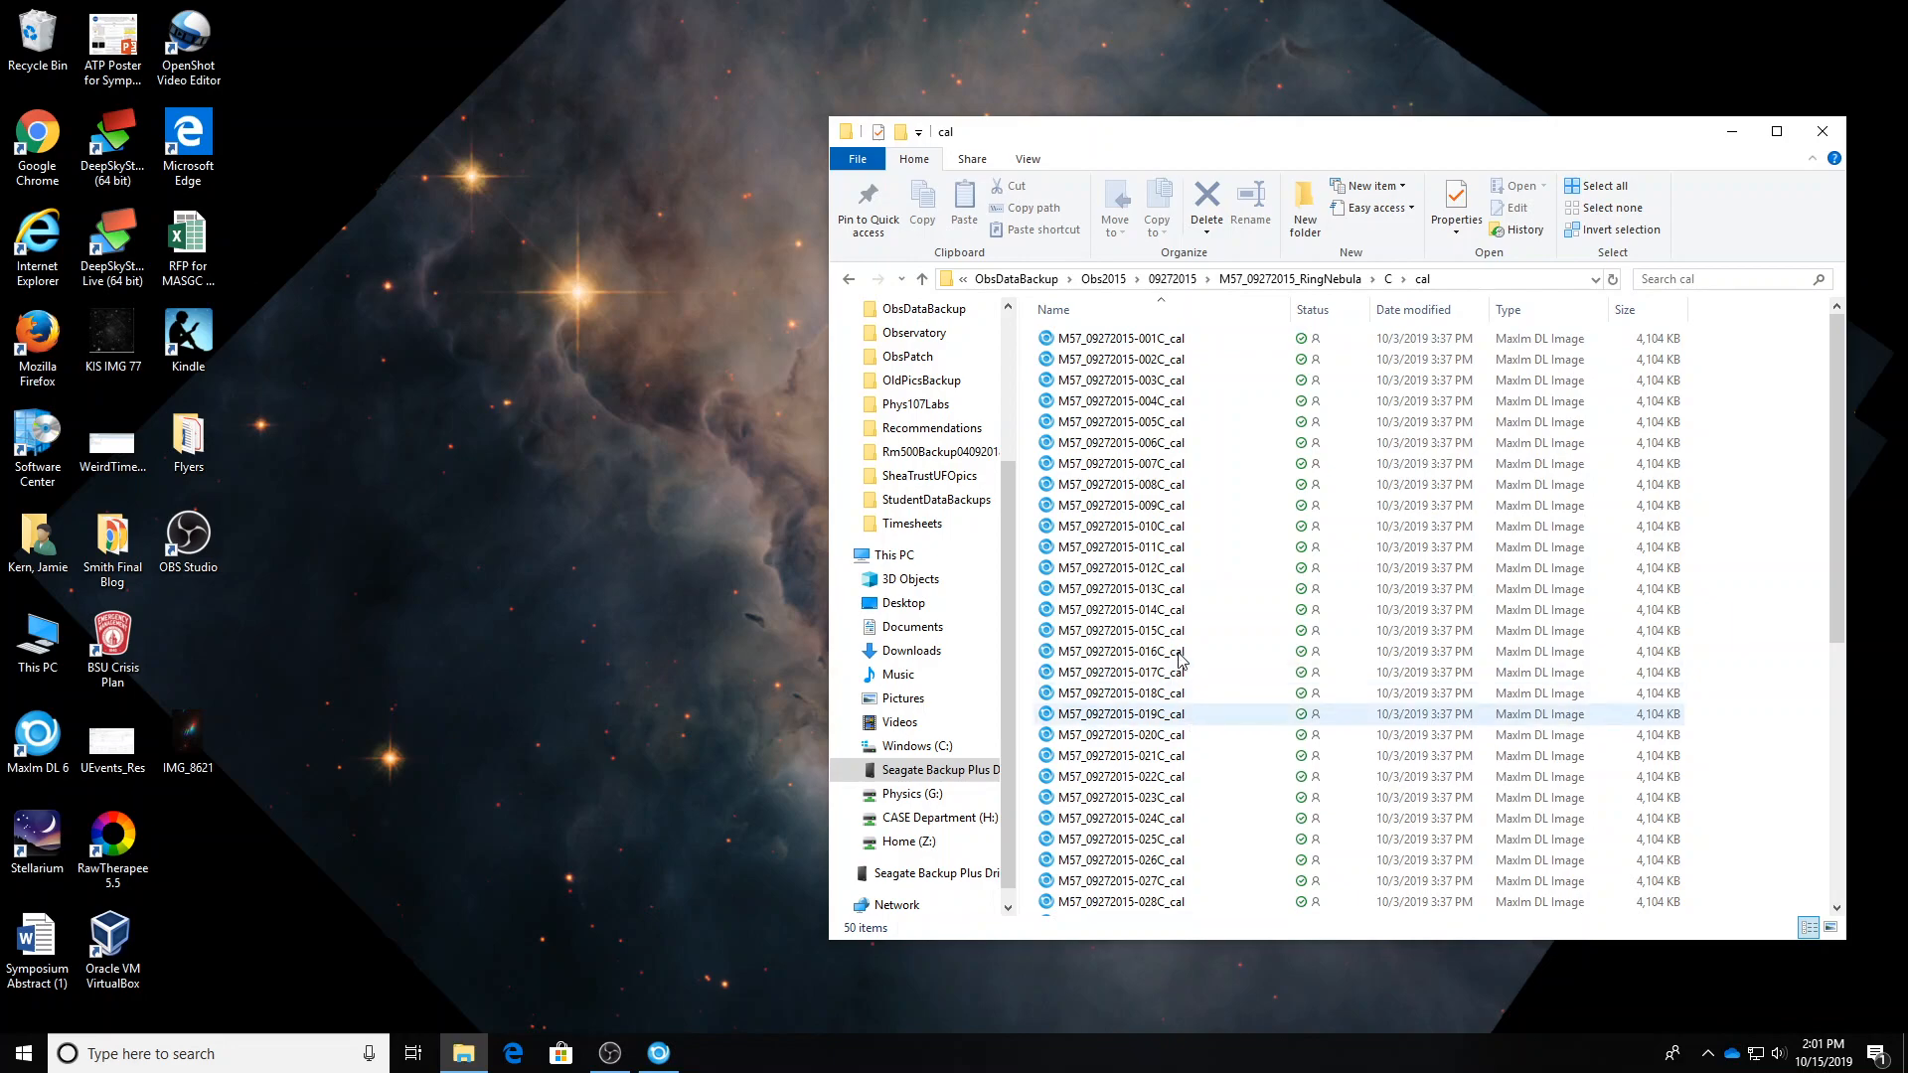
{"action": "left_click", "coordinate": [1168, 350]}
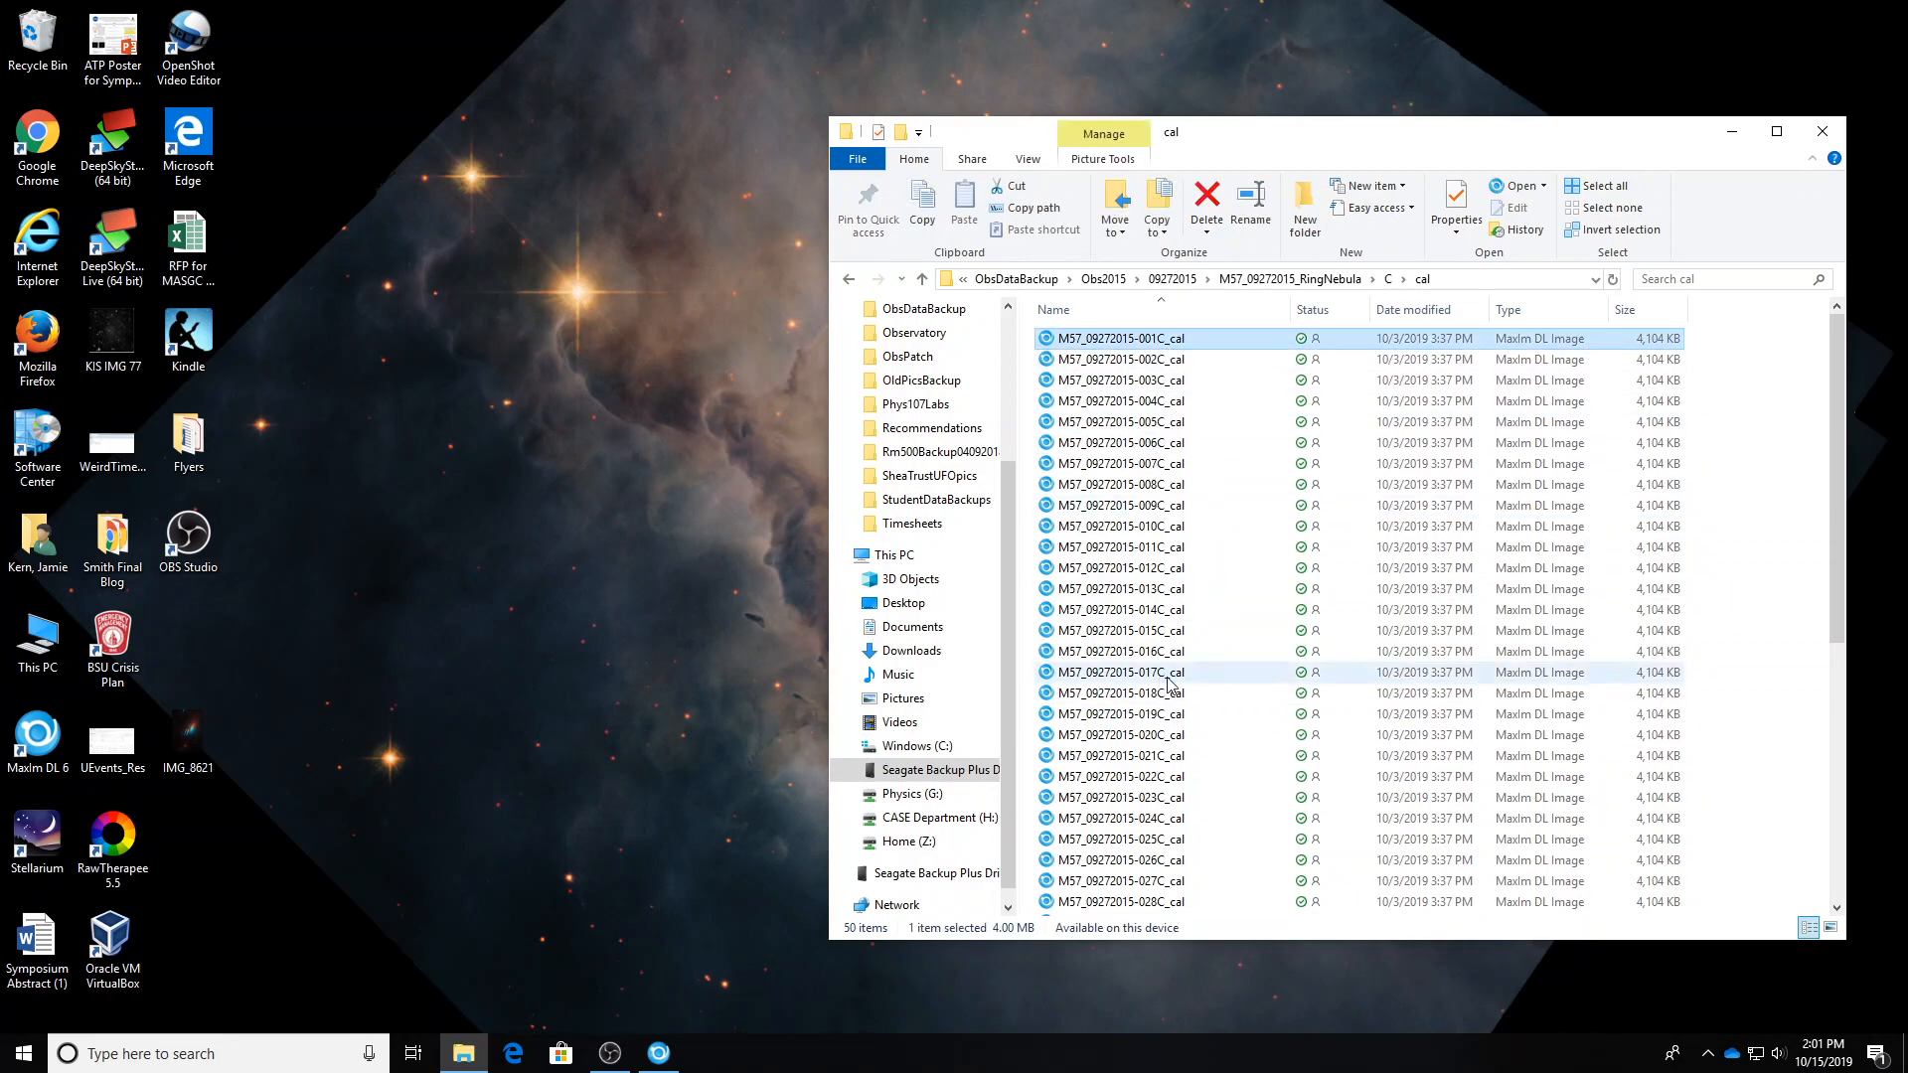
{"action": "scroll", "coordinate": [1169, 681], "scroll_direction": "down", "scroll_amount": 8}
{"action": "left_click", "coordinate": [1163, 905]}
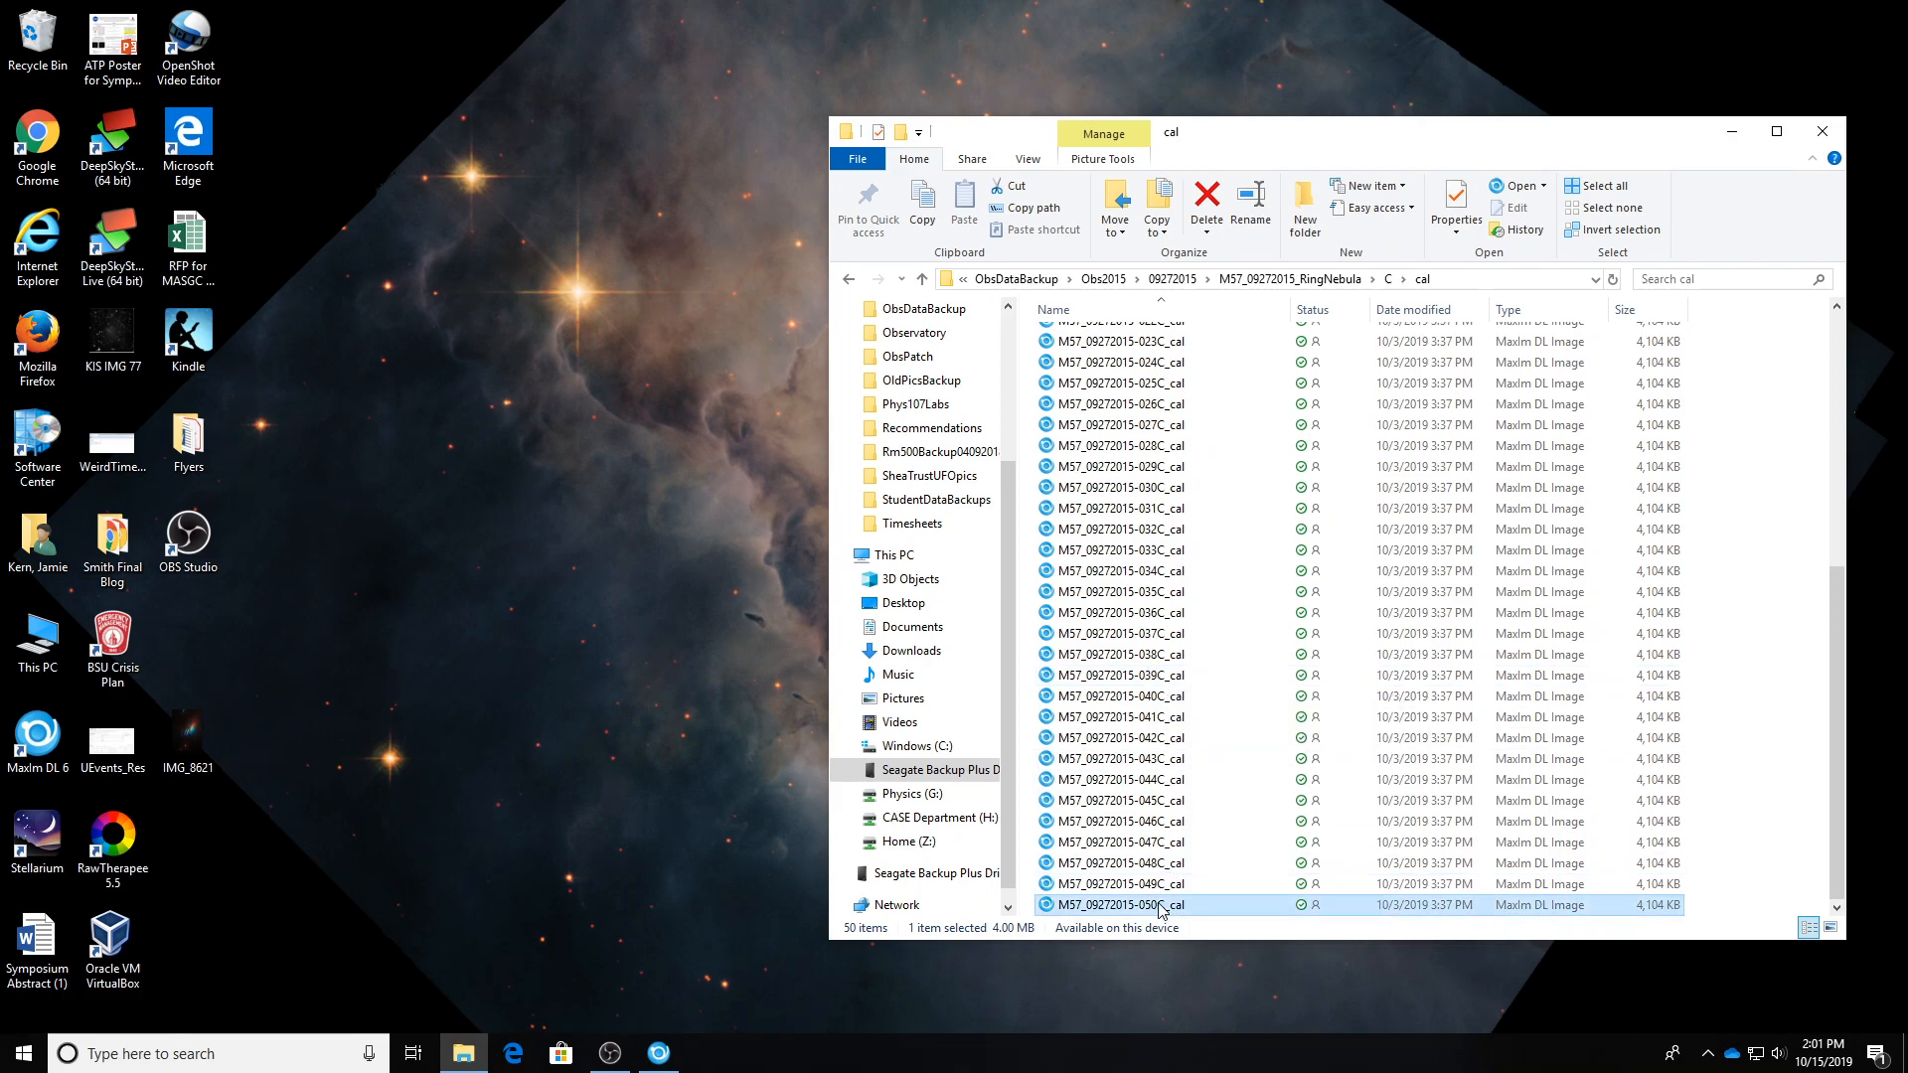
Switch to MaxIm DL and open the Stack tool.
{"action": "left_click", "coordinate": [659, 1053]}
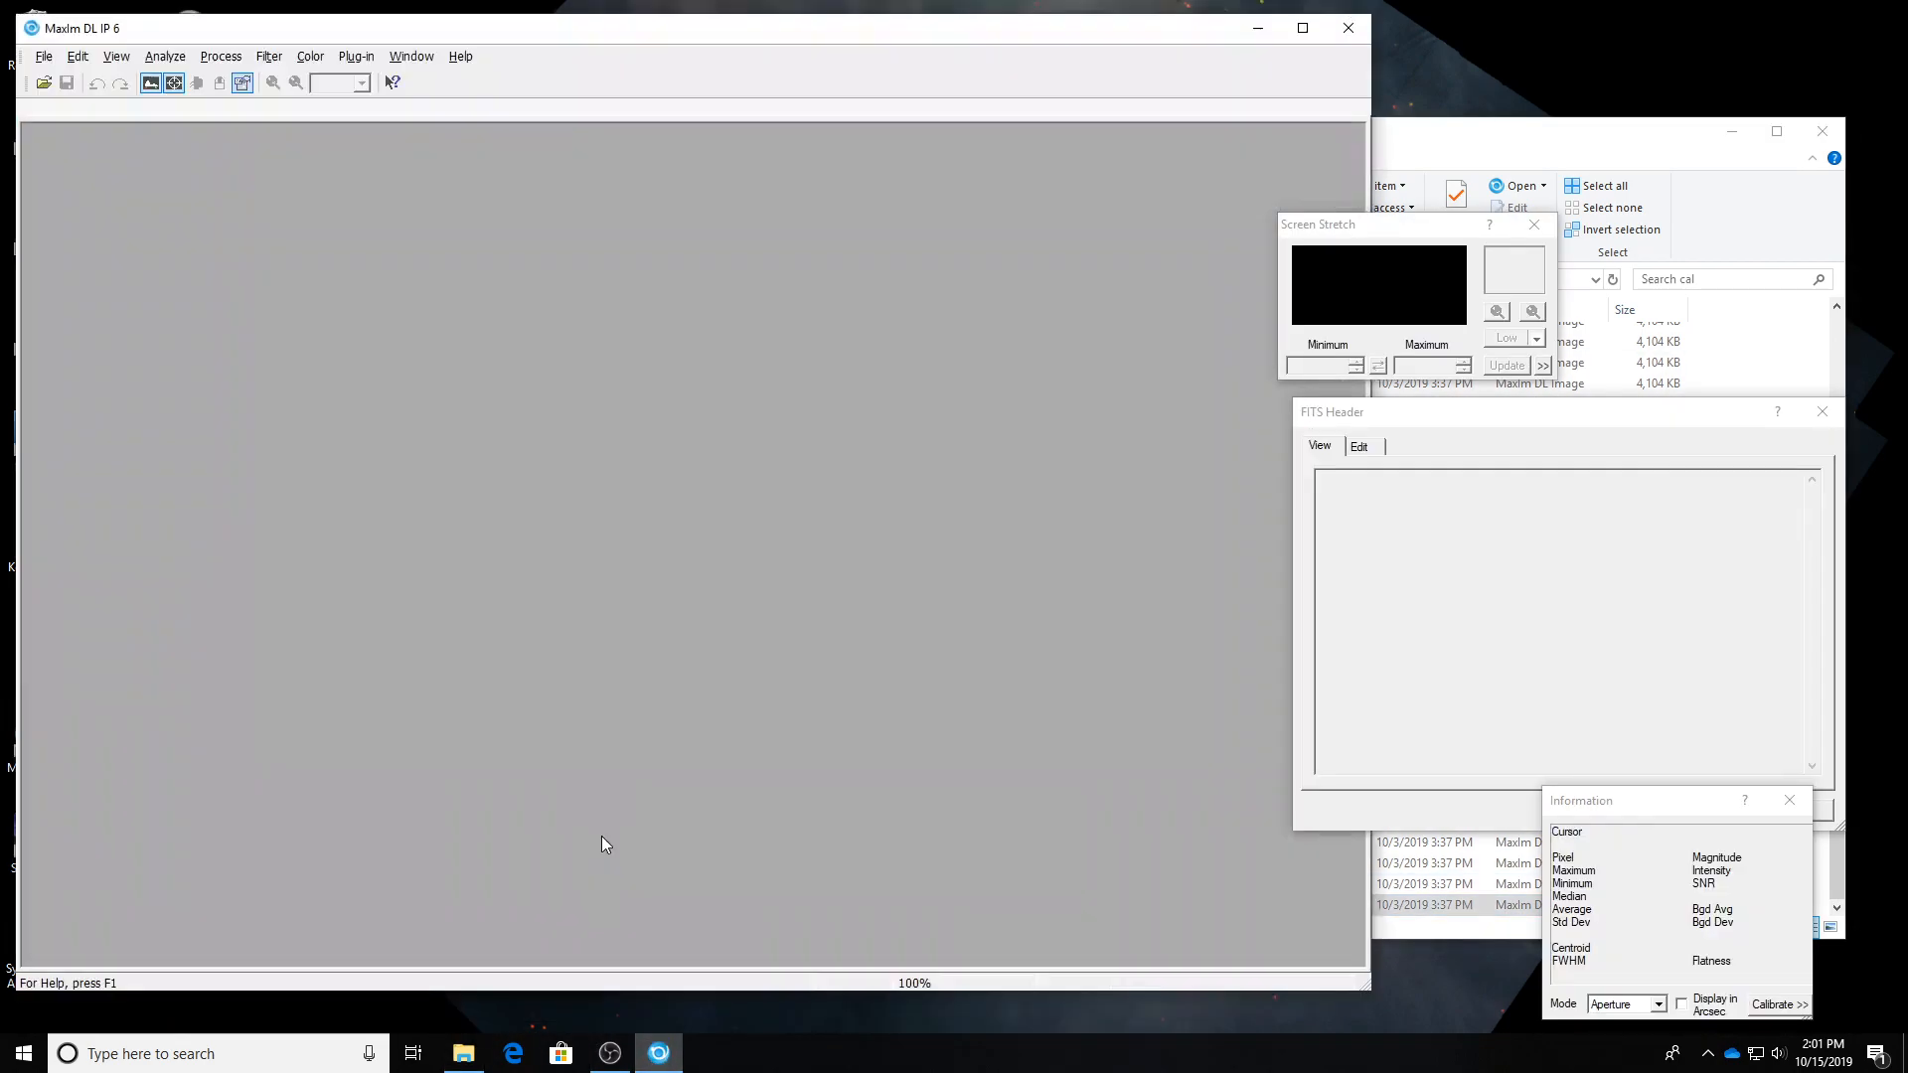
{"action": "left_click", "coordinate": [1511, 151]}
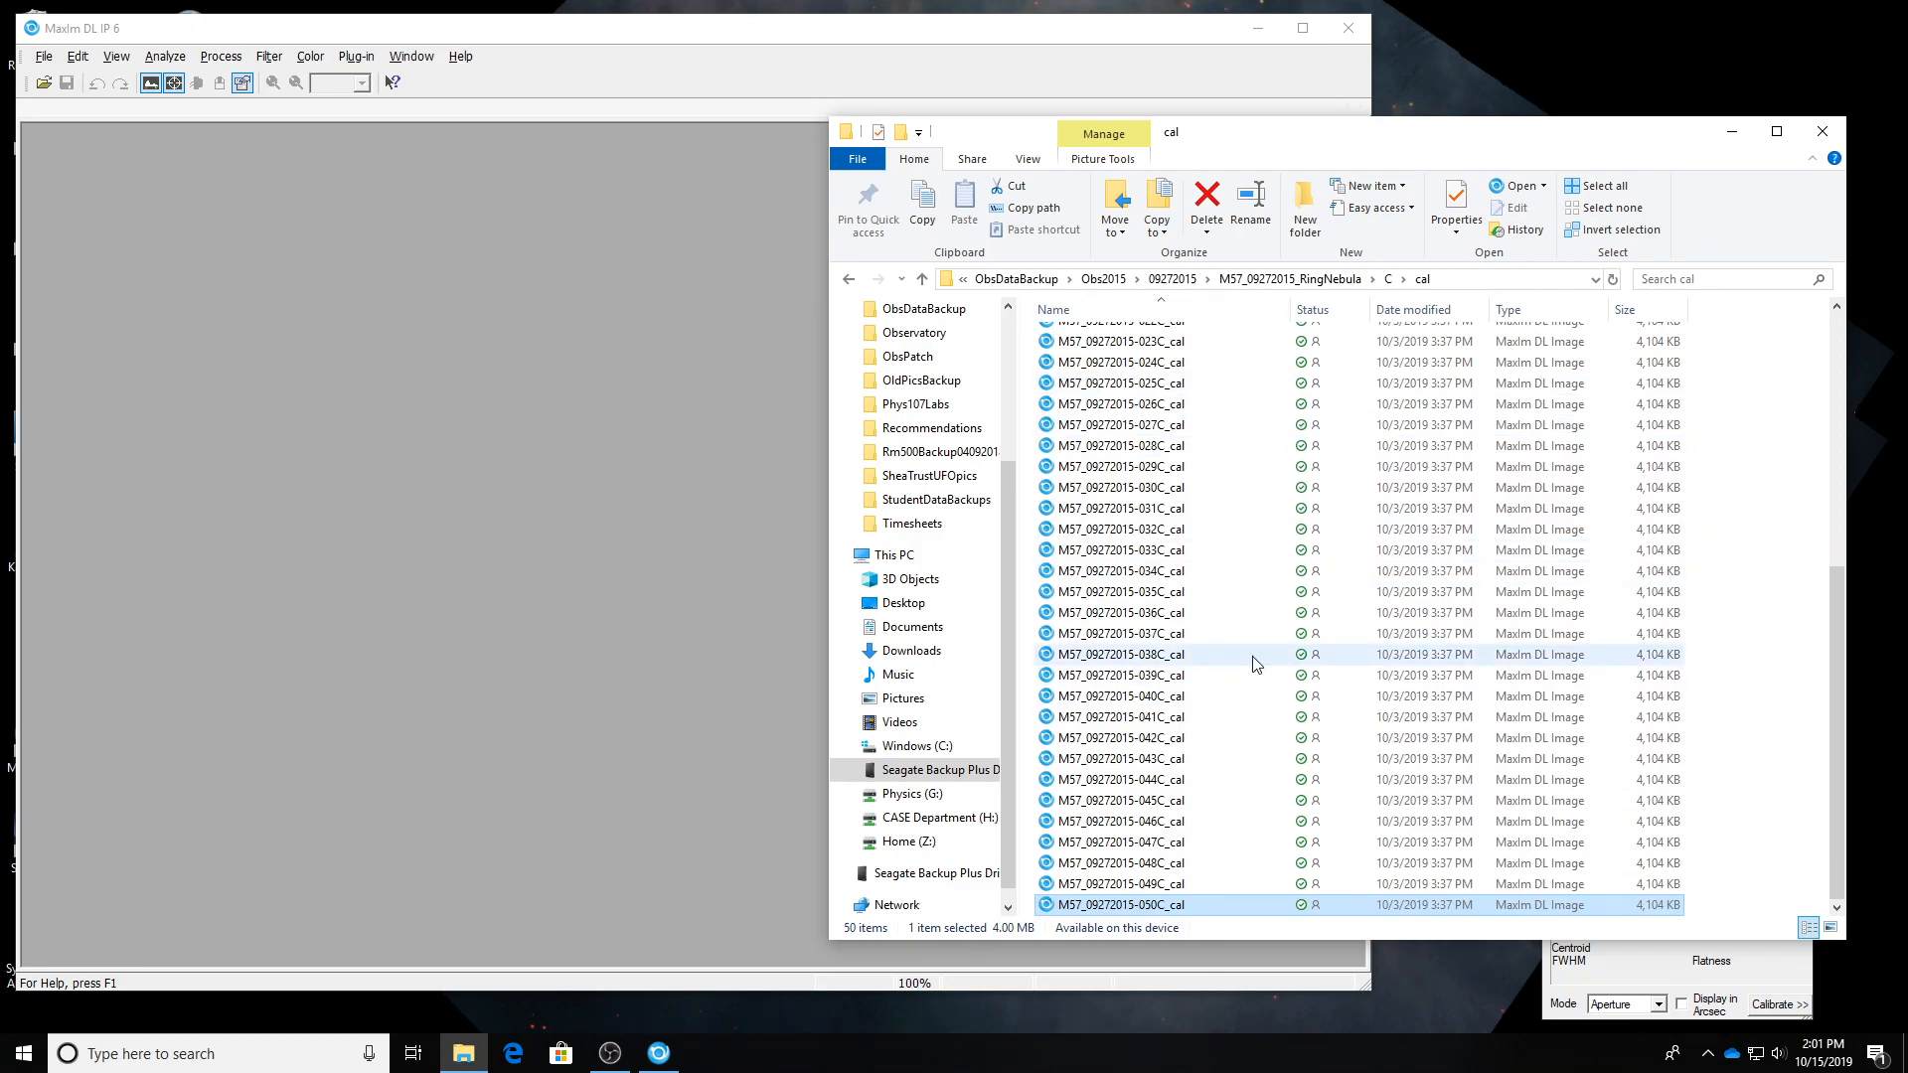
{"action": "left_click", "coordinate": [601, 412]}
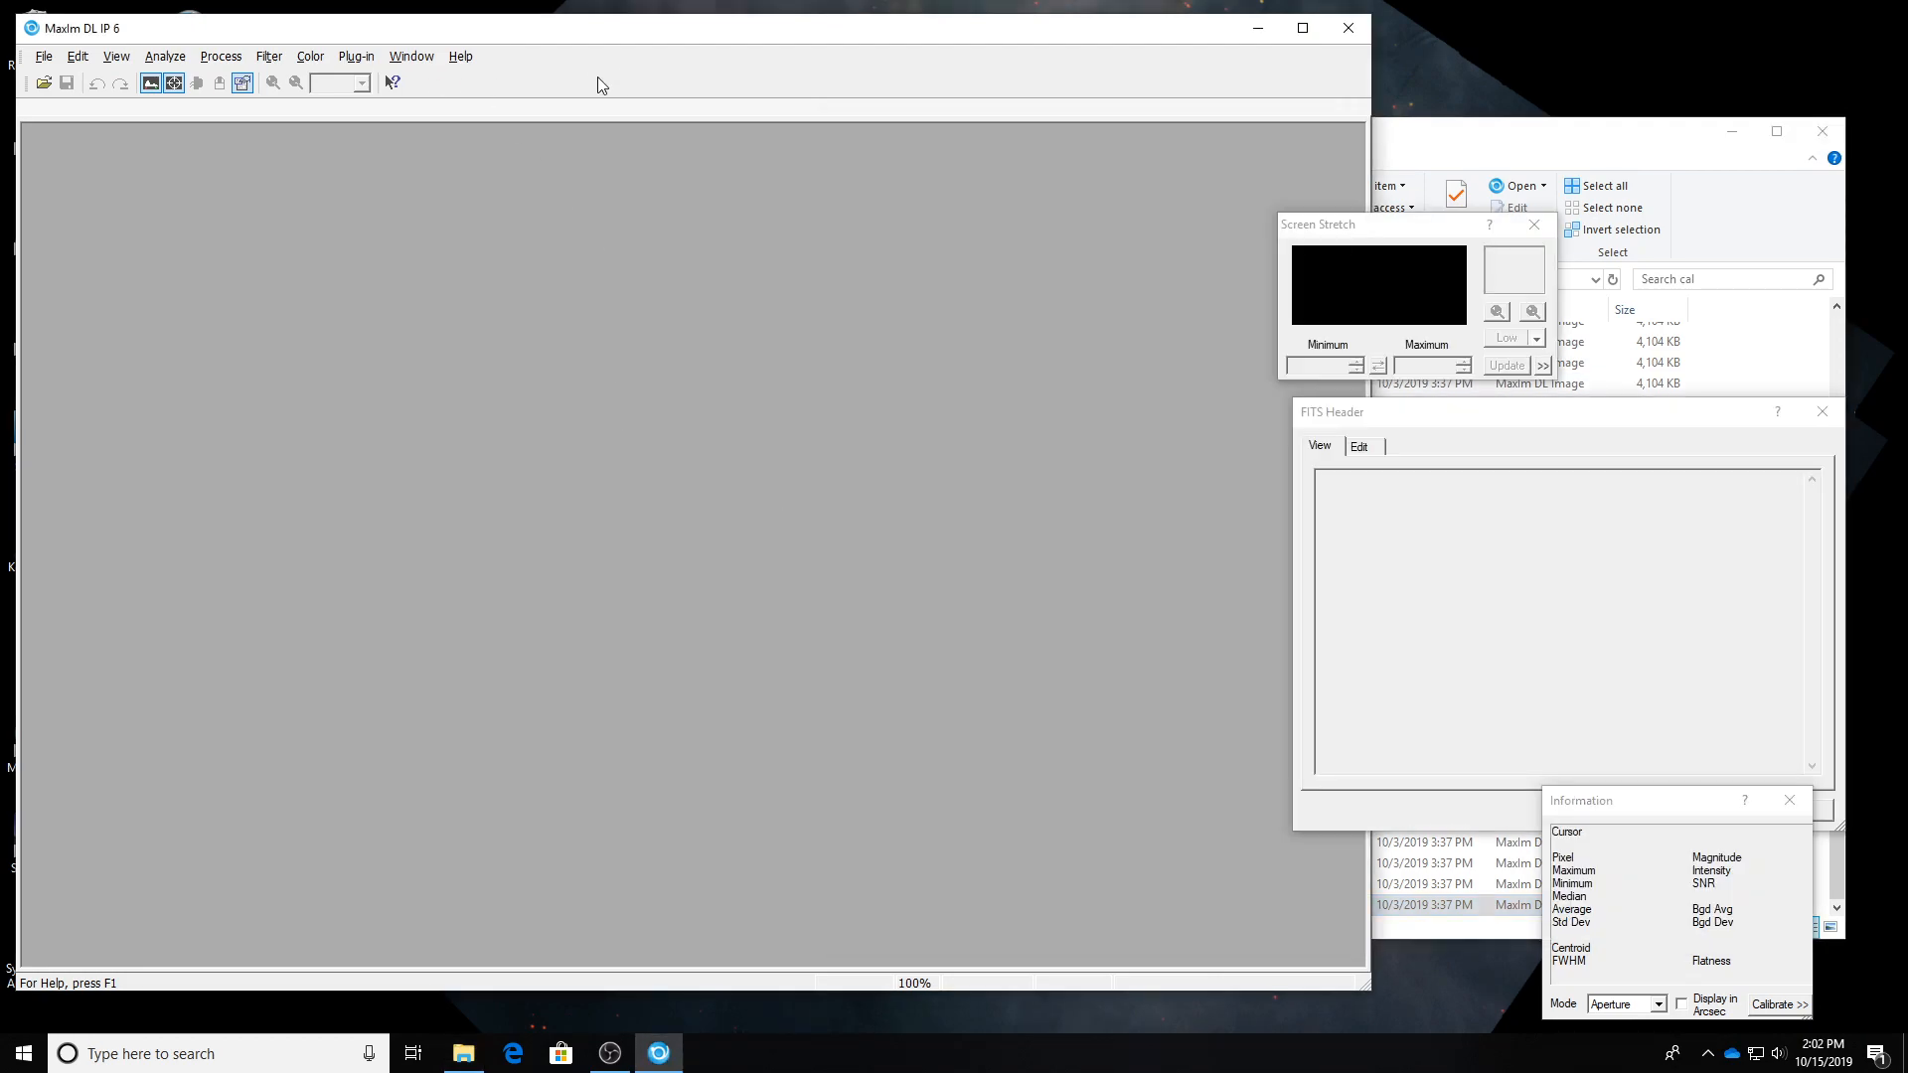
{"action": "left_click", "coordinate": [221, 57]}
{"action": "left_click", "coordinate": [221, 56]}
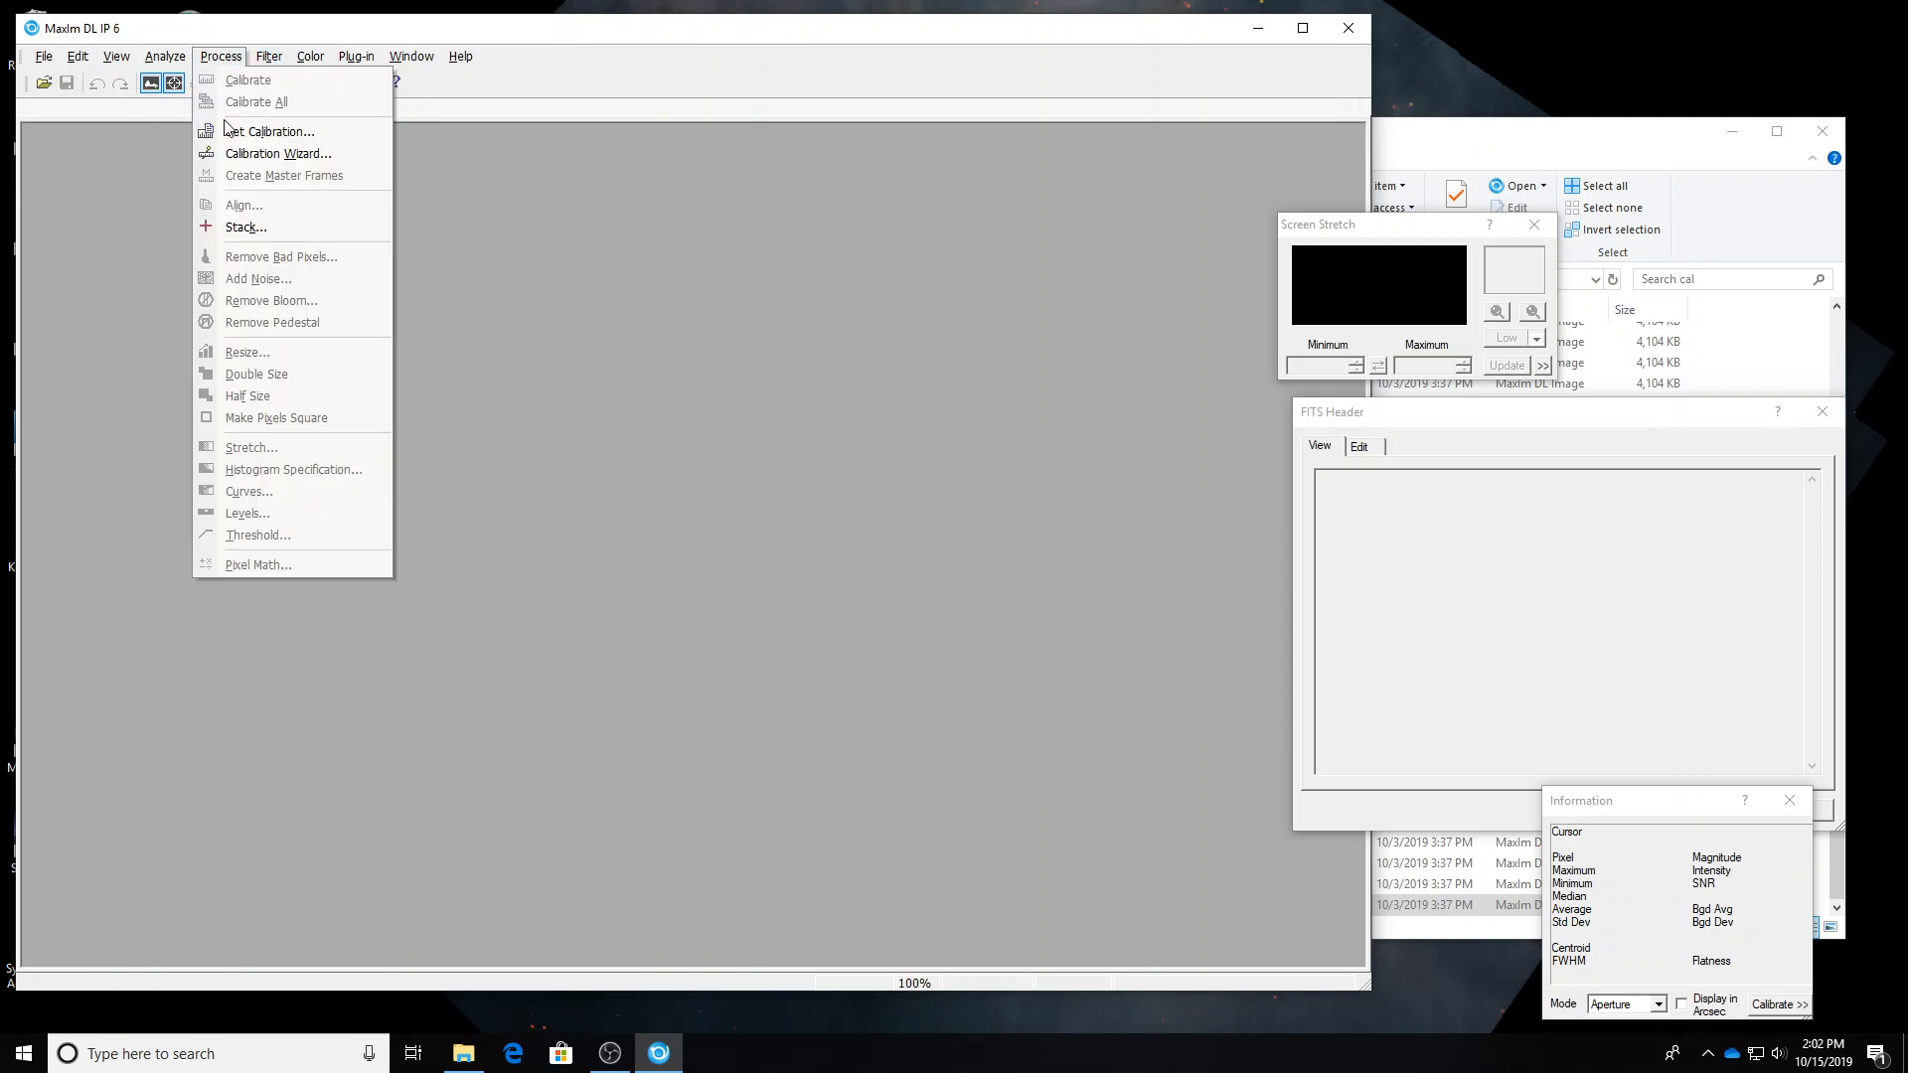
{"action": "left_click", "coordinate": [247, 224]}
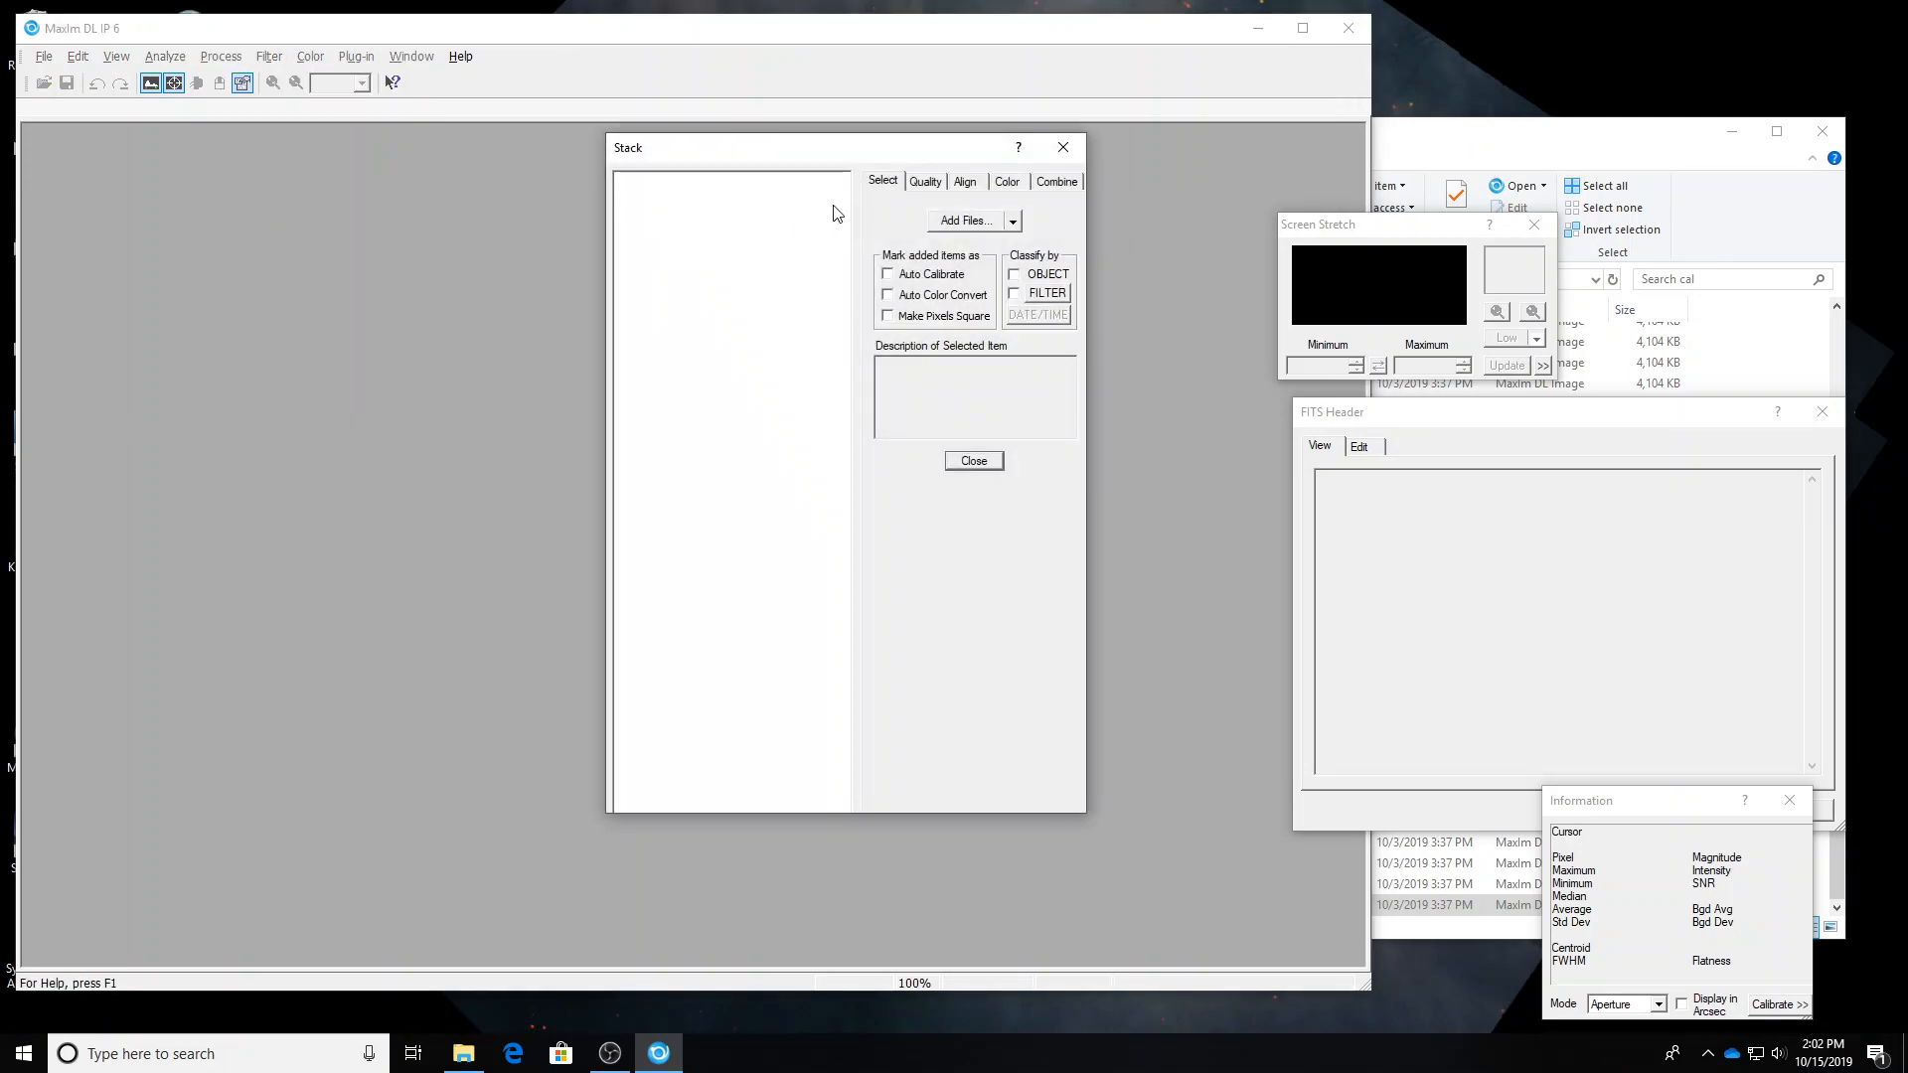
Add all calibrated images from the M57_09272015_RingNebula C cal folder to the stack.
{"action": "left_click", "coordinate": [949, 222]}
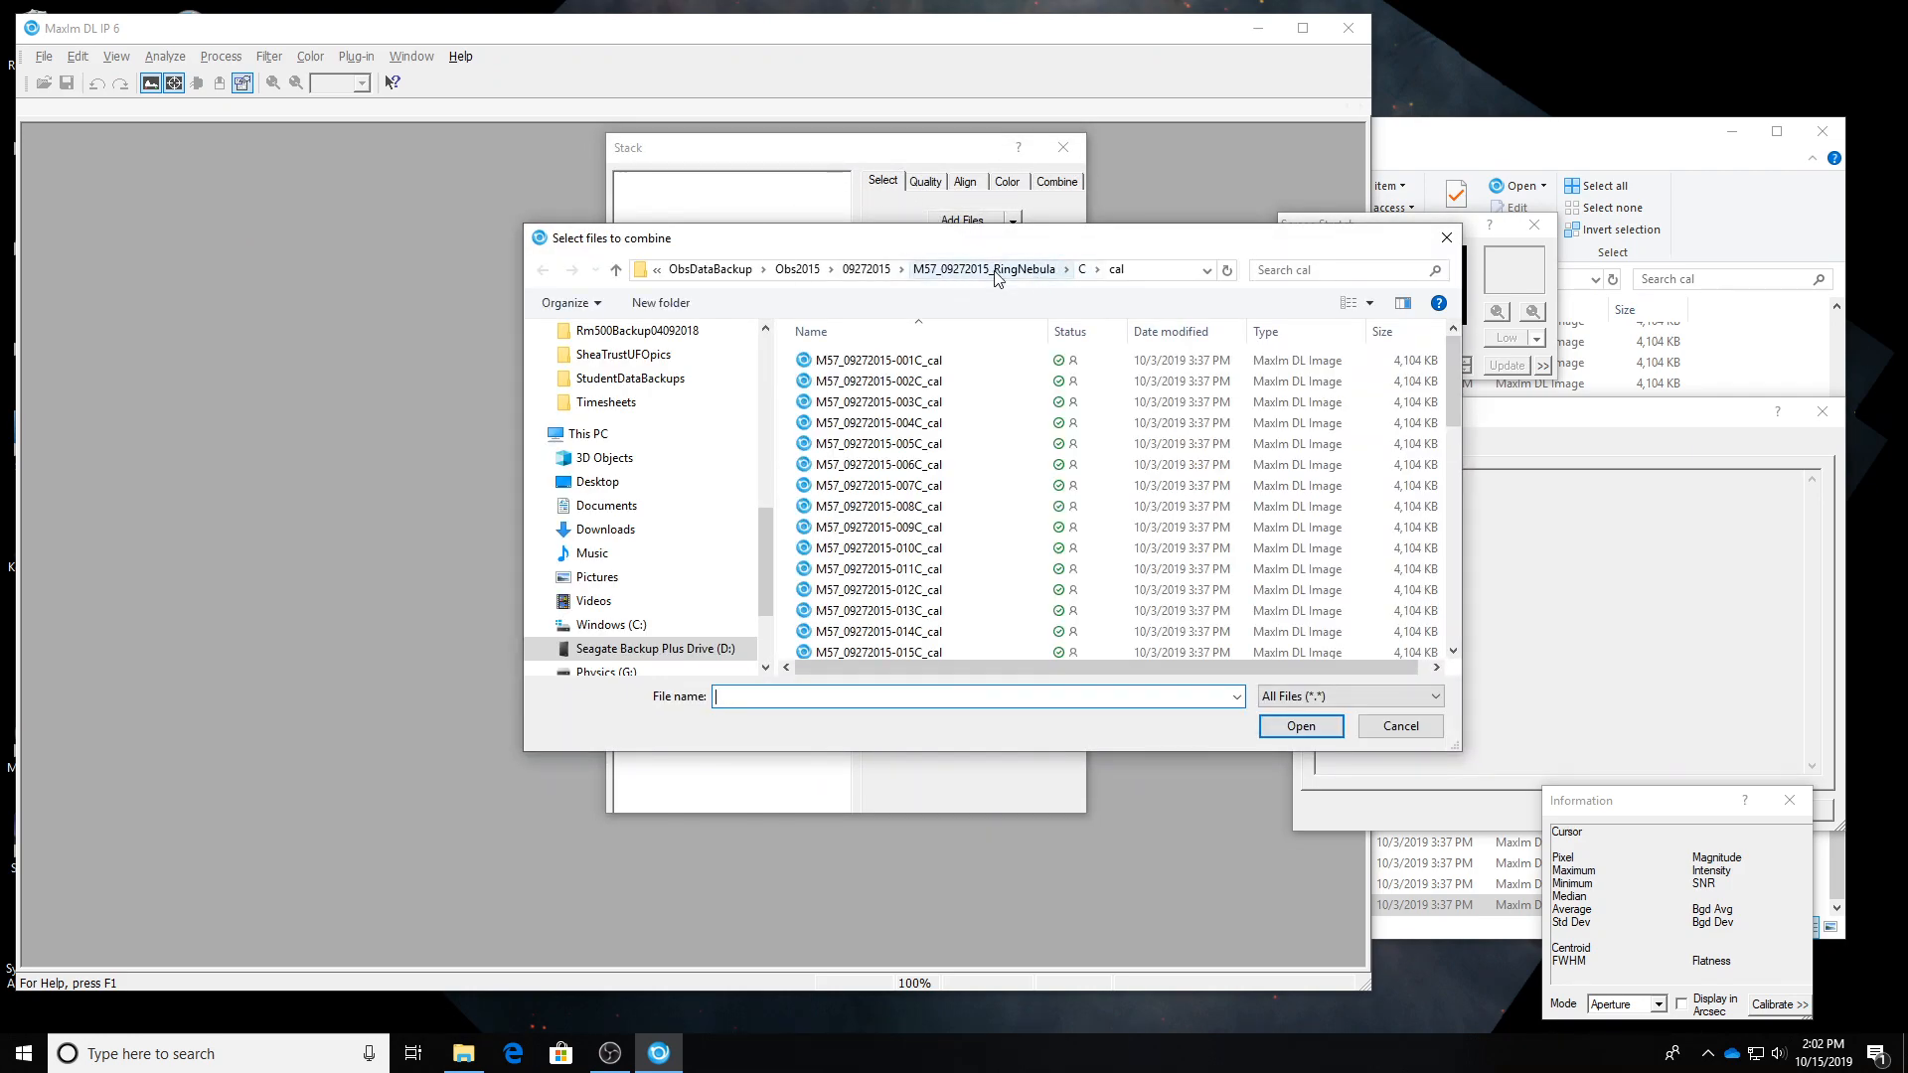
{"action": "left_click", "coordinate": [867, 272]}
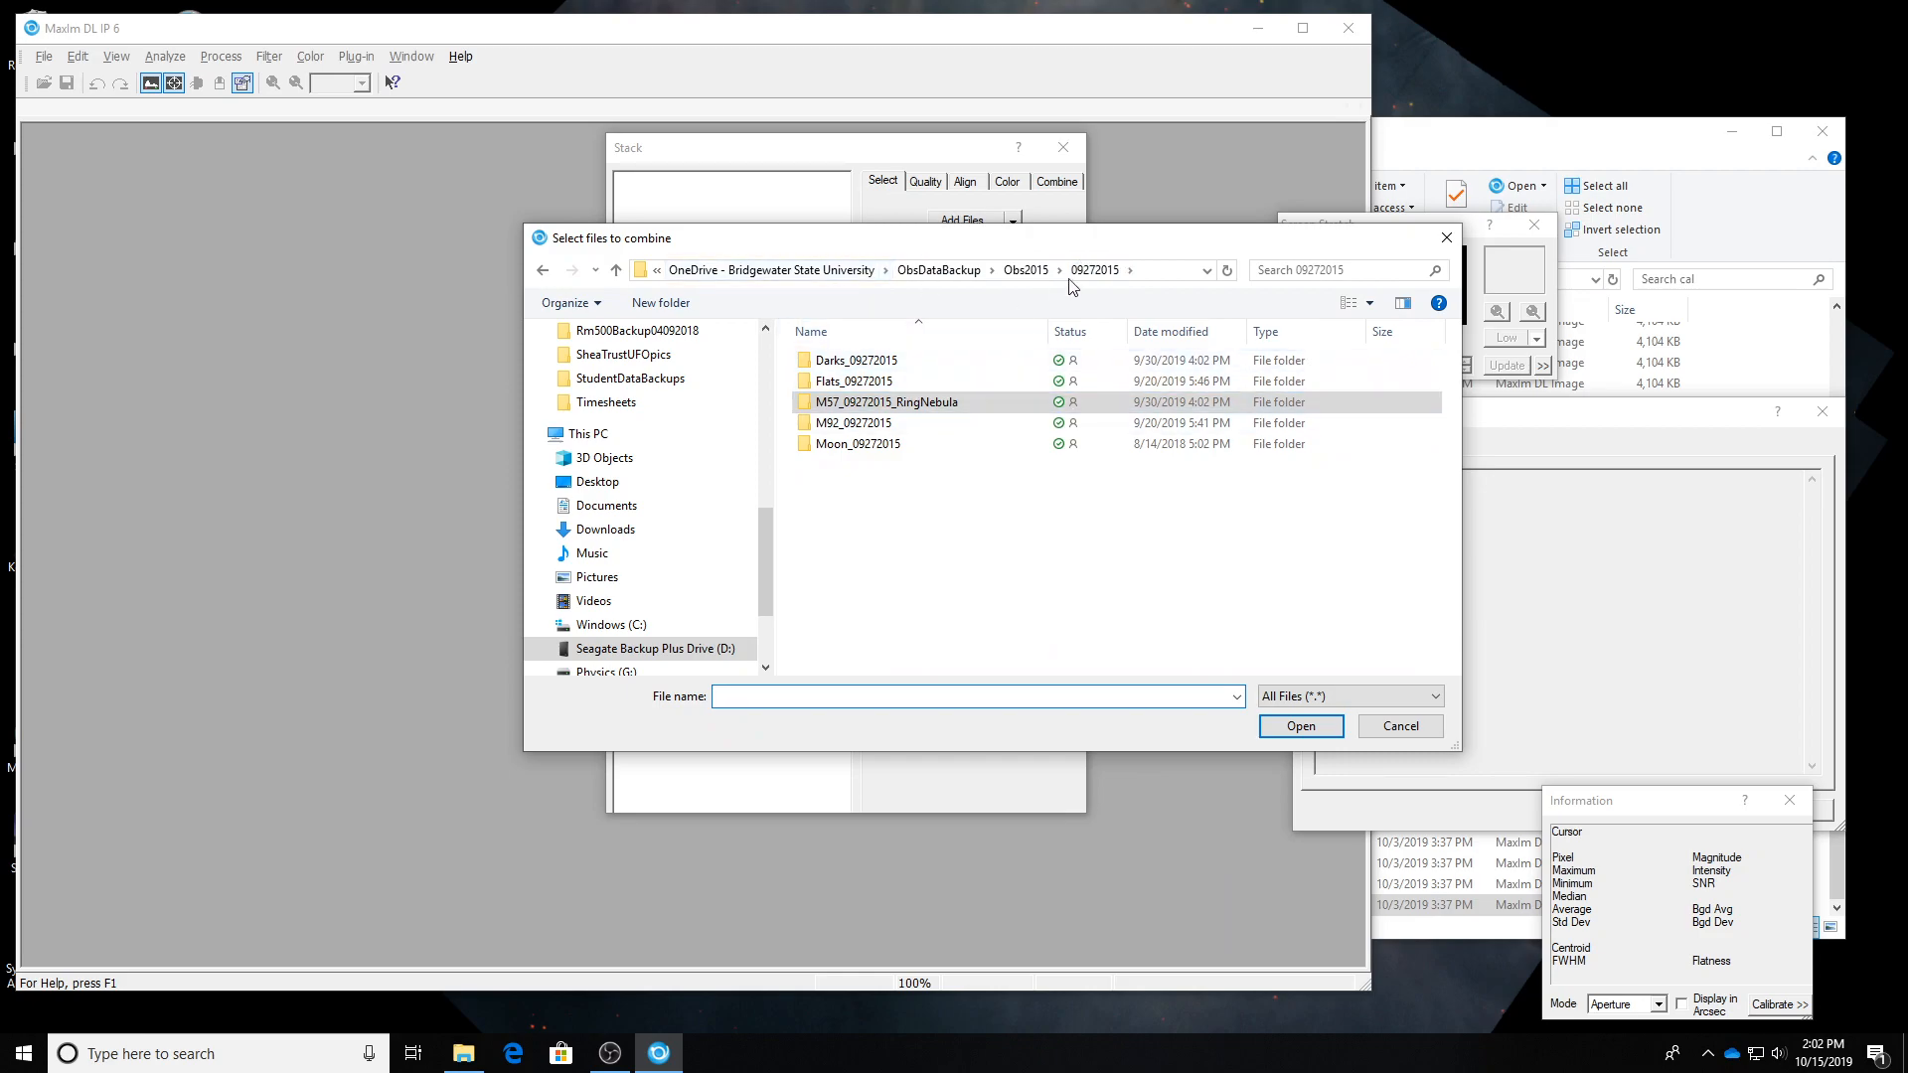
{"action": "double_click", "coordinate": [903, 405]}
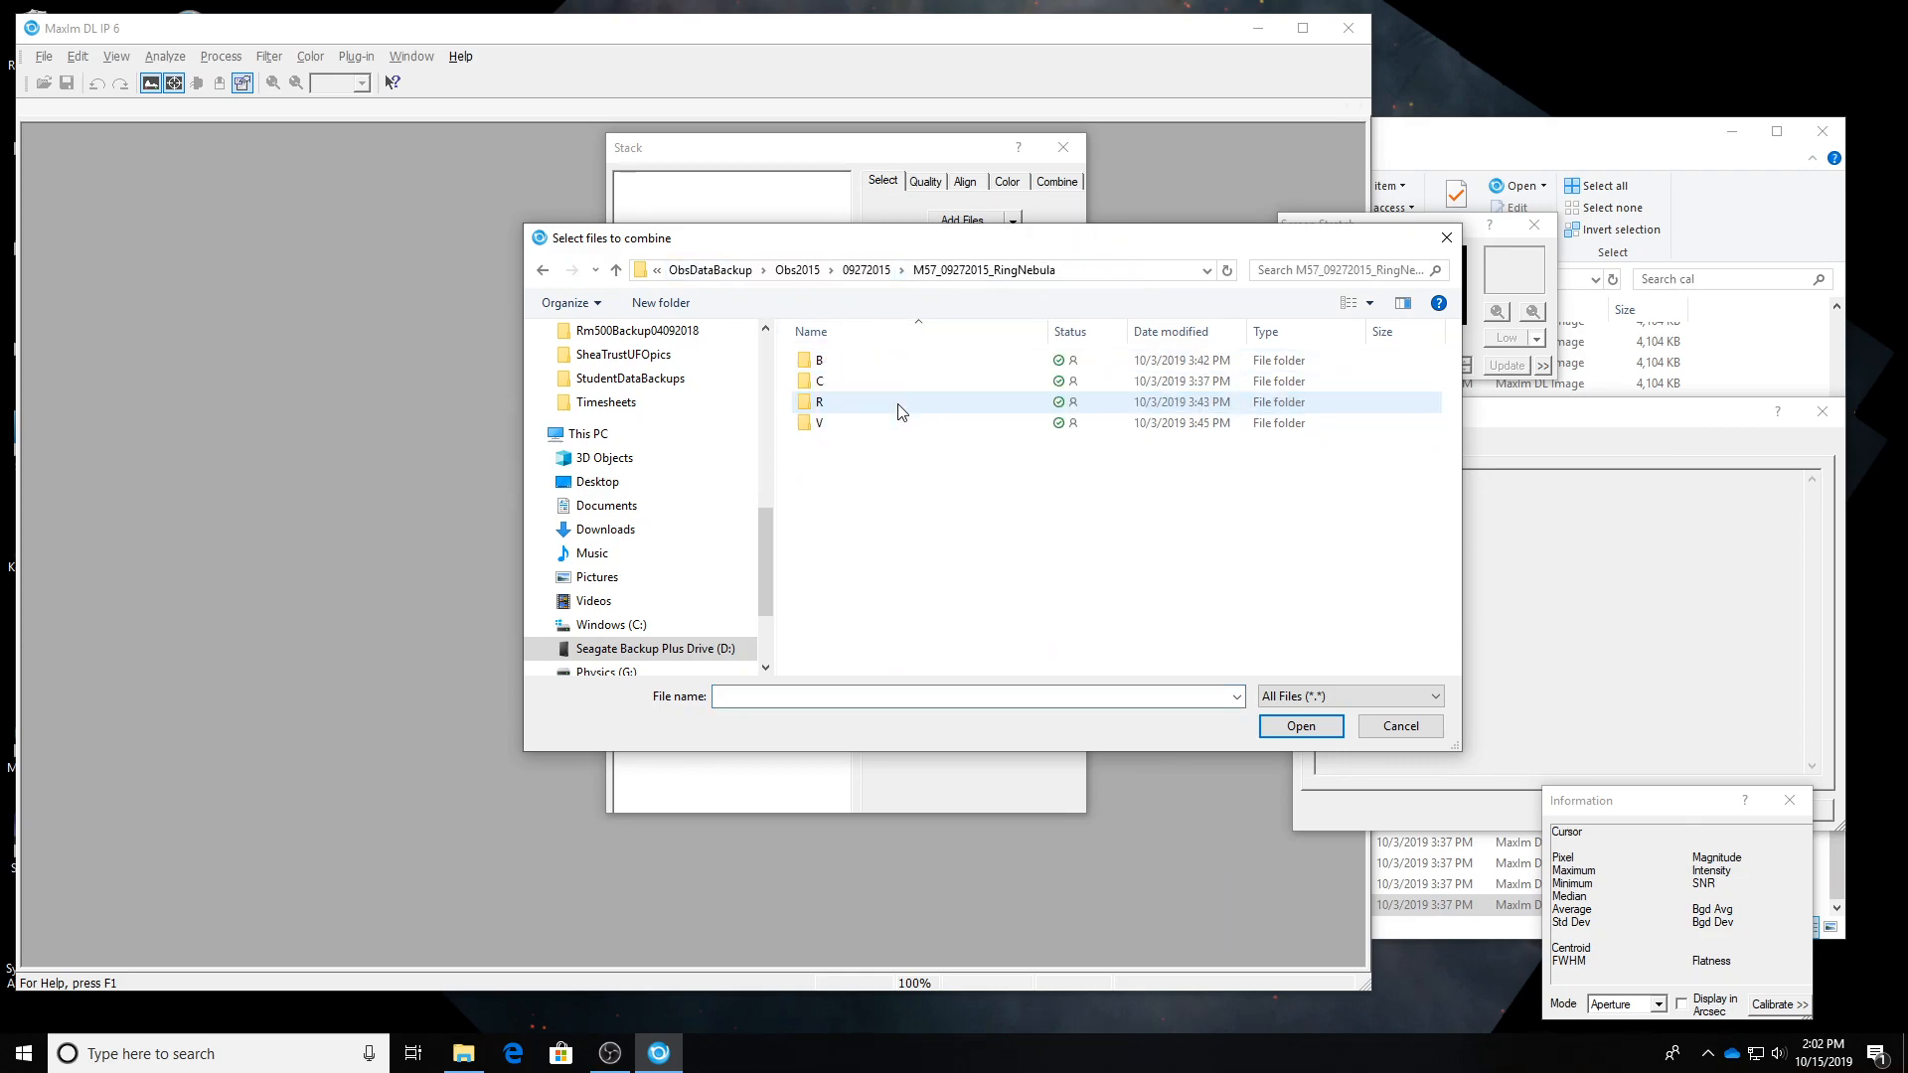
{"action": "double_click", "coordinate": [832, 382]}
{"action": "double_click", "coordinate": [824, 361]}
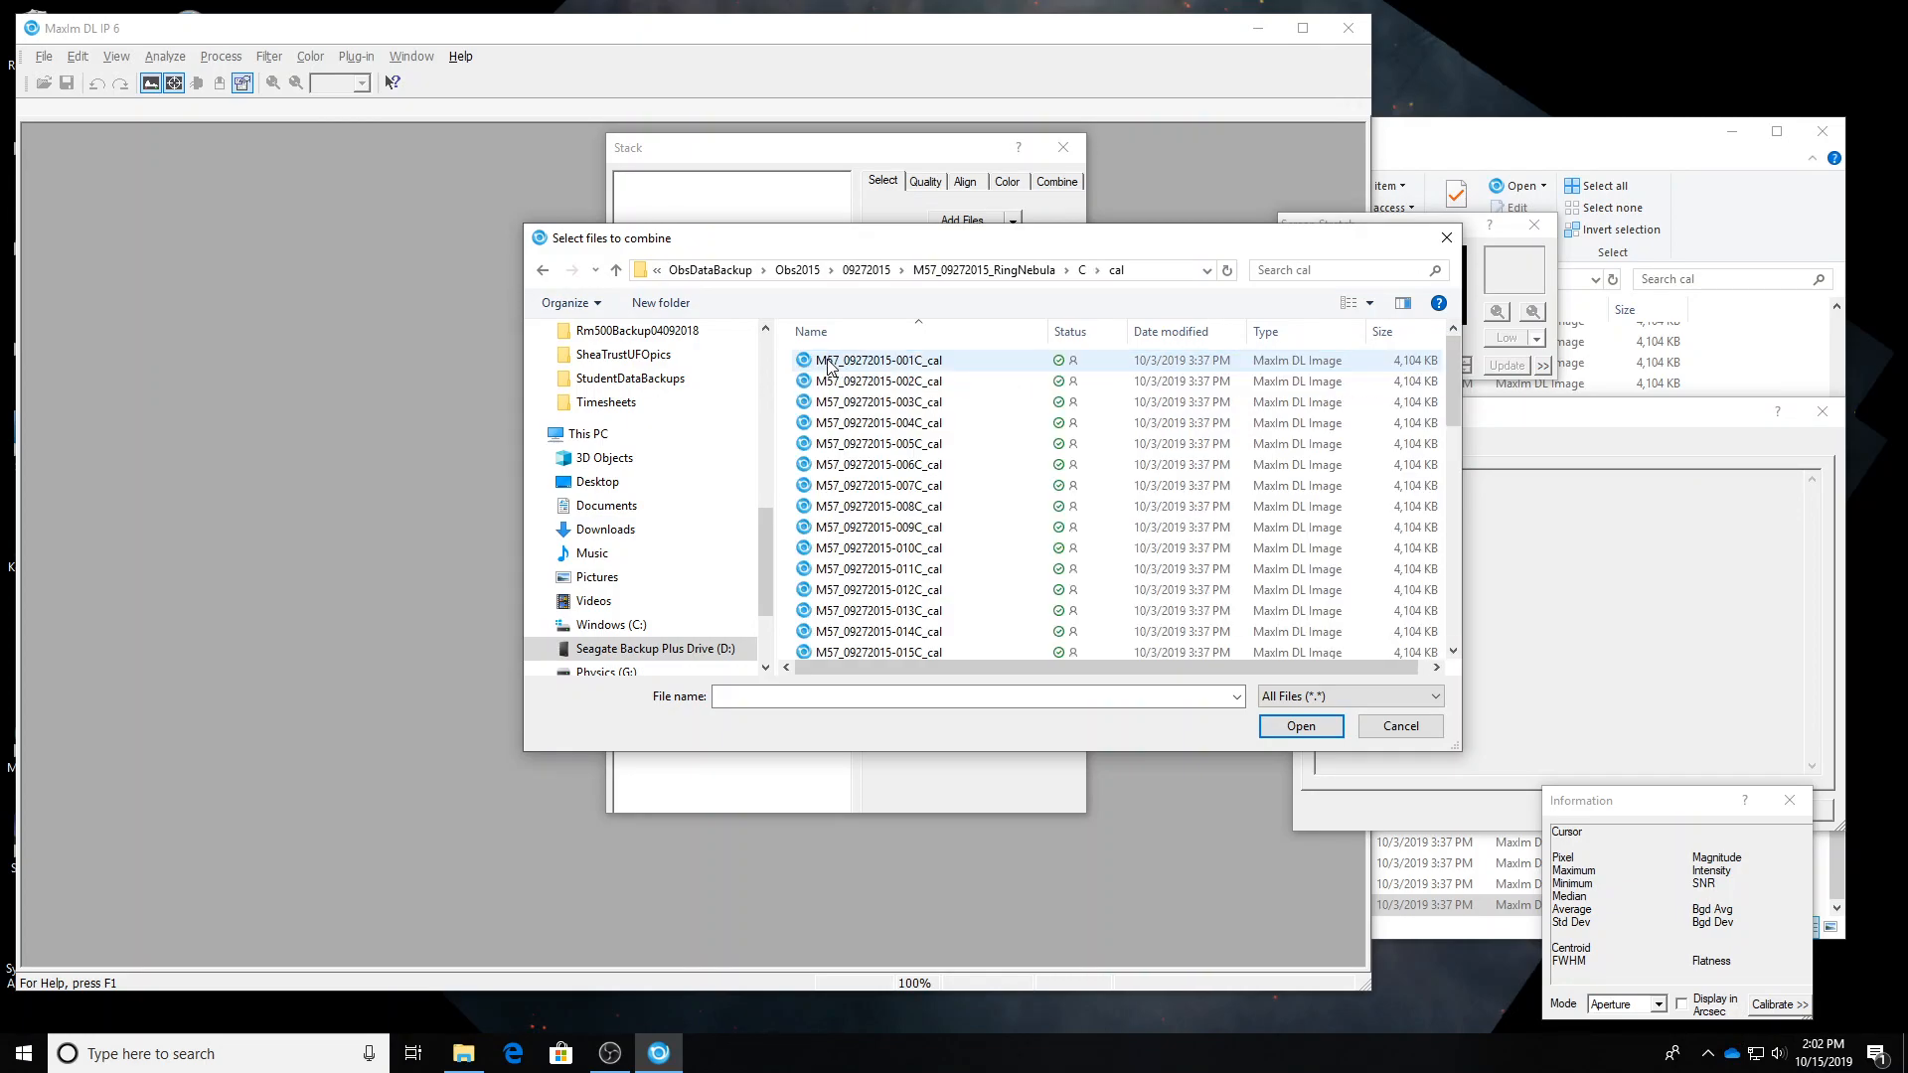
{"action": "left_click", "coordinate": [828, 364]}
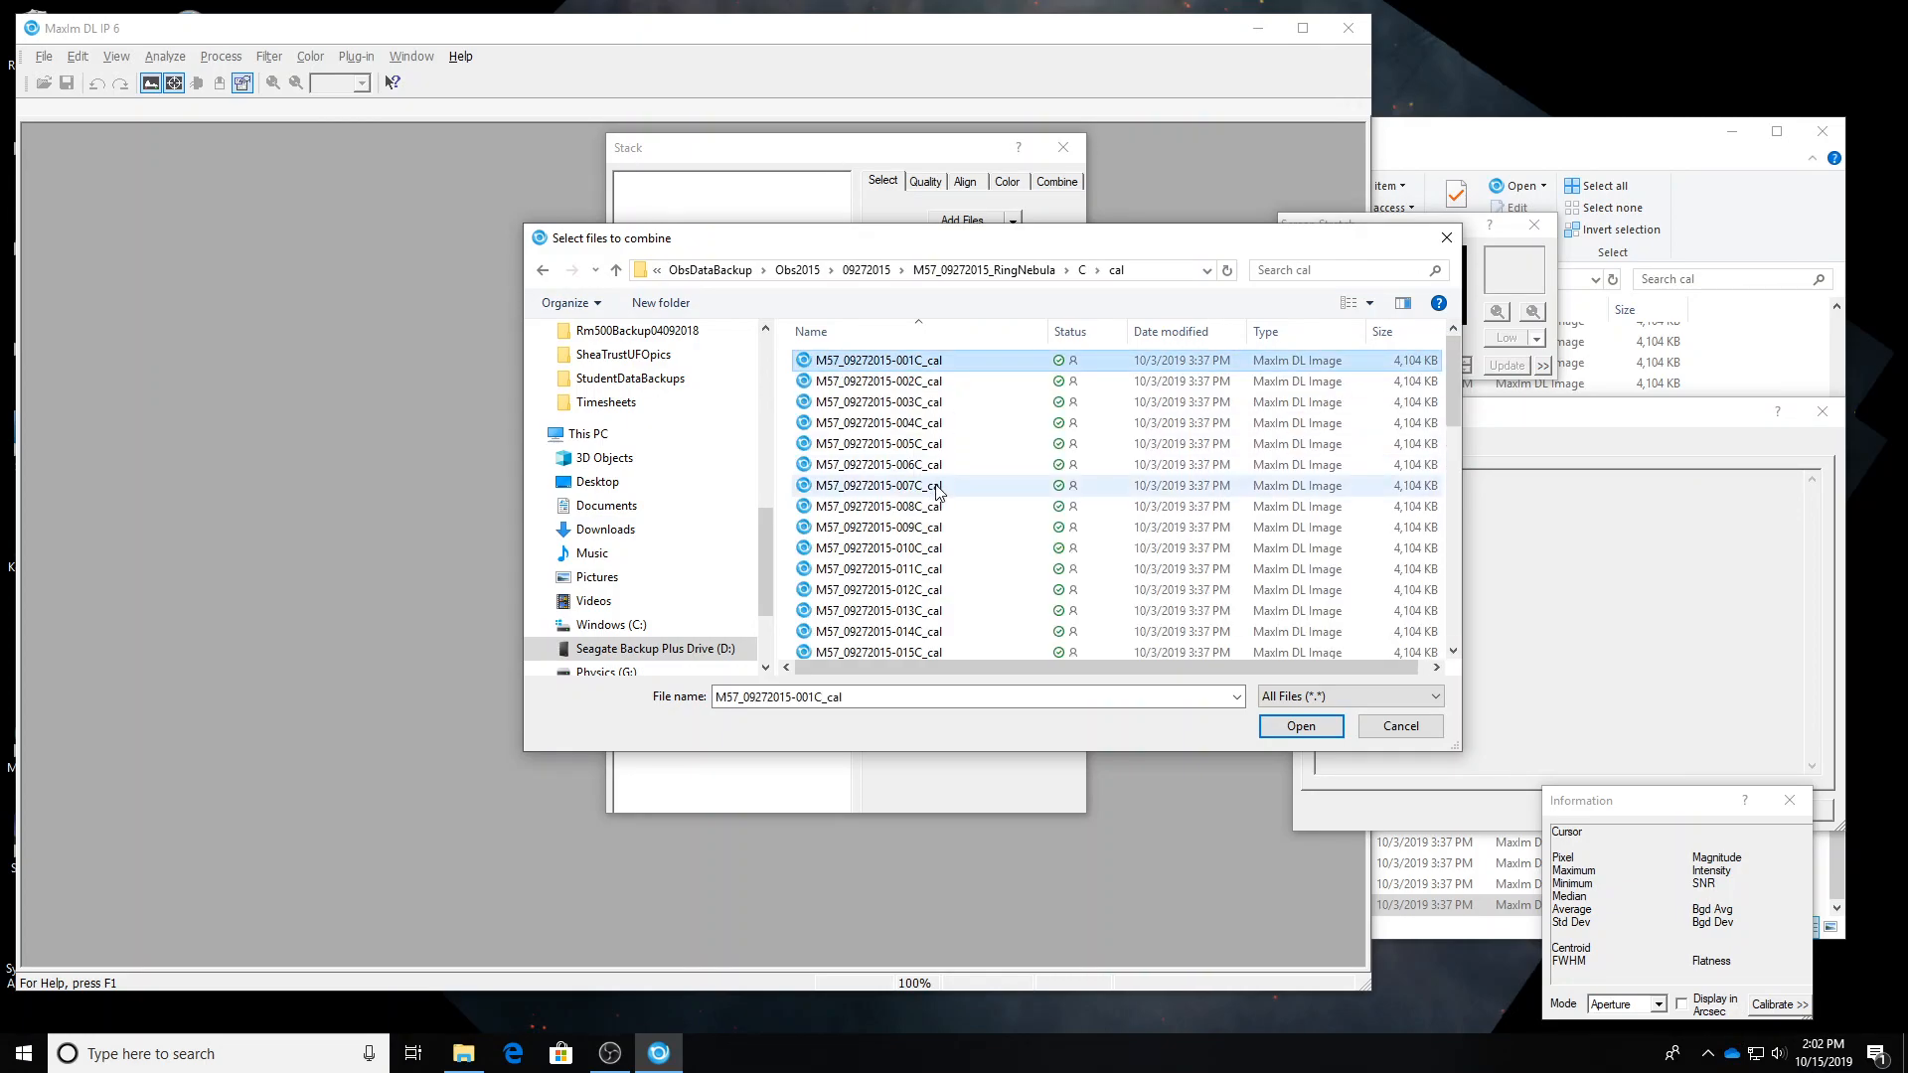
{"action": "key", "text": "ctrl+a"}
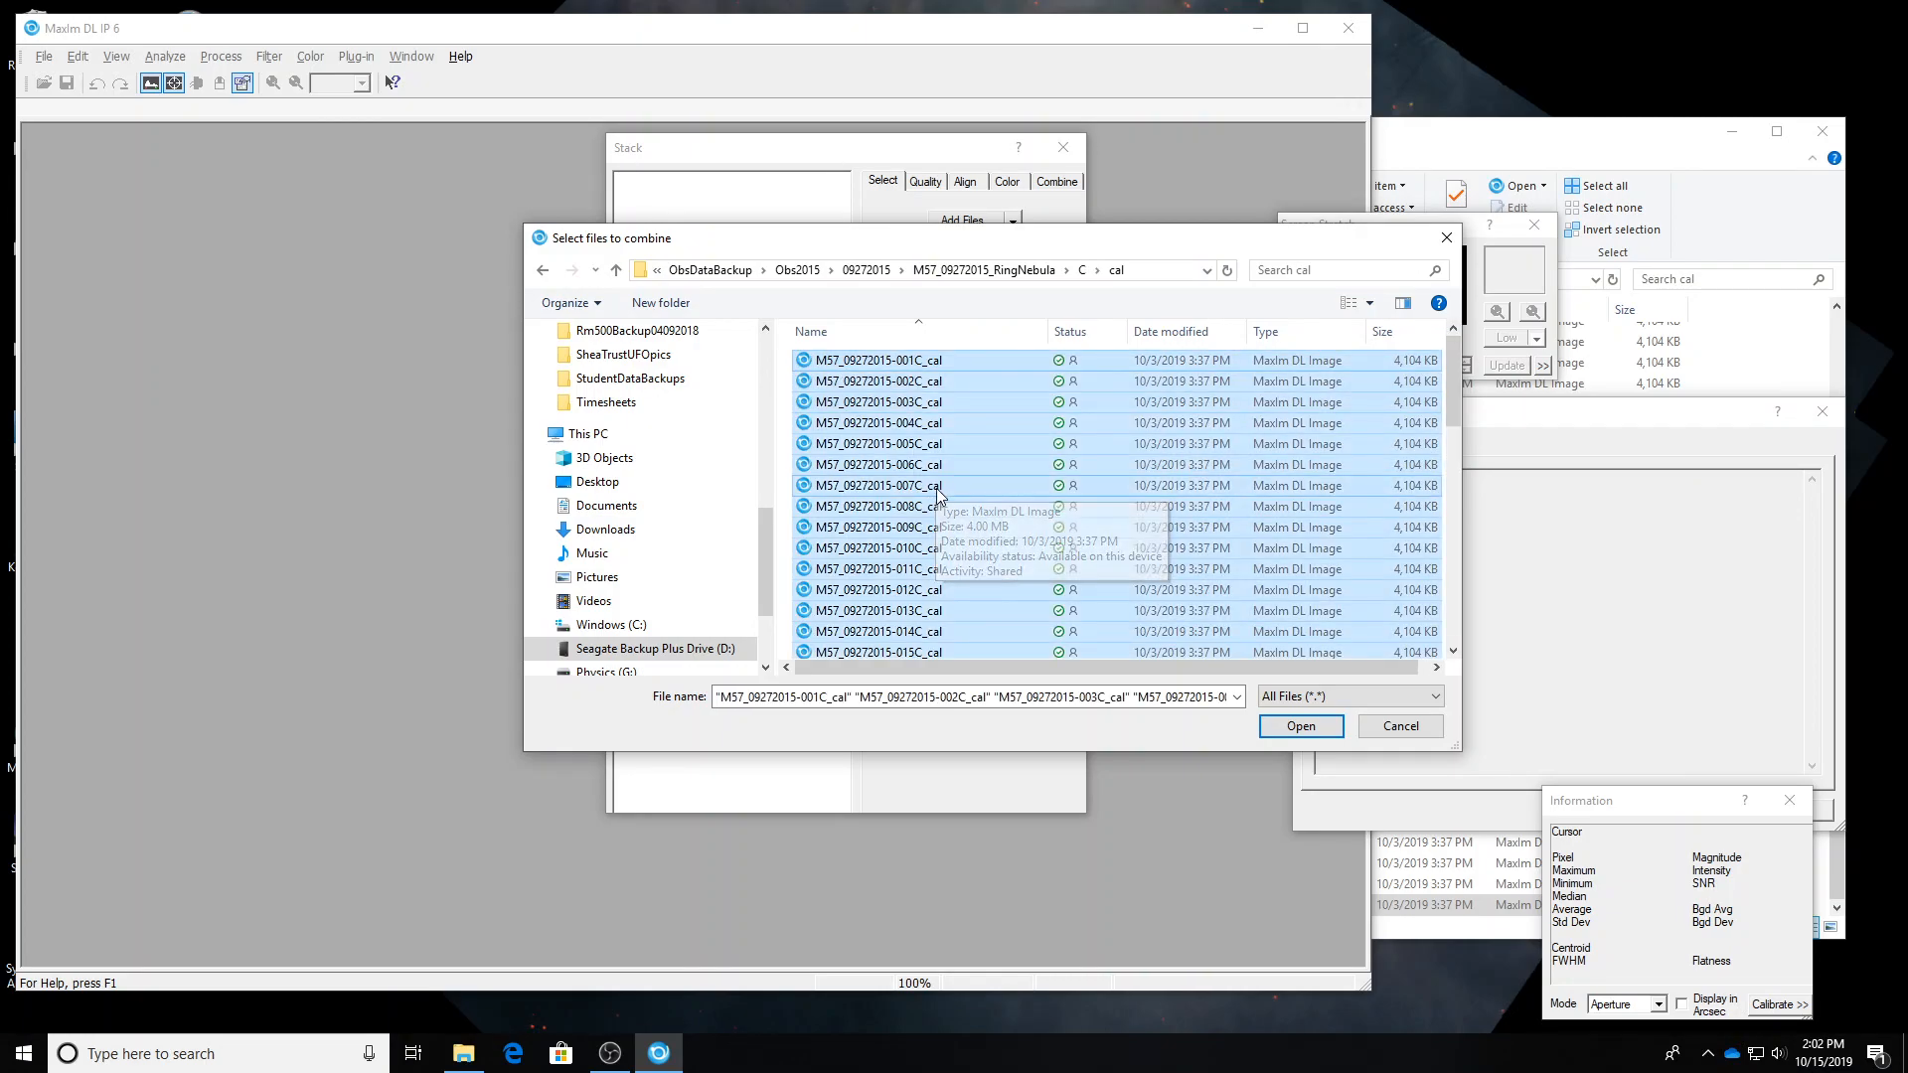
{"action": "left_click", "coordinate": [1301, 726]}
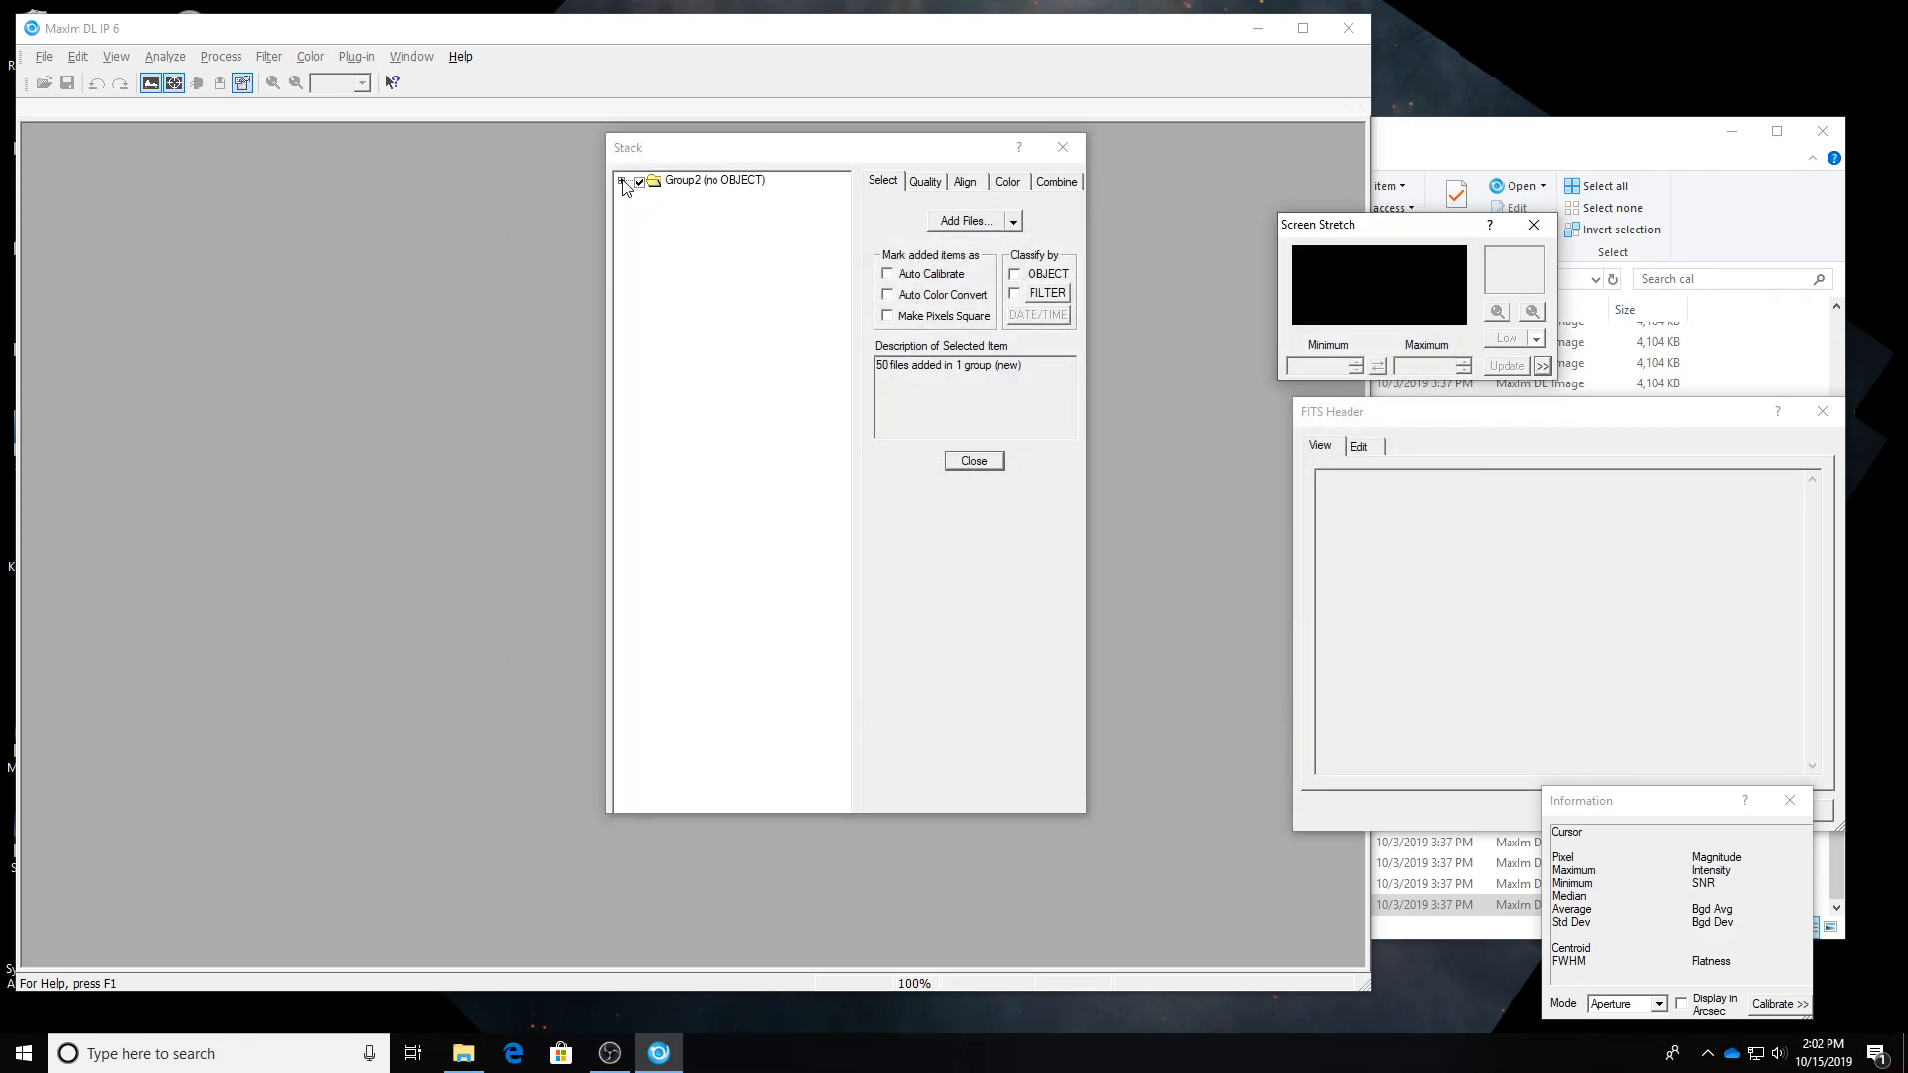
Expand the stack group, show frame 002C in the alignment settings, and place its image window beside the Stack dialog.
{"action": "left_click", "coordinate": [623, 183]}
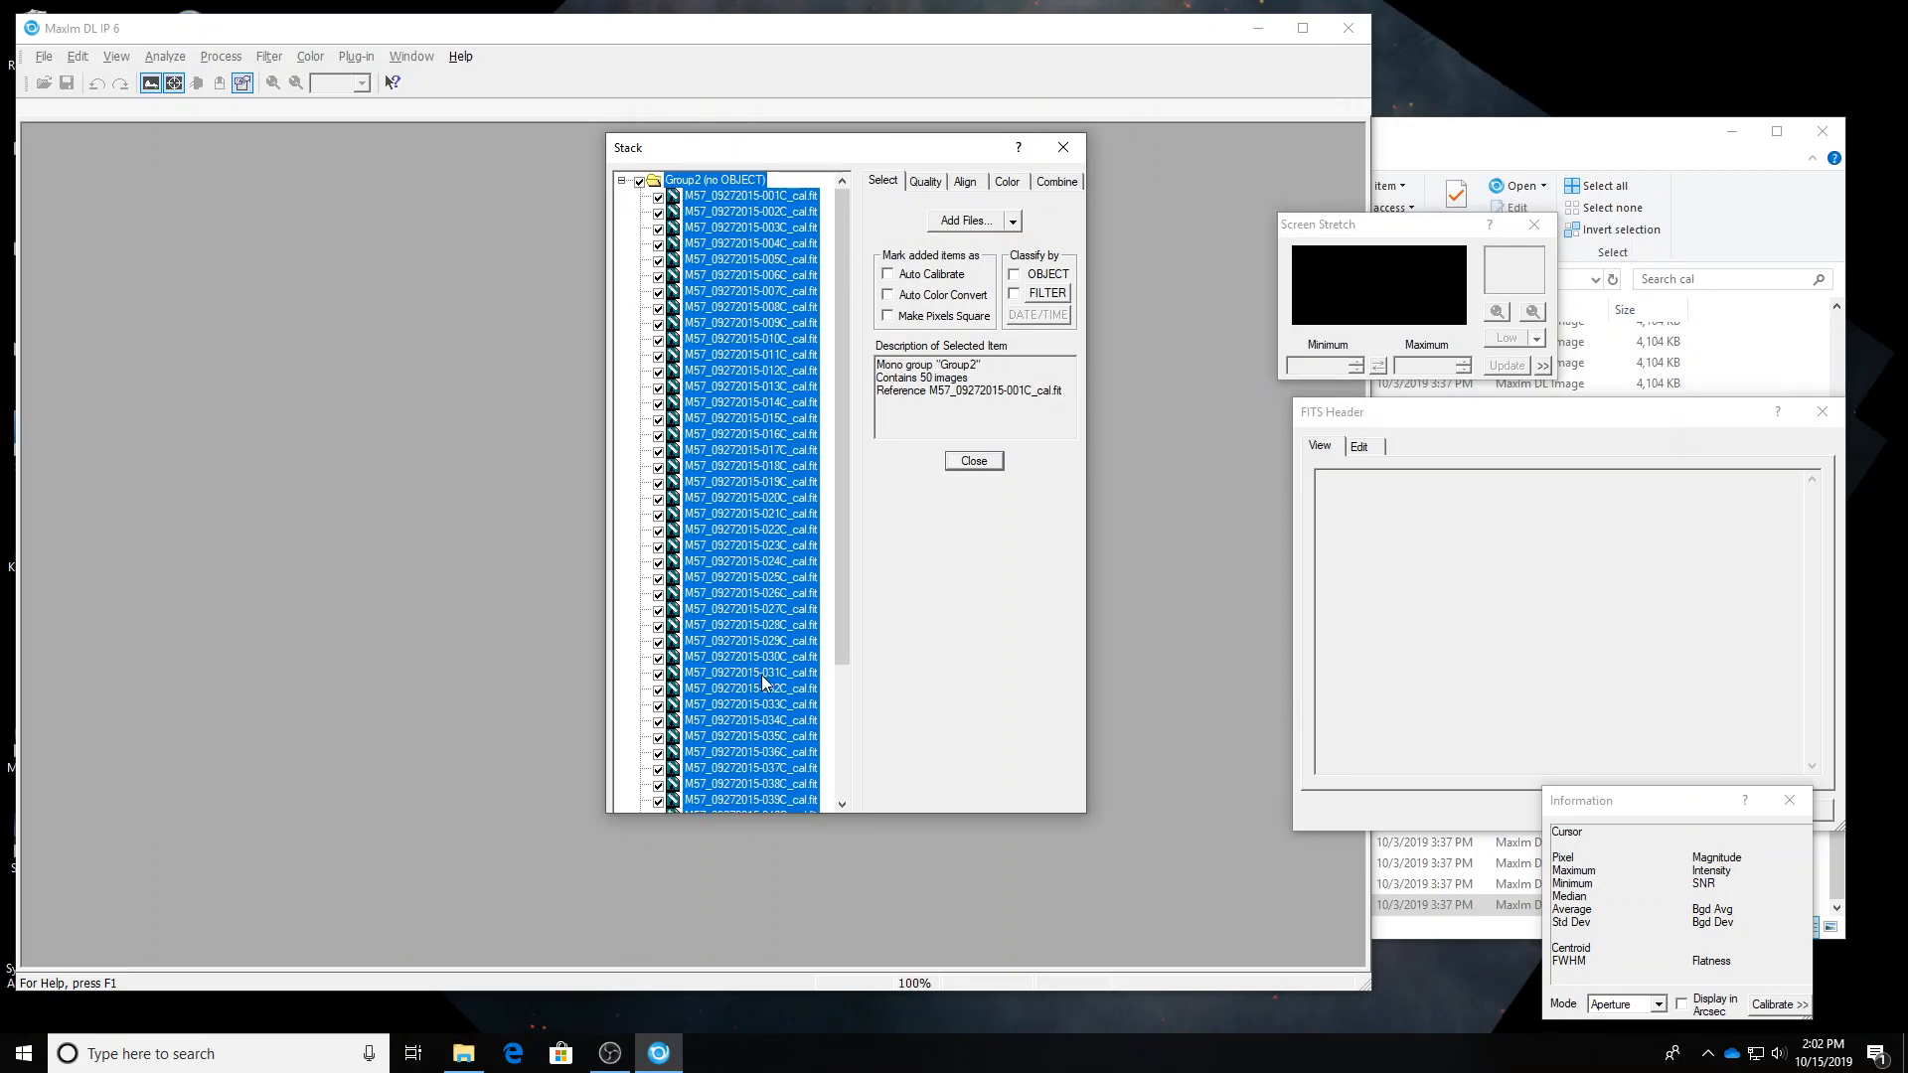
{"action": "left_click", "coordinate": [761, 212]}
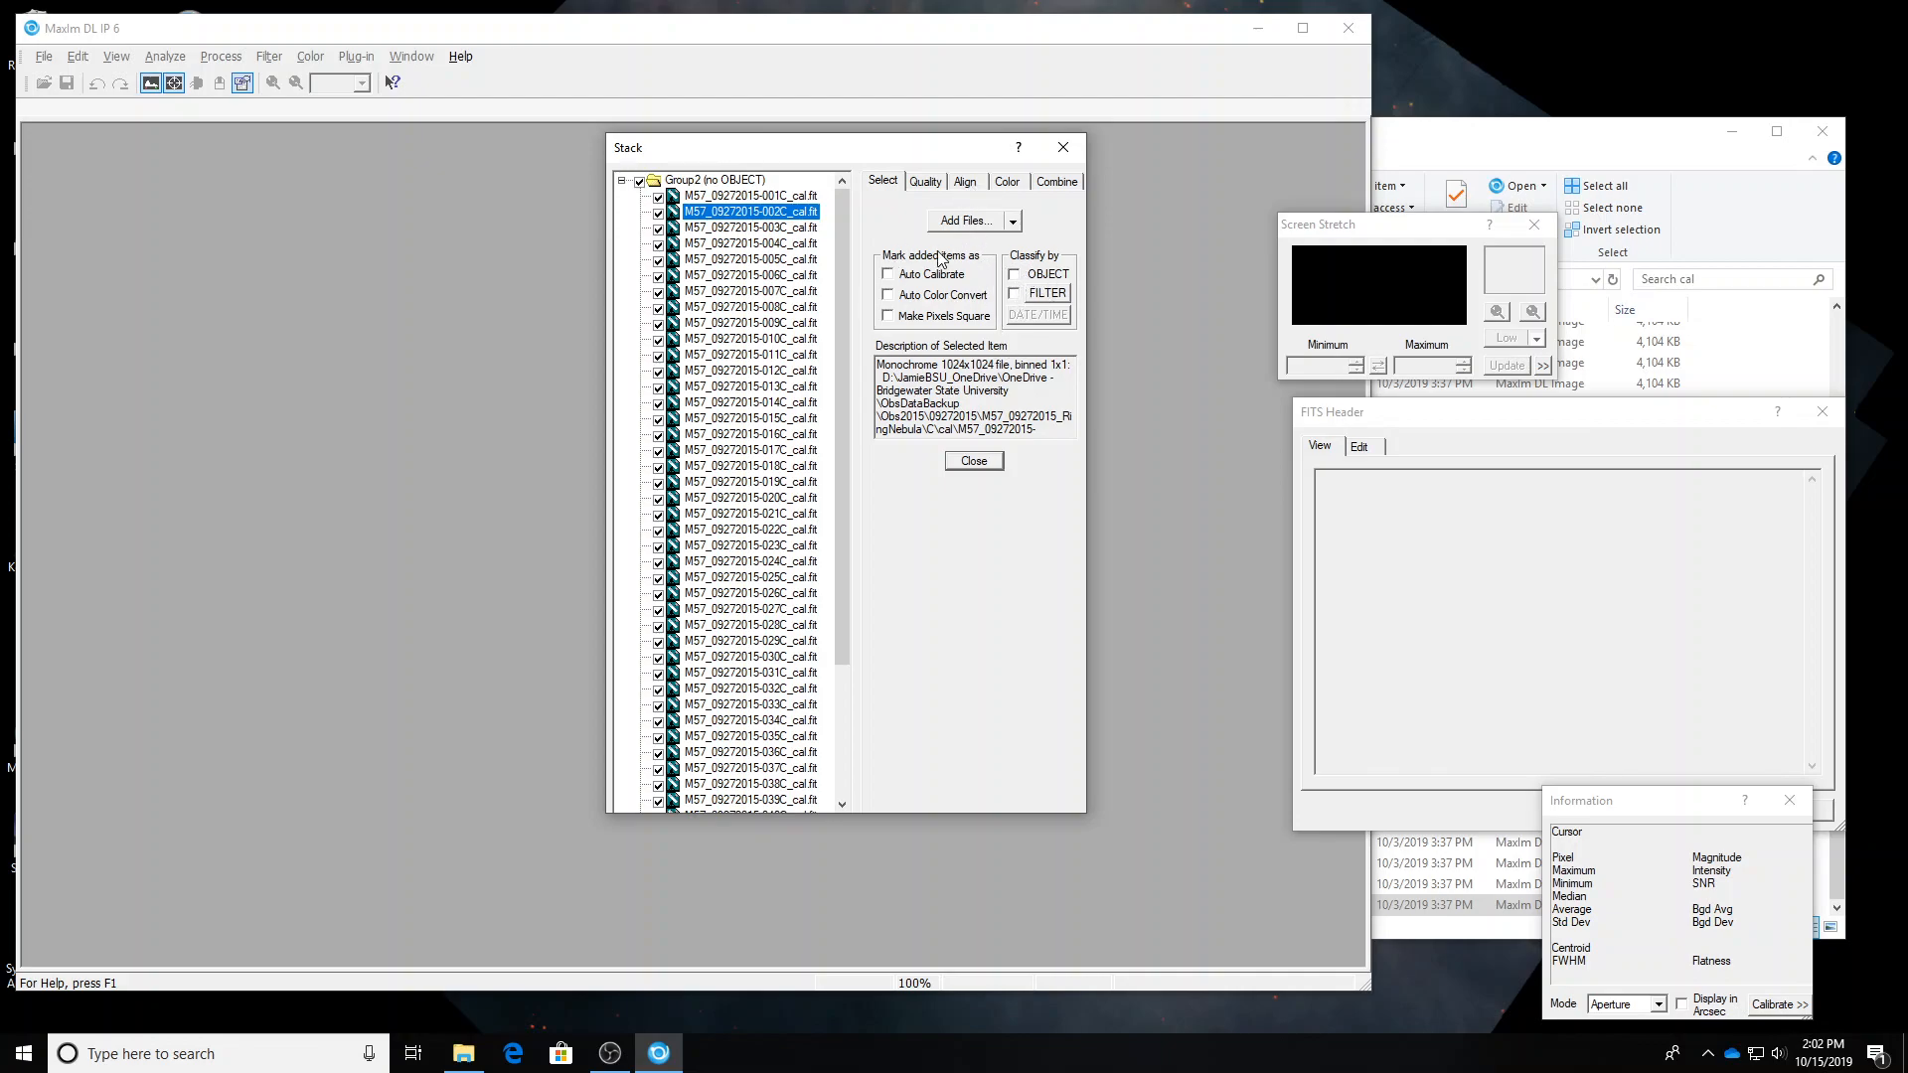
{"action": "left_click", "coordinate": [965, 182]}
{"action": "left_click_drag", "start_coordinate": [454, 242], "coordinate": [400, 171]}
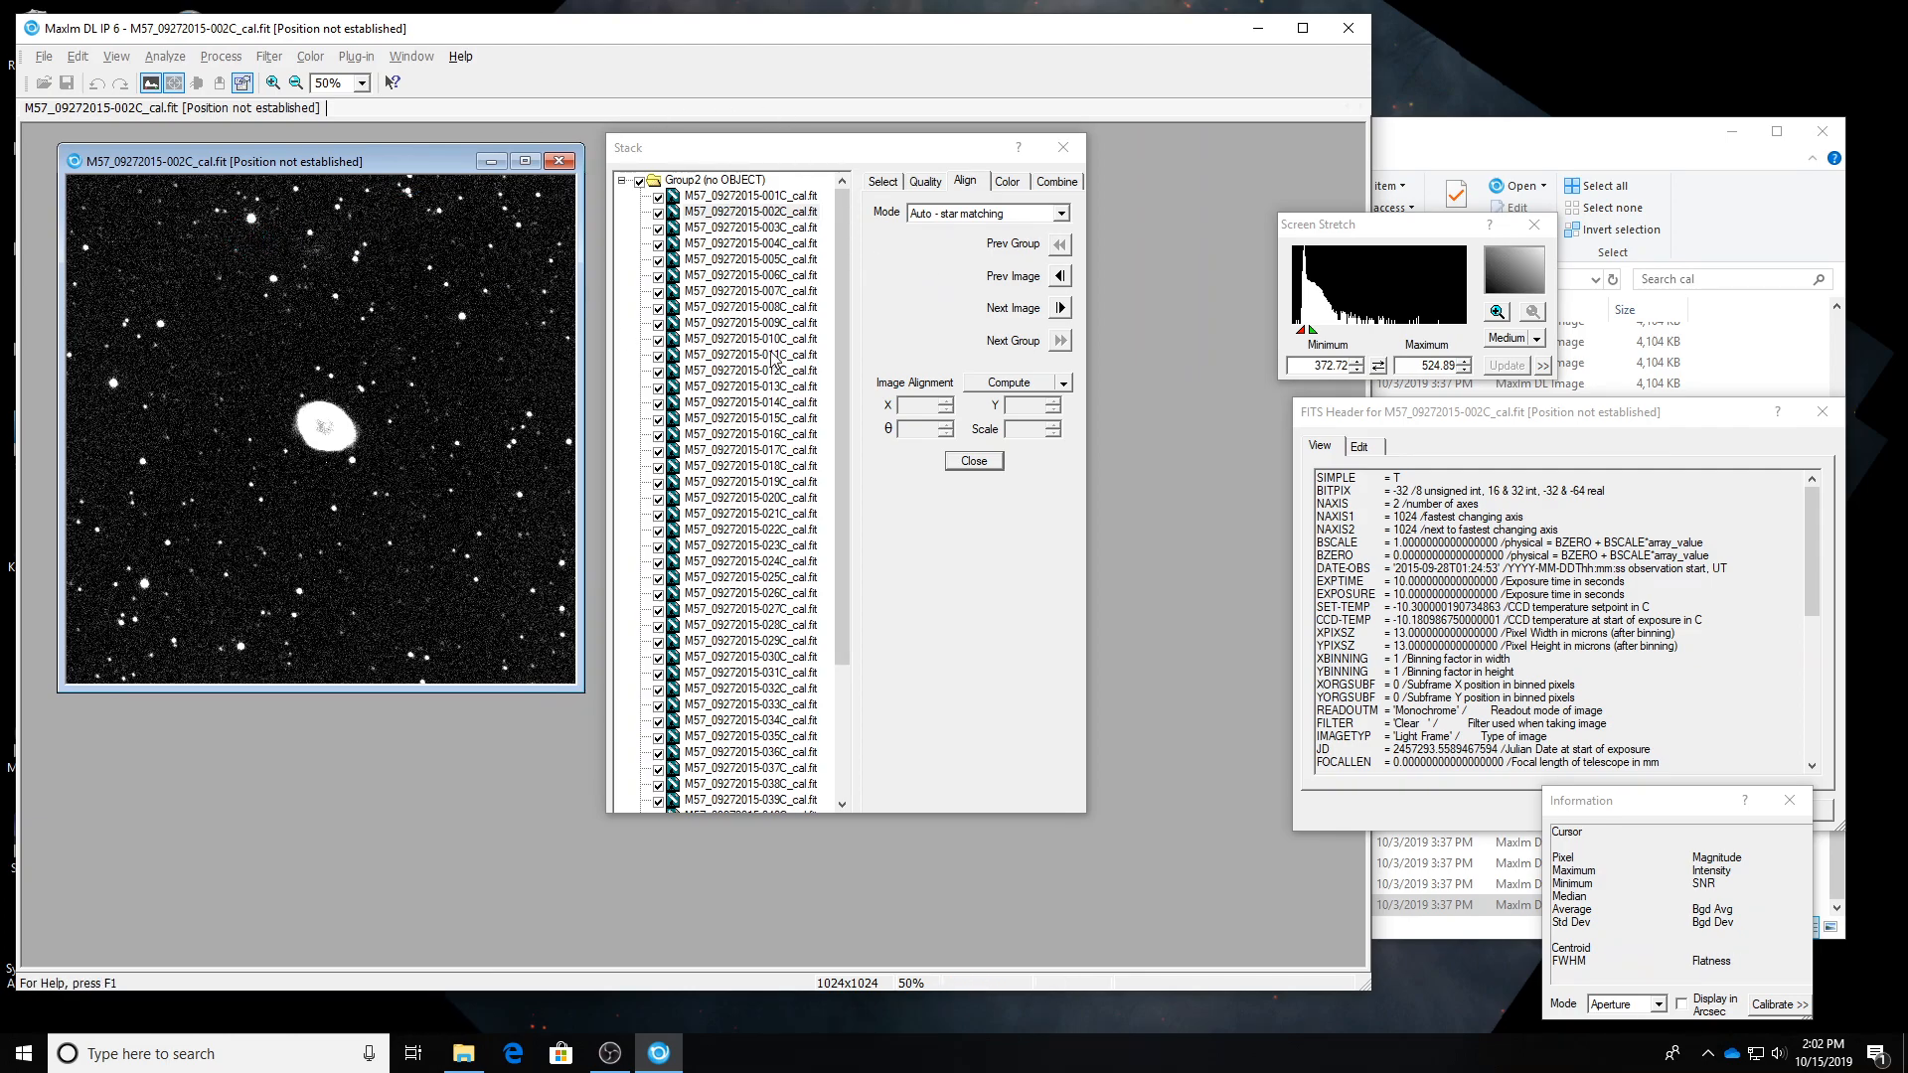
Compare the position and star shapes in frames 011C, 024C and 002C through 005C with reference frame 001C.
{"action": "left_click", "coordinate": [737, 201]}
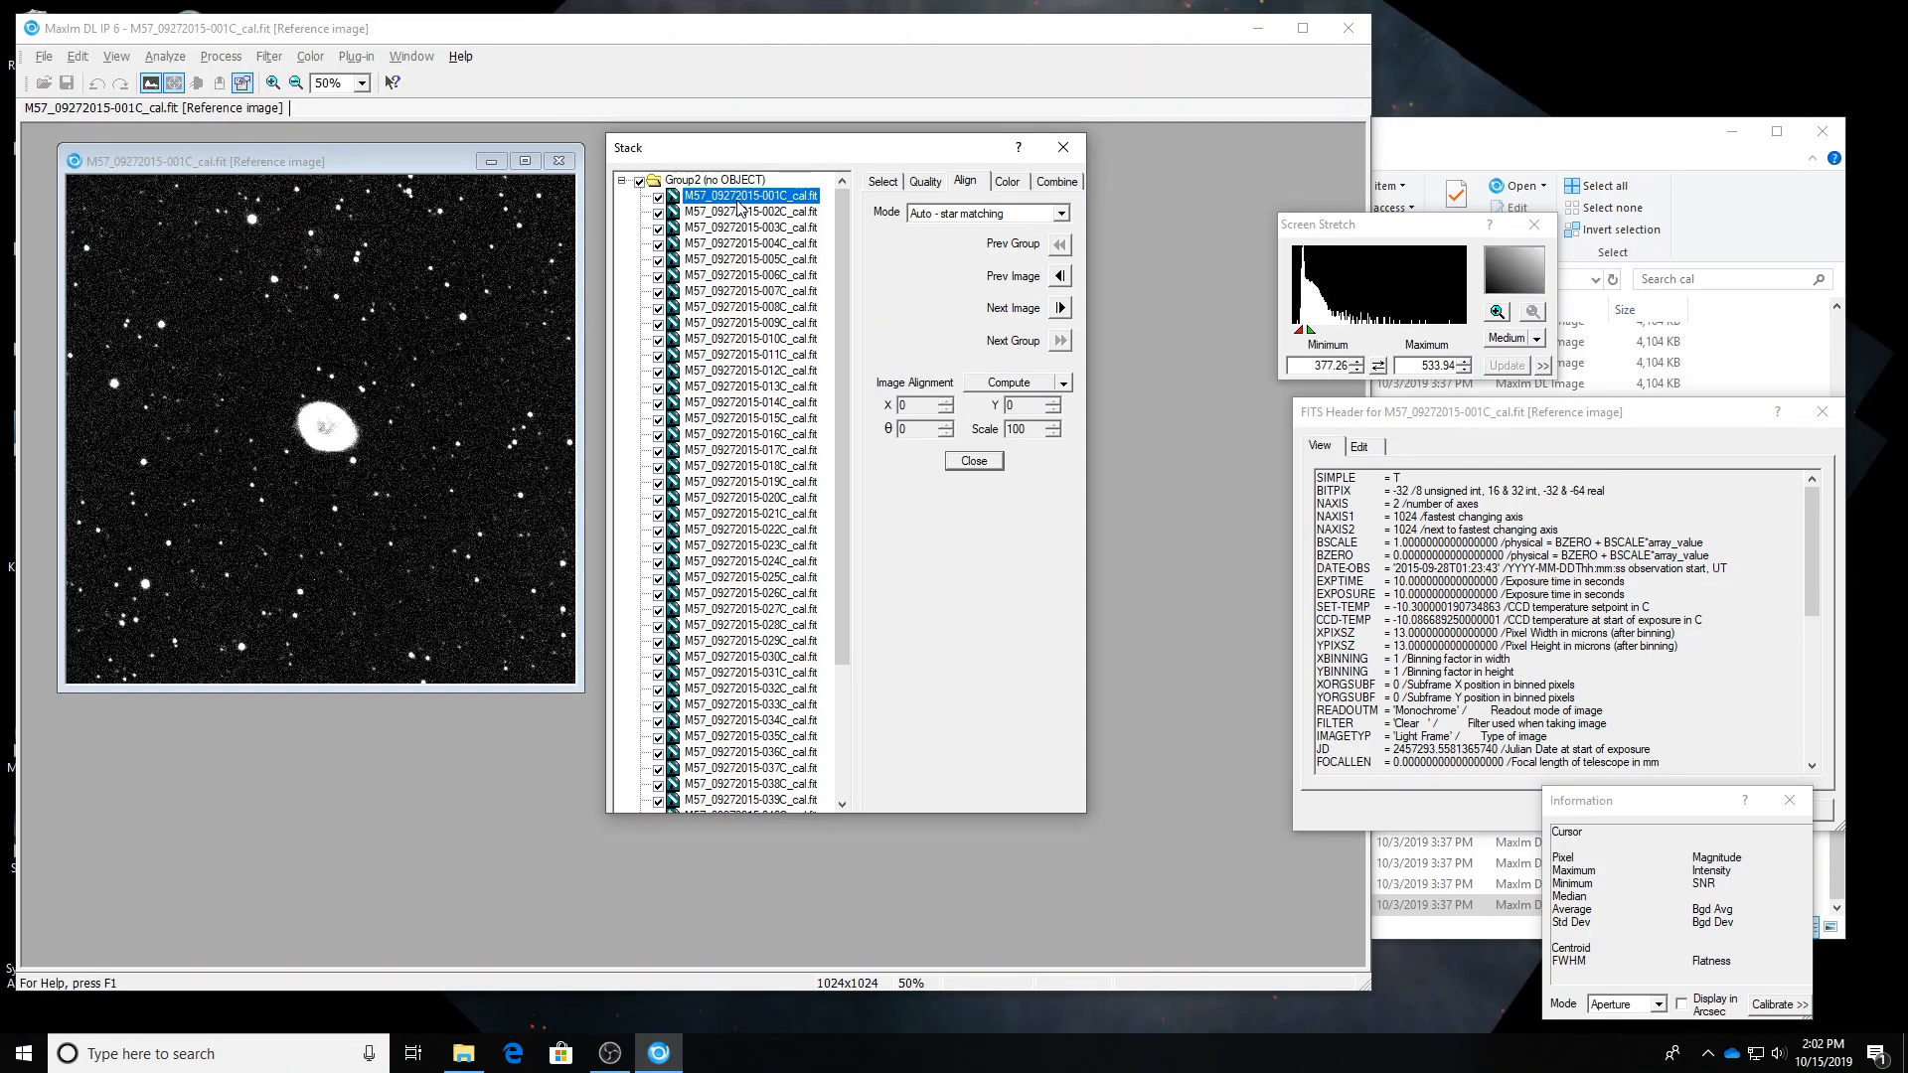
{"action": "left_click", "coordinate": [748, 355]}
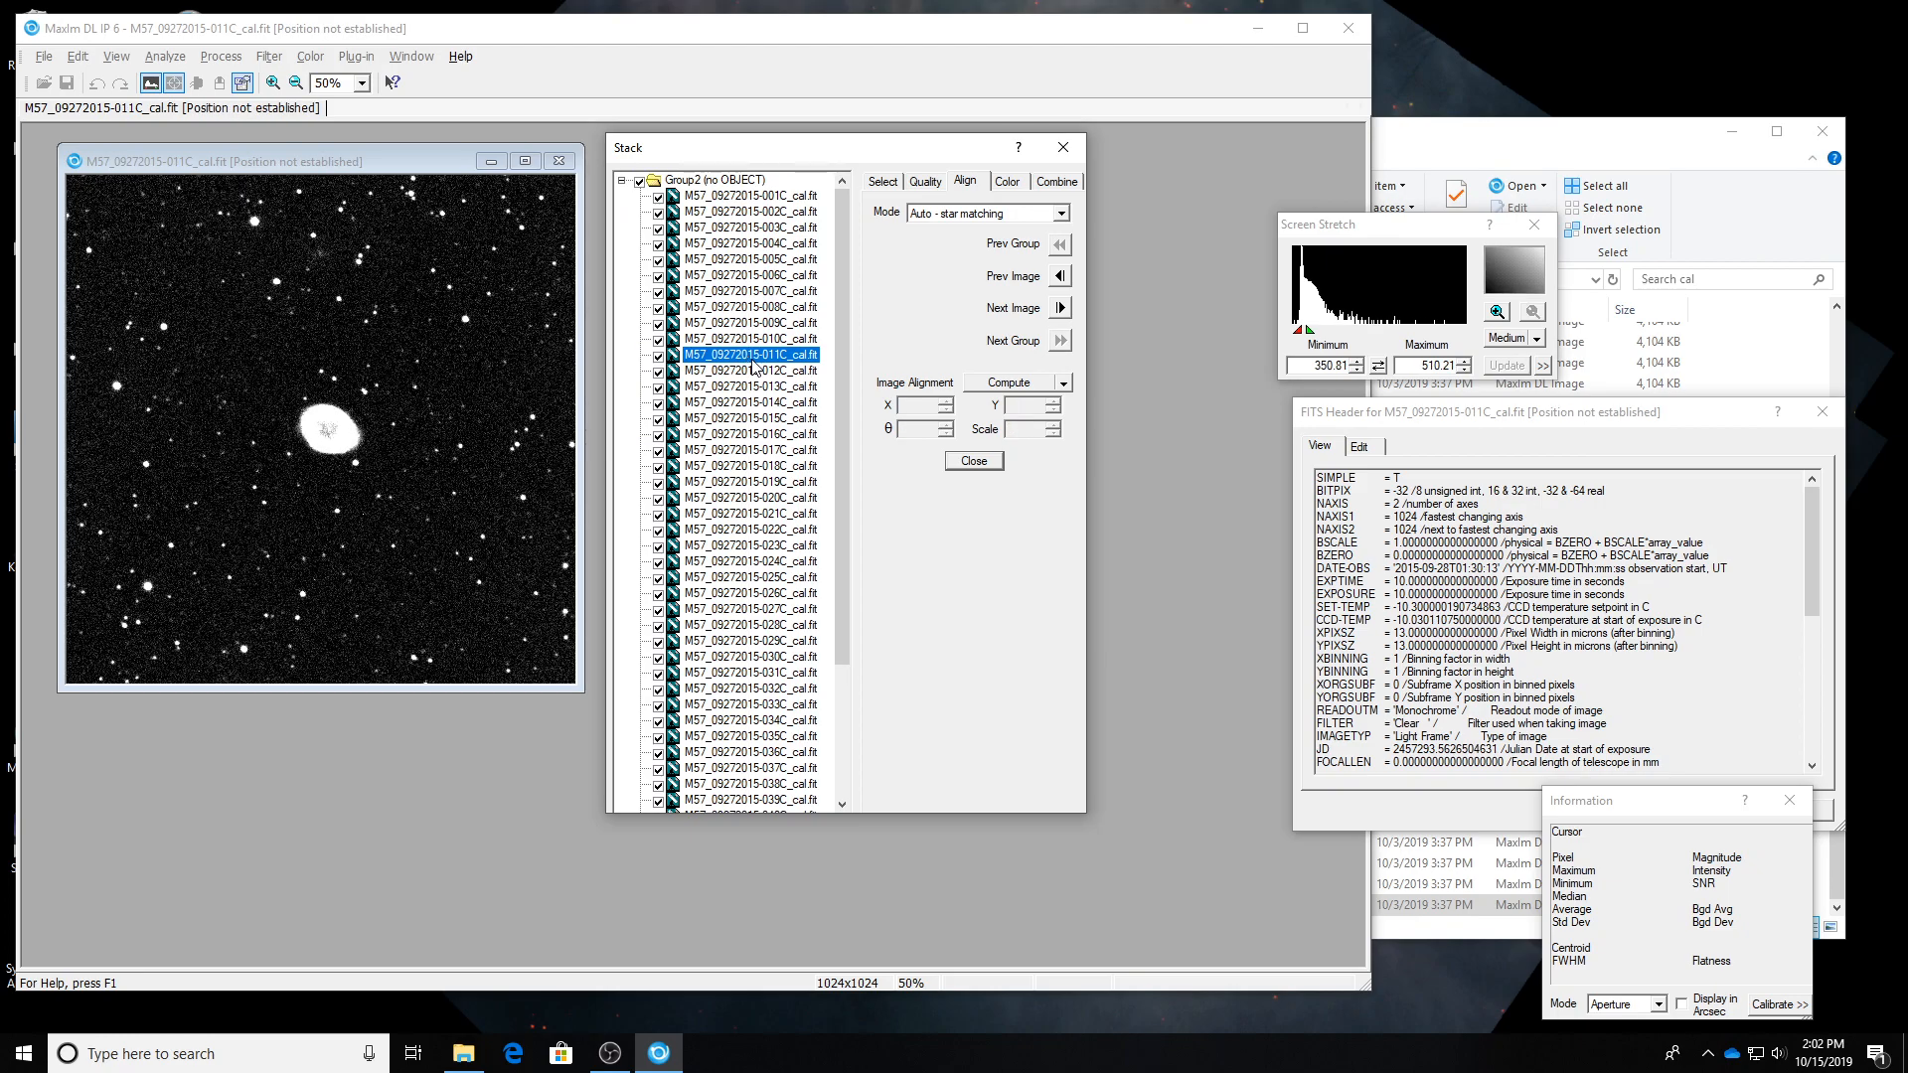
{"action": "left_click", "coordinate": [755, 562]}
{"action": "left_click", "coordinate": [744, 197]}
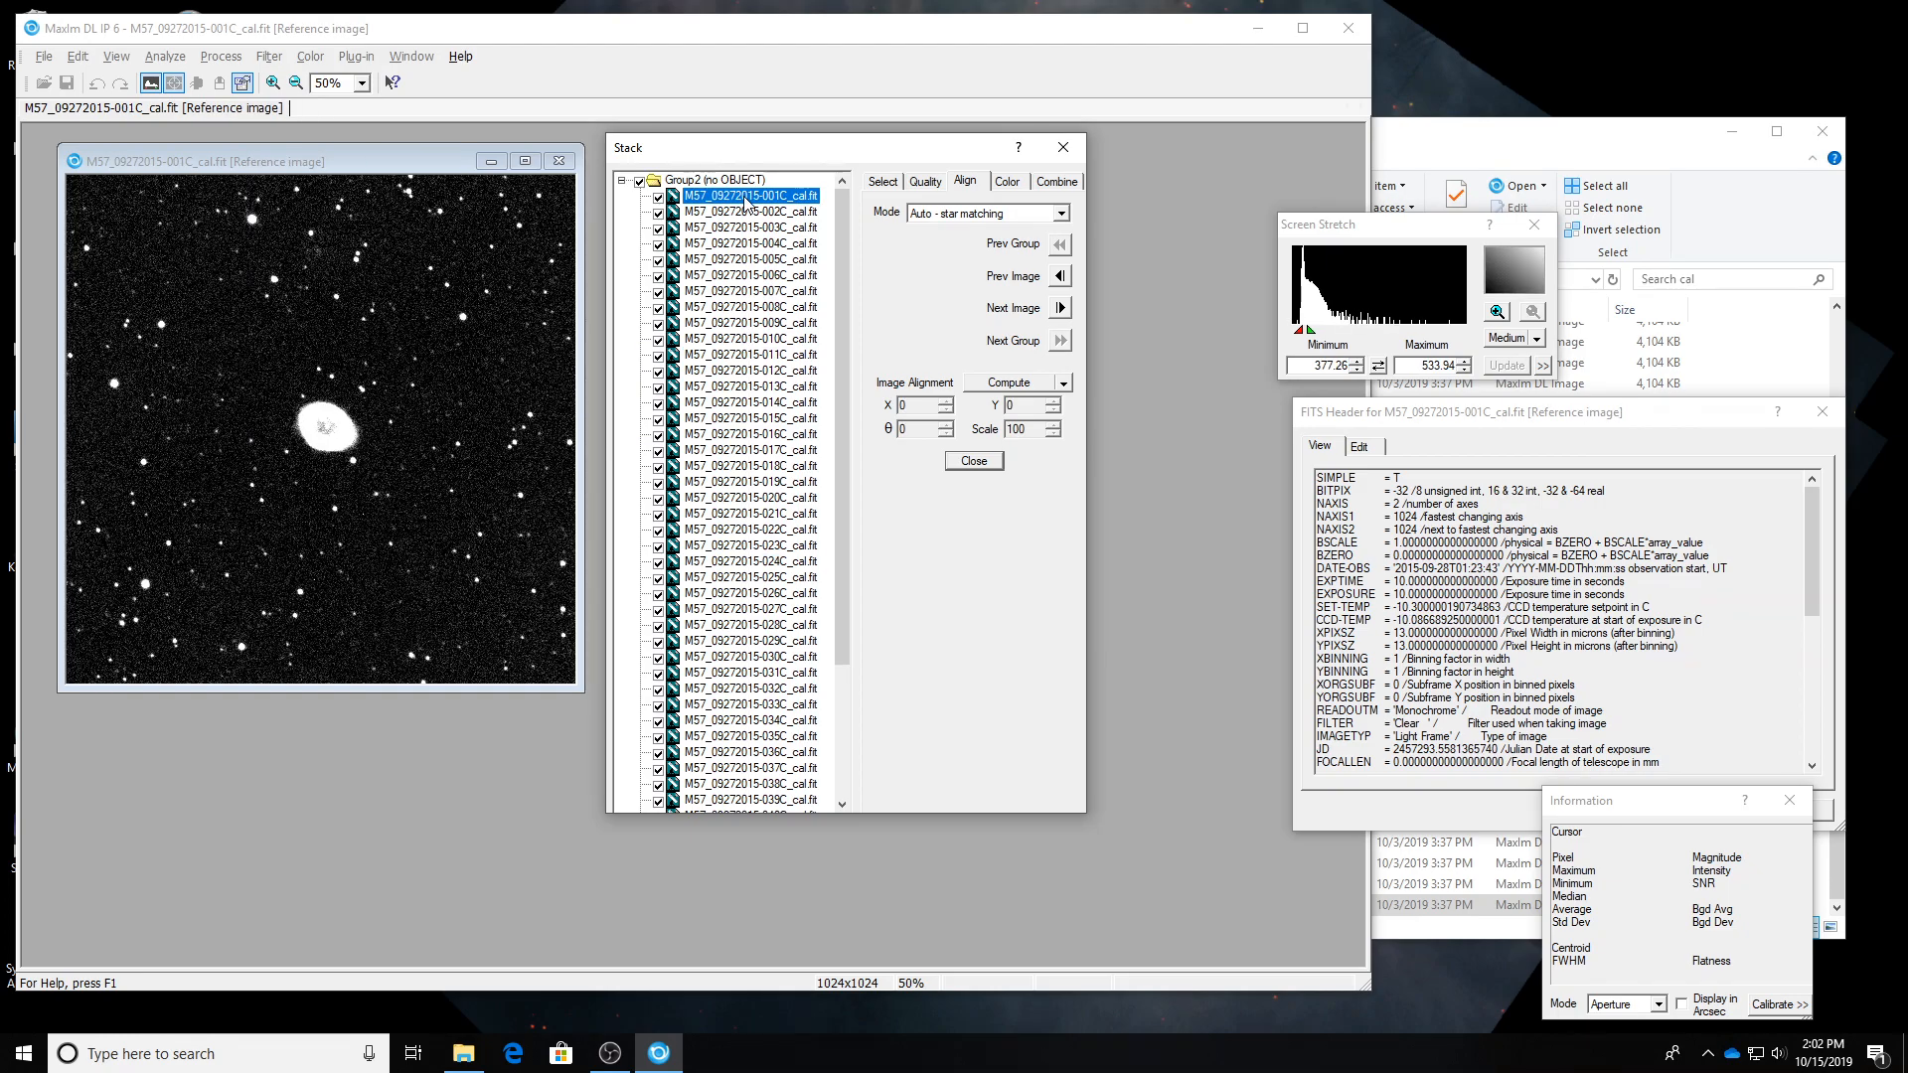
{"action": "key", "text": "Down"}
{"action": "key", "text": "Down"}
{"action": "key", "text": "Down"}
{"action": "key", "text": "Down"}
{"action": "key", "text": "Up"}
{"action": "key", "text": "Up"}
{"action": "key", "text": "Up"}
{"action": "key", "text": "Up"}
{"action": "left_click", "coordinate": [1060, 308]}
{"action": "left_click", "coordinate": [1061, 308]}
{"action": "left_click", "coordinate": [1060, 308]}
{"action": "left_click", "coordinate": [1061, 308]}
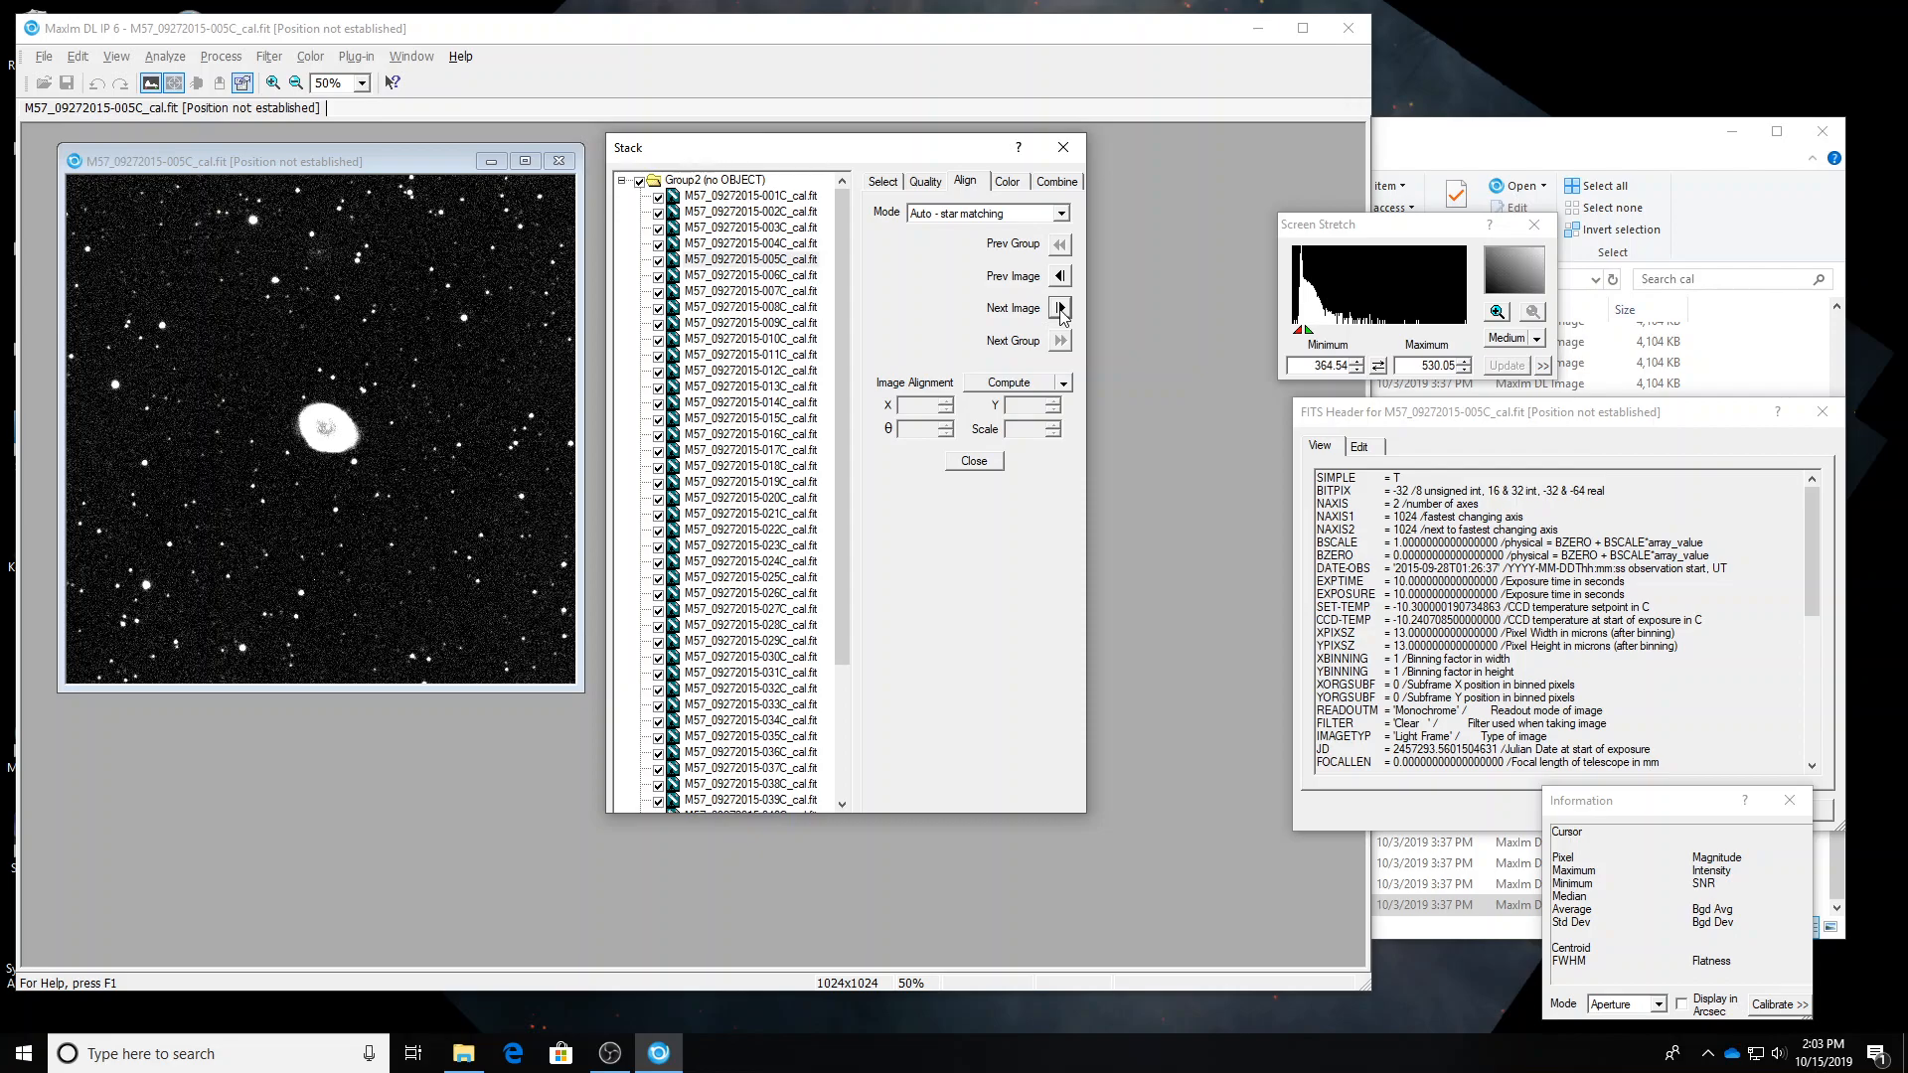
{"action": "left_click", "coordinate": [712, 197]}
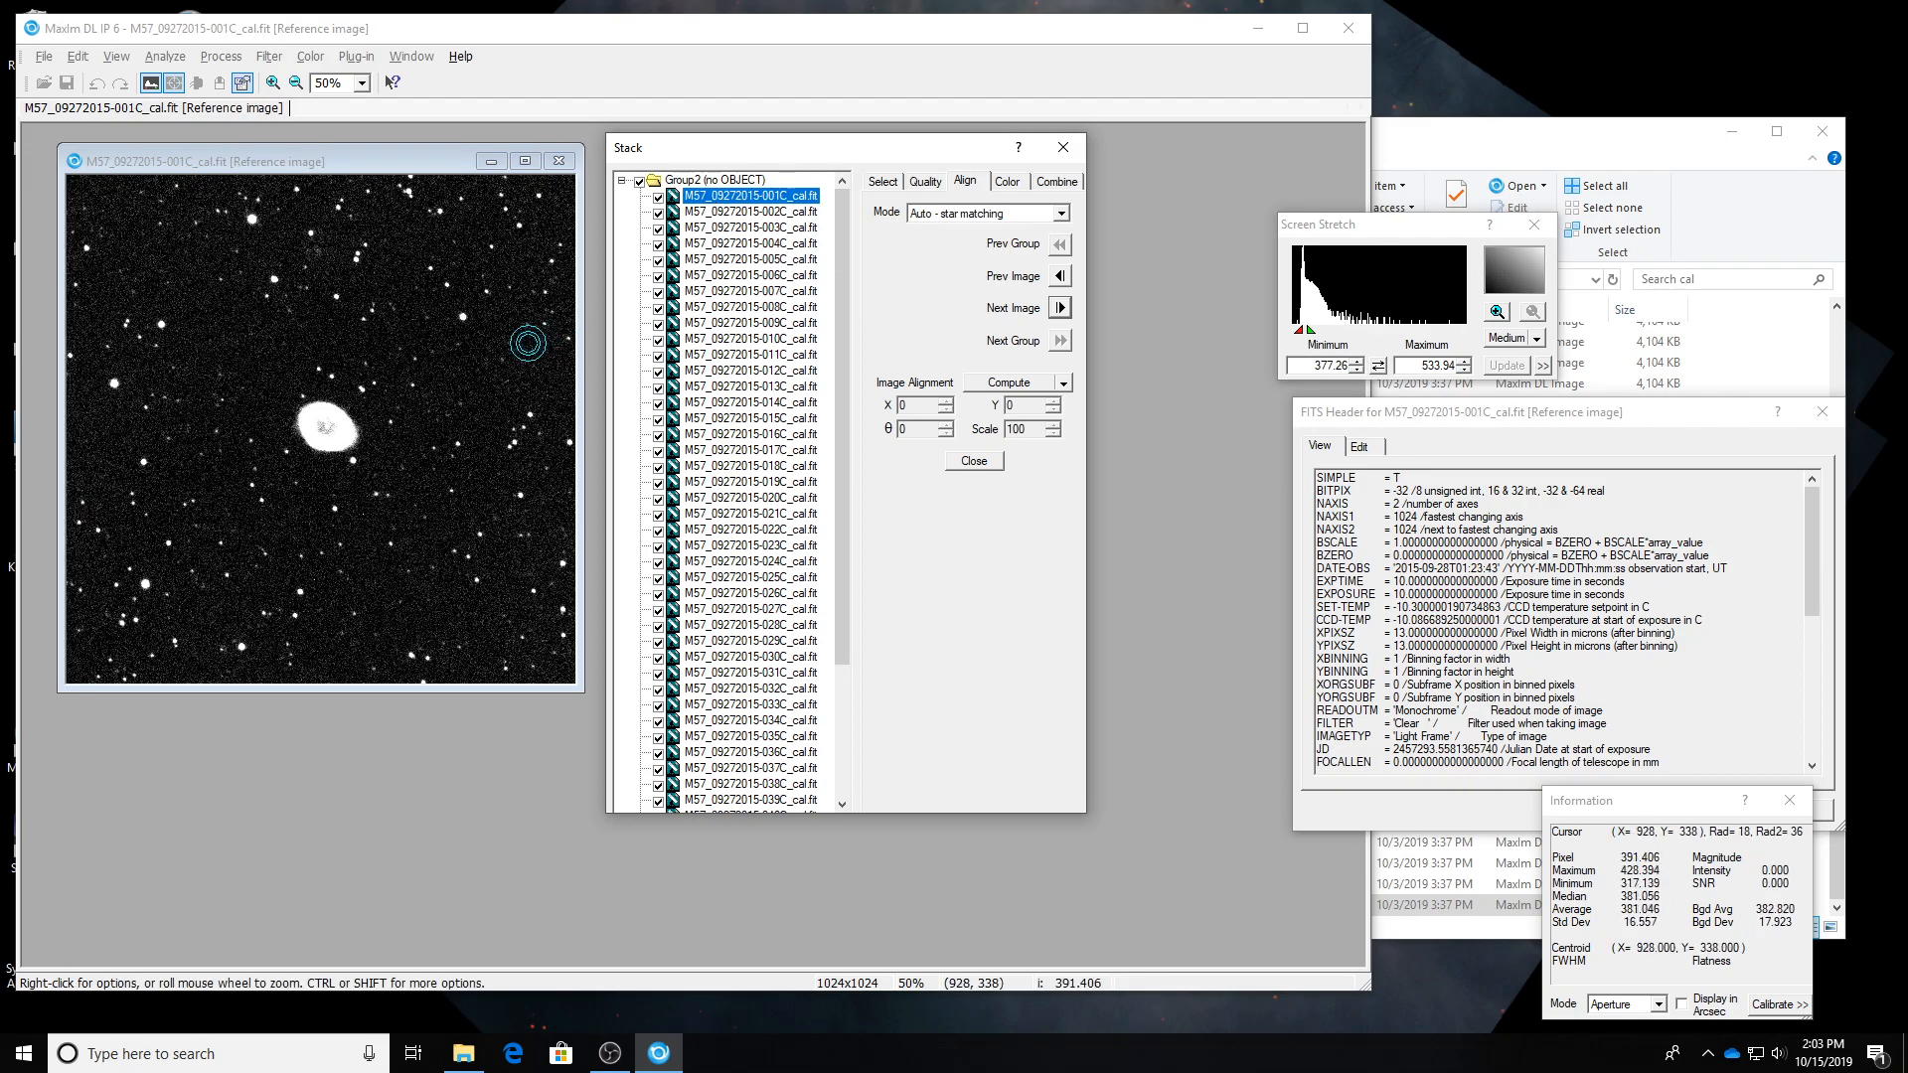
Check frames 002C through 009C one by one and exclude frame 009C from the stack.
{"action": "left_click", "coordinate": [707, 214]}
{"action": "key", "text": "Down"}
{"action": "key", "text": "Down"}
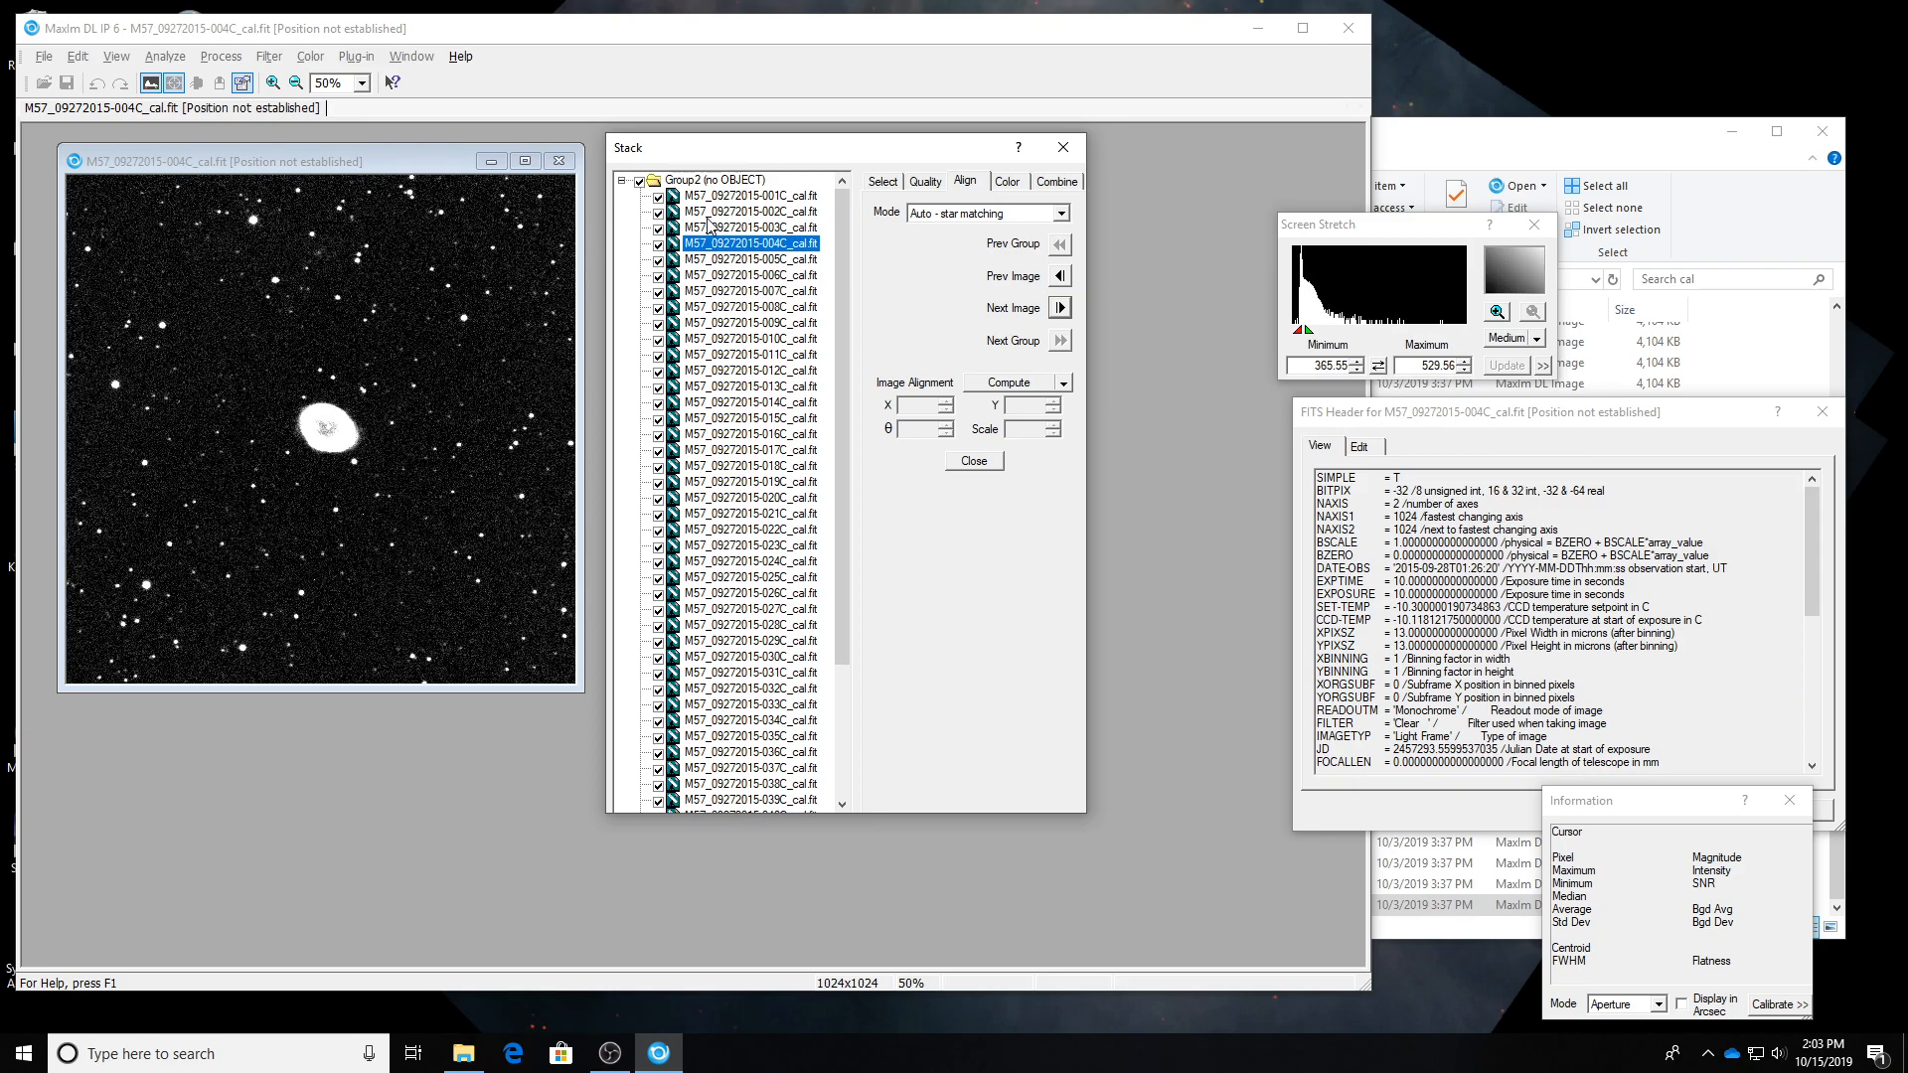
{"action": "key", "text": "Down"}
{"action": "key", "text": "Down"}
{"action": "key", "text": "Down"}
{"action": "key", "text": "Down"}
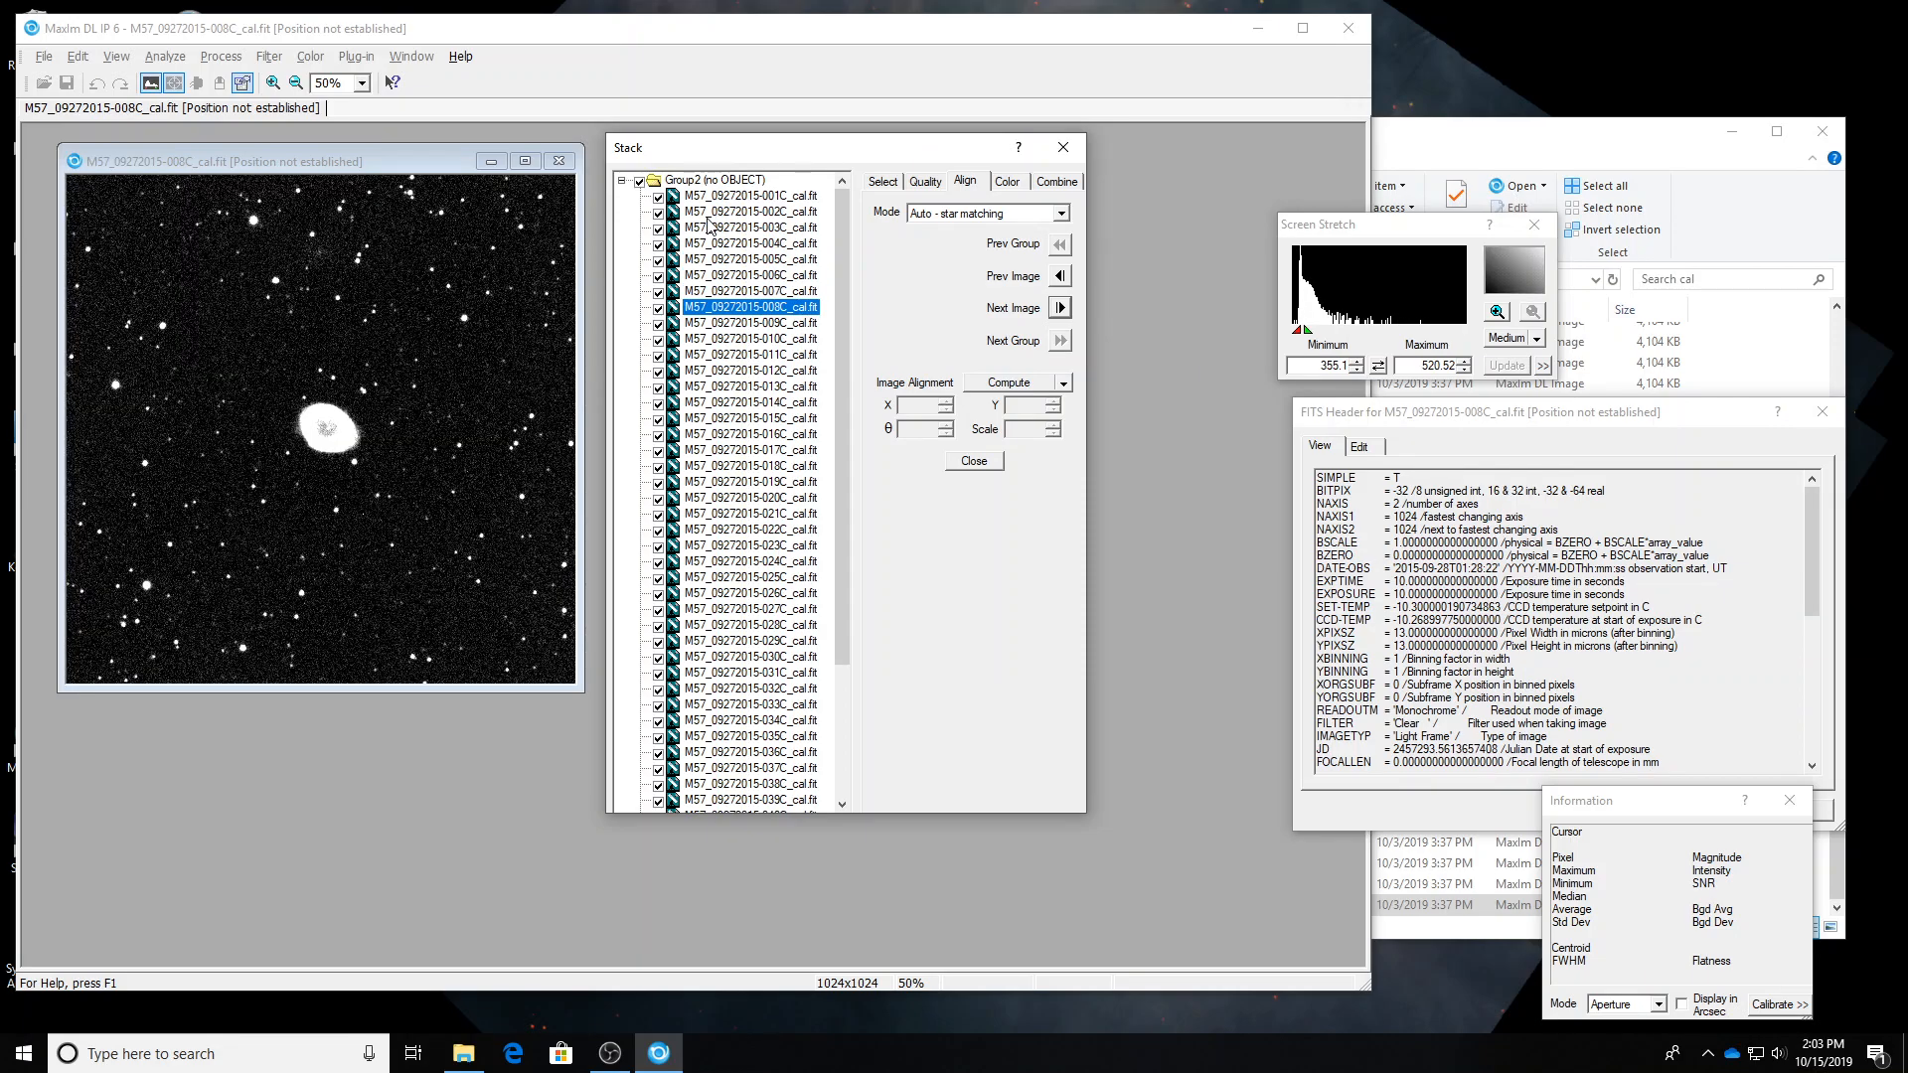
{"action": "key", "text": "Down"}
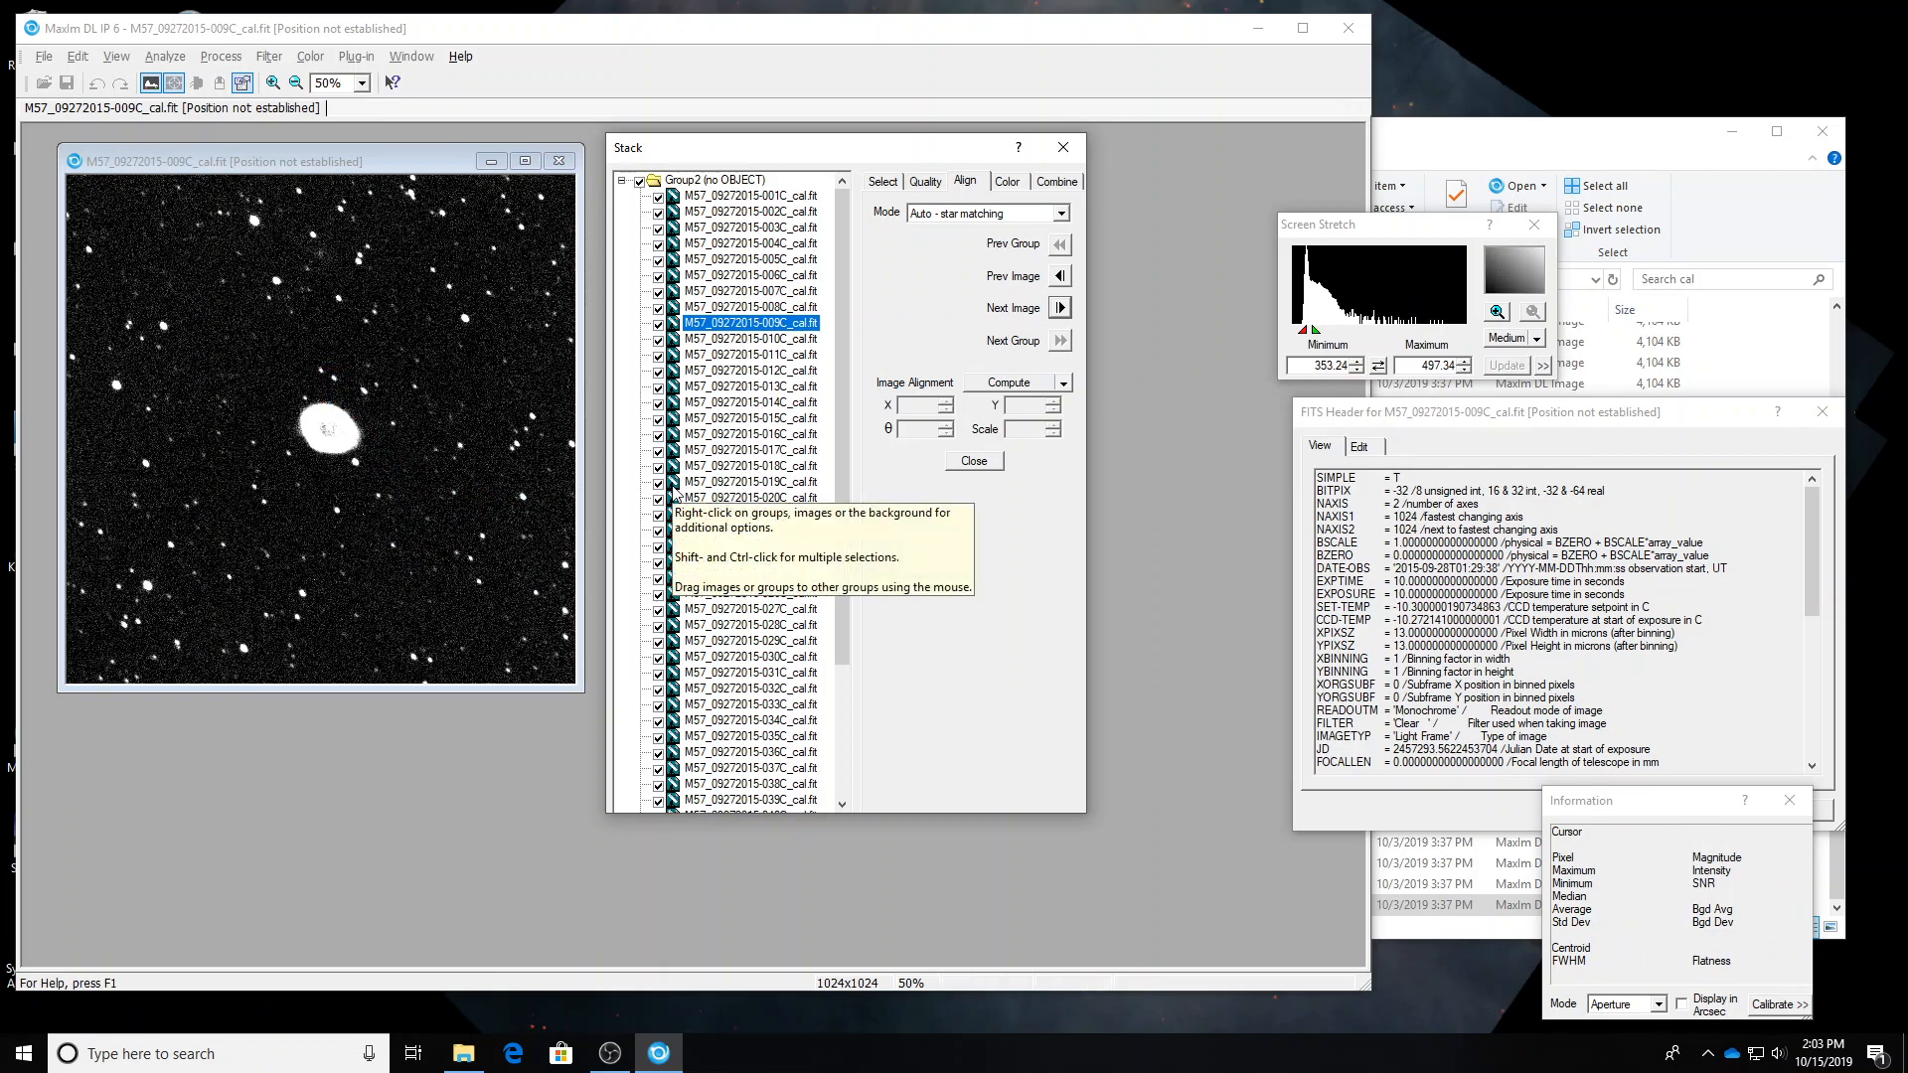
{"action": "key", "text": "Up"}
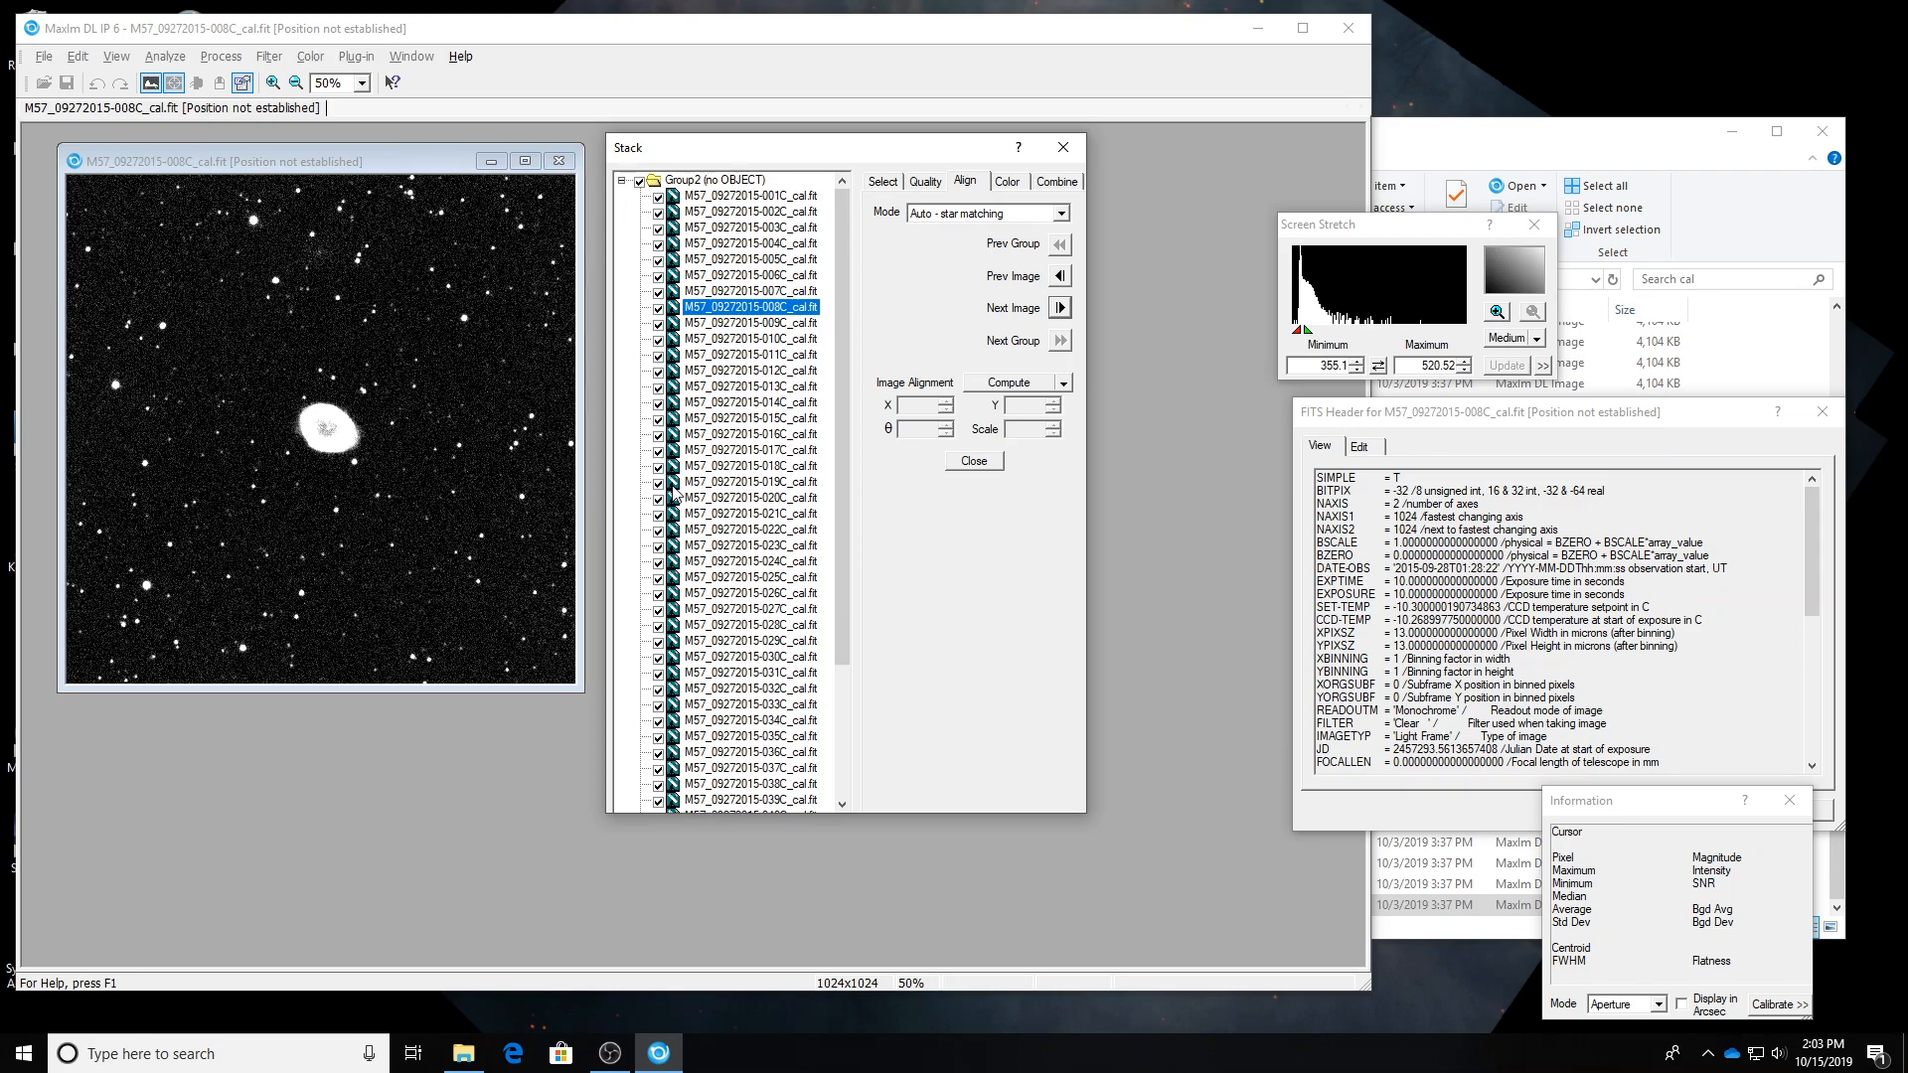
{"action": "key", "text": "Down"}
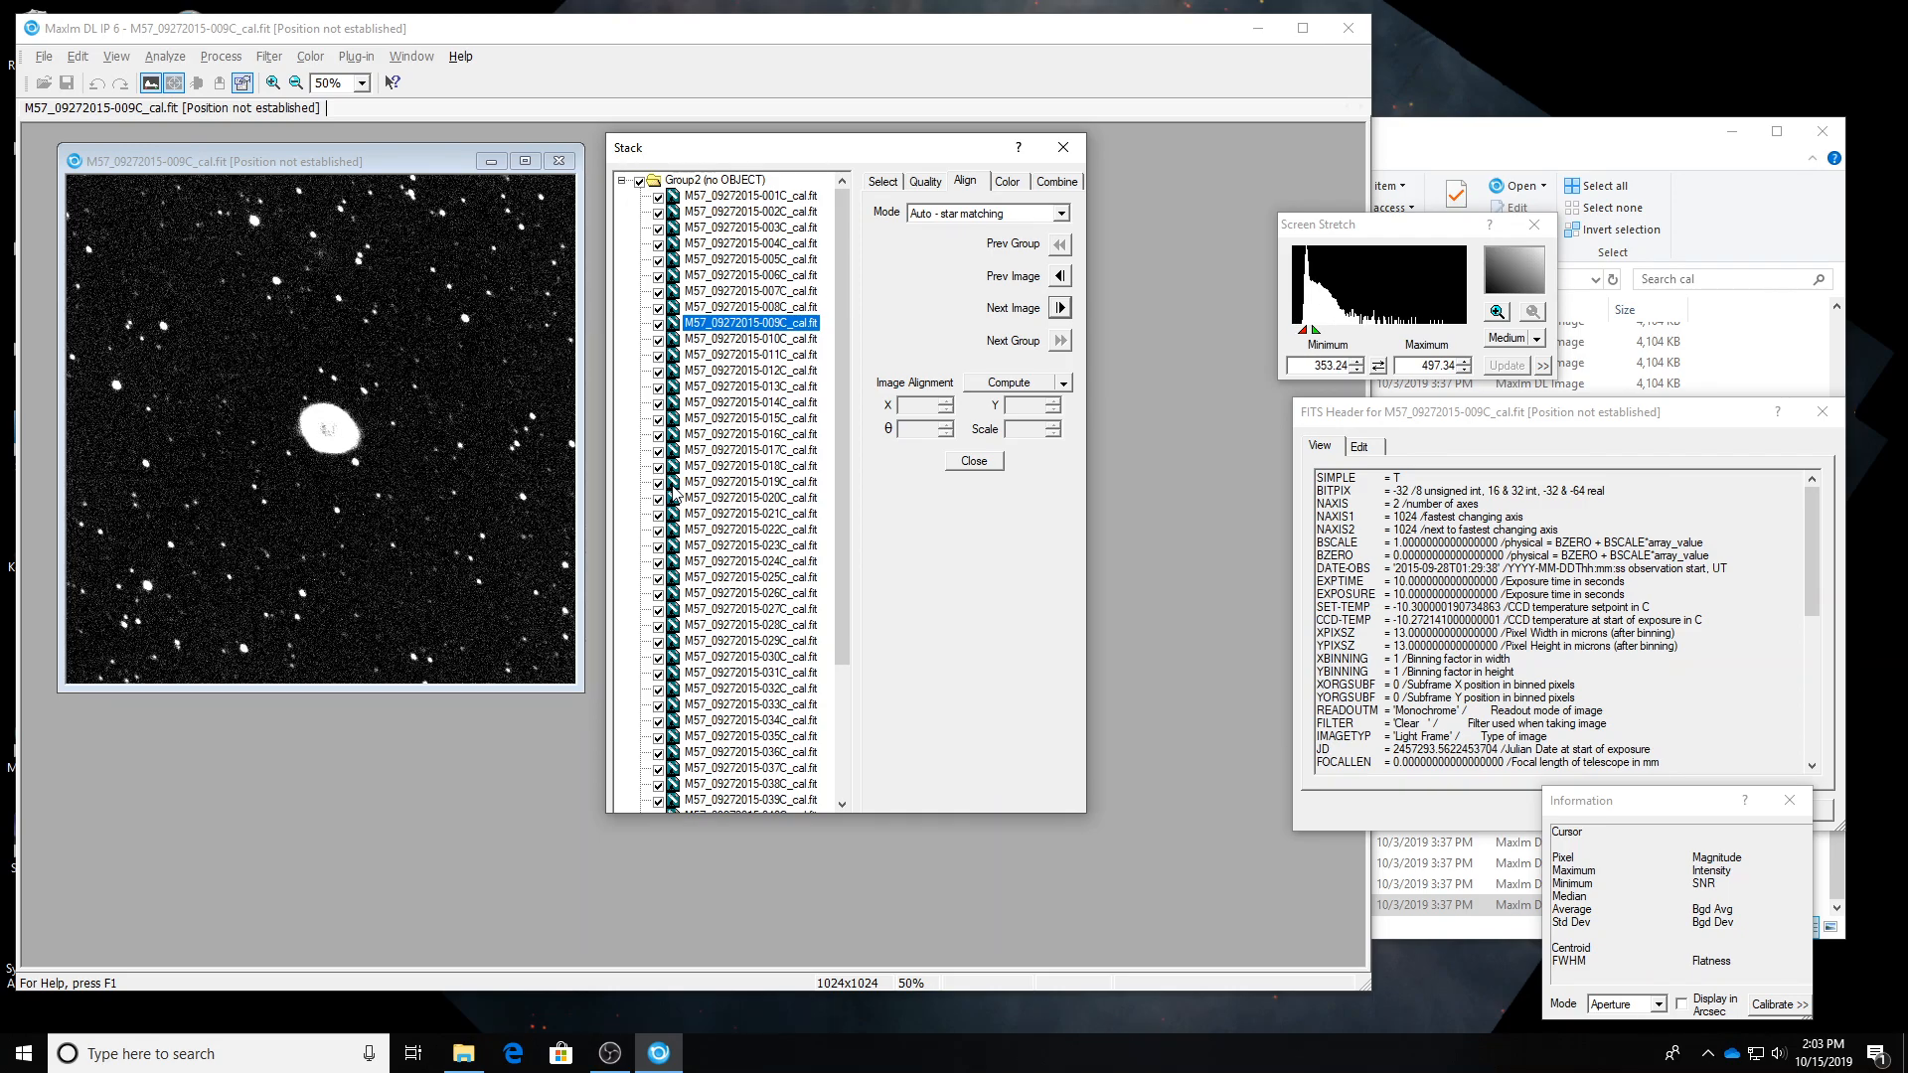
{"action": "left_click", "coordinate": [658, 324]}
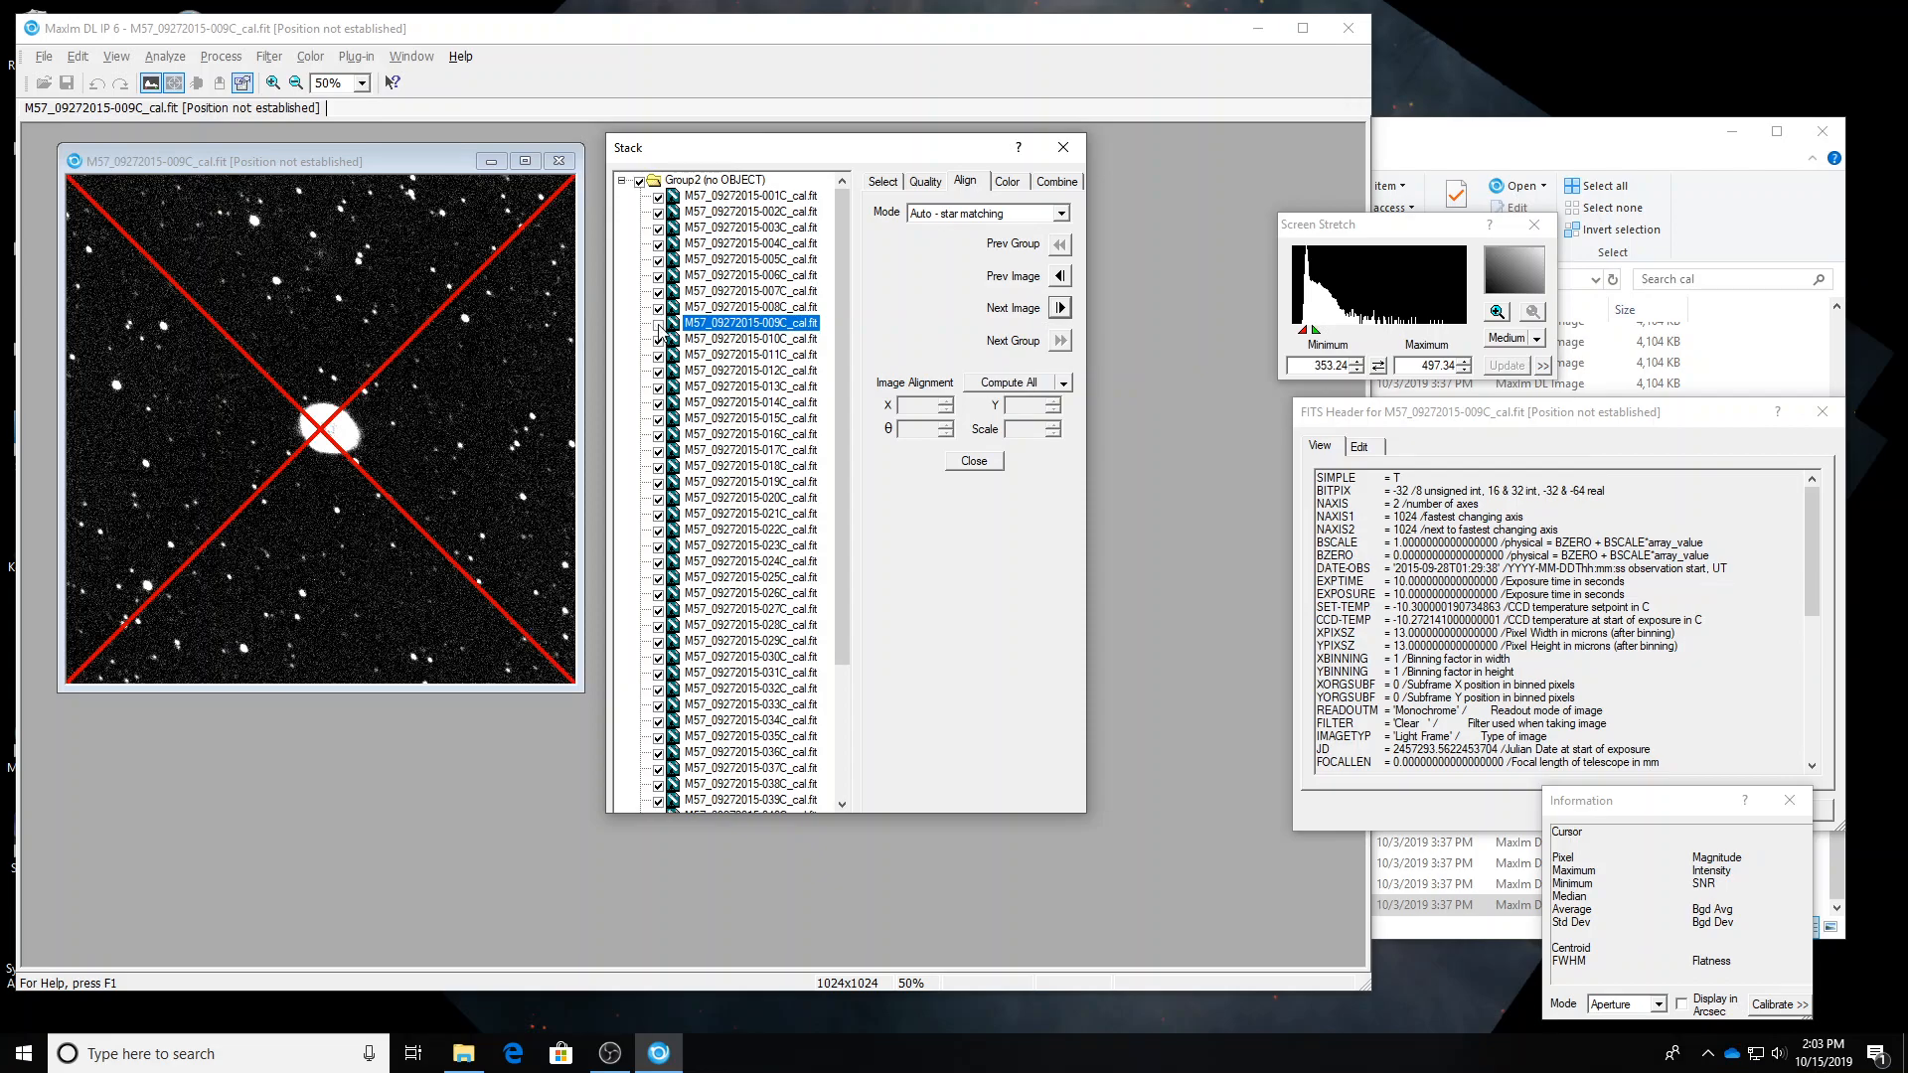
{"action": "left_click", "coordinate": [658, 324]}
Examine frames 010C through 012C, comparing the star shapes of 011C and 012C.
{"action": "key", "text": "Down"}
{"action": "key", "text": "Down"}
{"action": "key", "text": "Down"}
{"action": "key", "text": "Down"}
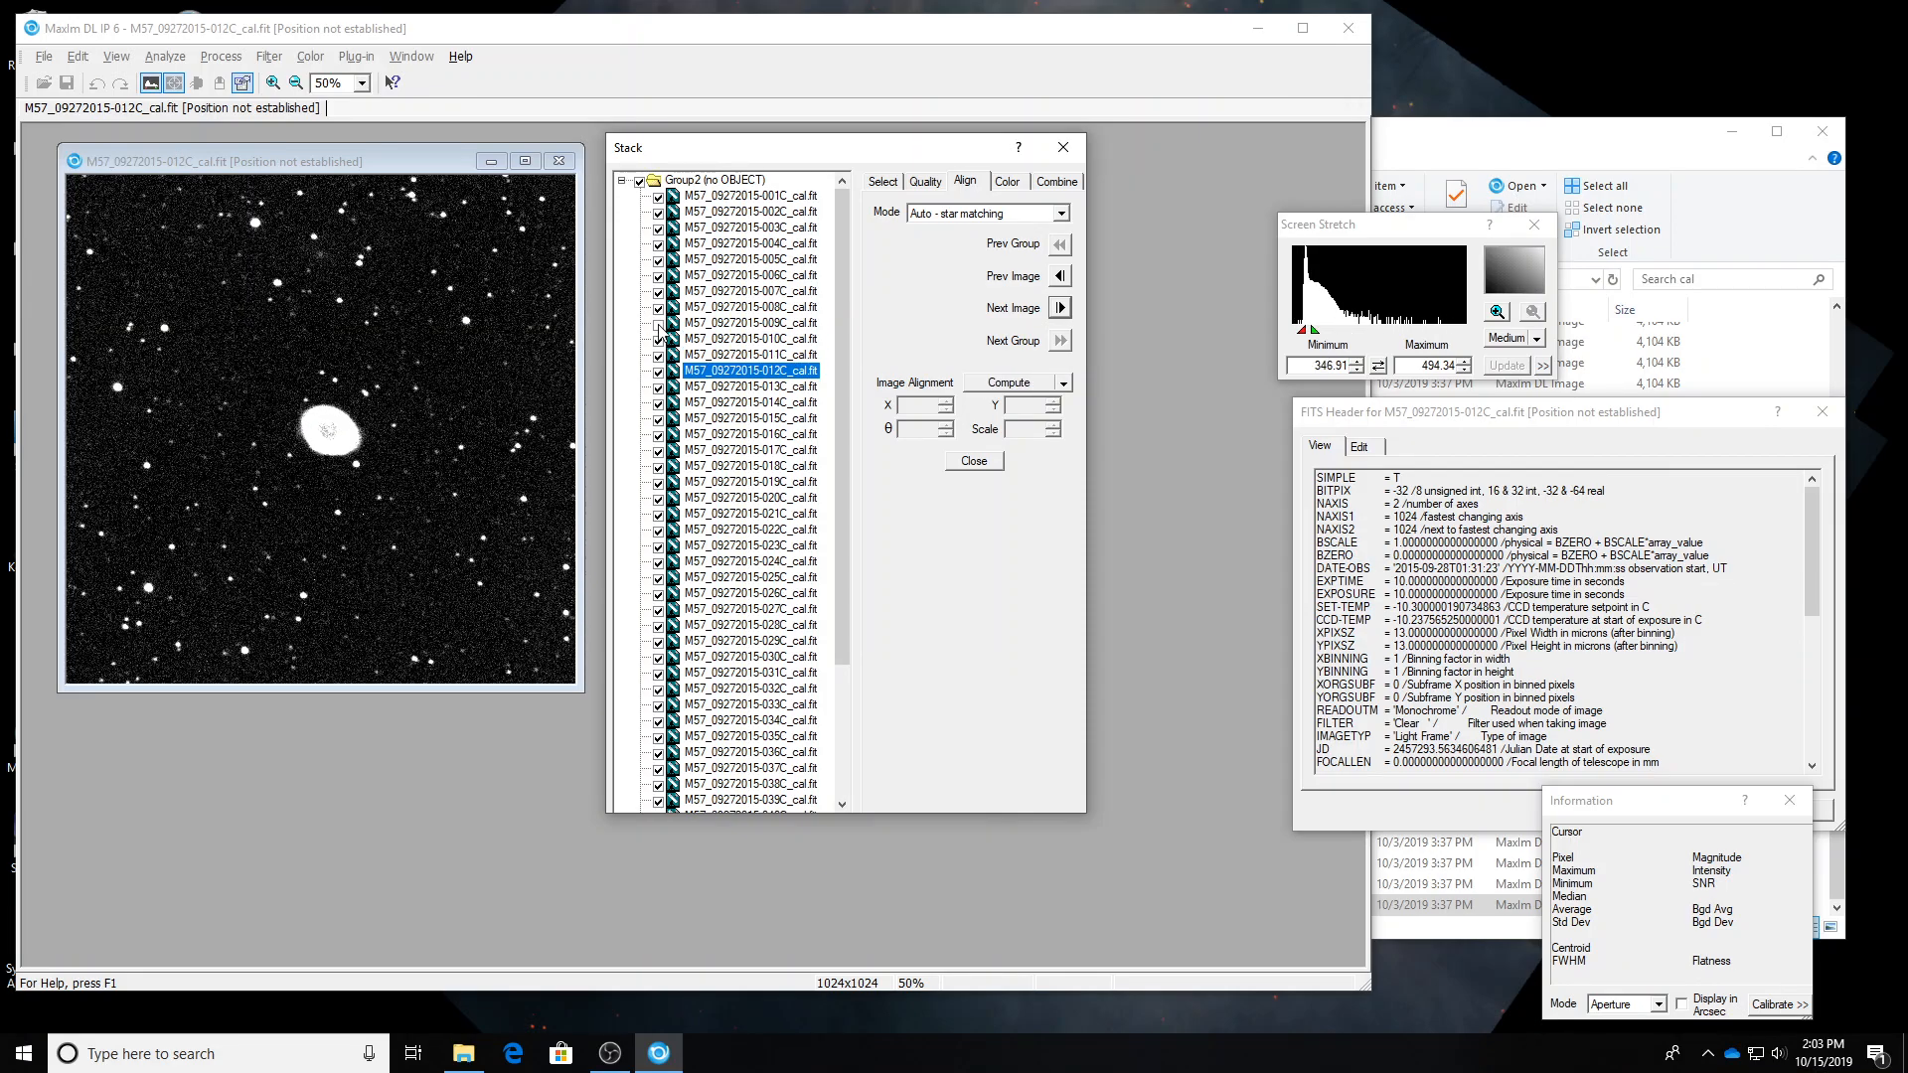
{"action": "key", "text": "Up"}
{"action": "key", "text": "Down"}
{"action": "key", "text": "Up"}
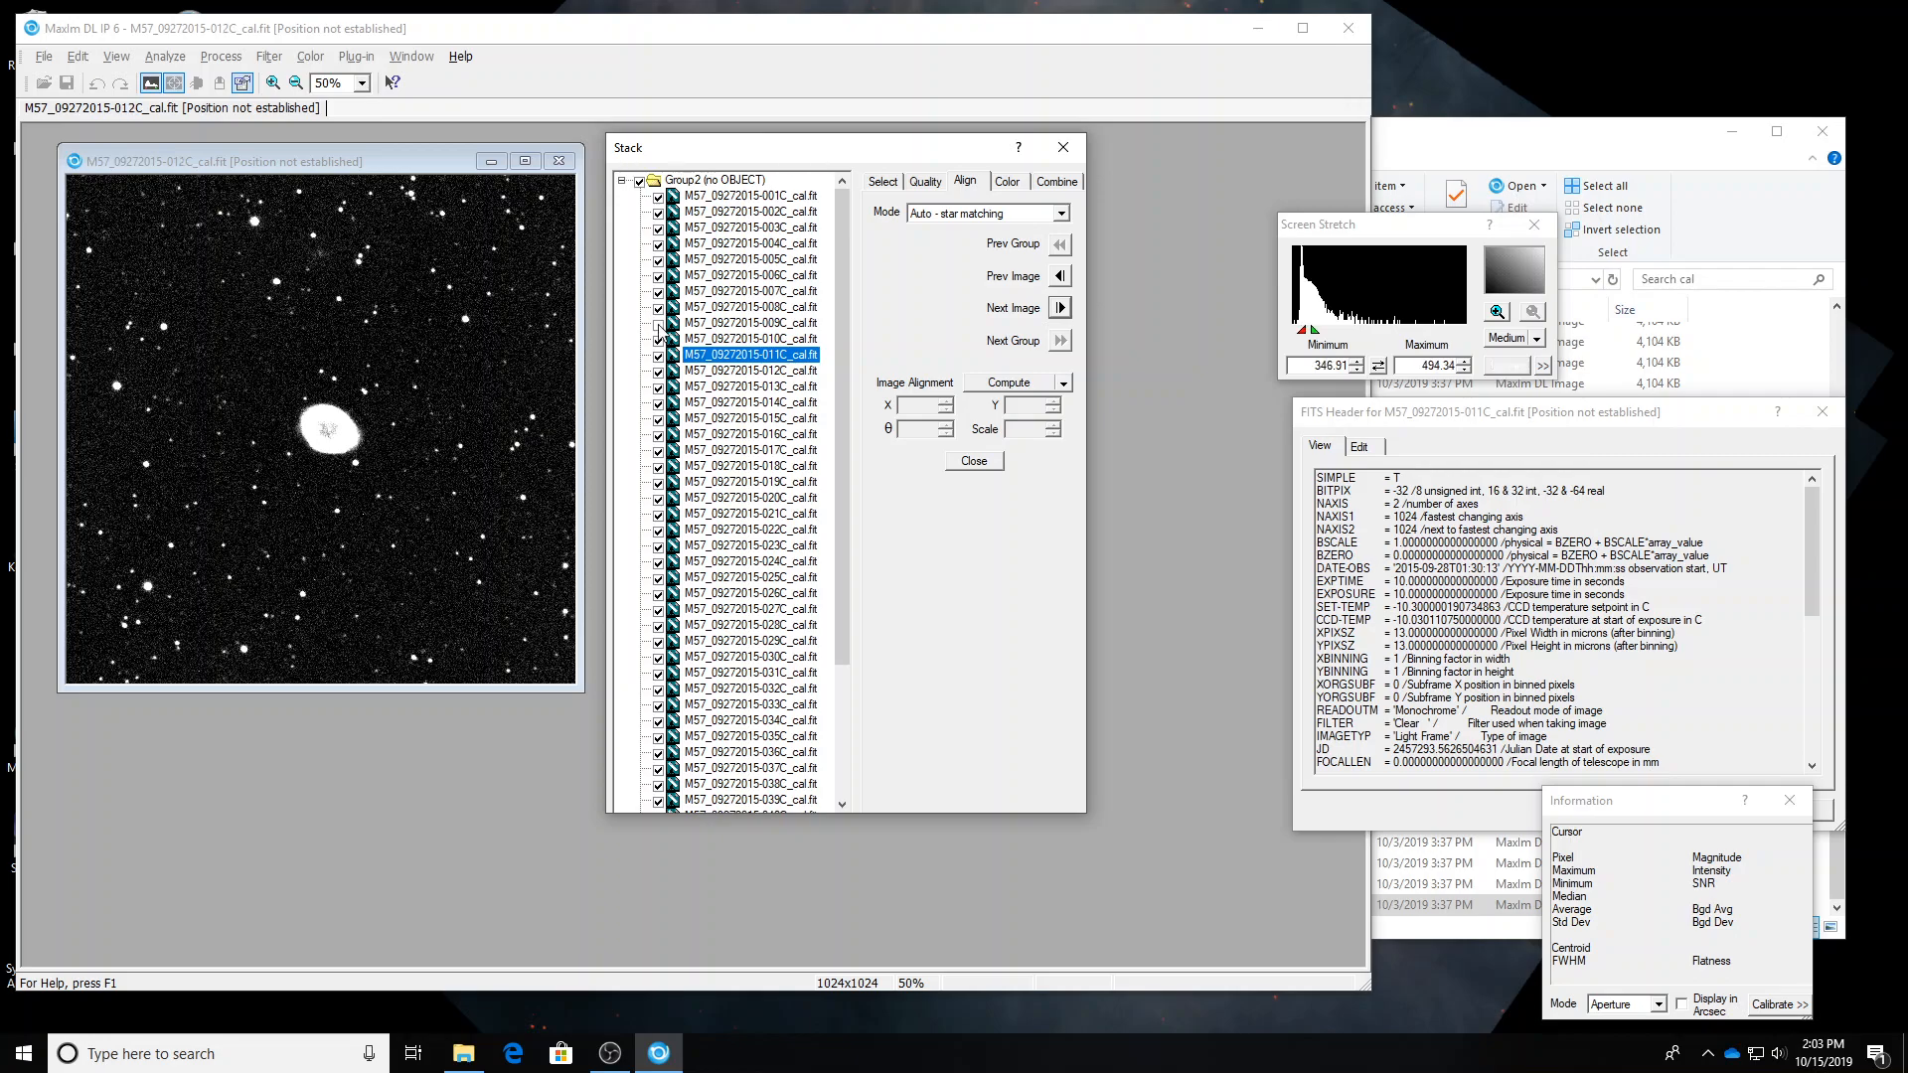
{"action": "key", "text": "Down"}
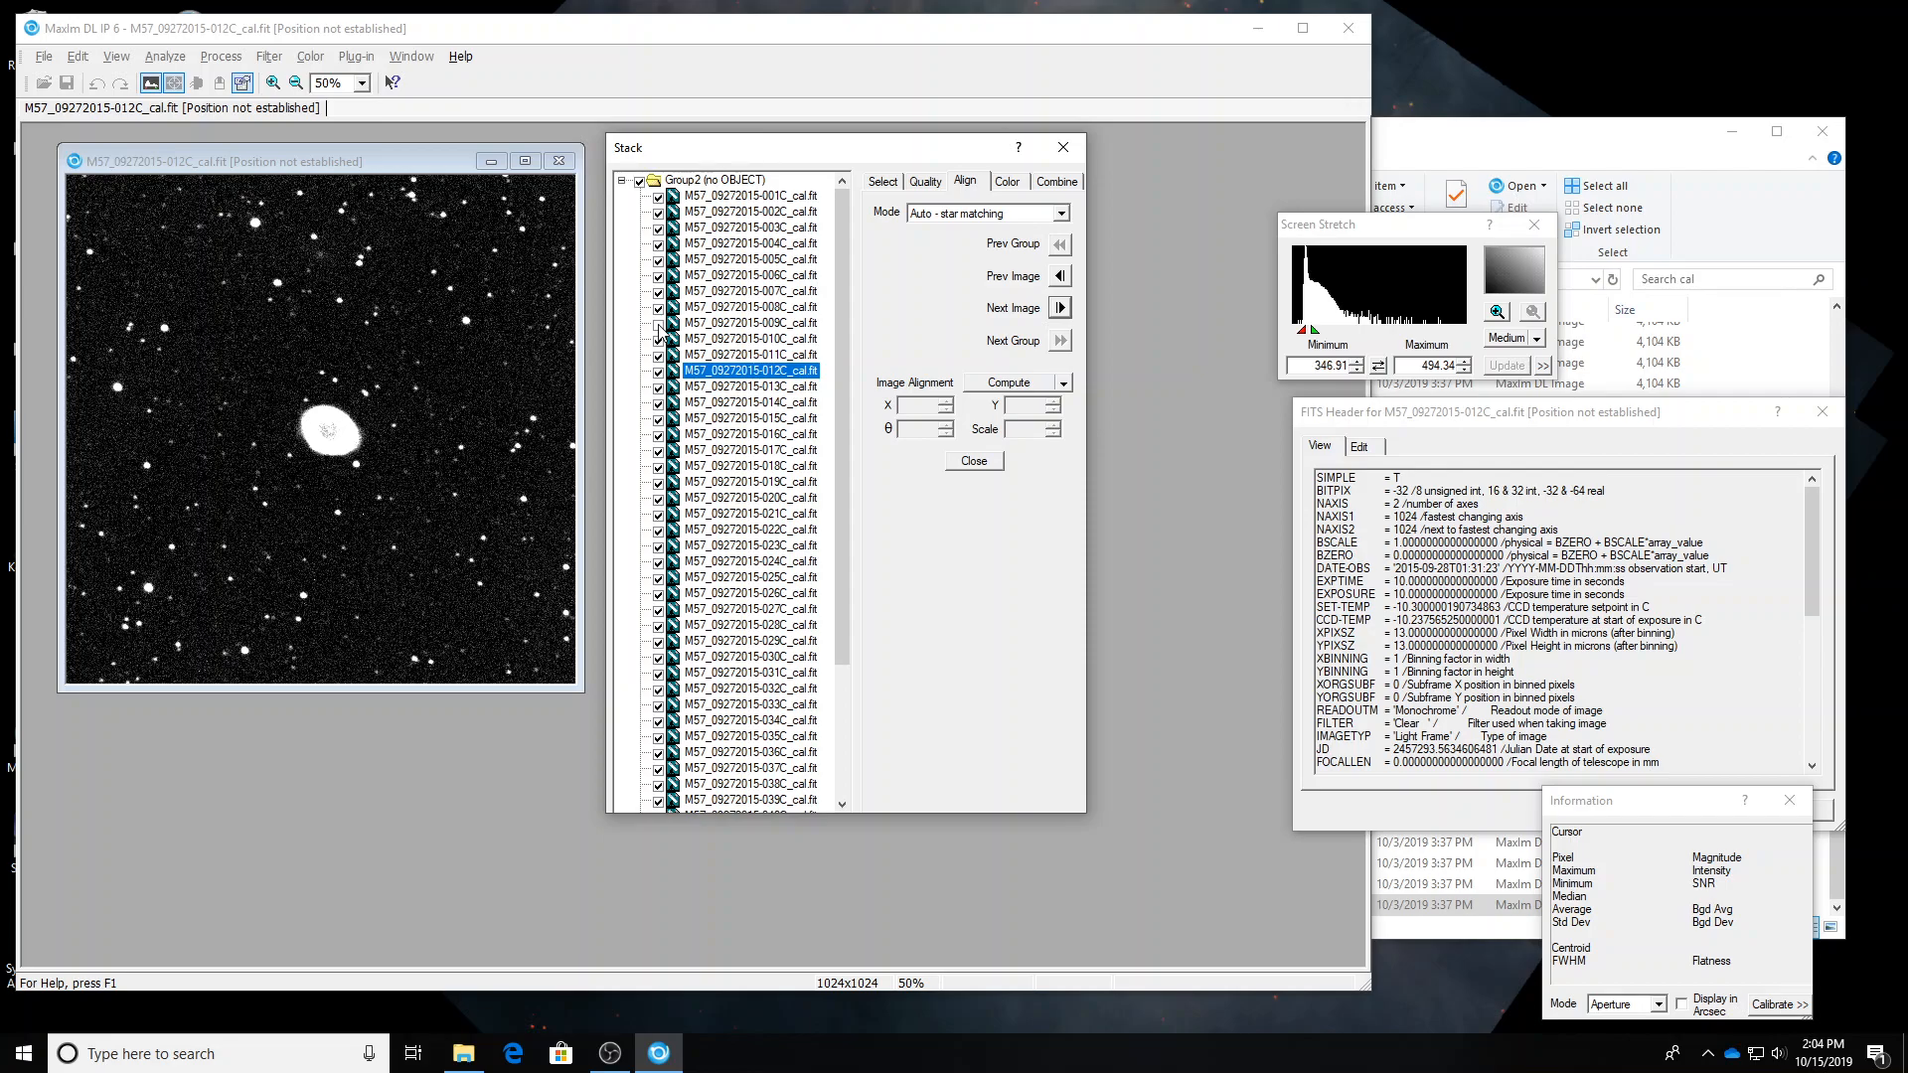
{"action": "left_click", "coordinate": [658, 324]}
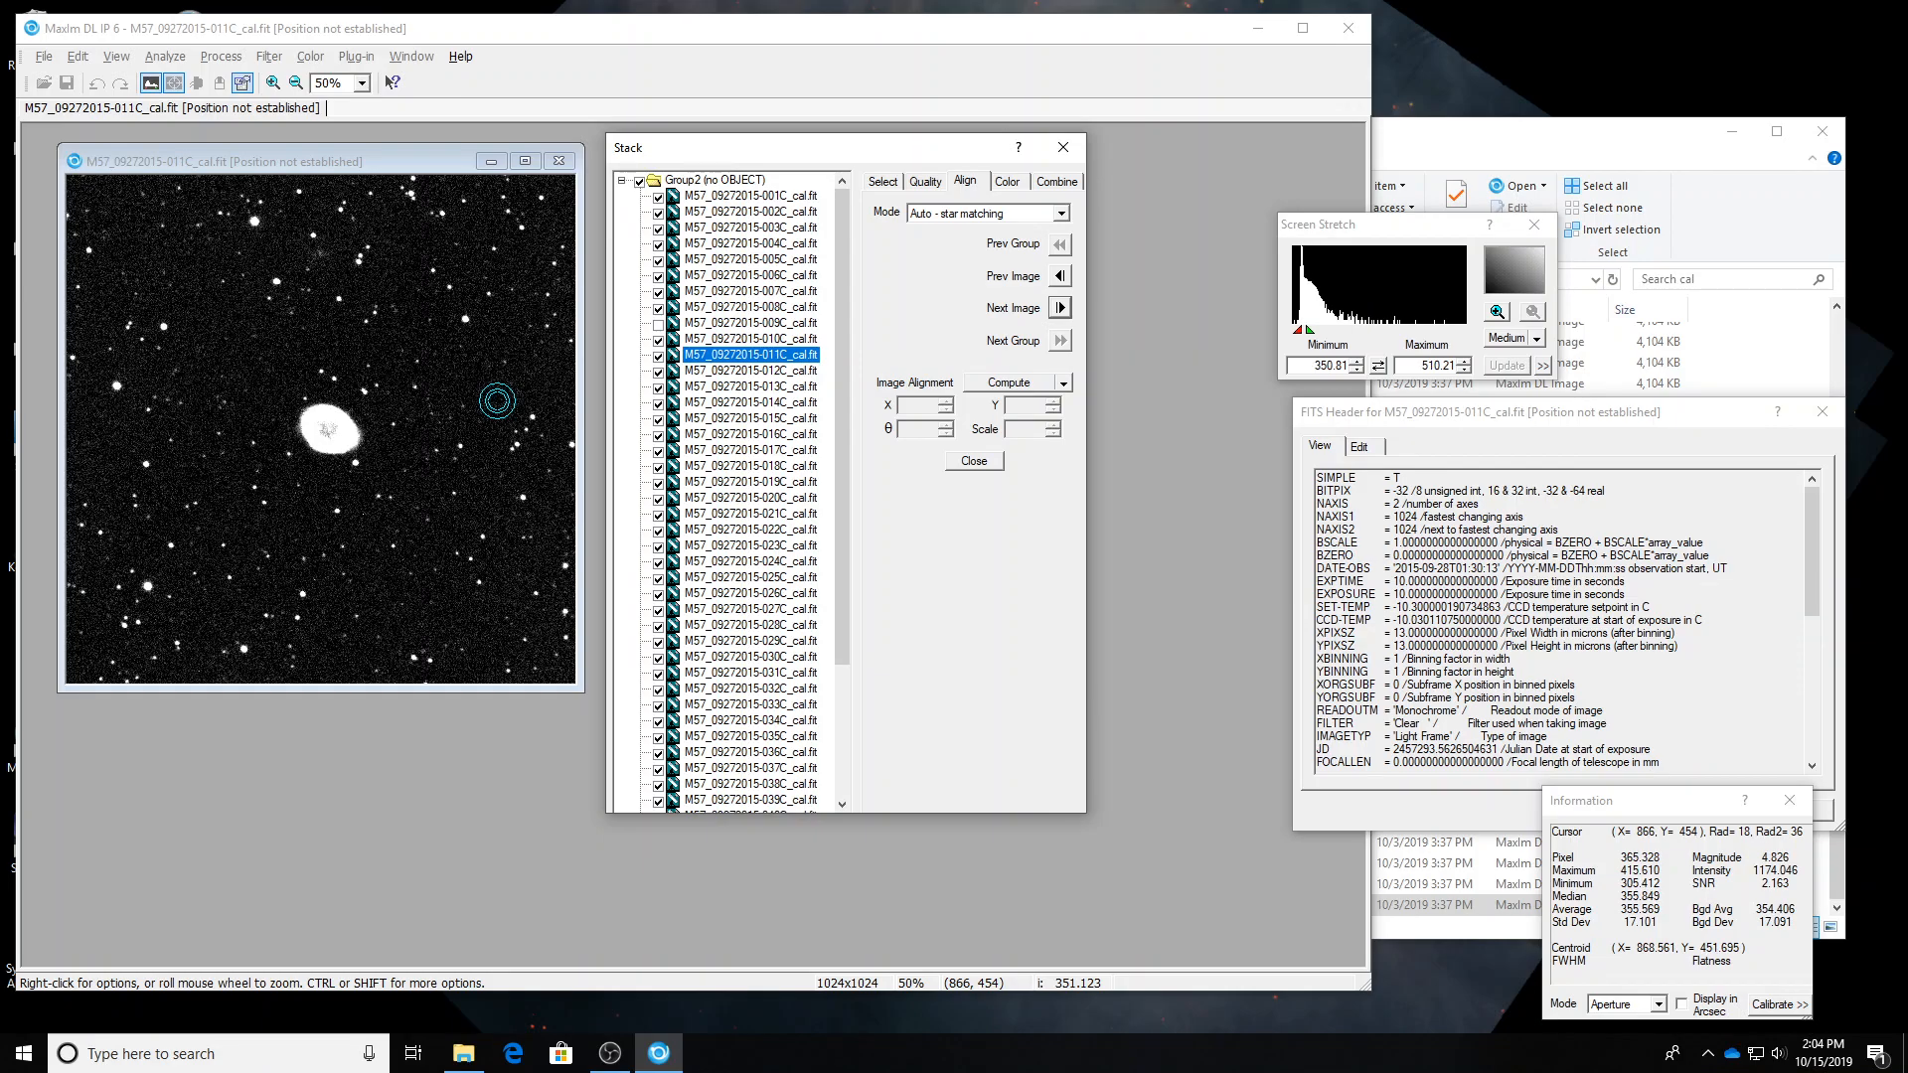
Compare frames 011C and 012C, check 013C, and exclude frames 012C and 013C from the stack.
{"action": "key", "text": "Up"}
{"action": "key", "text": "Down"}
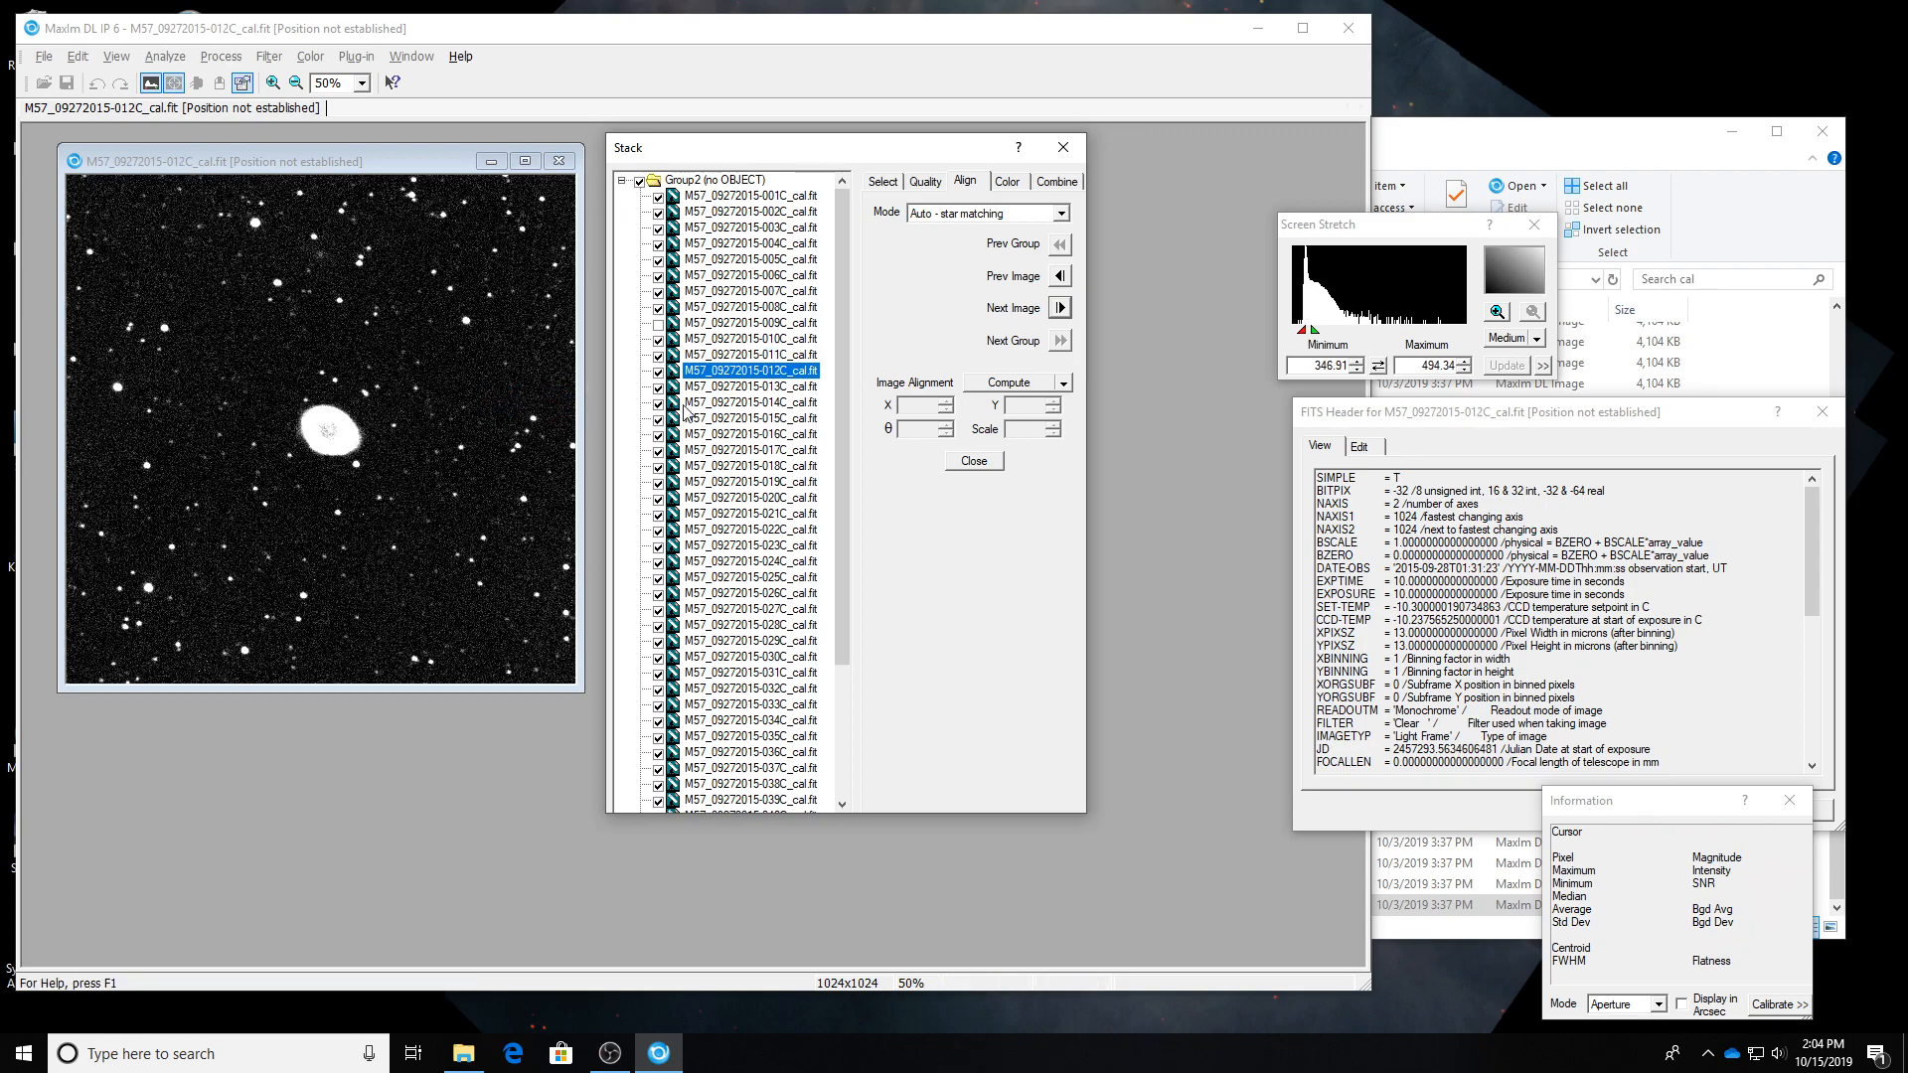
{"action": "left_click", "coordinate": [658, 371]}
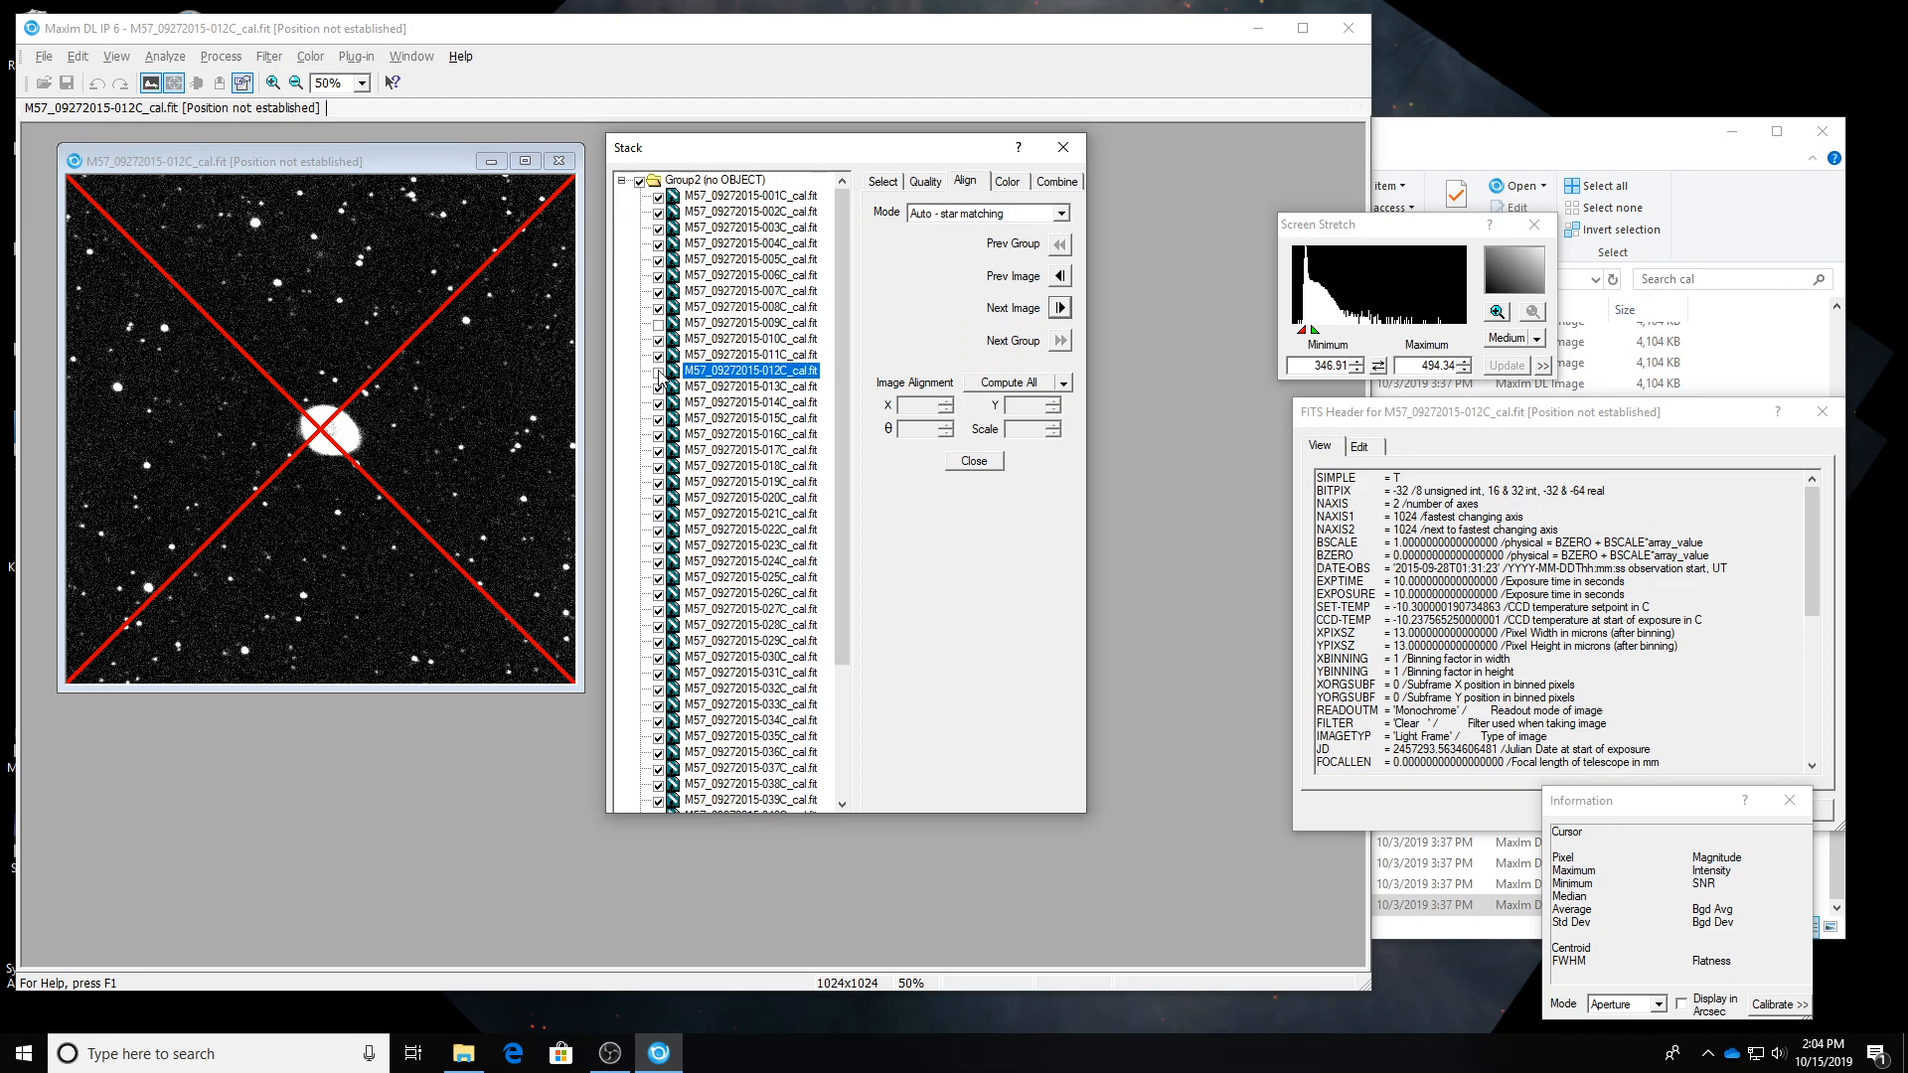
{"action": "key", "text": "Down"}
{"action": "left_click", "coordinate": [658, 388]}
{"action": "key", "text": "Down"}
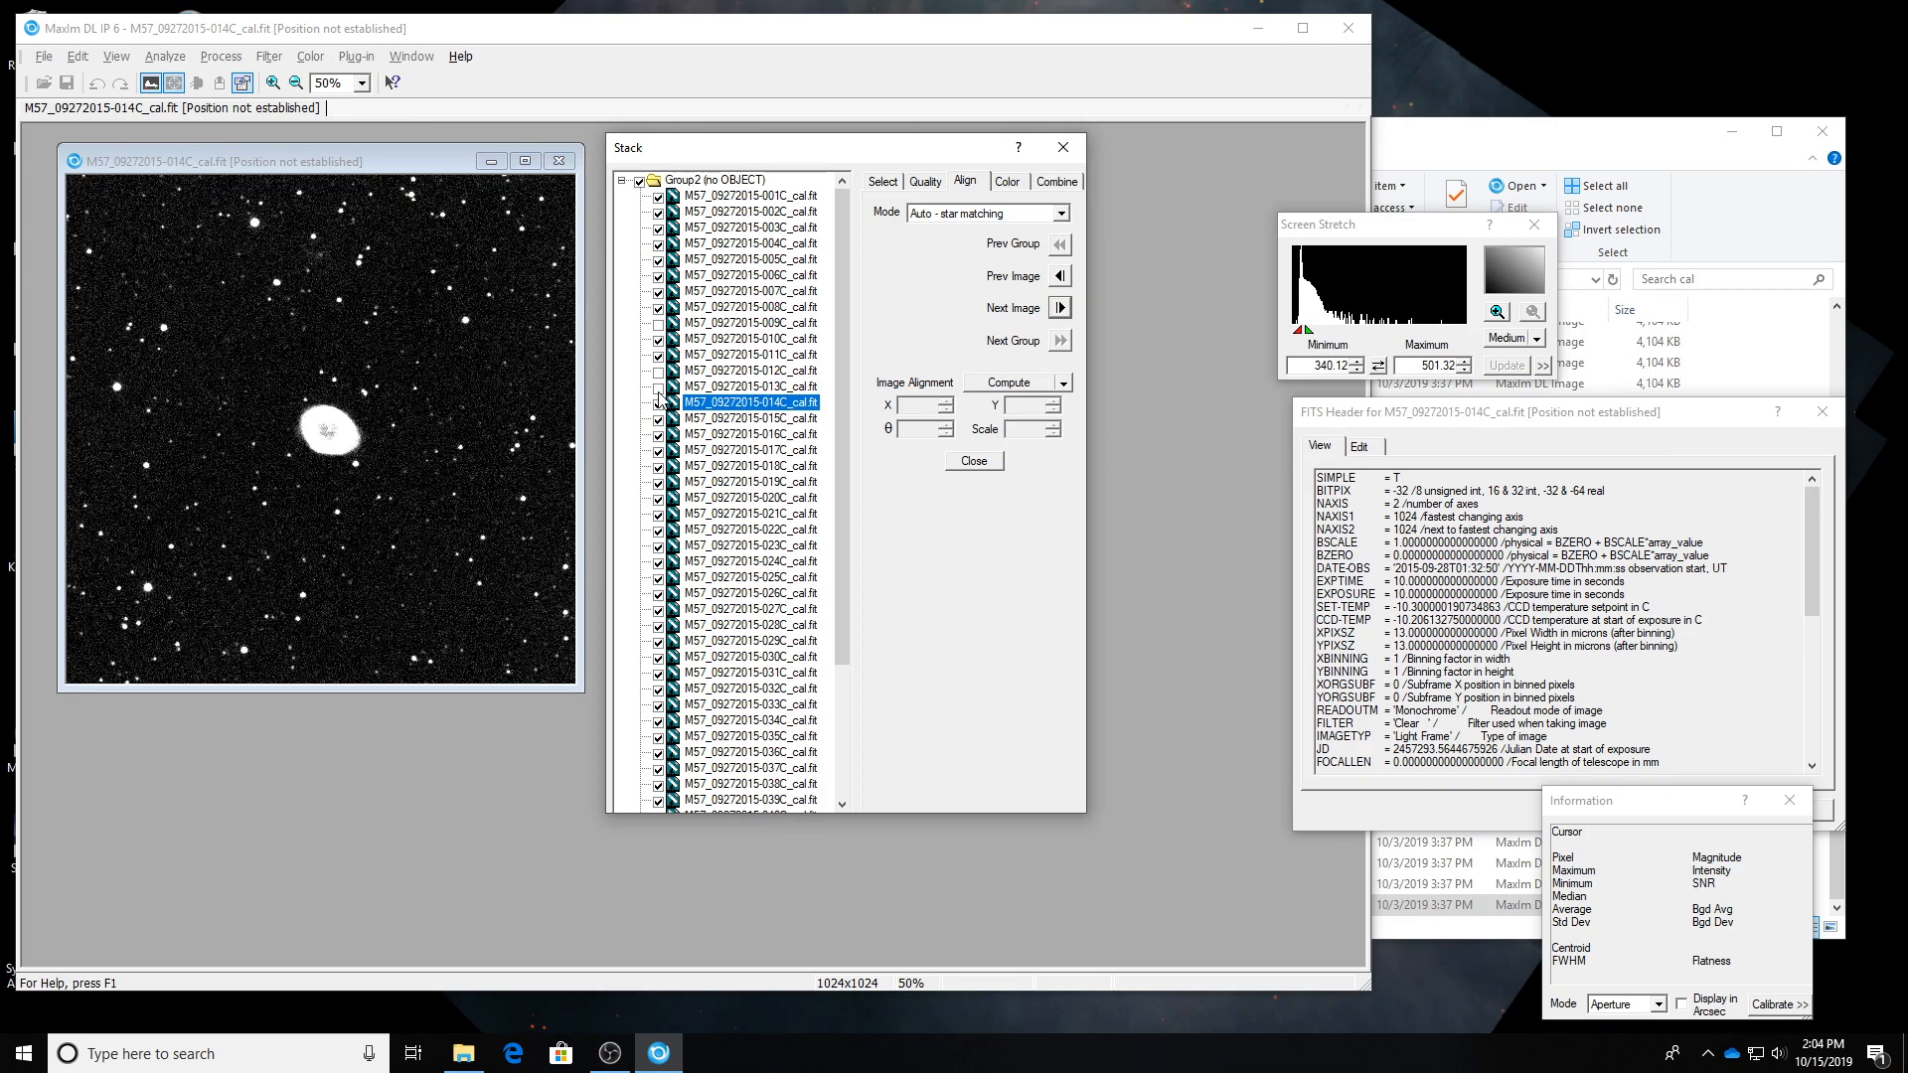
Check frames 014C through 017C one by one and exclude 015C, 016C and 017C from the stack.
{"action": "key", "text": "Down"}
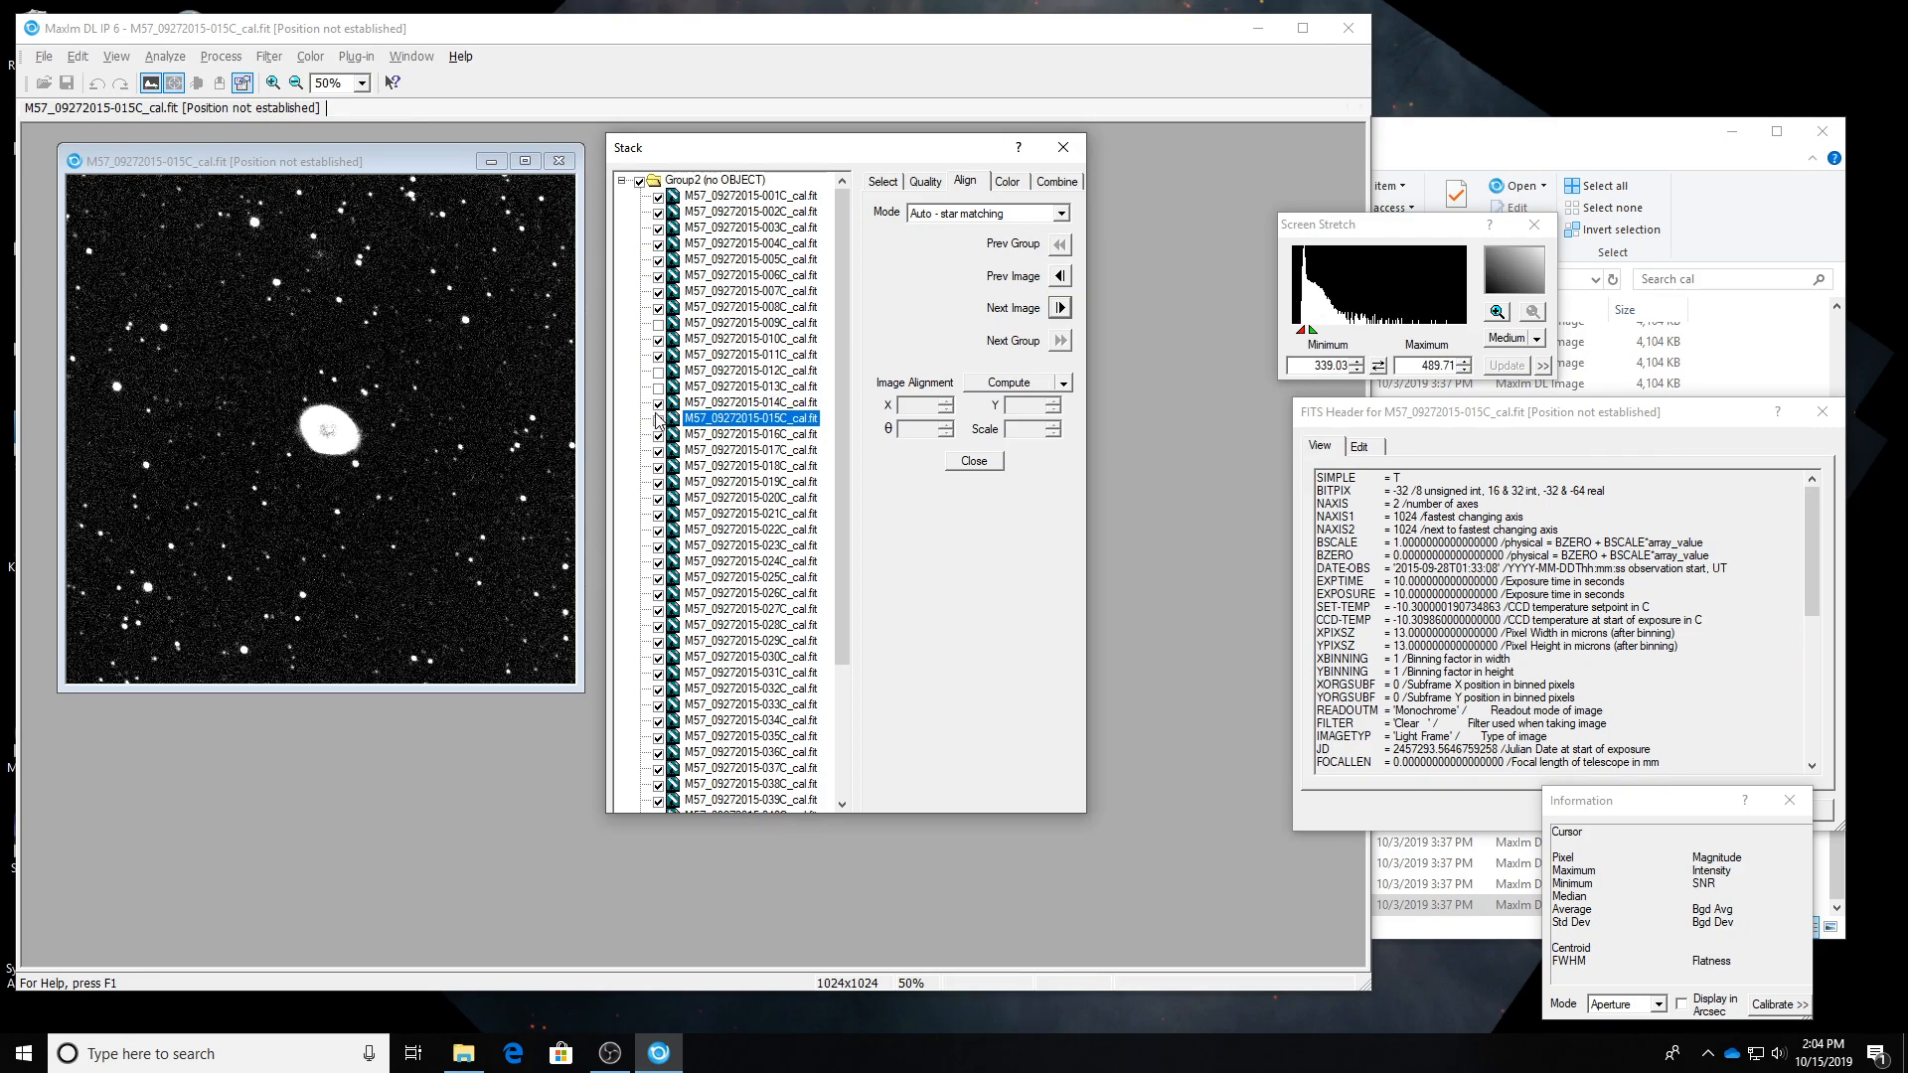
{"action": "left_click", "coordinate": [658, 420]}
{"action": "key", "text": "Down"}
{"action": "left_click", "coordinate": [658, 435]}
{"action": "key", "text": "Down"}
{"action": "left_click", "coordinate": [657, 450]}
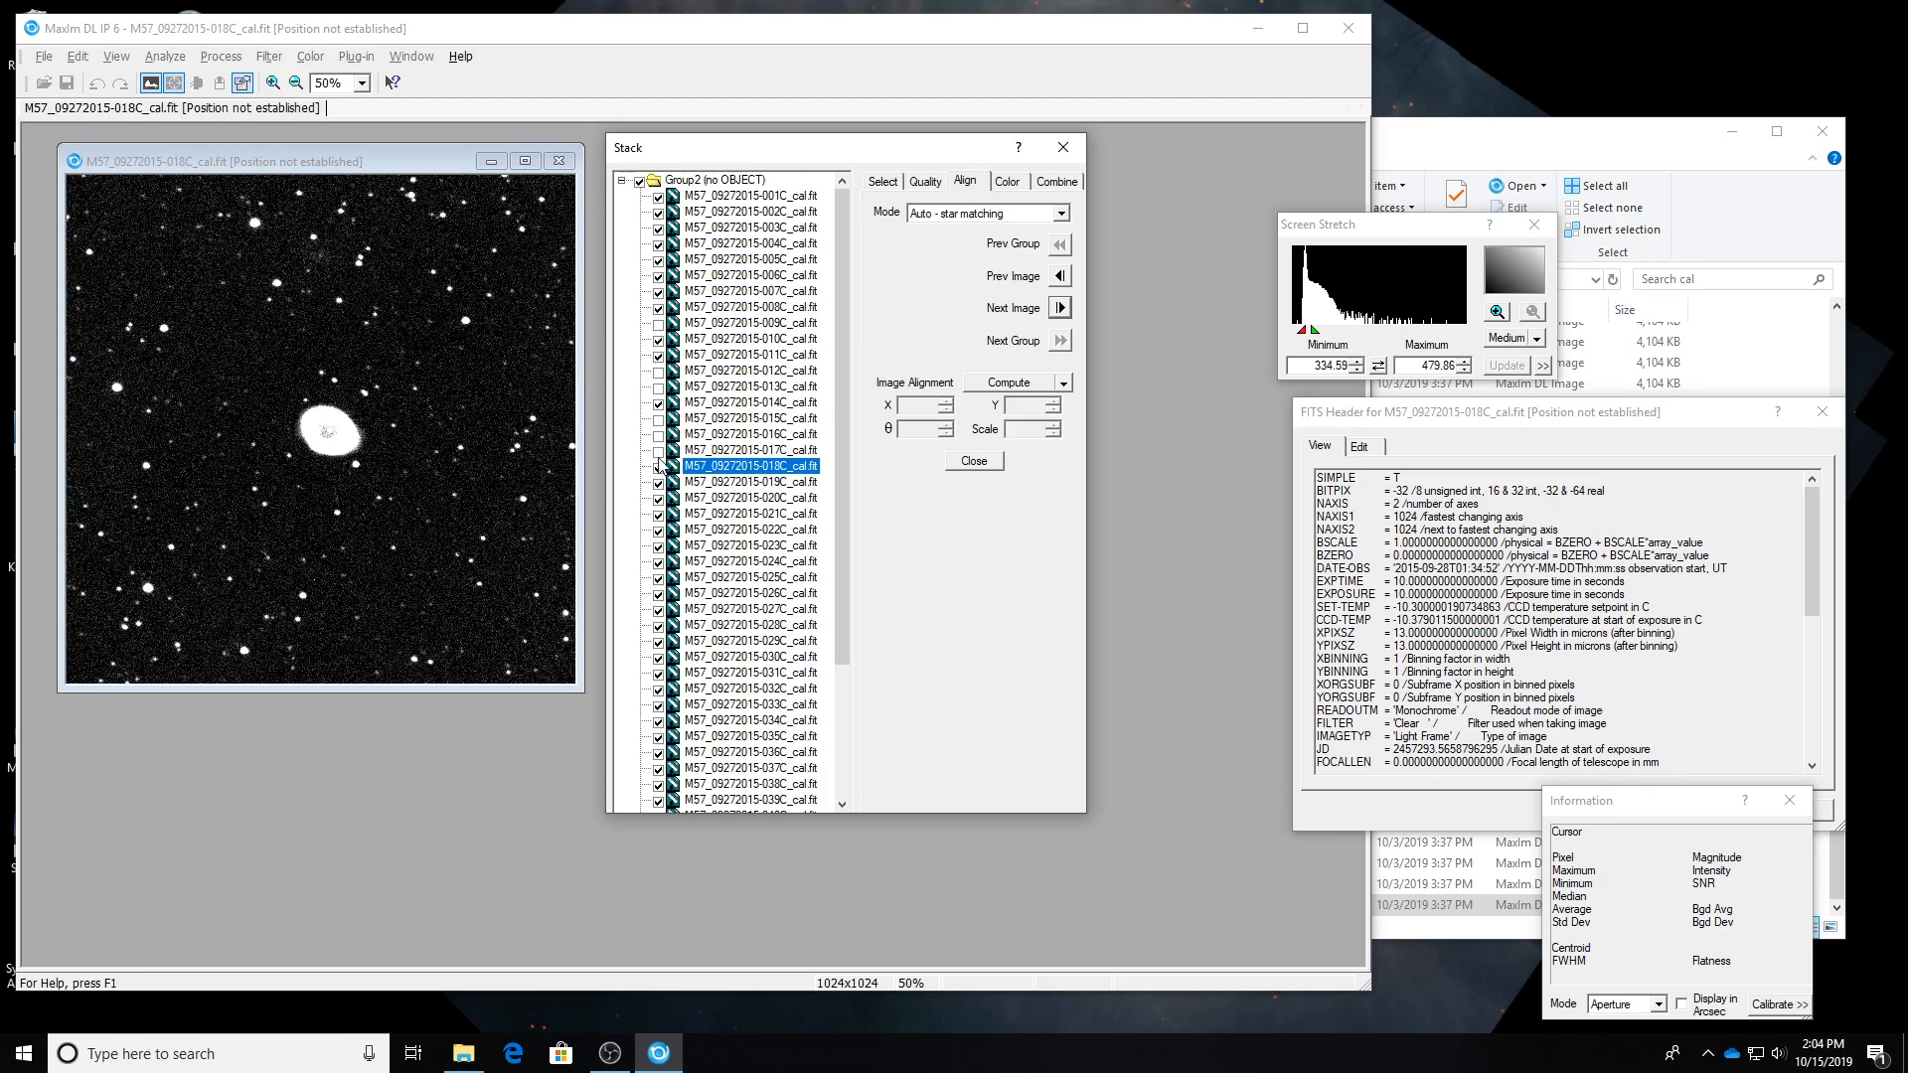
Check frames 018C through 022C and exclude 018C, 019C, 021C and 022C from the stack.
{"action": "left_click", "coordinate": [657, 466]}
{"action": "left_click", "coordinate": [658, 484]}
{"action": "key", "text": "Down"}
{"action": "left_click", "coordinate": [658, 515]}
{"action": "key", "text": "Down"}
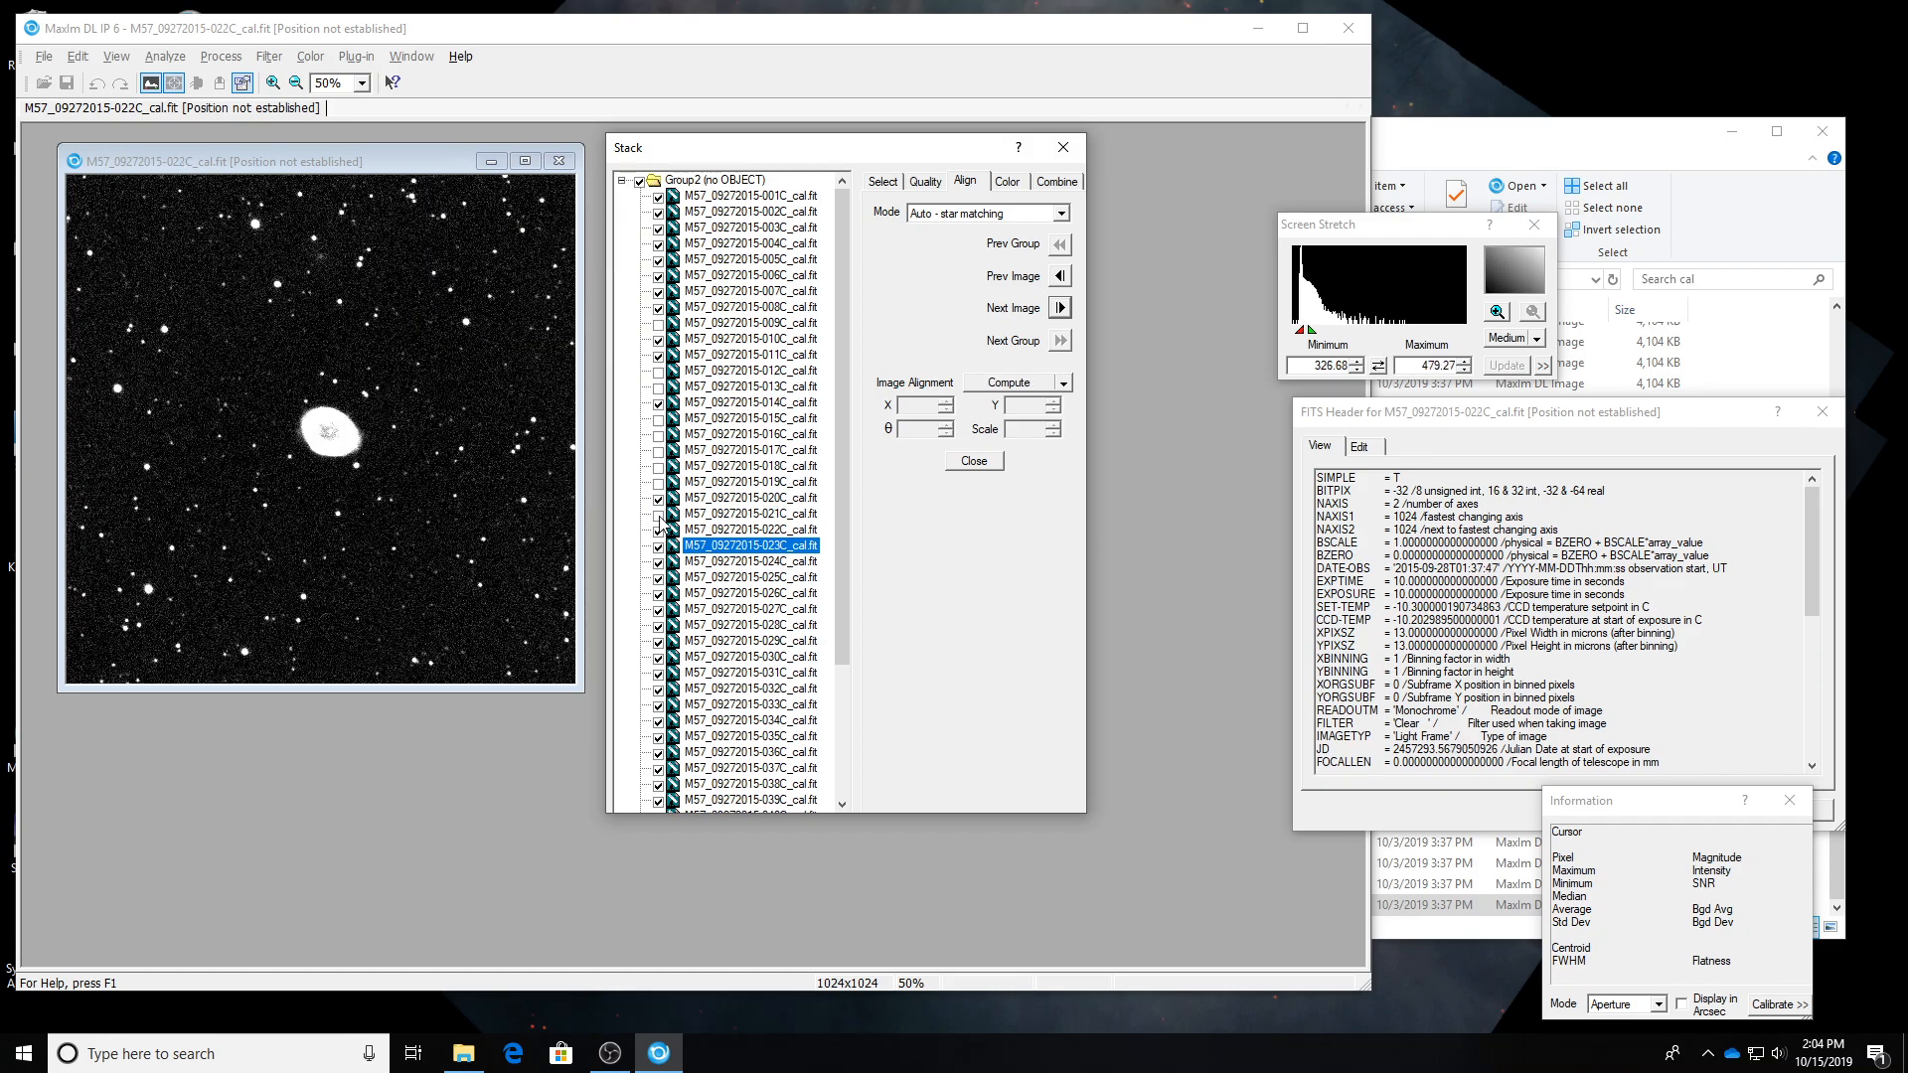
{"action": "key", "text": "Up"}
{"action": "left_click", "coordinate": [657, 529]}
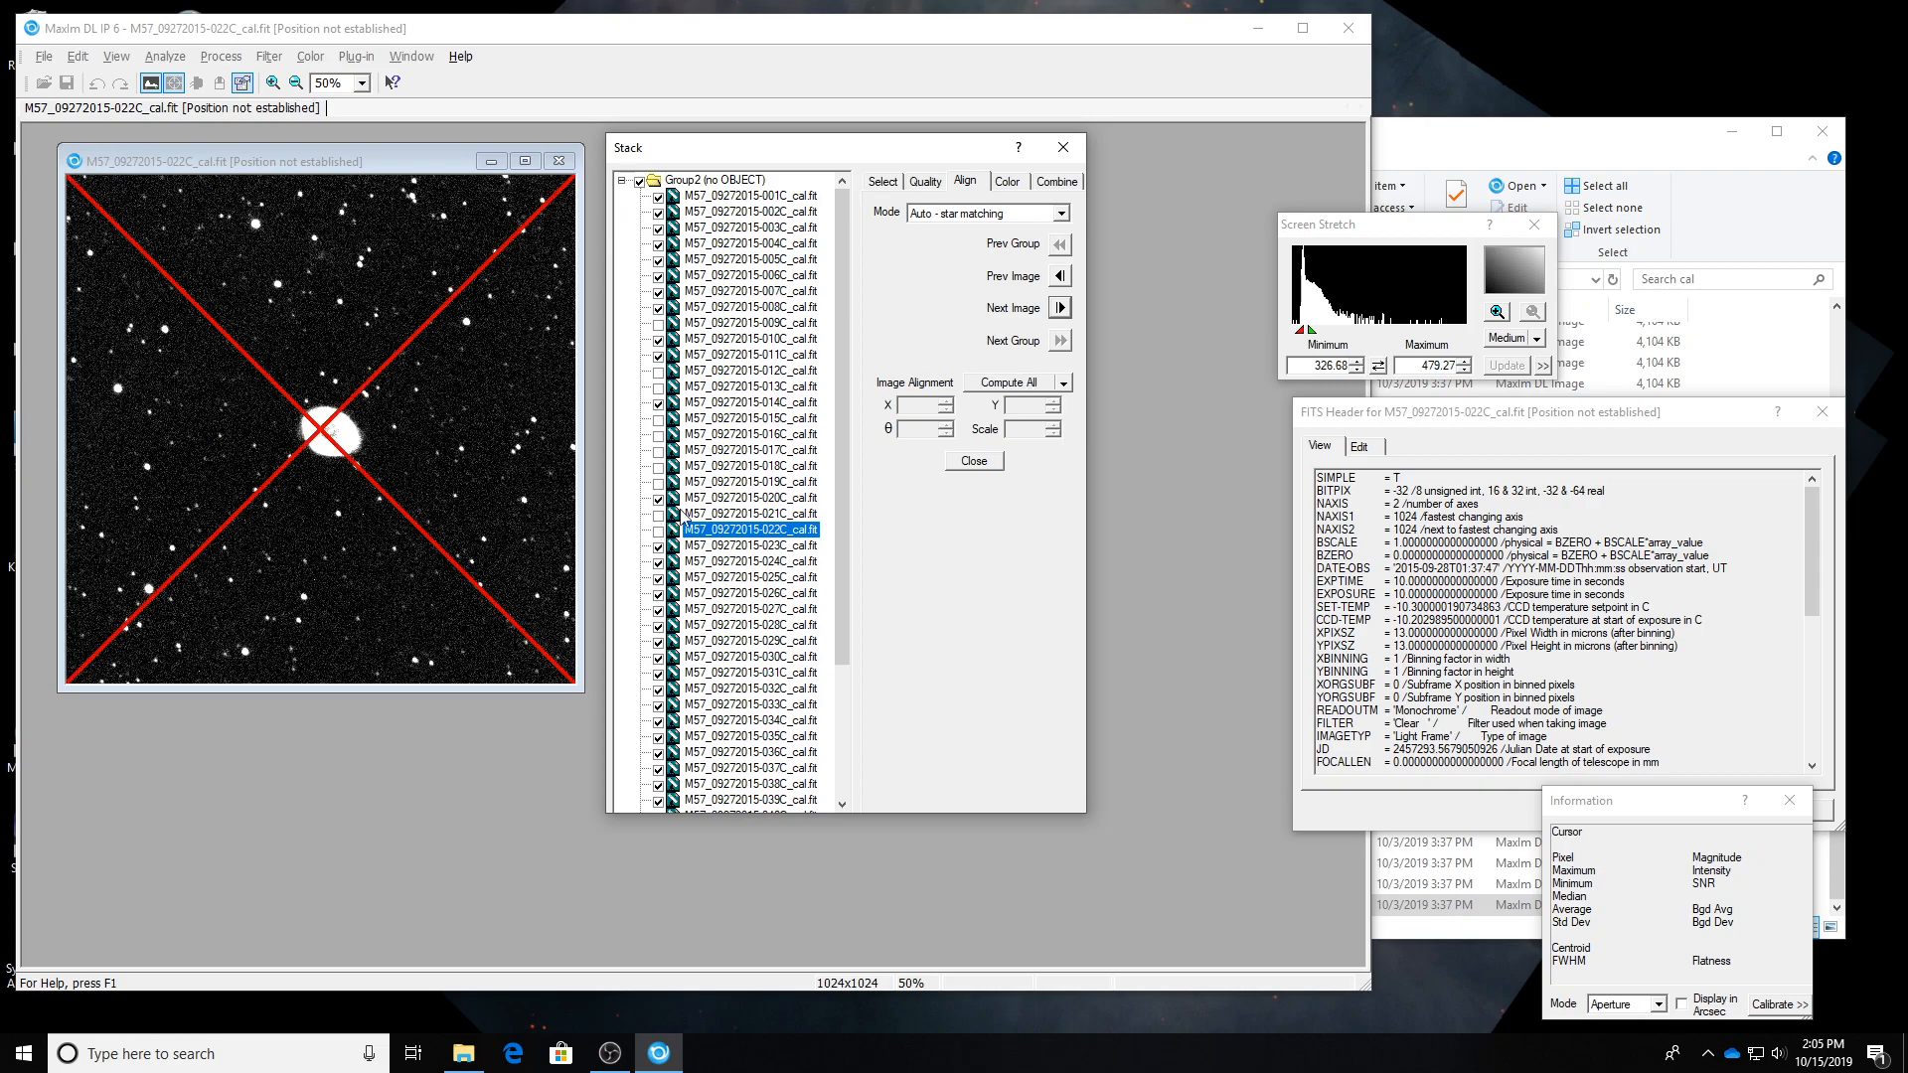
Check frames 023C through 027C and exclude 025C, 026C and 027C from the stack.
{"action": "key", "text": "Down"}
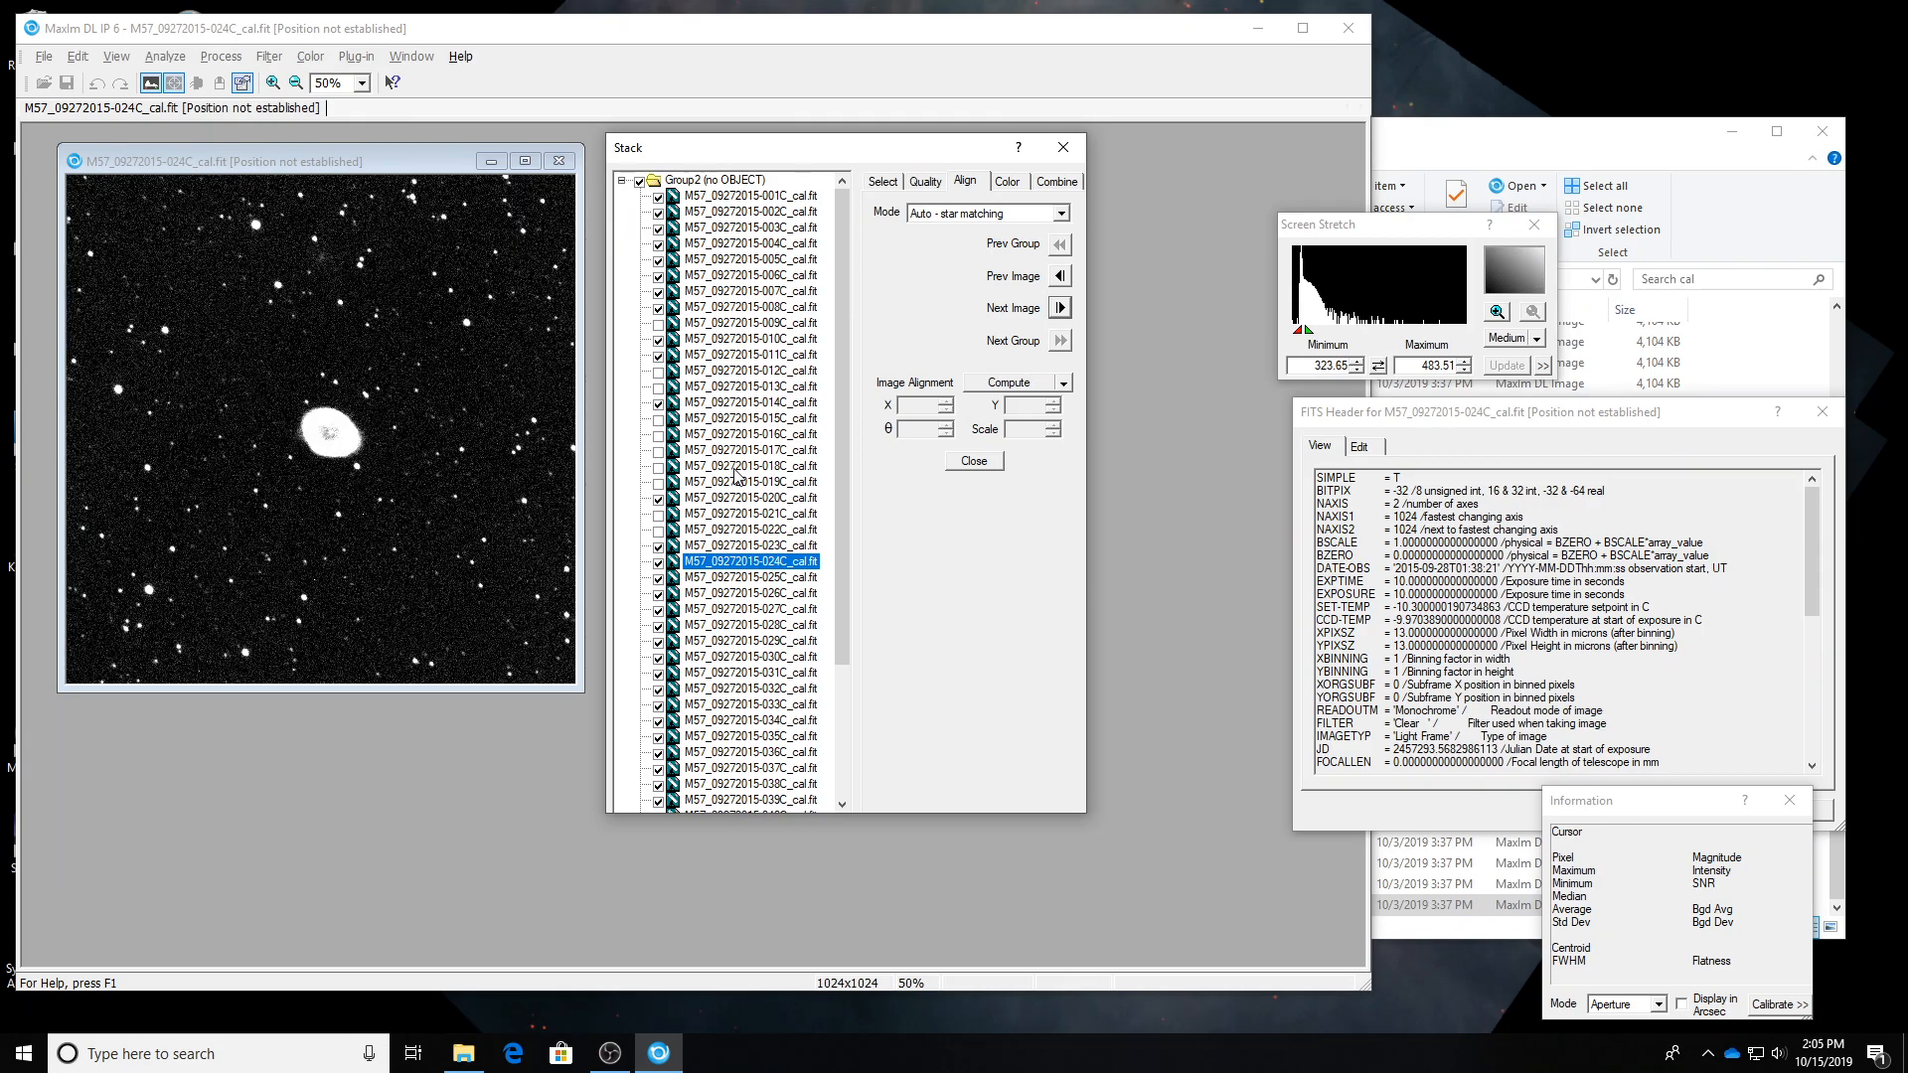
{"action": "key", "text": "Down"}
{"action": "left_click", "coordinate": [658, 577]}
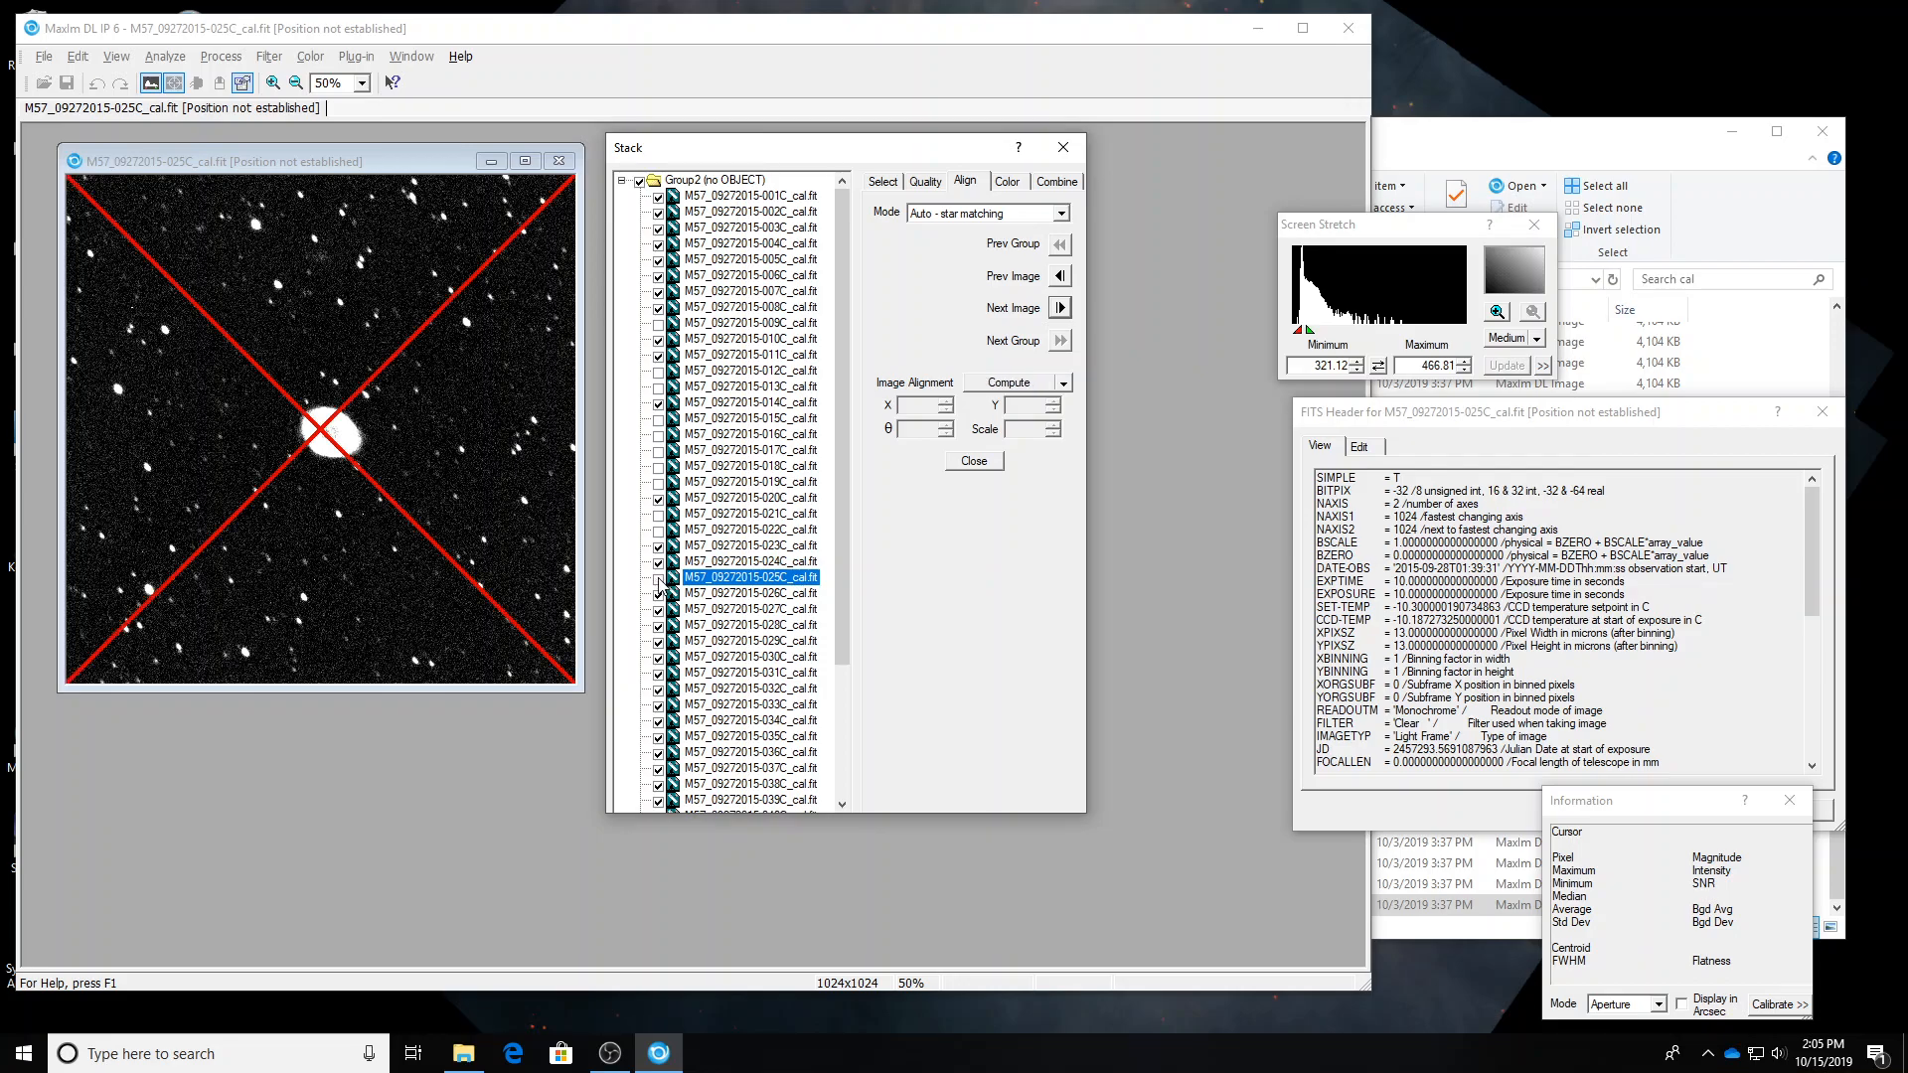
{"action": "left_click", "coordinate": [658, 593]}
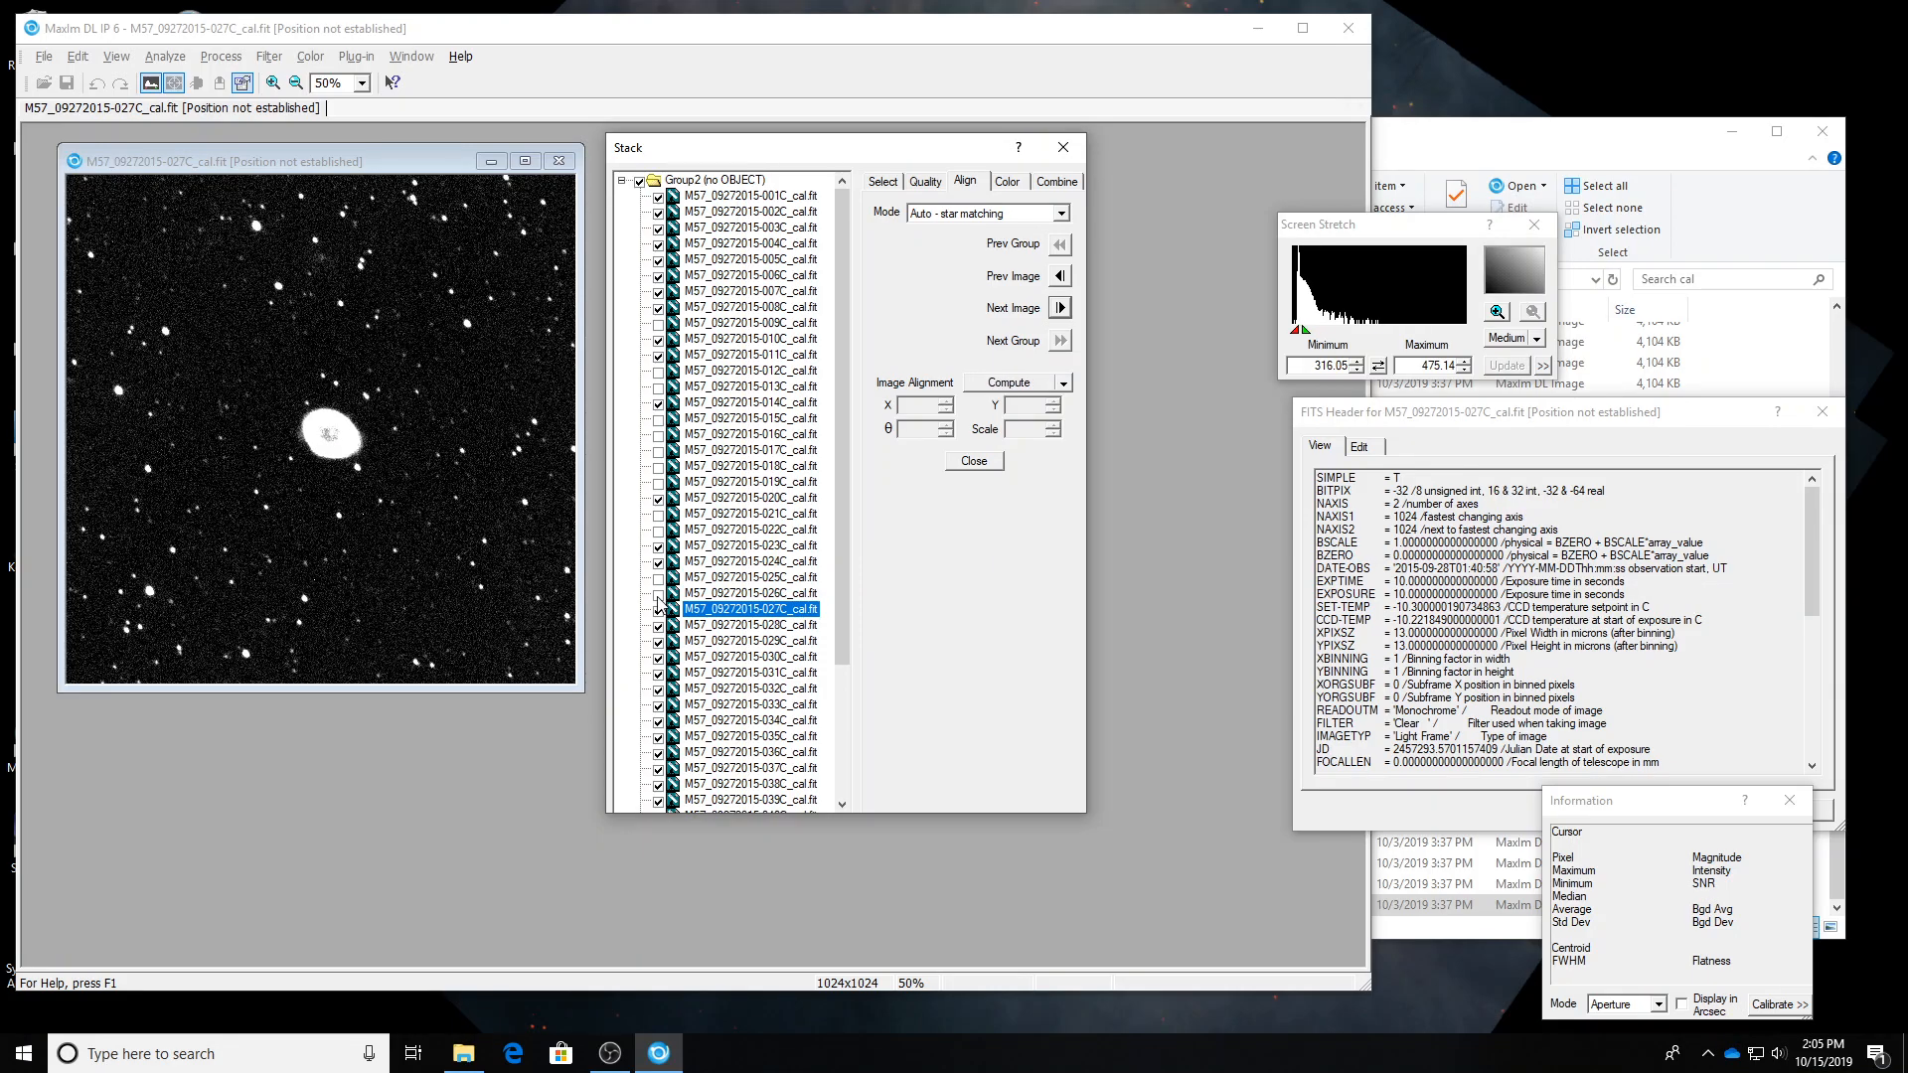
{"action": "left_click", "coordinate": [659, 609]}
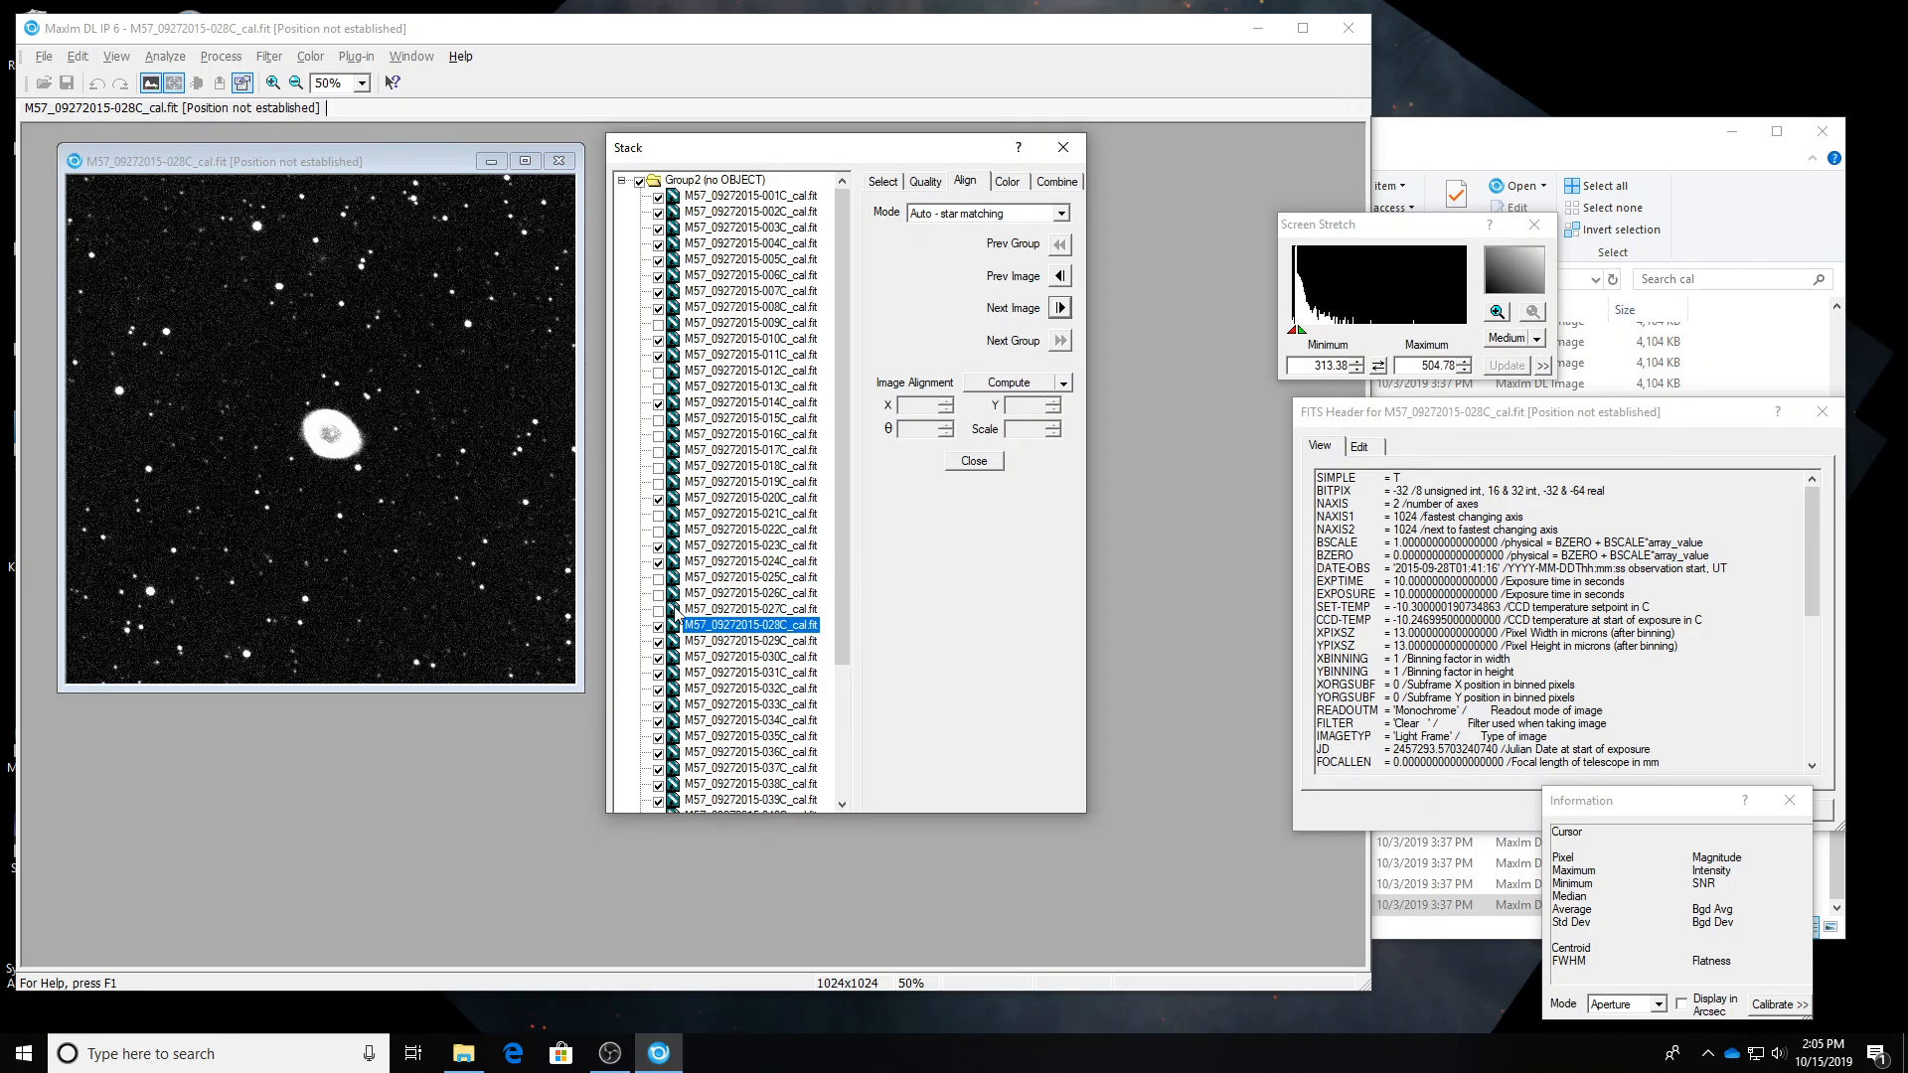
Check frames 028C through 033C and exclude 031C, 032C and 033C from the stack.
{"action": "key", "text": "Down"}
{"action": "key", "text": "Down"}
{"action": "key", "text": "Down"}
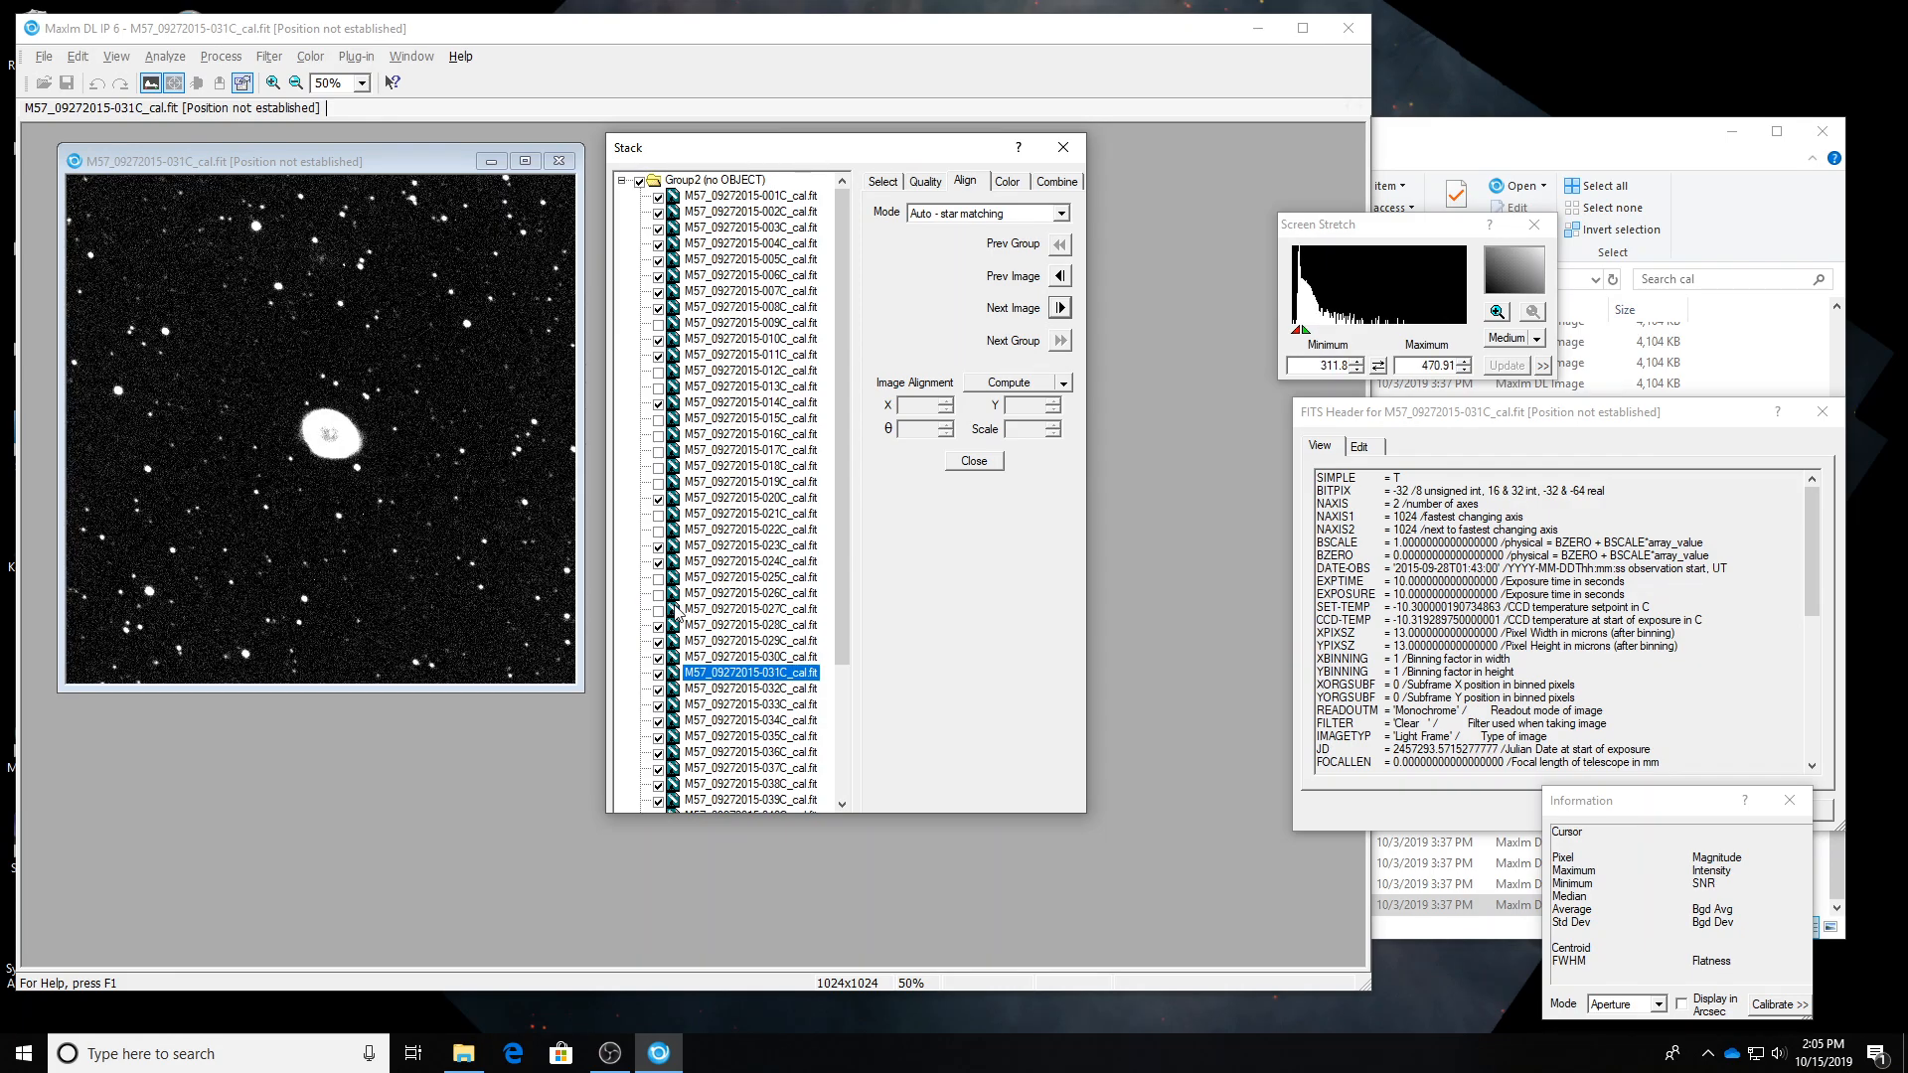
{"action": "left_click", "coordinate": [659, 674]}
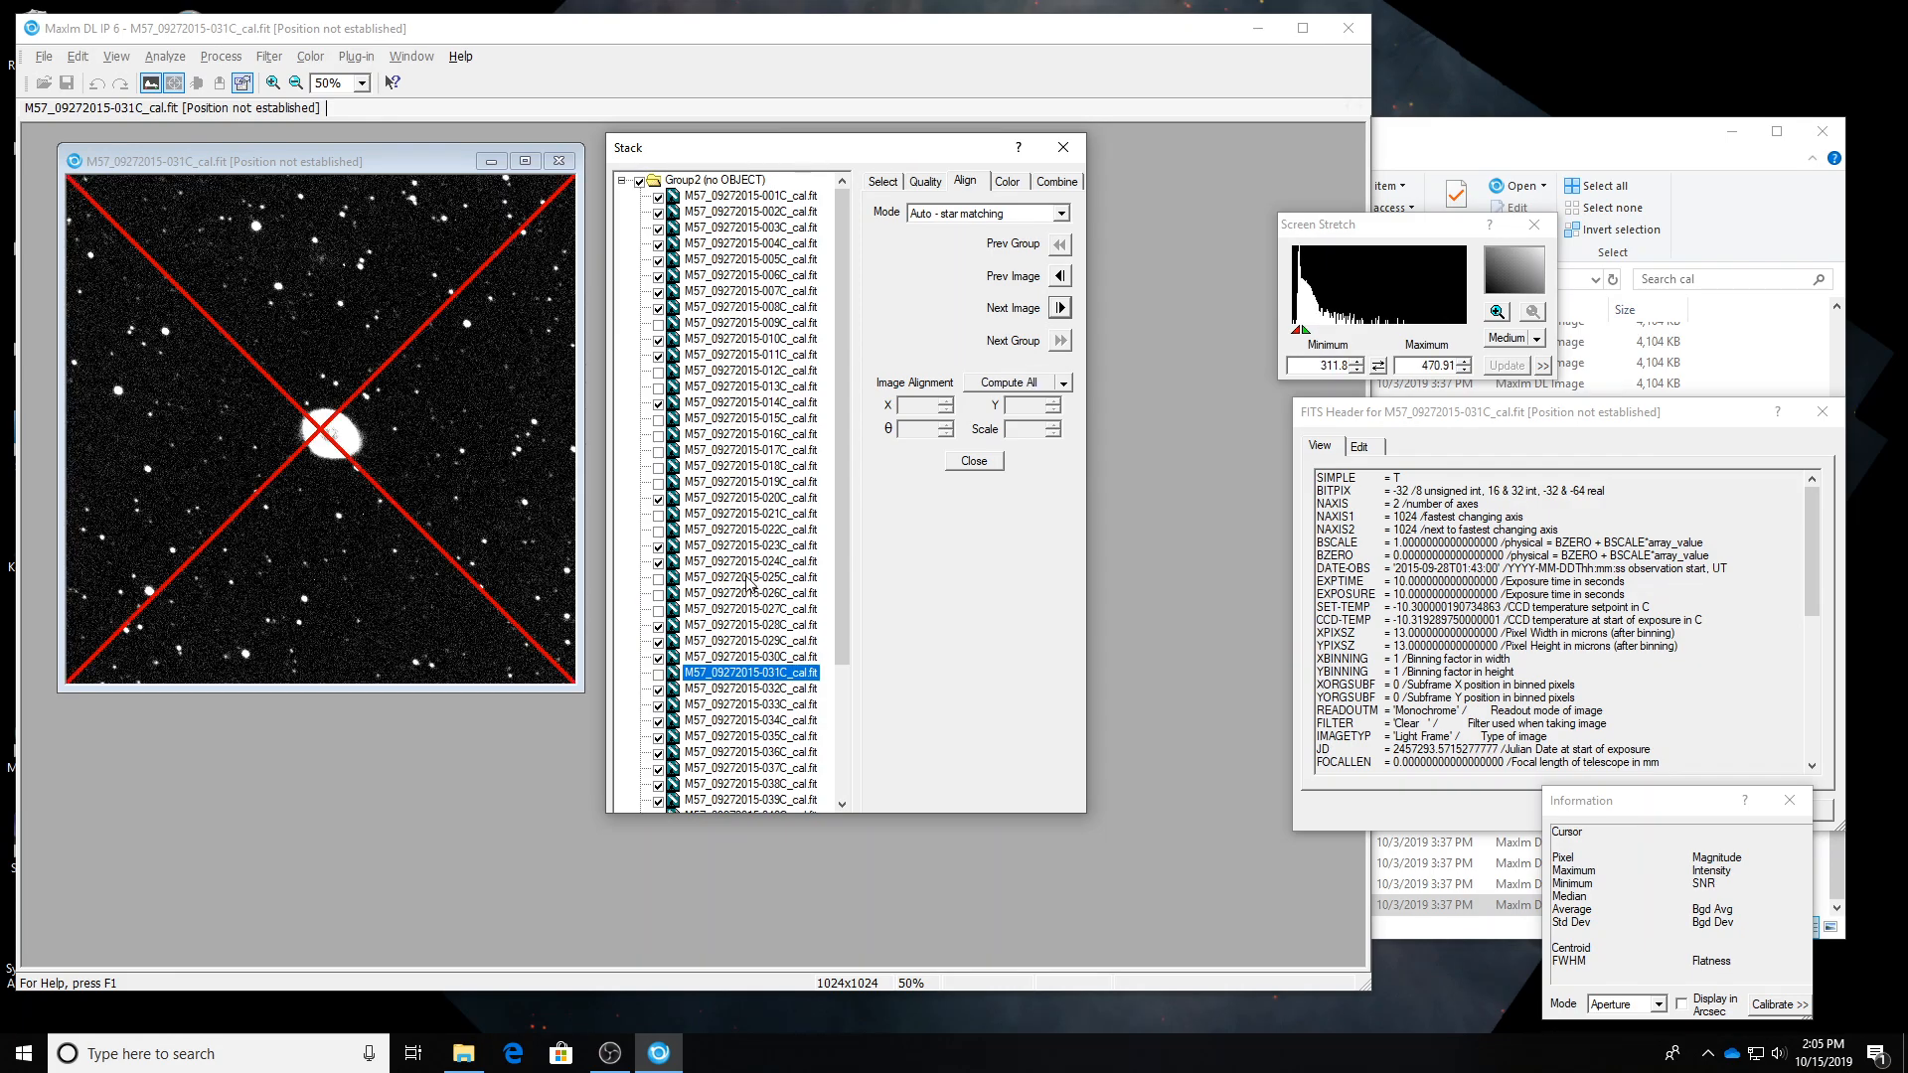
{"action": "left_click", "coordinate": [658, 690]}
{"action": "left_click", "coordinate": [658, 707]}
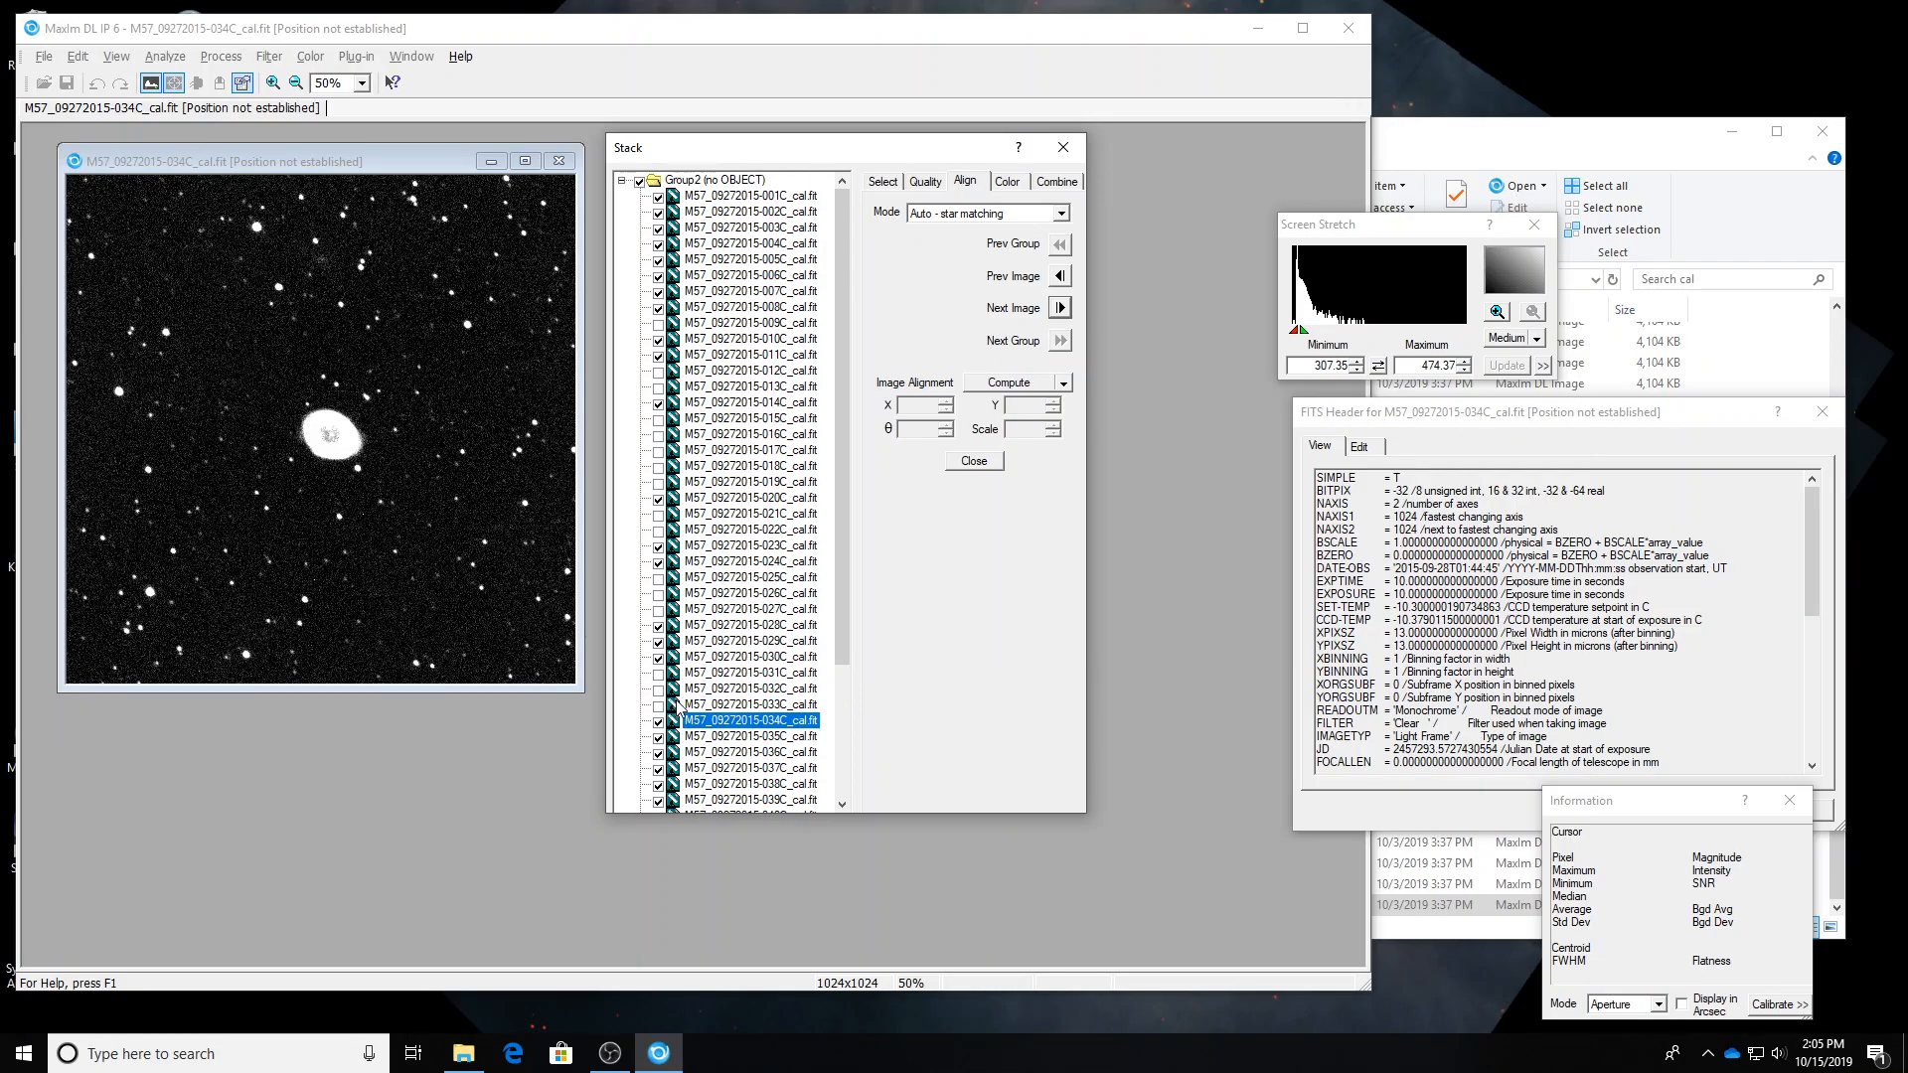
Check frames 034C through 038C and exclude 035C and 038C from the stack.
{"action": "key", "text": "Down"}
{"action": "key", "text": "Down"}
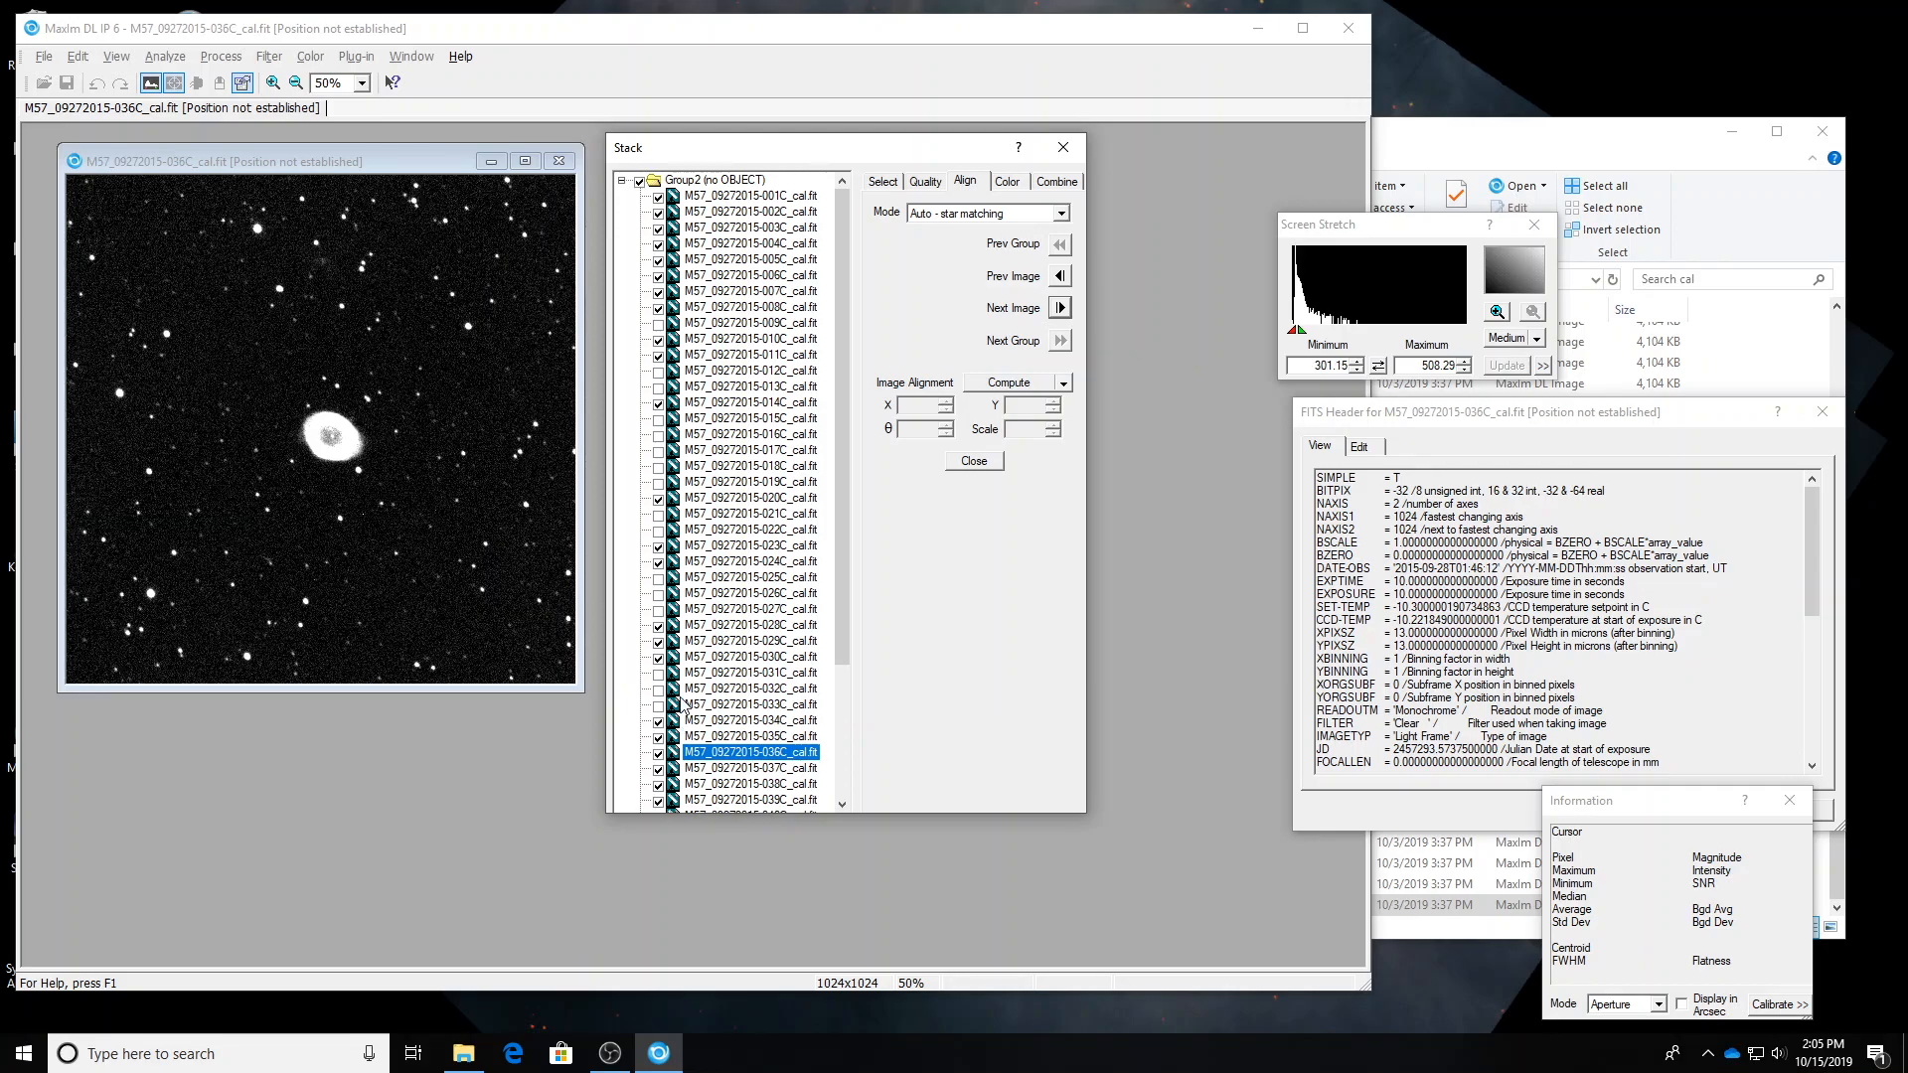
{"action": "key", "text": "Up"}
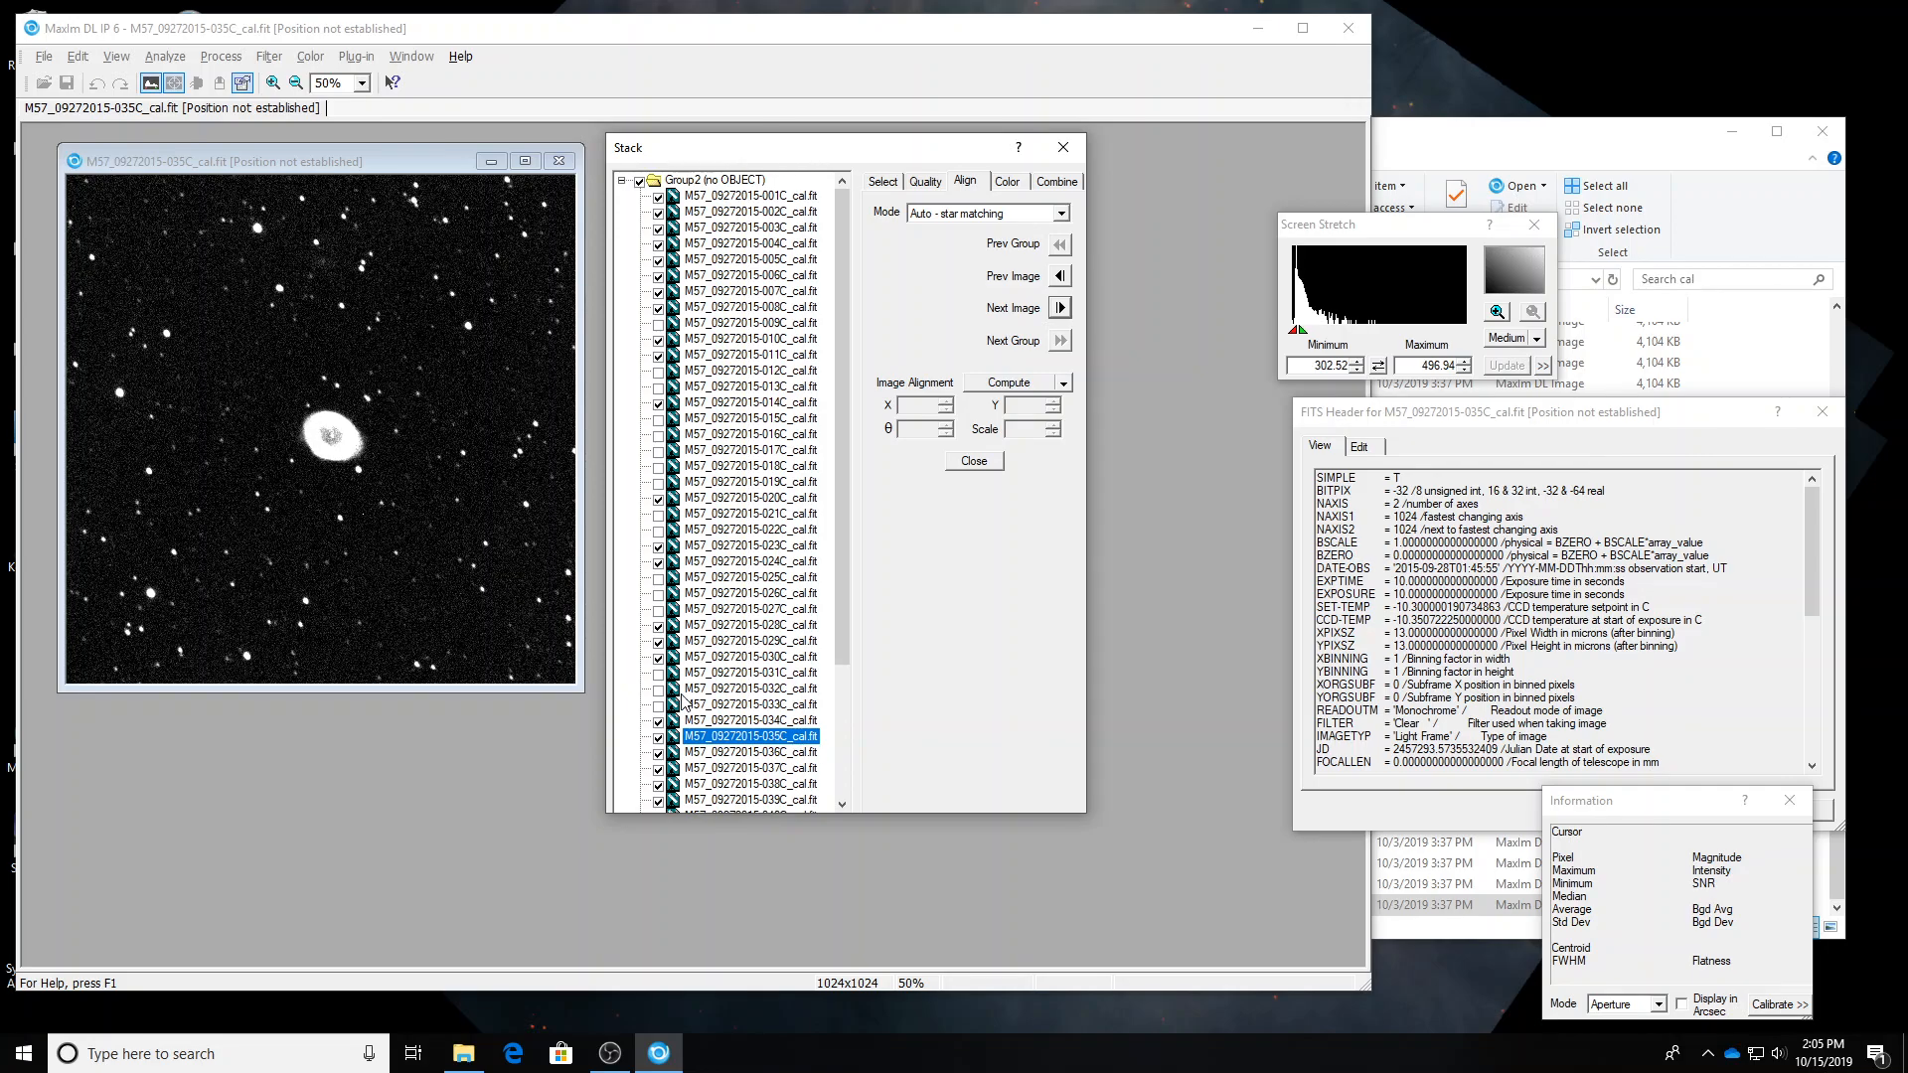
{"action": "left_click", "coordinate": [658, 736]}
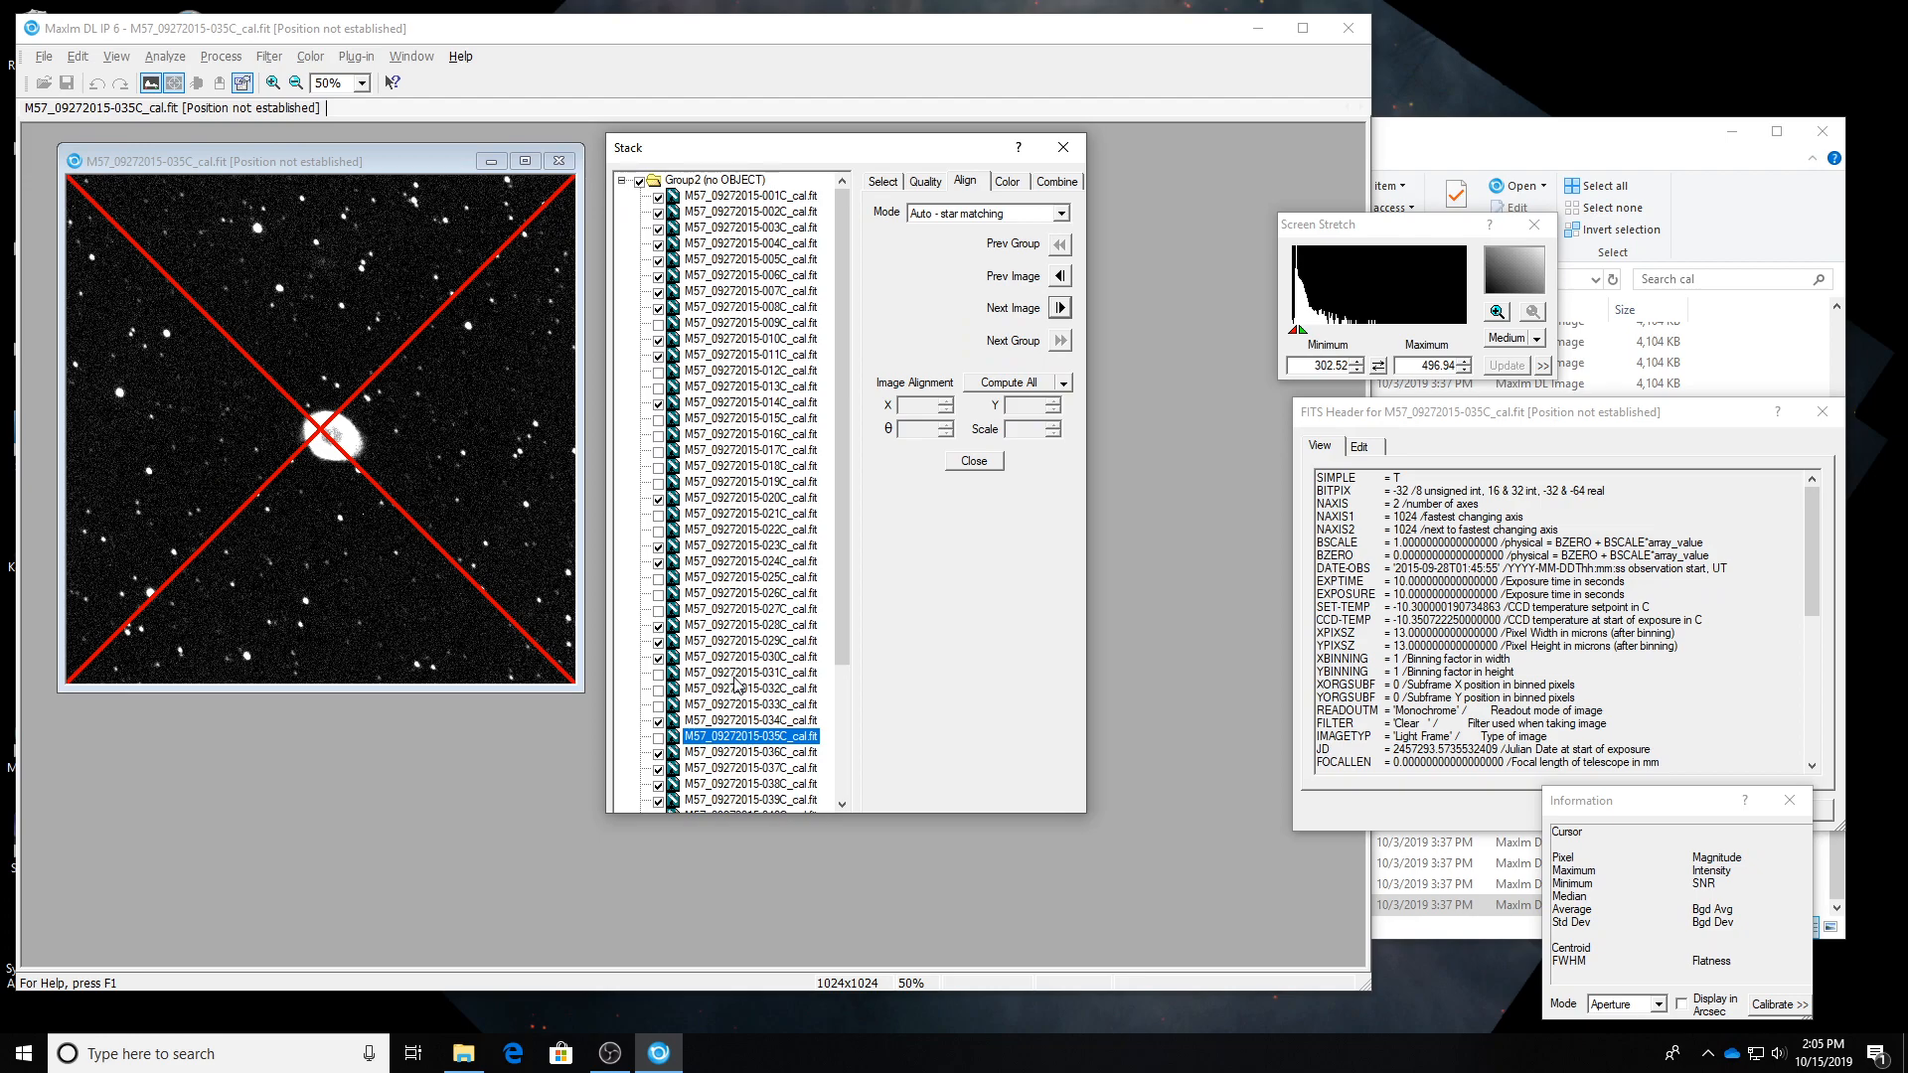
{"action": "key", "text": "Down"}
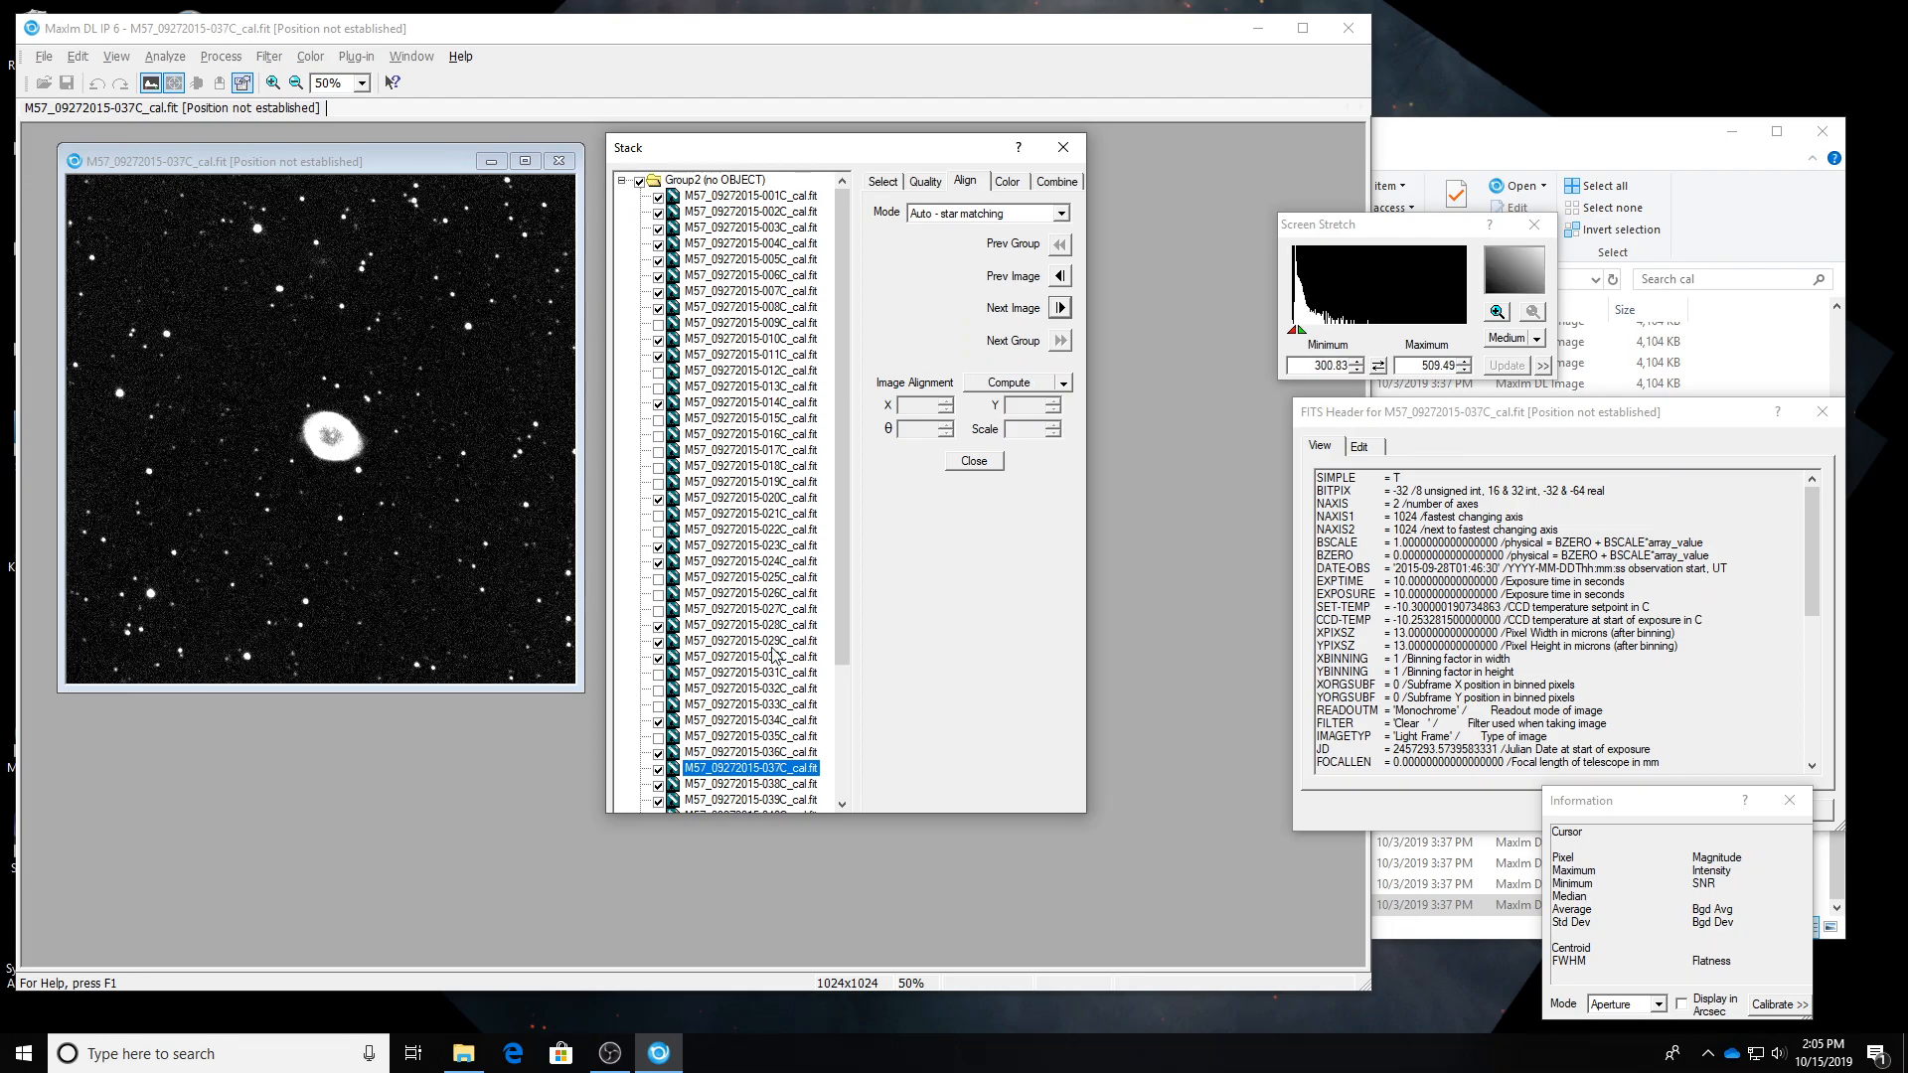
{"action": "key", "text": "Down"}
{"action": "left_click", "coordinate": [658, 784]}
Check frames 039C through 043C and exclude frame 043C from the stack.
{"action": "key", "text": "Down"}
{"action": "key", "text": "Down"}
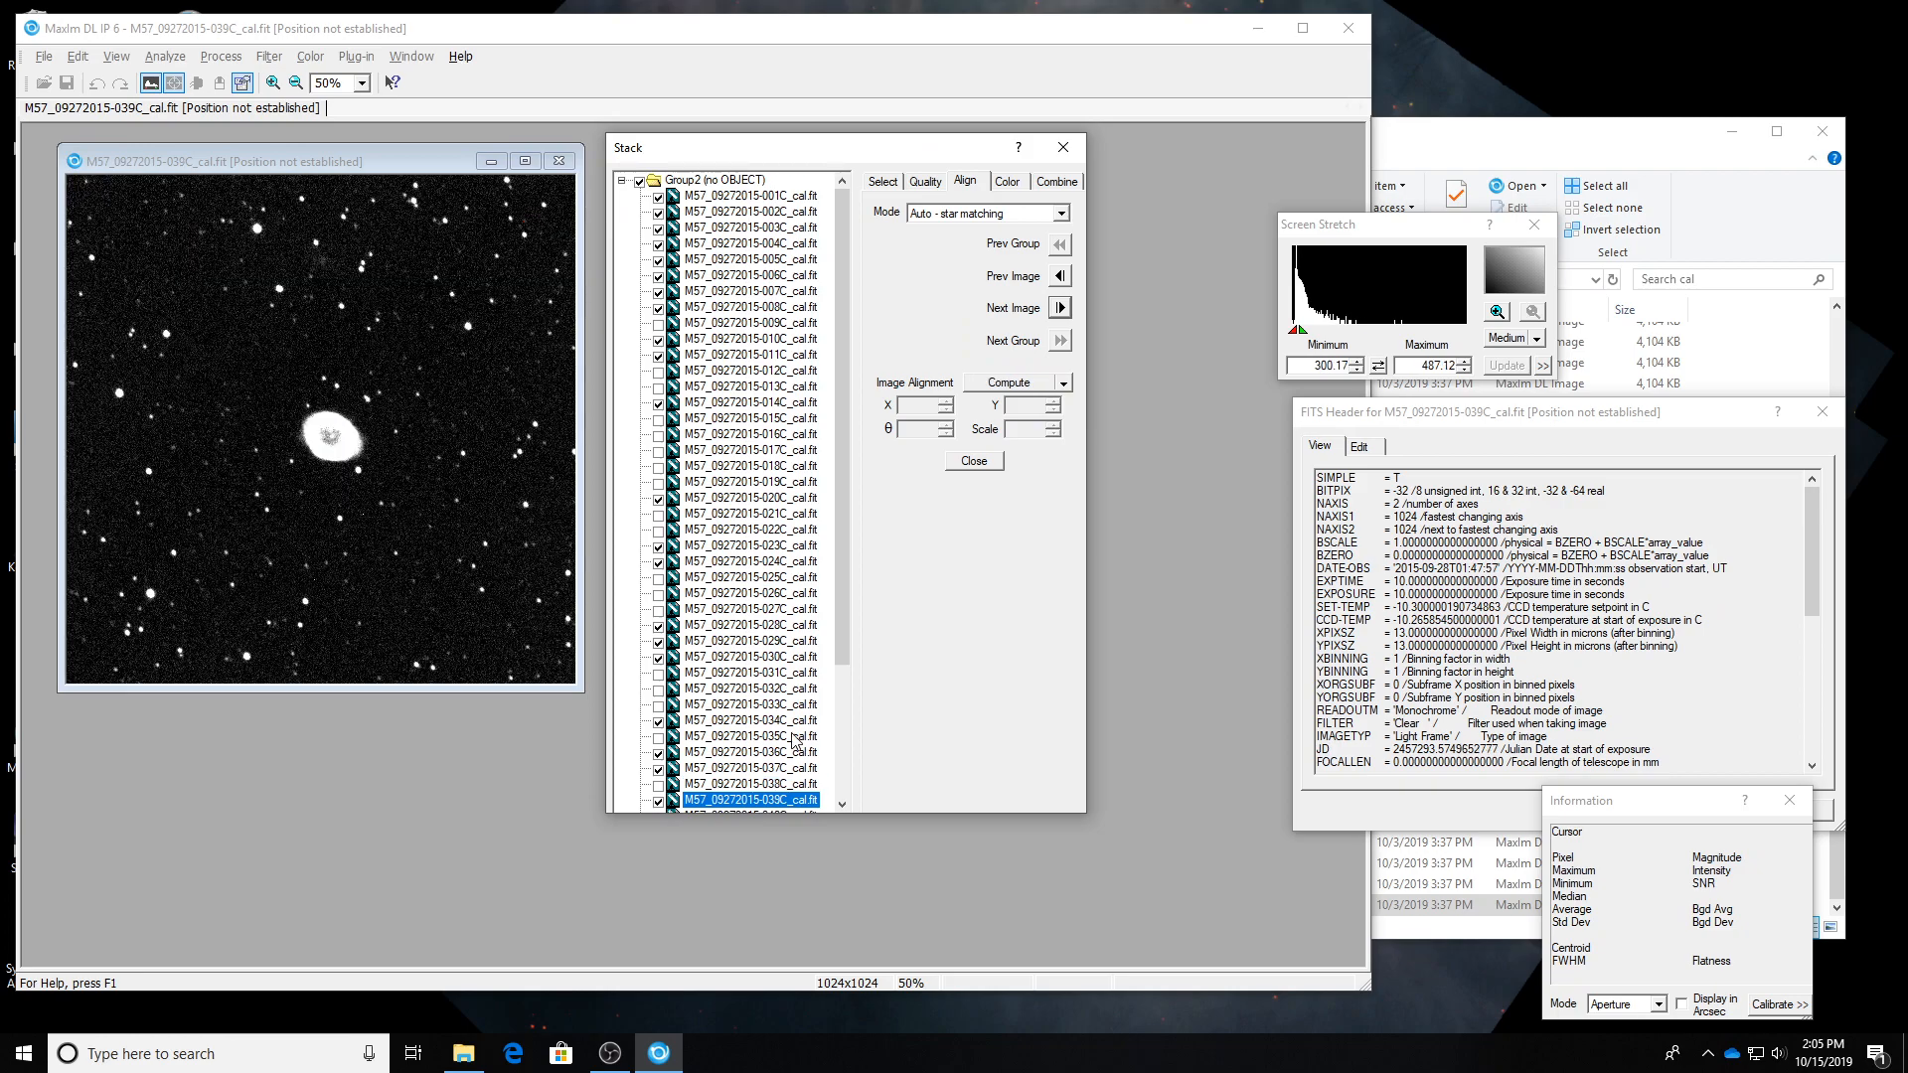
{"action": "key", "text": "Down"}
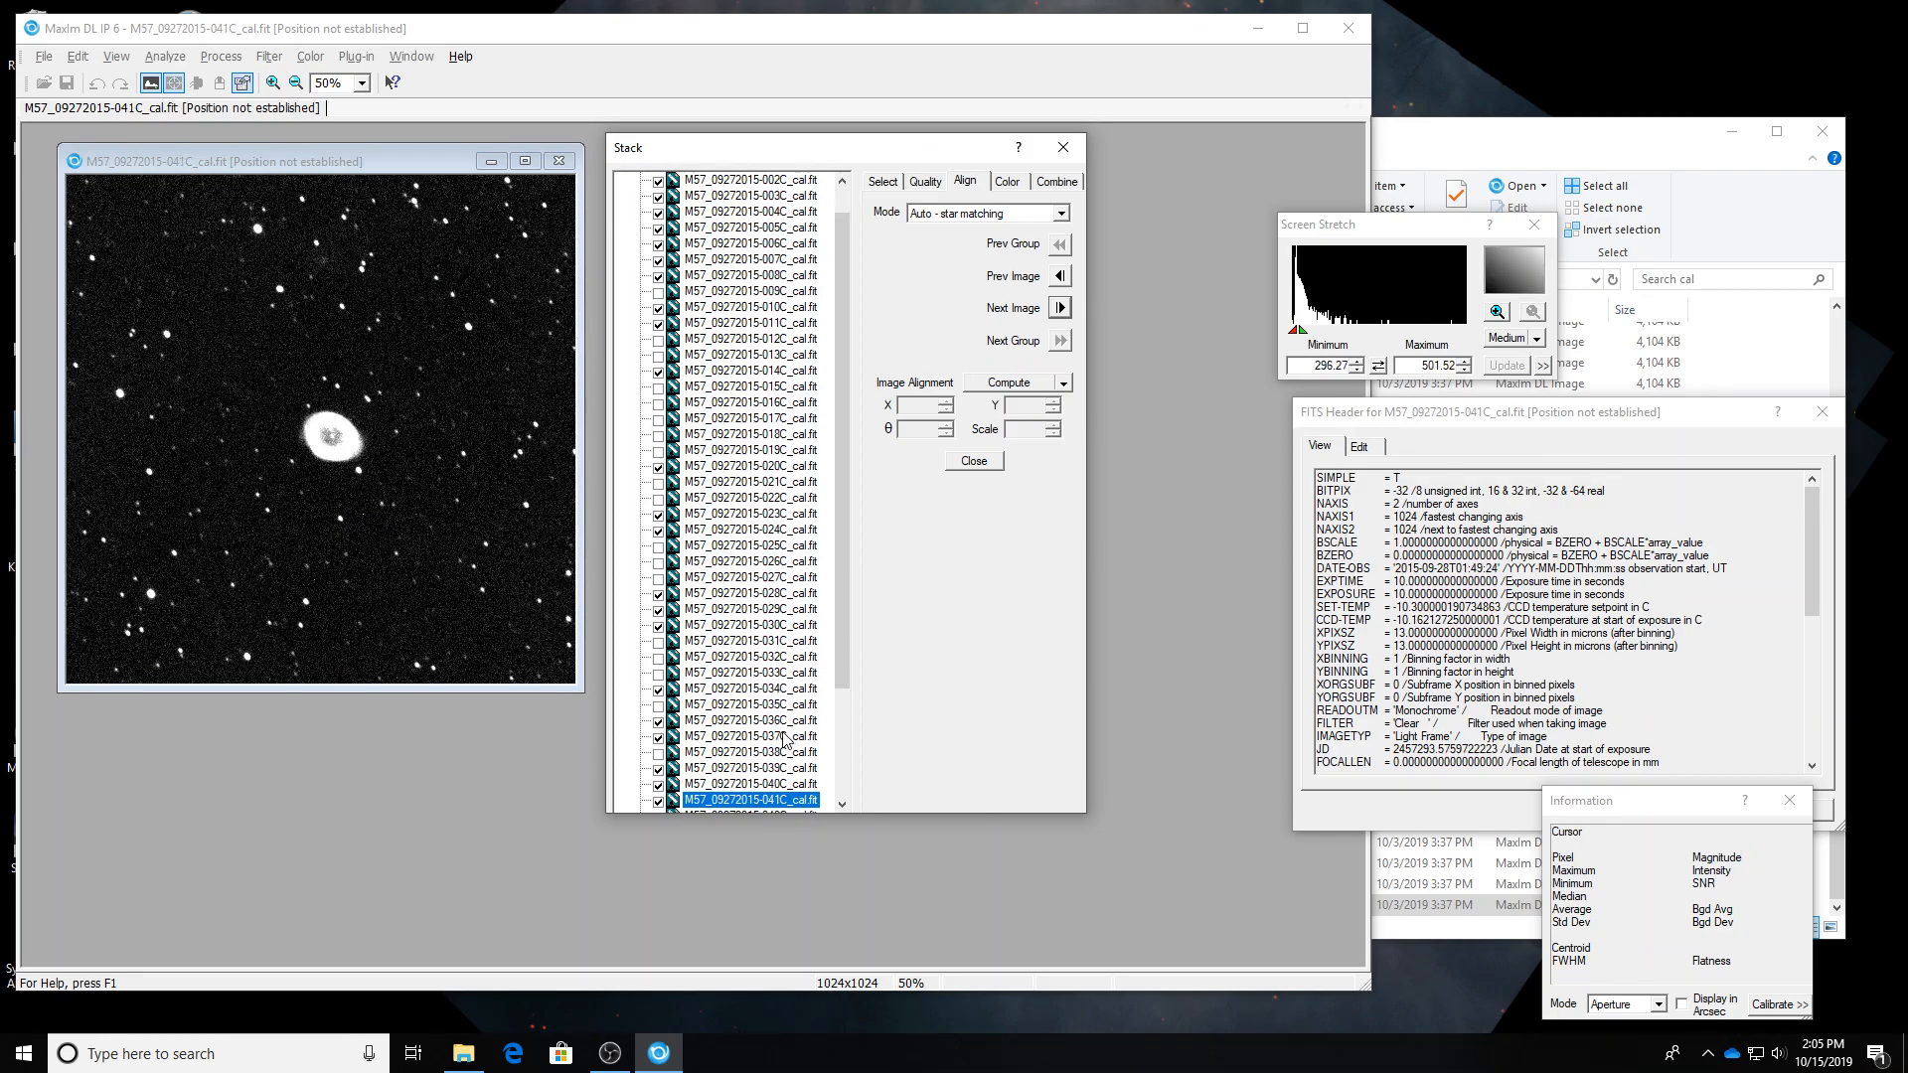
{"action": "key", "text": "Down"}
{"action": "key", "text": "Down"}
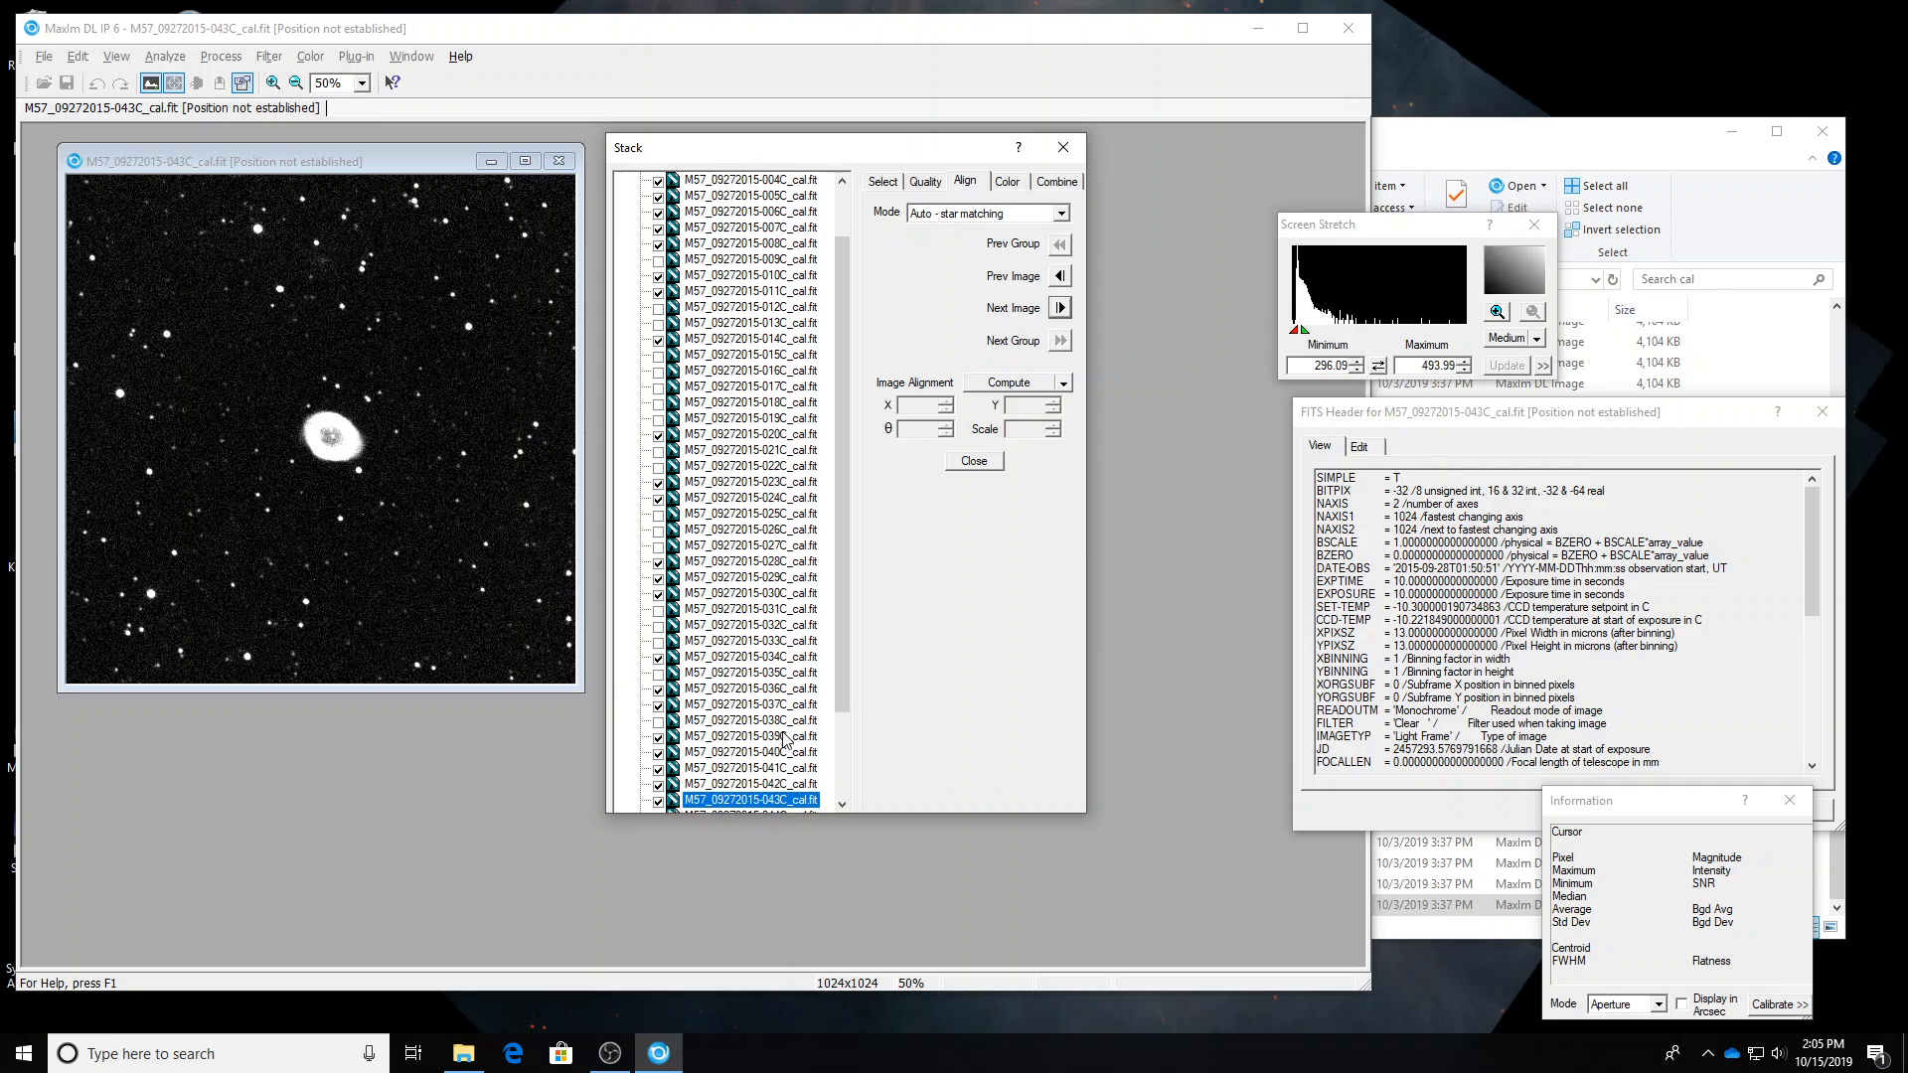
{"action": "key", "text": "Down"}
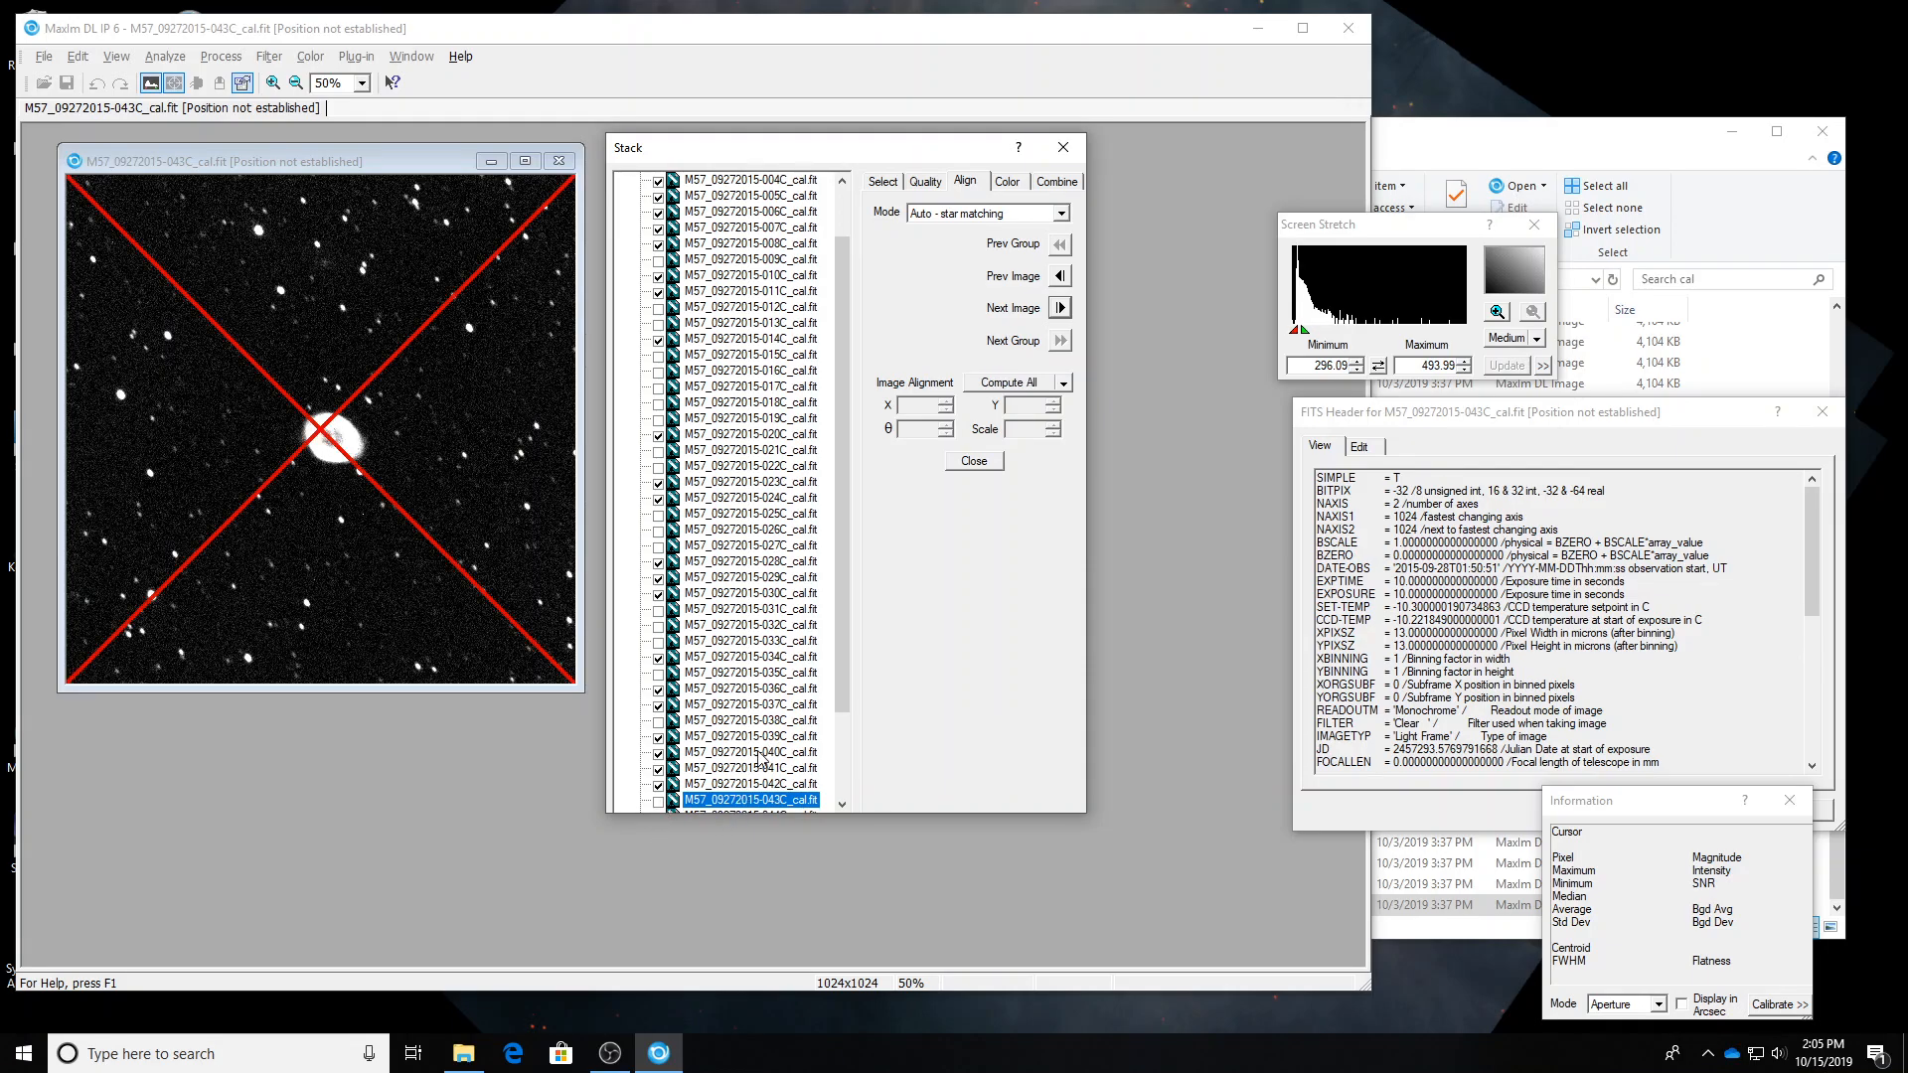
Check frames 044C through 050C and exclude 044C, 045C, 048C and 049C from the stack.
{"action": "scroll", "coordinate": [717, 740], "scroll_direction": "down", "scroll_amount": 2}
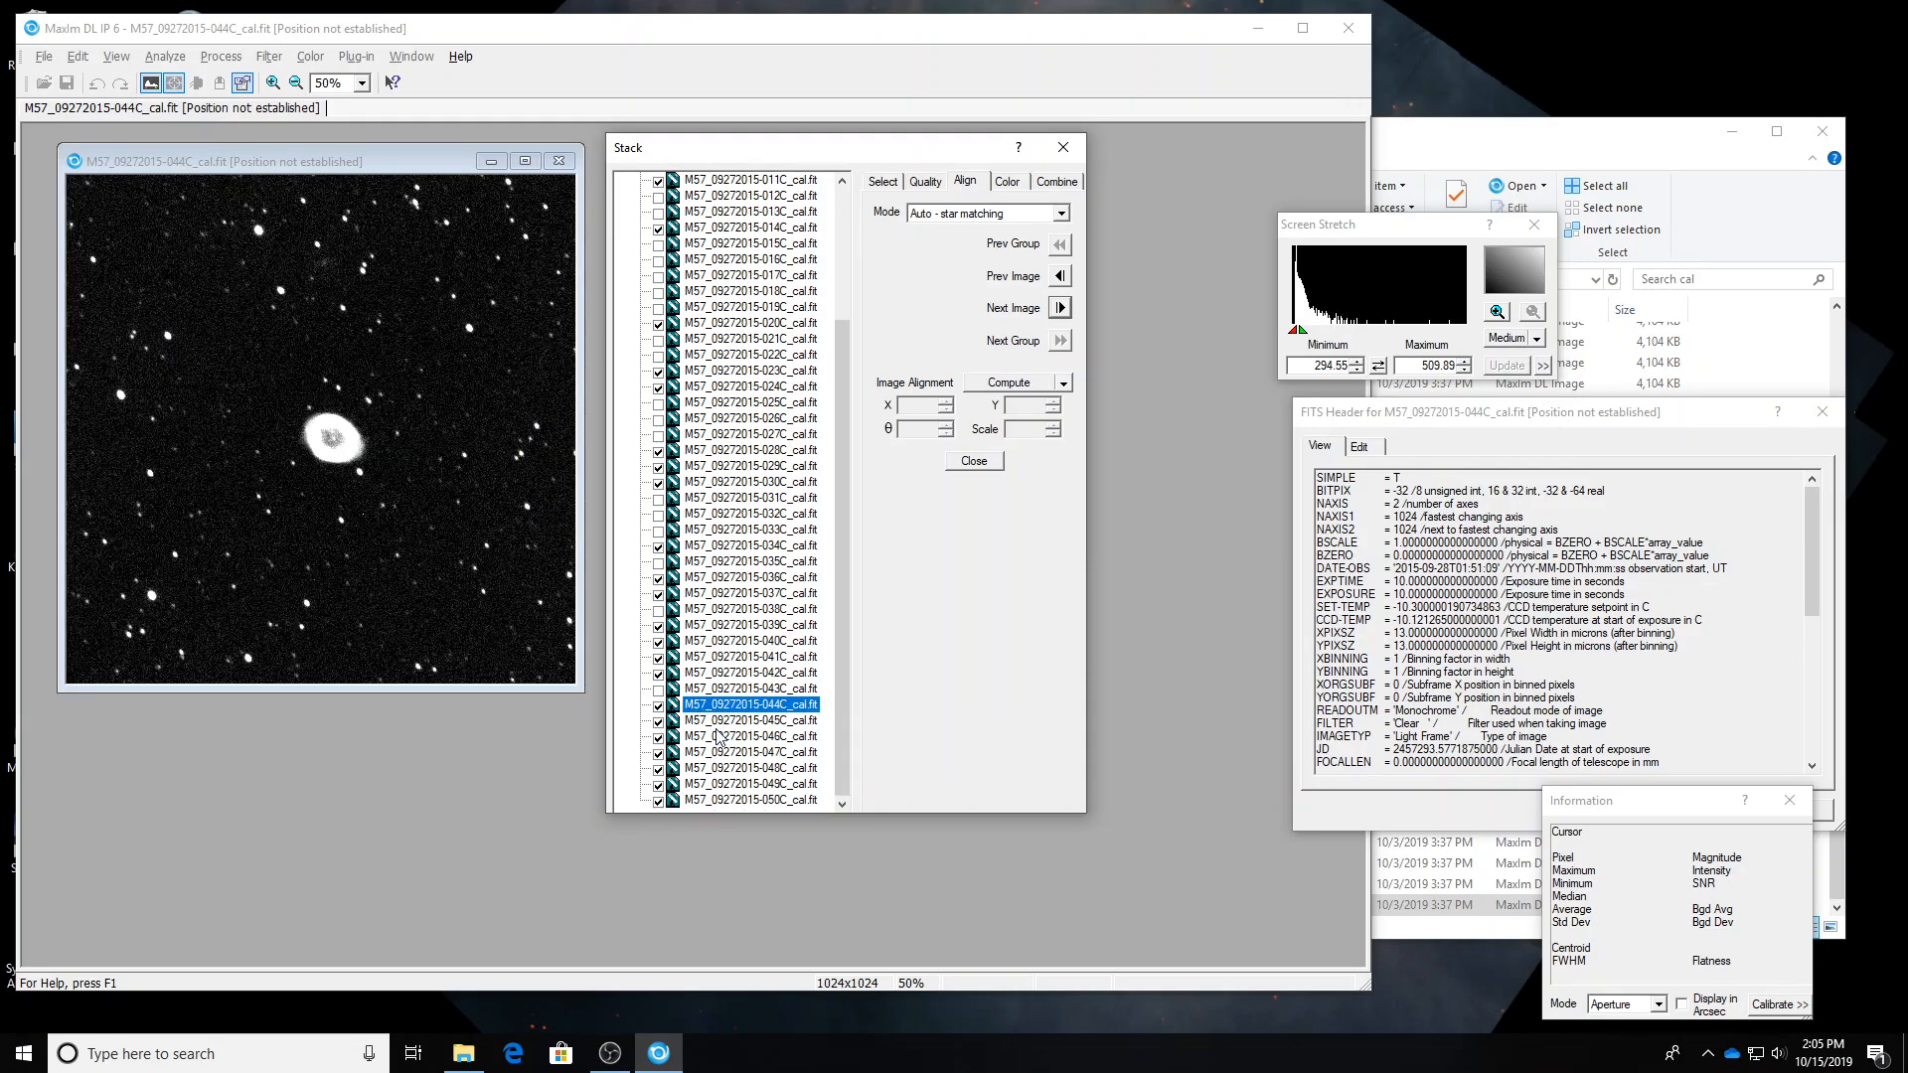
{"action": "key", "text": "Down"}
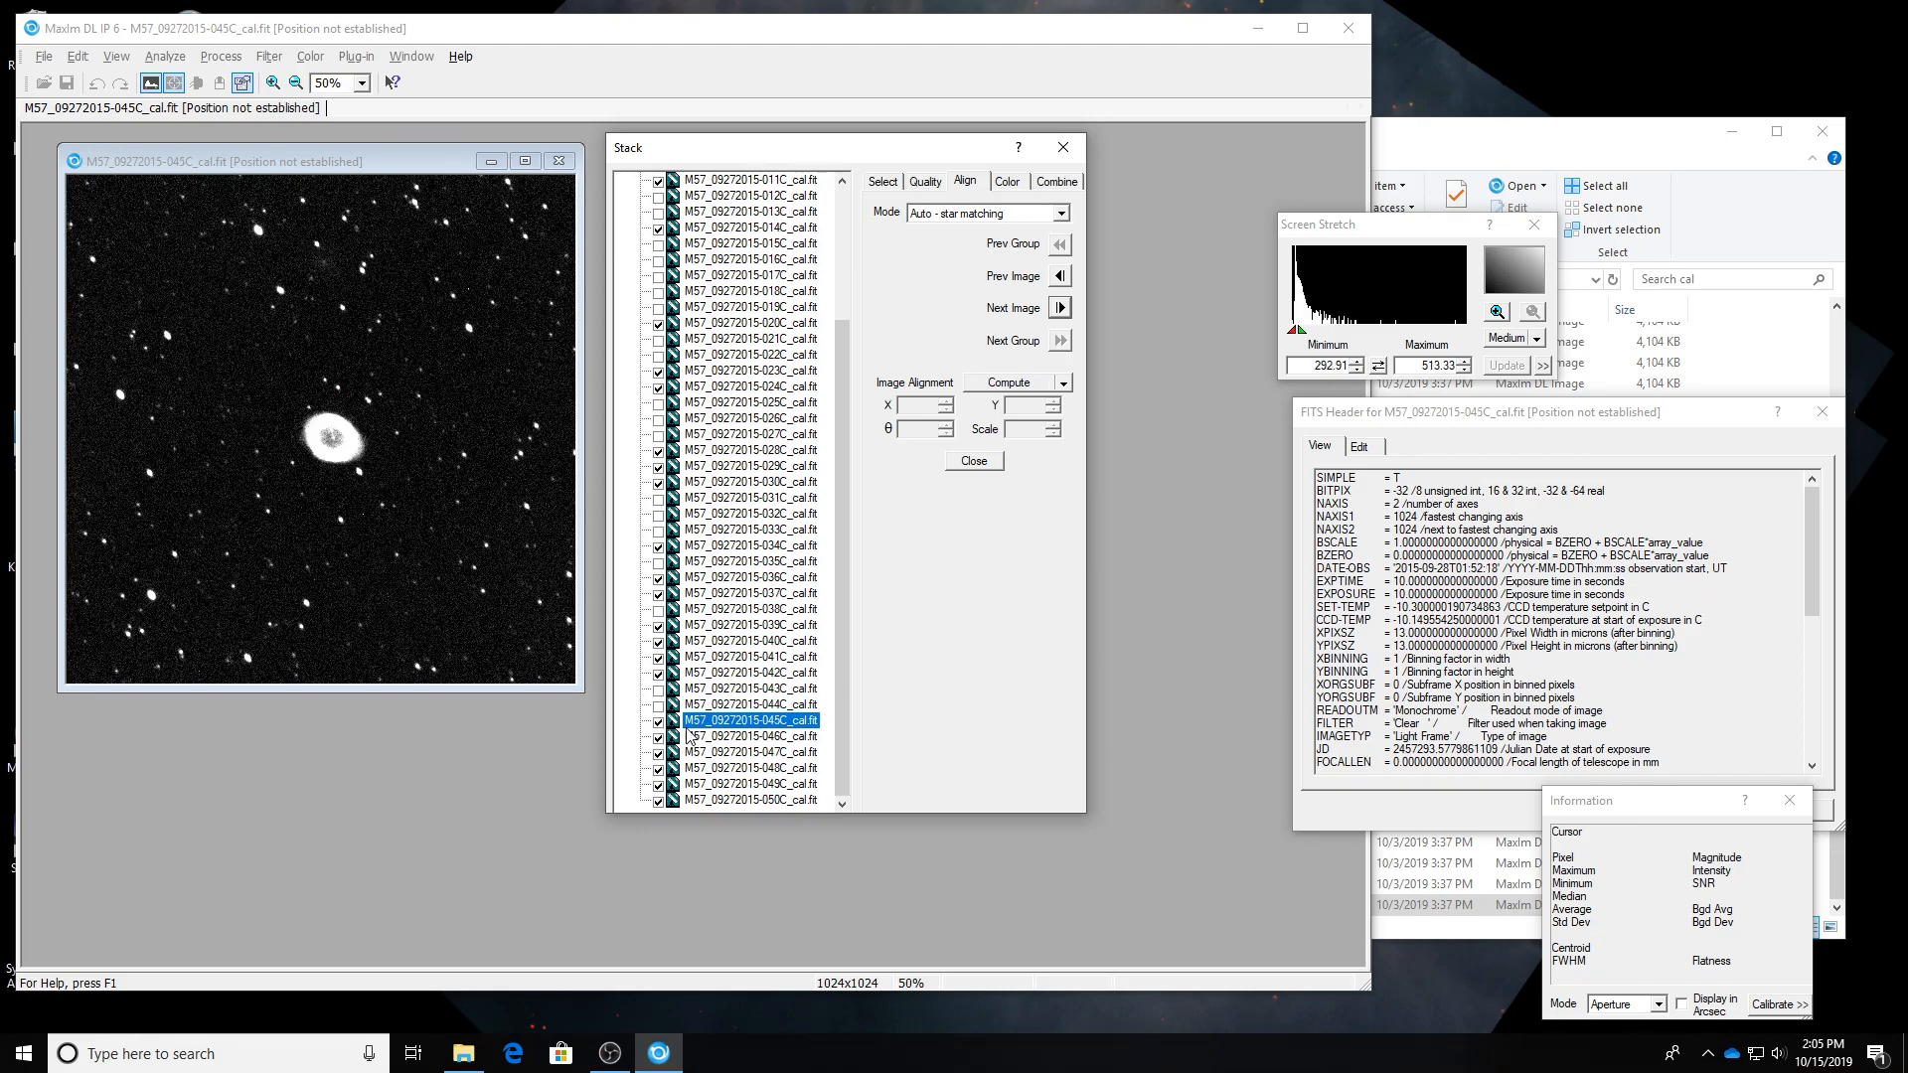
{"action": "key", "text": "Down"}
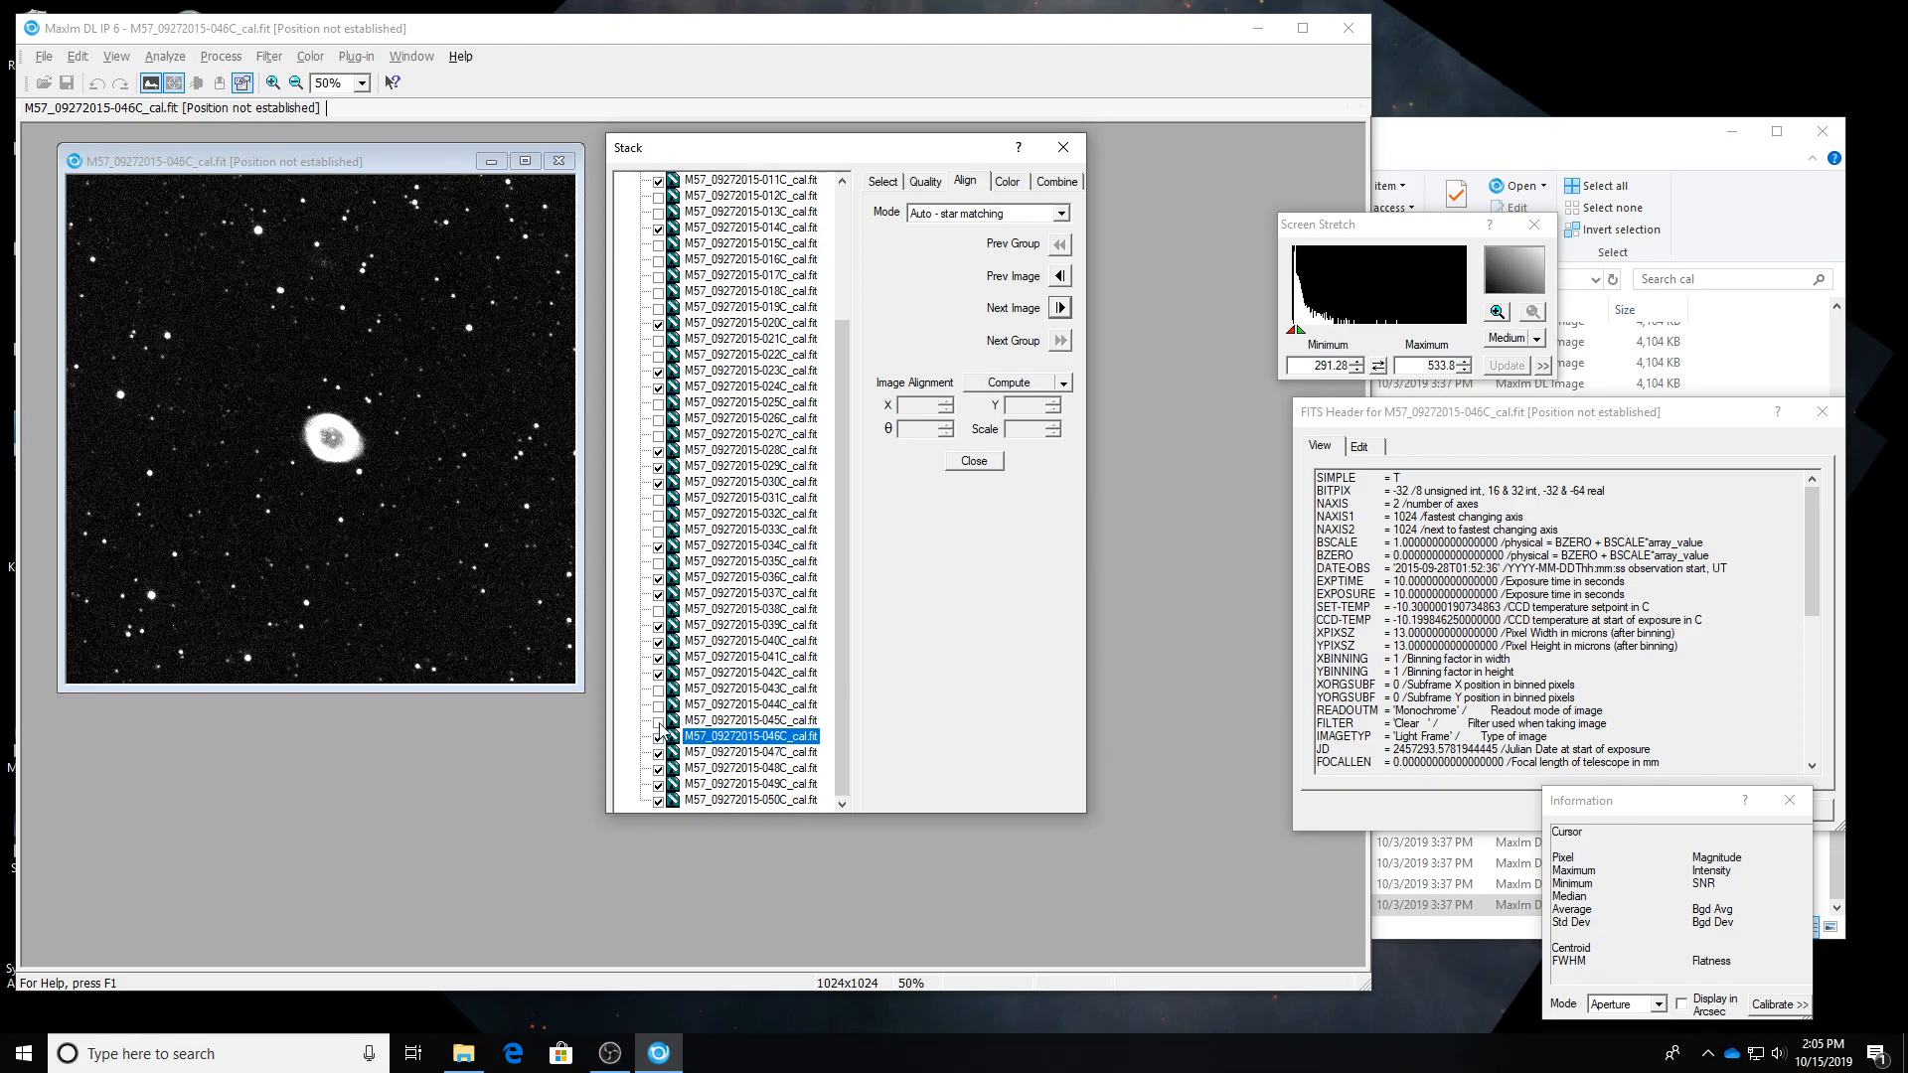
{"action": "key", "text": "Down"}
{"action": "key", "text": "Down"}
{"action": "left_click", "coordinate": [657, 768]}
{"action": "key", "text": "Down"}
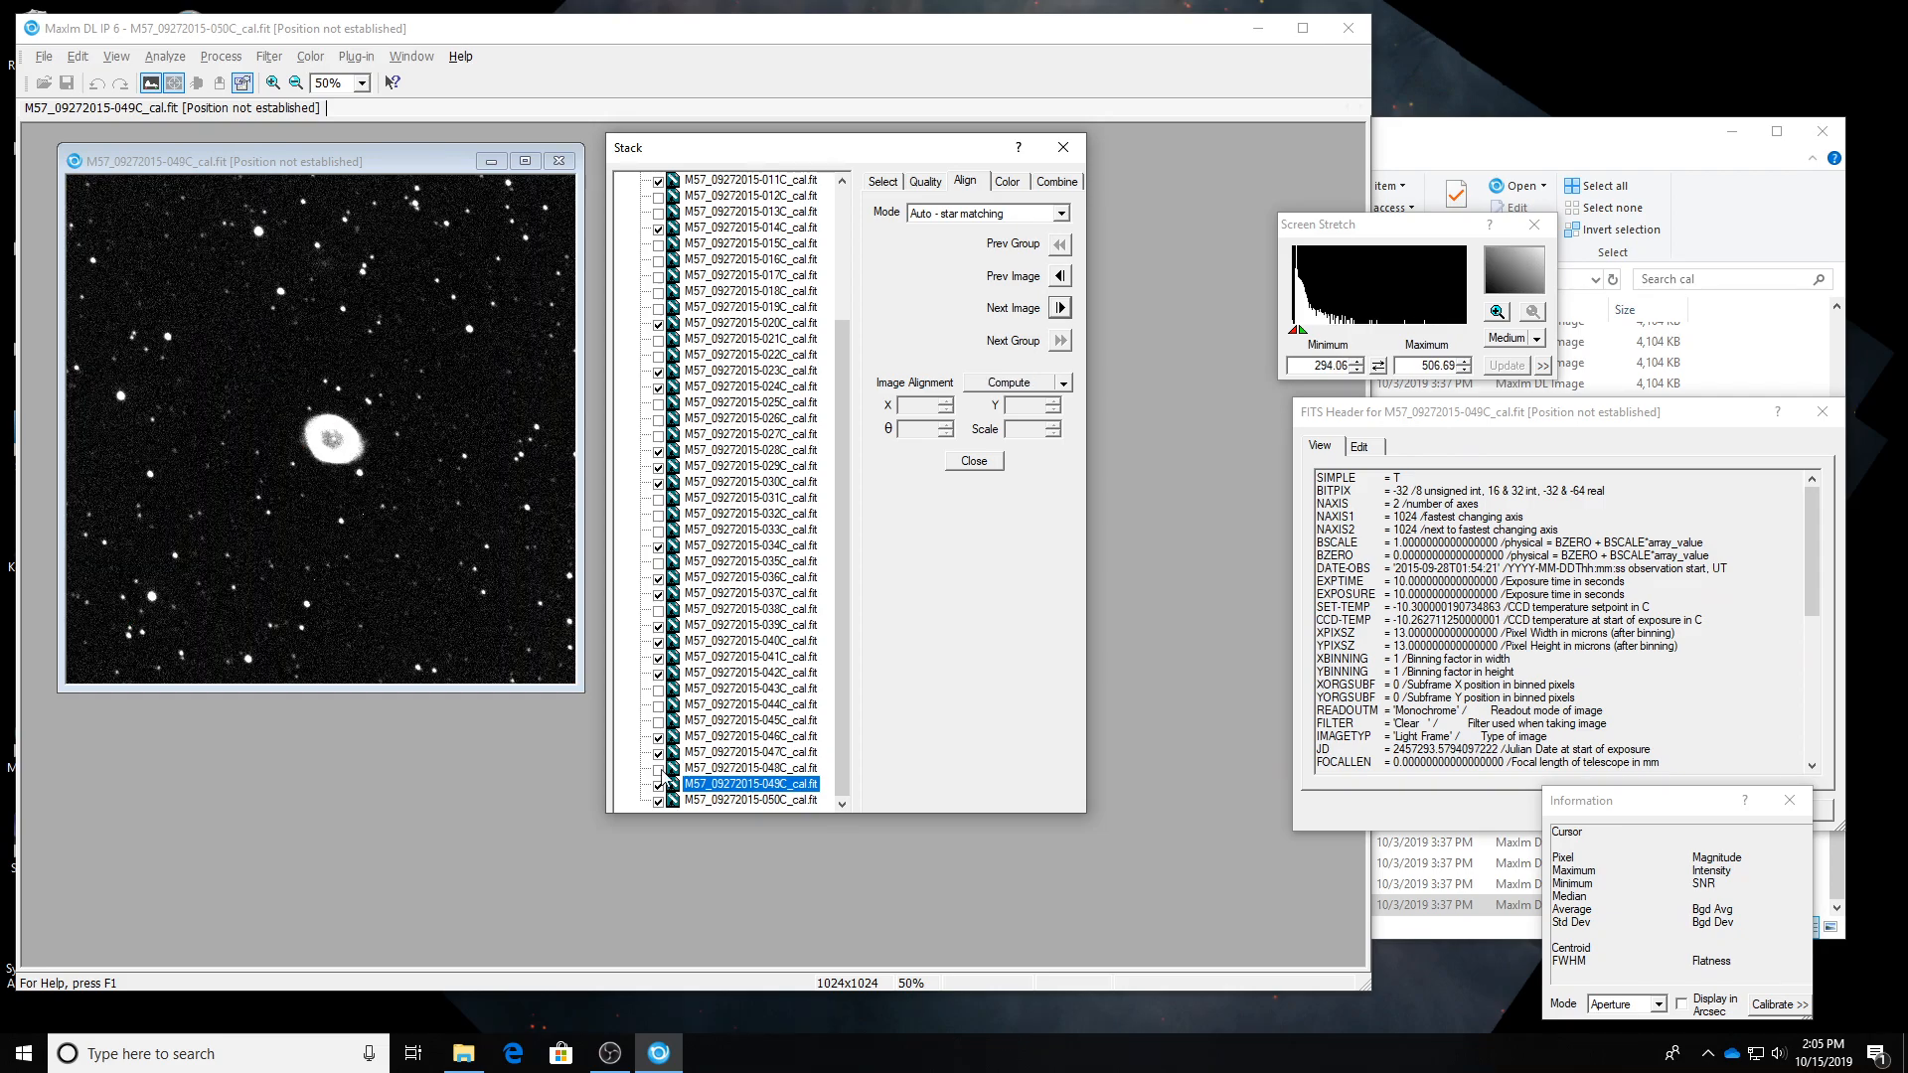
{"action": "key", "text": "Down"}
{"action": "key", "text": "Up"}
{"action": "key", "text": "Down"}
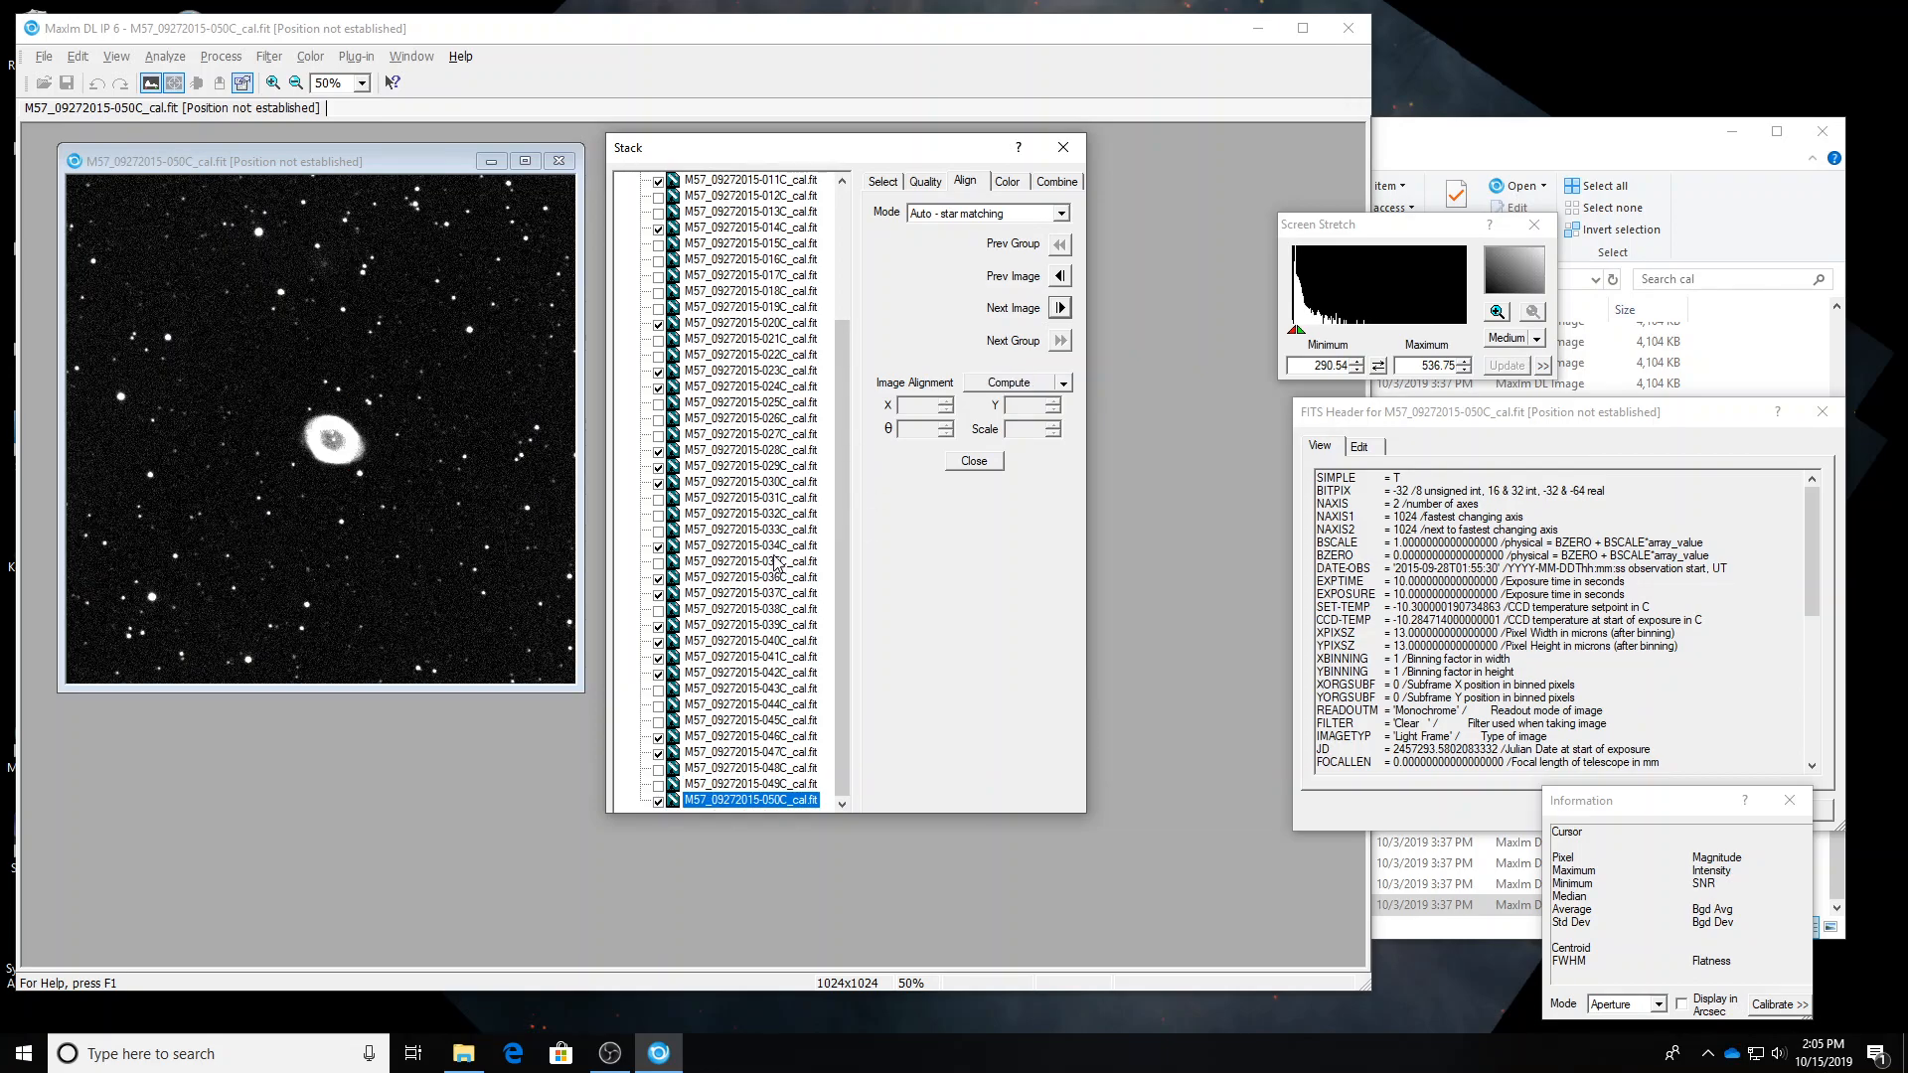
Remove all disabled frames from the stack and display reference frame 001C, with its image window beside the Stack dialog.
{"action": "right_click", "coordinate": [708, 263]}
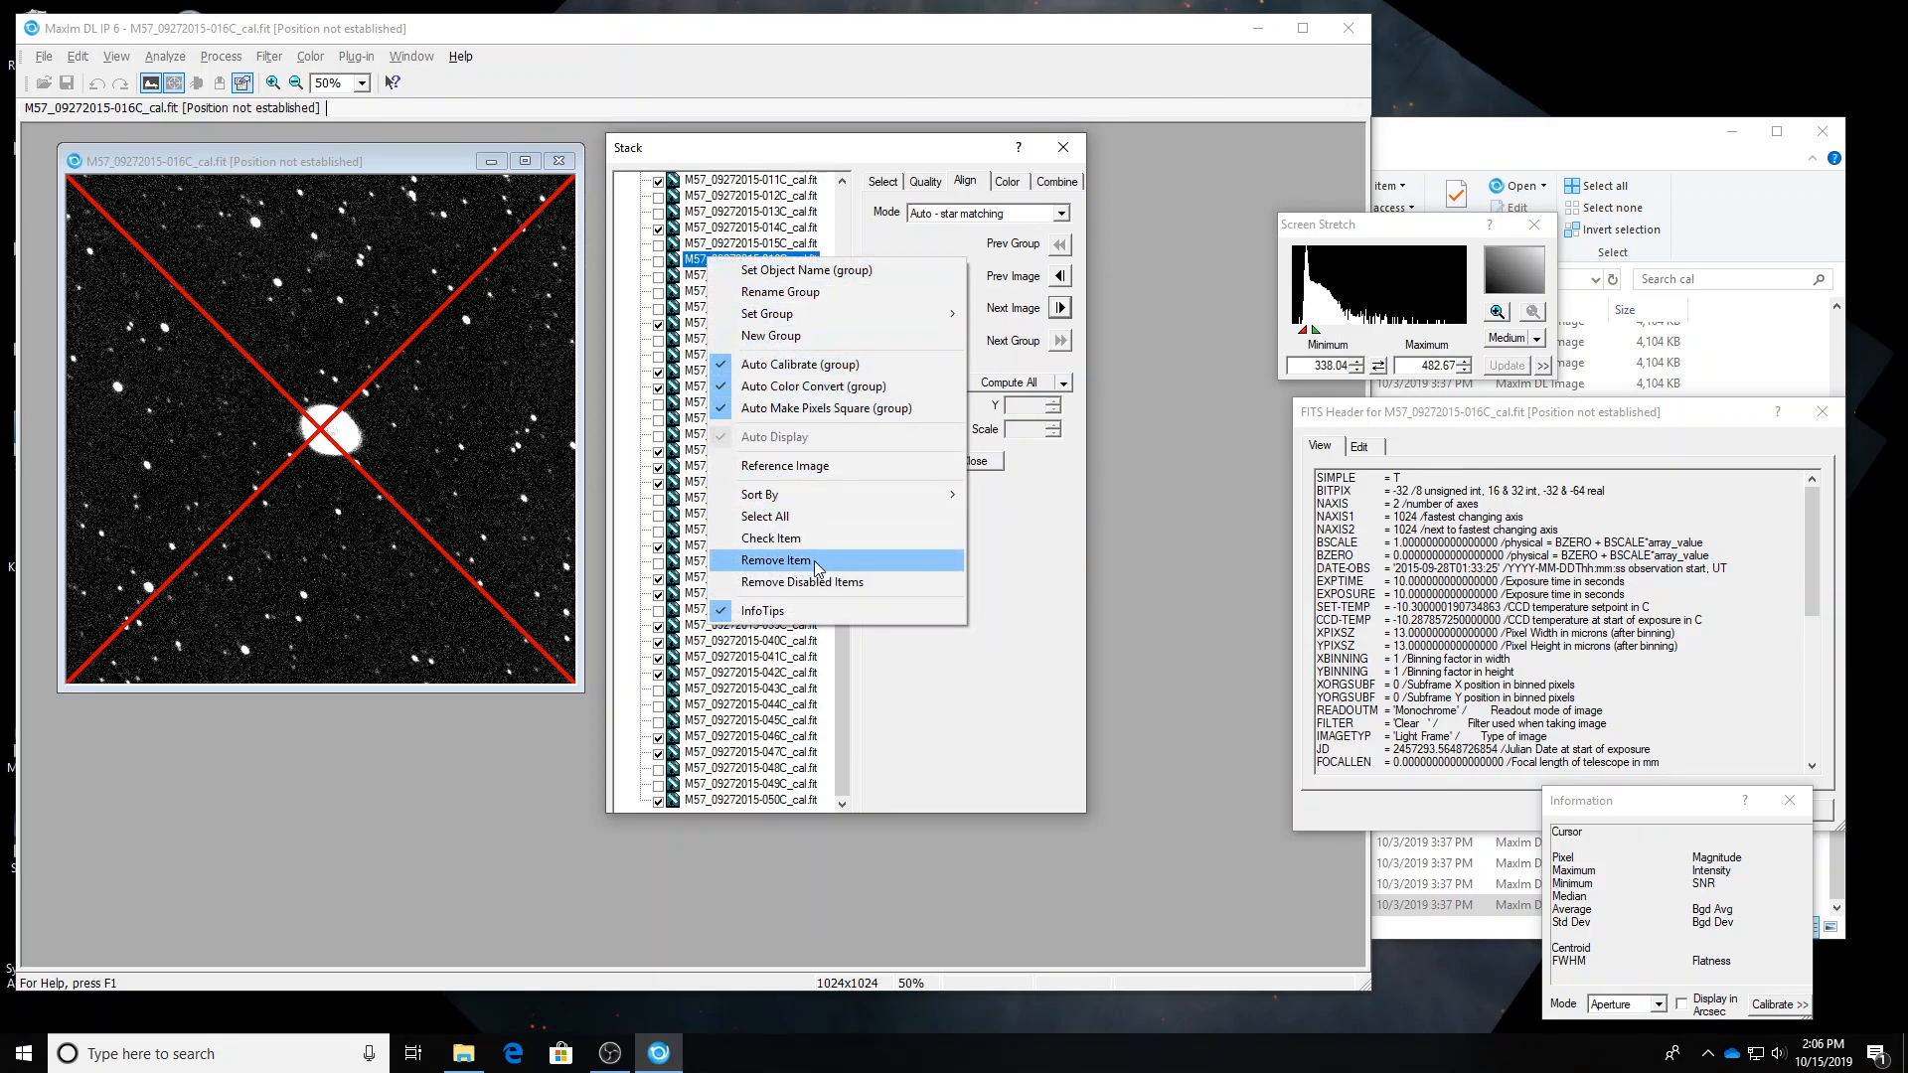
{"action": "left_click", "coordinate": [823, 588]}
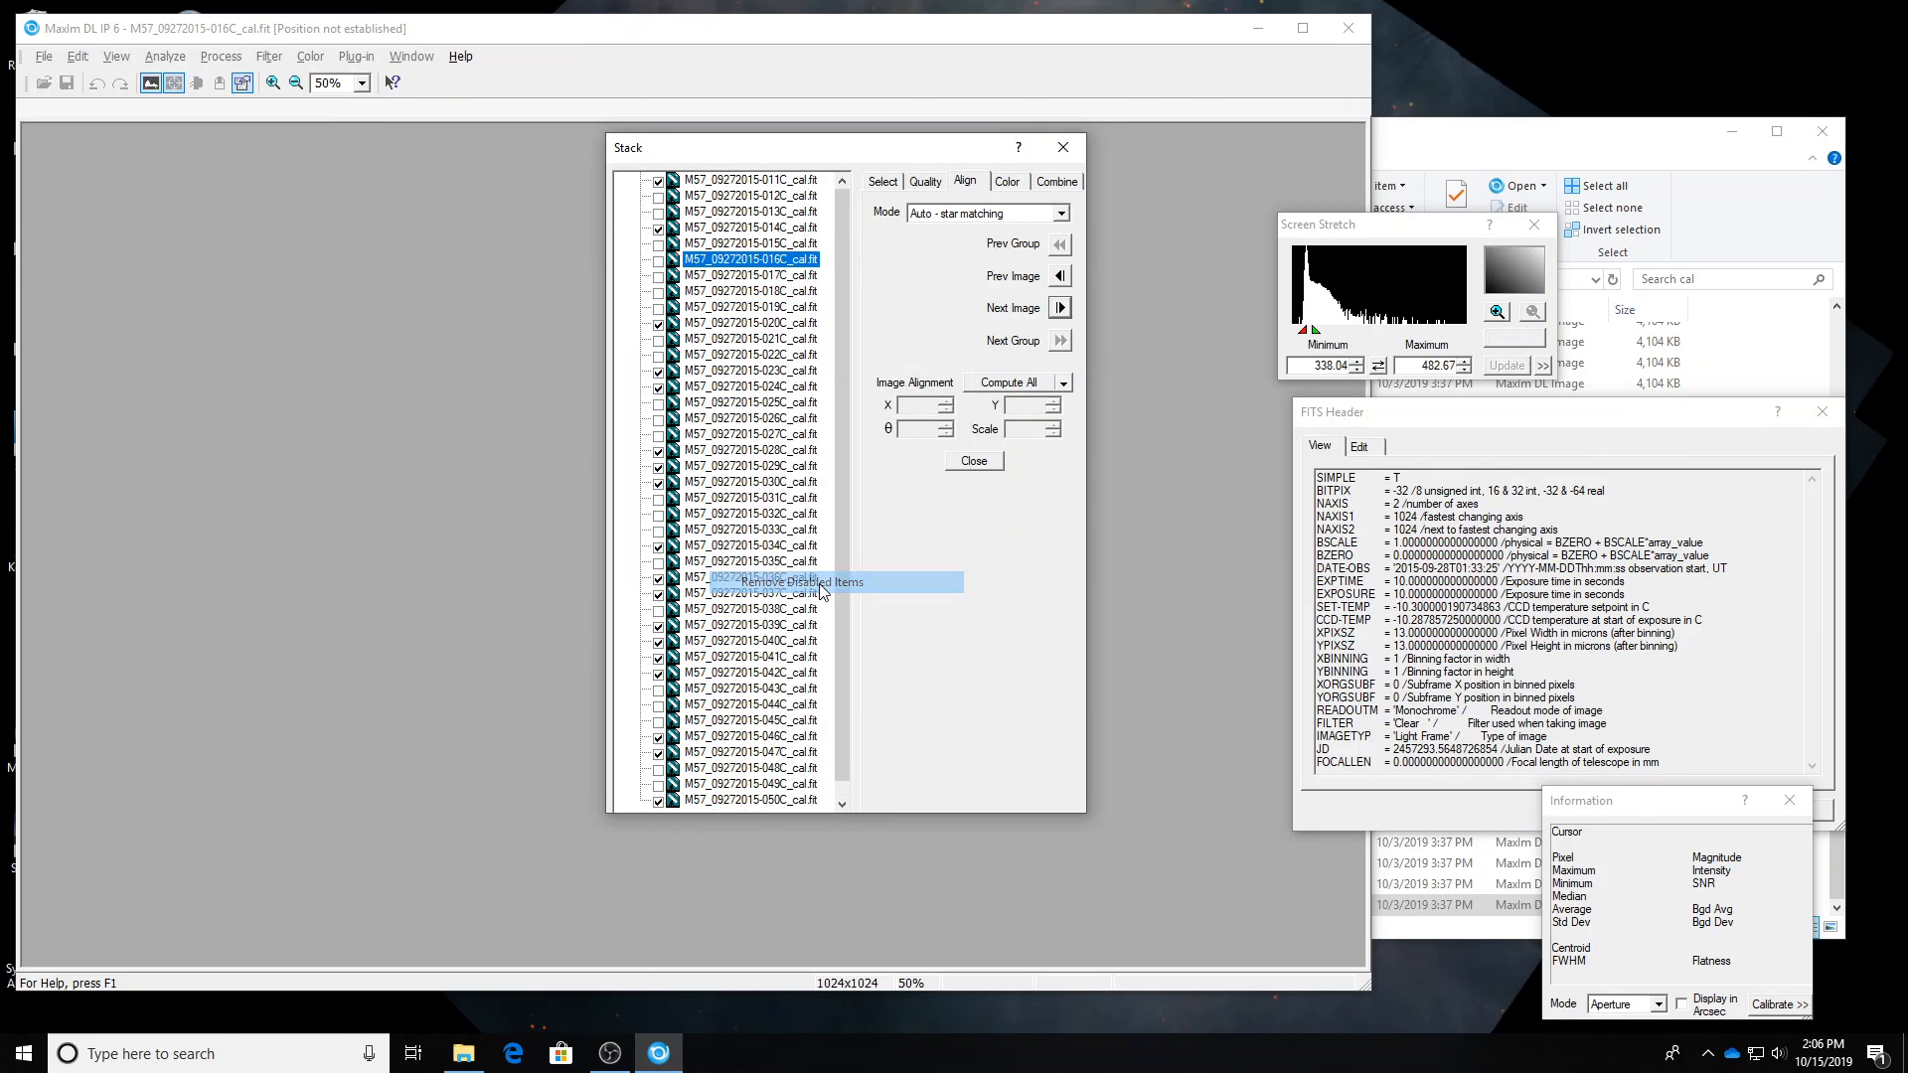
{"action": "left_click_drag", "start_coordinate": [438, 256], "coordinate": [352, 182]}
{"action": "left_click", "coordinate": [729, 198]}
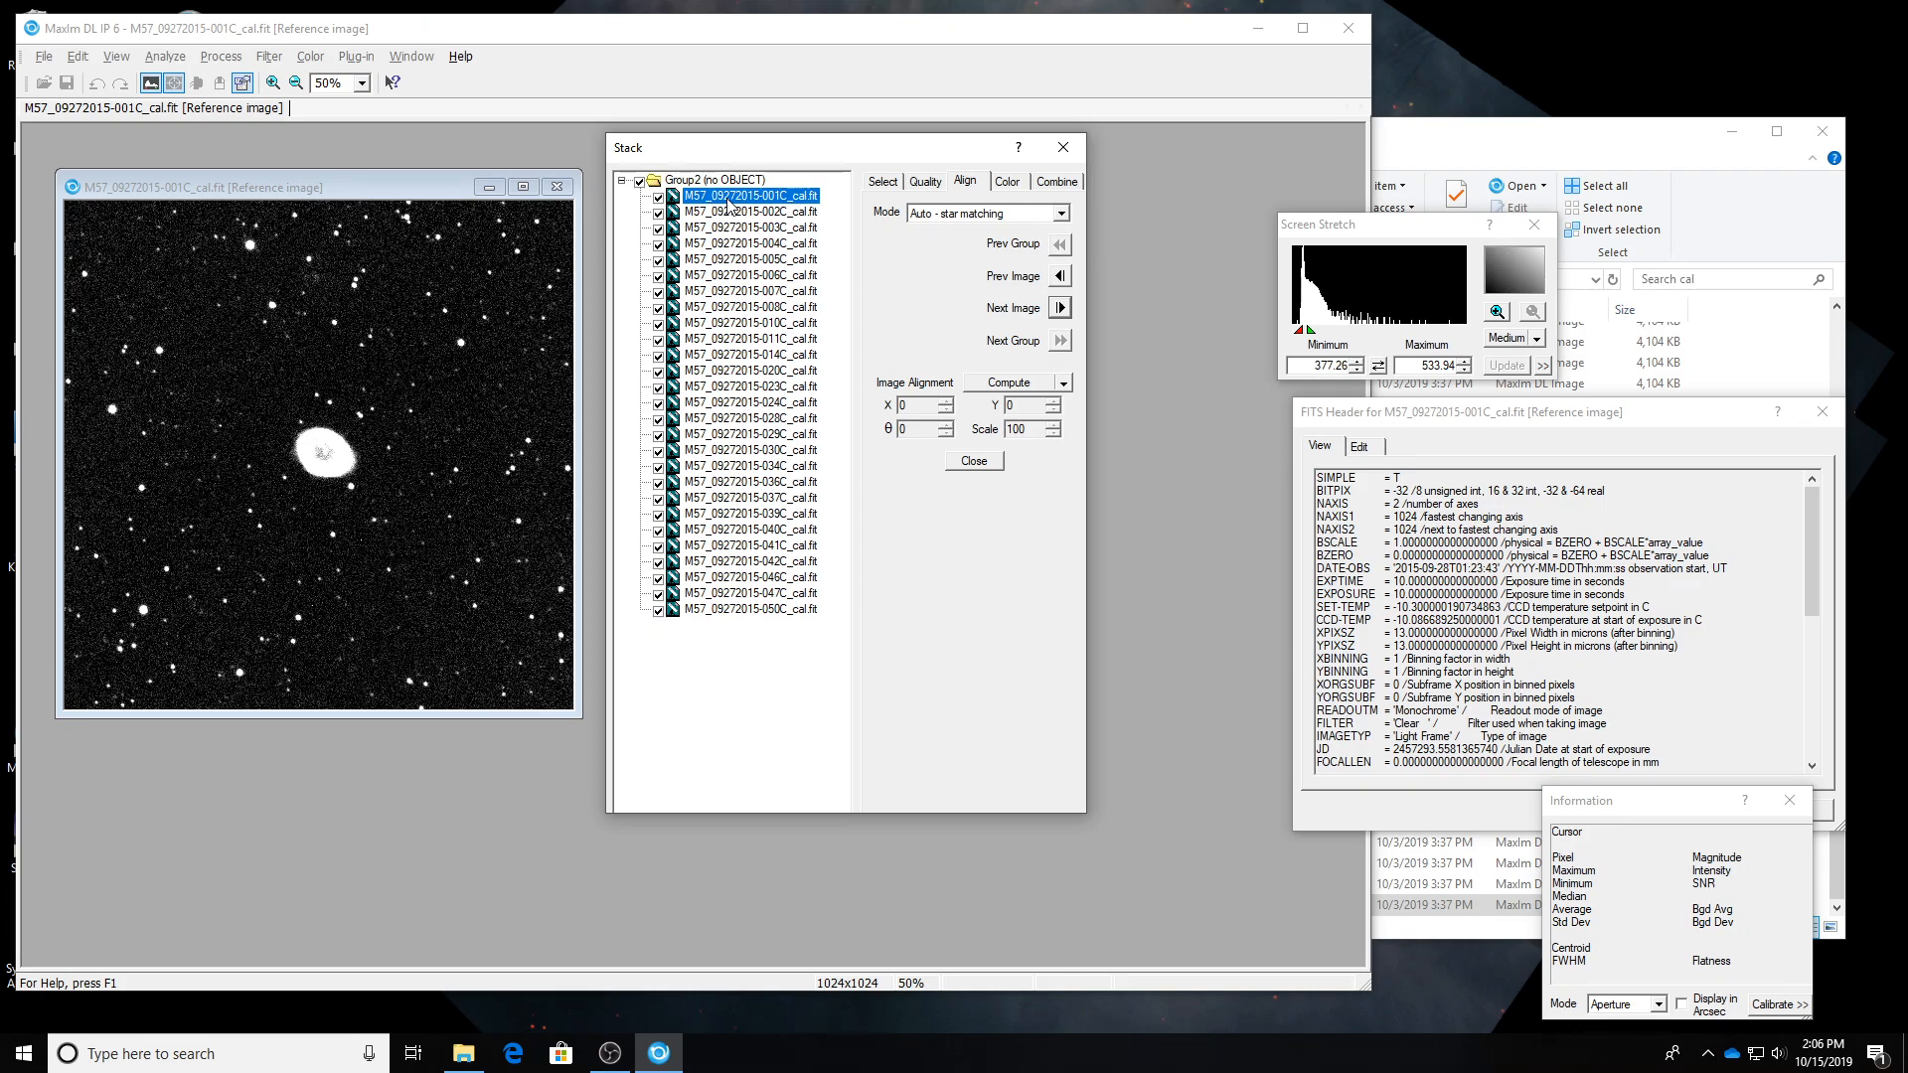
Examine the remaining frames 002C through 014C for image shift and star shape, ending on frame 010C.
{"action": "left_click", "coordinate": [733, 214]}
{"action": "key", "text": "Down"}
{"action": "key", "text": "Down"}
{"action": "key", "text": "Down"}
{"action": "key", "text": "Down"}
{"action": "key", "text": "Down"}
{"action": "key", "text": "Down"}
{"action": "key", "text": "Down"}
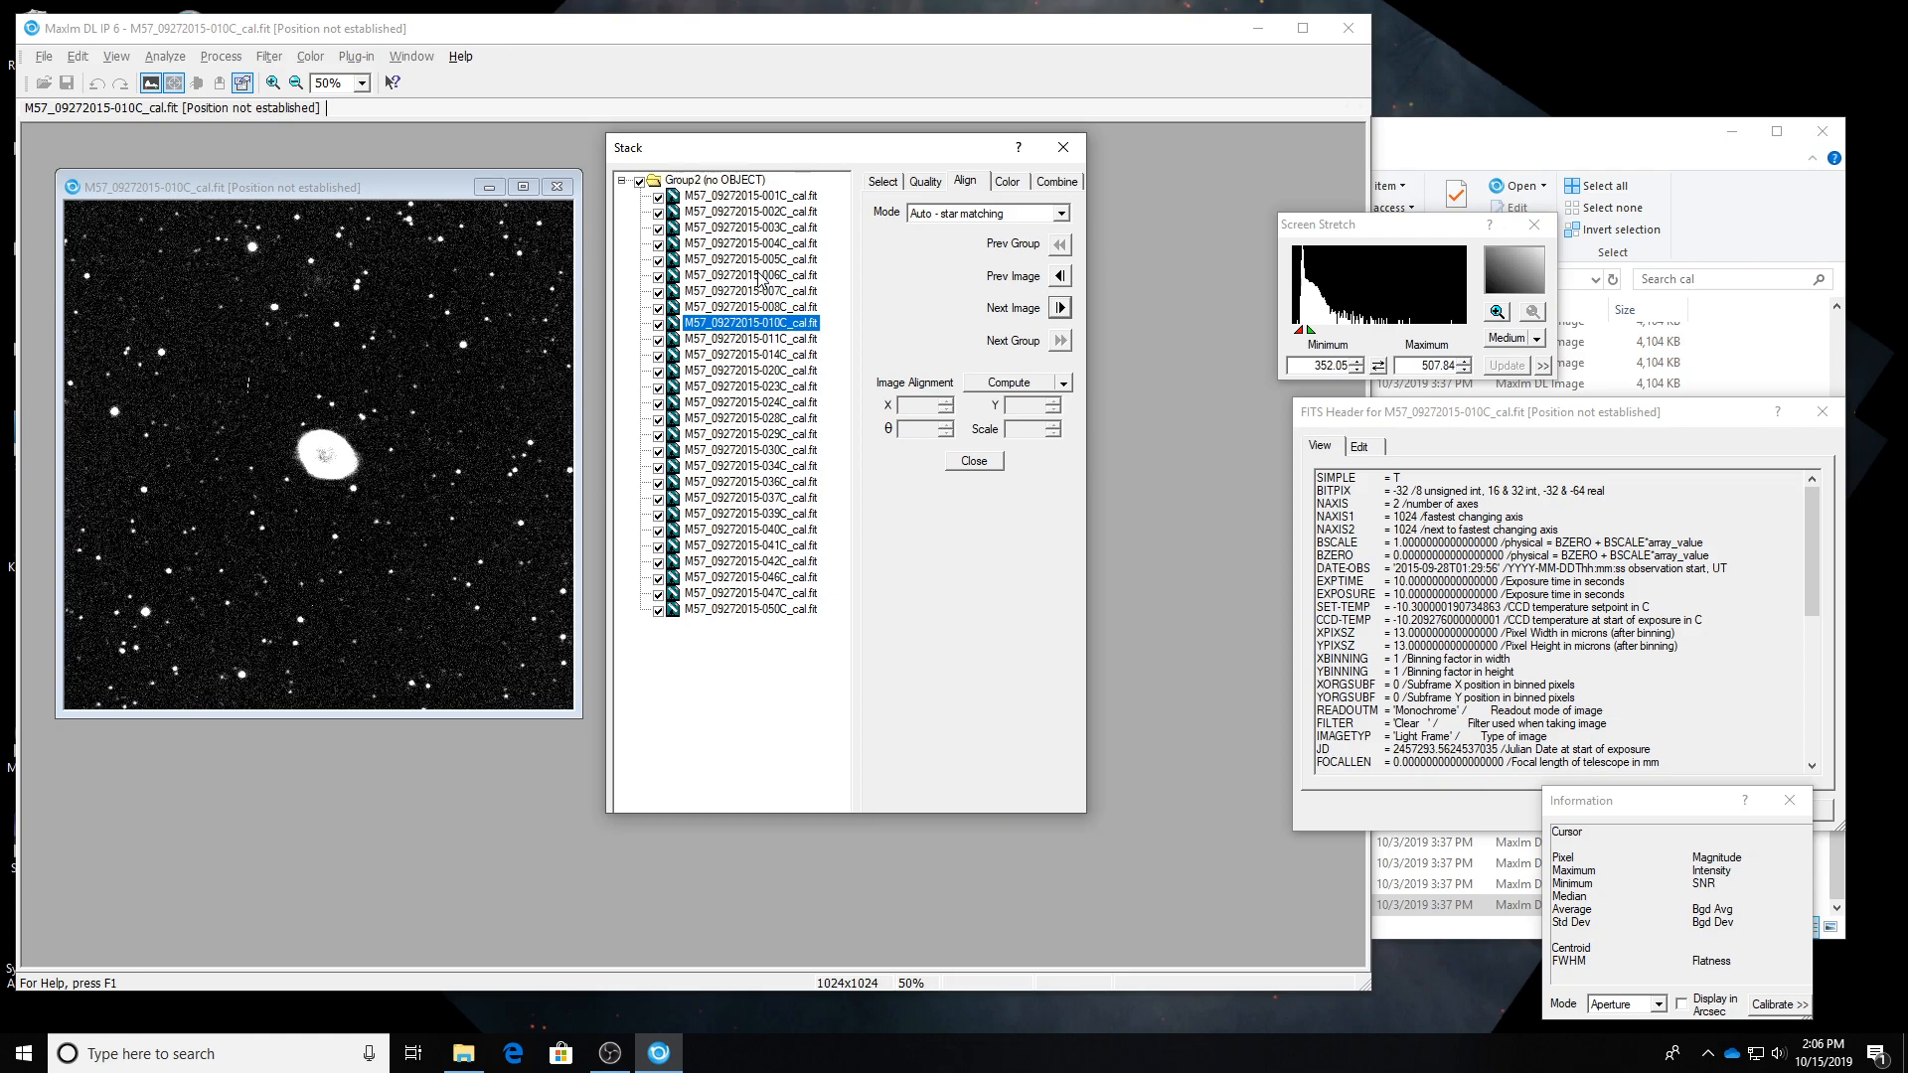
{"action": "key", "text": "Down"}
{"action": "key", "text": "Down"}
{"action": "key", "text": "Up"}
{"action": "key", "text": "Up"}
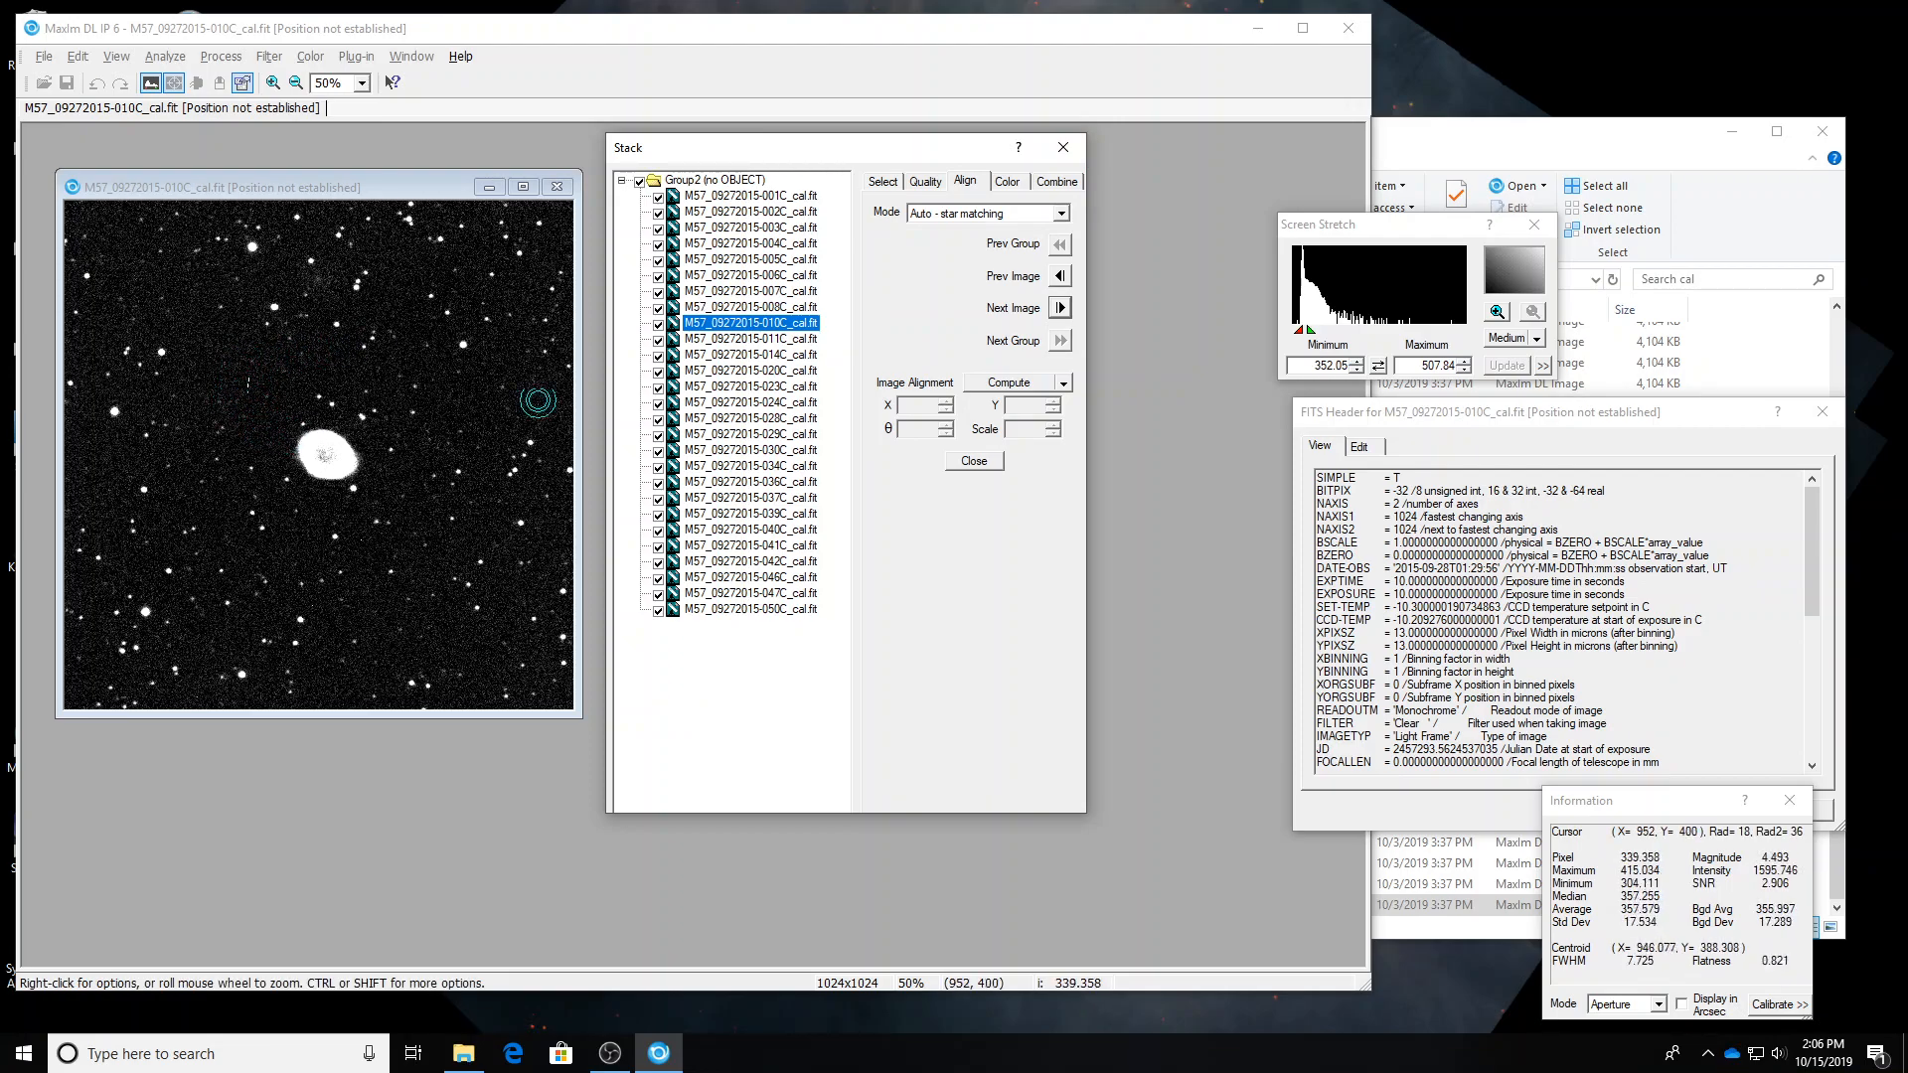
Check frames 011C through 024C, comparing 023C with 024C, and exclude frame 024C from the stack.
{"action": "left_click", "coordinate": [731, 342]}
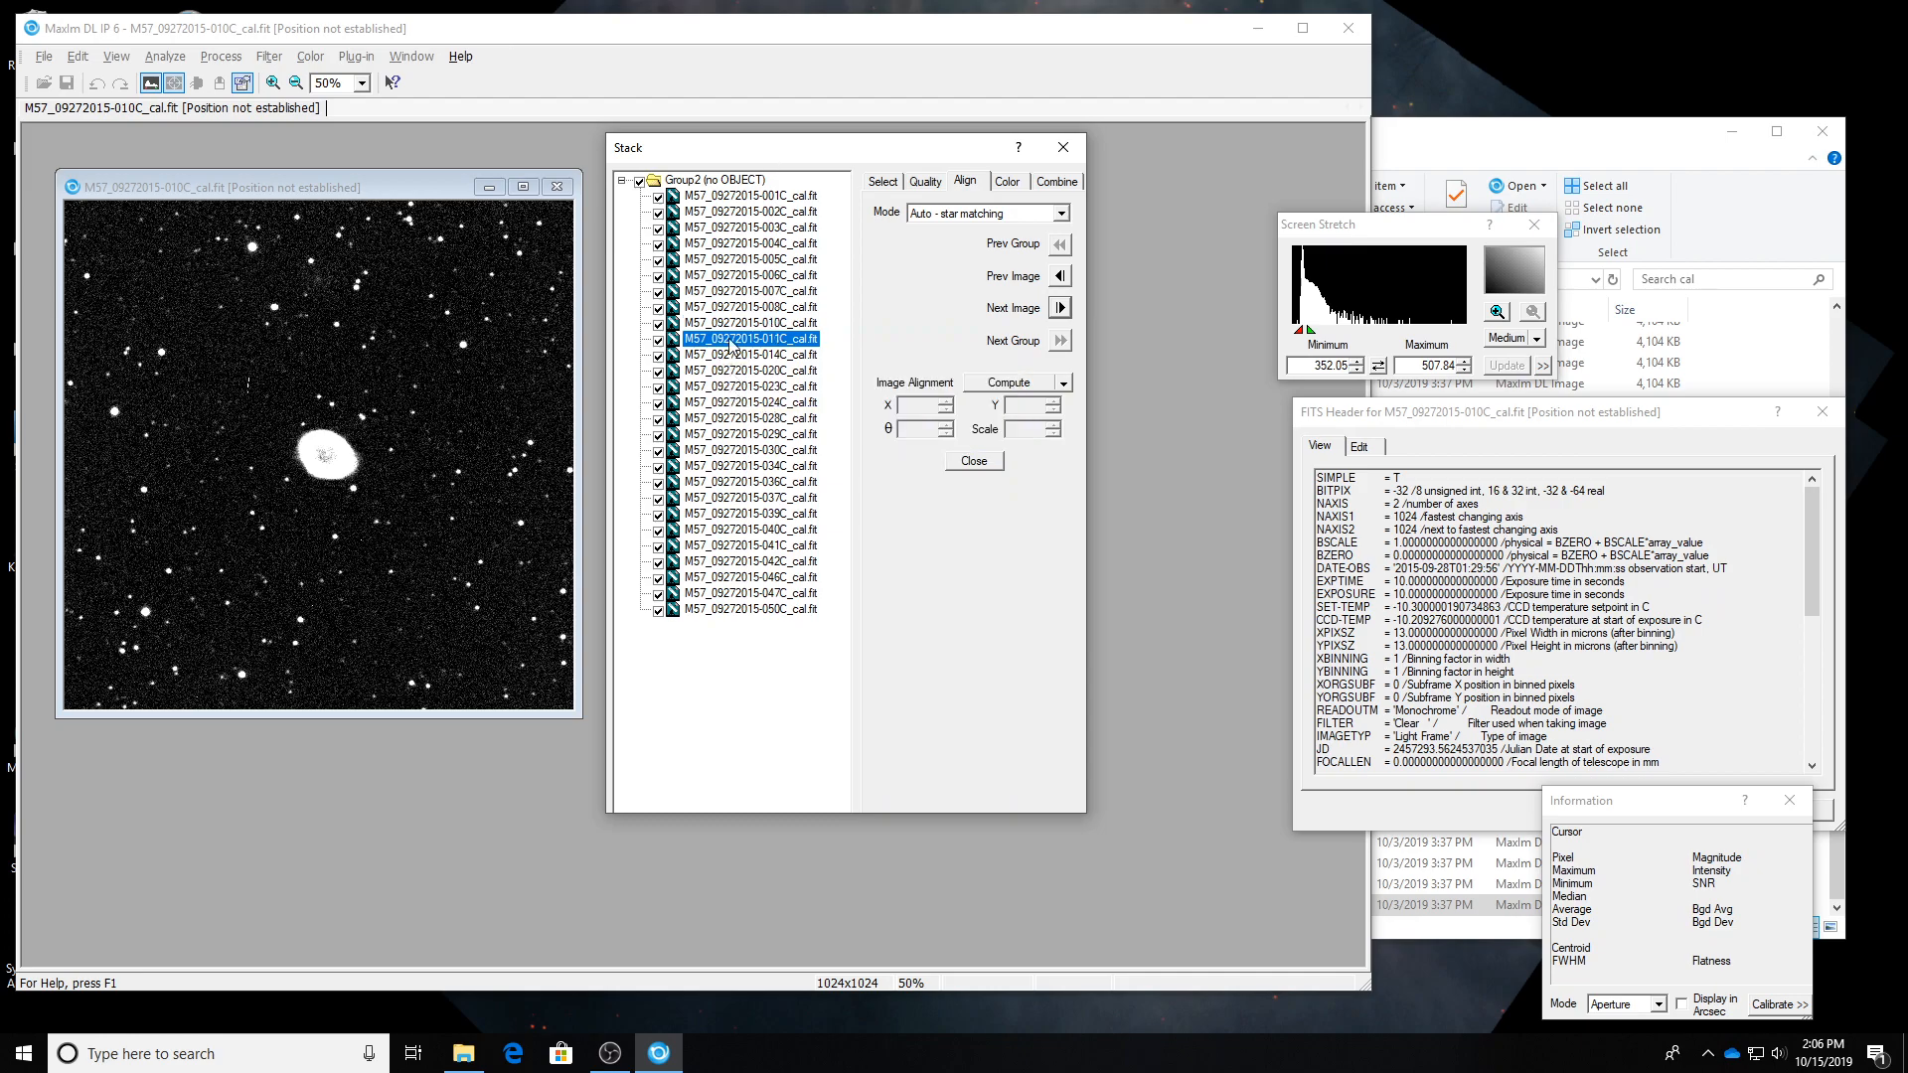
{"action": "key", "text": "Down"}
{"action": "key", "text": "Down"}
{"action": "key", "text": "Down"}
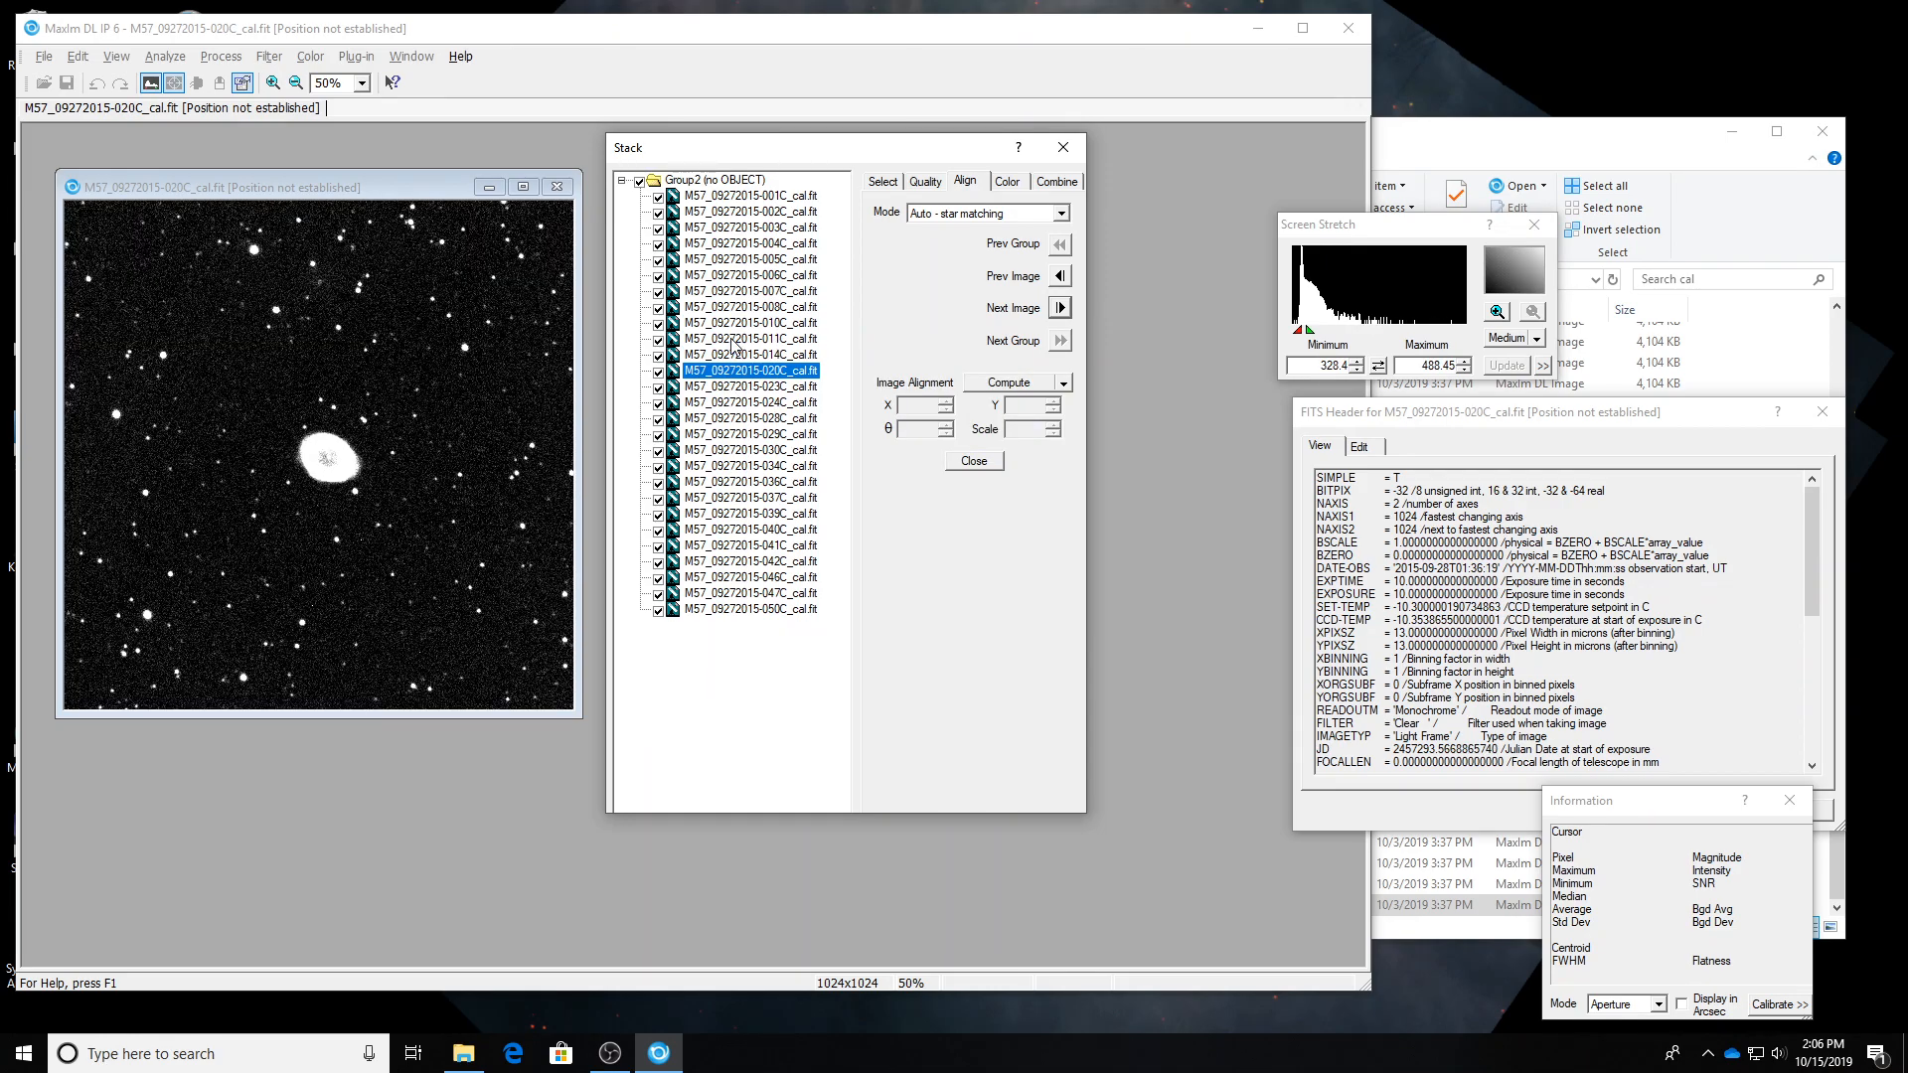
{"action": "key", "text": "Down"}
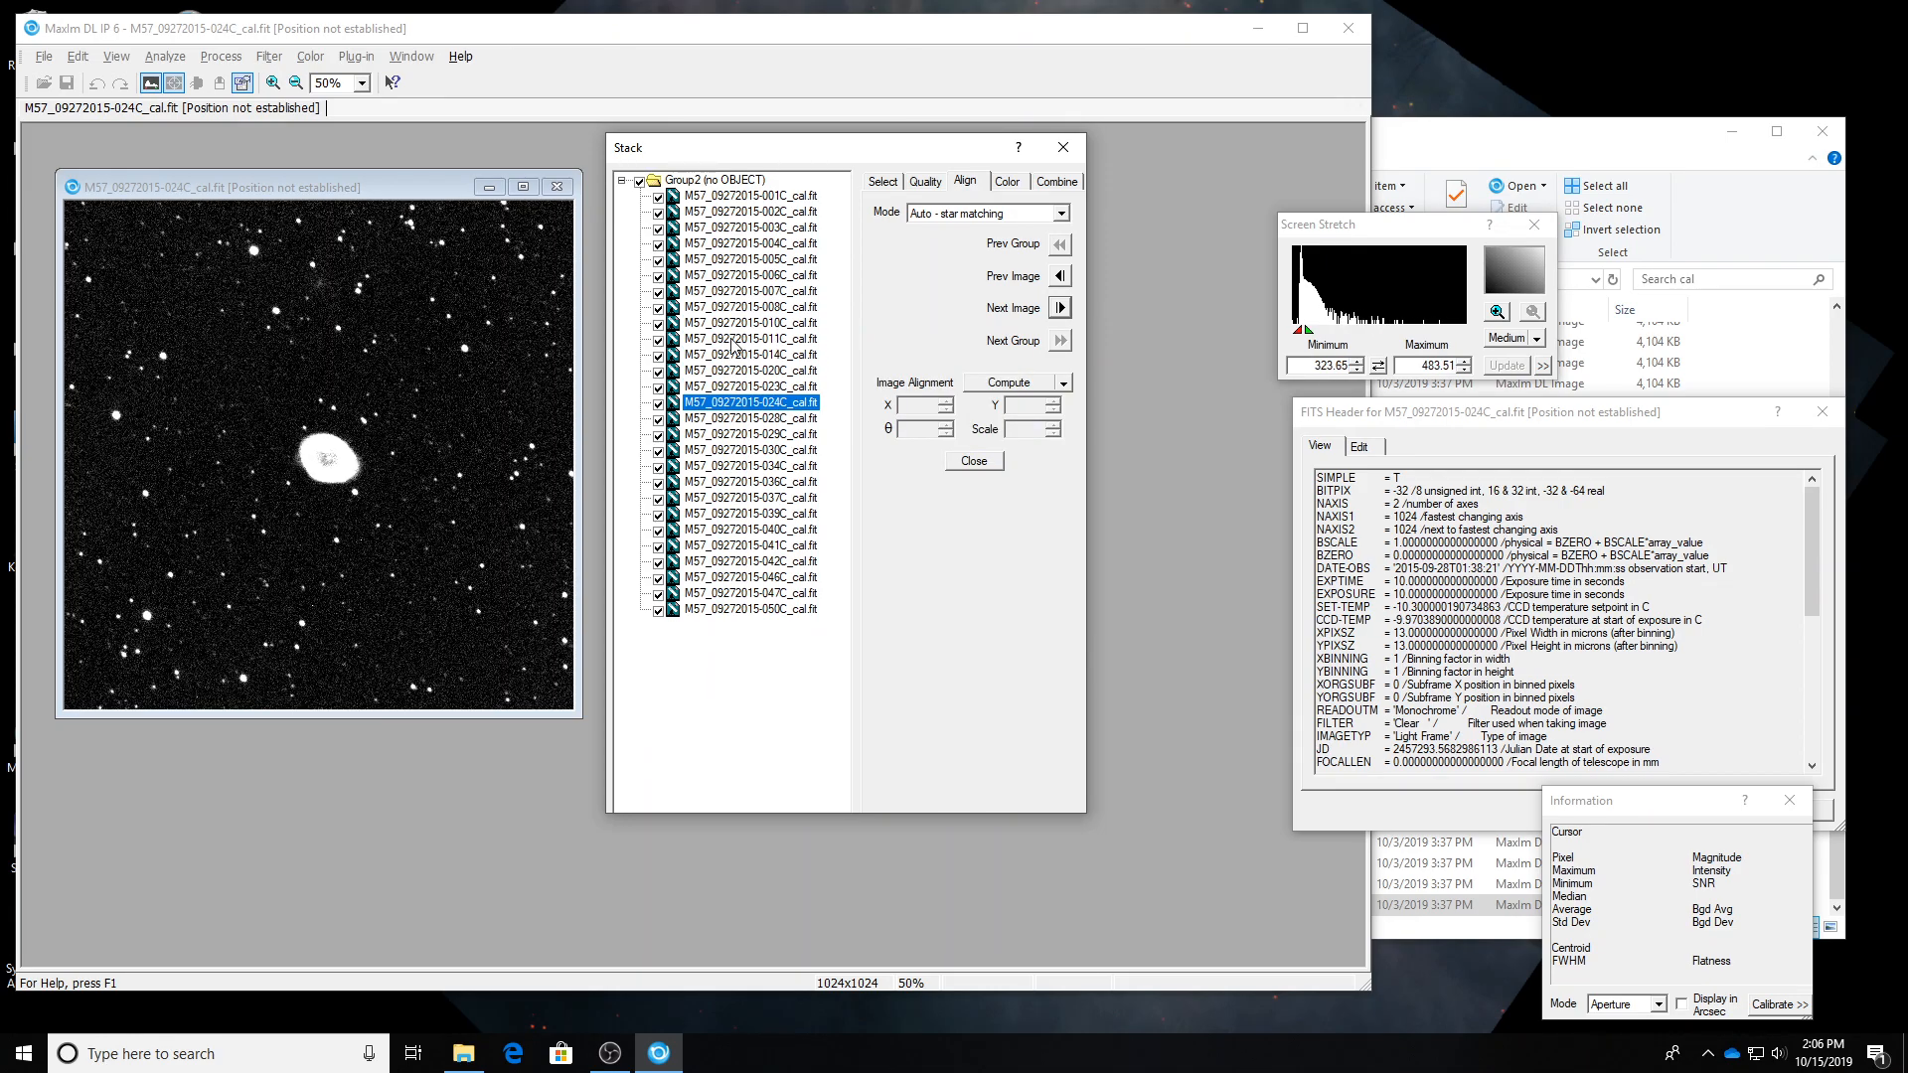
{"action": "key", "text": "Up"}
{"action": "key", "text": "Down"}
{"action": "key", "text": "Up"}
{"action": "key", "text": "Down"}
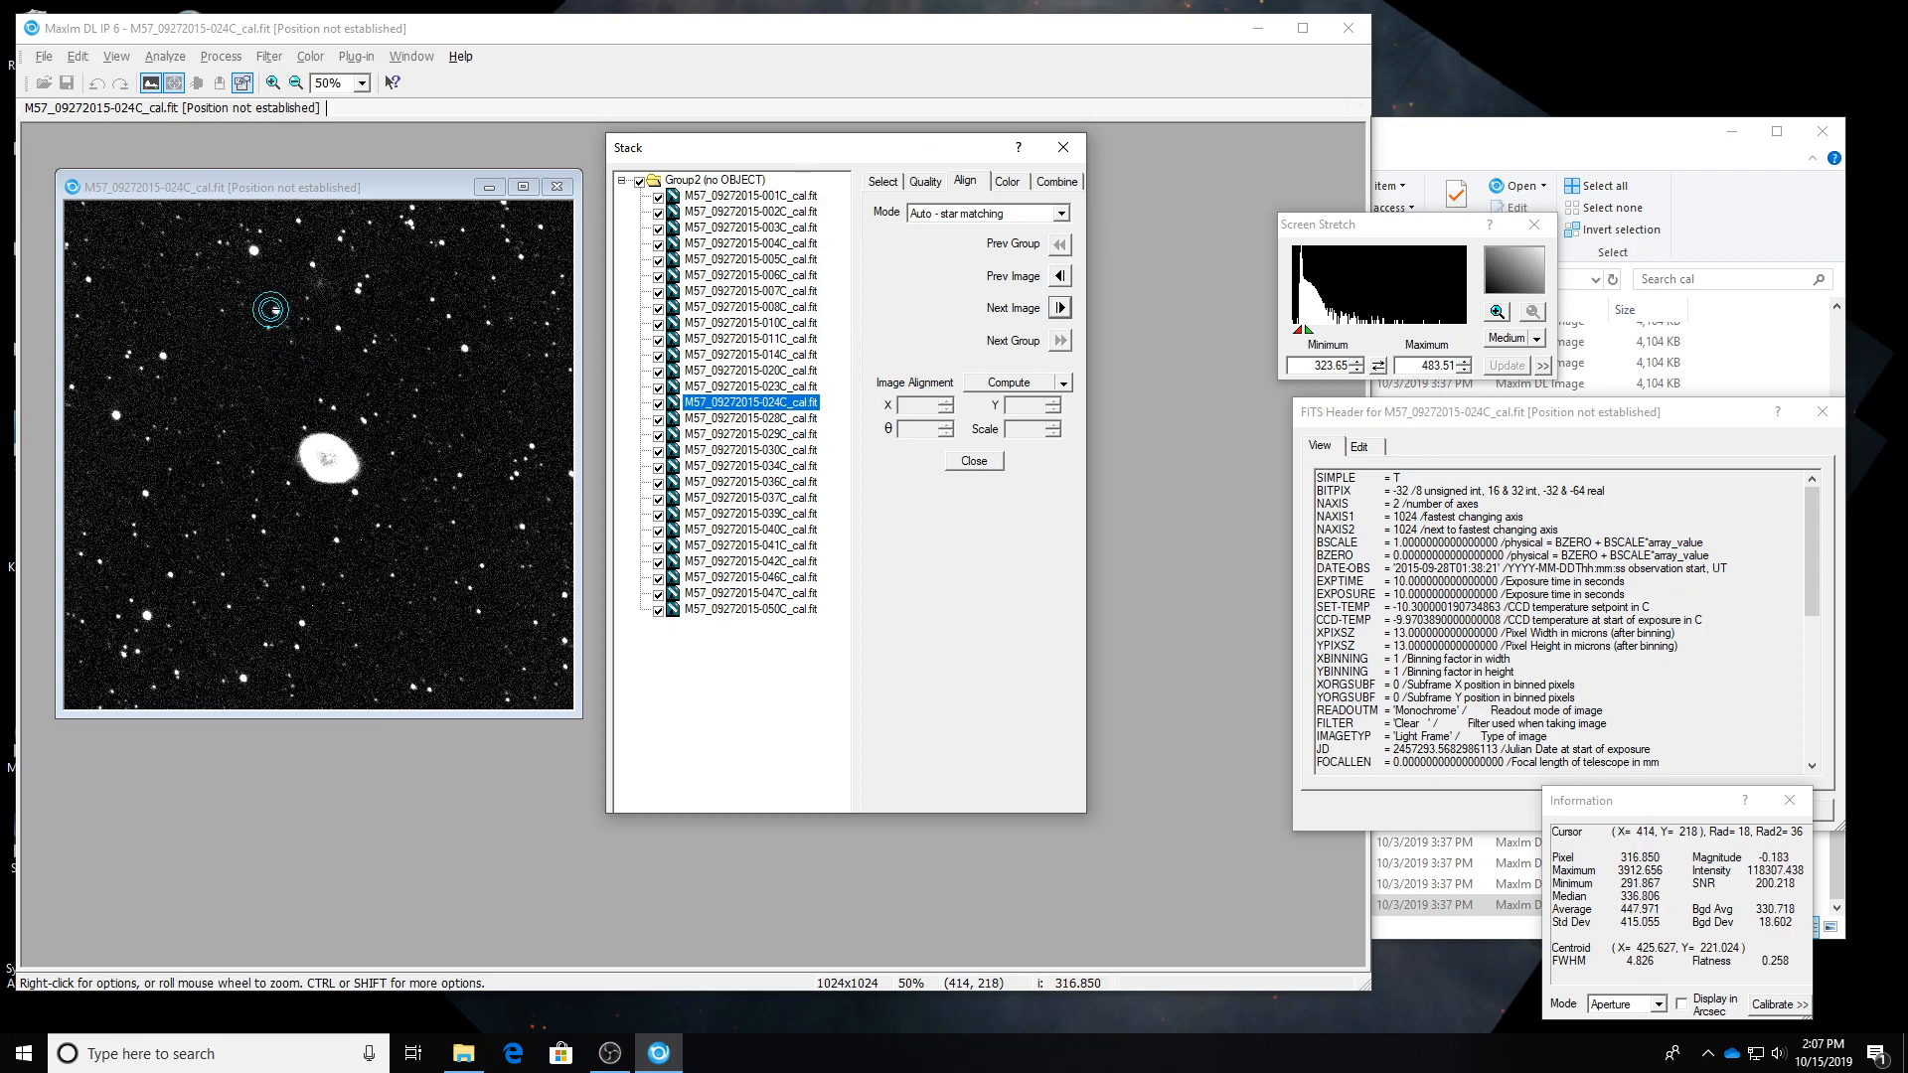
{"action": "key", "text": "Up"}
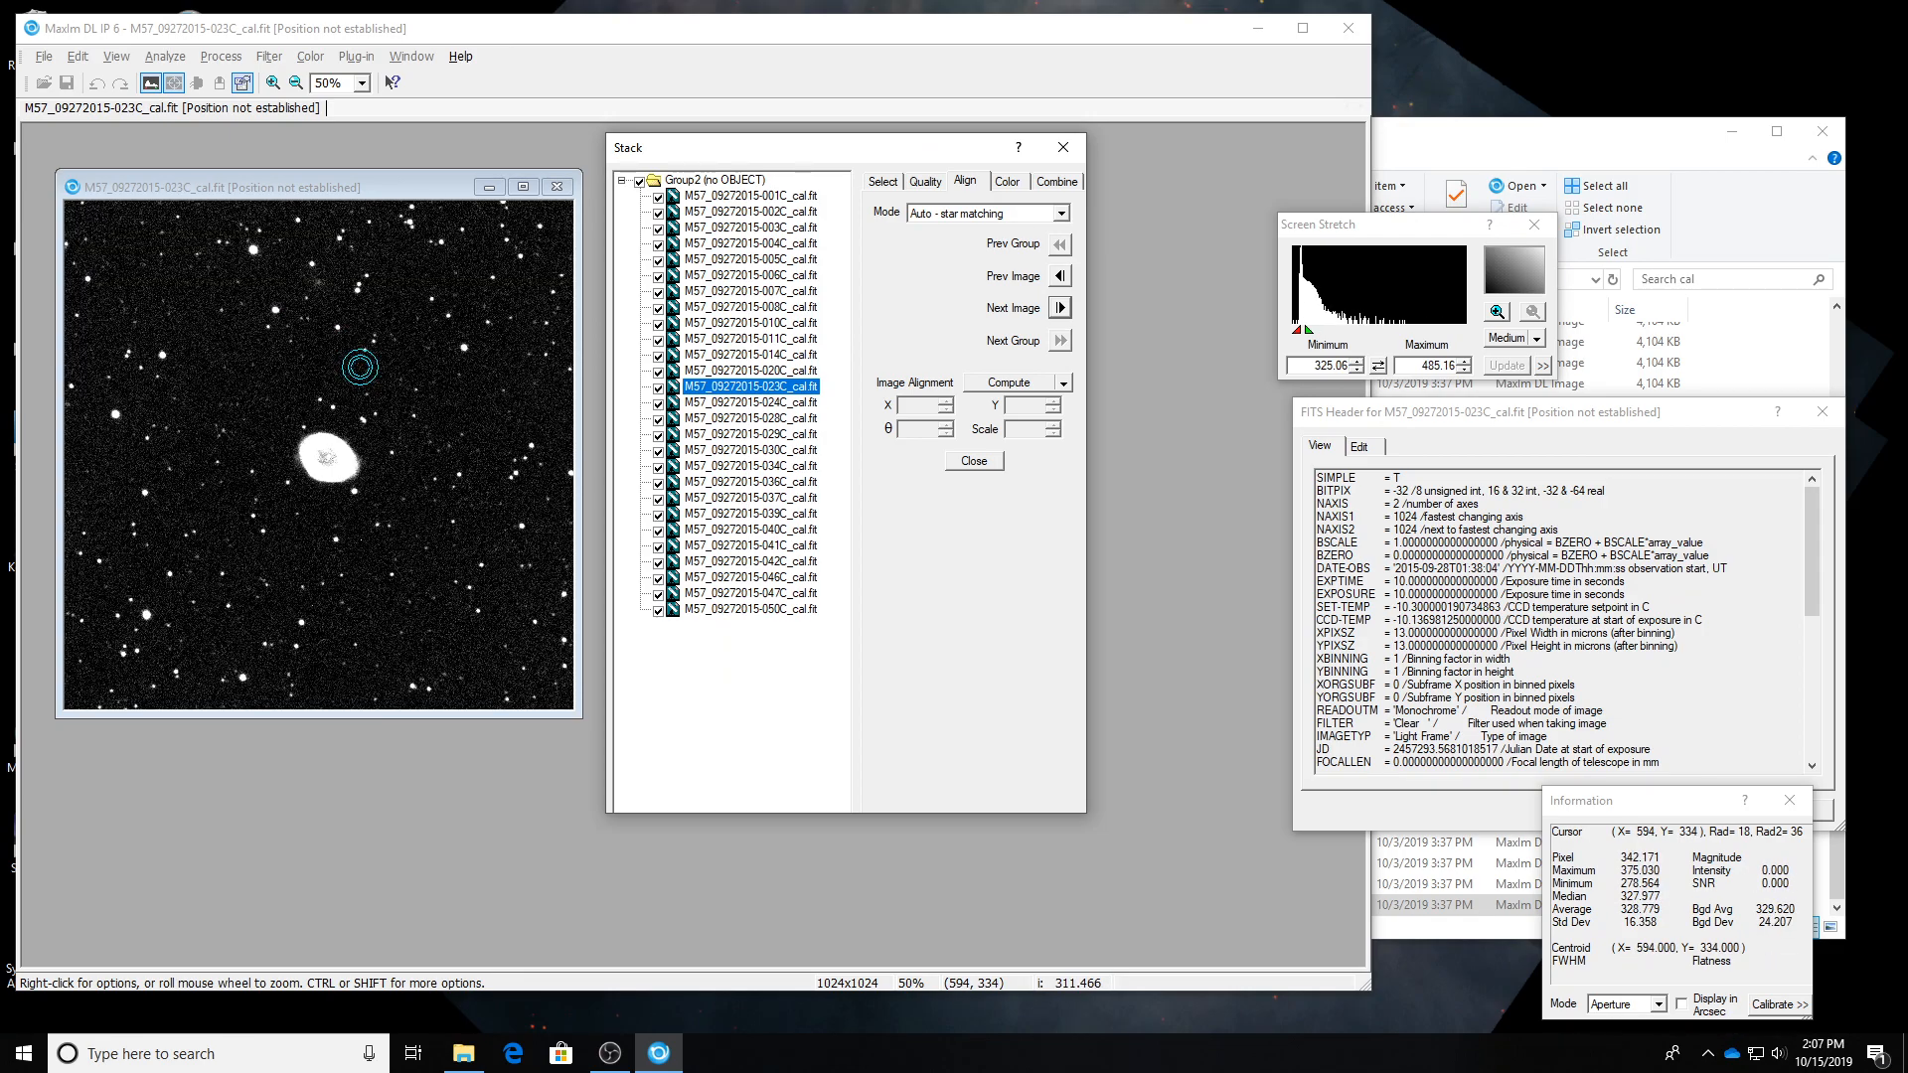
{"action": "key", "text": "Down"}
{"action": "key", "text": "Up"}
{"action": "key", "text": "Down"}
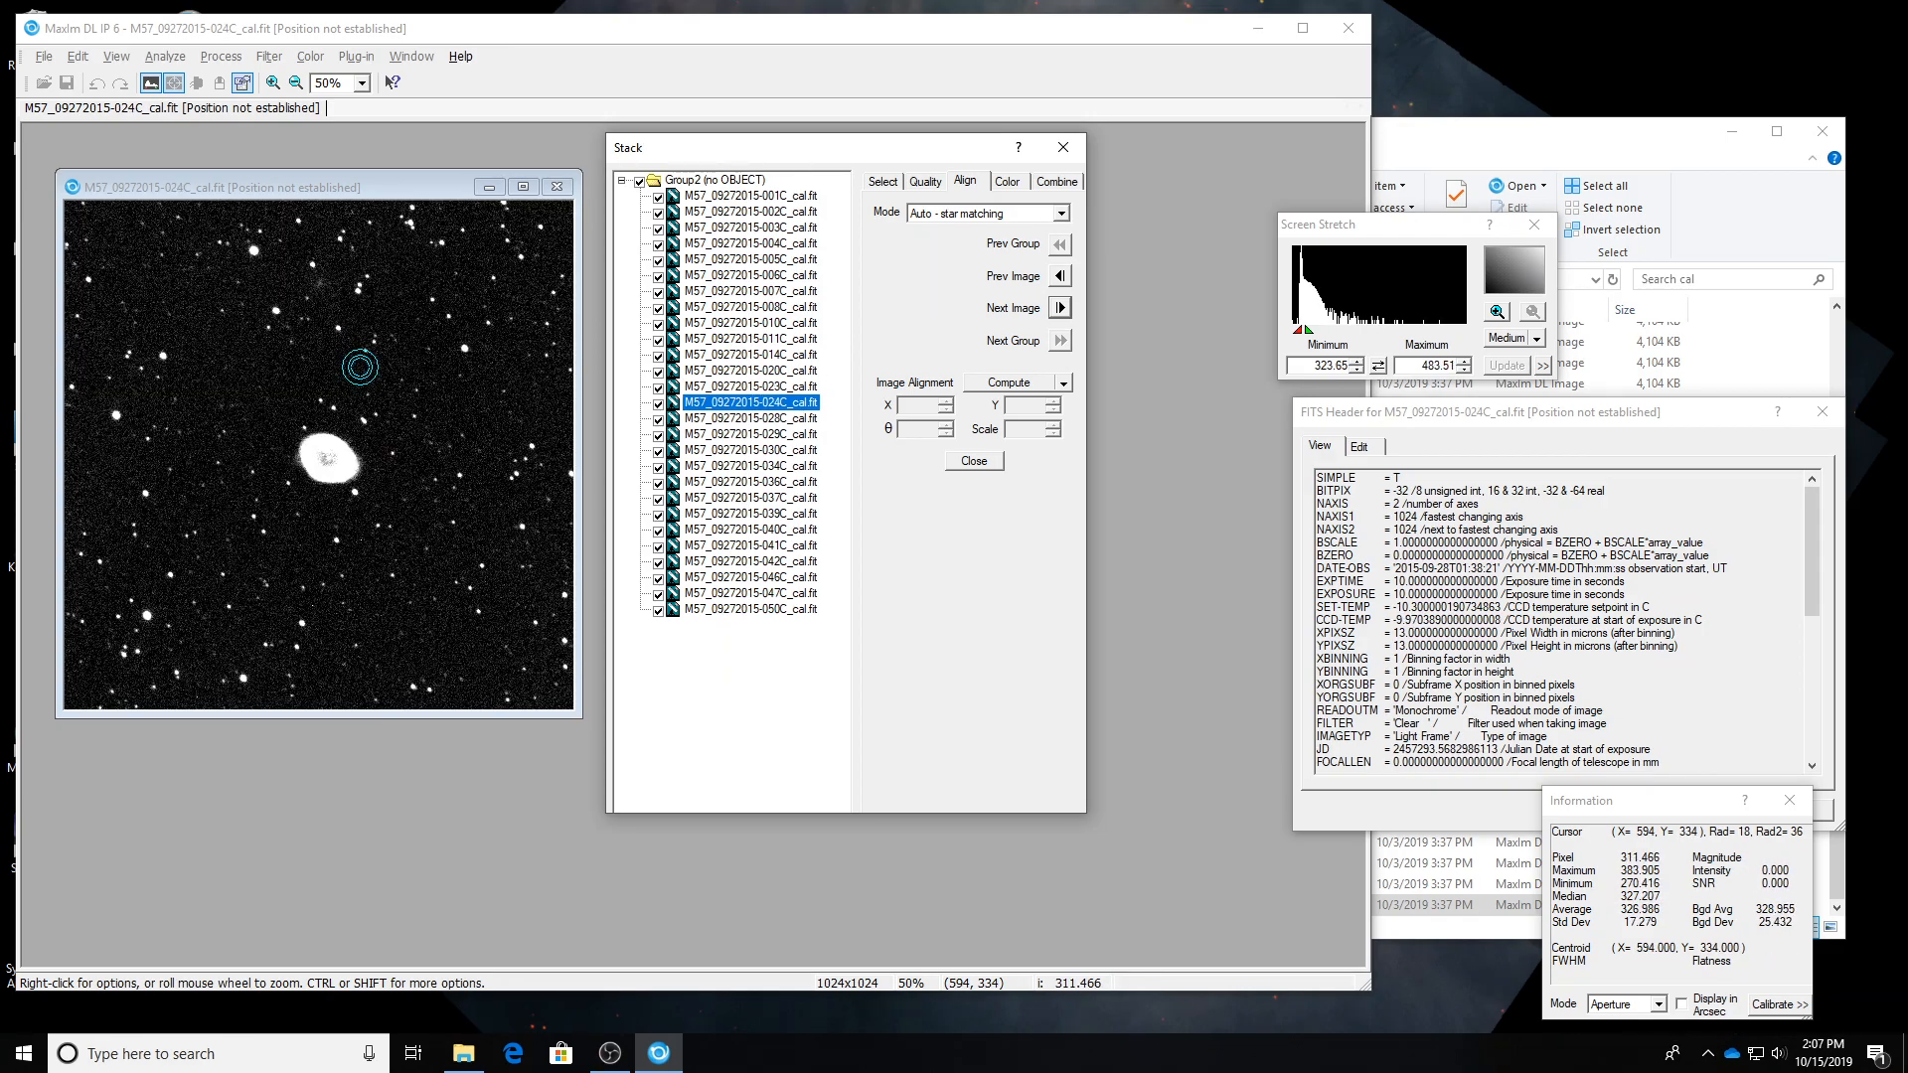
{"action": "left_click", "coordinate": [658, 403]}
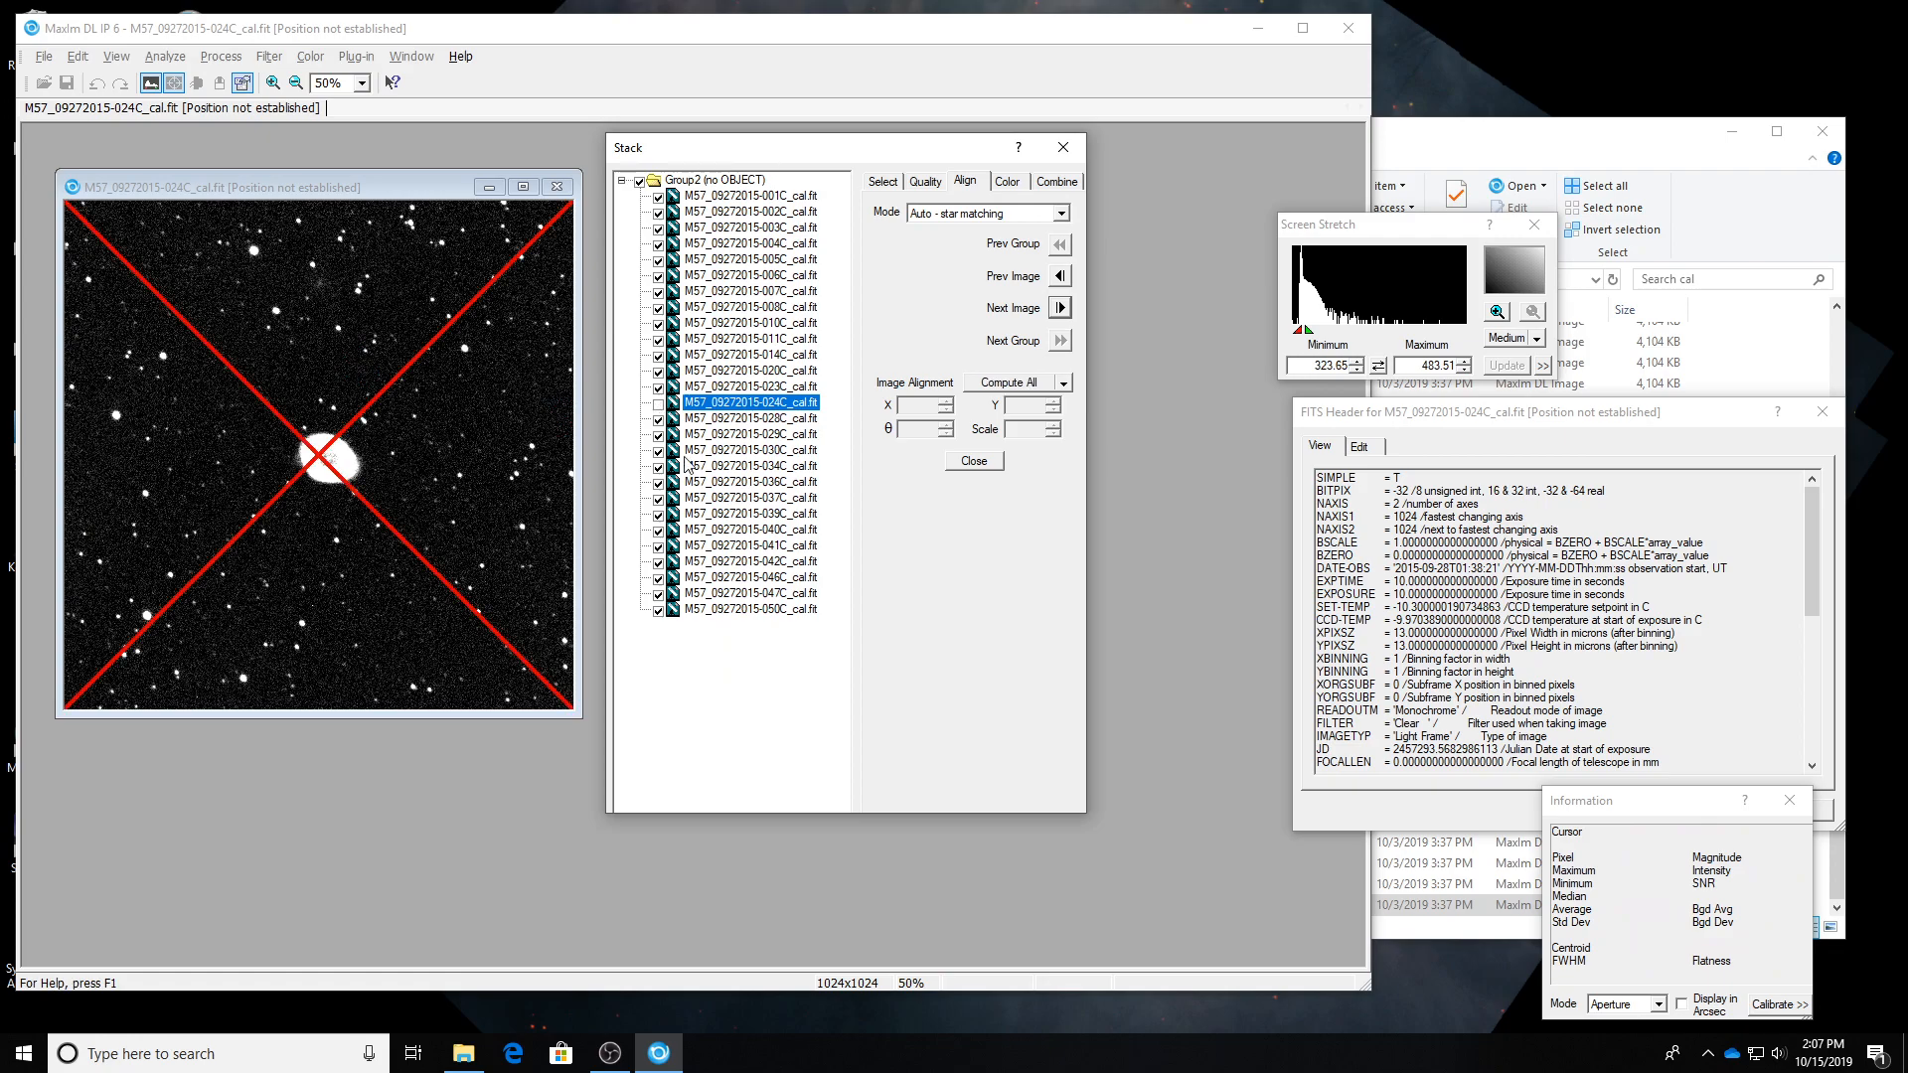
Check frames 028C through 042C and exclude frame 041C from the stack.
{"action": "key", "text": "Down"}
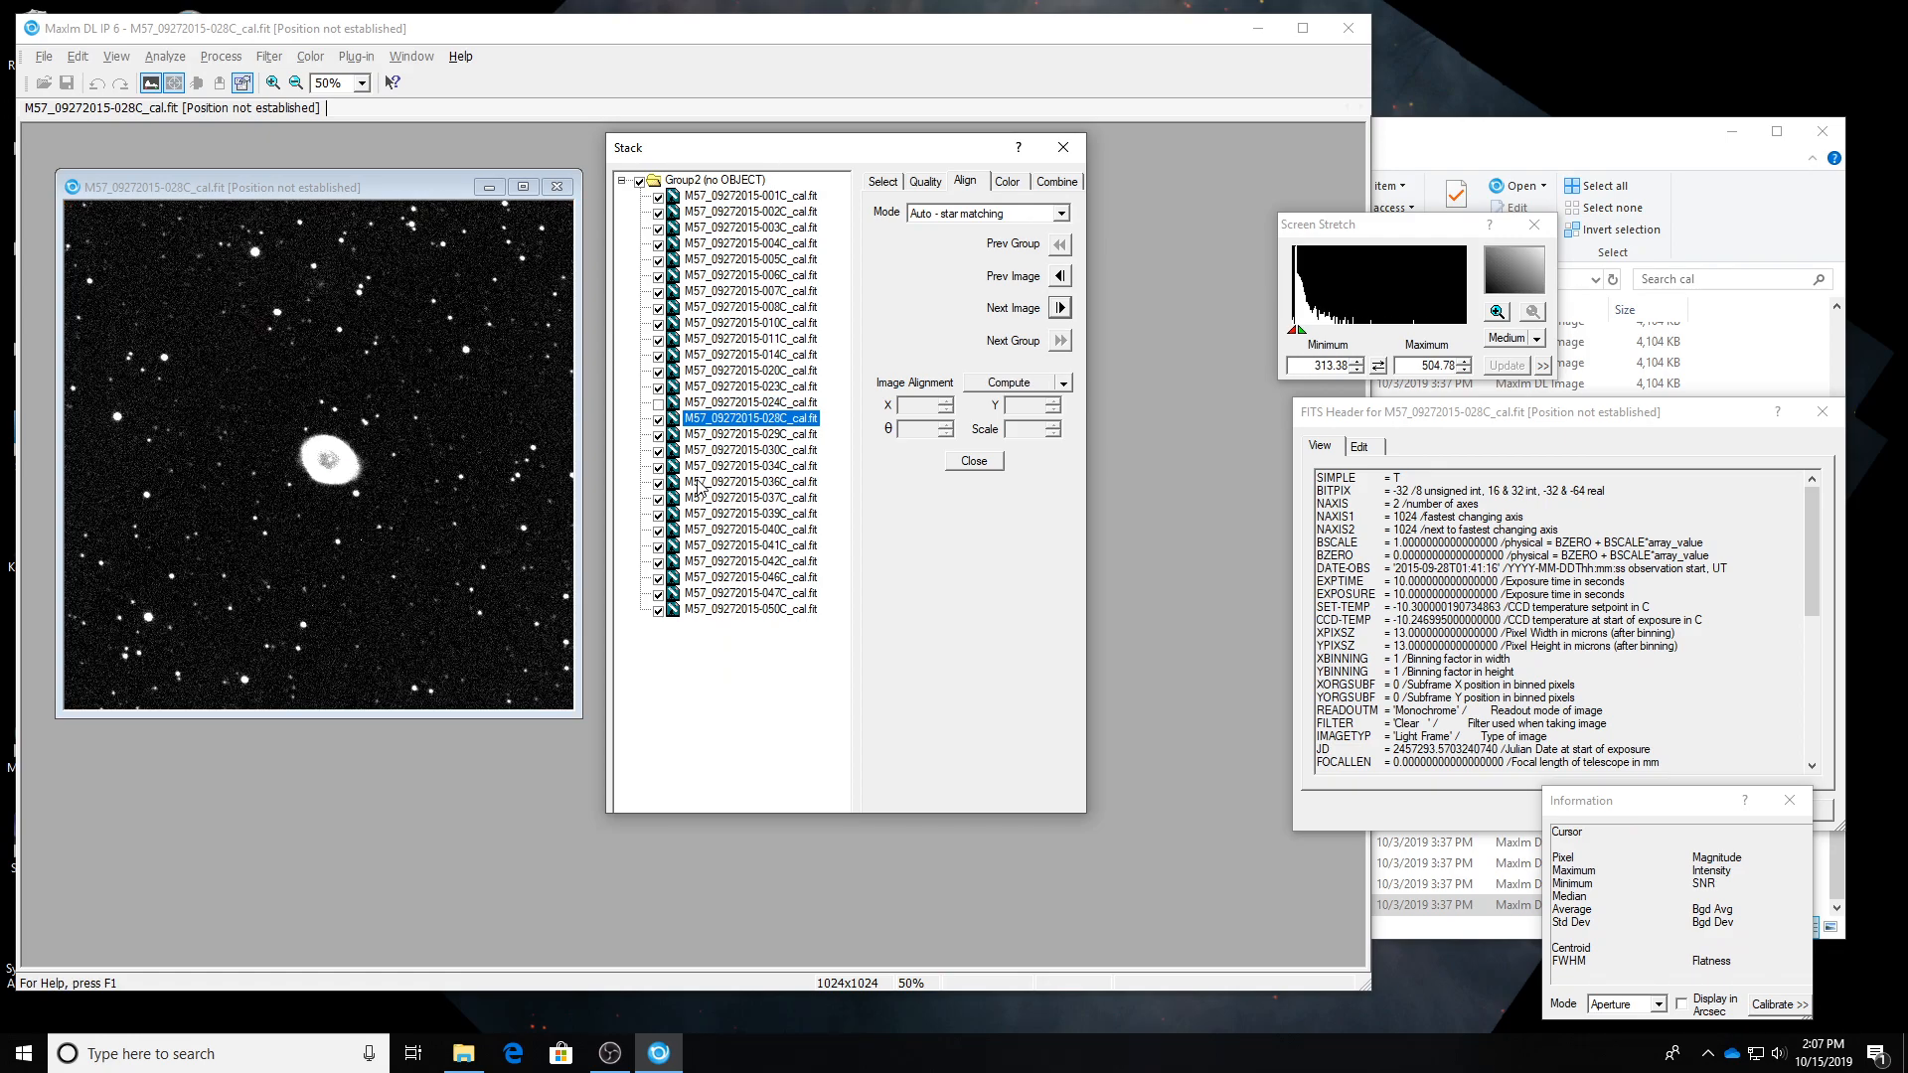
{"action": "key", "text": "Down"}
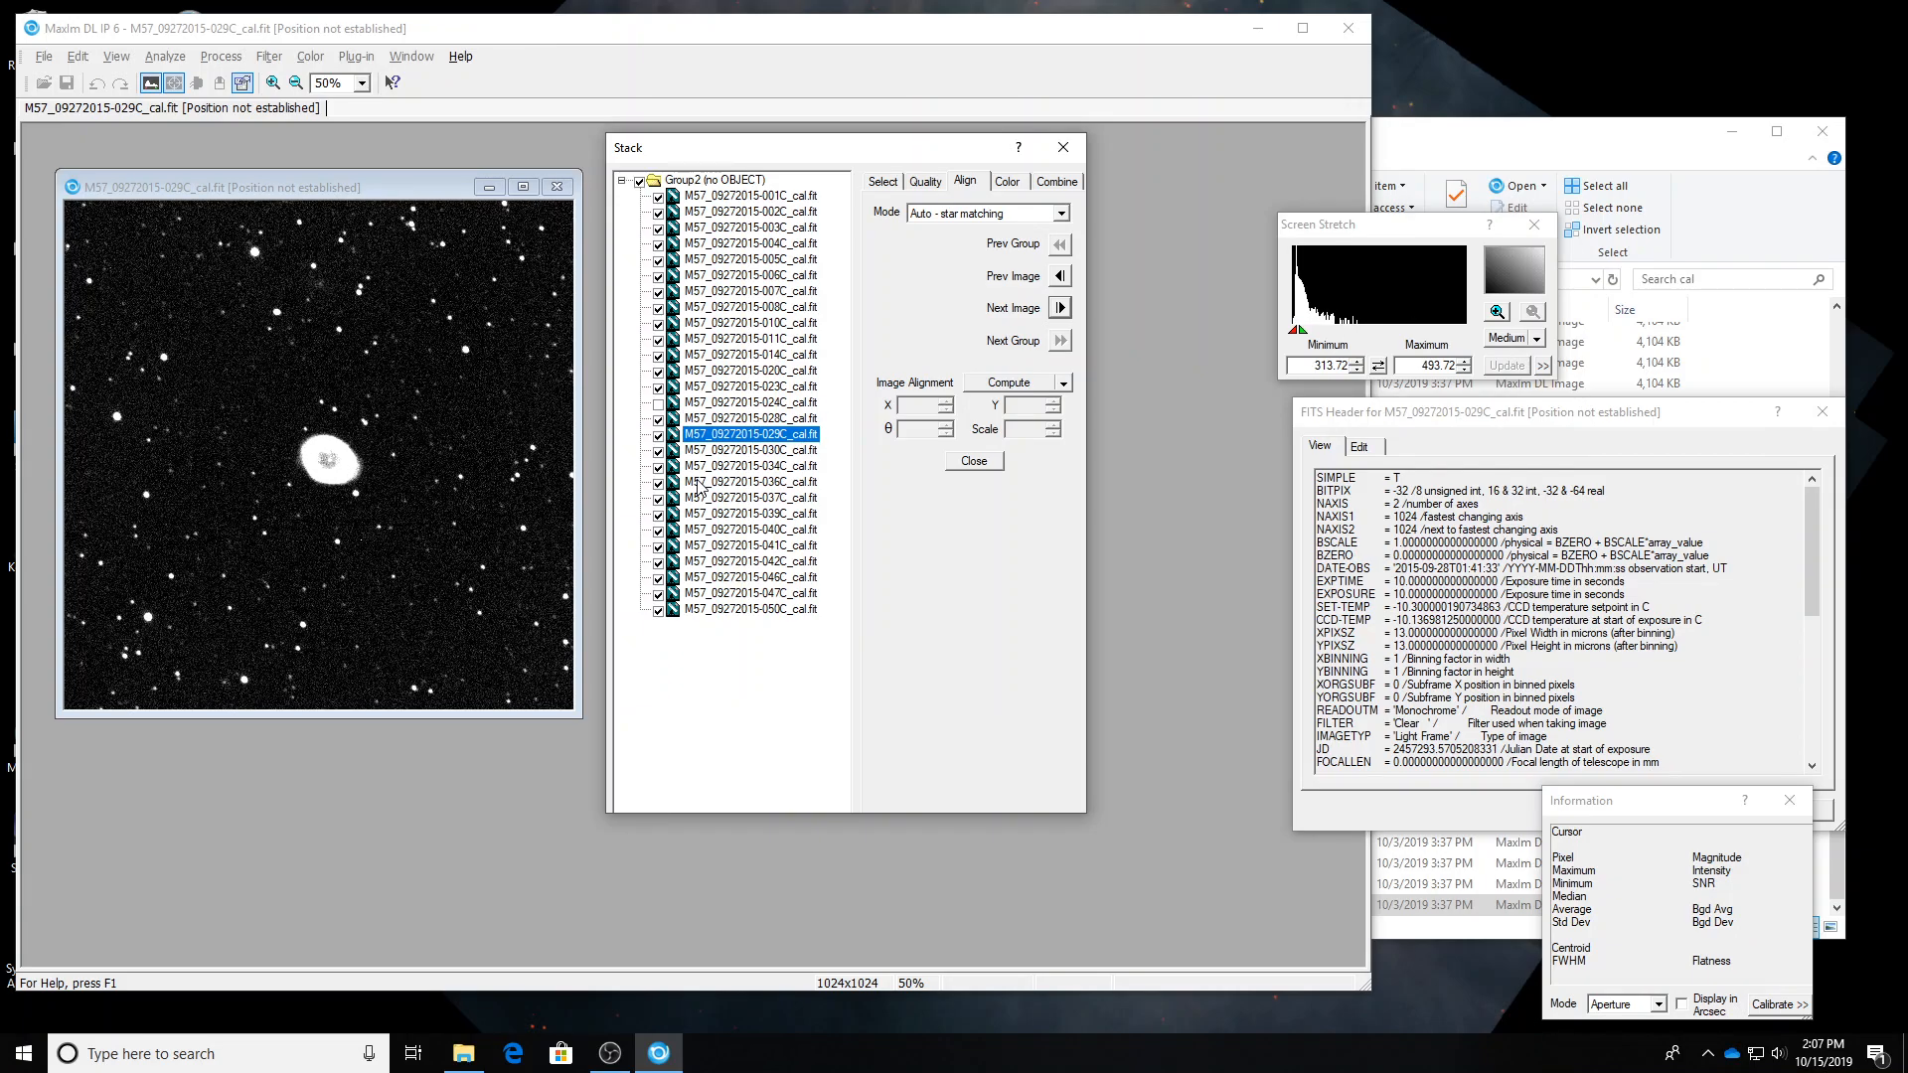
{"action": "key", "text": "Up"}
{"action": "key", "text": "Down"}
{"action": "key", "text": "Down"}
{"action": "key", "text": "Down"}
{"action": "key", "text": "Down"}
{"action": "key", "text": "Down"}
{"action": "key", "text": "Down"}
{"action": "key", "text": "Down"}
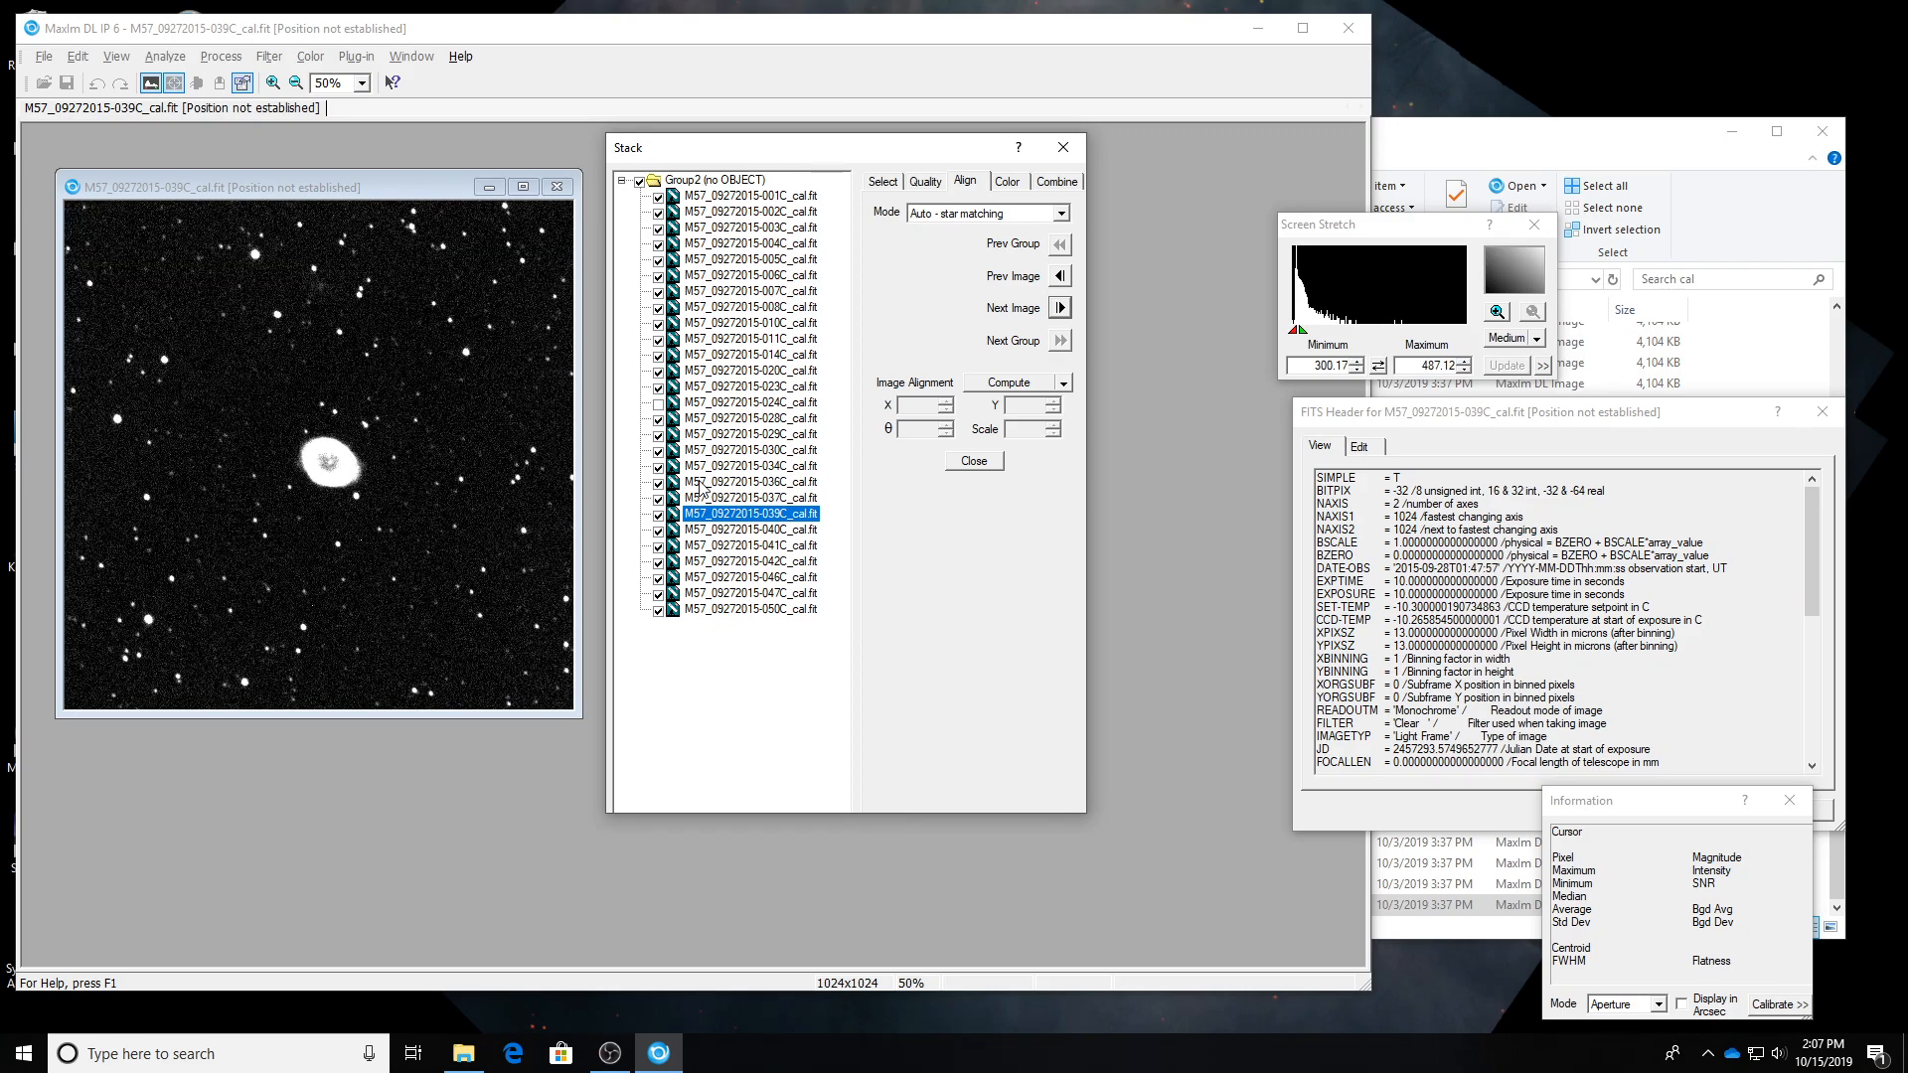
{"action": "key", "text": "Down"}
{"action": "key", "text": "Down"}
{"action": "key", "text": "Up"}
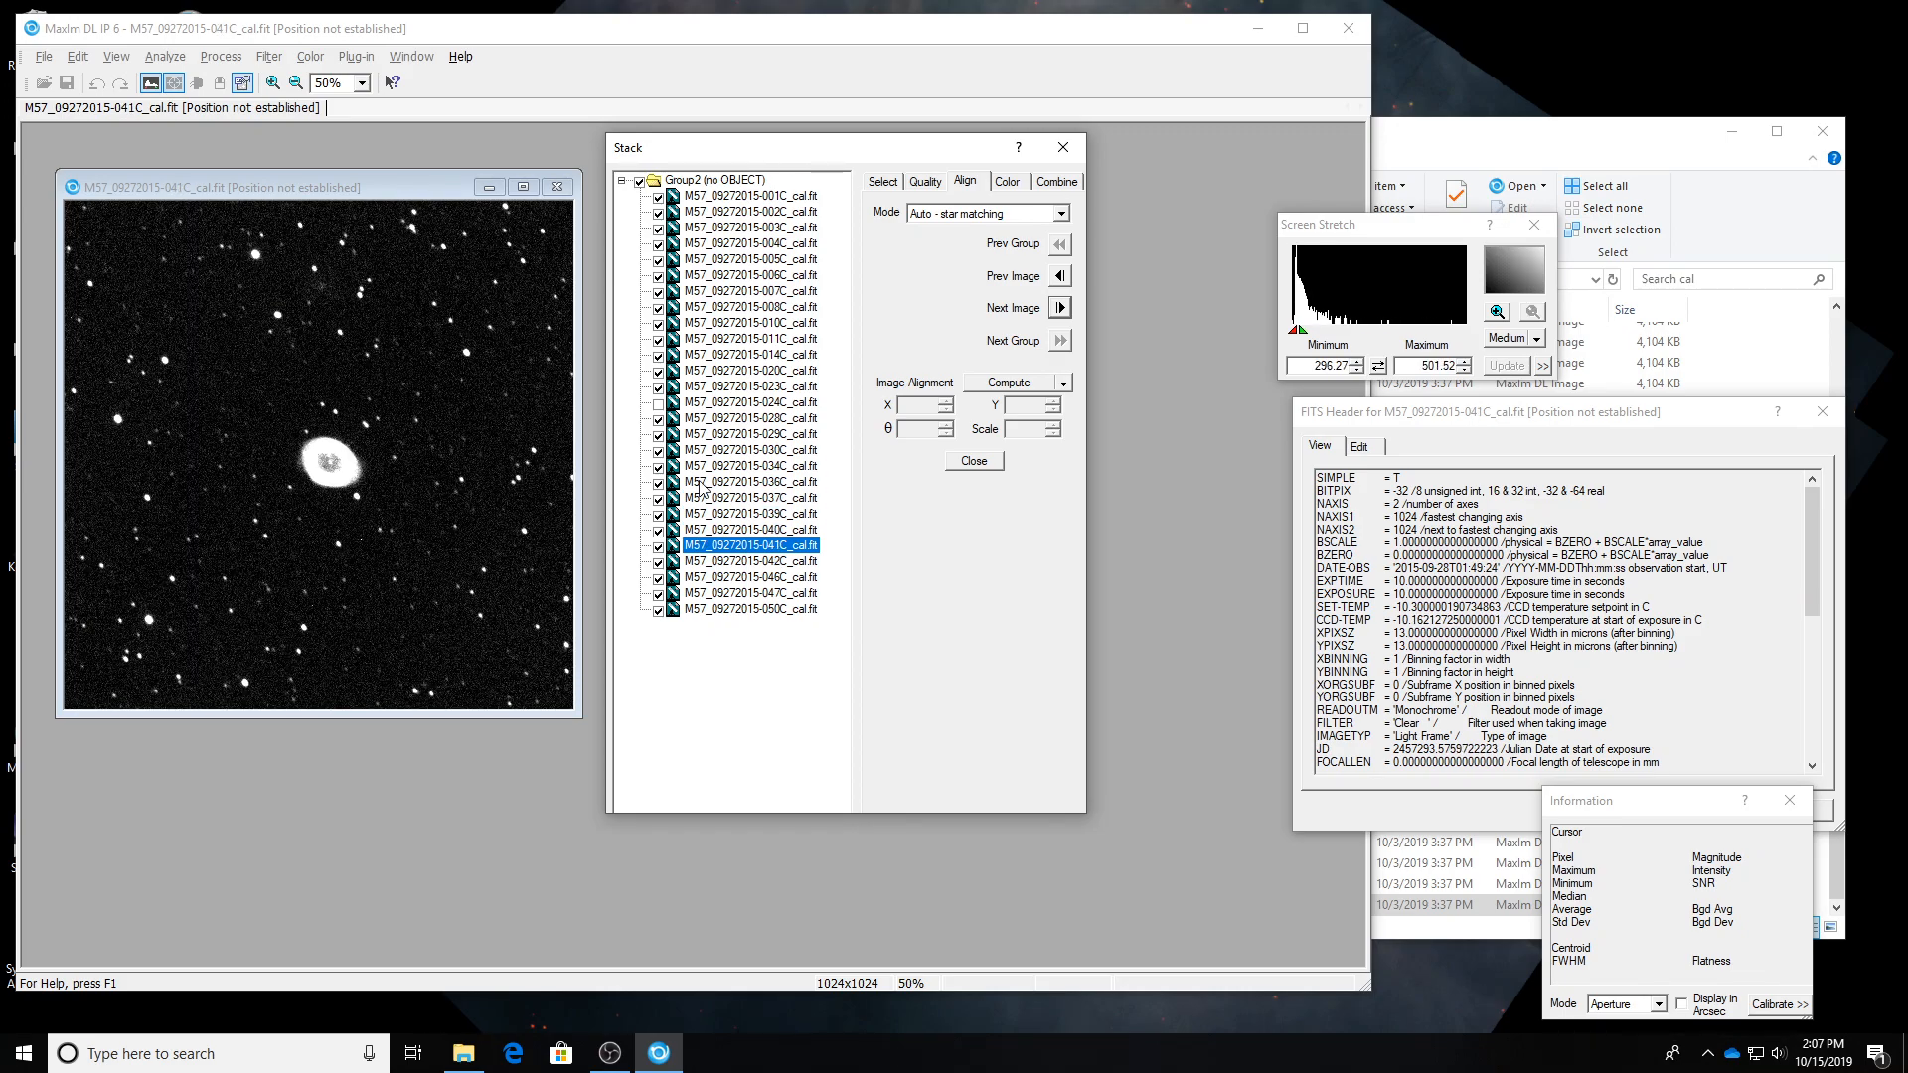
{"action": "left_click", "coordinate": [658, 546]}
Check the remaining frames through 050C, remove all disabled frames from the stack, and keep the image window beside the Stack dialog.
{"action": "key", "text": "Down"}
{"action": "key", "text": "Down"}
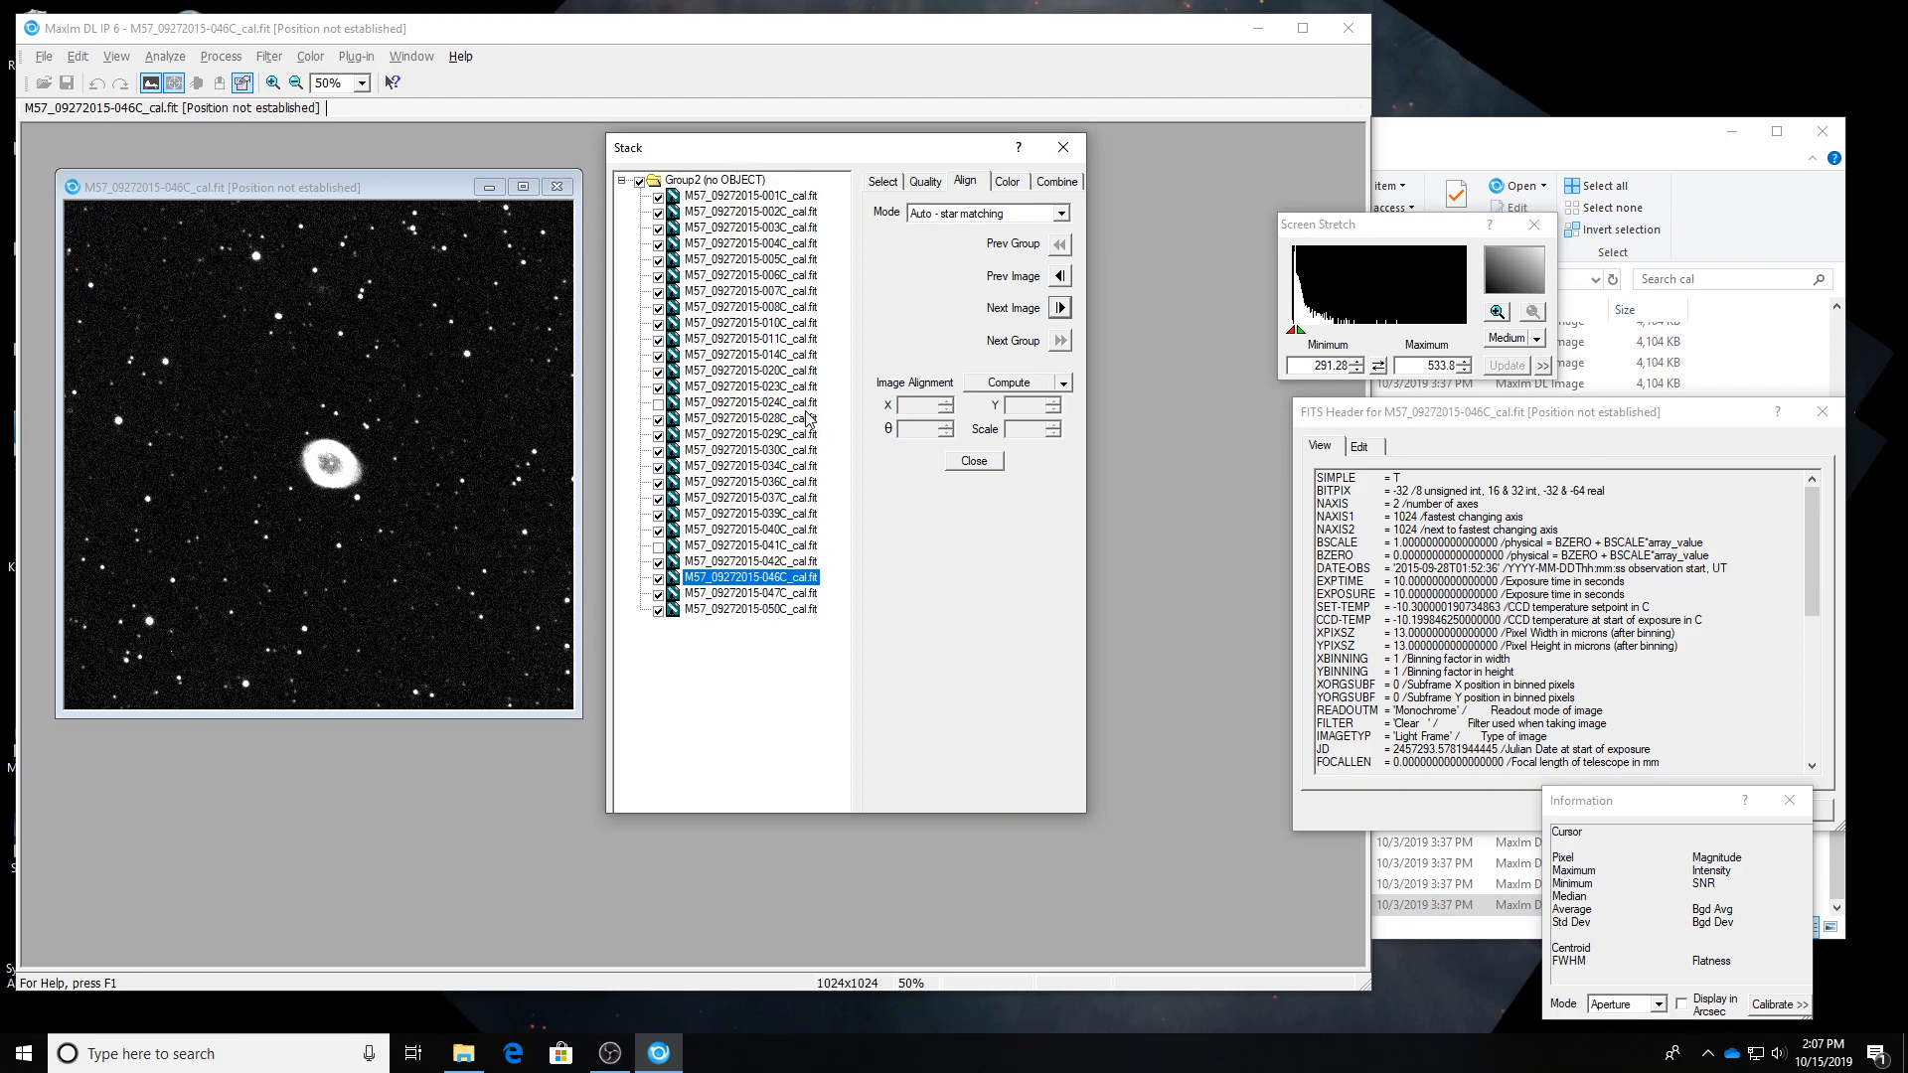
{"action": "key", "text": "Down"}
{"action": "key", "text": "Down"}
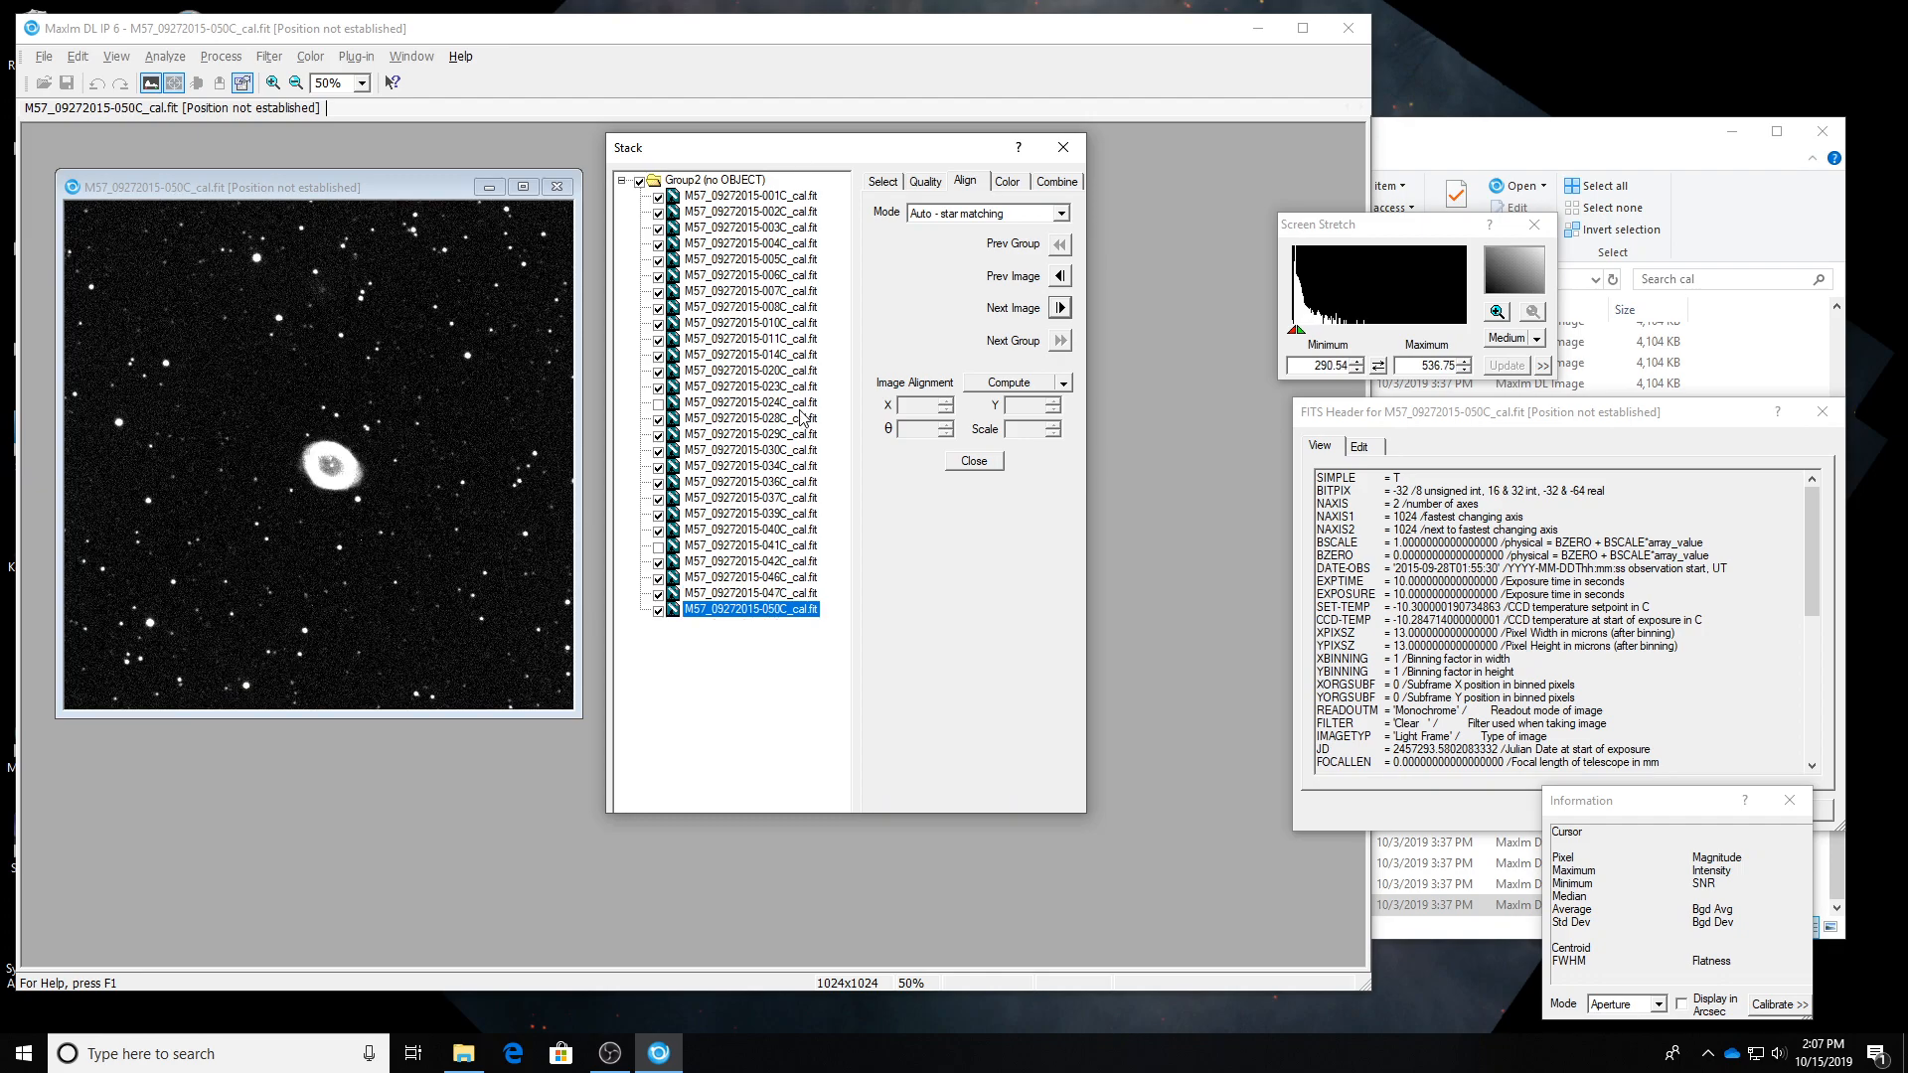
{"action": "right_click", "coordinate": [704, 406]}
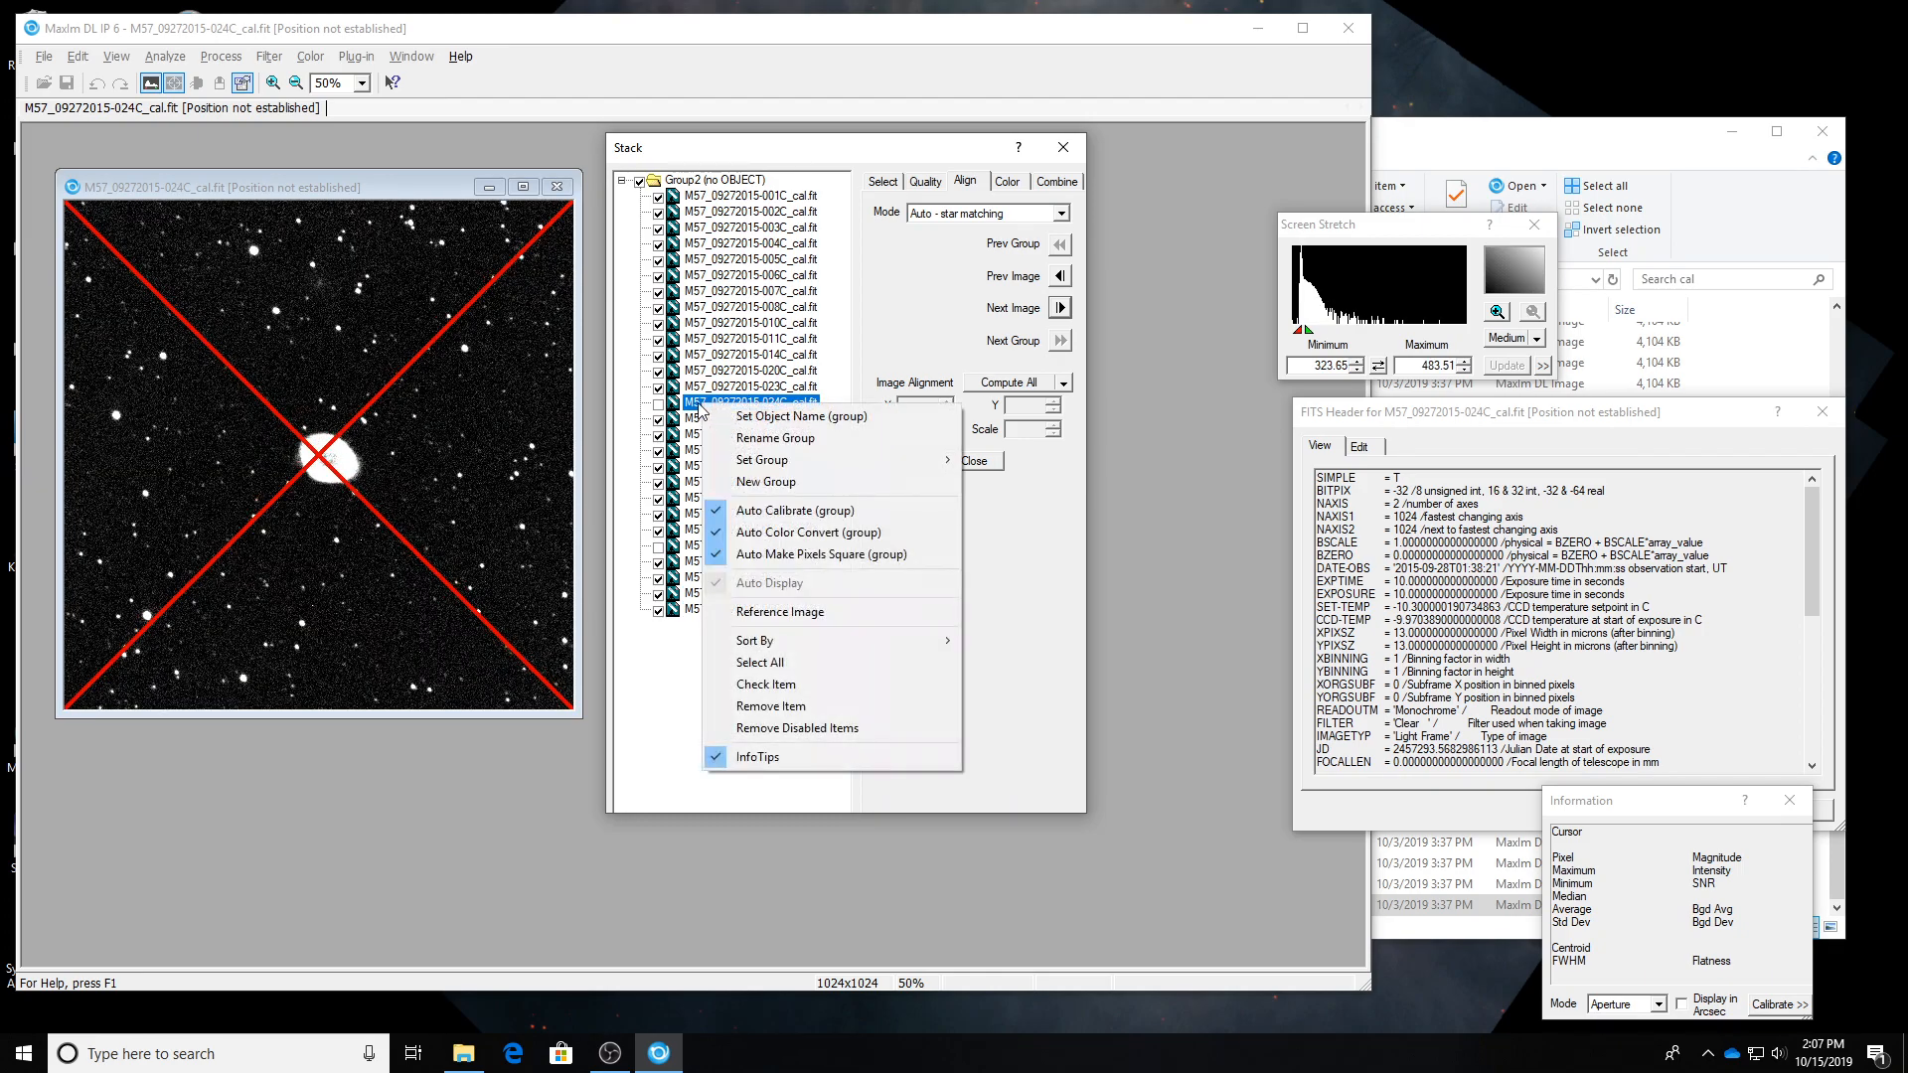
{"action": "left_click", "coordinate": [837, 729]}
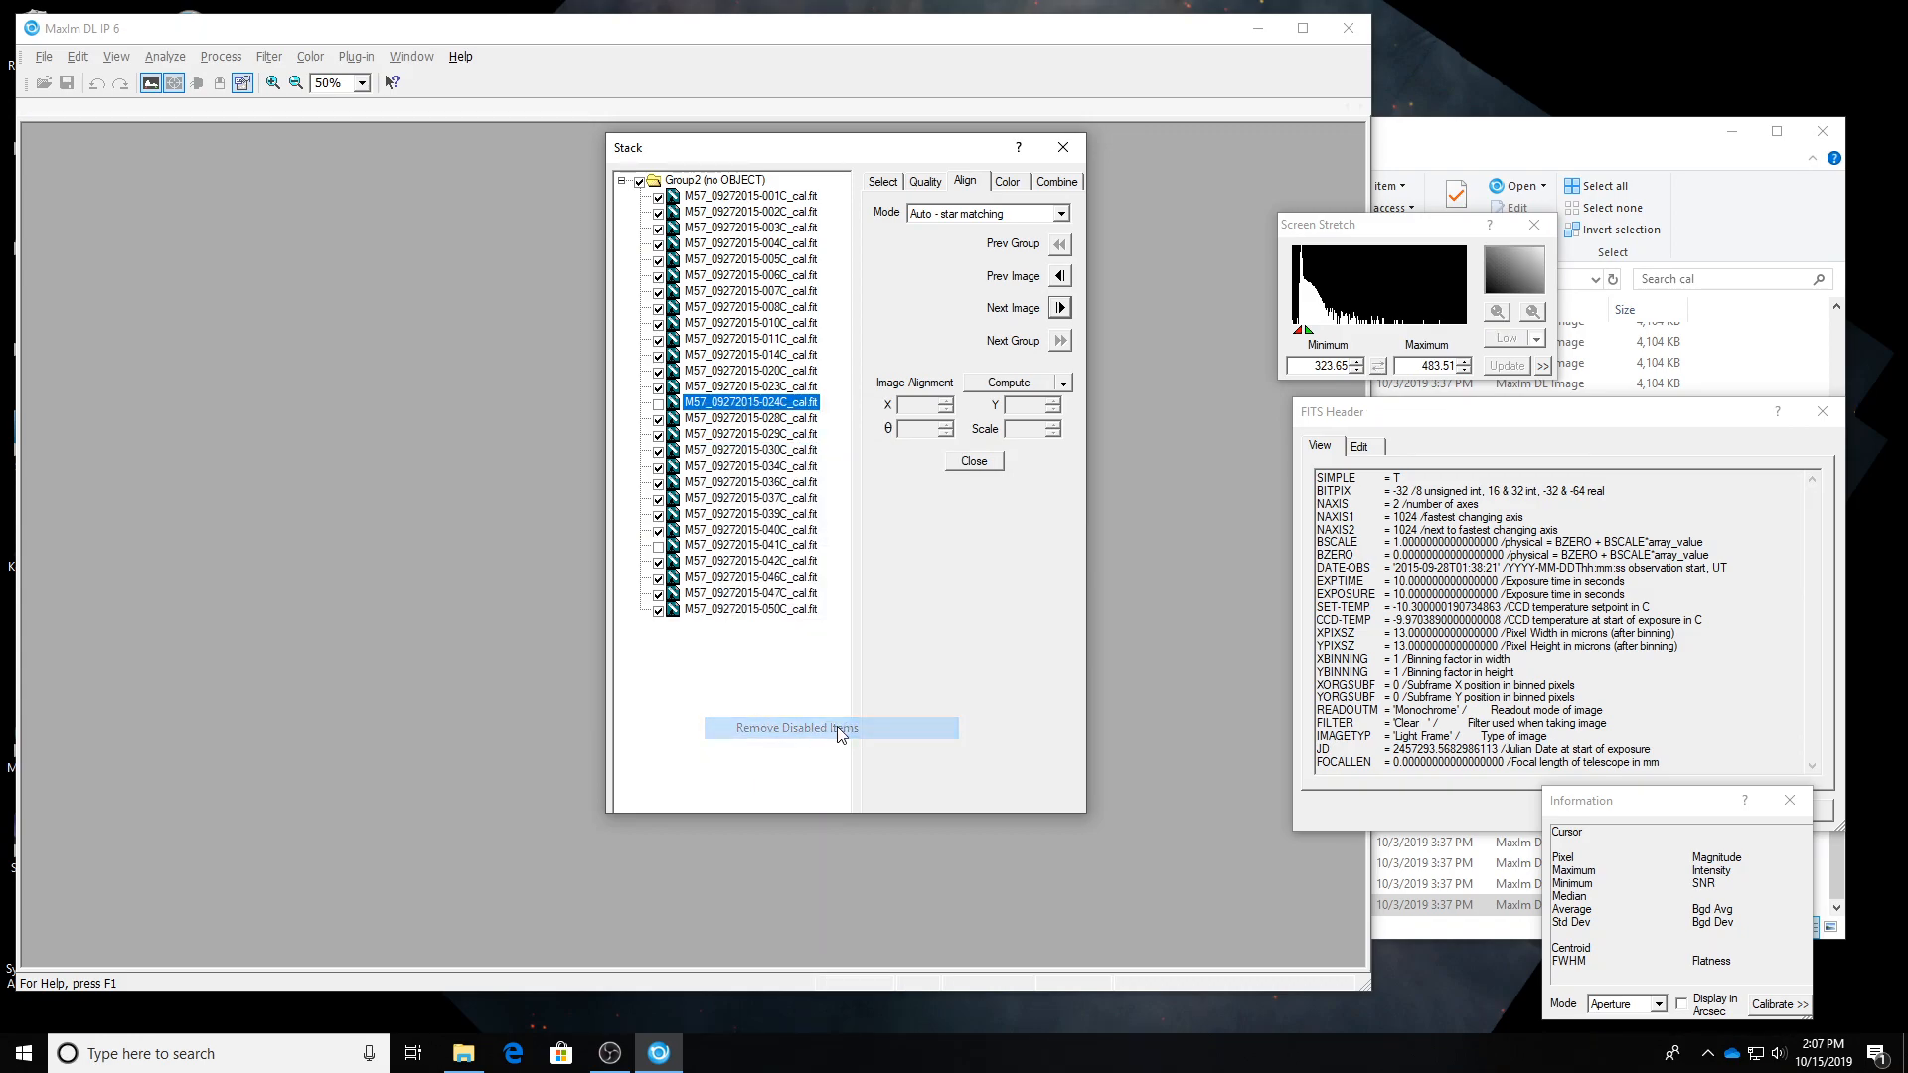
{"action": "left_click_drag", "start_coordinate": [449, 302], "coordinate": [330, 170]}
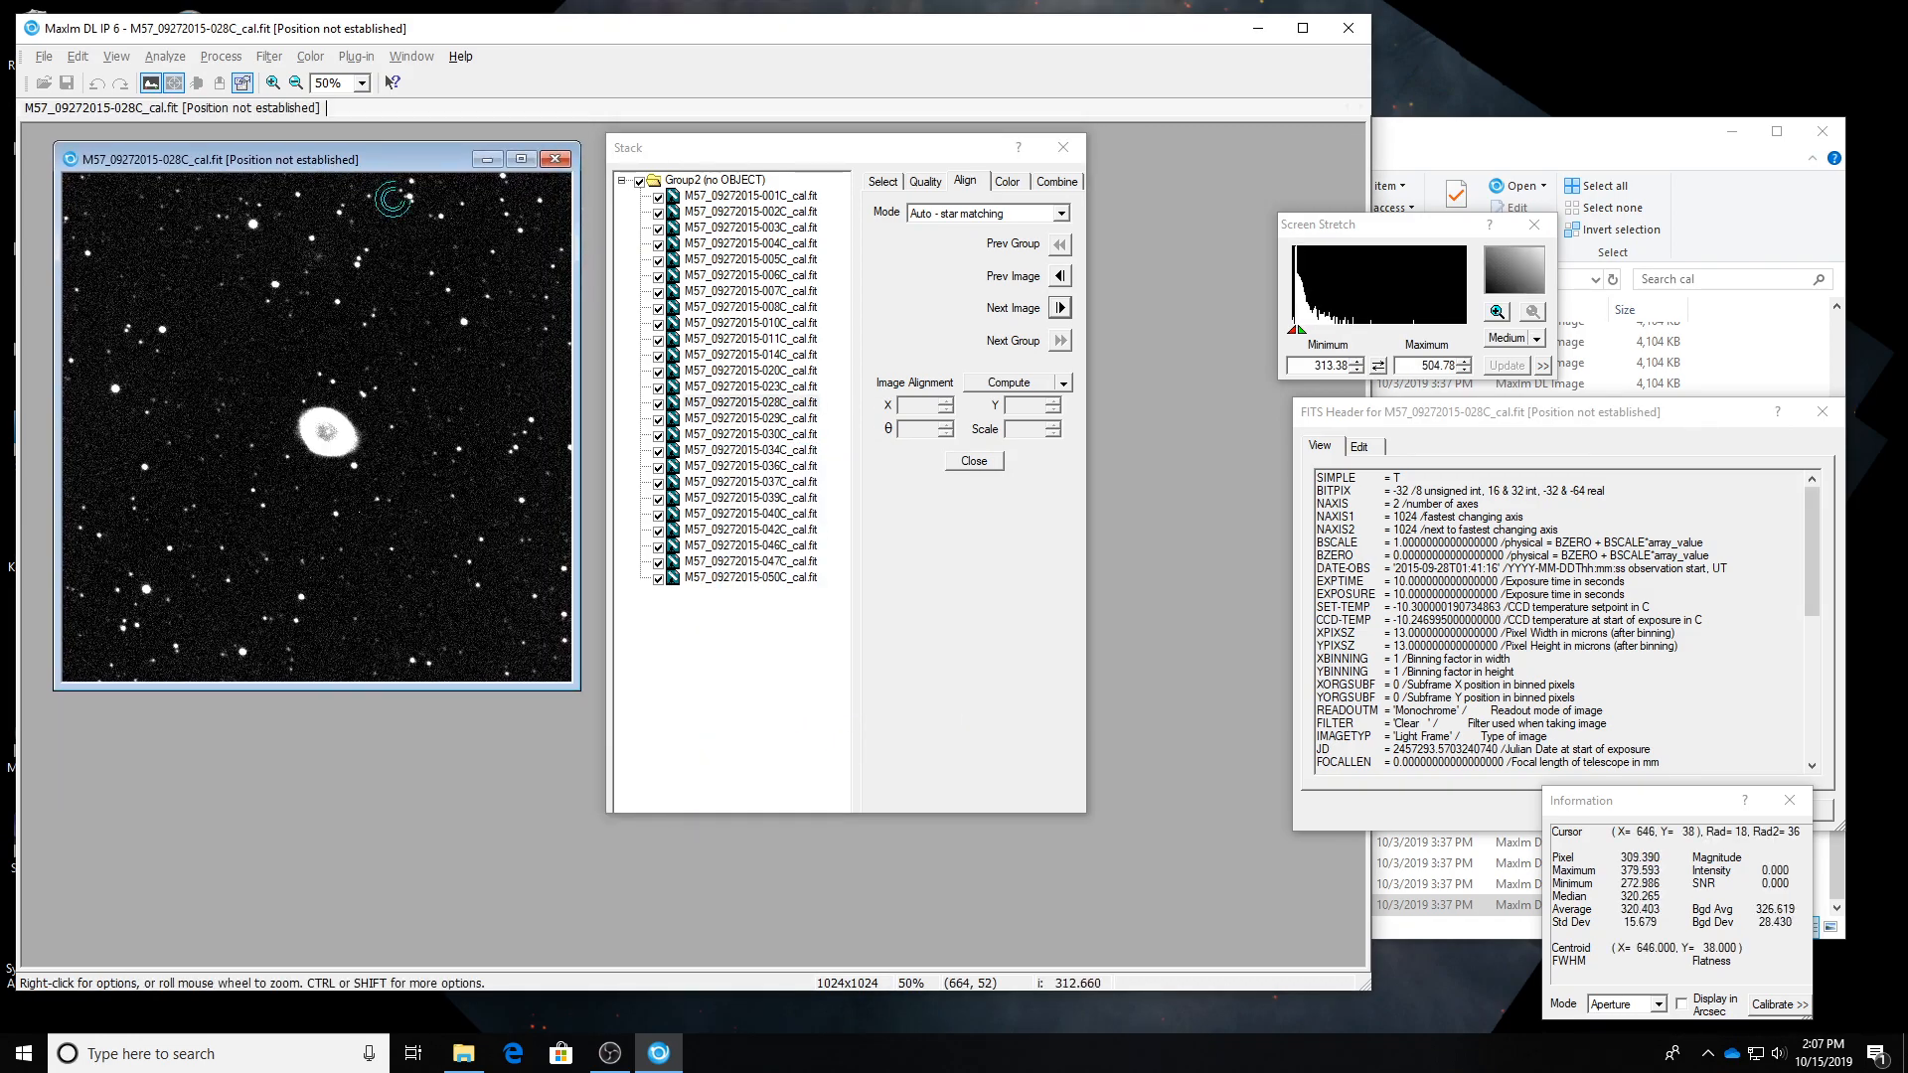
Review the frames in reverse order from 050C to 034C and exclude frame 034C from the stack.
{"action": "left_click", "coordinate": [747, 577]}
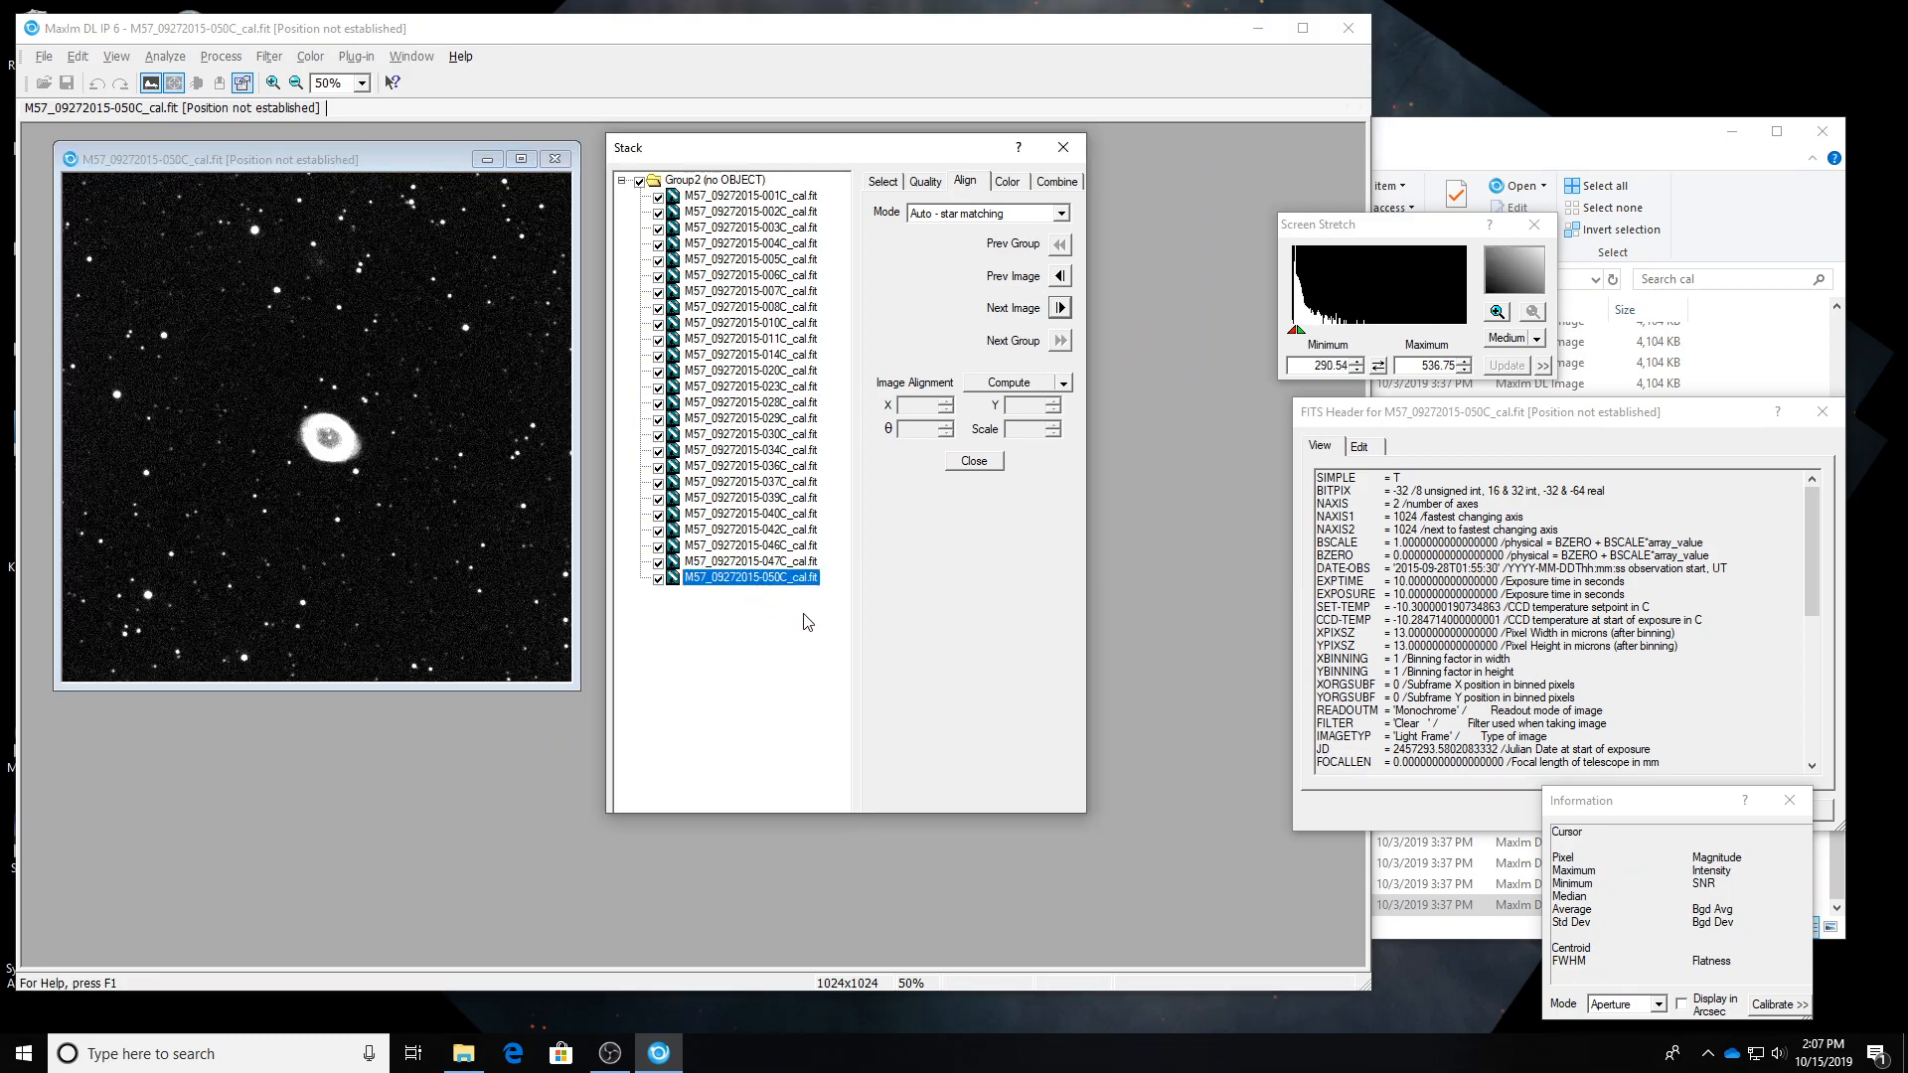
{"action": "key", "text": "Up"}
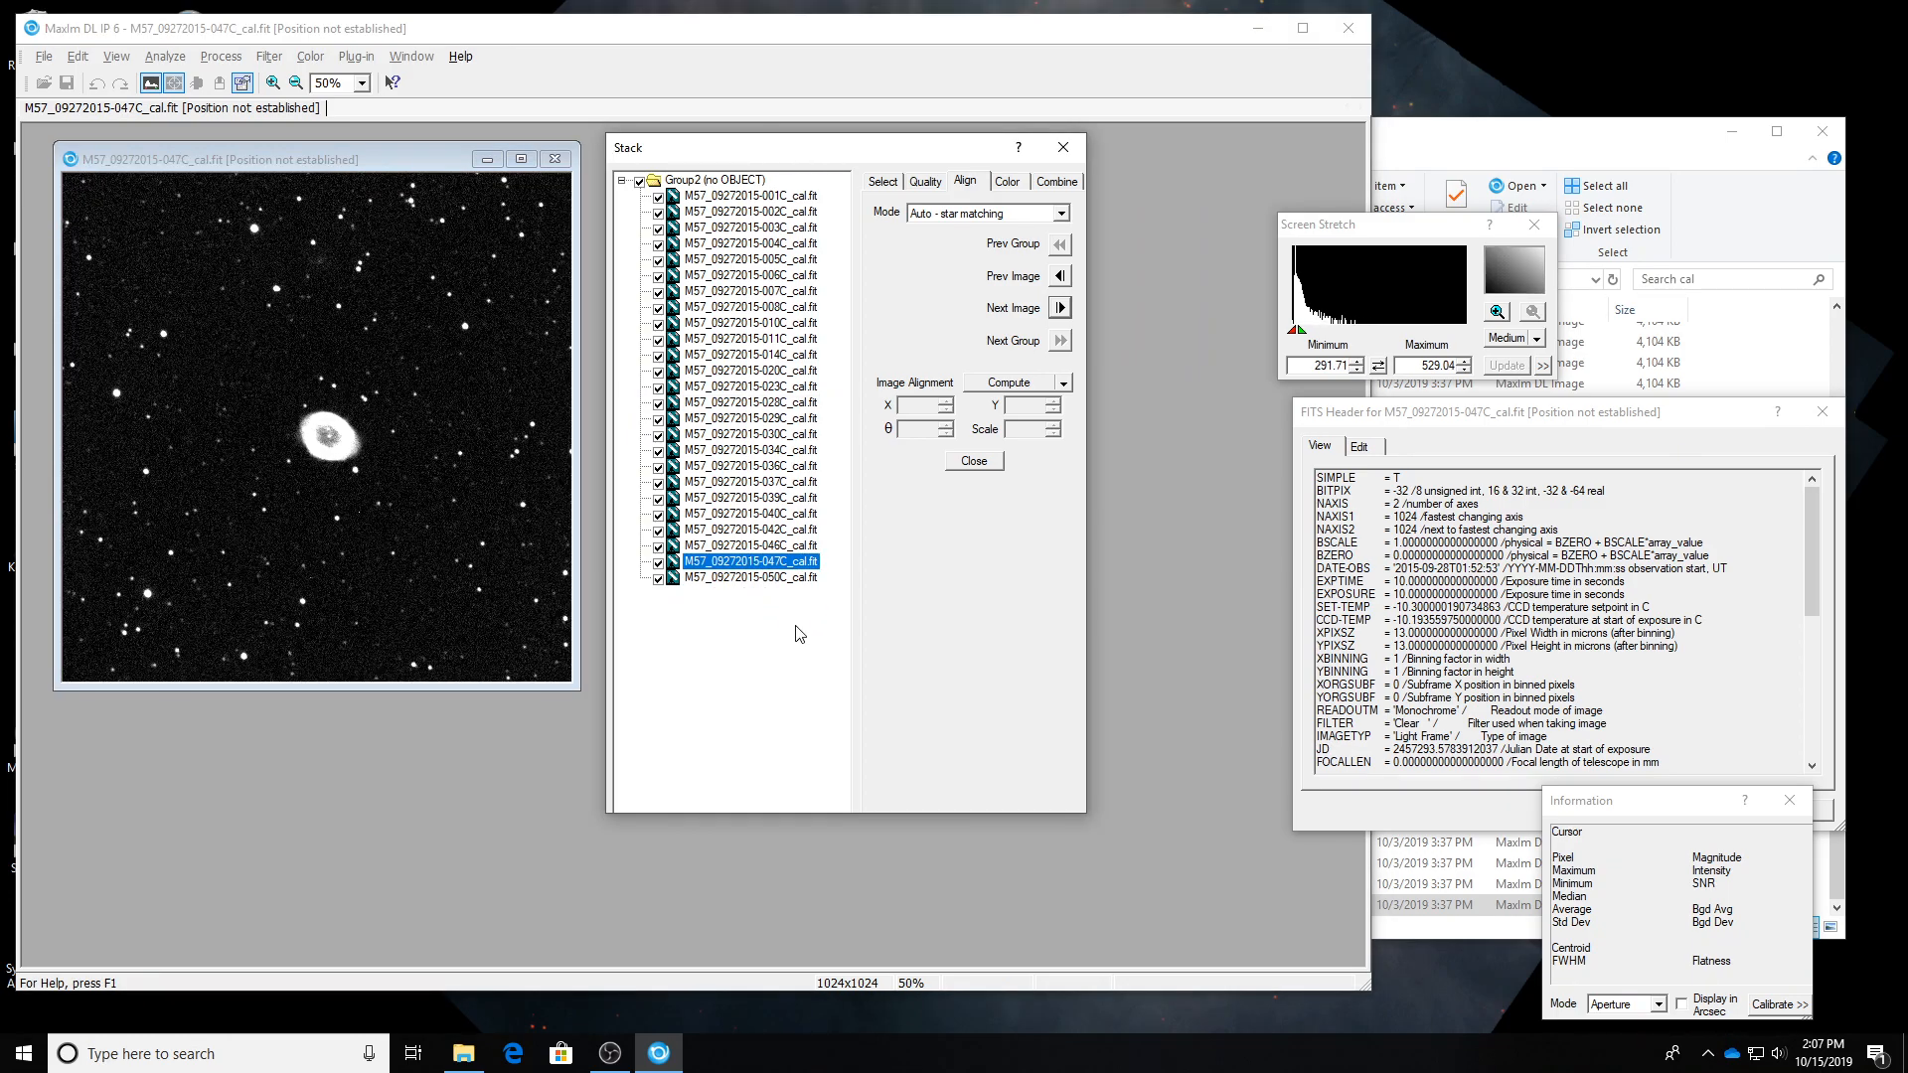
{"action": "key", "text": "Up"}
{"action": "key", "text": "Down"}
{"action": "key", "text": "Up"}
{"action": "key", "text": "Up"}
{"action": "key", "text": "Up"}
{"action": "key", "text": "Up"}
{"action": "key", "text": "Up"}
{"action": "key", "text": "Up"}
{"action": "key", "text": "Up"}
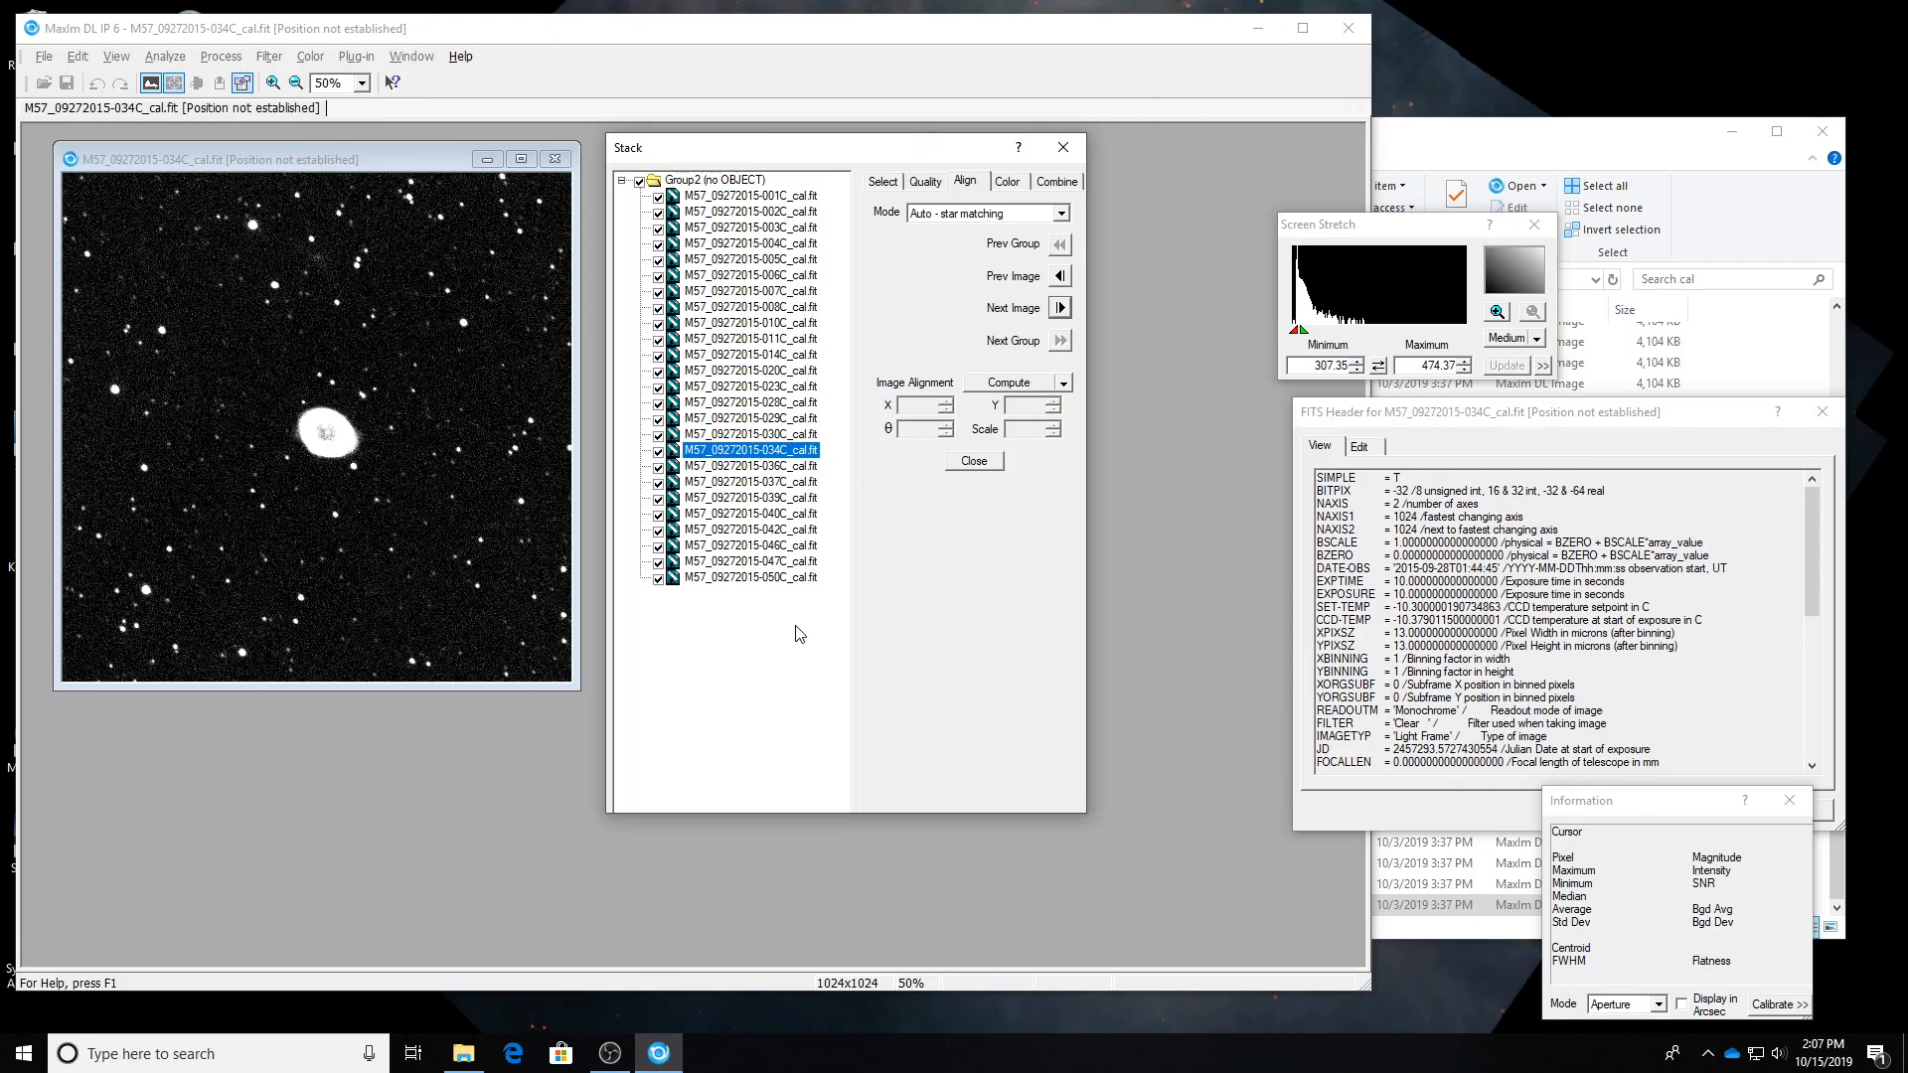
{"action": "left_click", "coordinate": [658, 453]}
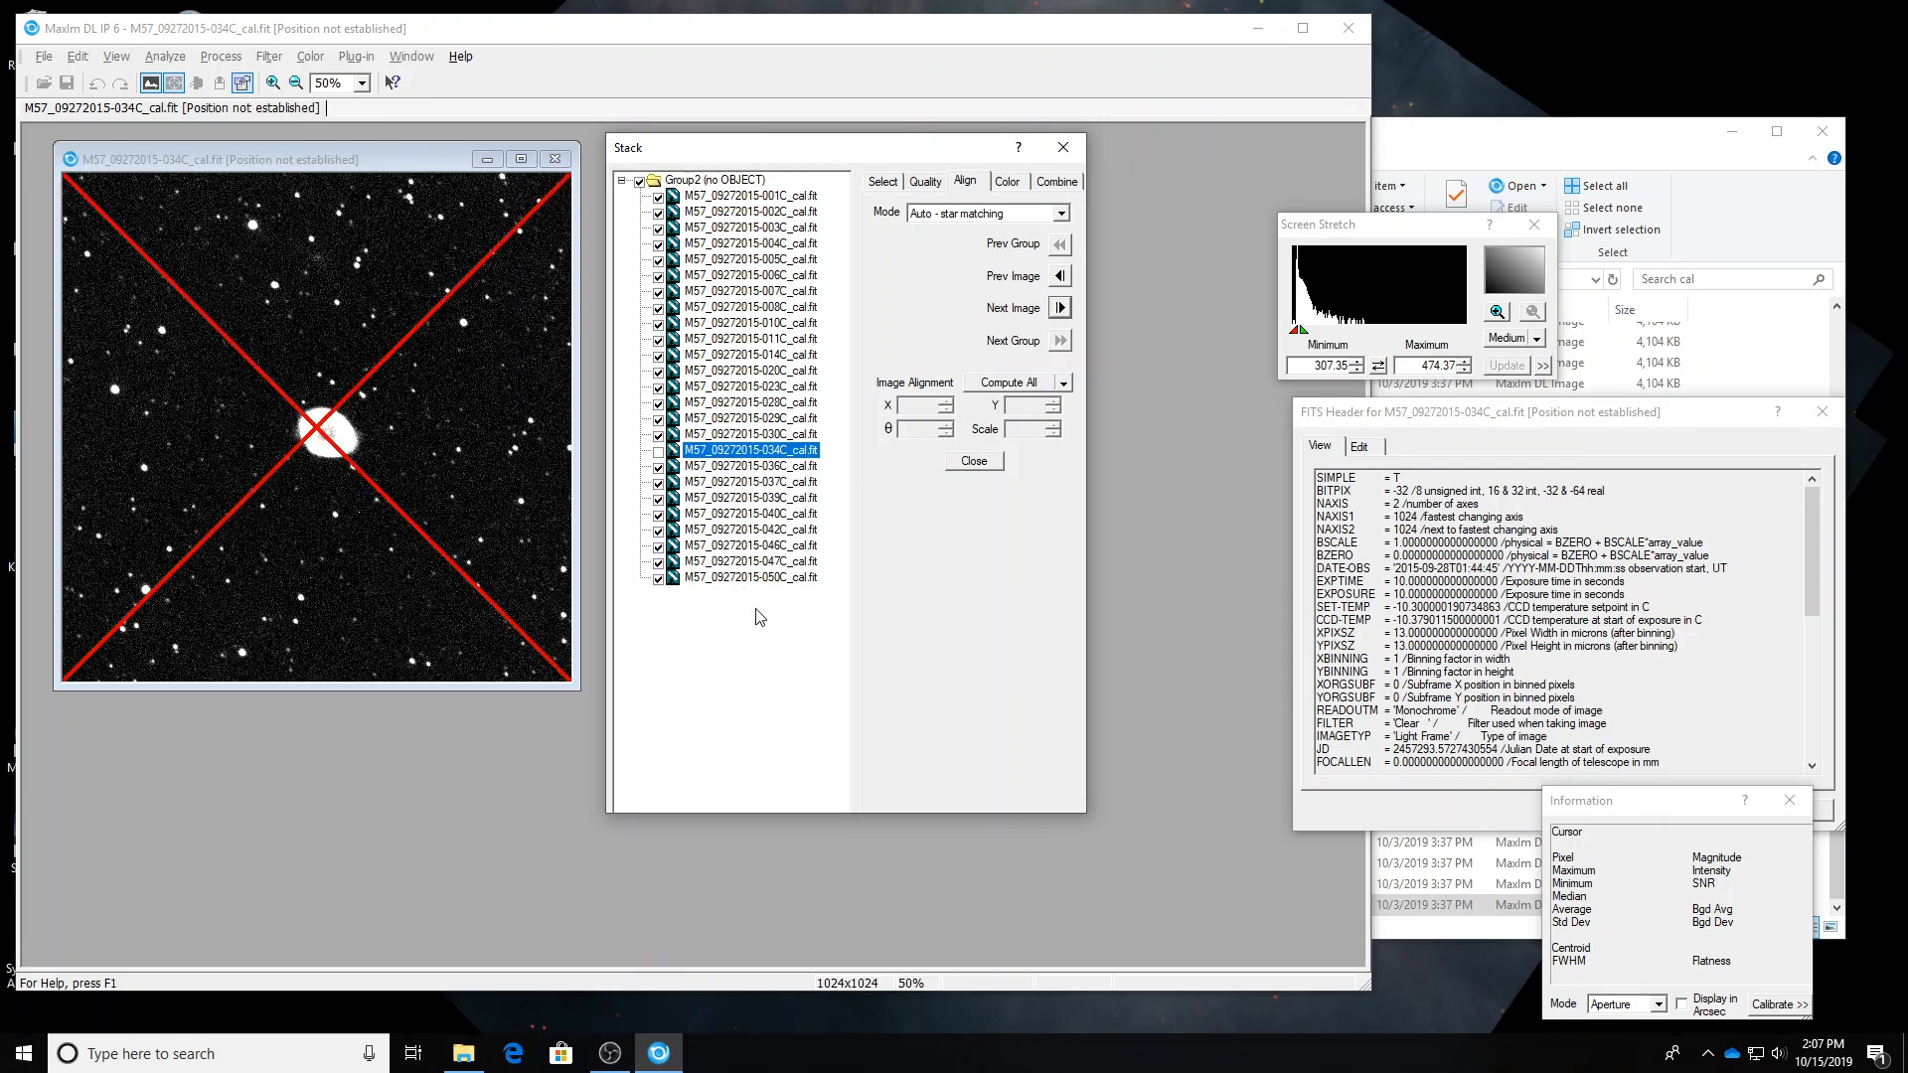
Continue reviewing in reverse order from frame 030C to 001C and exclude reference frame 001C from the stack.
{"action": "key", "text": "Up"}
{"action": "key", "text": "Up"}
{"action": "key", "text": "Up"}
{"action": "key", "text": "Up"}
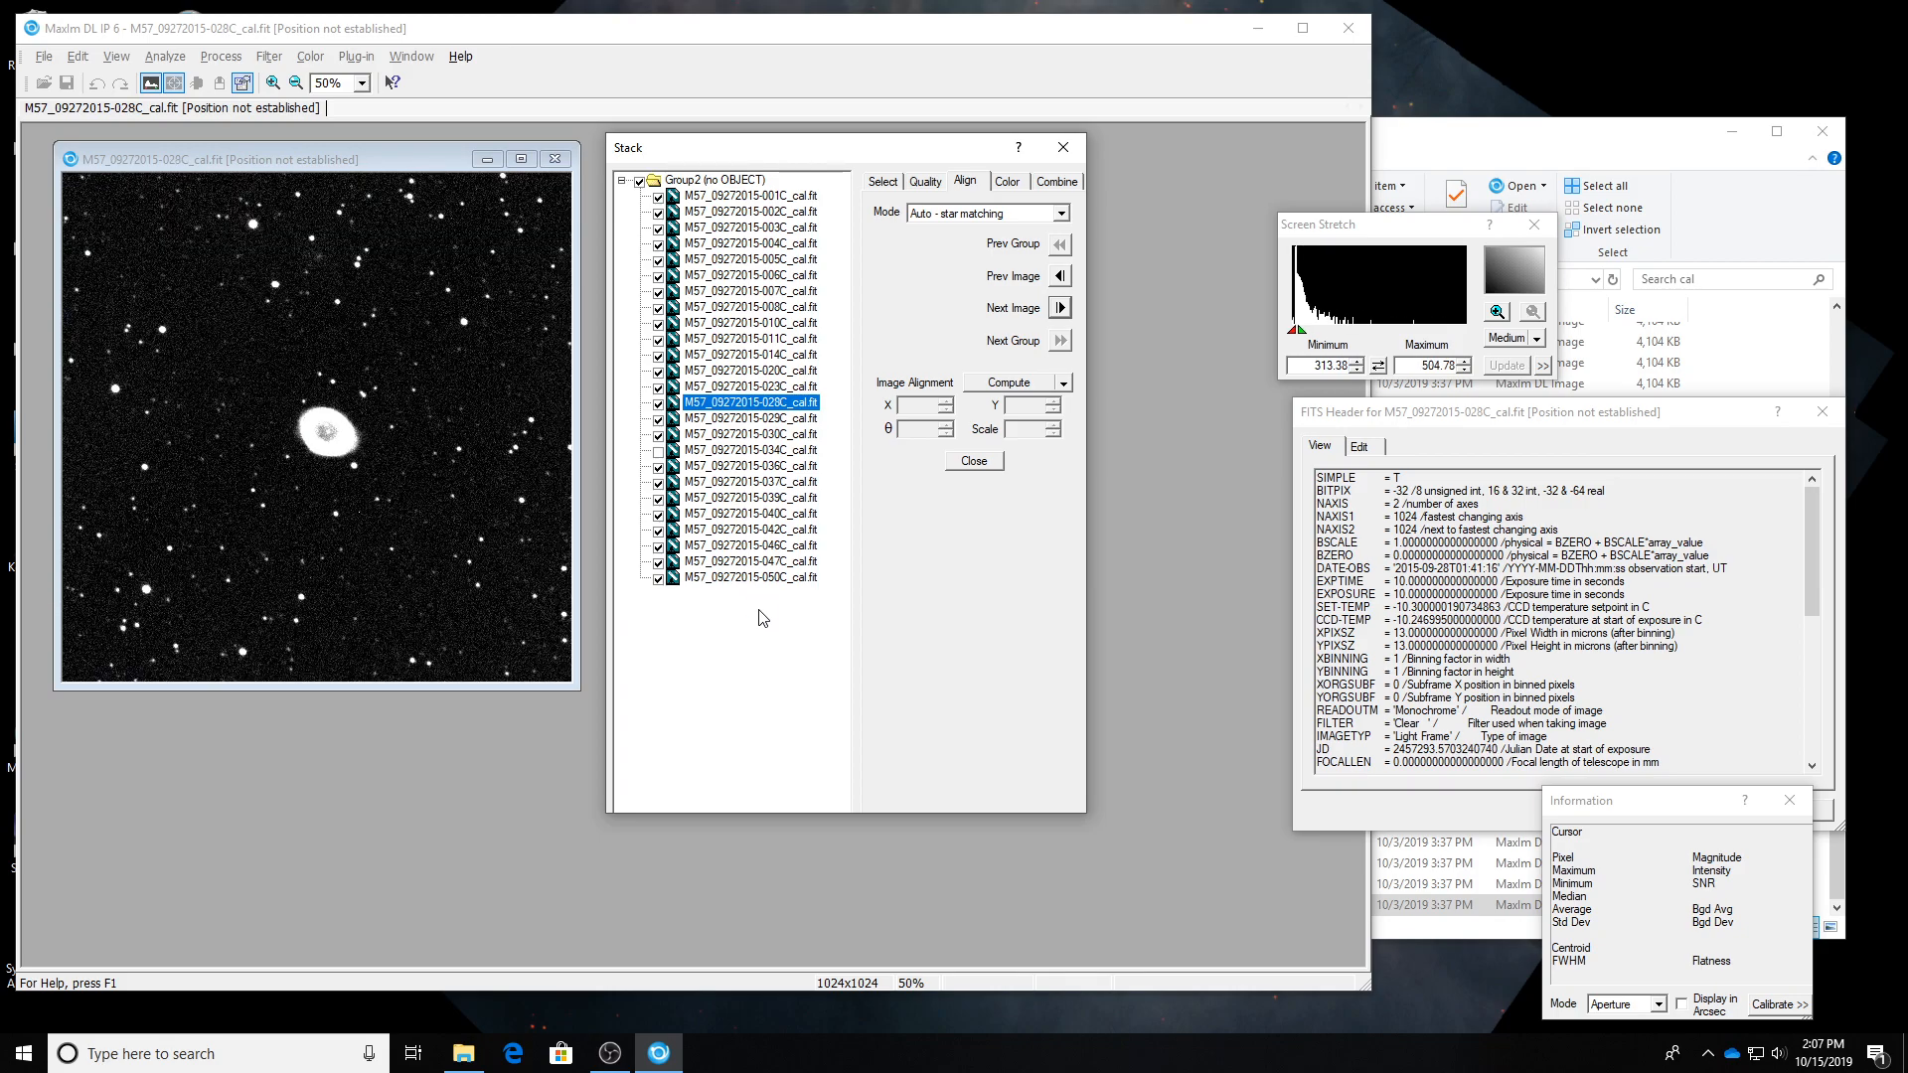
{"action": "key", "text": "Up"}
{"action": "key", "text": "Up"}
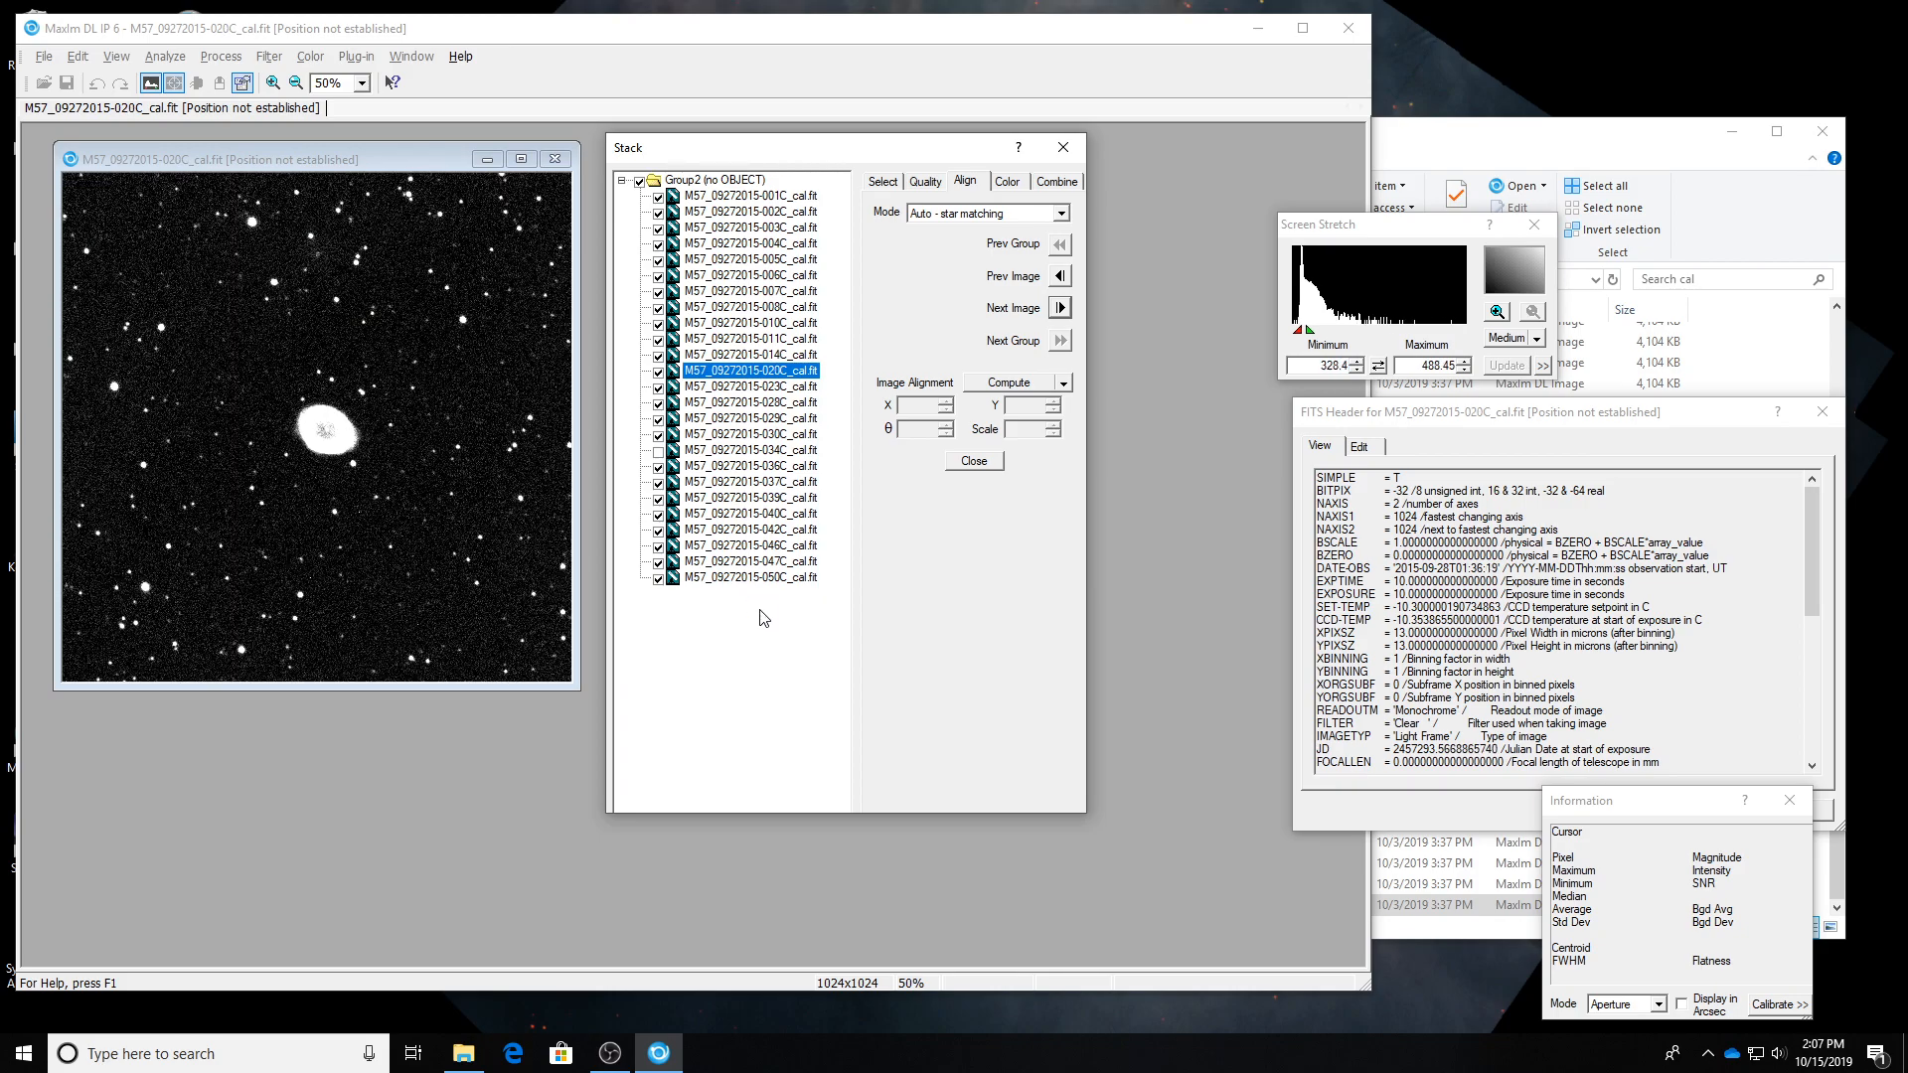
{"action": "key", "text": "Up"}
{"action": "key", "text": "Up"}
{"action": "key", "text": "Up"}
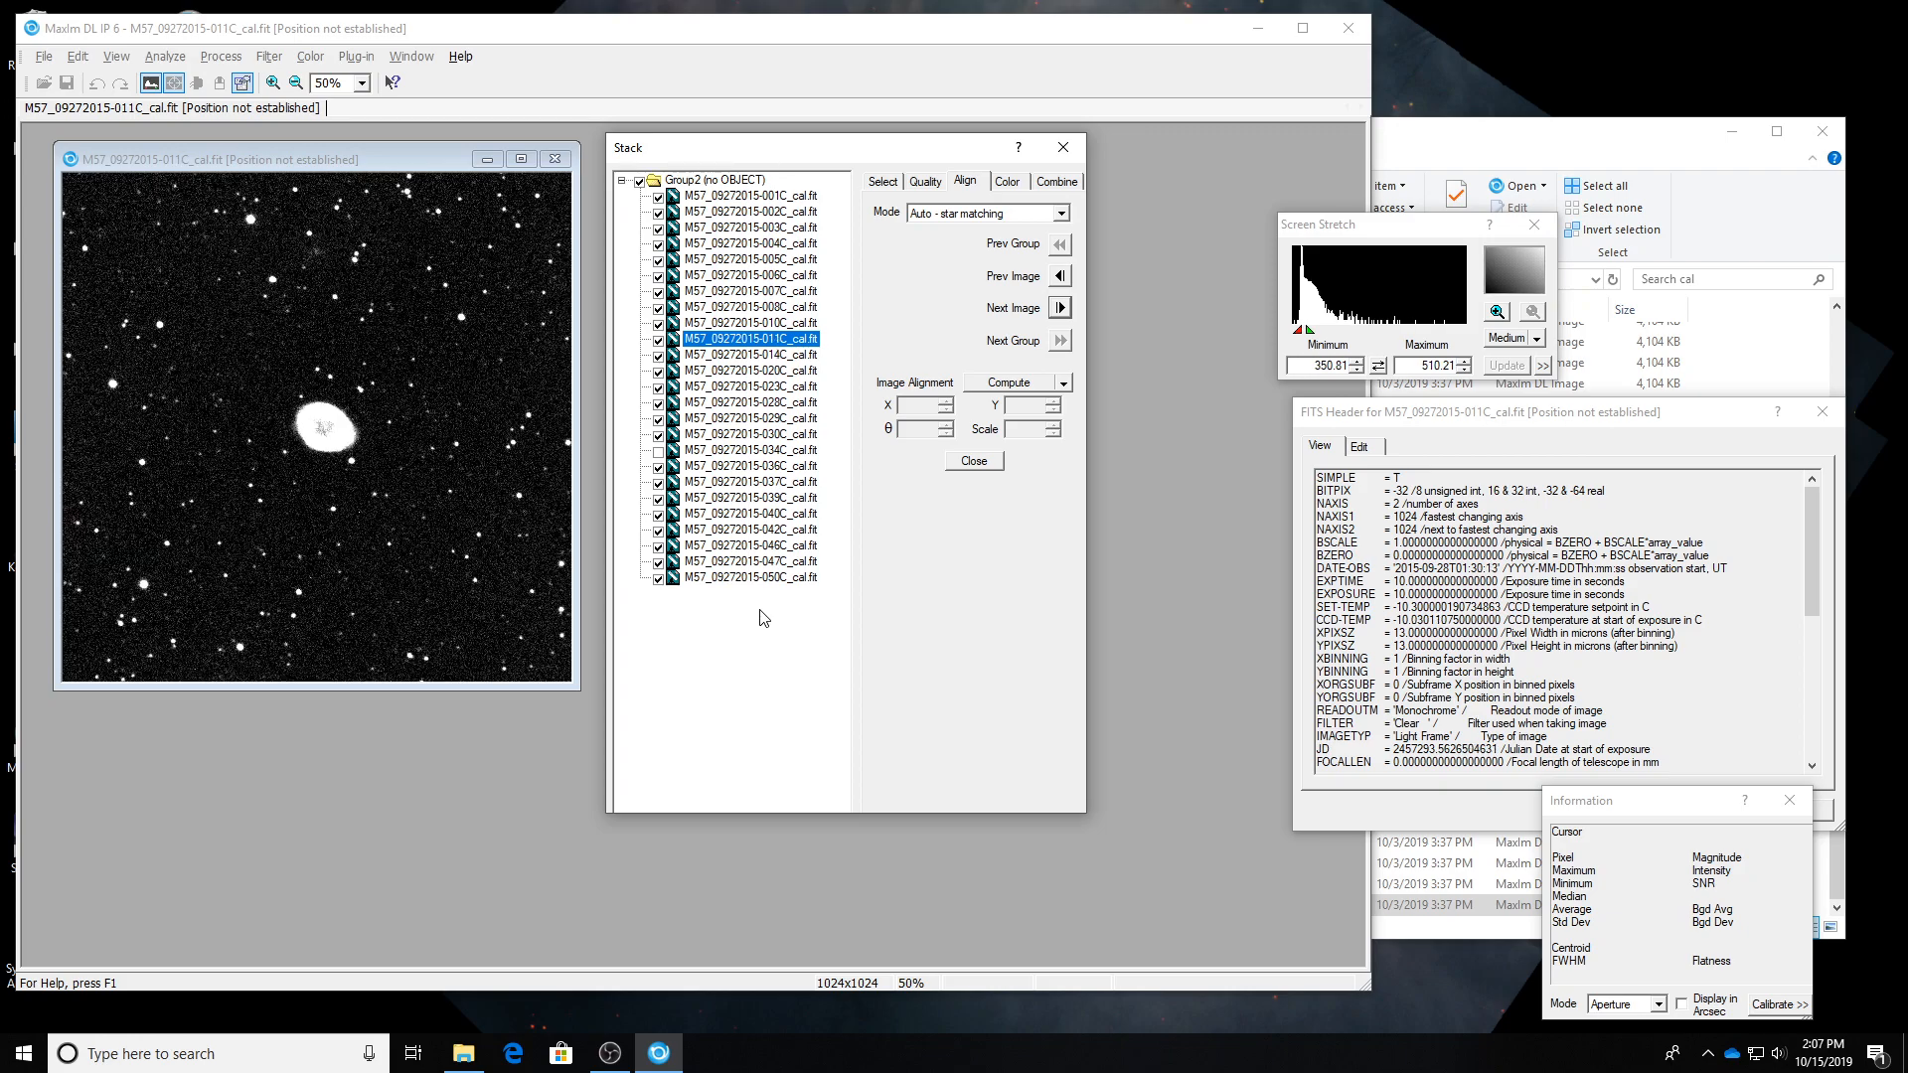
{"action": "key", "text": "Up"}
{"action": "key", "text": "Up"}
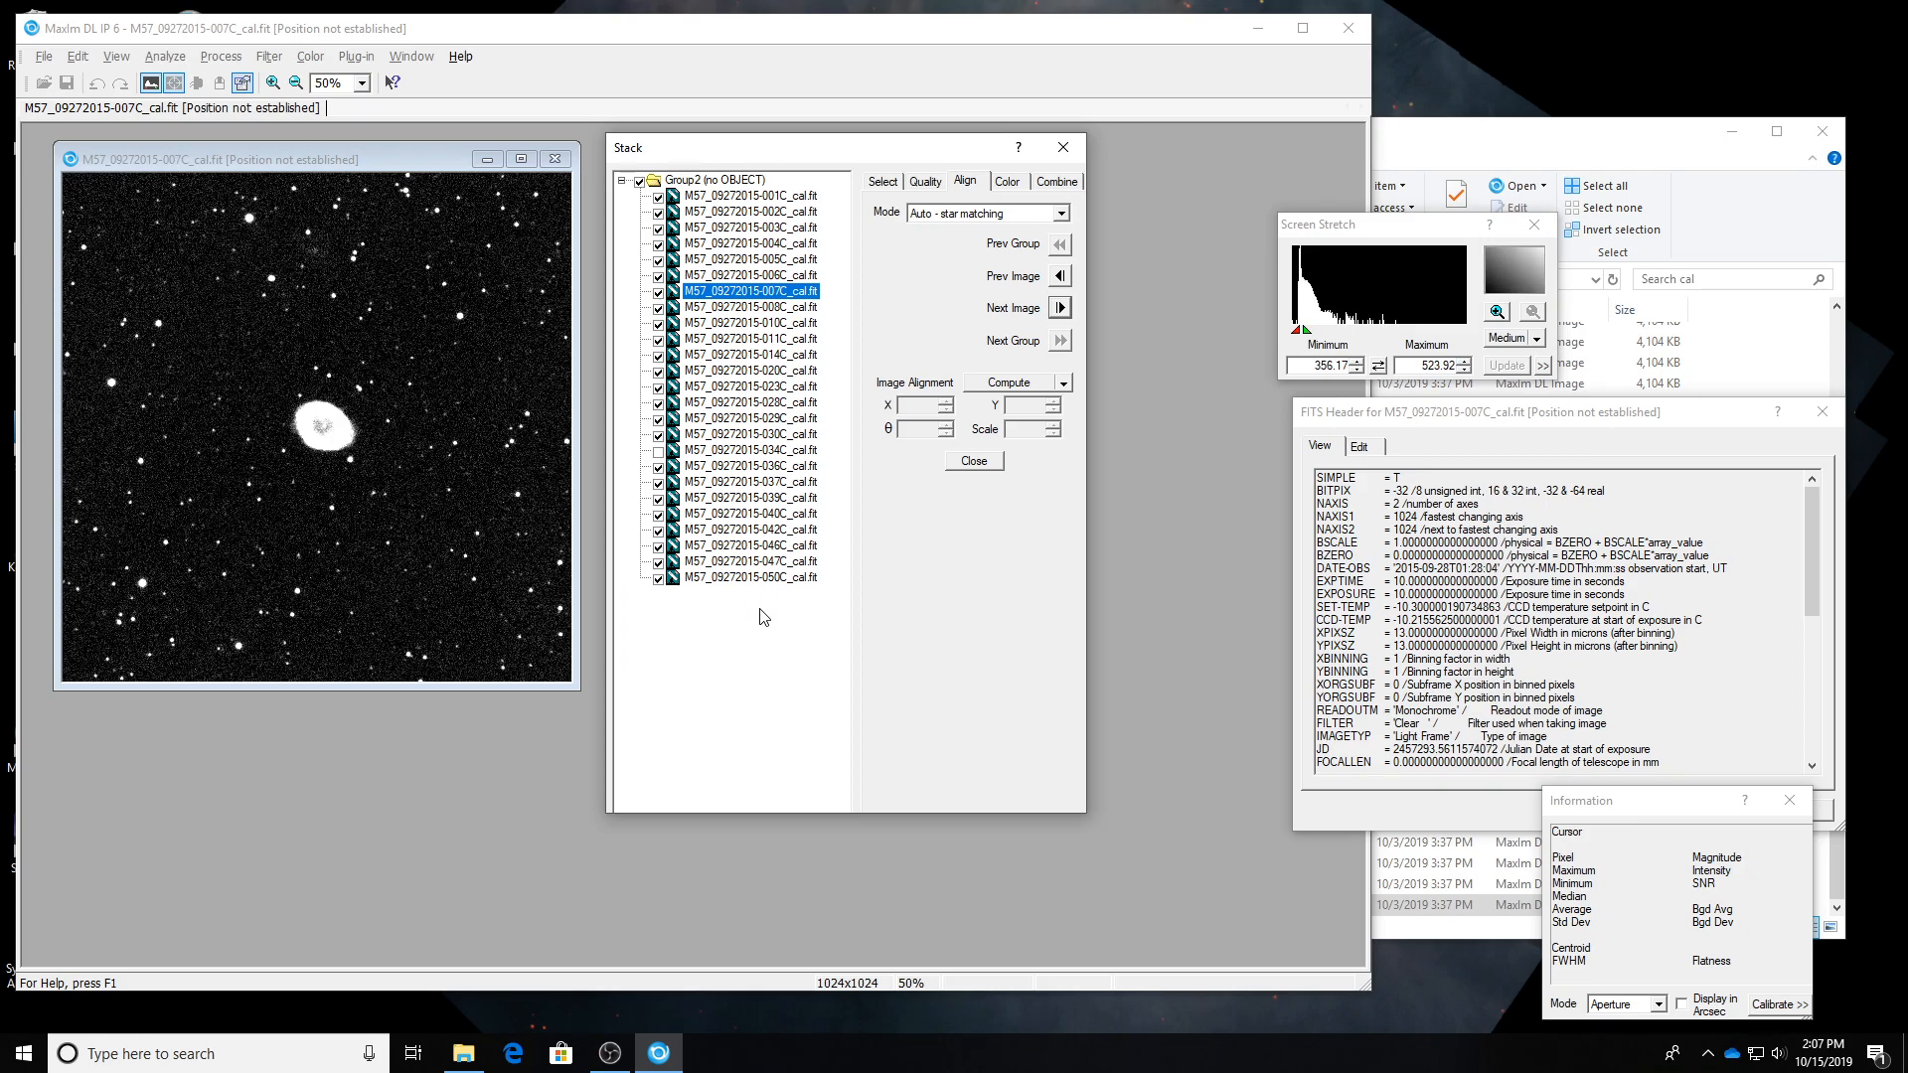
{"action": "key", "text": "Up"}
{"action": "key", "text": "Up"}
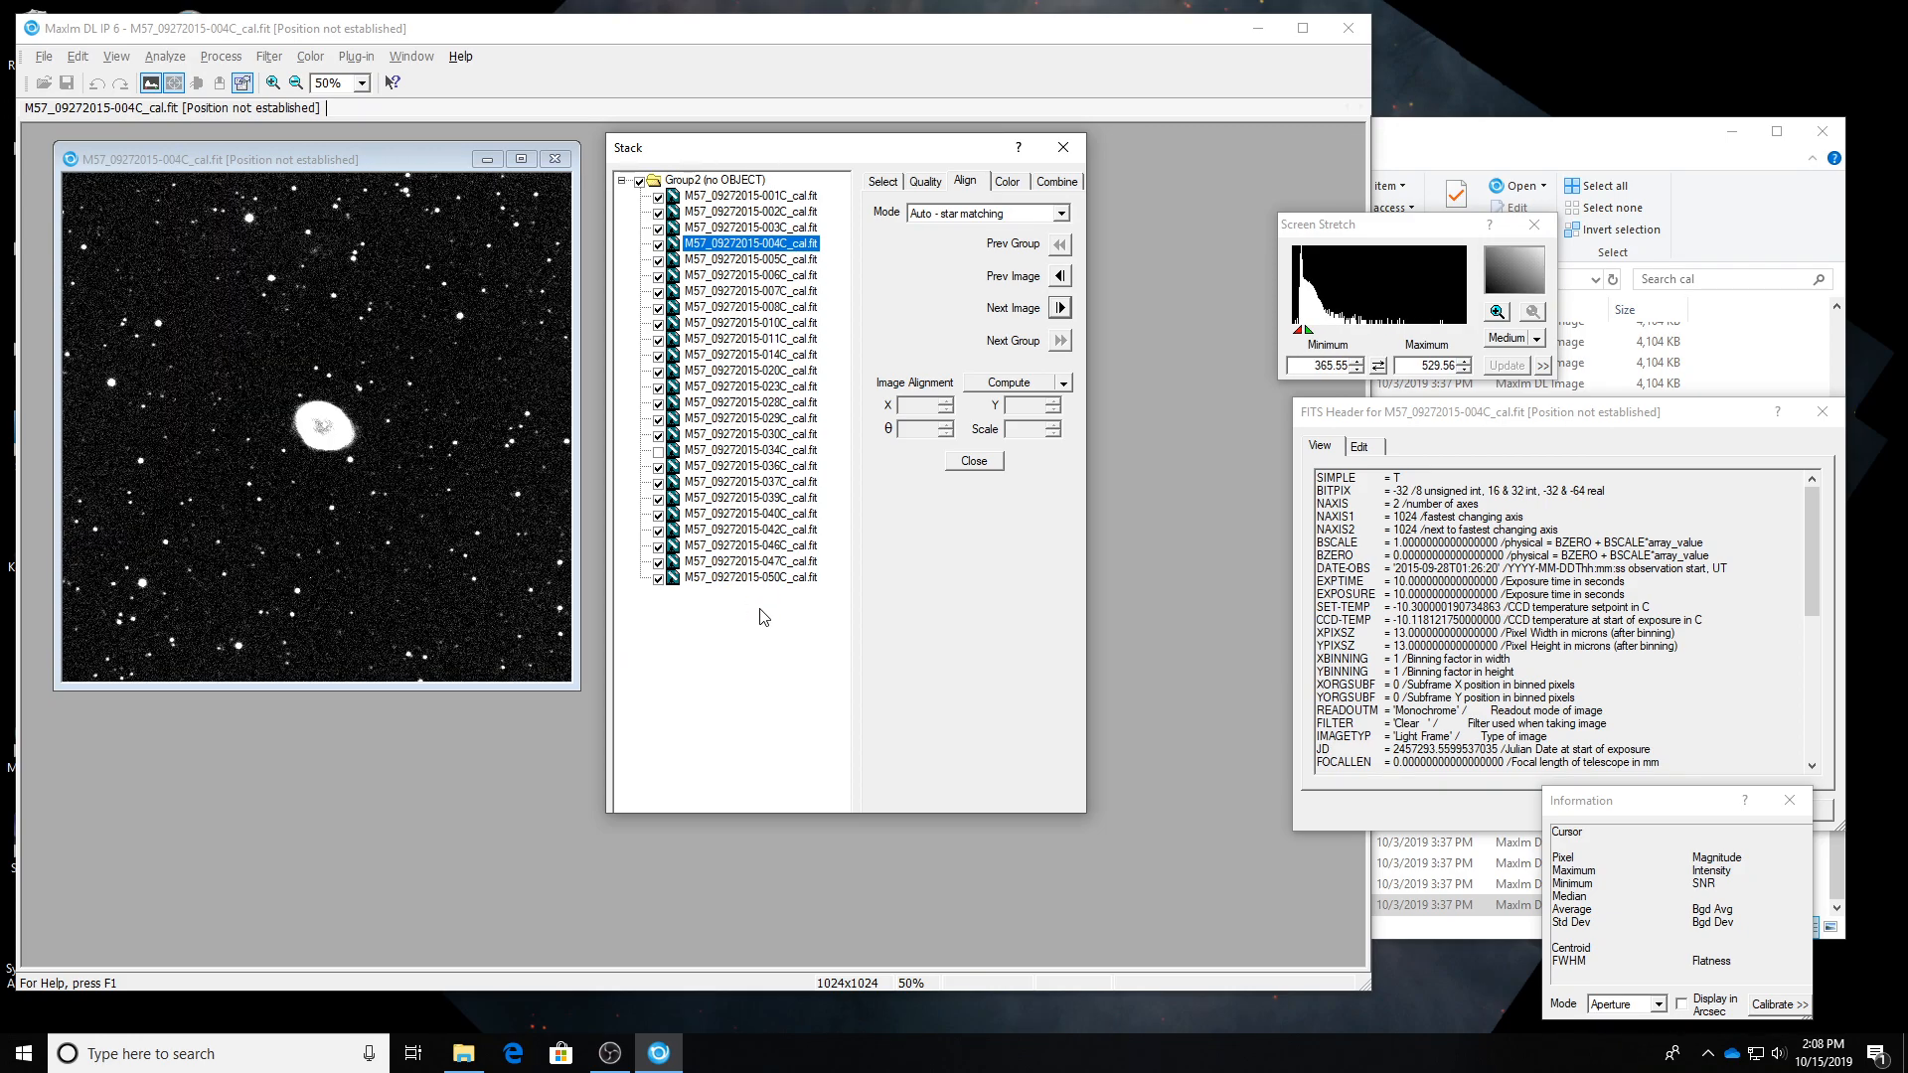
{"action": "key", "text": "Up"}
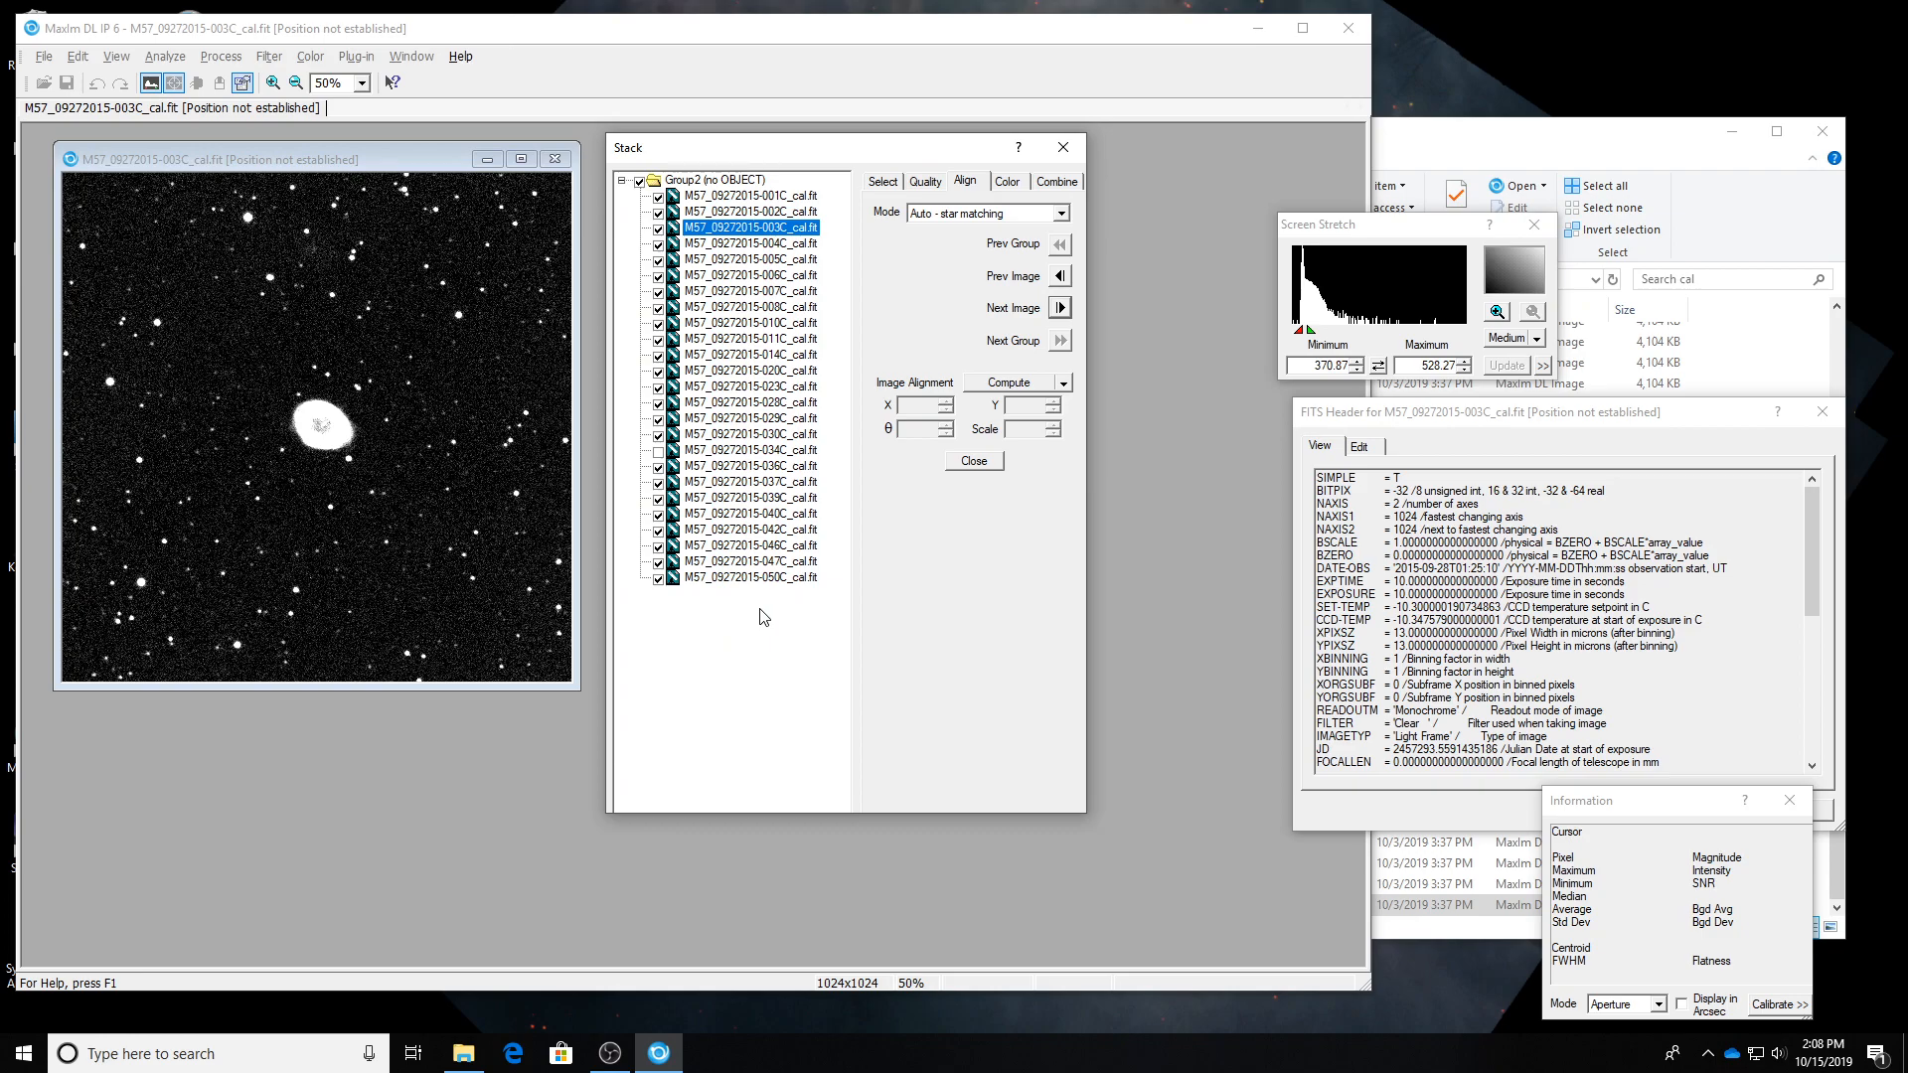
{"action": "key", "text": "Up"}
{"action": "key", "text": "Up"}
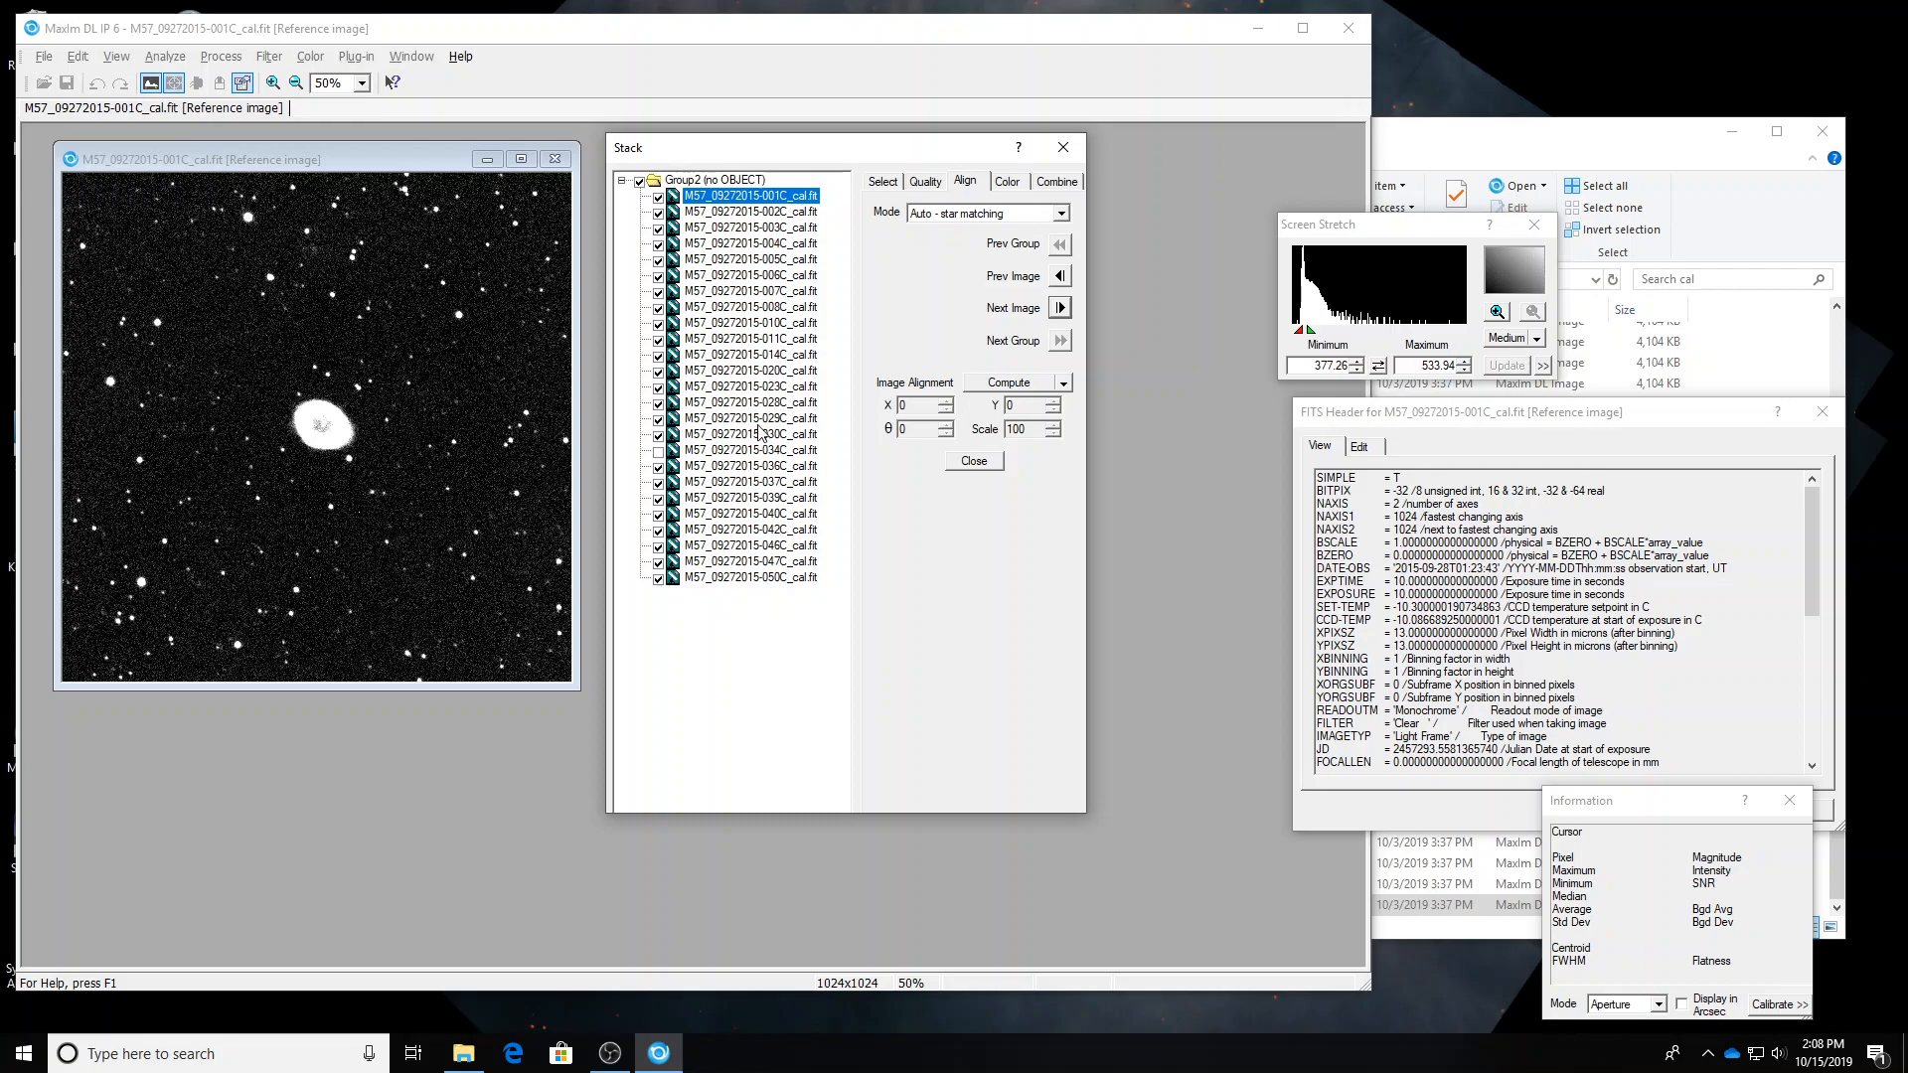
{"action": "left_click", "coordinate": [658, 198]}
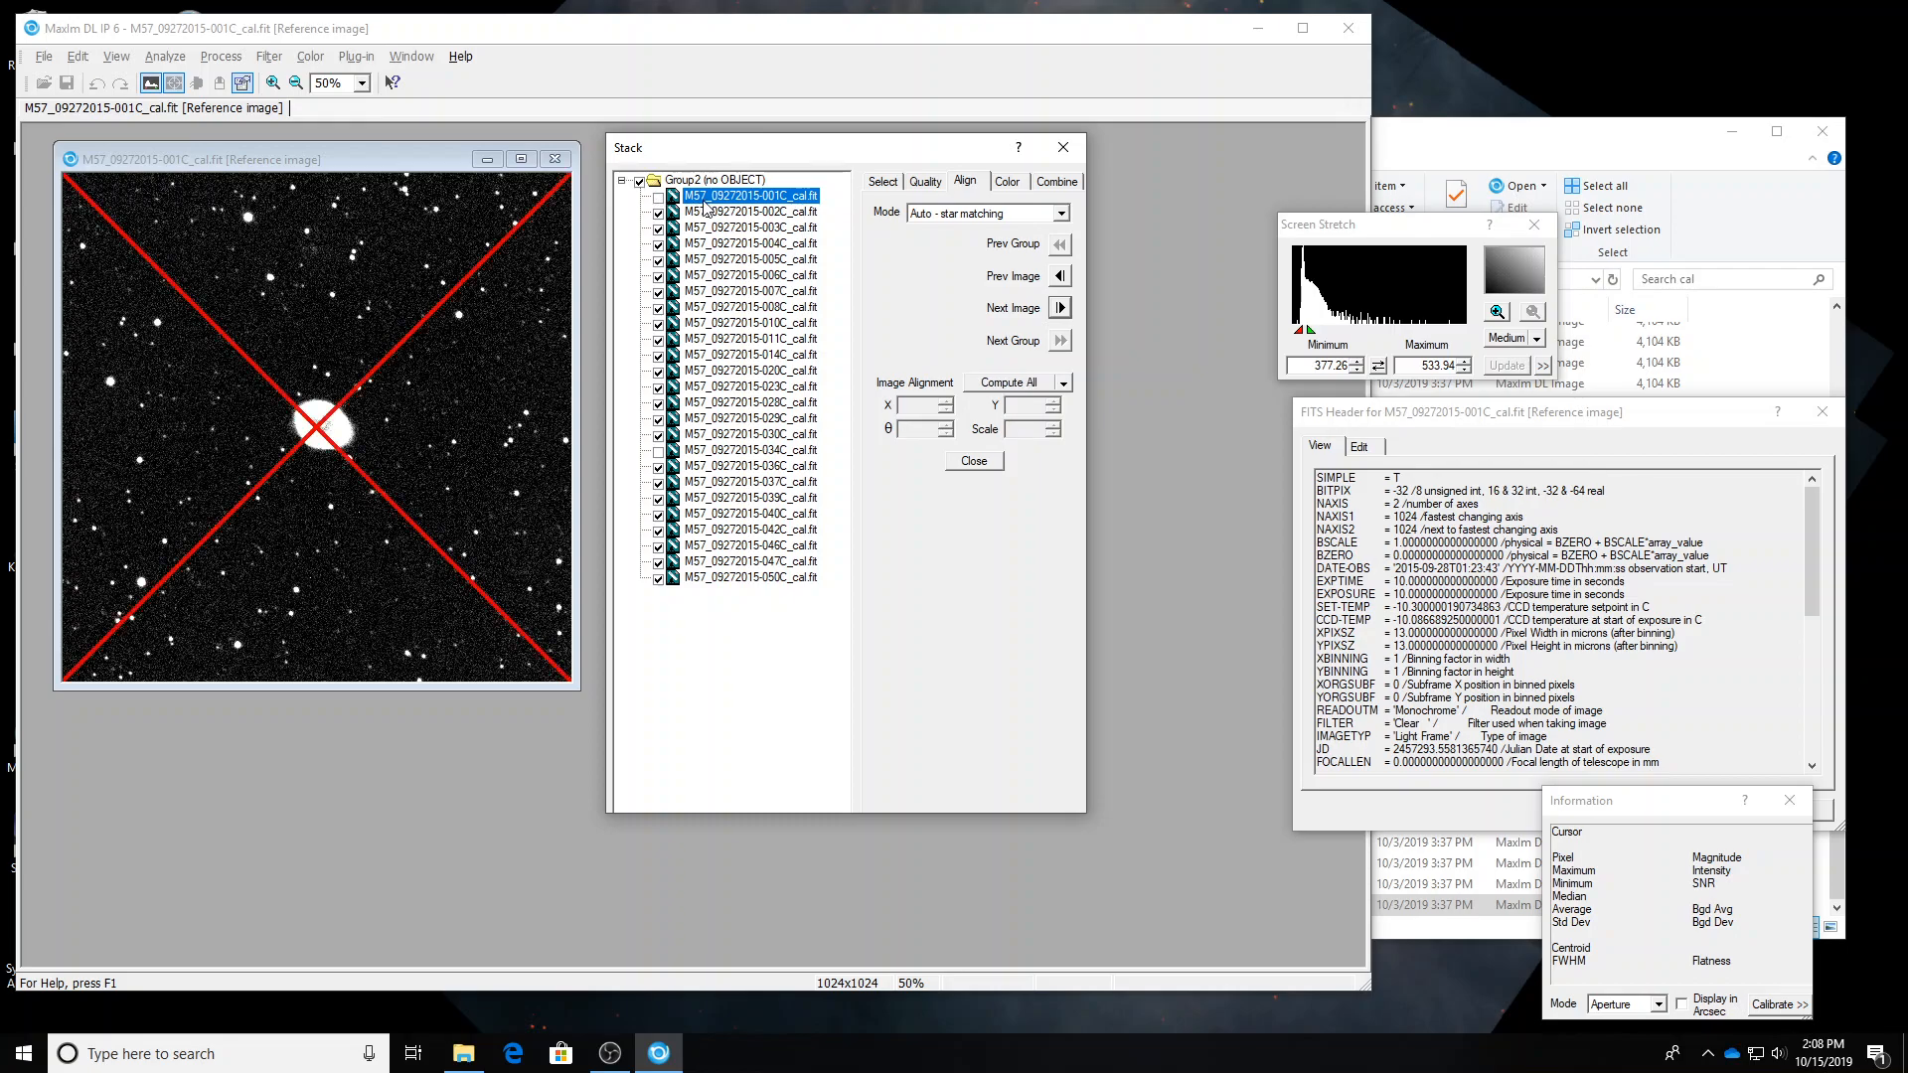
Remove the disabled frames from the stack and display frame 002C, with its image window beside the Stack dialog.
{"action": "right_click", "coordinate": [705, 200]}
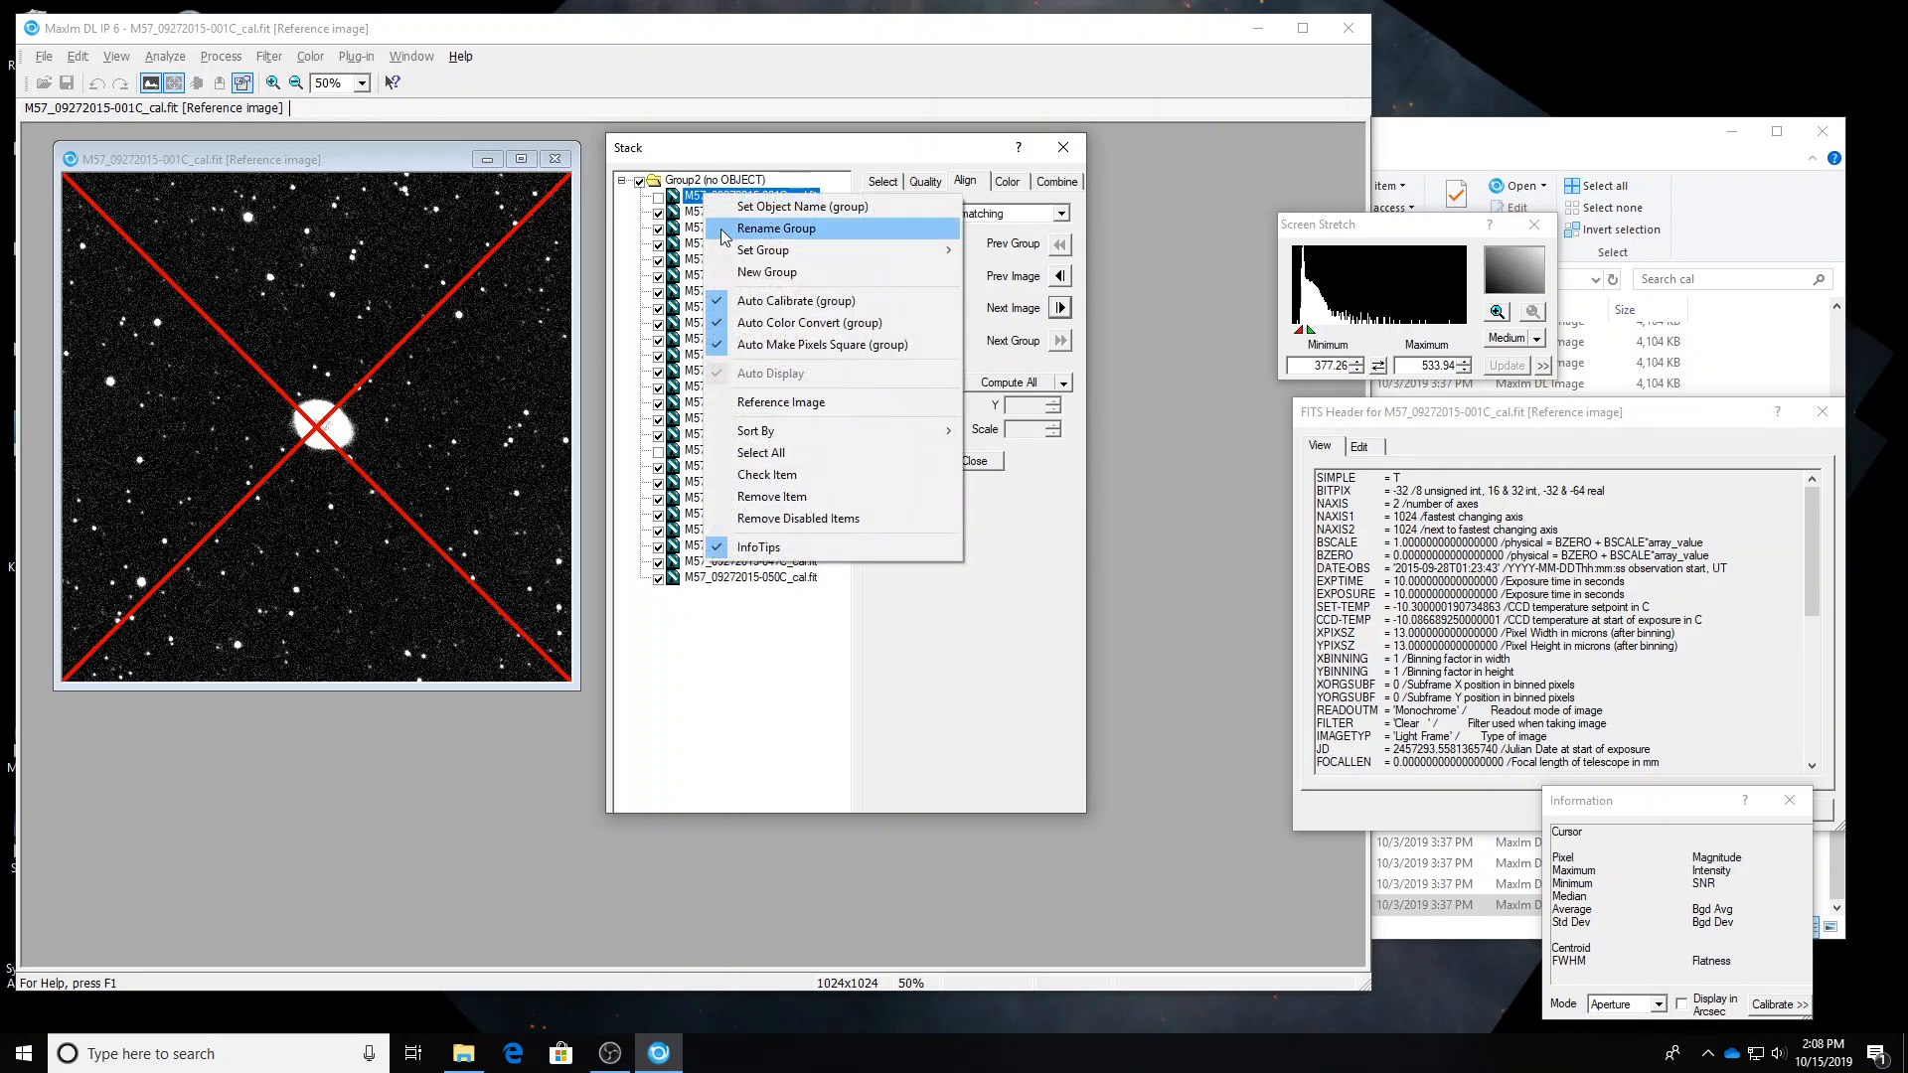
{"action": "left_click", "coordinate": [795, 521]}
{"action": "left_click_drag", "start_coordinate": [521, 313], "coordinate": [381, 149]}
{"action": "left_click", "coordinate": [781, 196]}
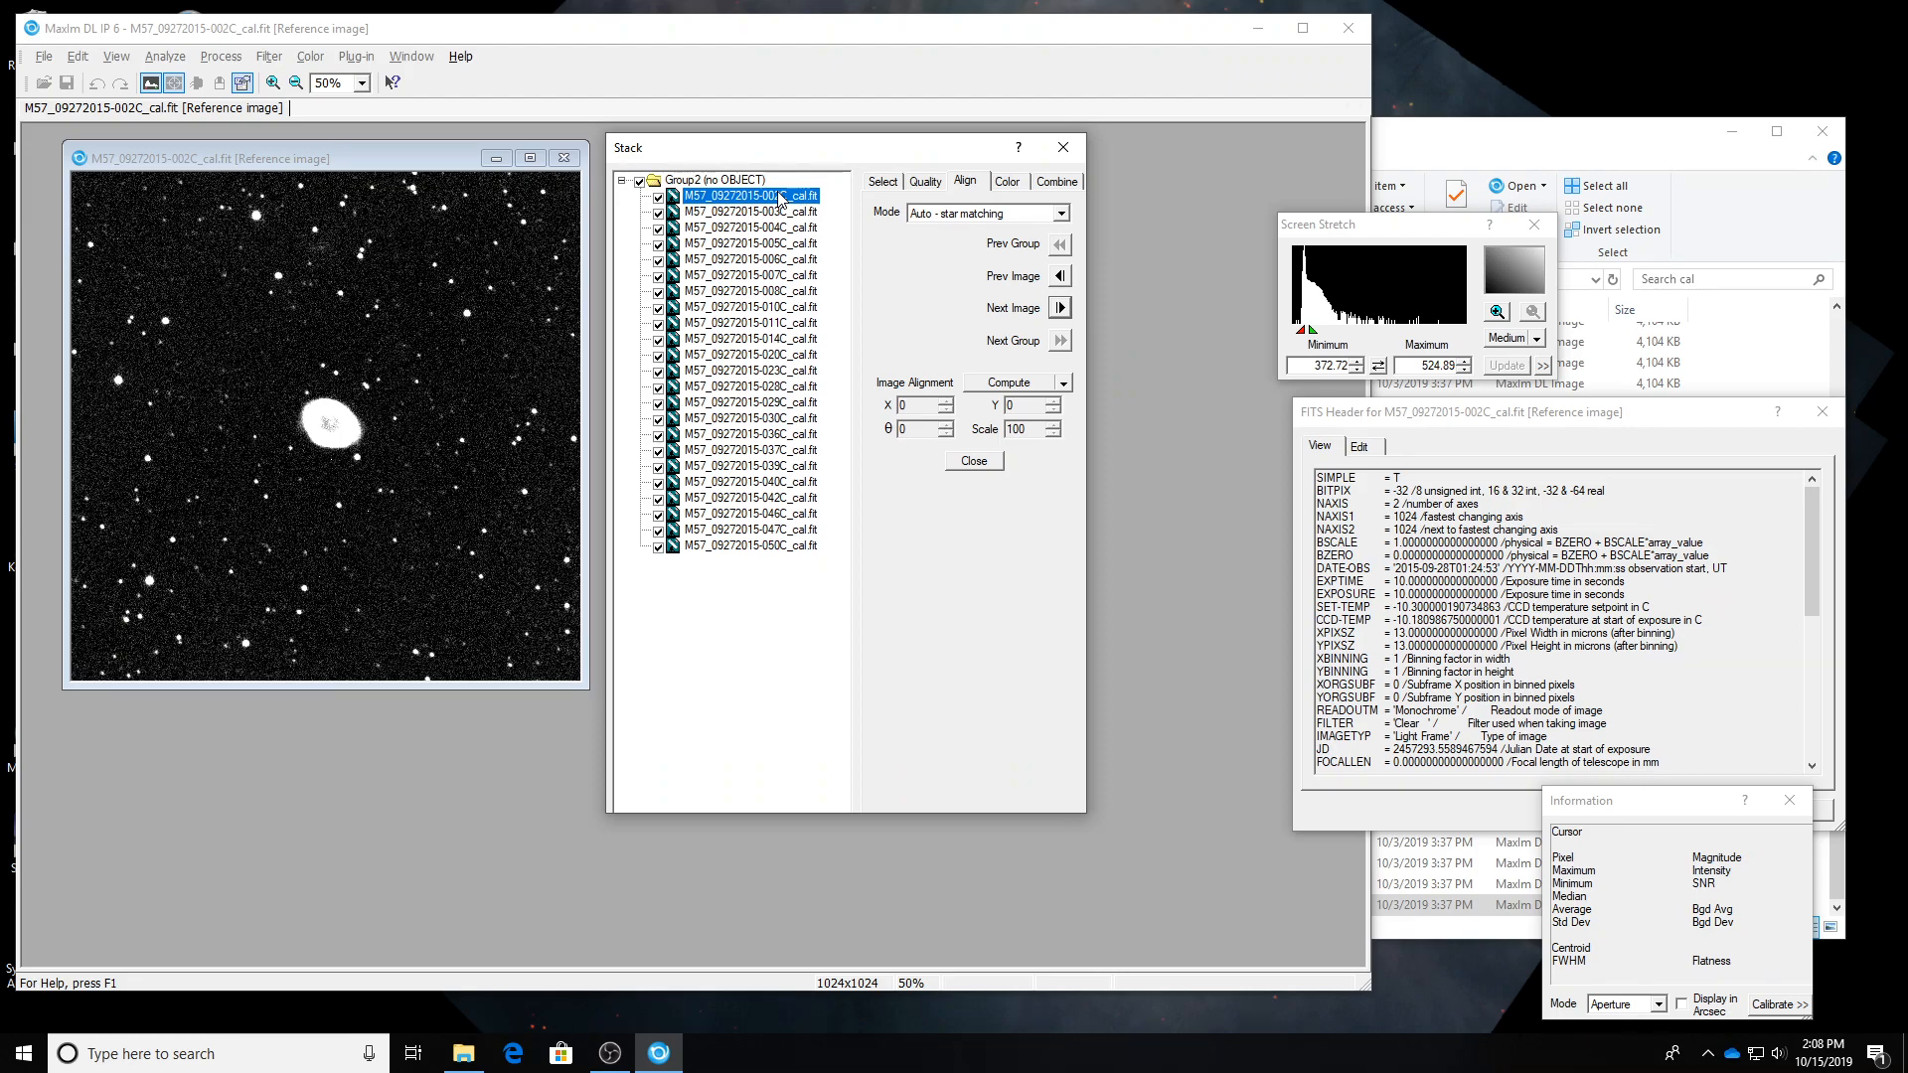
Examine the remaining frames in quick succession from 002C toward the end of the list and back for image shift and star quality.
{"action": "key", "text": "Down"}
{"action": "key", "text": "Down"}
{"action": "key", "text": "Down"}
{"action": "key", "text": "Down"}
{"action": "key", "text": "Down"}
{"action": "key", "text": "Down"}
{"action": "key", "text": "Down"}
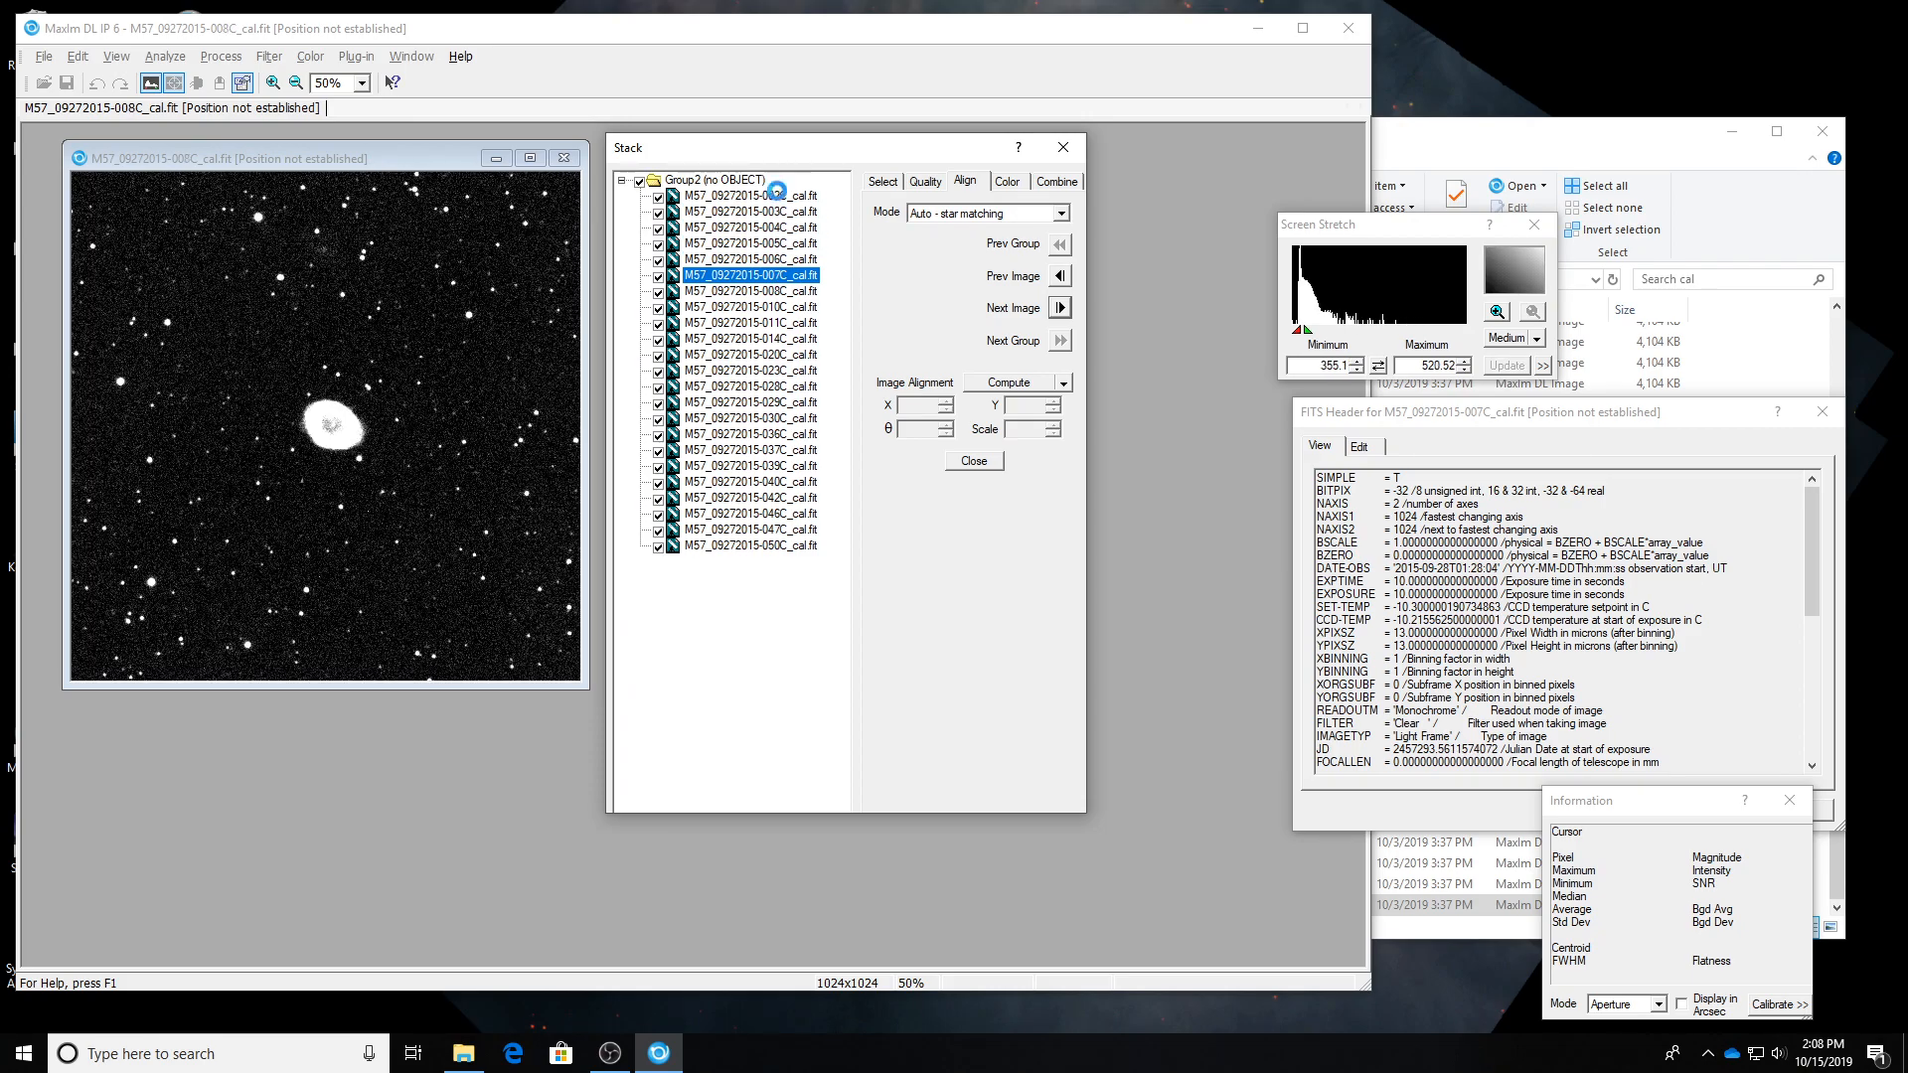
{"action": "key", "text": "Down"}
{"action": "key", "text": "Down"}
{"action": "key", "text": "Down"}
{"action": "key", "text": "Down"}
{"action": "key", "text": "Down"}
{"action": "key", "text": "Down"}
{"action": "key", "text": "Down"}
{"action": "key", "text": "Down"}
{"action": "key", "text": "Down"}
{"action": "key", "text": "Down"}
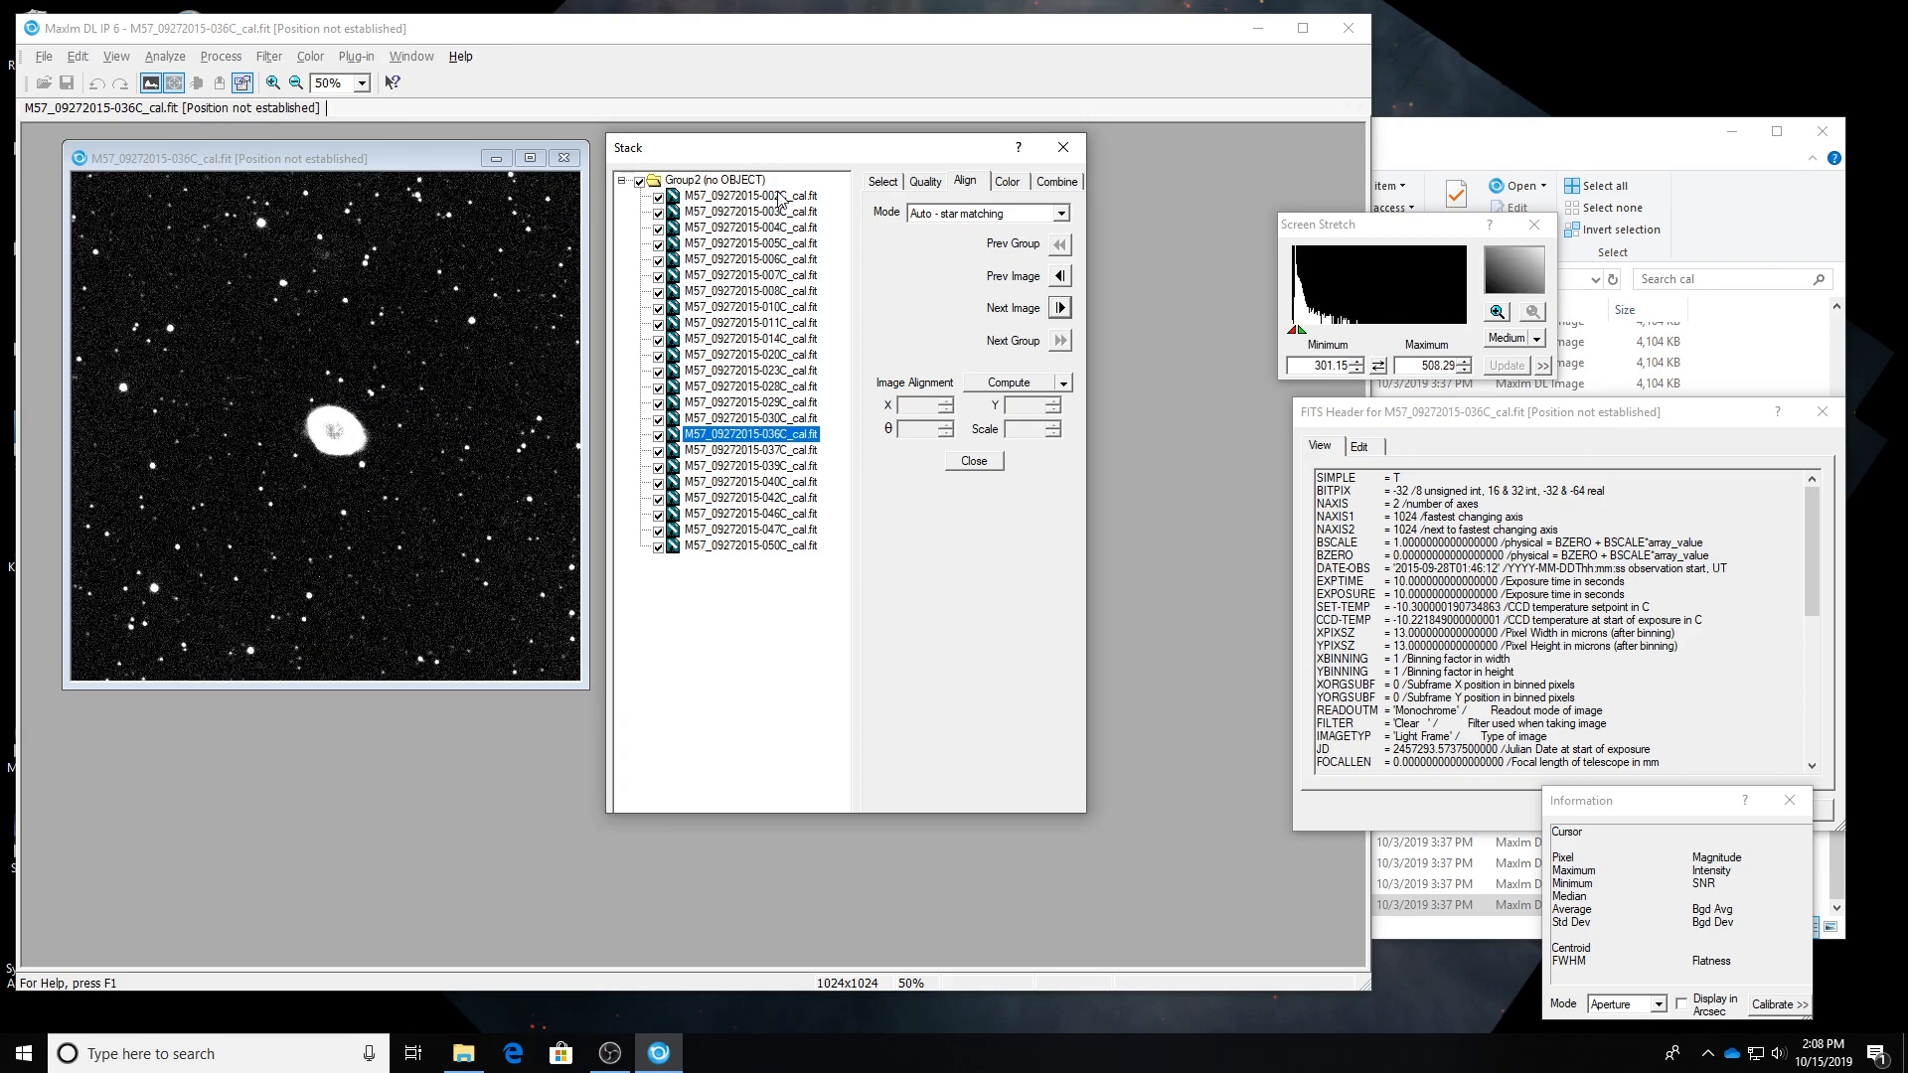
{"action": "key", "text": "Down"}
{"action": "key", "text": "Down"}
{"action": "key", "text": "Down"}
{"action": "key", "text": "Down"}
{"action": "key", "text": "Down"}
{"action": "key", "text": "Up"}
{"action": "key", "text": "Up"}
{"action": "key", "text": "Up"}
{"action": "key", "text": "Up"}
{"action": "key", "text": "Down"}
{"action": "key", "text": "Up"}
{"action": "key", "text": "Down"}
{"action": "key", "text": "Down"}
{"action": "key", "text": "Up"}
{"action": "key", "text": "Up"}
{"action": "key", "text": "Up"}
{"action": "key", "text": "Down"}
{"action": "key", "text": "Down"}
{"action": "key", "text": "Up"}
{"action": "key", "text": "Up"}
{"action": "key", "text": "Up"}
{"action": "key", "text": "Up"}
{"action": "key", "text": "Up"}
{"action": "key", "text": "Up"}
{"action": "key", "text": "Up"}
{"action": "key", "text": "Up"}
{"action": "key", "text": "Up"}
{"action": "key", "text": "Up"}
{"action": "key", "text": "Up"}
{"action": "key", "text": "Up"}
{"action": "key", "text": "Up"}
{"action": "key", "text": "Up"}
{"action": "key", "text": "Up"}
{"action": "key", "text": "Up"}
{"action": "key", "text": "Up"}
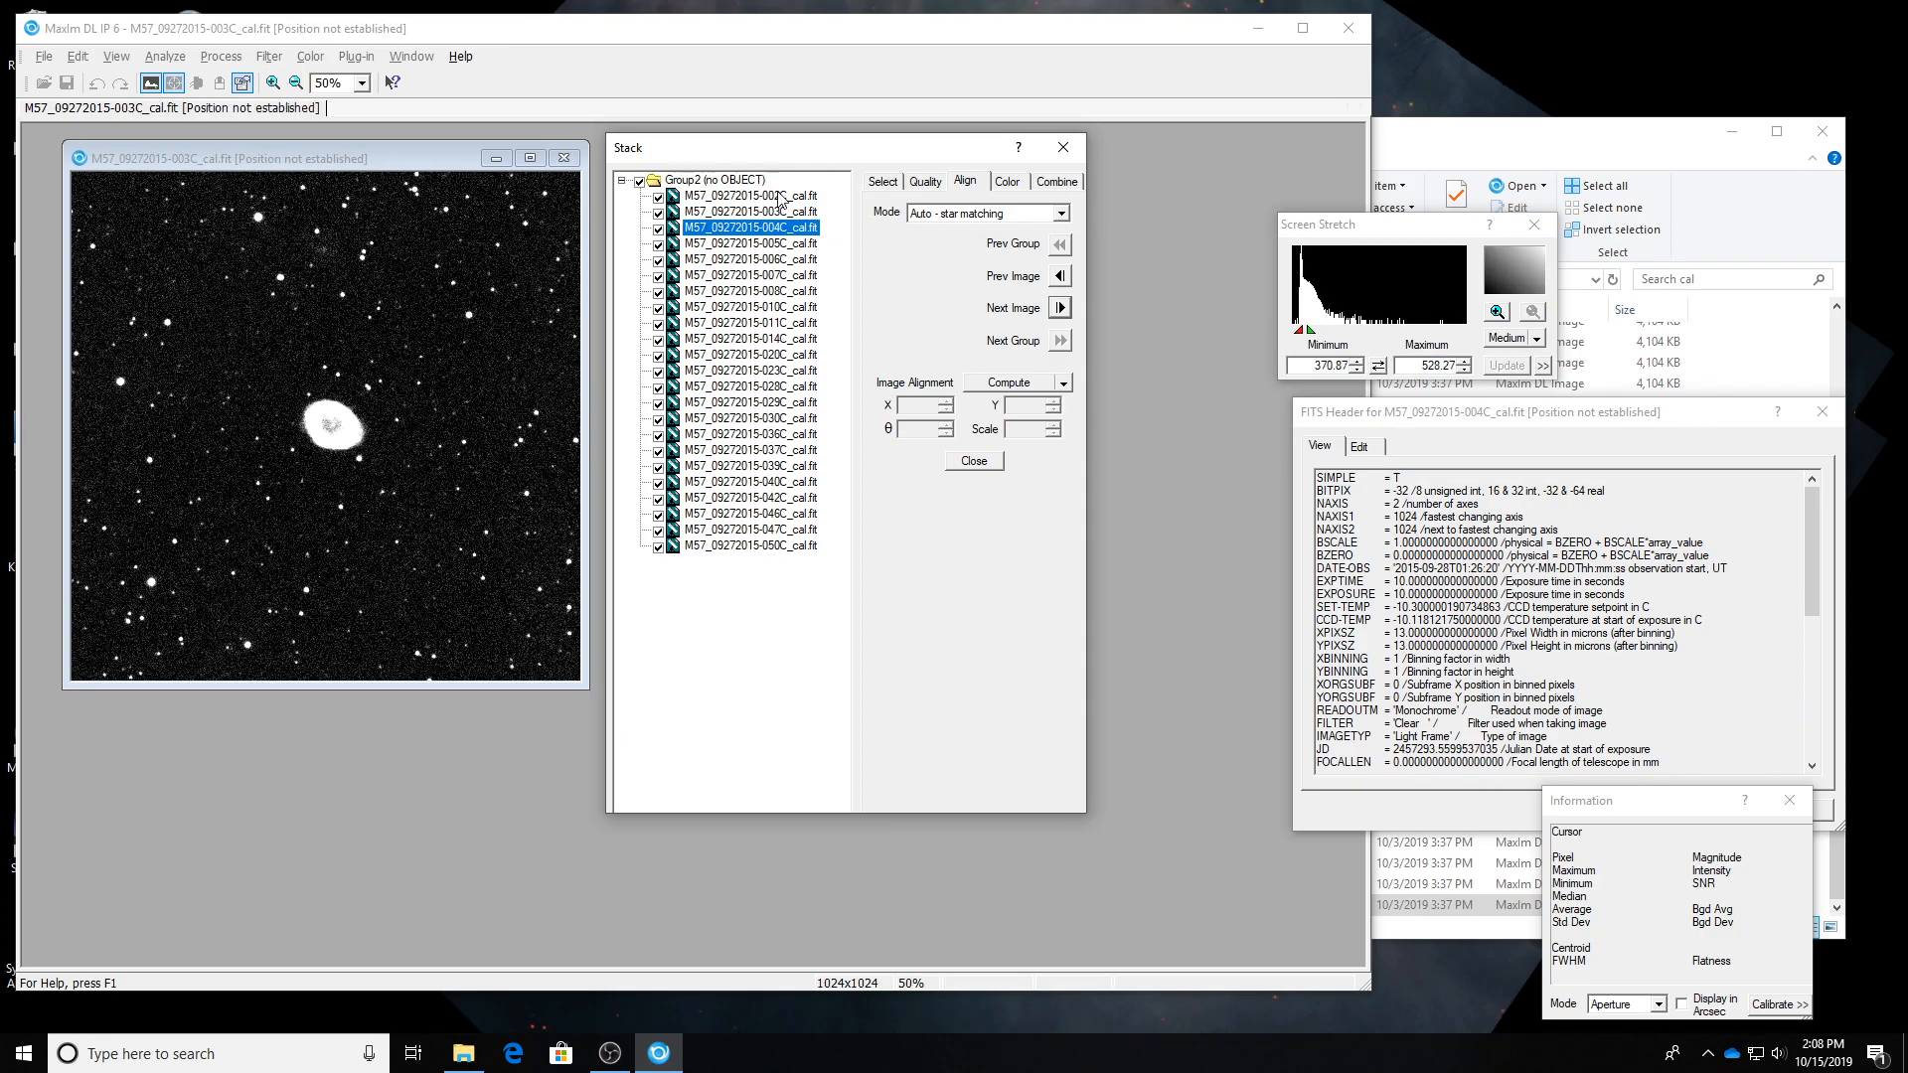
{"action": "key", "text": "Up"}
{"action": "key", "text": "Up"}
{"action": "key", "text": "Up"}
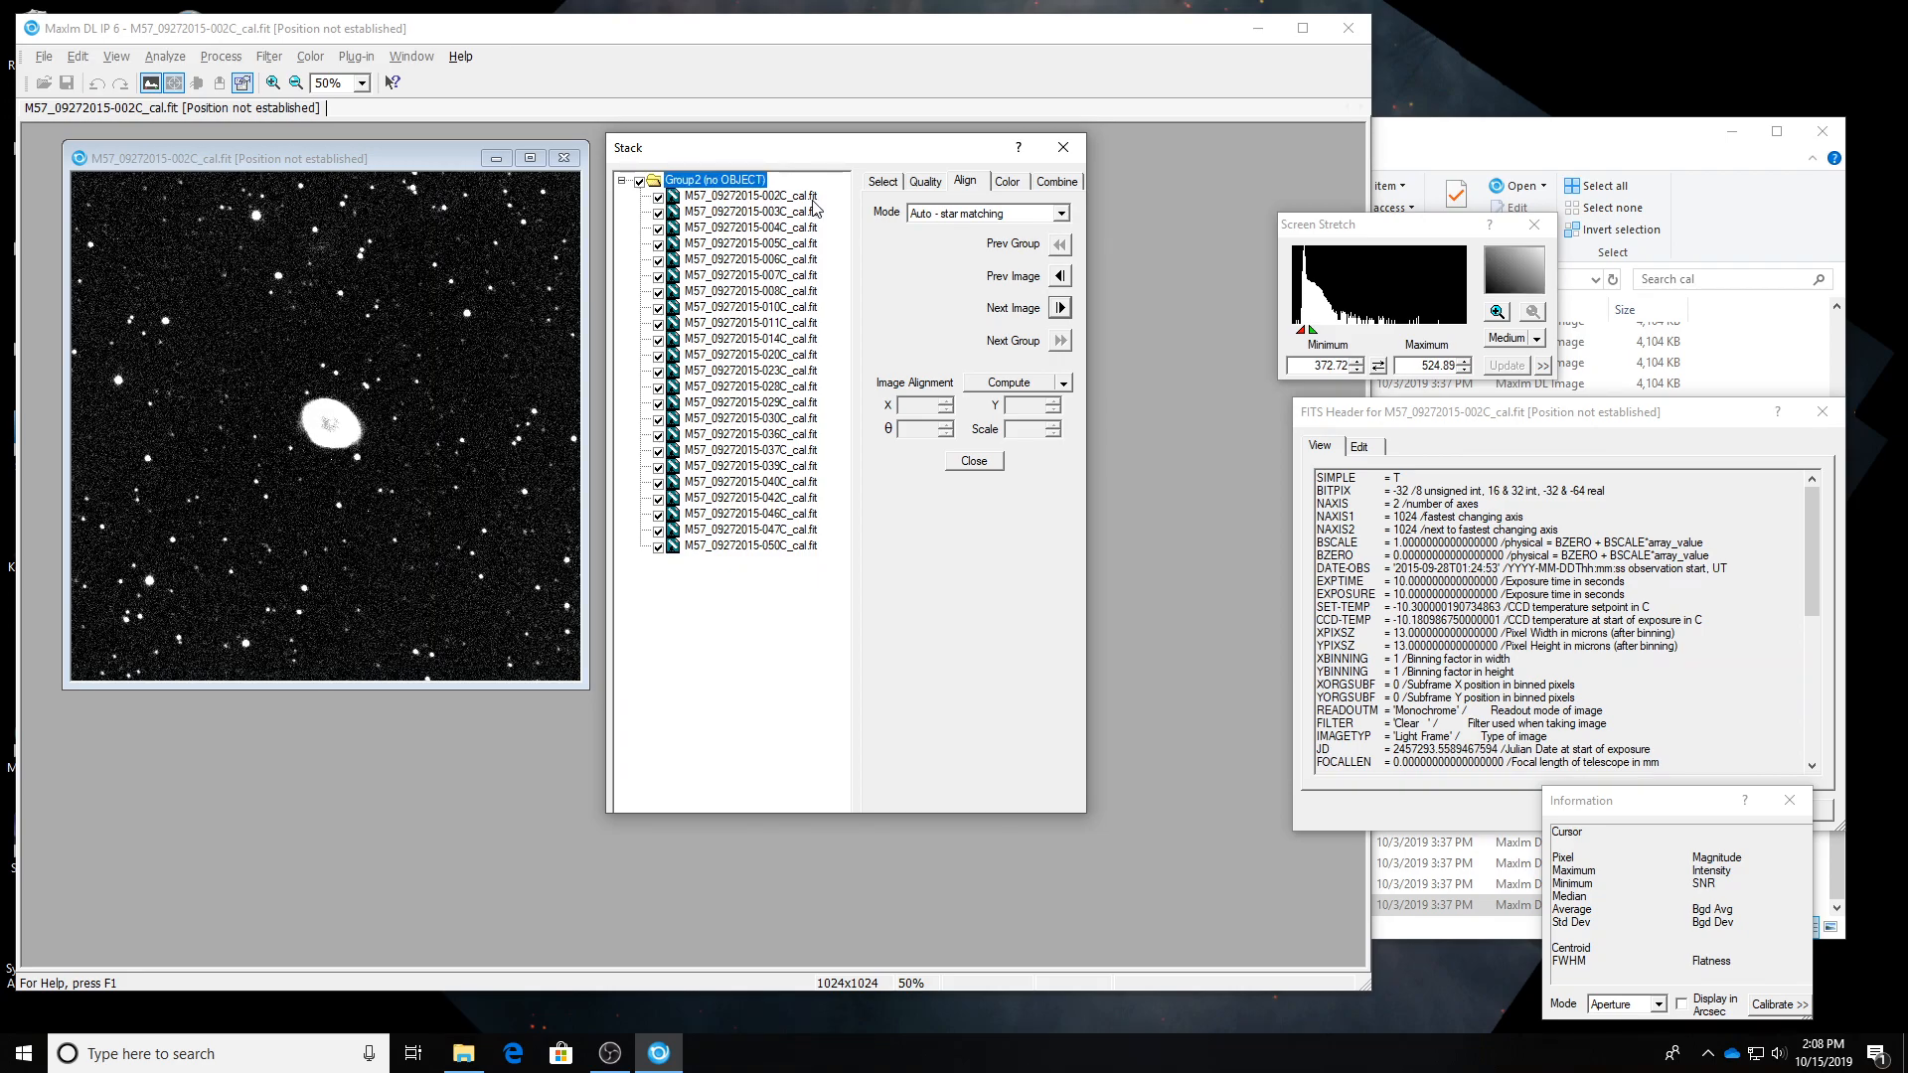
Combine the aligned frames using the Median method and IEEE Float format, and place the resulting image beside the Stack dialog.
{"action": "left_click", "coordinate": [1056, 182]}
{"action": "left_click", "coordinate": [1006, 212]}
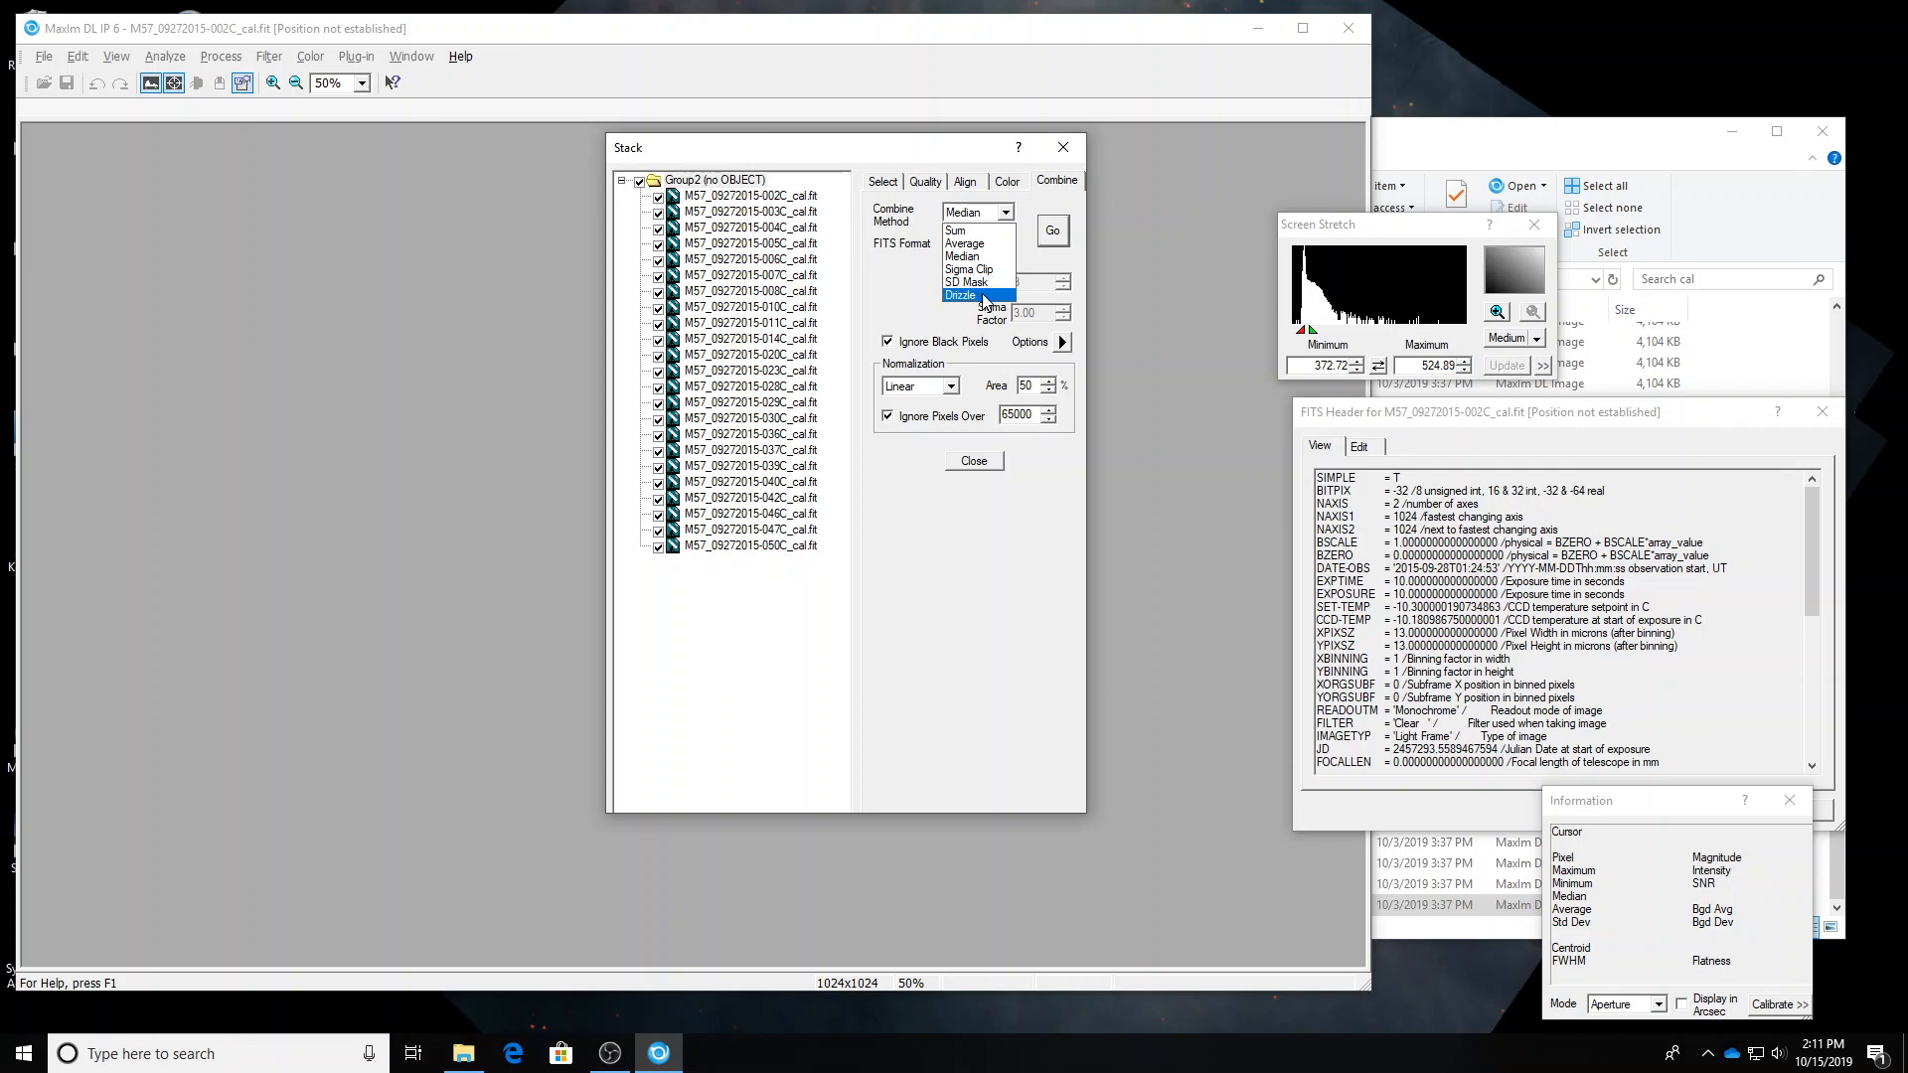
{"action": "left_click", "coordinate": [977, 257]}
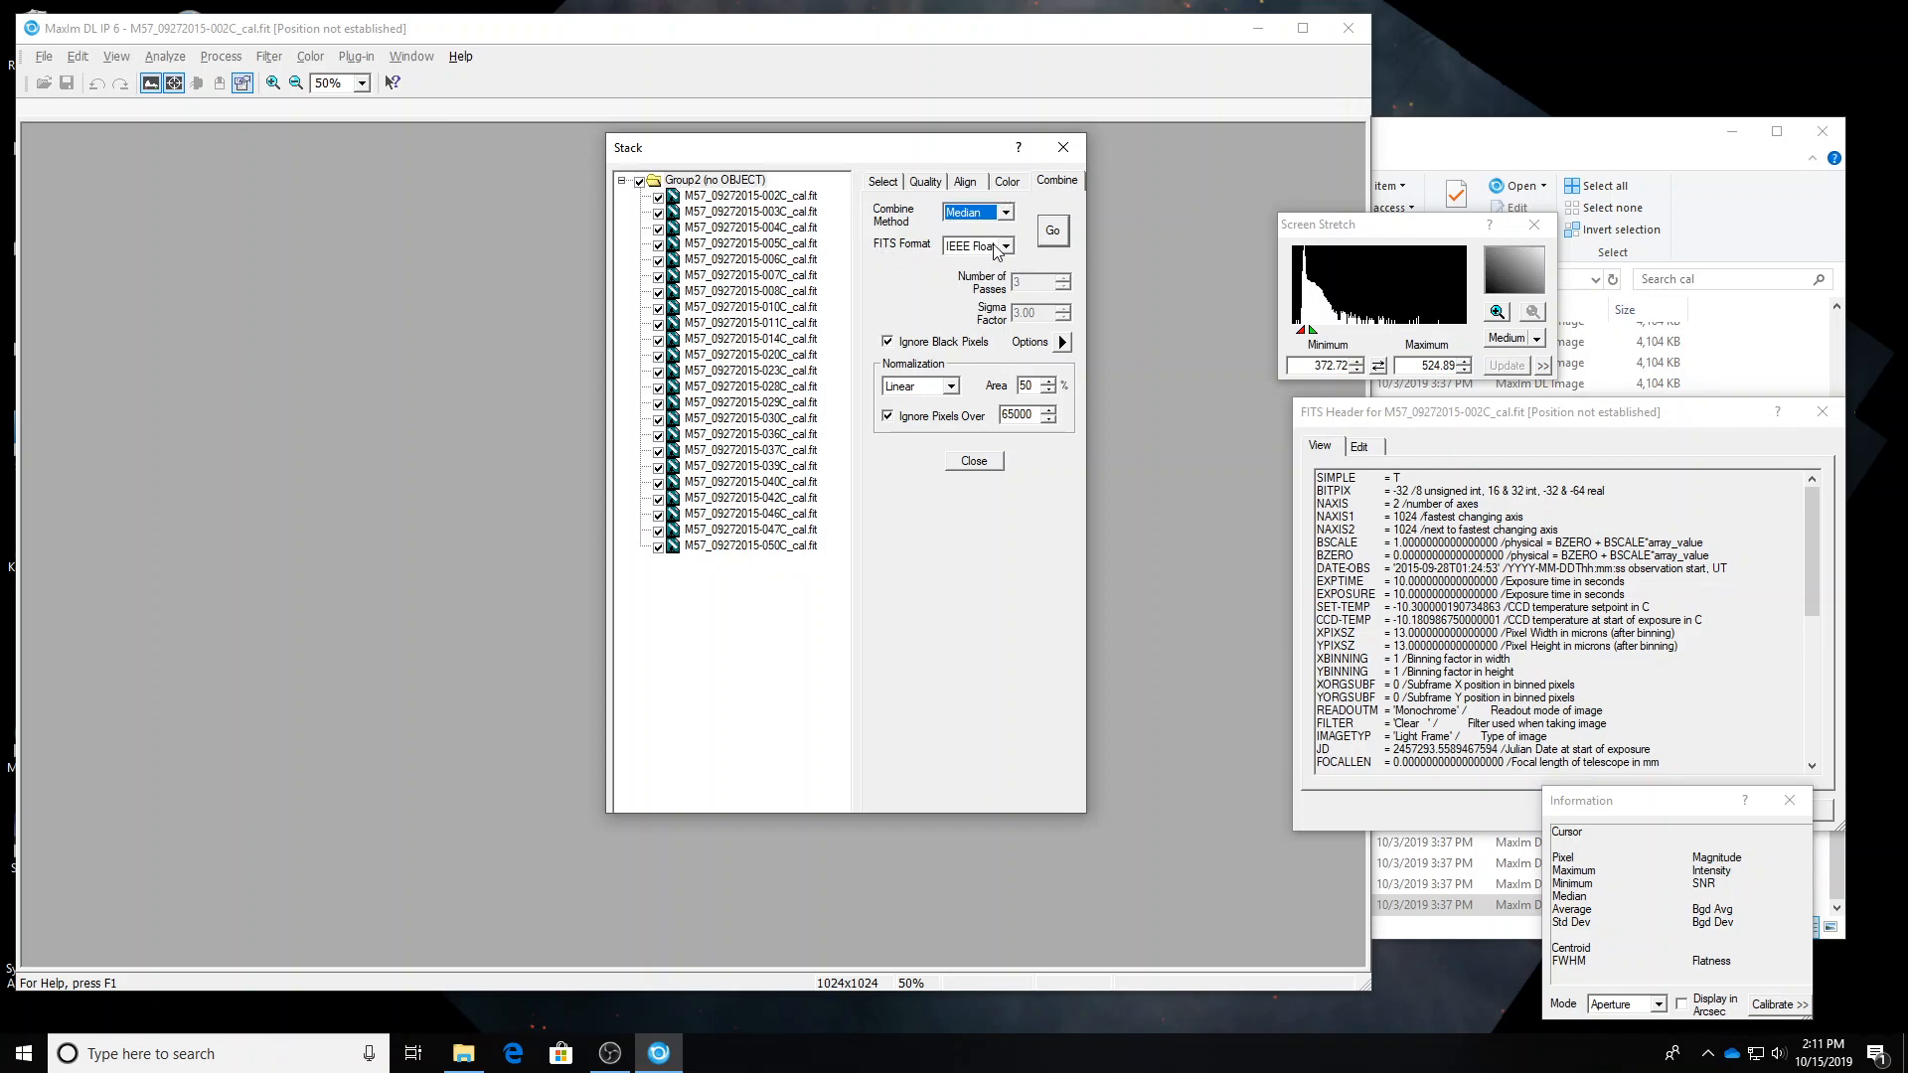
{"action": "left_click", "coordinate": [1007, 248]}
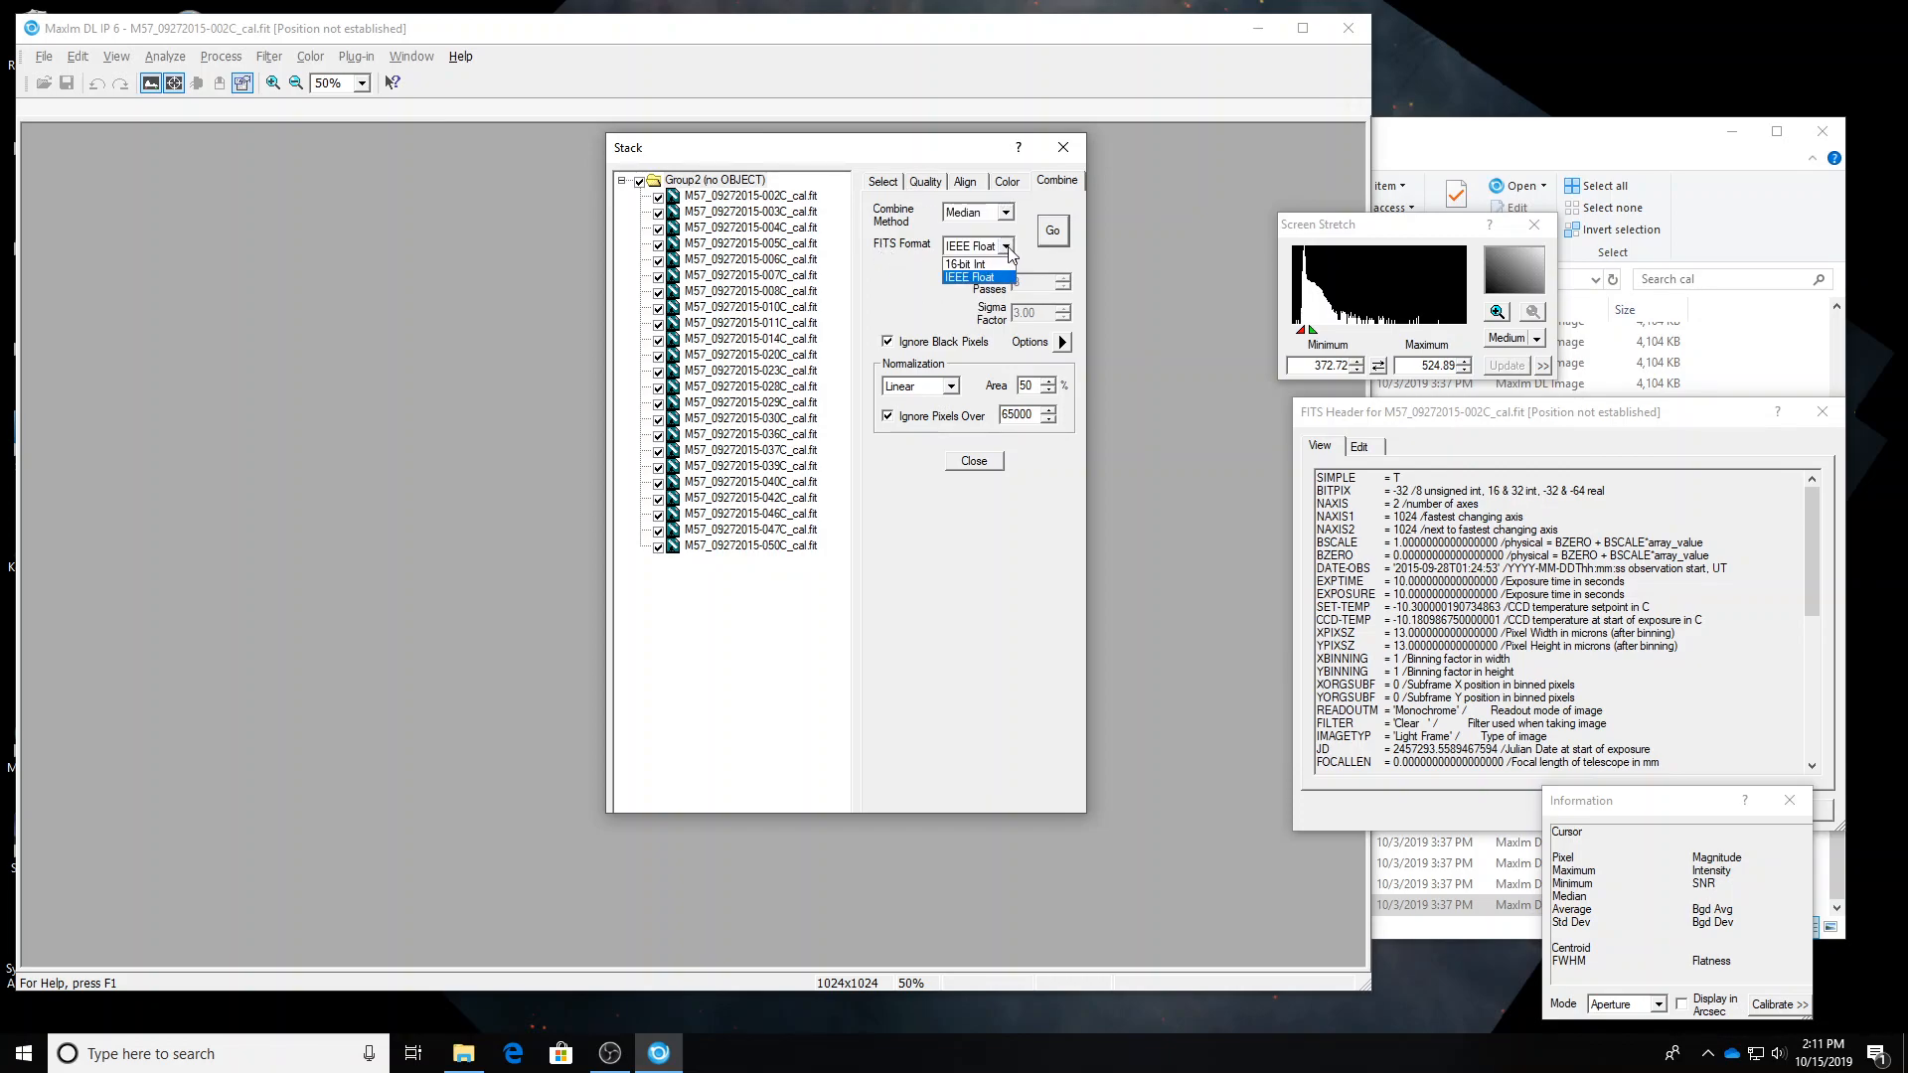
{"action": "left_click", "coordinate": [994, 277]}
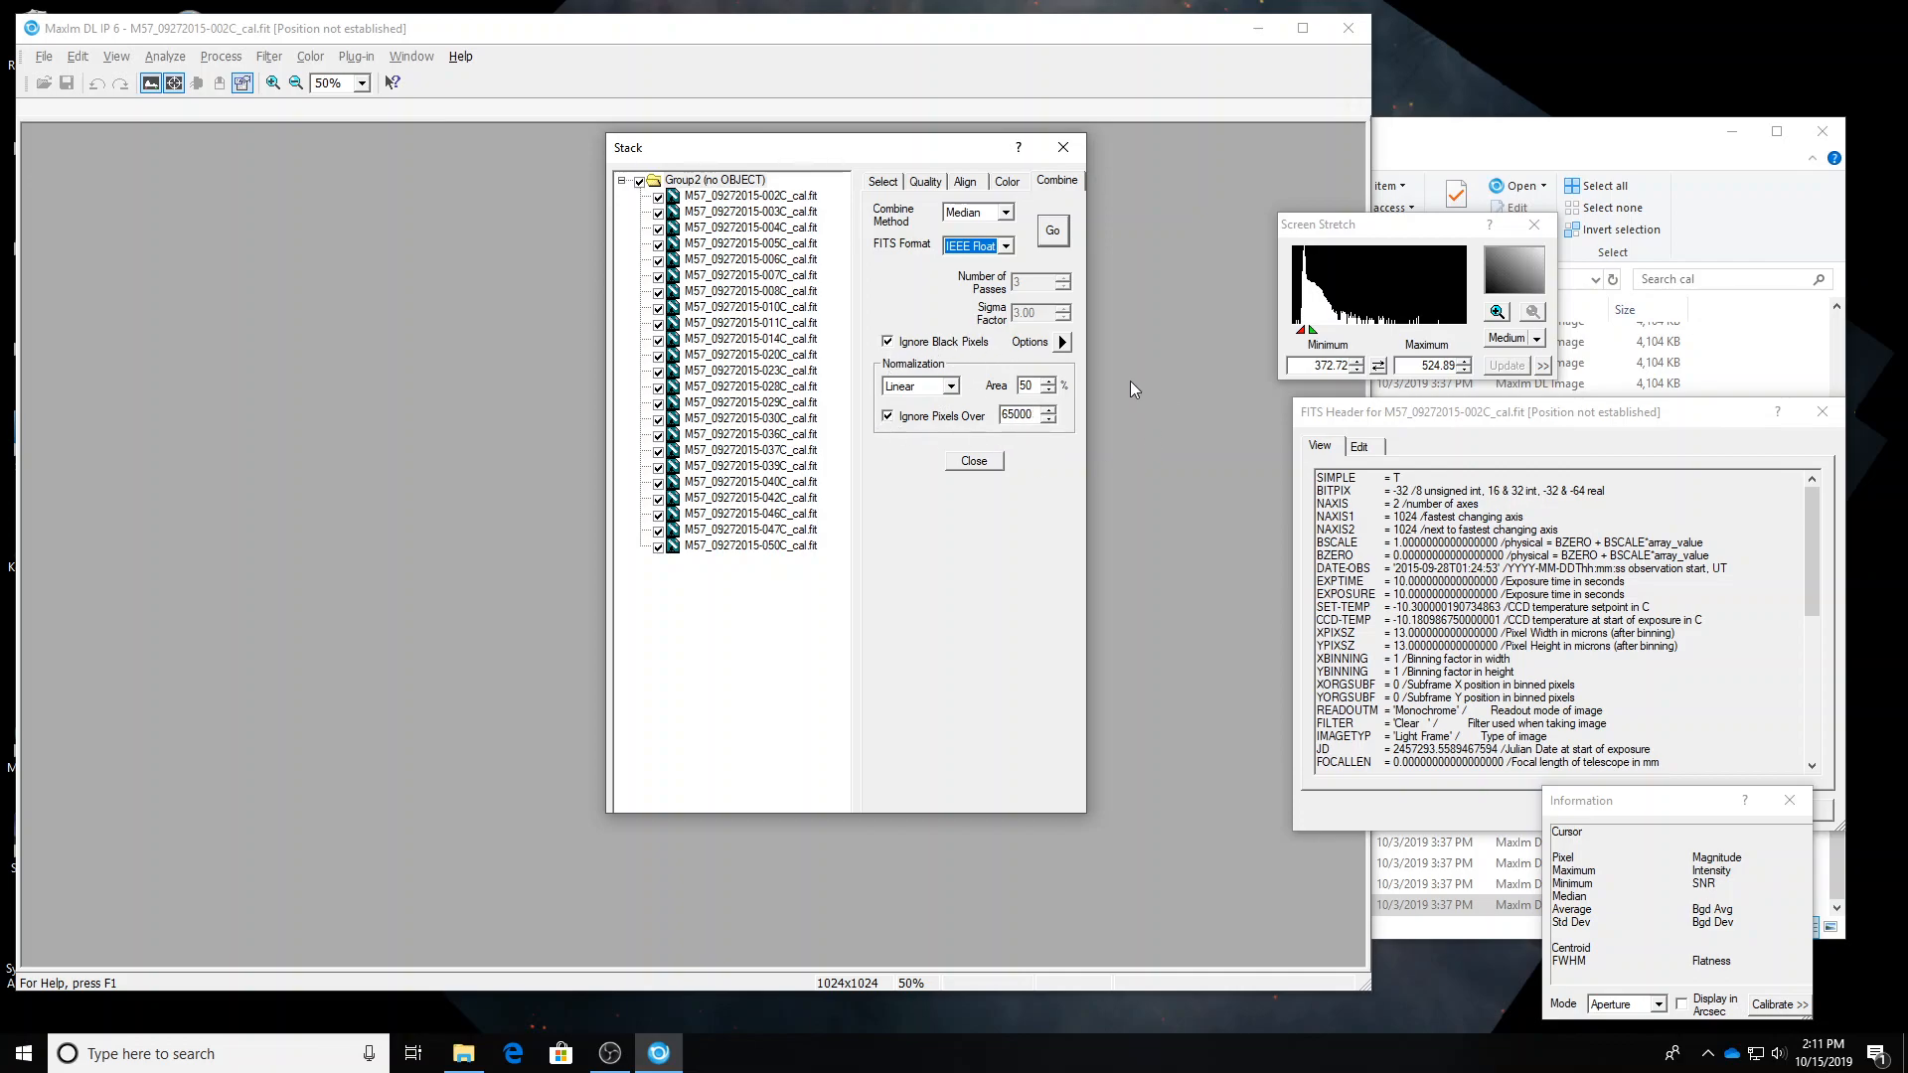
{"action": "left_click", "coordinate": [1061, 241]}
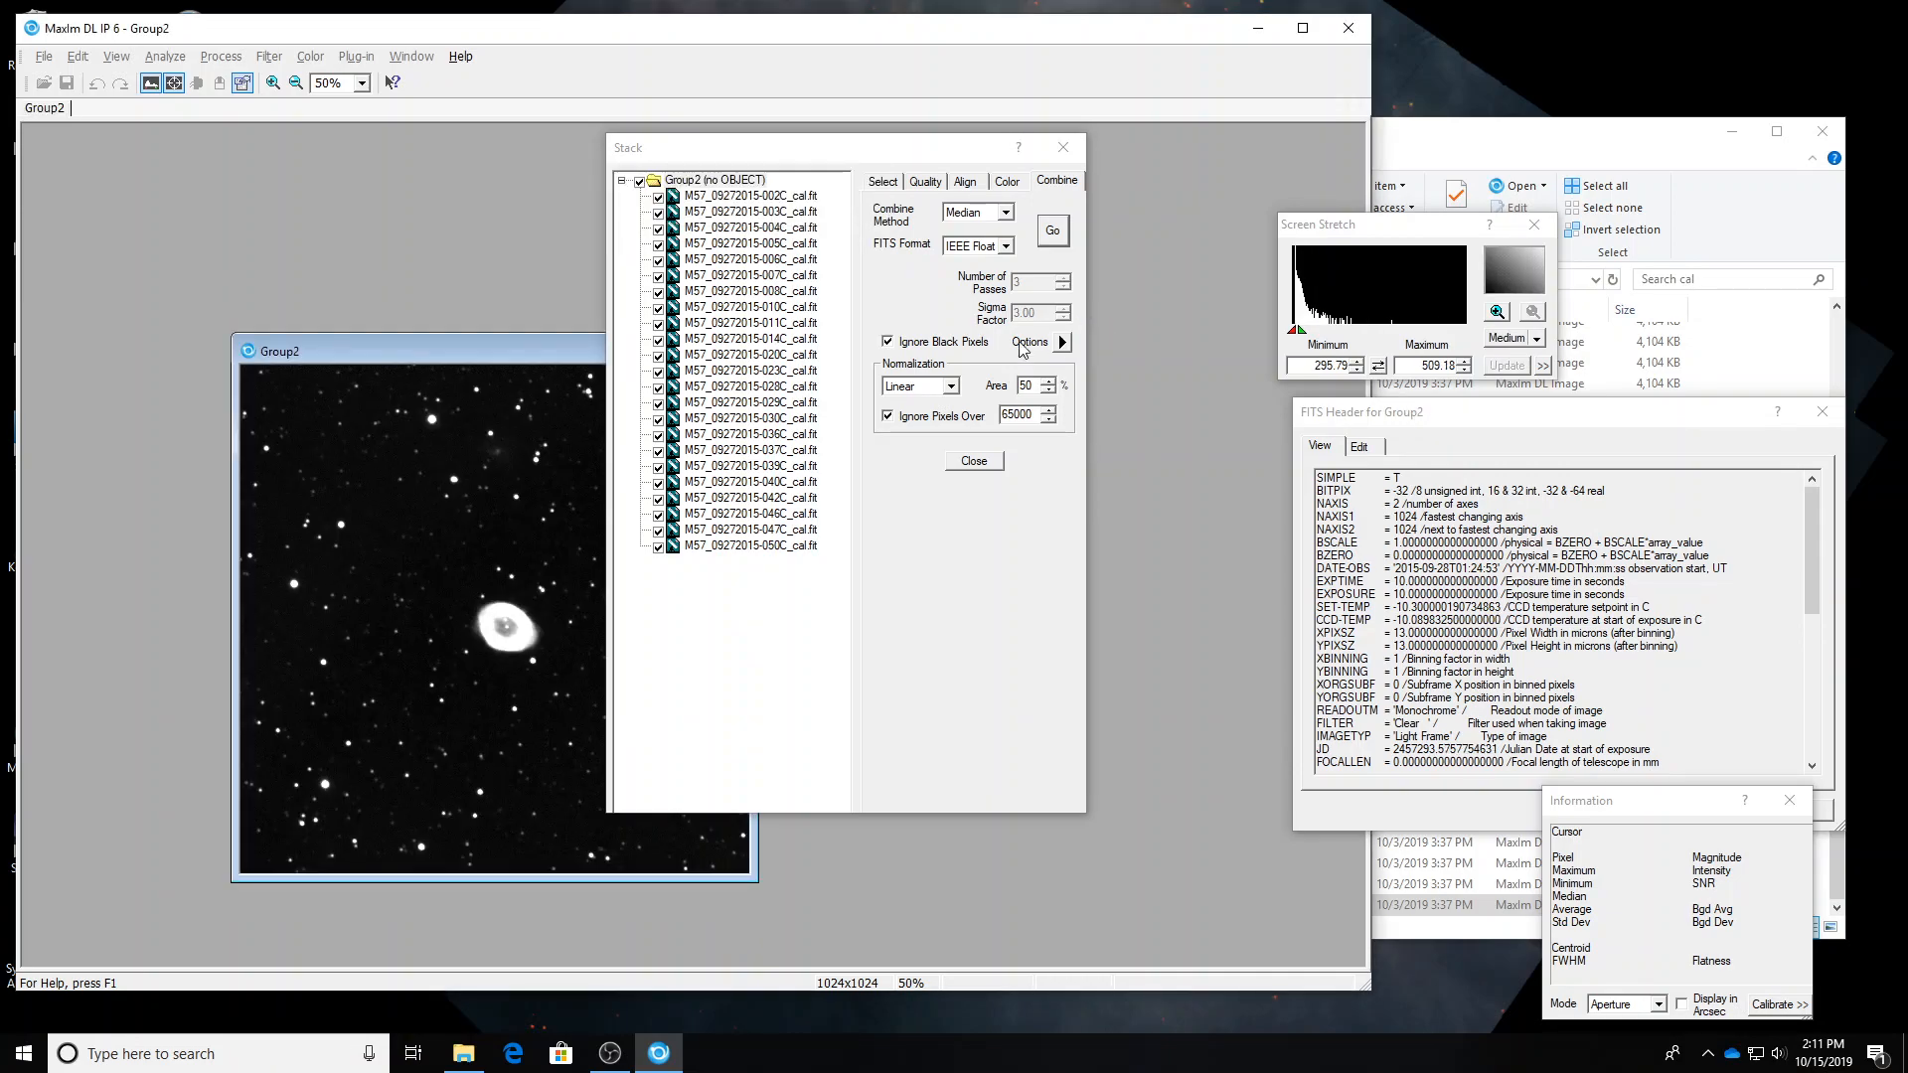
{"action": "left_click_drag", "start_coordinate": [505, 348], "coordinate": [326, 147]}
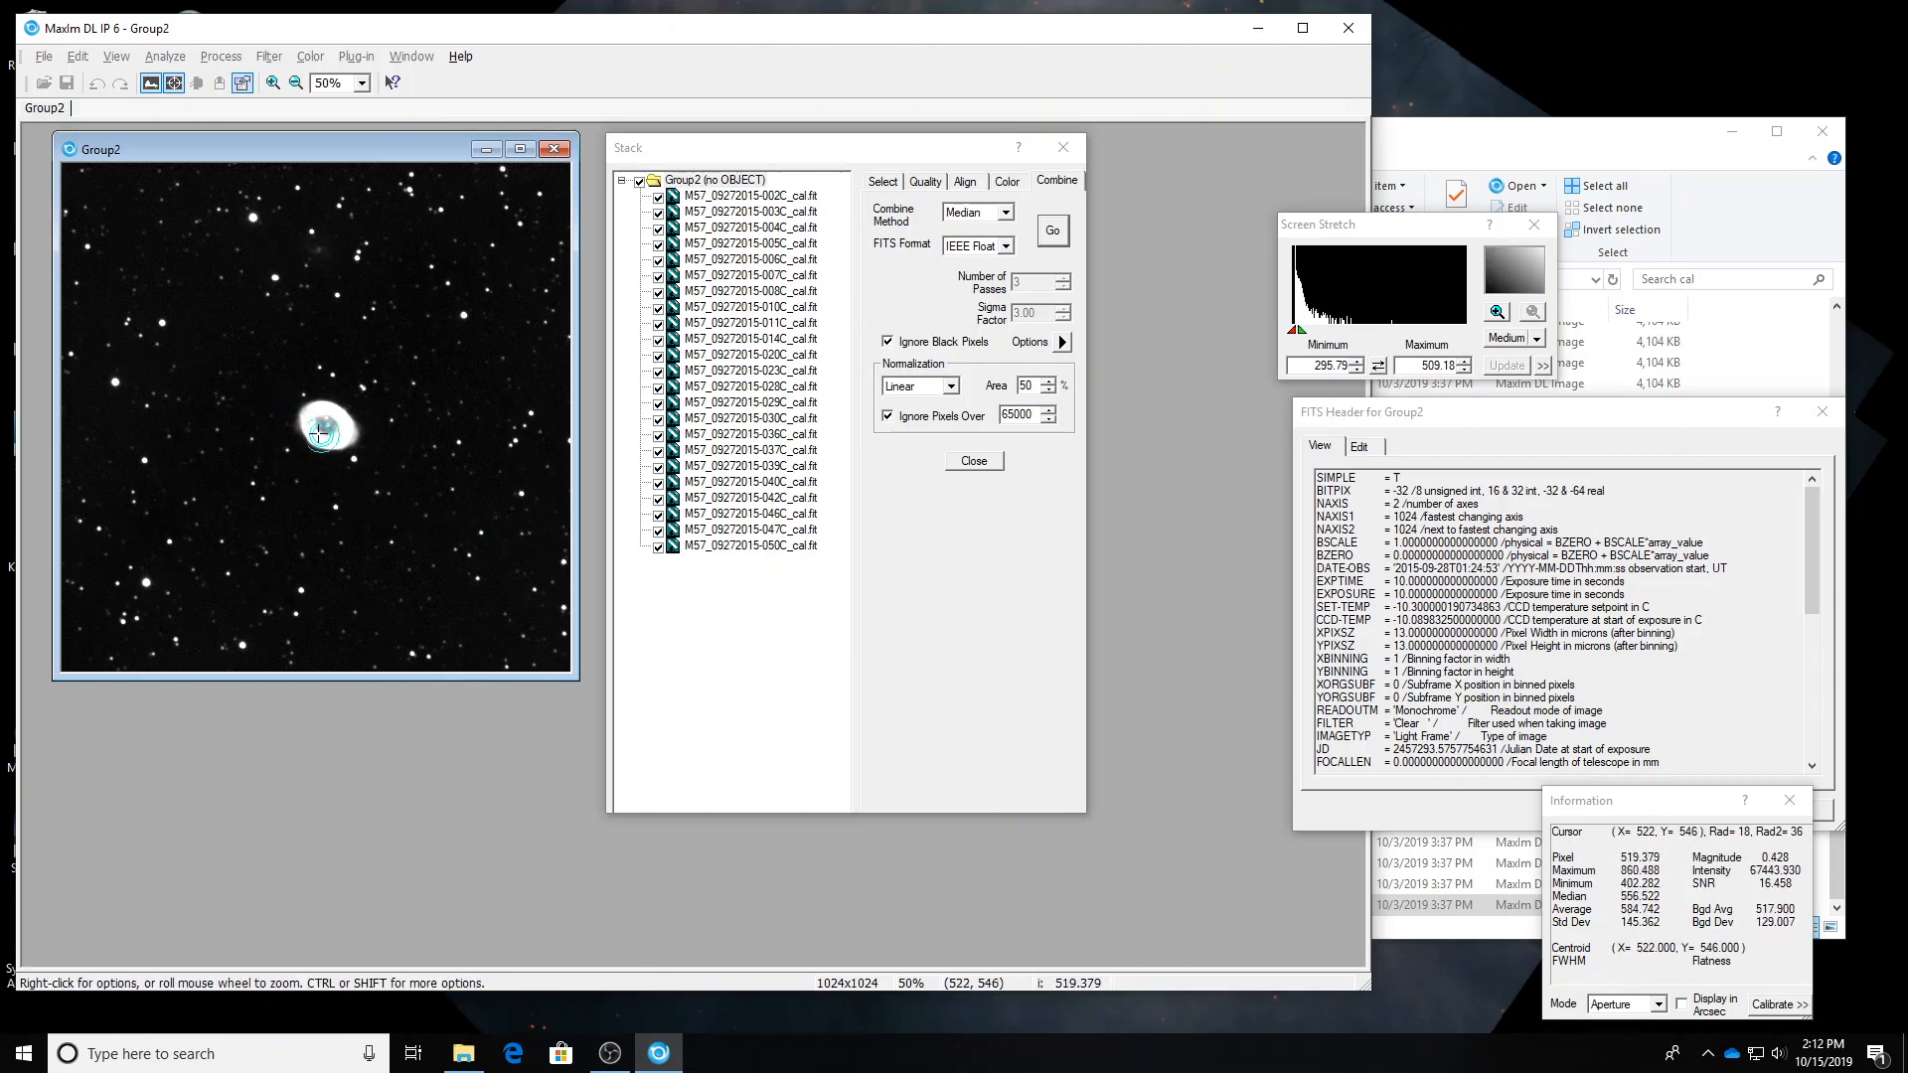
Check the alignment mode options, keep Auto - star matching, and close the Stack dialog.
{"action": "left_click", "coordinate": [965, 180]}
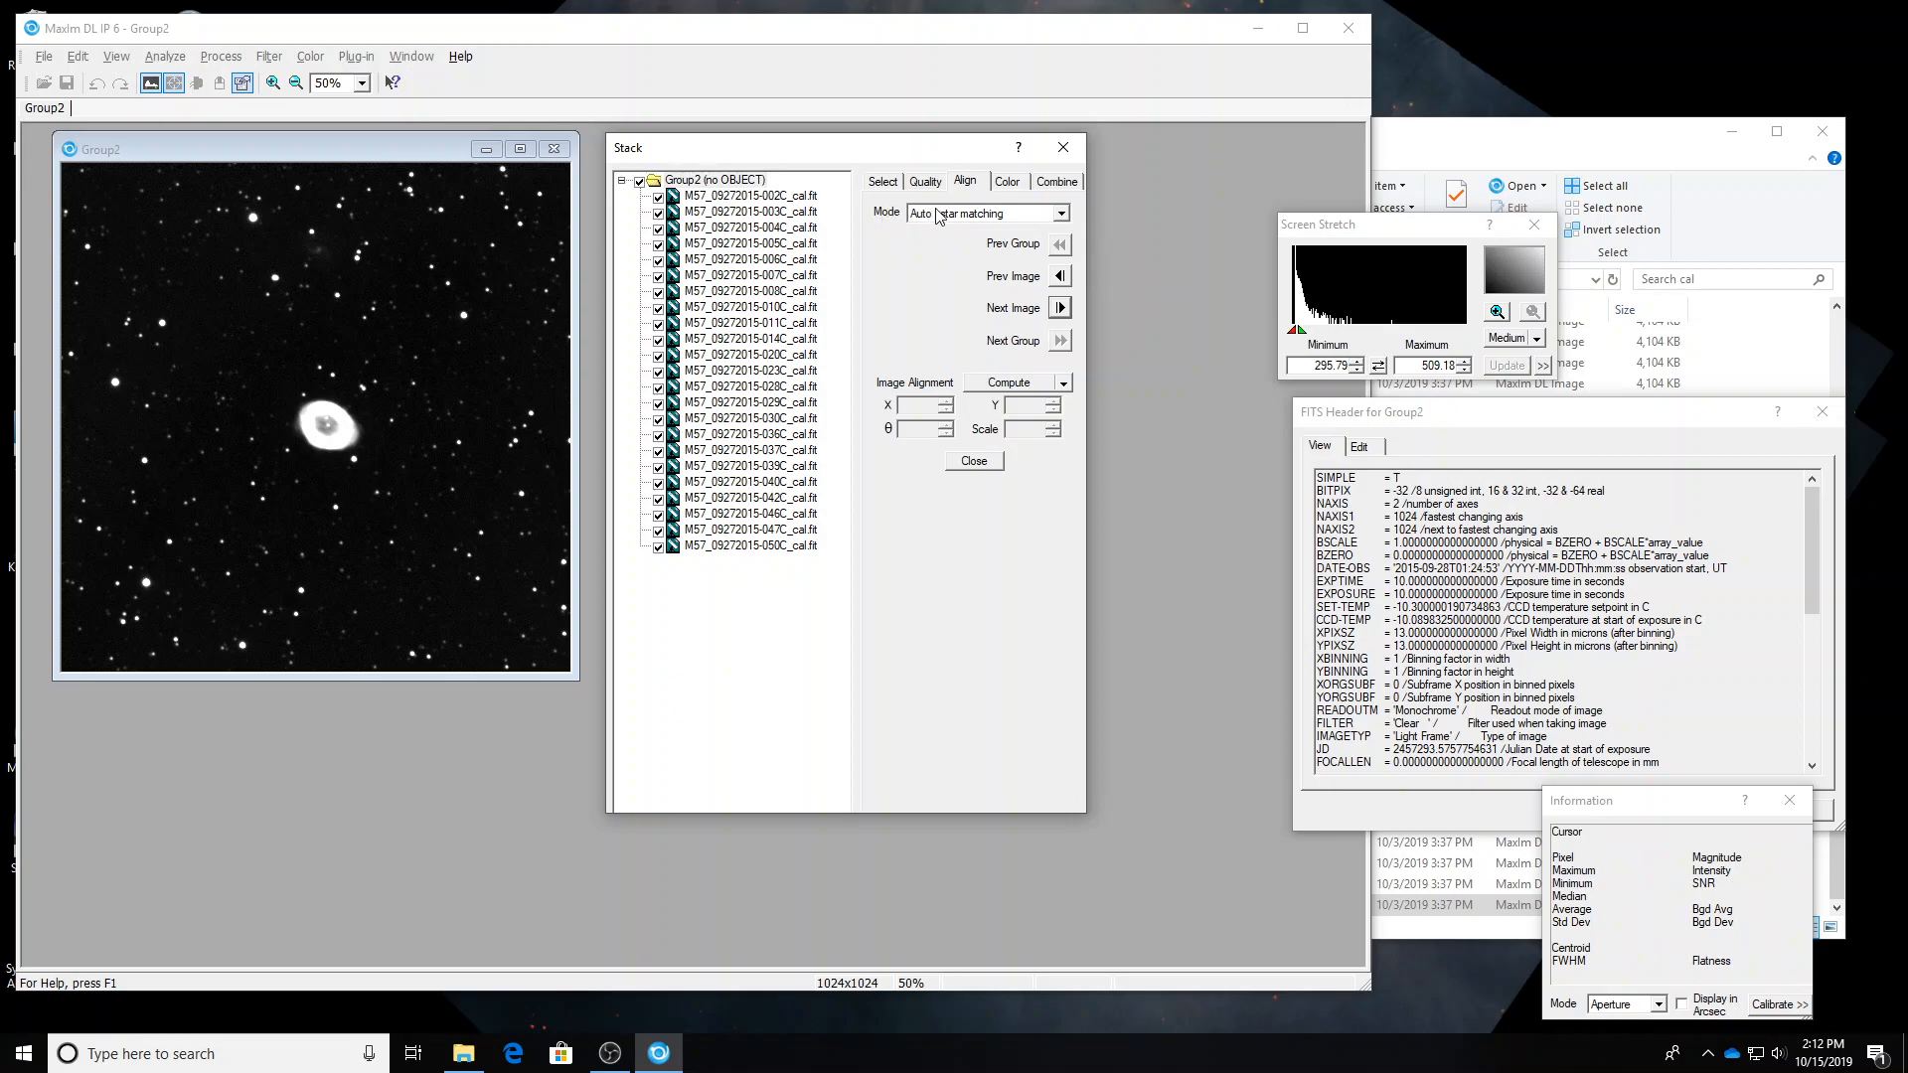
{"action": "left_click", "coordinate": [1059, 215]}
{"action": "left_click", "coordinate": [1059, 216]}
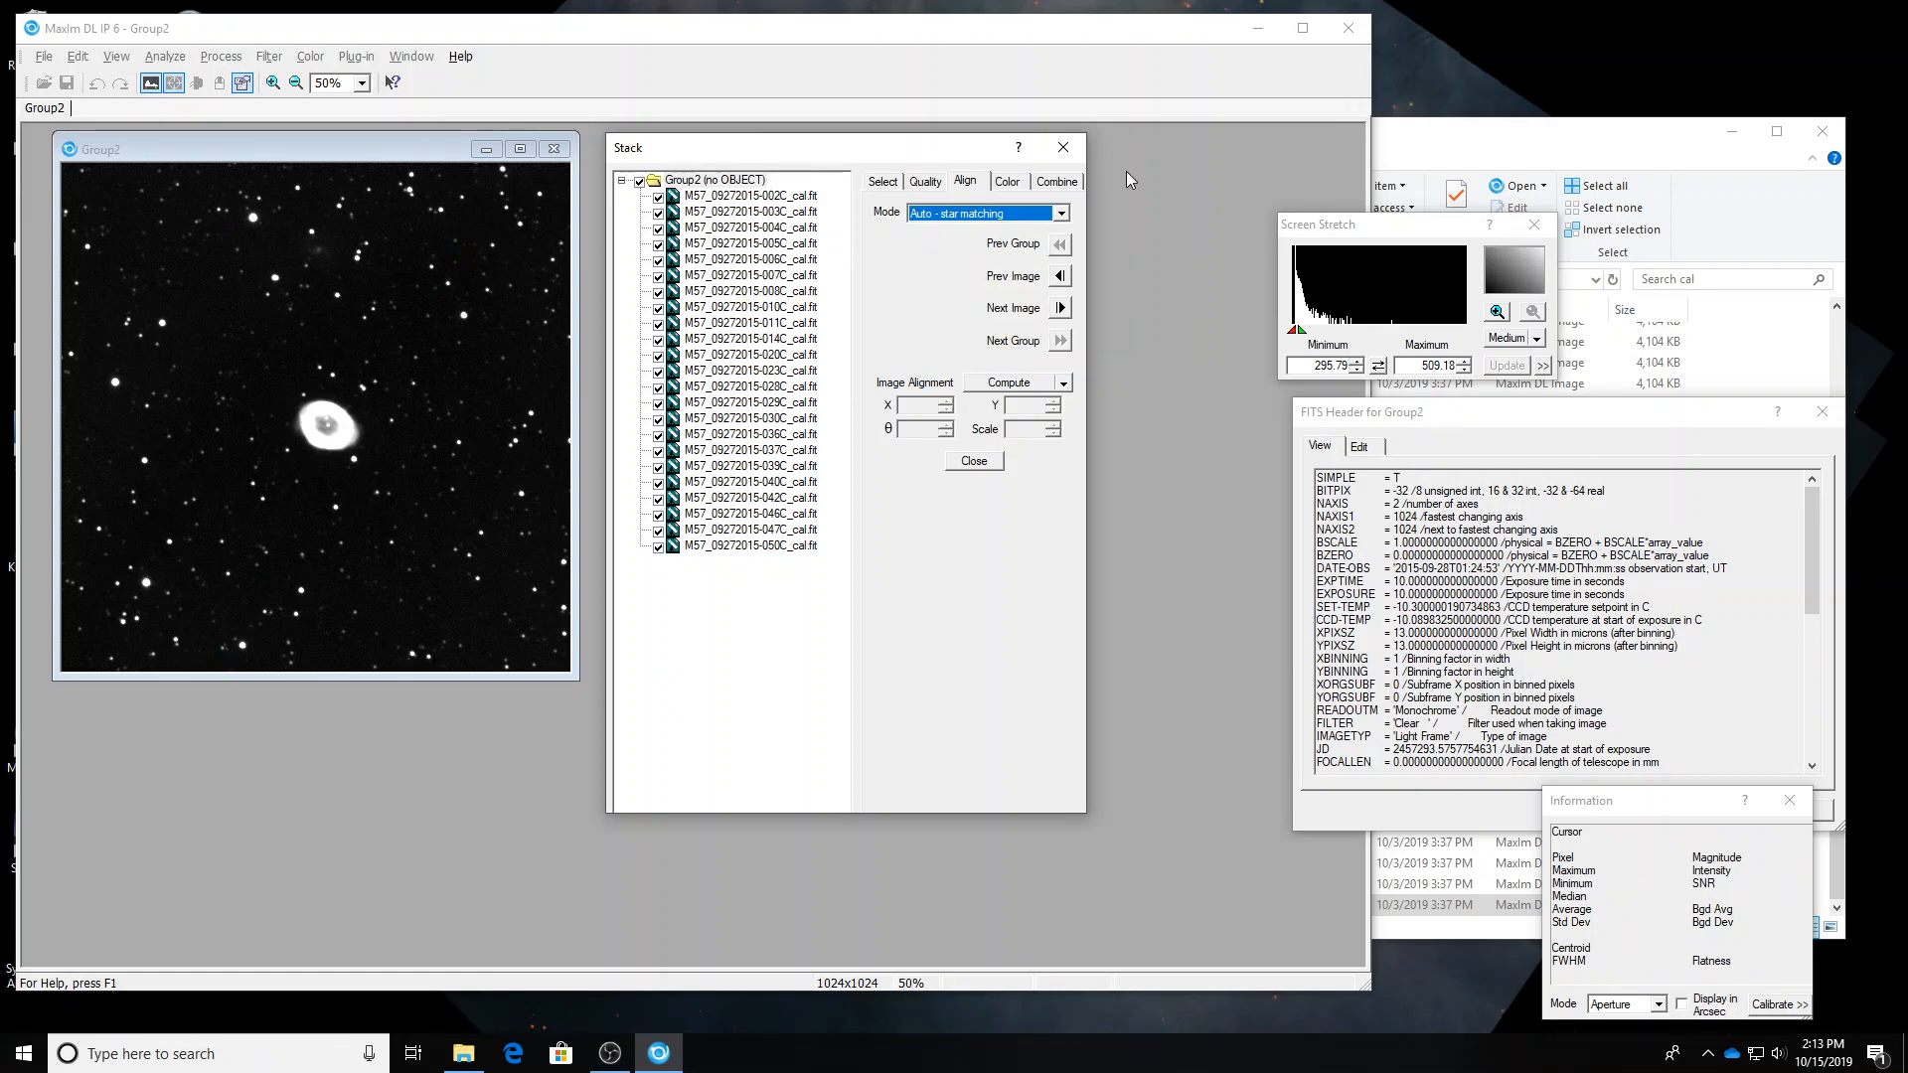
{"action": "left_click", "coordinate": [974, 462]}
Move the stacked image and Screen Stretch window into clear view and set the stretch to minimum 255.61 and maximum 1051.6.
{"action": "left_click_drag", "start_coordinate": [339, 164], "coordinate": [510, 176]}
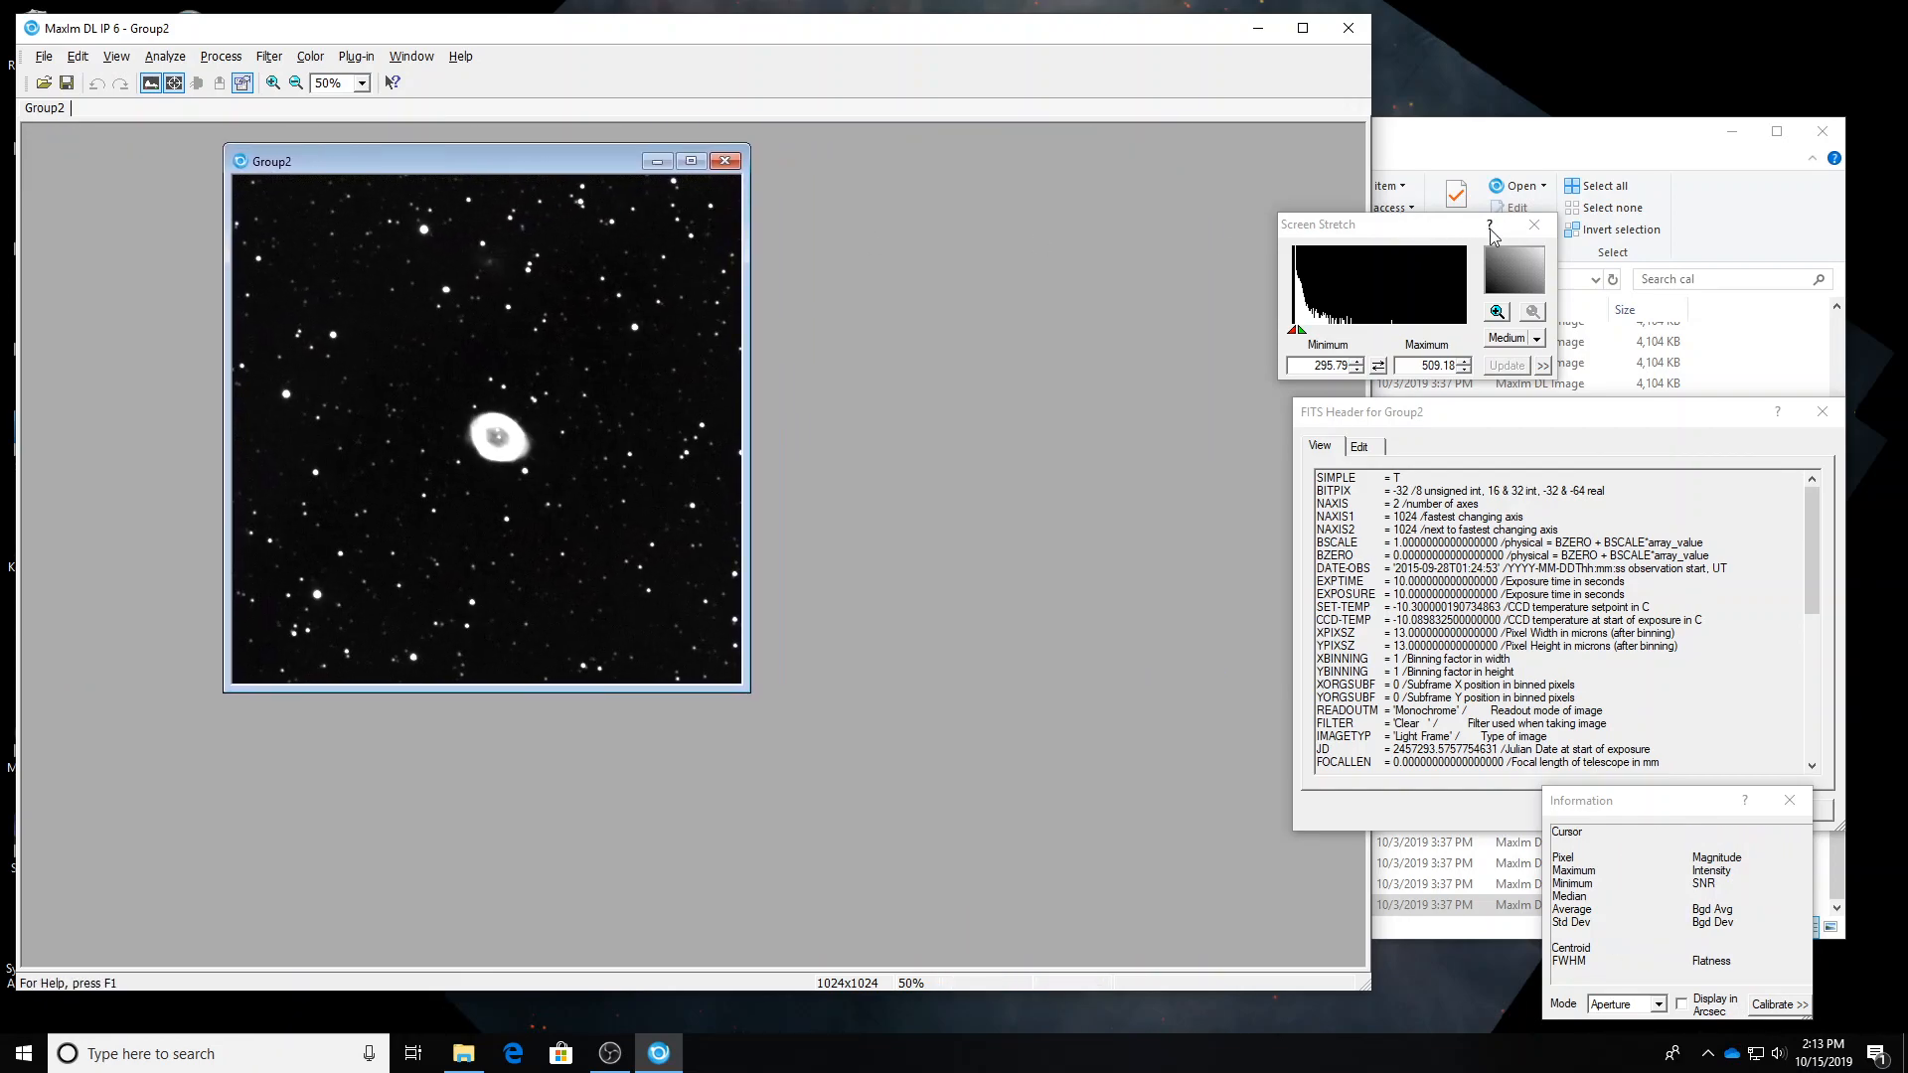
{"action": "left_click_drag", "start_coordinate": [1421, 227], "coordinate": [1057, 211]}
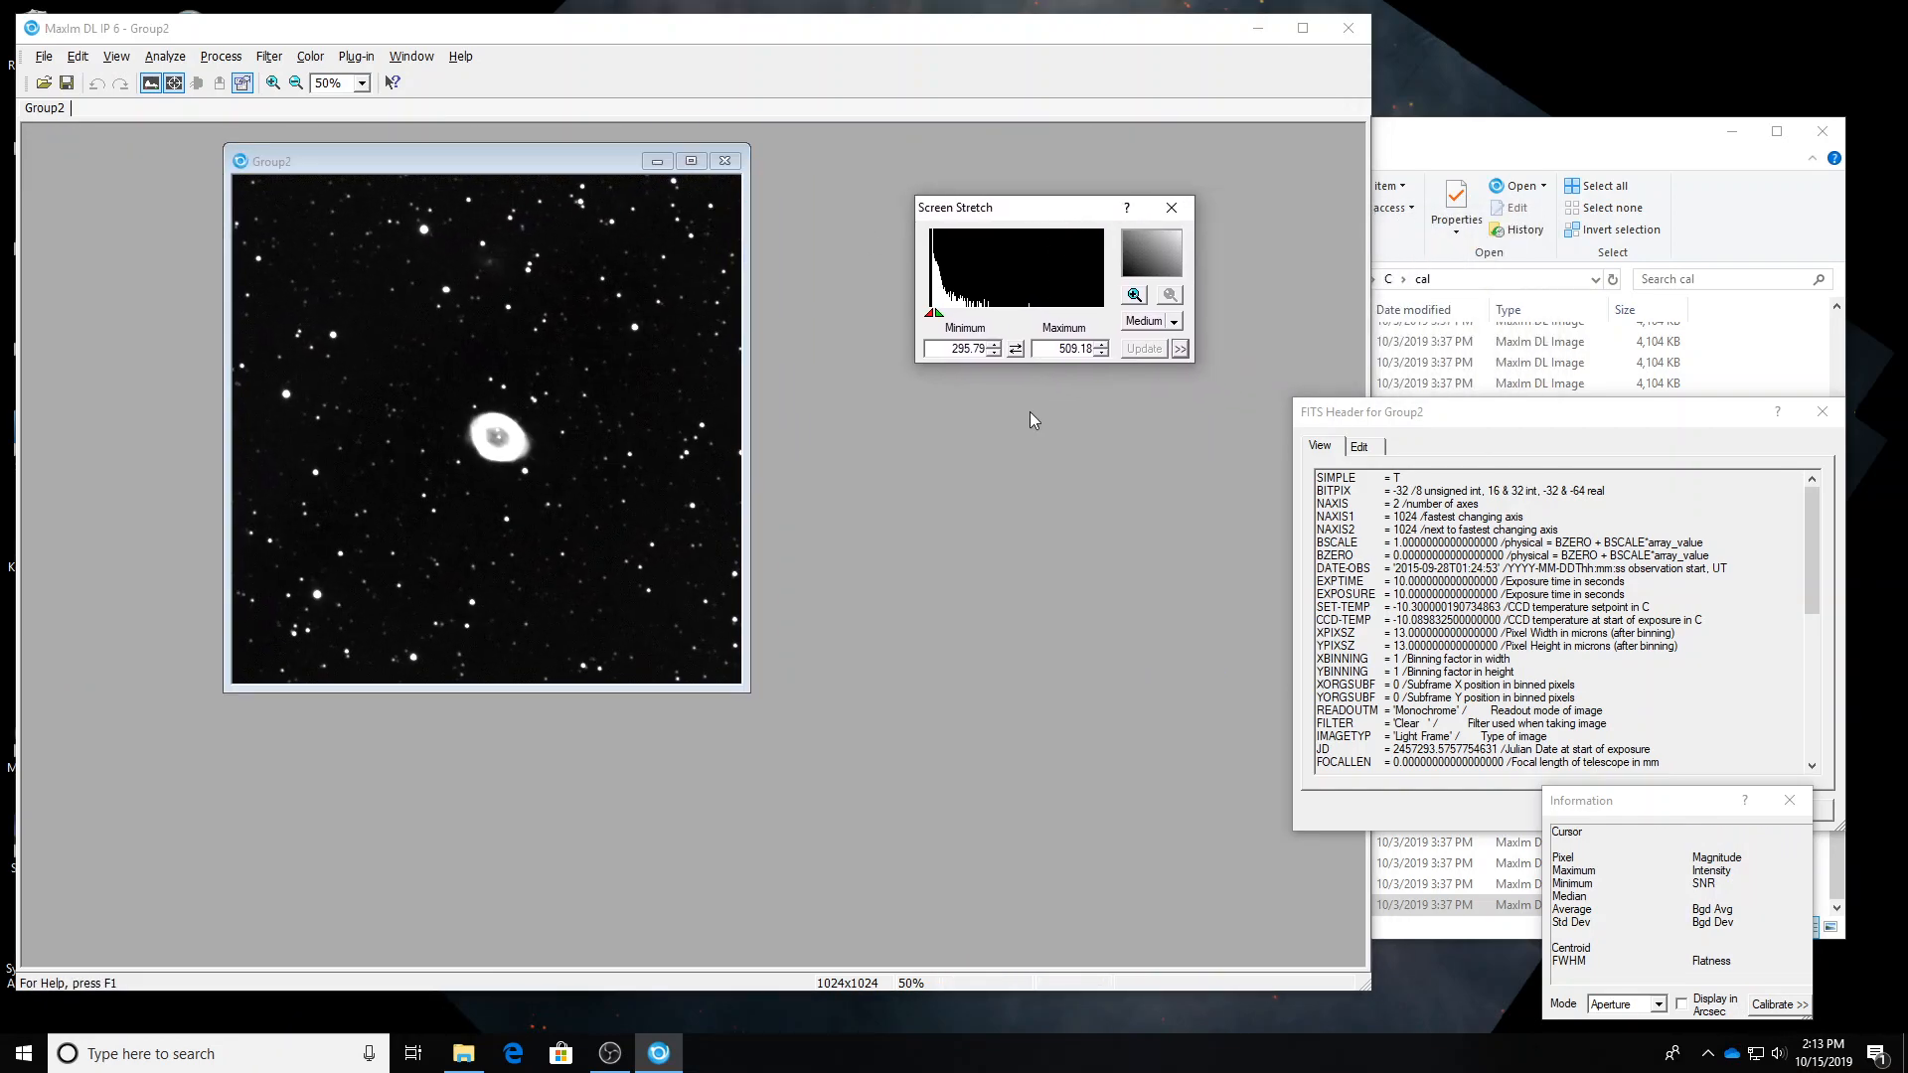
{"action": "left_click", "coordinate": [994, 351]}
{"action": "left_click", "coordinate": [995, 353]}
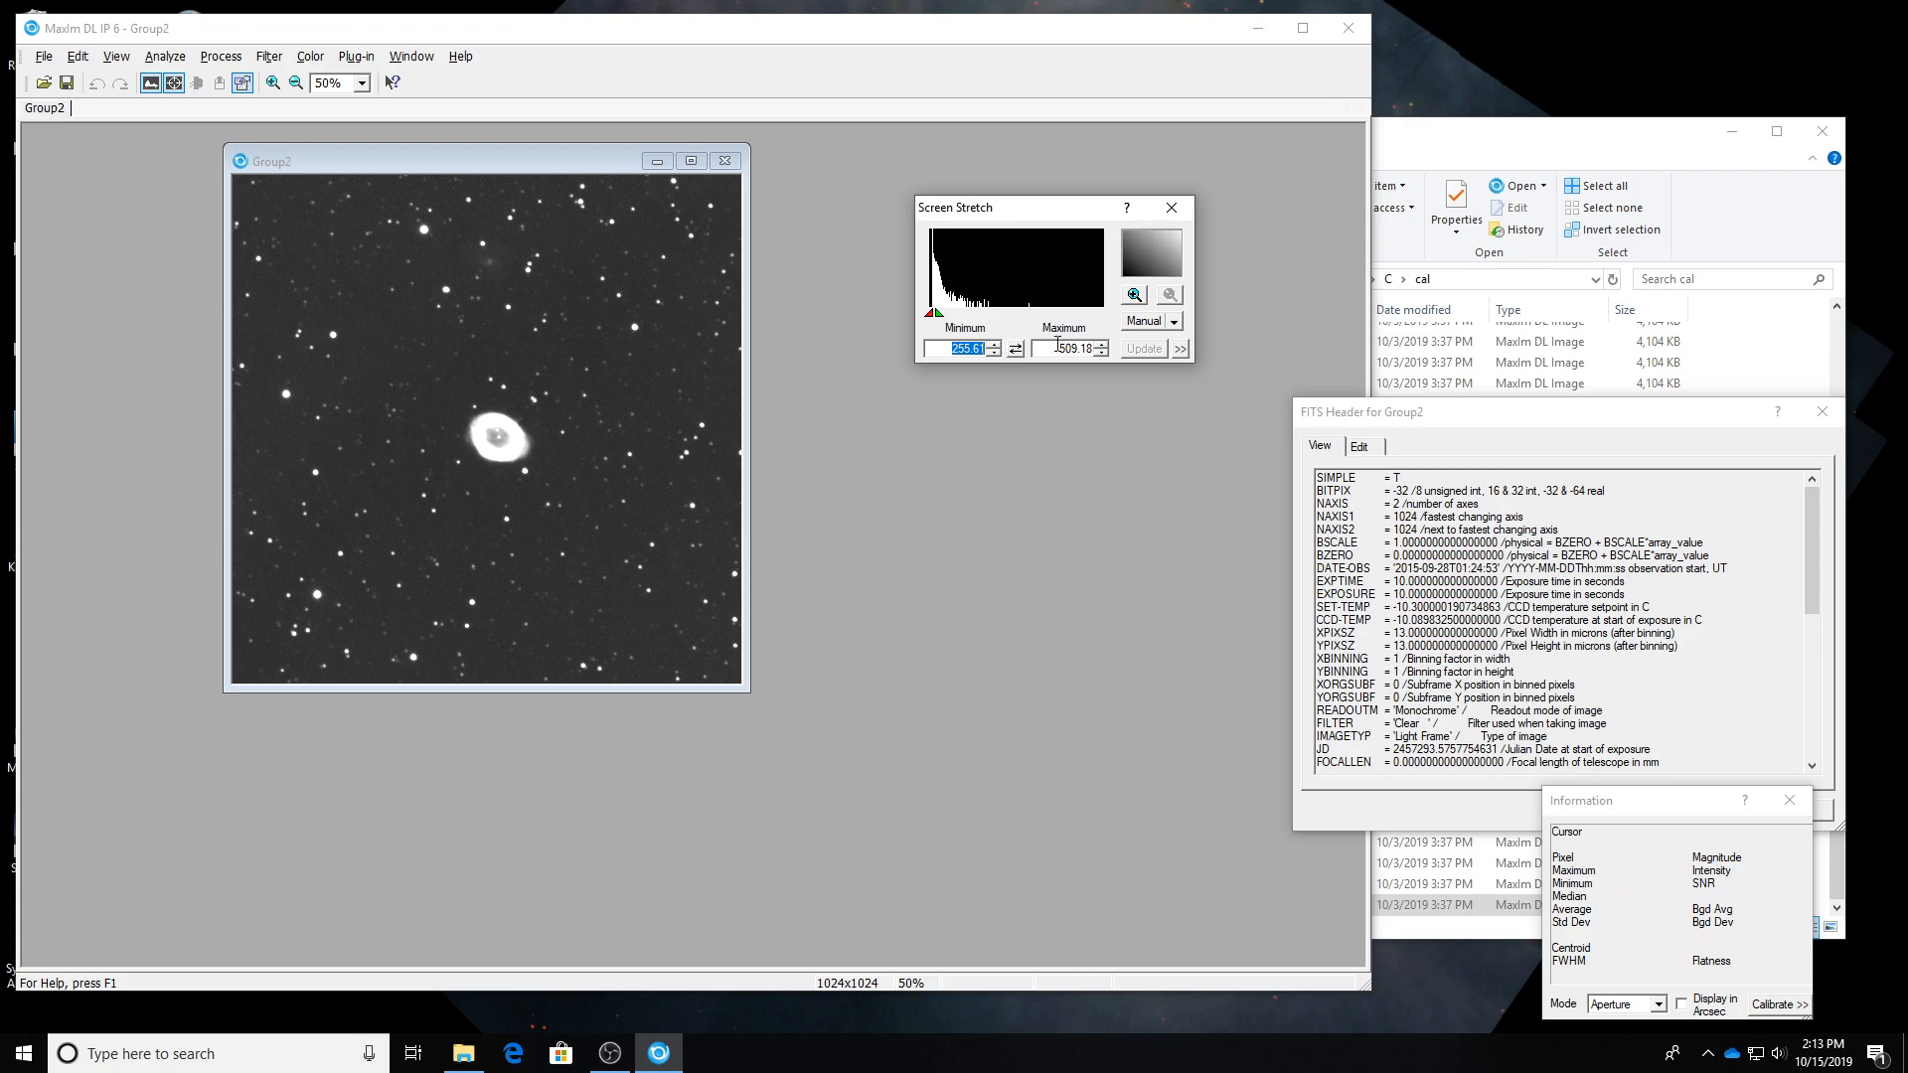
{"action": "left_click", "coordinate": [1100, 348]}
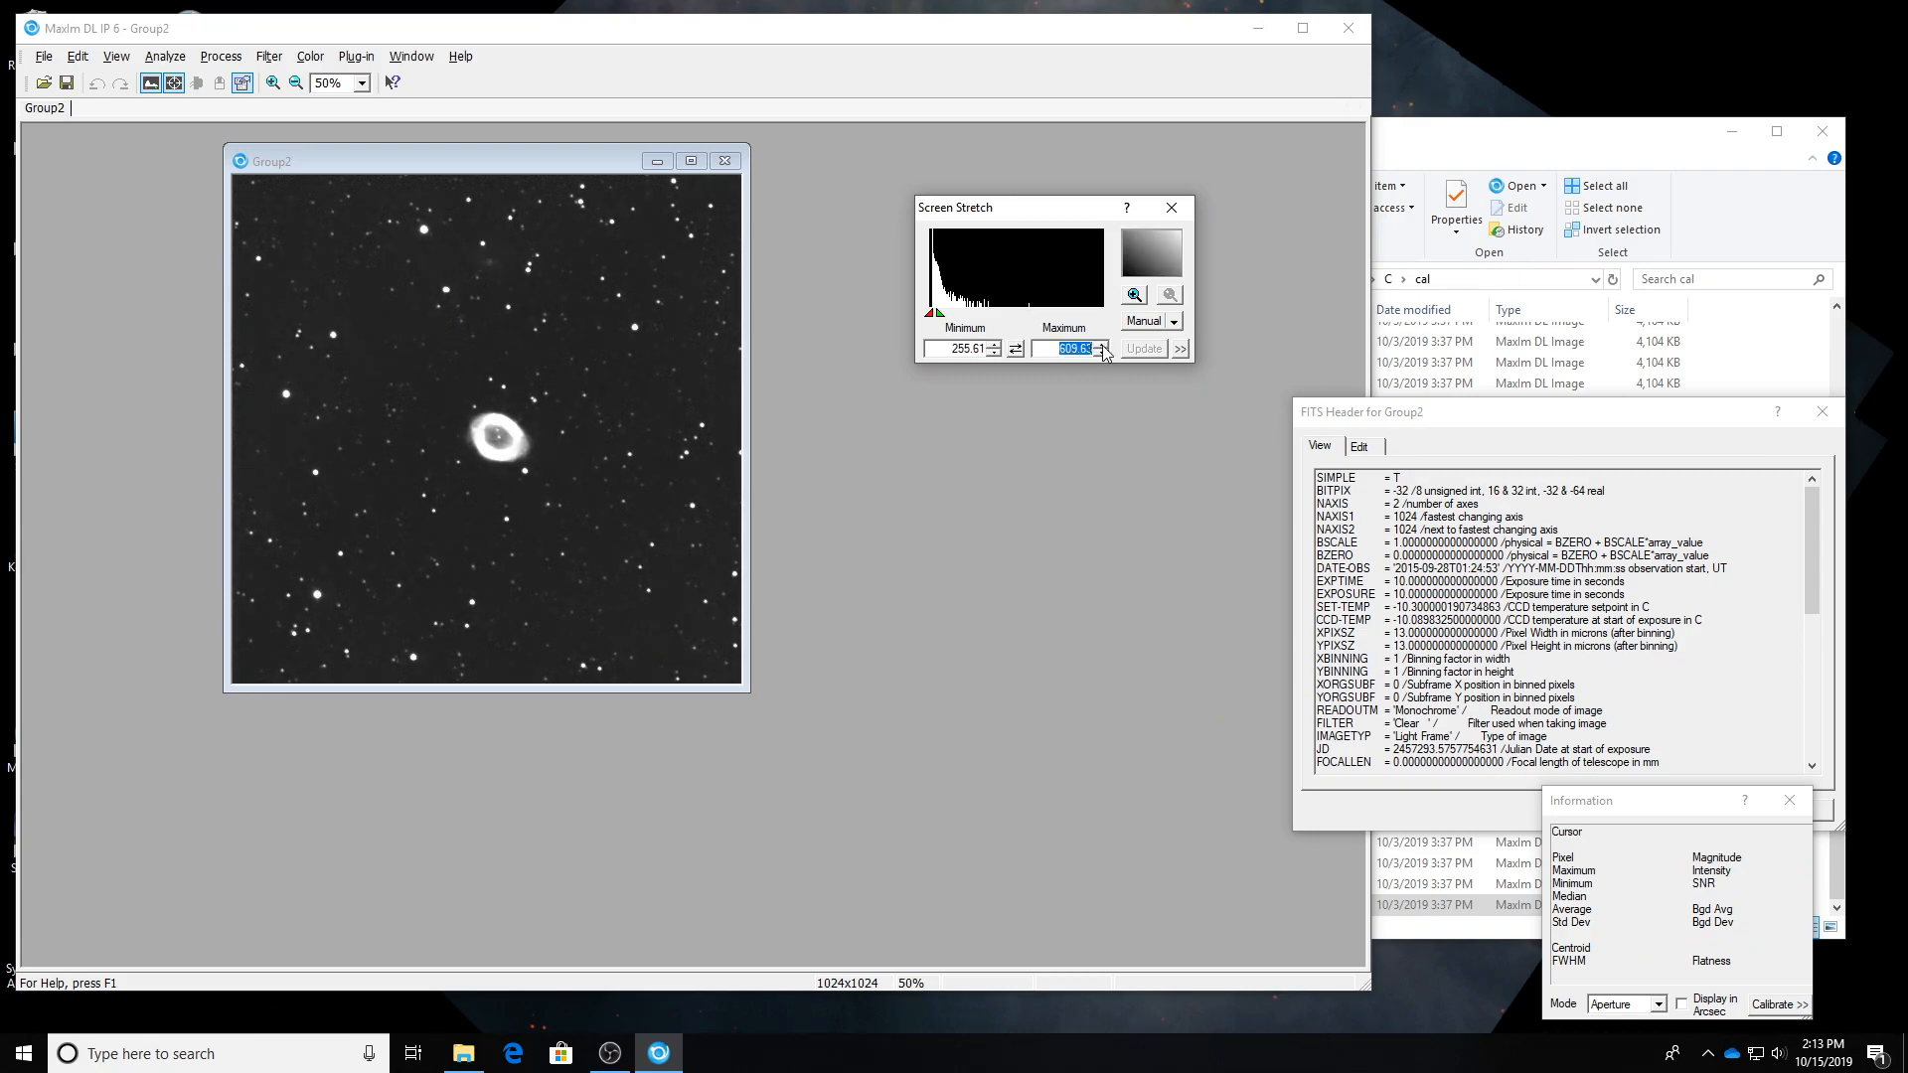
{"action": "left_click", "coordinate": [1101, 345]}
{"action": "left_click", "coordinate": [1101, 345]}
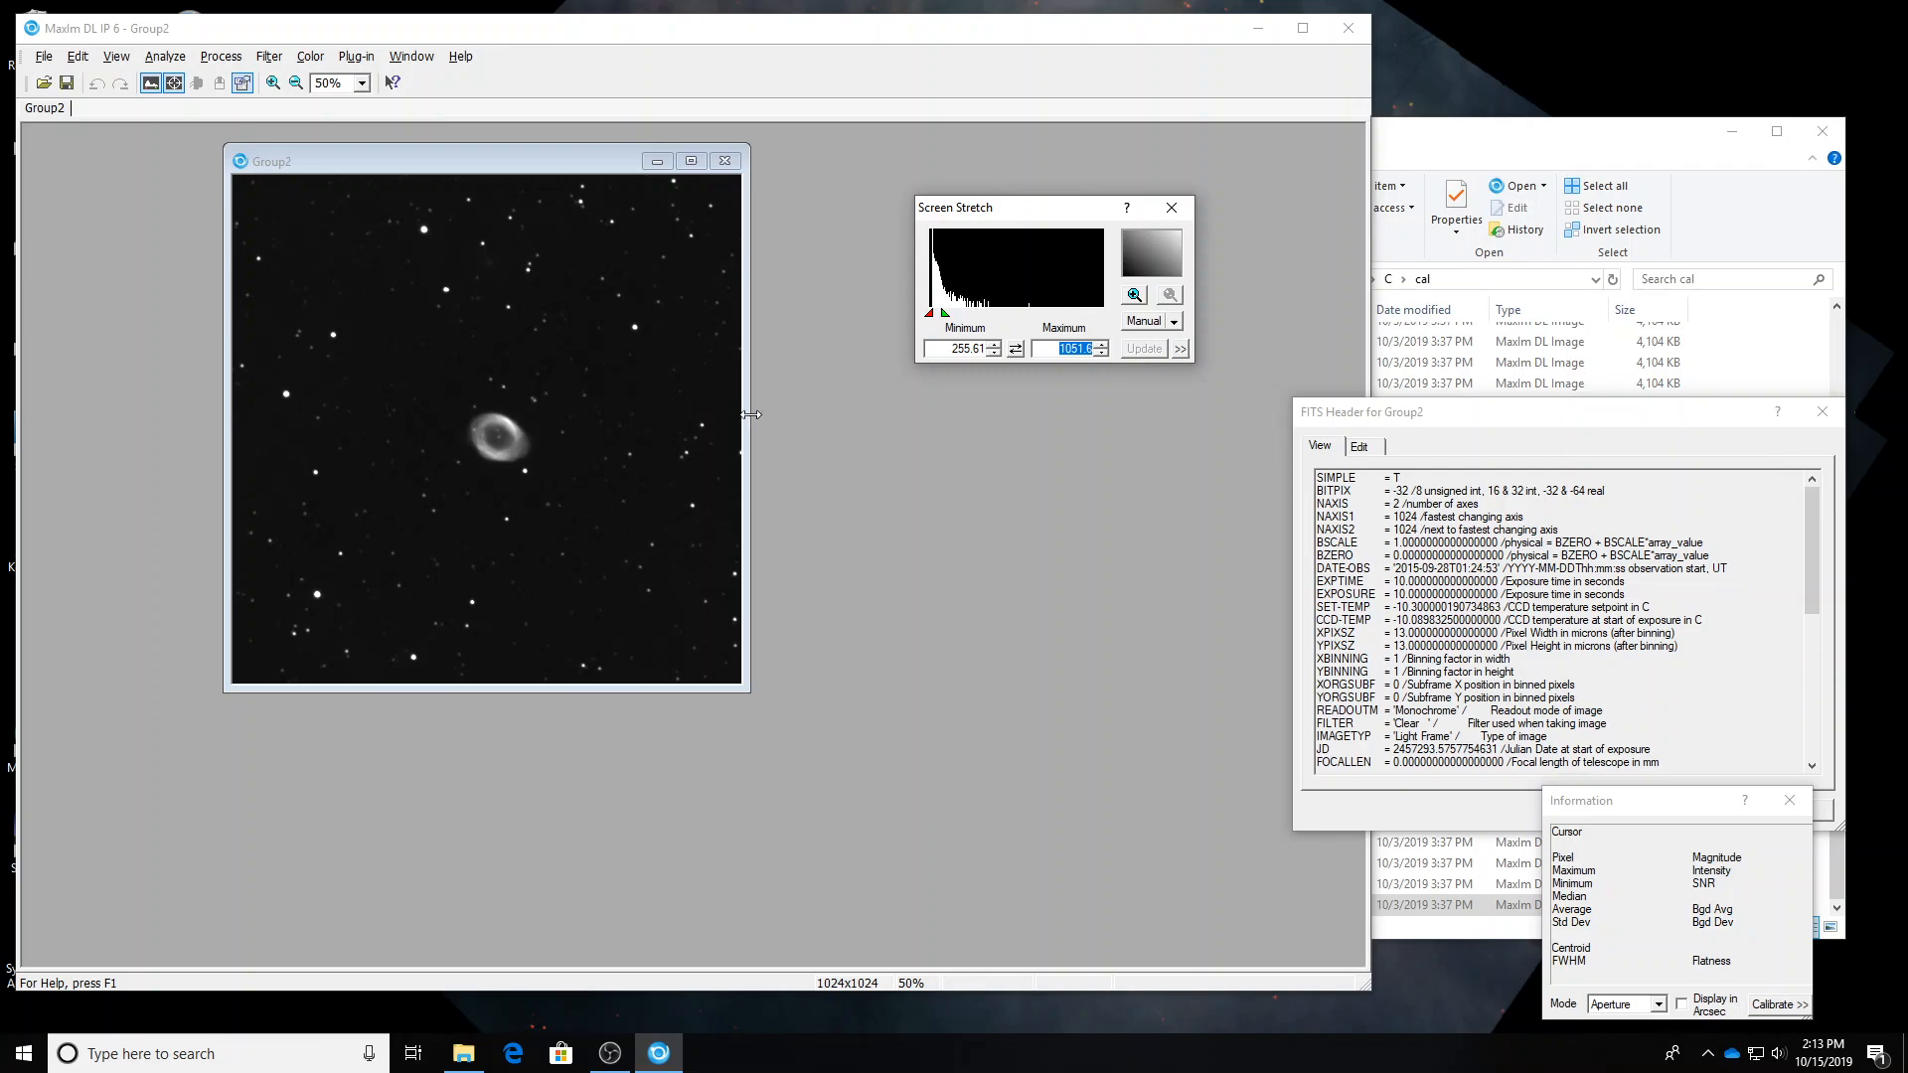
Save the stacked image as RingNebula_09272015_Cstack in the M57_09272015_RingNebula folder in FITS IEEE Float format, and close it.
{"action": "left_click", "coordinate": [377, 157]}
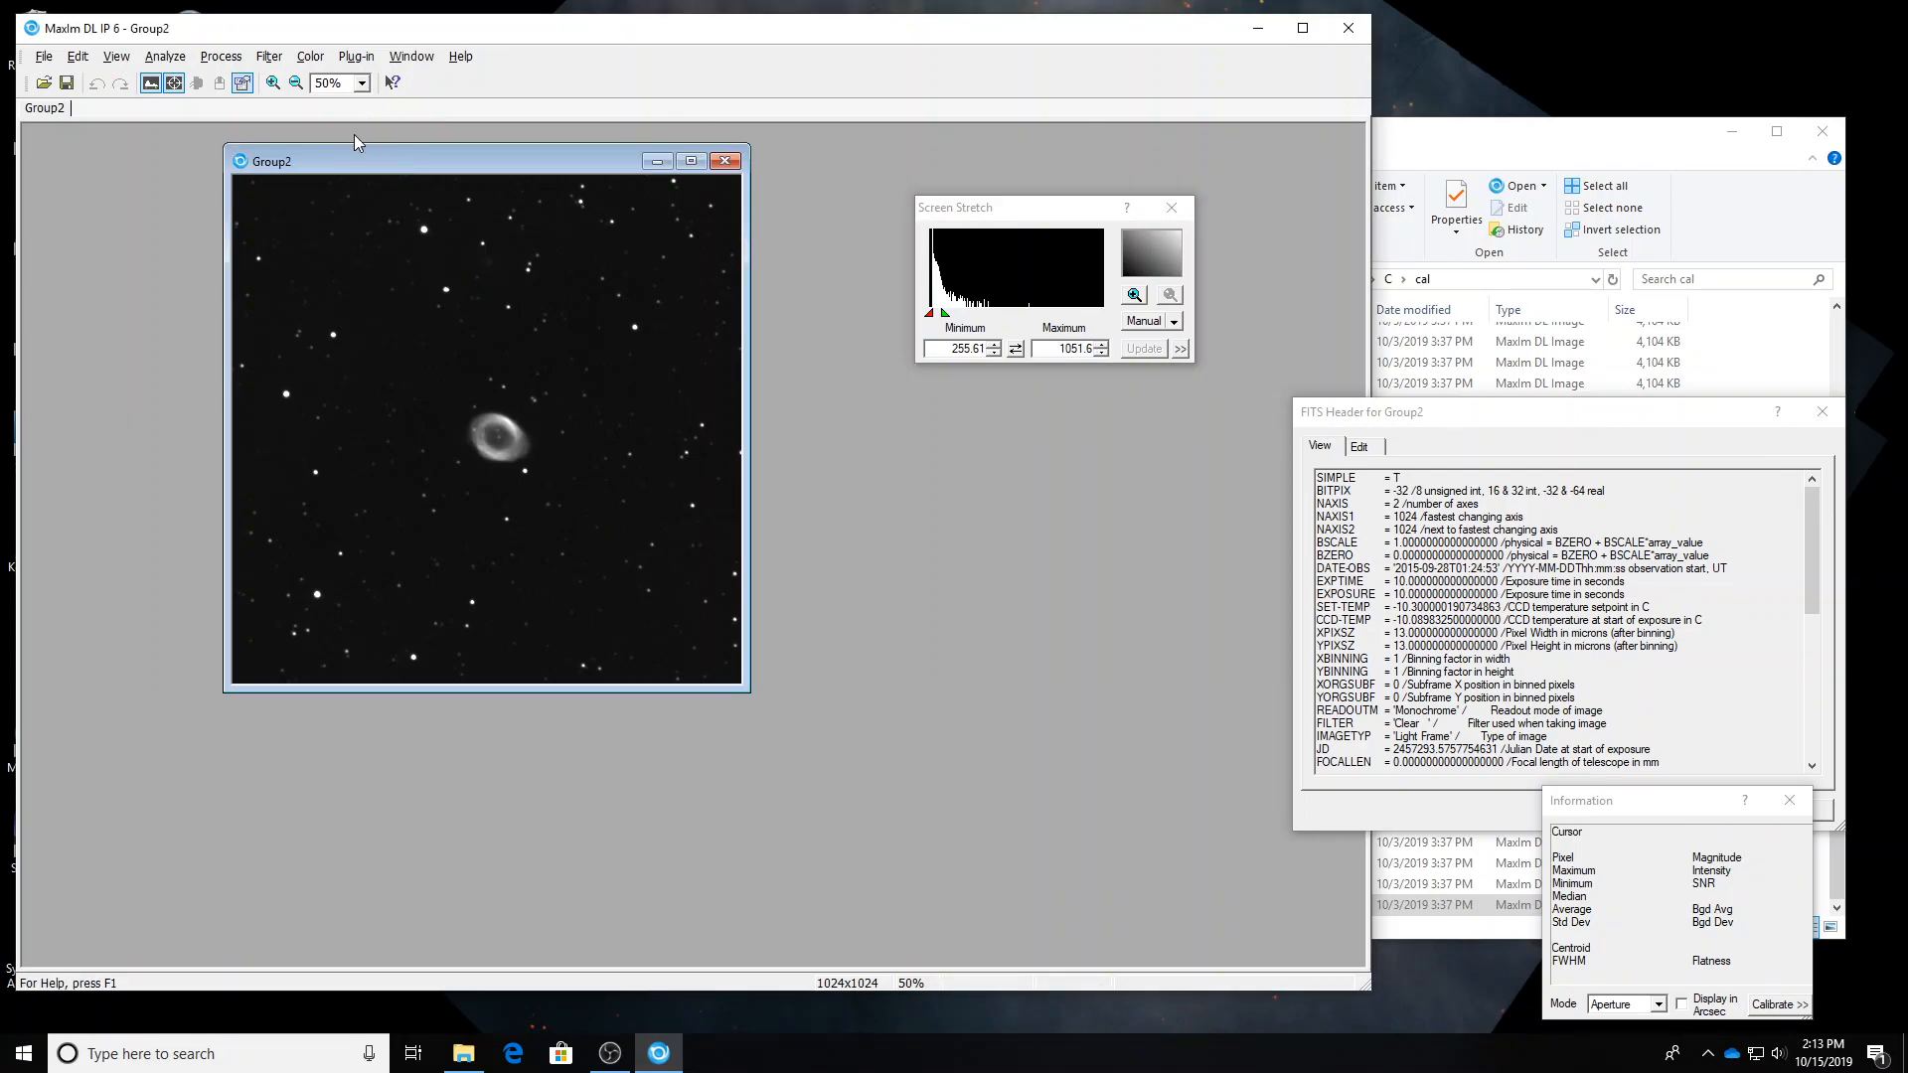
{"action": "left_click", "coordinate": [44, 57]}
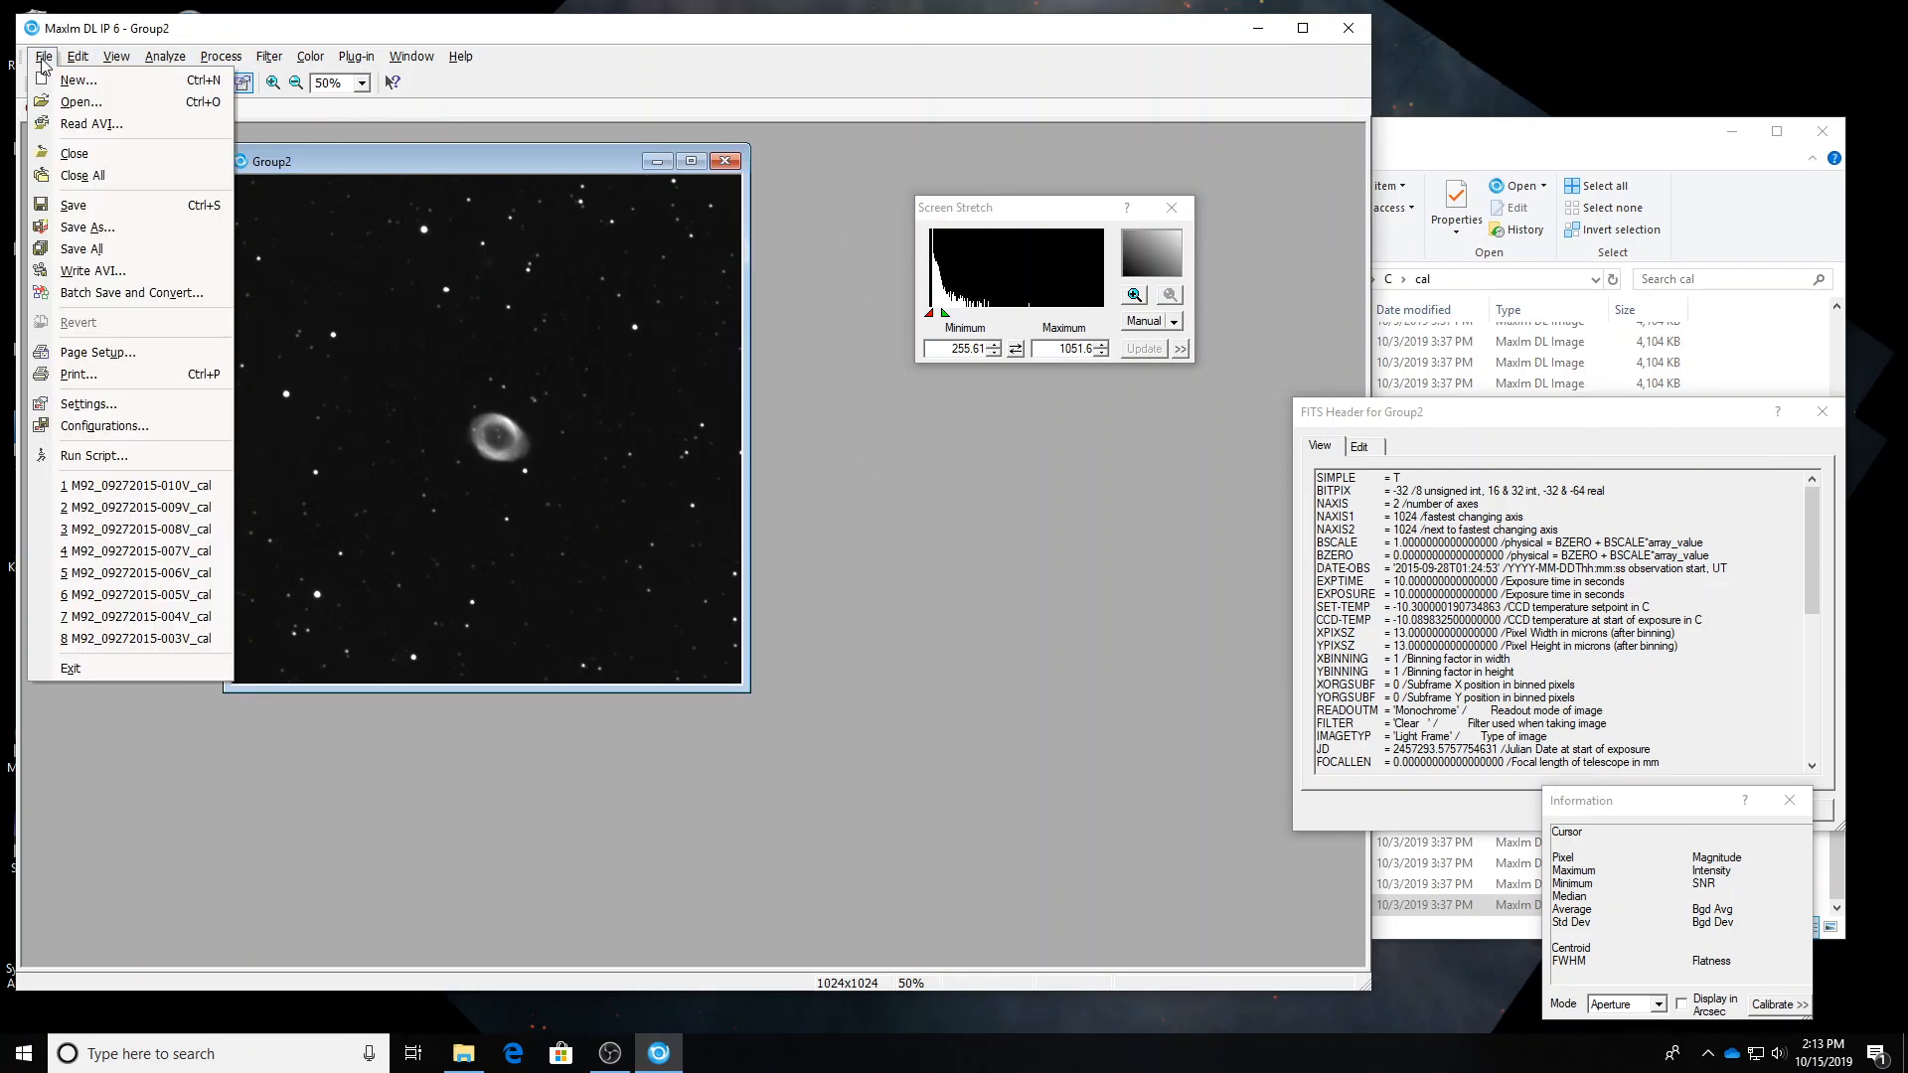
{"action": "left_click", "coordinate": [88, 227]}
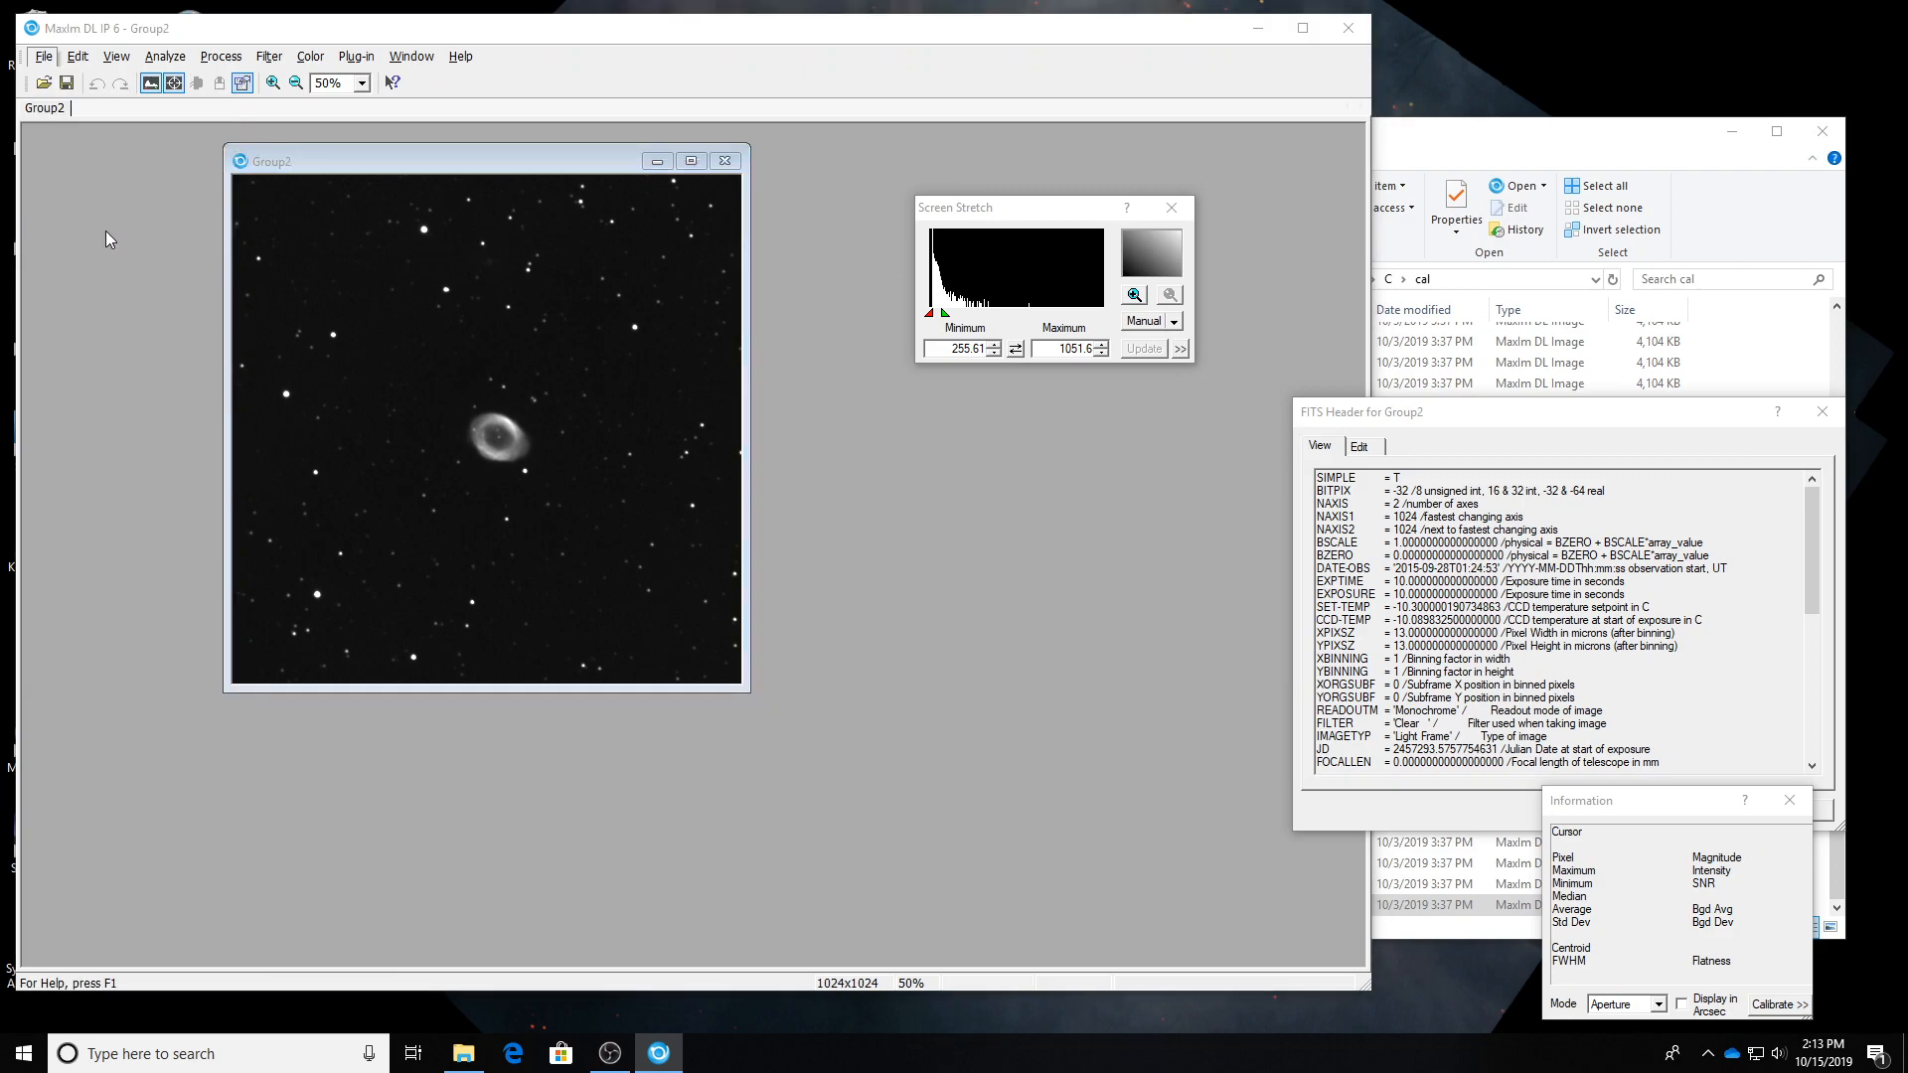
{"action": "left_click_drag", "start_coordinate": [586, 239], "coordinate": [1039, 222]}
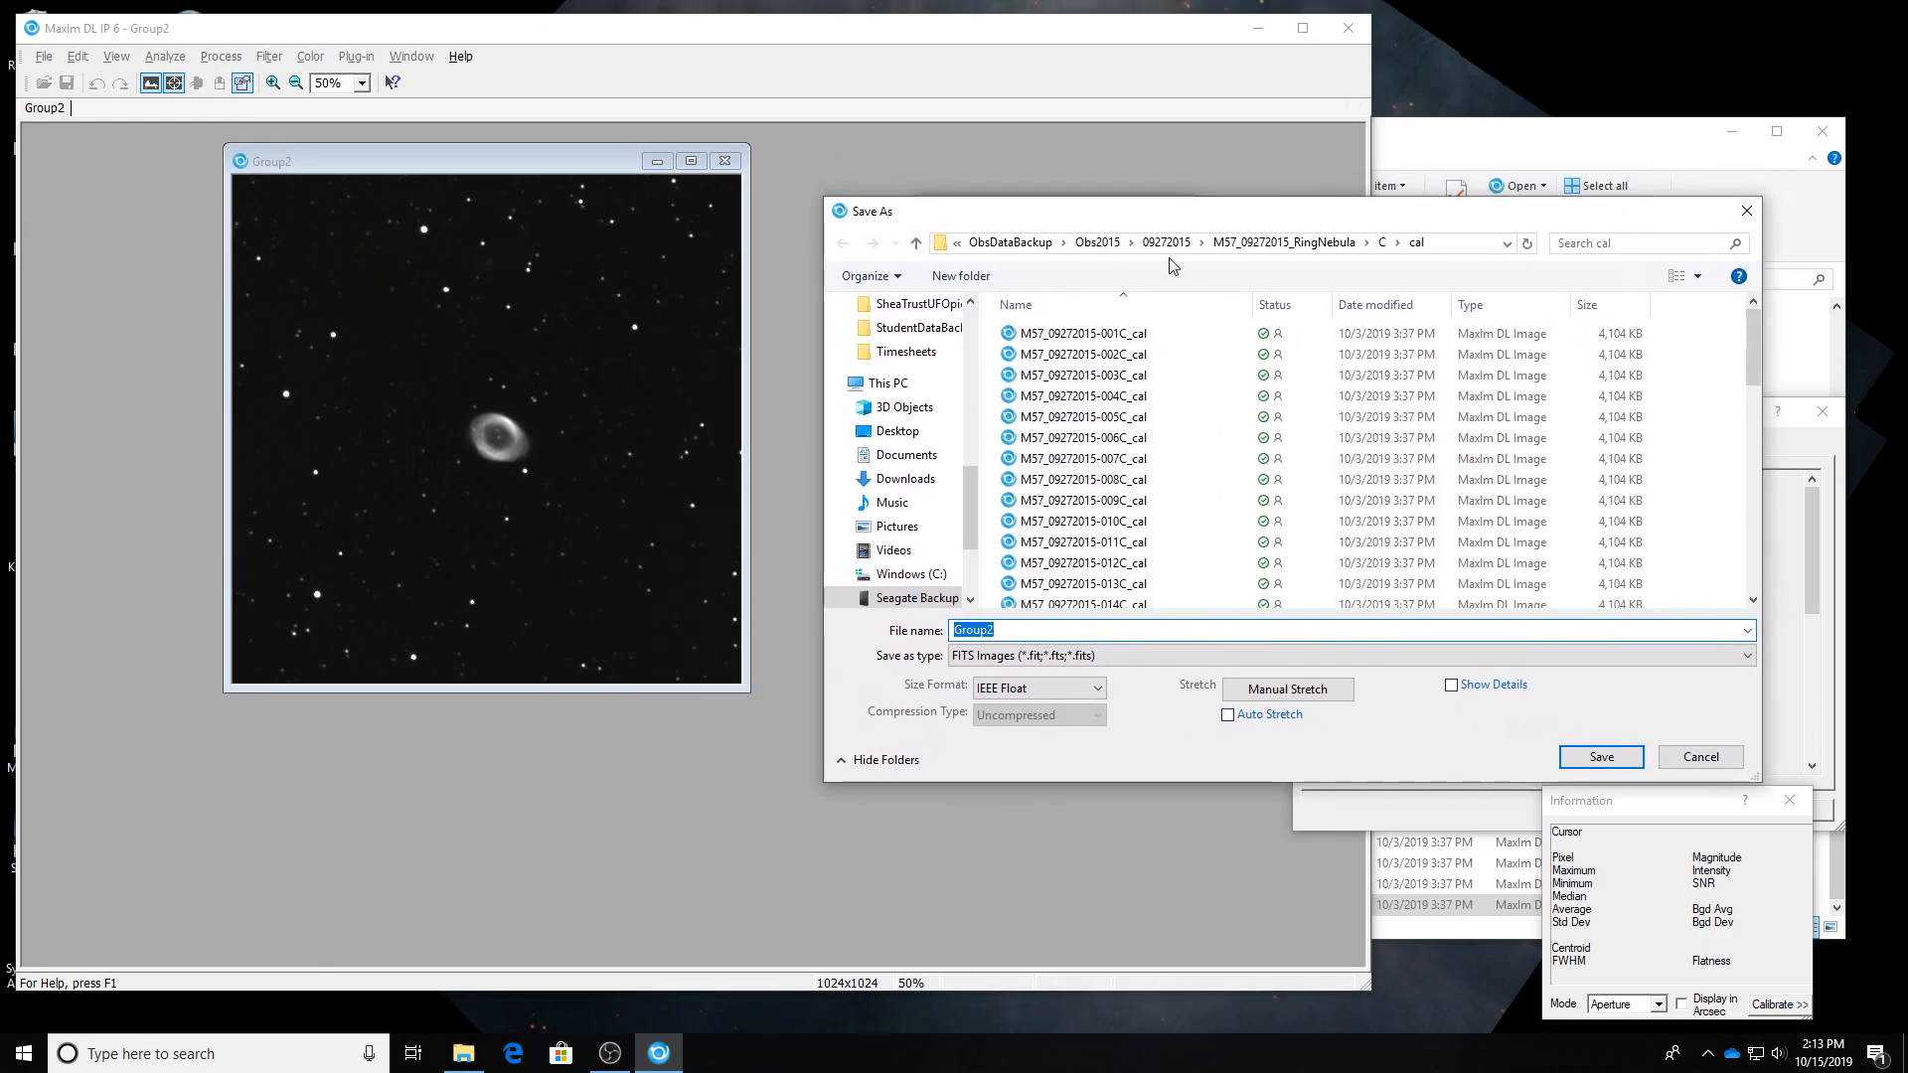
{"action": "left_click", "coordinate": [1294, 246]}
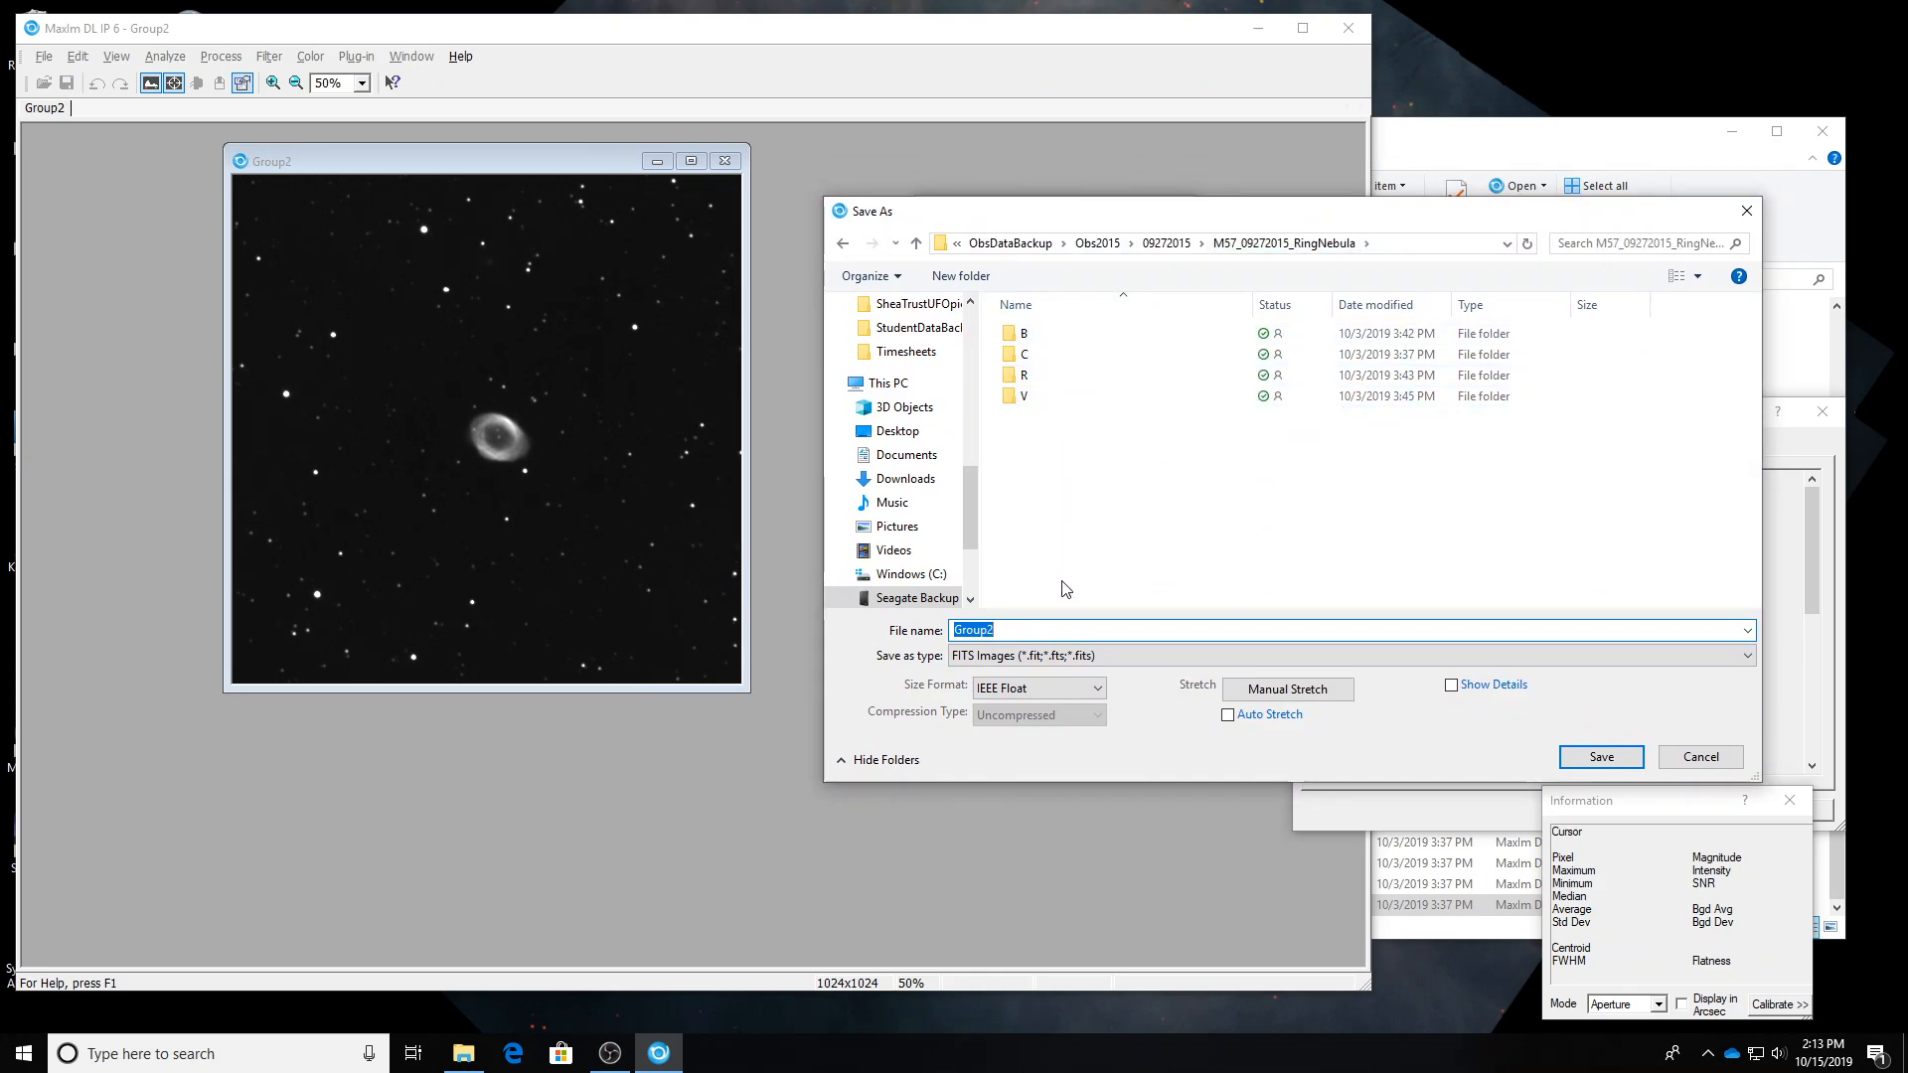
{"action": "type", "text": "M"}
{"action": "type", "text": "272015_Cstack"}
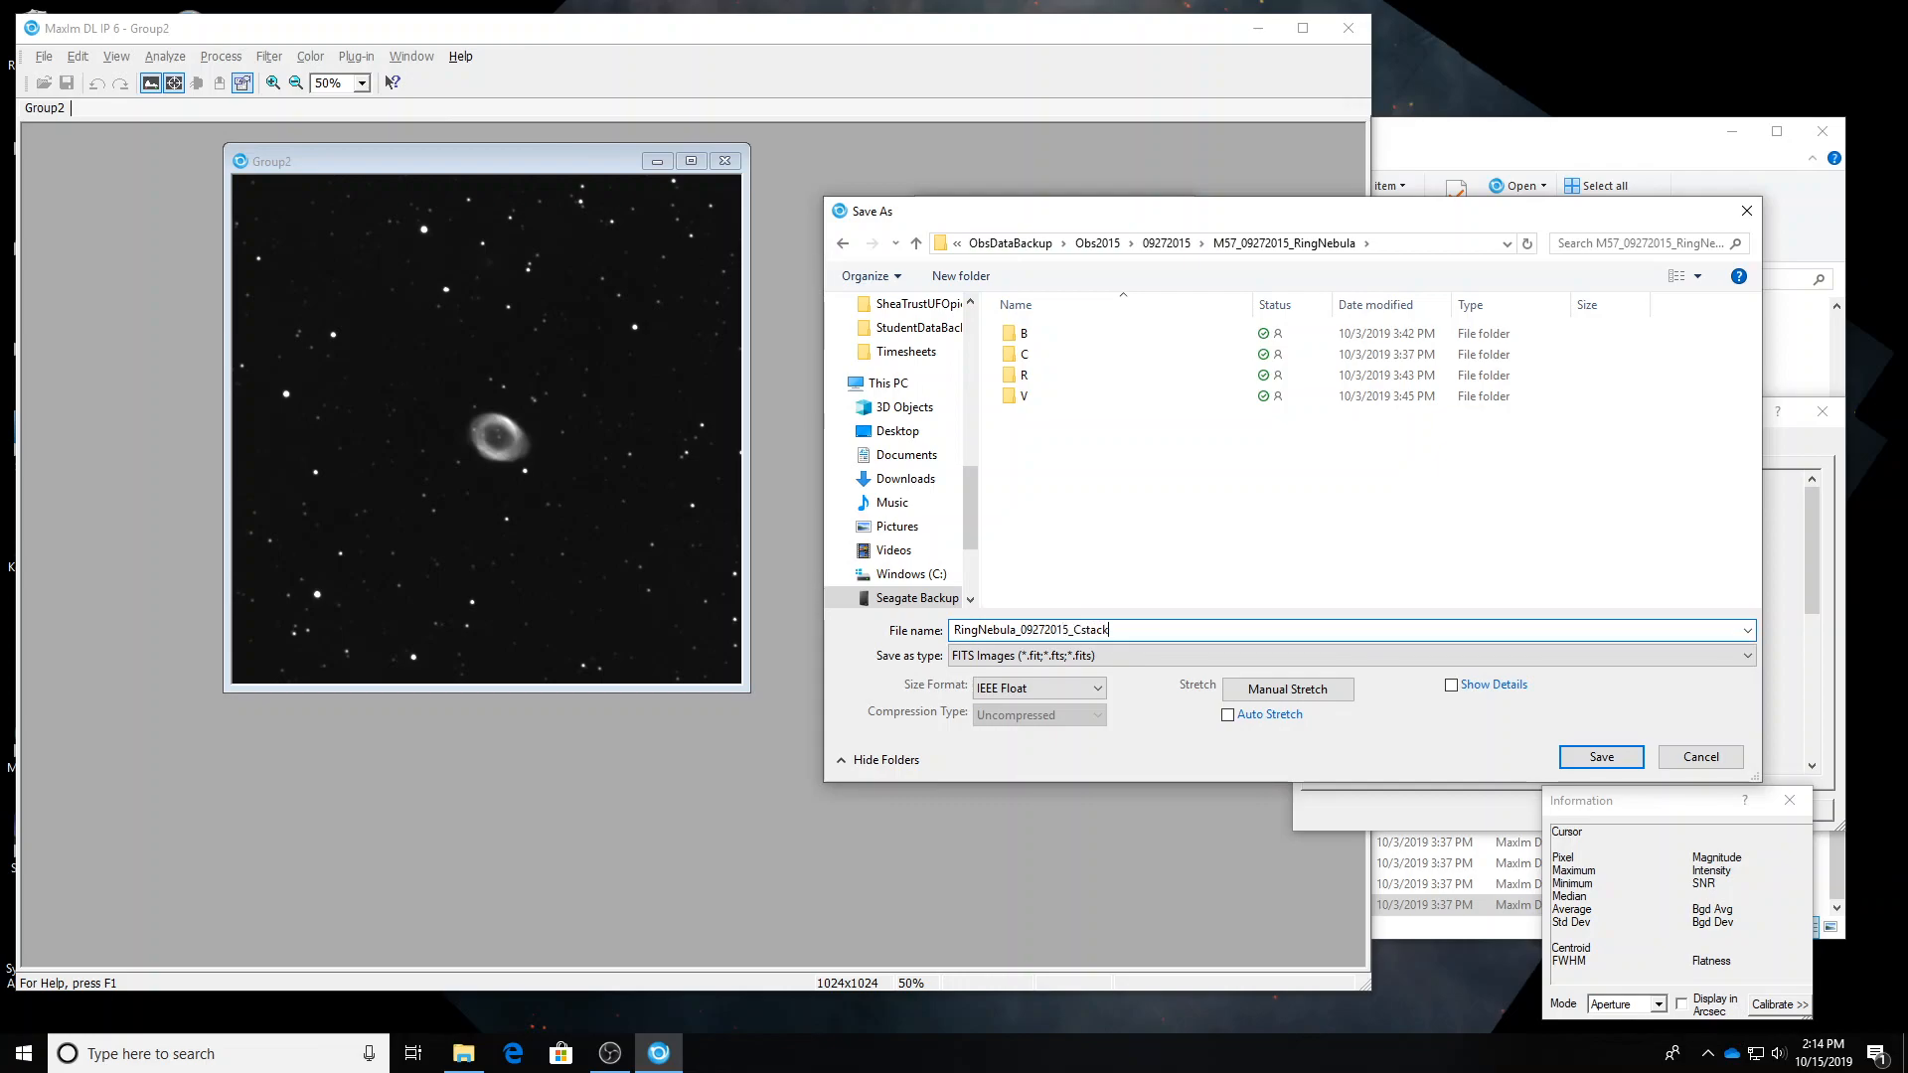
{"action": "key", "text": "Return"}
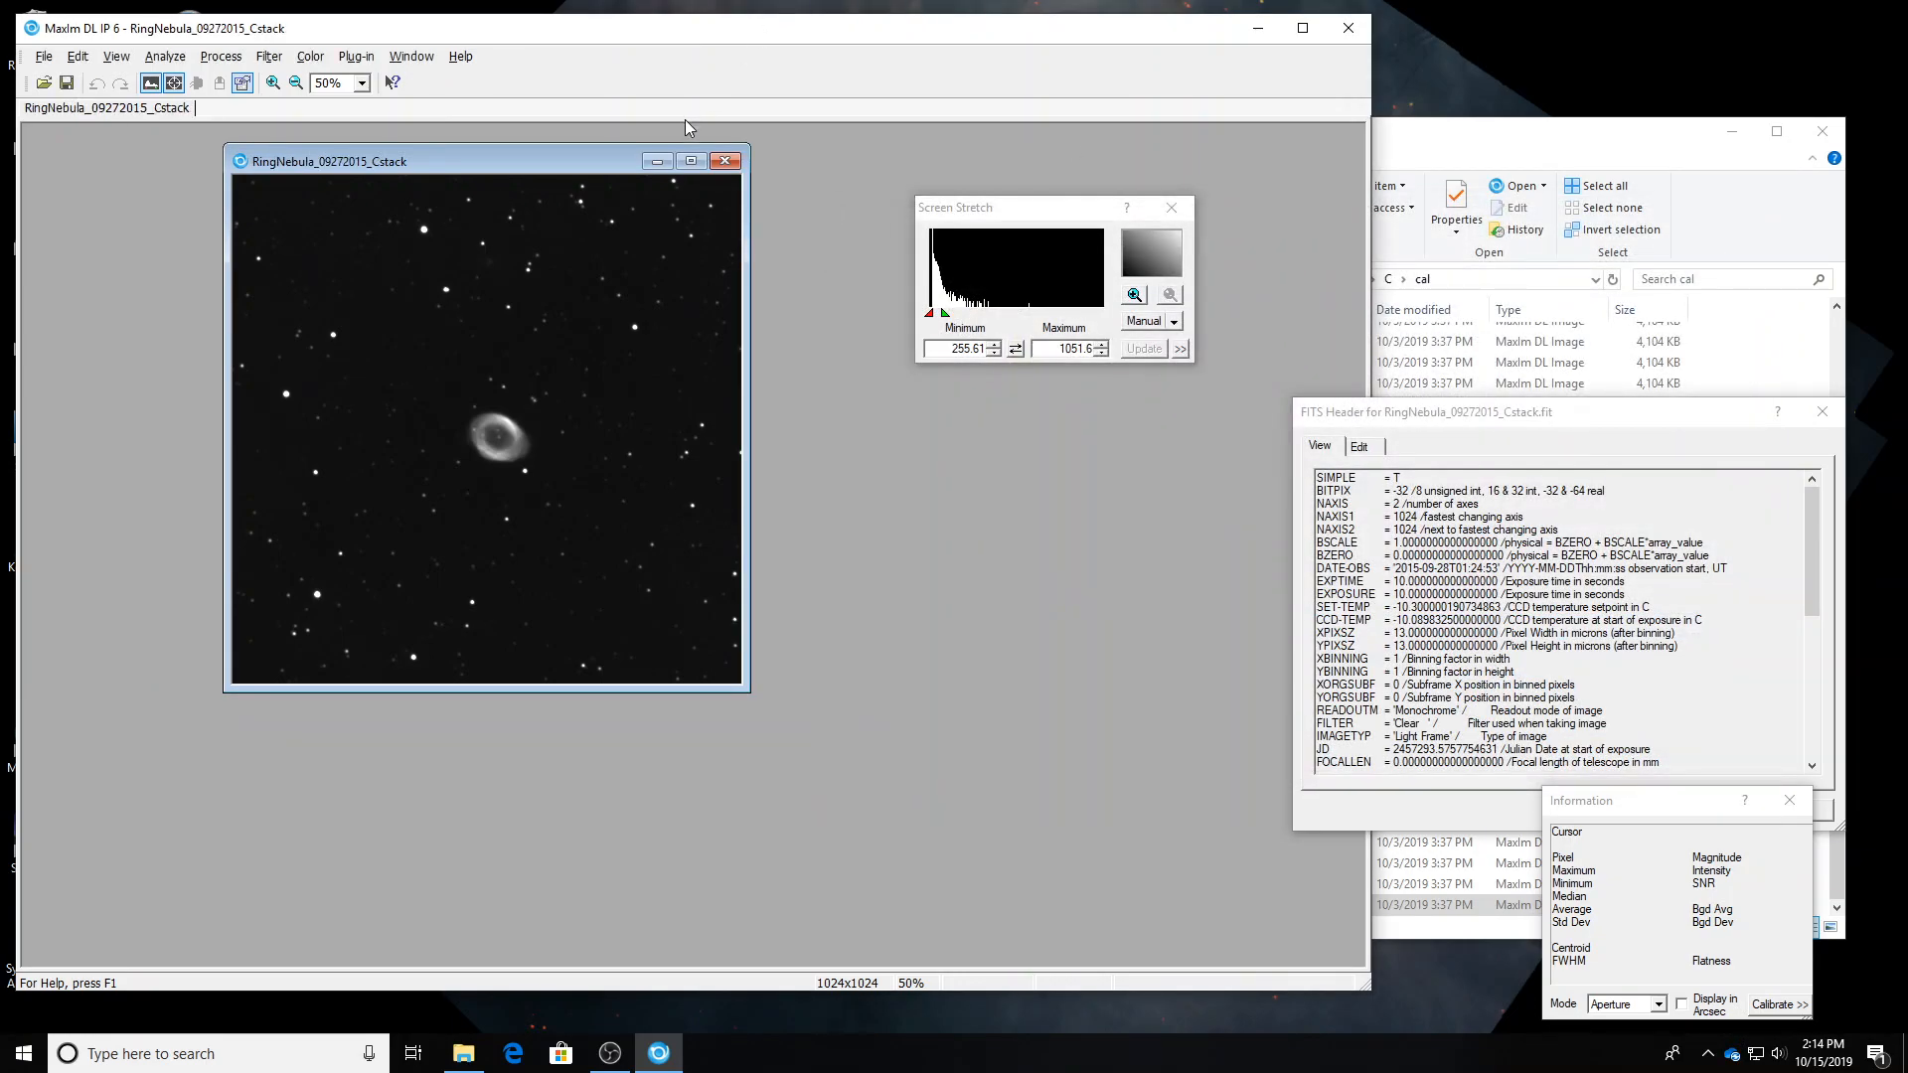
{"action": "left_click", "coordinate": [736, 161]}
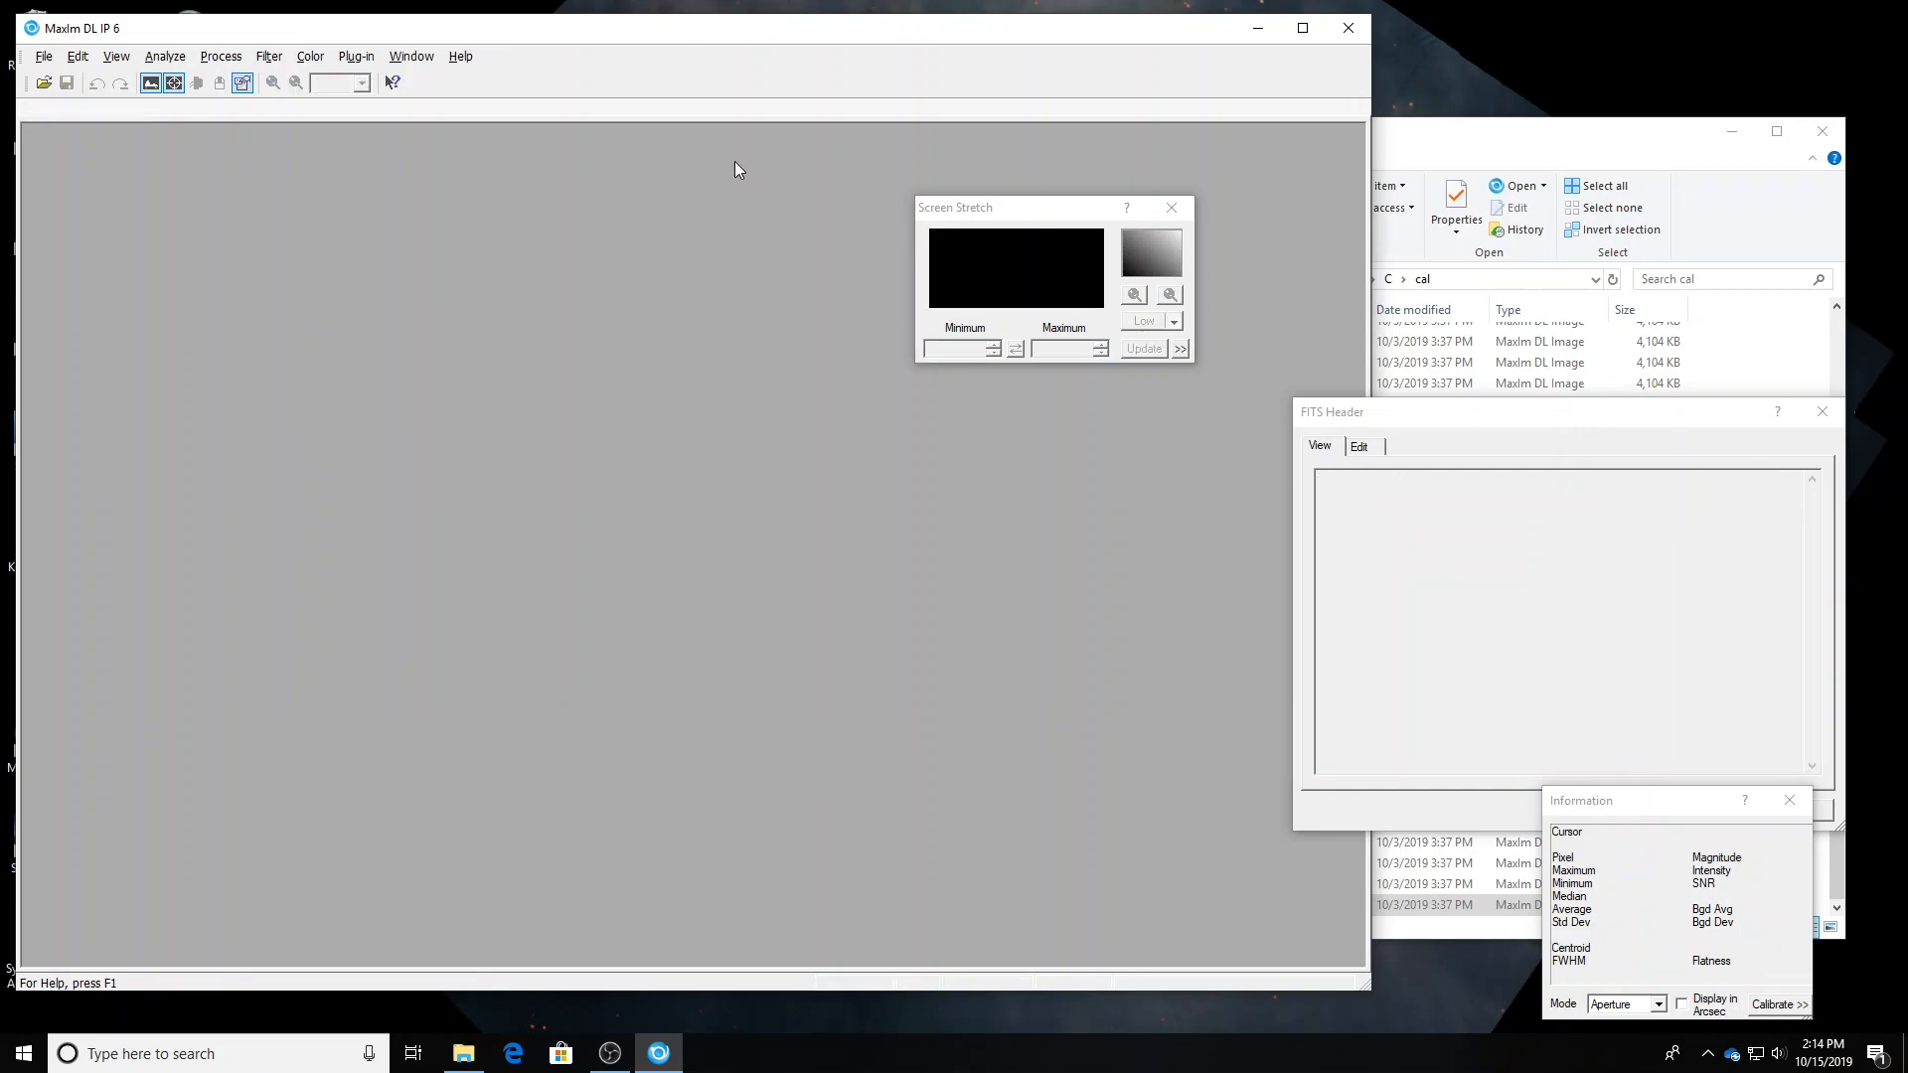
{"action": "left_click", "coordinate": [1446, 159]}
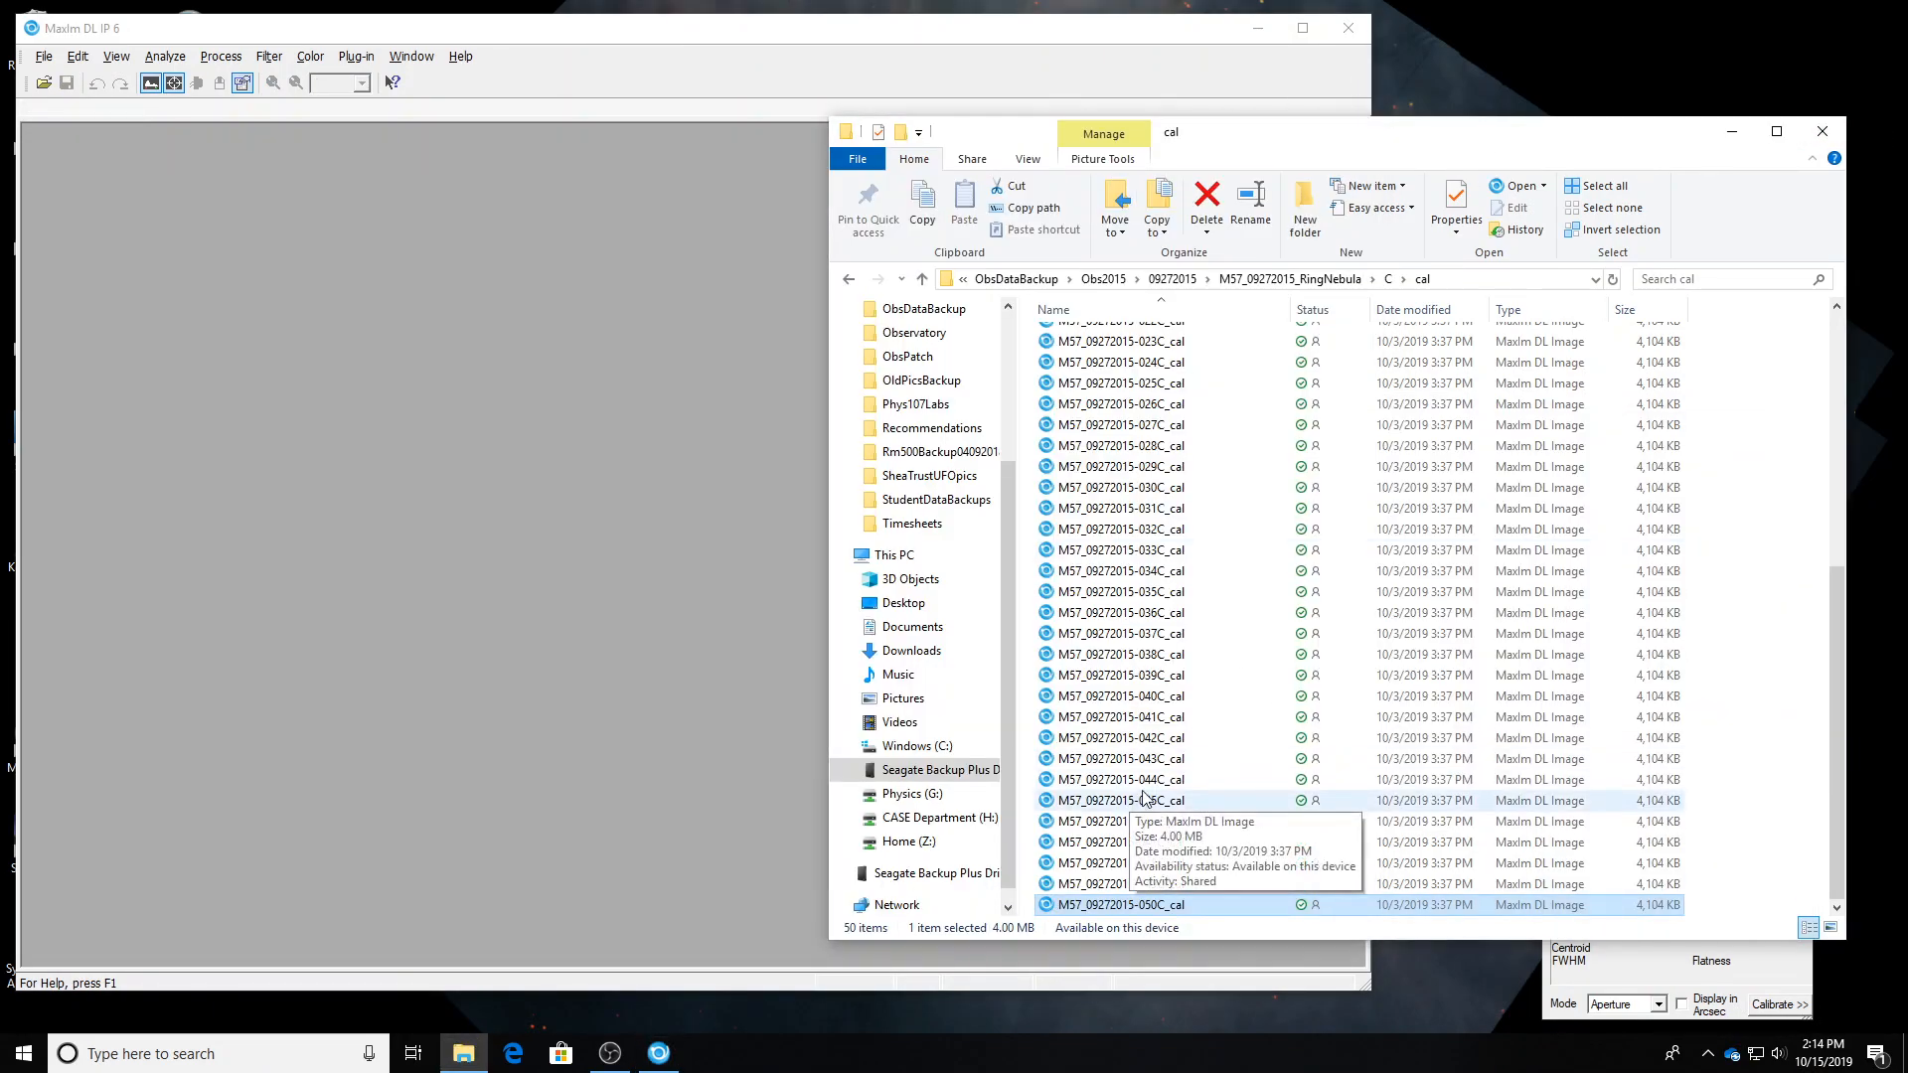
{"action": "left_click_drag", "start_coordinate": [1123, 487], "coordinate": [716, 510]}
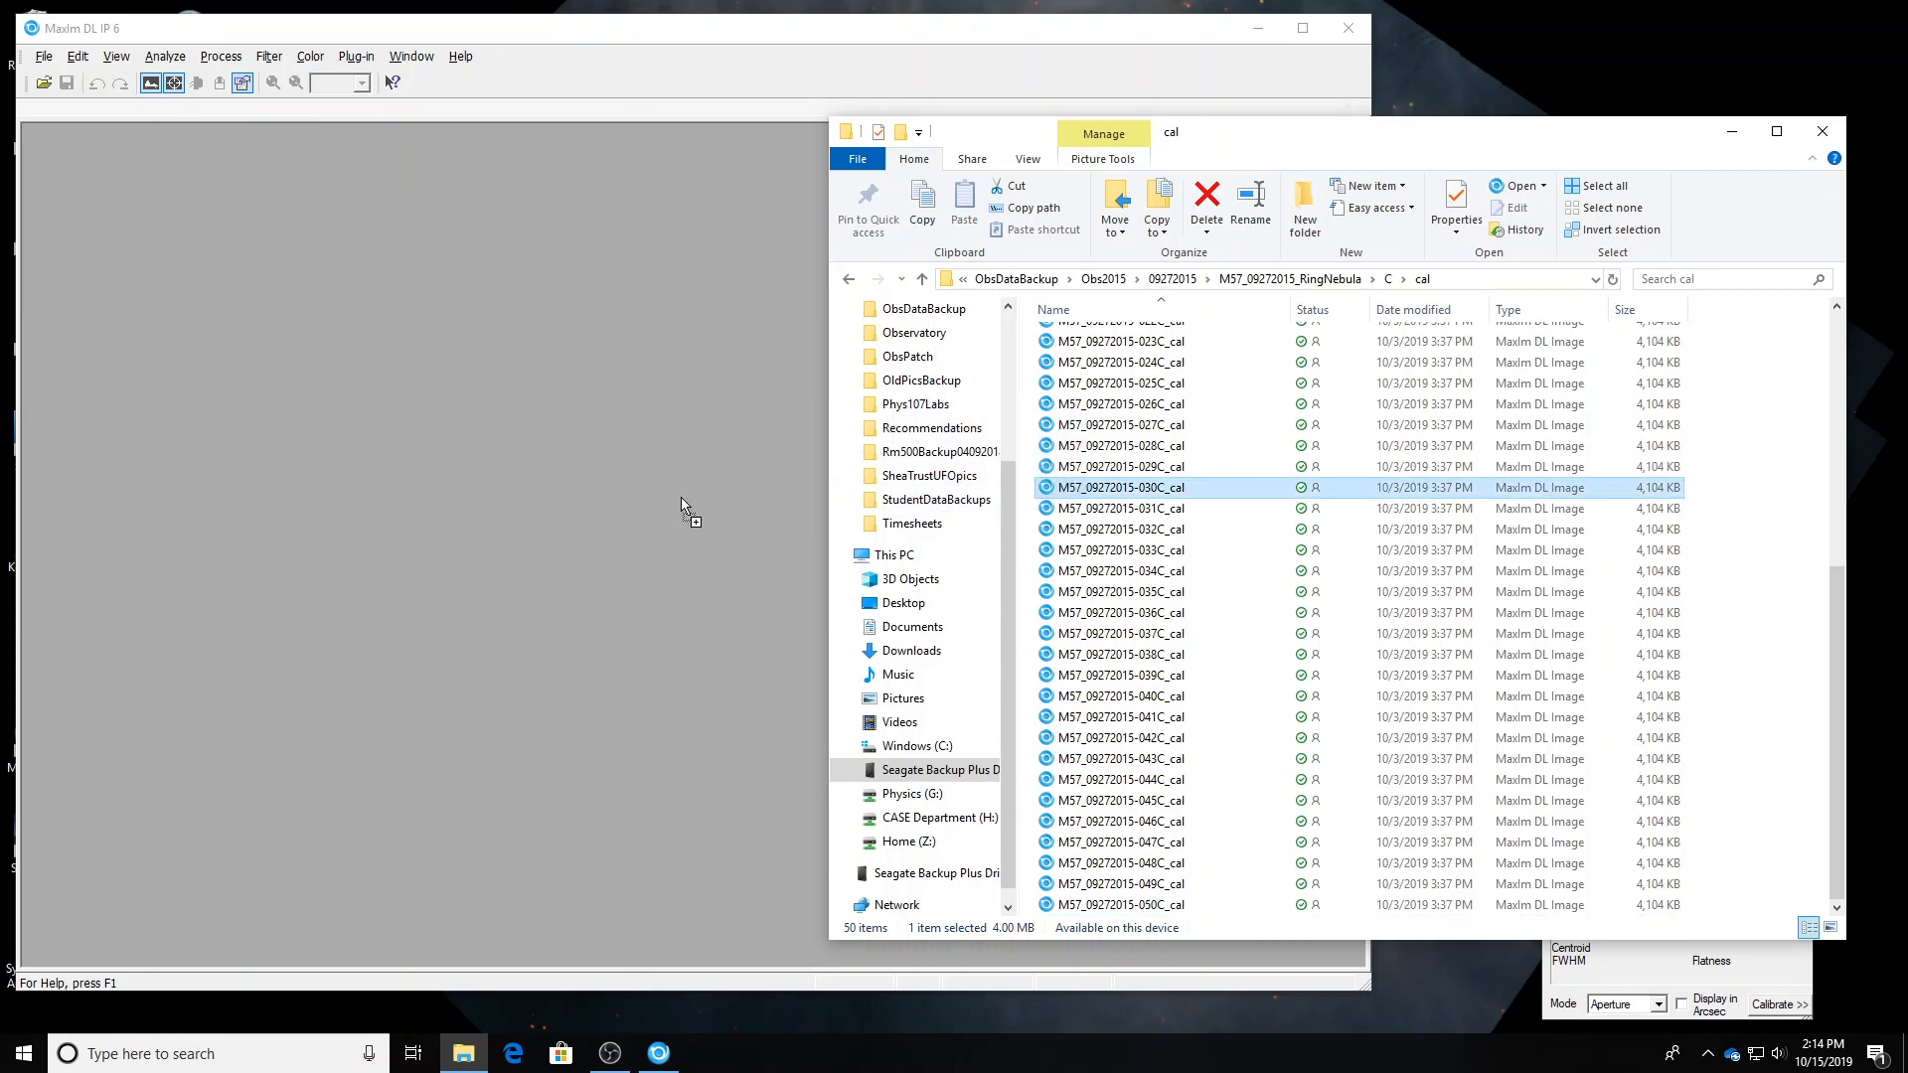
{"action": "left_click", "coordinate": [1388, 281]}
{"action": "left_click", "coordinate": [1290, 279]}
{"action": "left_click_drag", "start_coordinate": [1133, 421], "coordinate": [568, 394]}
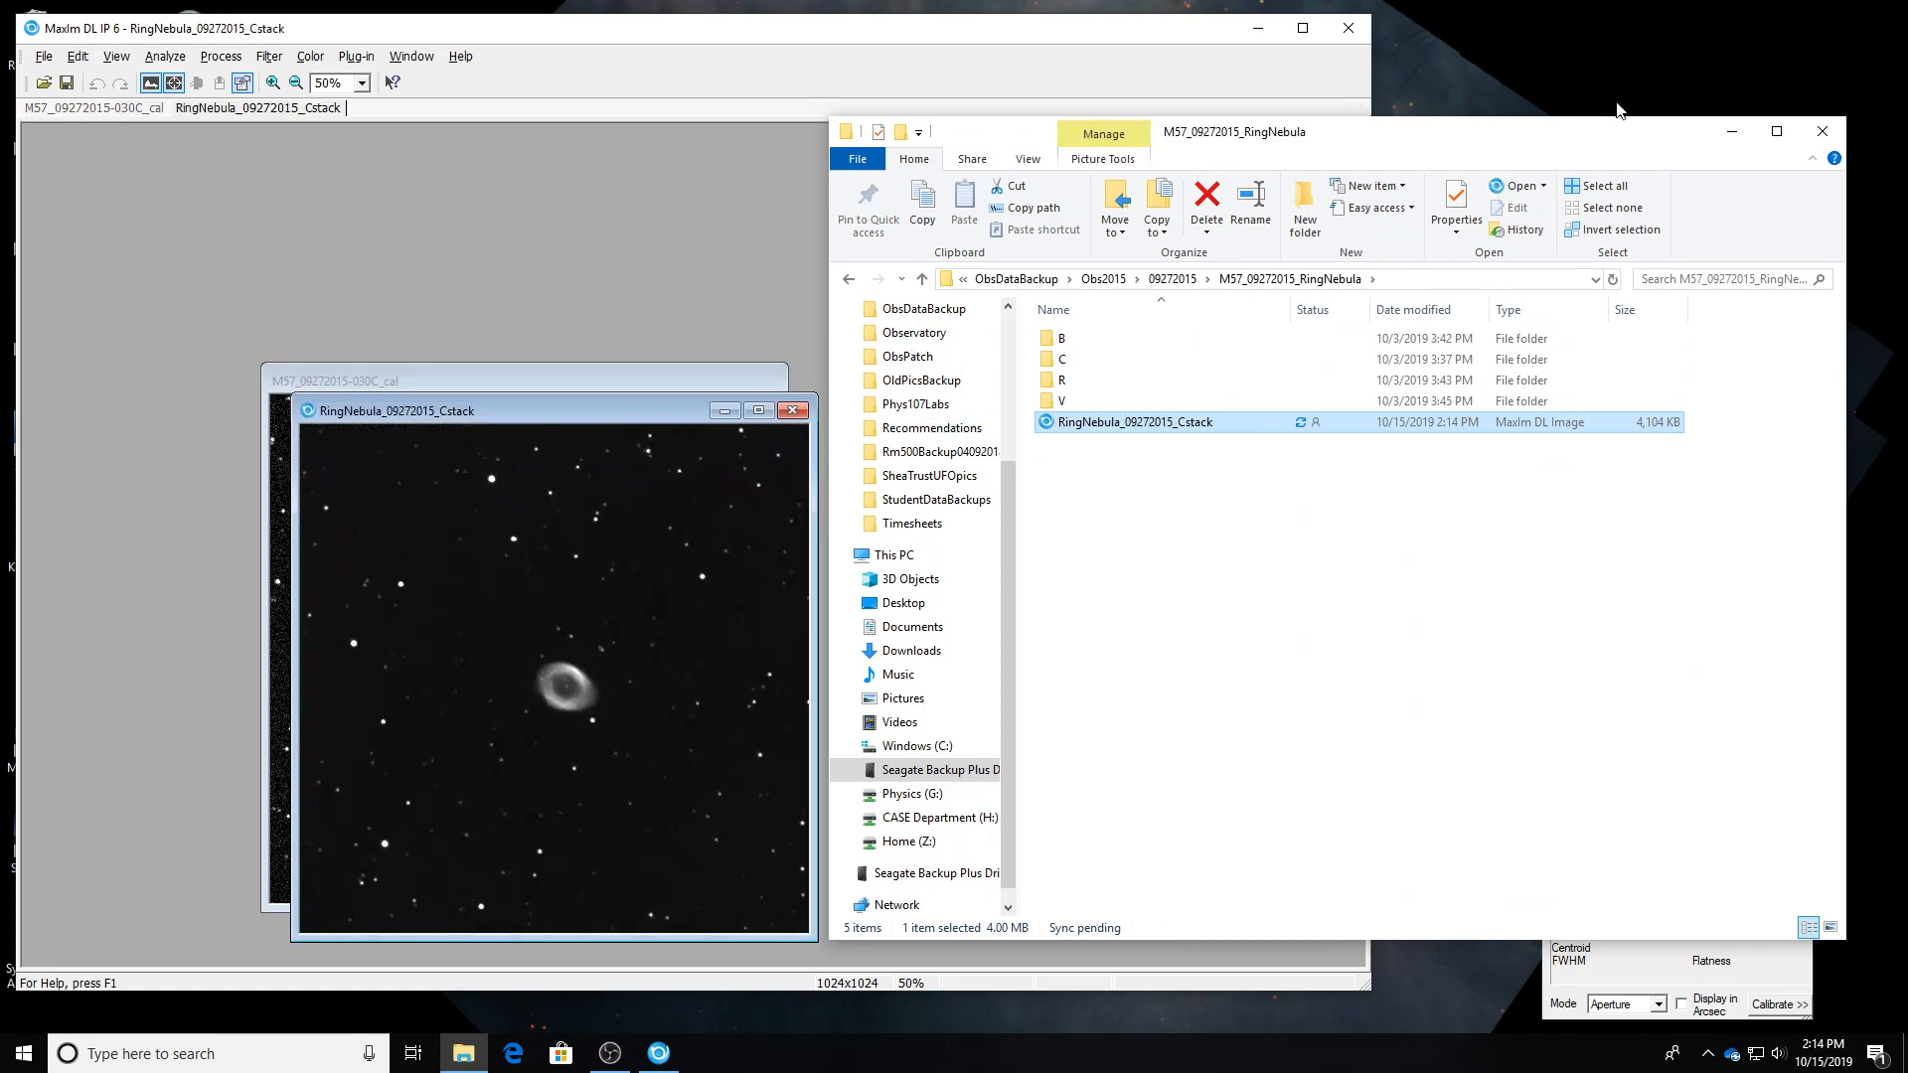
{"action": "left_click", "coordinate": [810, 378]}
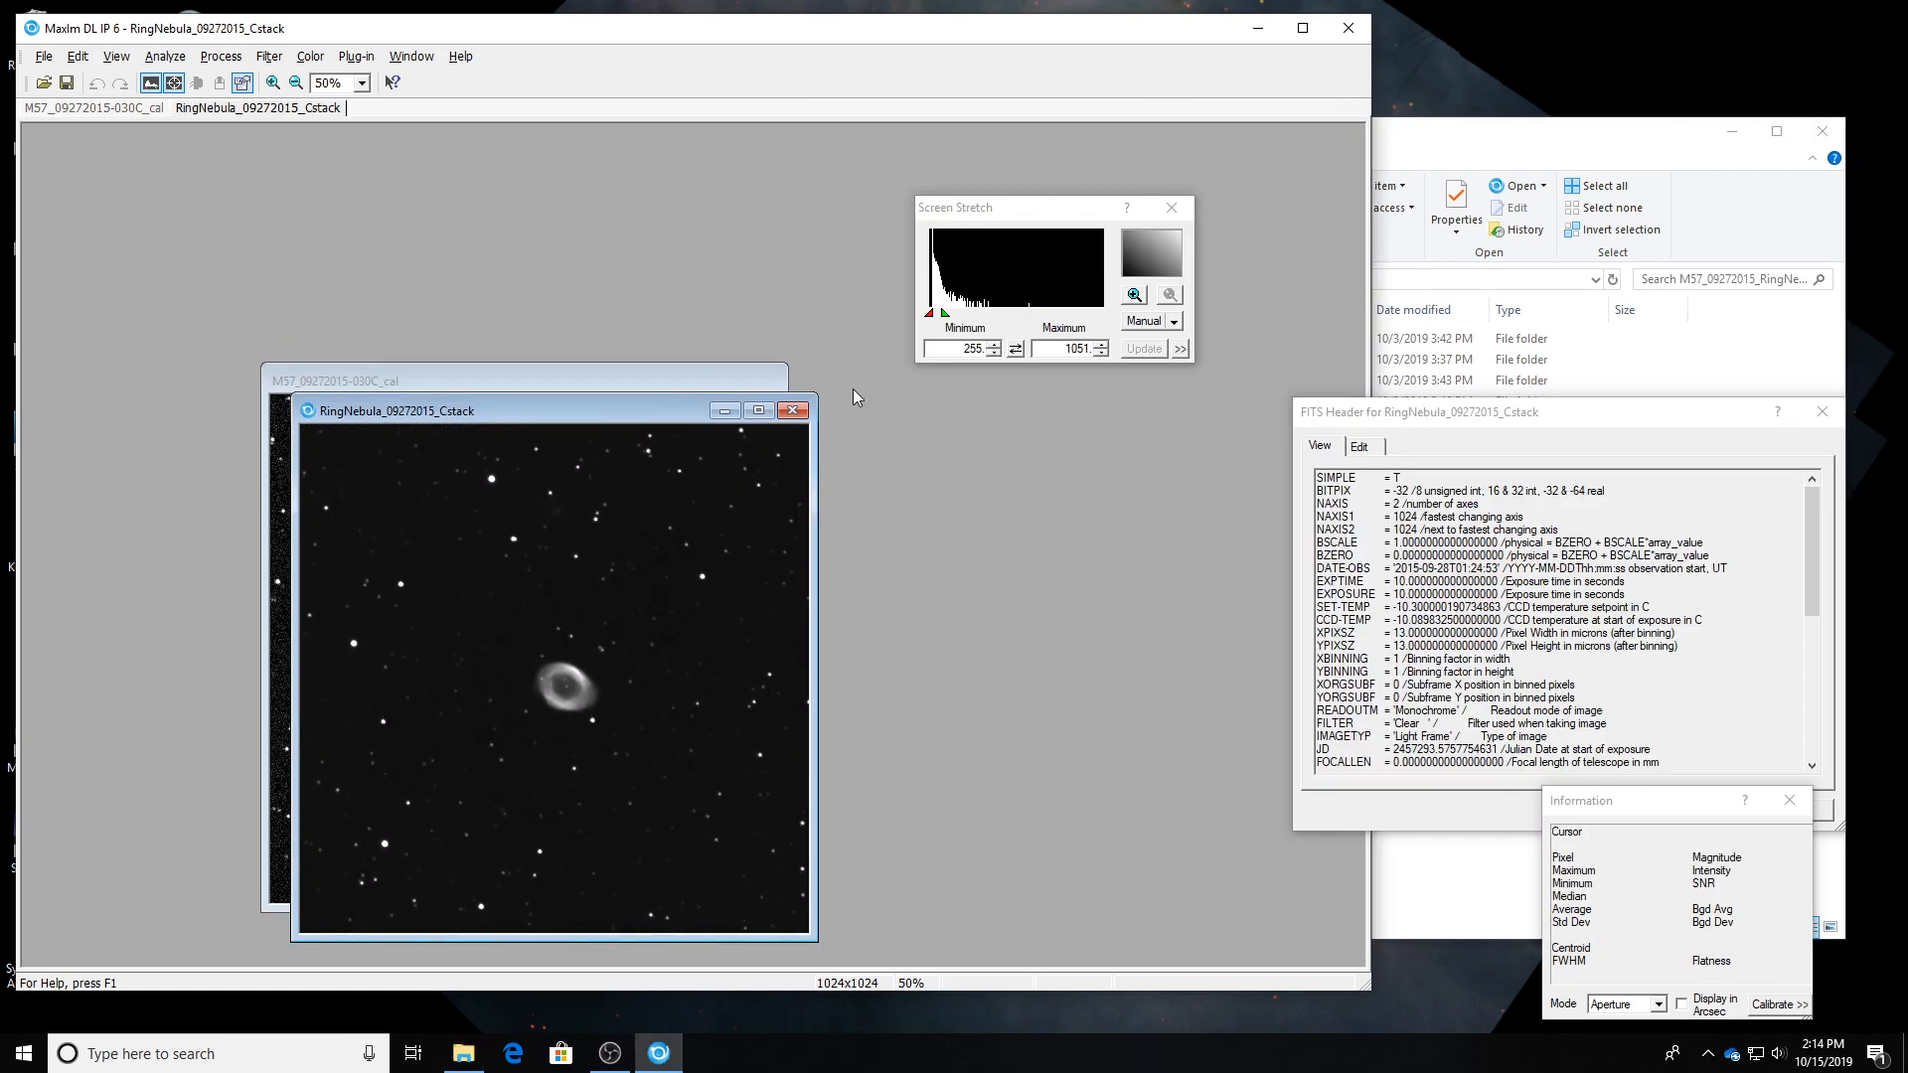
Arrange frame 030C and the stacked image side by side for comparison, with the Screen Stretch window clear of both.
{"action": "left_click_drag", "start_coordinate": [614, 429], "coordinate": [913, 422]}
{"action": "left_click_drag", "start_coordinate": [537, 387], "coordinate": [328, 361]}
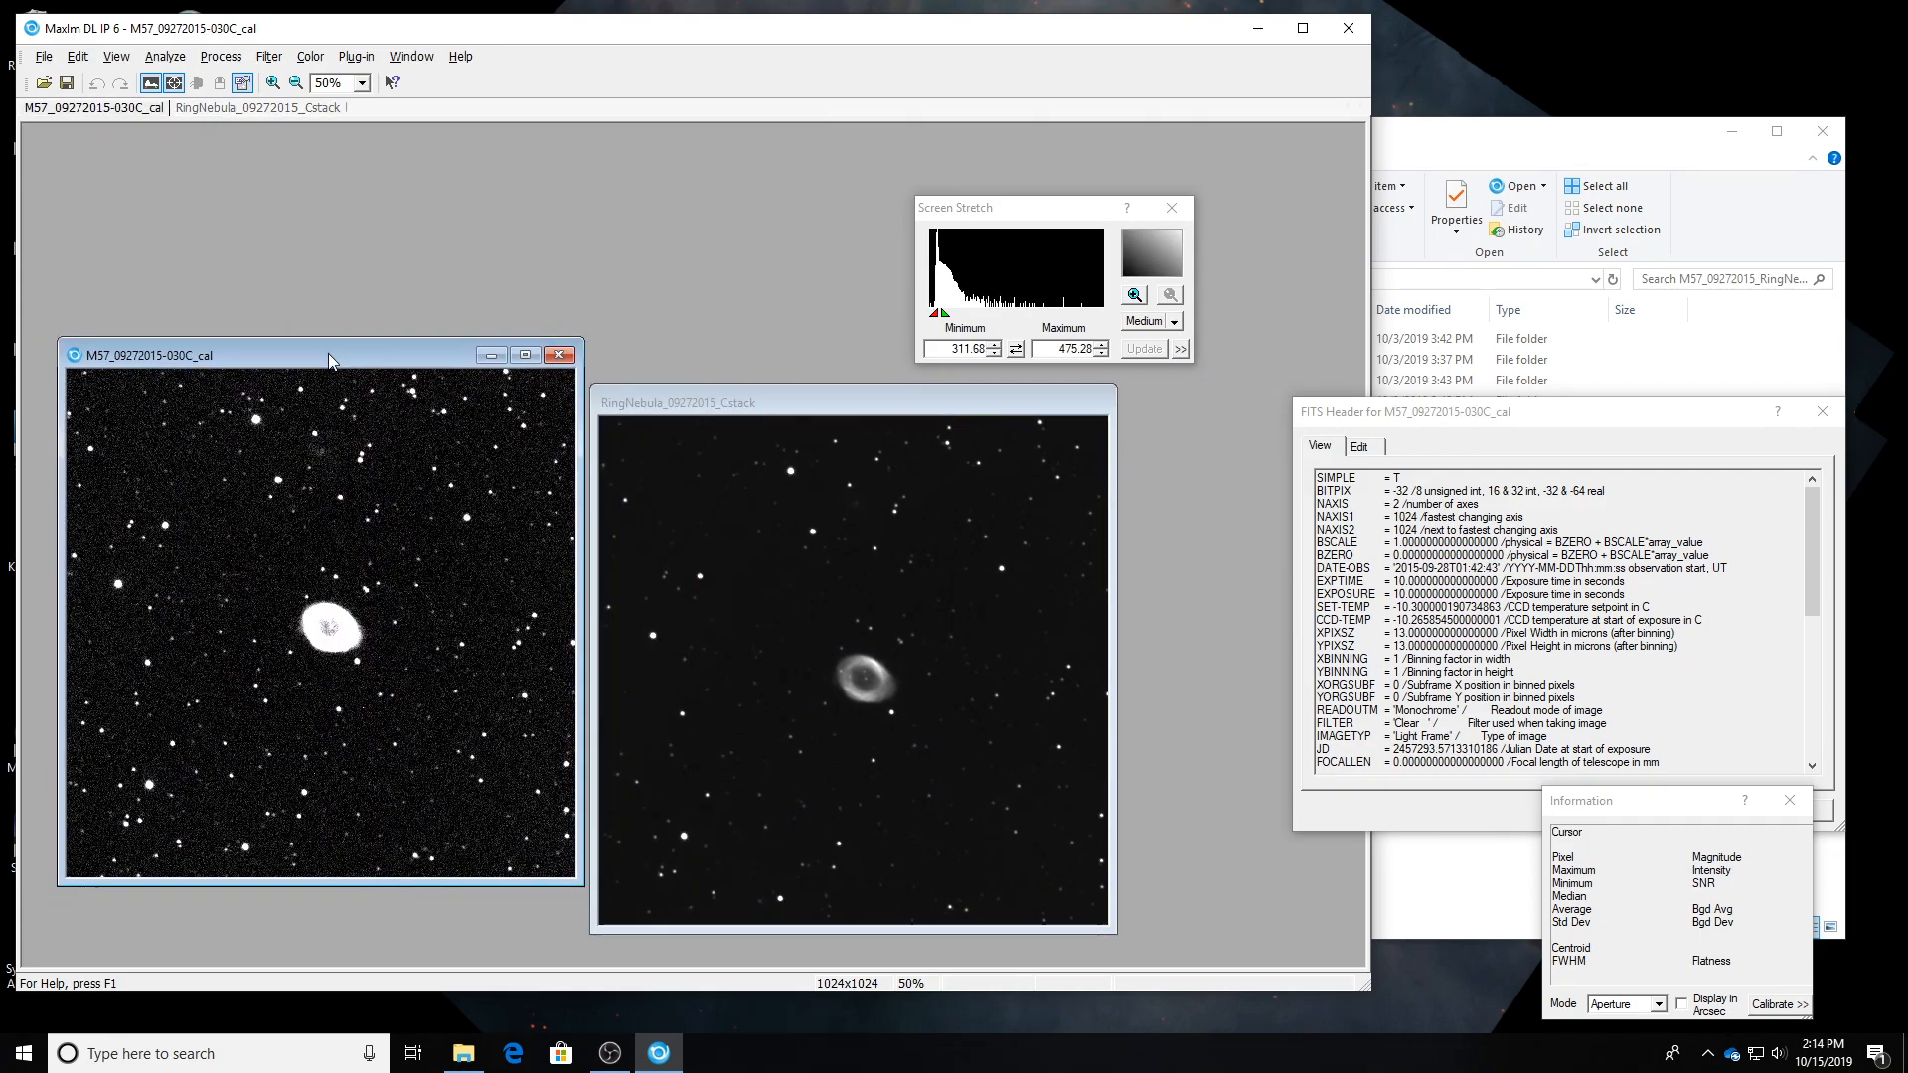
{"action": "left_click_drag", "start_coordinate": [1047, 205], "coordinate": [1189, 130]}
{"action": "left_click_drag", "start_coordinate": [803, 403], "coordinate": [801, 343]}
{"action": "left_click_drag", "start_coordinate": [378, 369], "coordinate": [378, 354]}
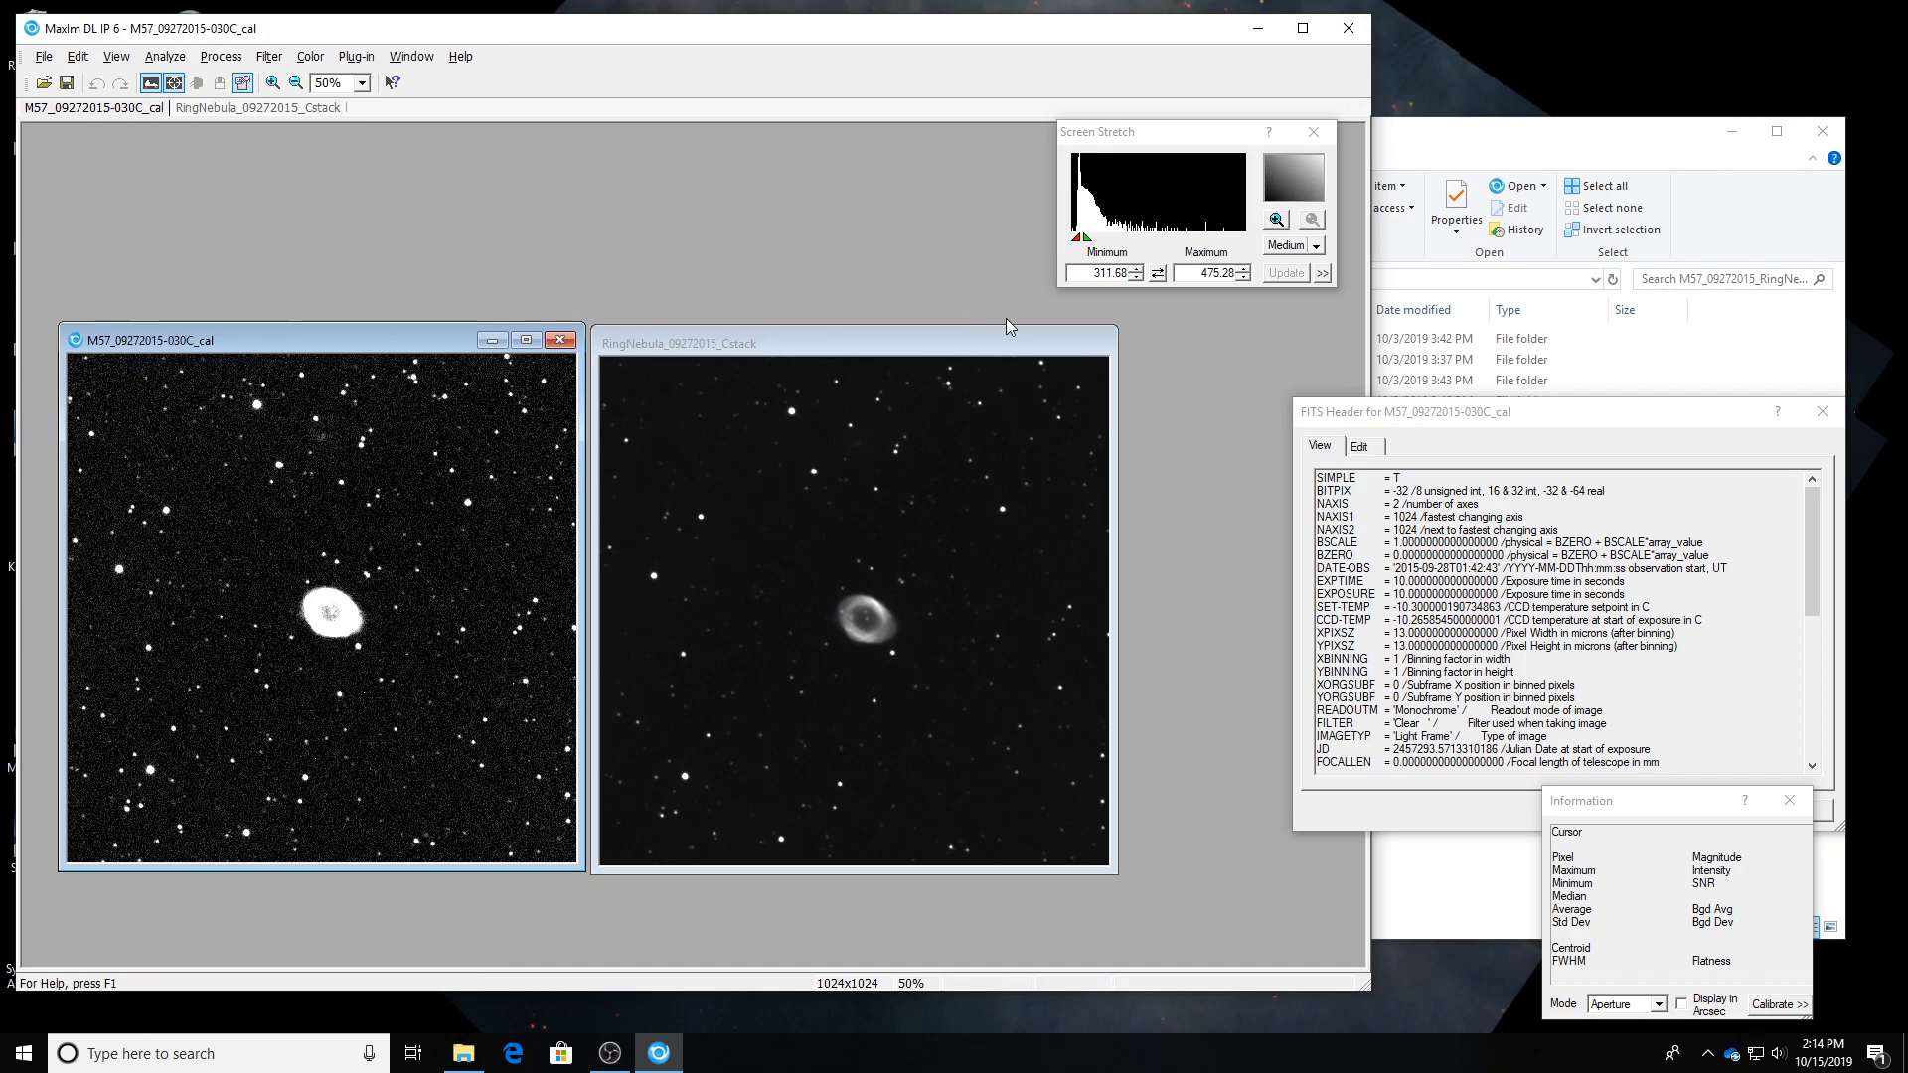
Set frame 030C's screen stretch to minimum 267.64 and maximum about 1113 to compare it with the stacked image.
{"action": "left_click", "coordinate": [1136, 279]}
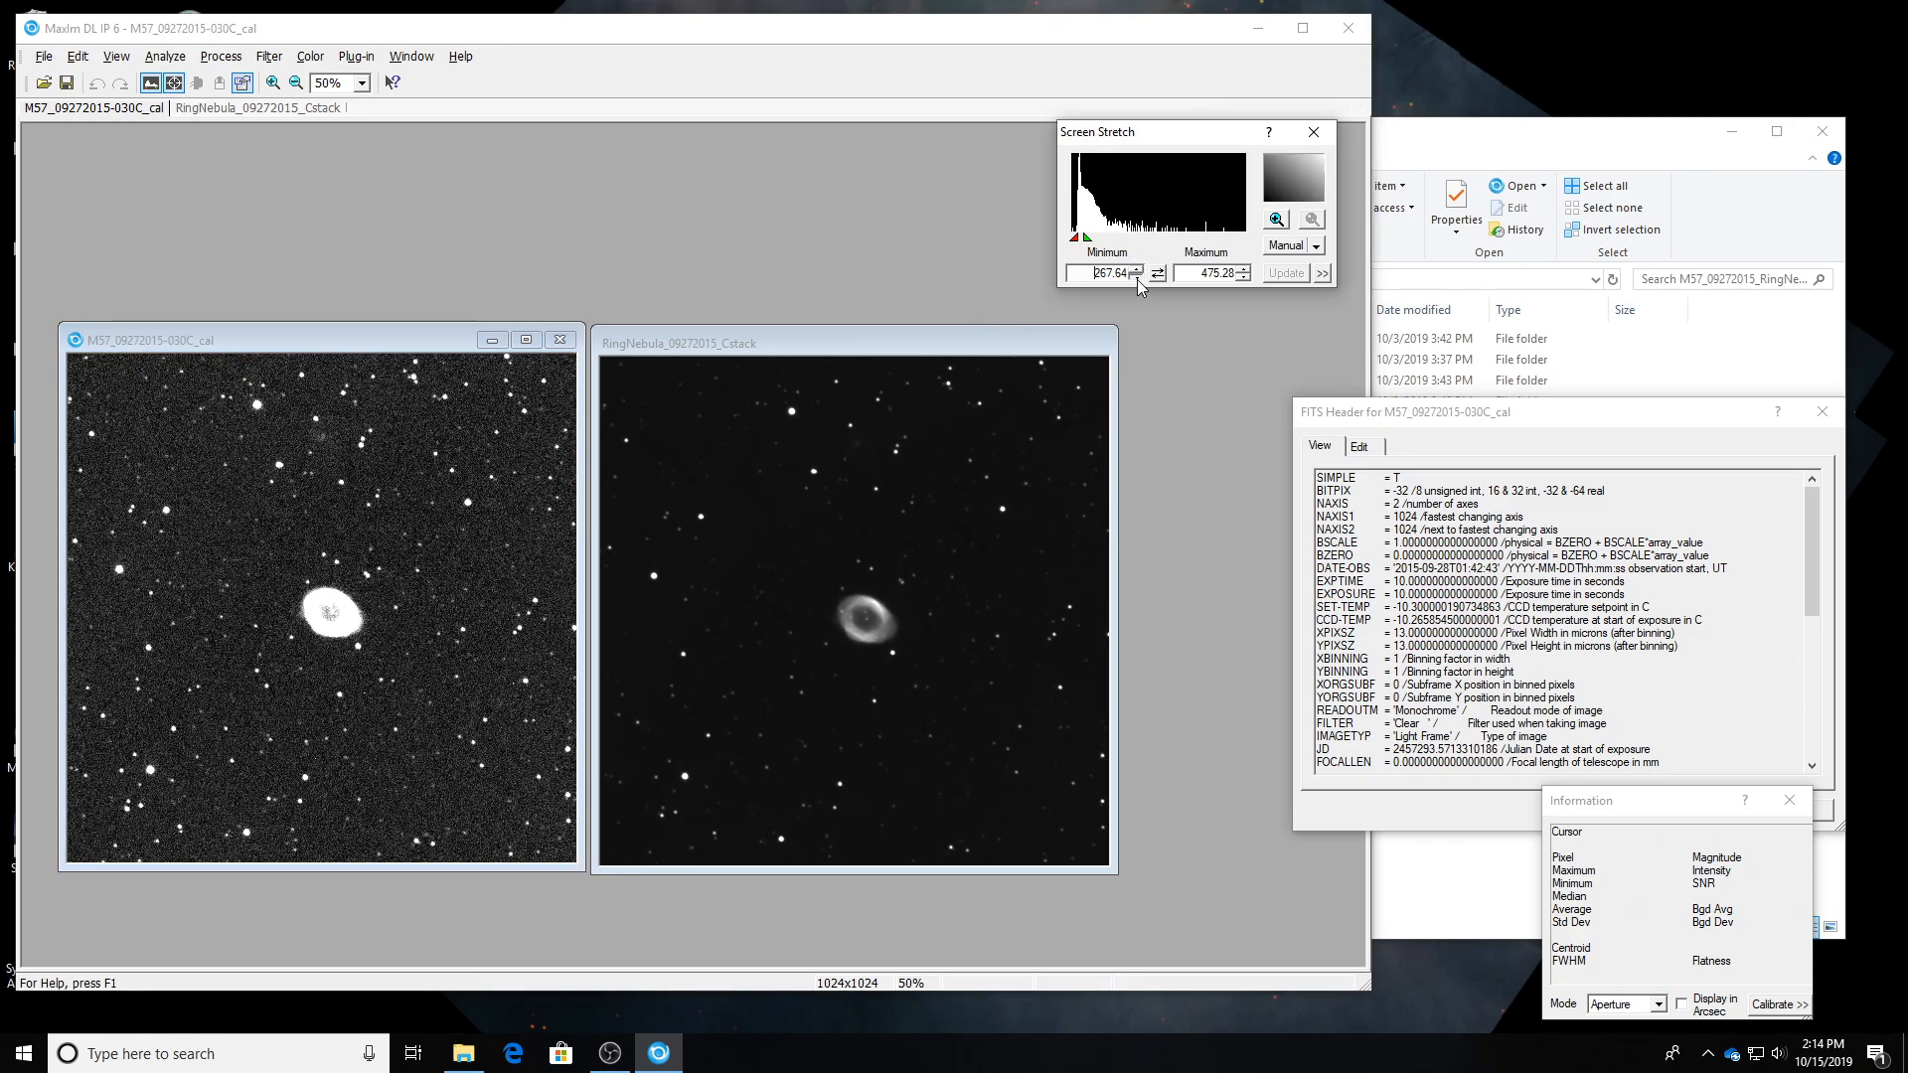
{"action": "left_click", "coordinate": [1135, 279]}
{"action": "left_click", "coordinate": [1243, 268]}
{"action": "left_click", "coordinate": [1243, 268]}
{"action": "left_click", "coordinate": [1243, 268]}
{"action": "left_click", "coordinate": [1243, 268]}
{"action": "left_click", "coordinate": [1243, 268]}
{"action": "left_click", "coordinate": [1243, 268]}
{"action": "left_click", "coordinate": [1243, 269]}
{"action": "left_click", "coordinate": [1243, 269]}
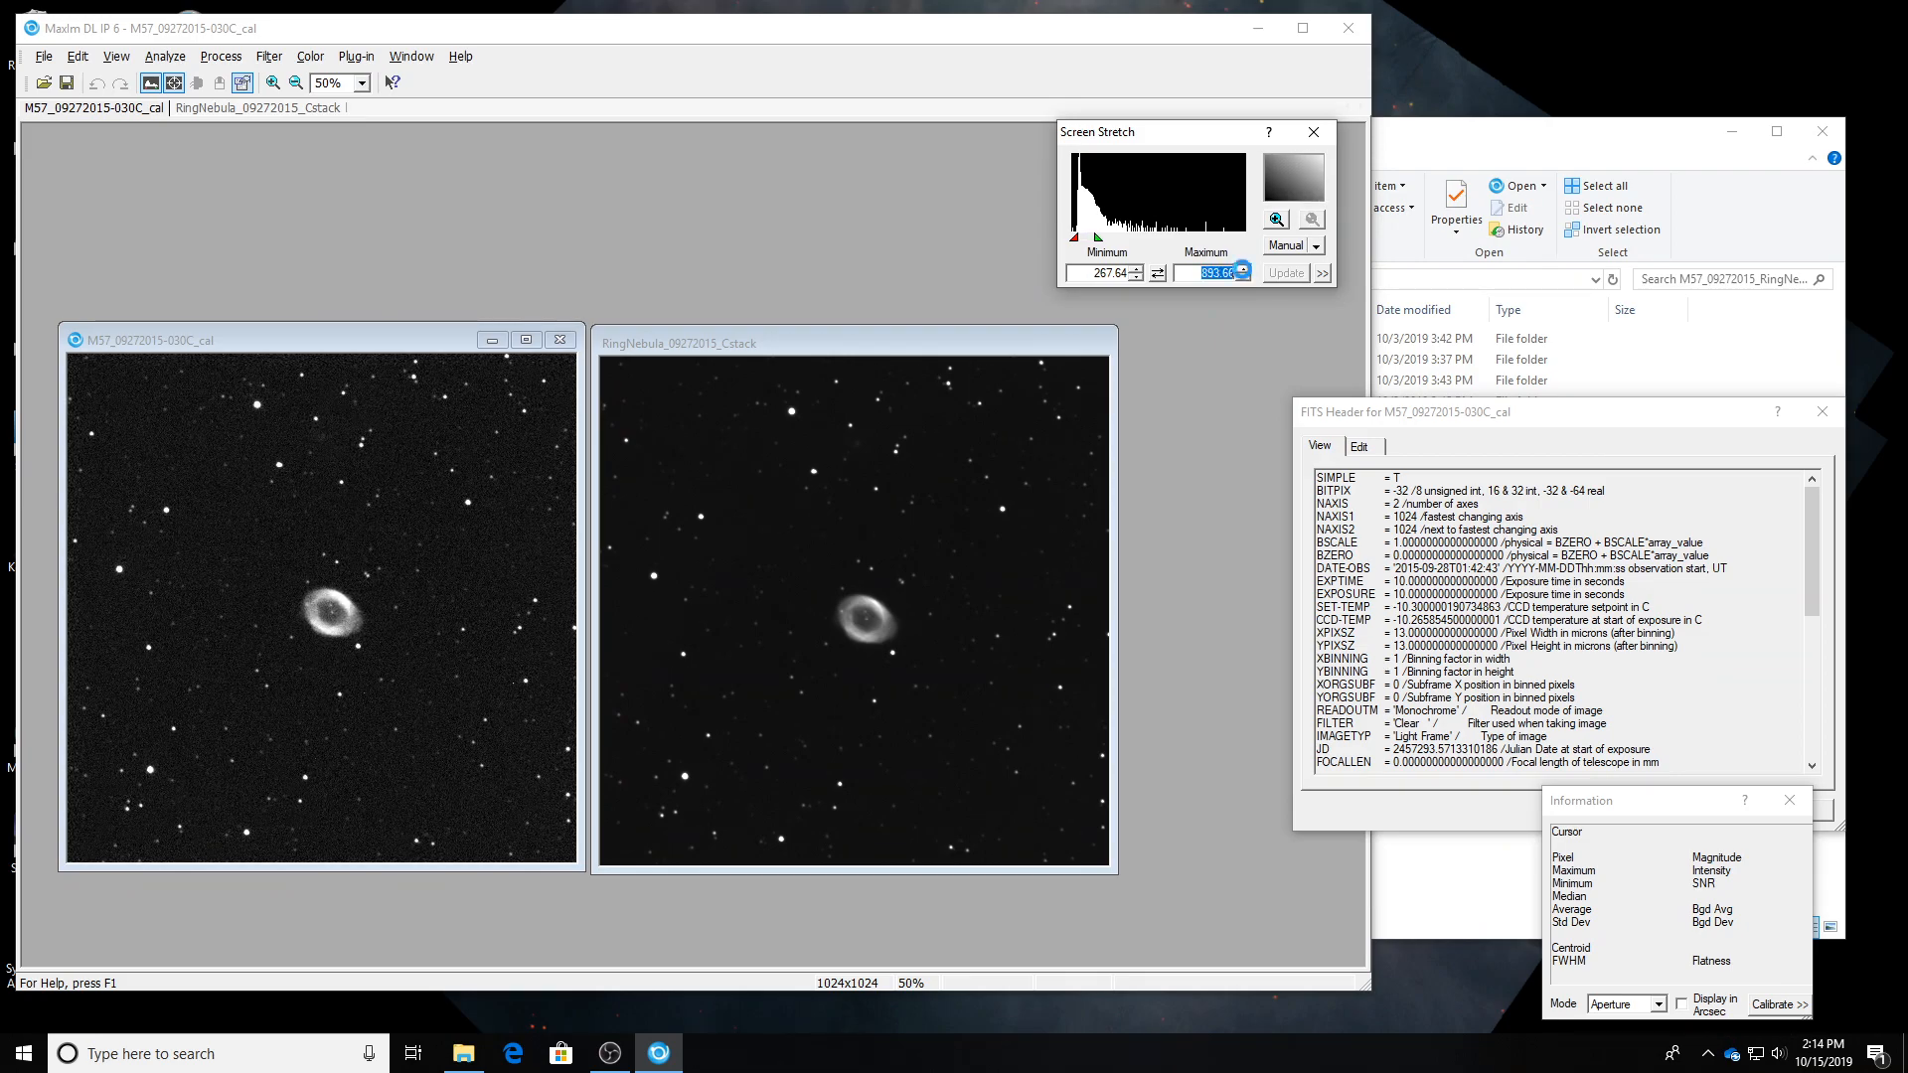
{"action": "left_click", "coordinate": [1242, 269]}
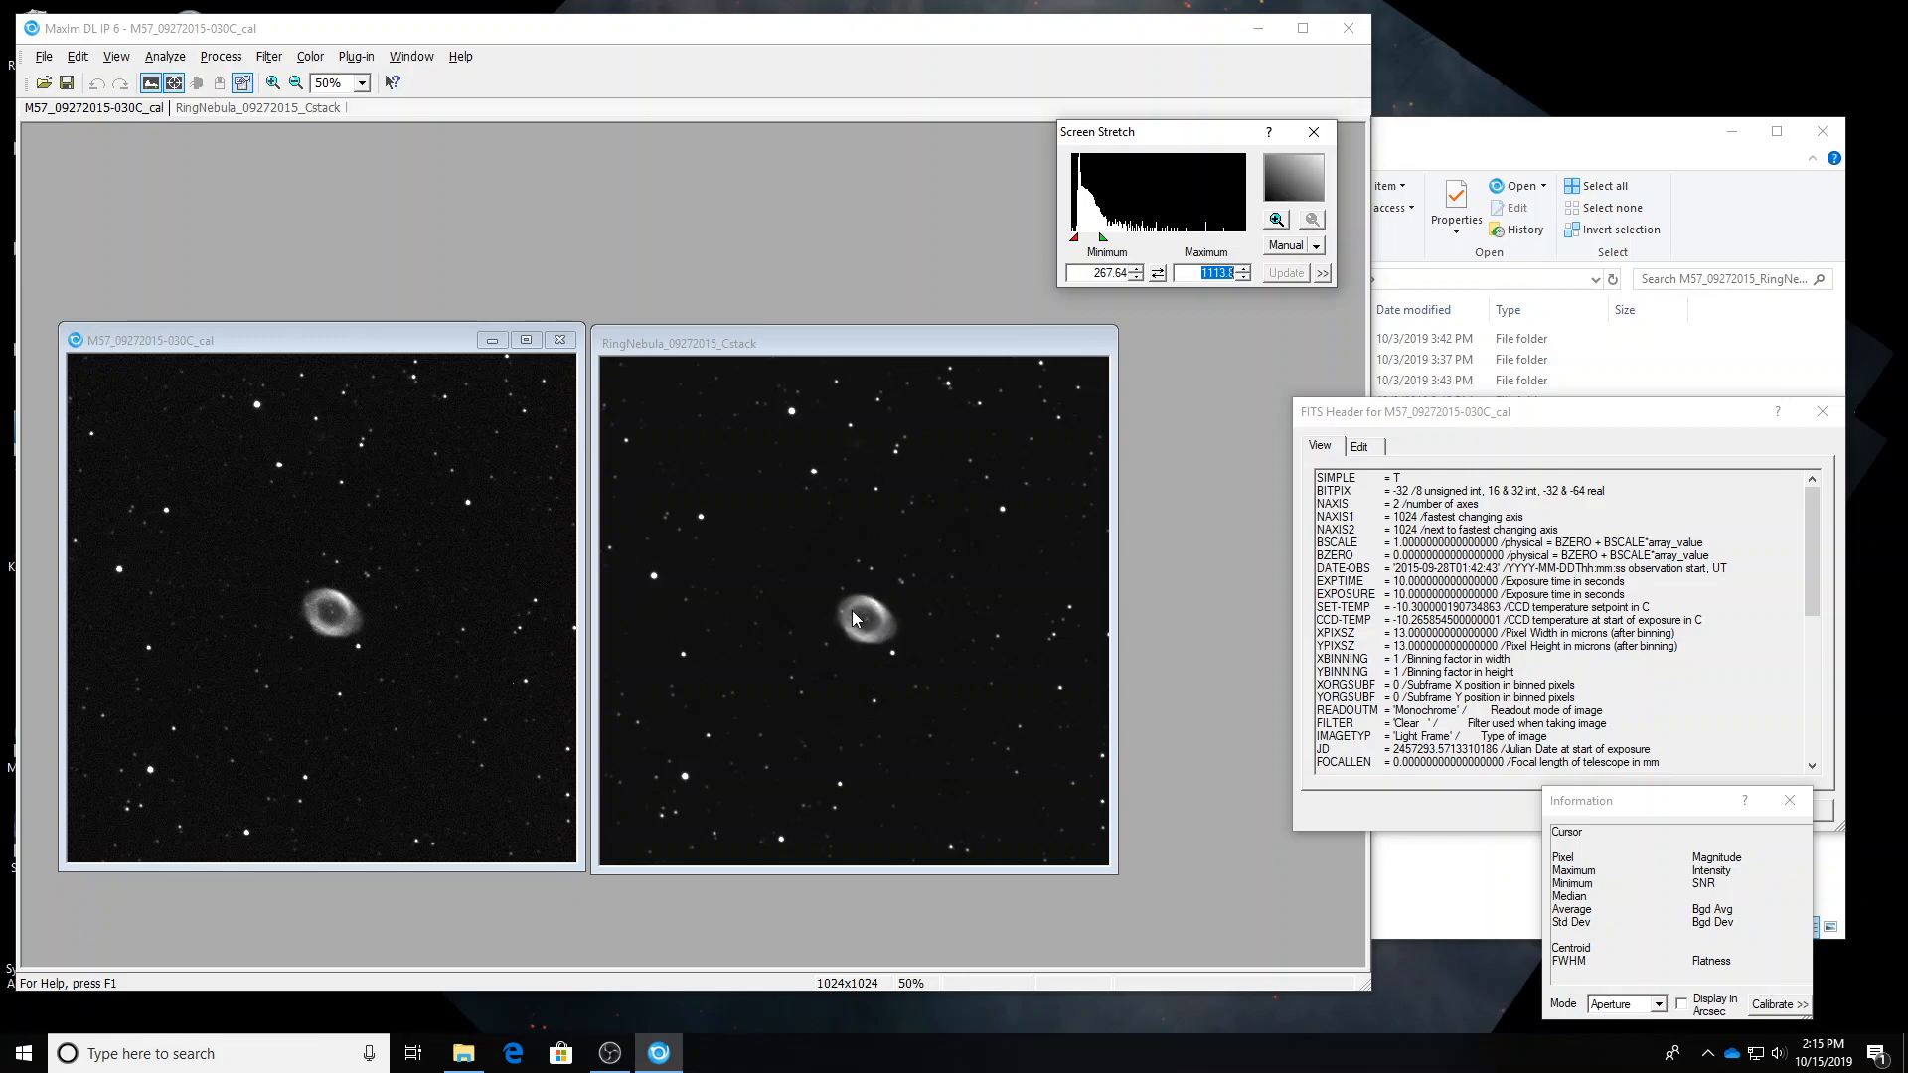
Close both compared images and open all calibrated B-filter frames, 001B to 020B, from the B folder's cal subfolder.
{"action": "left_click", "coordinate": [559, 339]}
{"action": "left_click", "coordinate": [1093, 344]}
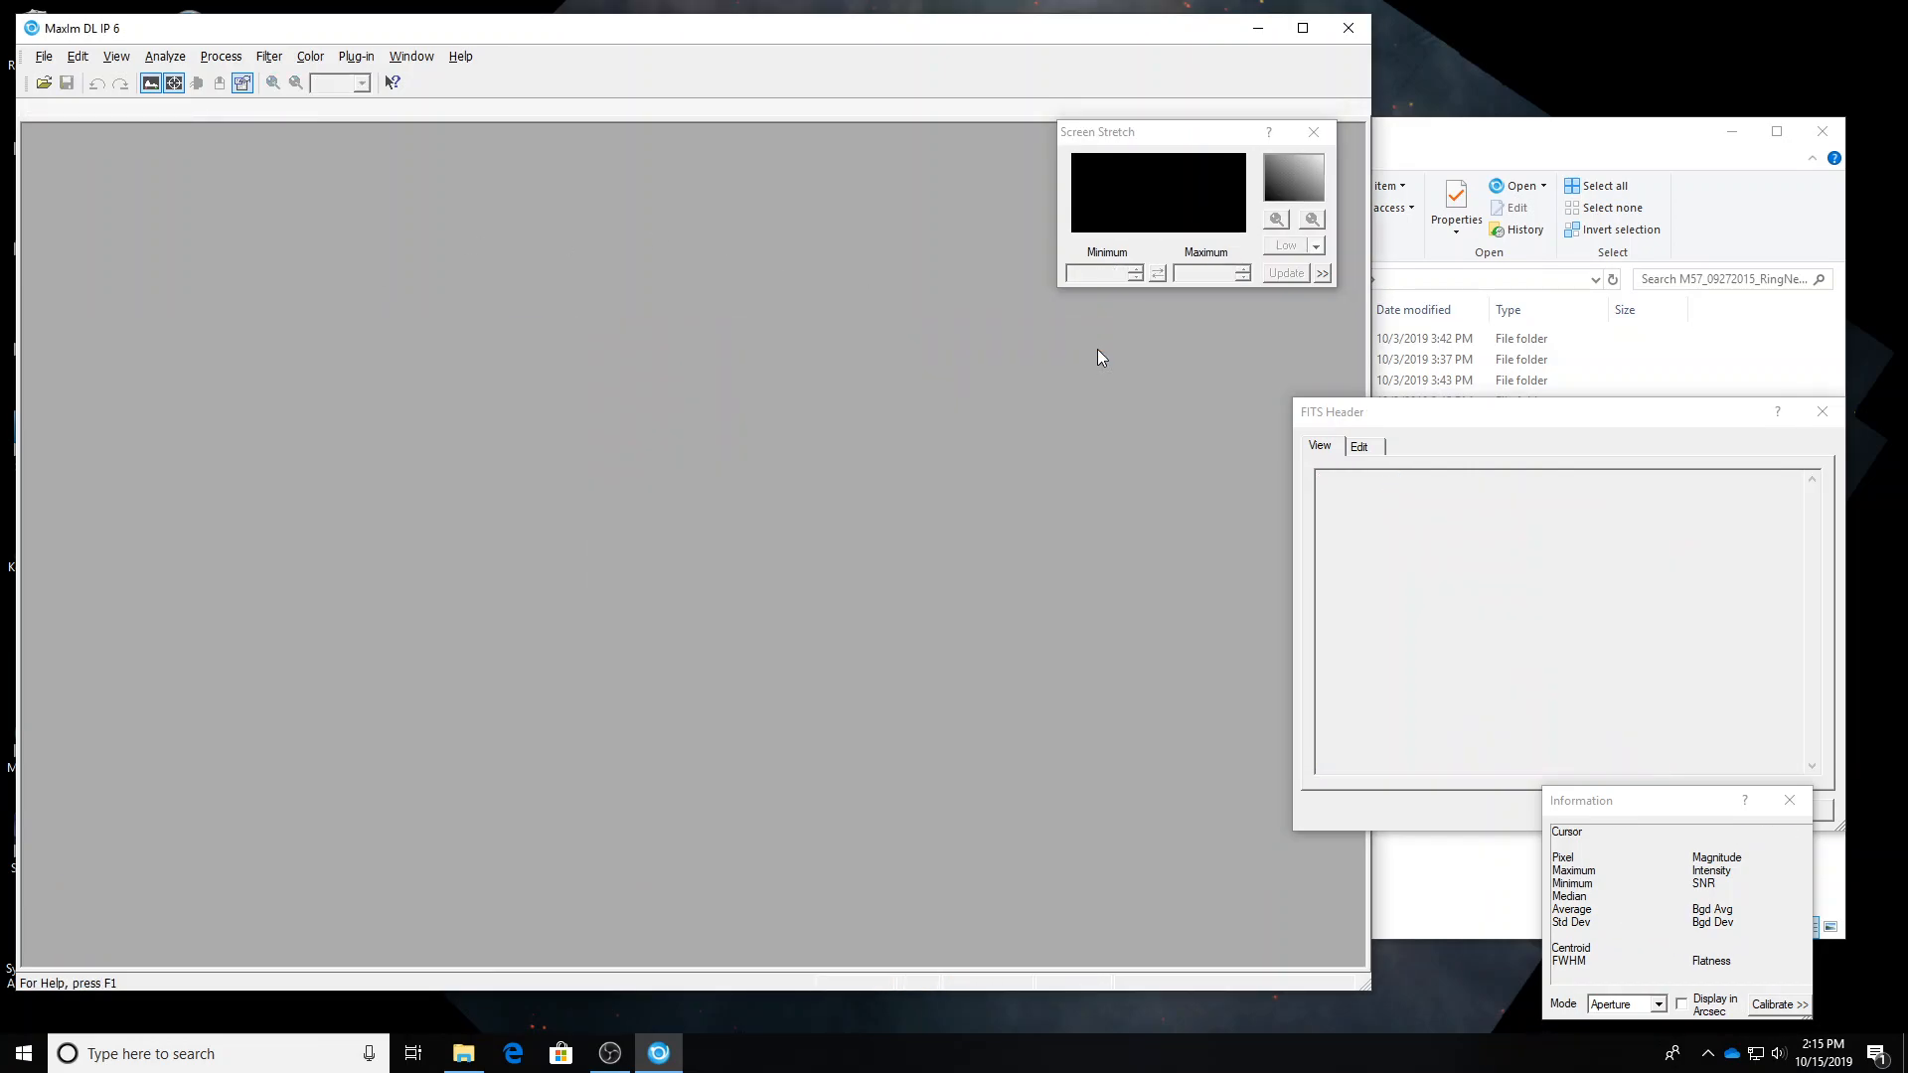
{"action": "left_click", "coordinate": [1548, 123]}
{"action": "left_click", "coordinate": [1348, 443]}
{"action": "double_click", "coordinate": [1091, 341]}
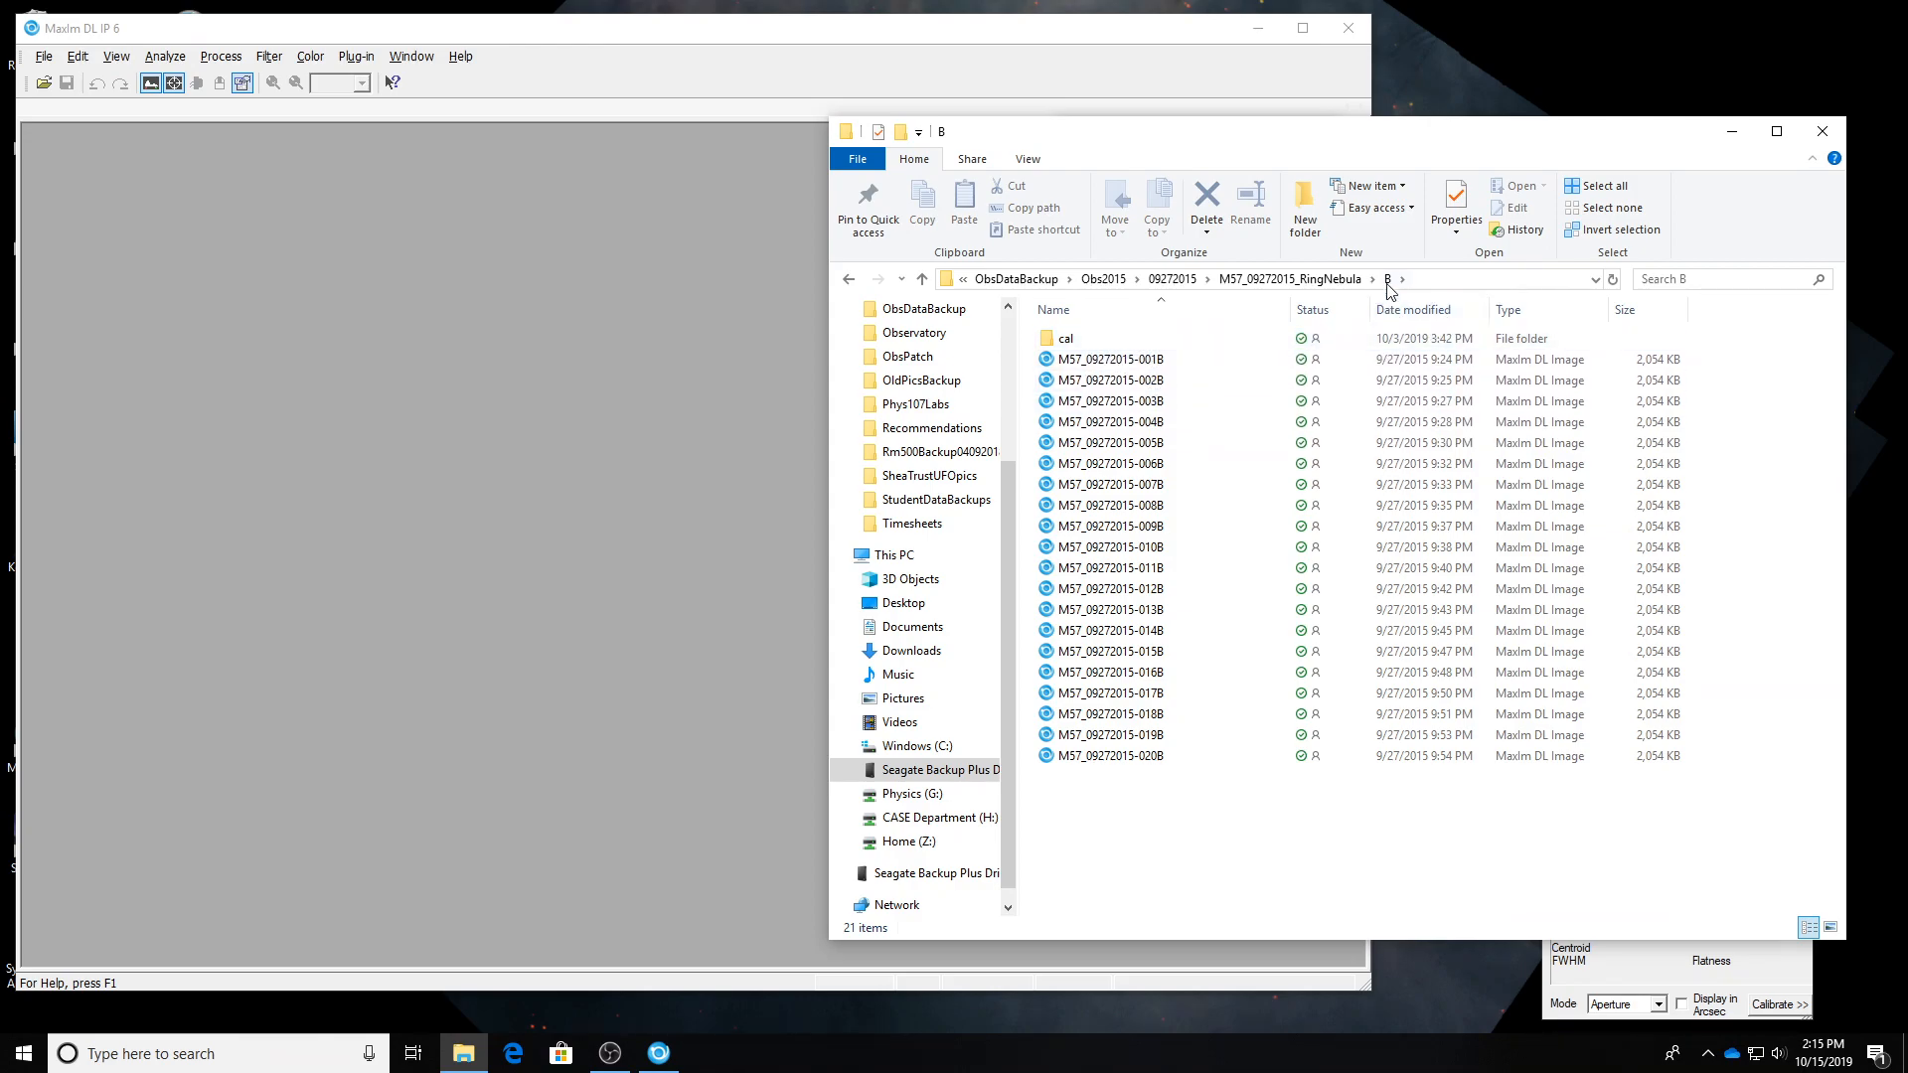
{"action": "double_click", "coordinate": [1085, 342]}
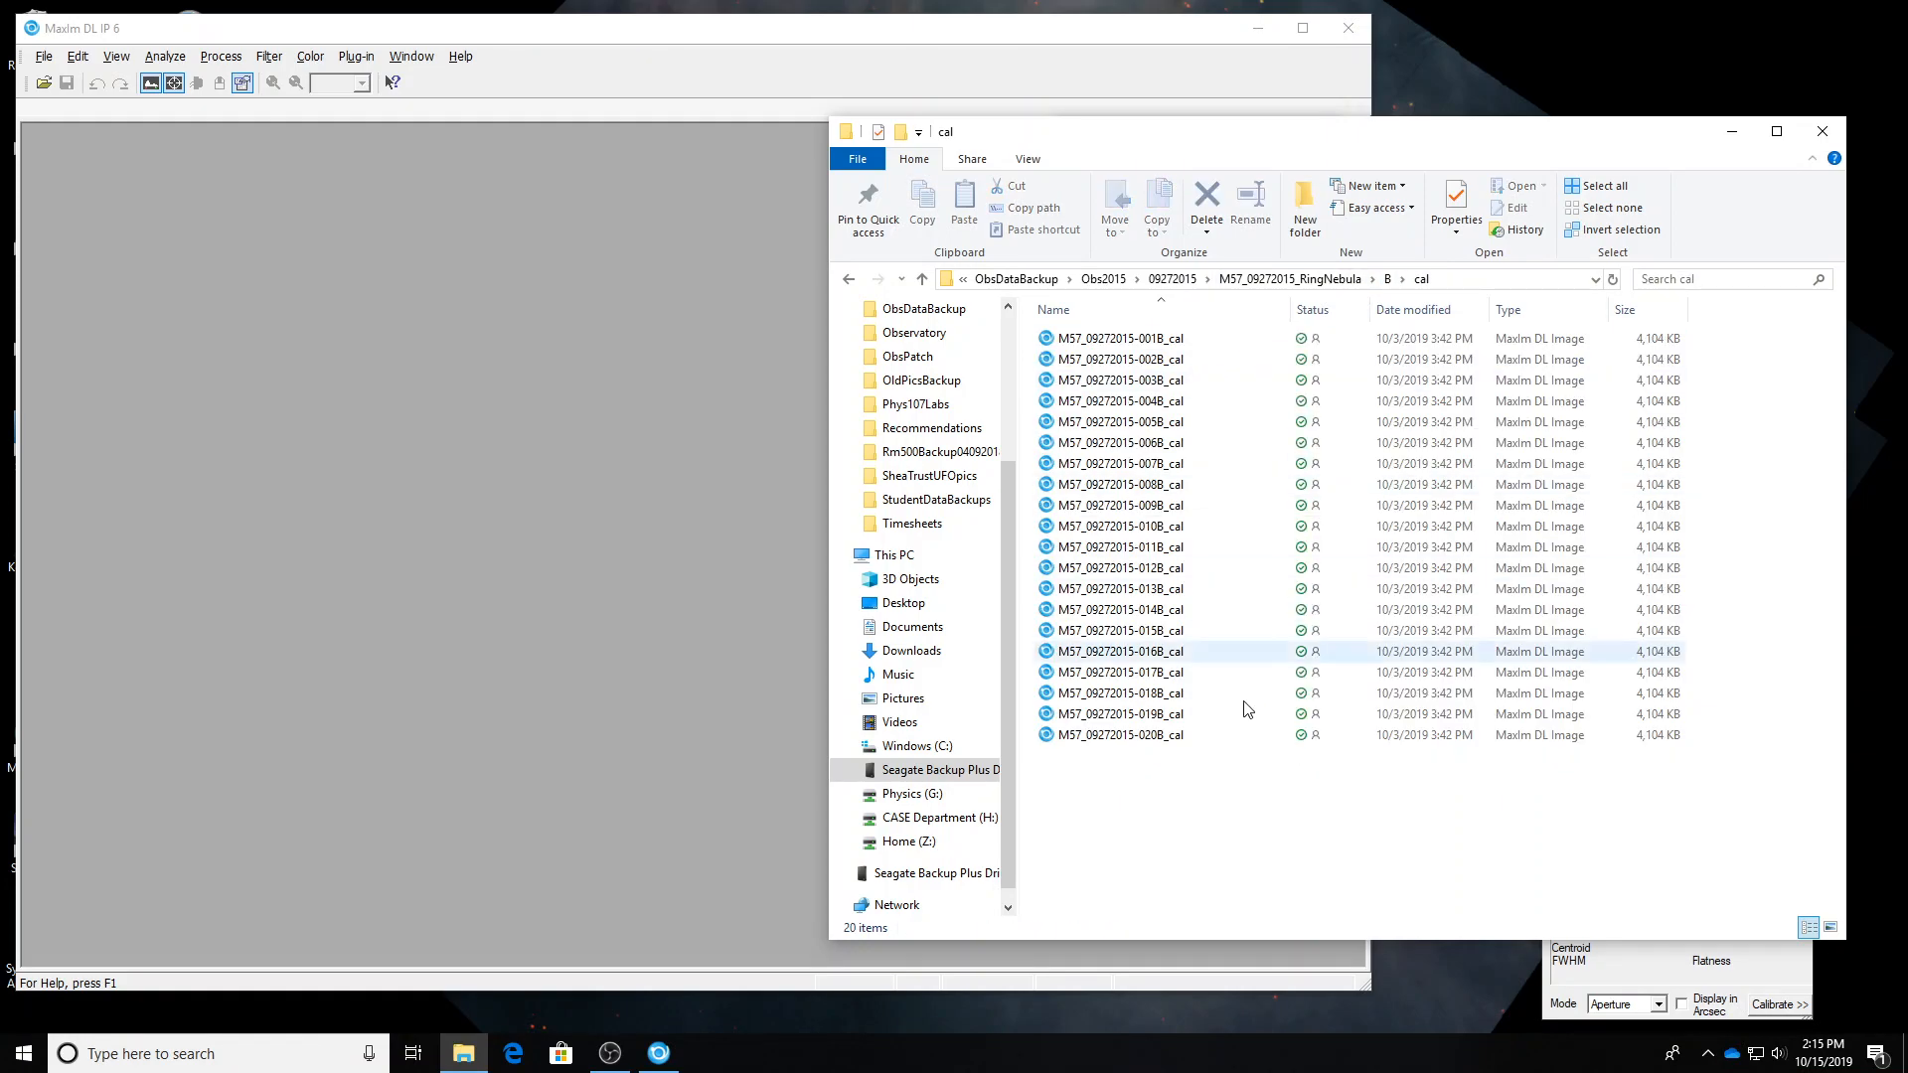
{"action": "left_click_drag", "start_coordinate": [1151, 807], "coordinate": [1095, 320]}
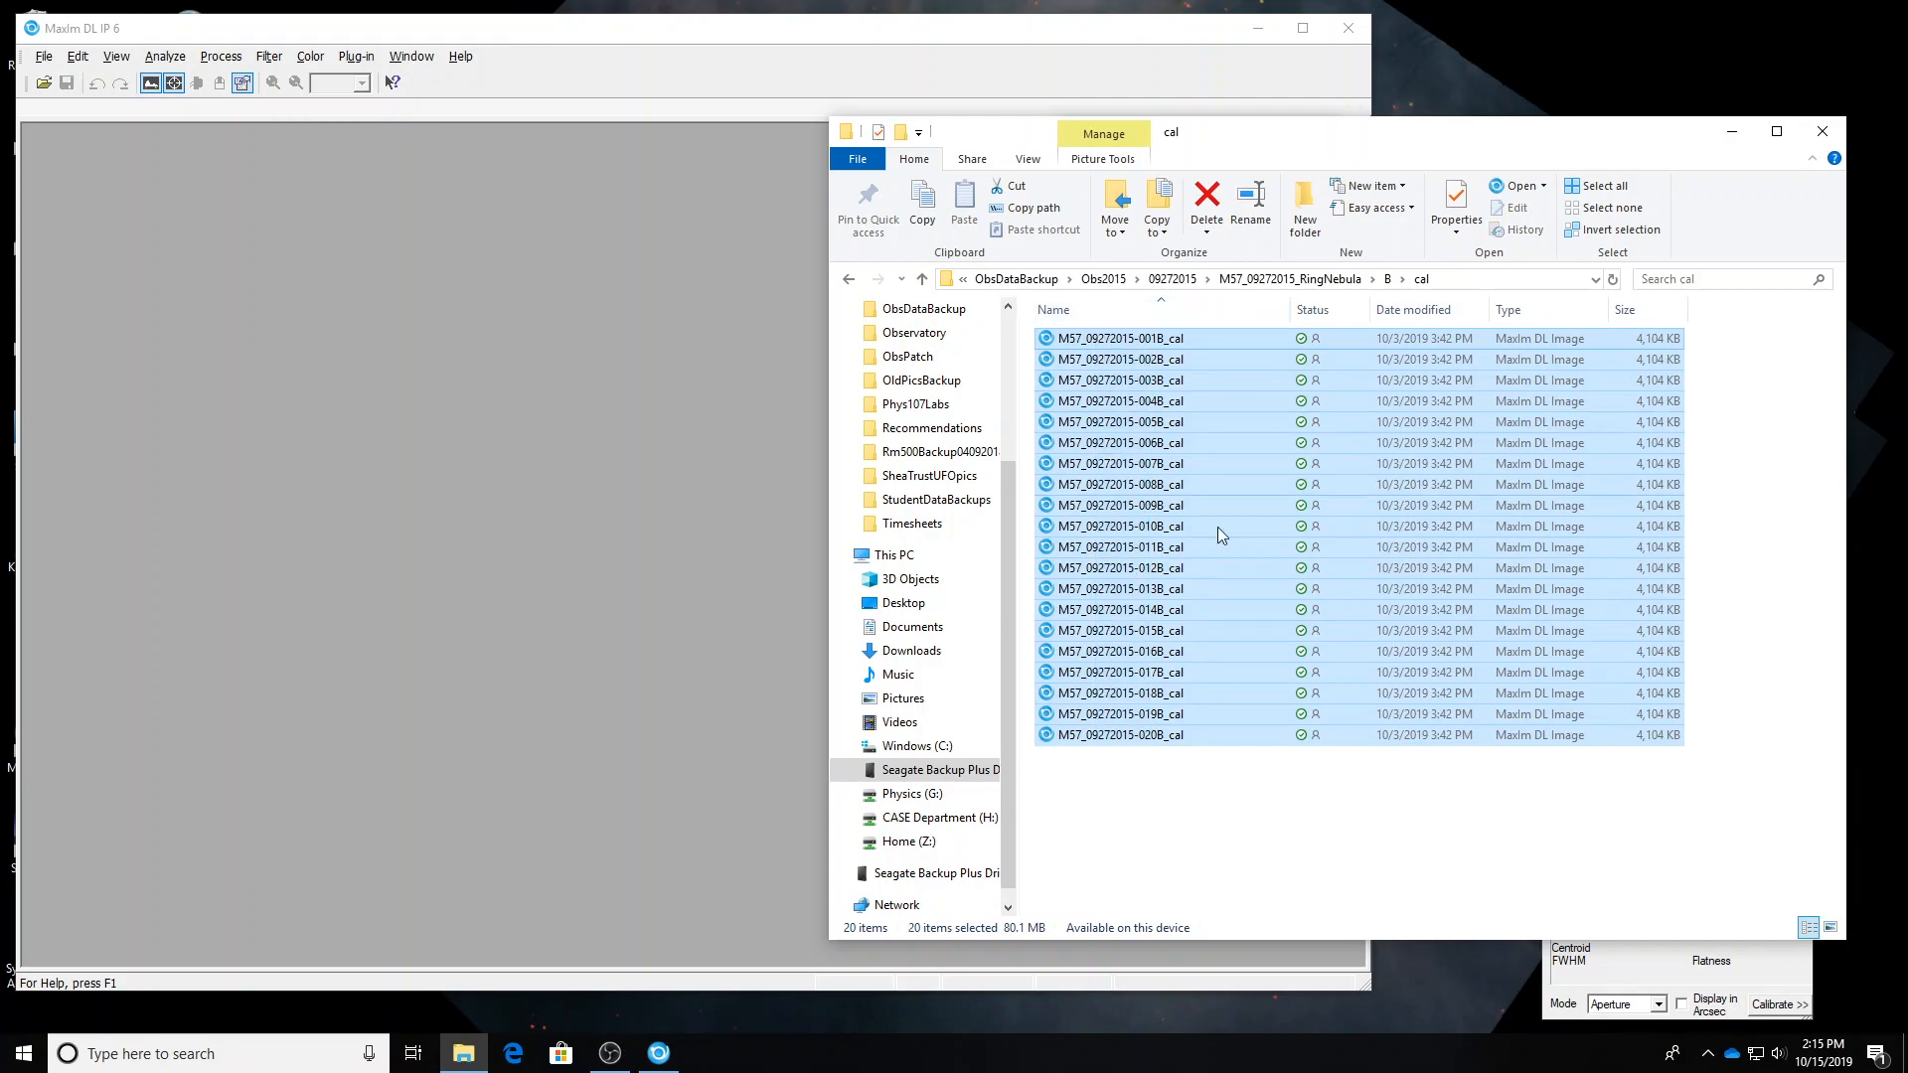
{"action": "left_click_drag", "start_coordinate": [1162, 516], "coordinate": [199, 513]}
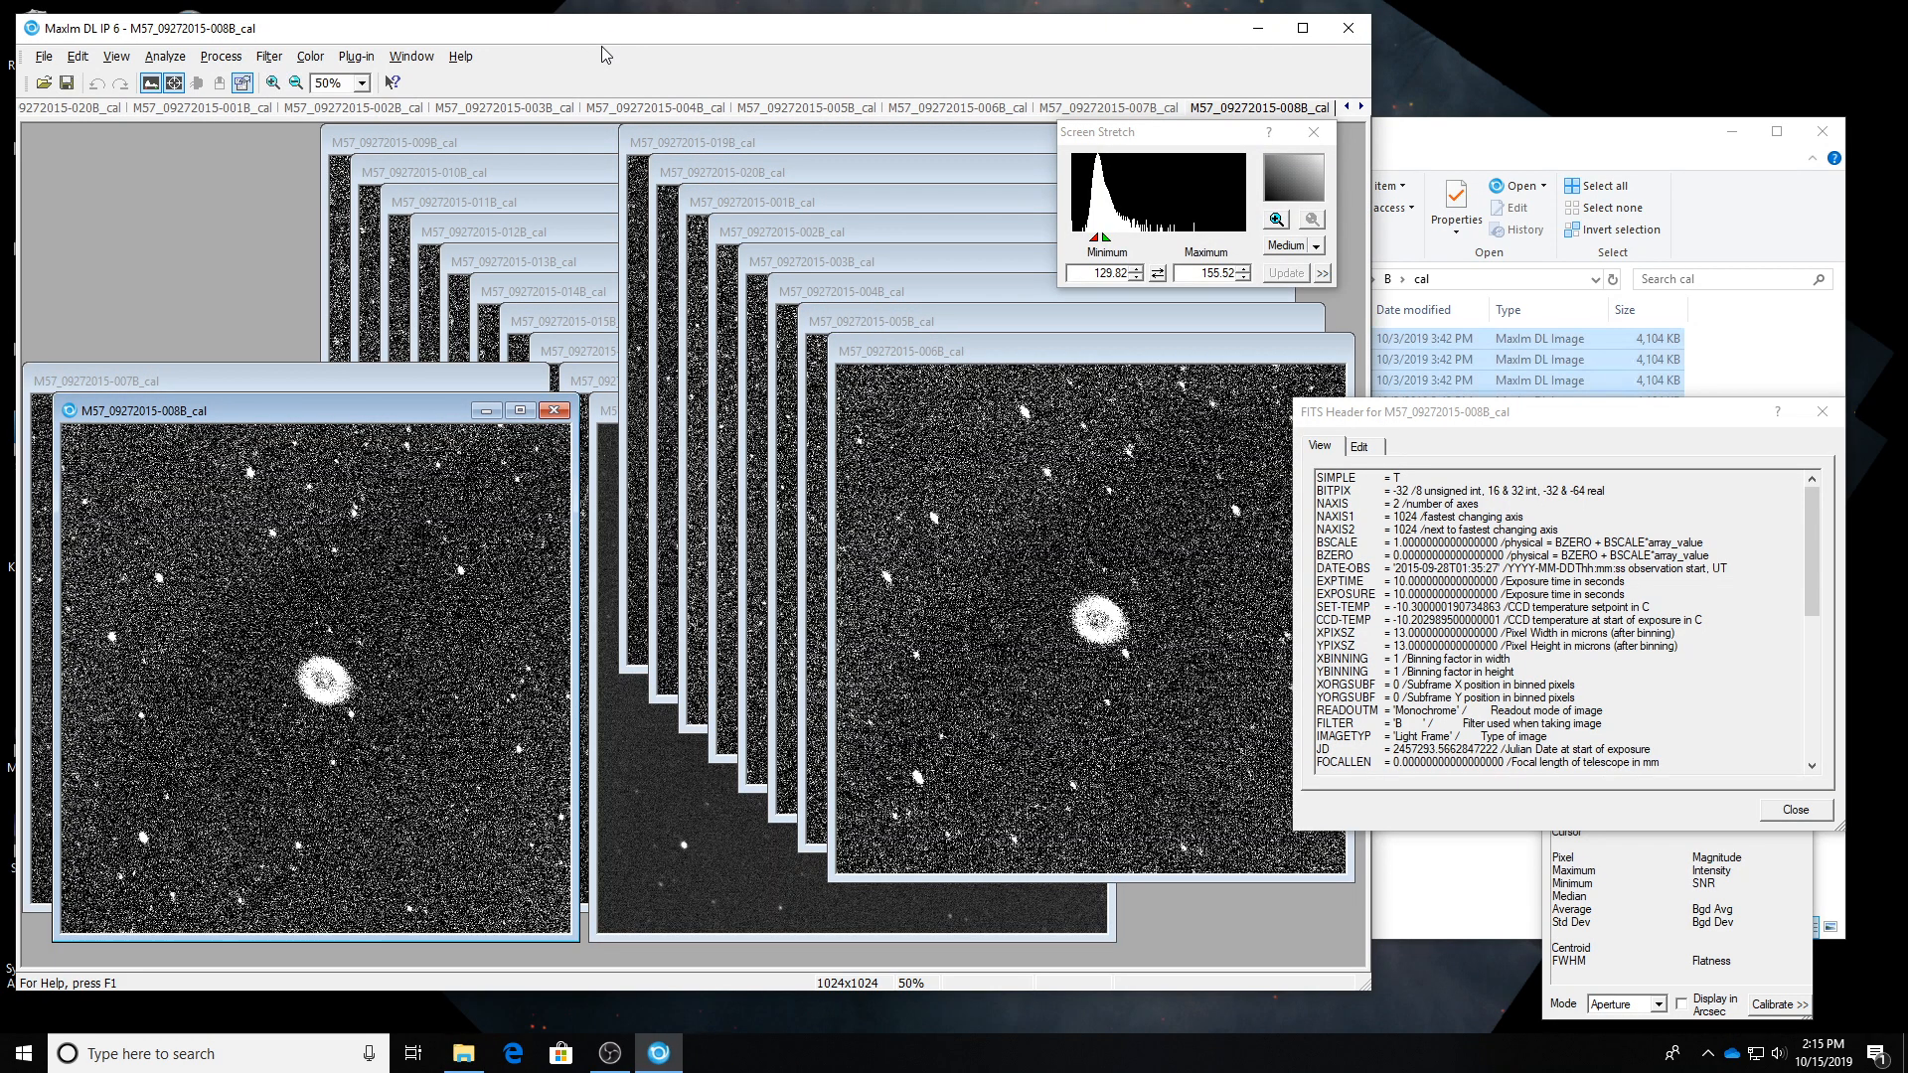
Examine several of the open B-filter frames, including 006B, 012B, 011B and 018B.
{"action": "left_click", "coordinate": [924, 356]}
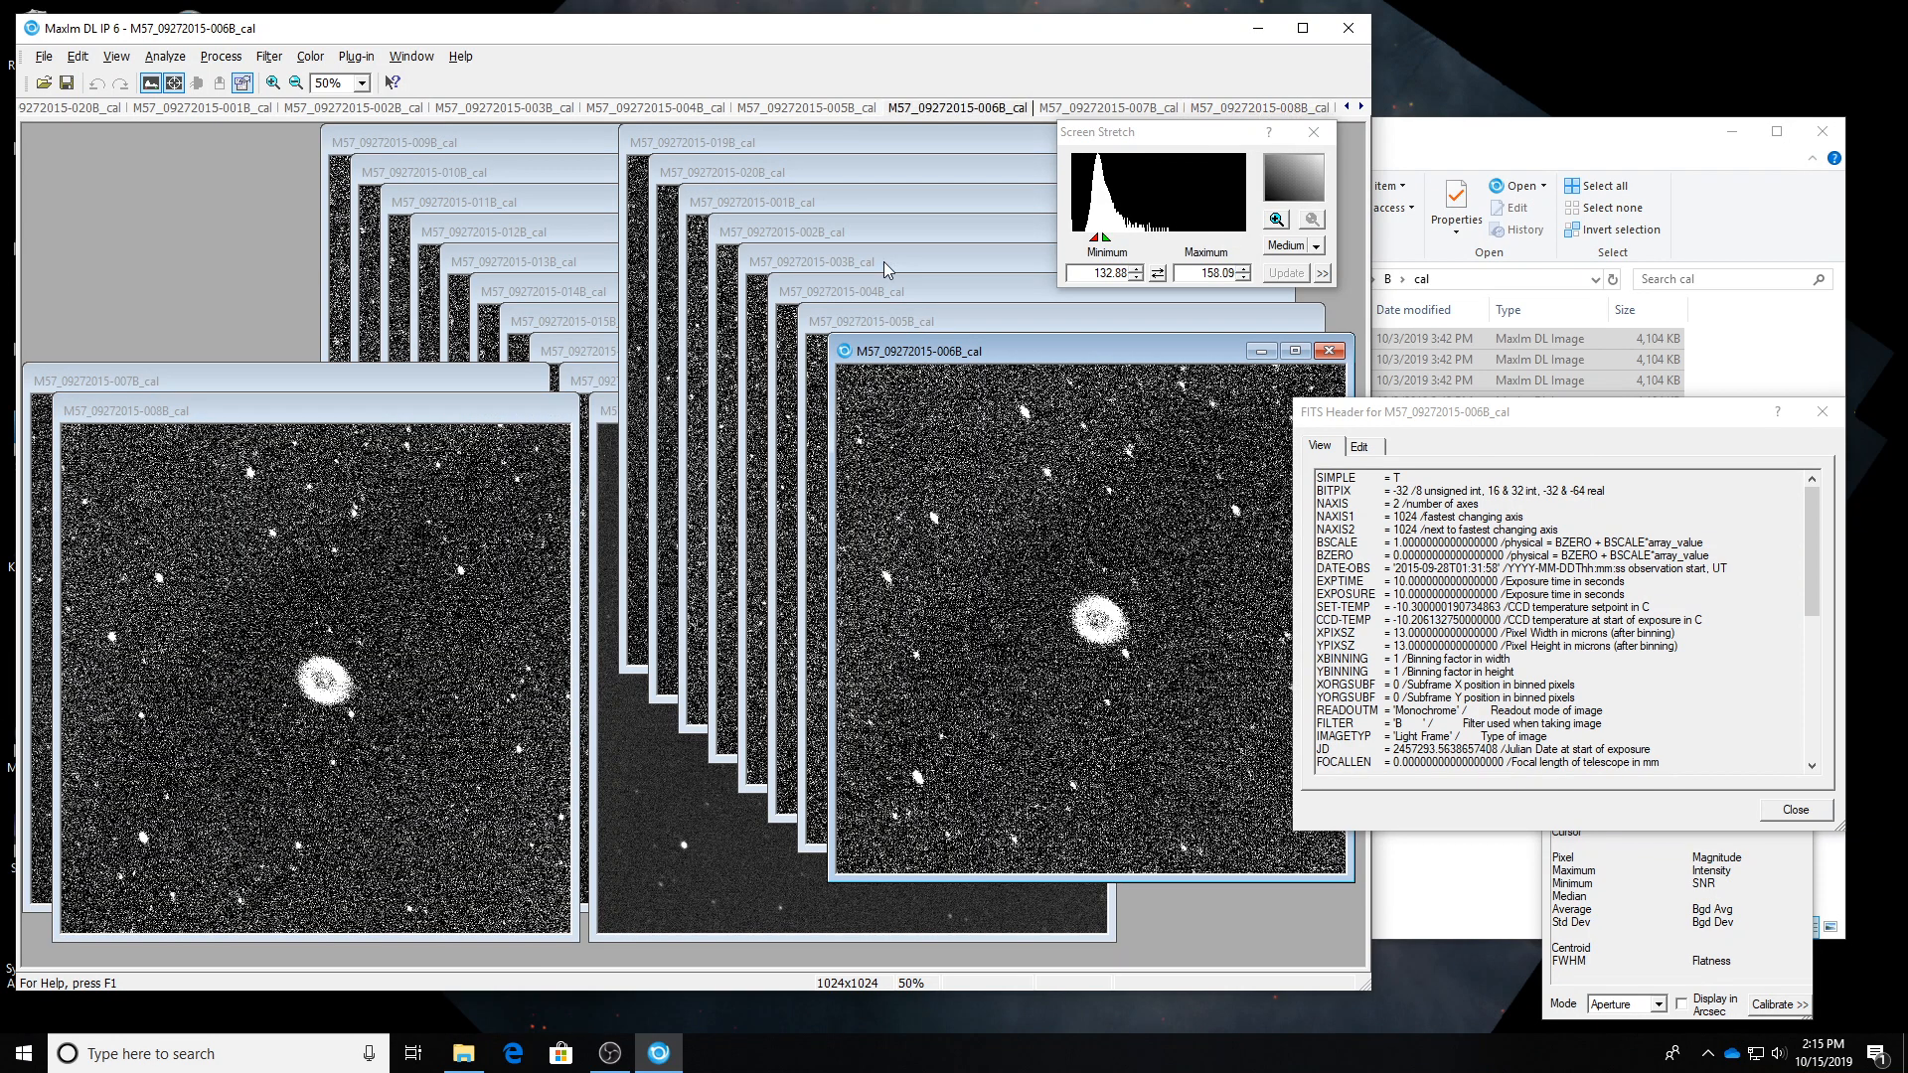
{"action": "left_click", "coordinate": [884, 261]}
{"action": "left_click", "coordinate": [803, 204]}
{"action": "left_click", "coordinate": [549, 238]}
{"action": "left_click", "coordinate": [556, 203]}
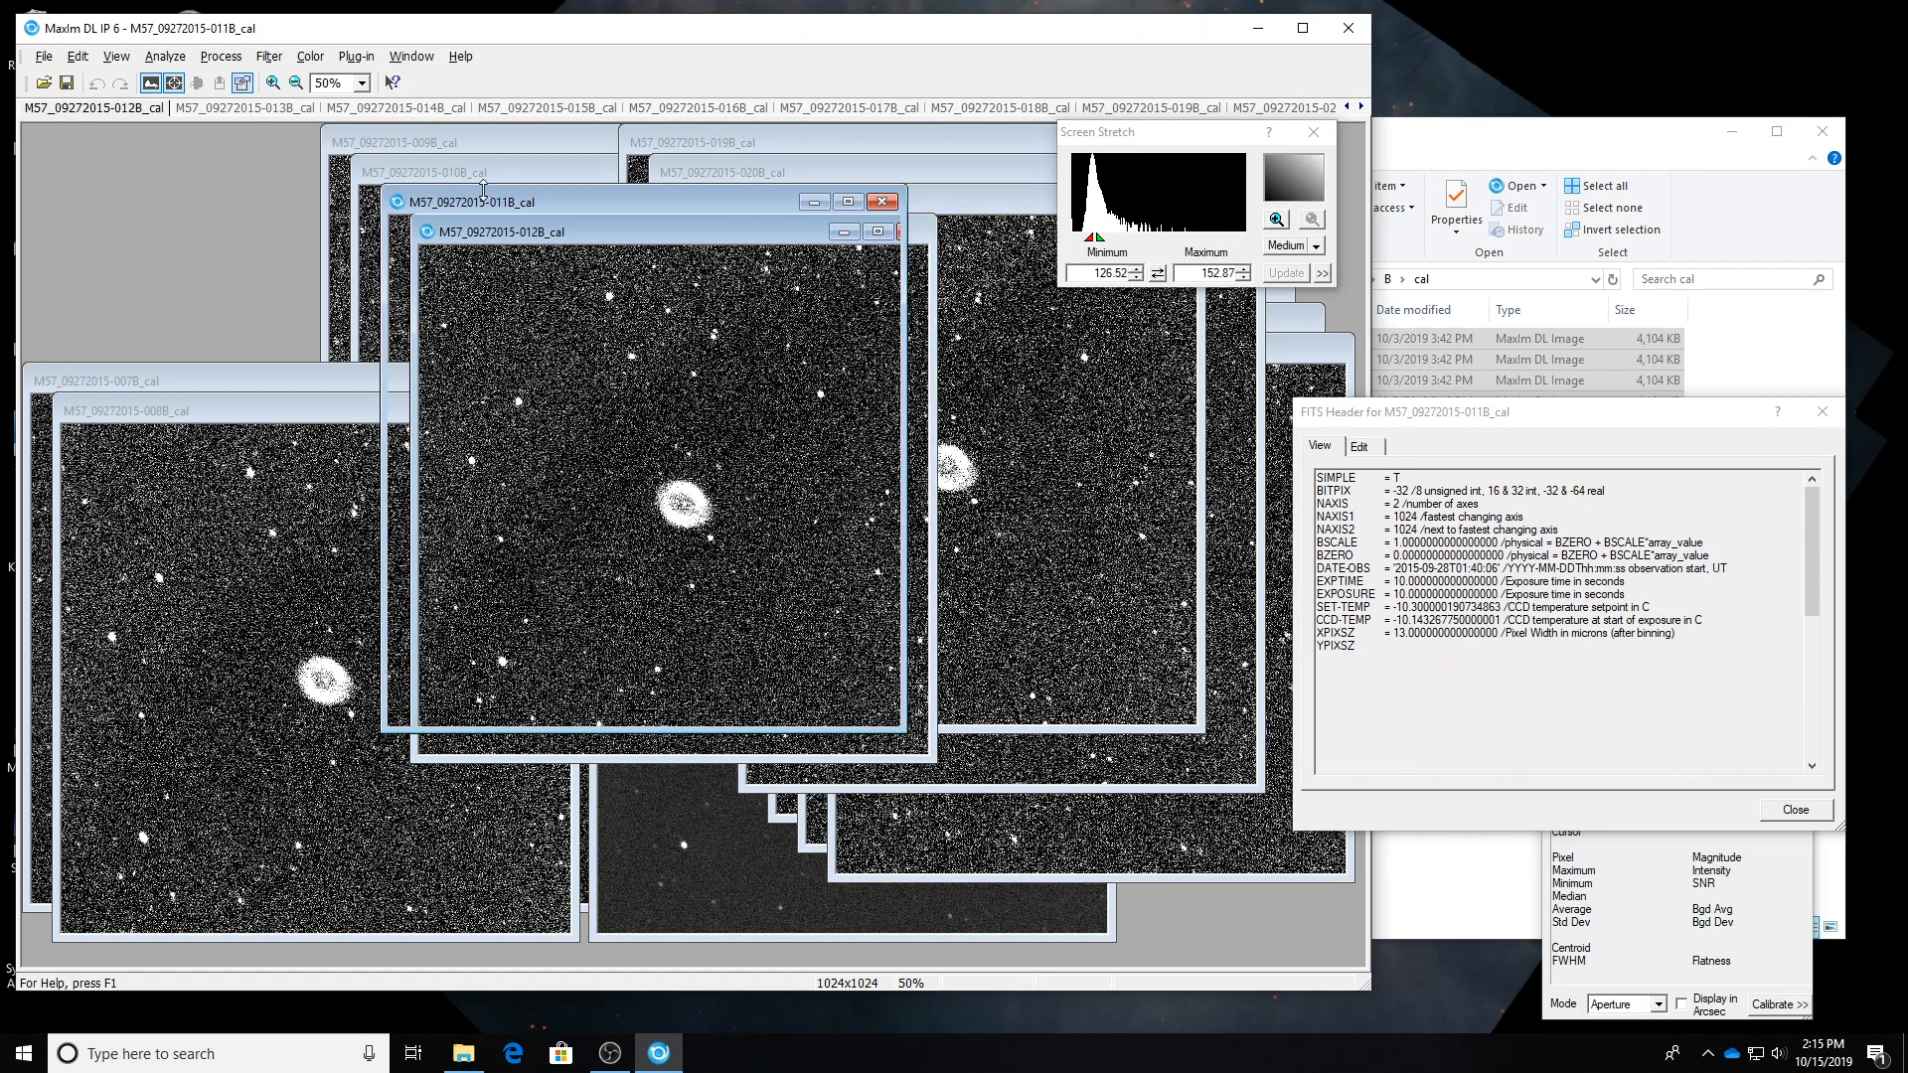
{"action": "left_click", "coordinate": [720, 889]}
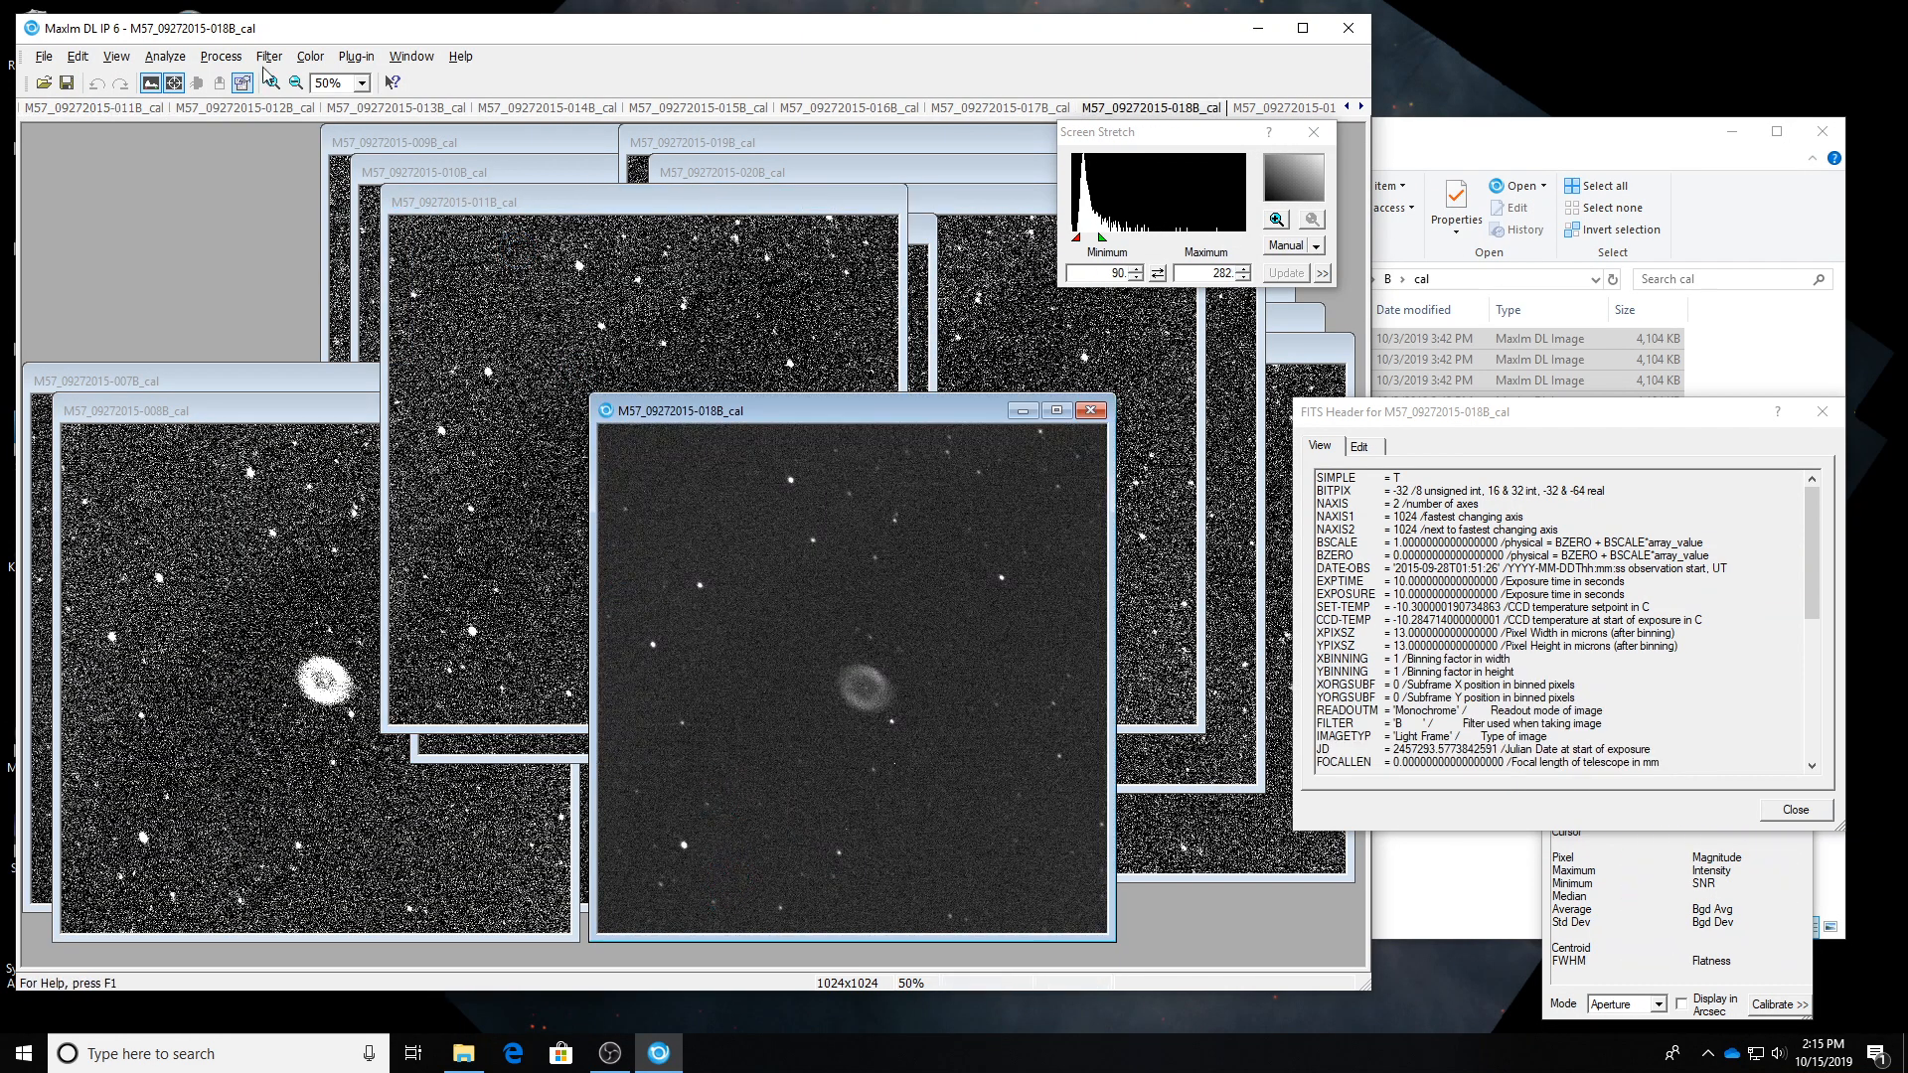
Start the Stack command and remove the group of clear-filter frames left over from the previous stack.
{"action": "left_click", "coordinate": [221, 57]}
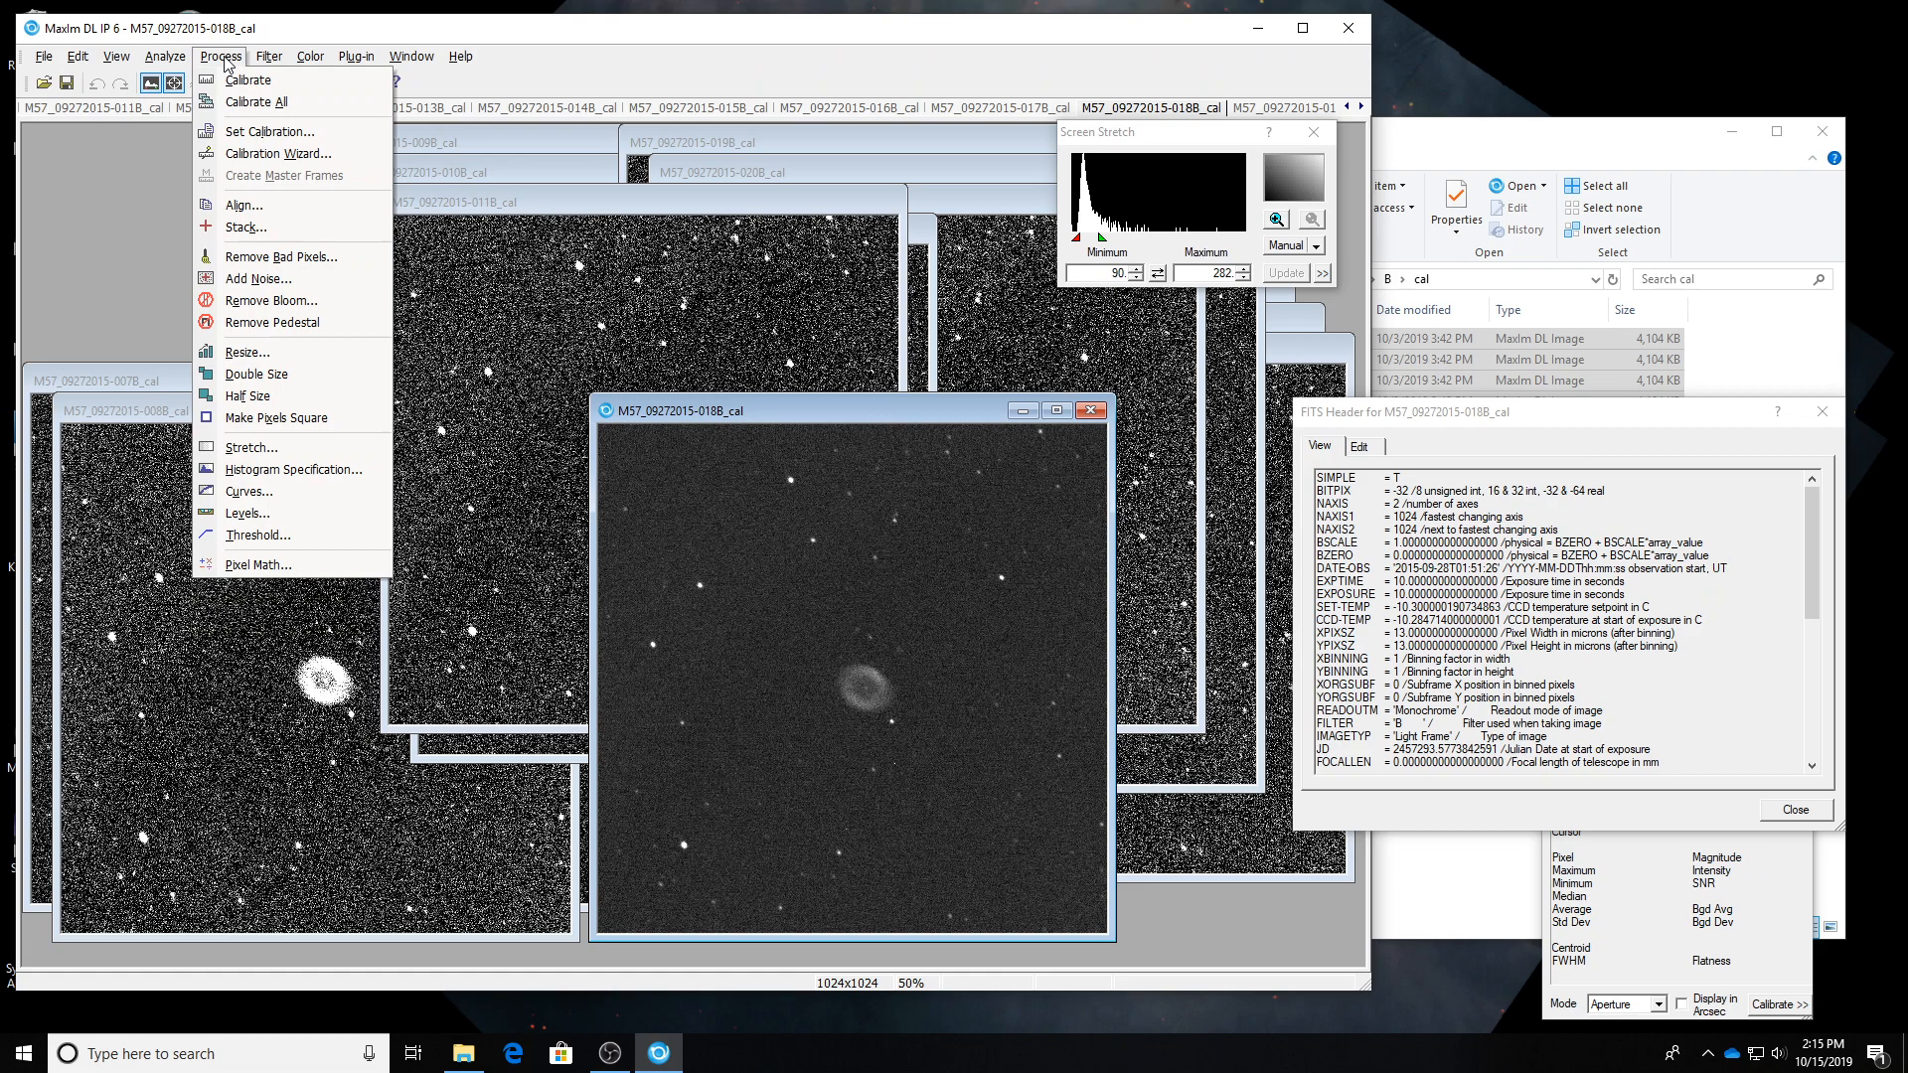
{"action": "left_click", "coordinate": [256, 231]}
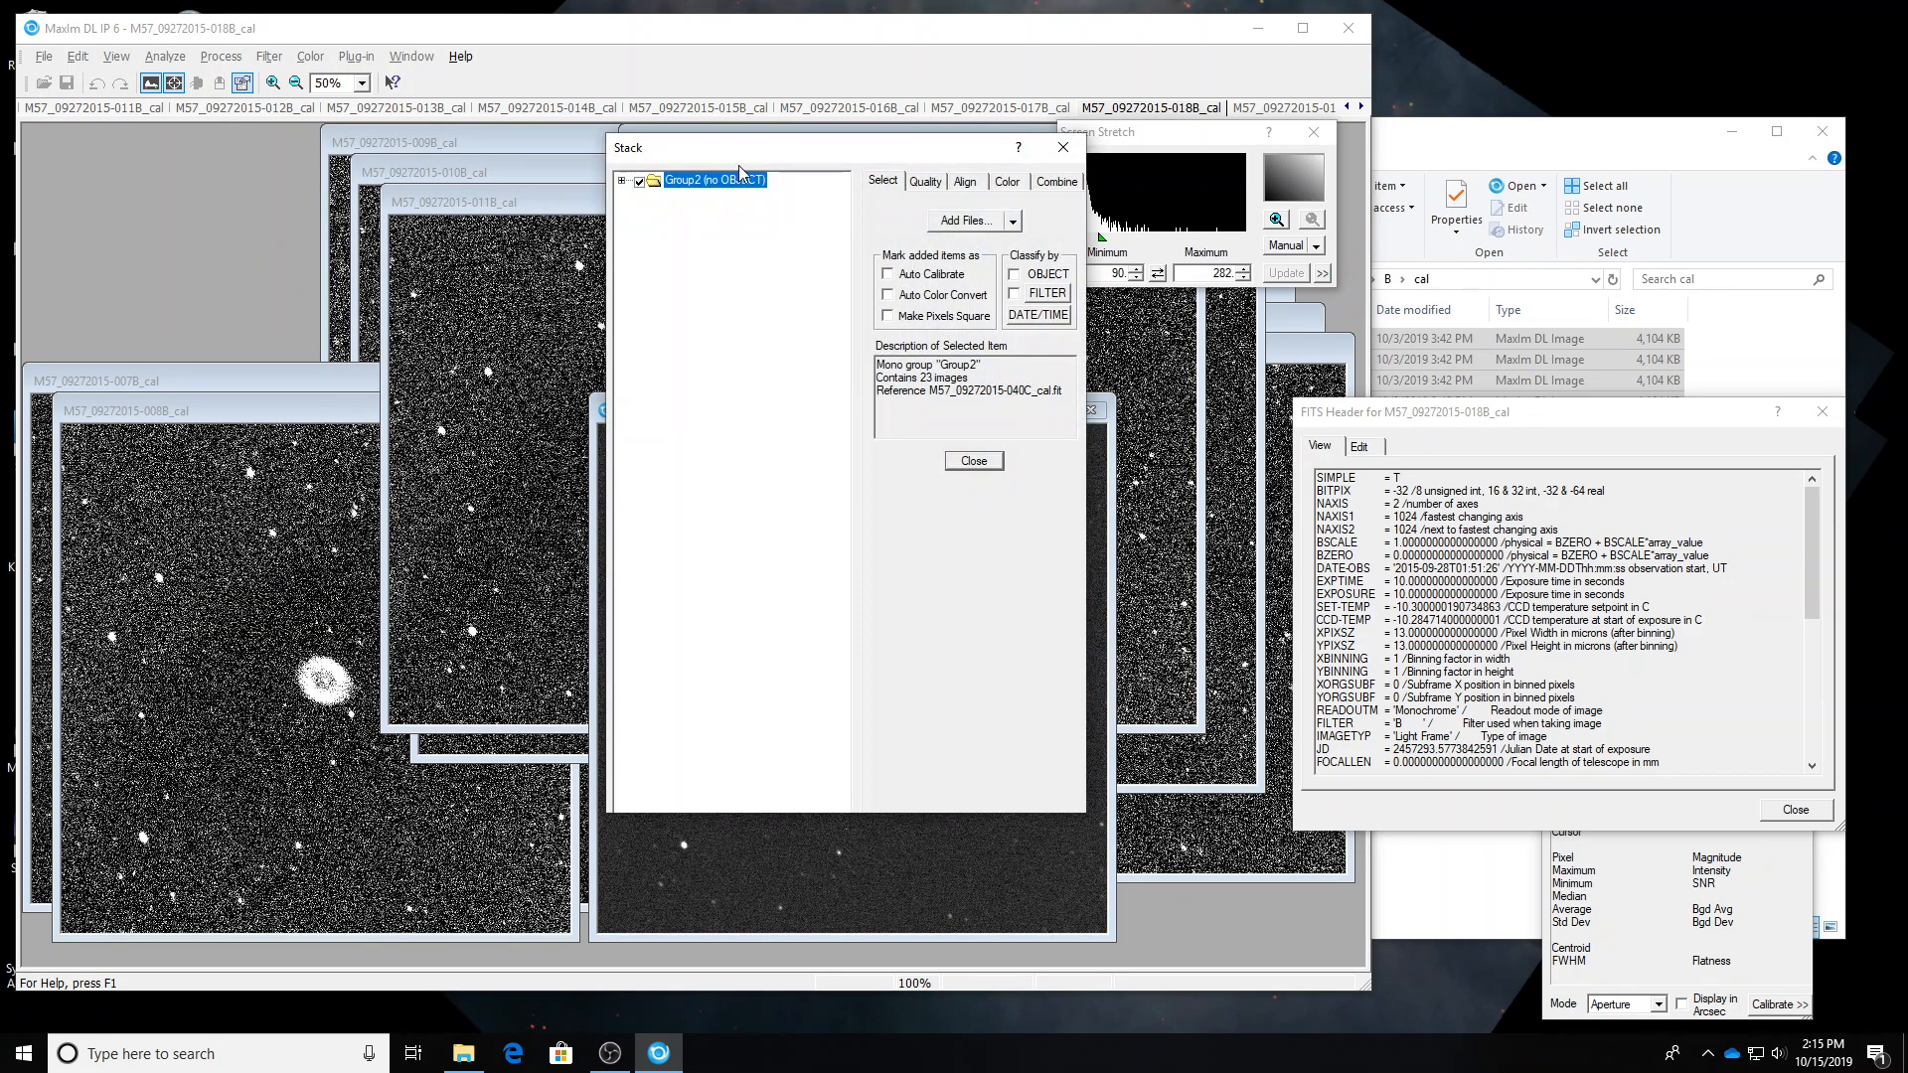
{"action": "left_click_drag", "start_coordinate": [737, 153], "coordinate": [639, 169]}
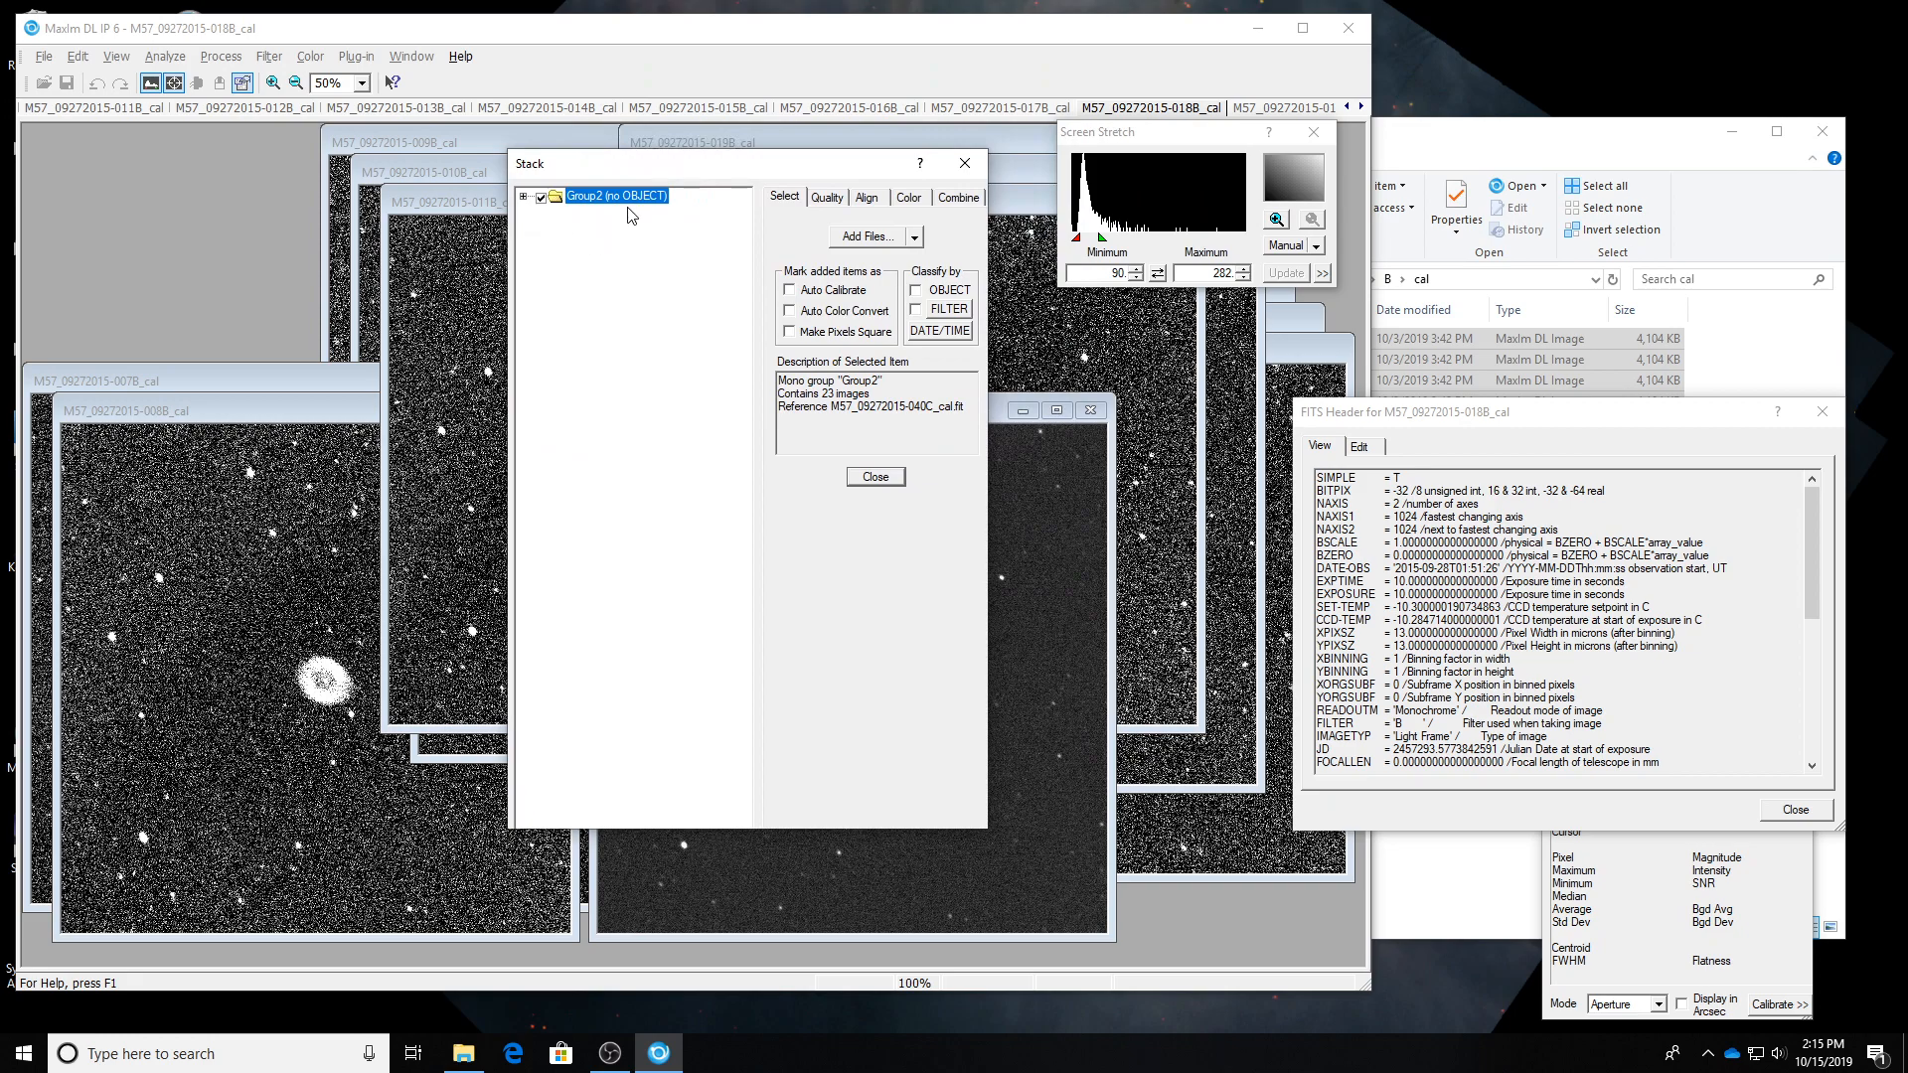
{"action": "left_click", "coordinate": [523, 197]}
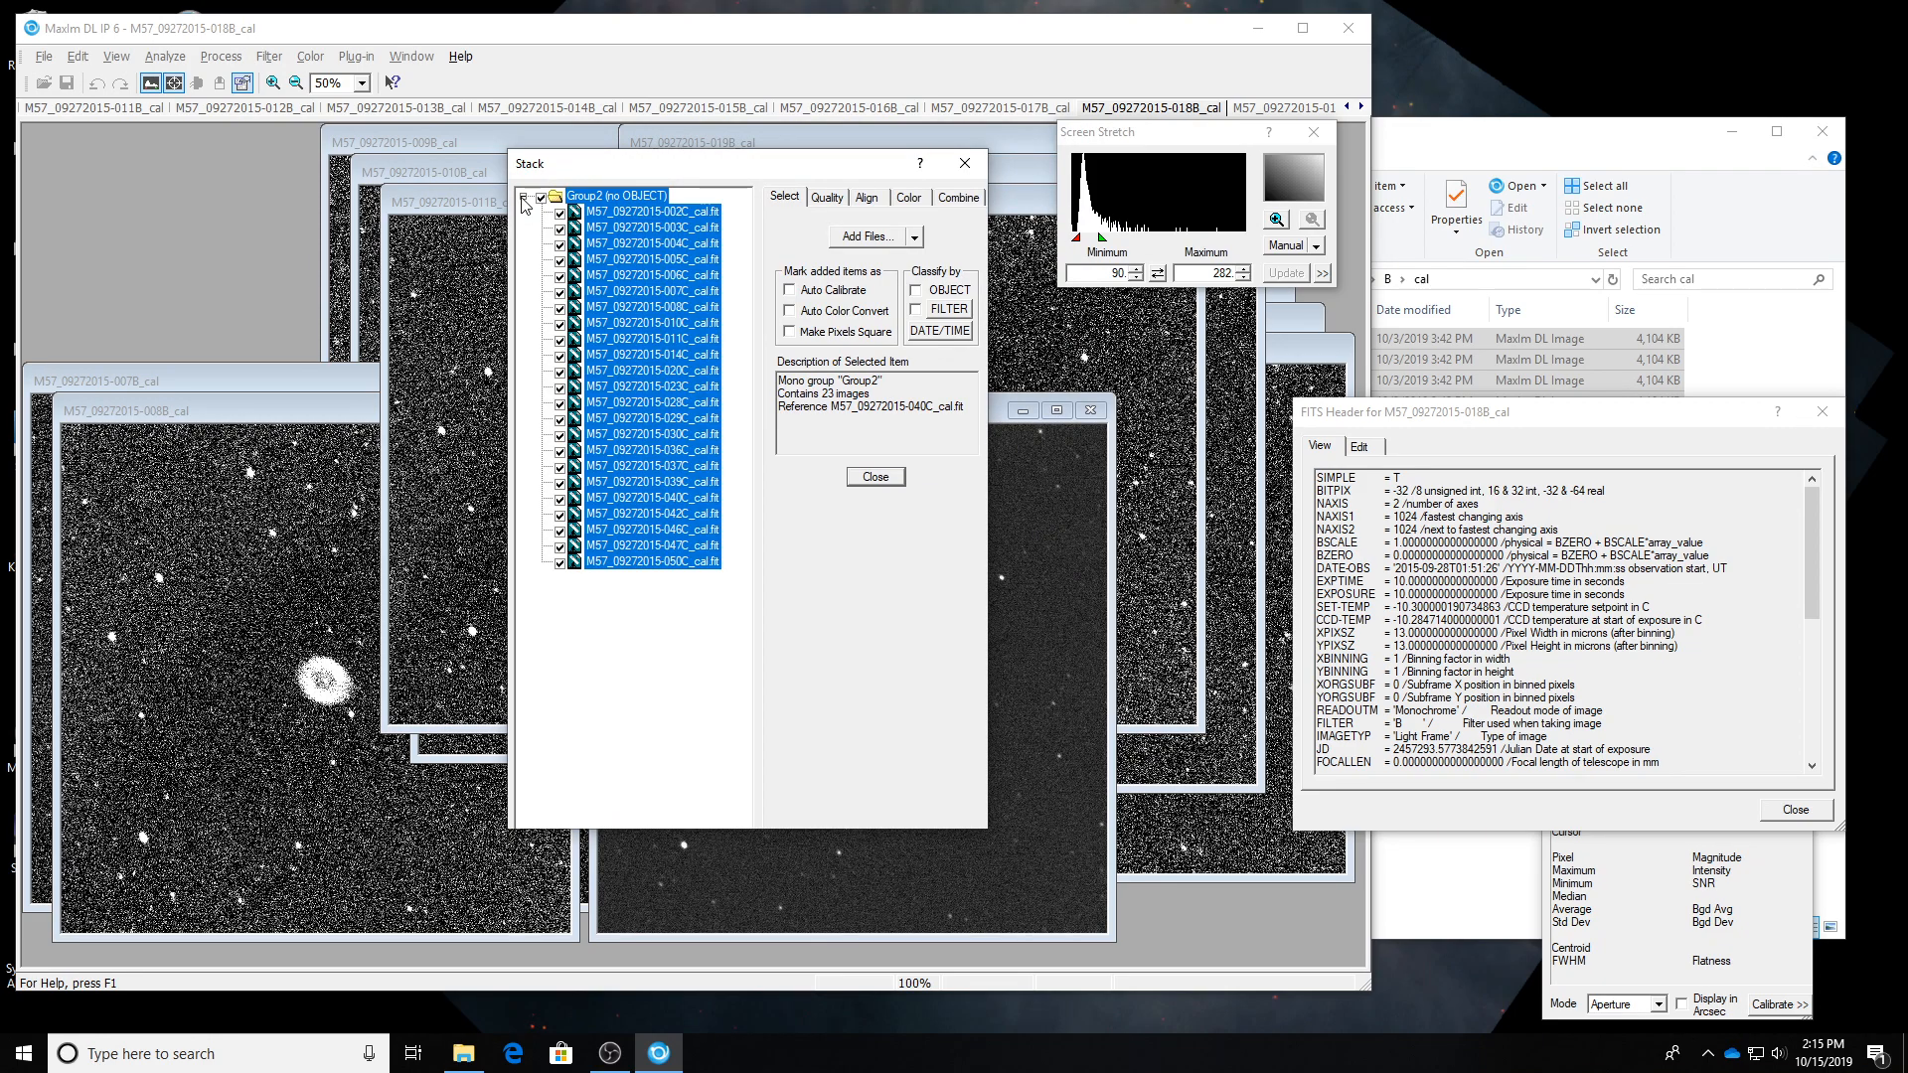
{"action": "right_click", "coordinate": [574, 203]}
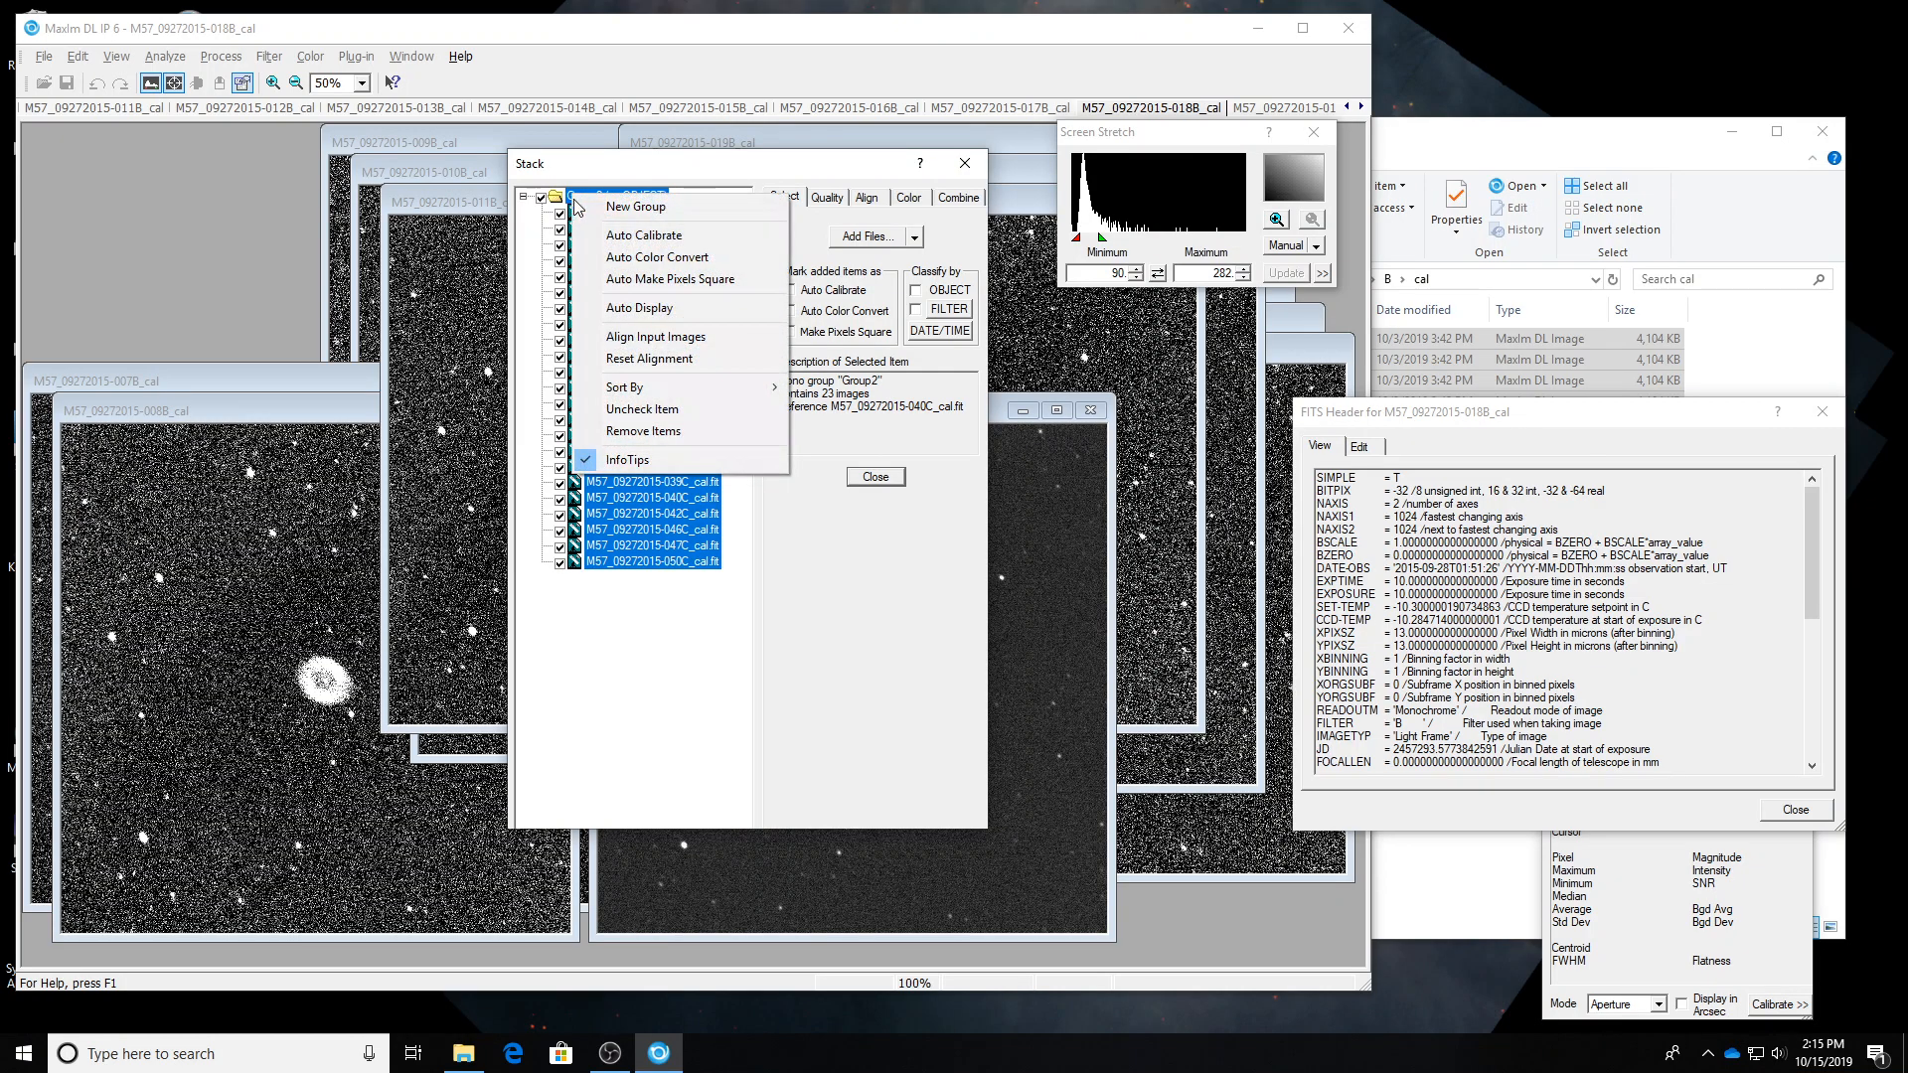
{"action": "left_click", "coordinate": [643, 430]}
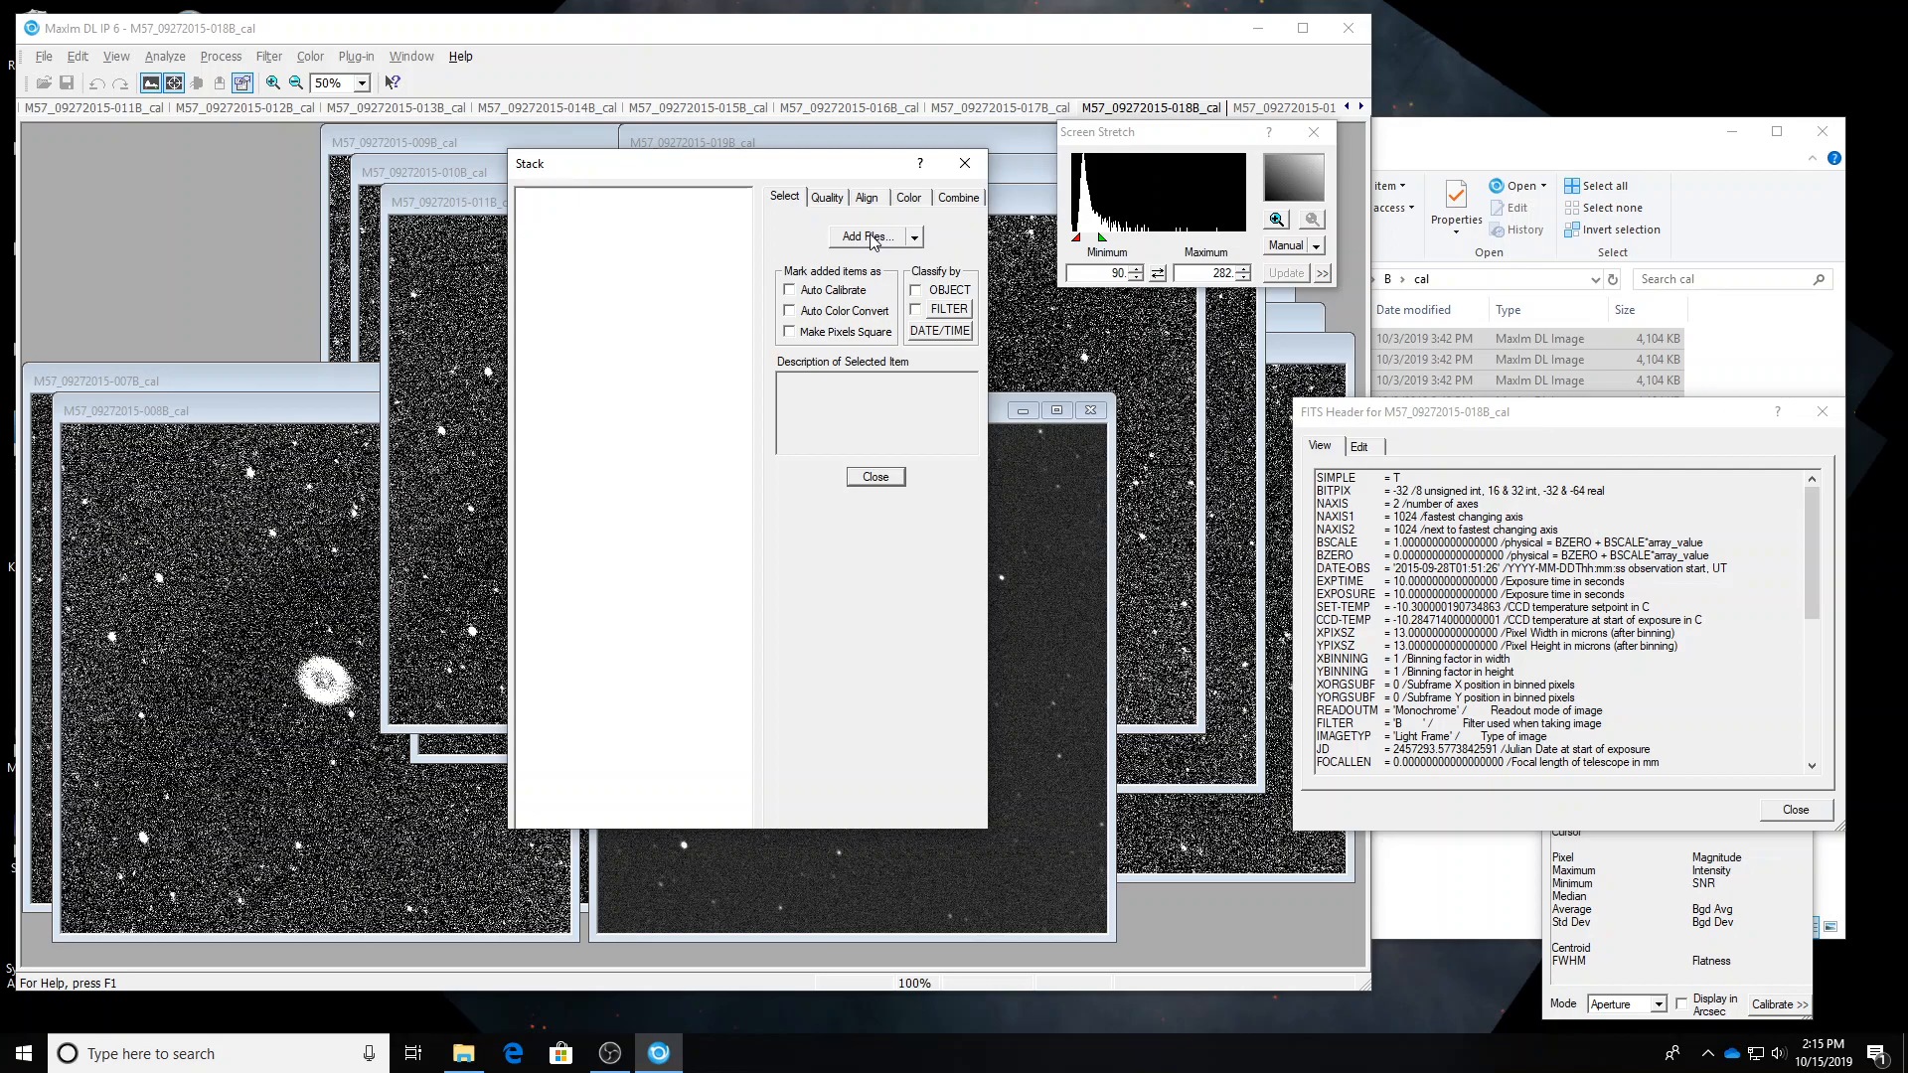
Add all open B-filter images, 001B to 020B, to the stack and expand their group to list the frames.
{"action": "left_click", "coordinate": [914, 238]}
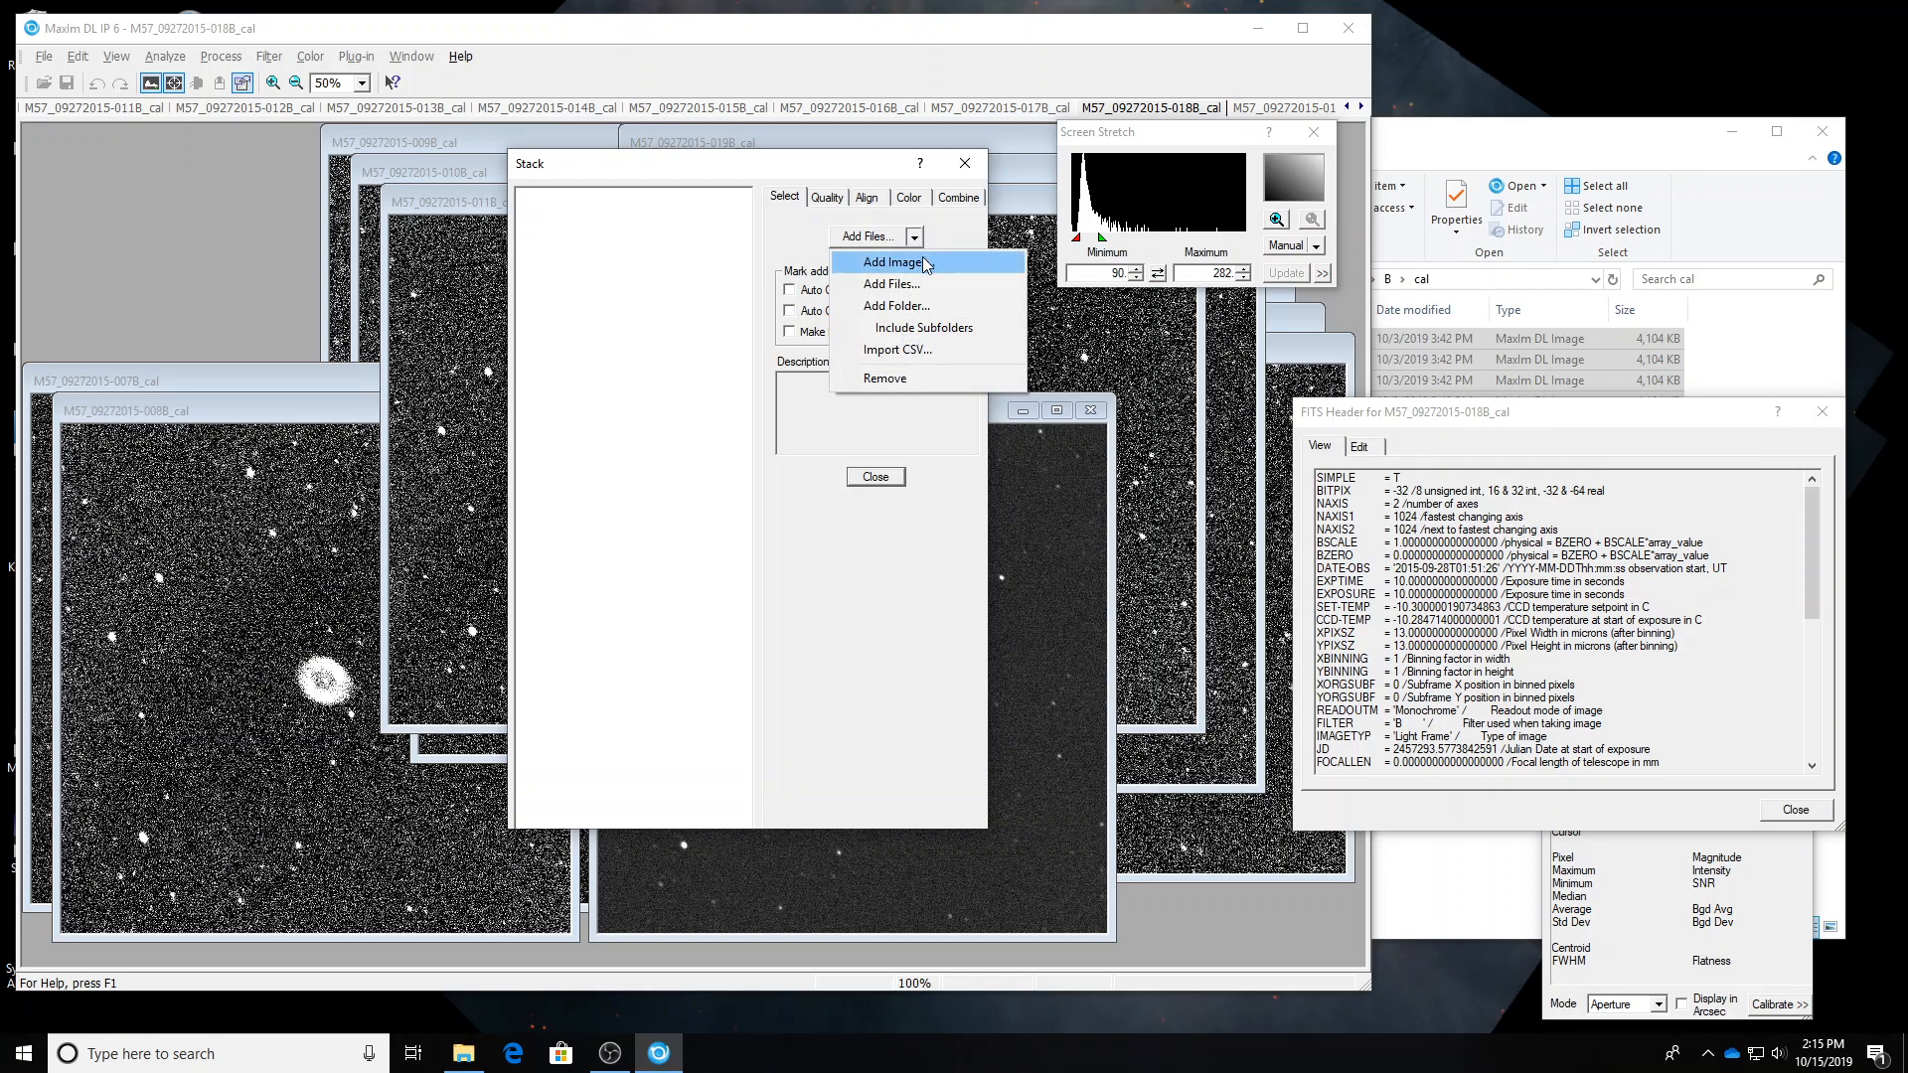
{"action": "left_click", "coordinate": [925, 264]}
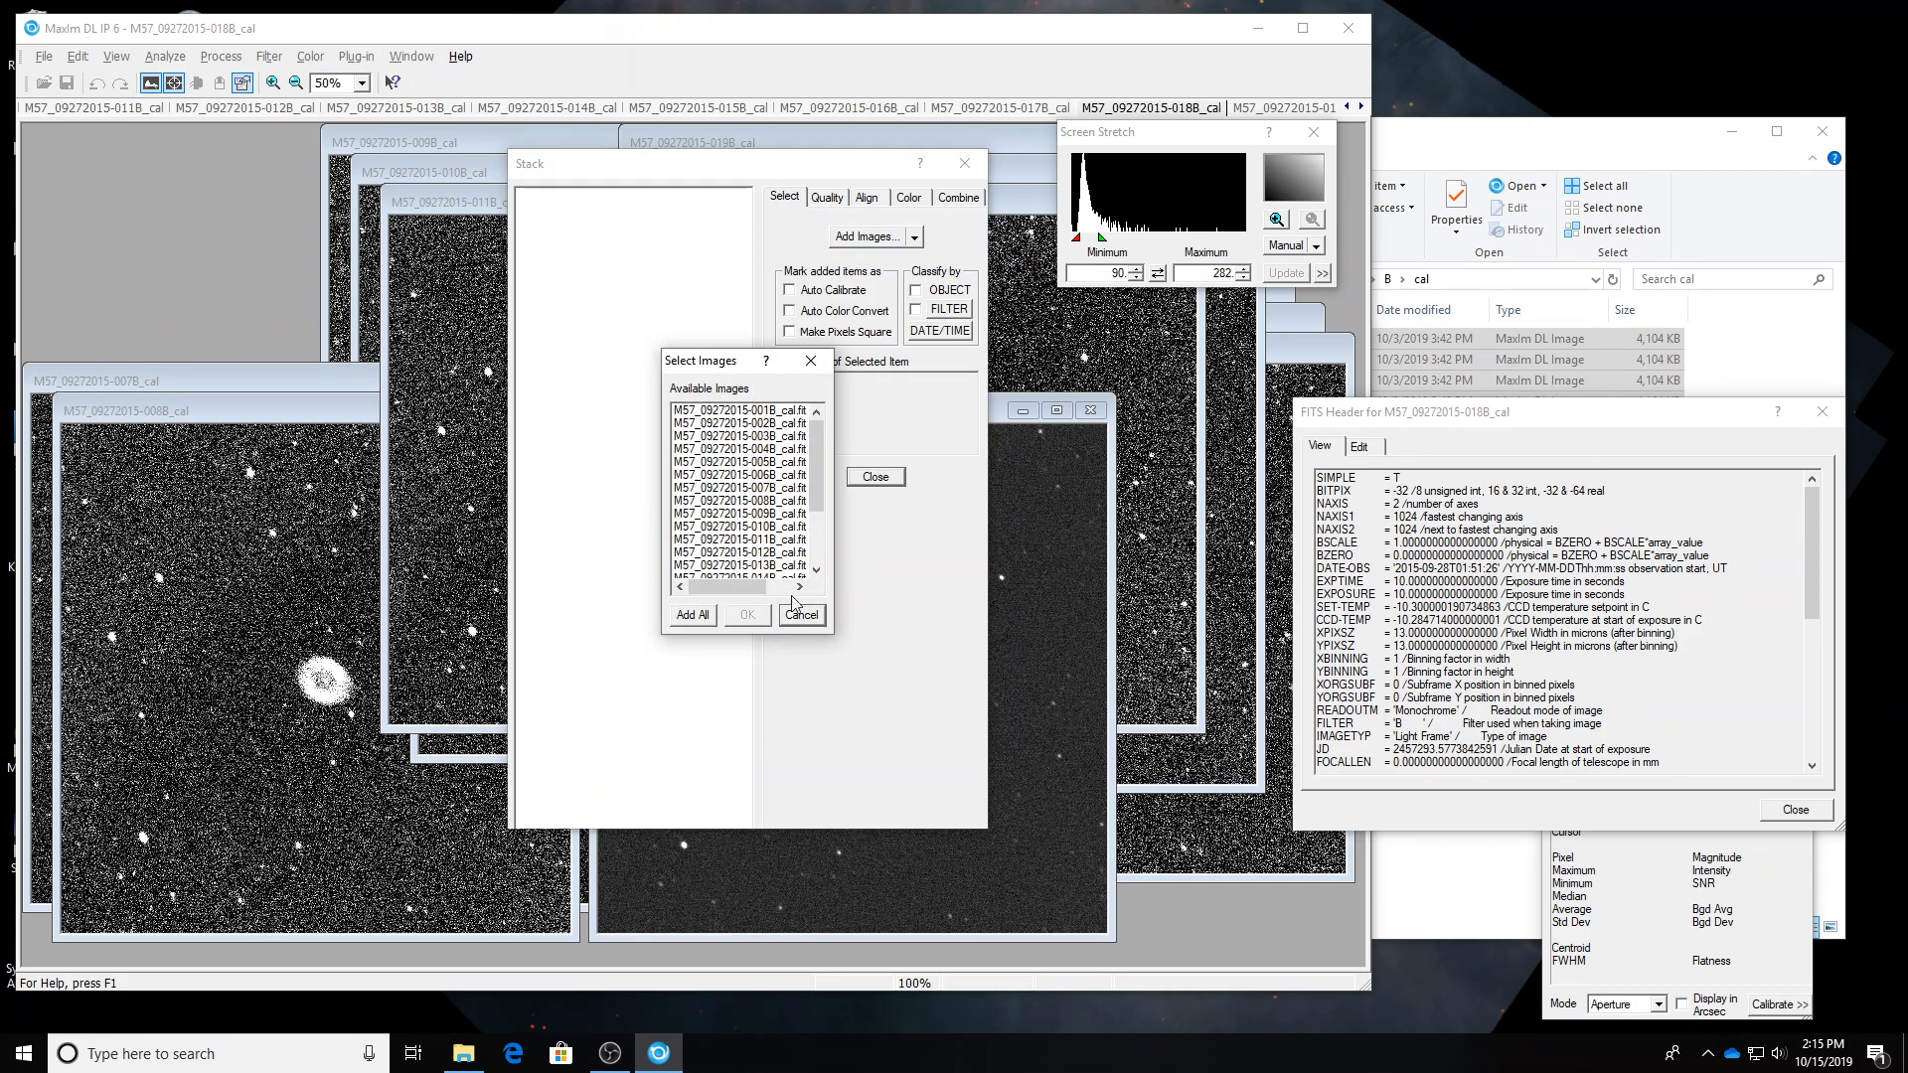
{"action": "mouse_move", "coordinate": [816, 447]}
{"action": "left_mouse_down"}
{"action": "mouse_move", "coordinate": [820, 527]}
{"action": "mouse_move", "coordinate": [820, 416]}
{"action": "left_mouse_up"}
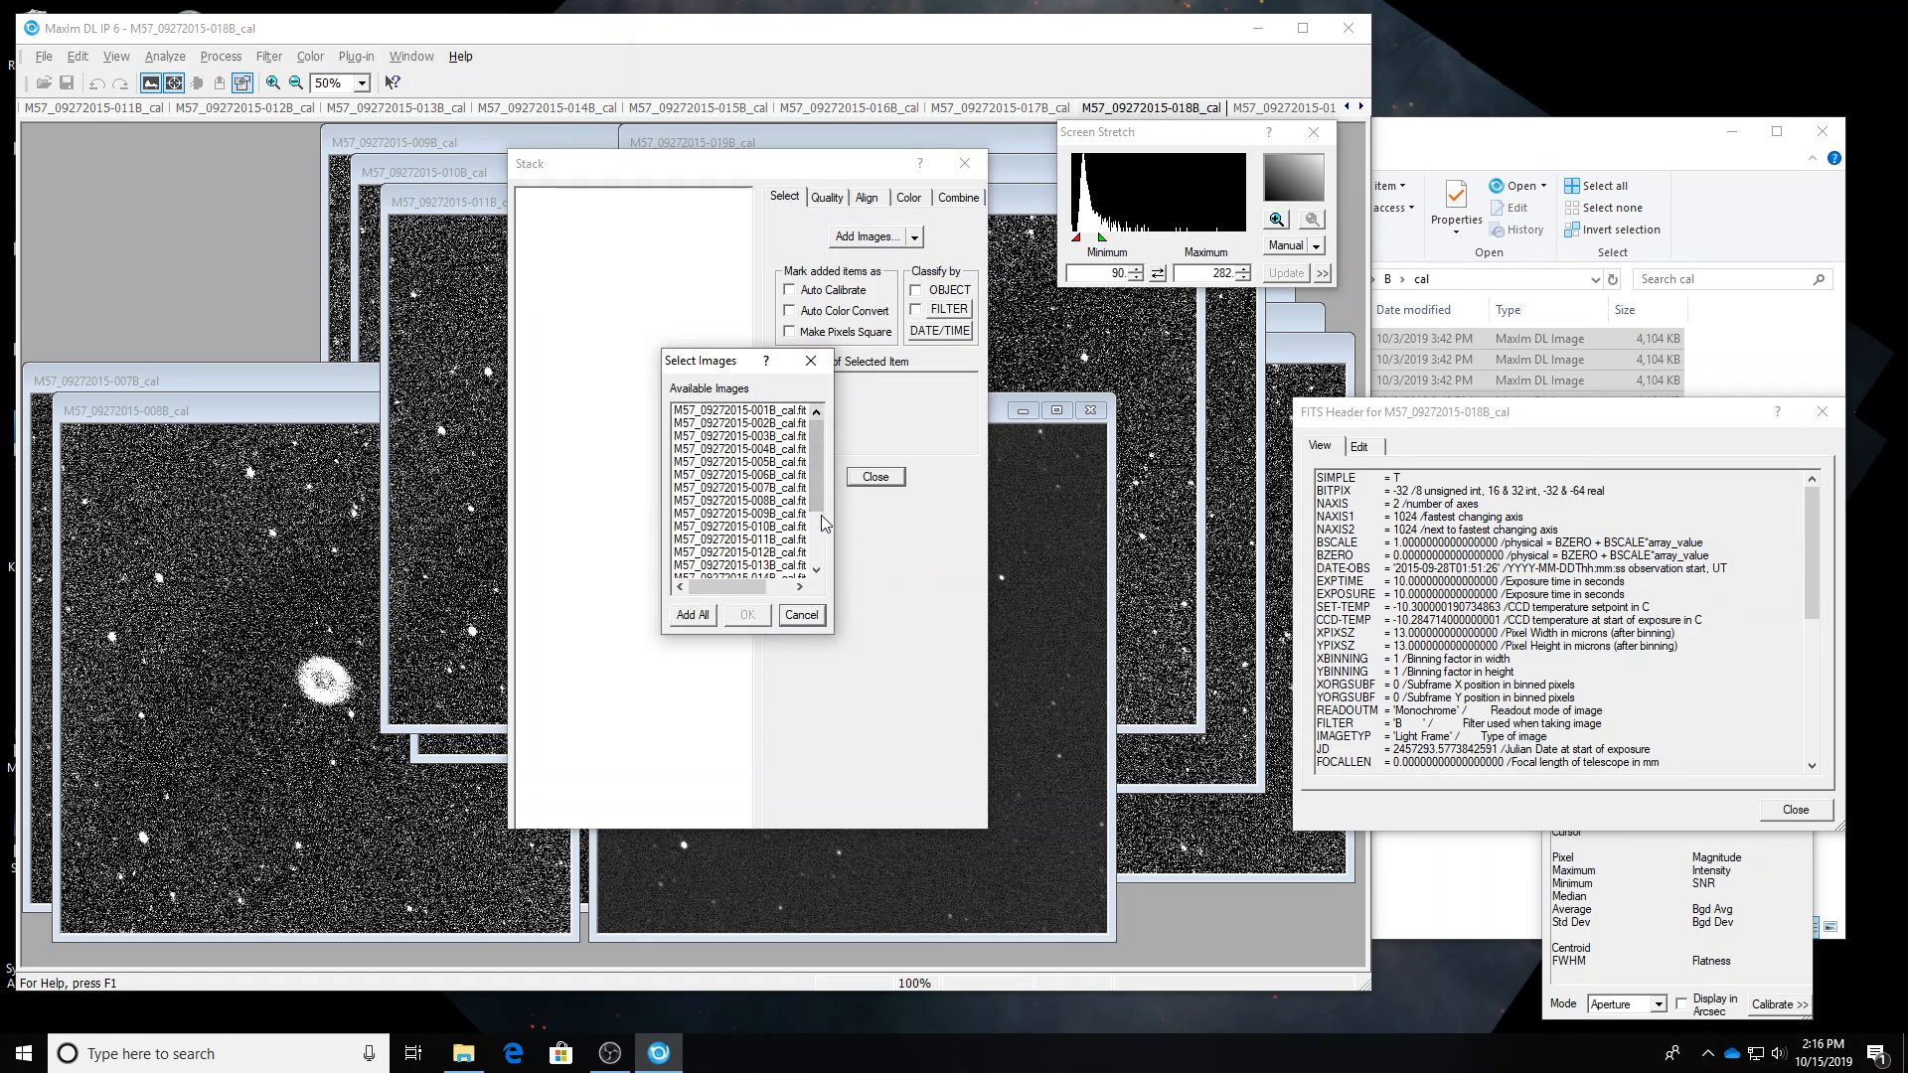
{"action": "left_click", "coordinate": [696, 615]}
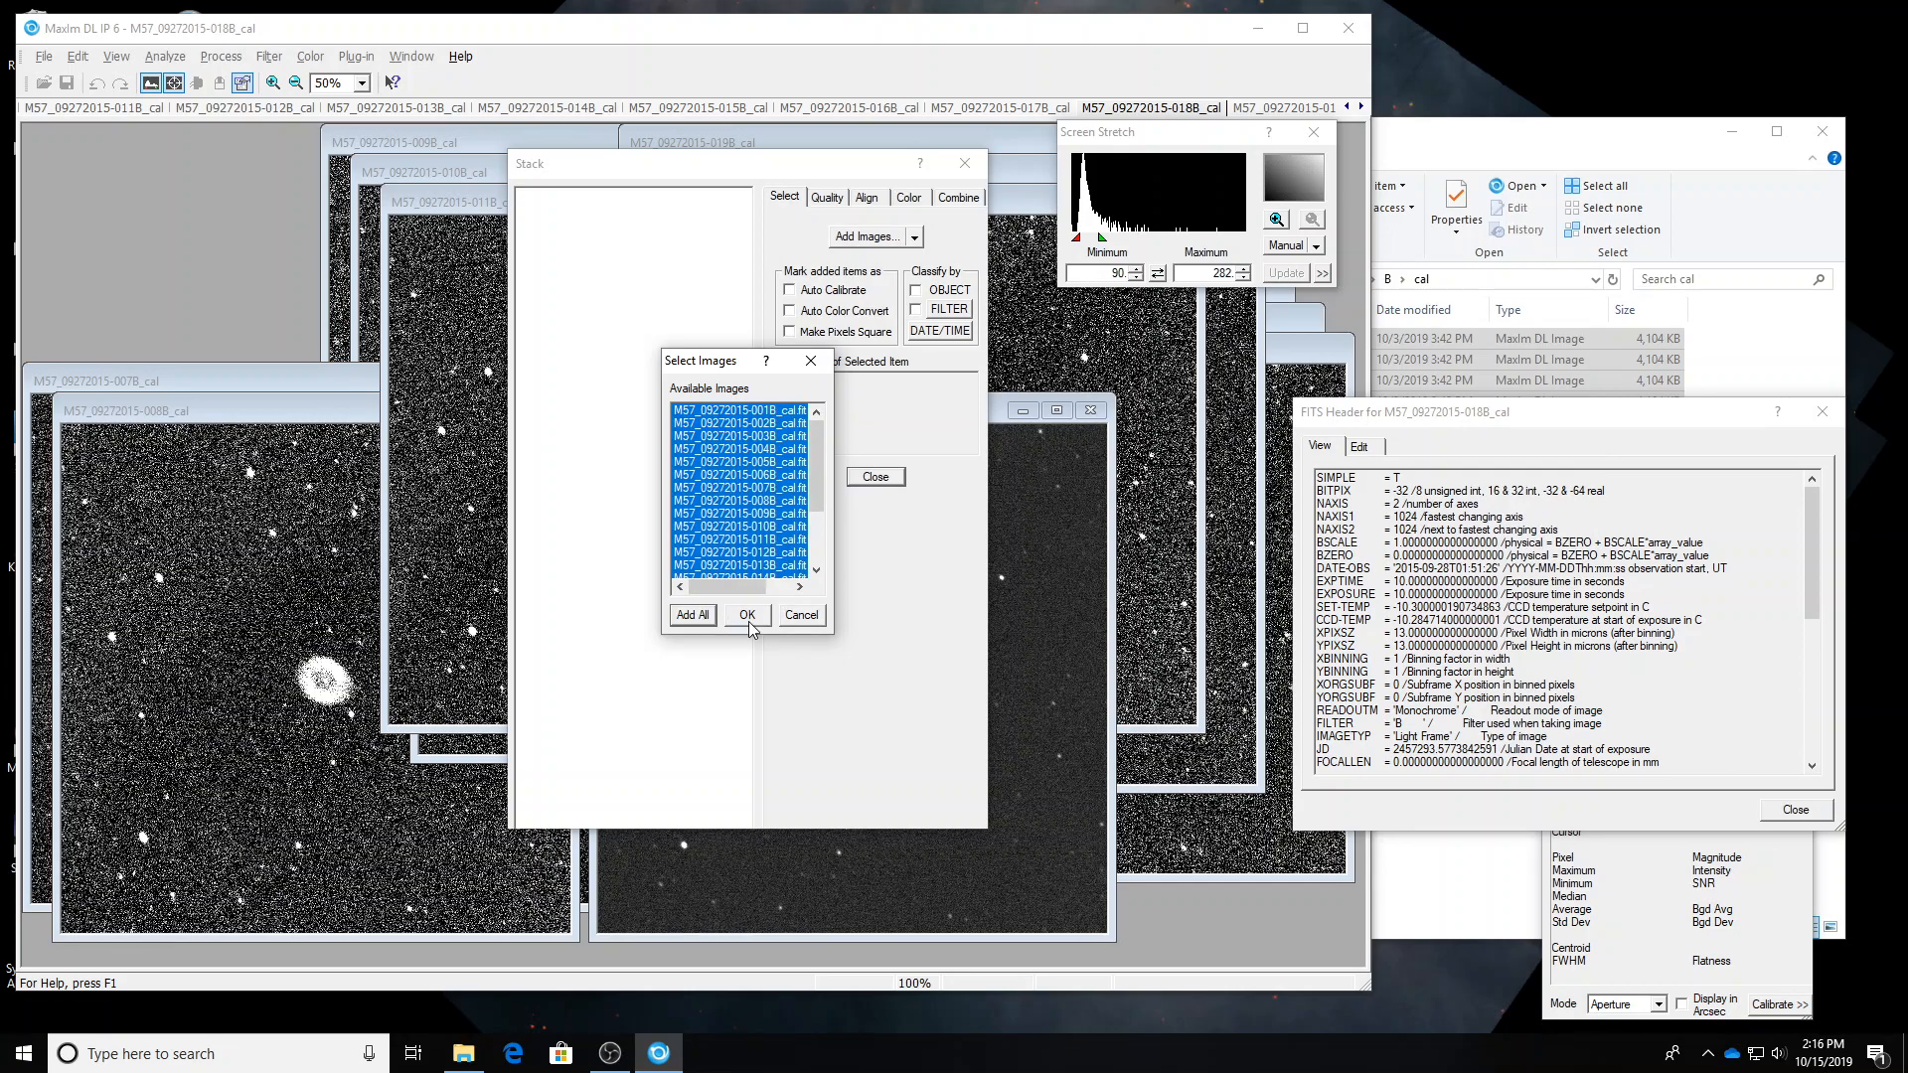
{"action": "left_click", "coordinate": [749, 620]}
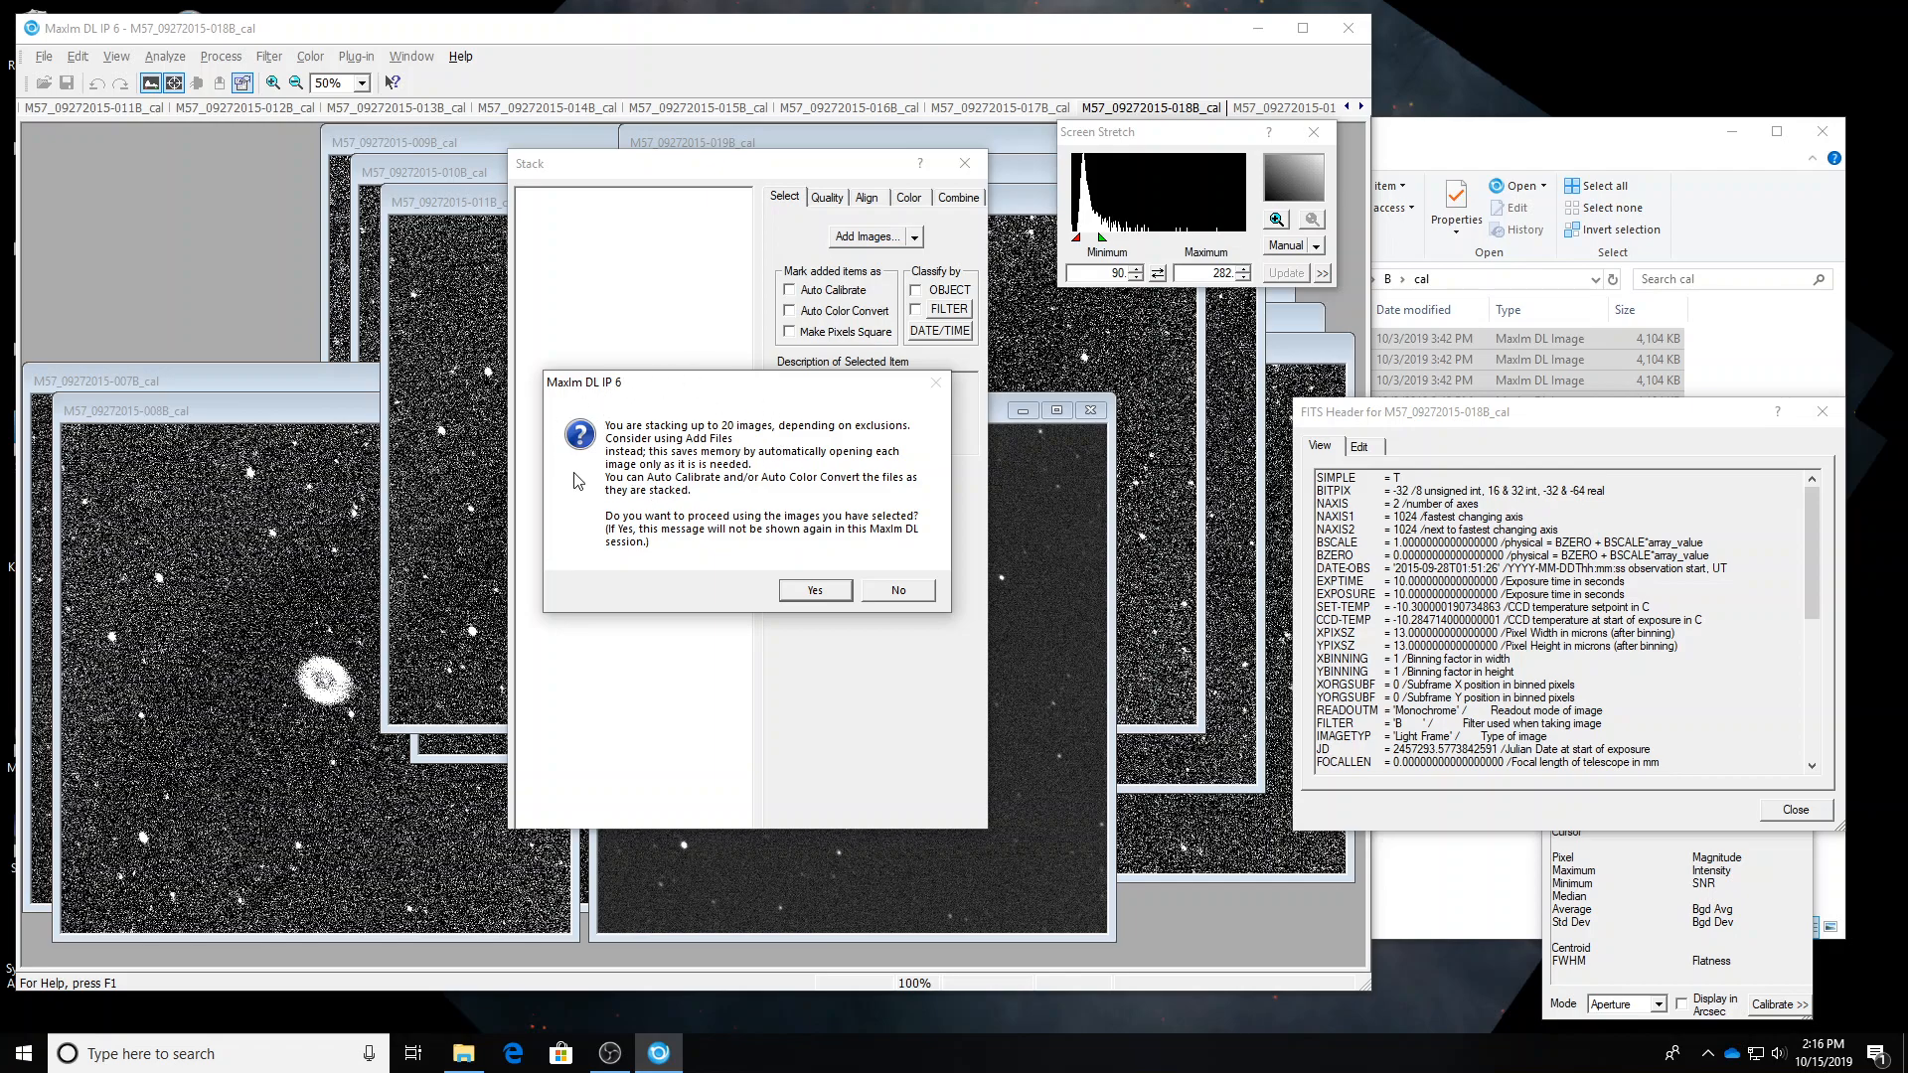
{"action": "left_click", "coordinate": [807, 595]}
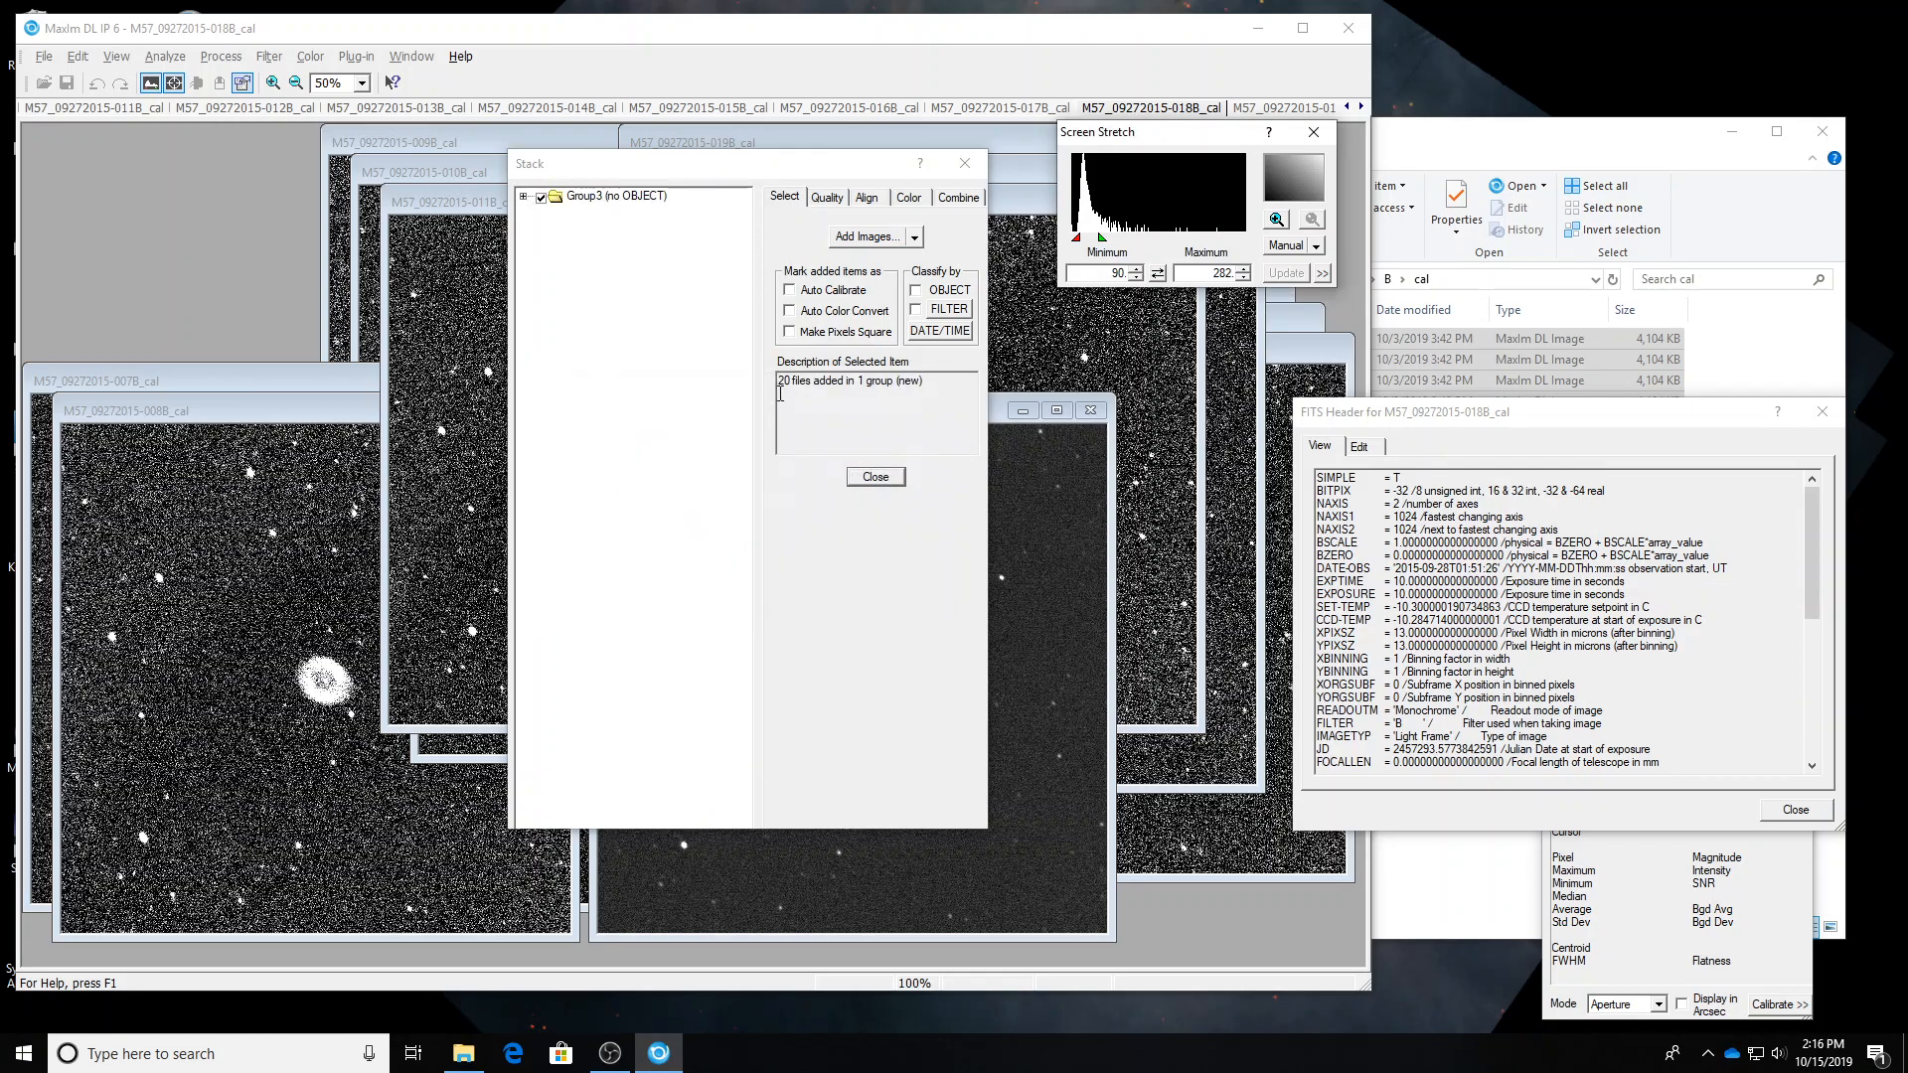
{"action": "left_click", "coordinate": [528, 200]}
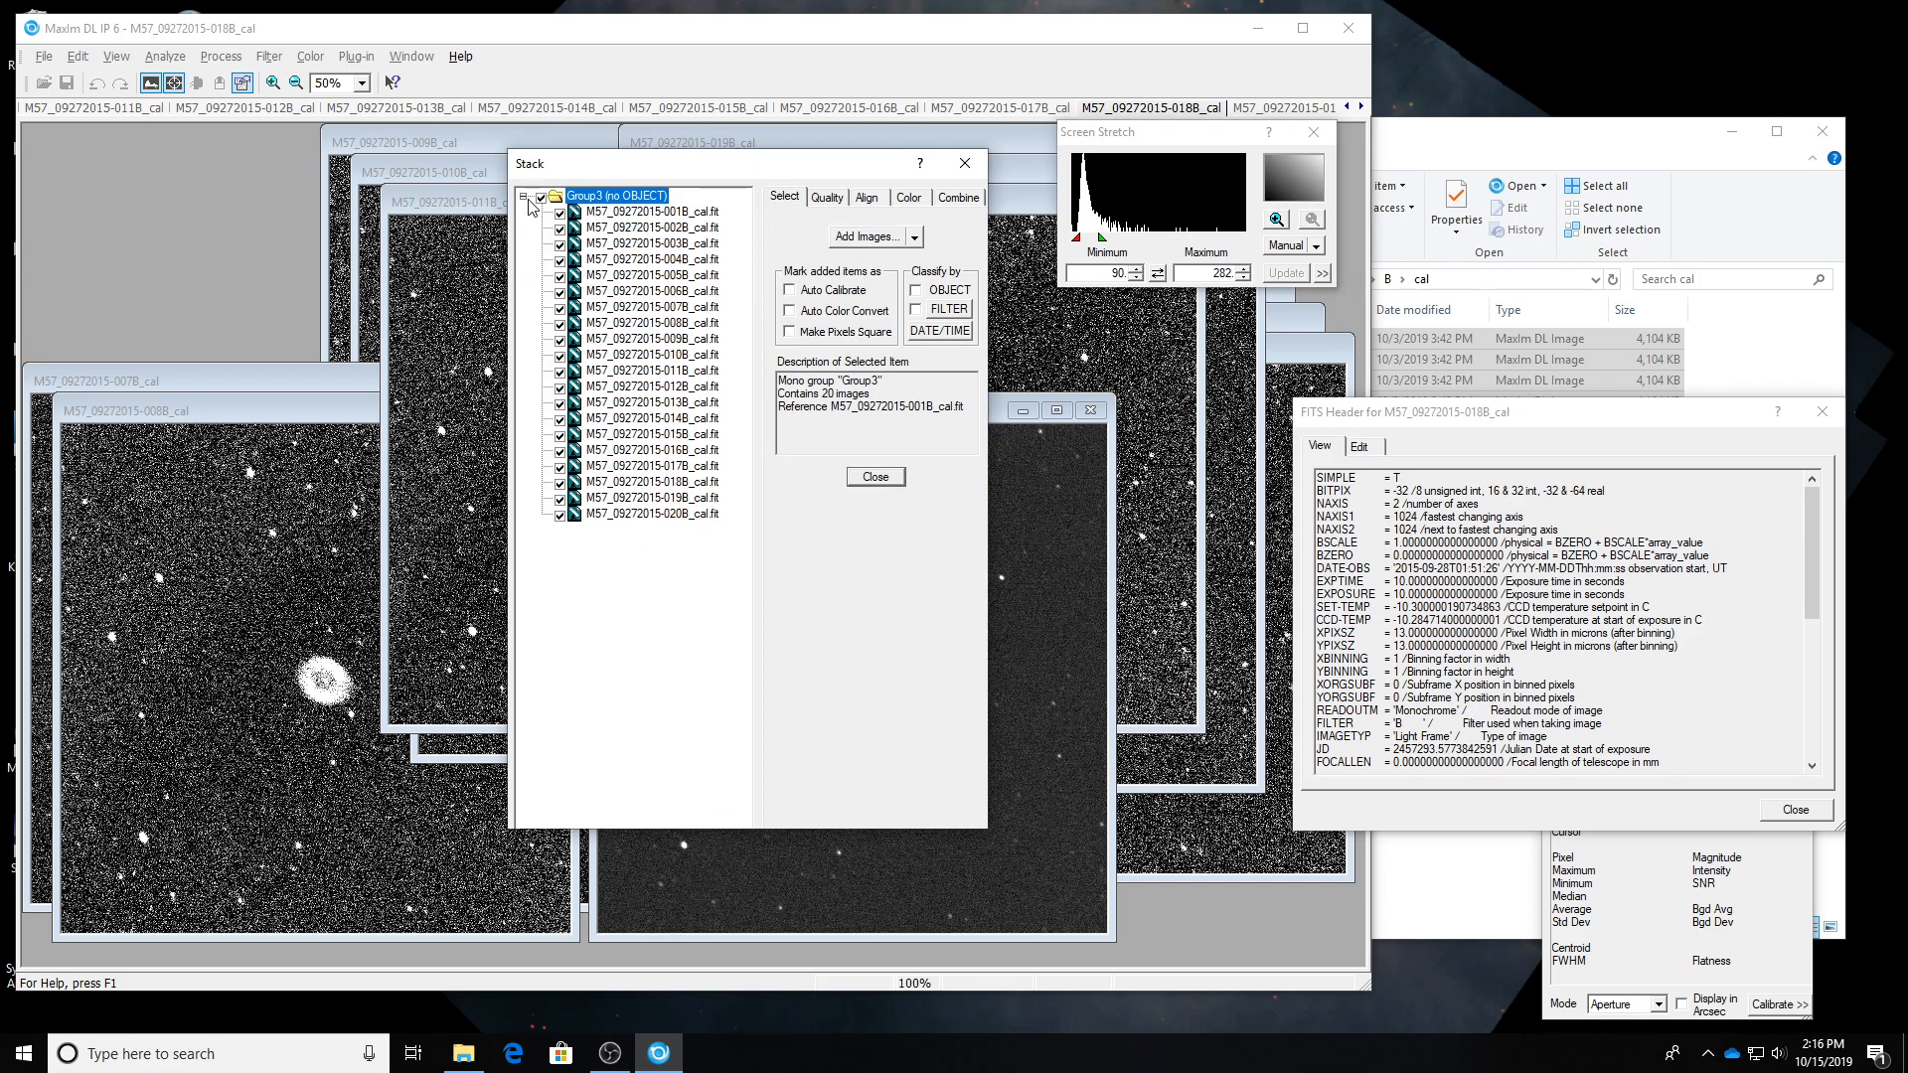
Go to the stack's alignment settings with frame 001B displayed, and arrange the preview, Stack and Screen Stretch windows so none overlap.
{"action": "left_click_drag", "start_coordinate": [671, 175], "coordinate": [735, 165]}
{"action": "left_click", "coordinate": [735, 202]}
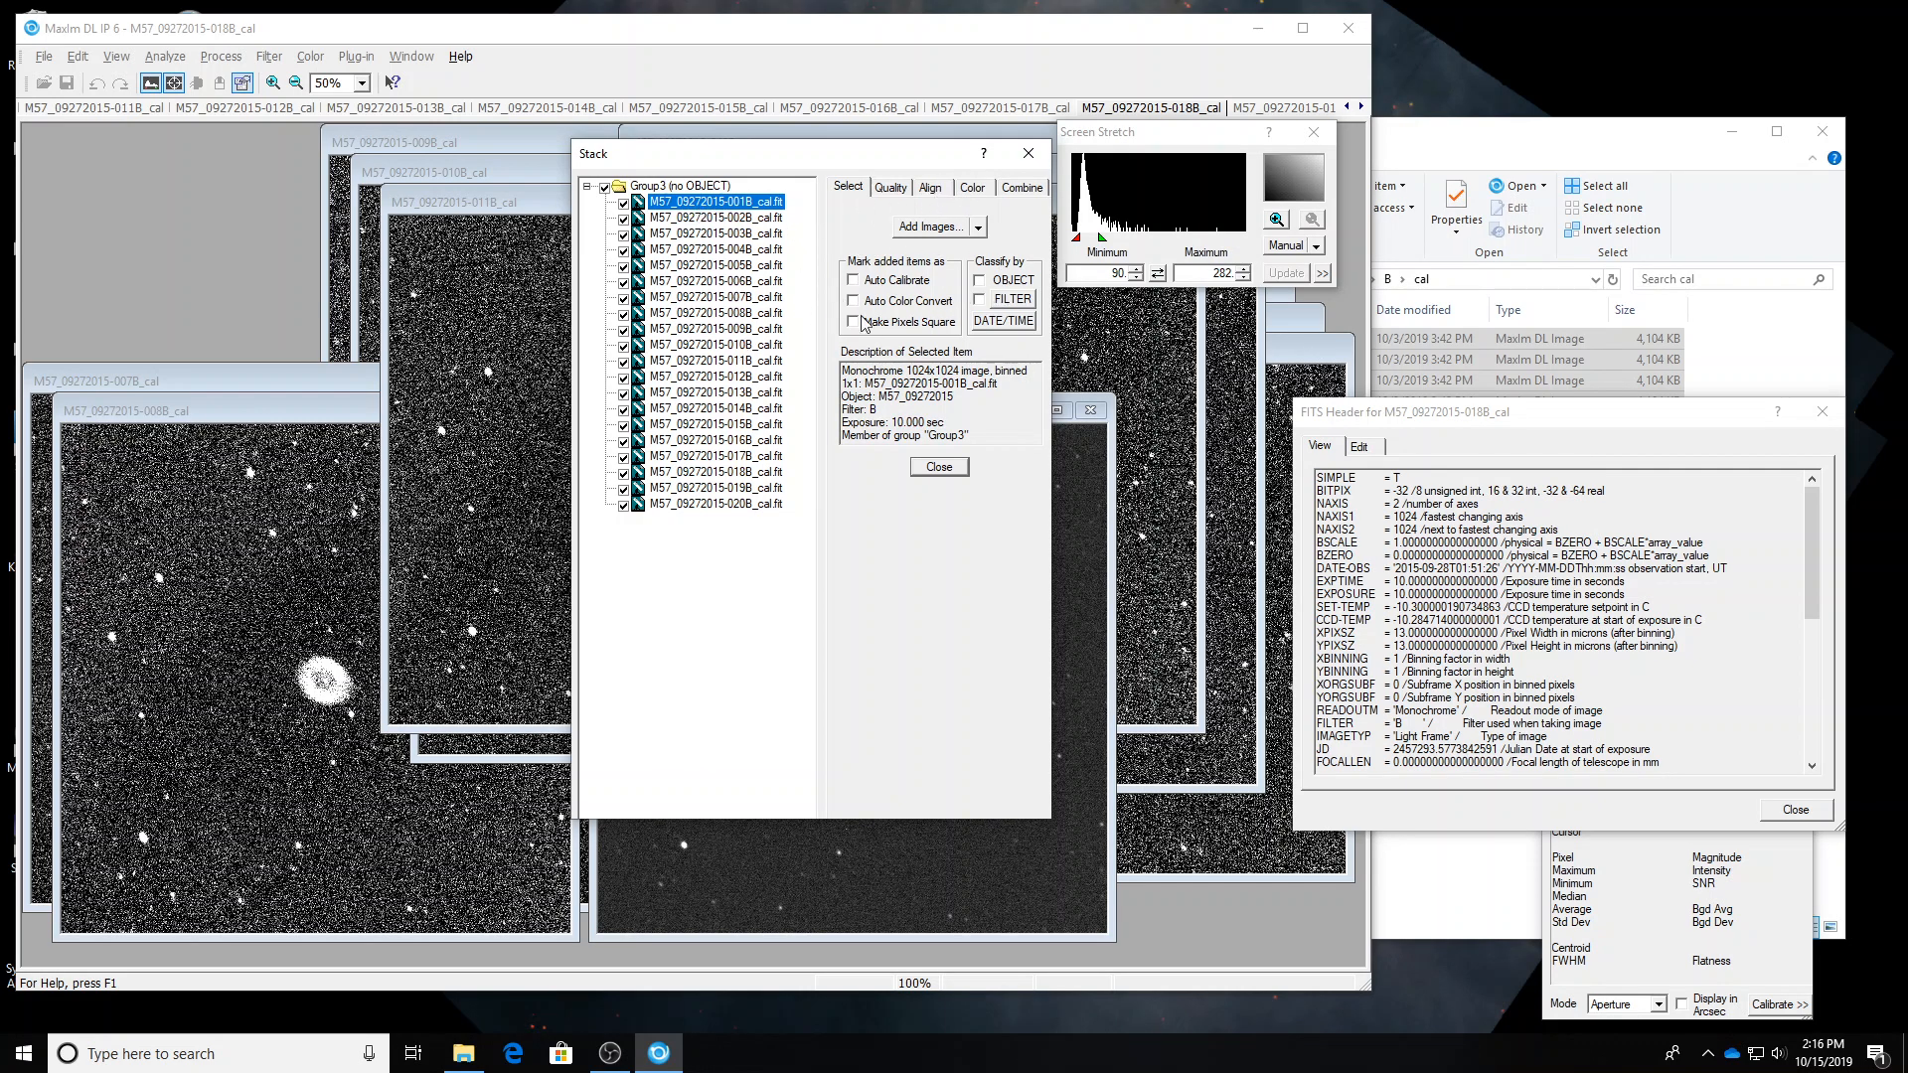
{"action": "left_click", "coordinate": [931, 188]}
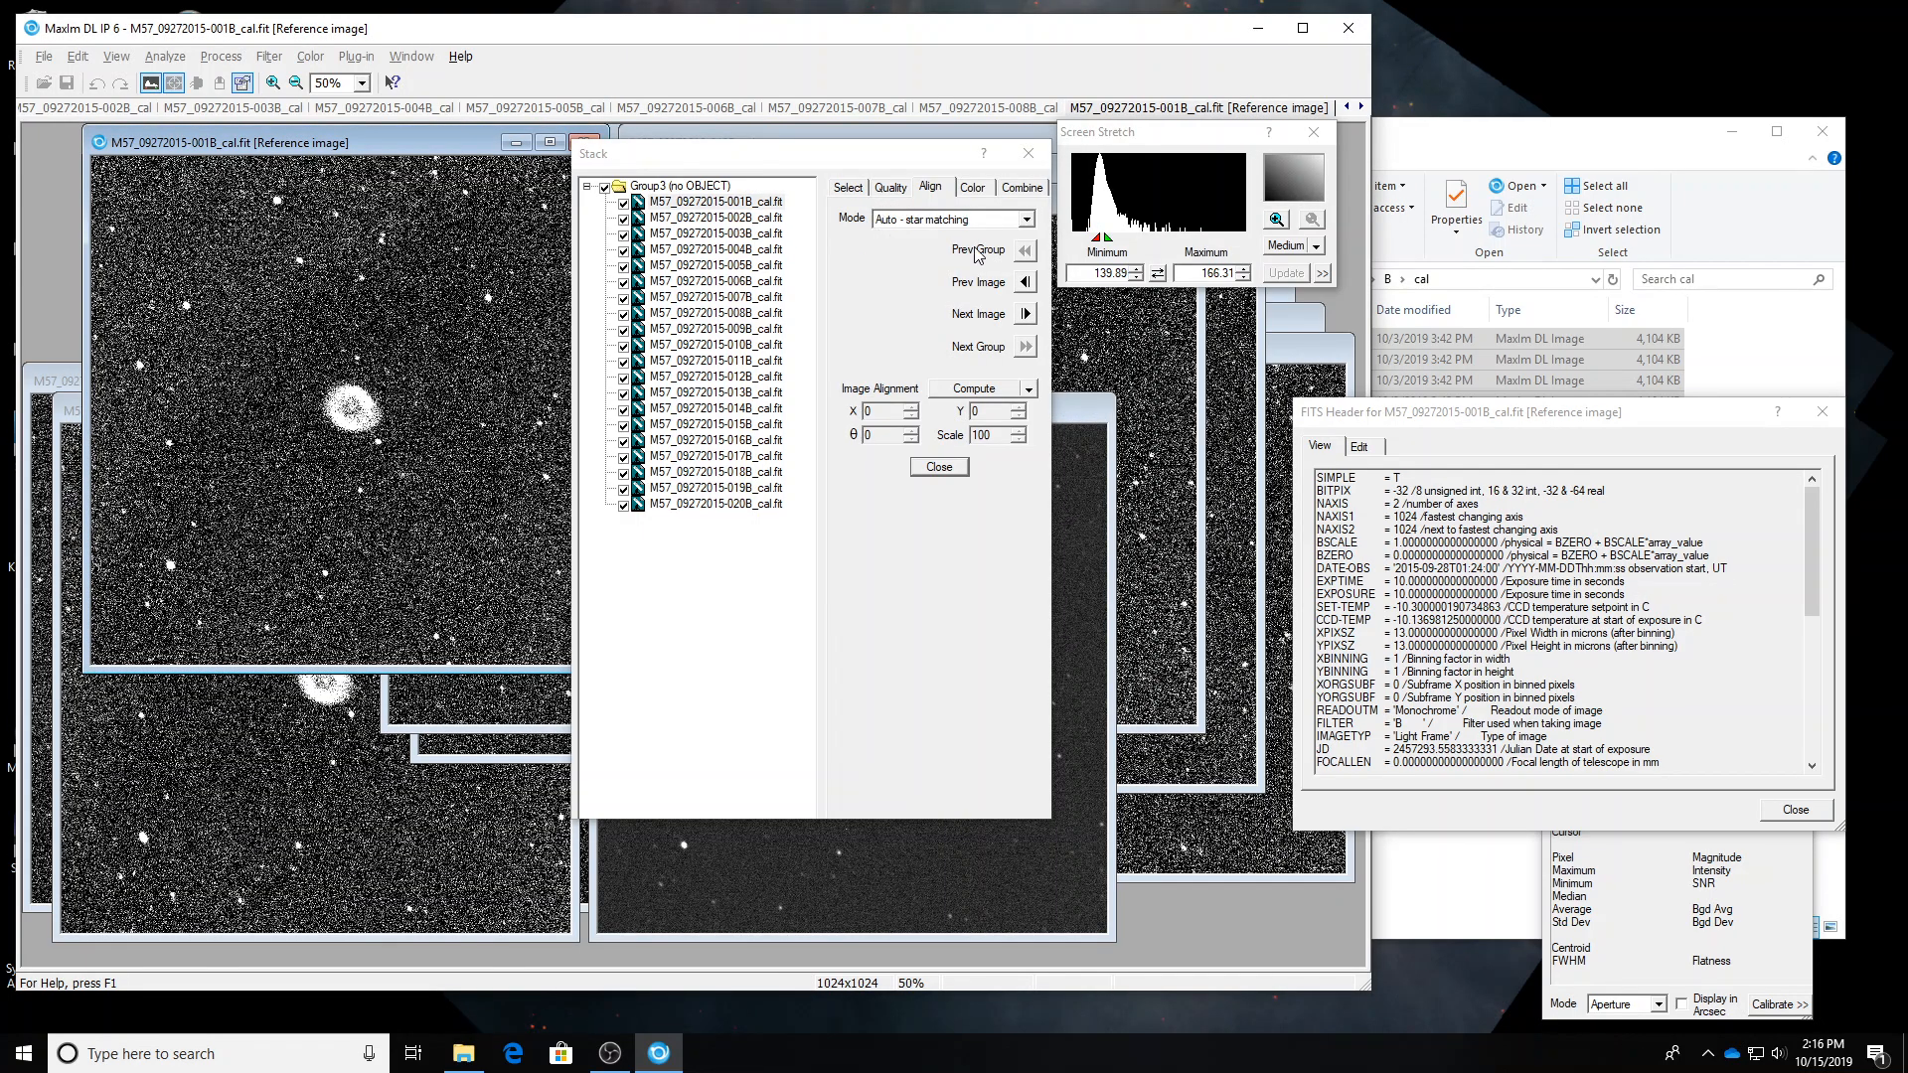
{"action": "left_click_drag", "start_coordinate": [1101, 139], "coordinate": [1350, 132]}
{"action": "left_click_drag", "start_coordinate": [745, 161], "coordinate": [803, 140]}
{"action": "left_click", "coordinate": [323, 165]}
{"action": "left_click_drag", "start_coordinate": [314, 147], "coordinate": [328, 149]}
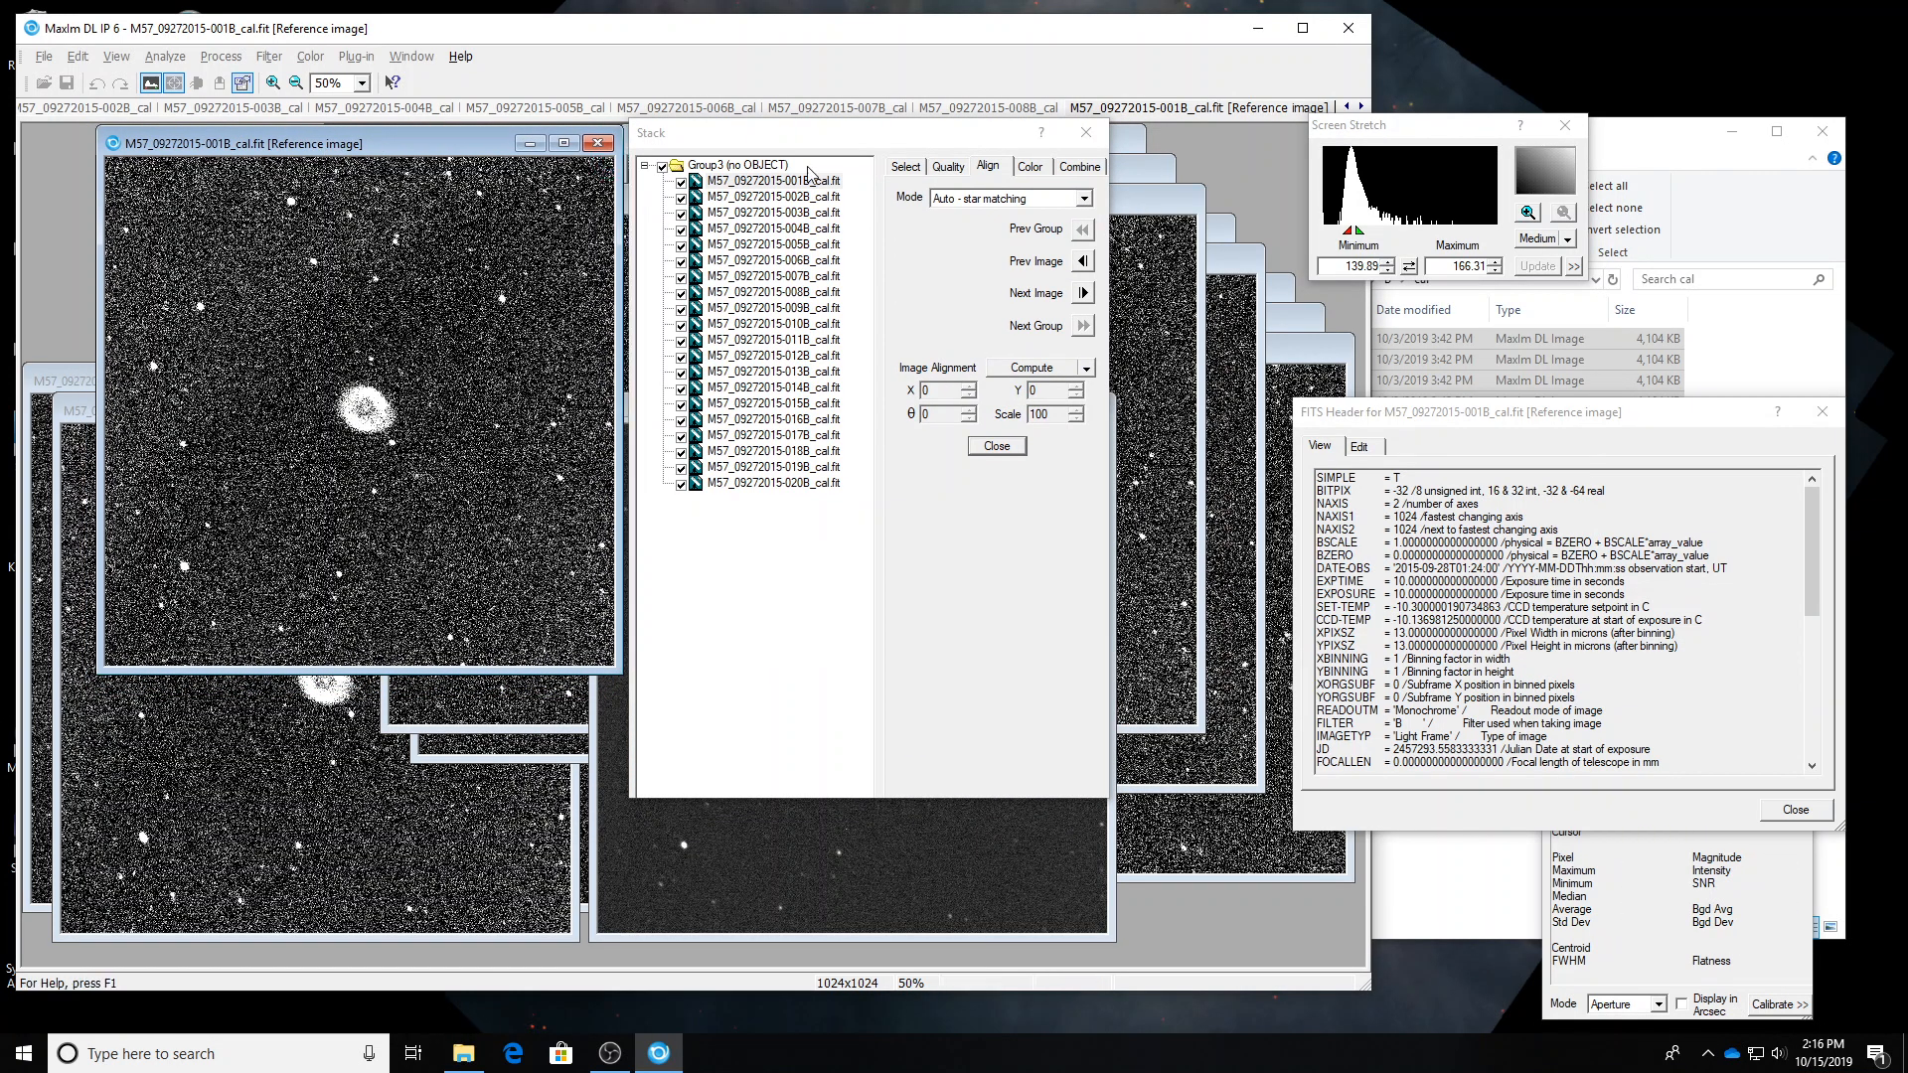
Review frames 002B through 006B one after another and exclude 006B from the stack.
{"action": "left_click", "coordinate": [1084, 294]}
{"action": "left_click", "coordinate": [1084, 294]}
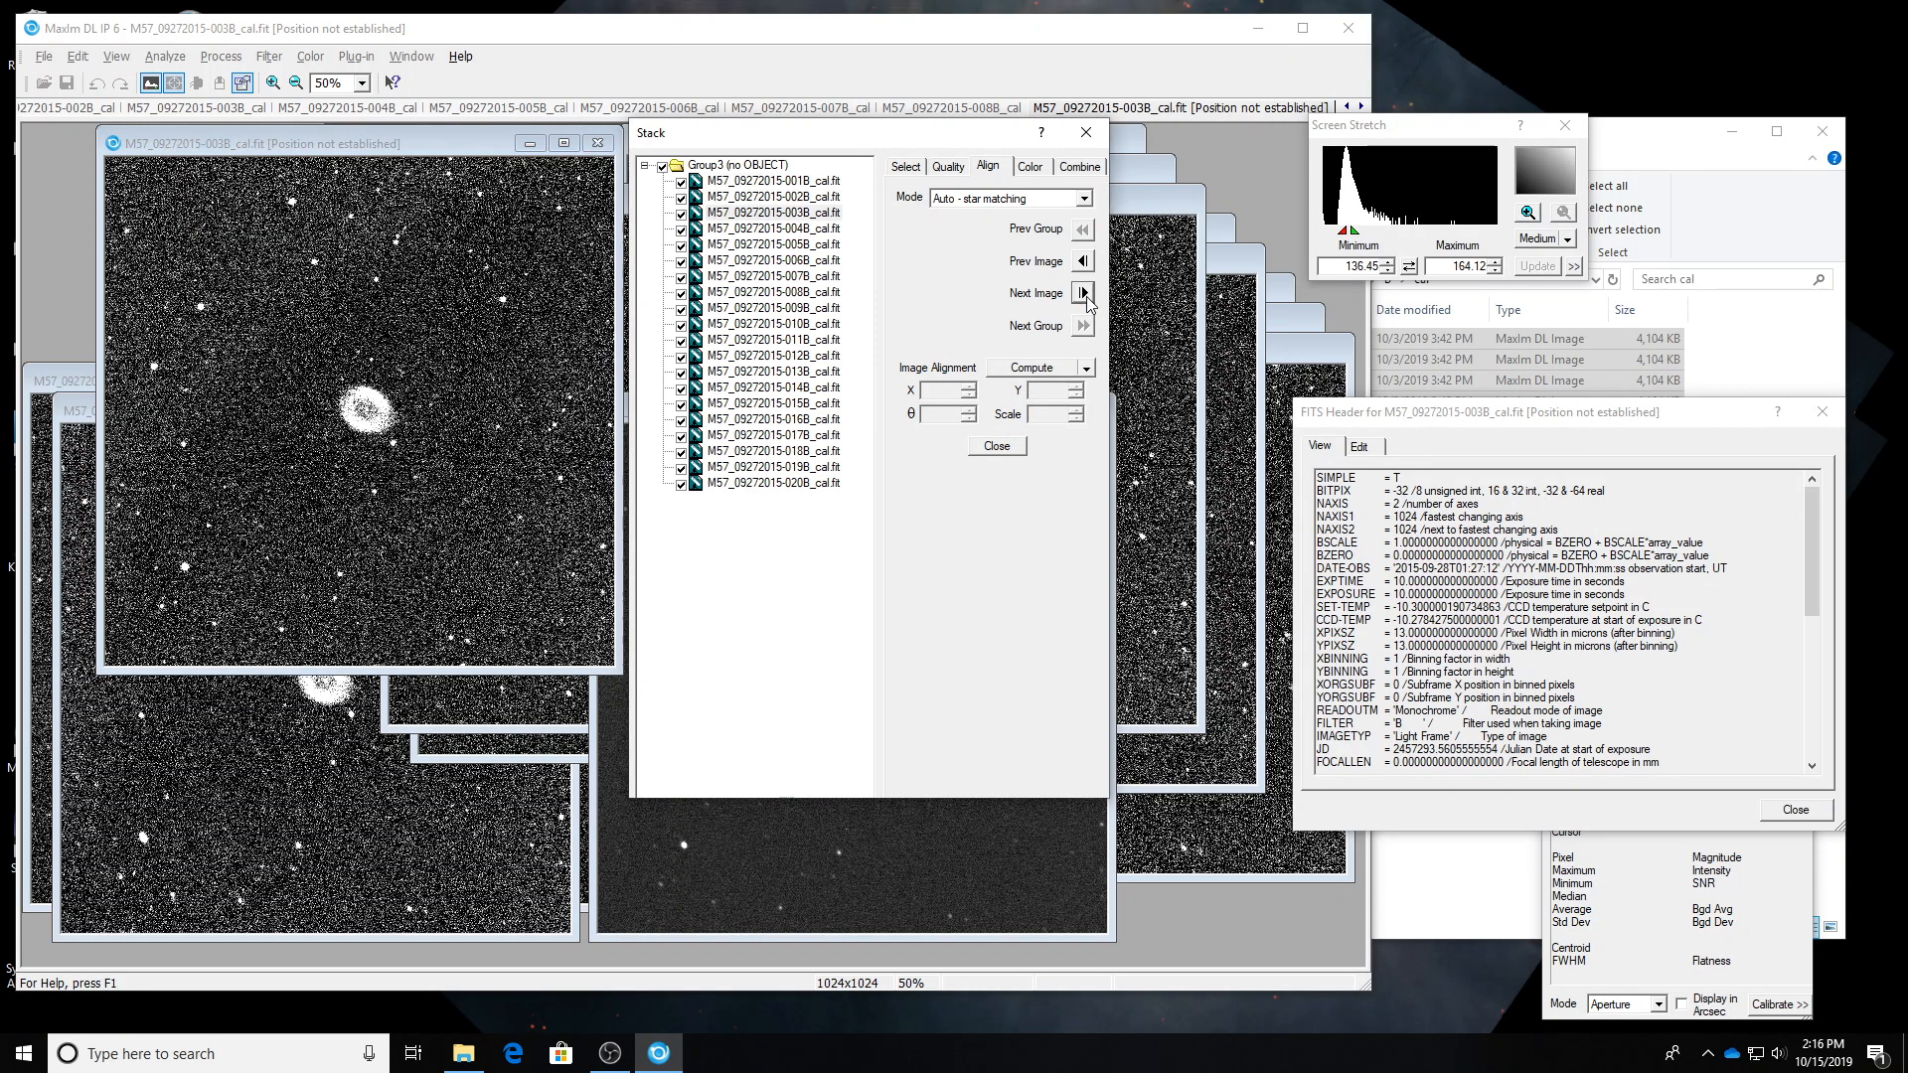
{"action": "left_click", "coordinate": [1084, 294]}
{"action": "left_click", "coordinate": [1084, 294]}
{"action": "left_click", "coordinate": [1084, 294]}
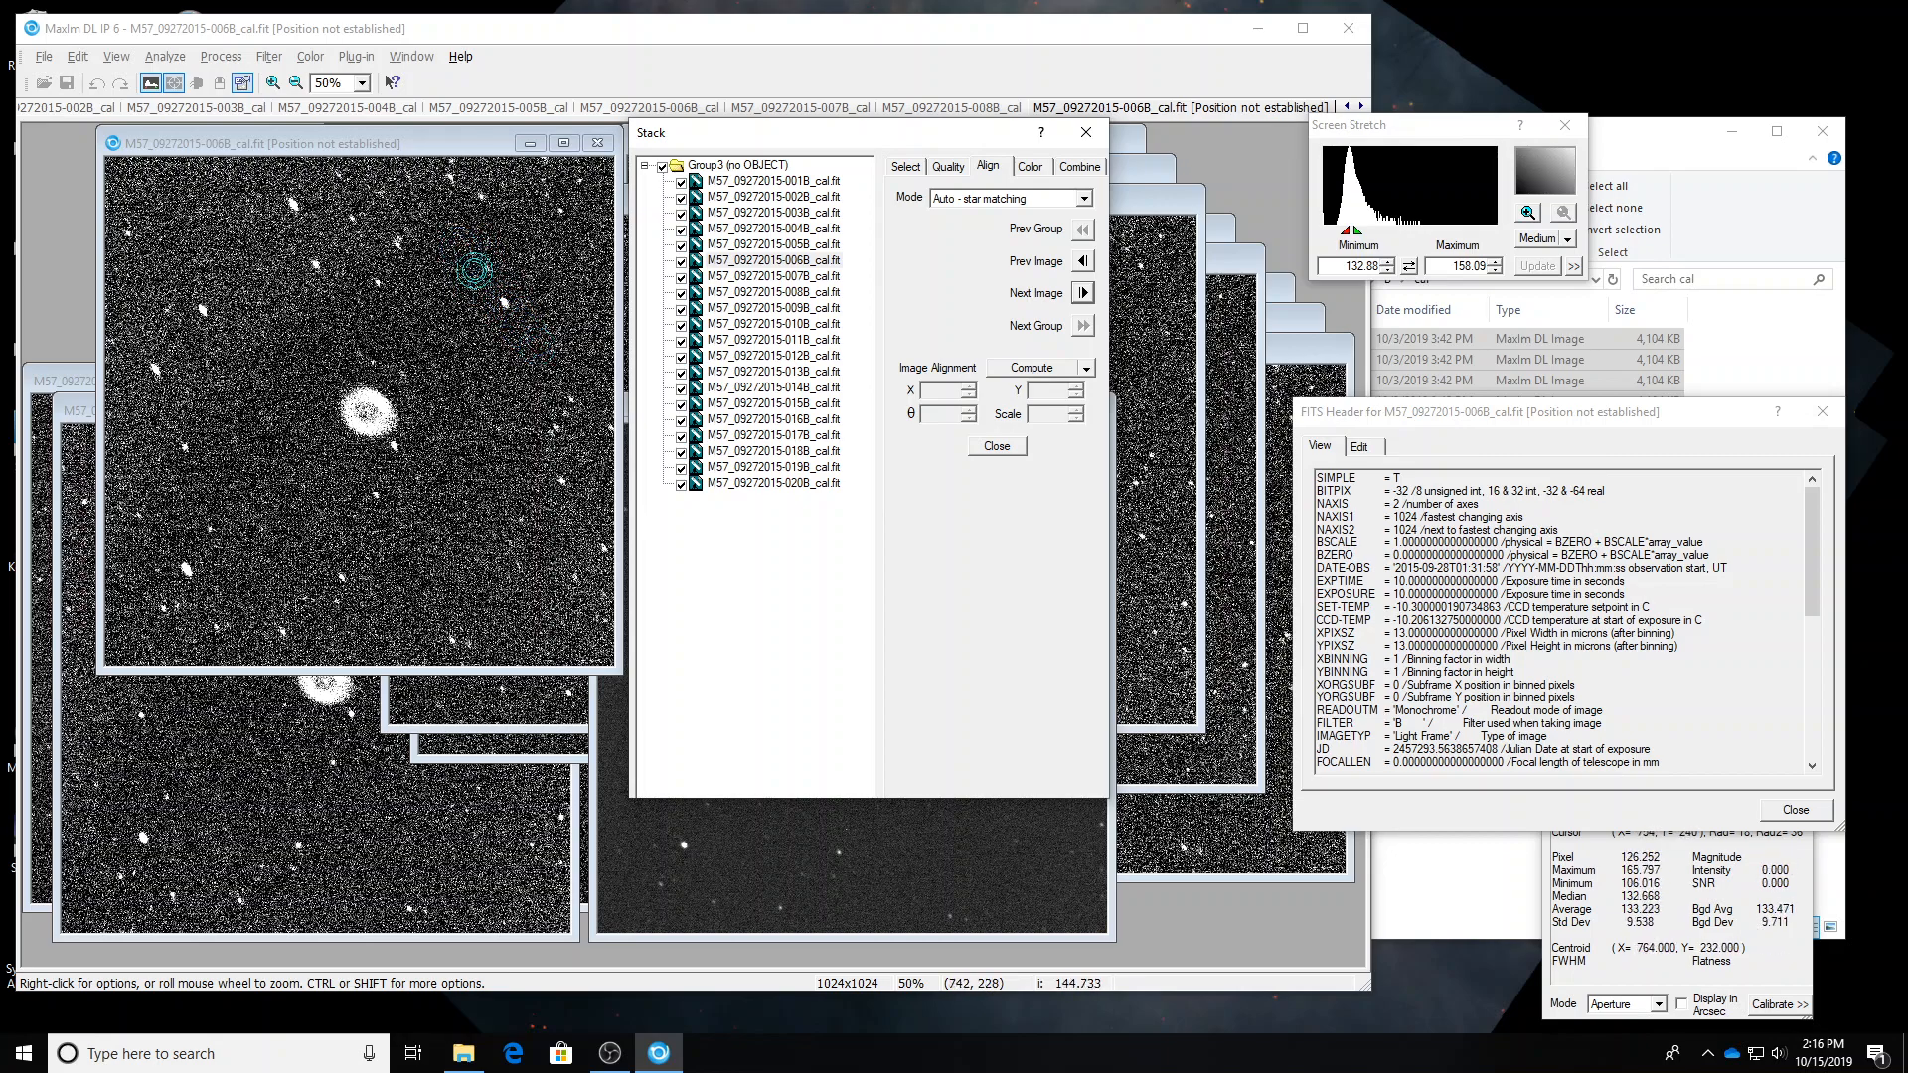
{"action": "left_click", "coordinate": [680, 260]}
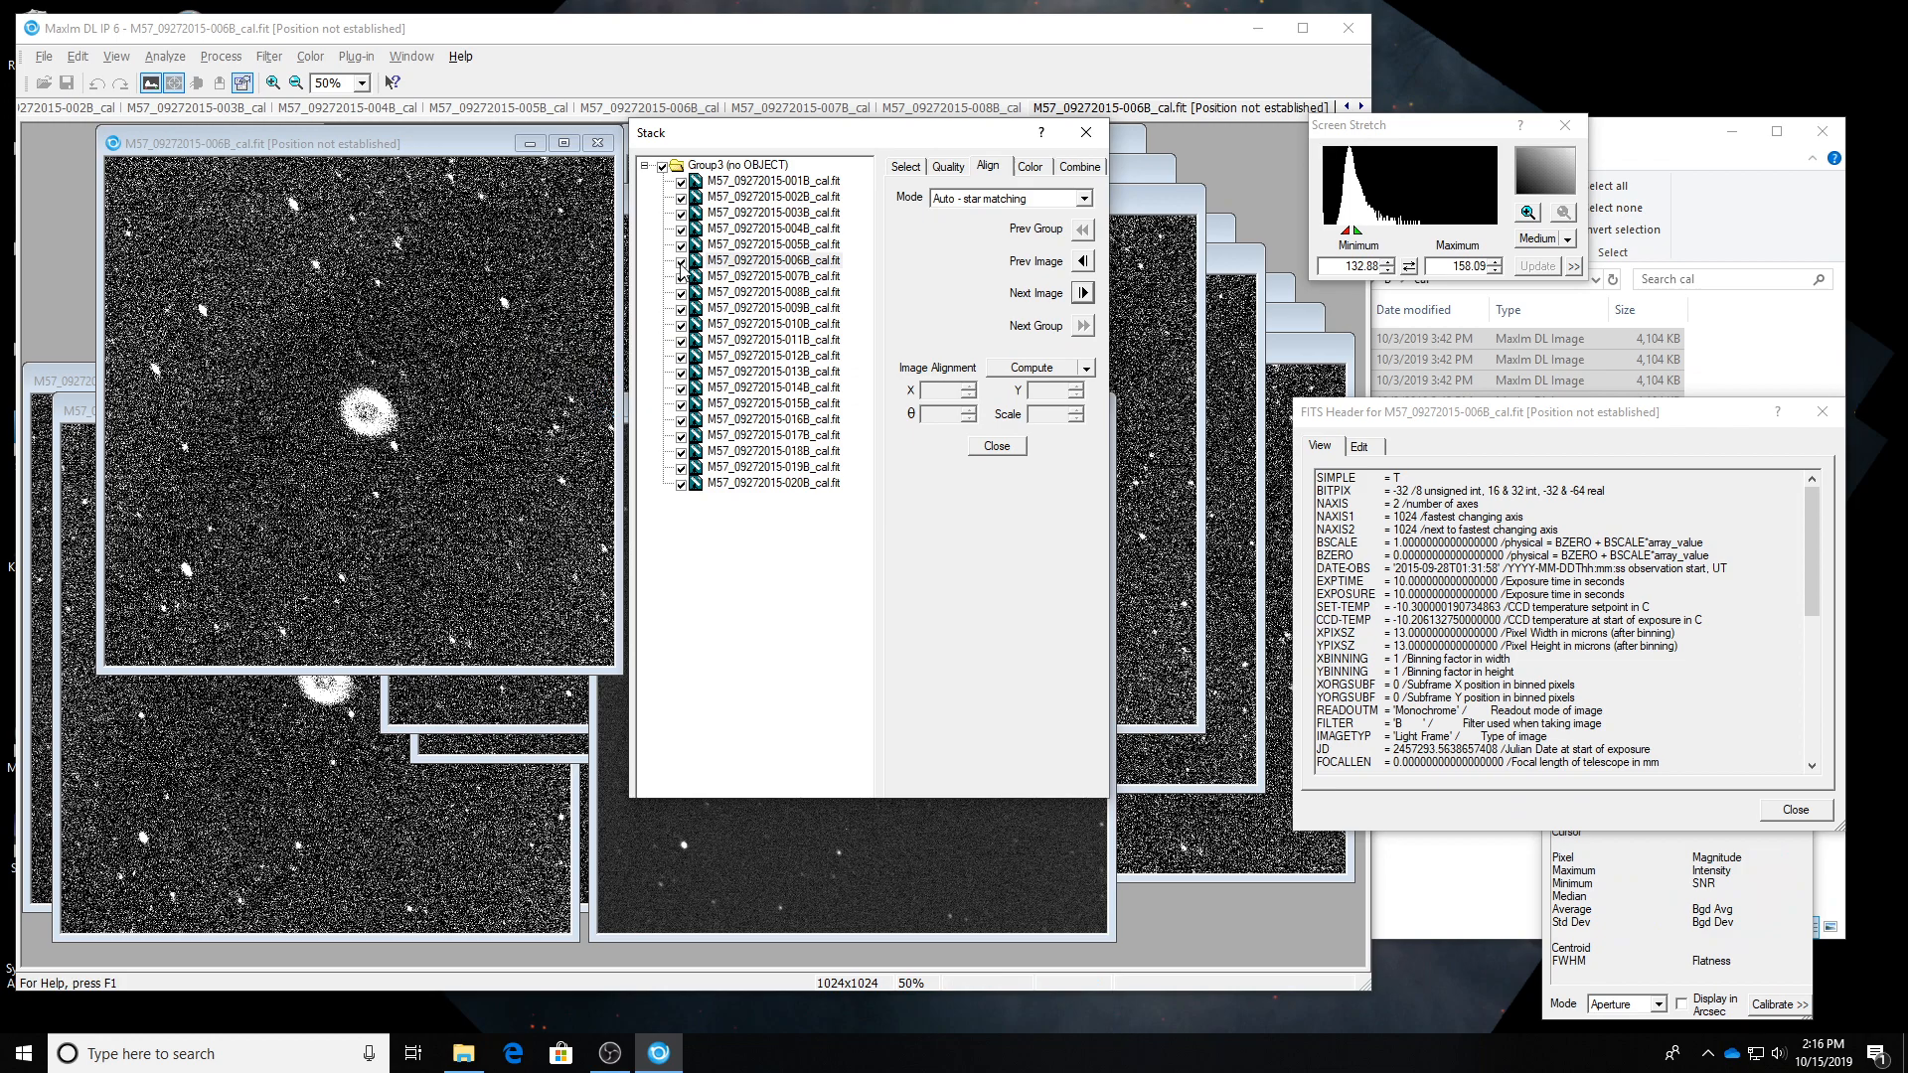
Compare frames 004B and 005B by switching back and forth between them, and exclude 005B from the stack.
{"action": "left_click", "coordinate": [728, 260]}
{"action": "left_click", "coordinate": [740, 245]}
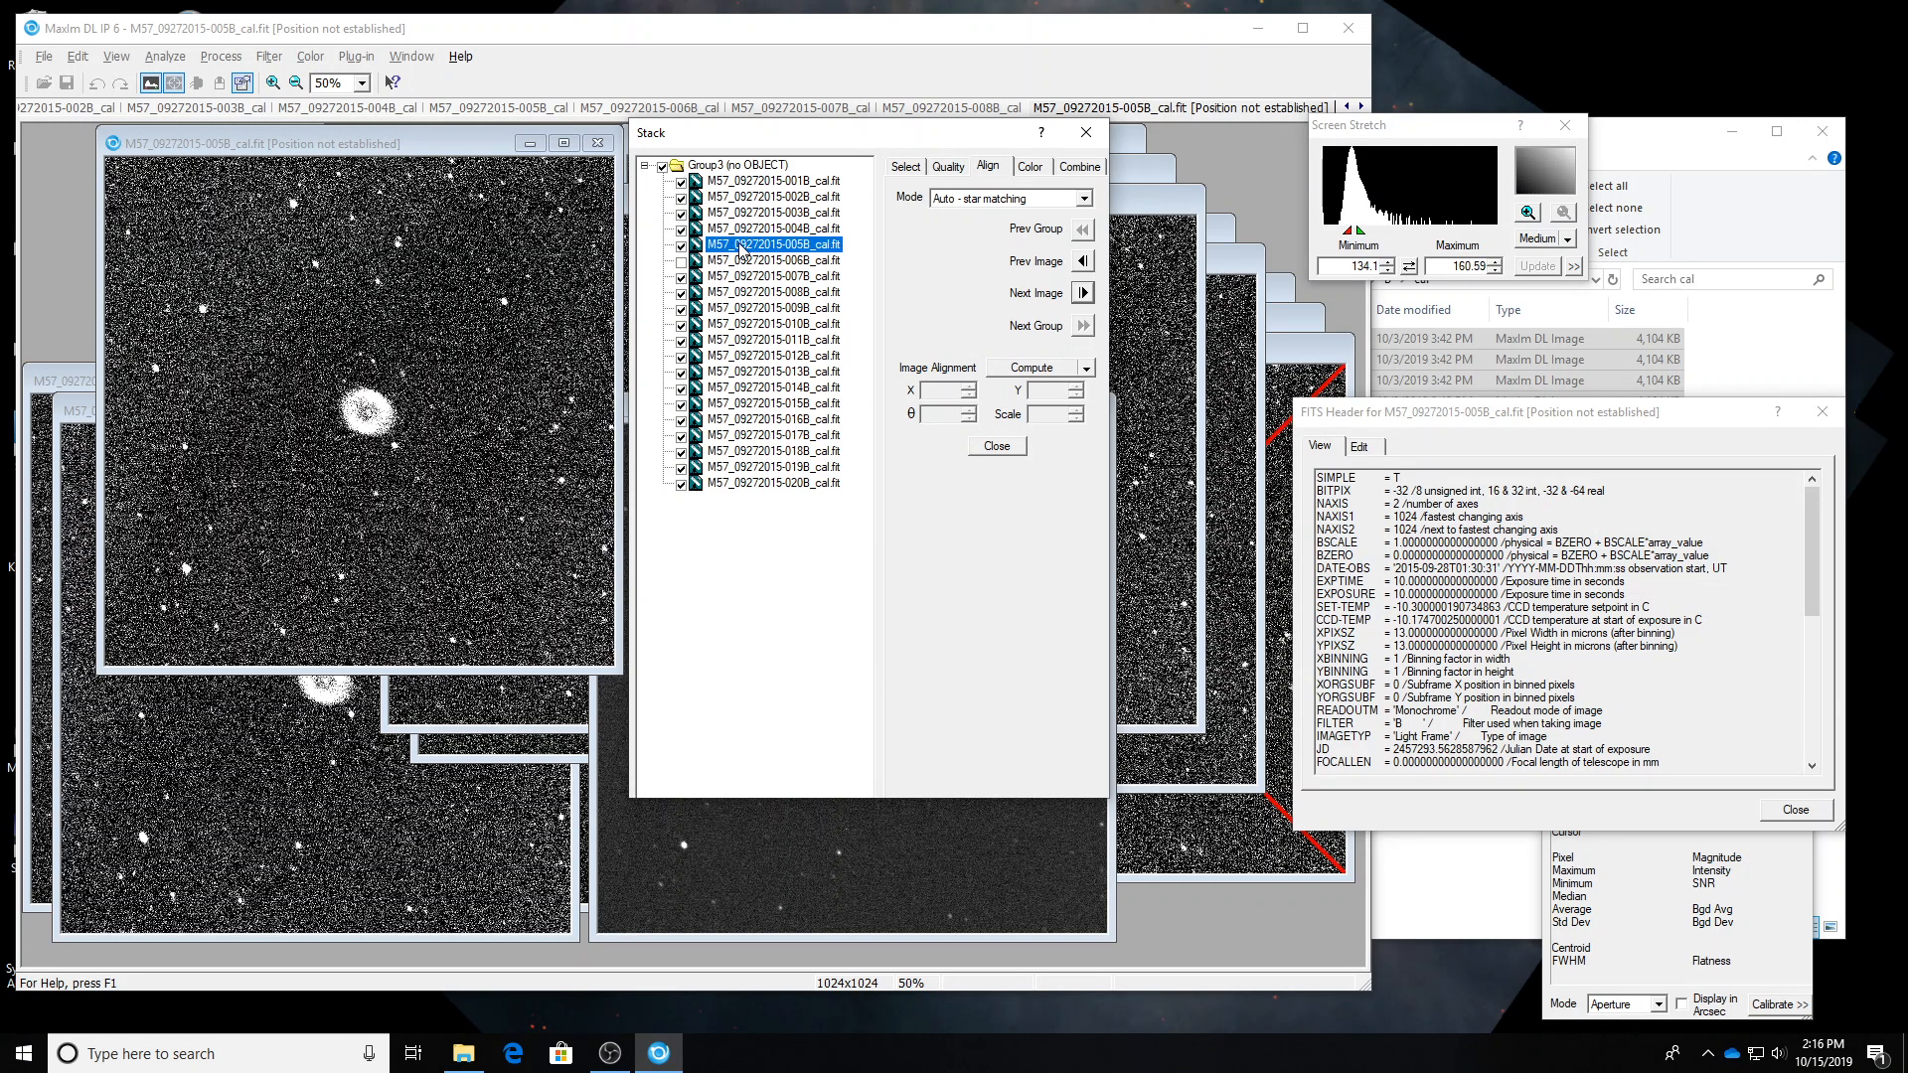
{"action": "left_click", "coordinate": [744, 229]}
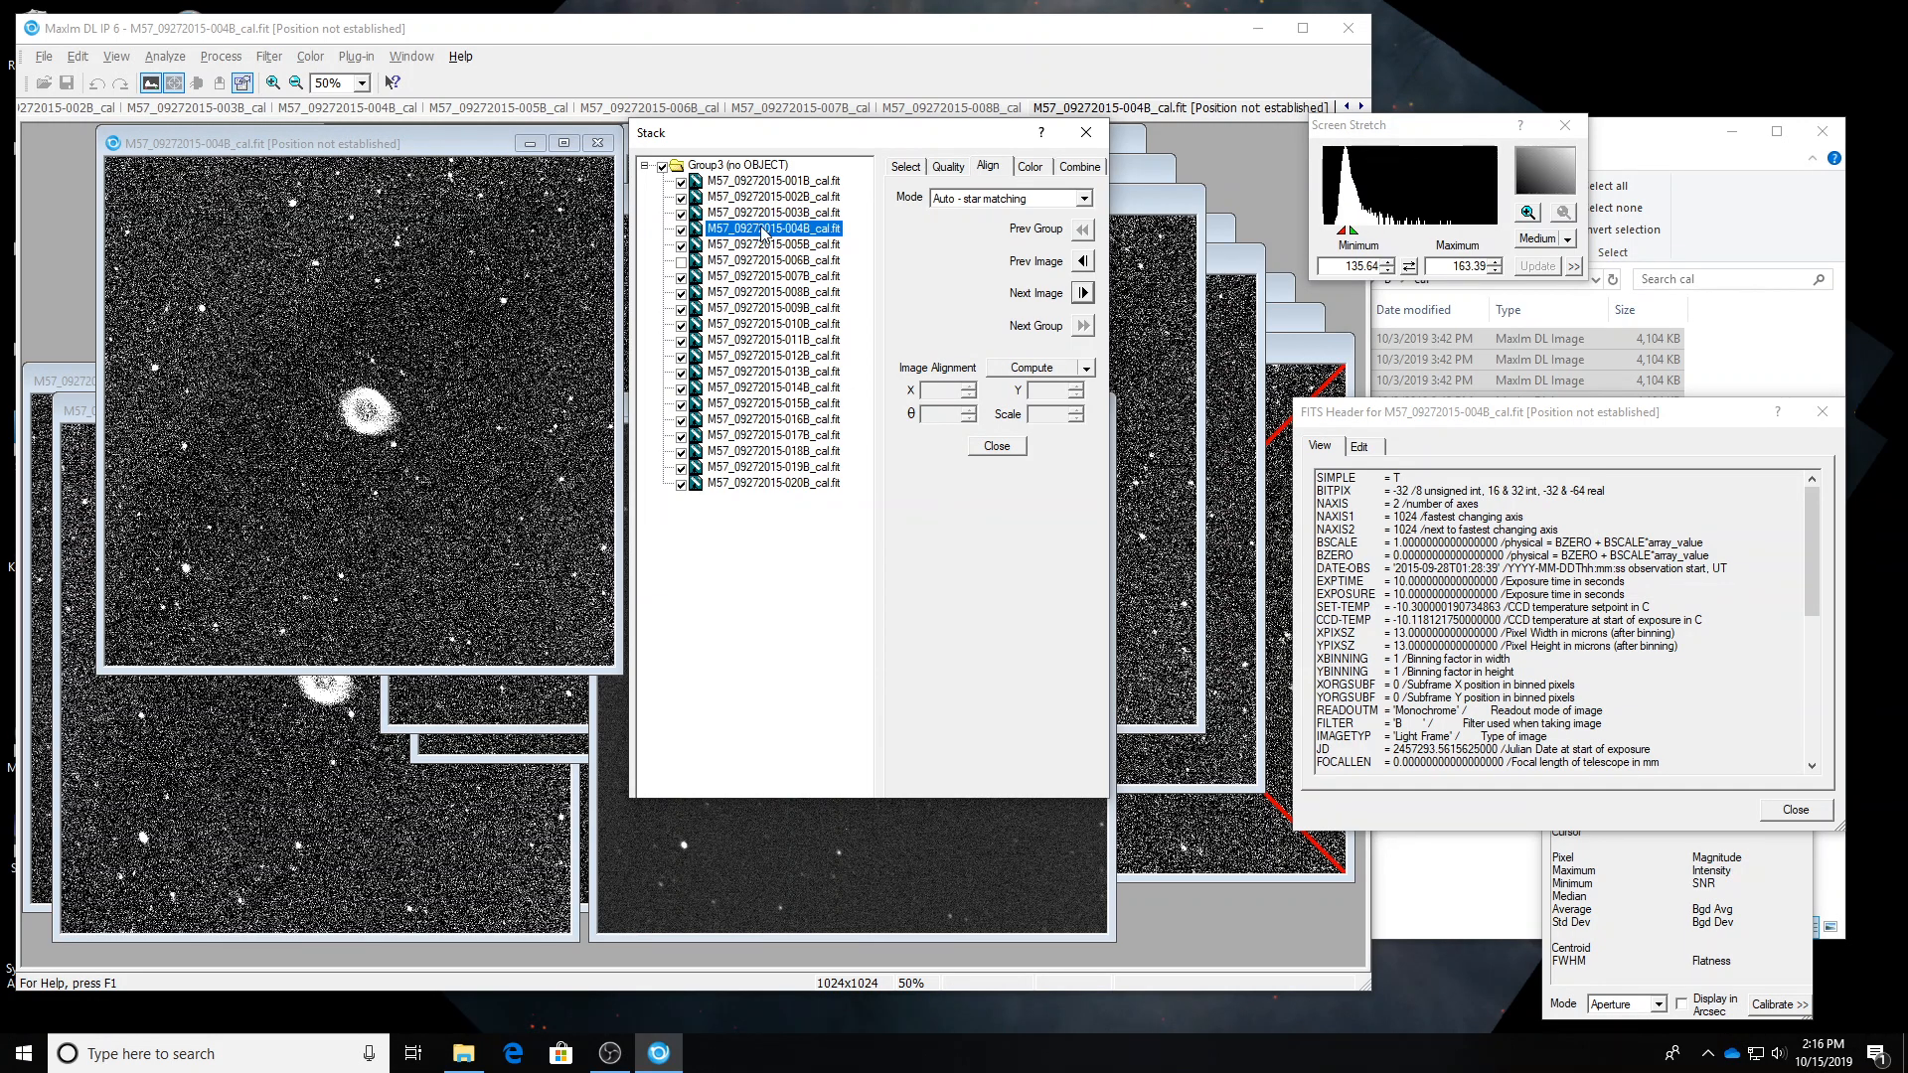
{"action": "left_click", "coordinate": [1083, 294]}
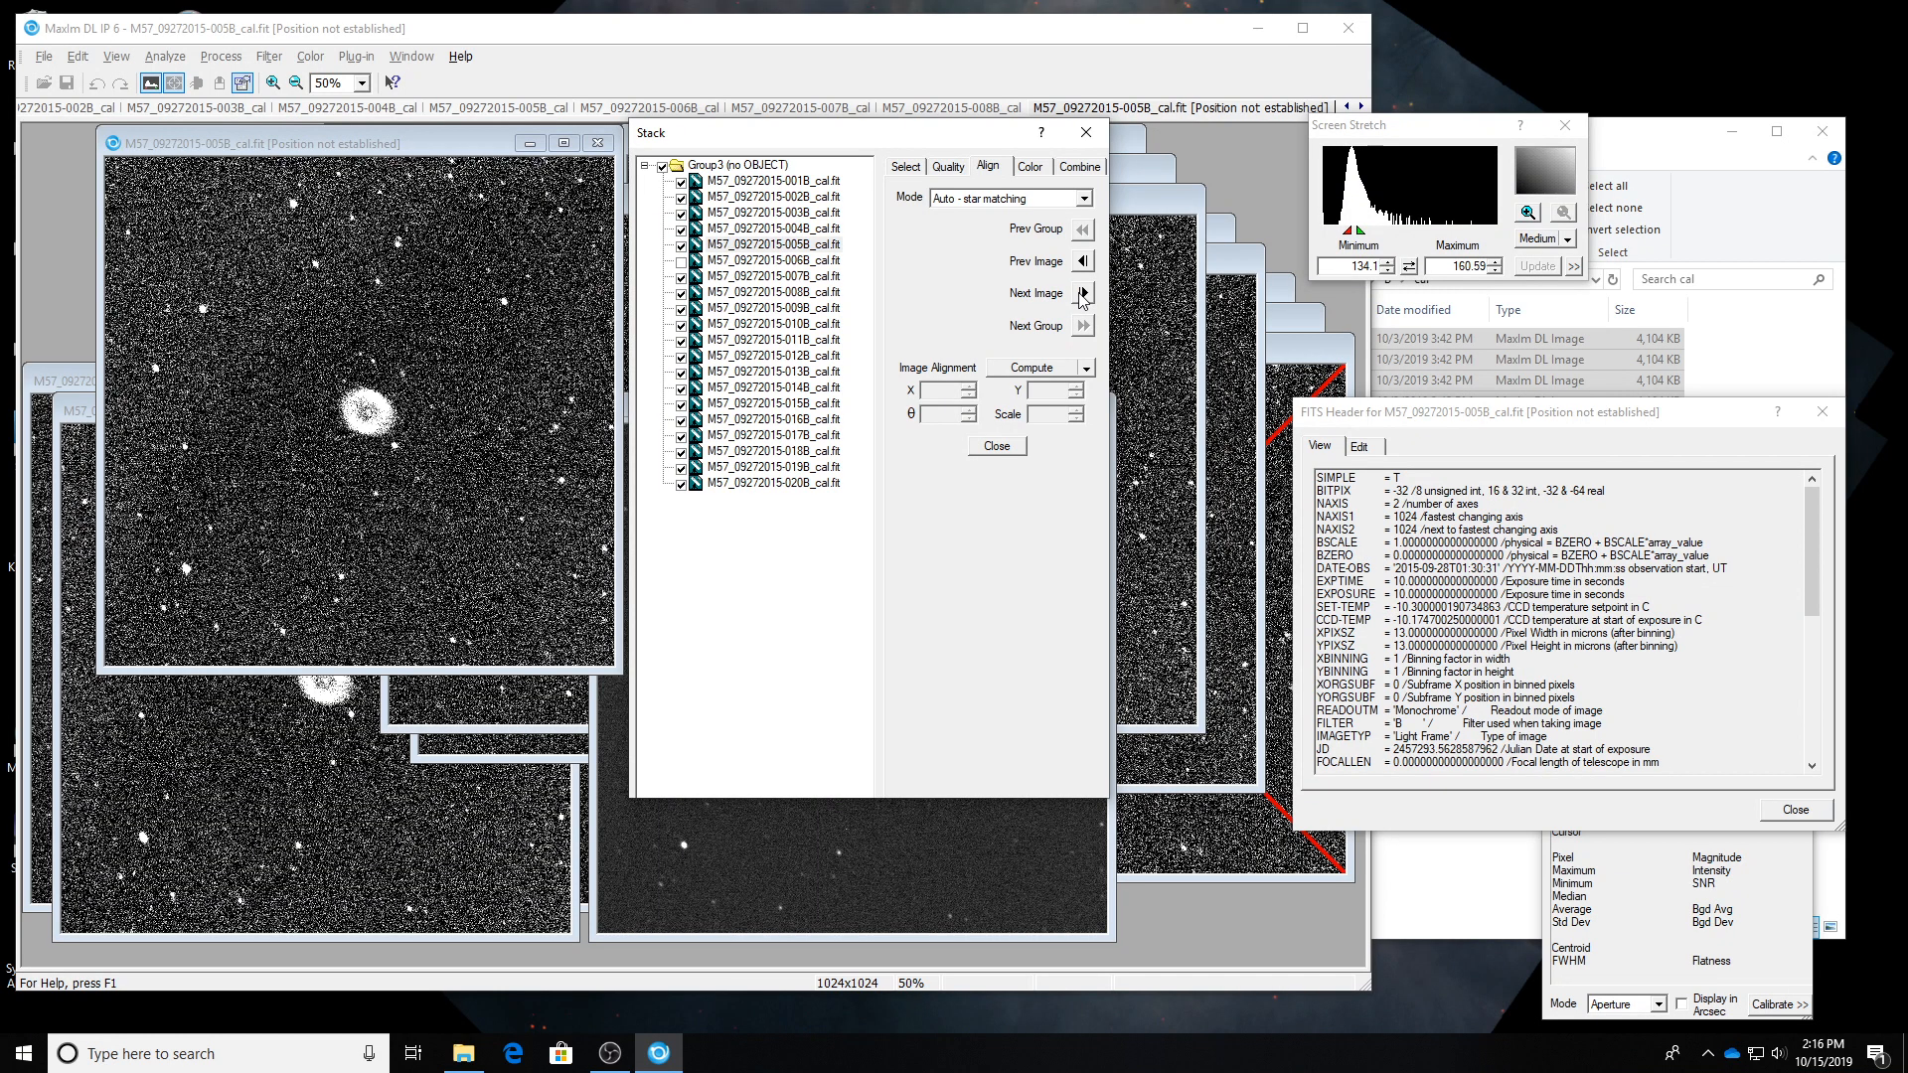
{"action": "left_click", "coordinate": [1082, 260]}
{"action": "left_click", "coordinate": [757, 232]}
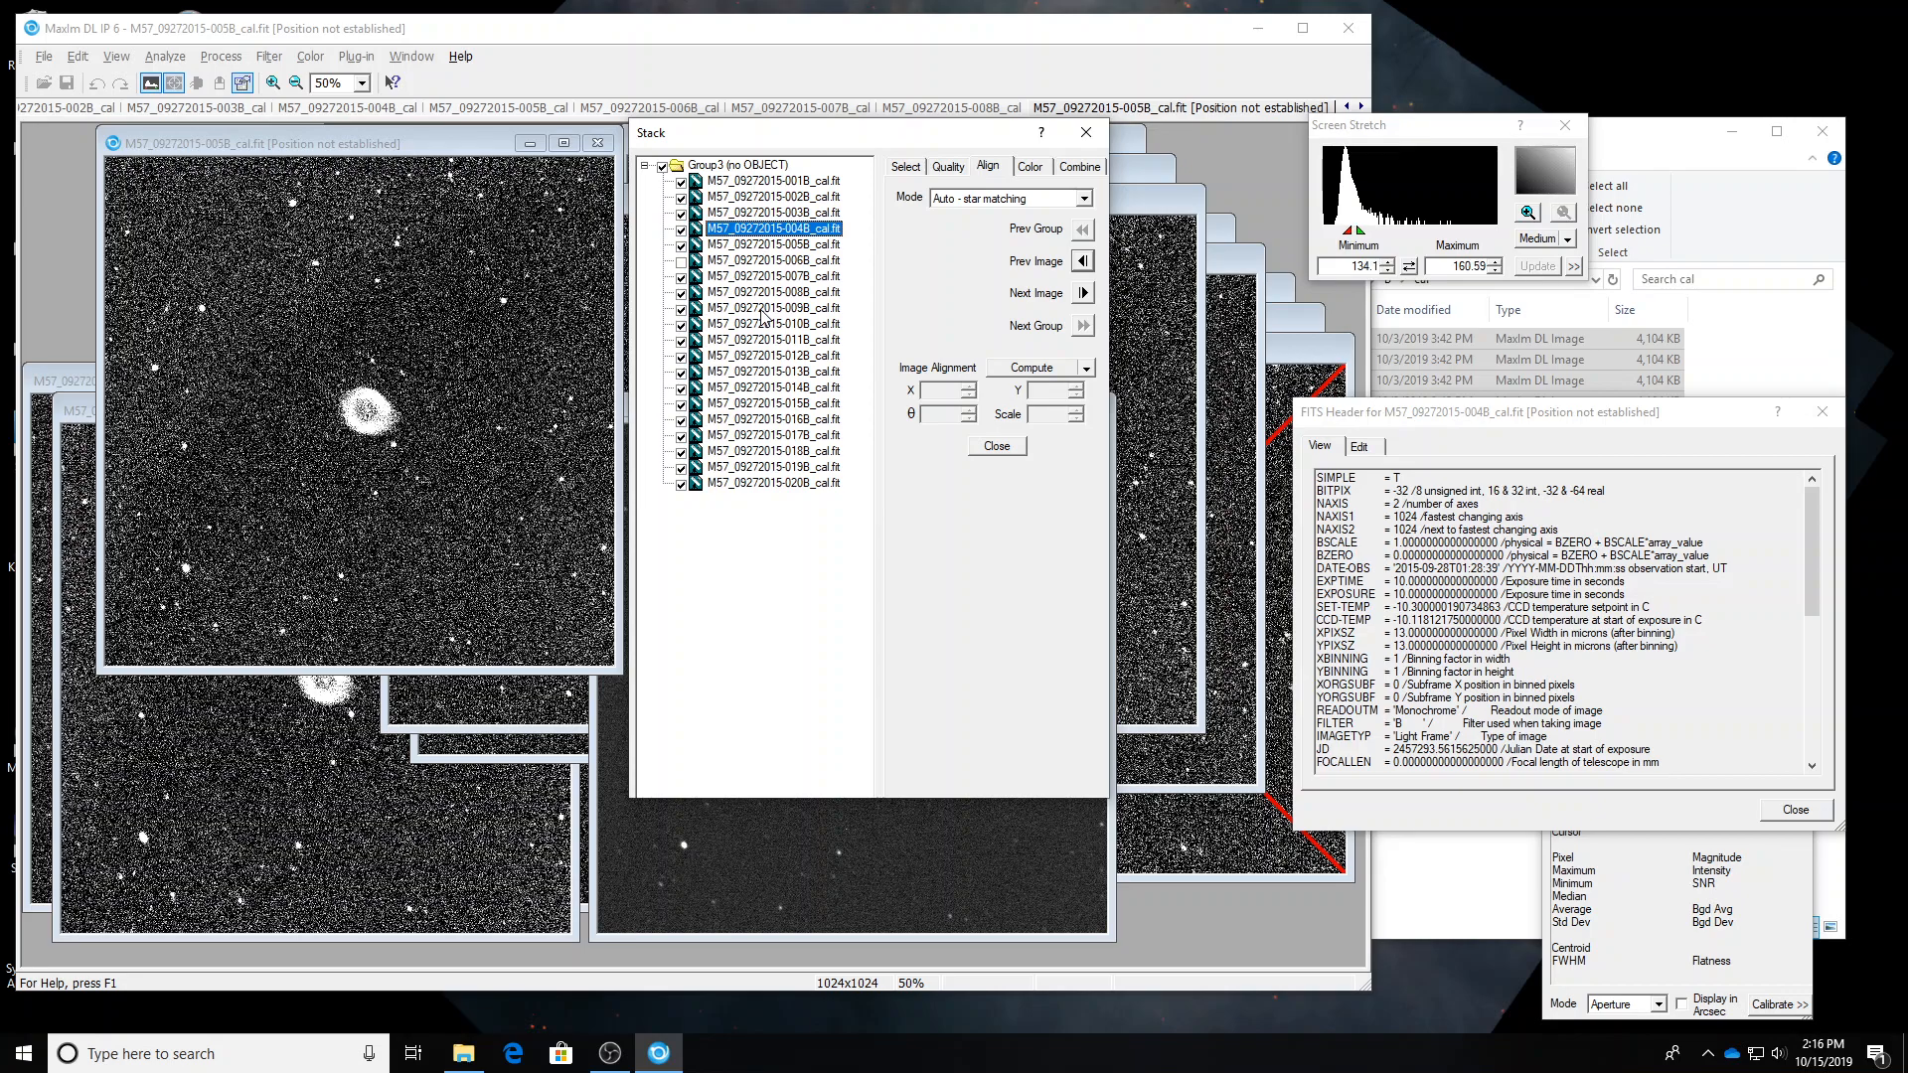
{"action": "key", "text": "Down"}
{"action": "key", "text": "Up"}
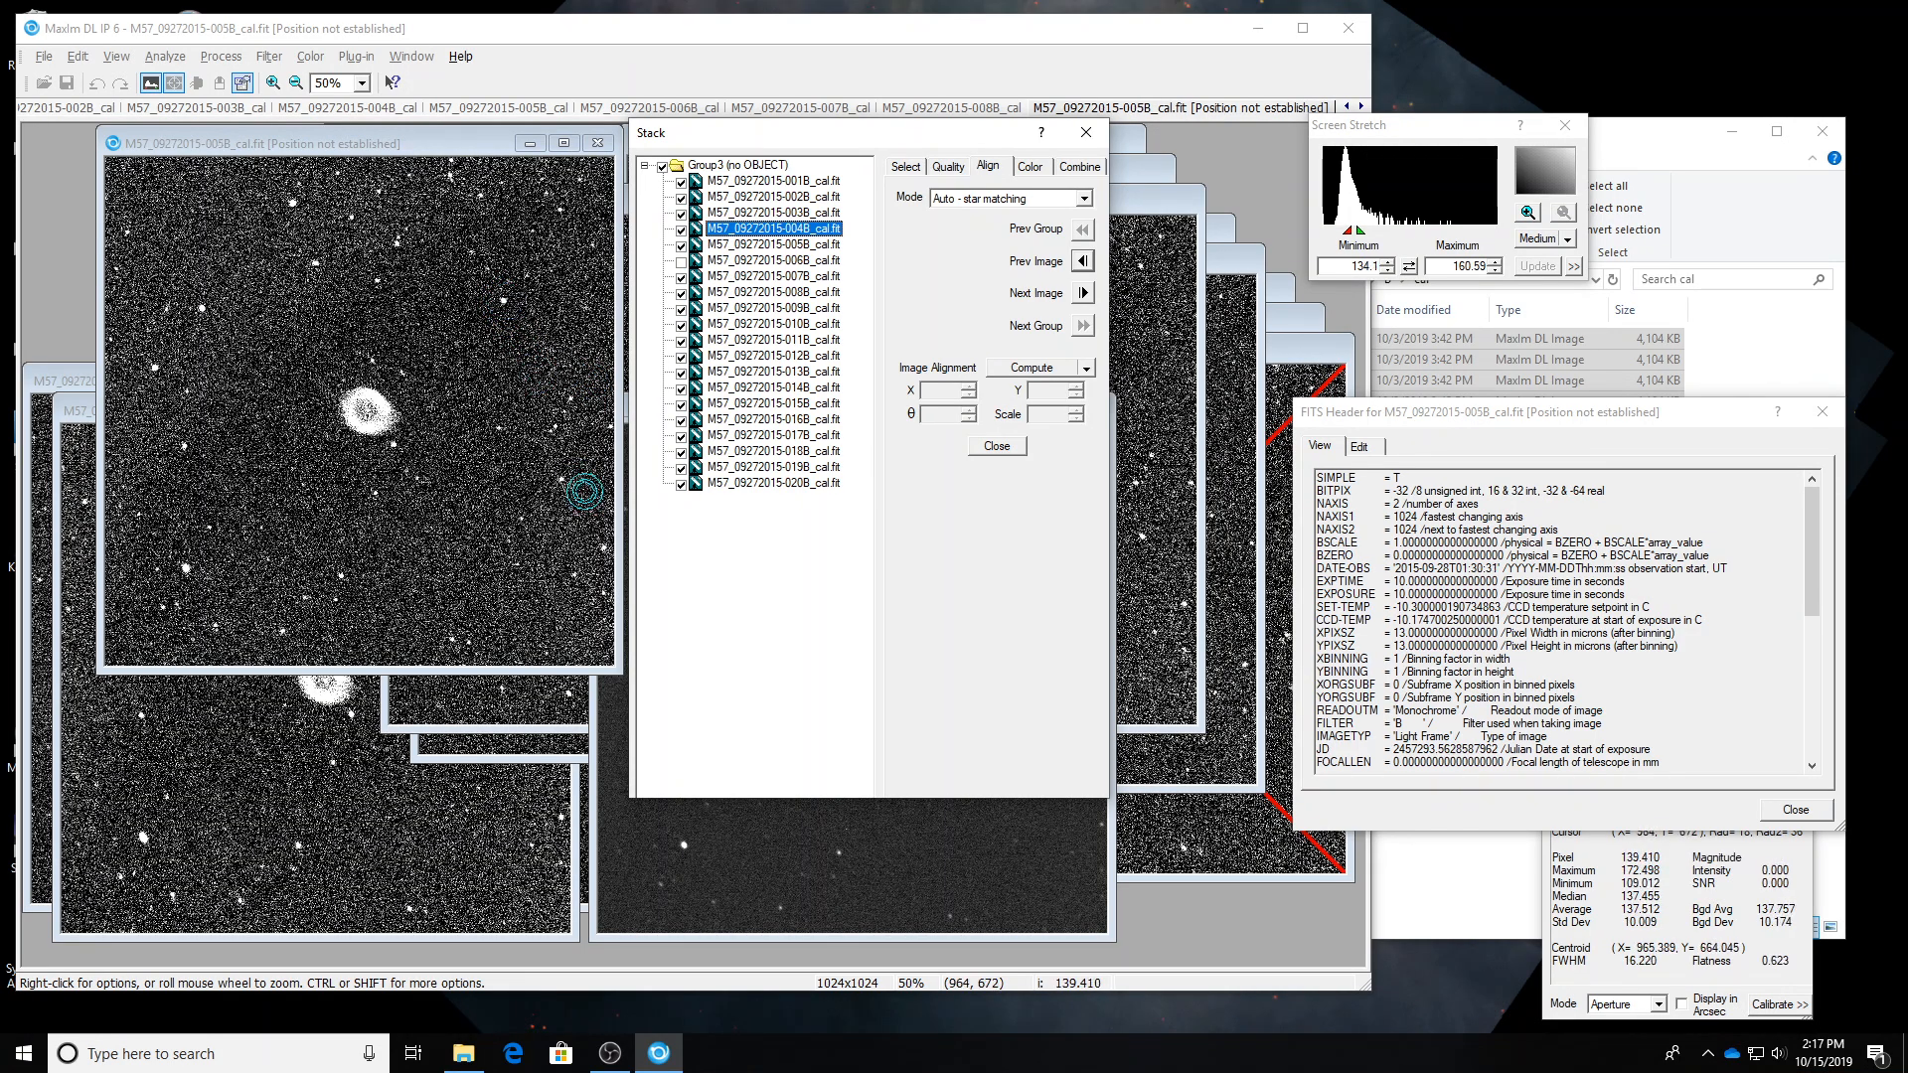
{"action": "key", "text": "Down"}
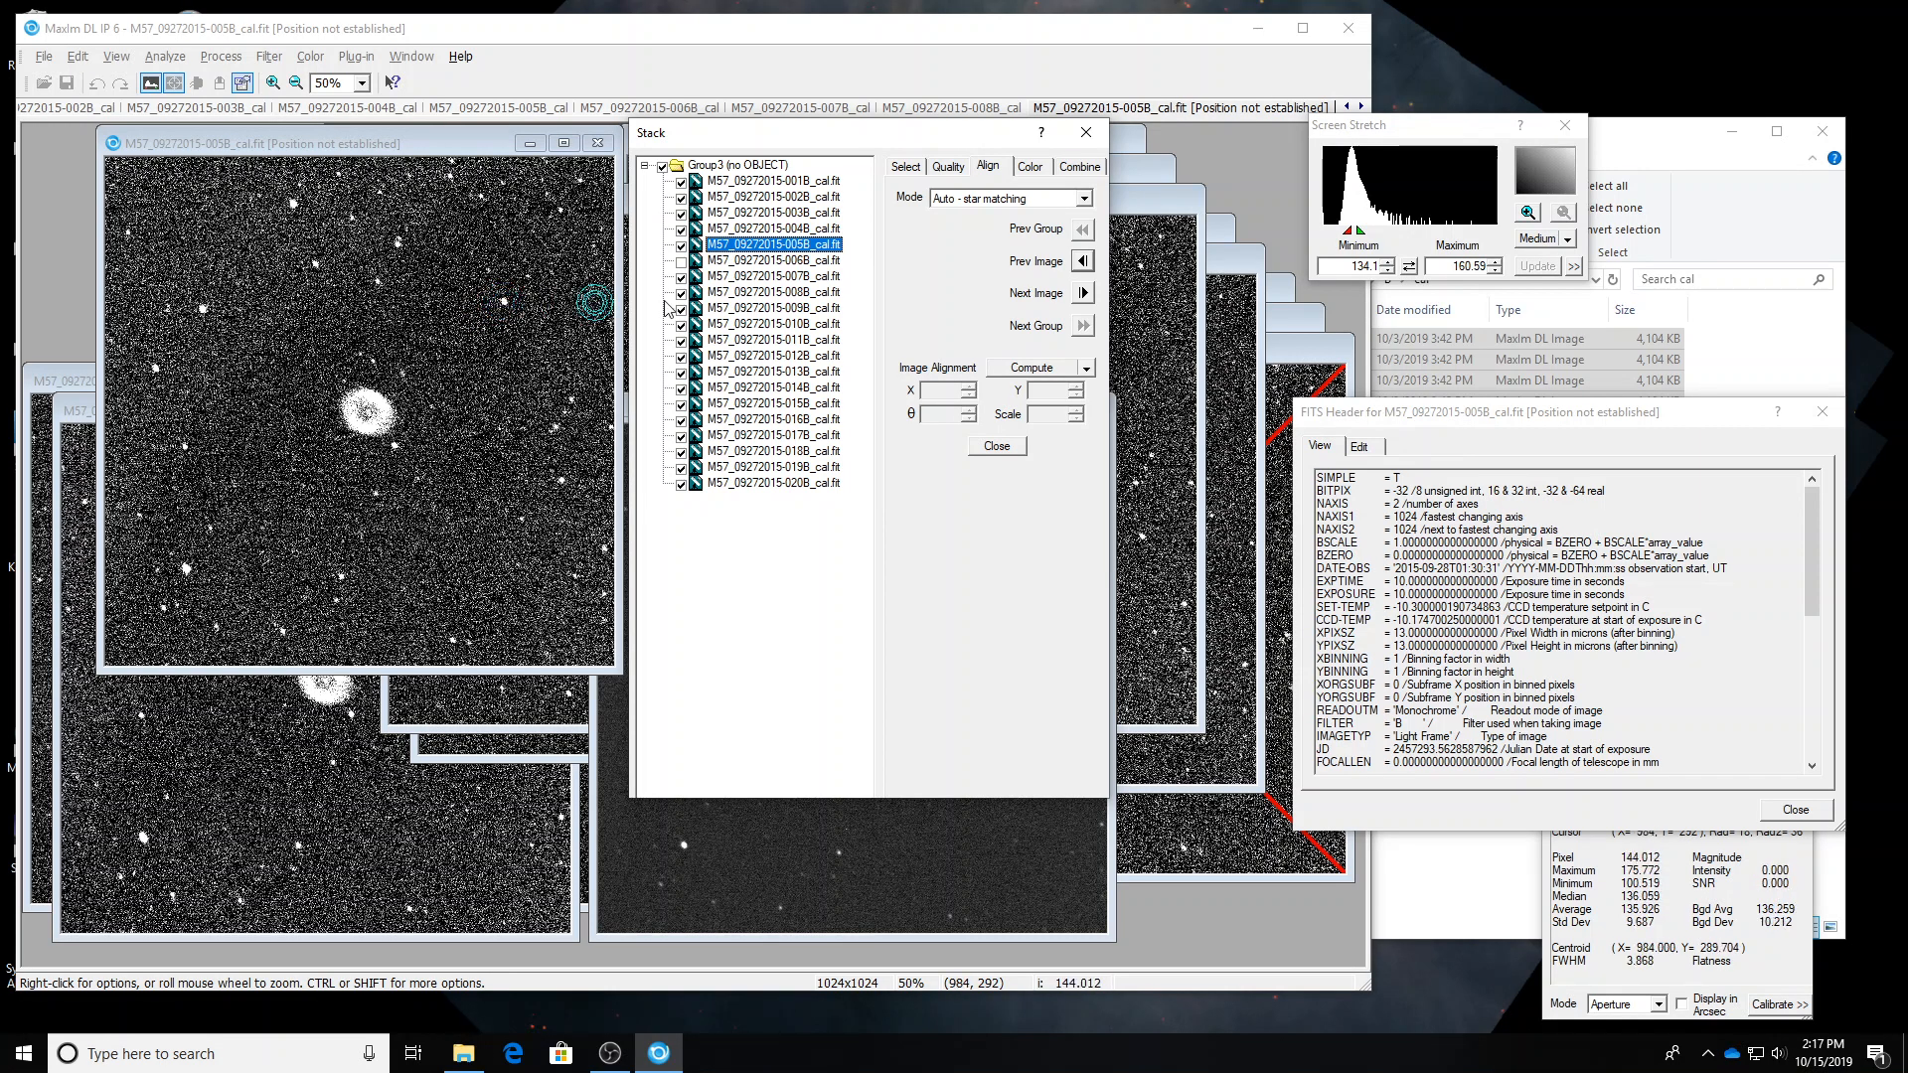
{"action": "left_click", "coordinate": [681, 246]}
{"action": "left_click", "coordinate": [680, 261]}
Review frames 007B through 010B and exclude 008B, 009B and 010B from the stack.
{"action": "left_click", "coordinate": [737, 278]}
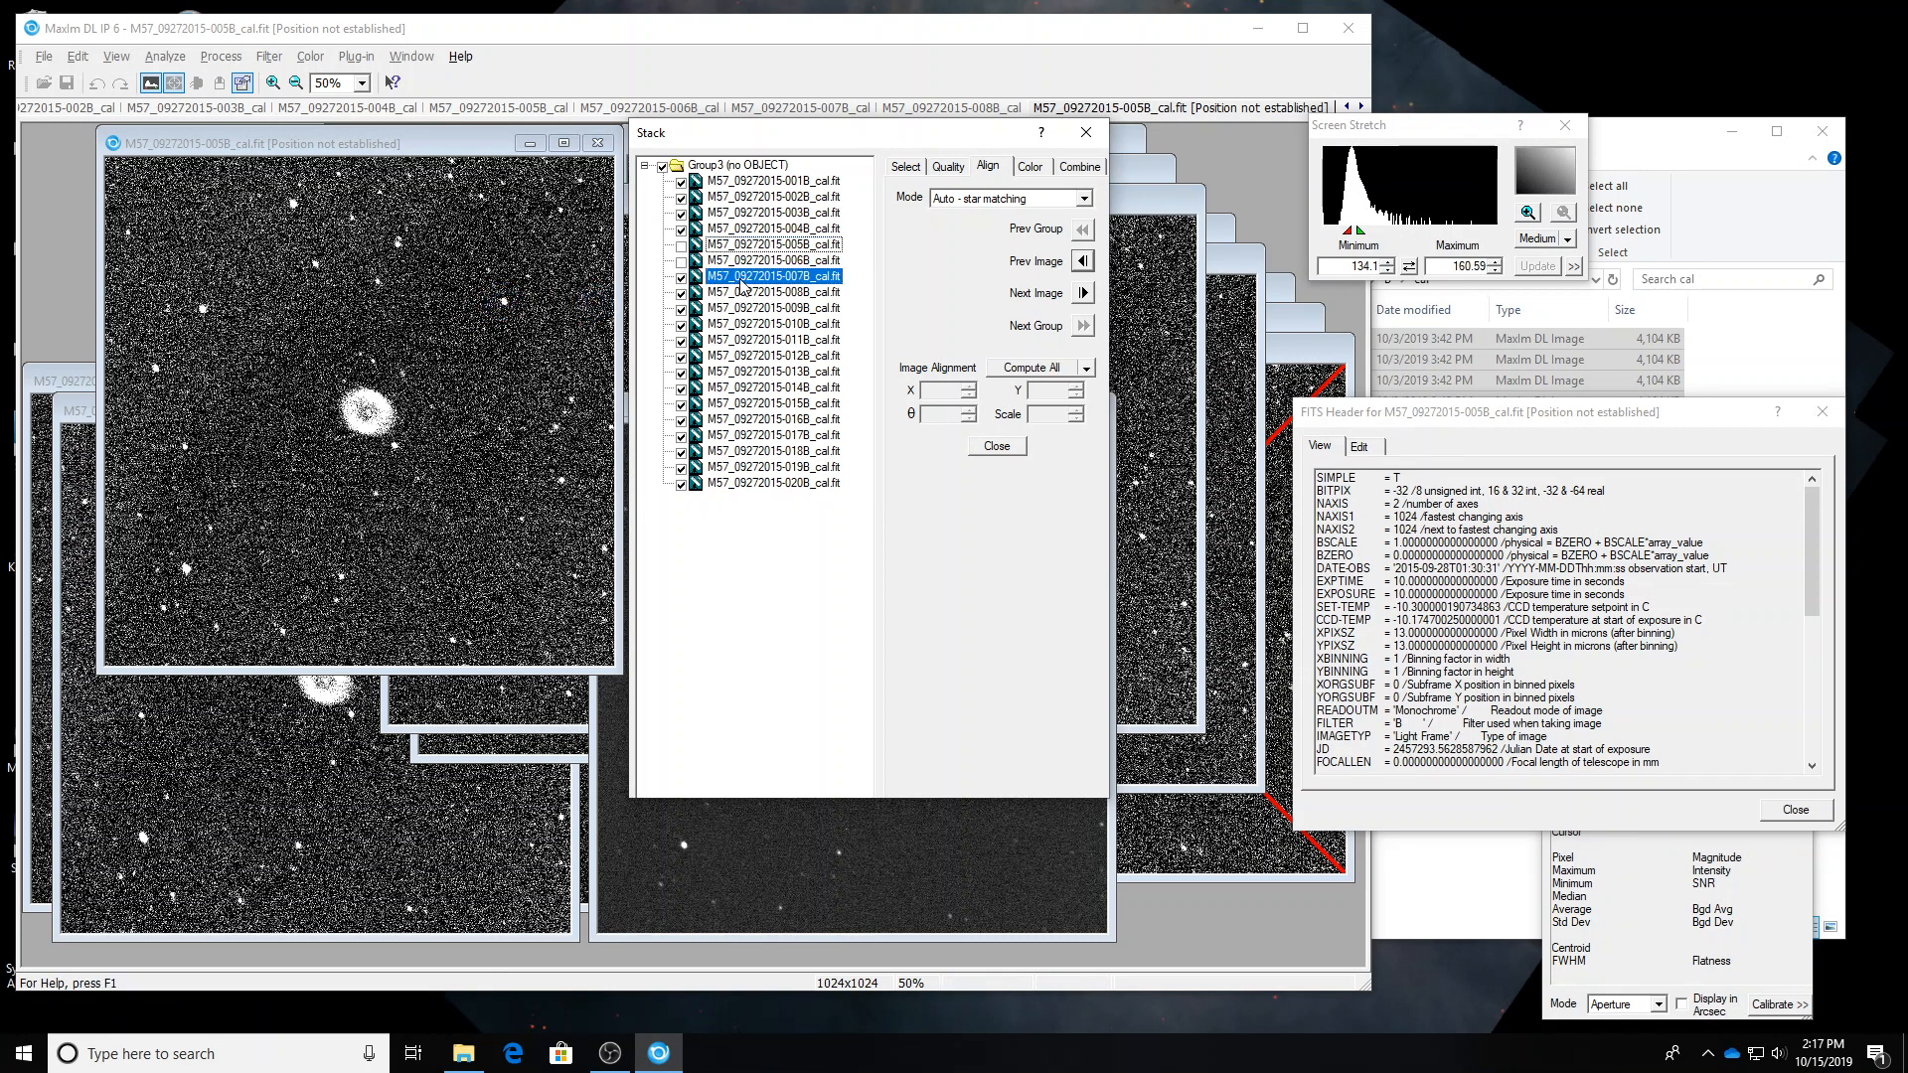
{"action": "key", "text": "Down"}
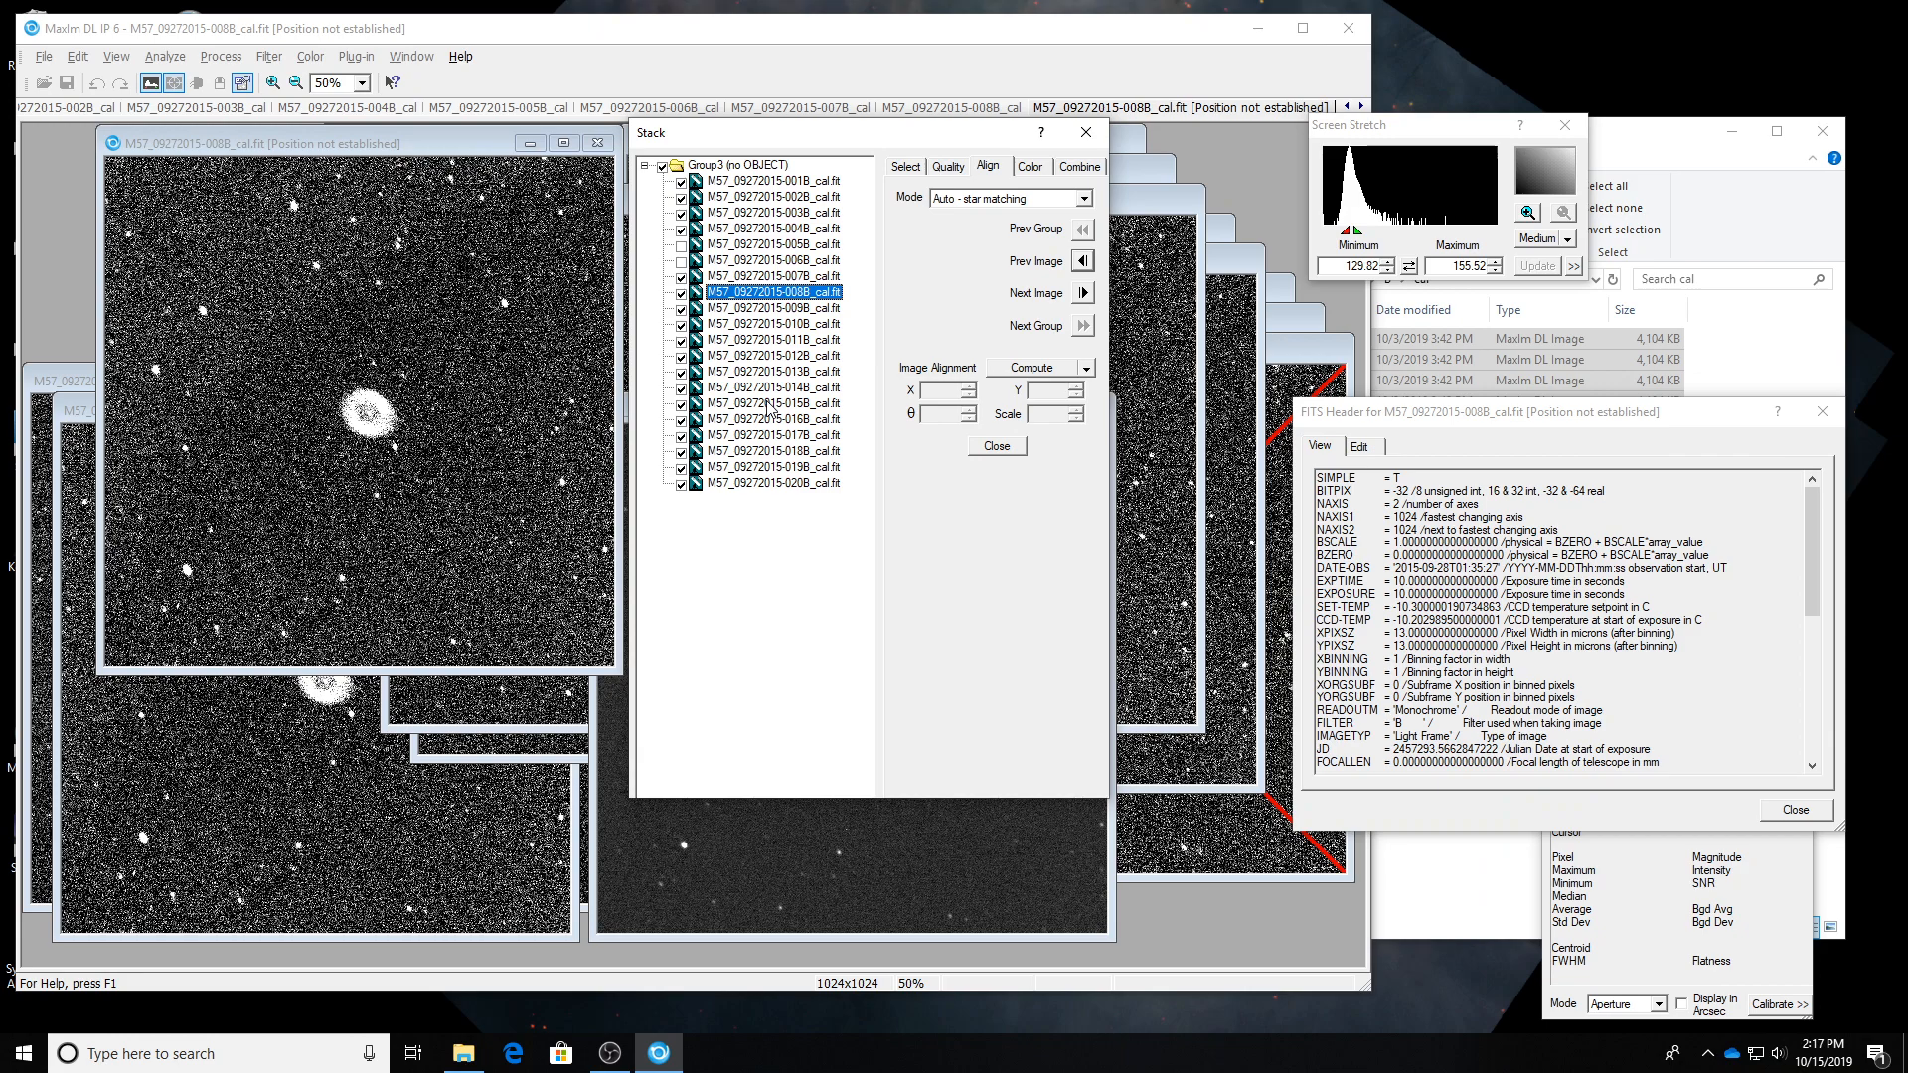
{"action": "left_click", "coordinate": [681, 293]}
{"action": "key", "text": "Down"}
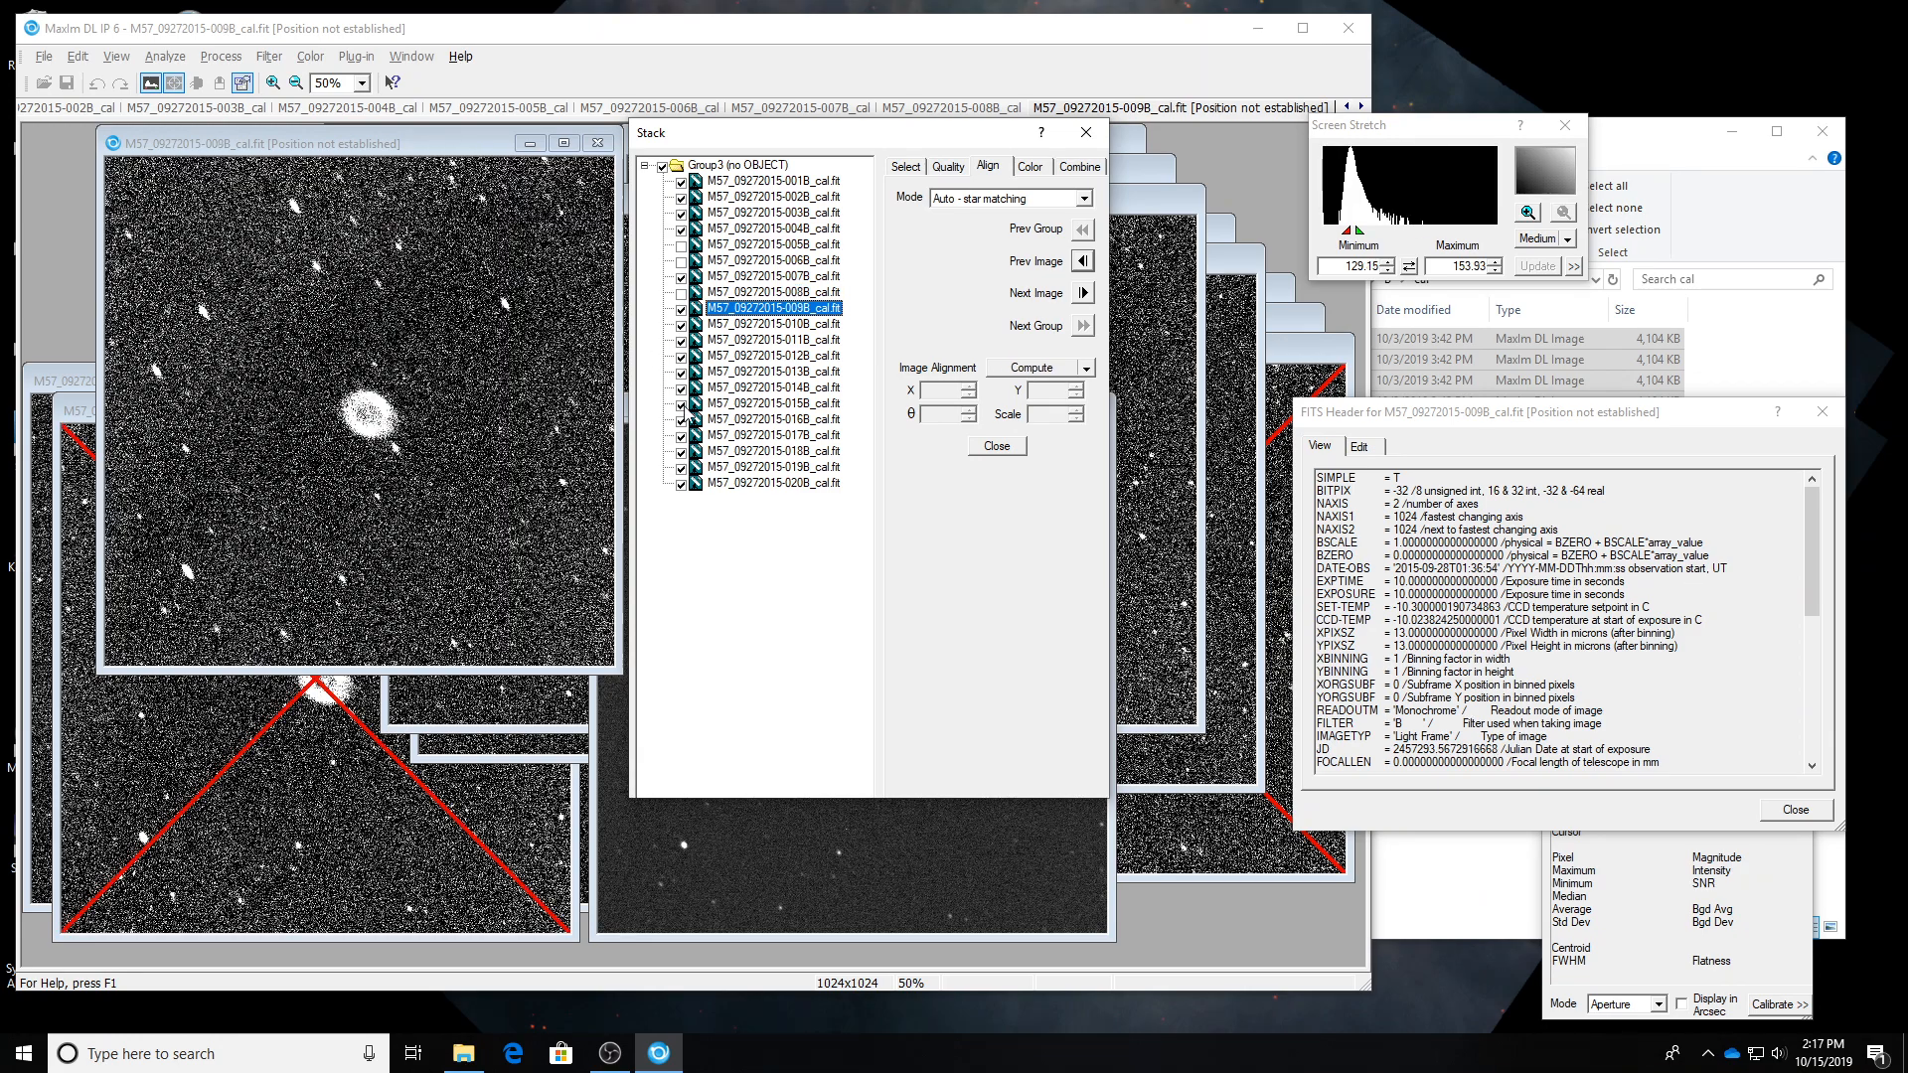
{"action": "left_click", "coordinate": [681, 308]}
{"action": "key", "text": "Down"}
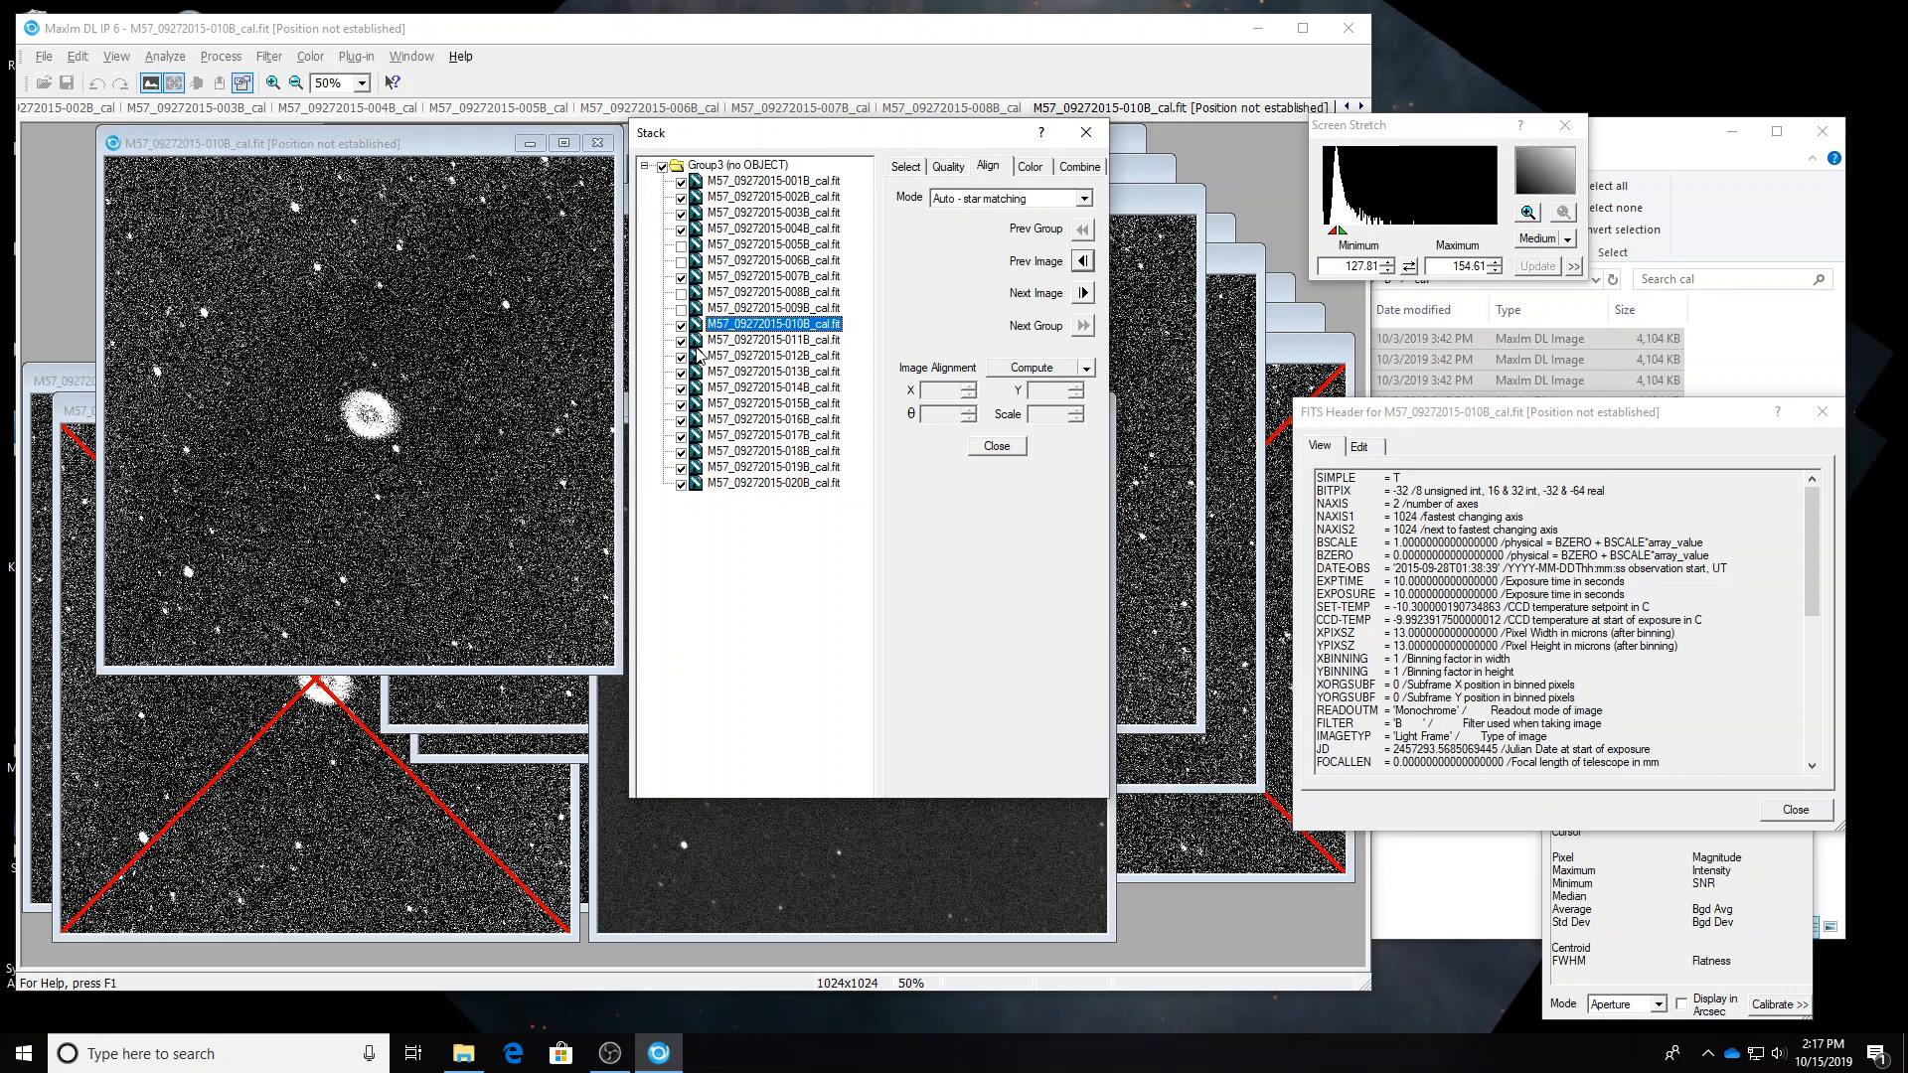
{"action": "left_click", "coordinate": [681, 324]}
Review frames 011B through 020B one after another.
{"action": "key", "text": "Down"}
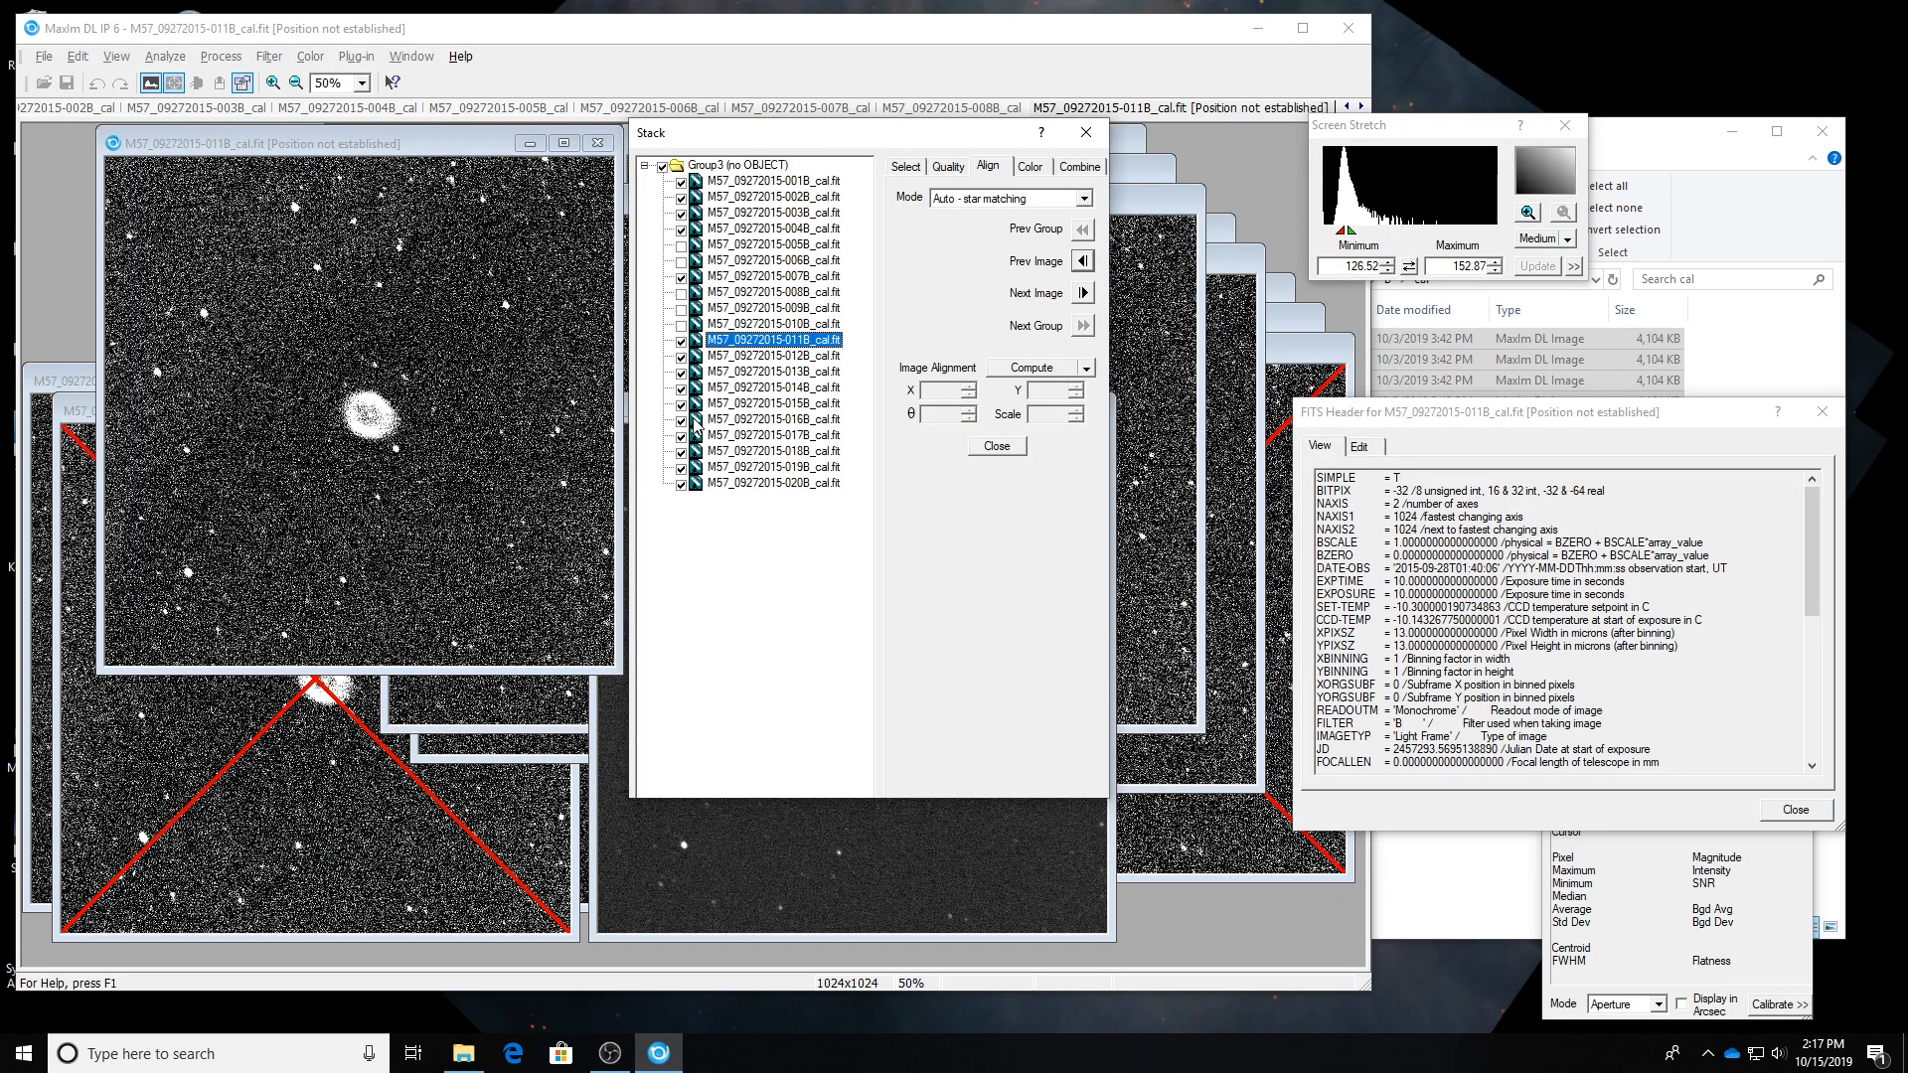
{"action": "key", "text": "Down"}
{"action": "key", "text": "Down"}
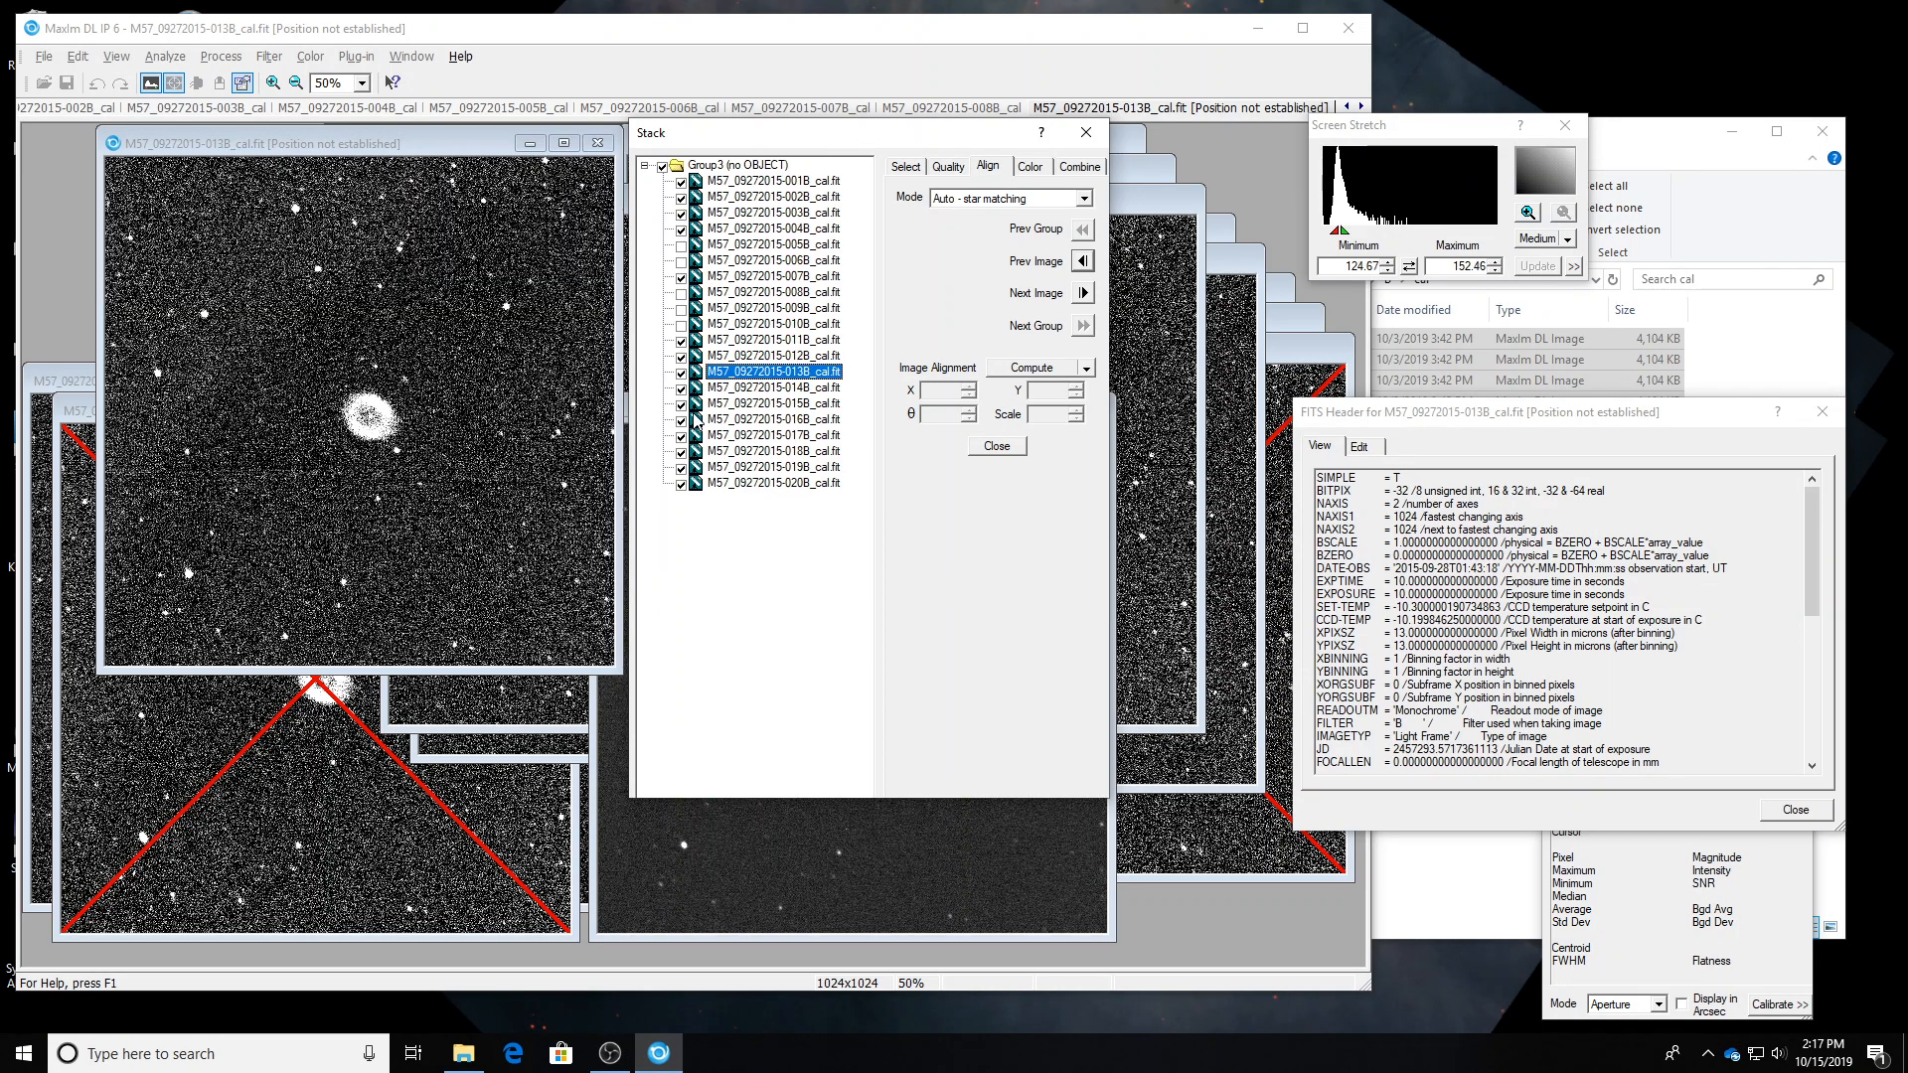
{"action": "key", "text": "Down"}
{"action": "key", "text": "Down"}
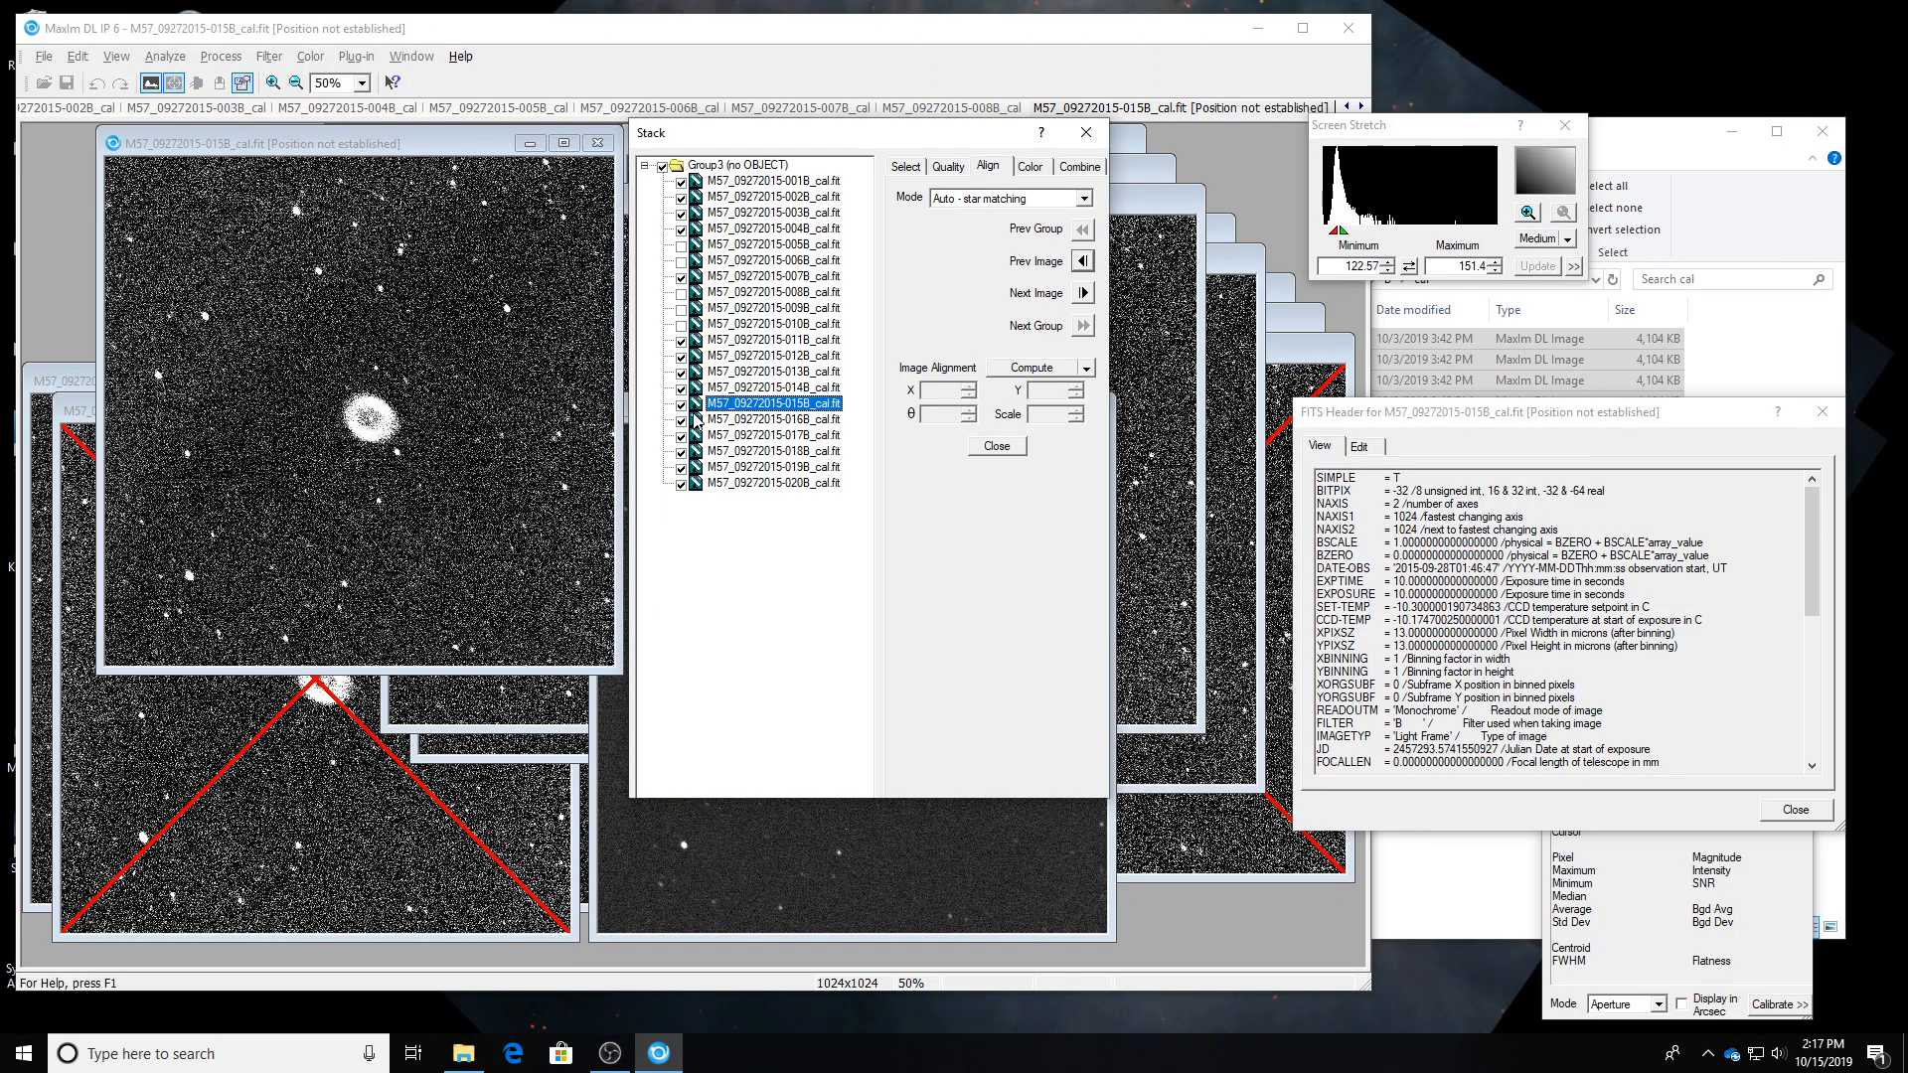
{"action": "key", "text": "Down"}
{"action": "key", "text": "Down"}
{"action": "key", "text": "Down"}
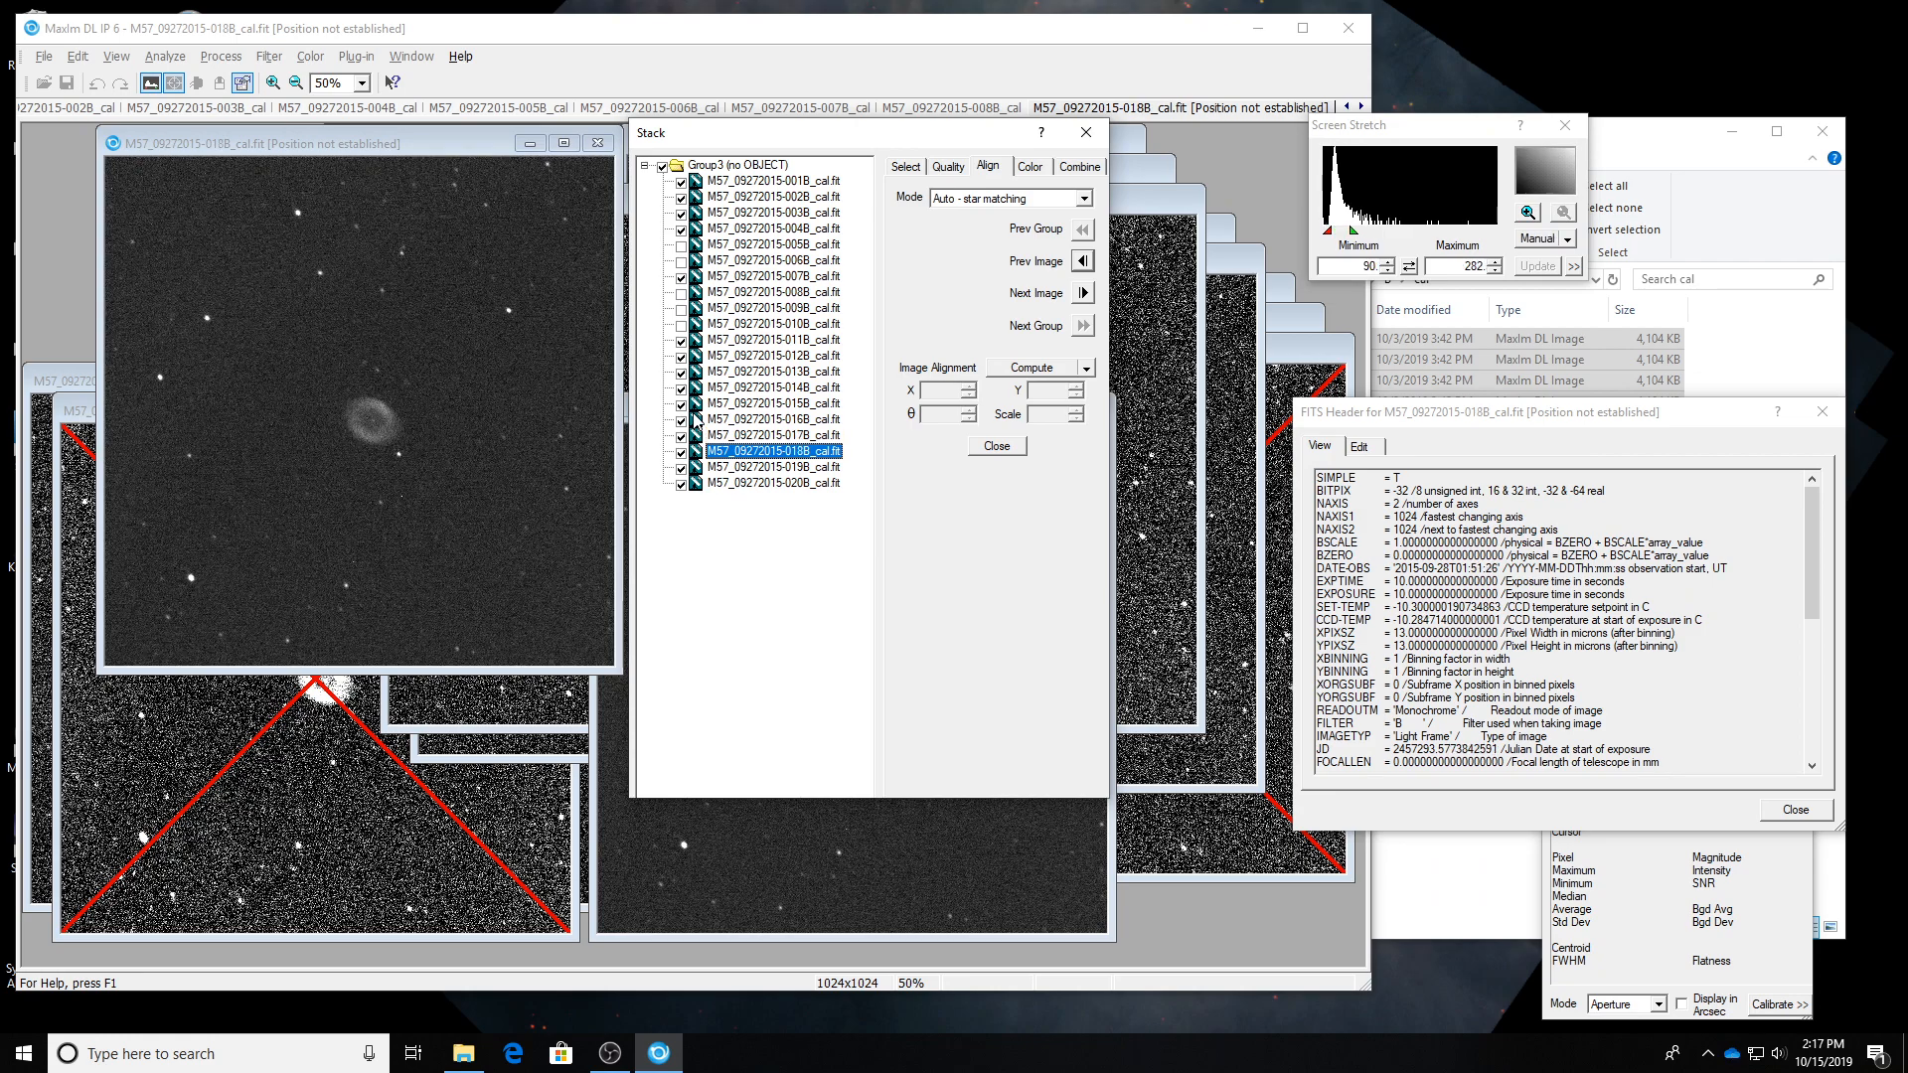
{"action": "key", "text": "Down"}
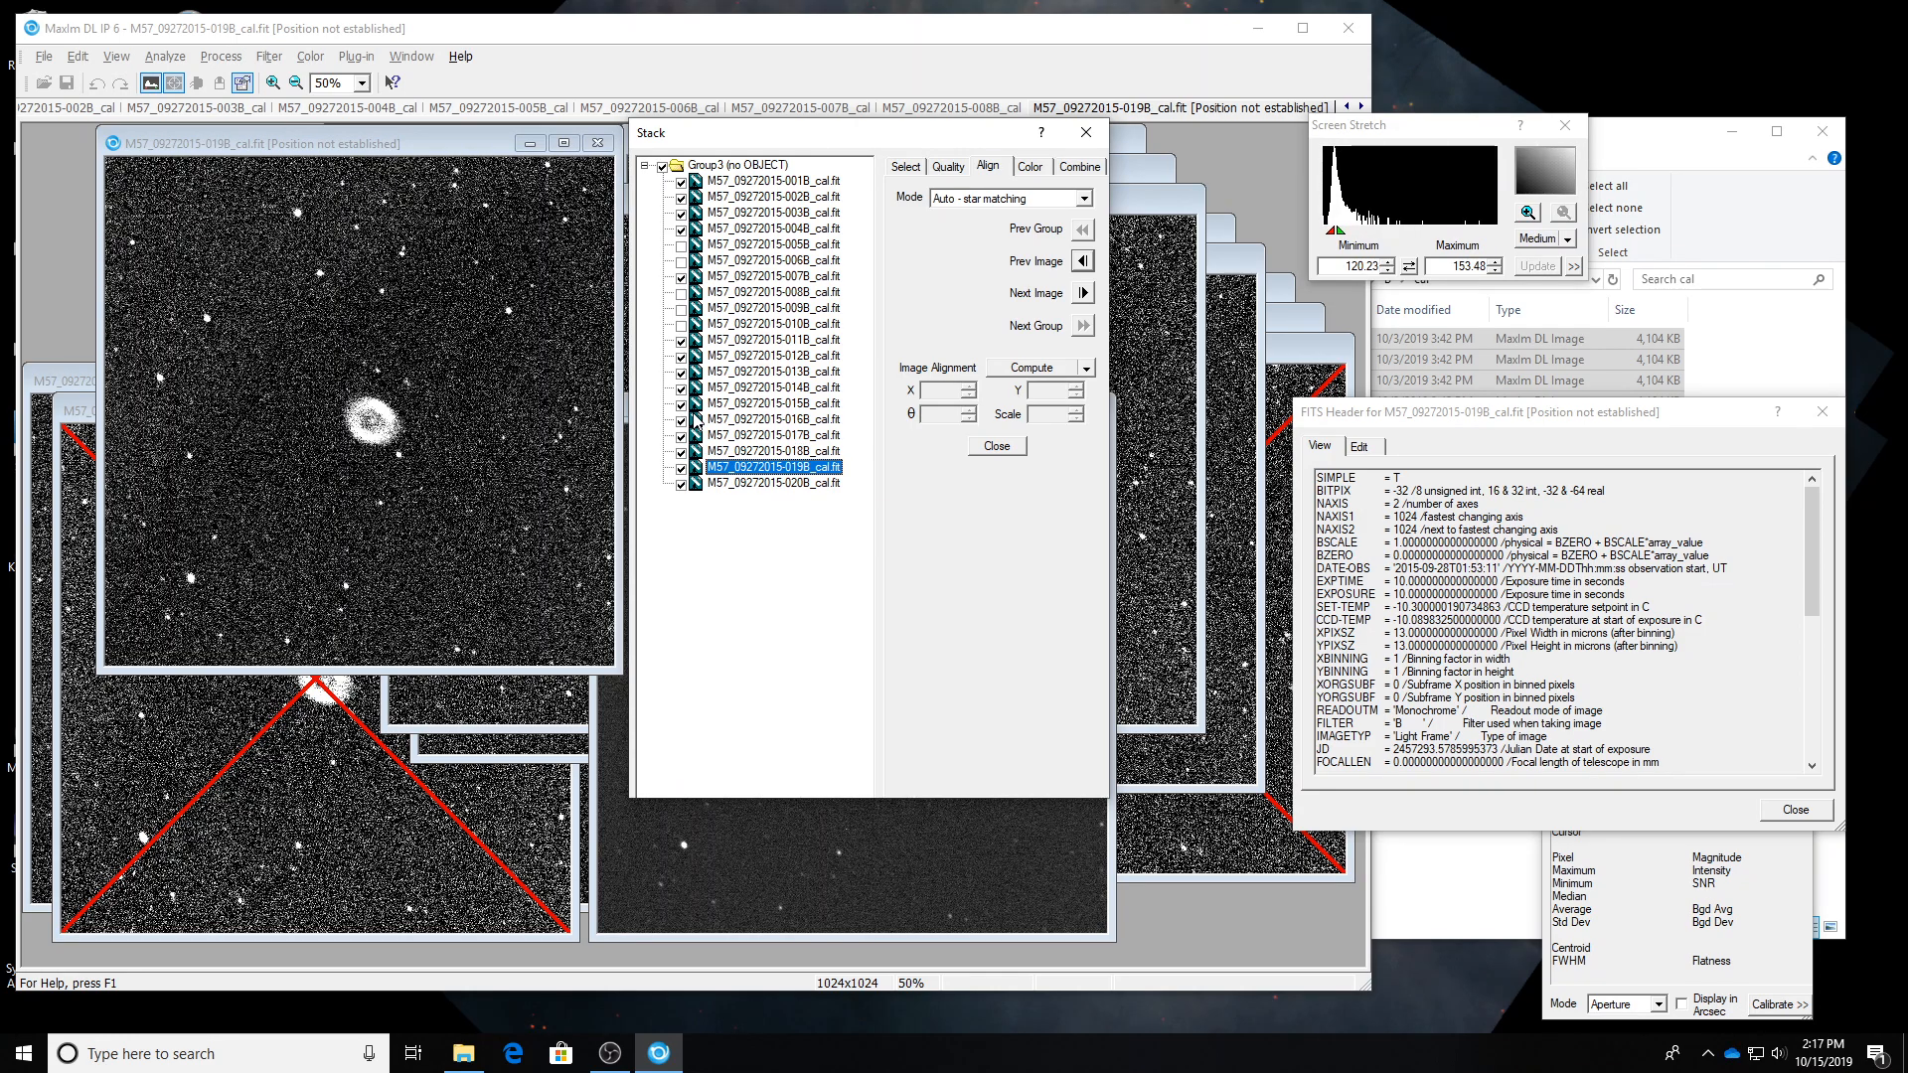
{"action": "key", "text": "Down"}
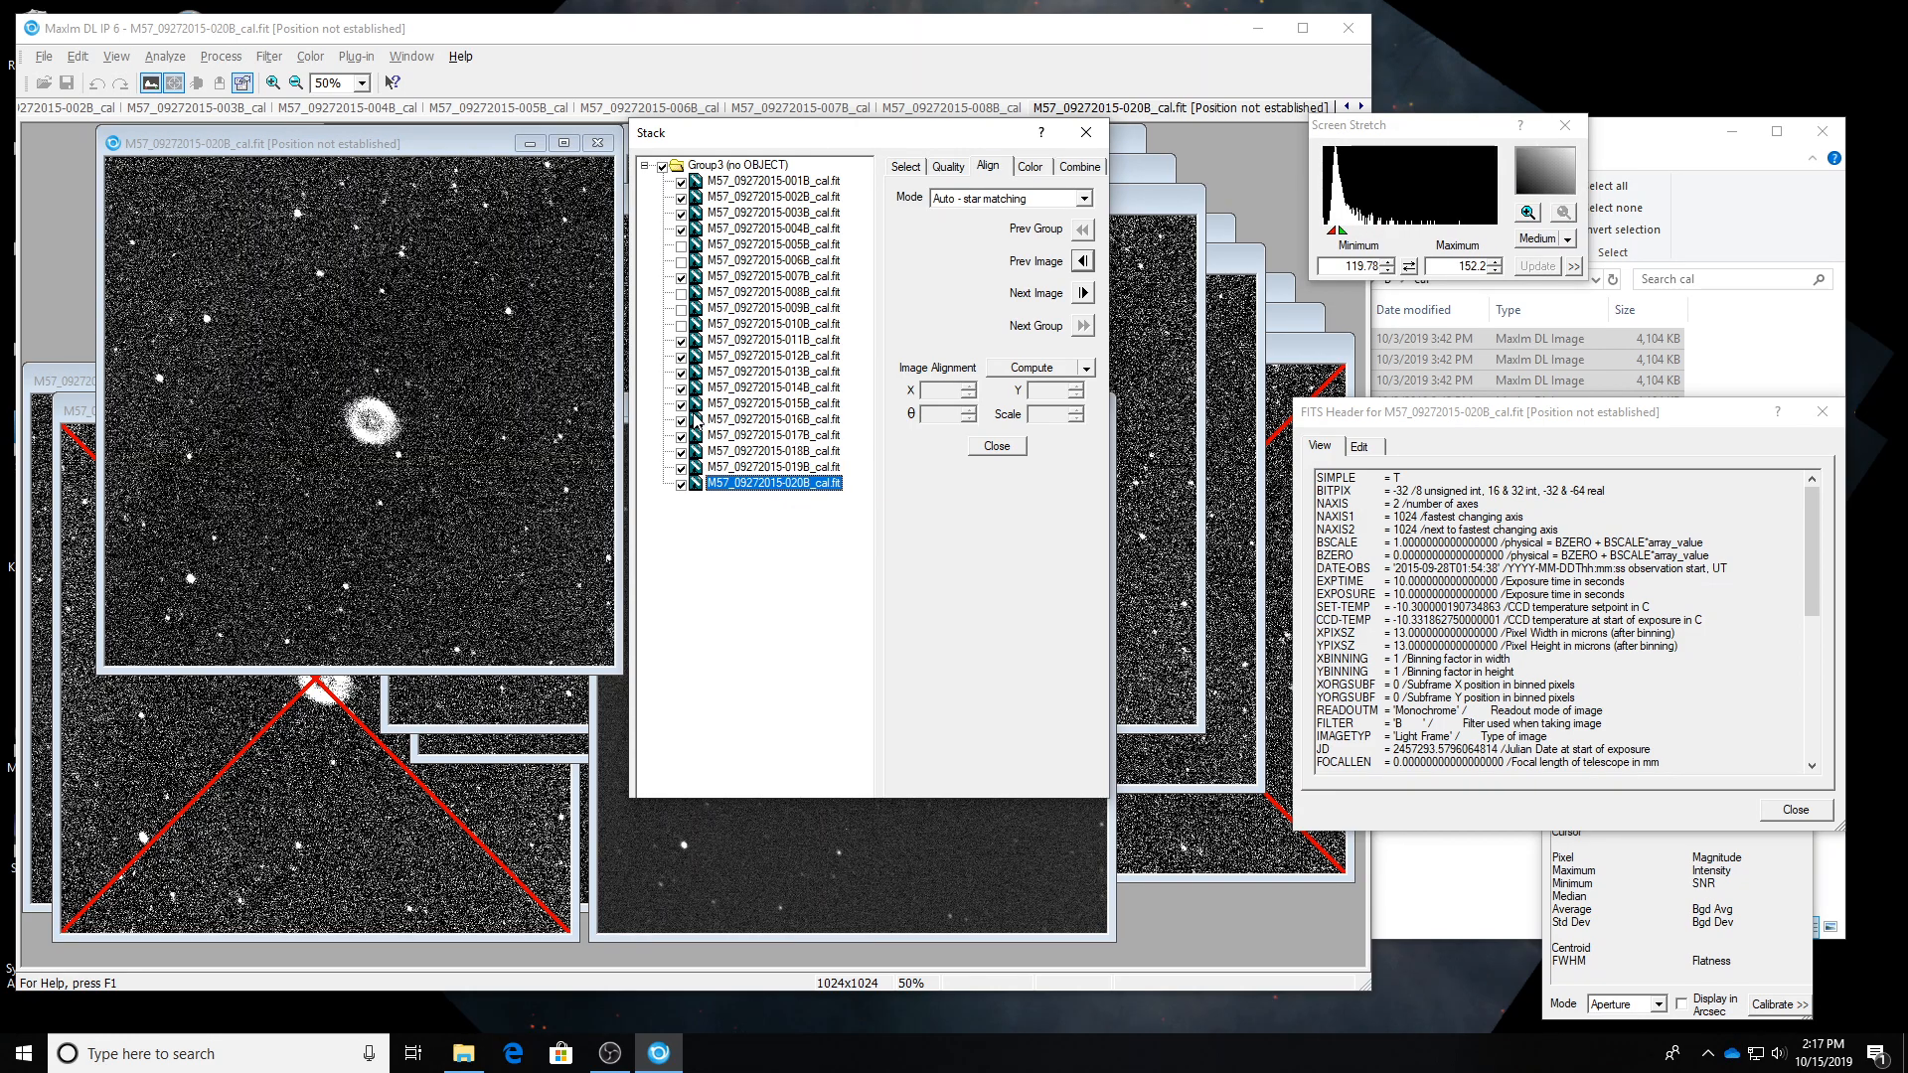
Remove all disabled frames from the stack's image list.
{"action": "left_click", "coordinate": [723, 246]}
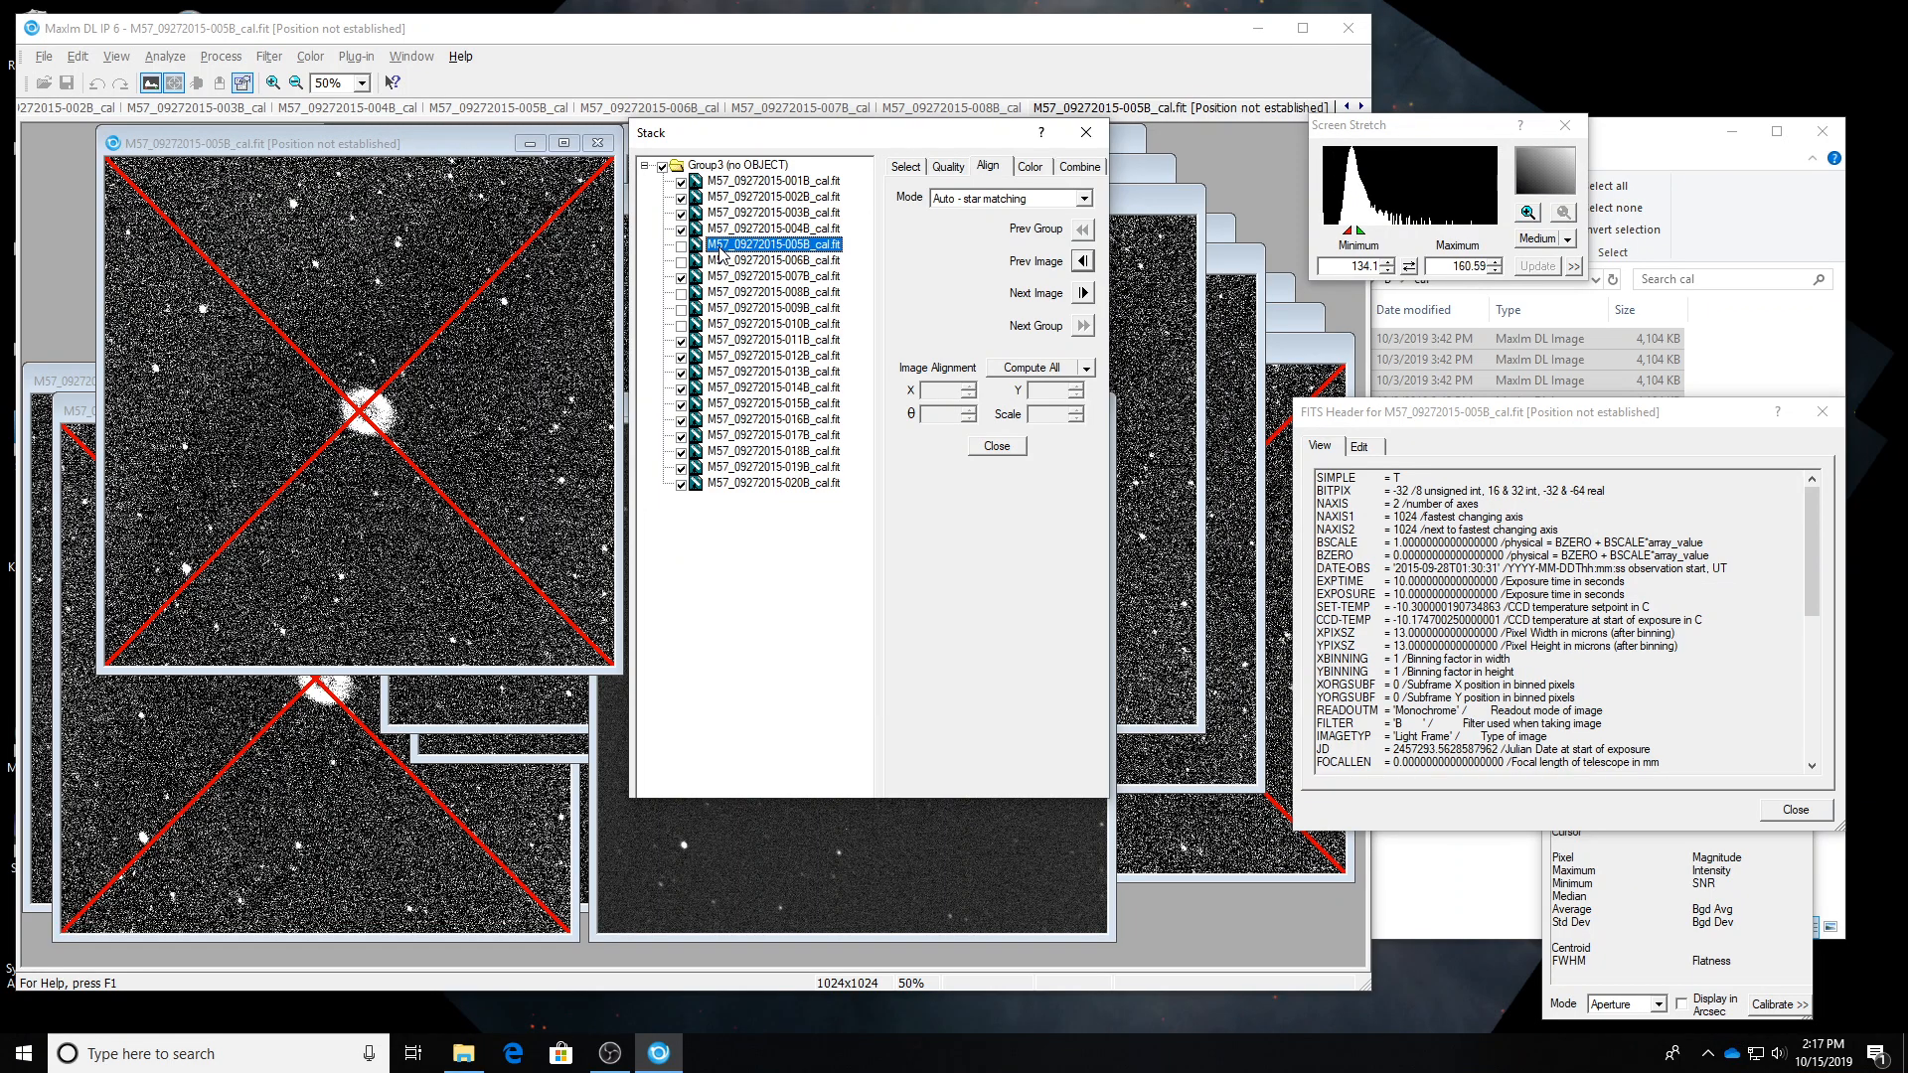
{"action": "right_click", "coordinate": [721, 254]}
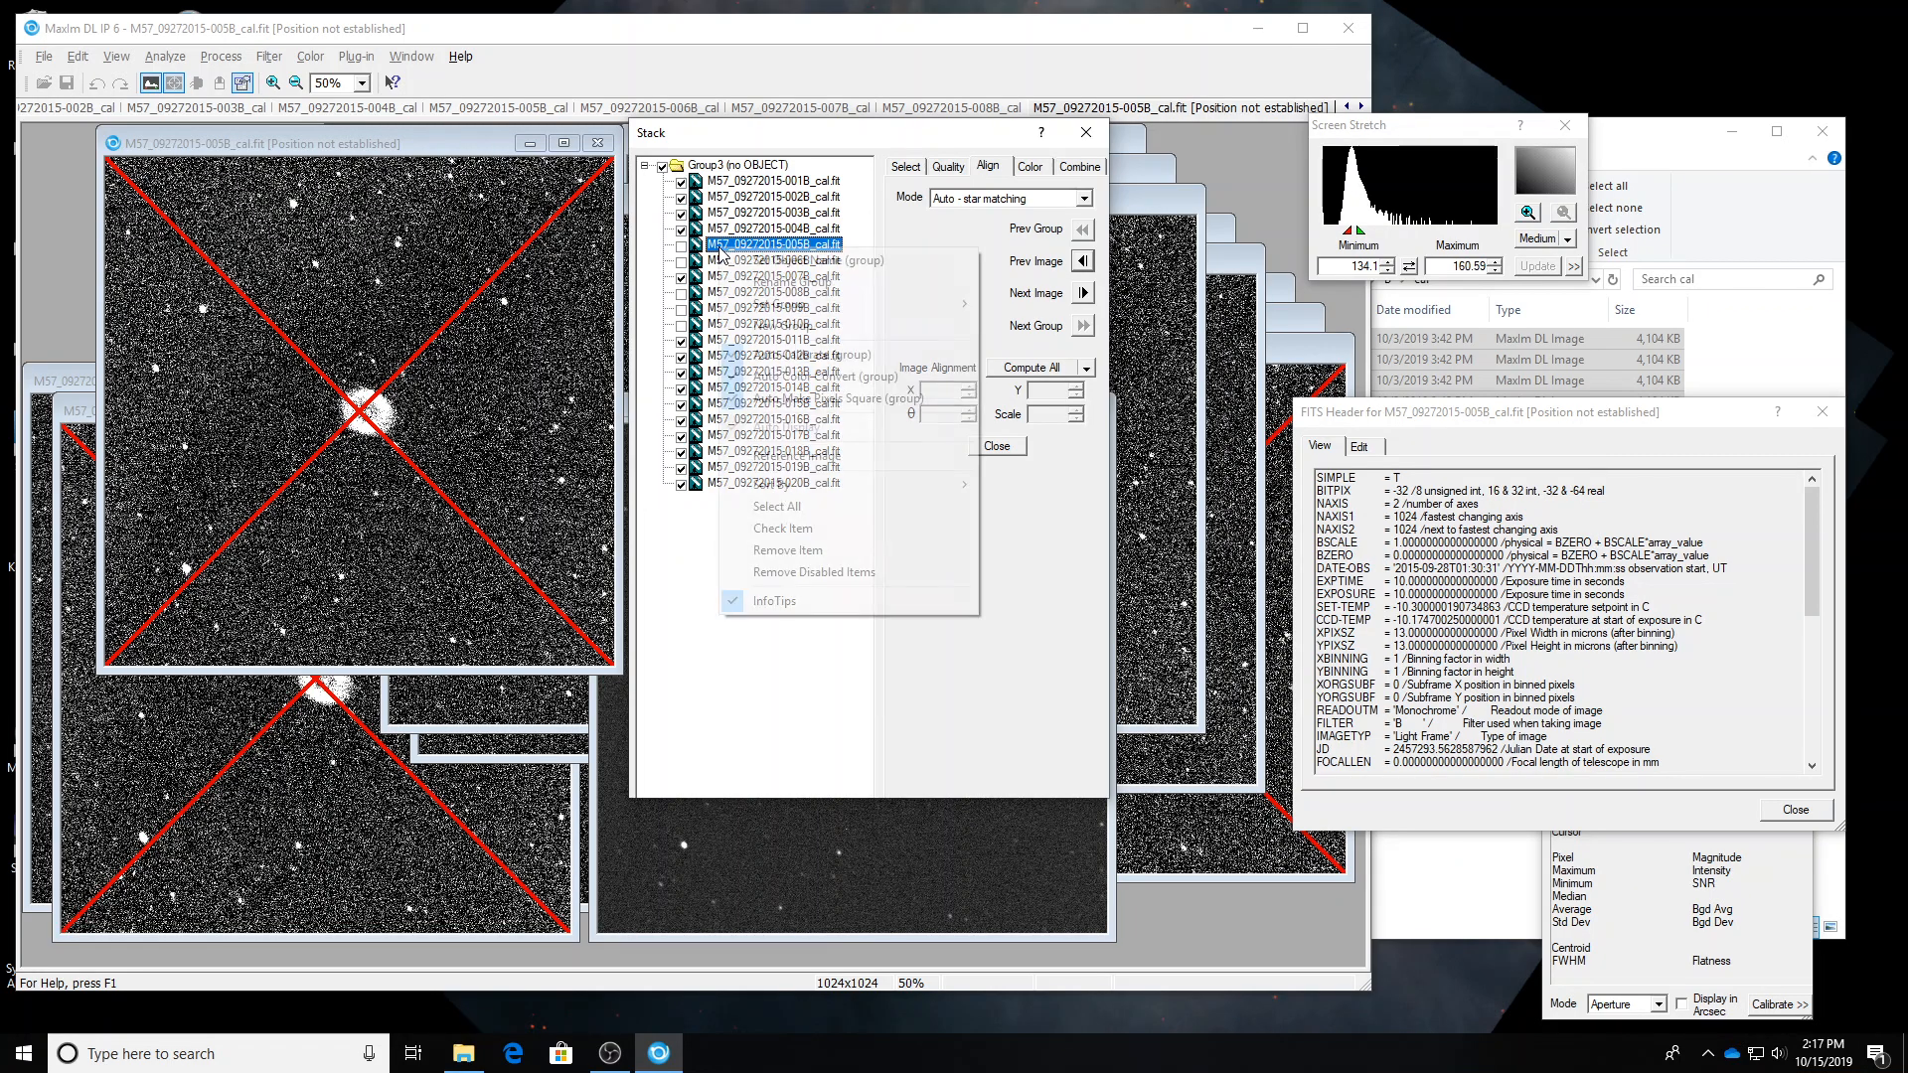
{"action": "left_click", "coordinate": [840, 574]}
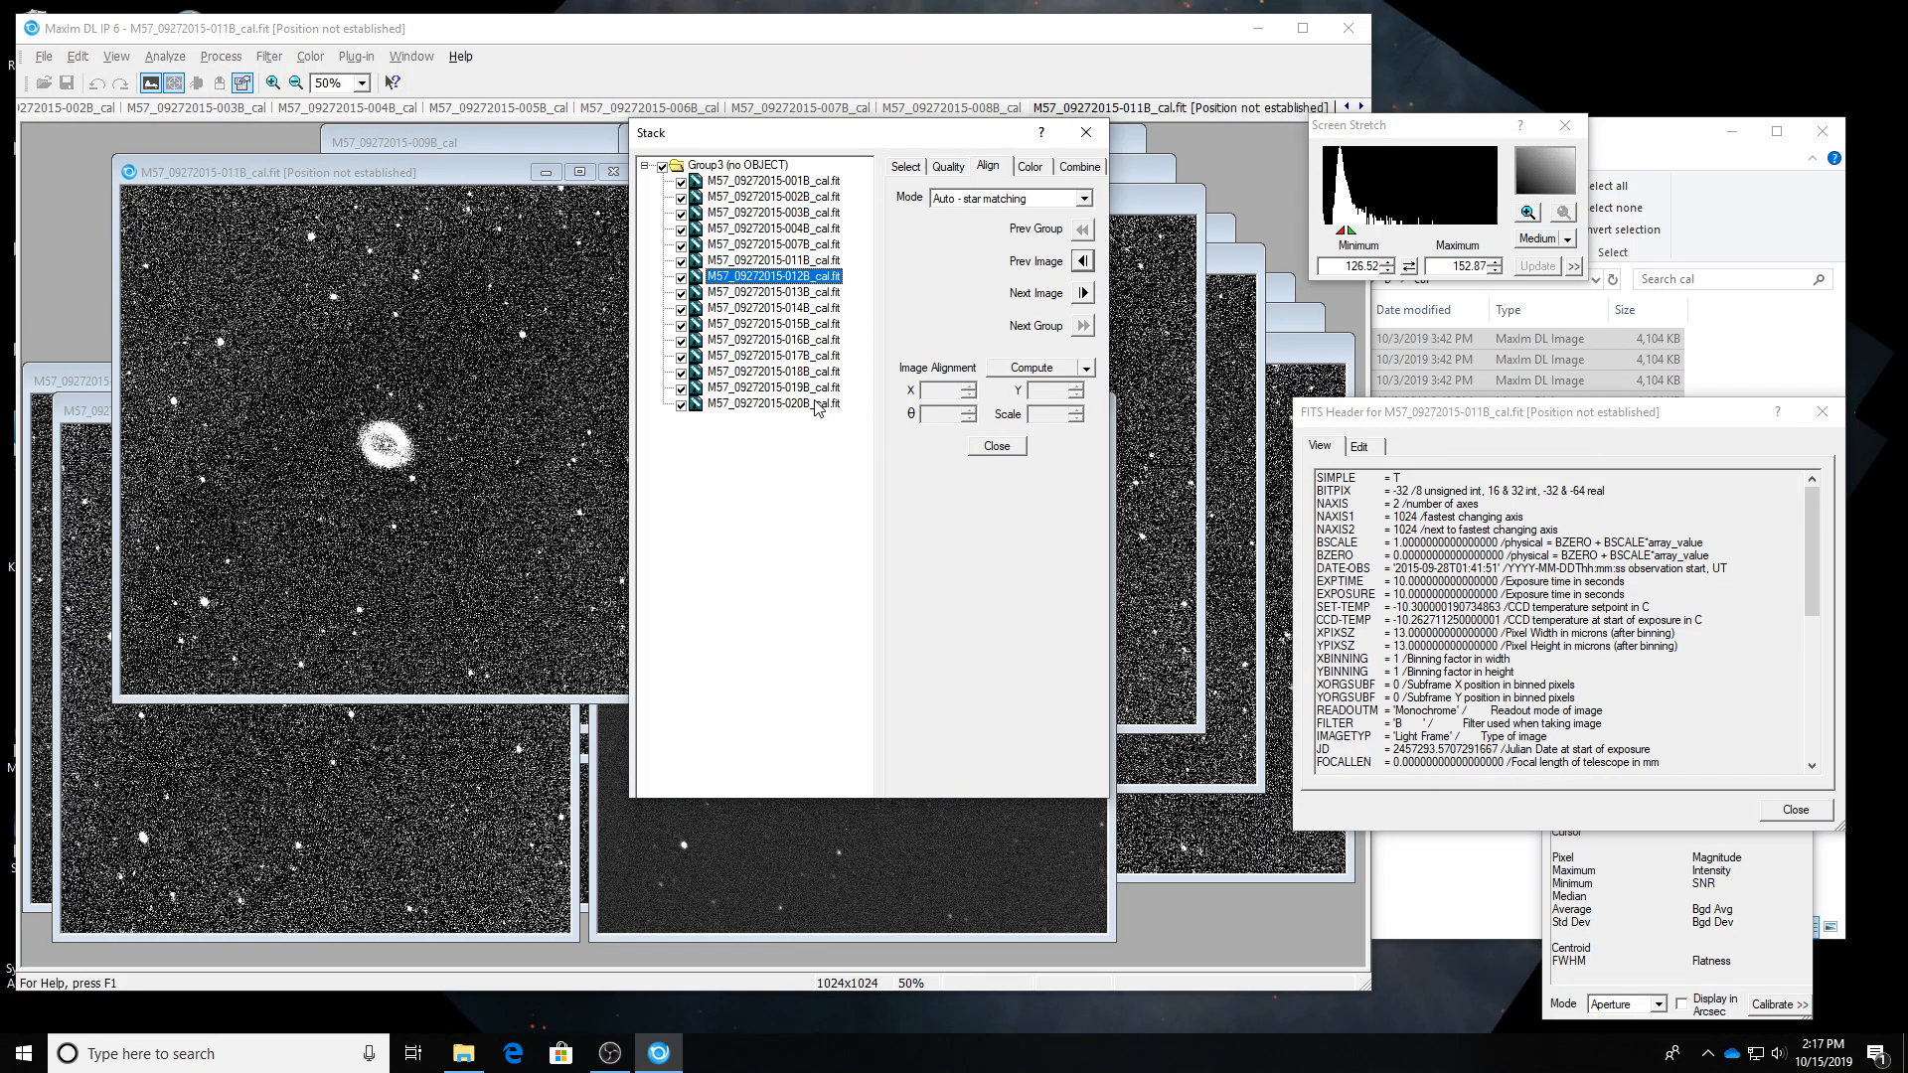
Exclude frames 011B and 015B from the stack, and review frames 016B through 020B.
{"action": "left_click", "coordinate": [682, 262]}
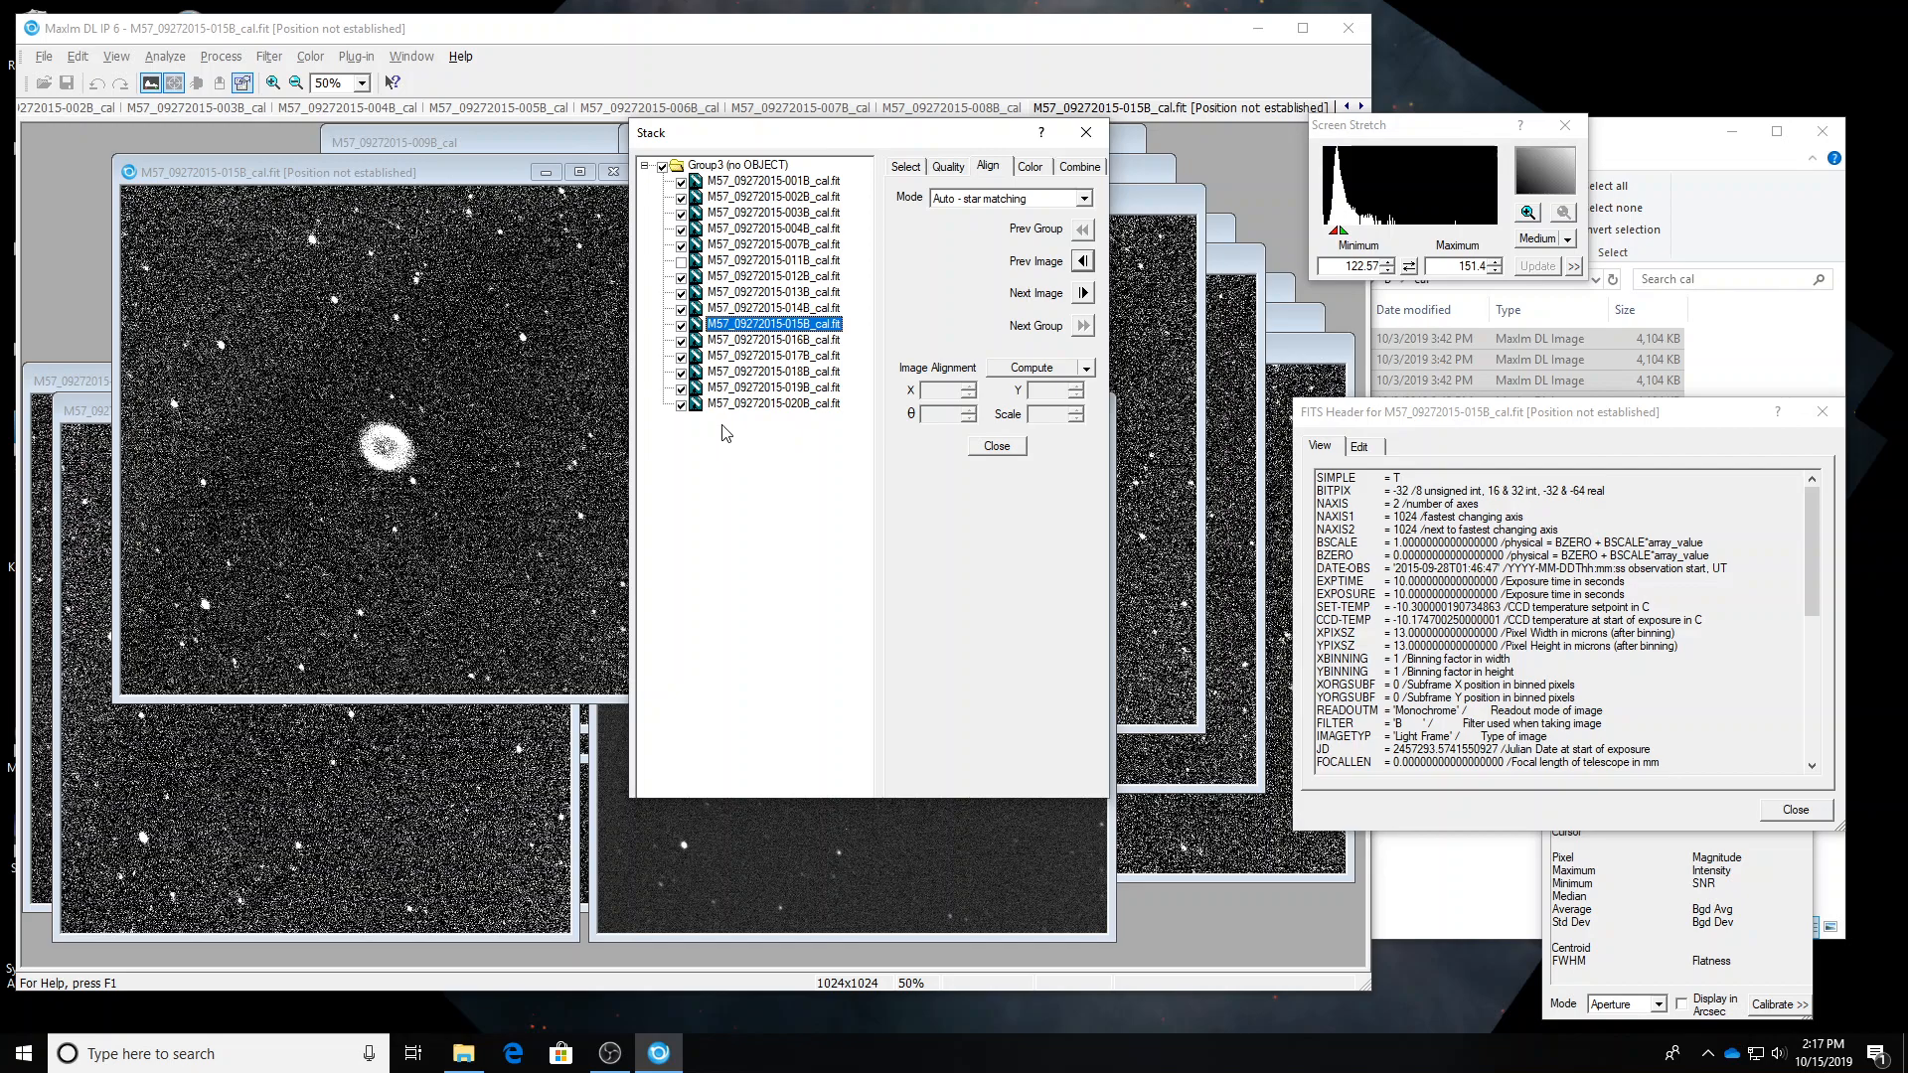
{"action": "left_click", "coordinate": [681, 326]}
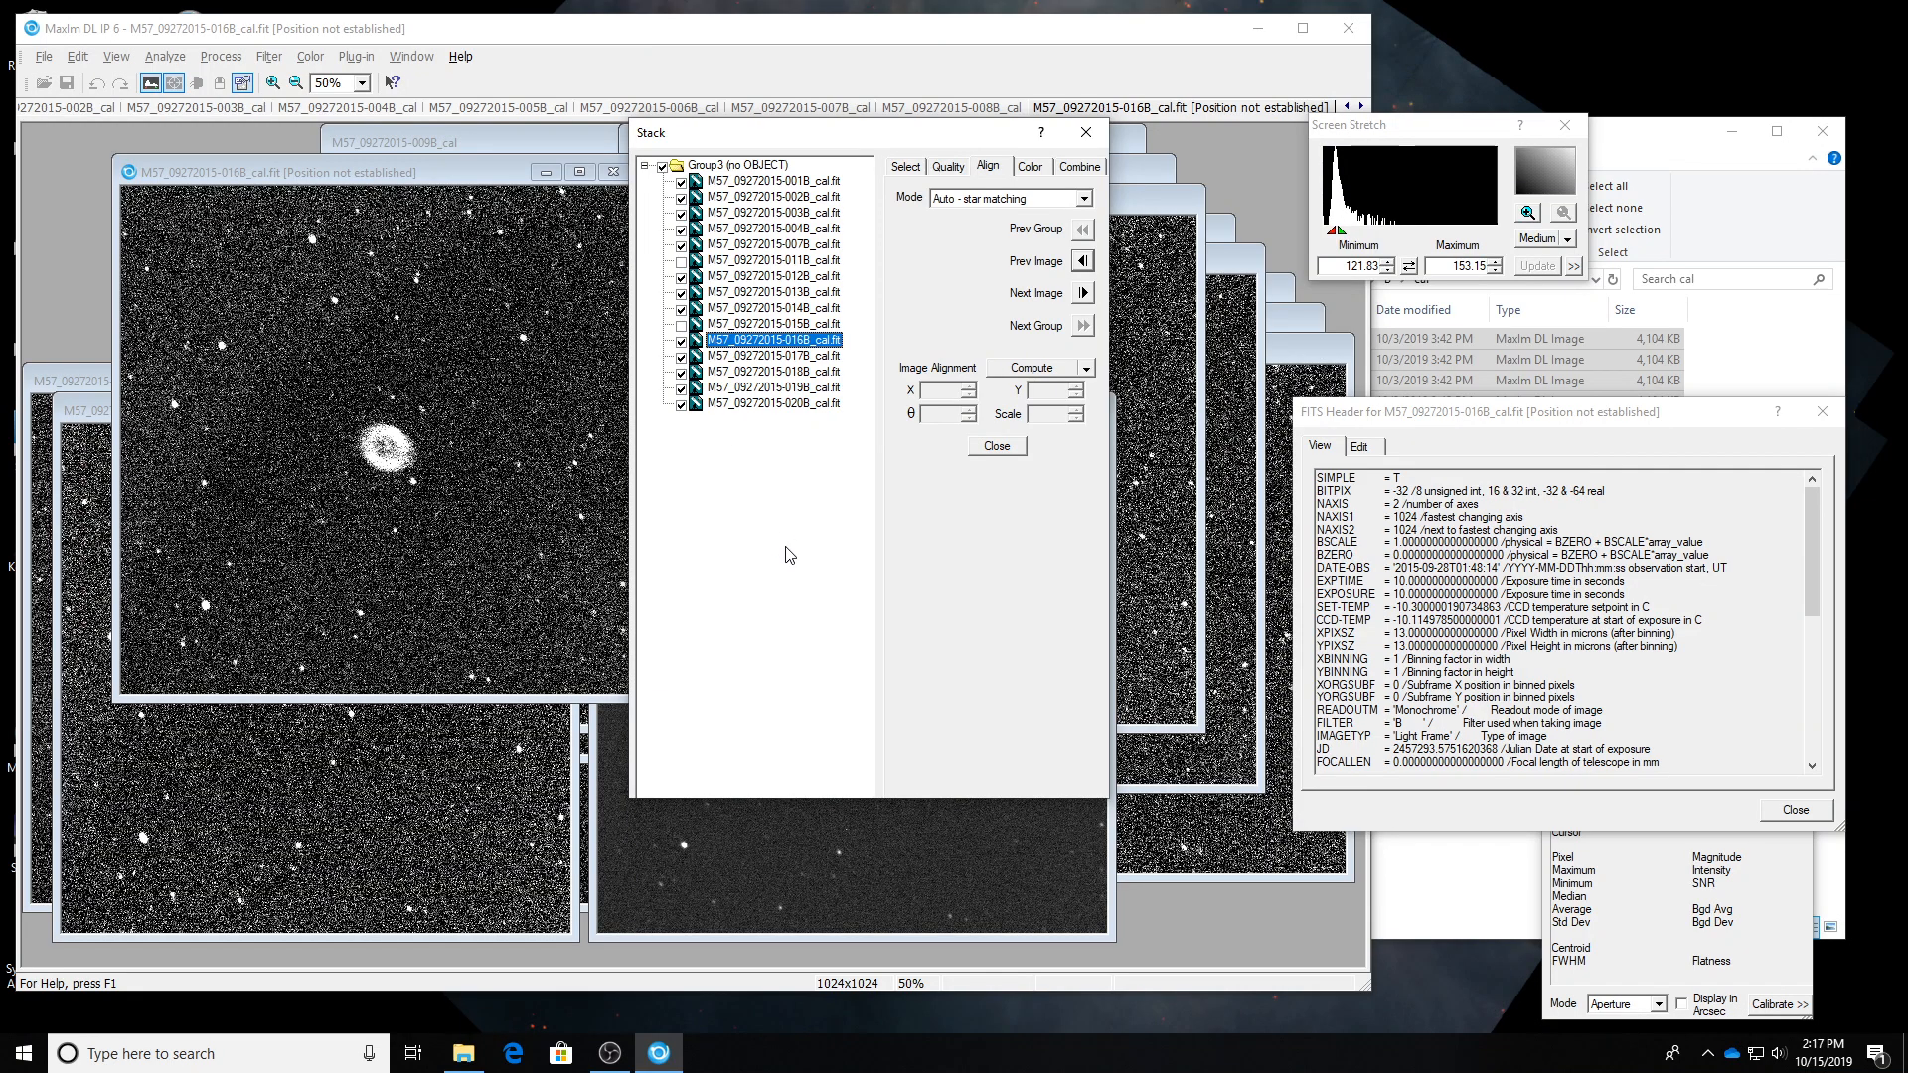
{"action": "key", "text": "Down"}
{"action": "key", "text": "Down"}
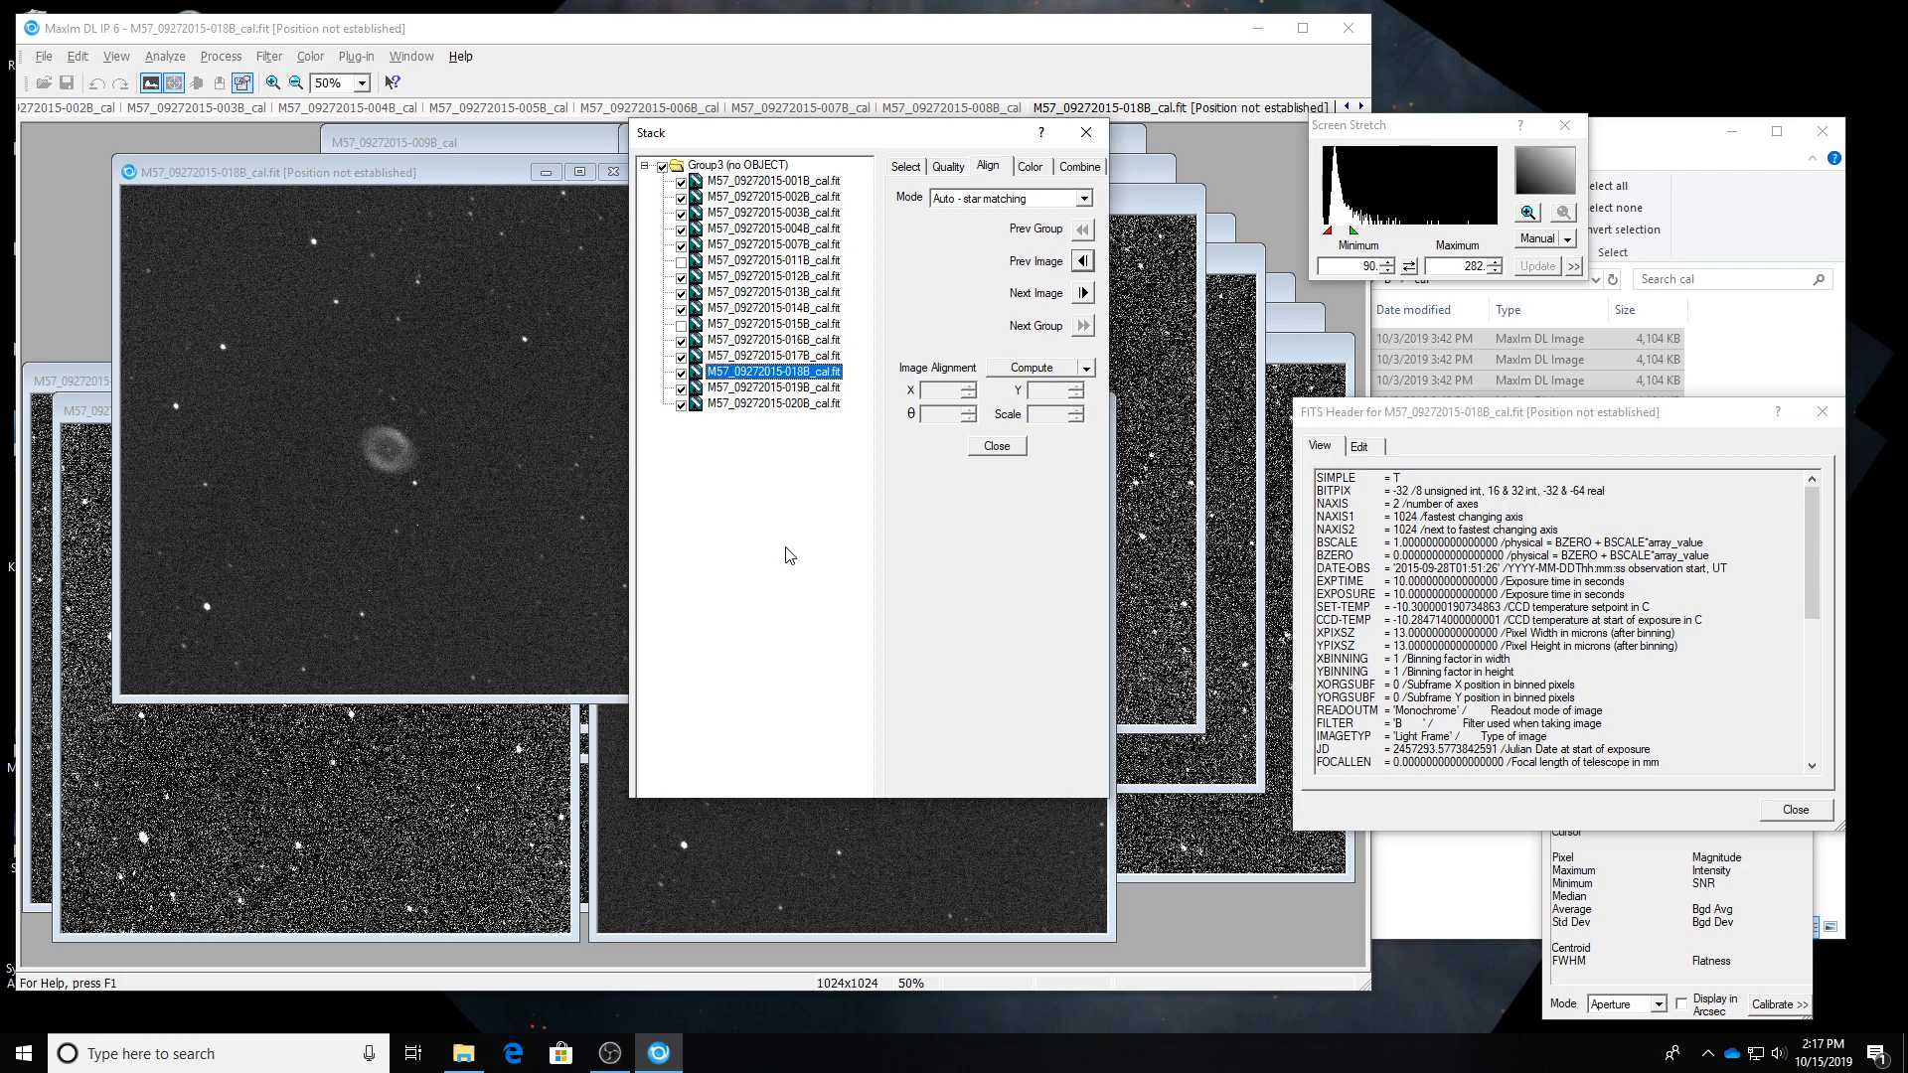
{"action": "key", "text": "Down"}
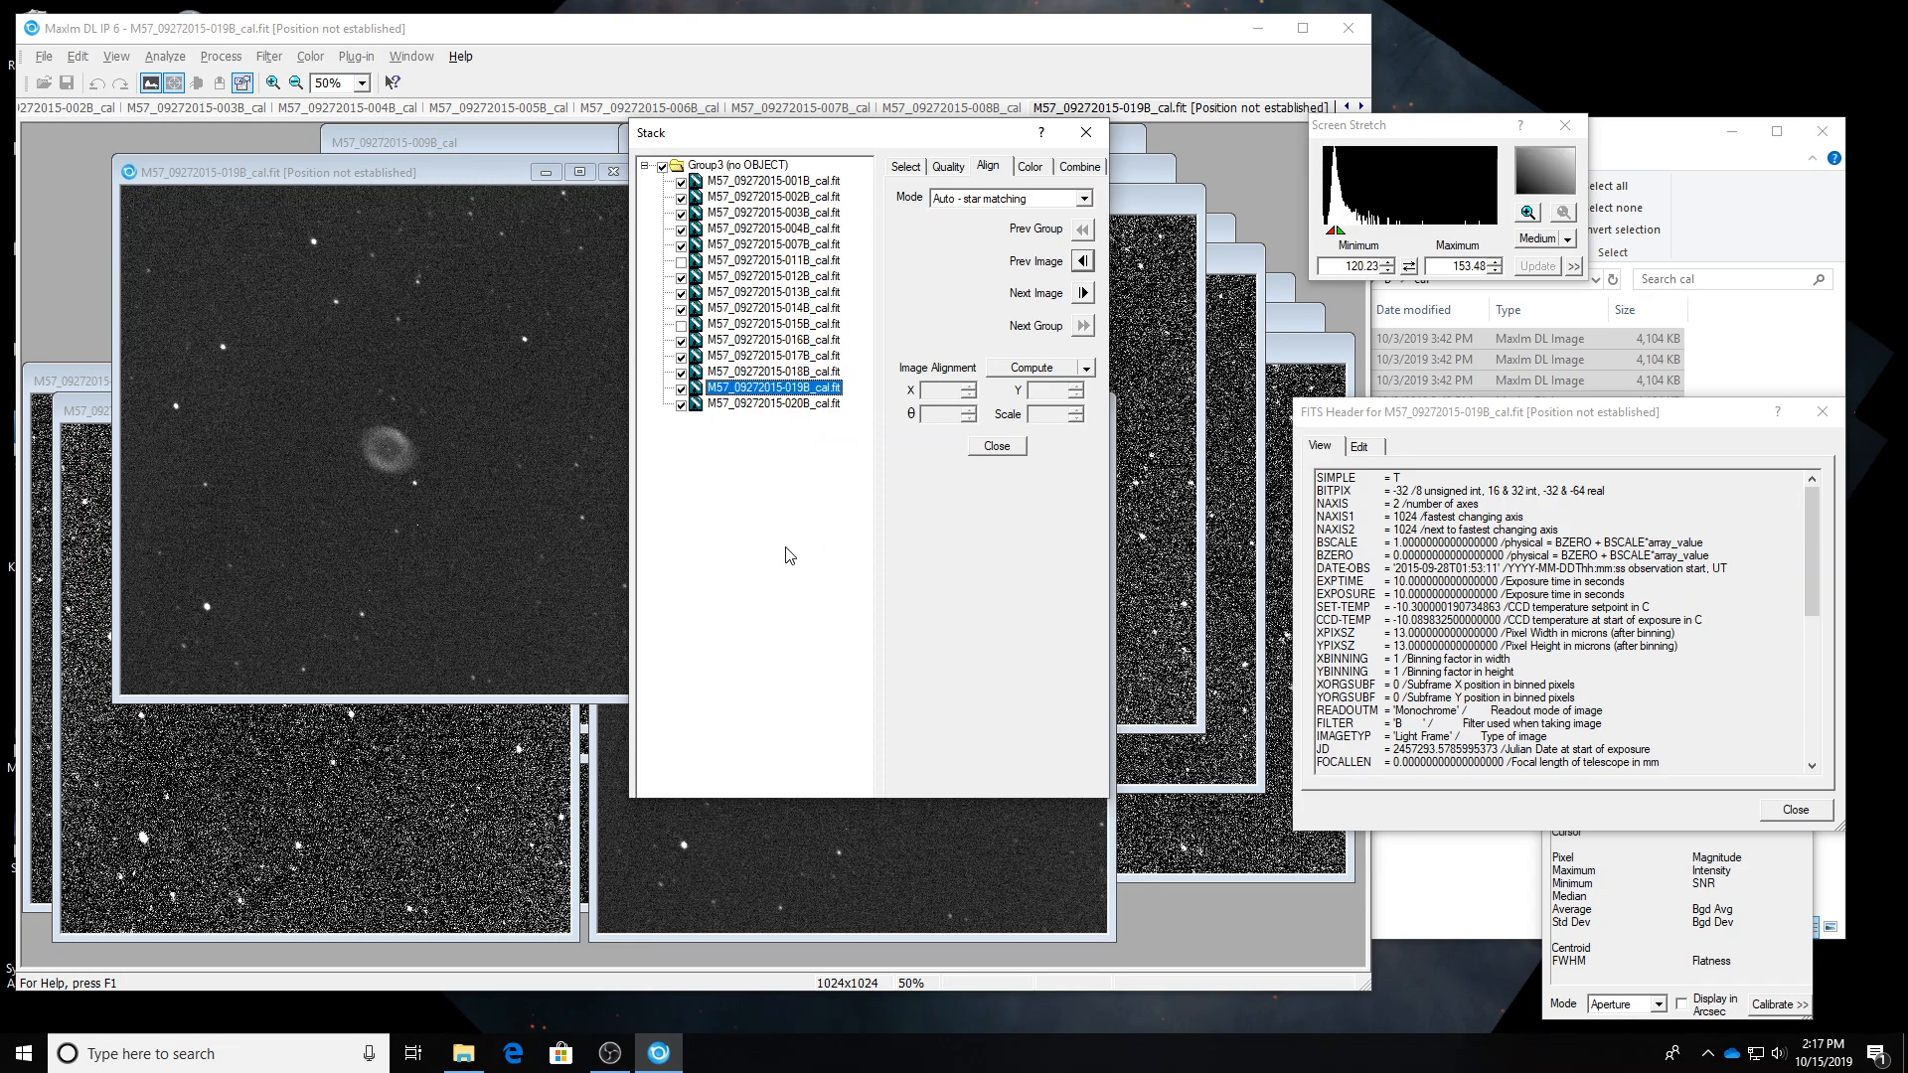
{"action": "key", "text": "Down"}
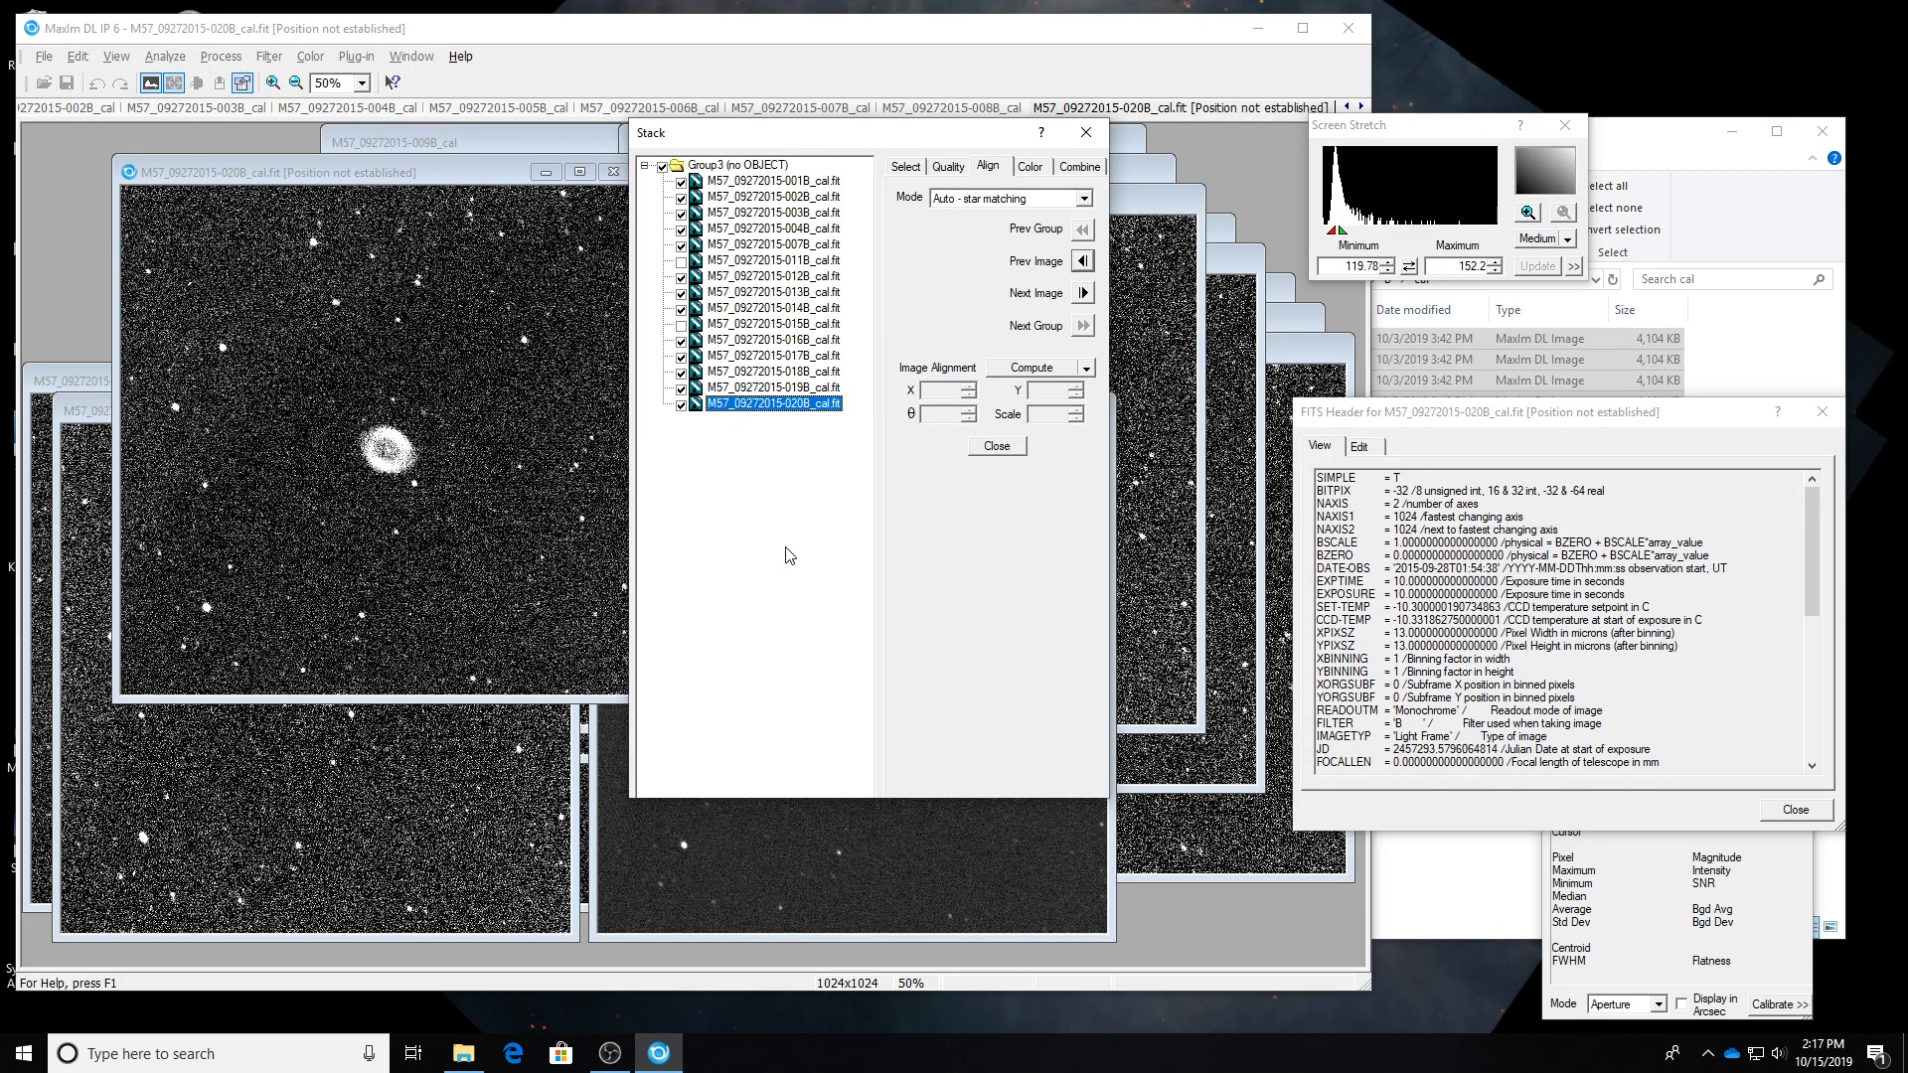
Compare frames 018B, 019B and 020B by switching between them, and step back through the frames to 014B.
{"action": "key", "text": "Up"}
{"action": "key", "text": "Up"}
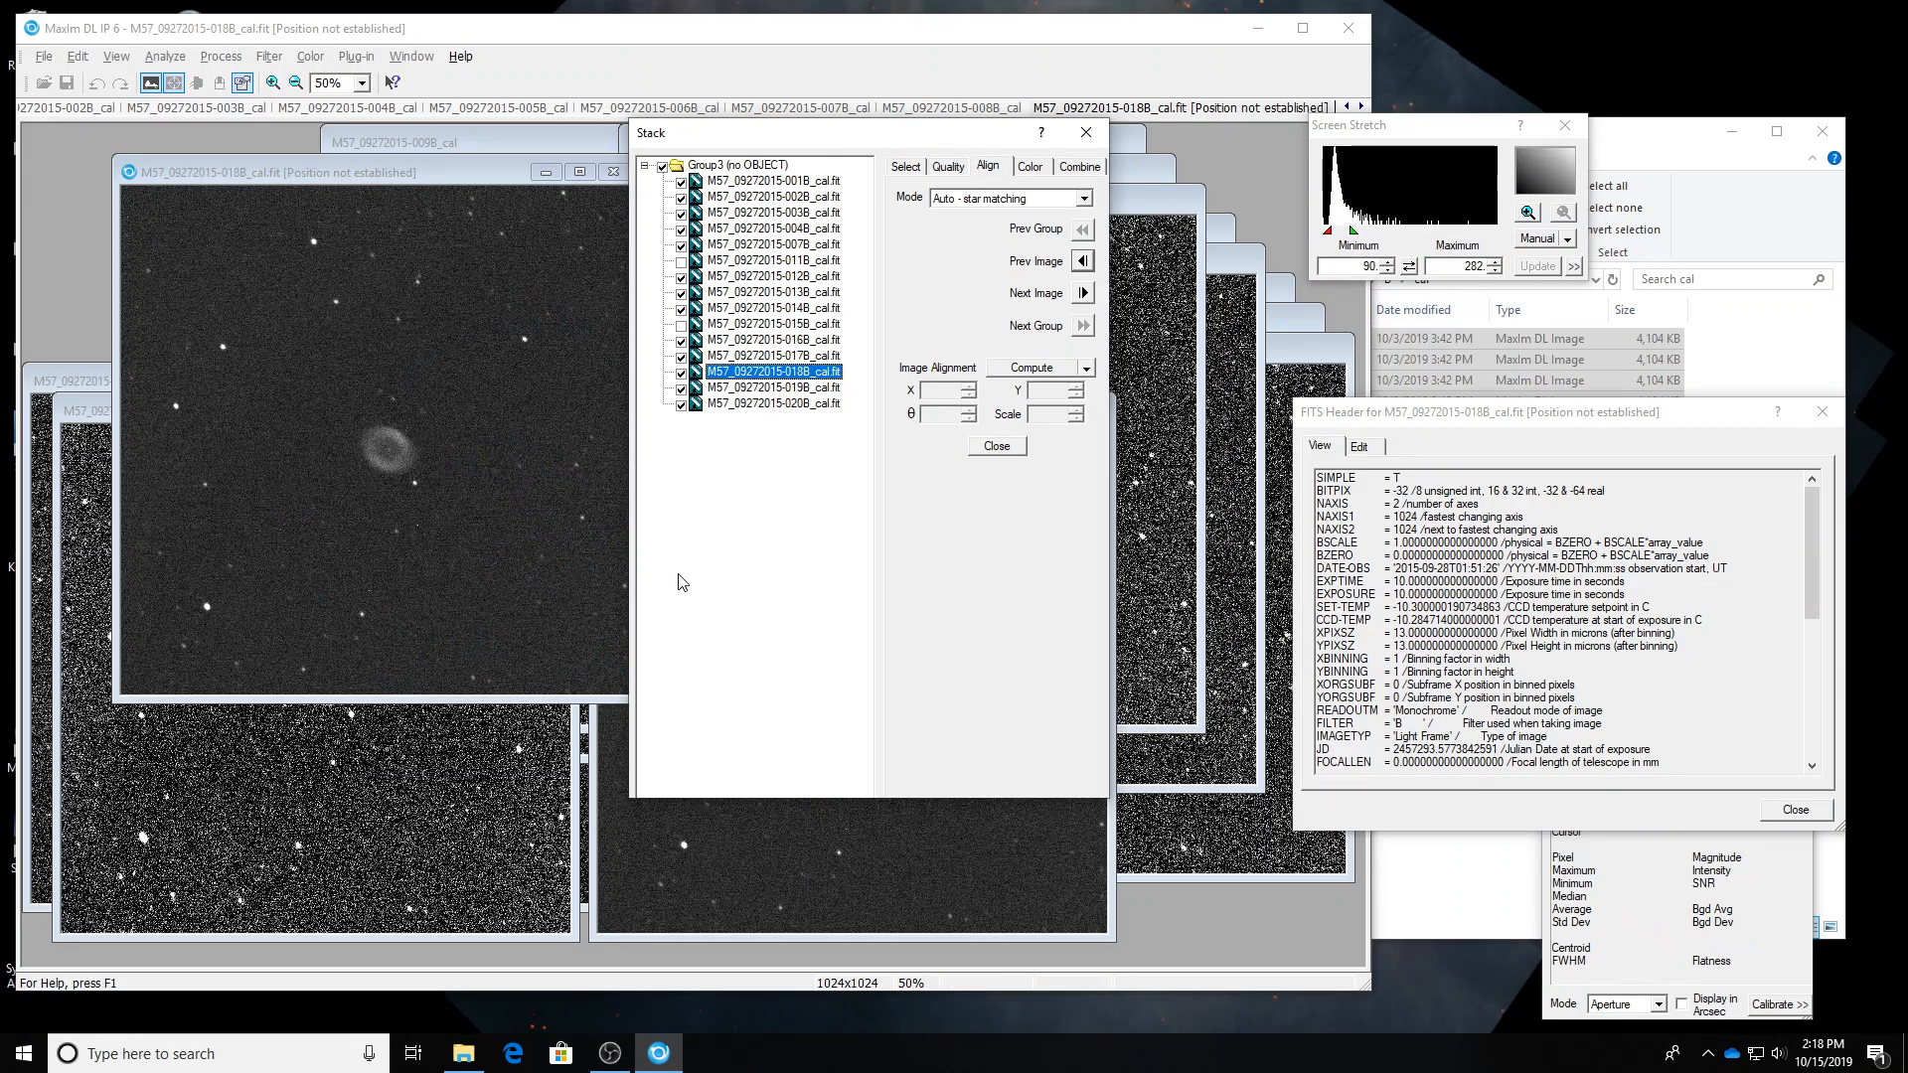
{"action": "left_click", "coordinate": [788, 389]}
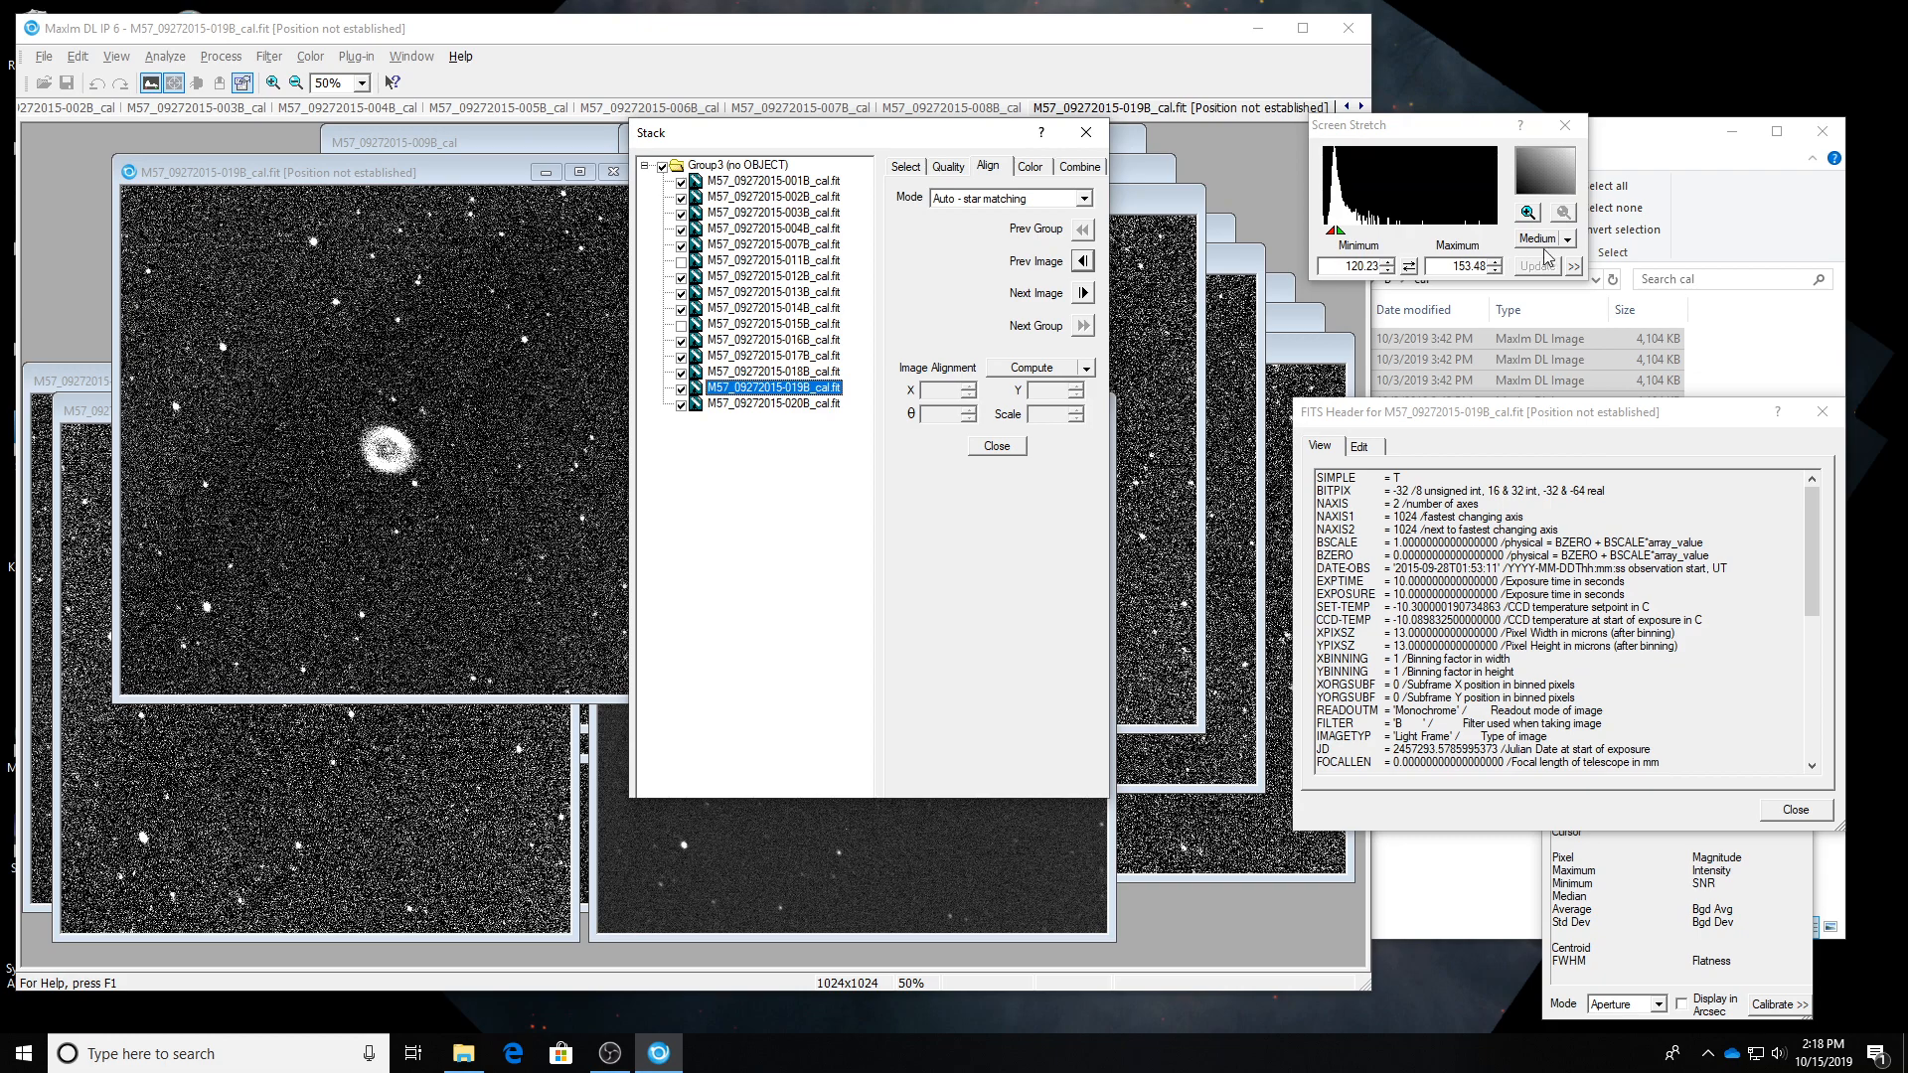
{"action": "left_click", "coordinate": [807, 373]}
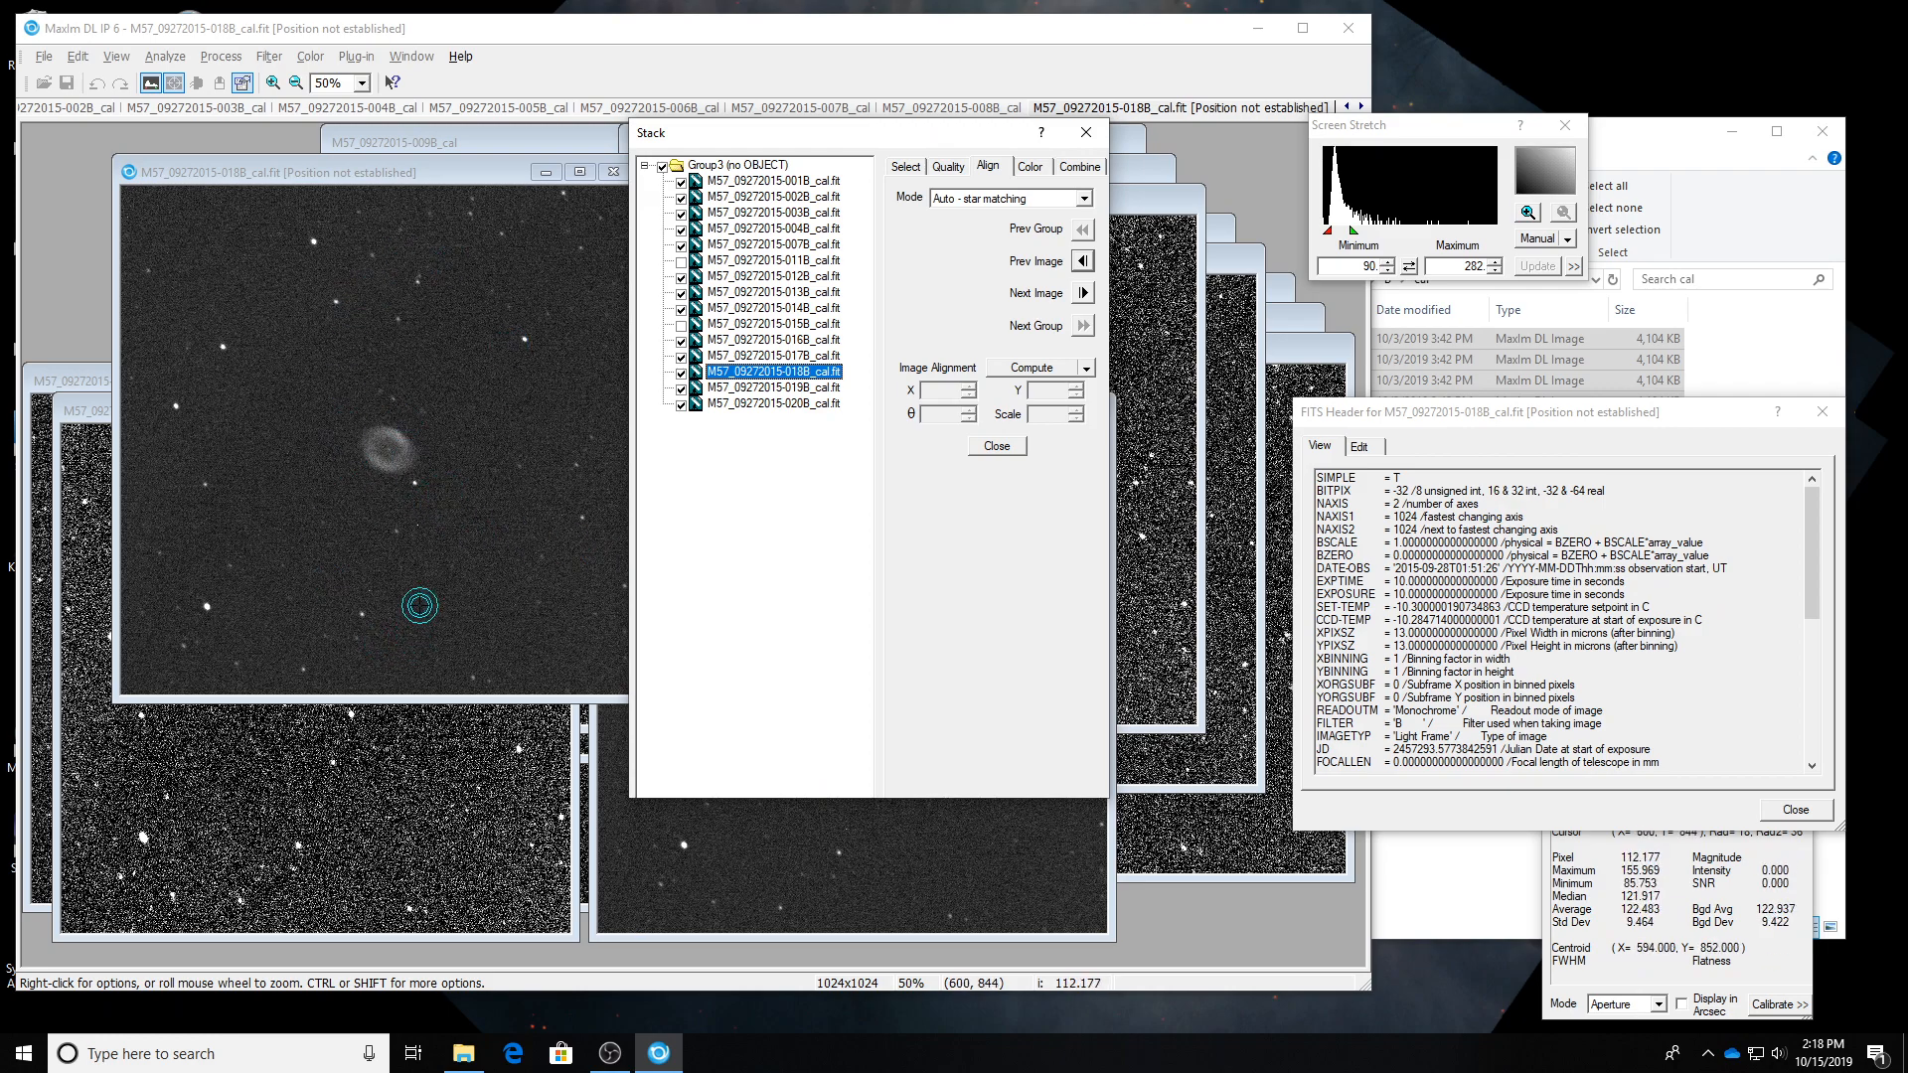
{"action": "key", "text": "Down"}
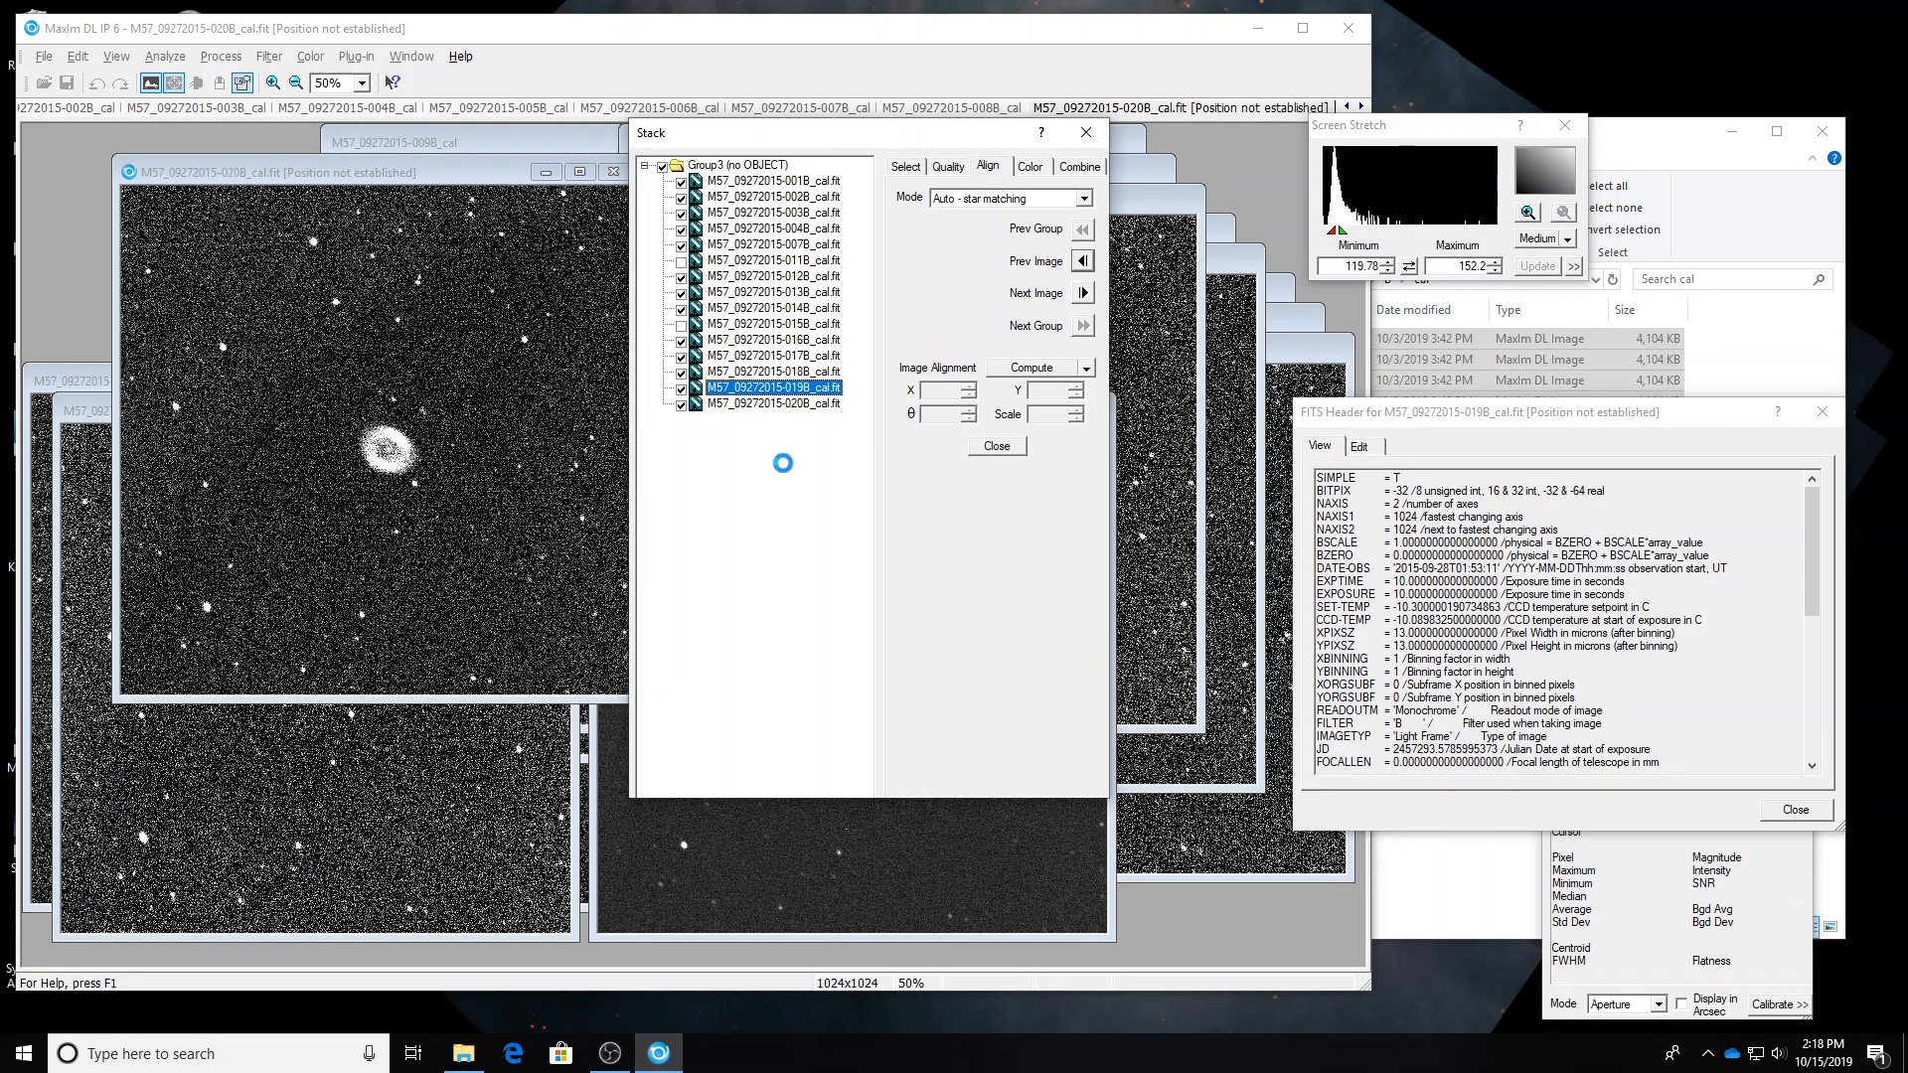
{"action": "key", "text": "Down"}
{"action": "key", "text": "Up"}
{"action": "key", "text": "Up"}
{"action": "key", "text": "Up"}
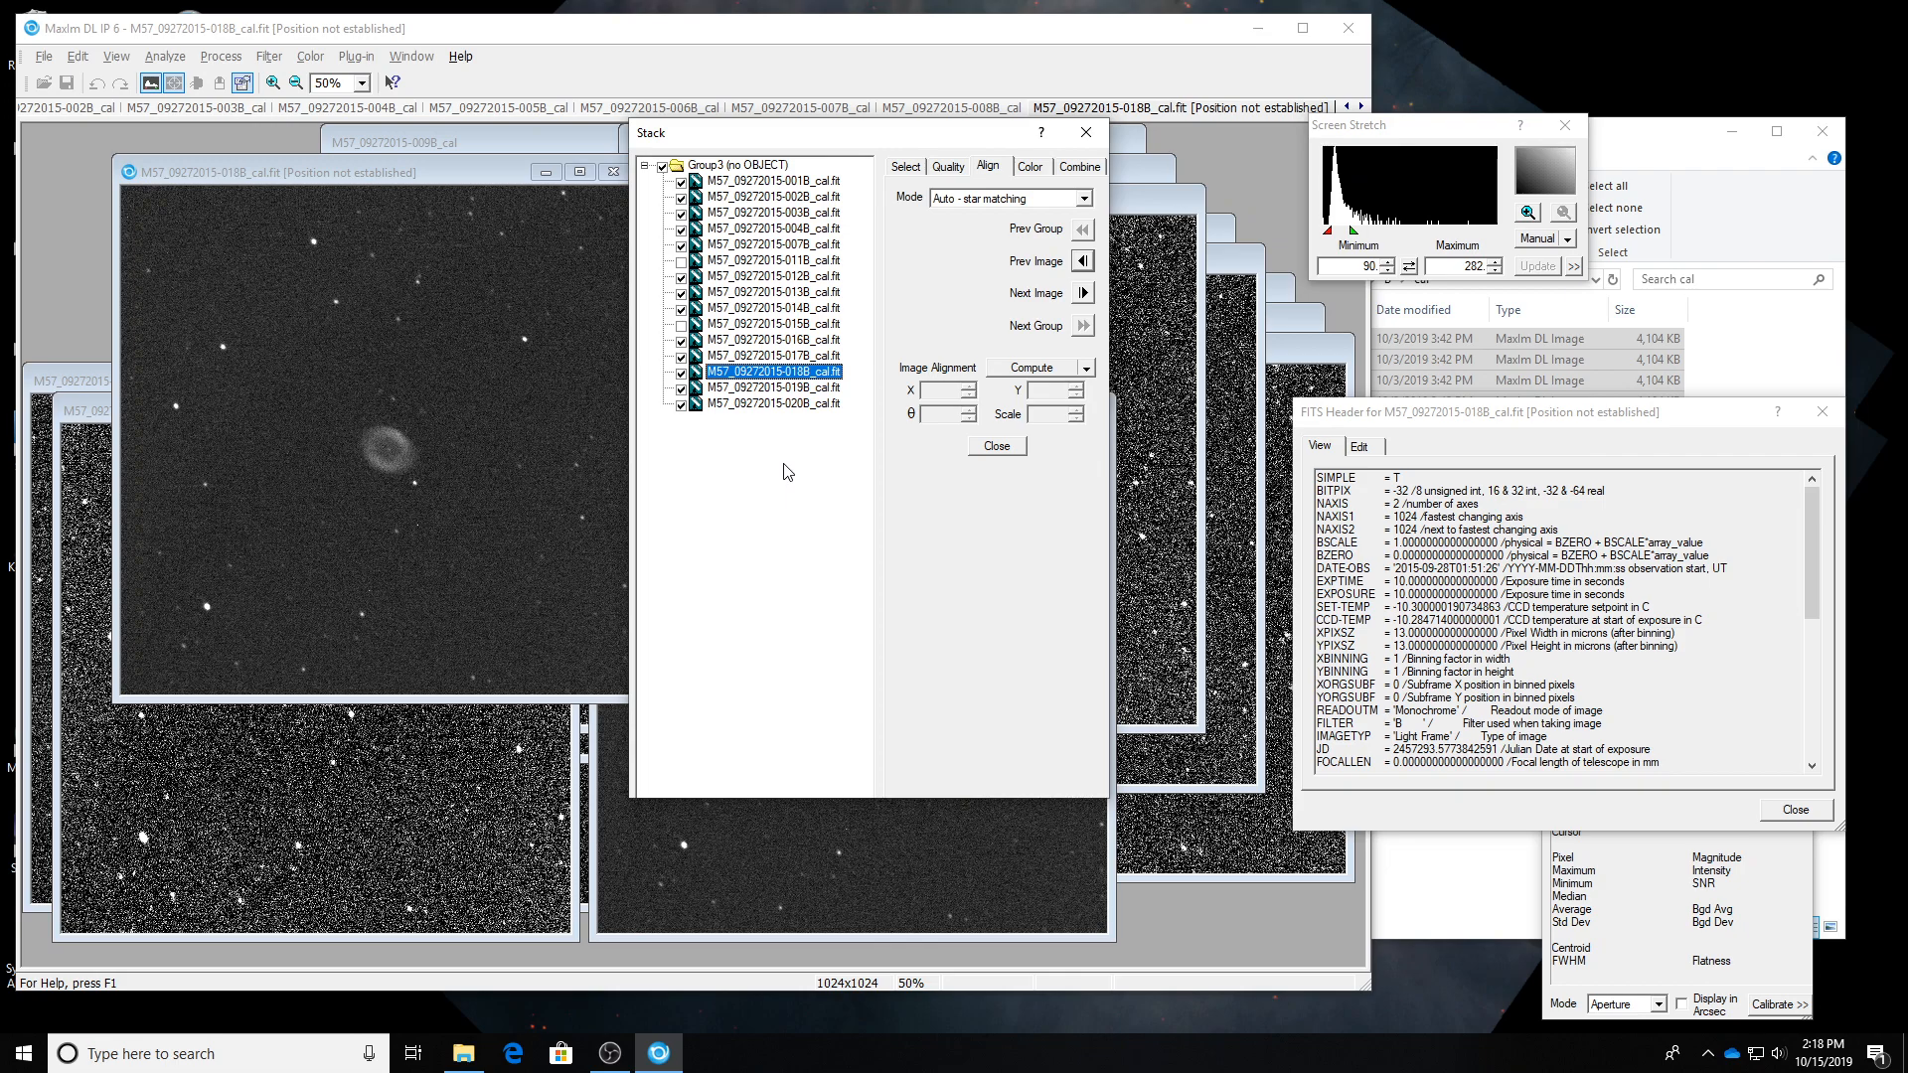
{"action": "key", "text": "Up"}
{"action": "key", "text": "Up"}
{"action": "key", "text": "Up"}
{"action": "key", "text": "Up"}
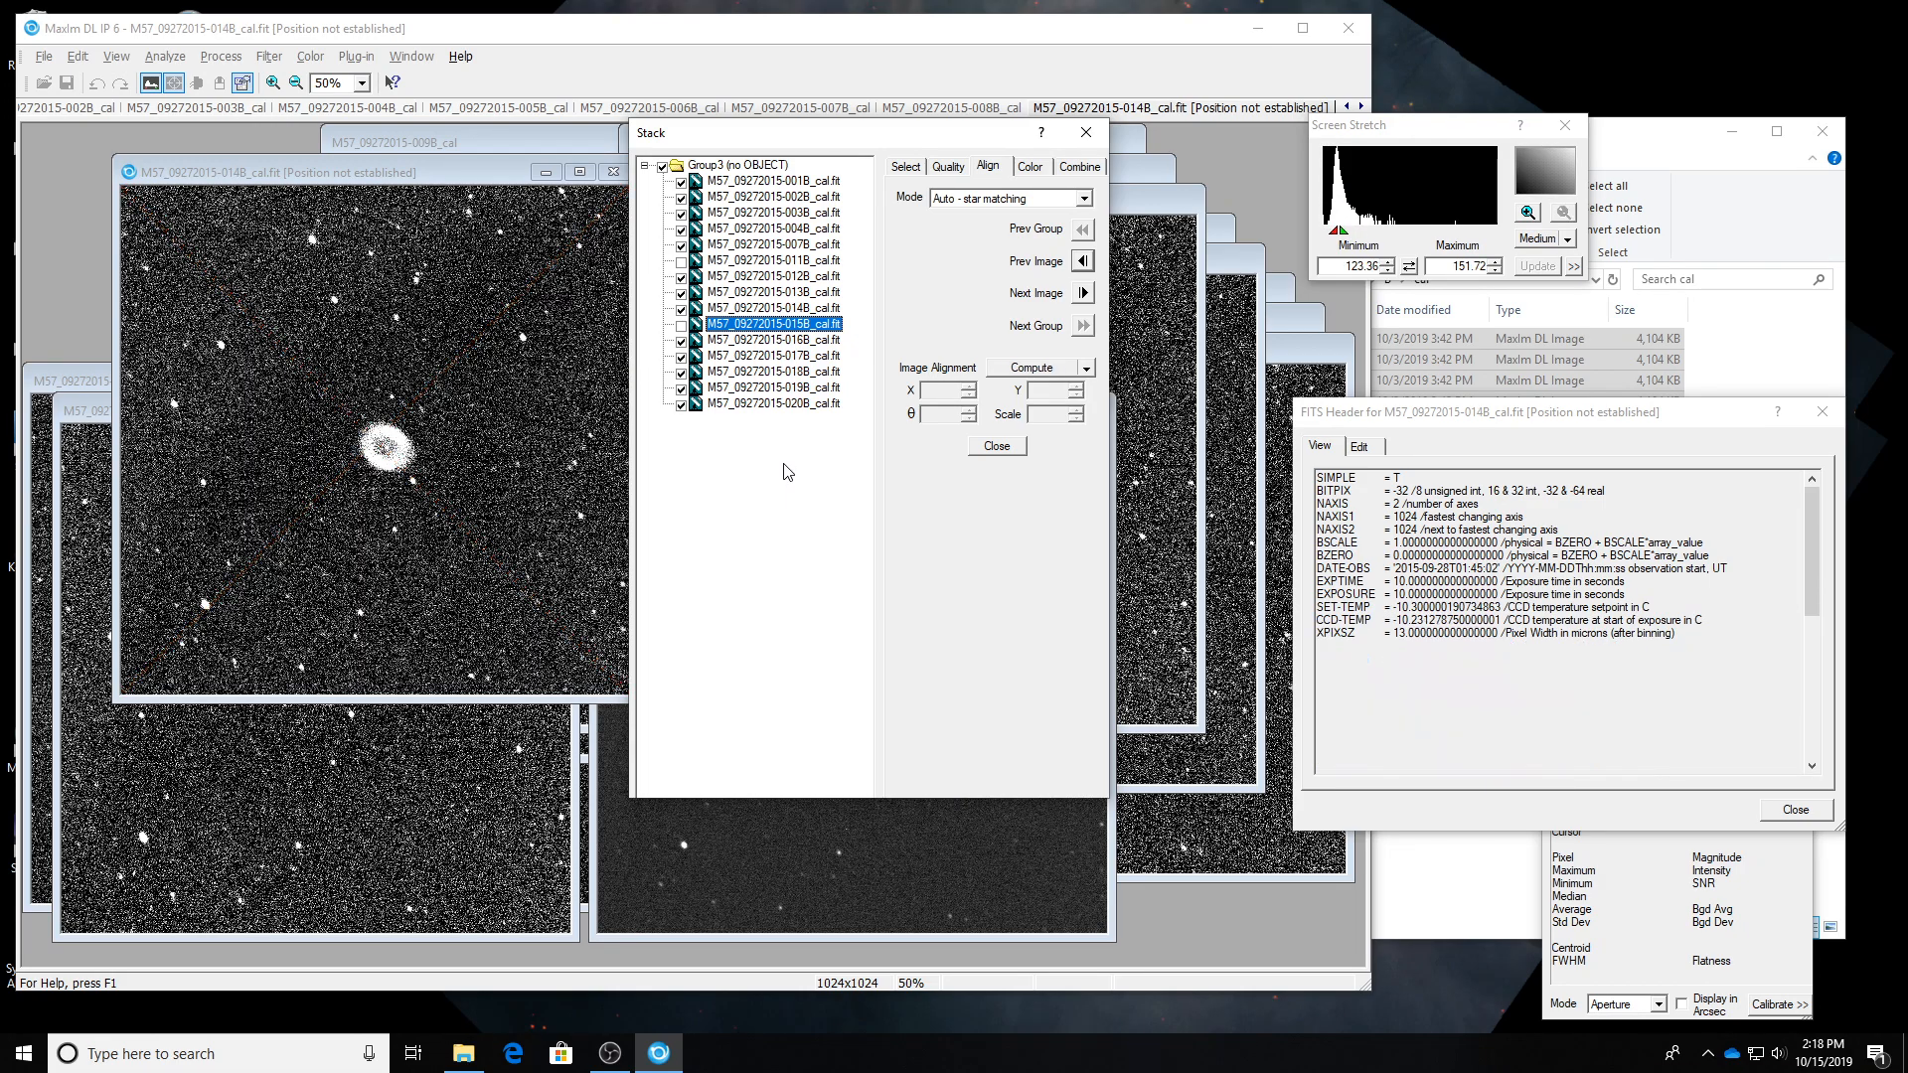
Remove the disabled frames 011B and 015B from the stack list, and review the remaining frames from 020B back to 001B.
{"action": "right_click", "coordinate": [754, 260]}
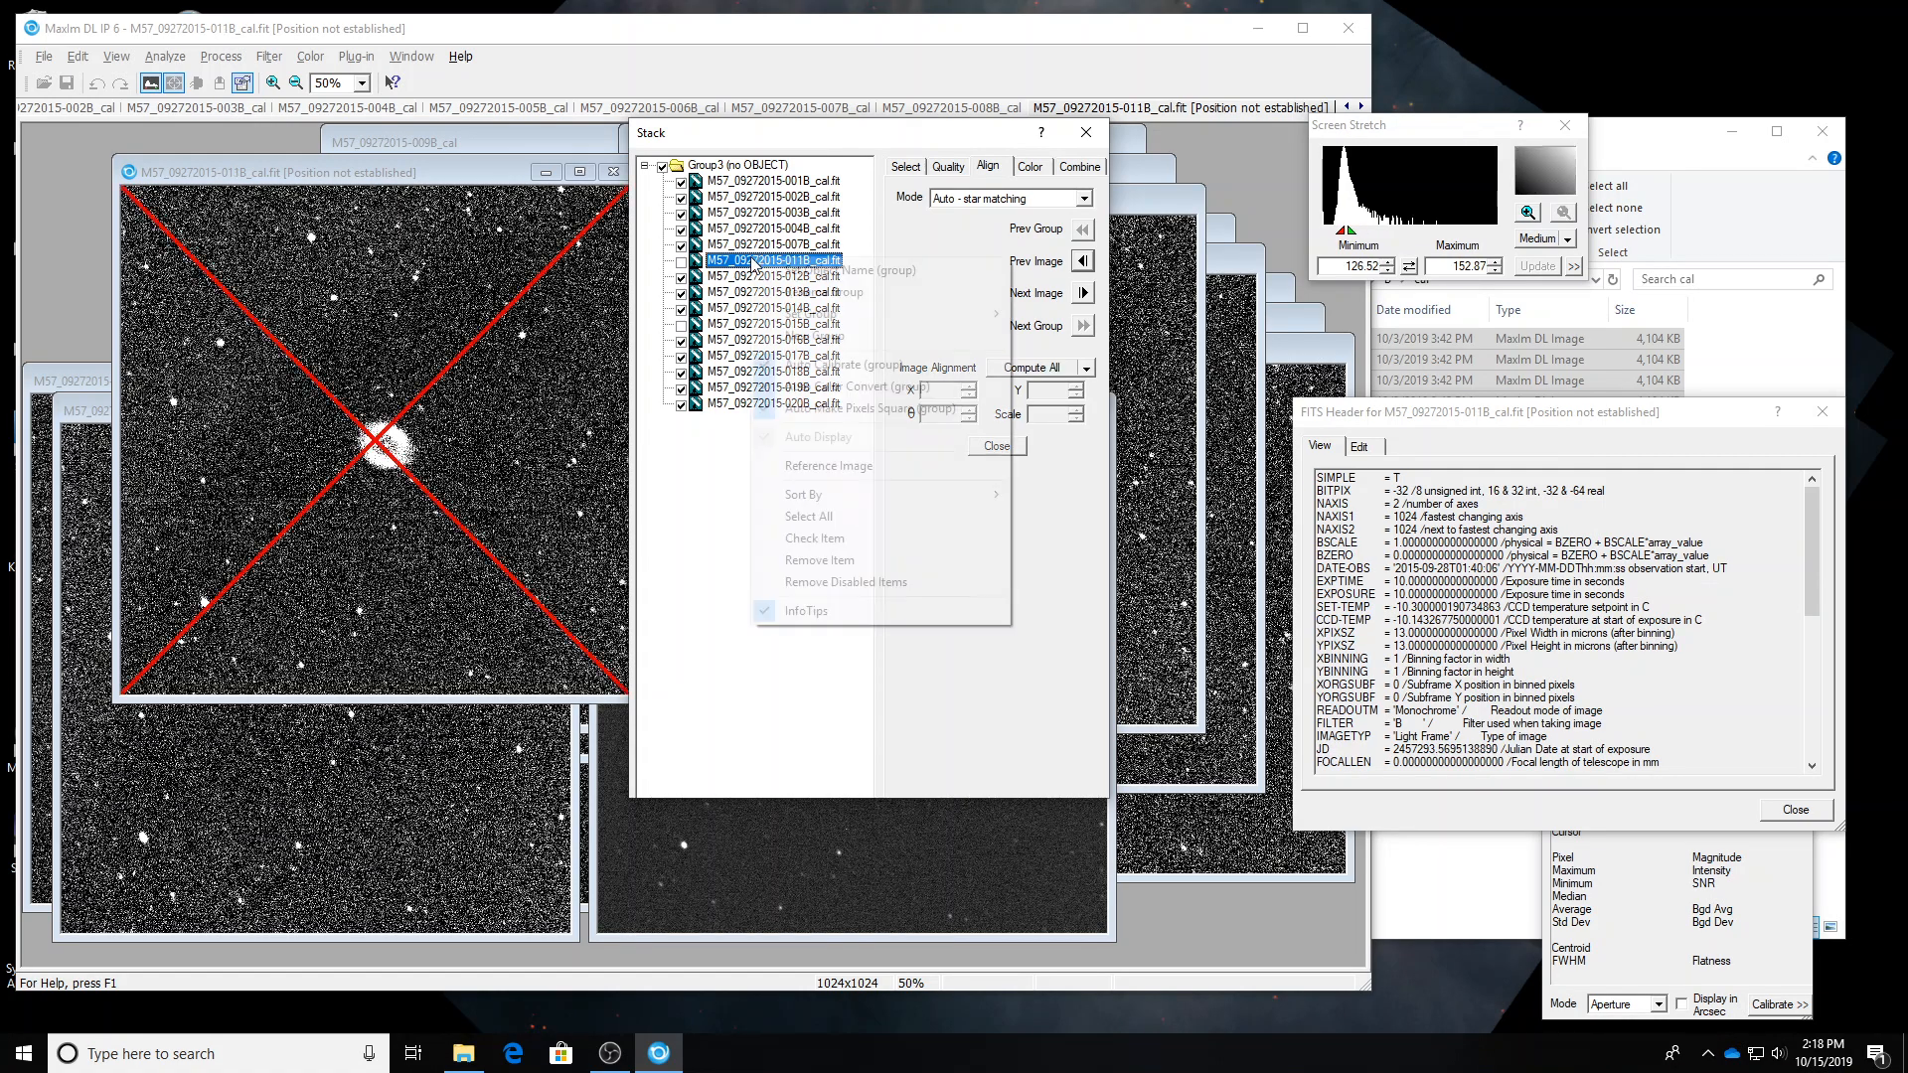
{"action": "left_click", "coordinate": [863, 581]}
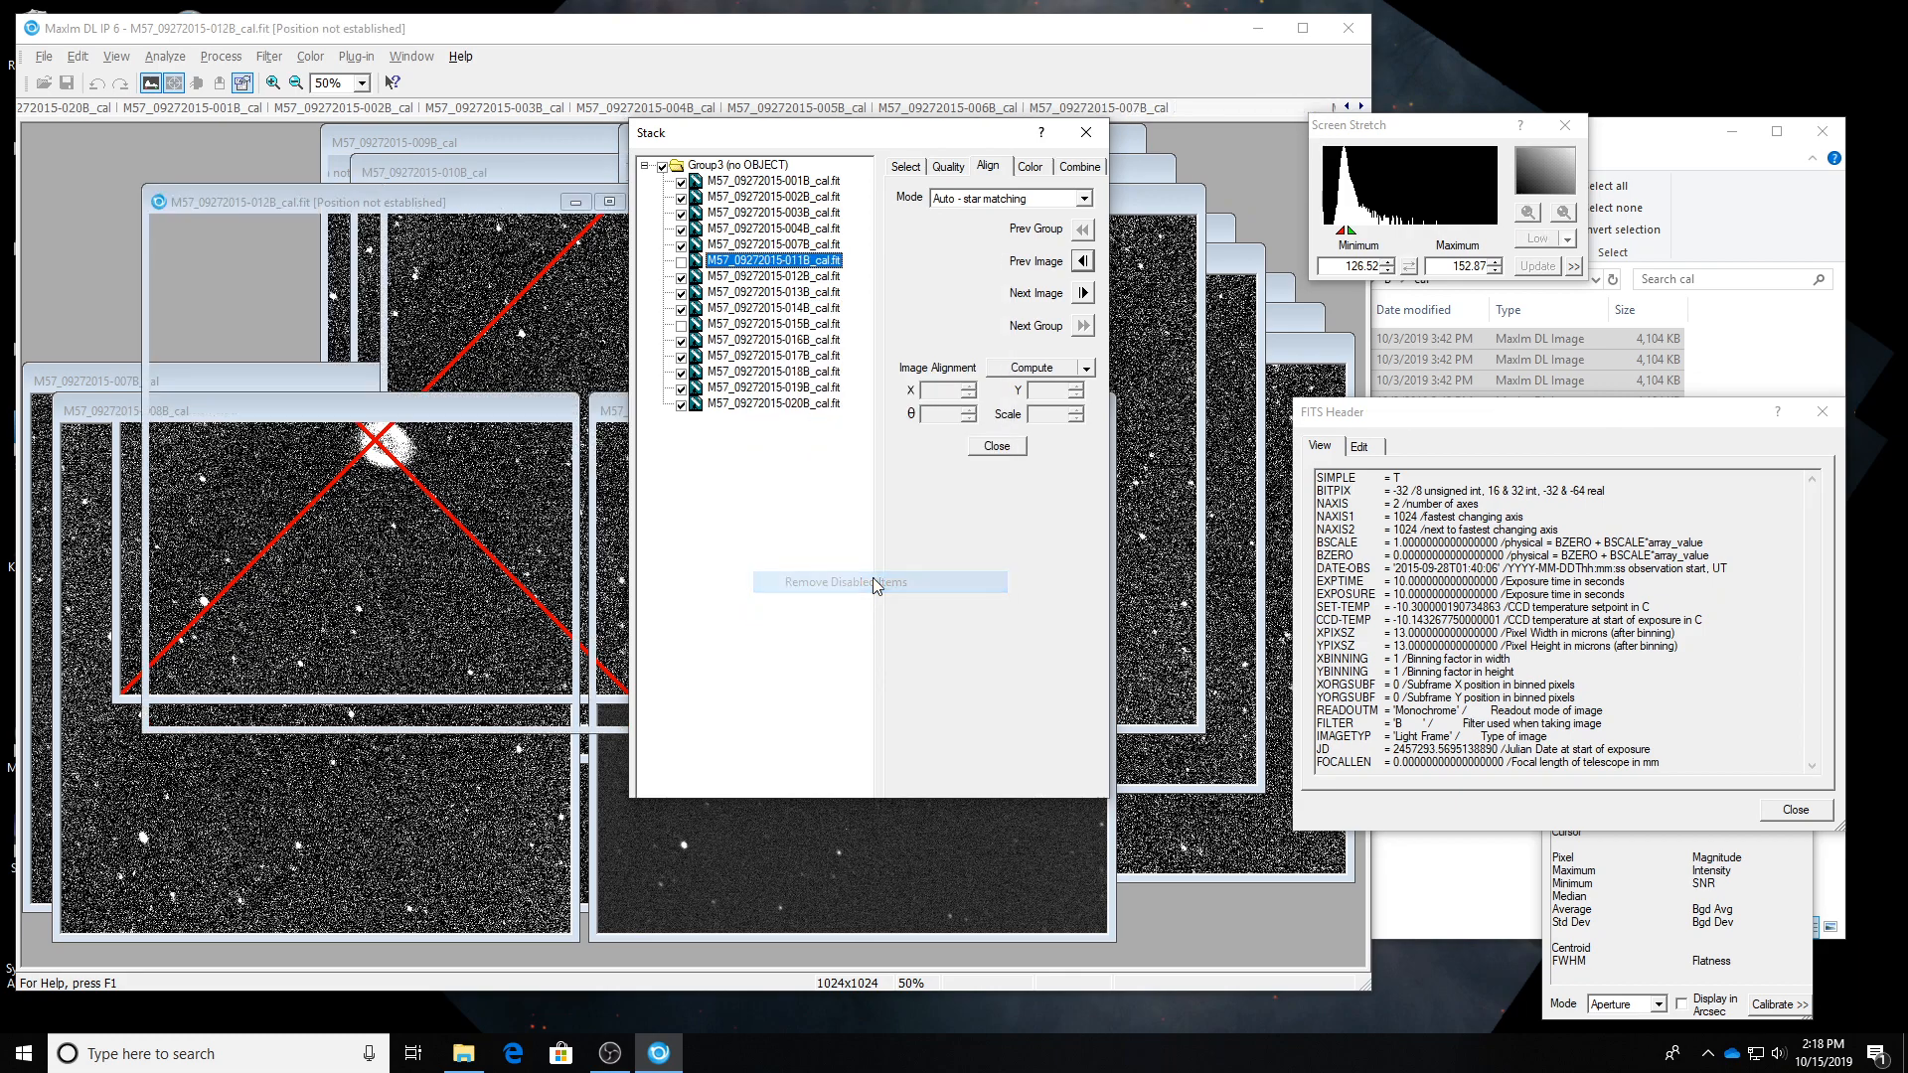
{"action": "left_click", "coordinate": [768, 376]}
{"action": "key", "text": "Up"}
{"action": "key", "text": "Up"}
{"action": "key", "text": "Up"}
{"action": "key", "text": "Up"}
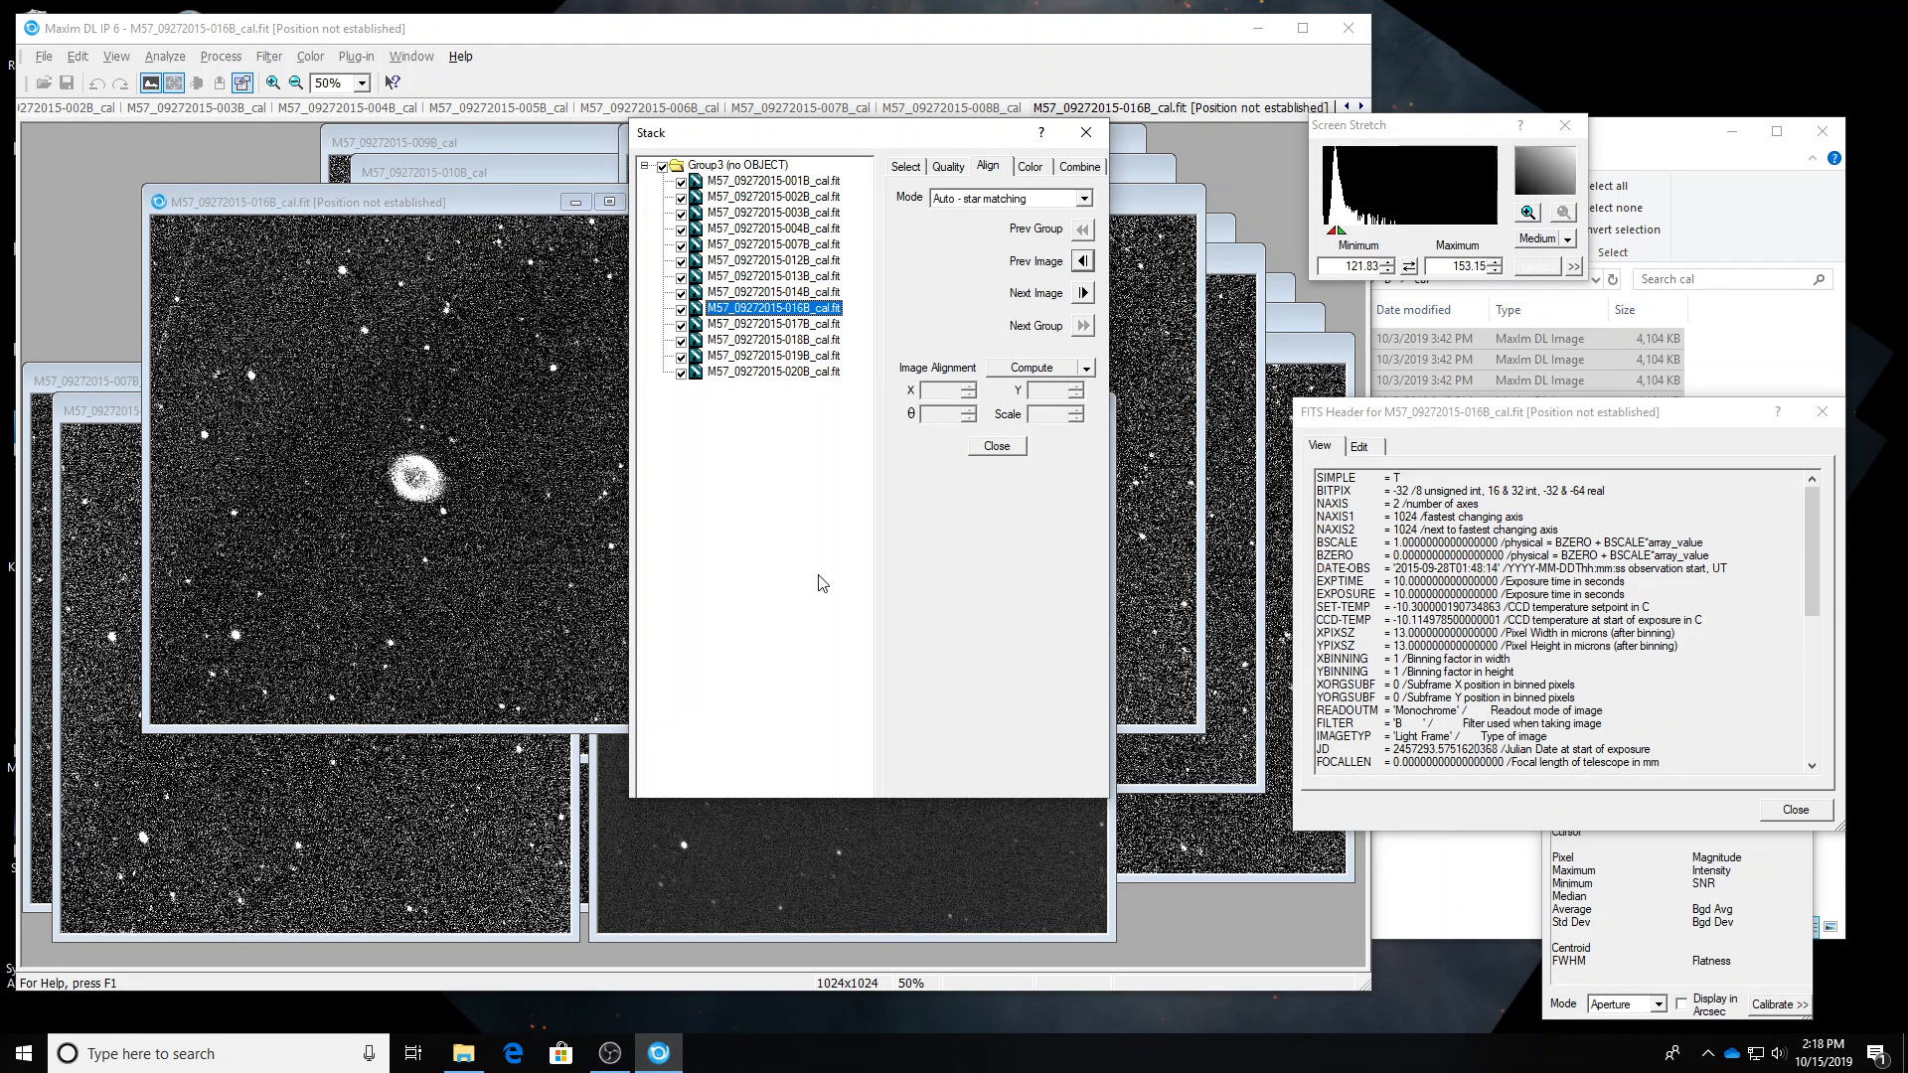
{"action": "key", "text": "Up"}
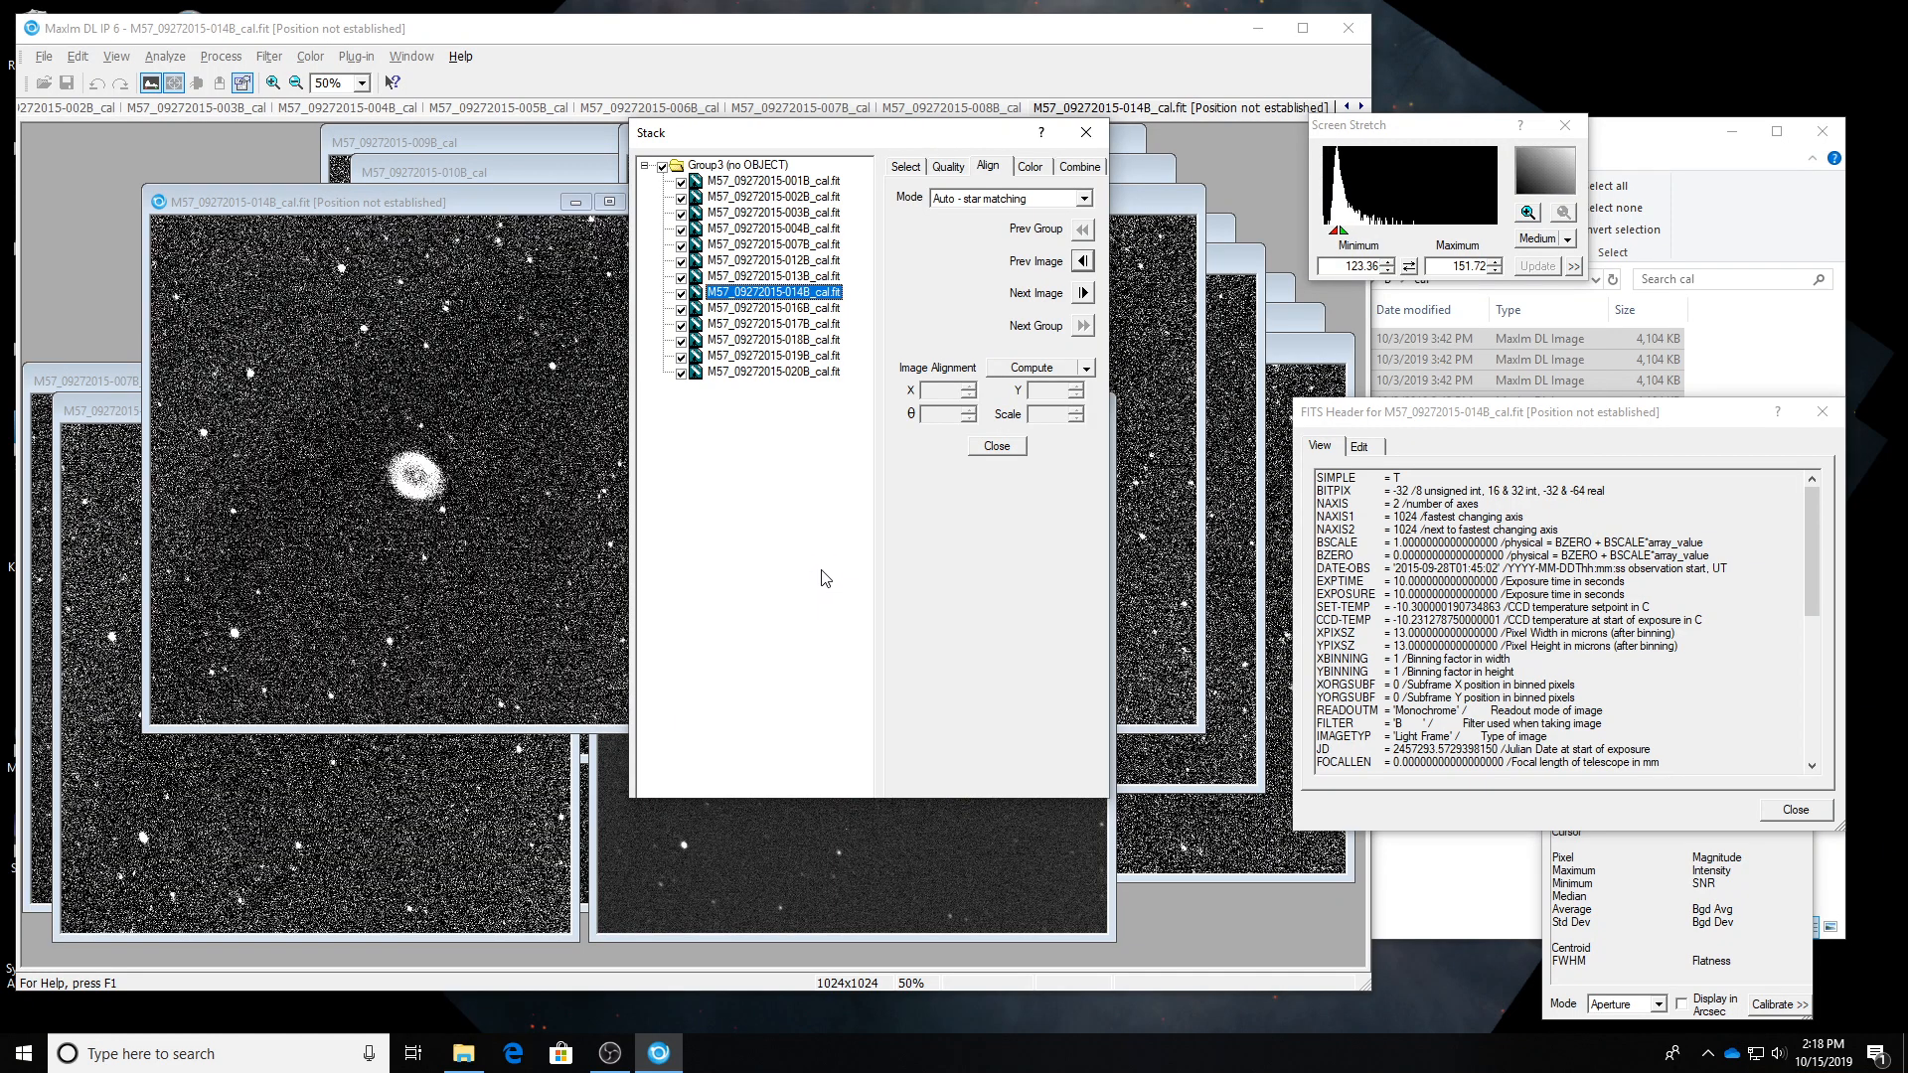
{"action": "key", "text": "Up"}
{"action": "key", "text": "Up"}
{"action": "key", "text": "Up"}
{"action": "key", "text": "Up"}
{"action": "key", "text": "Up"}
{"action": "key", "text": "Up"}
{"action": "key", "text": "Up"}
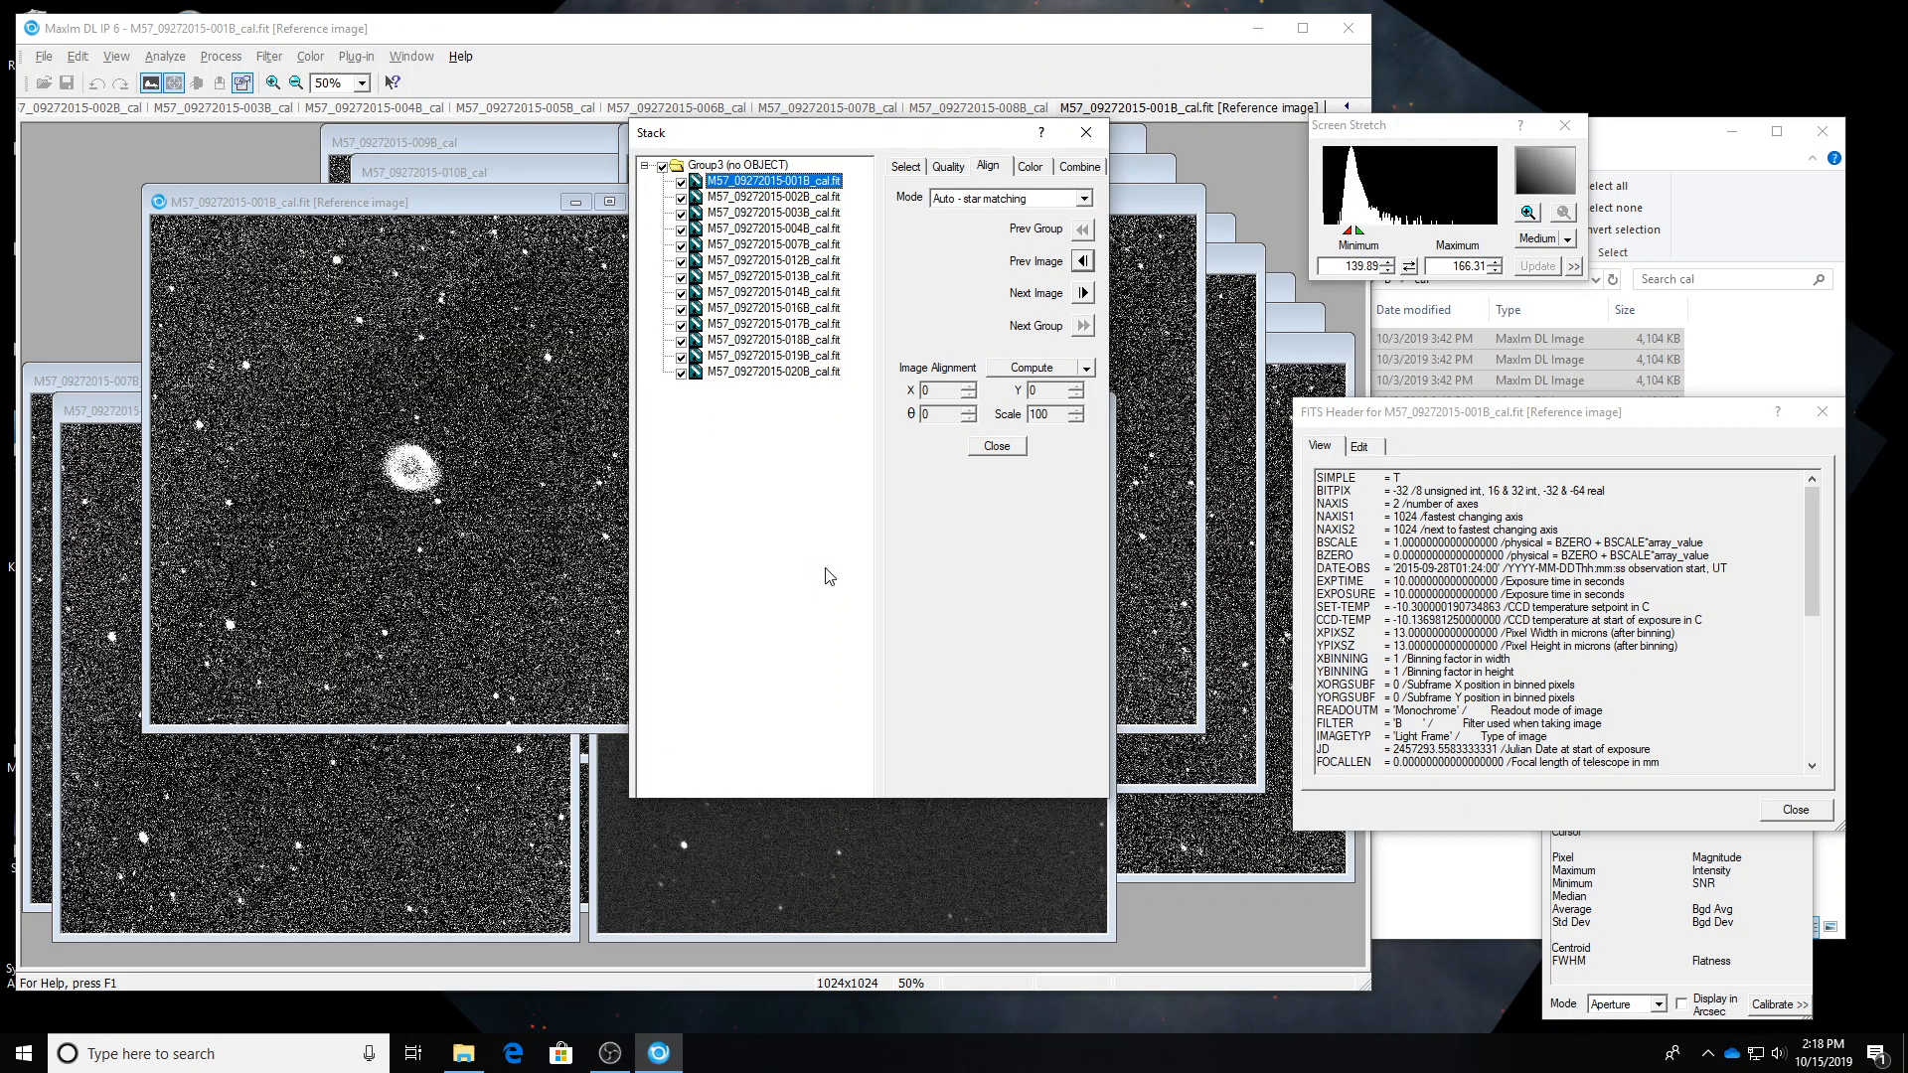
Review the frames from 002B to 016B in order, and exclude 014B from the stack.
{"action": "key", "text": "Down"}
{"action": "key", "text": "Down"}
{"action": "key", "text": "Down"}
{"action": "key", "text": "Down"}
{"action": "key", "text": "Down"}
{"action": "key", "text": "Down"}
{"action": "key", "text": "Down"}
{"action": "key", "text": "Down"}
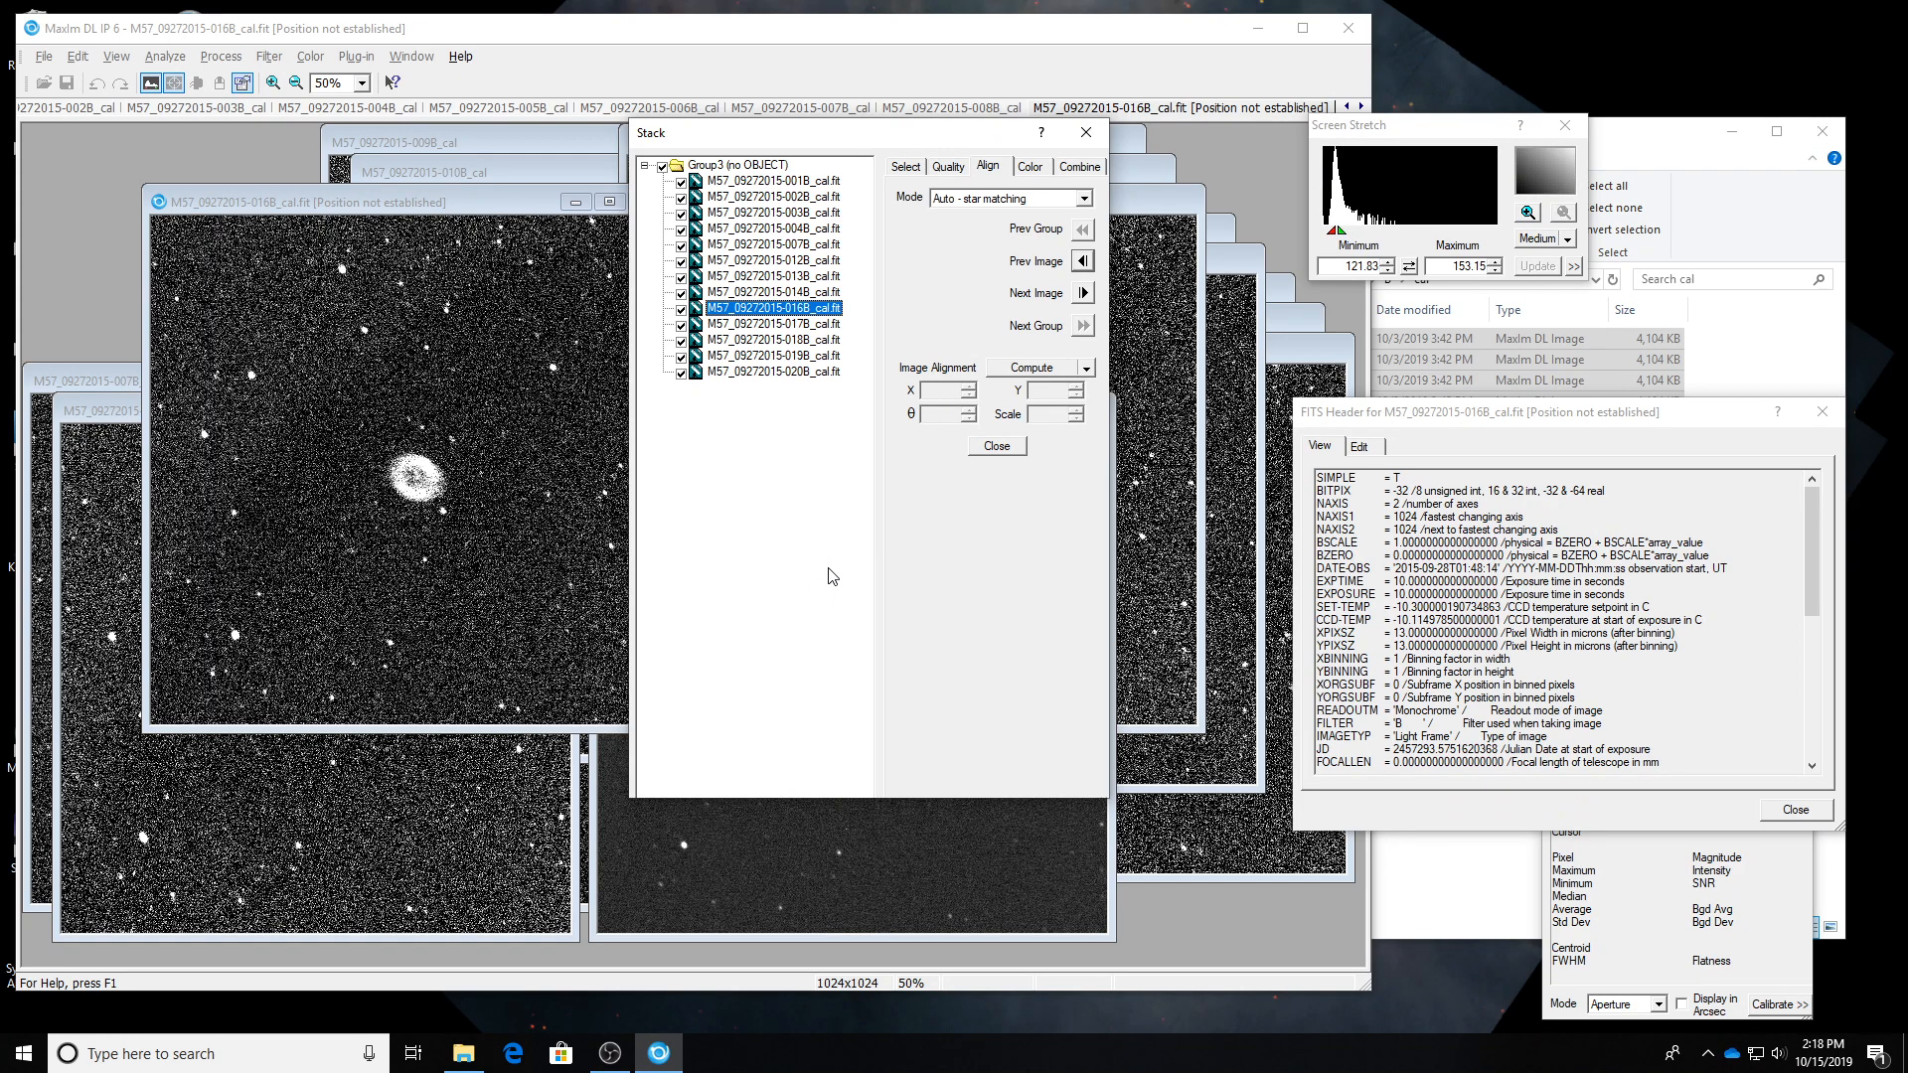
{"action": "key", "text": "Up"}
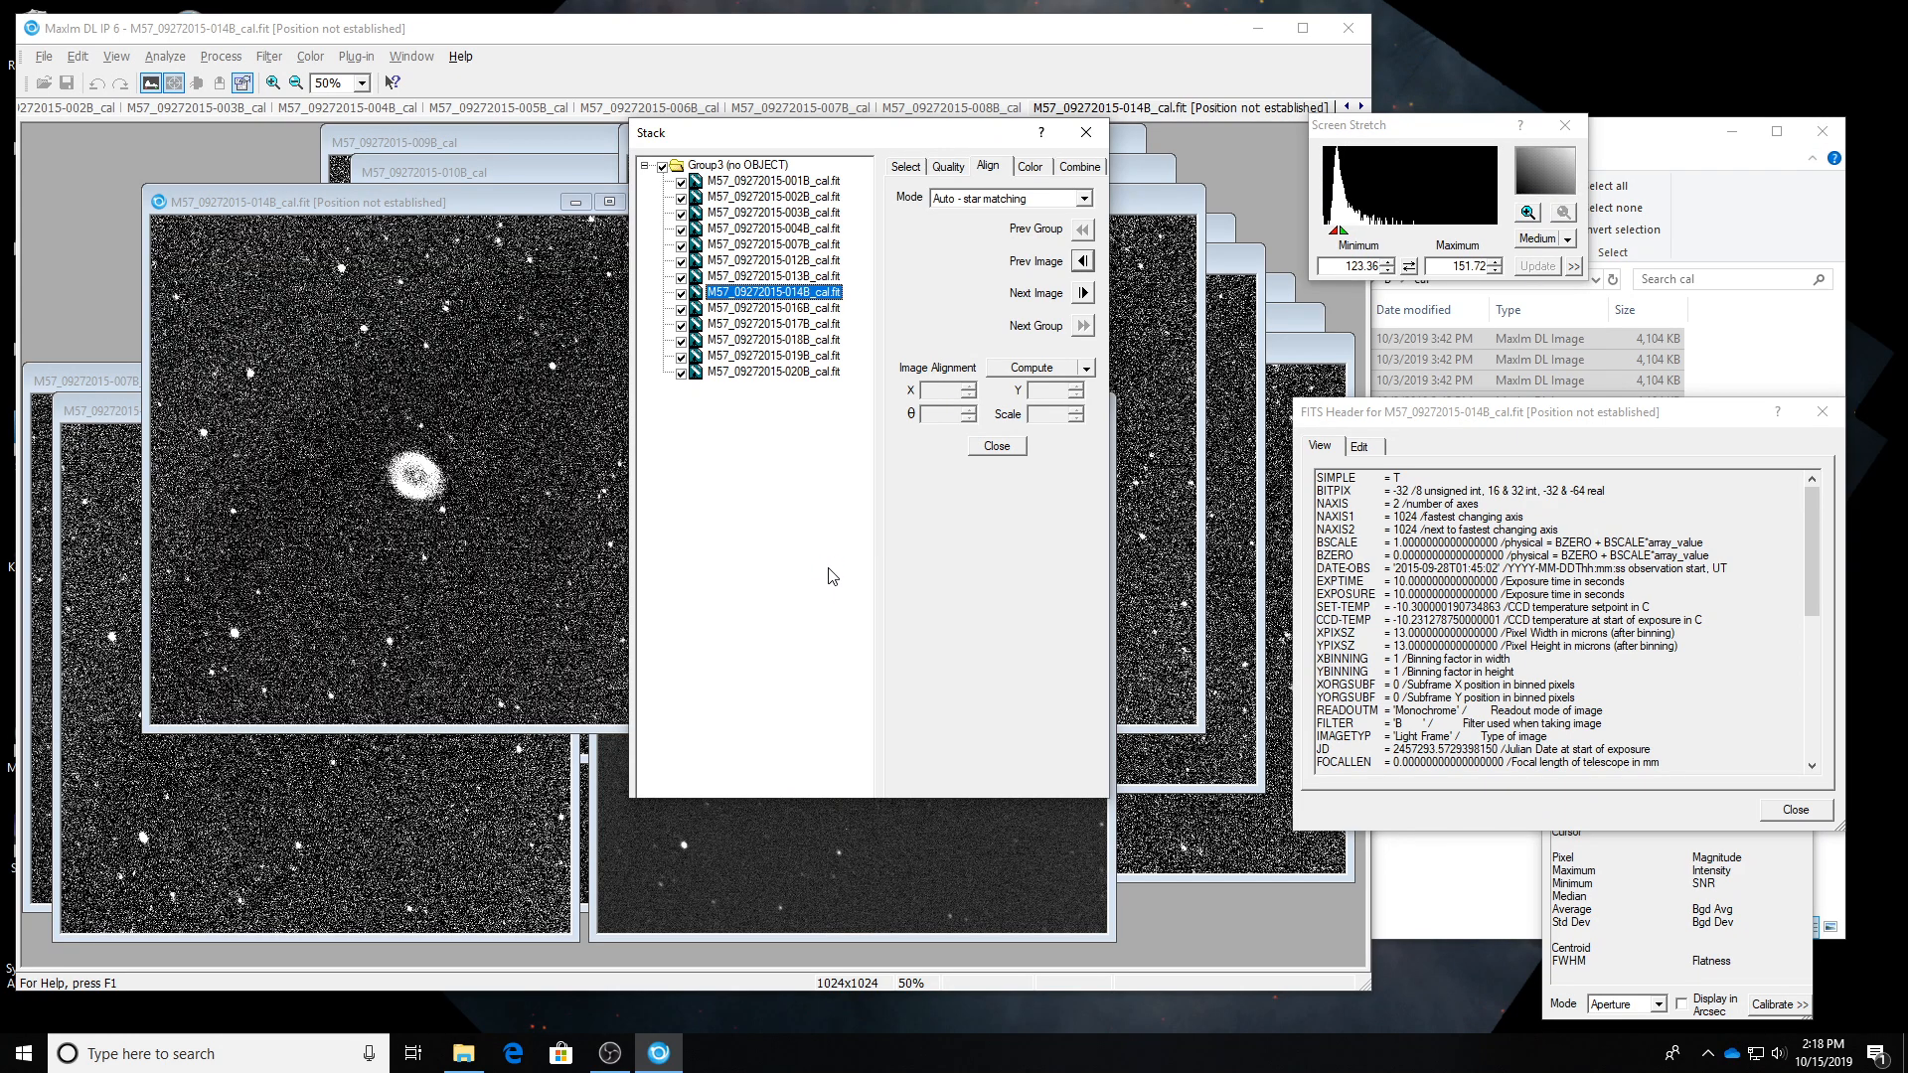
{"action": "left_click", "coordinate": [681, 292]}
Review the final frames from 016B to 020B one after another.
{"action": "key", "text": "Down"}
{"action": "key", "text": "Down"}
{"action": "key", "text": "Down"}
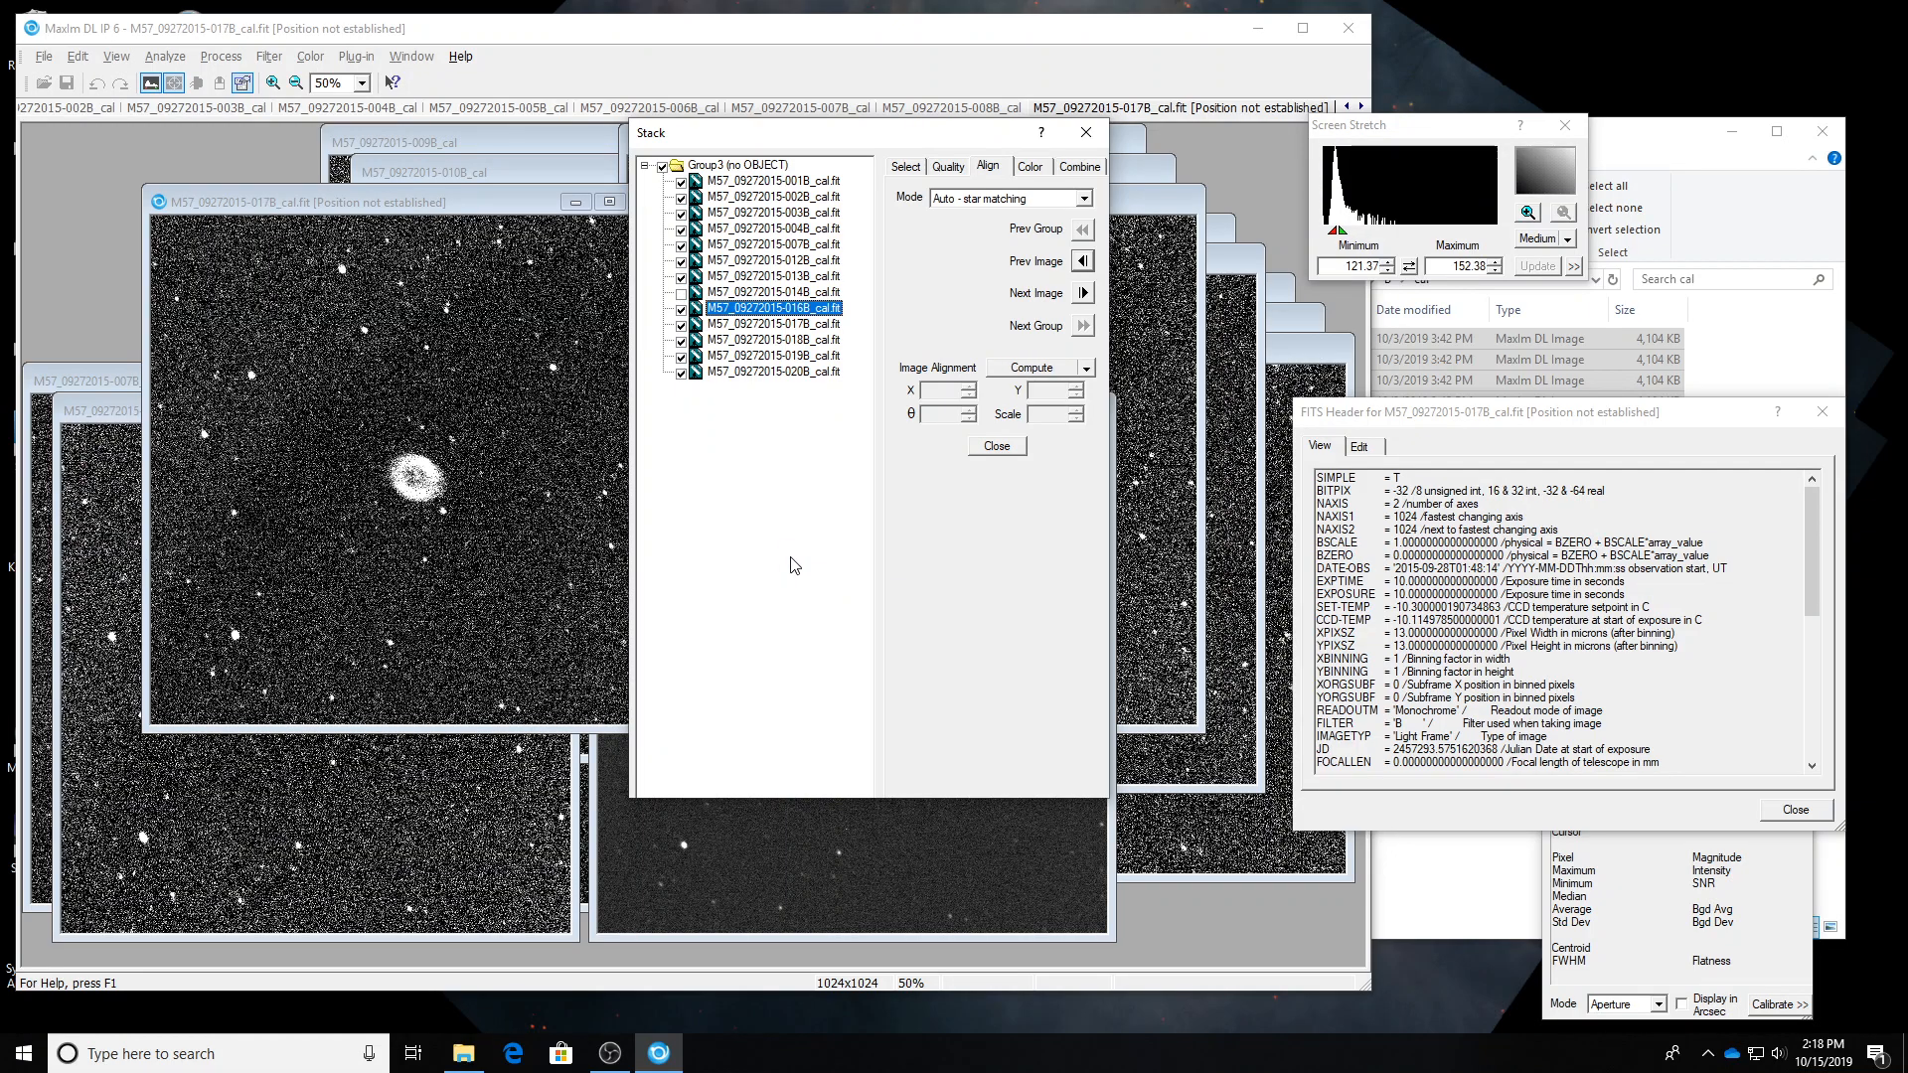
{"action": "key", "text": "Down"}
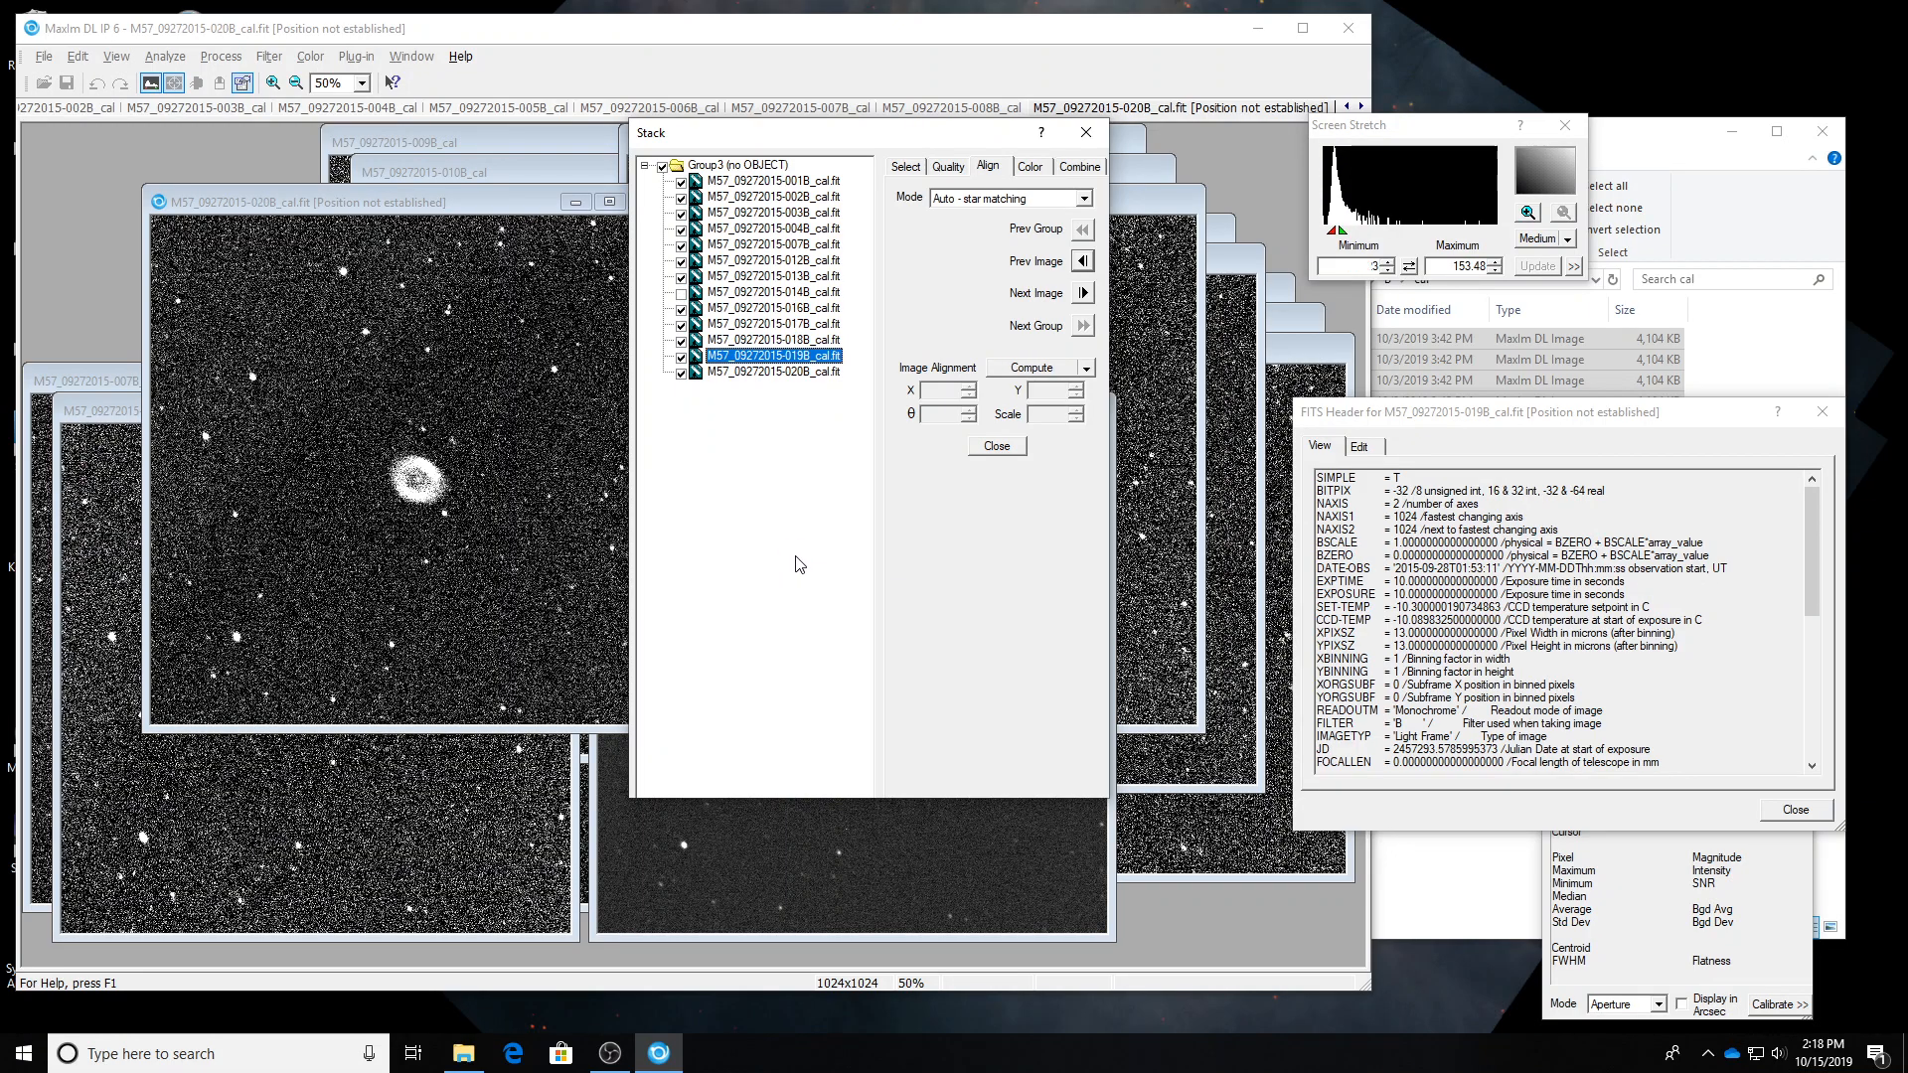
{"action": "key", "text": "Down"}
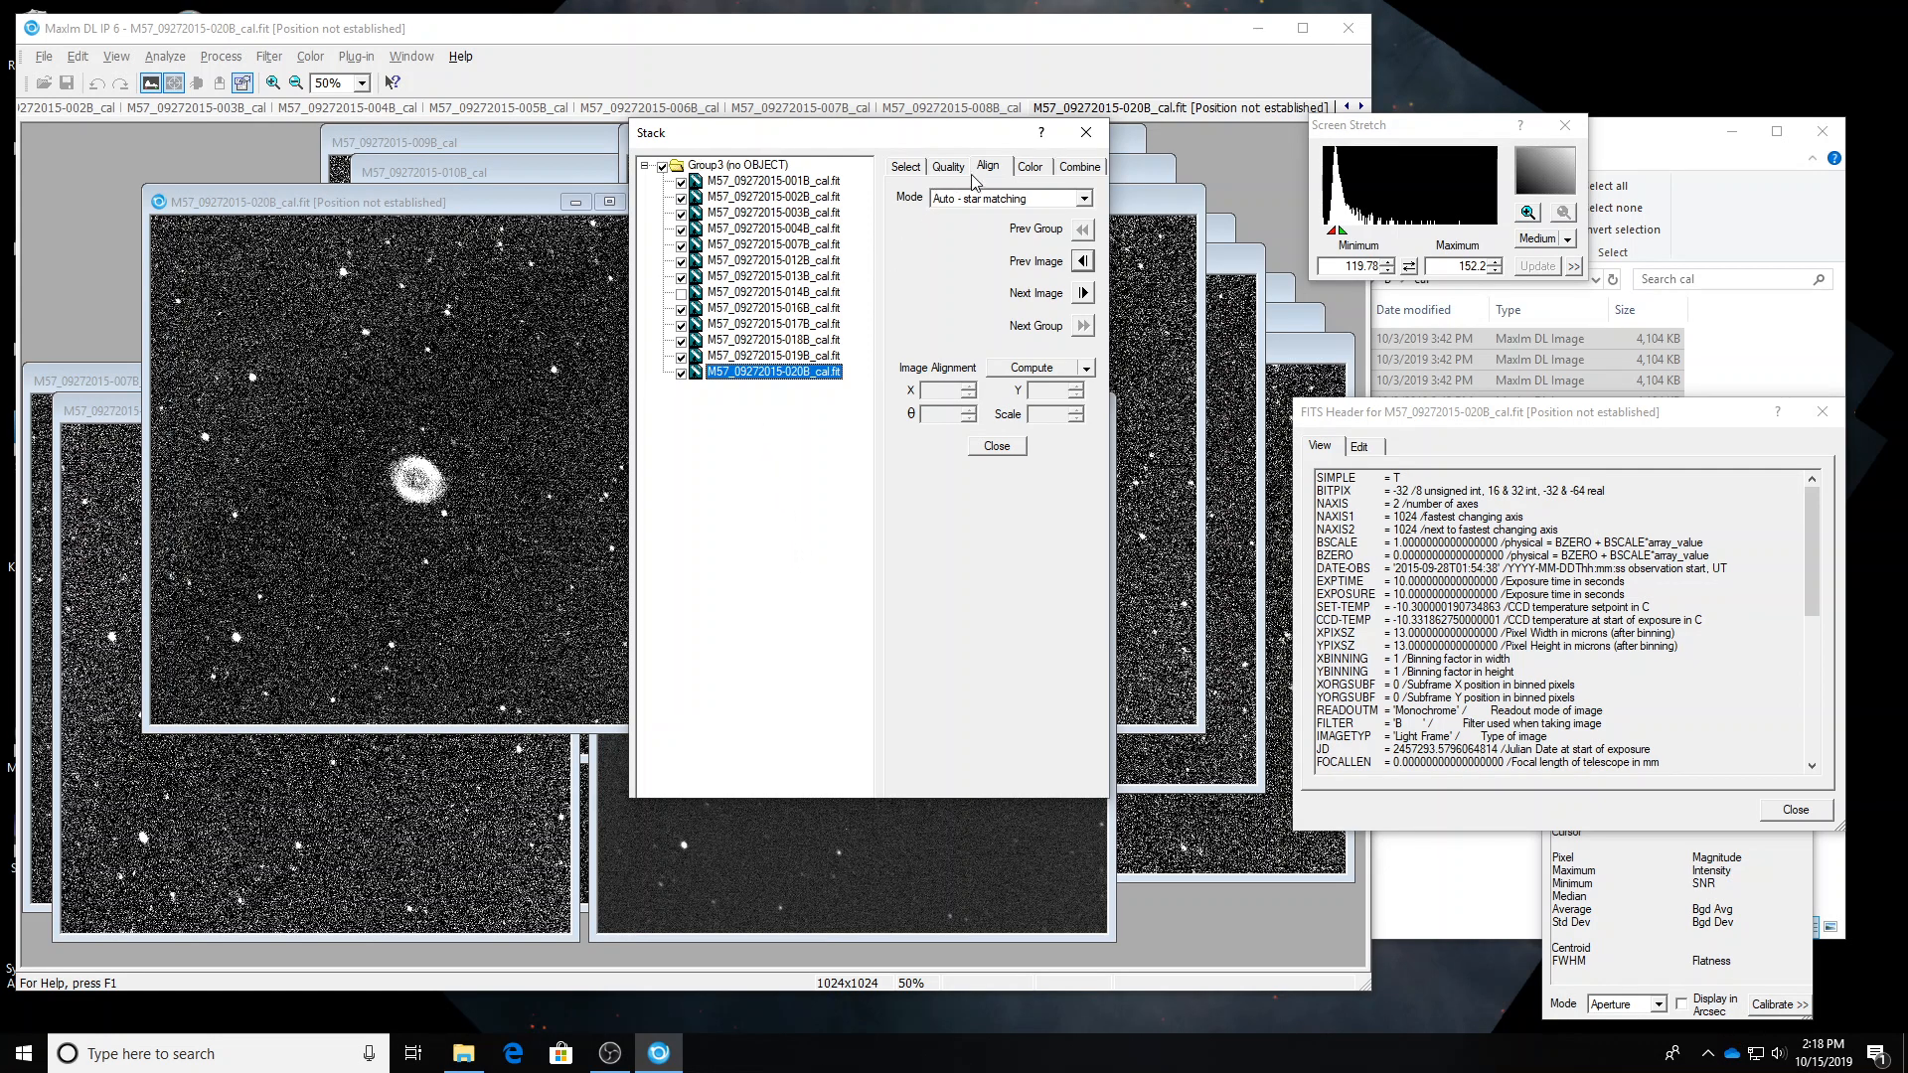
Combine the enabled B frames with the Median method, move the Stack window clear of the combined image, and close it.
{"action": "left_click", "coordinate": [1079, 167]}
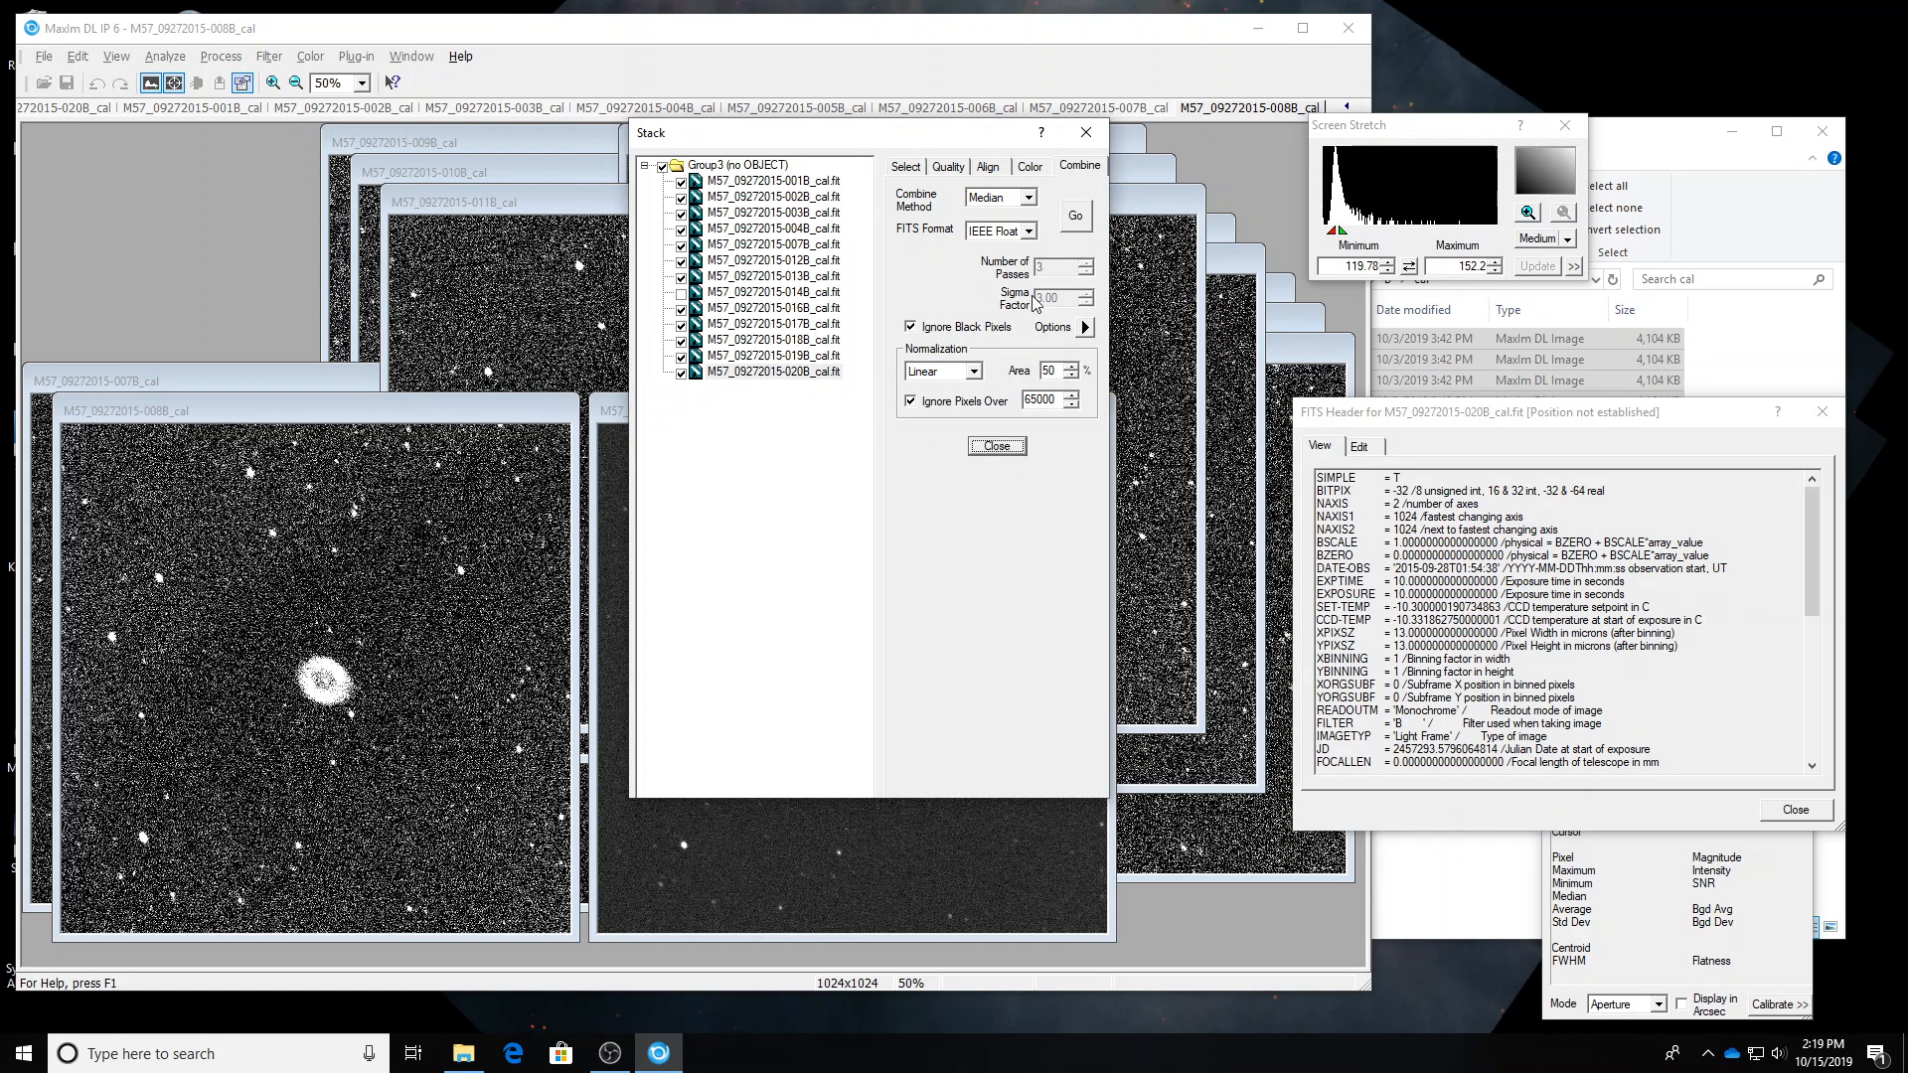
{"action": "left_click", "coordinate": [1075, 215]}
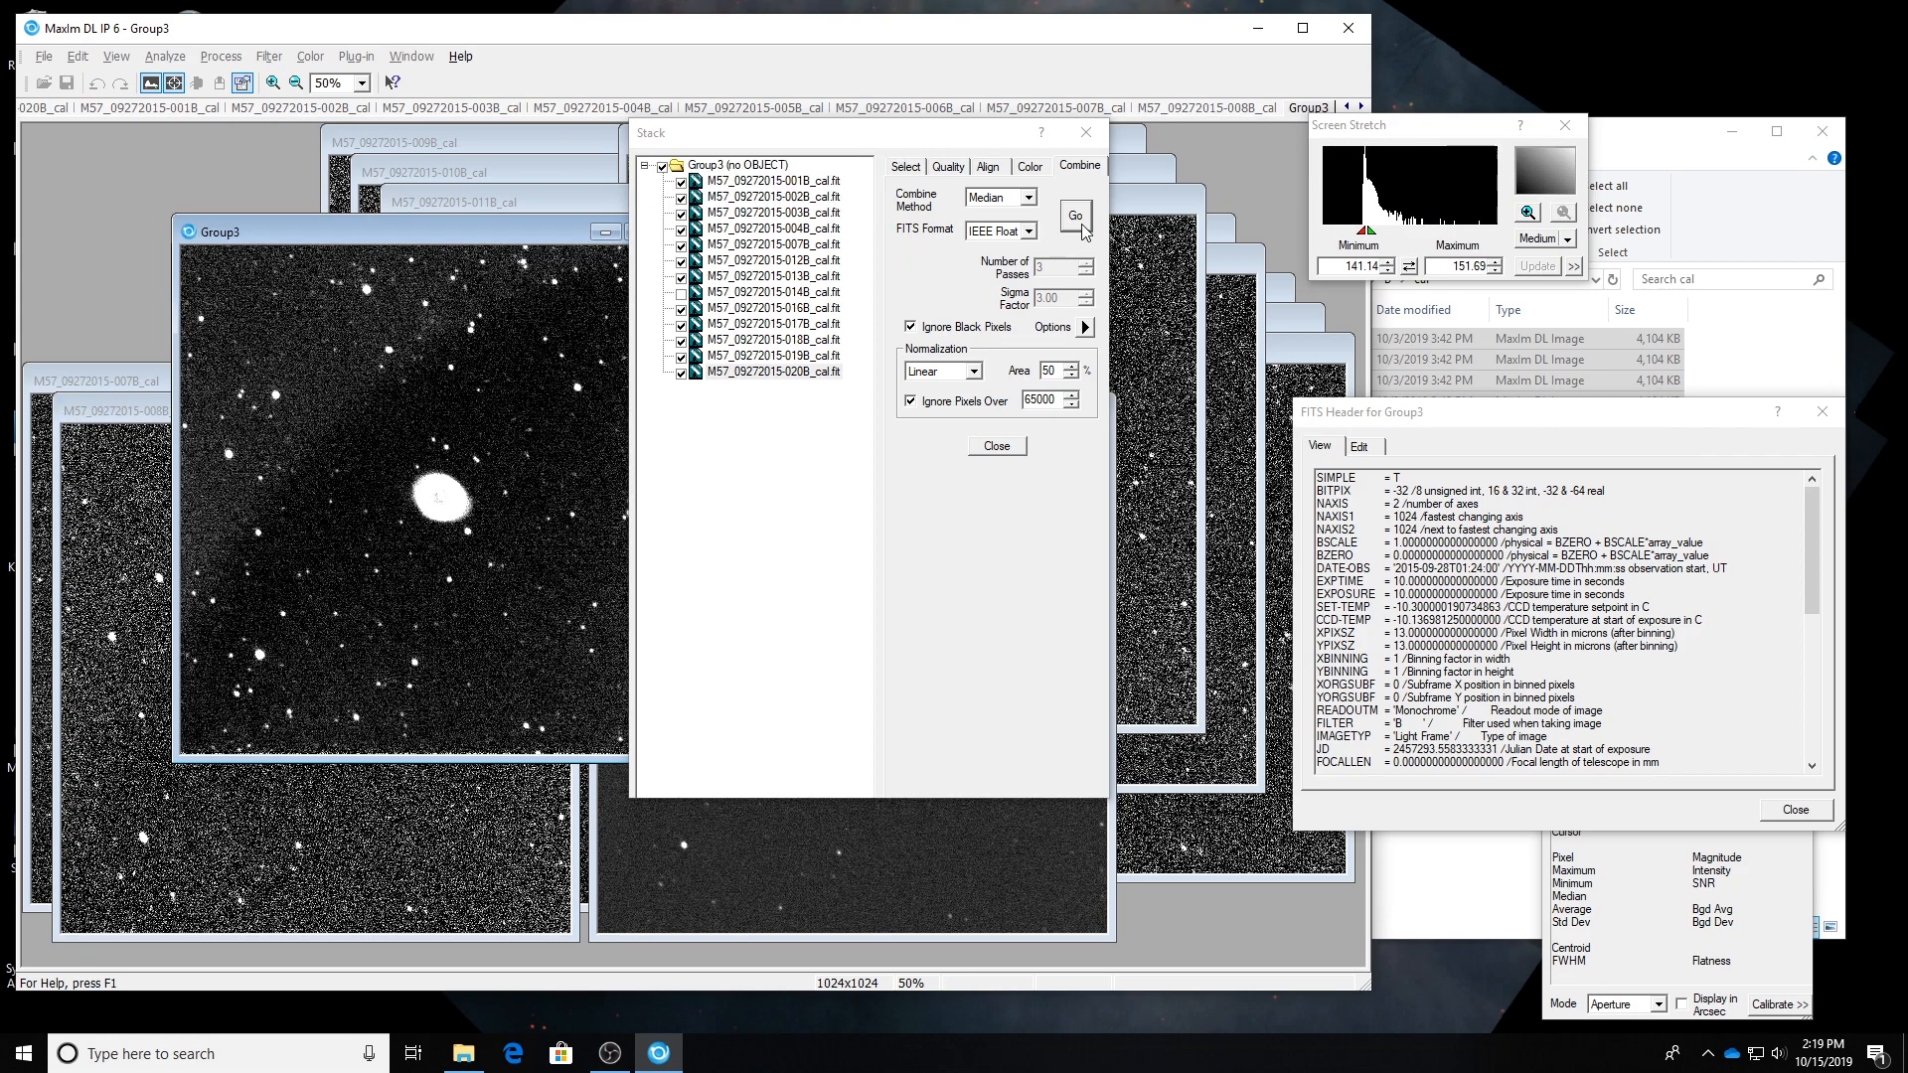
{"action": "left_click_drag", "start_coordinate": [874, 132], "coordinate": [1019, 130]}
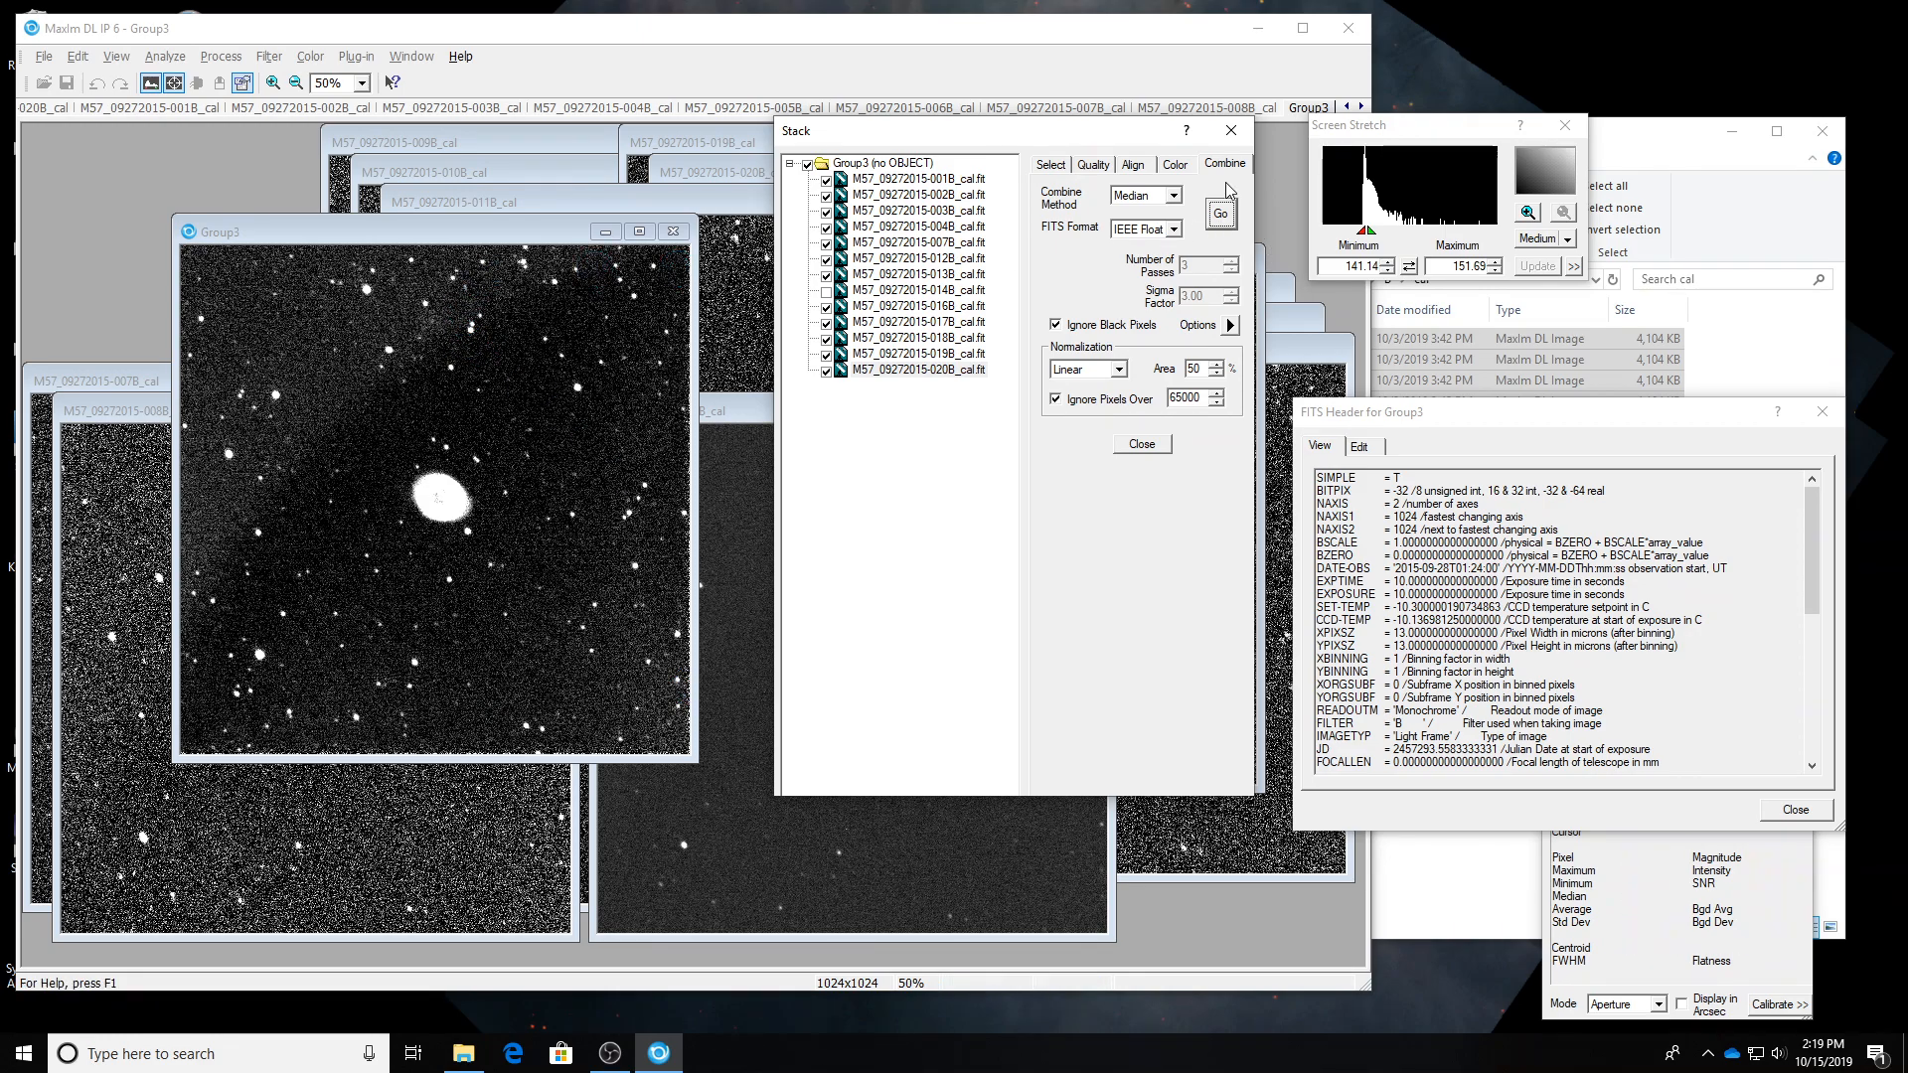
{"action": "left_click", "coordinate": [1142, 444]}
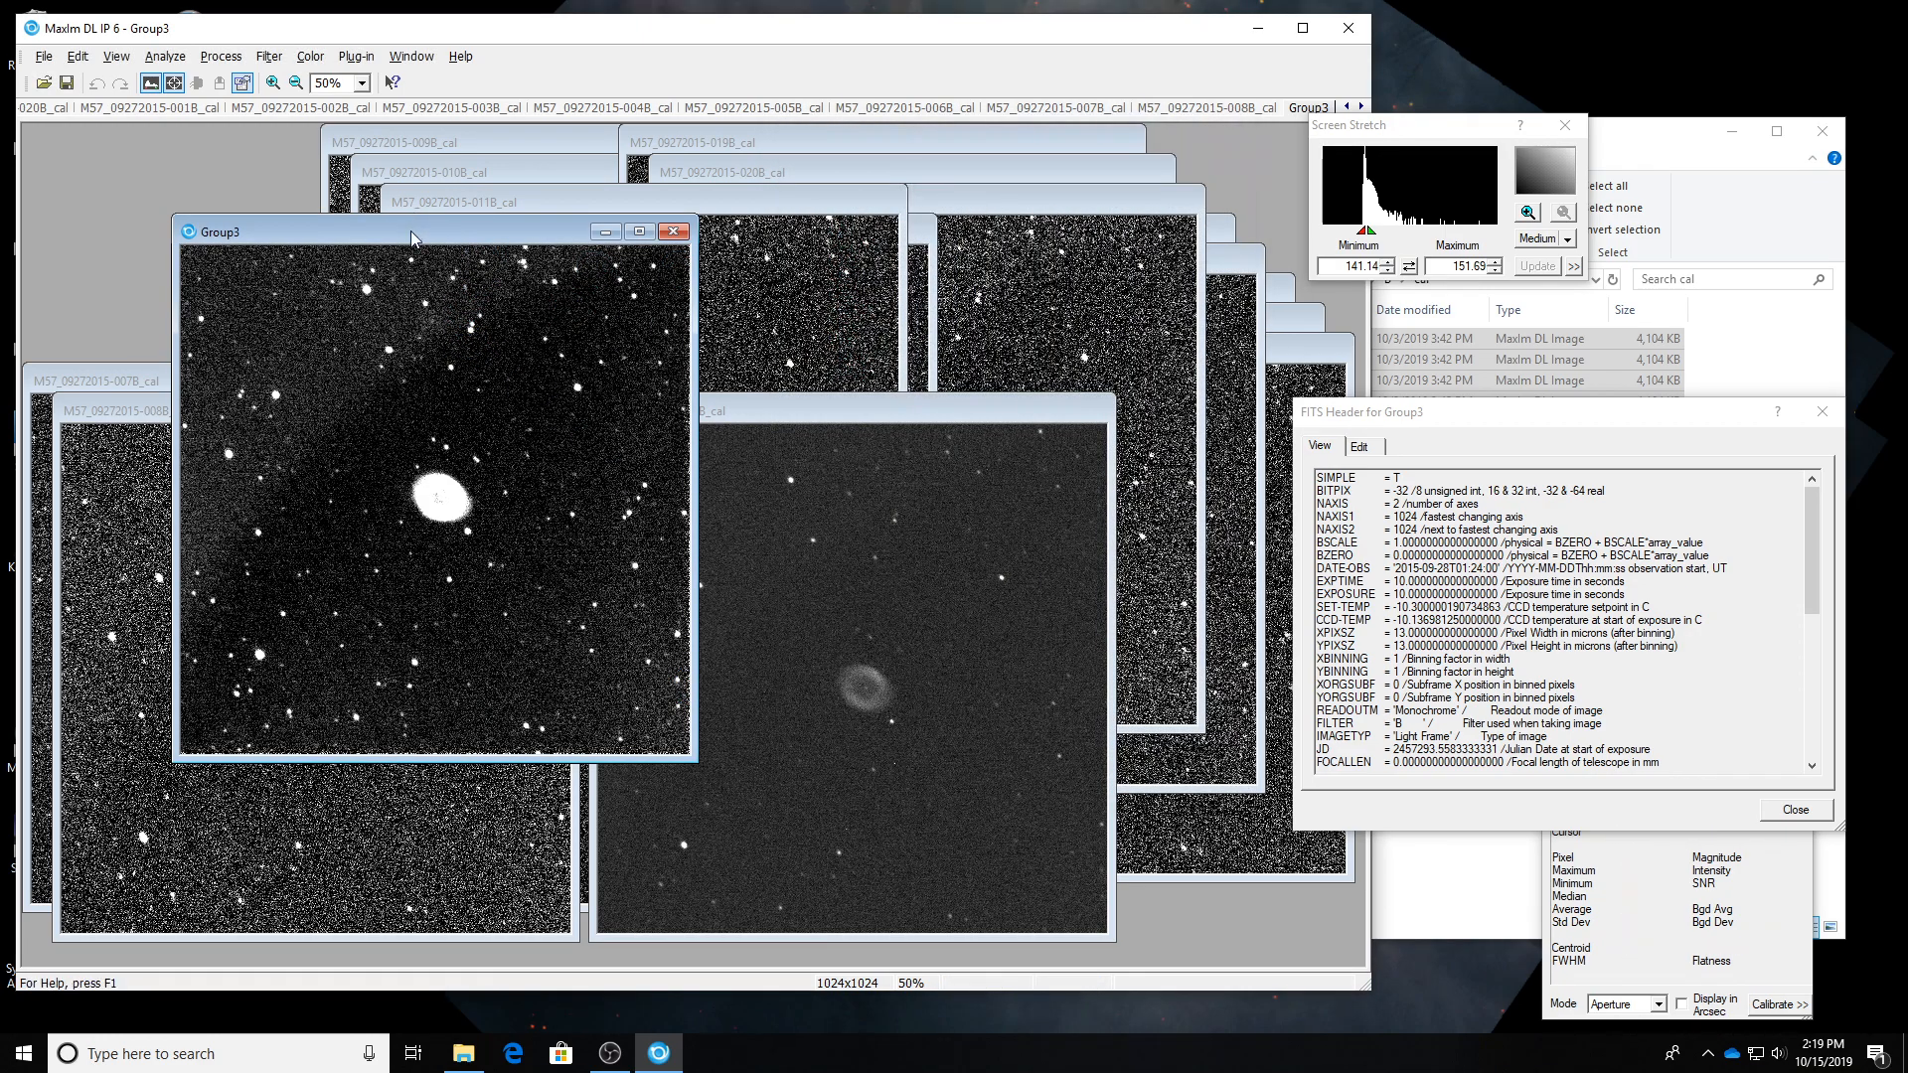
Save the combined B image as FITS file RingNebula_09272015_Bstack in the M57_09272015_RingNebula folder.
{"action": "left_click", "coordinate": [44, 57]}
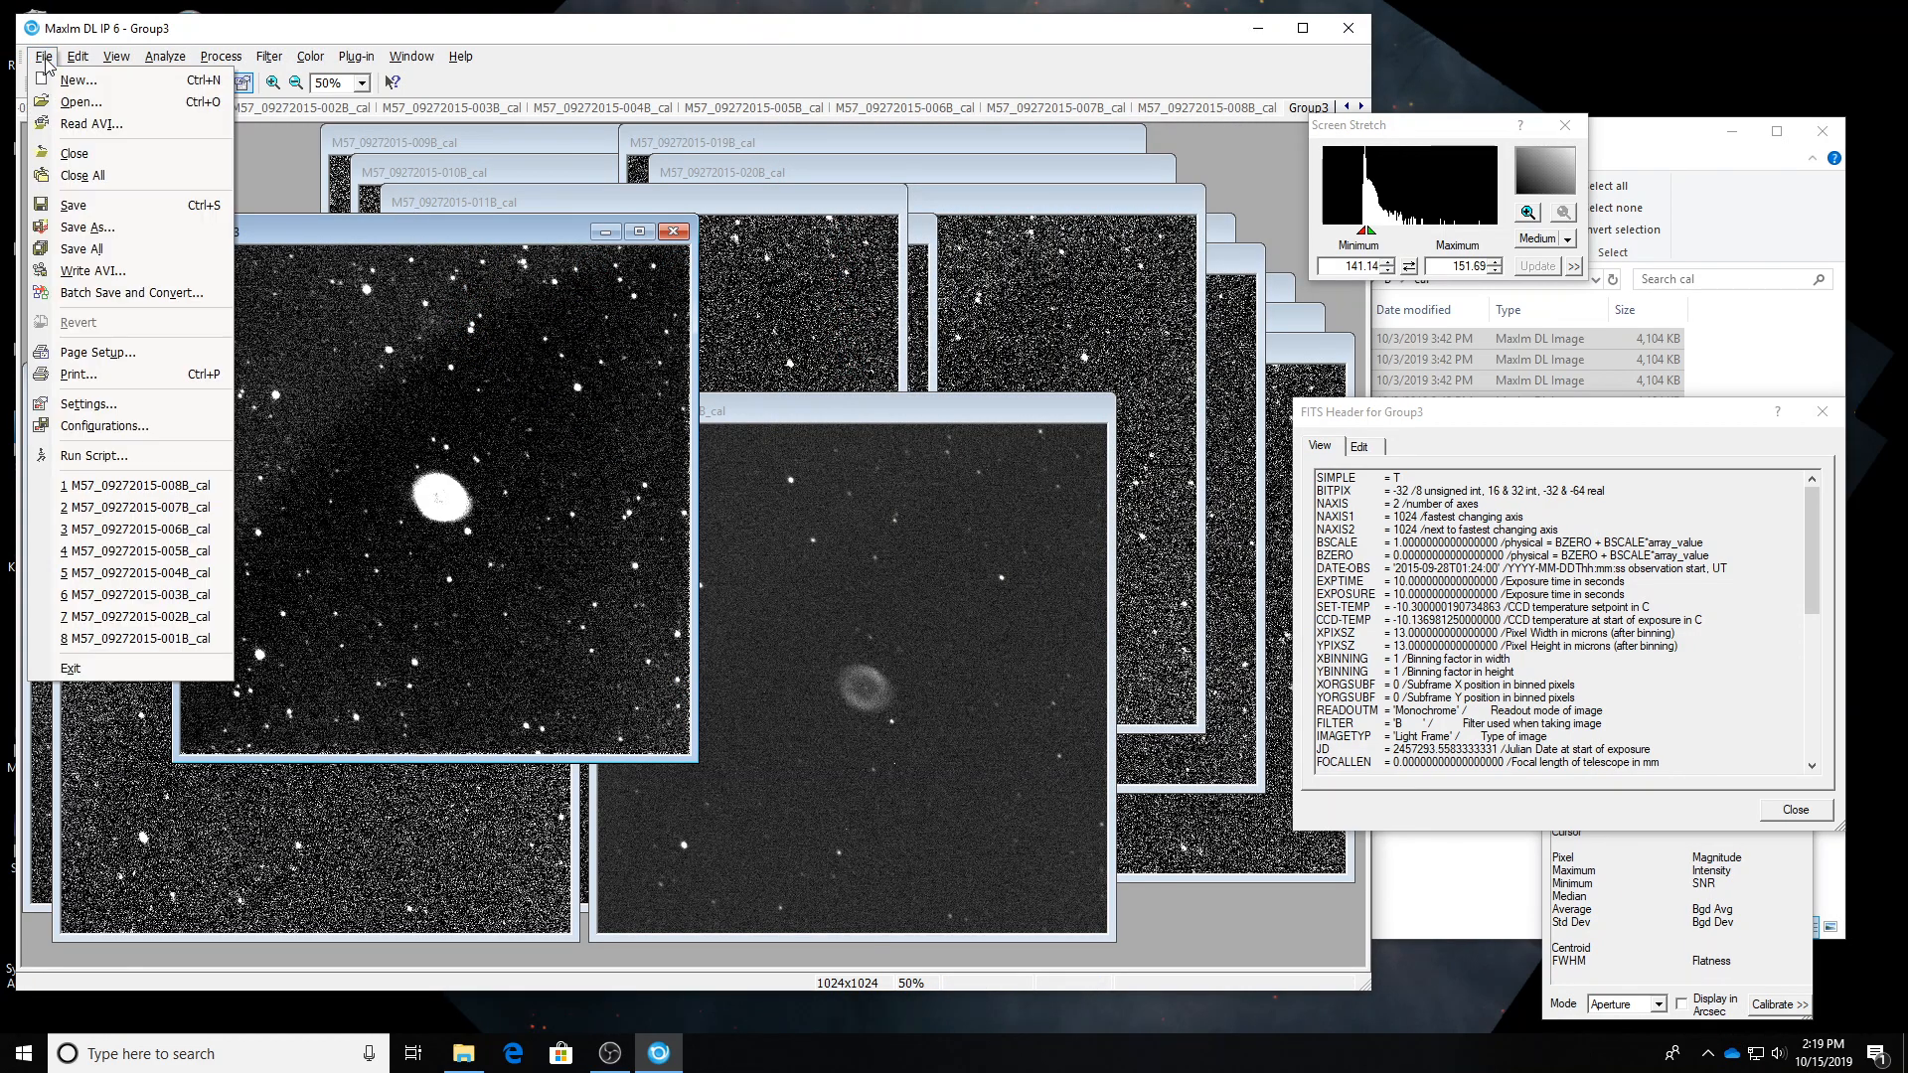
{"action": "left_click", "coordinate": [116, 230]}
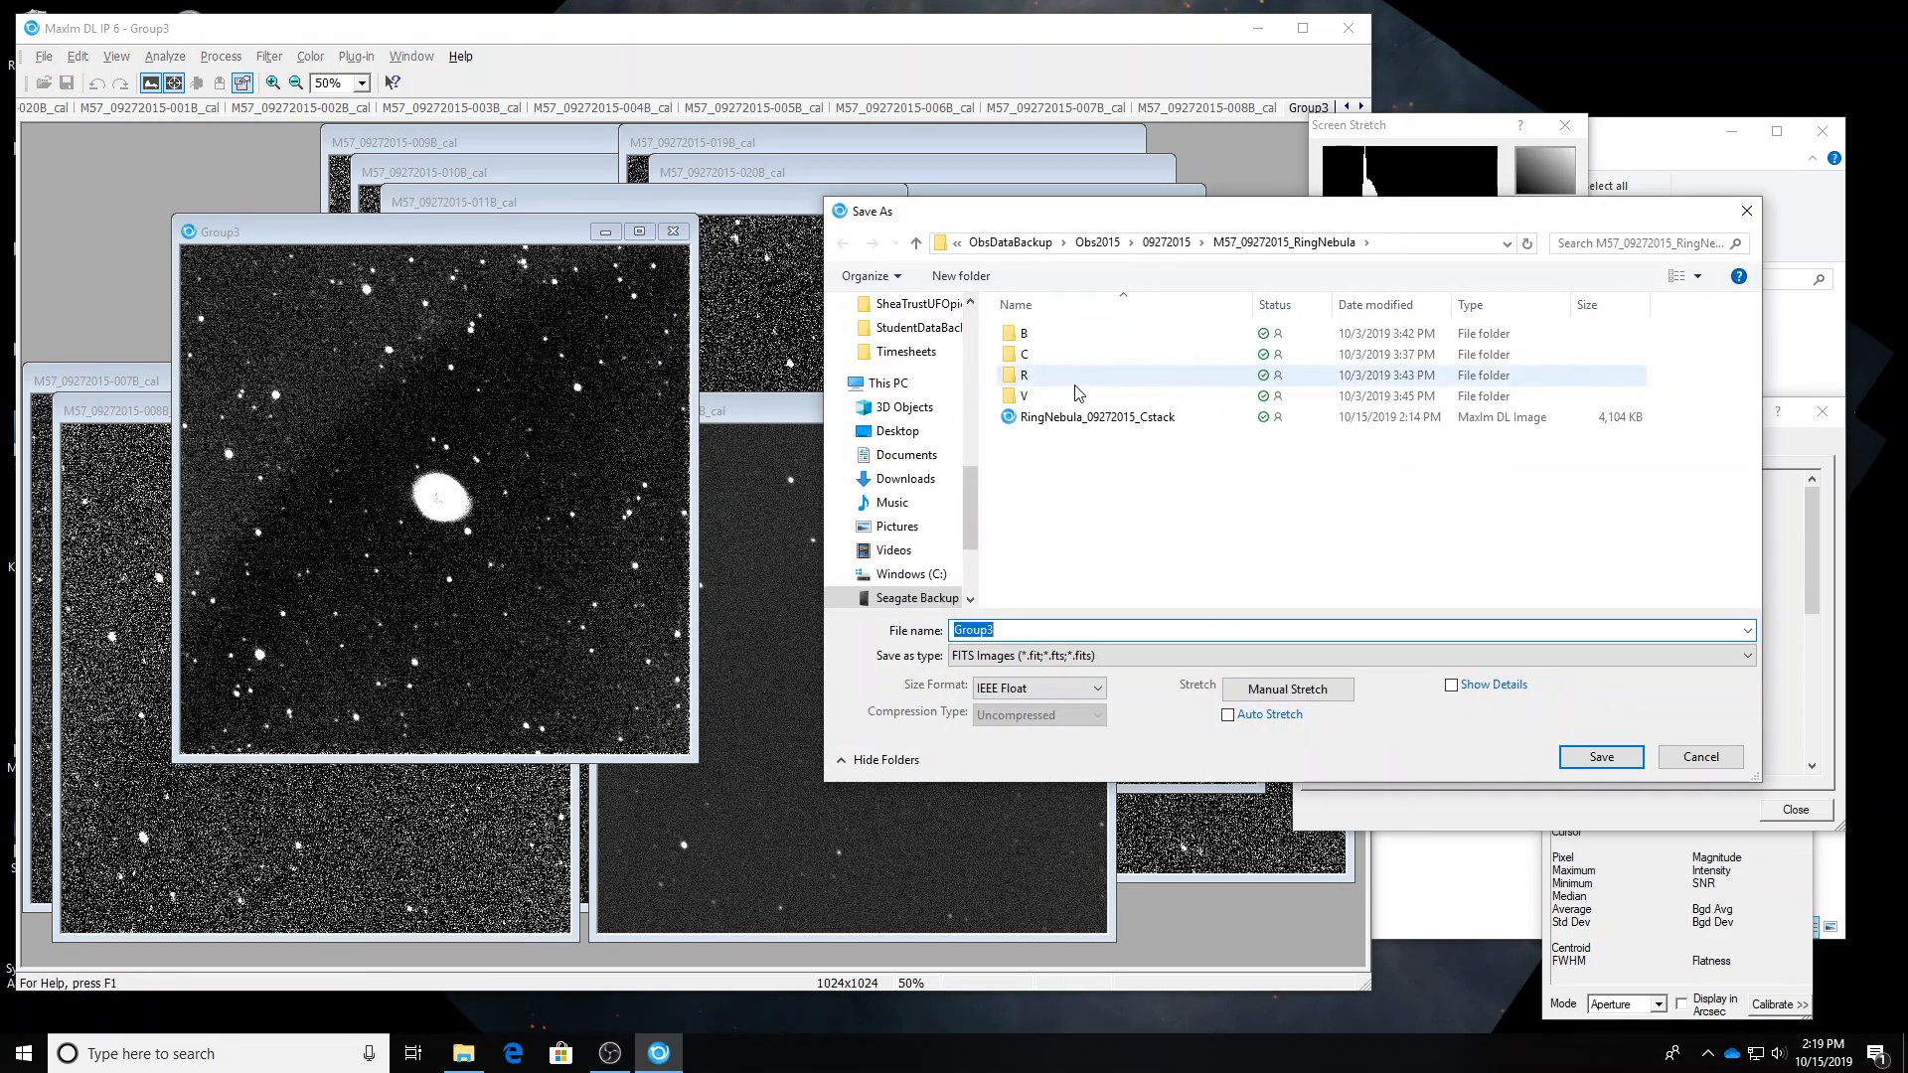
{"action": "left_click", "coordinate": [1070, 418]}
{"action": "double_click", "coordinate": [1080, 629]}
{"action": "left_click", "coordinate": [1080, 629]}
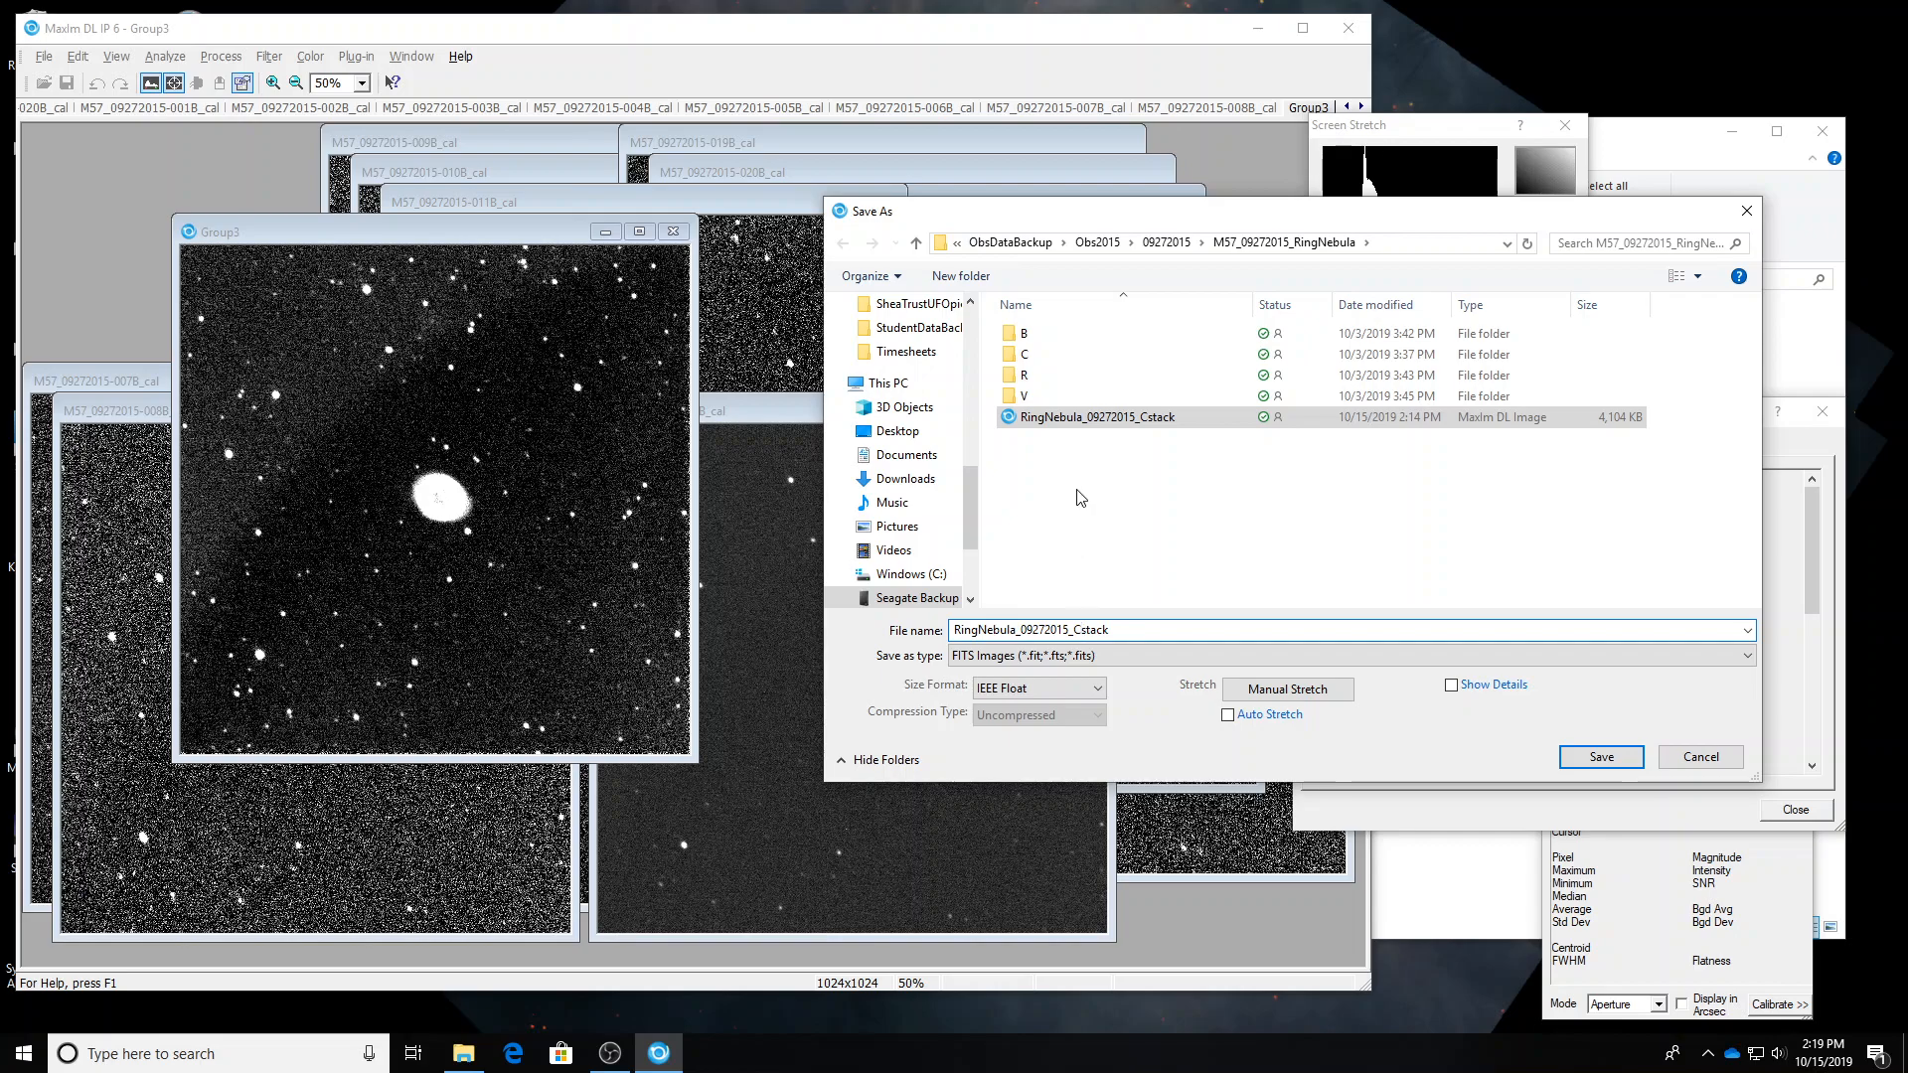
{"action": "key", "text": "BackSpace"}
{"action": "type", "text": "B"}
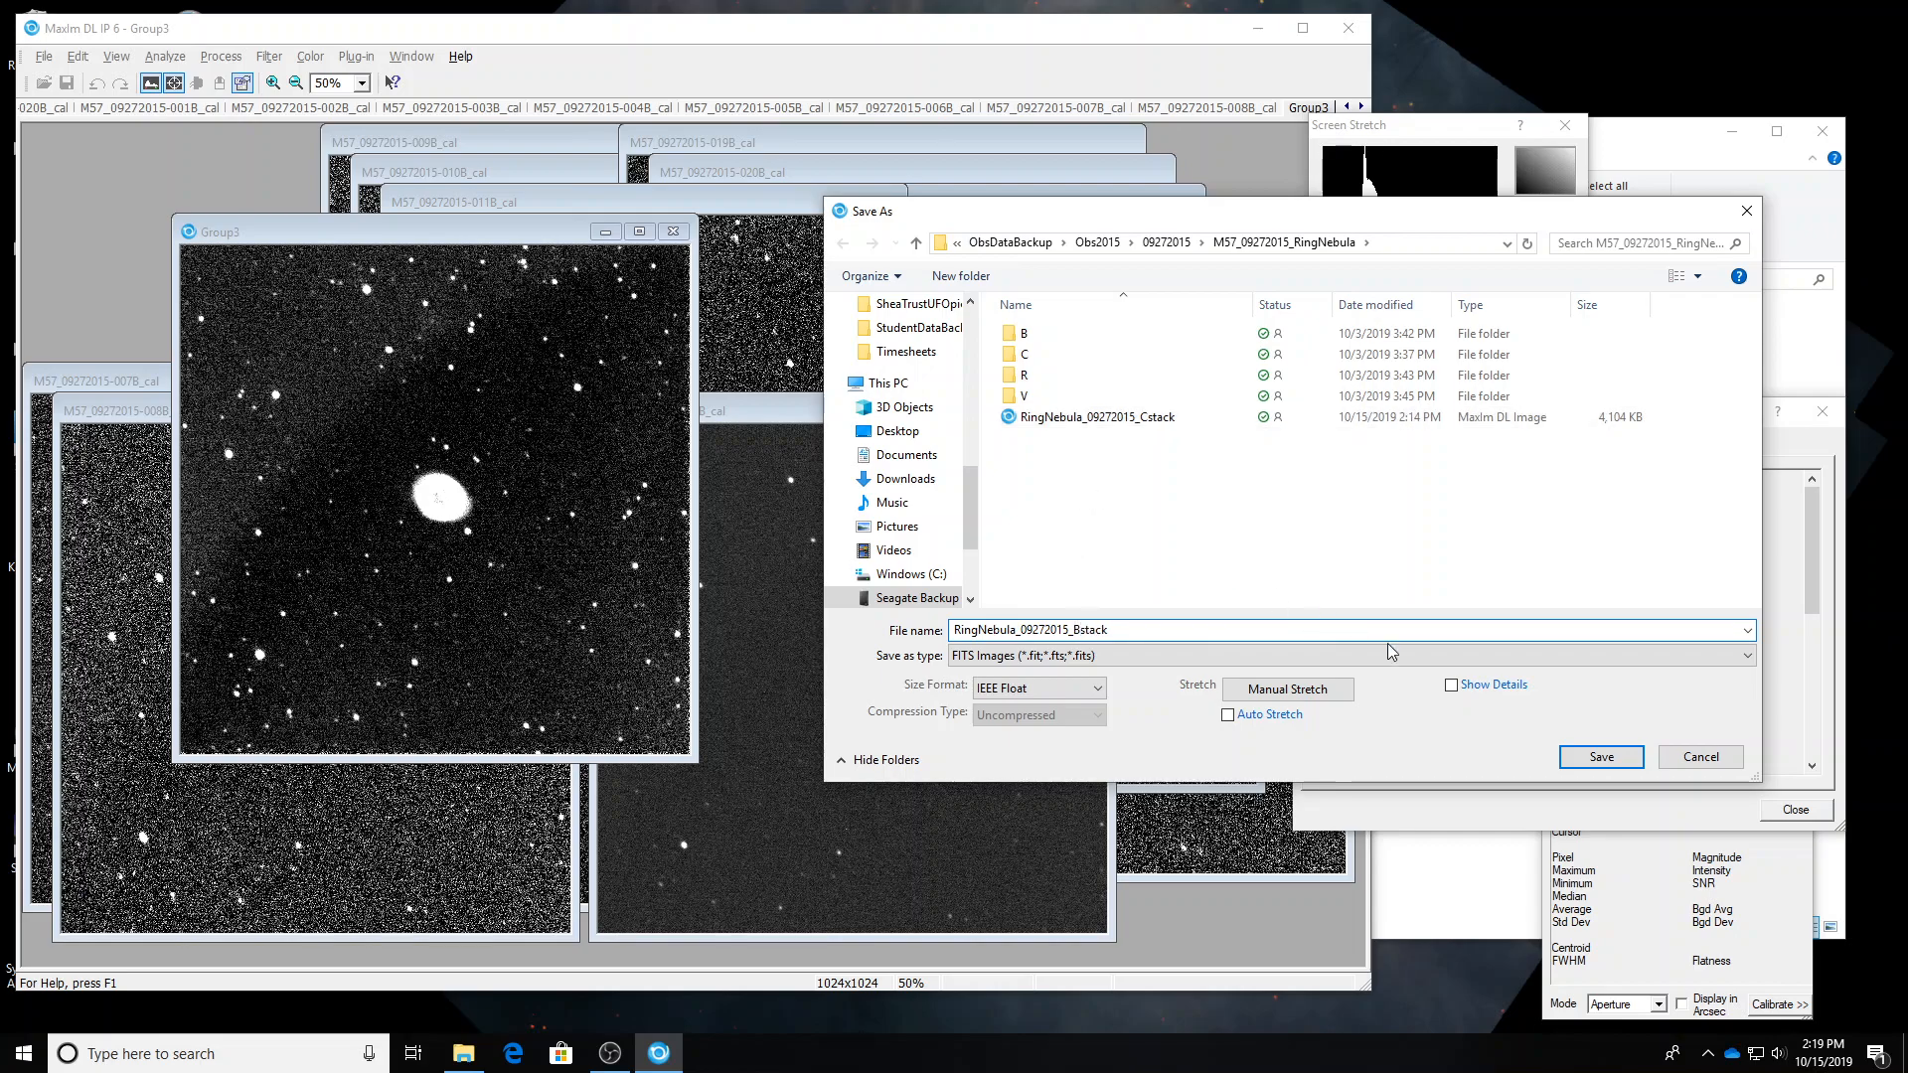
{"action": "left_click", "coordinate": [1580, 756]}
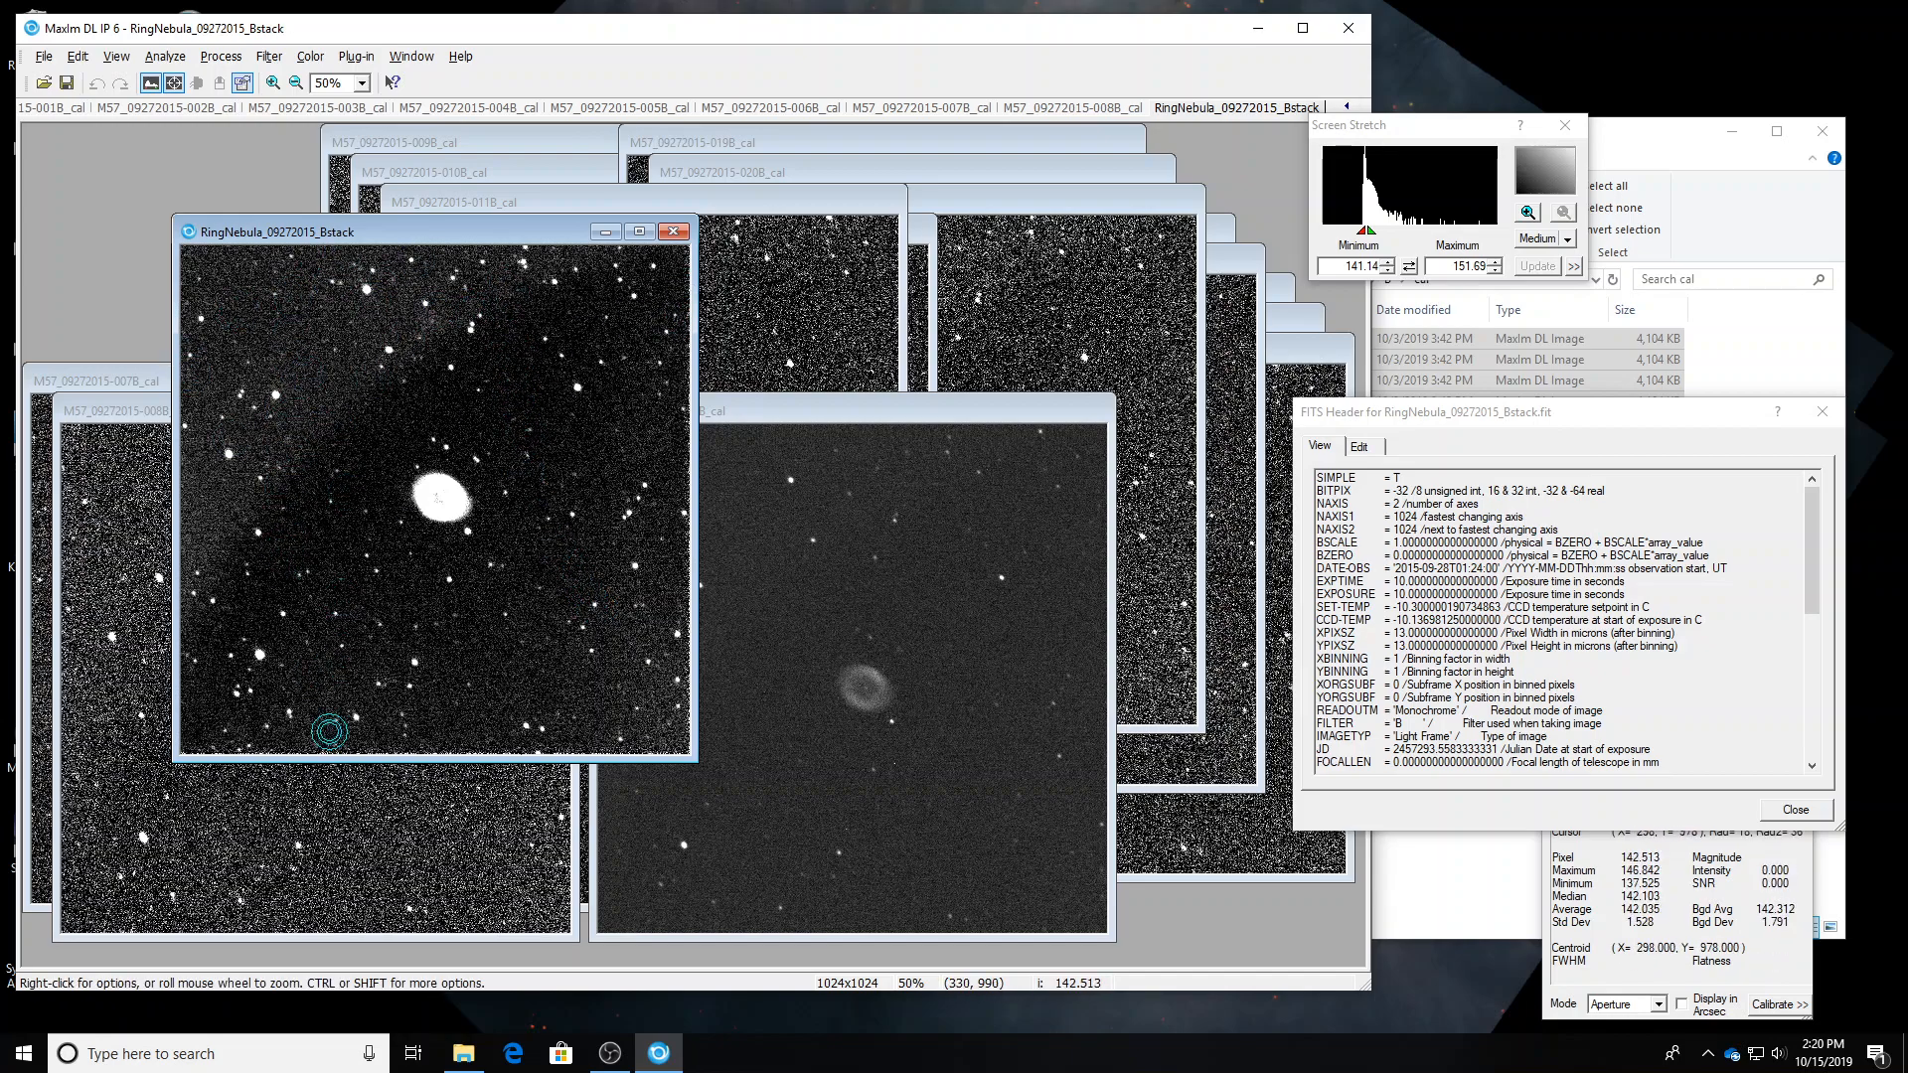
Close the saved B stack image and all the open B frames.
{"action": "left_click", "coordinate": [675, 232]}
{"action": "key", "text": "alt+f"}
{"action": "key", "text": "l"}
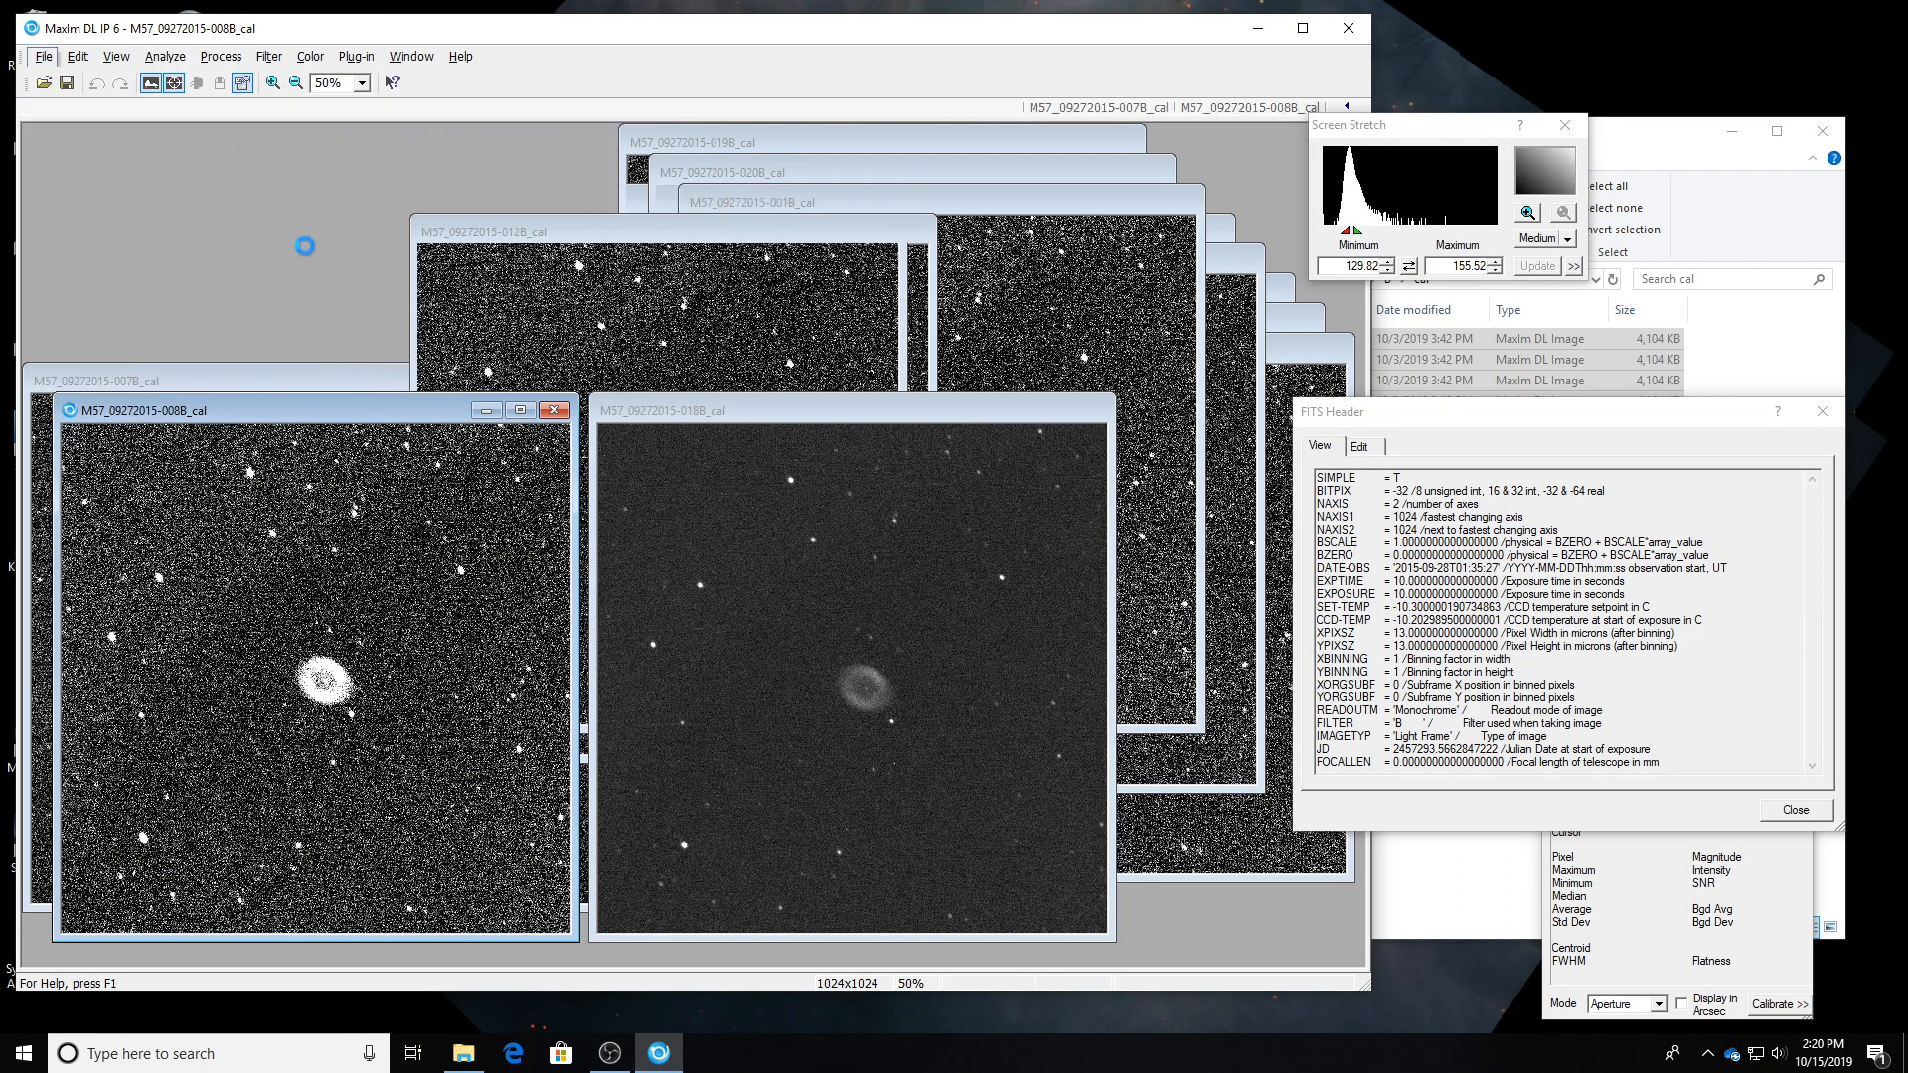
Switch to File Explorer, go to the cal subfolder of the R folder, and load all calibrated R frames into MaxIm DL.
{"action": "left_click", "coordinate": [1629, 151]}
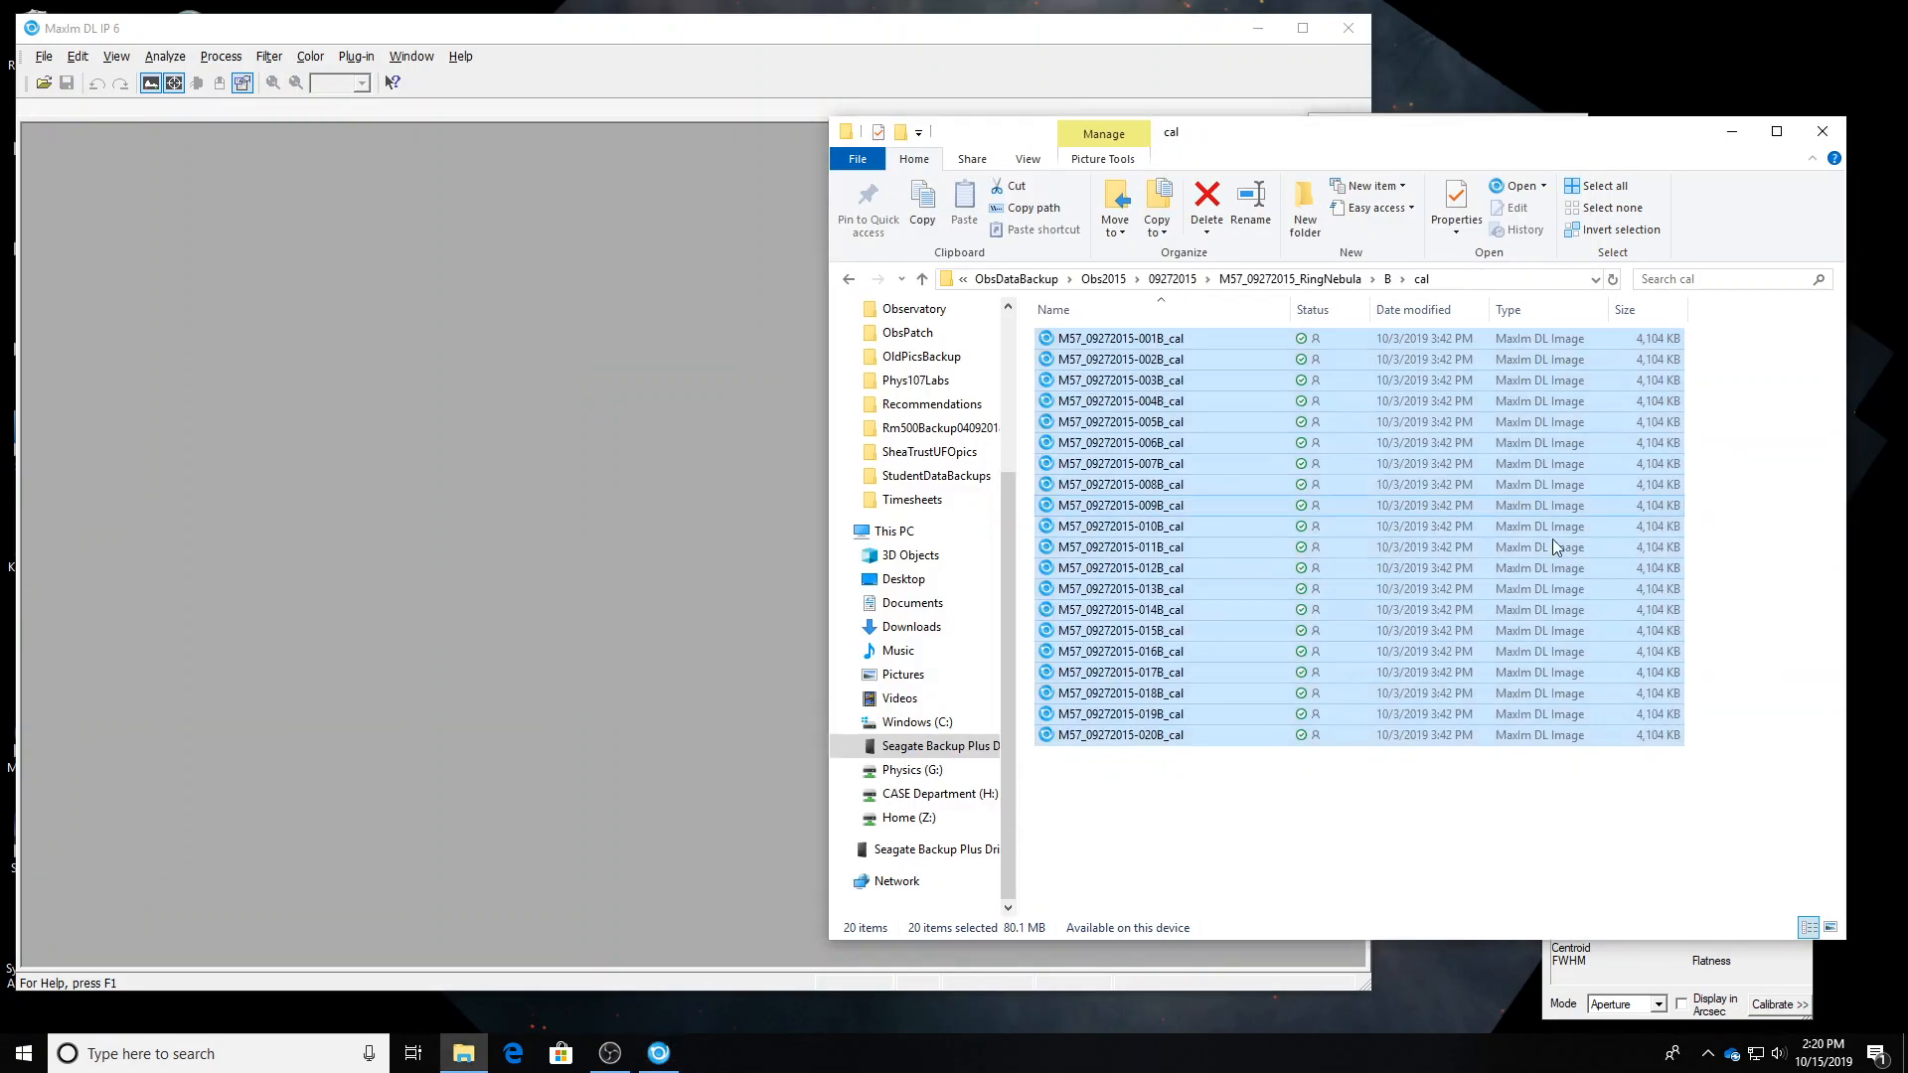
{"action": "left_click", "coordinate": [1259, 821]}
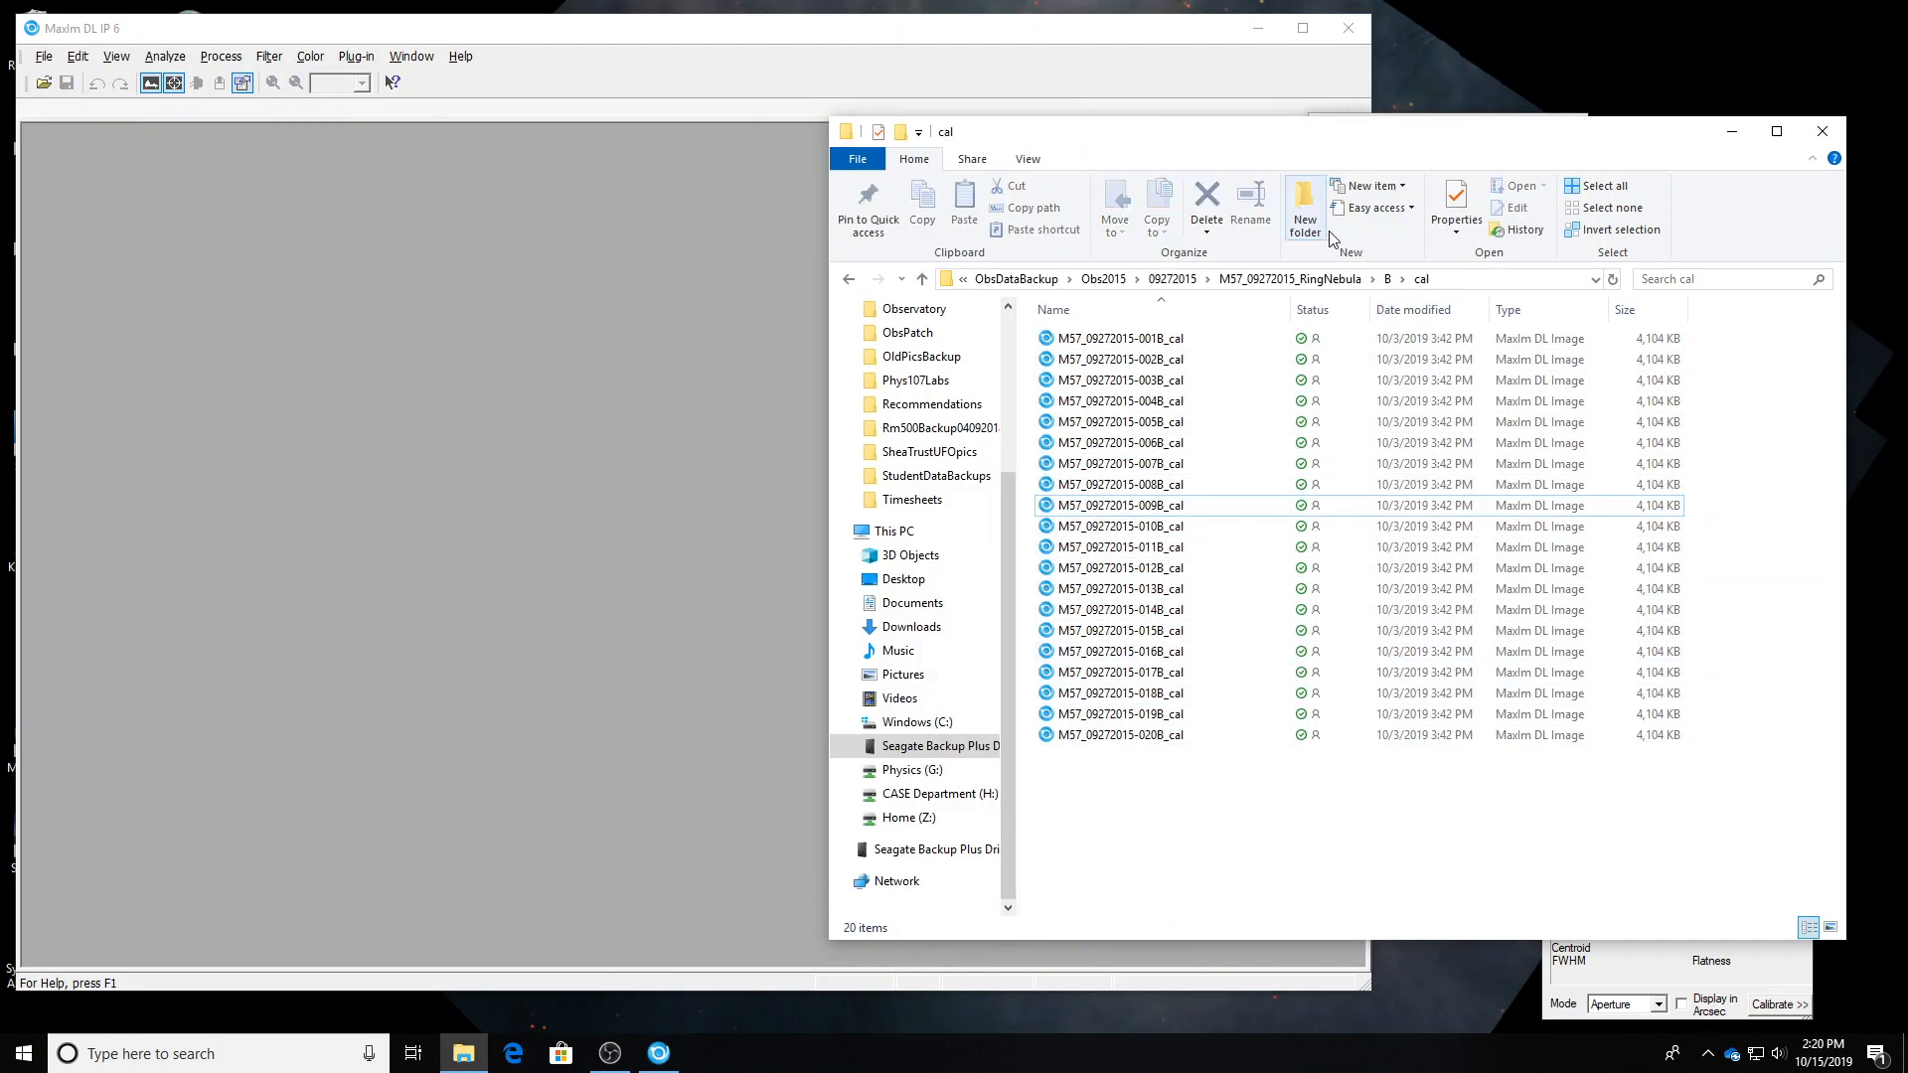
{"action": "left_click", "coordinate": [1348, 284]}
{"action": "double_click", "coordinate": [1087, 384]}
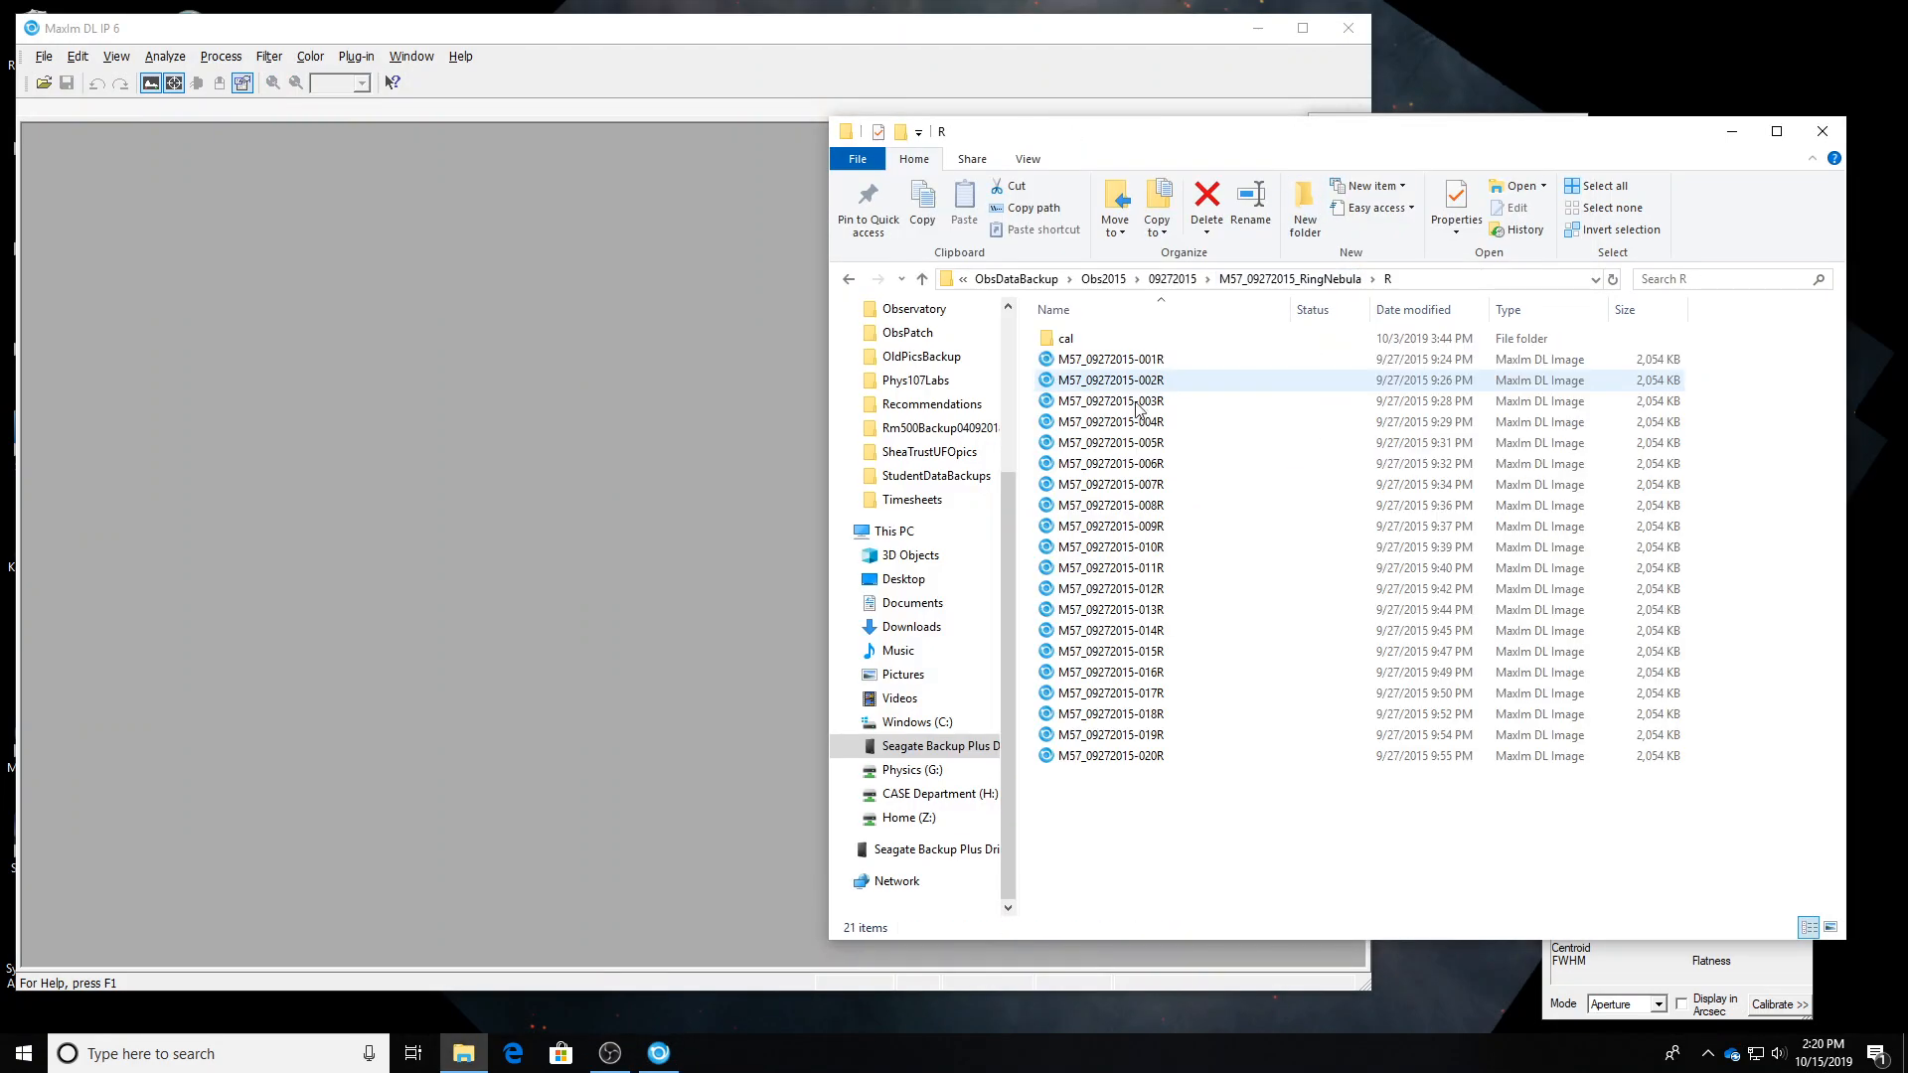
{"action": "double_click", "coordinate": [1055, 341]}
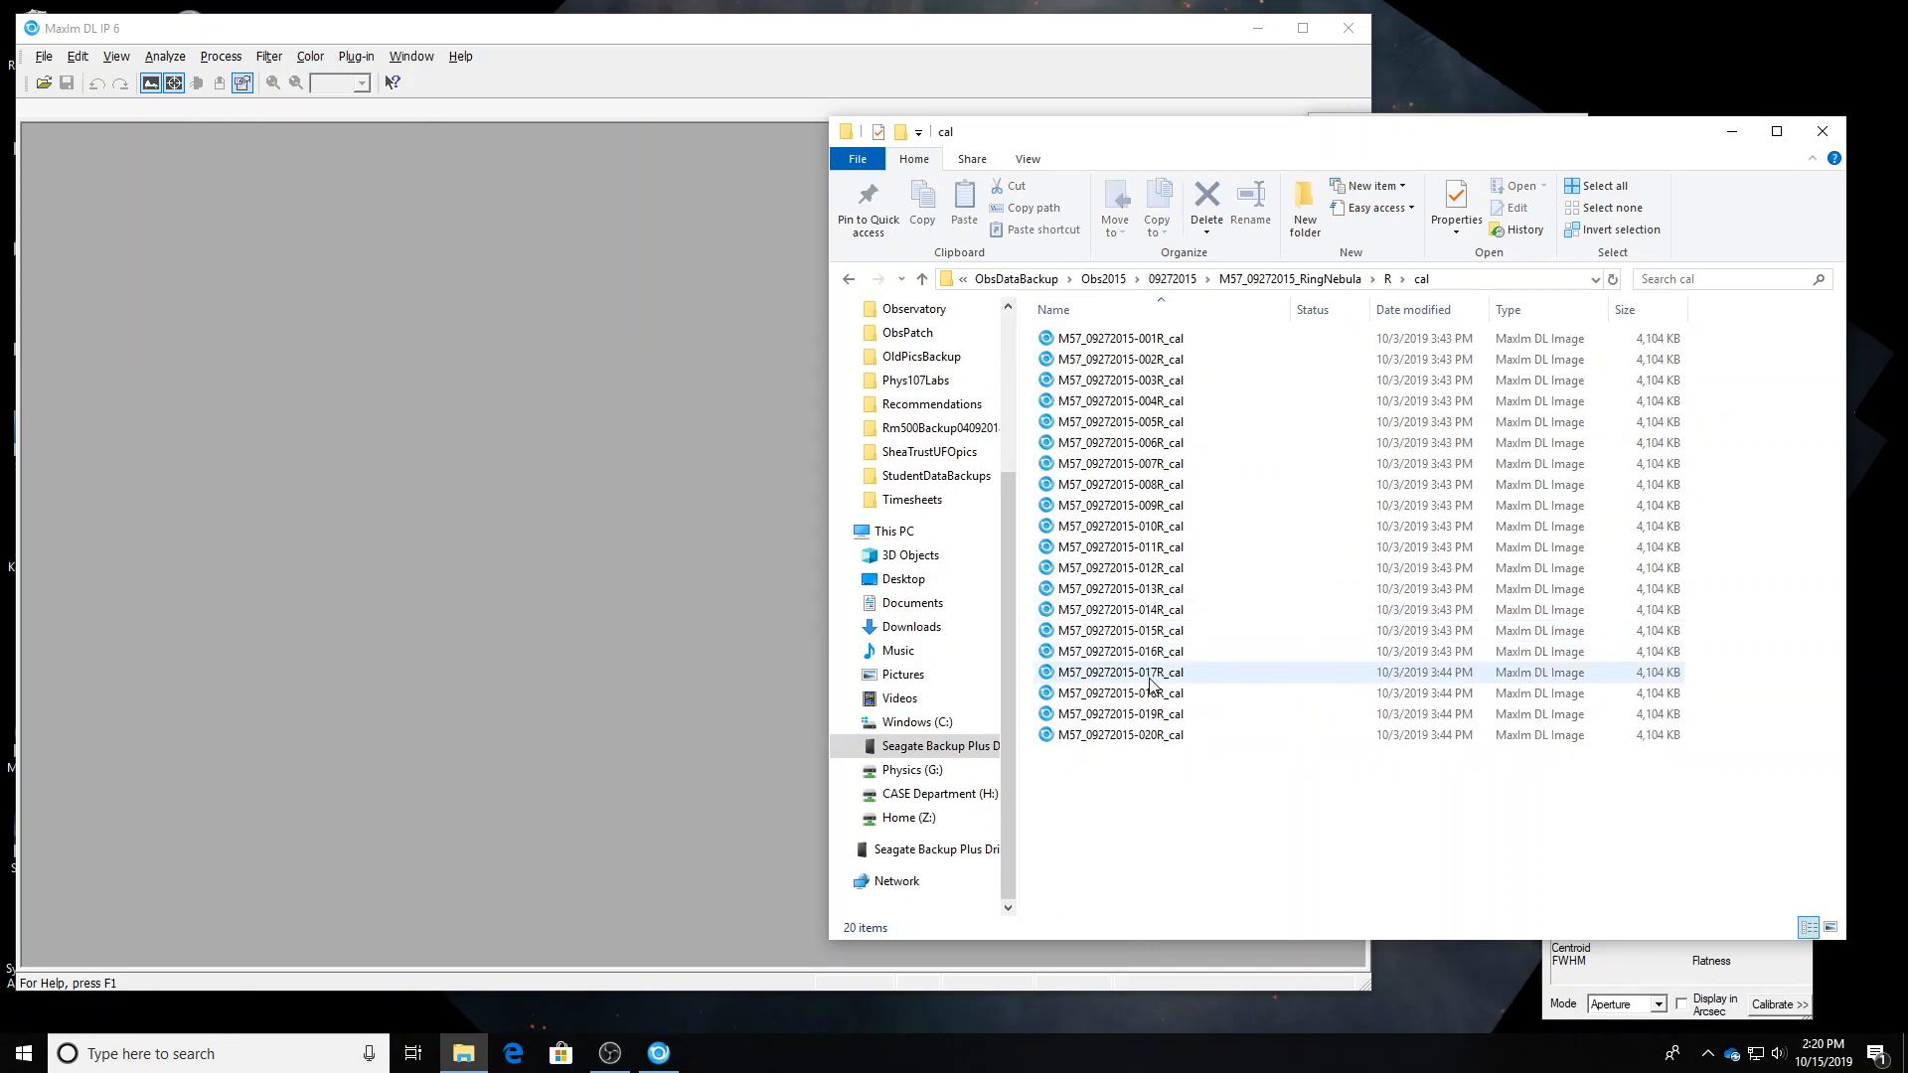
{"action": "left_click_drag", "start_coordinate": [1165, 777], "coordinate": [455, 354]}
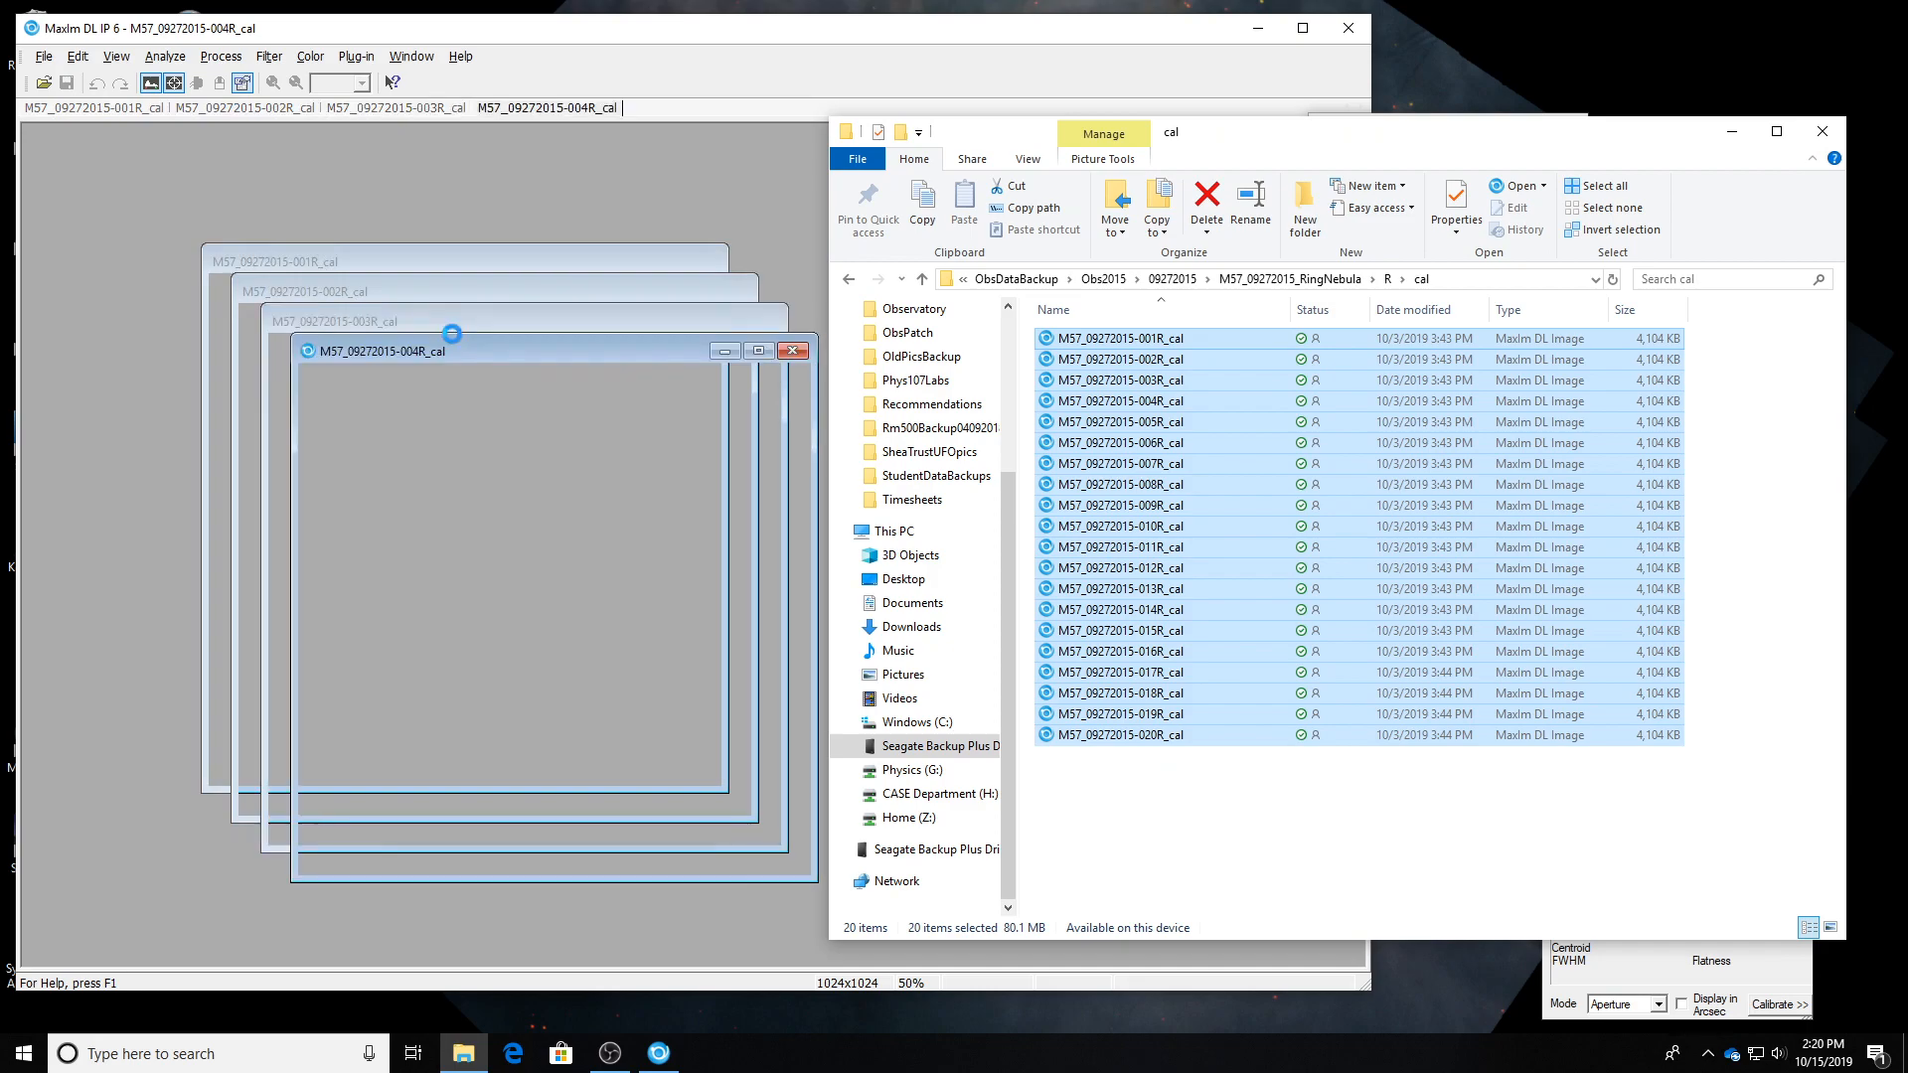
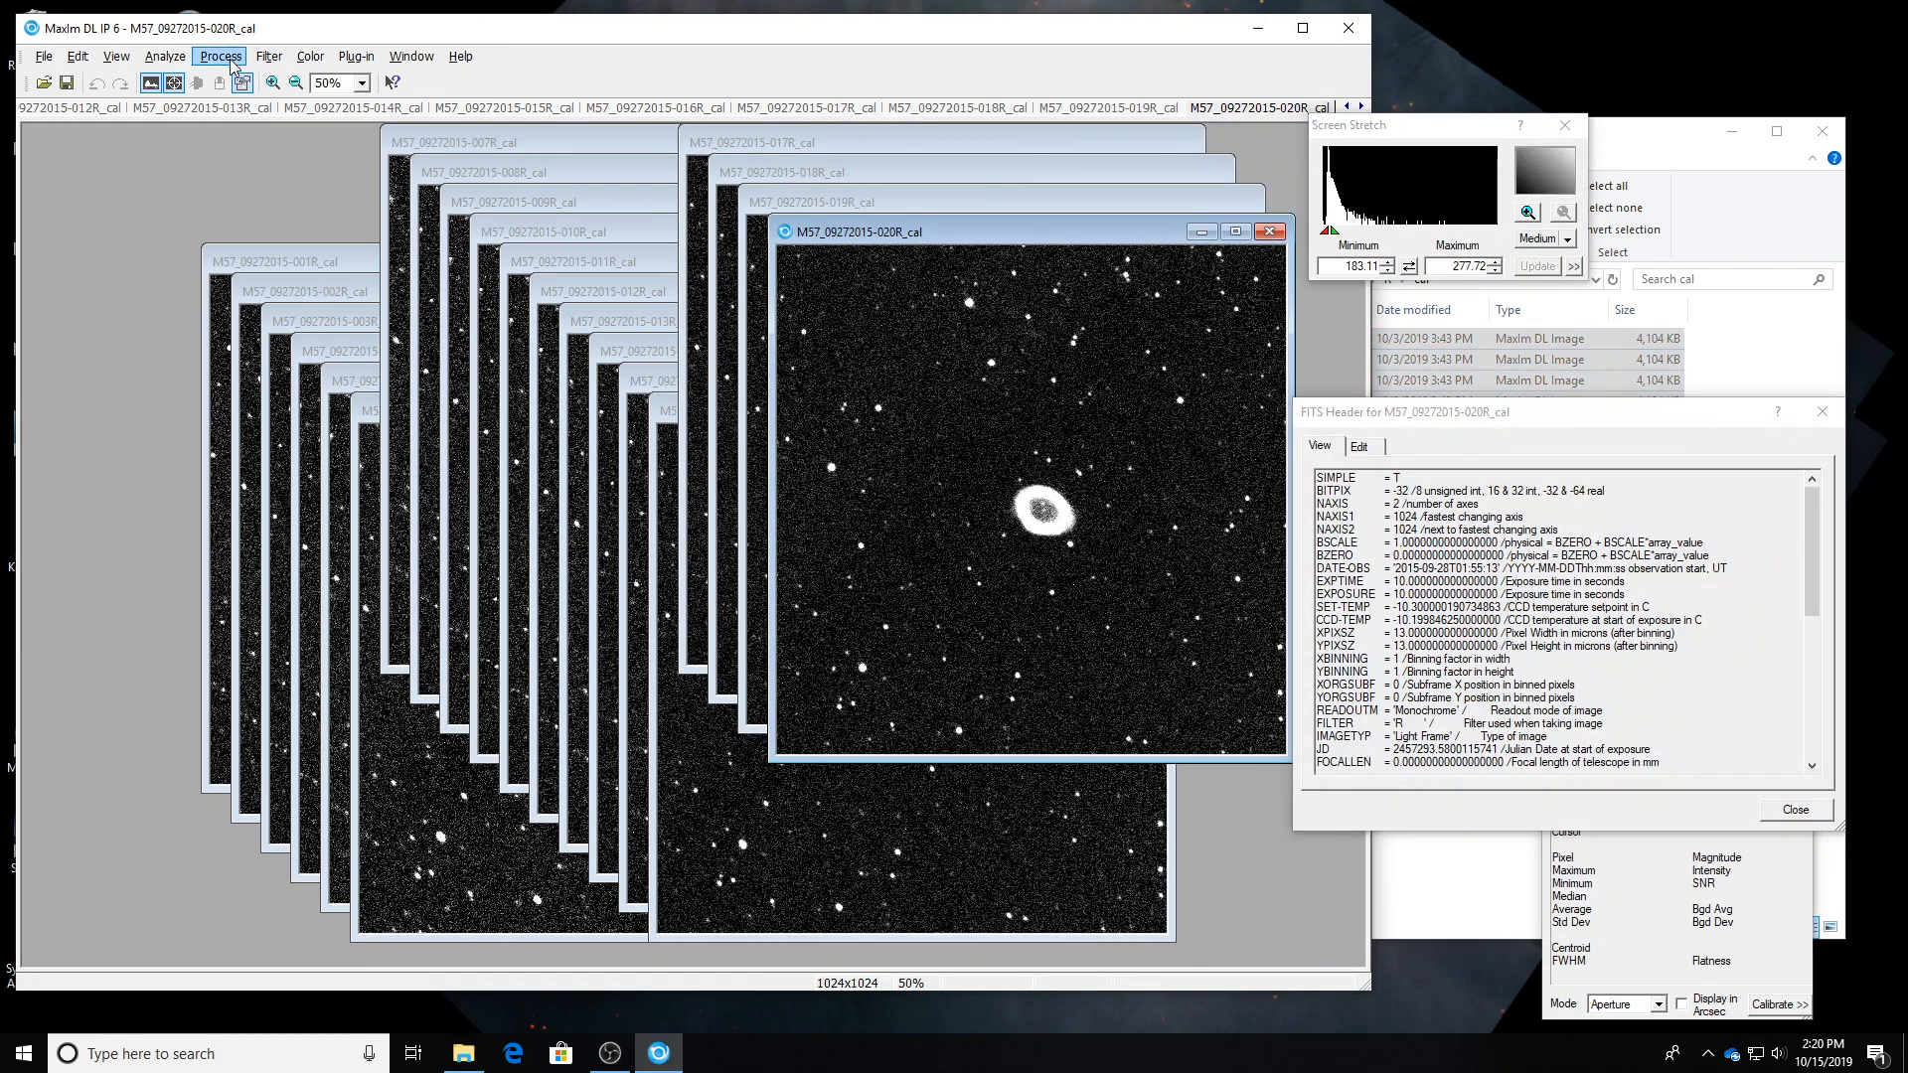
Start a new stack, remove the leftover empty Group3, and add all the open R images.
{"action": "left_click", "coordinate": [221, 56]}
{"action": "left_click", "coordinate": [248, 238]}
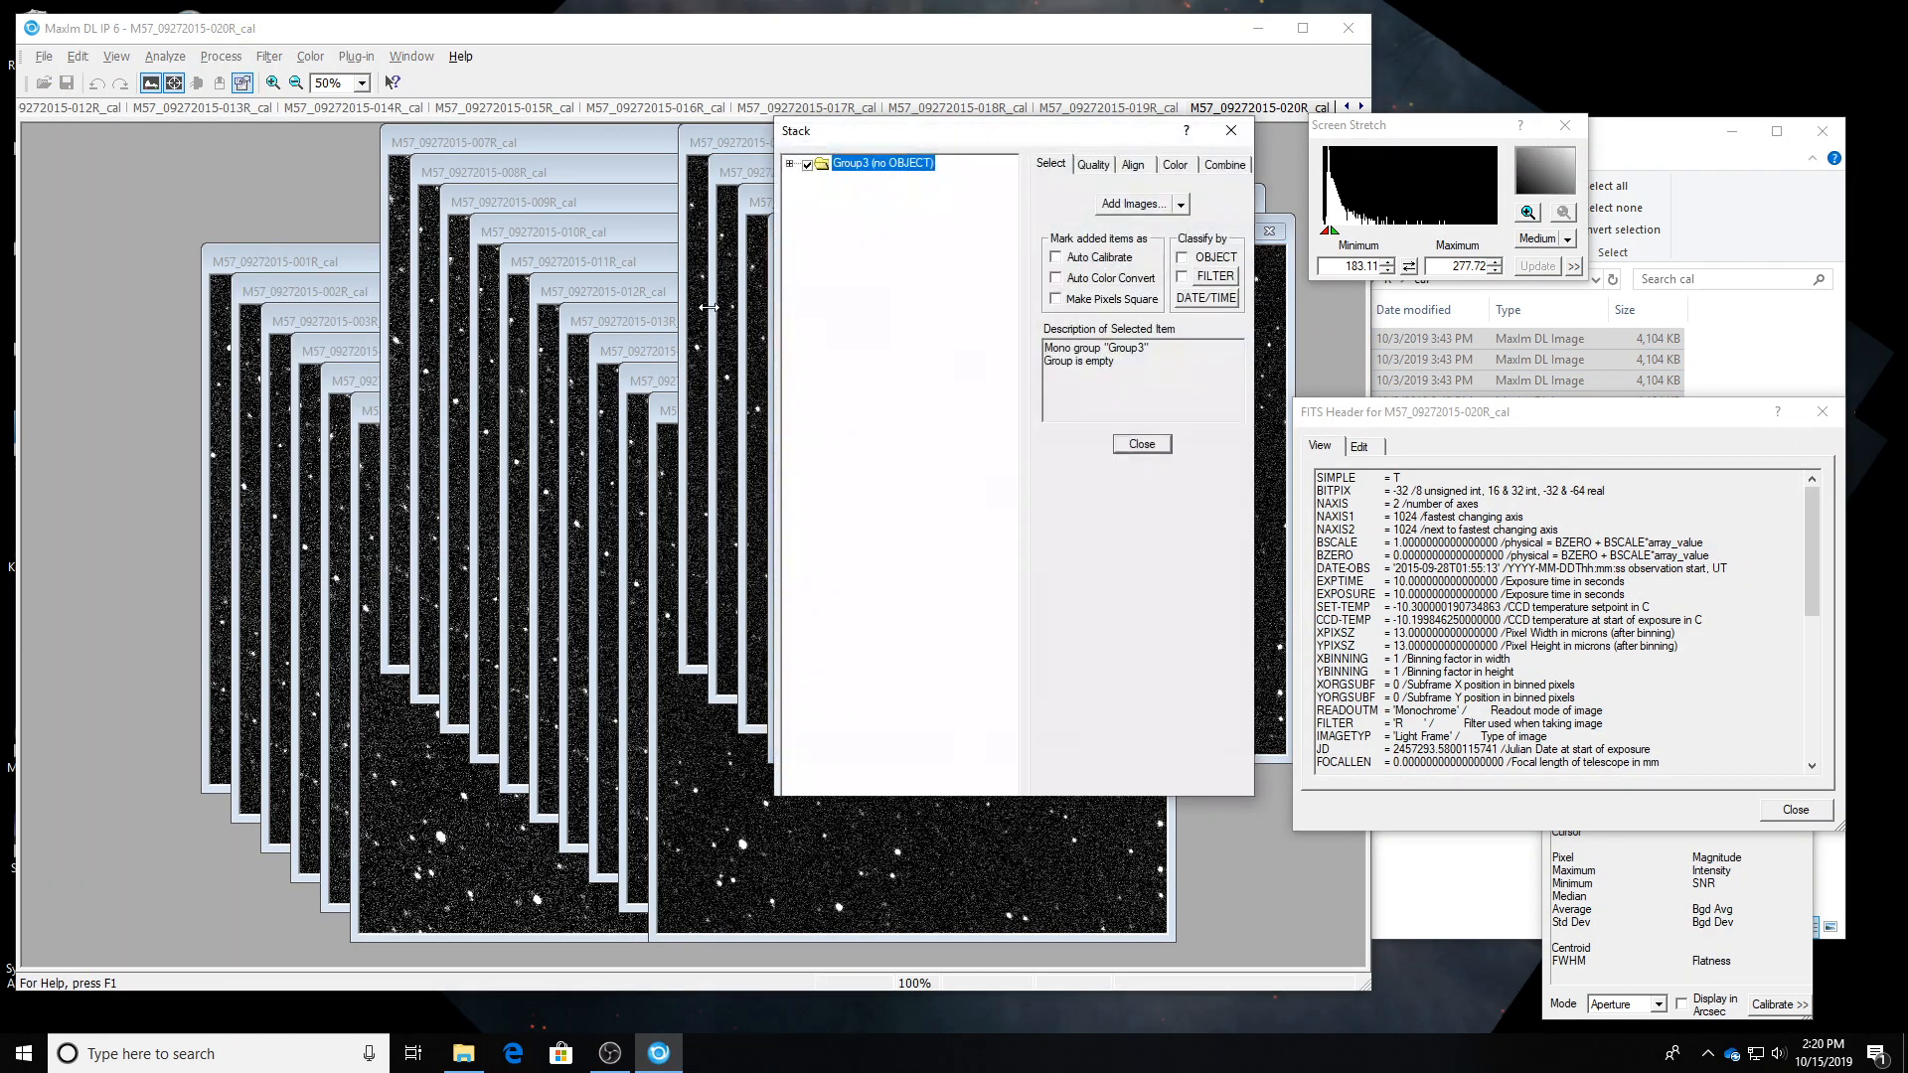
{"action": "right_click", "coordinate": [884, 174]}
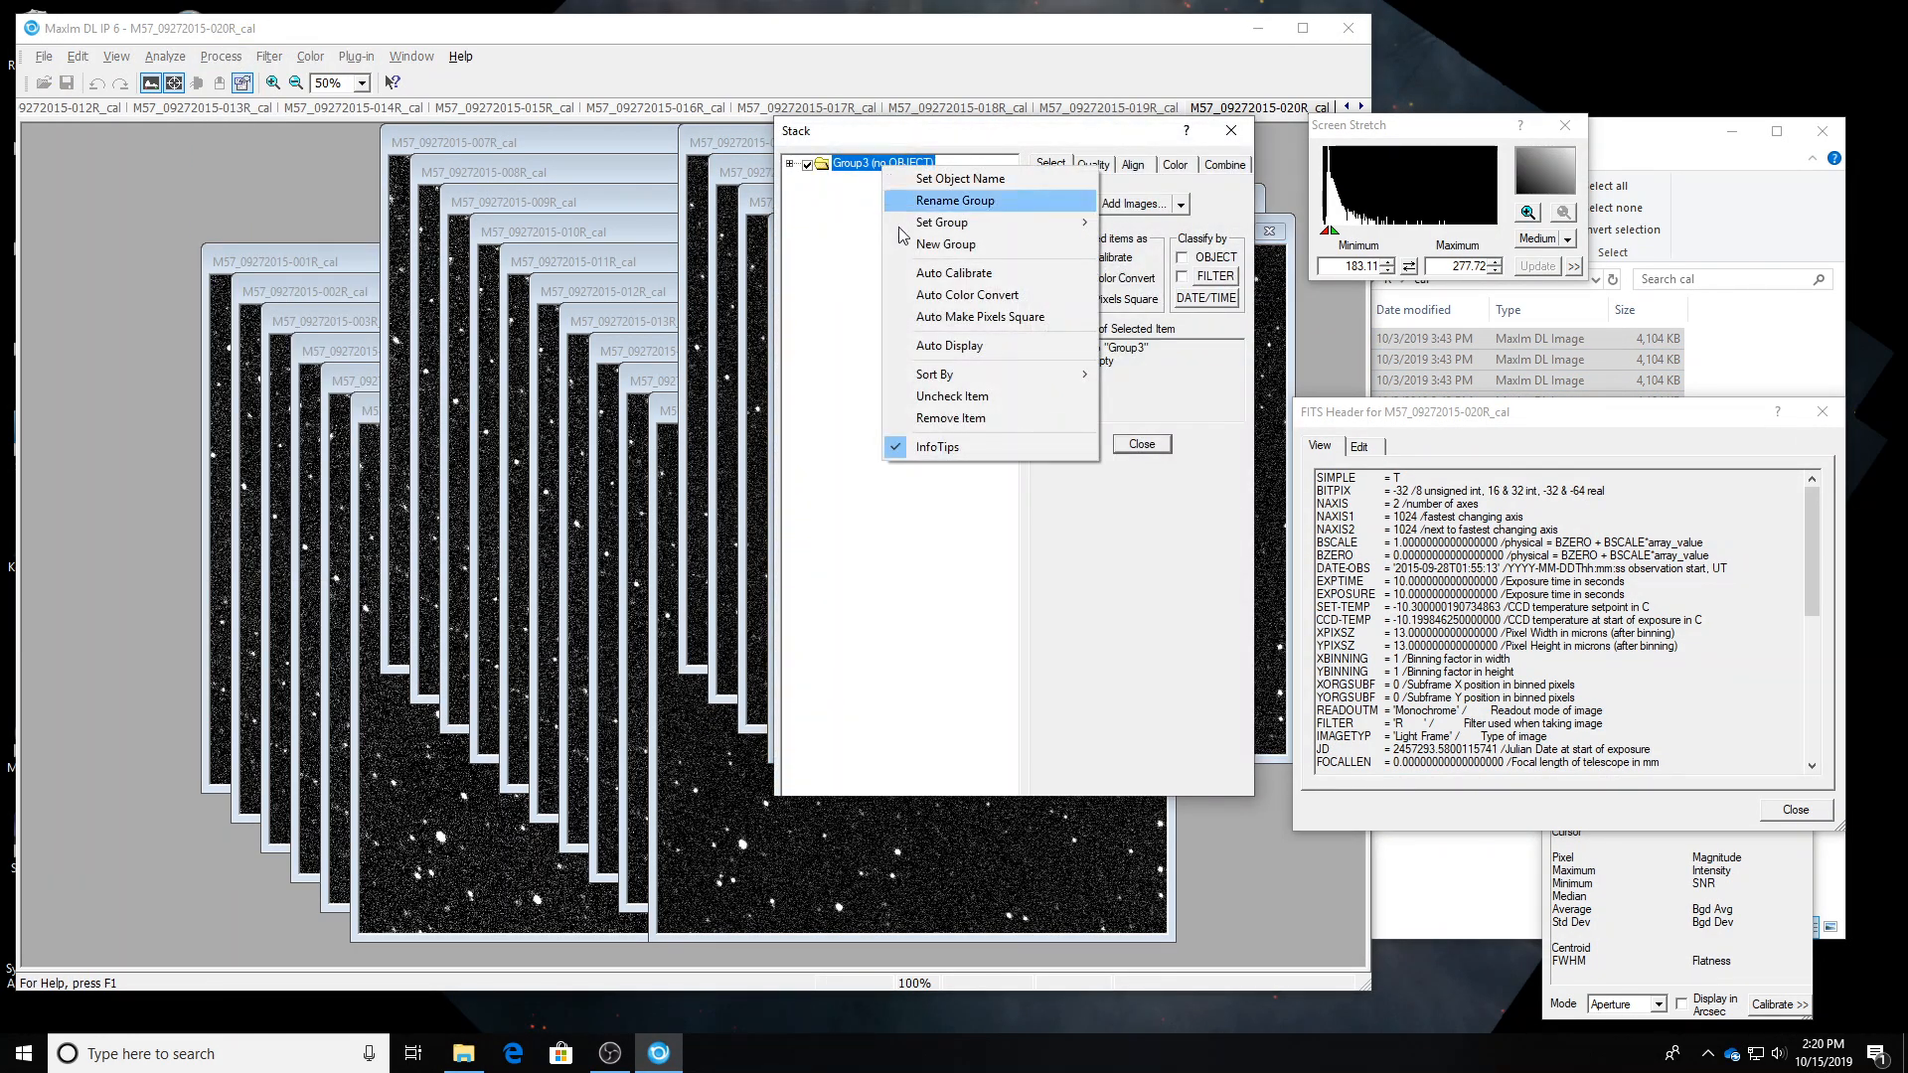
{"action": "left_click", "coordinate": [949, 421]}
{"action": "left_click", "coordinate": [1129, 207]}
{"action": "left_click", "coordinate": [968, 584]}
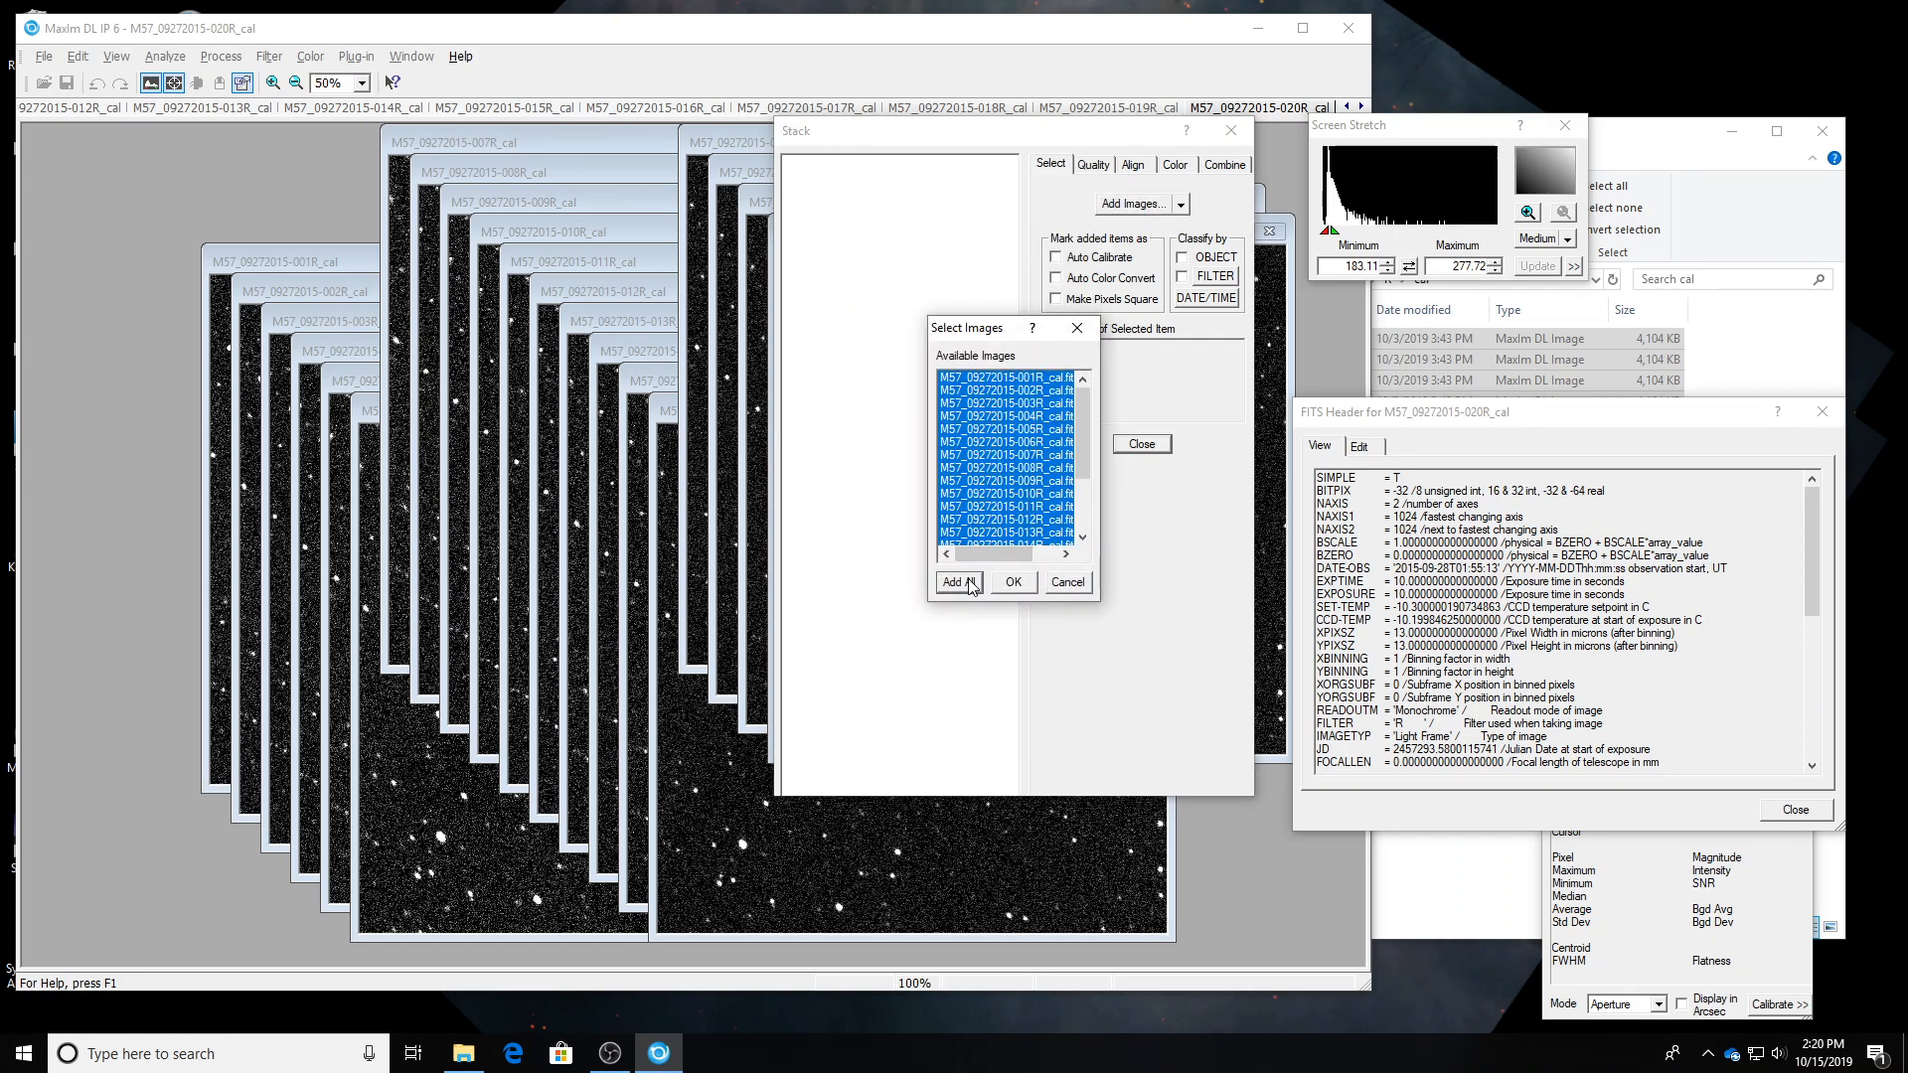
{"action": "left_click", "coordinate": [1009, 583]}
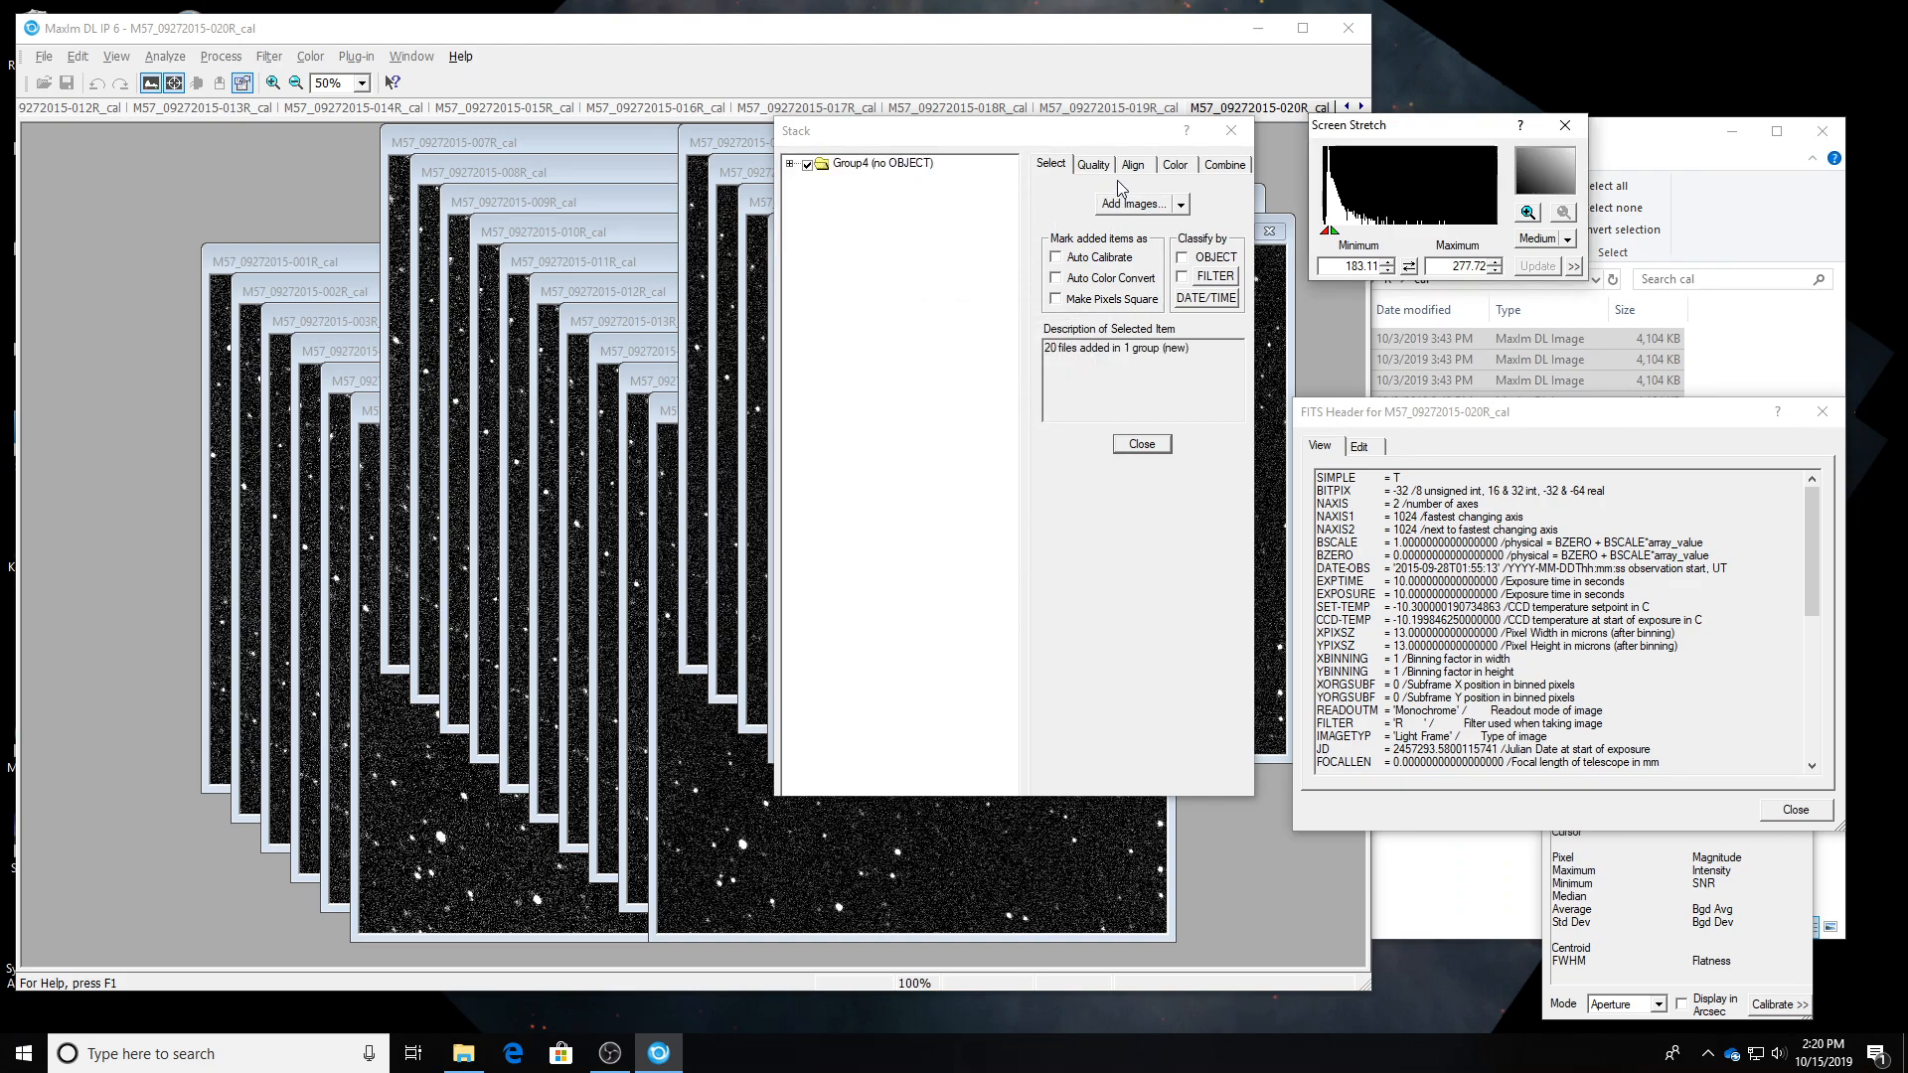
Expand the new group's frame list, display frame 001R in the alignment settings, and move the Stack window clear of the image.
{"action": "left_click", "coordinate": [791, 164]}
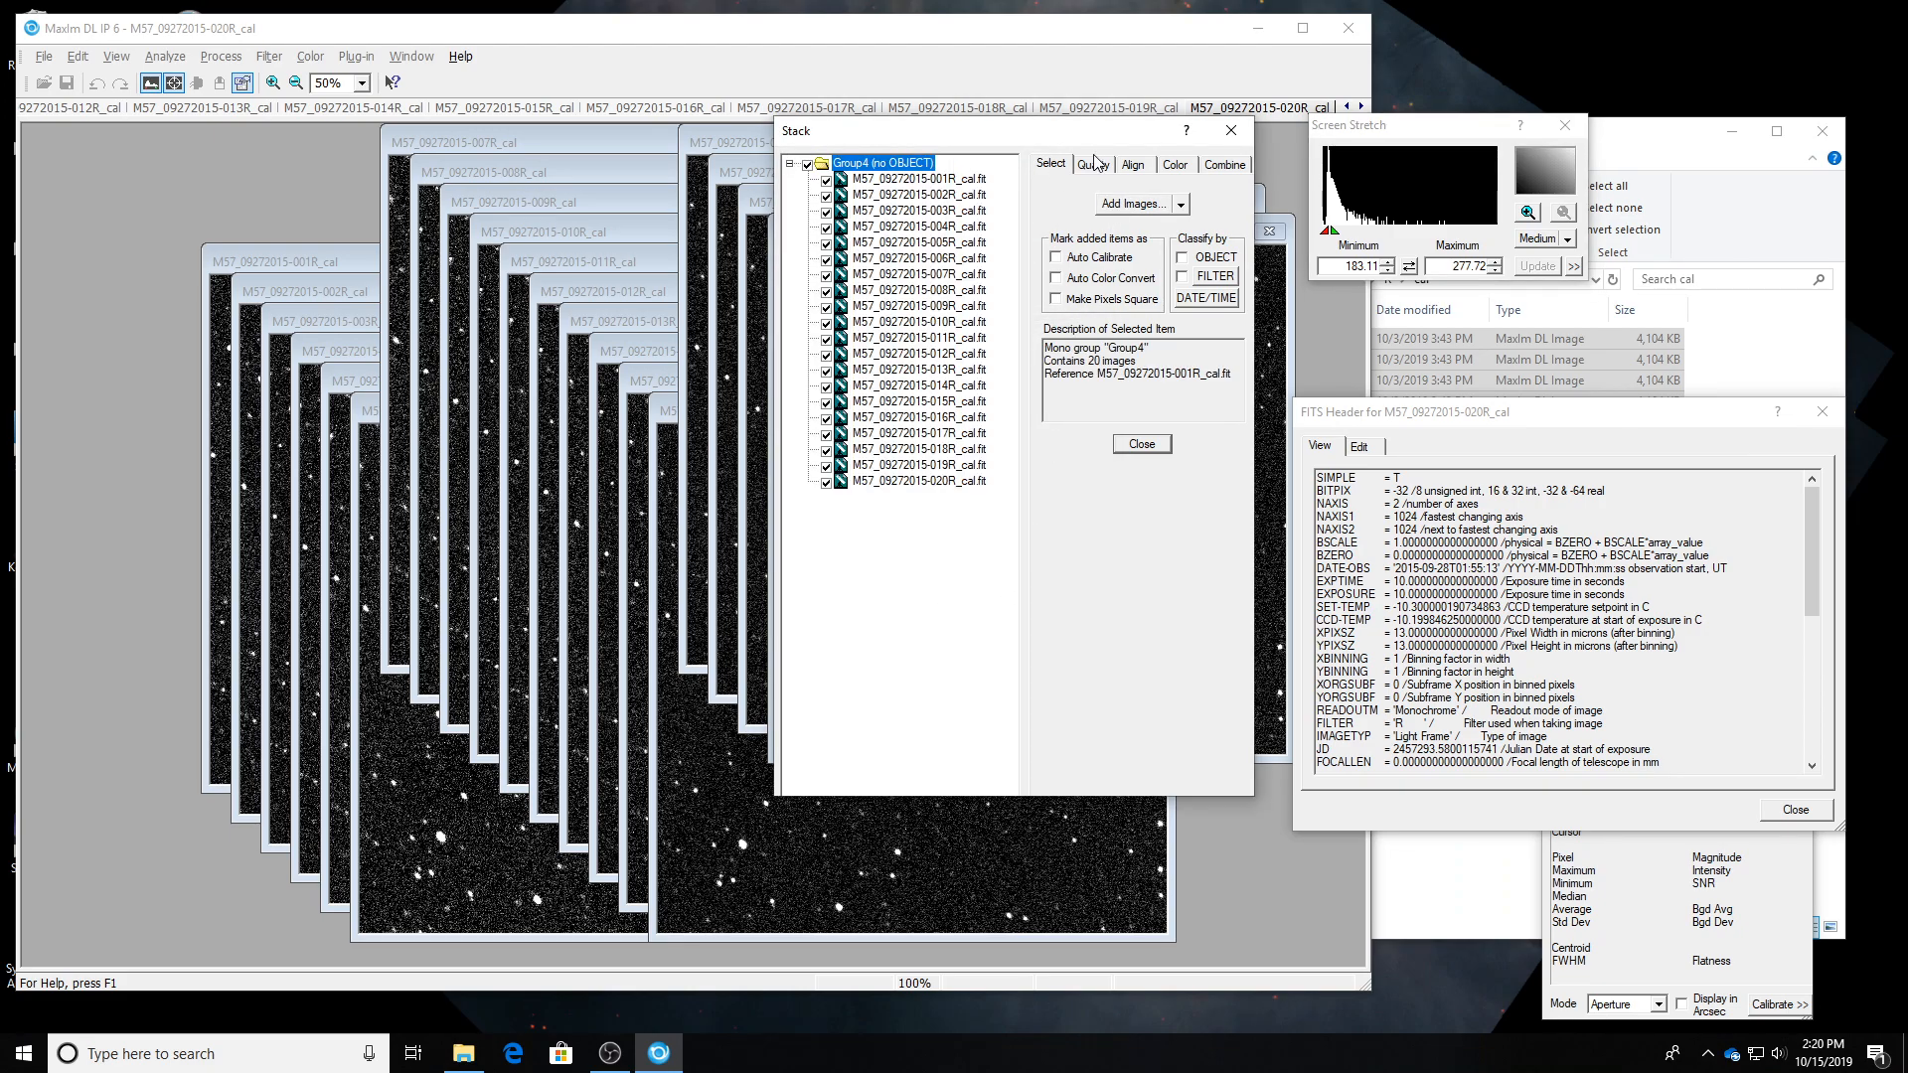
{"action": "left_click", "coordinate": [1134, 165]}
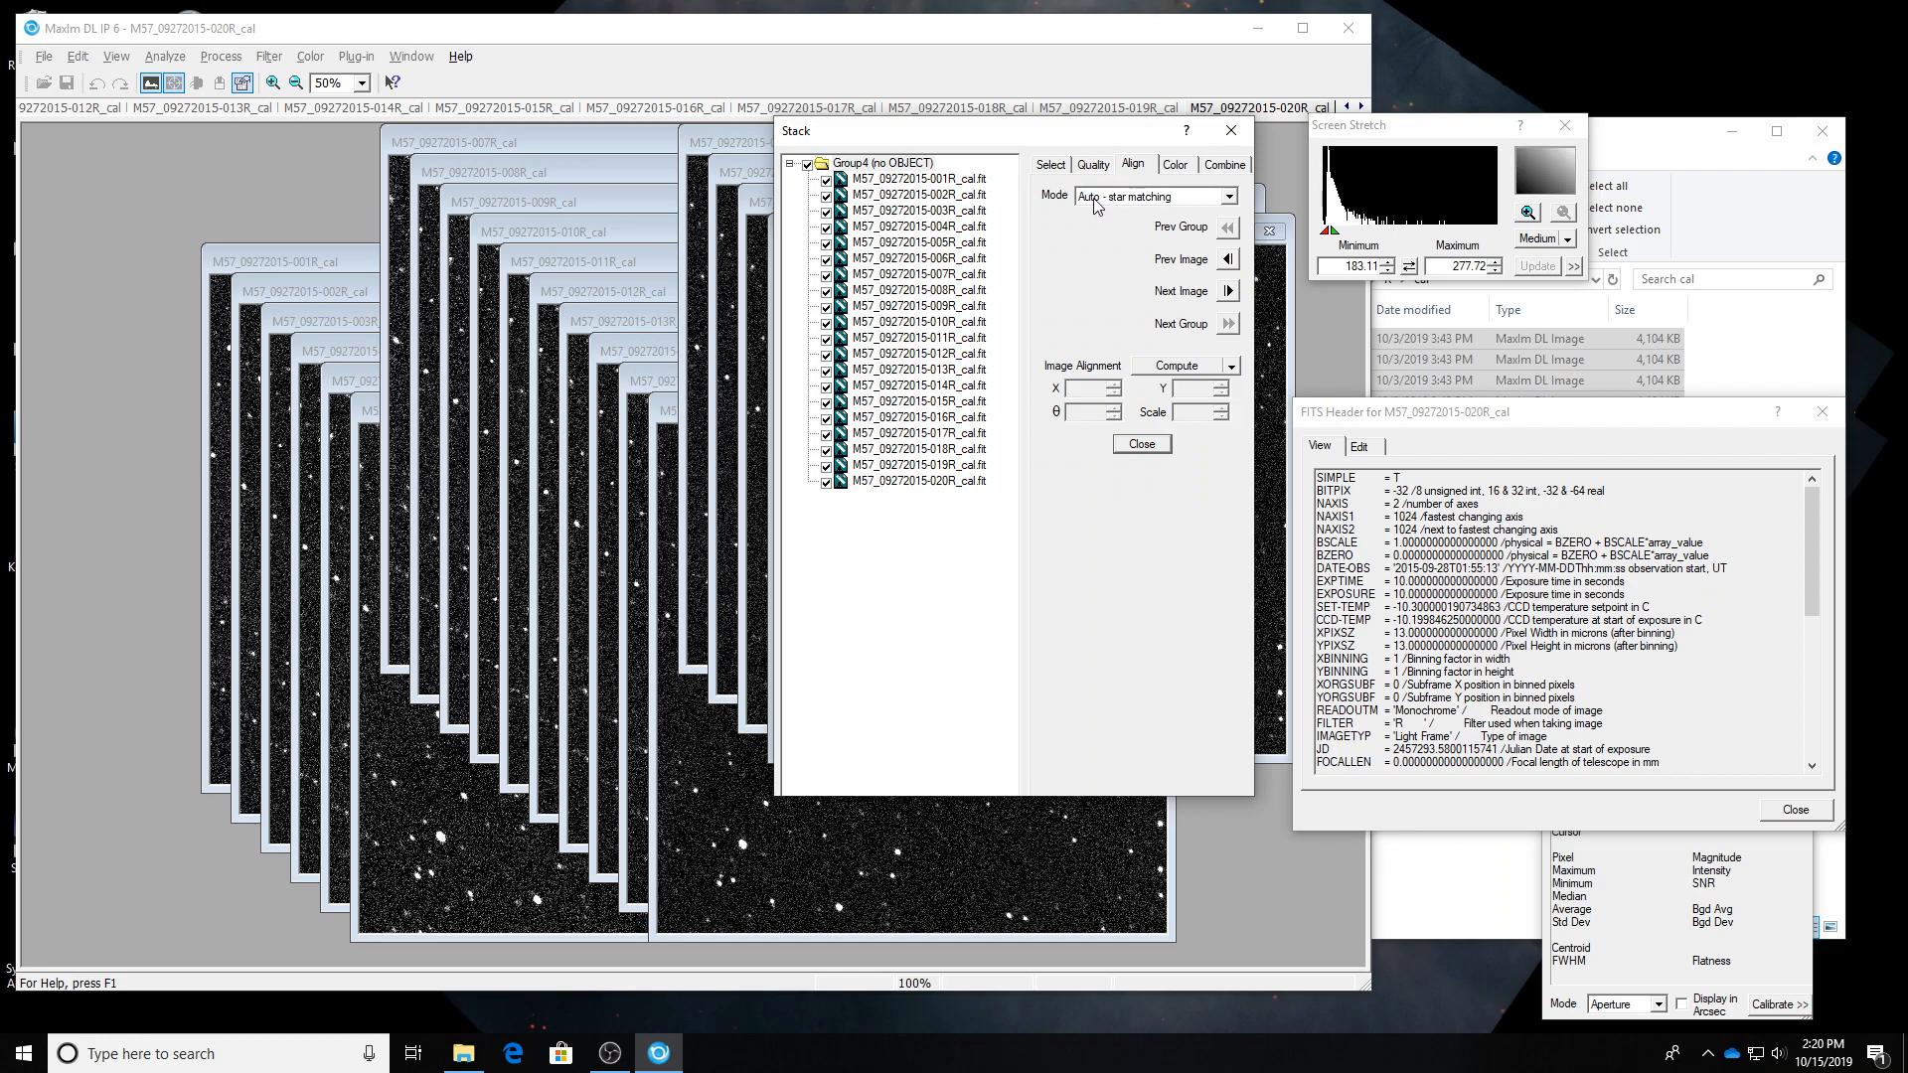
{"action": "left_click", "coordinate": [954, 180]}
{"action": "left_click_drag", "start_coordinate": [995, 142], "coordinate": [519, 183]}
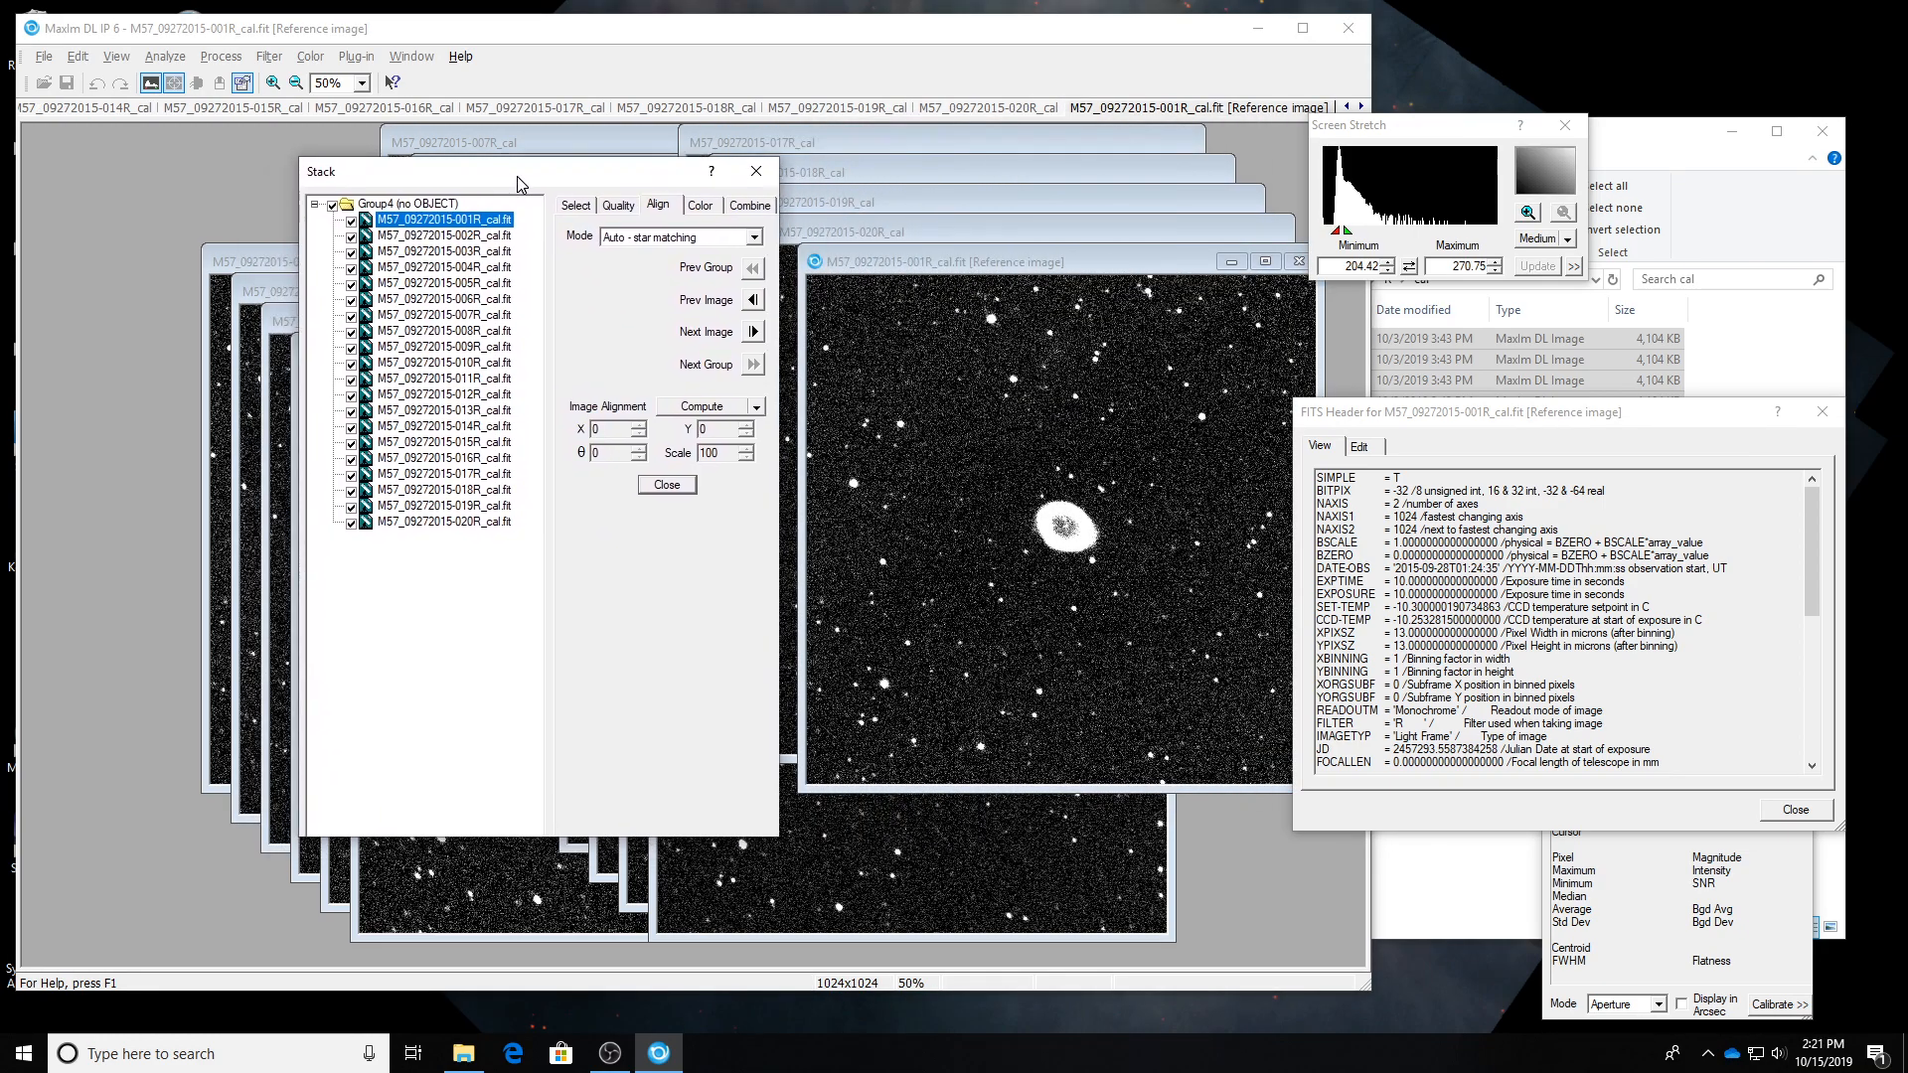
Review frames 002R to 007R and exclude 002R, 004R, 005R, 006R and 007R from the stack.
{"action": "left_click", "coordinate": [753, 332]}
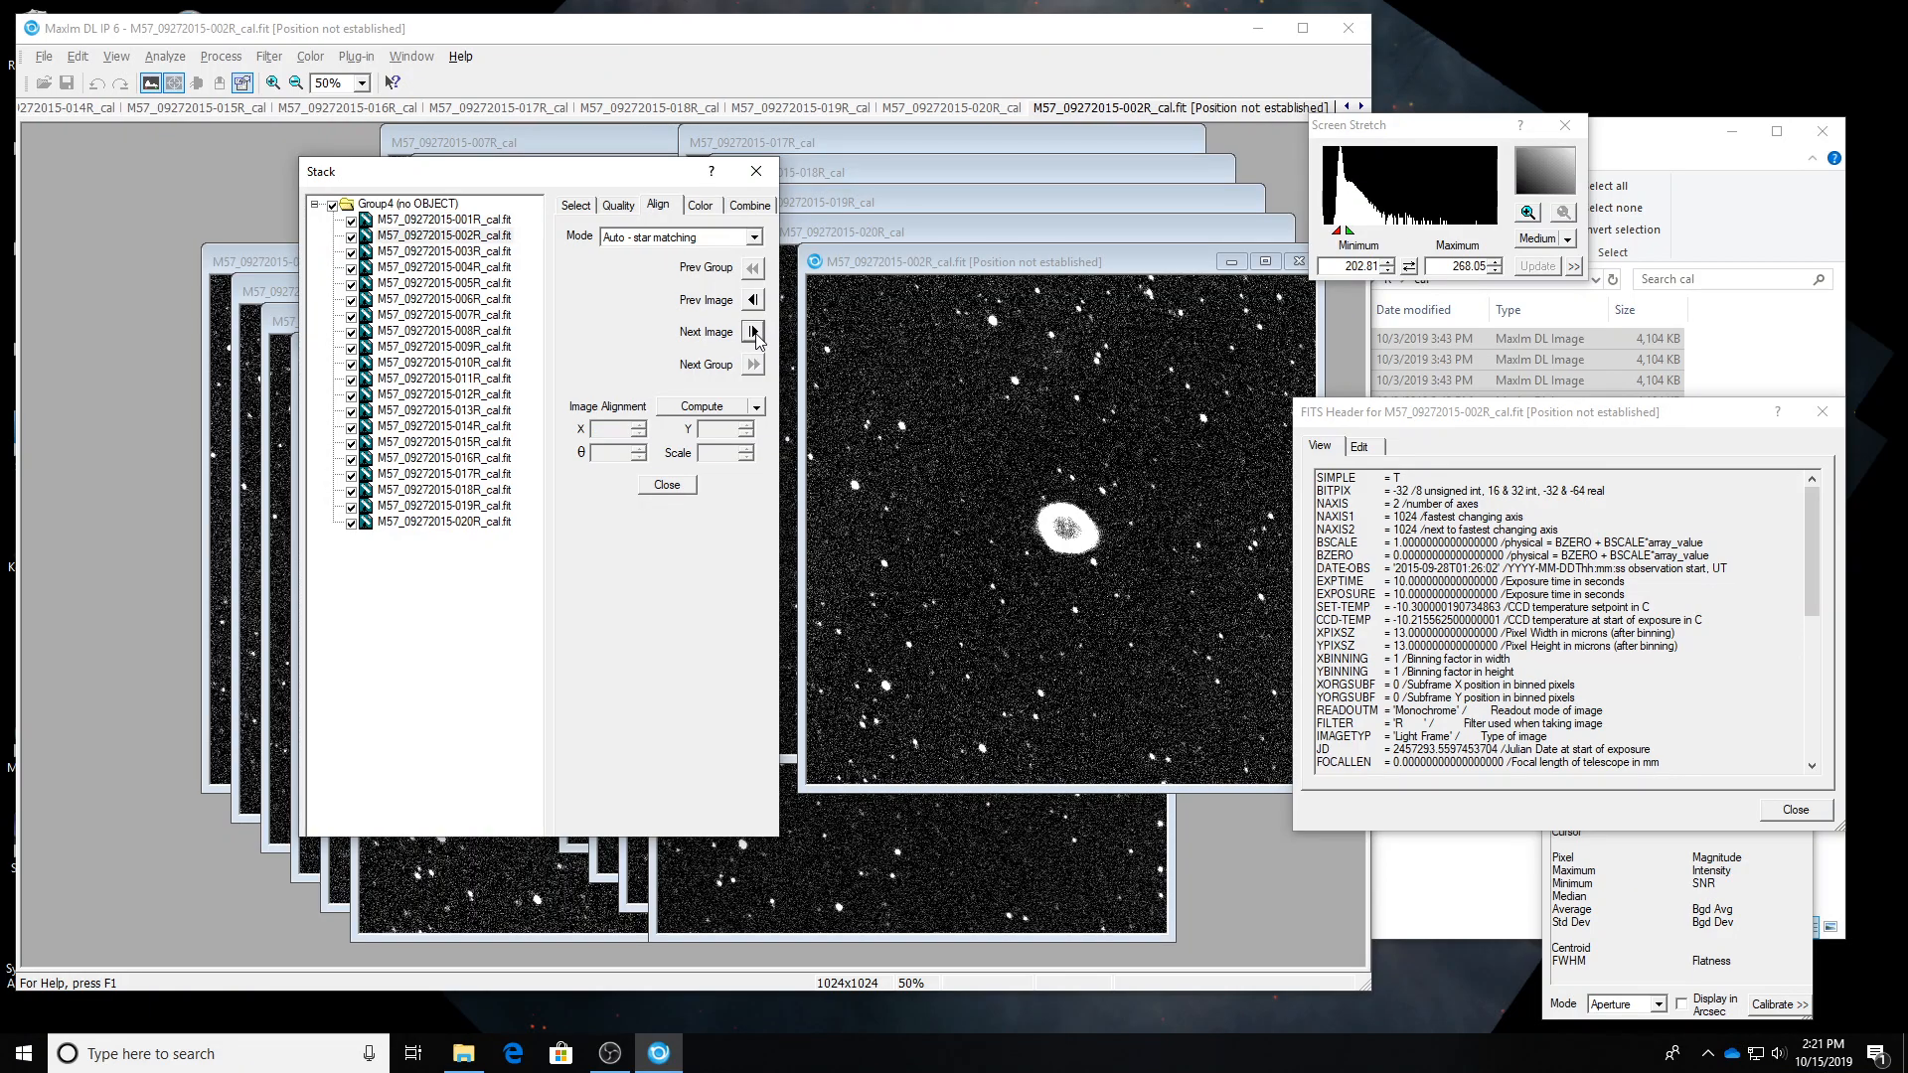
{"action": "left_click", "coordinate": [351, 238]}
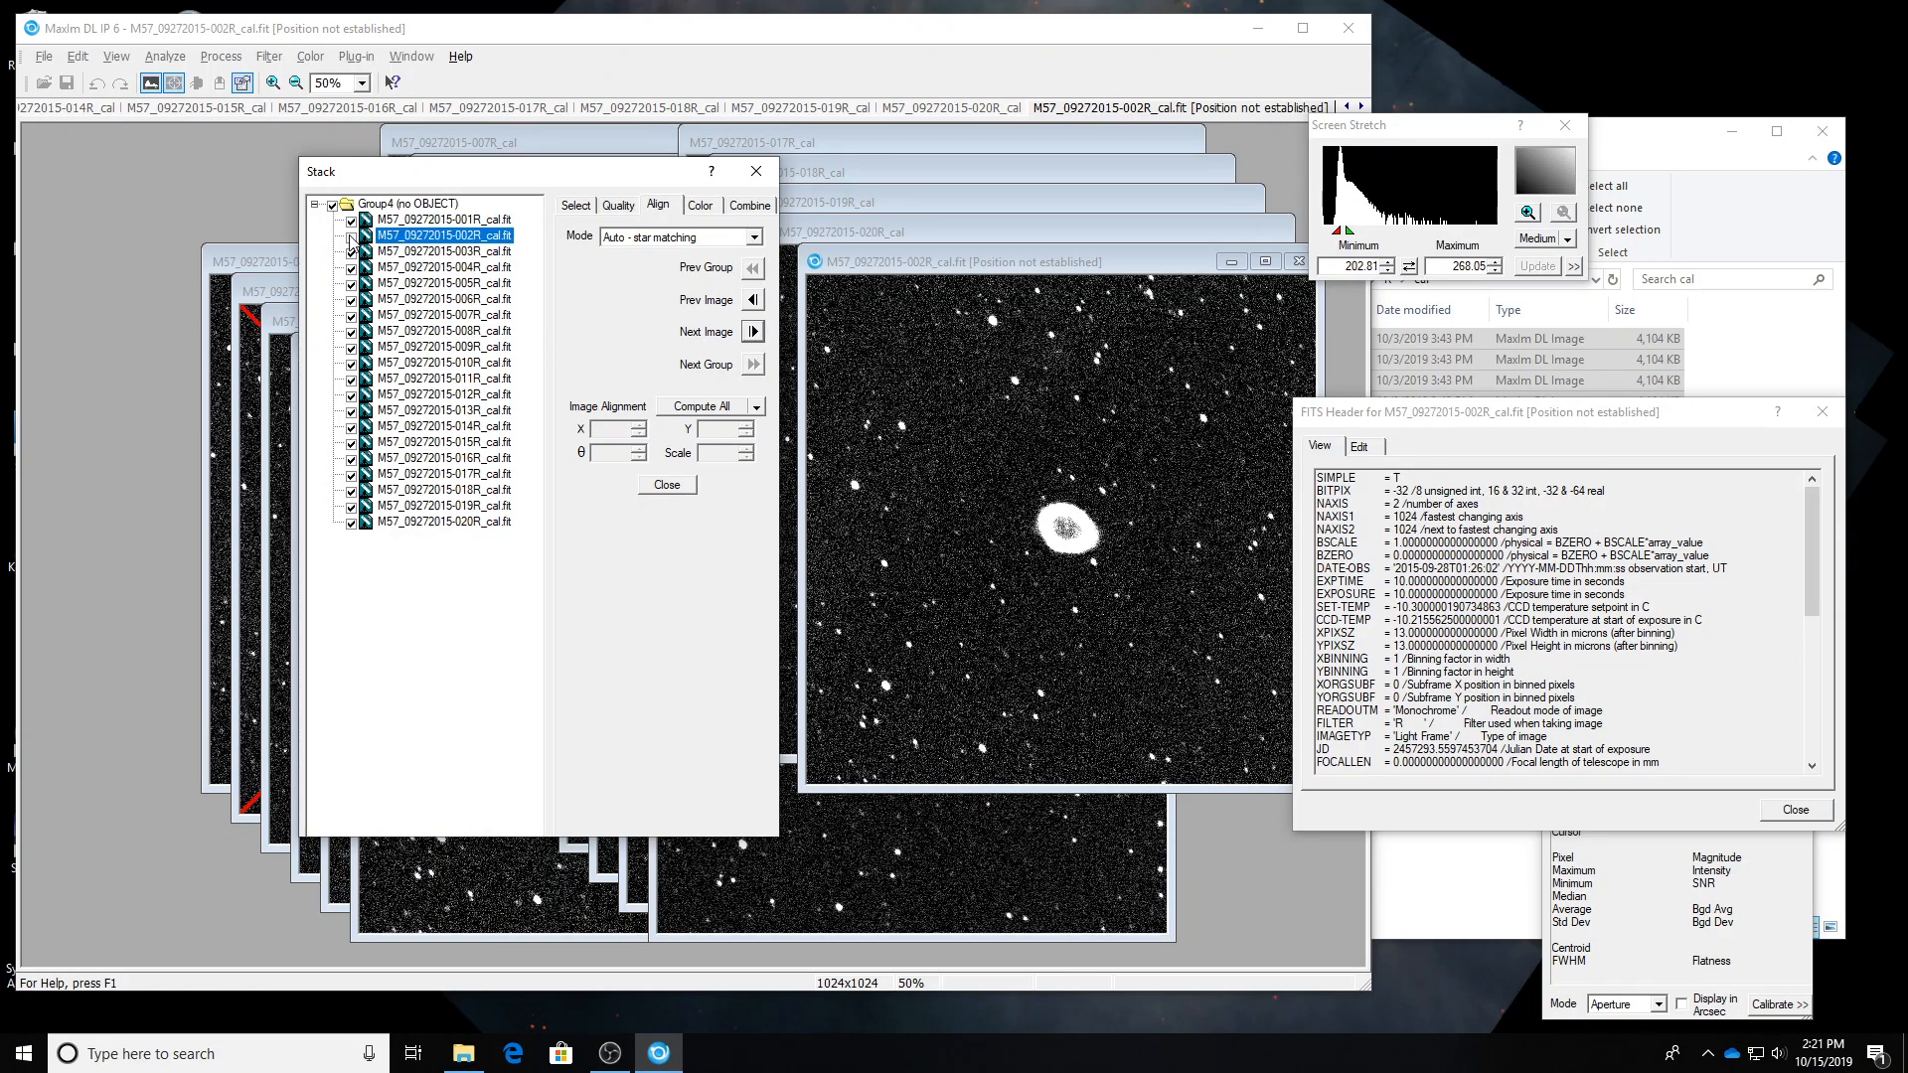
{"action": "left_click", "coordinate": [753, 332]}
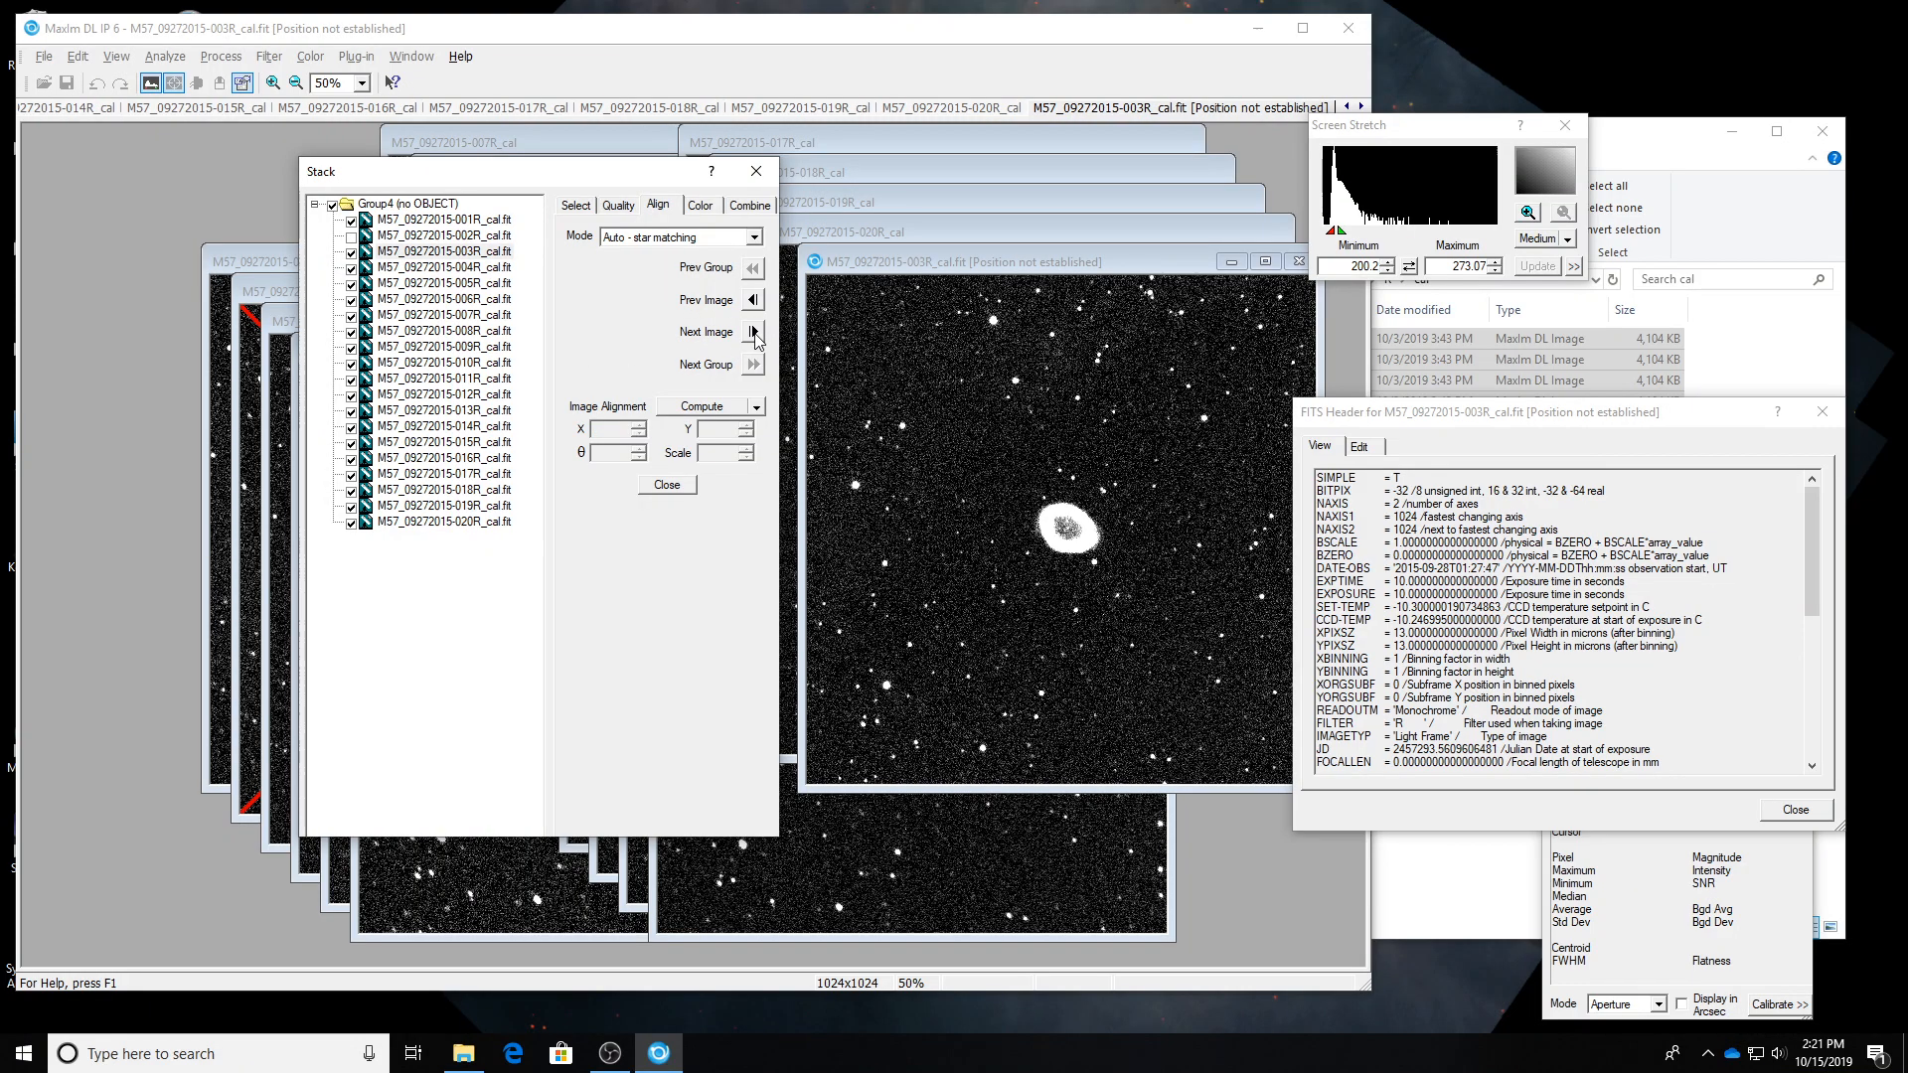
{"action": "left_click", "coordinate": [428, 254]}
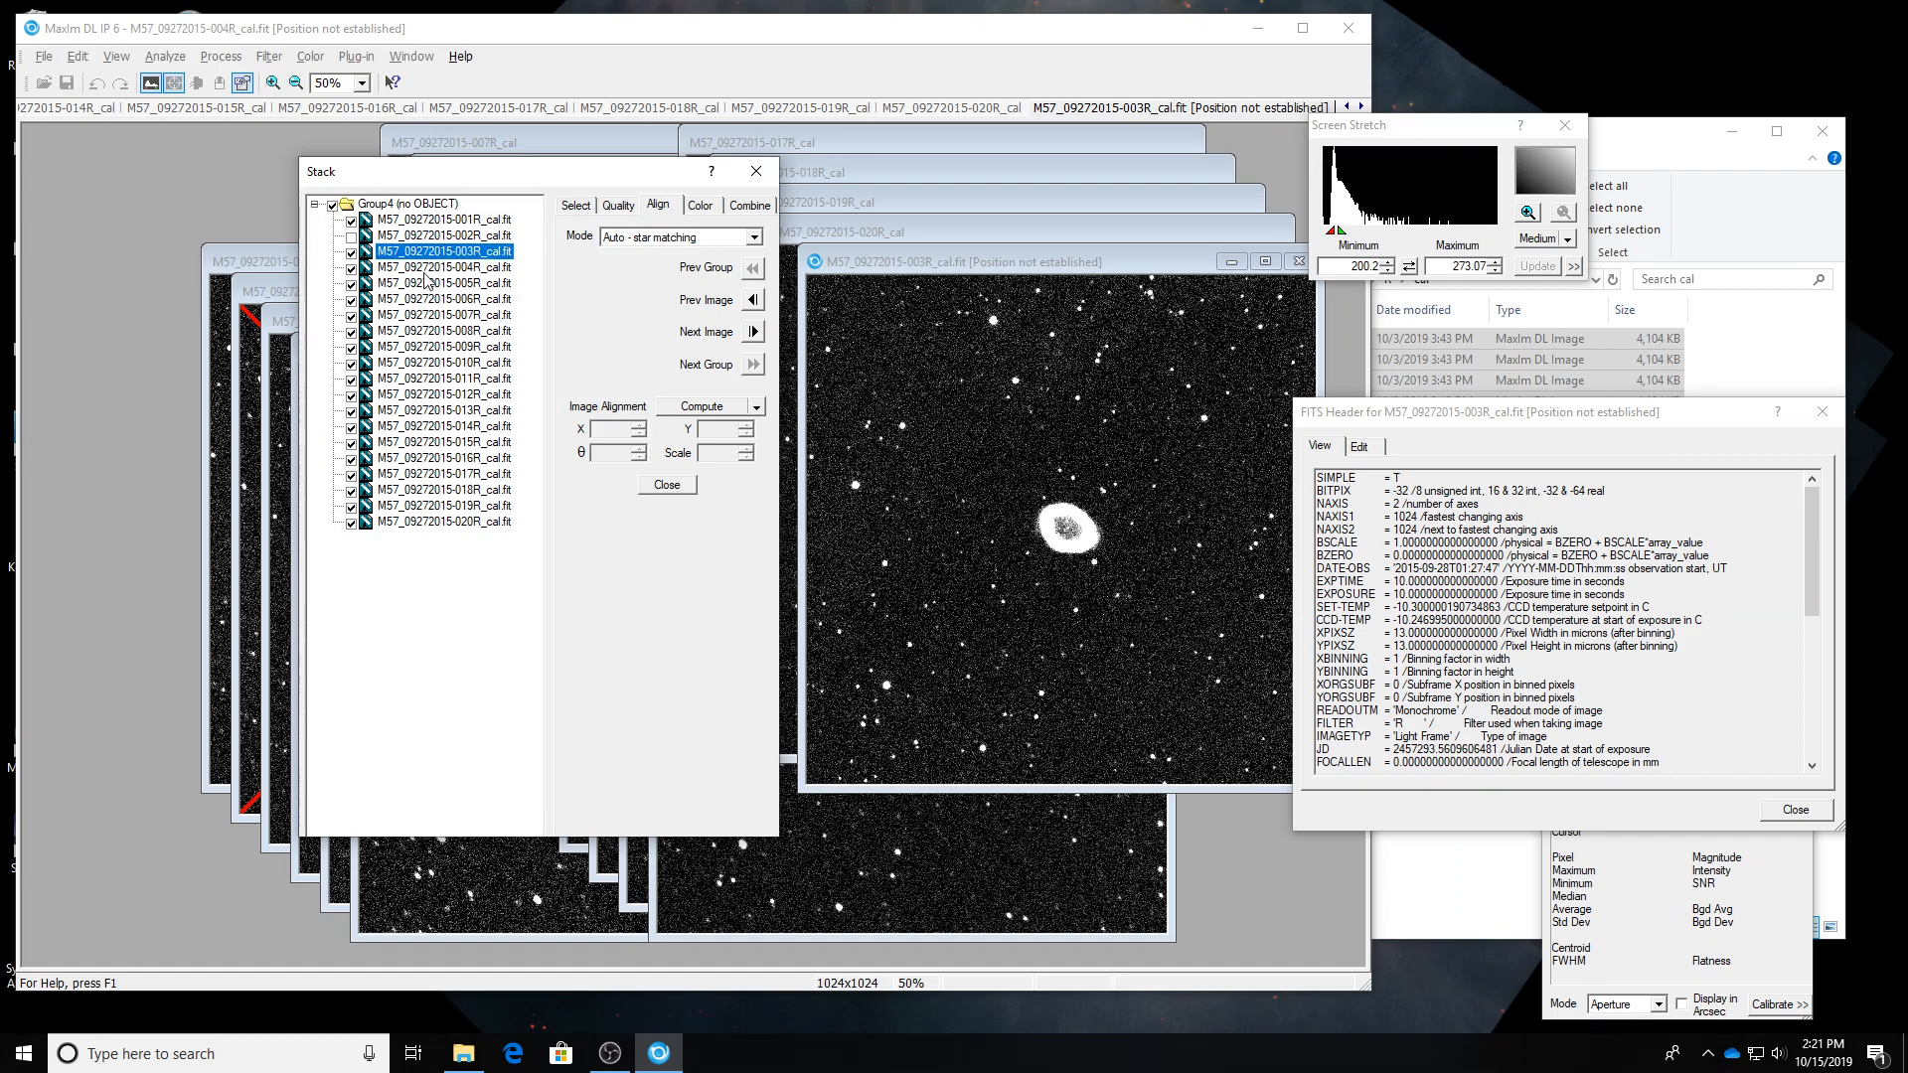
{"action": "left_click", "coordinate": [425, 272]}
{"action": "left_click", "coordinate": [352, 269]}
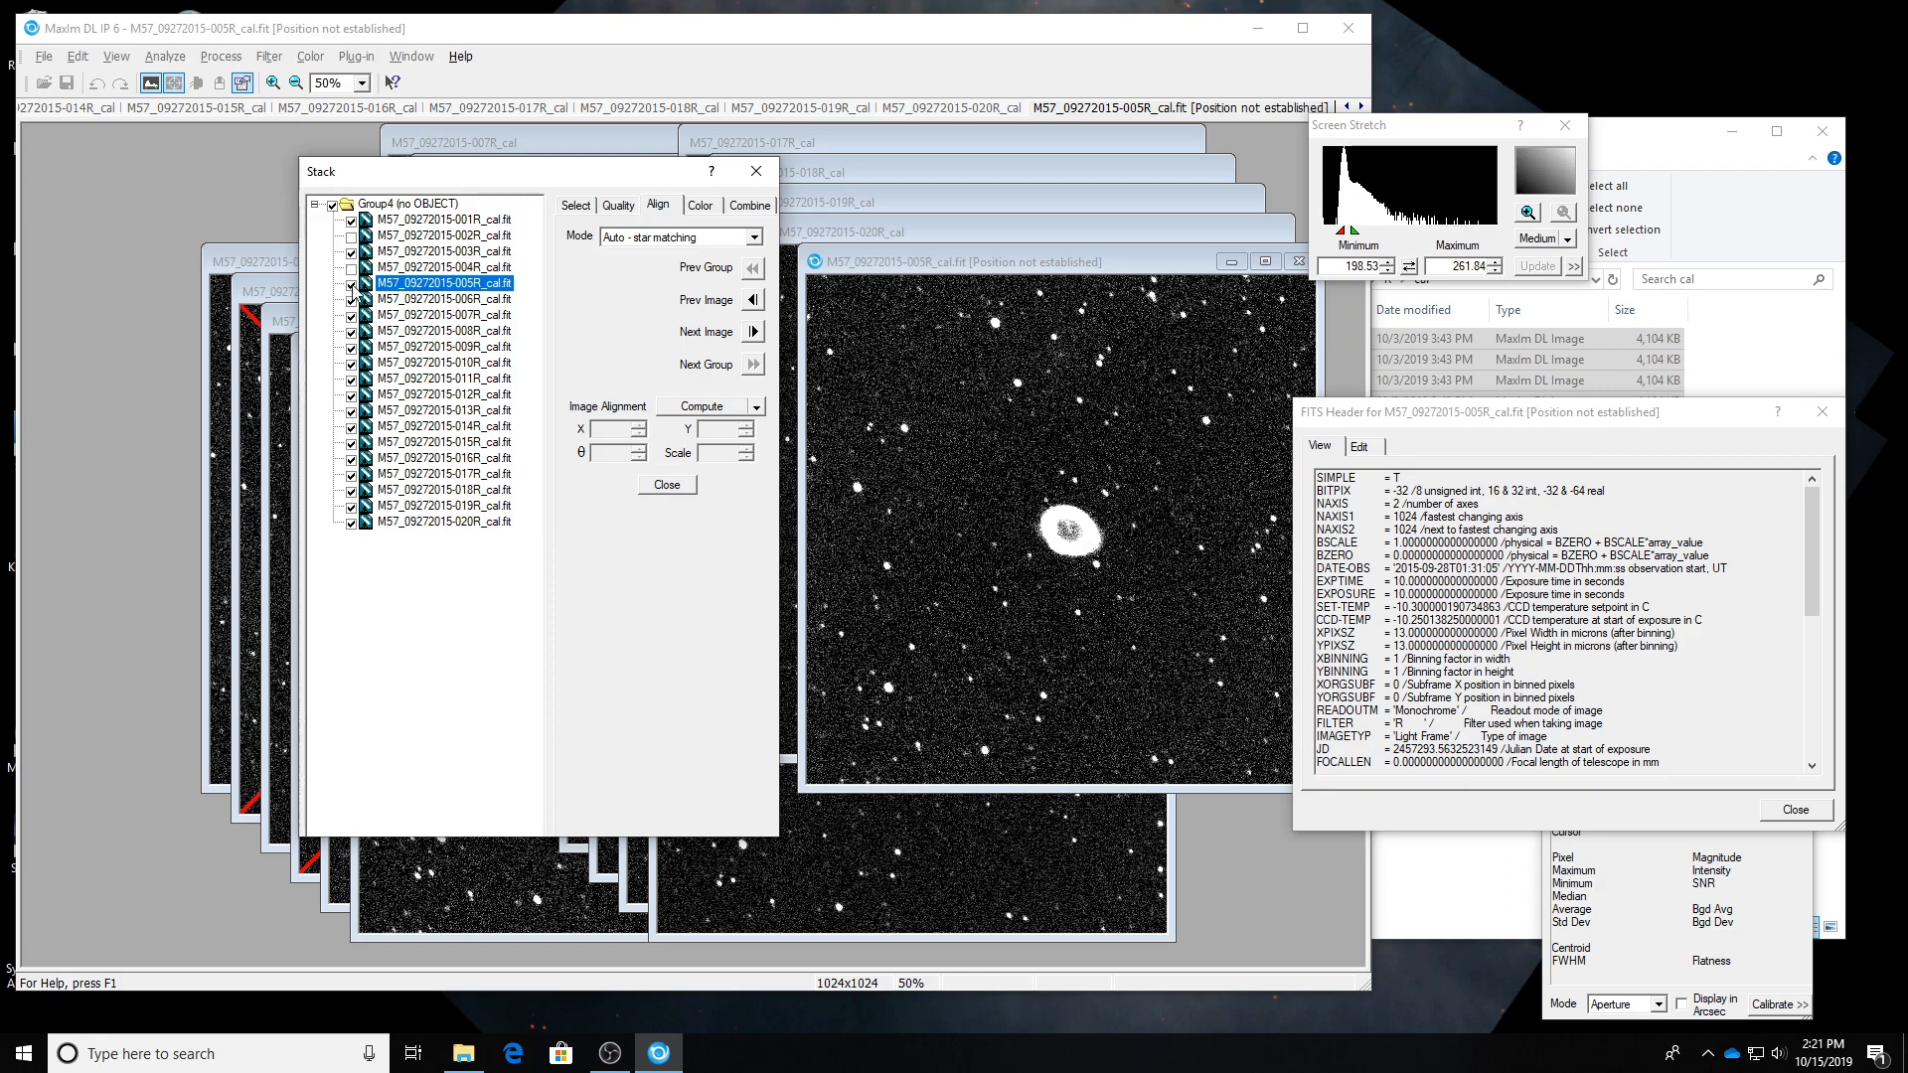
{"action": "left_click", "coordinate": [350, 285]}
{"action": "left_click", "coordinate": [351, 301]}
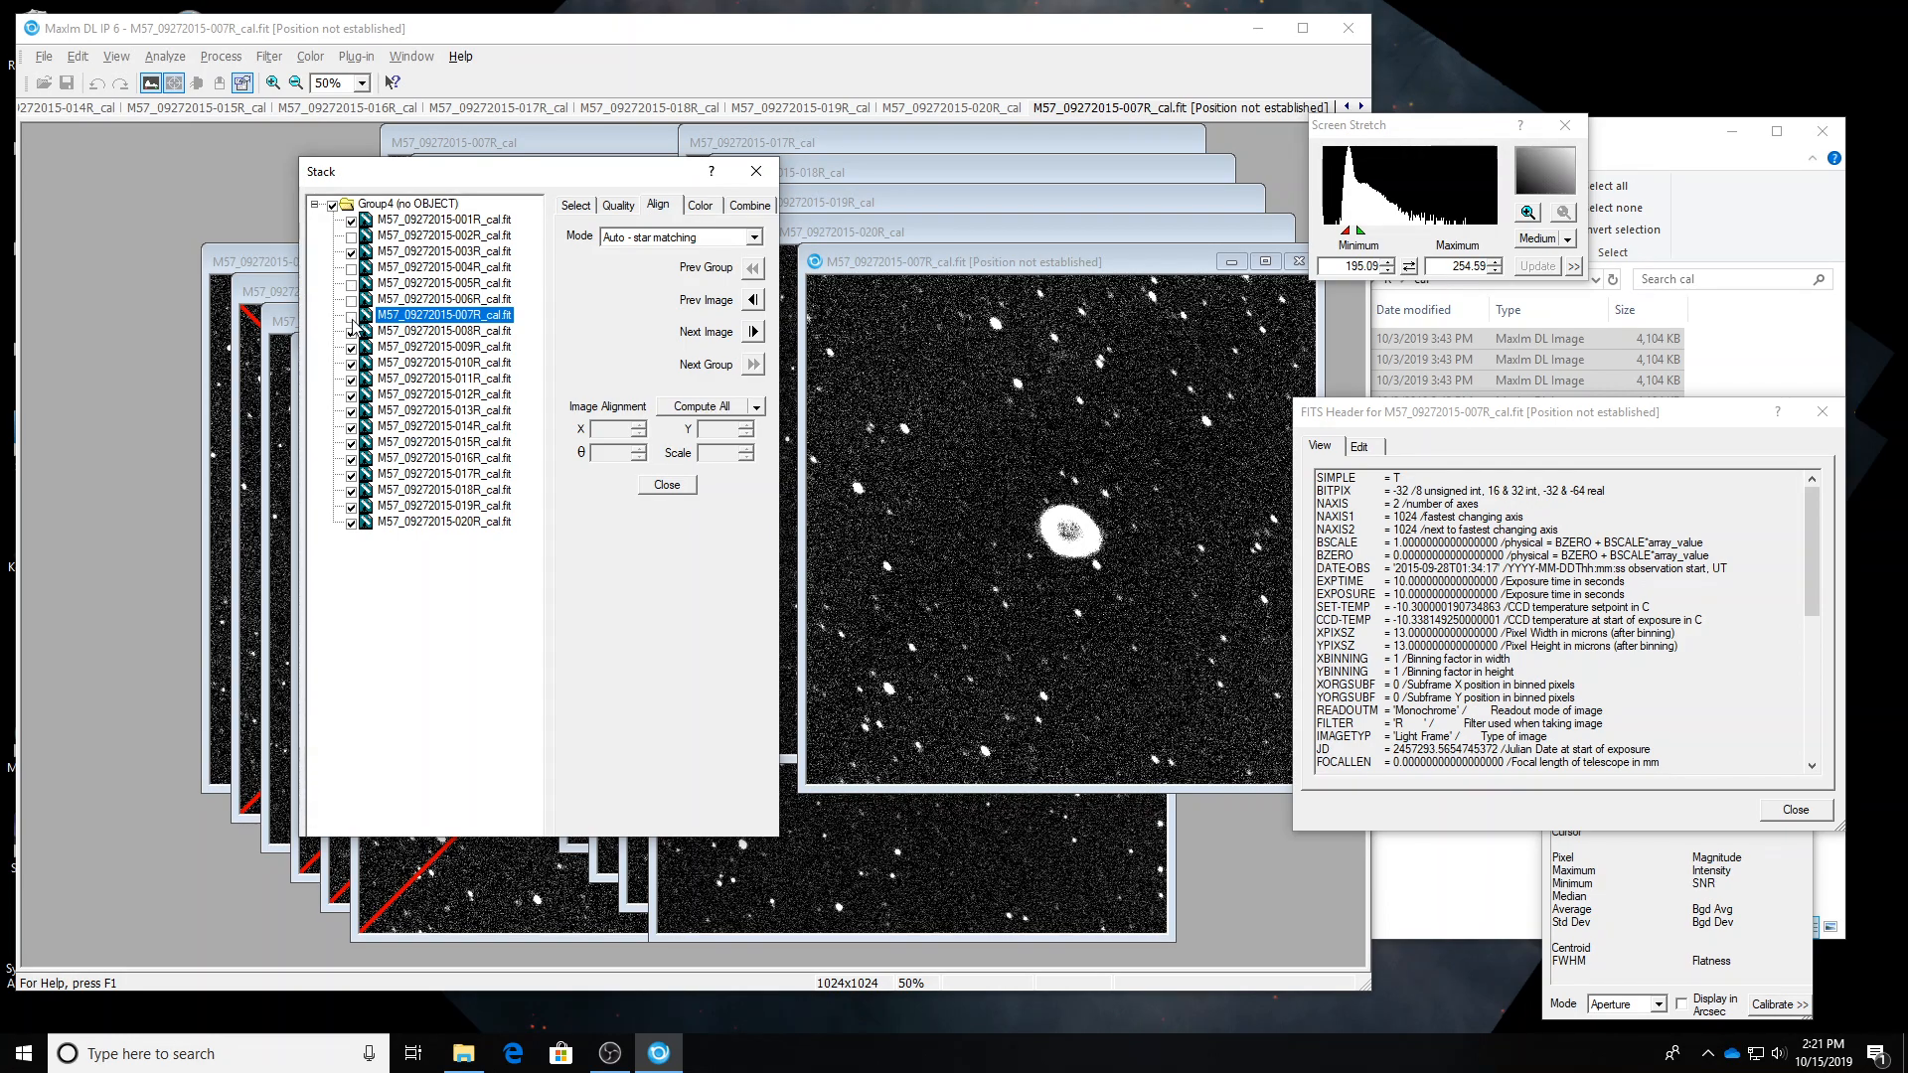
{"action": "left_click", "coordinate": [352, 316]}
Review frames 008R to 014R and exclude 009R and 013R from the stack.
{"action": "key", "text": "Down"}
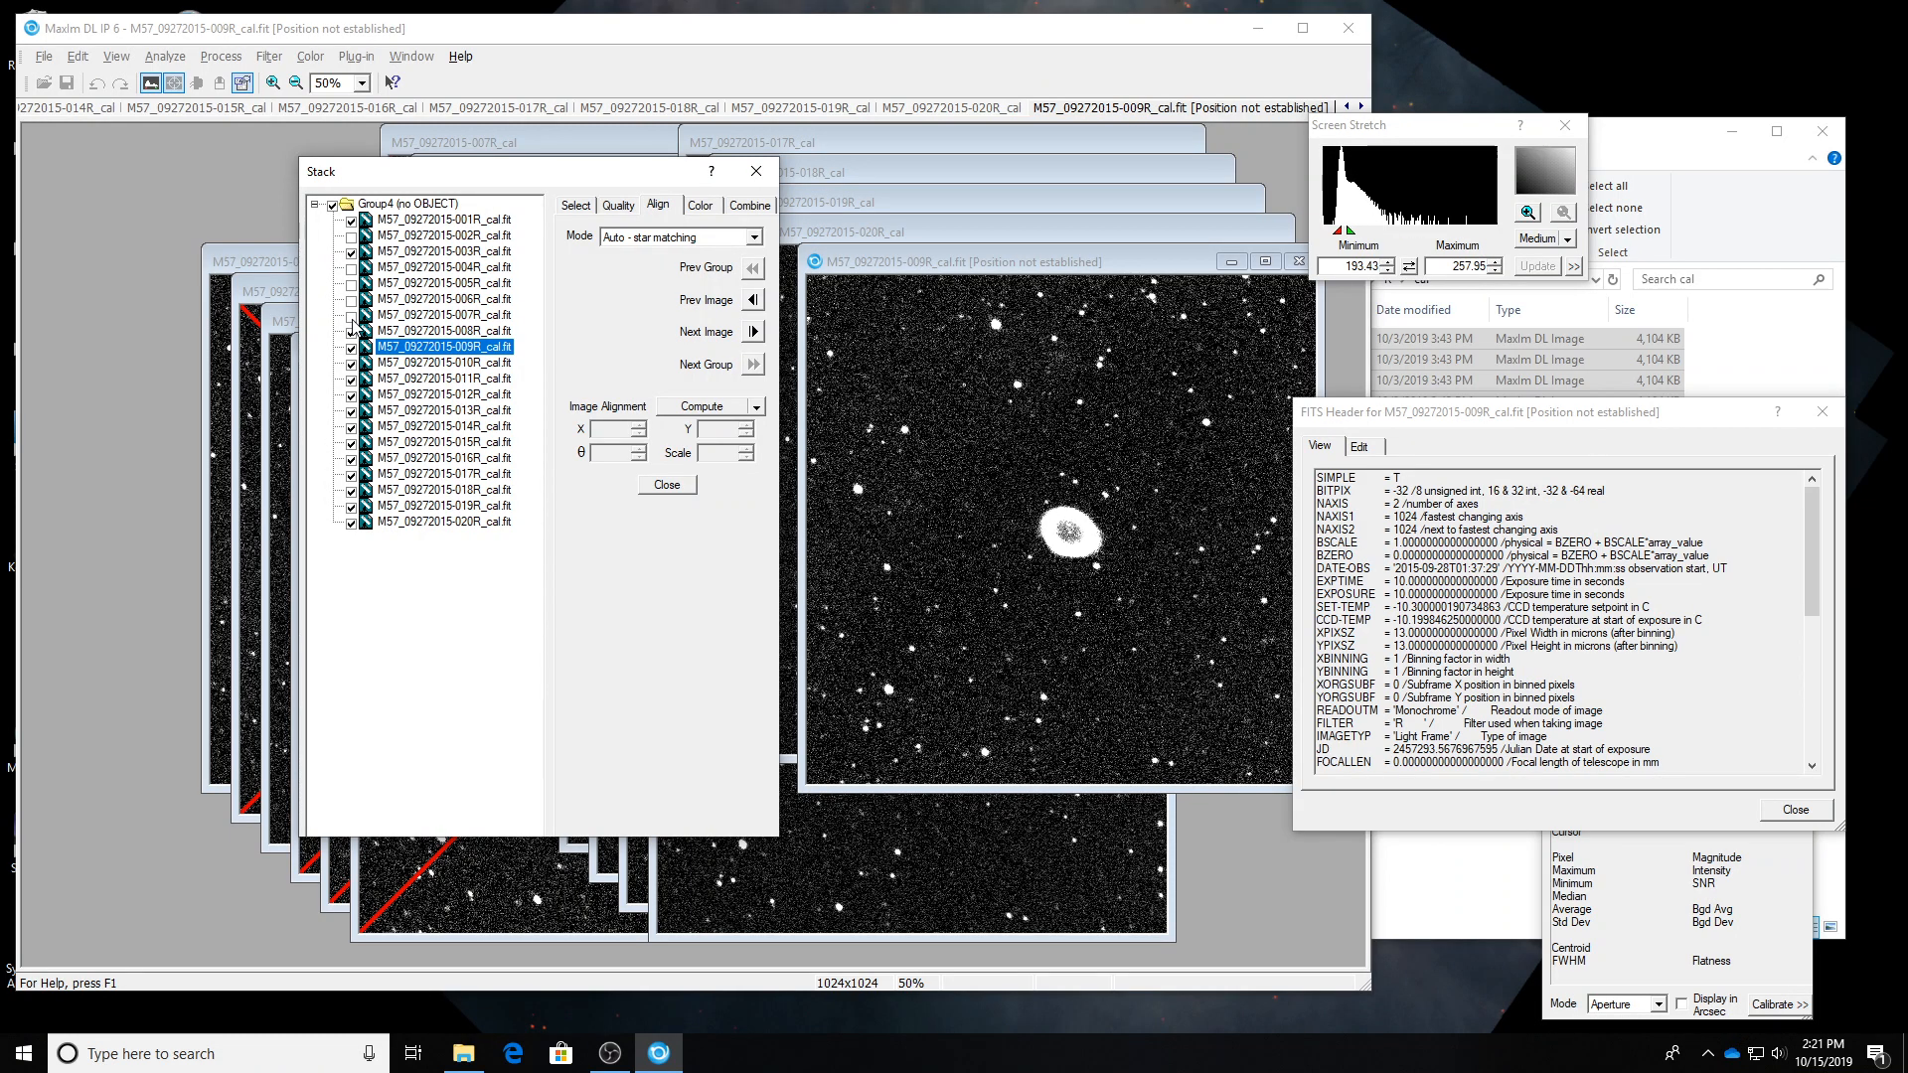
{"action": "key", "text": "Down"}
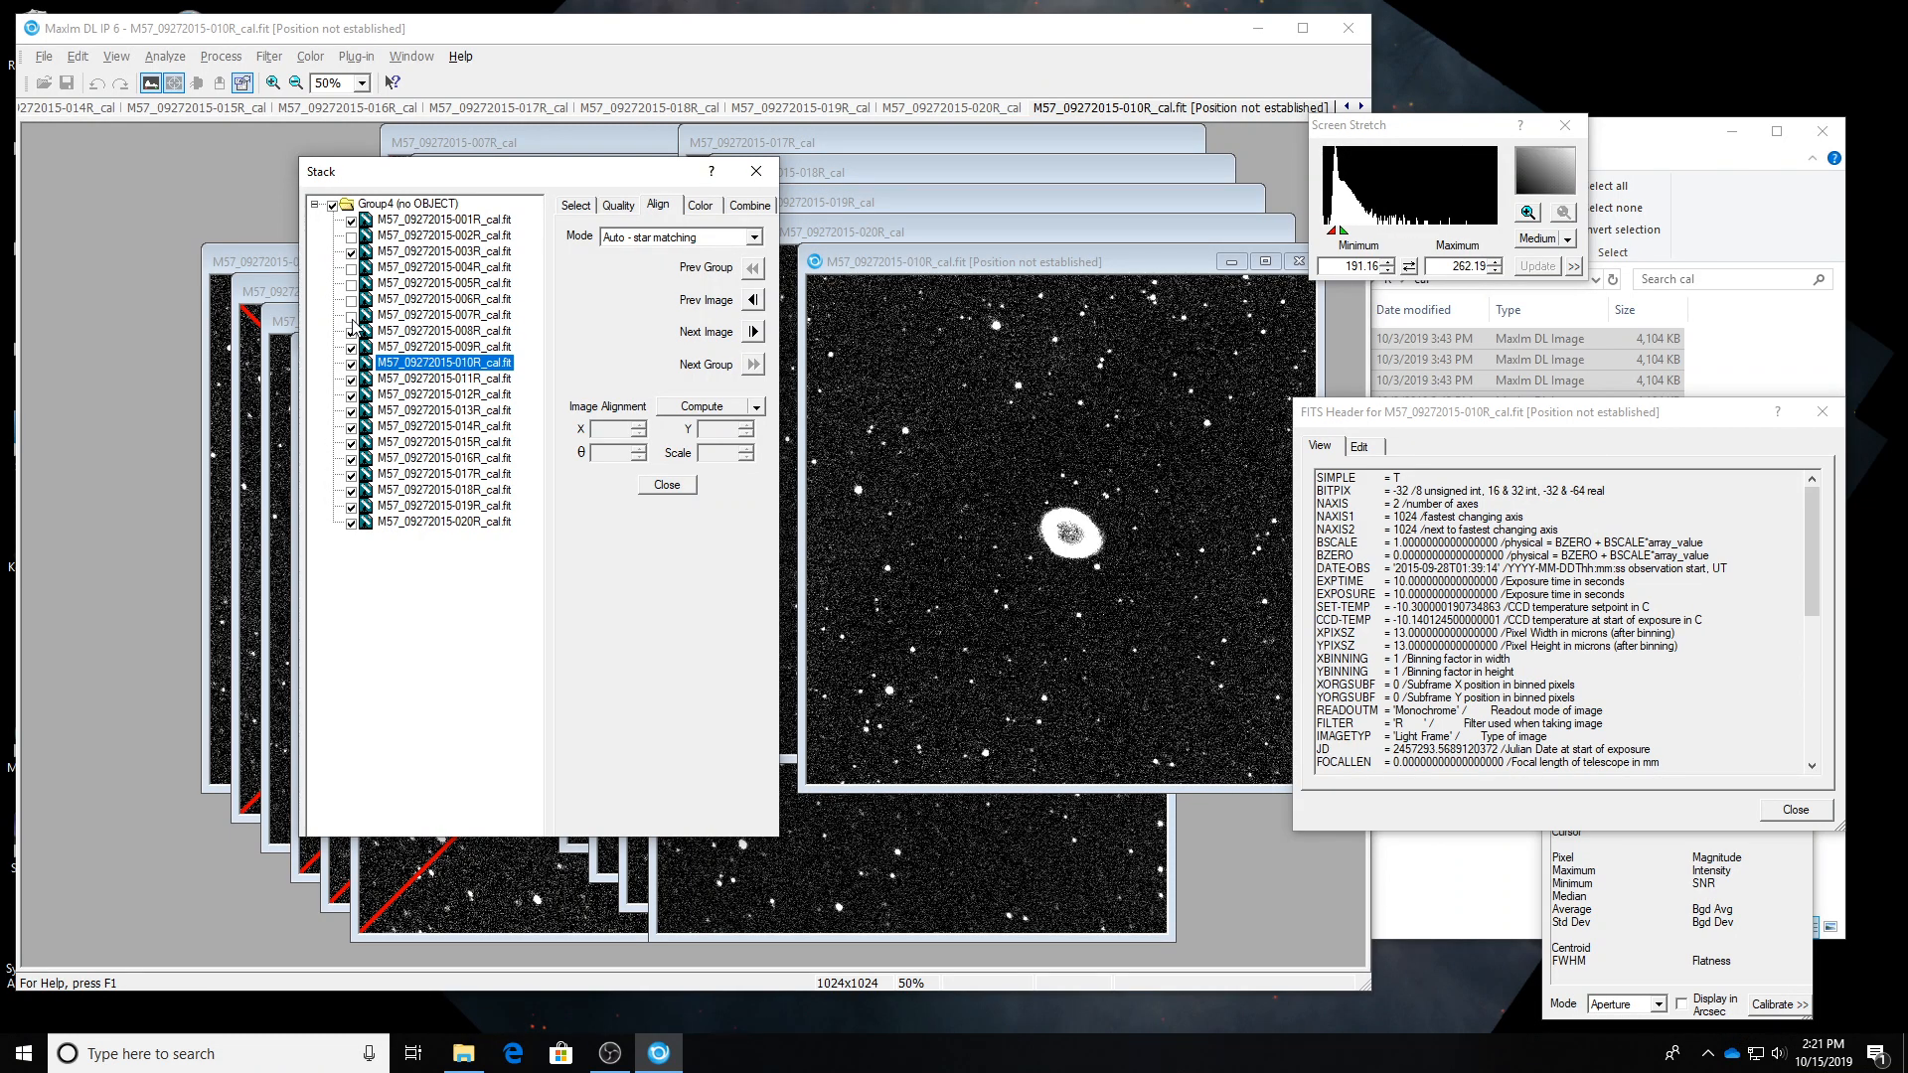
{"action": "key", "text": "Up"}
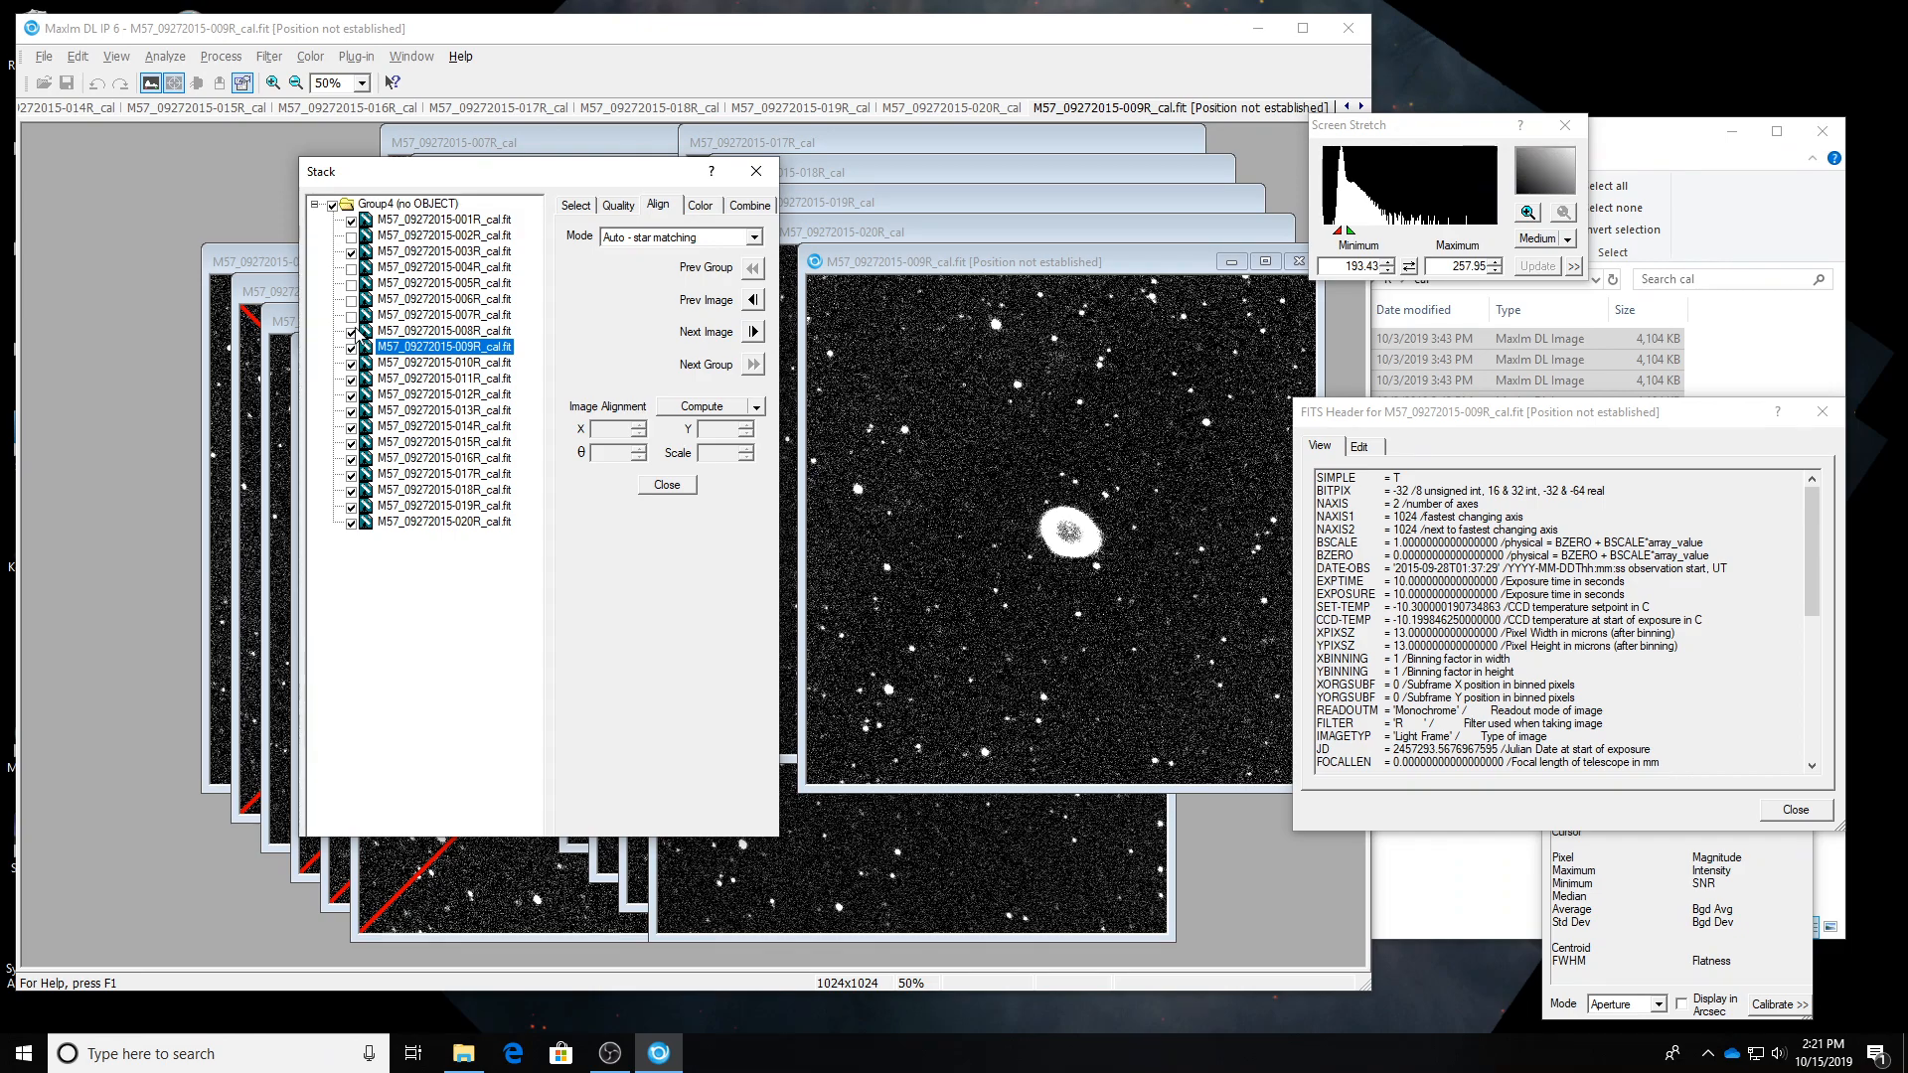
{"action": "left_click", "coordinate": [351, 347]}
{"action": "key", "text": "Down"}
{"action": "key", "text": "Down"}
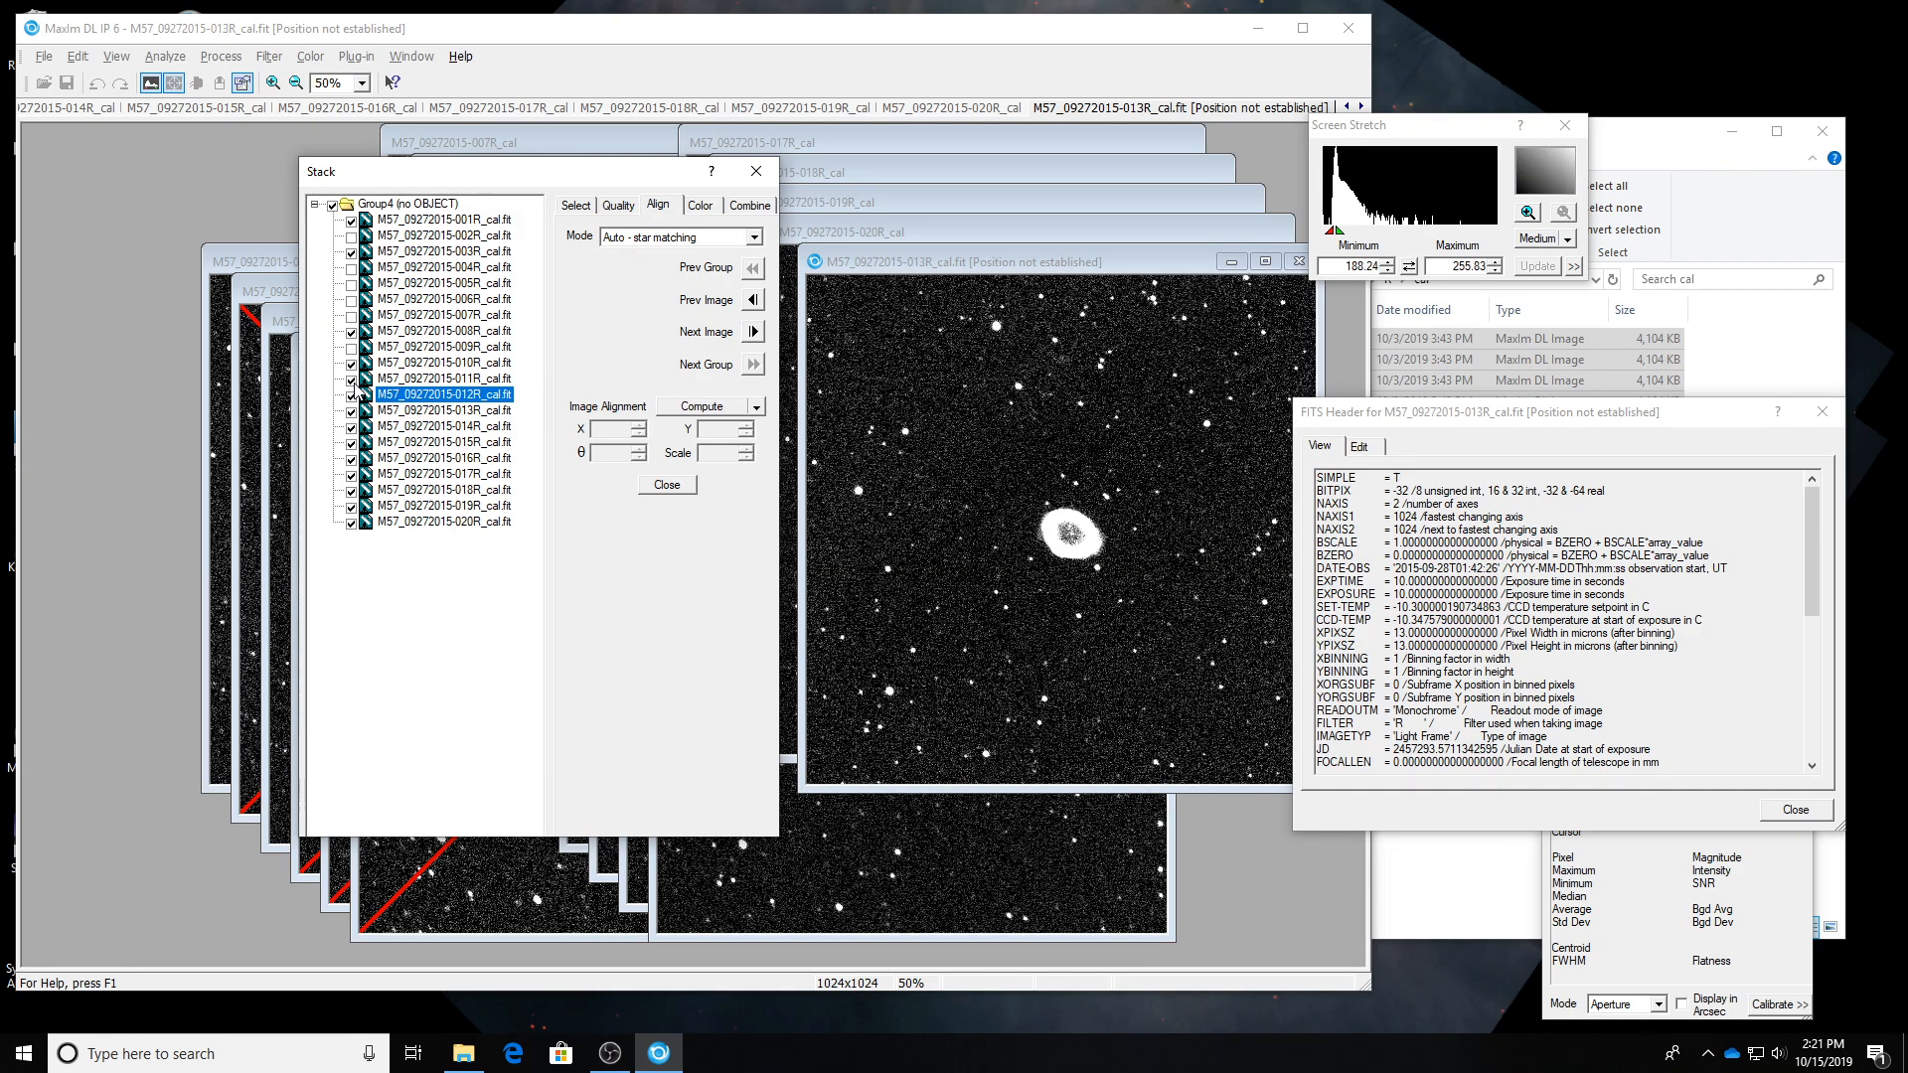
{"action": "key", "text": "Down"}
{"action": "key", "text": "Down"}
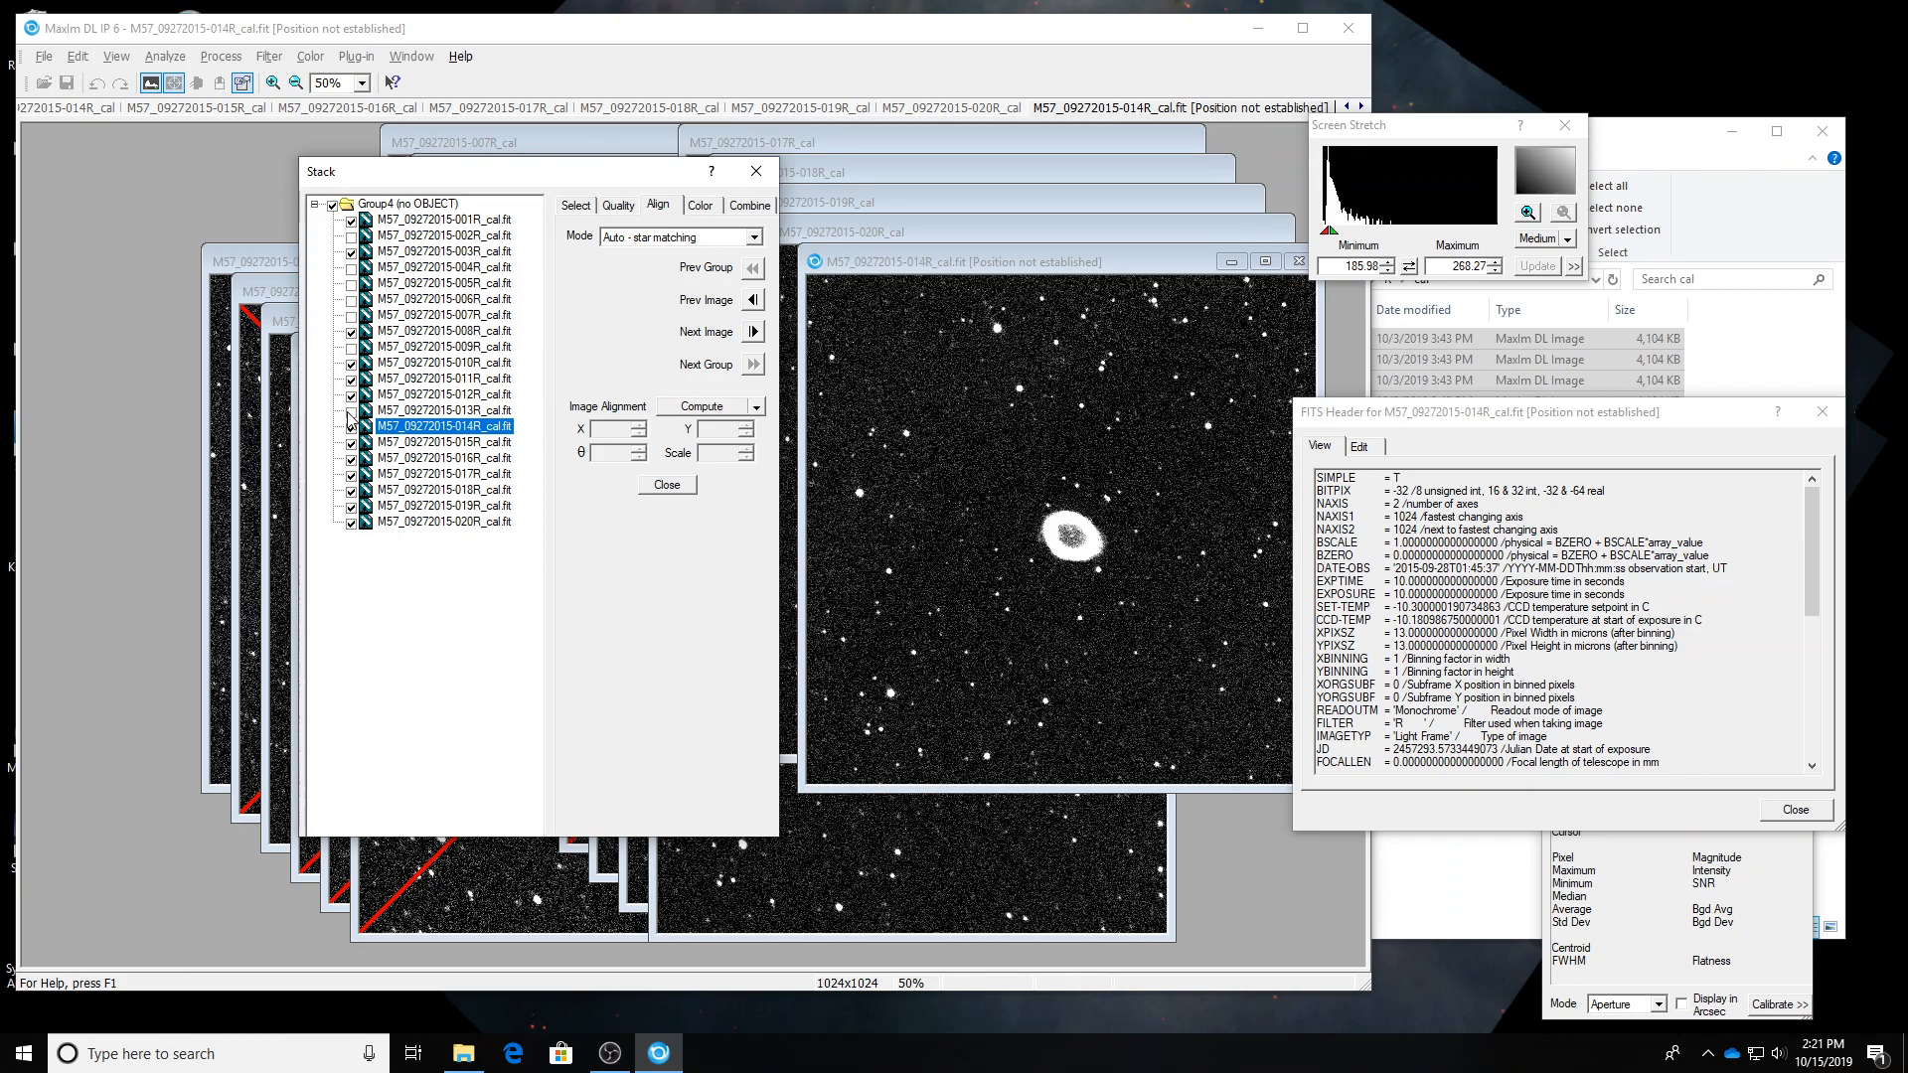
Review frames 015R to 020R and exclude 016R from the stack.
{"action": "key", "text": "Down"}
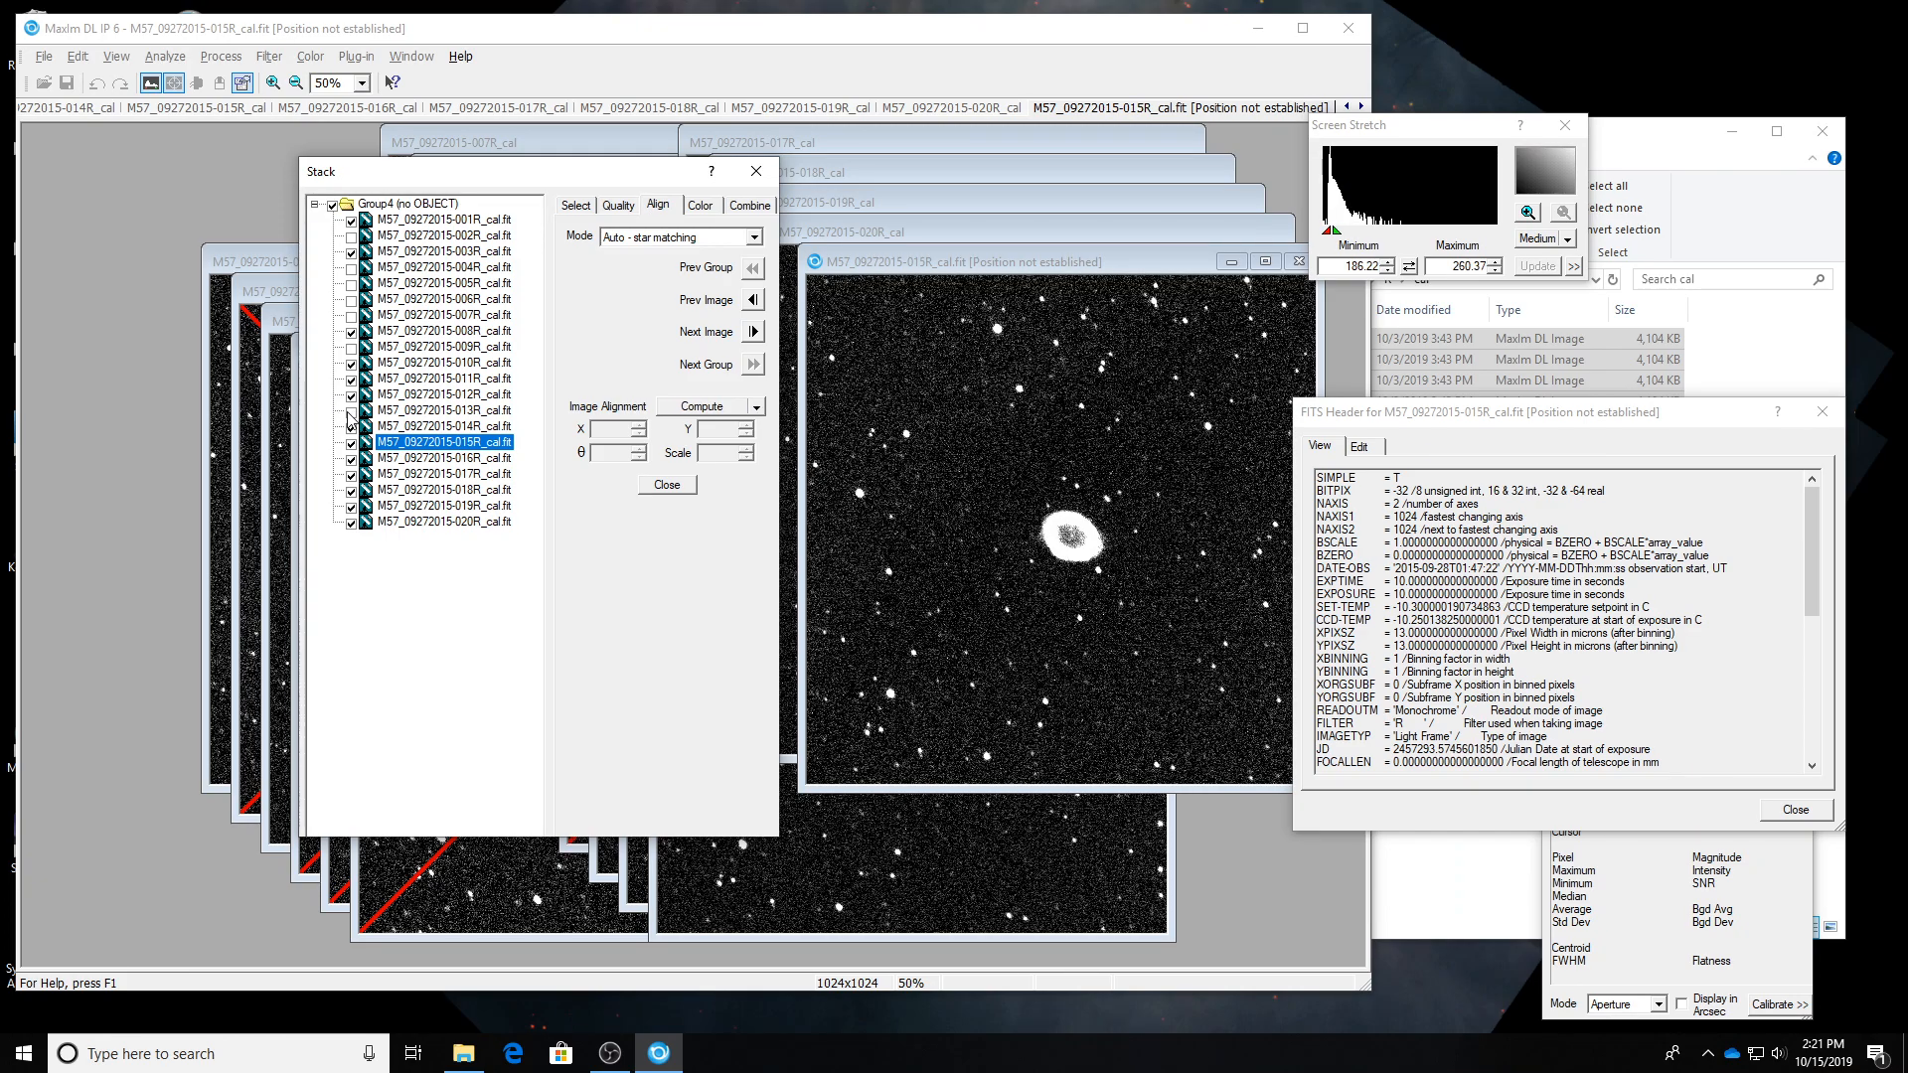
{"action": "key", "text": "Down"}
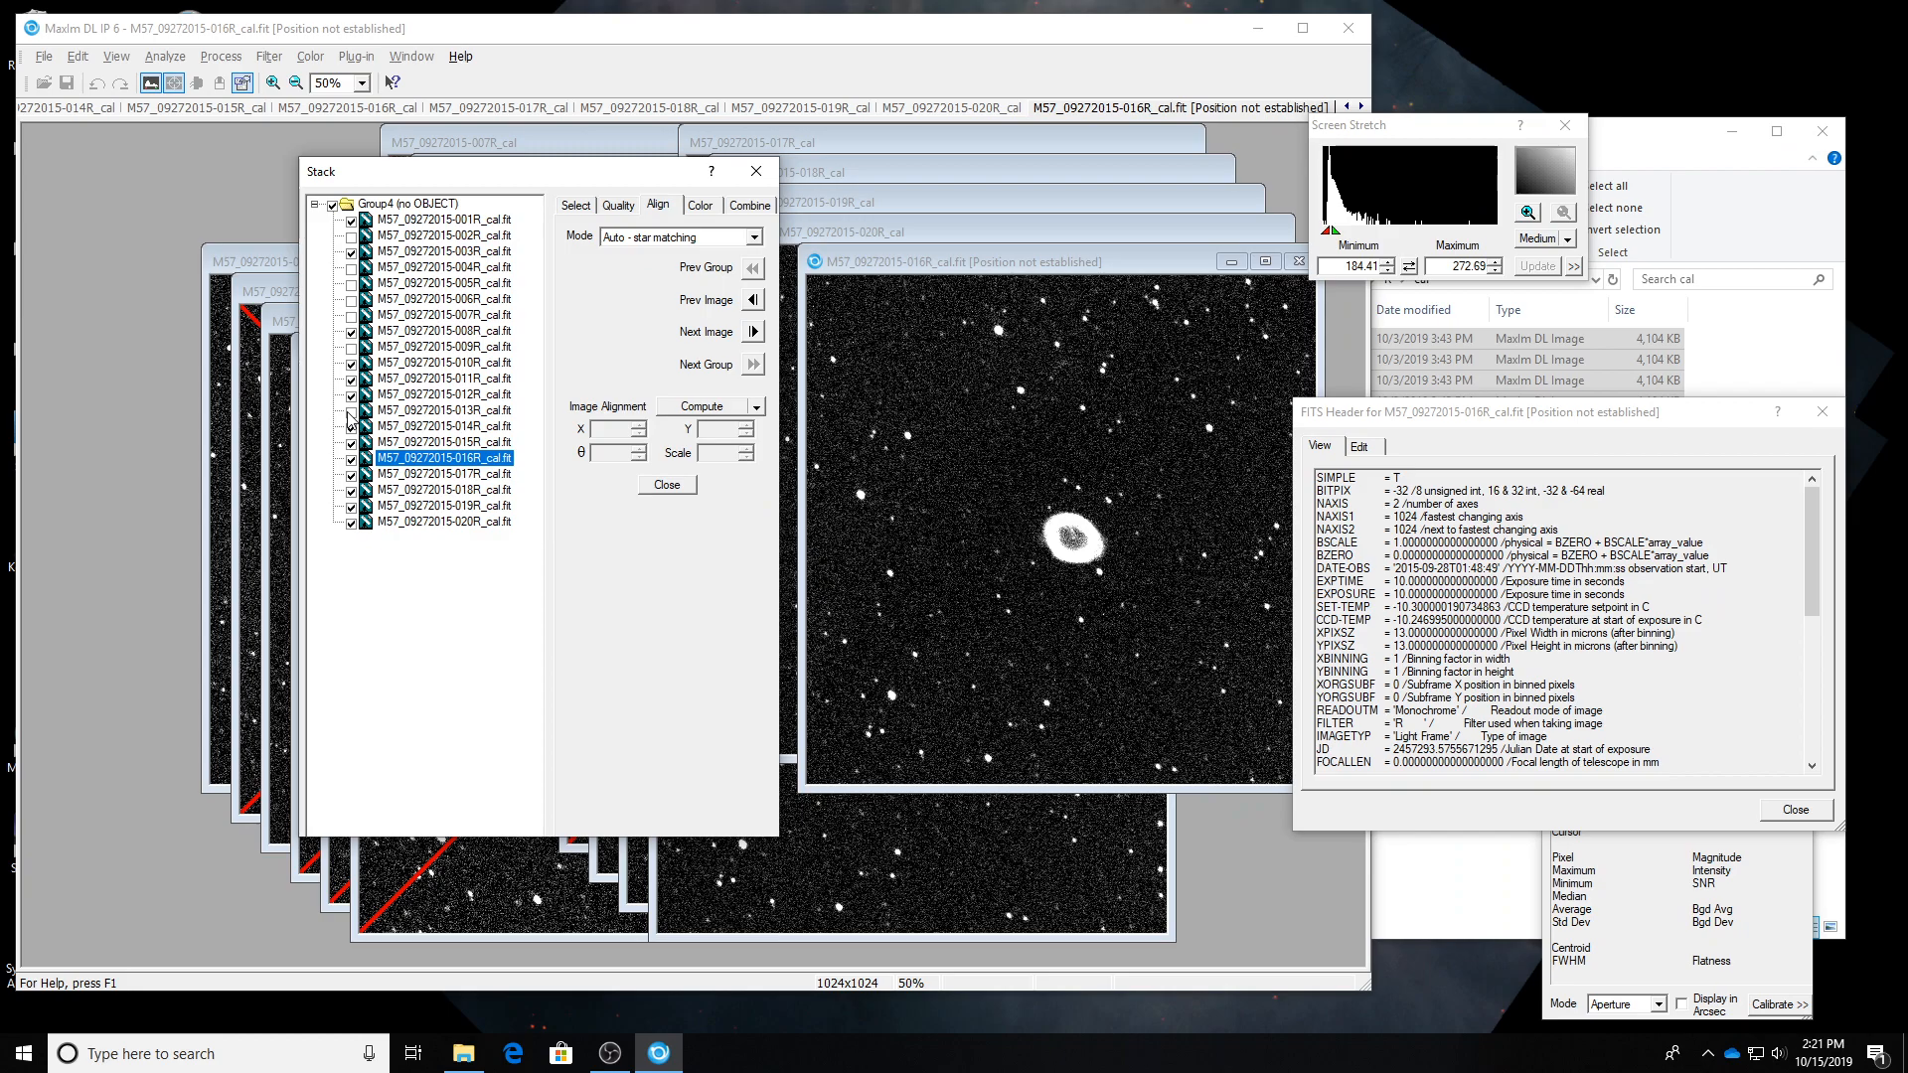
{"action": "key", "text": "Down"}
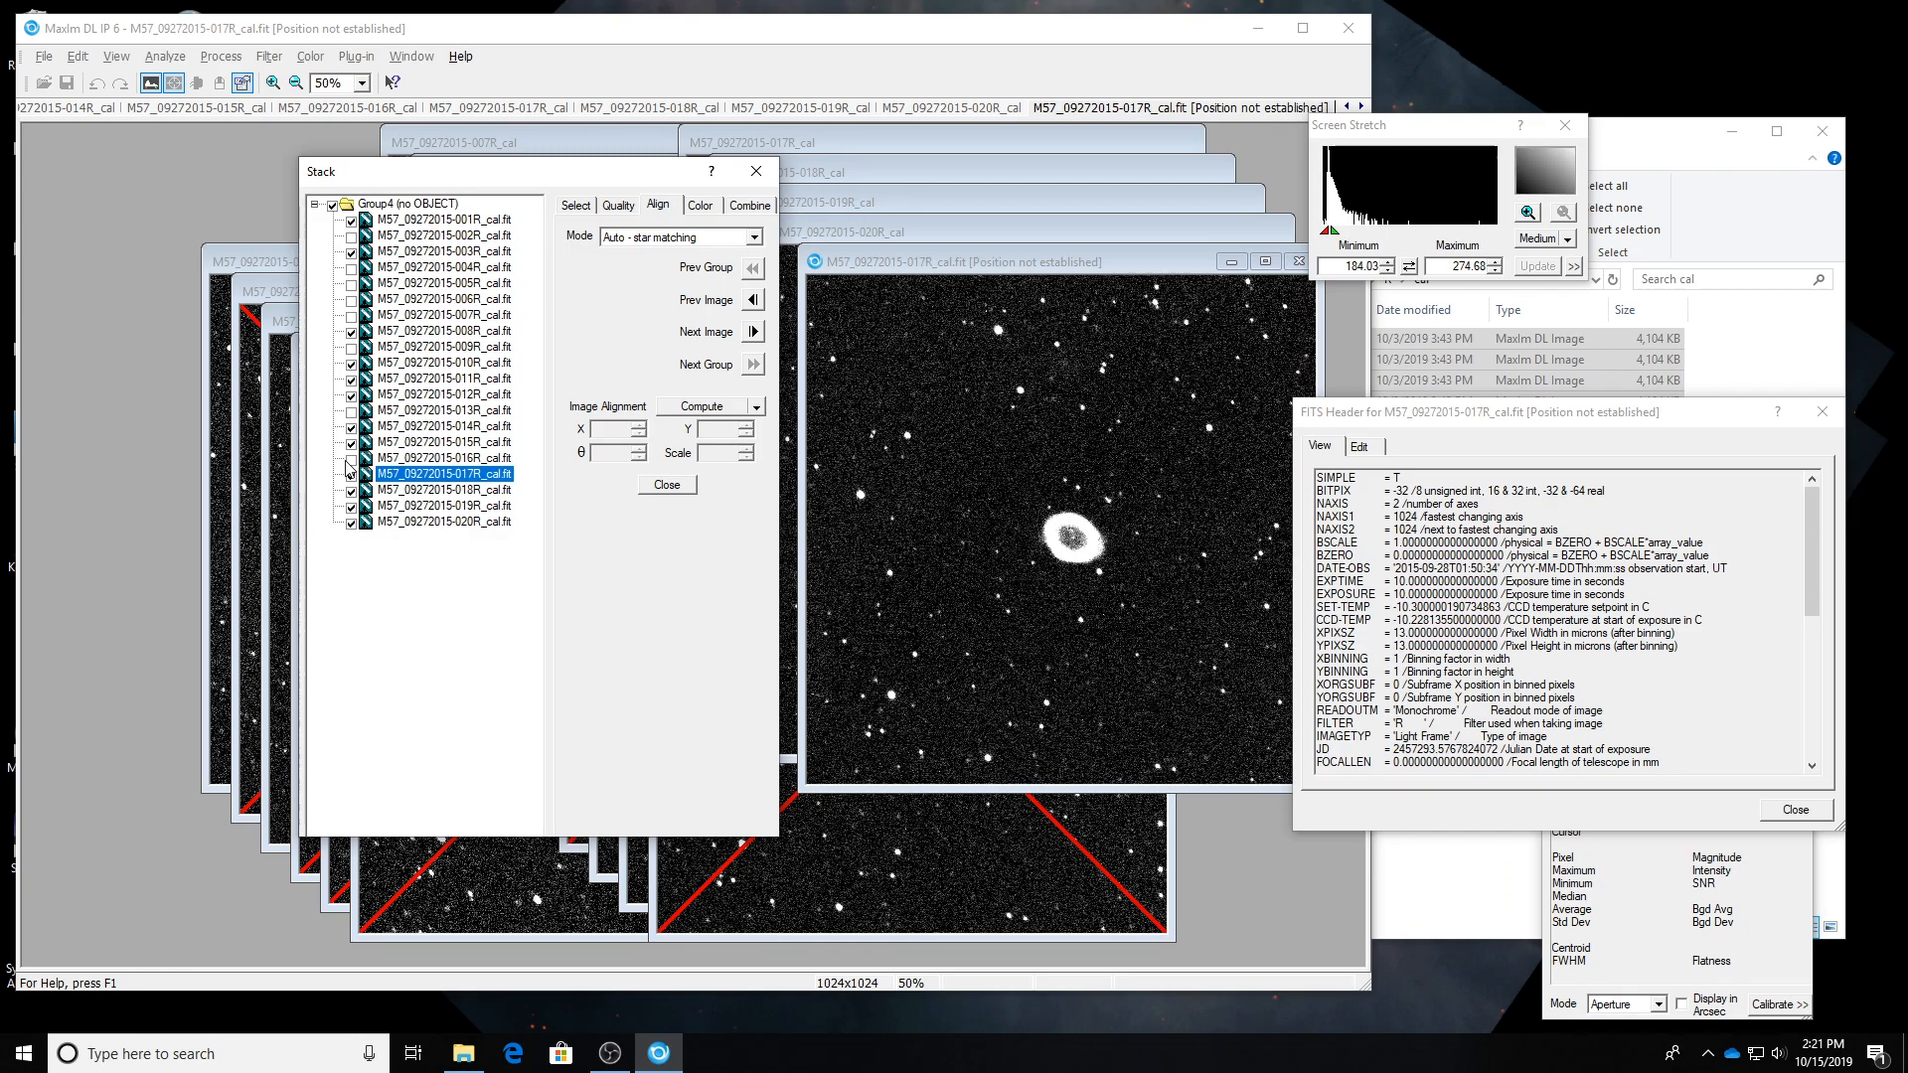
{"action": "key", "text": "Down"}
{"action": "key", "text": "Down"}
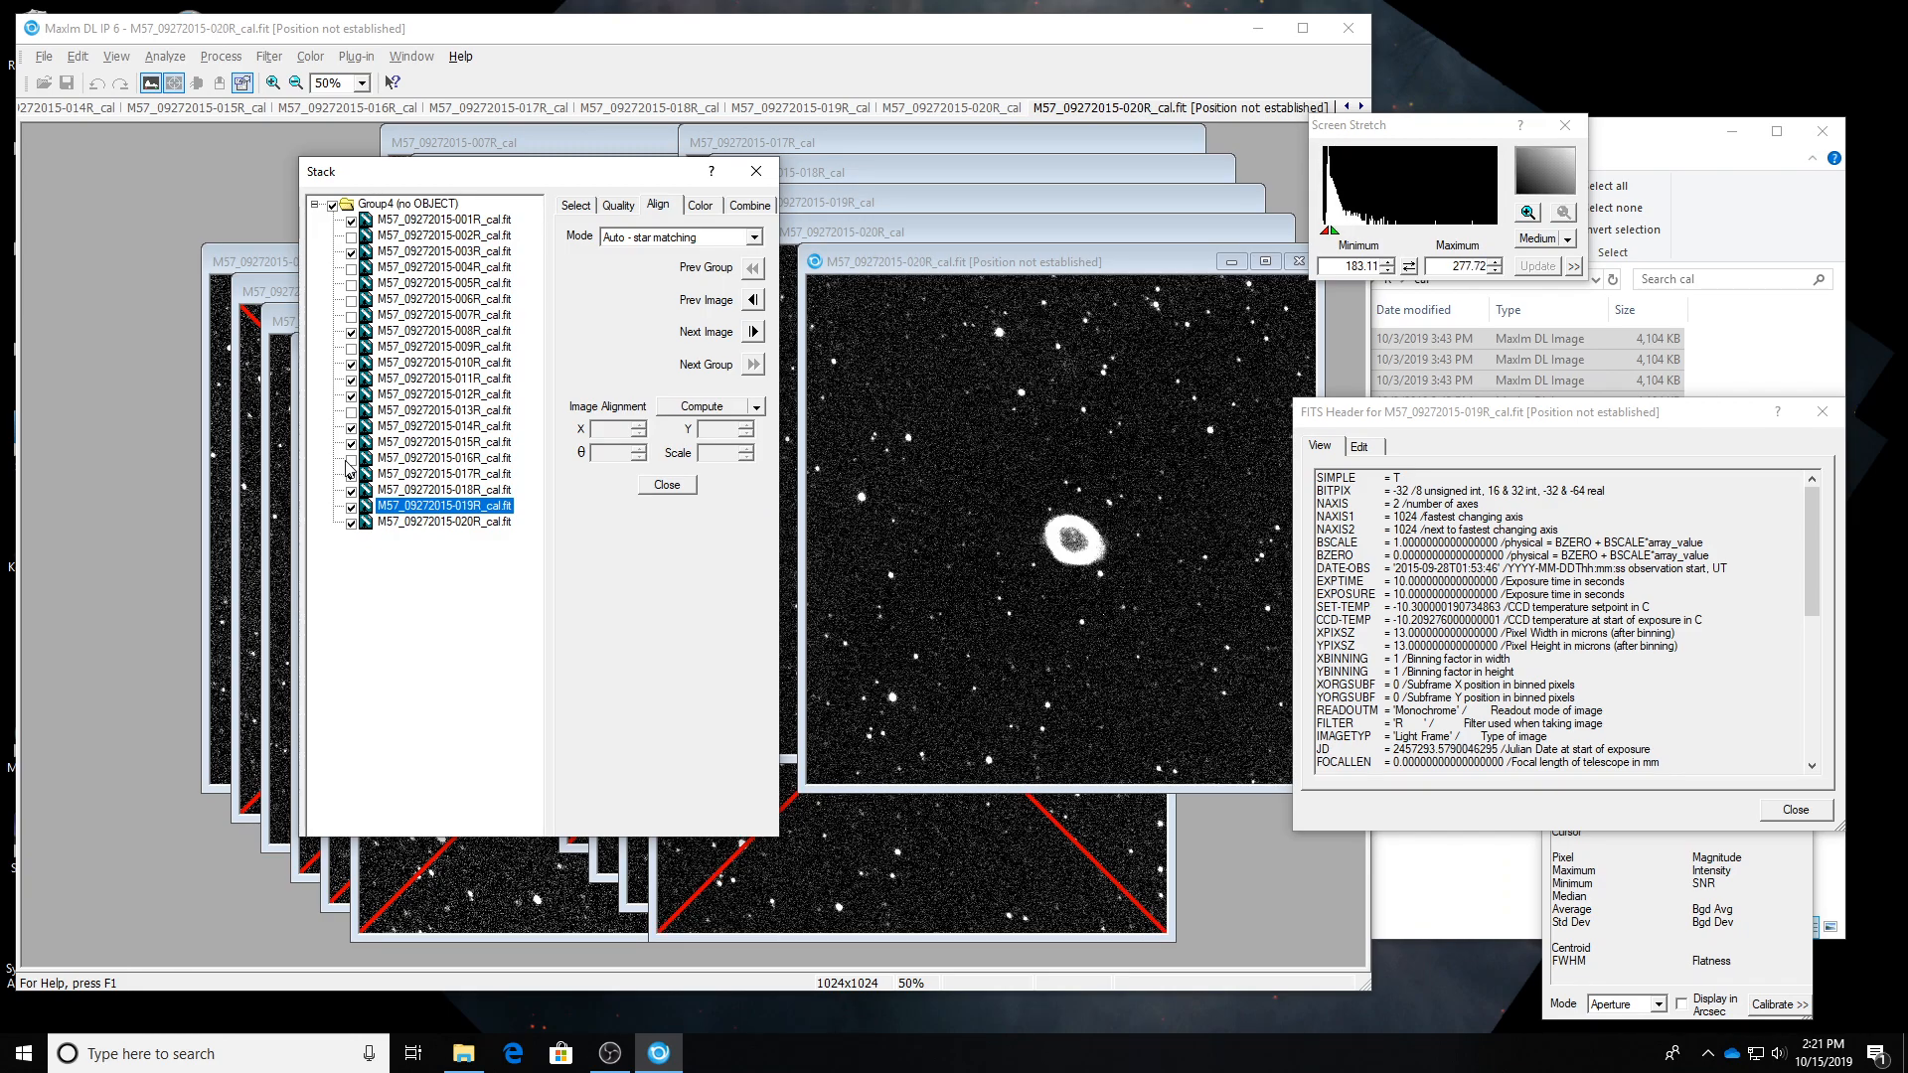
{"action": "key", "text": "Down"}
Remove all excluded frames from the R group, then display frame 020R with its image window moved into clear view.
{"action": "right_click", "coordinate": [395, 236]}
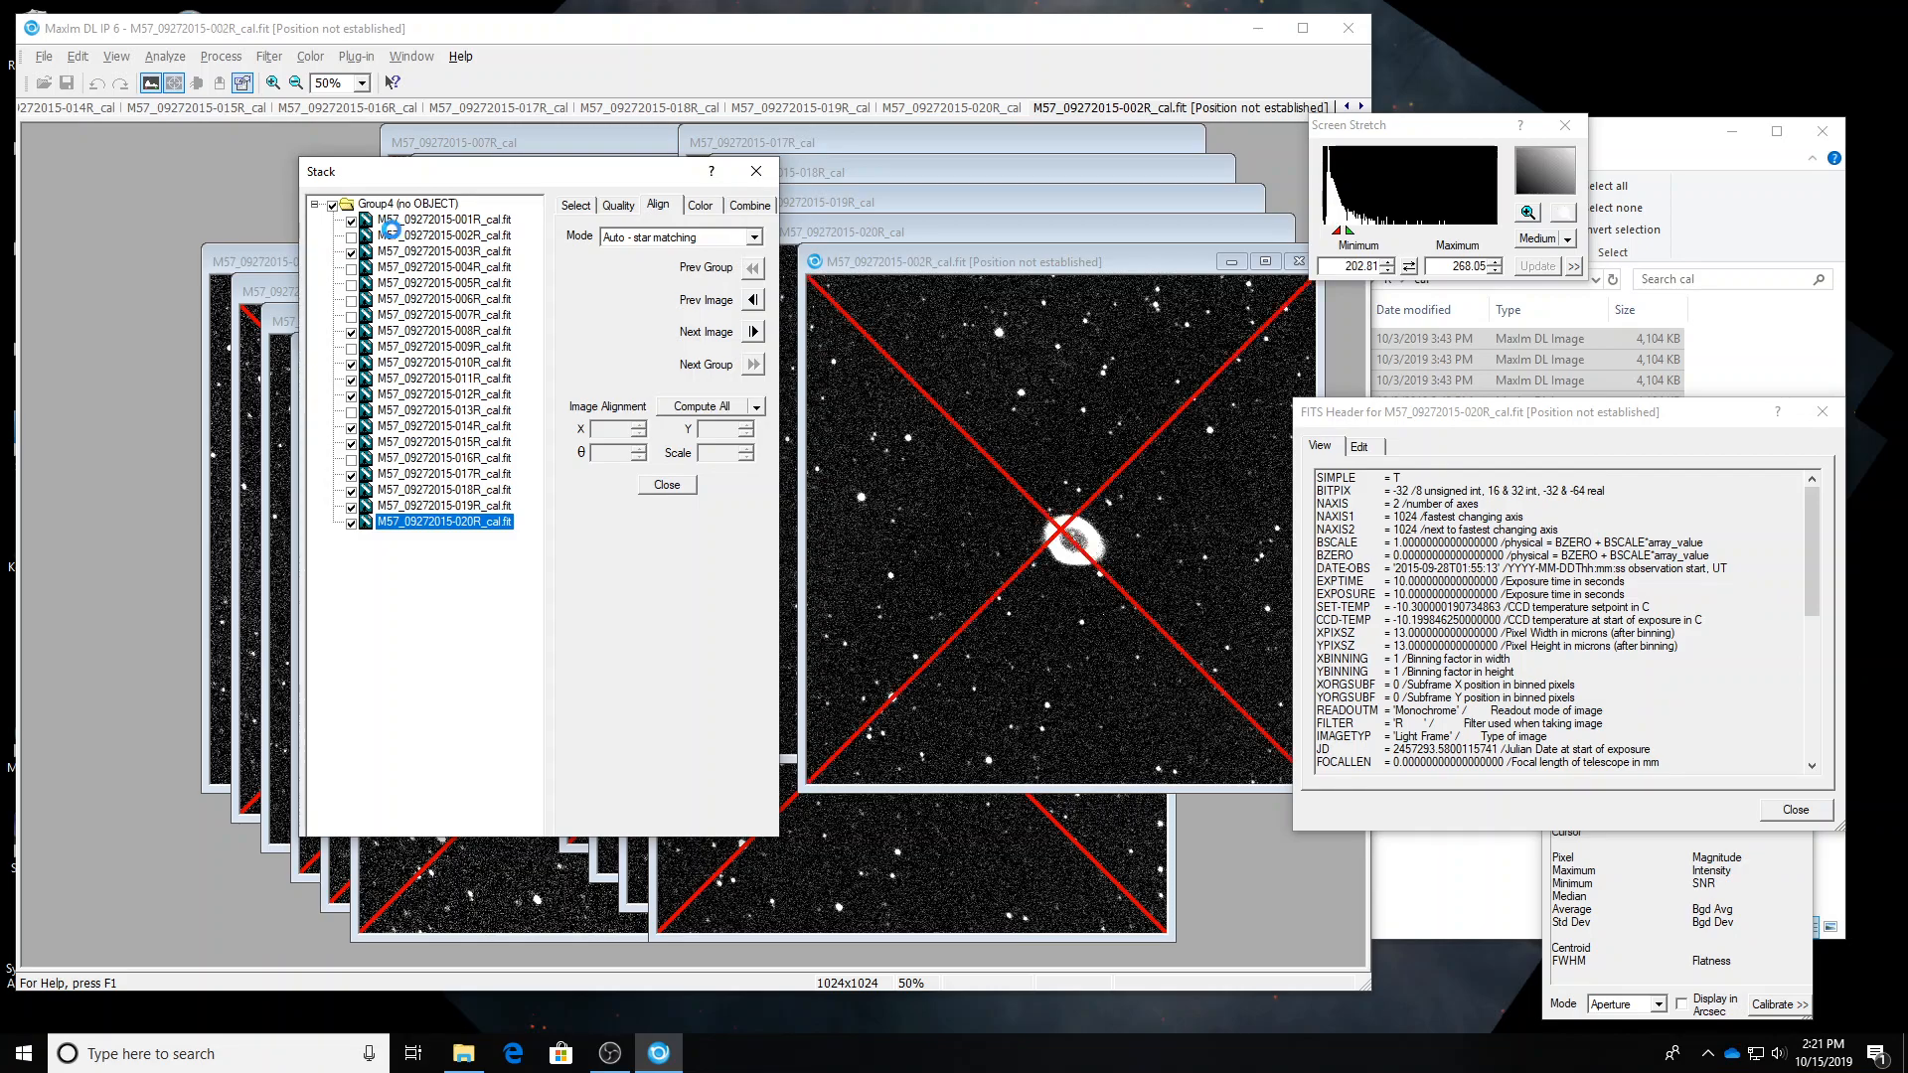
{"action": "left_click", "coordinate": [477, 554]}
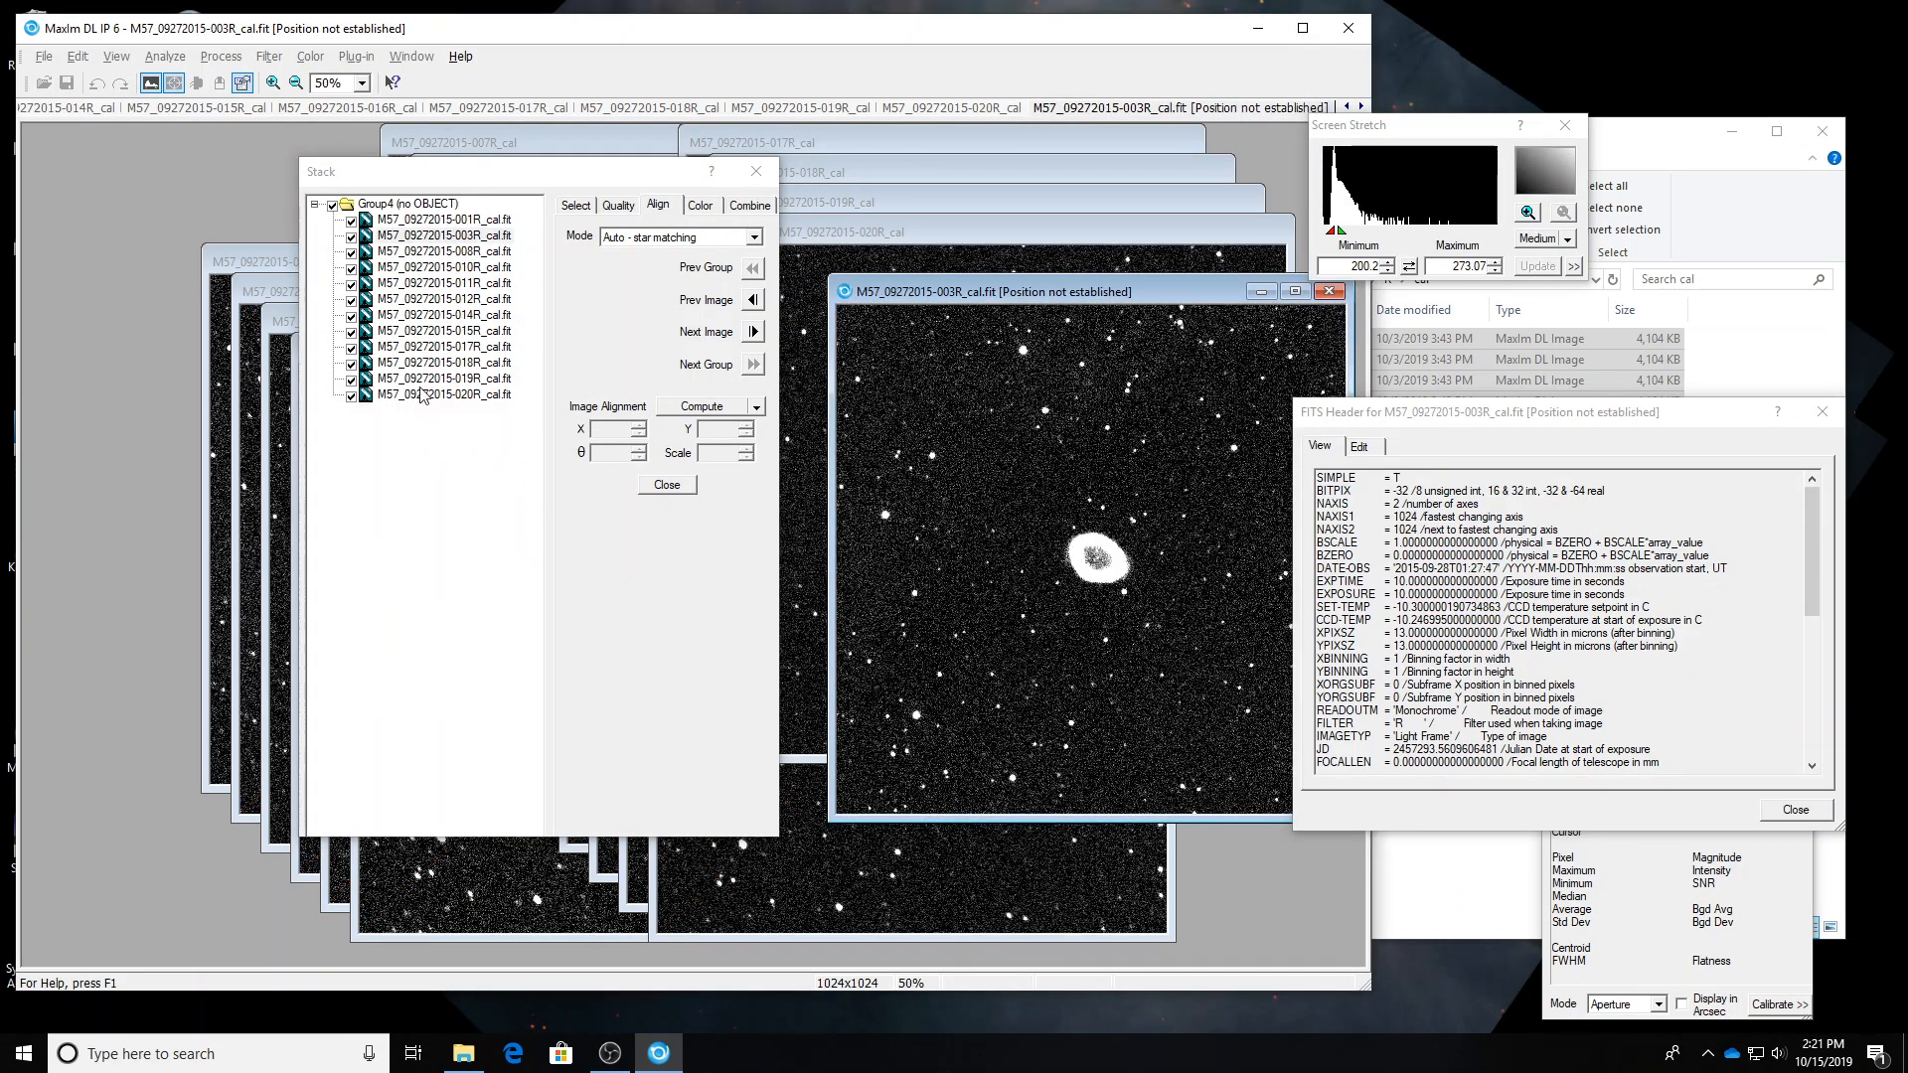
{"action": "left_click", "coordinate": [423, 395]}
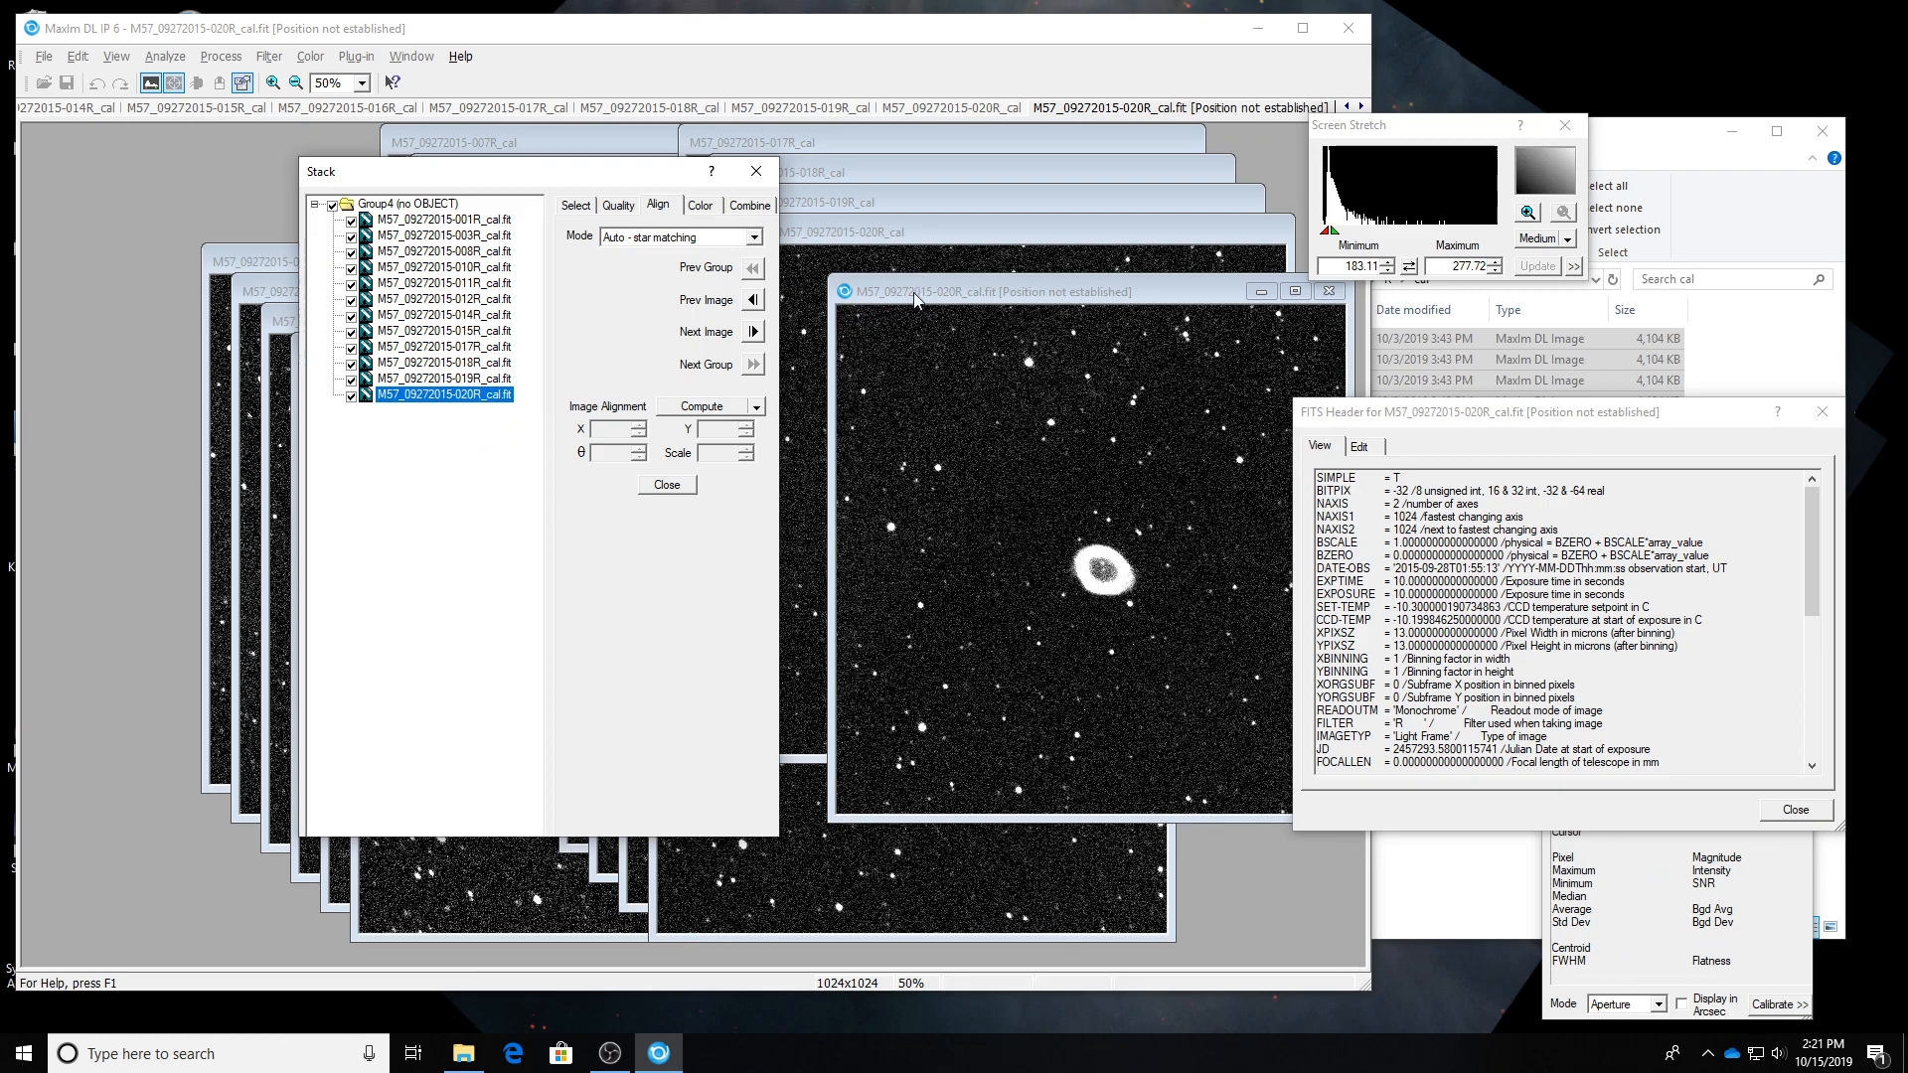
{"action": "left_click_drag", "start_coordinate": [914, 298], "coordinate": [869, 190]}
Step backward through the remaining R frames from 020R and recheck the early ones for star quality, ending on frame 011R.
{"action": "key", "text": "Up"}
{"action": "key", "text": "Up"}
{"action": "key", "text": "Up"}
{"action": "key", "text": "Up"}
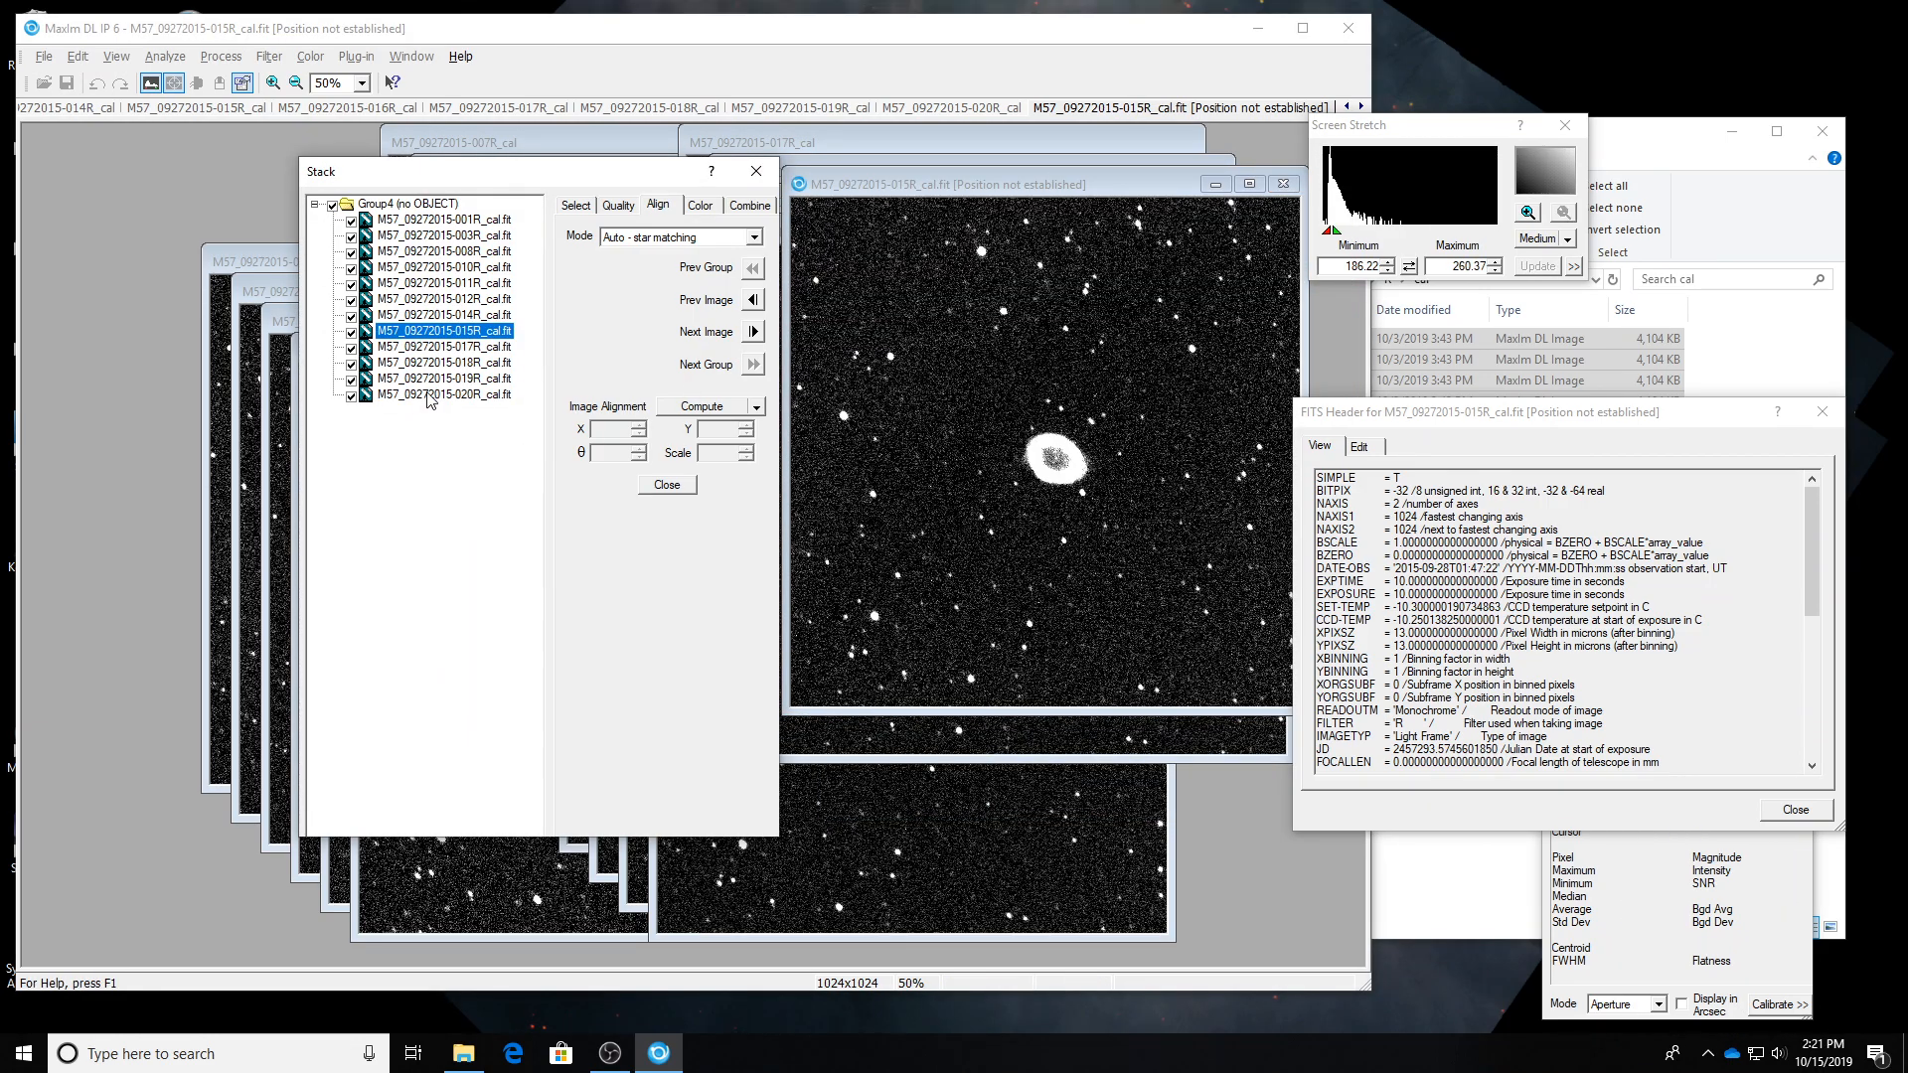
{"action": "key", "text": "Up"}
{"action": "key", "text": "Up"}
{"action": "key", "text": "Up"}
{"action": "key", "text": "Up"}
{"action": "key", "text": "Up"}
{"action": "key", "text": "Up"}
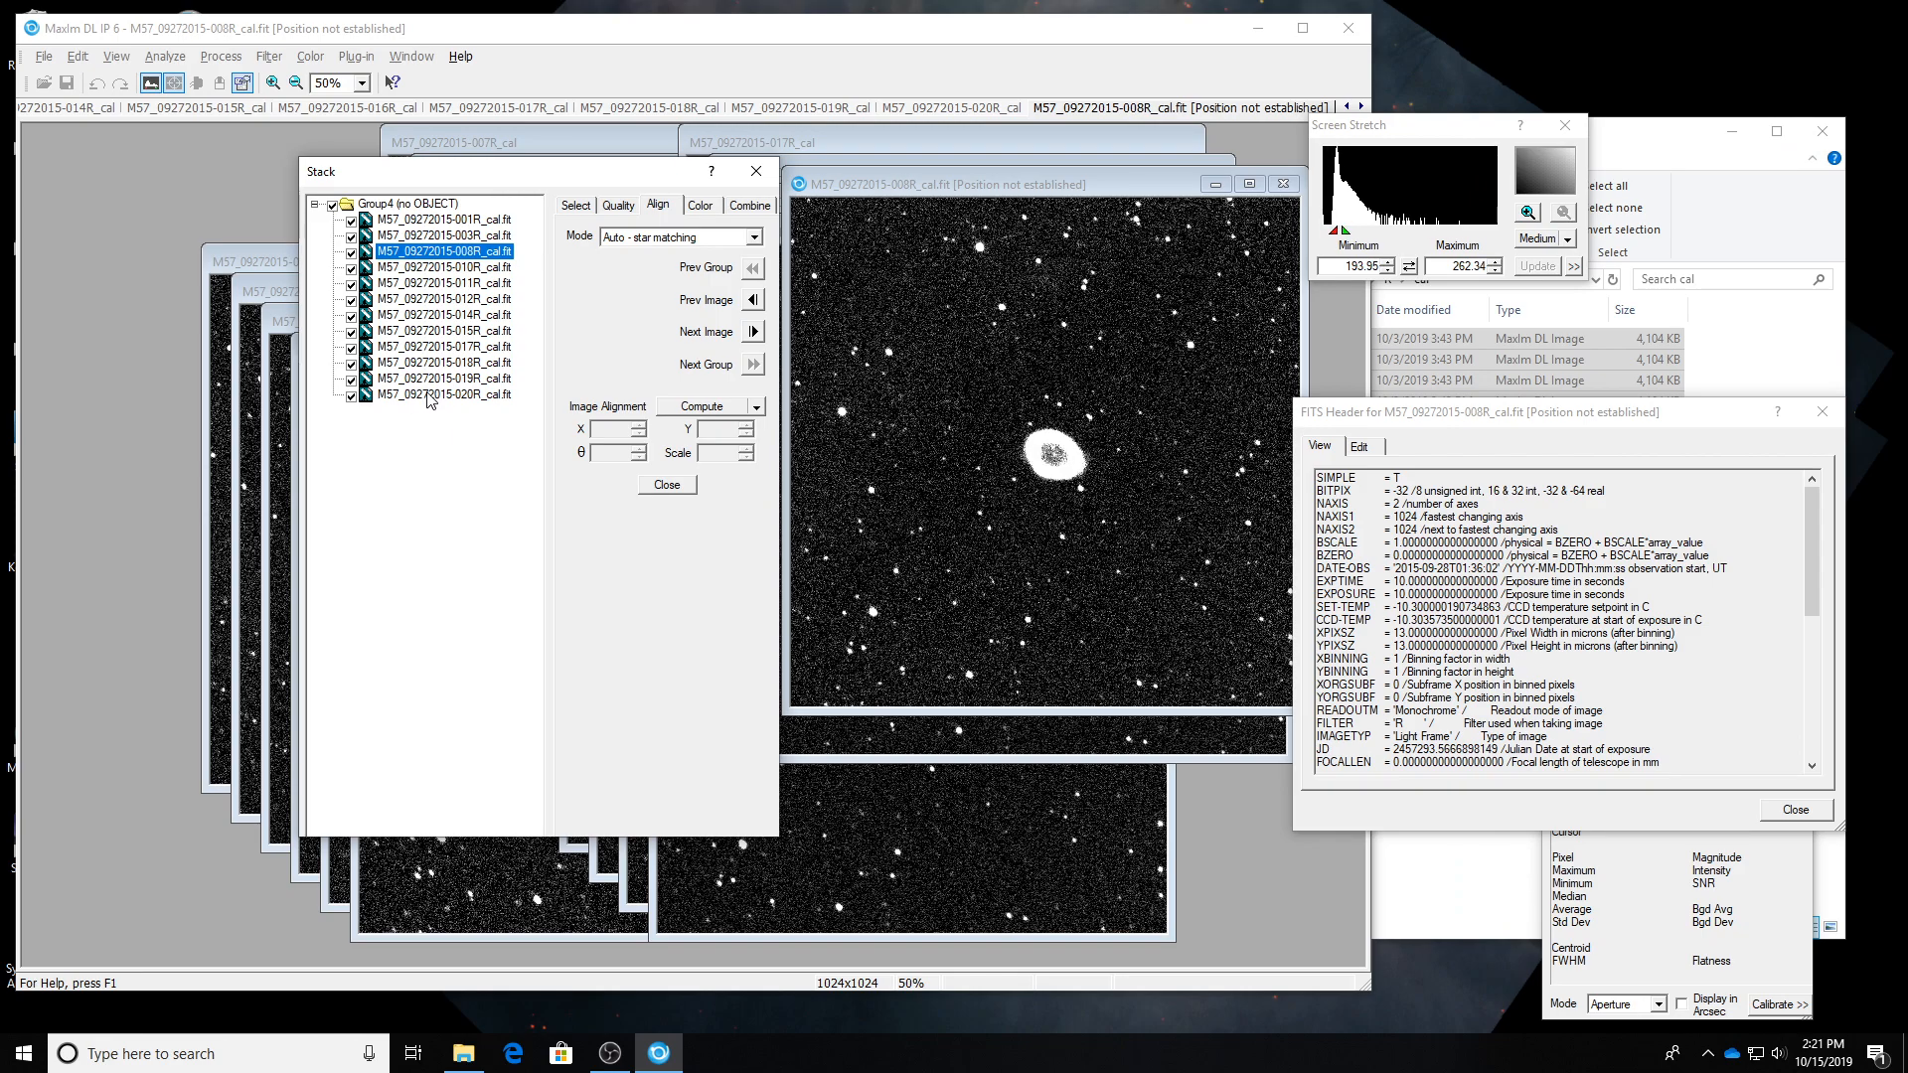
{"action": "key", "text": "Up"}
{"action": "key", "text": "Down"}
{"action": "key", "text": "Down"}
{"action": "key", "text": "Down"}
{"action": "key", "text": "Down"}
{"action": "key", "text": "Down"}
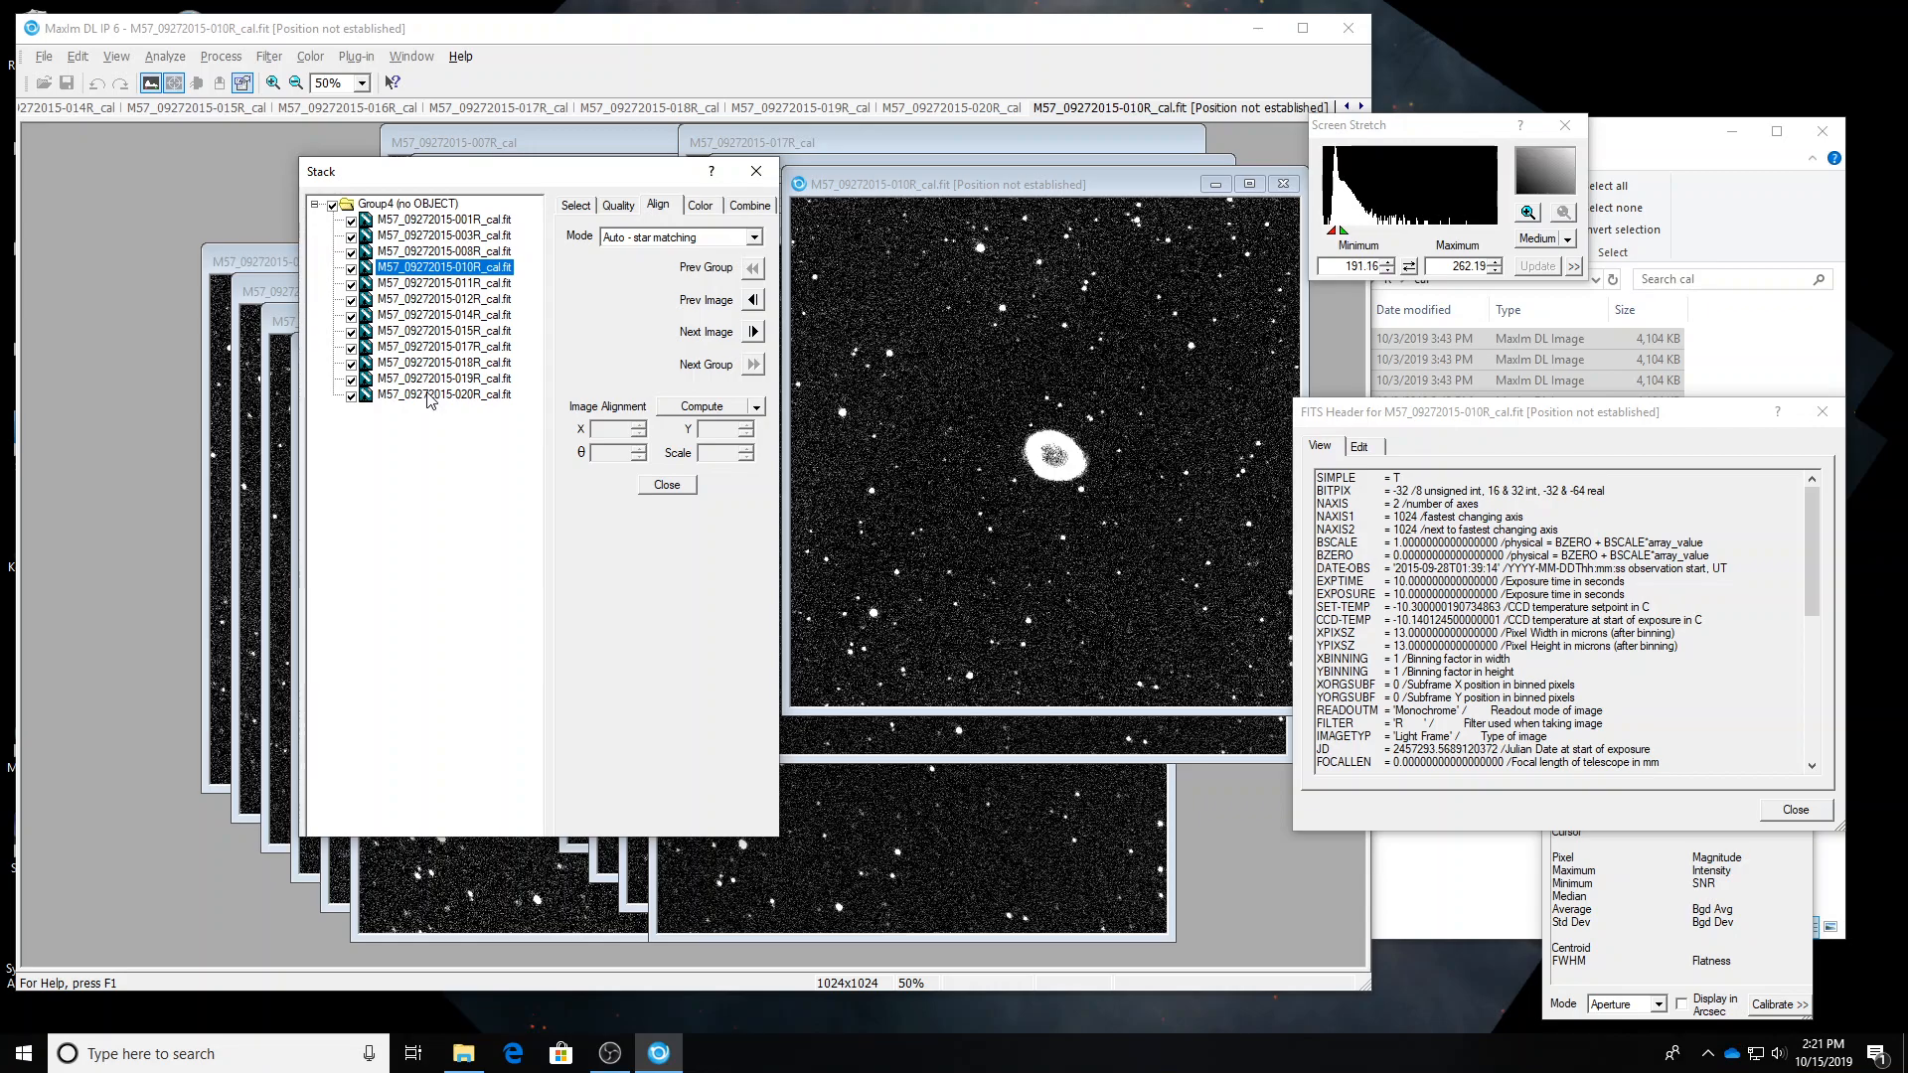
{"action": "key", "text": "Down"}
{"action": "key", "text": "Up"}
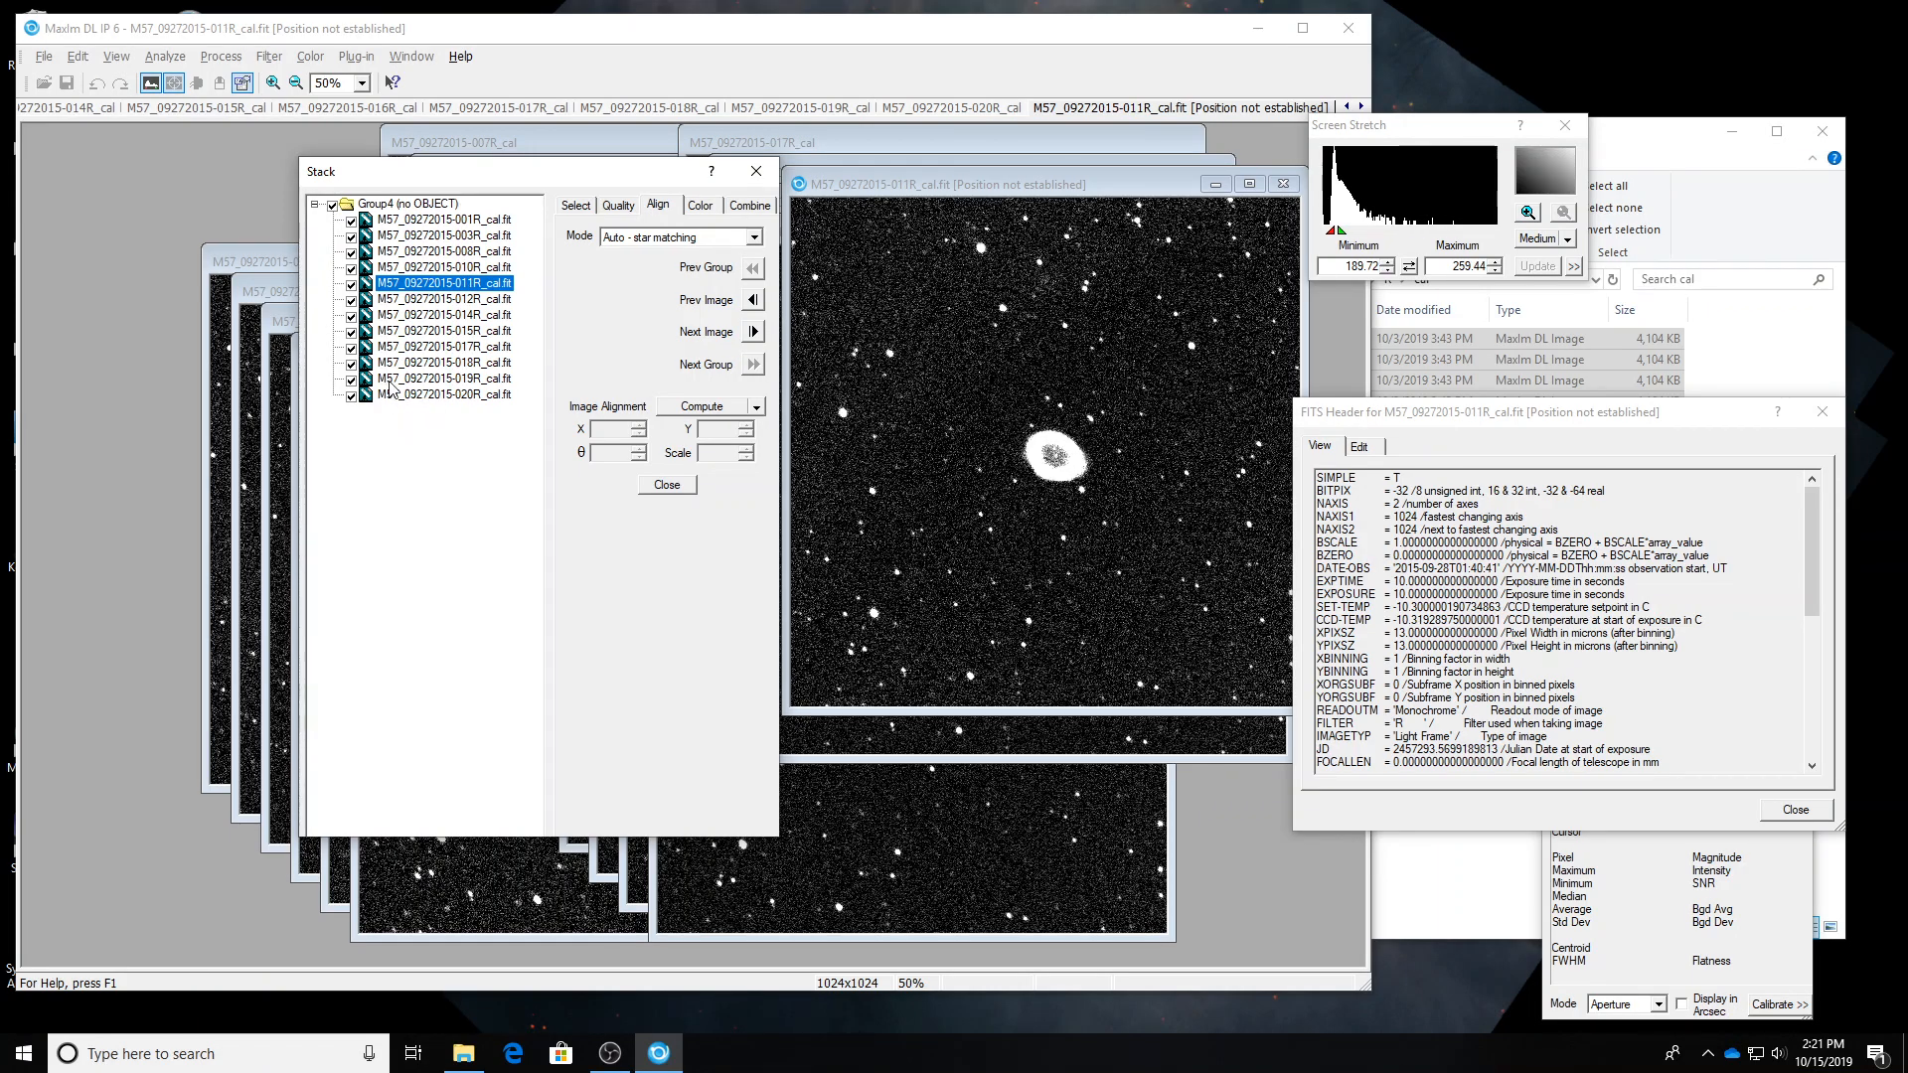
{"action": "left_click", "coordinate": [351, 285]}
{"action": "key", "text": "Down"}
{"action": "key", "text": "Down"}
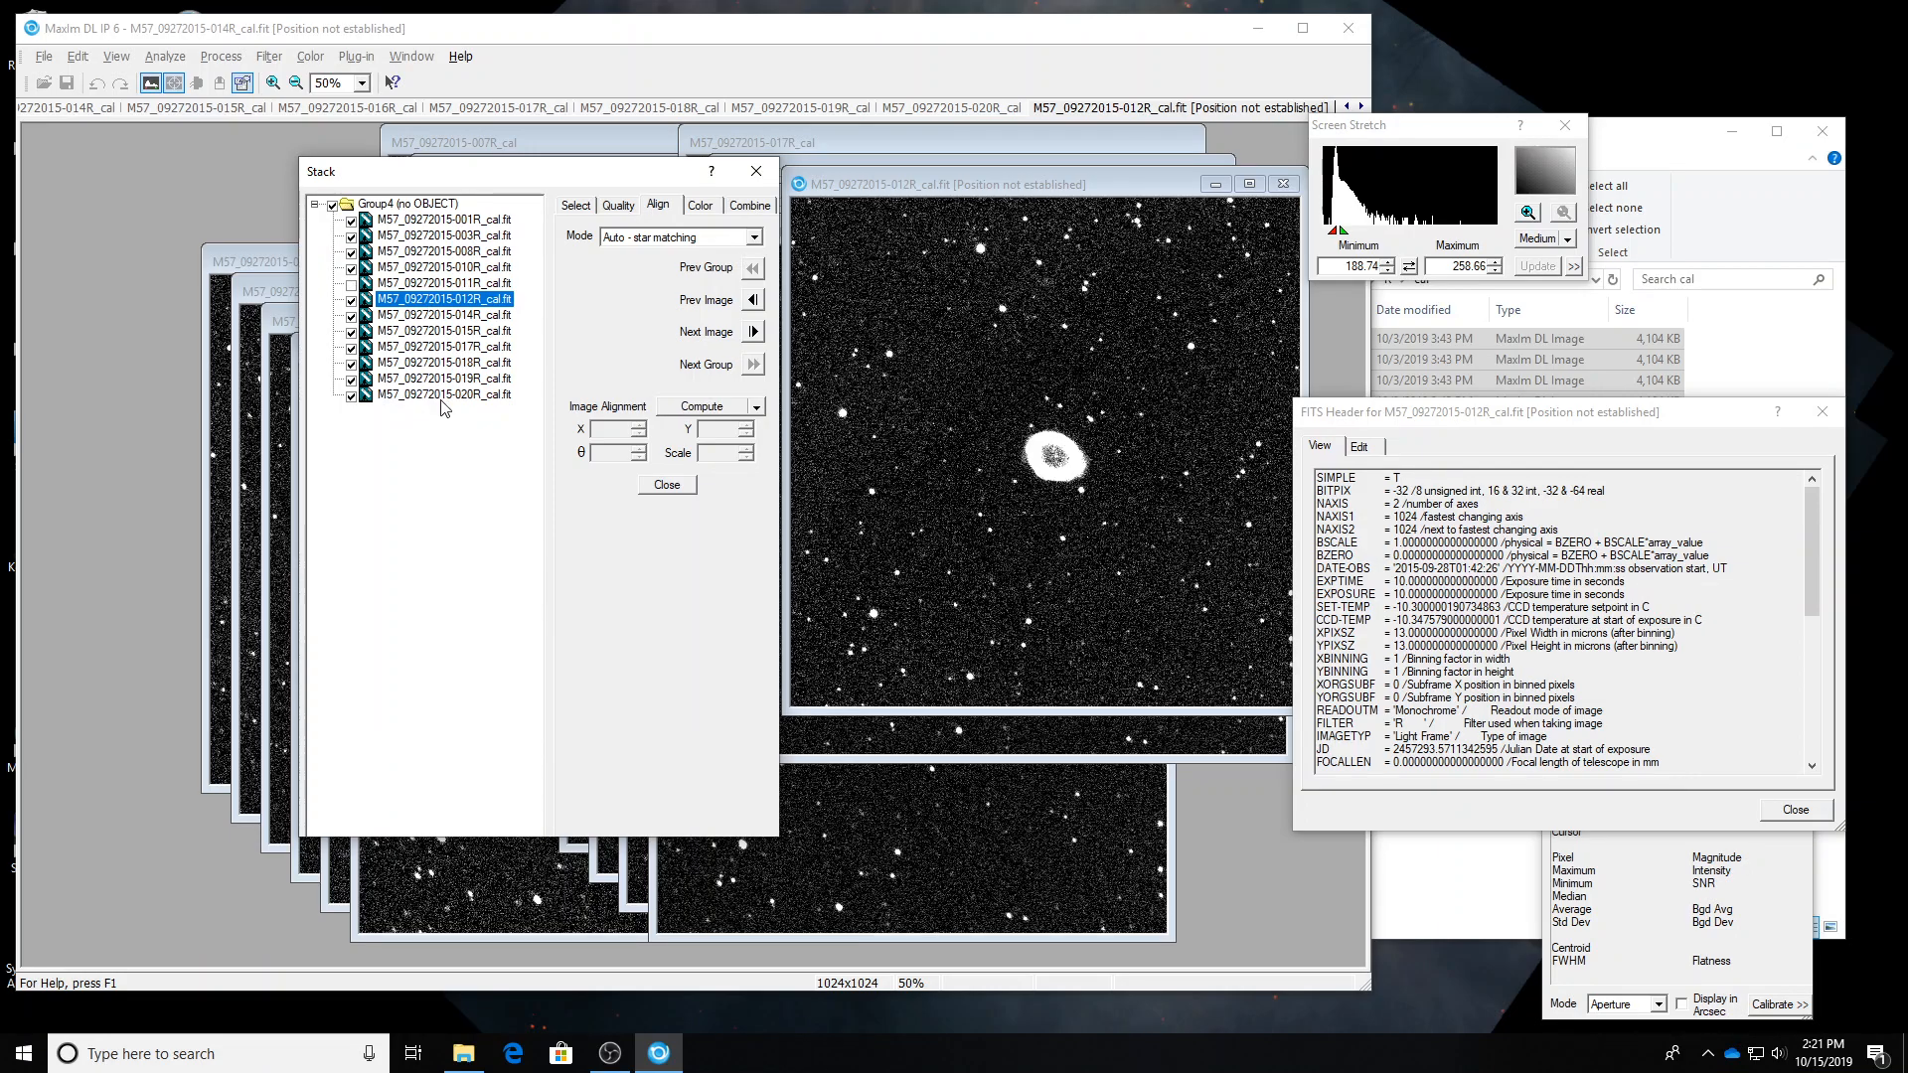
{"action": "key", "text": "Down"}
{"action": "left_click", "coordinate": [351, 332]}
{"action": "key", "text": "Down"}
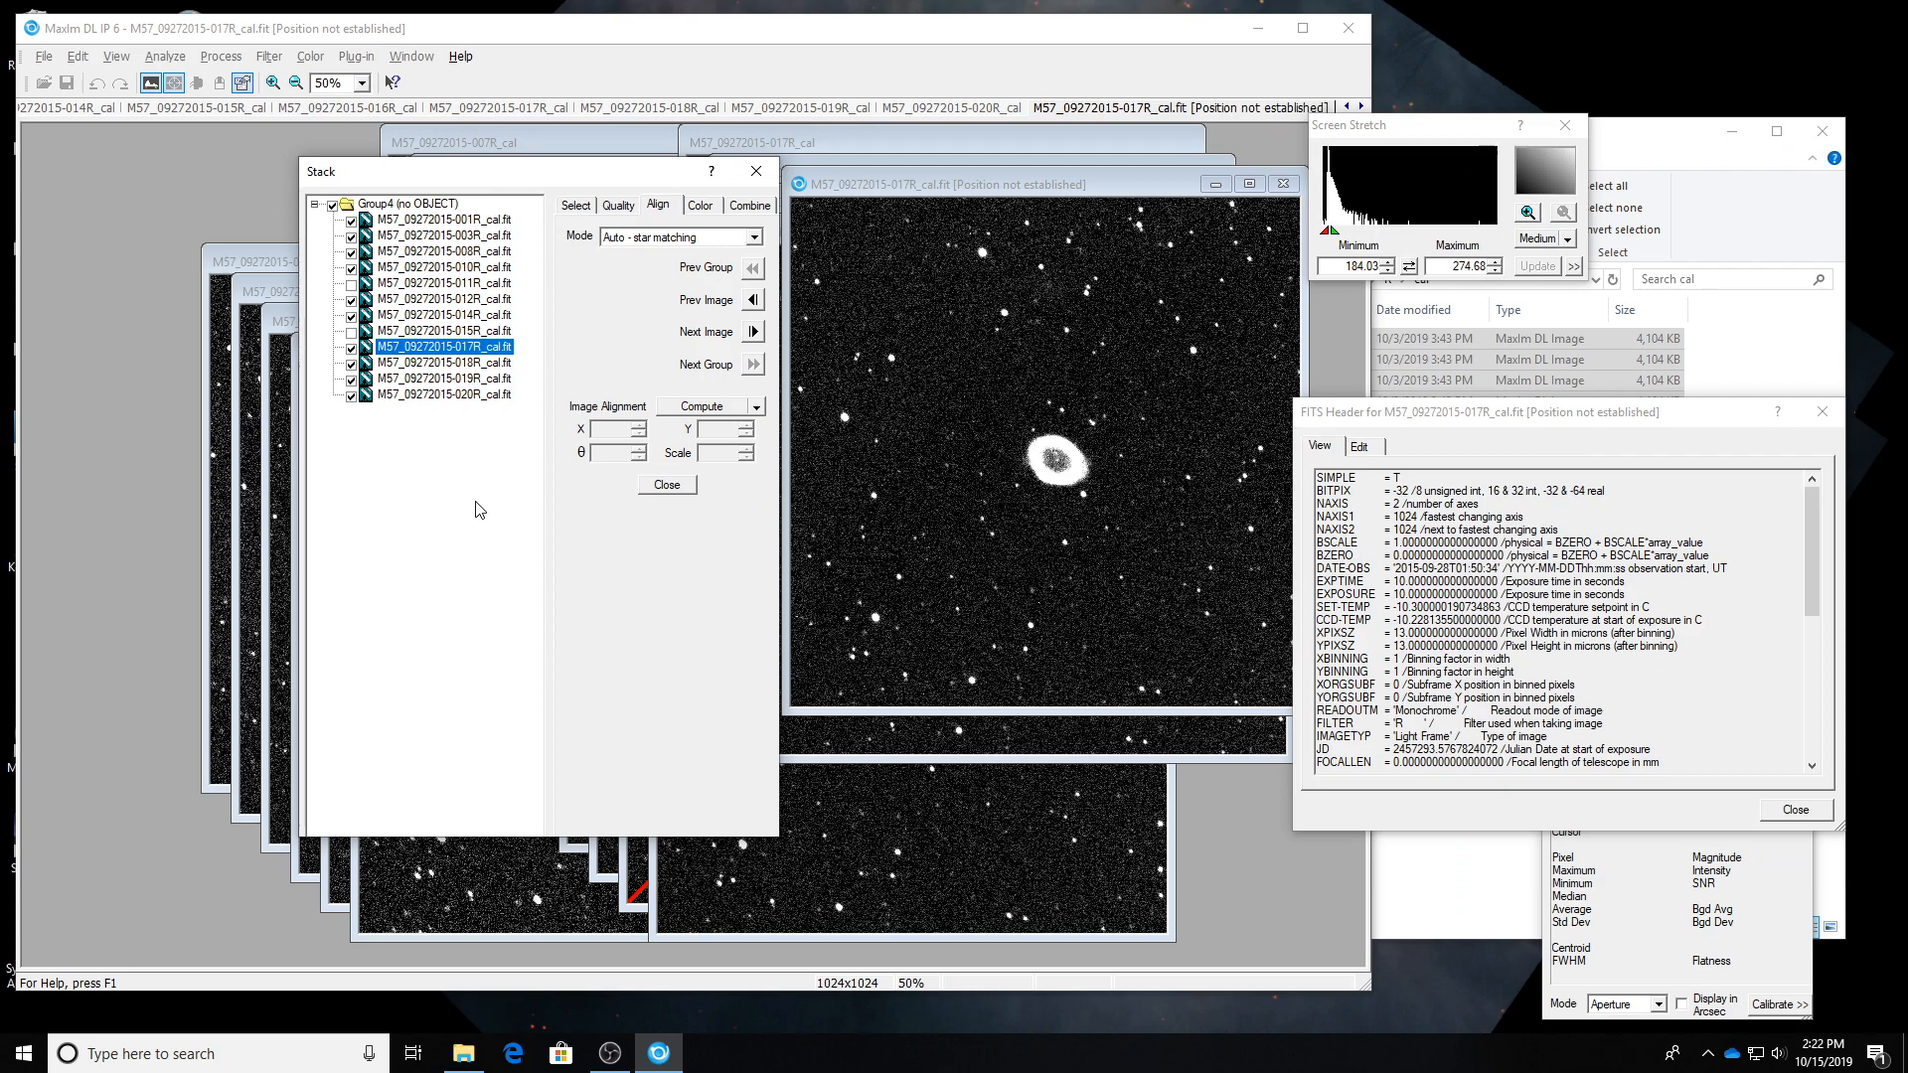
Review the frames from 014R to 020R and remove the disabled items from the stack group.
{"action": "key", "text": "Down"}
{"action": "key", "text": "Down"}
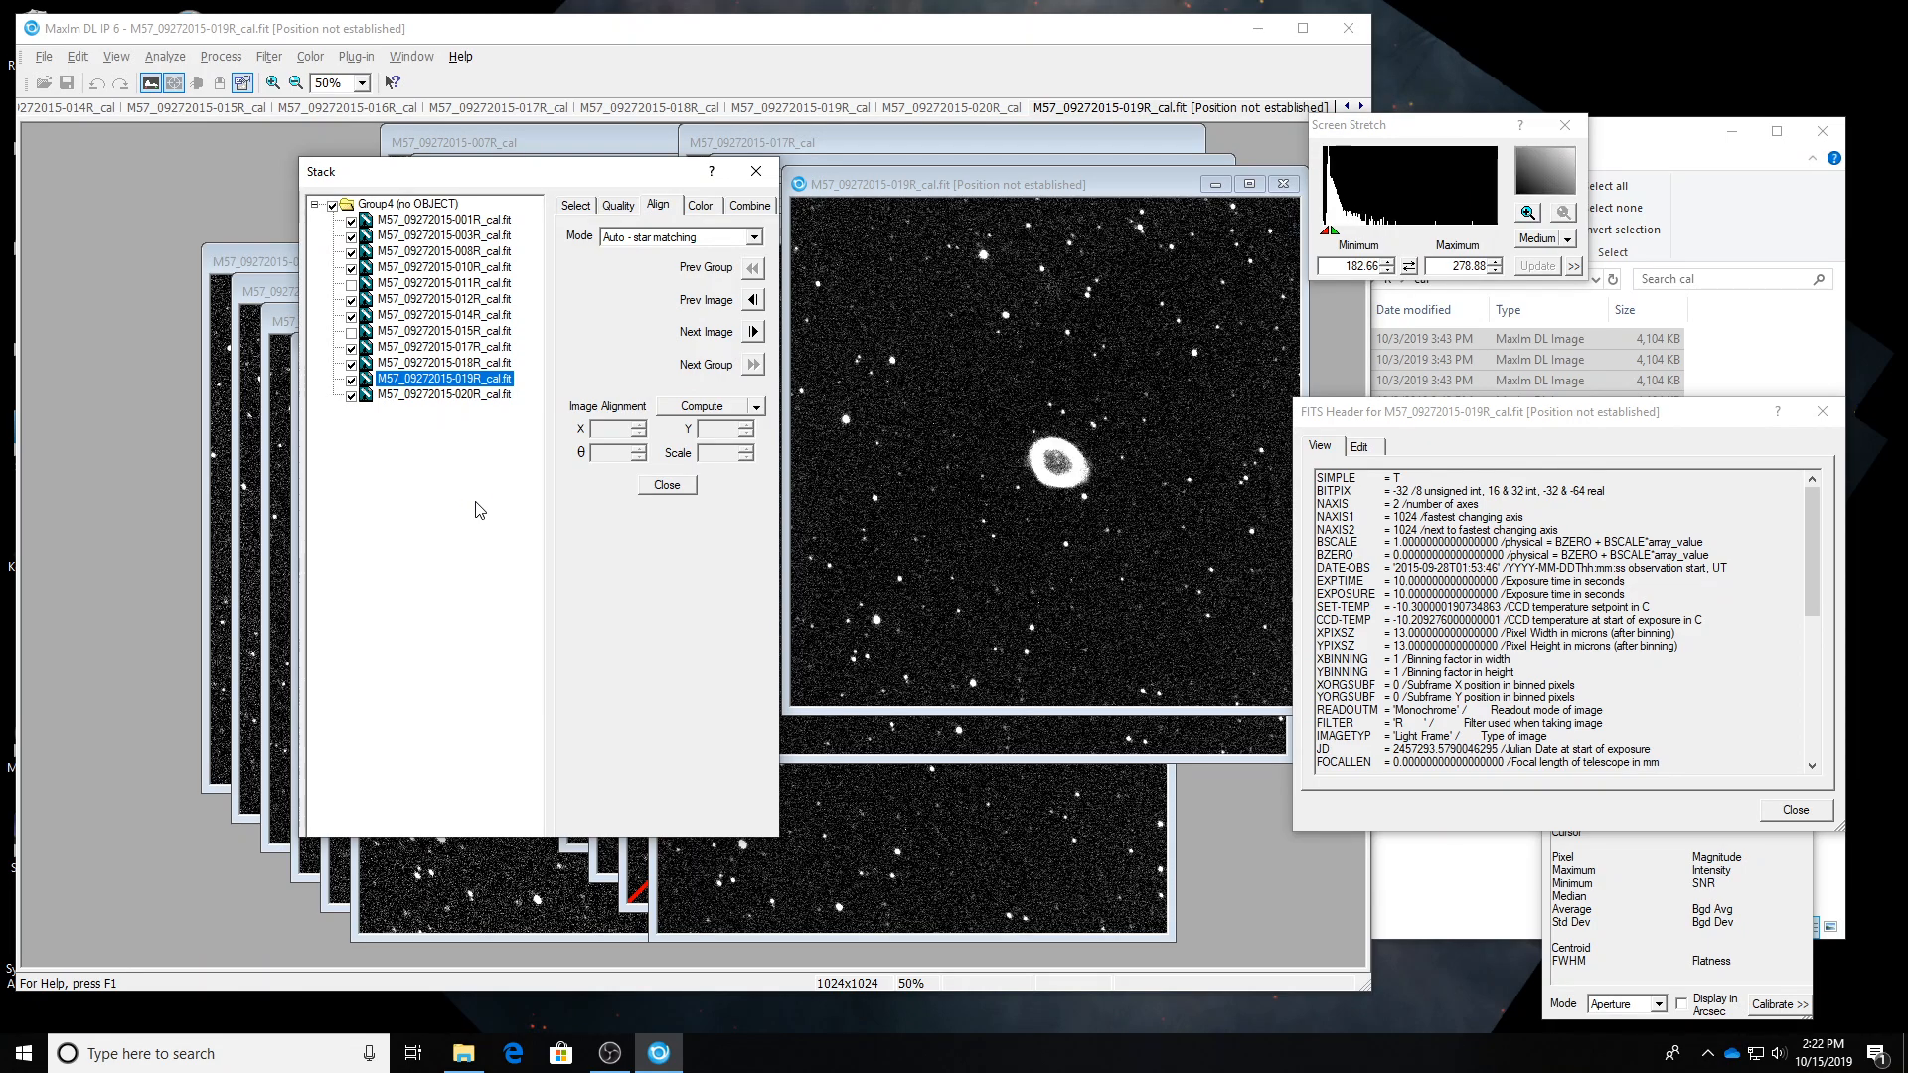
{"action": "key", "text": "Down"}
{"action": "key", "text": "Up"}
{"action": "key", "text": "Up"}
{"action": "key", "text": "Up"}
{"action": "key", "text": "Up"}
{"action": "key", "text": "Up"}
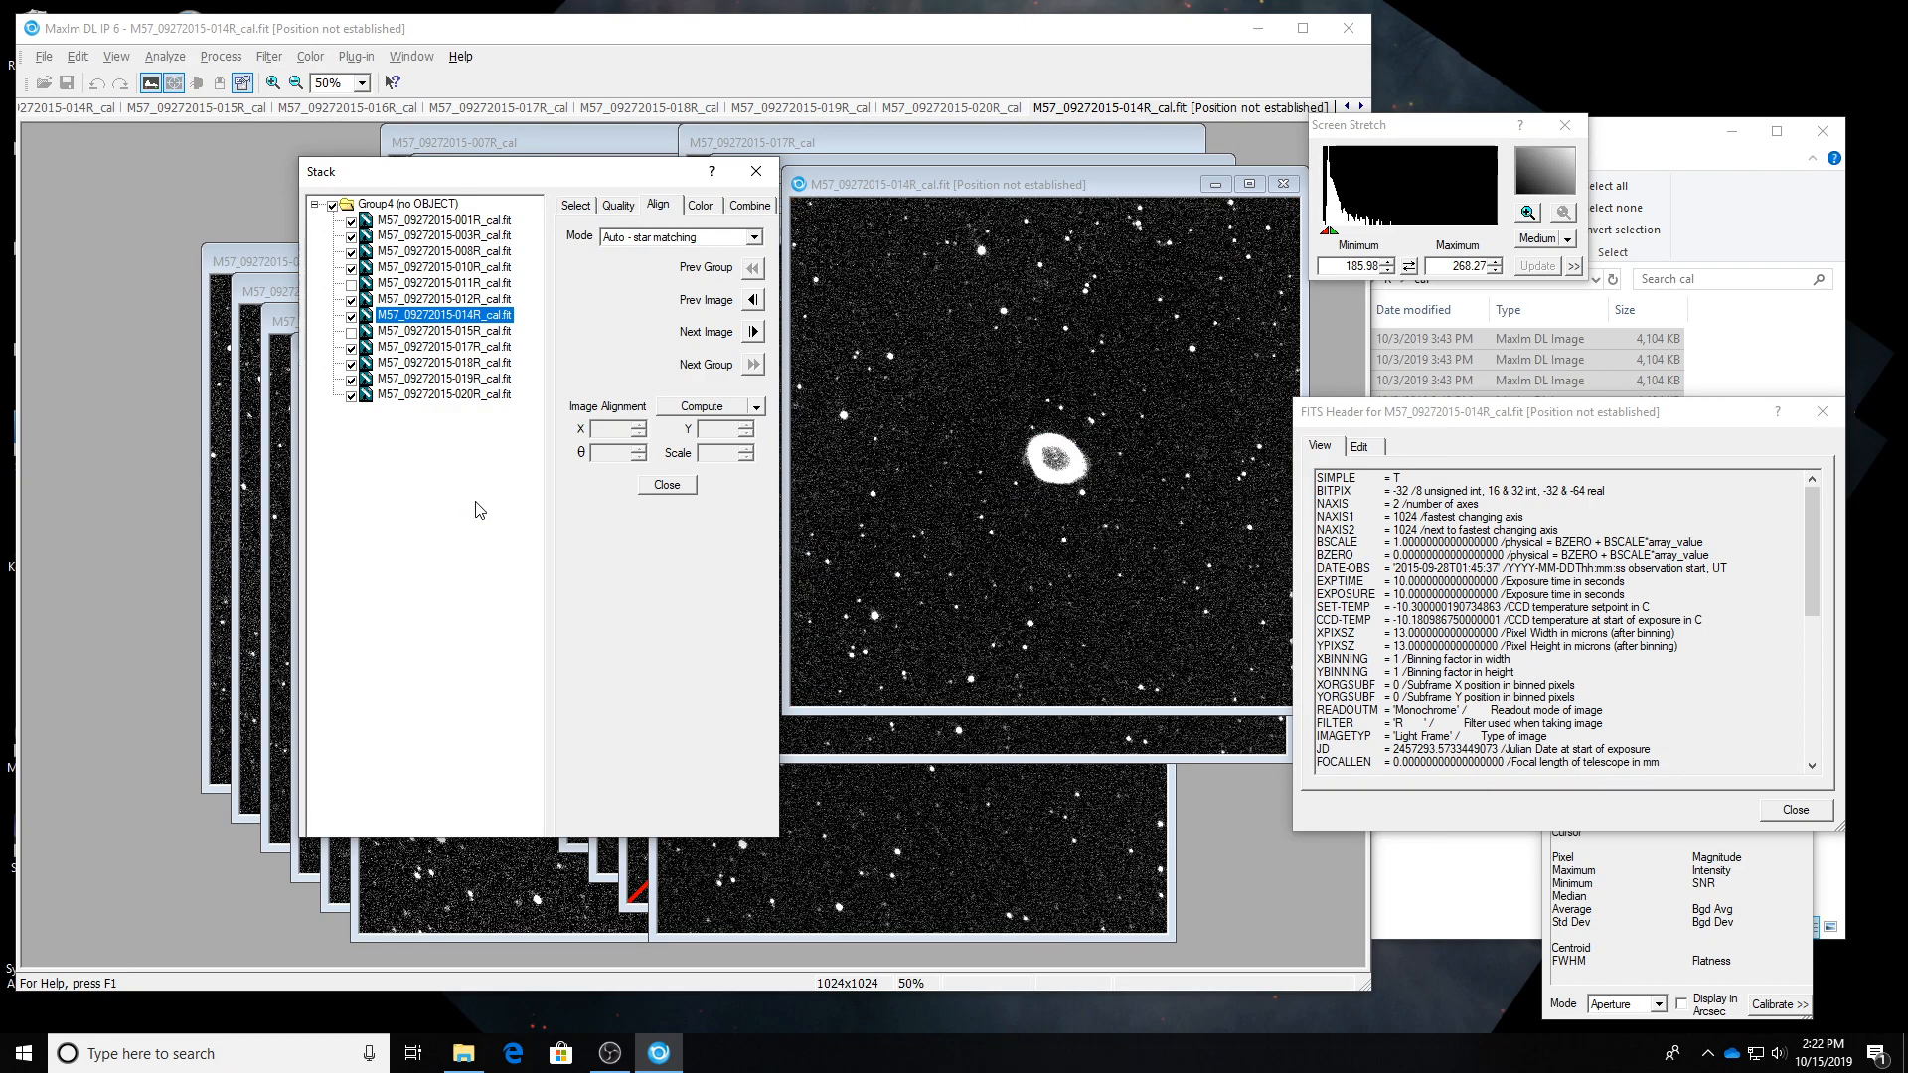
{"action": "right_click", "coordinate": [411, 336]}
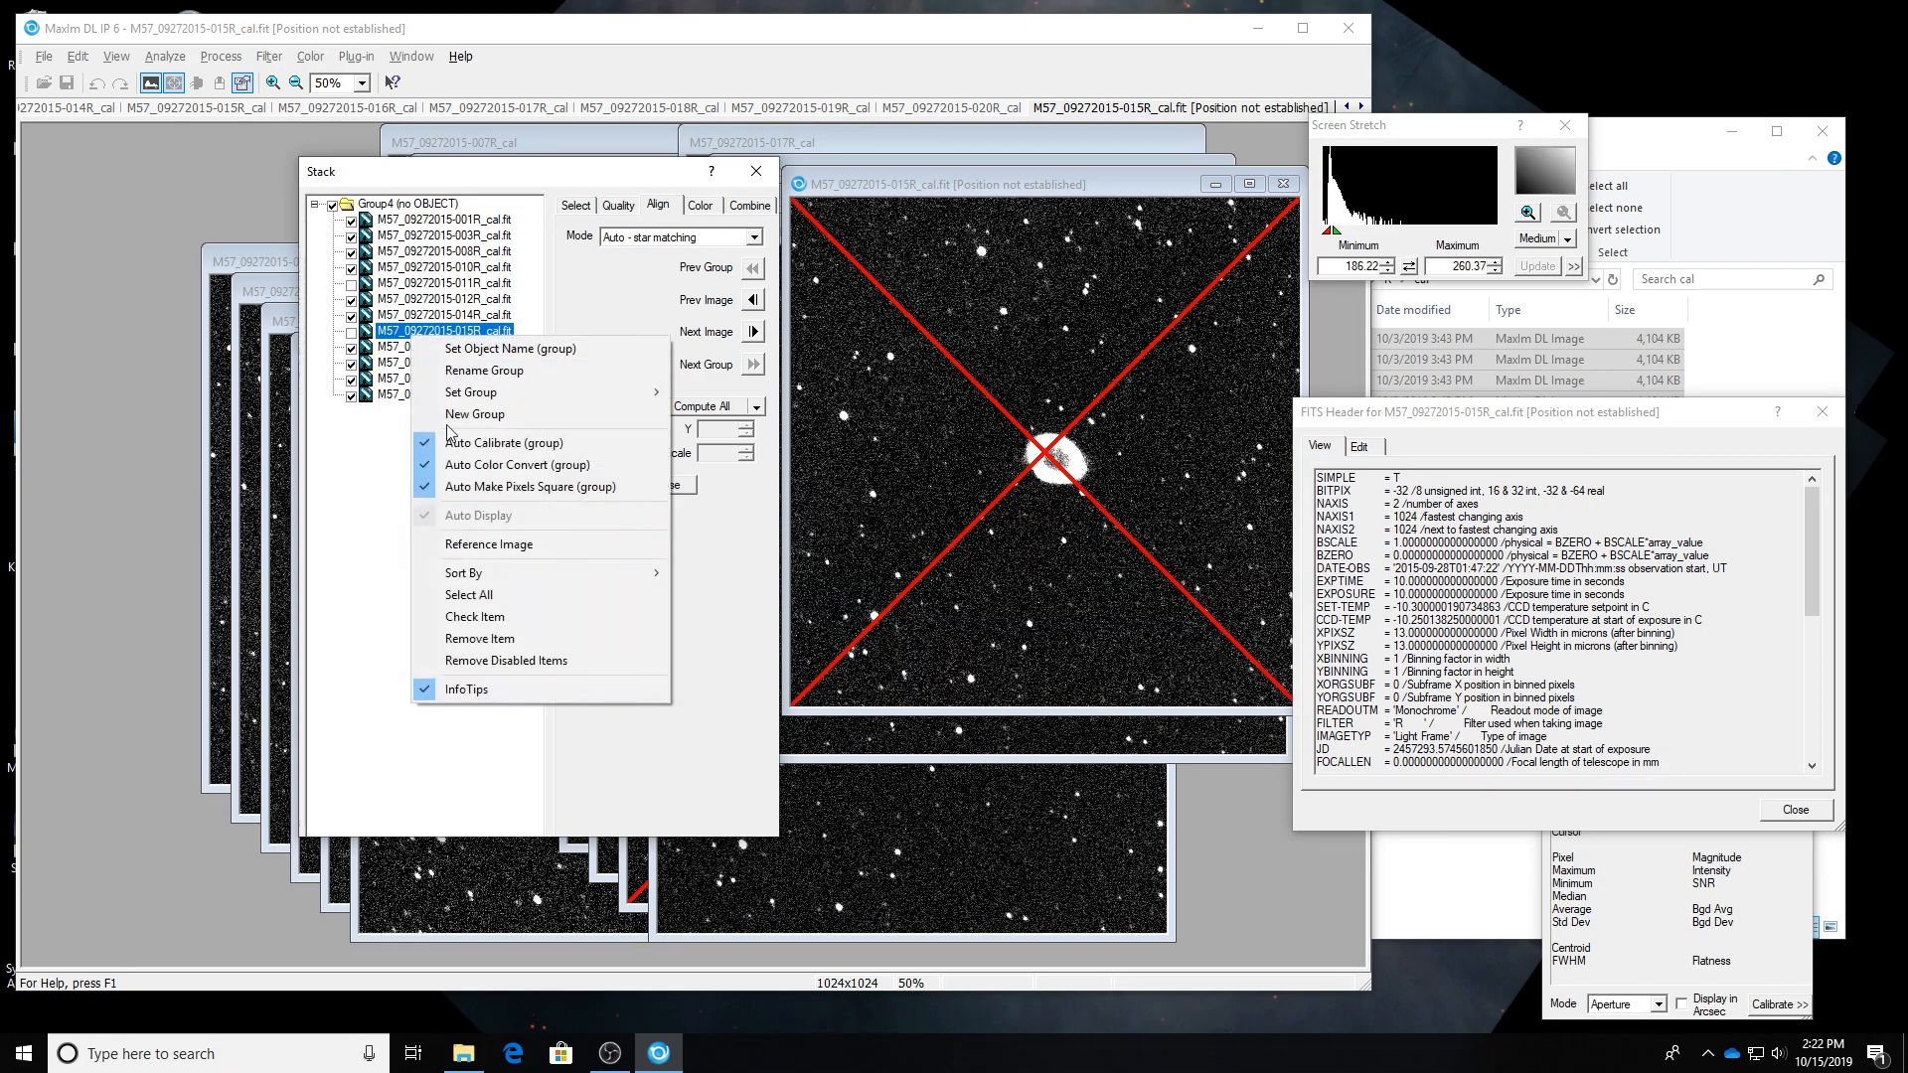
{"action": "left_click", "coordinate": [512, 660]}
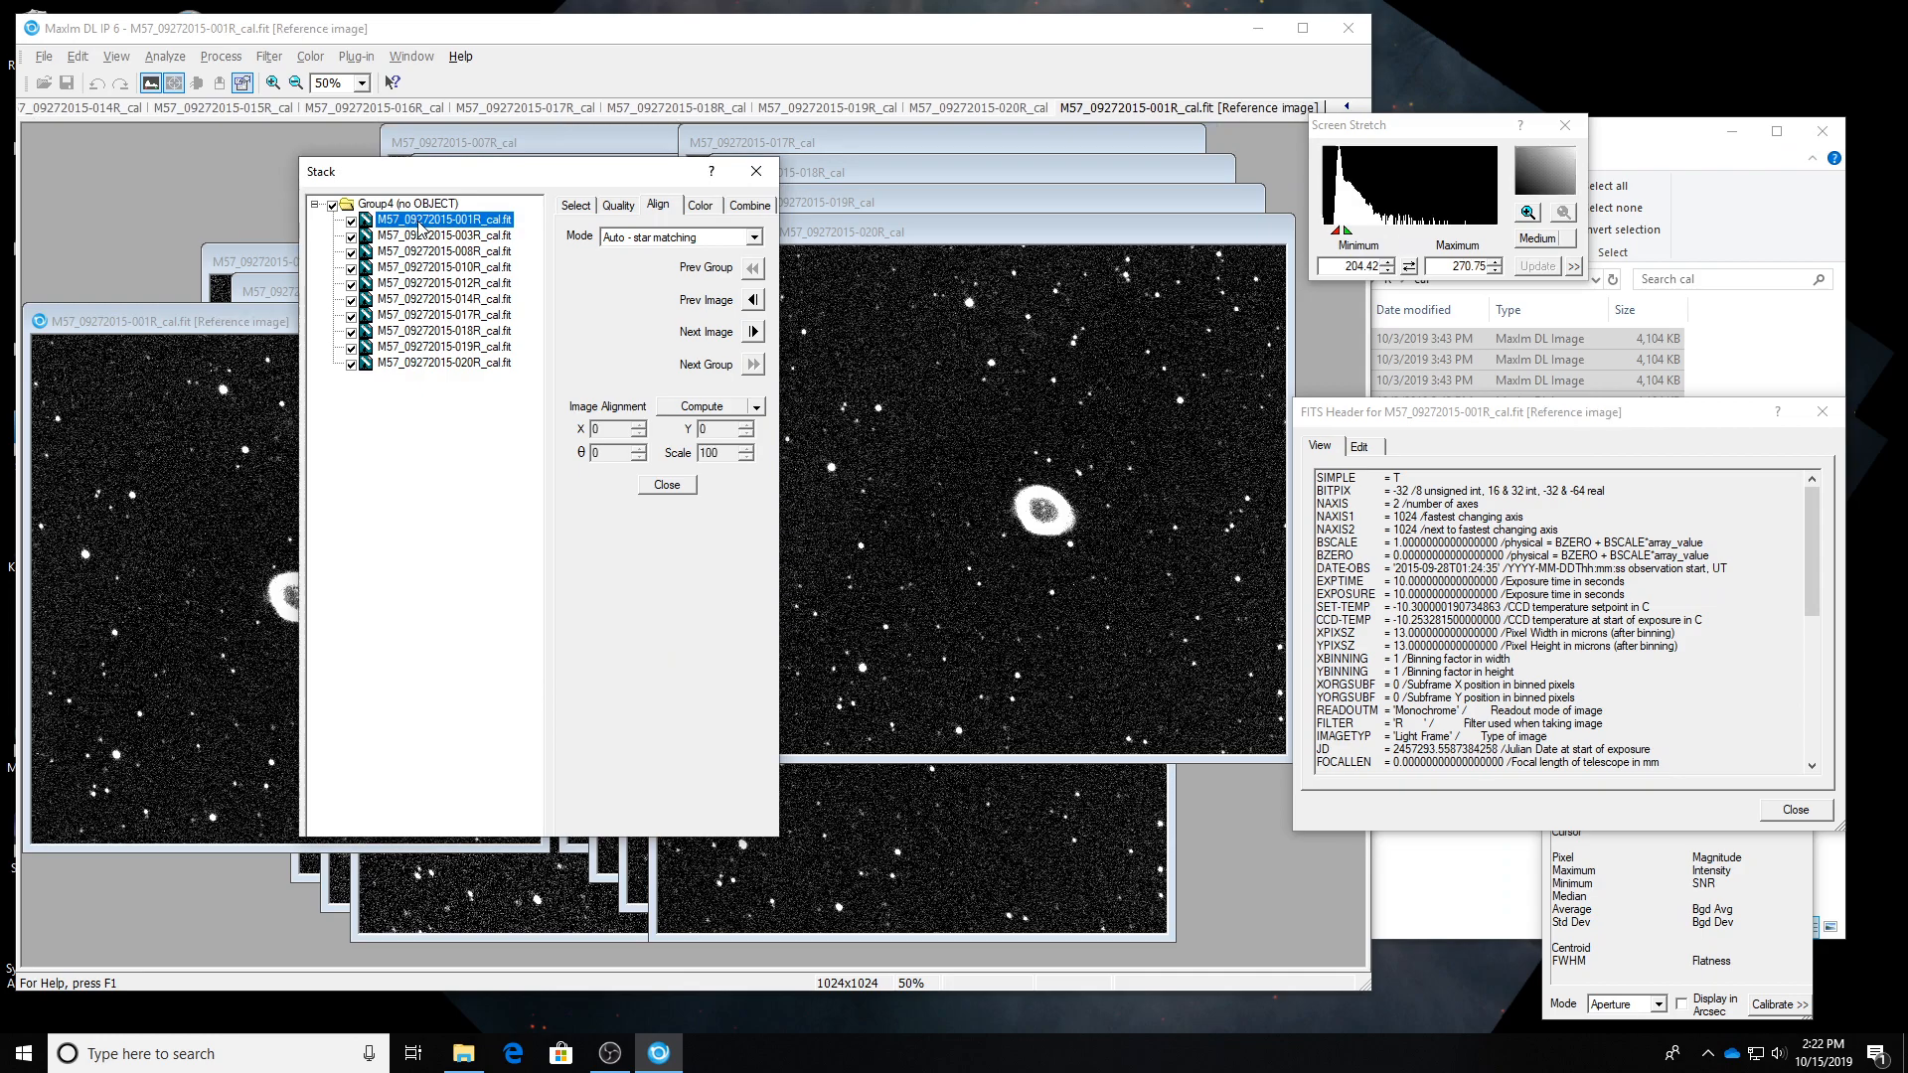
{"action": "left_click_drag", "start_coordinate": [445, 176], "coordinate": [723, 181]}
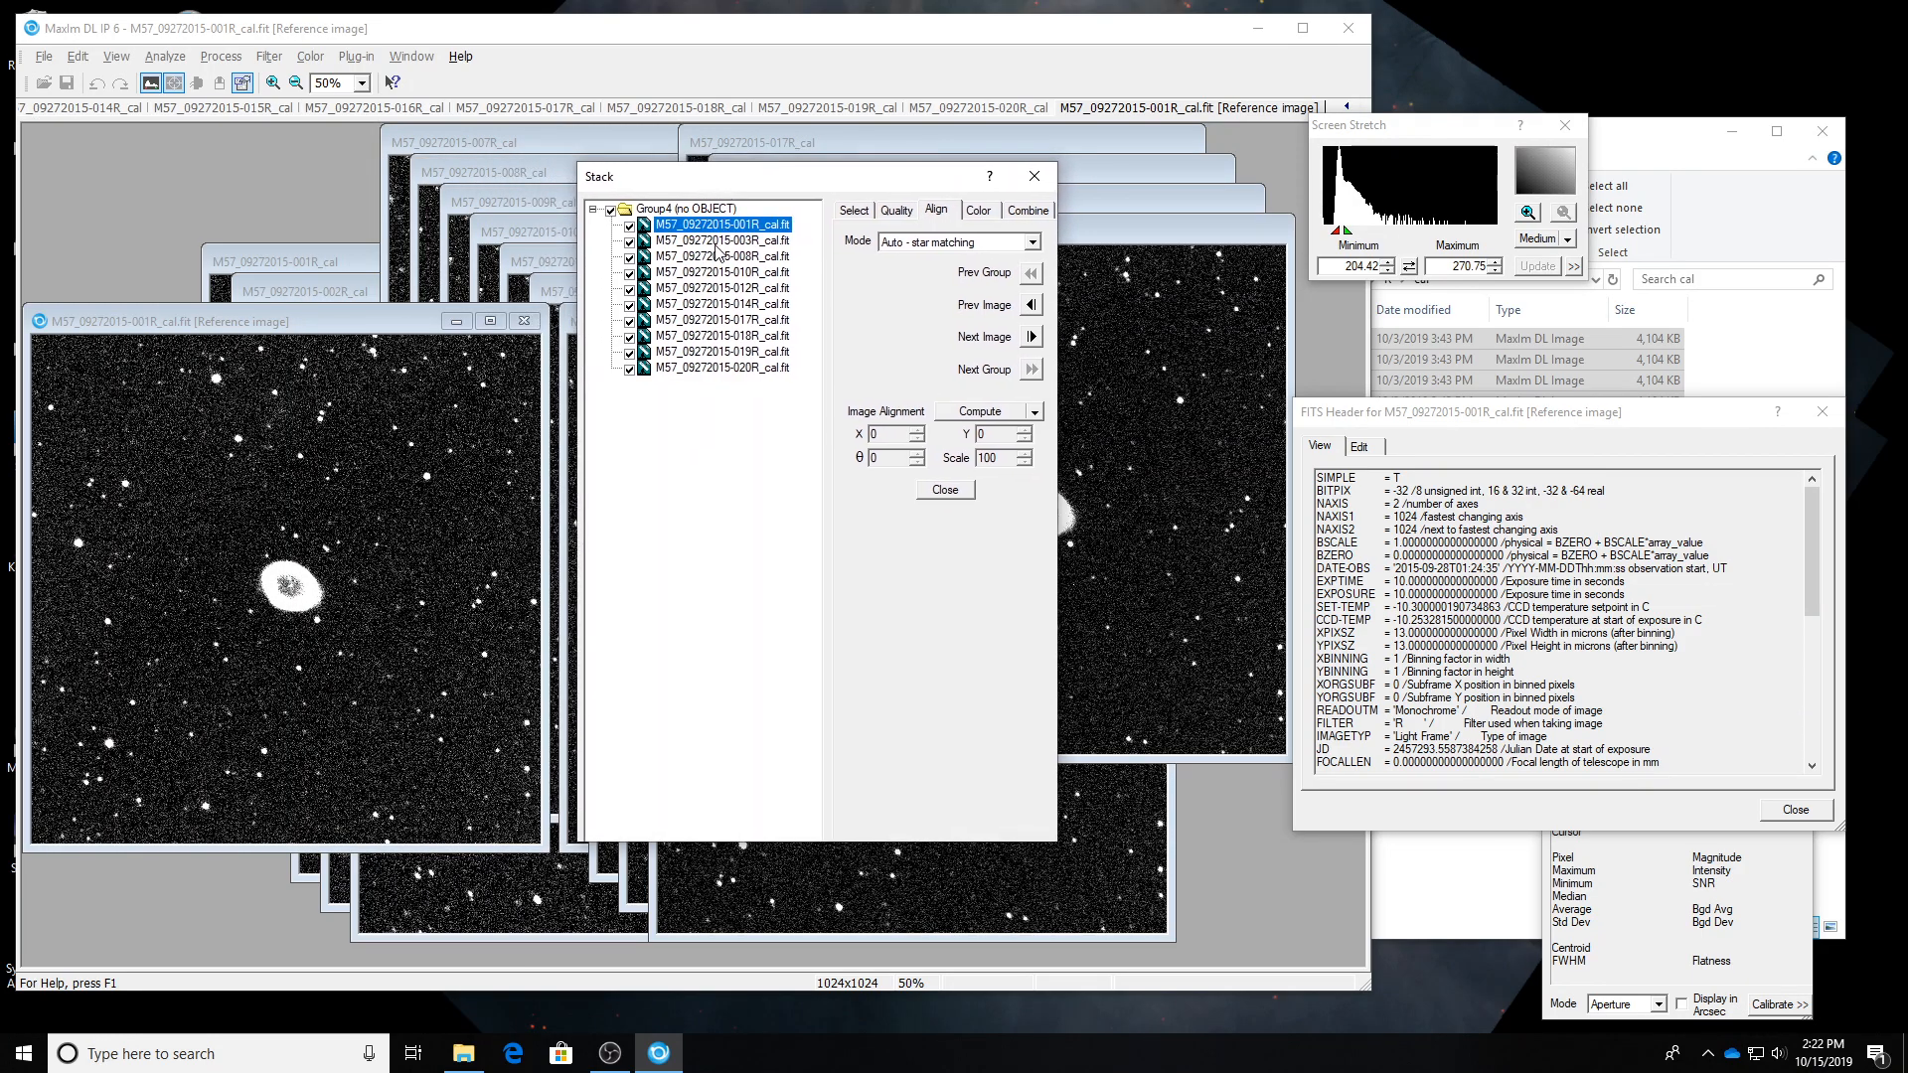
{"action": "key", "text": "Down"}
{"action": "key", "text": "Down"}
{"action": "key", "text": "Down"}
{"action": "key", "text": "Down"}
{"action": "key", "text": "Down"}
{"action": "key", "text": "Down"}
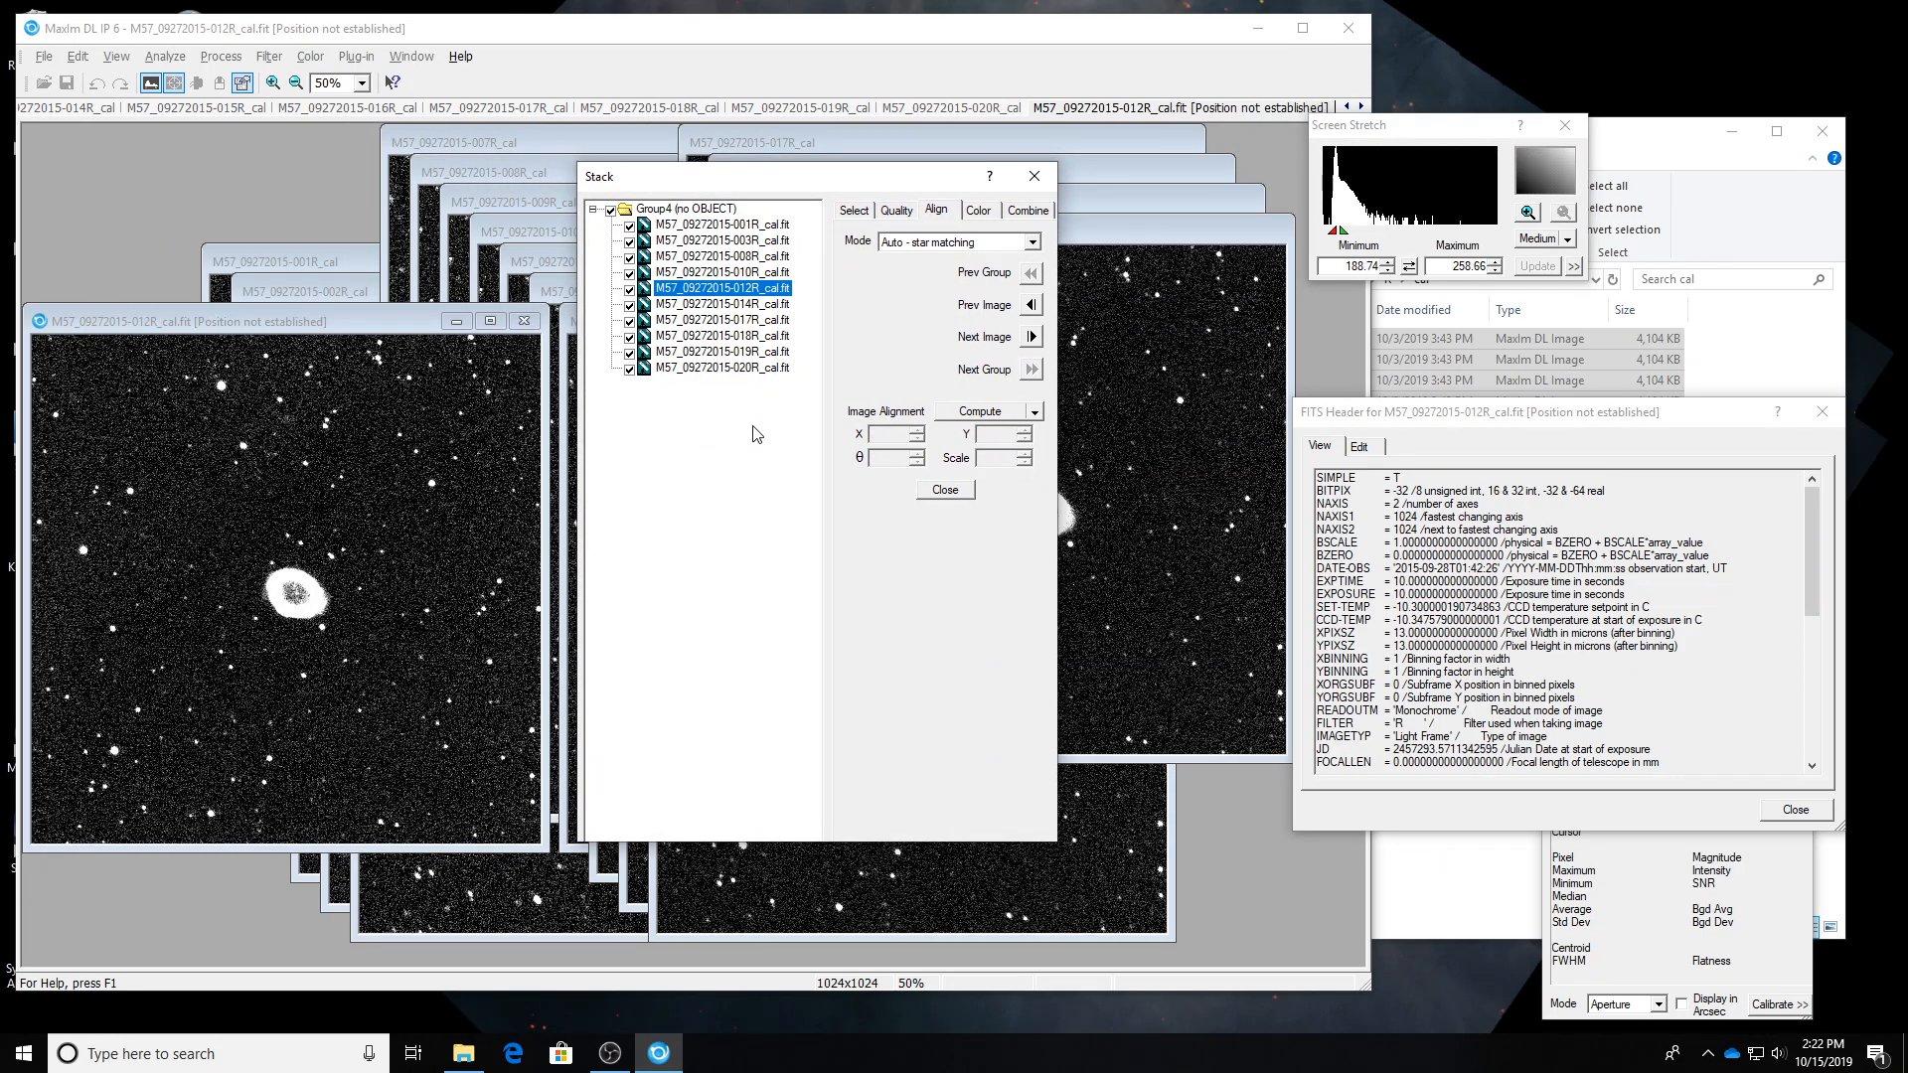
{"action": "key", "text": "Down"}
{"action": "key", "text": "Down"}
{"action": "key", "text": "Down"}
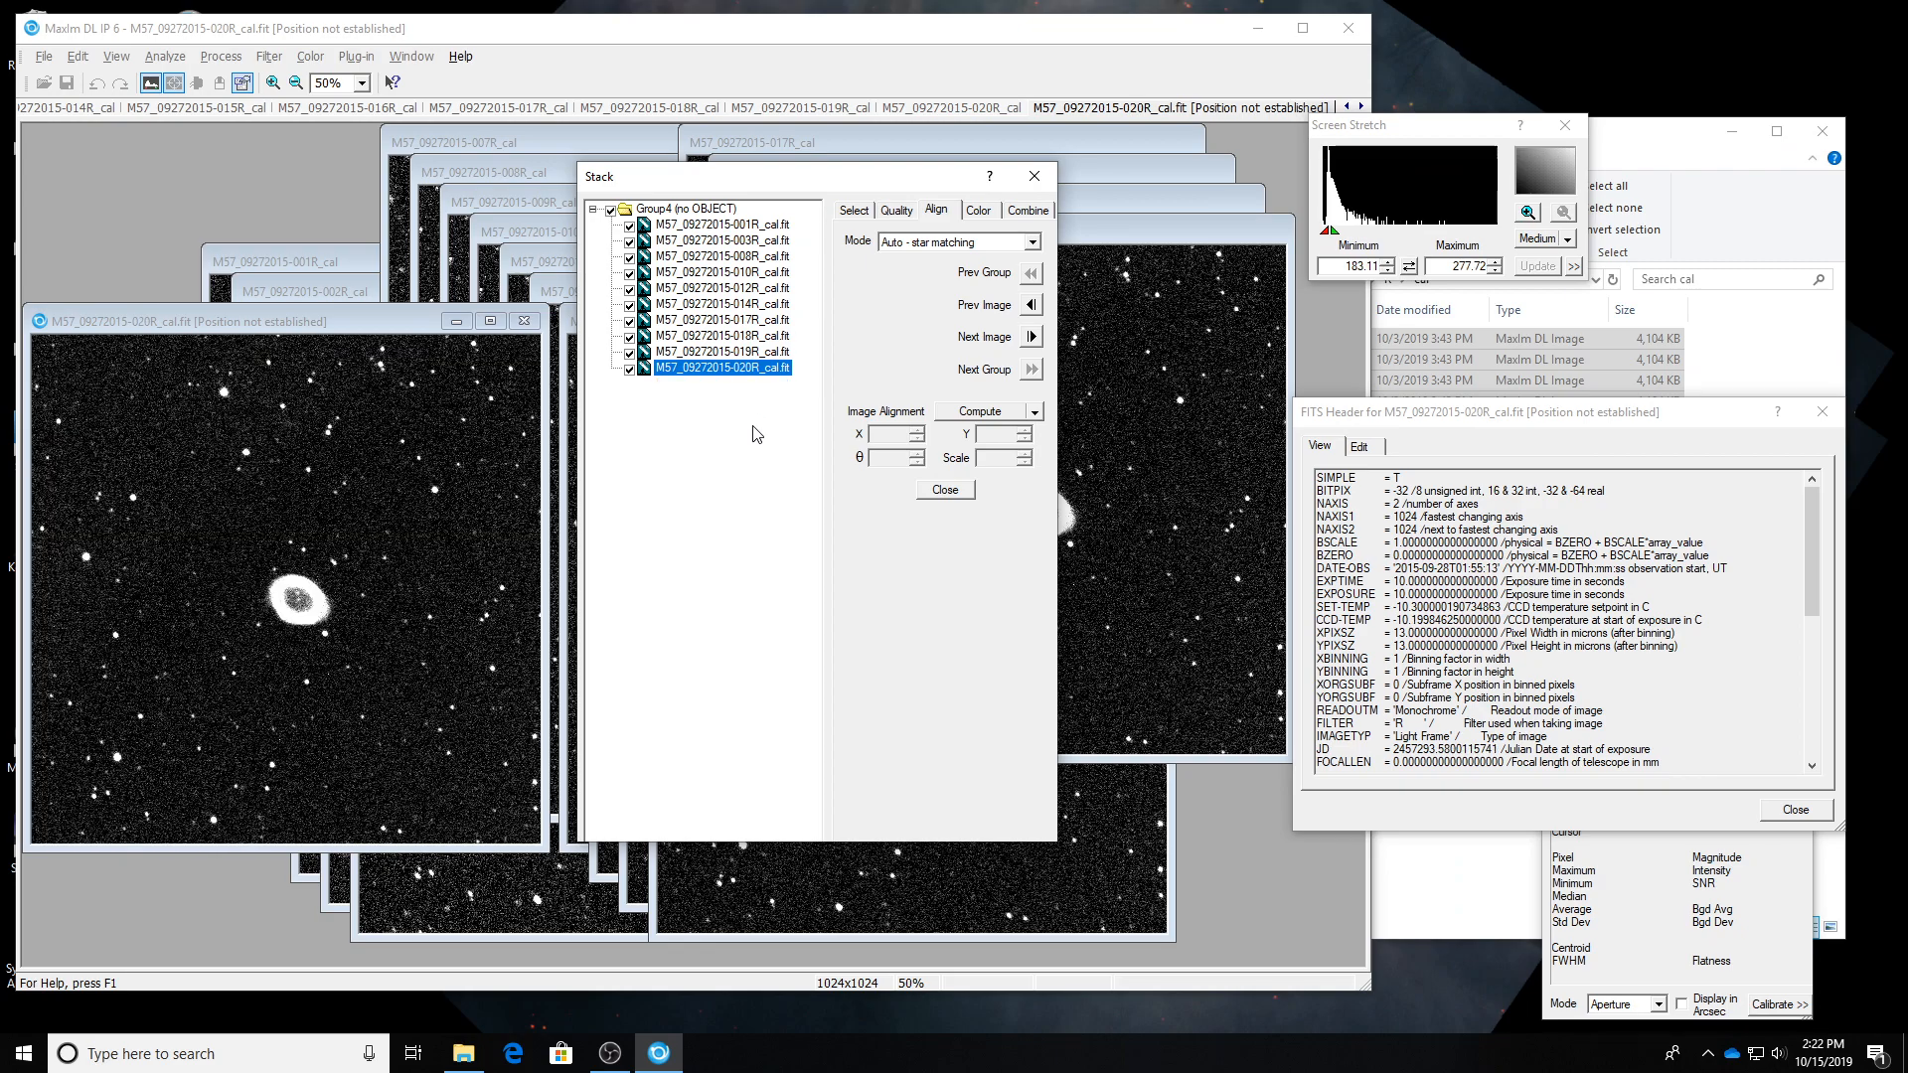
{"action": "key", "text": "Up"}
{"action": "key", "text": "Up"}
{"action": "key", "text": "Up"}
{"action": "key", "text": "Up"}
{"action": "key", "text": "Down"}
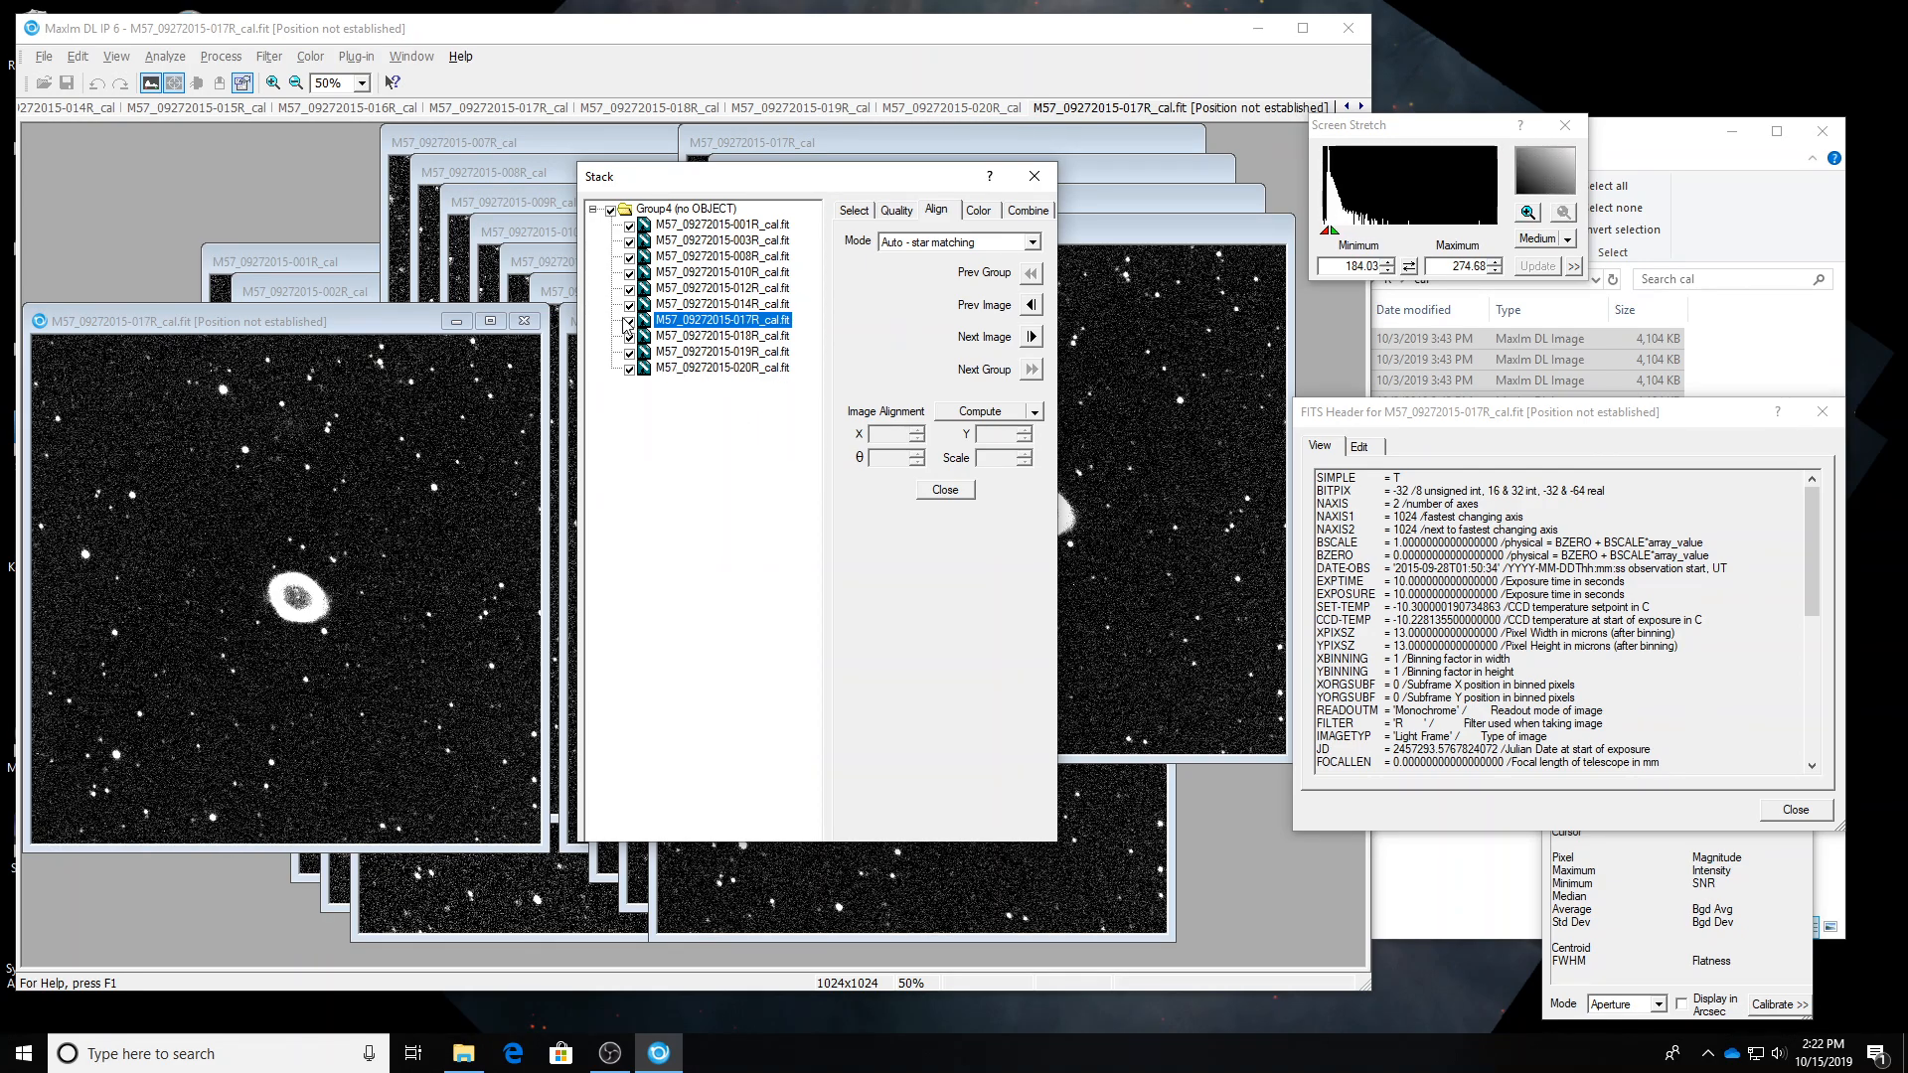
{"action": "left_click", "coordinate": [679, 240]}
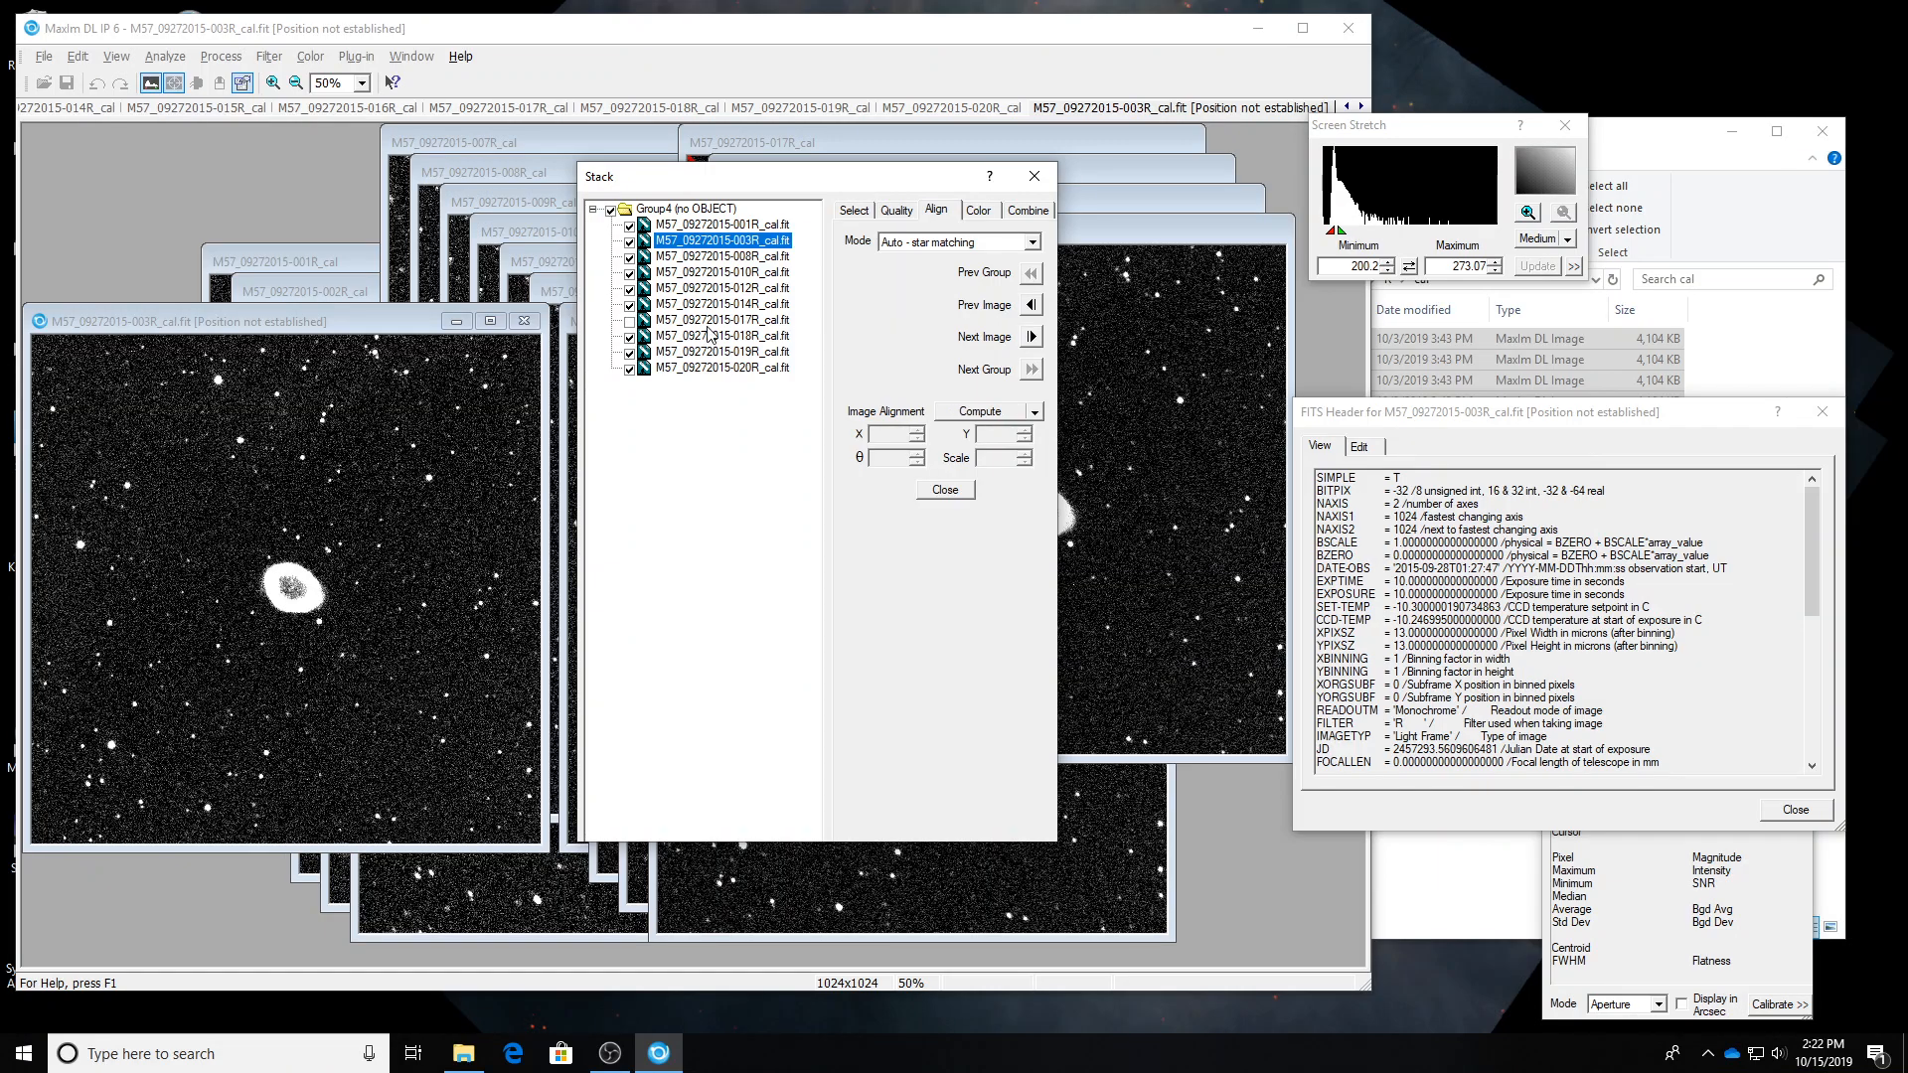
{"action": "key", "text": "Up"}
{"action": "key", "text": "Down"}
{"action": "key", "text": "Up"}
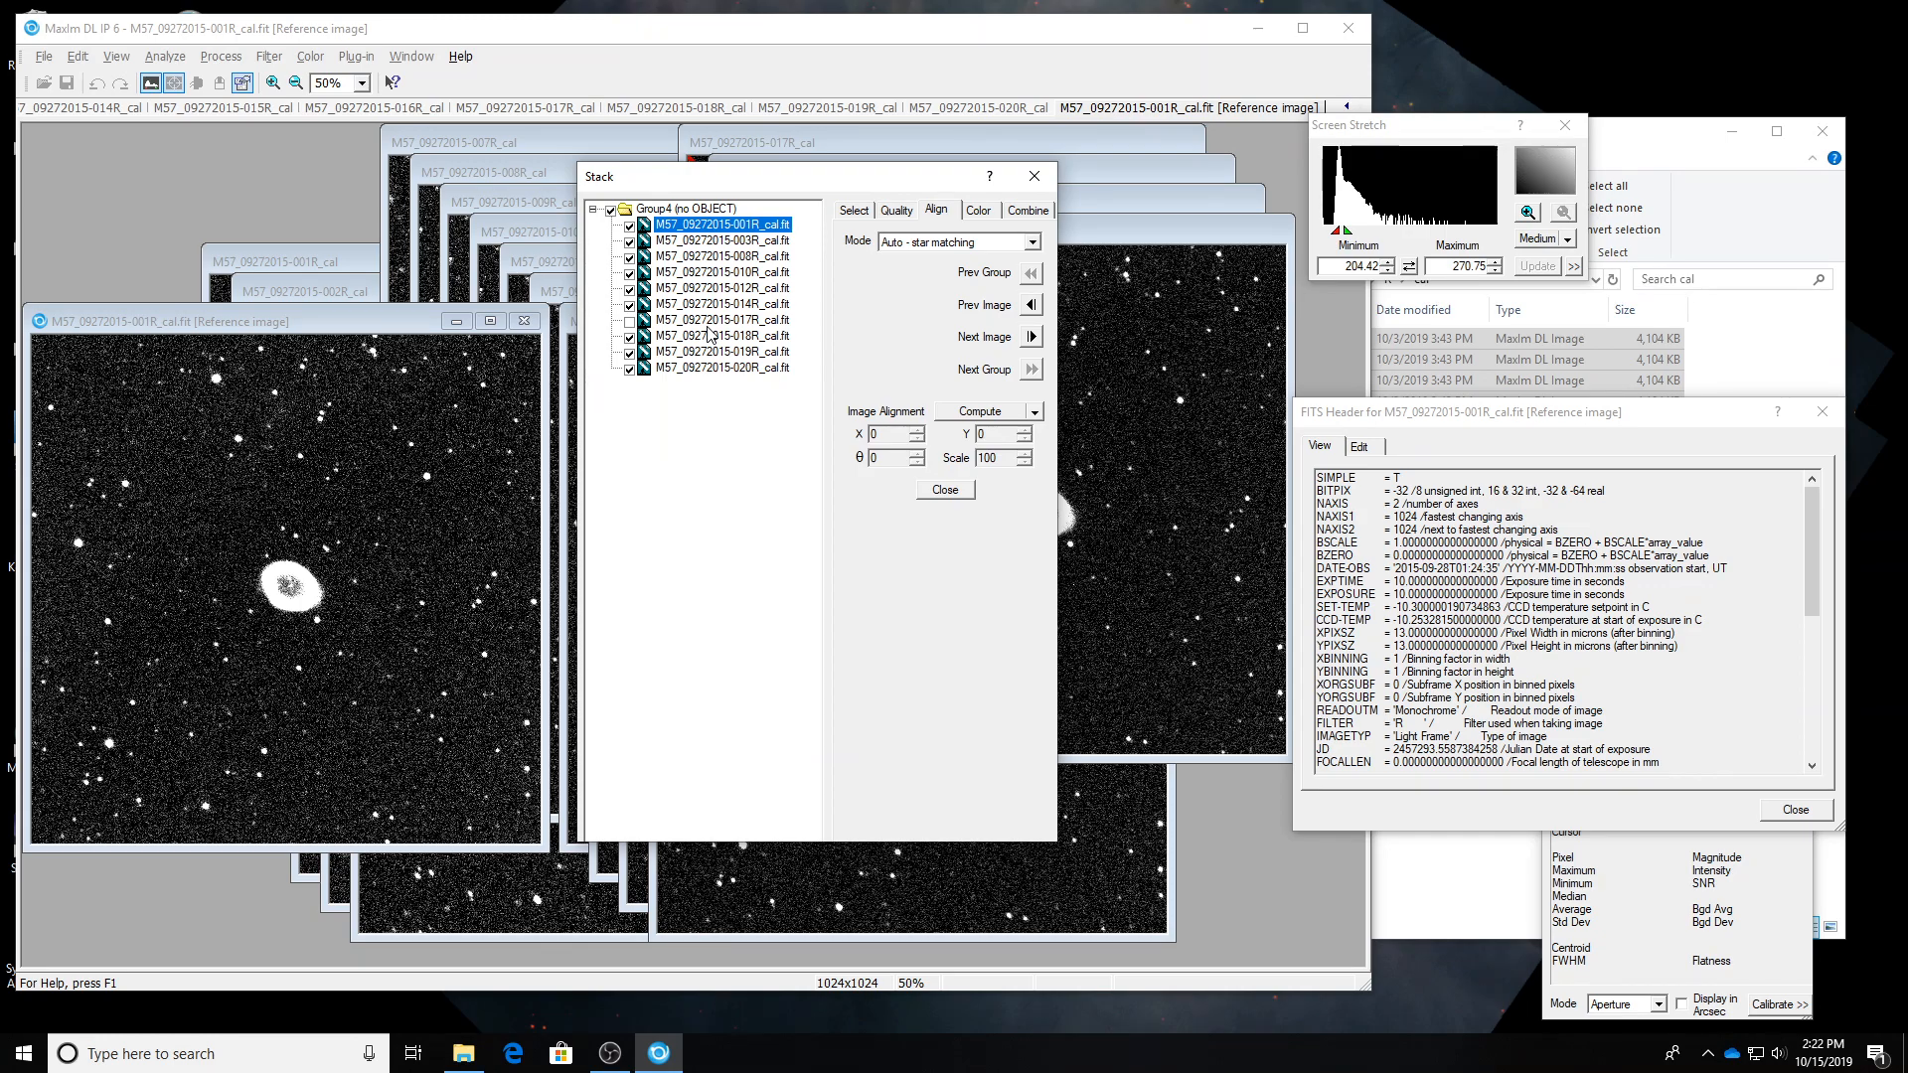
{"action": "key", "text": "Down"}
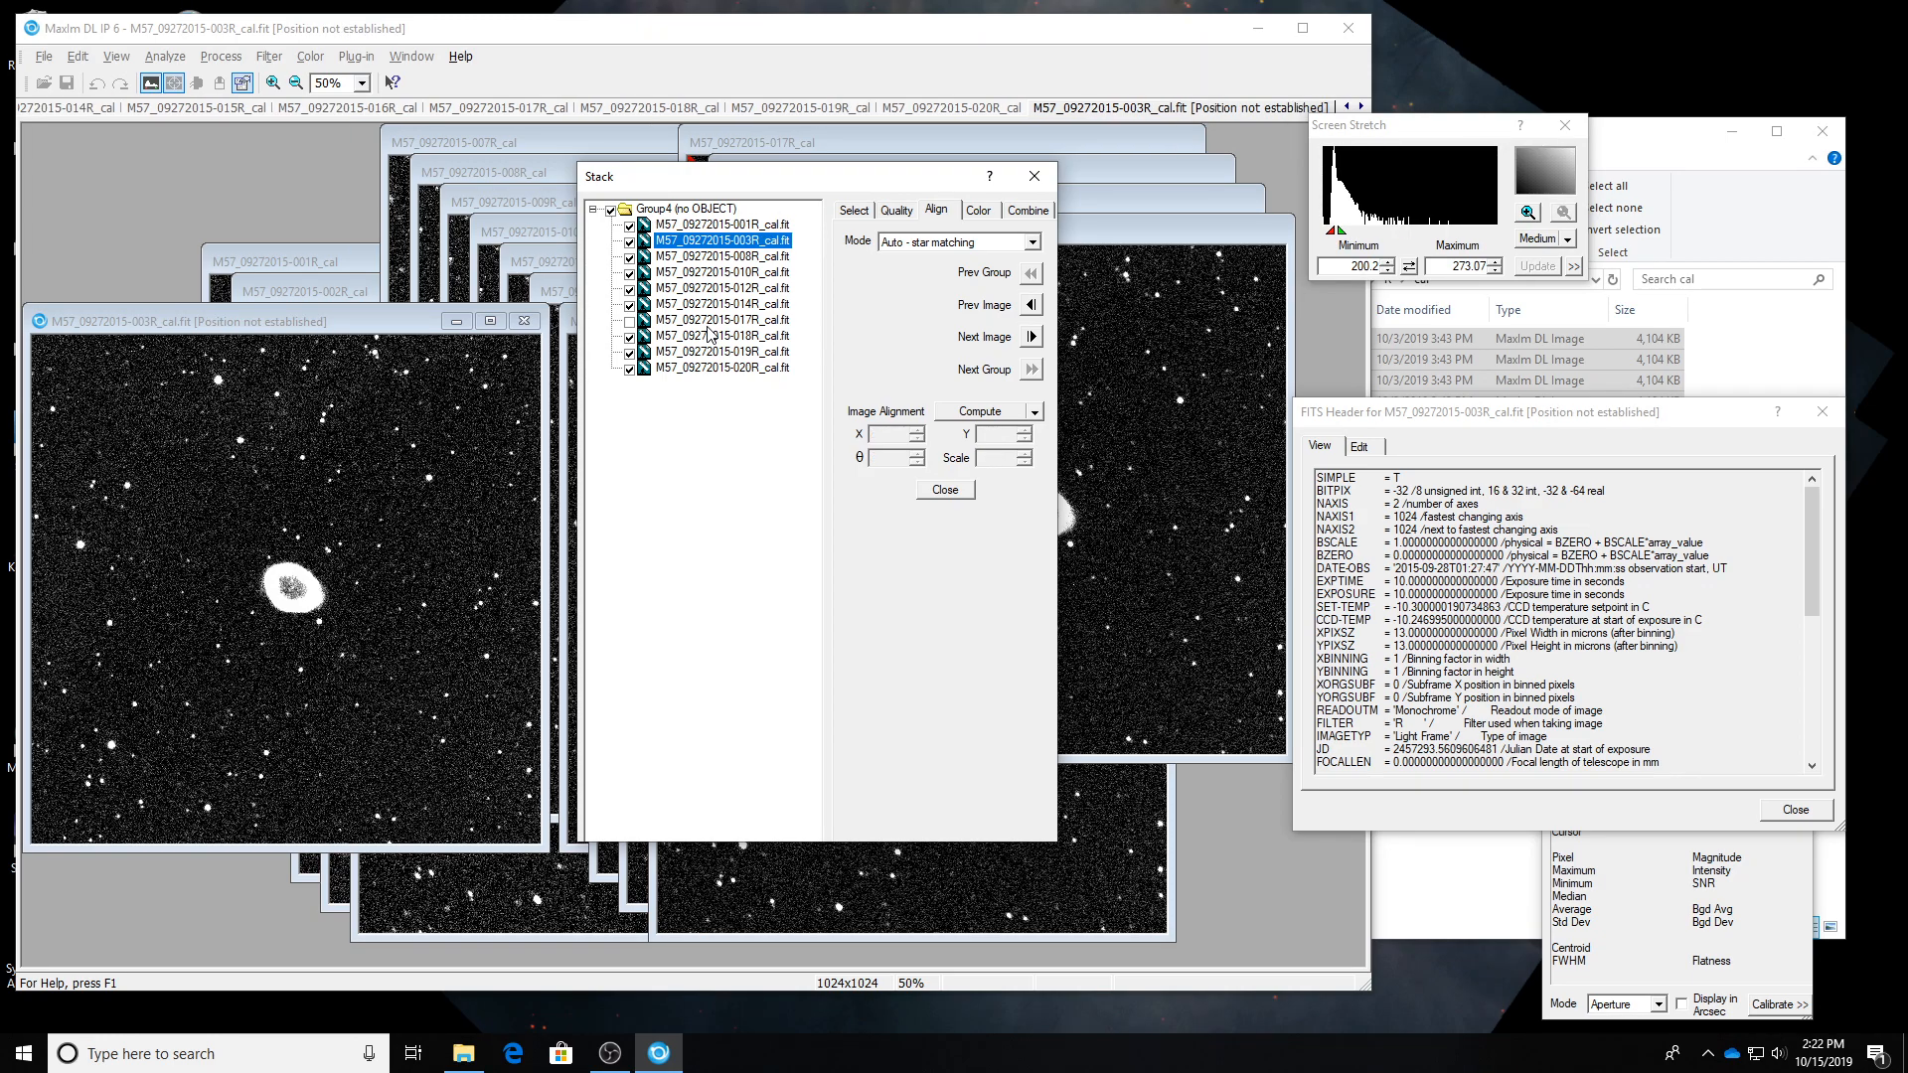
{"action": "key", "text": "Up"}
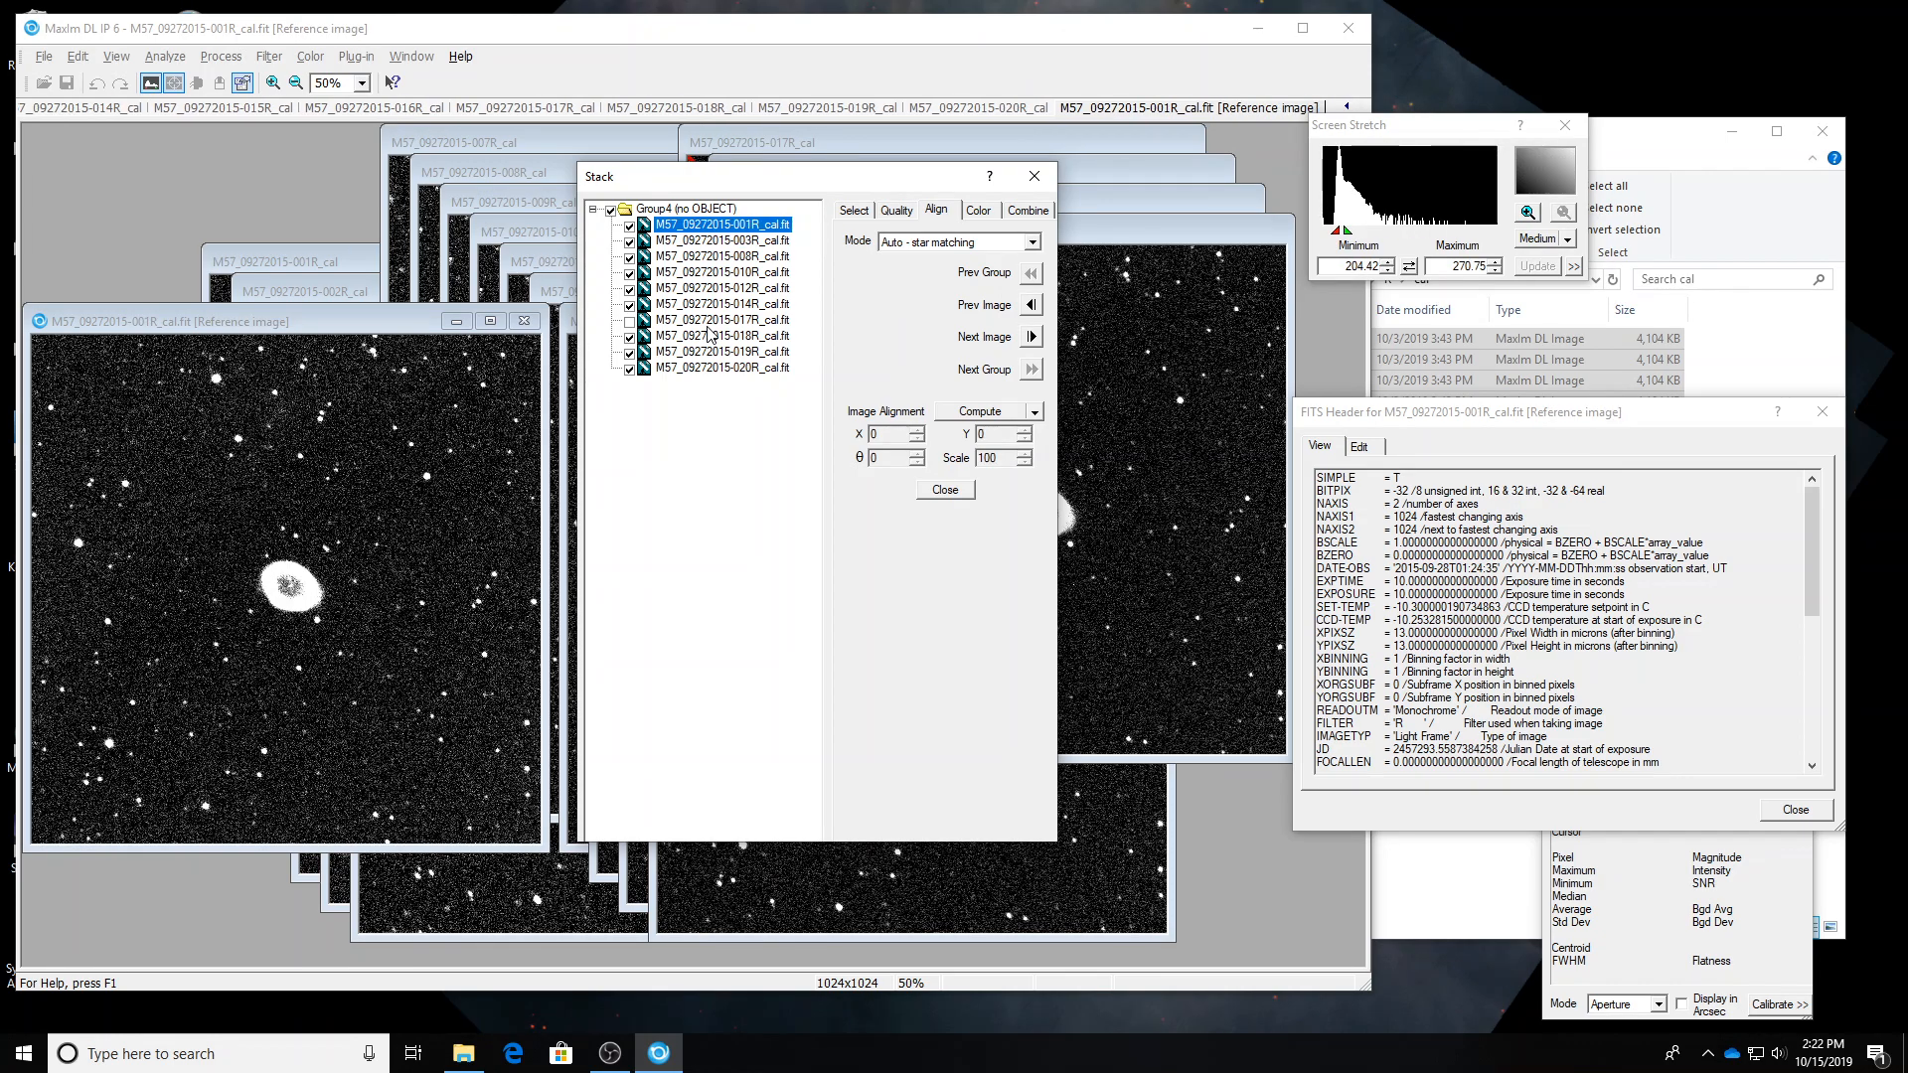
{"action": "left_click", "coordinate": [630, 227]}
Combine the checked R frames with the Median method and close the Stack dialog.
{"action": "left_click", "coordinate": [1025, 210]}
{"action": "left_click", "coordinate": [1022, 261]}
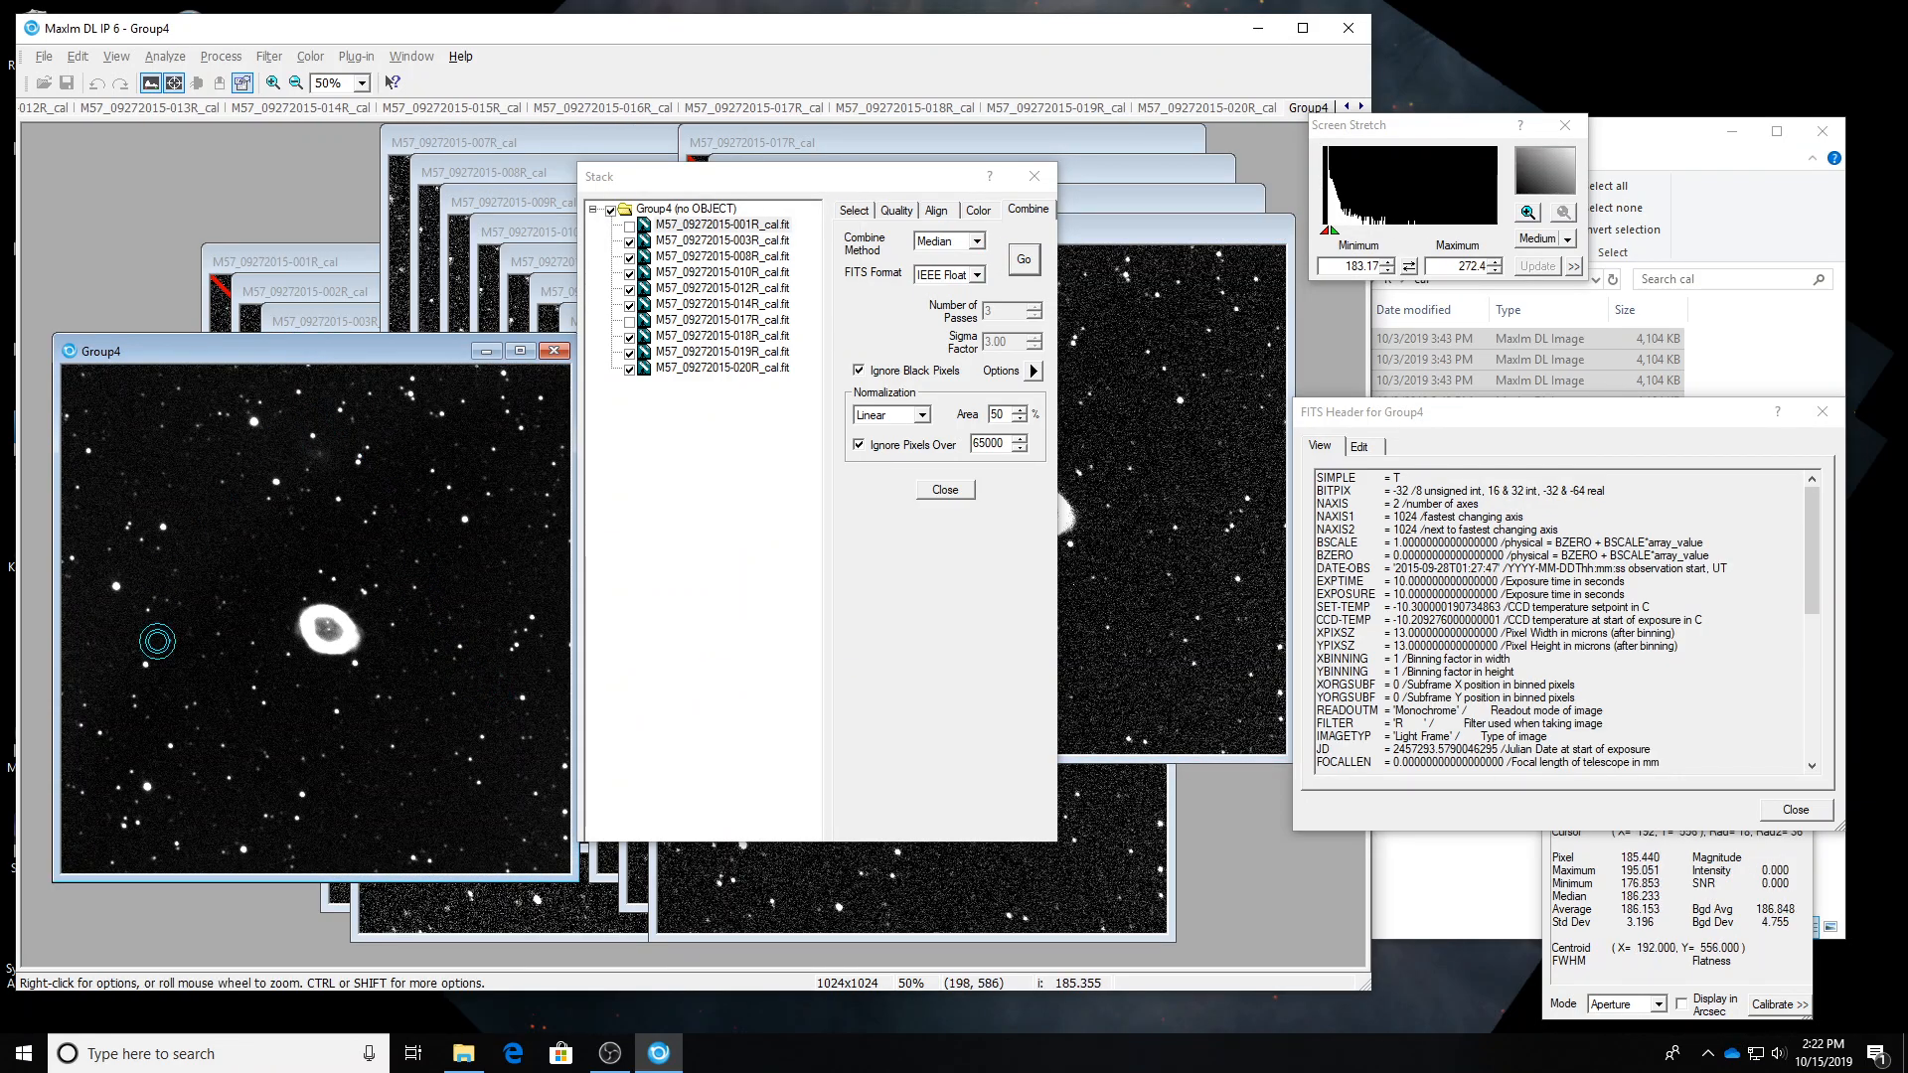
{"action": "left_click_drag", "start_coordinate": [290, 351], "coordinate": [283, 226]}
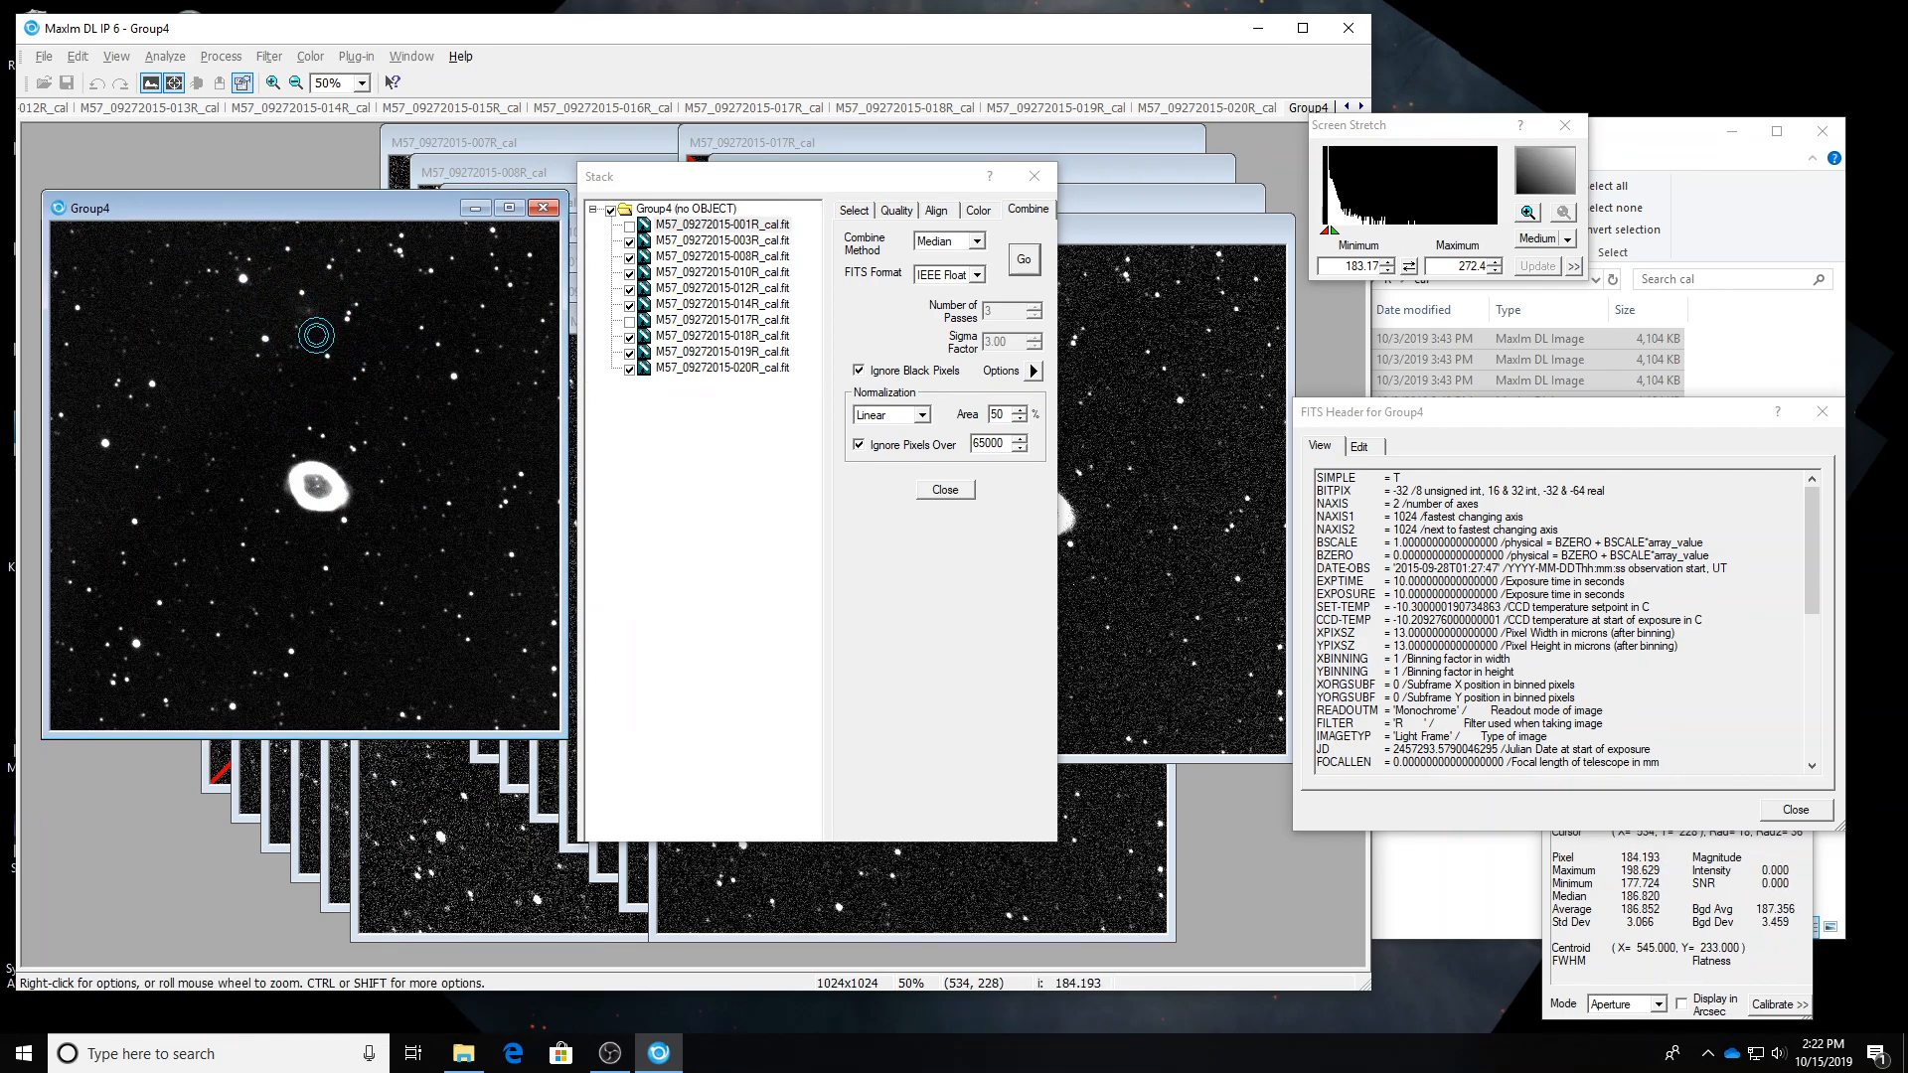
{"action": "left_click", "coordinate": [930, 487]}
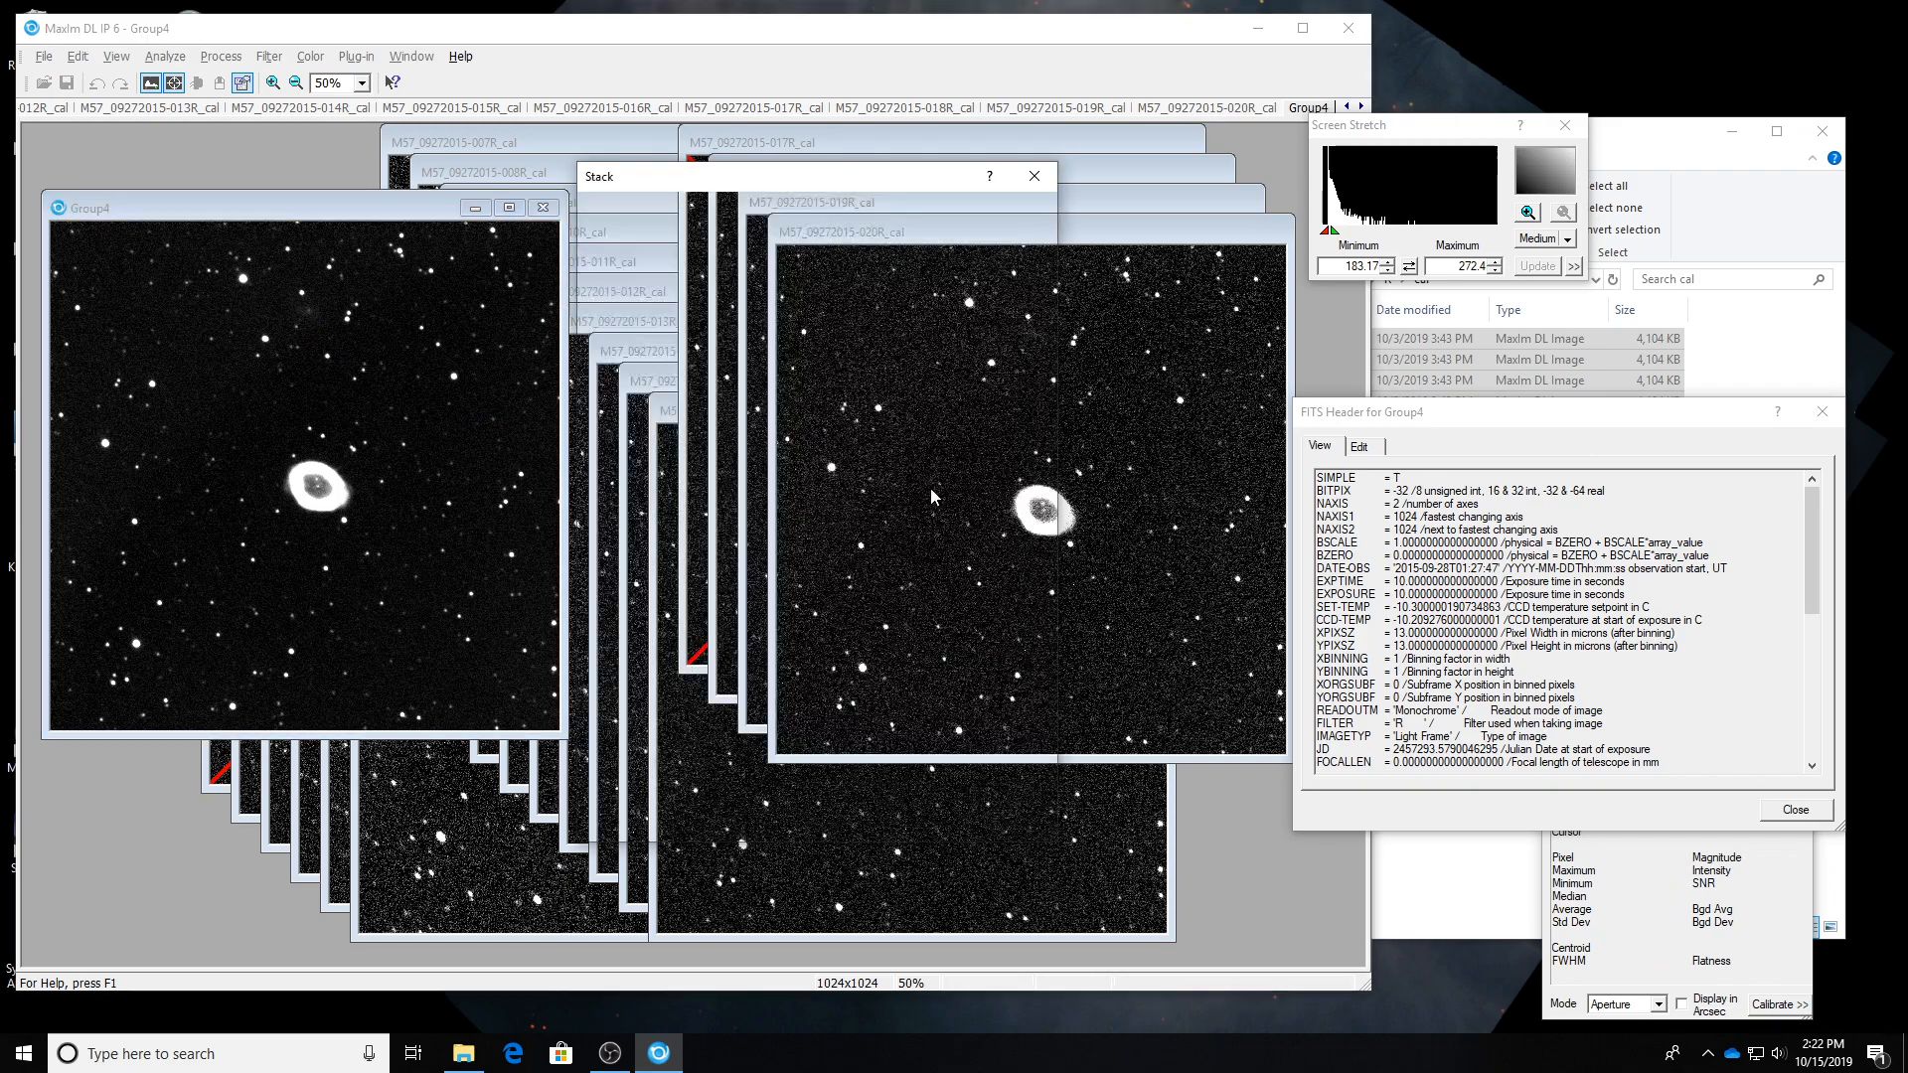
Save the combined image as RingNebula_09272015_Rstack in the M57_09272015_RingNebula folder, in FITS format.
{"action": "left_click", "coordinate": [44, 56]}
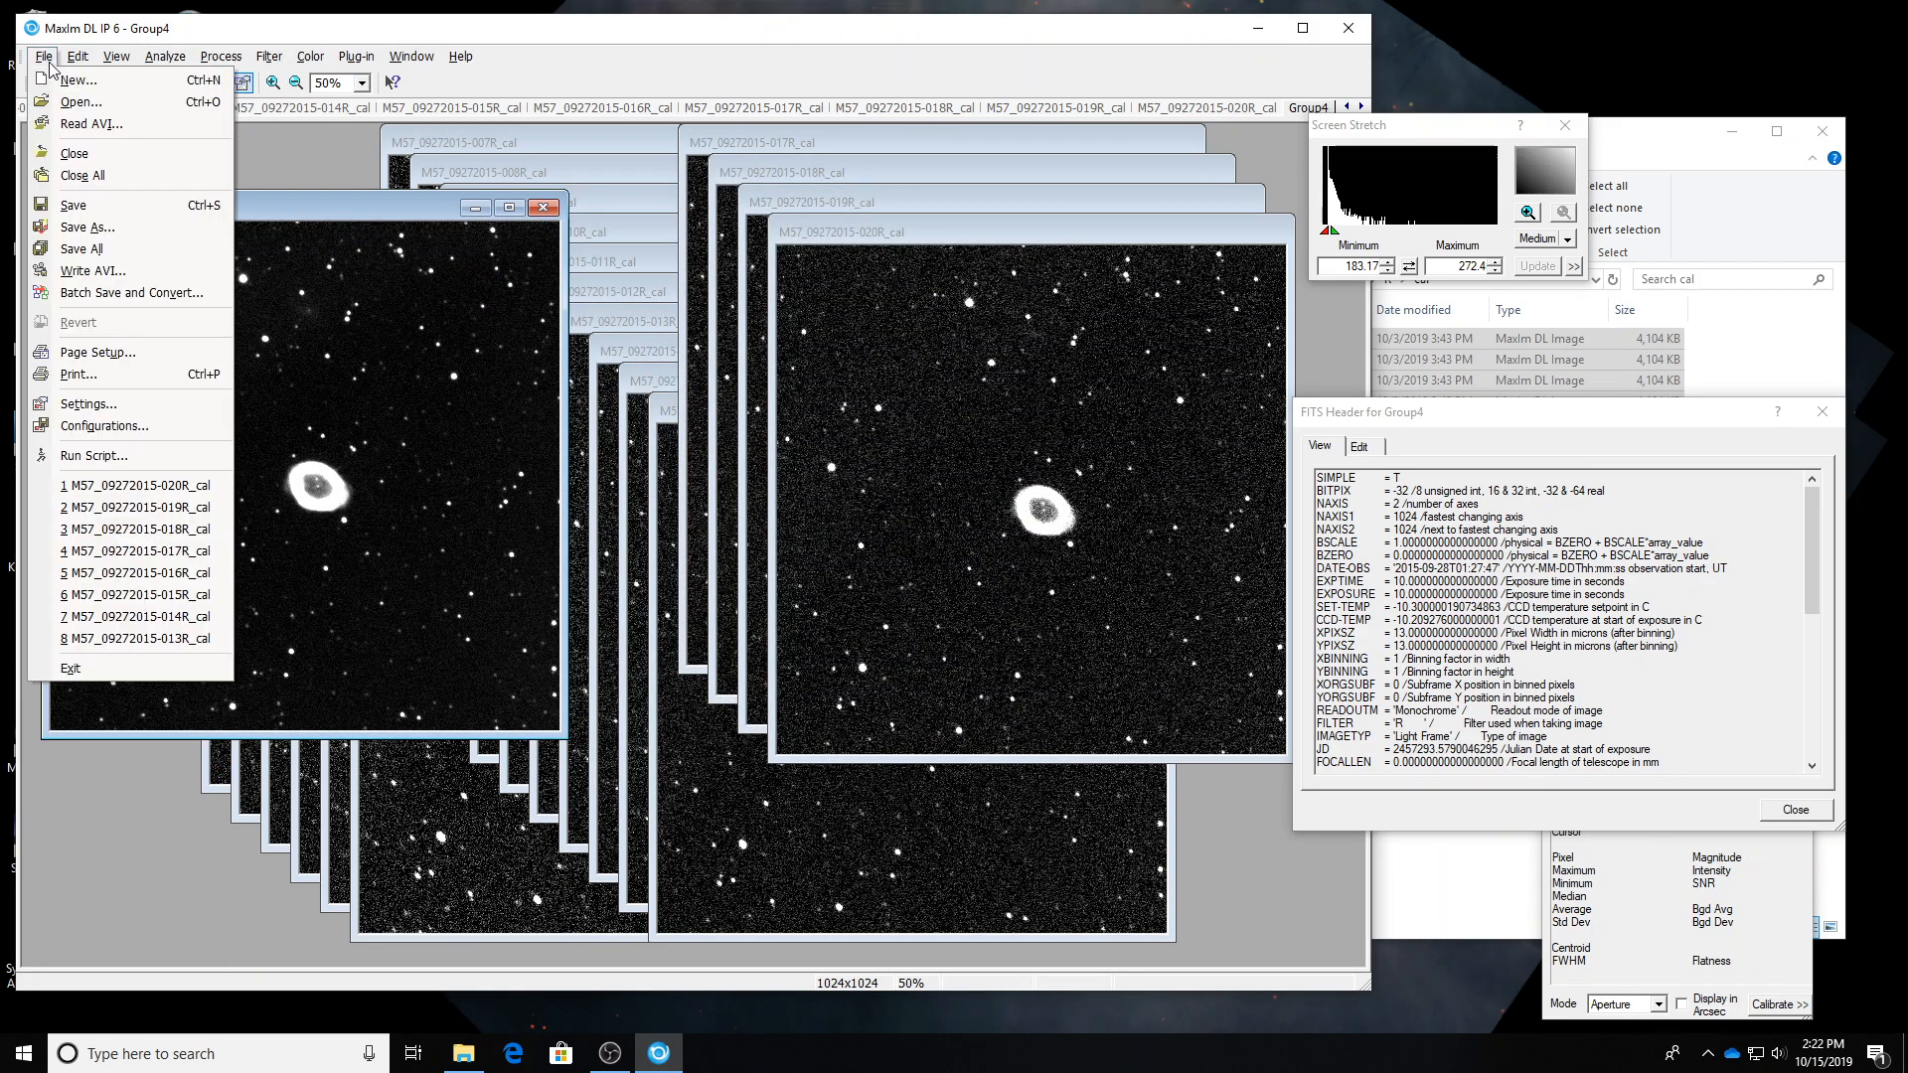
{"action": "left_click", "coordinate": [119, 227]}
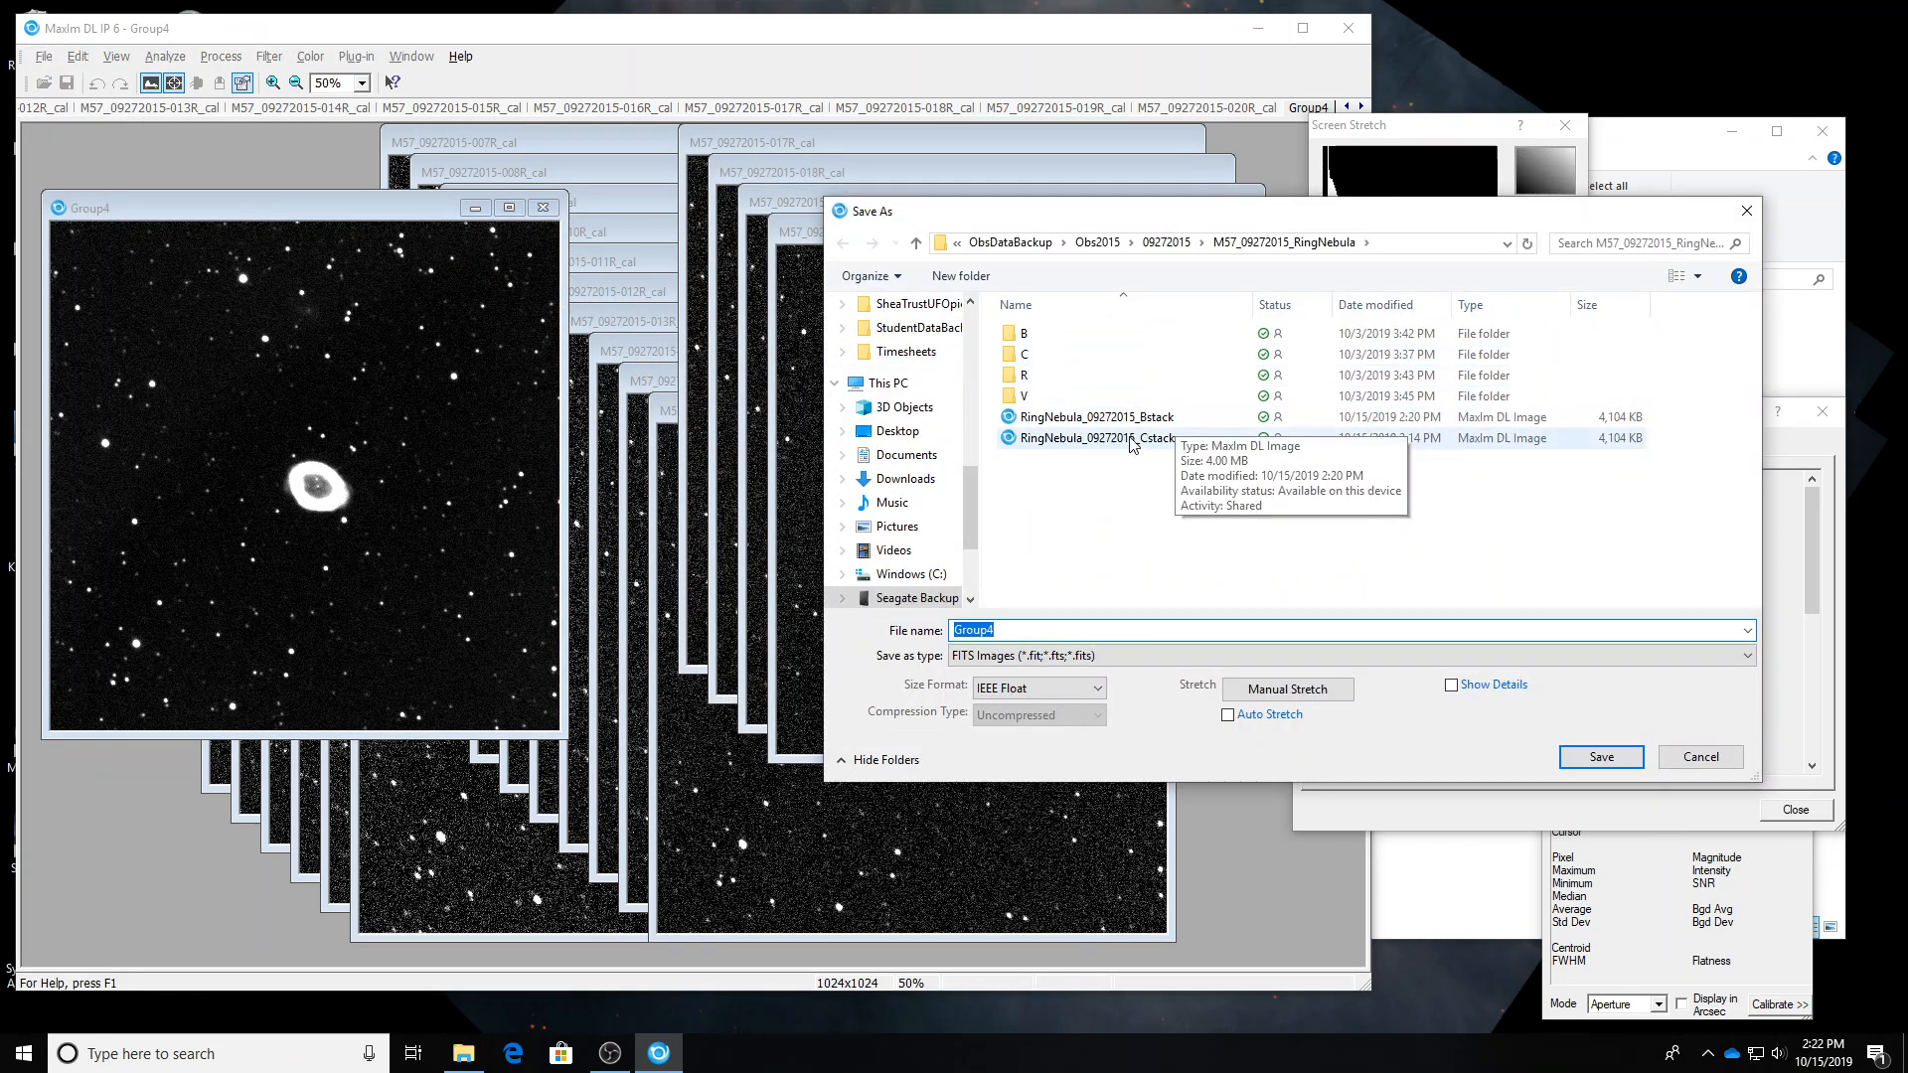
{"action": "left_click", "coordinate": [1133, 444]}
{"action": "left_click", "coordinate": [1080, 632]}
{"action": "left_click", "coordinate": [1080, 632]}
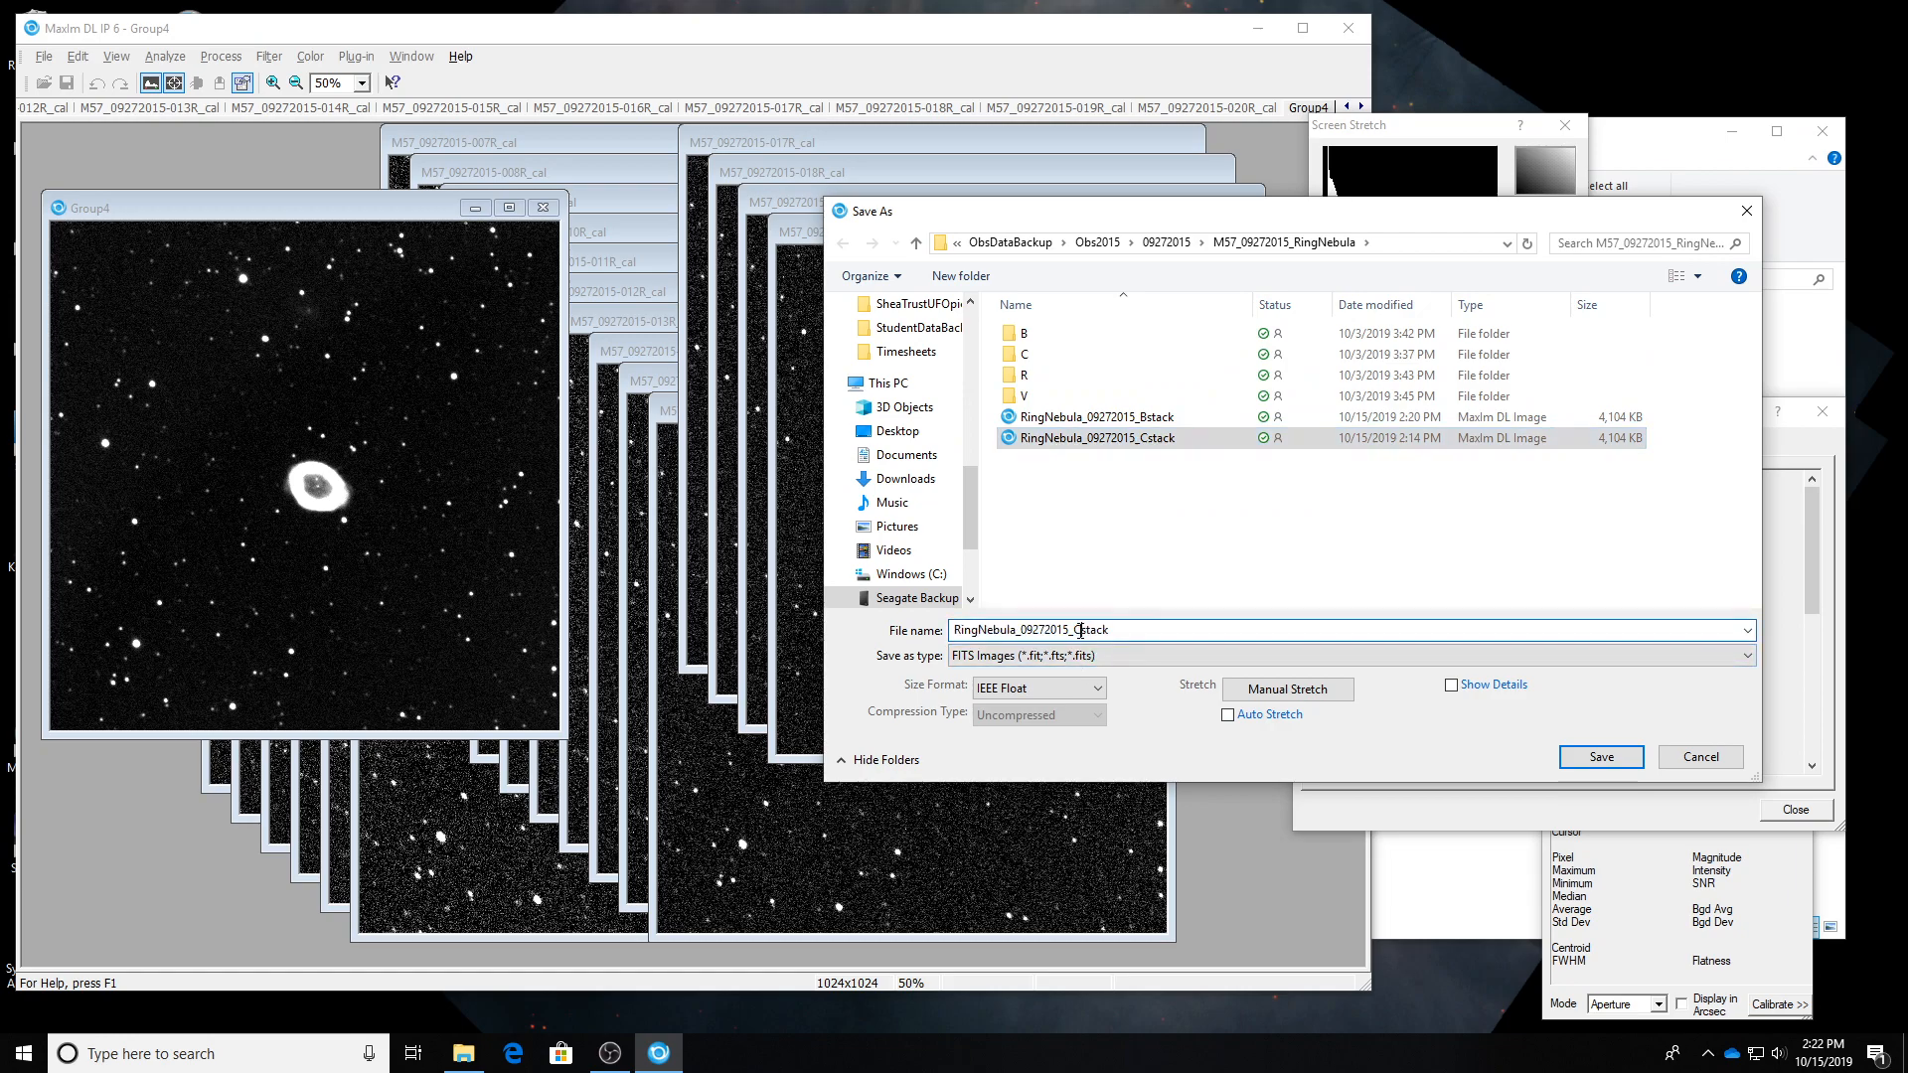
{"action": "key", "text": "BackSpace"}
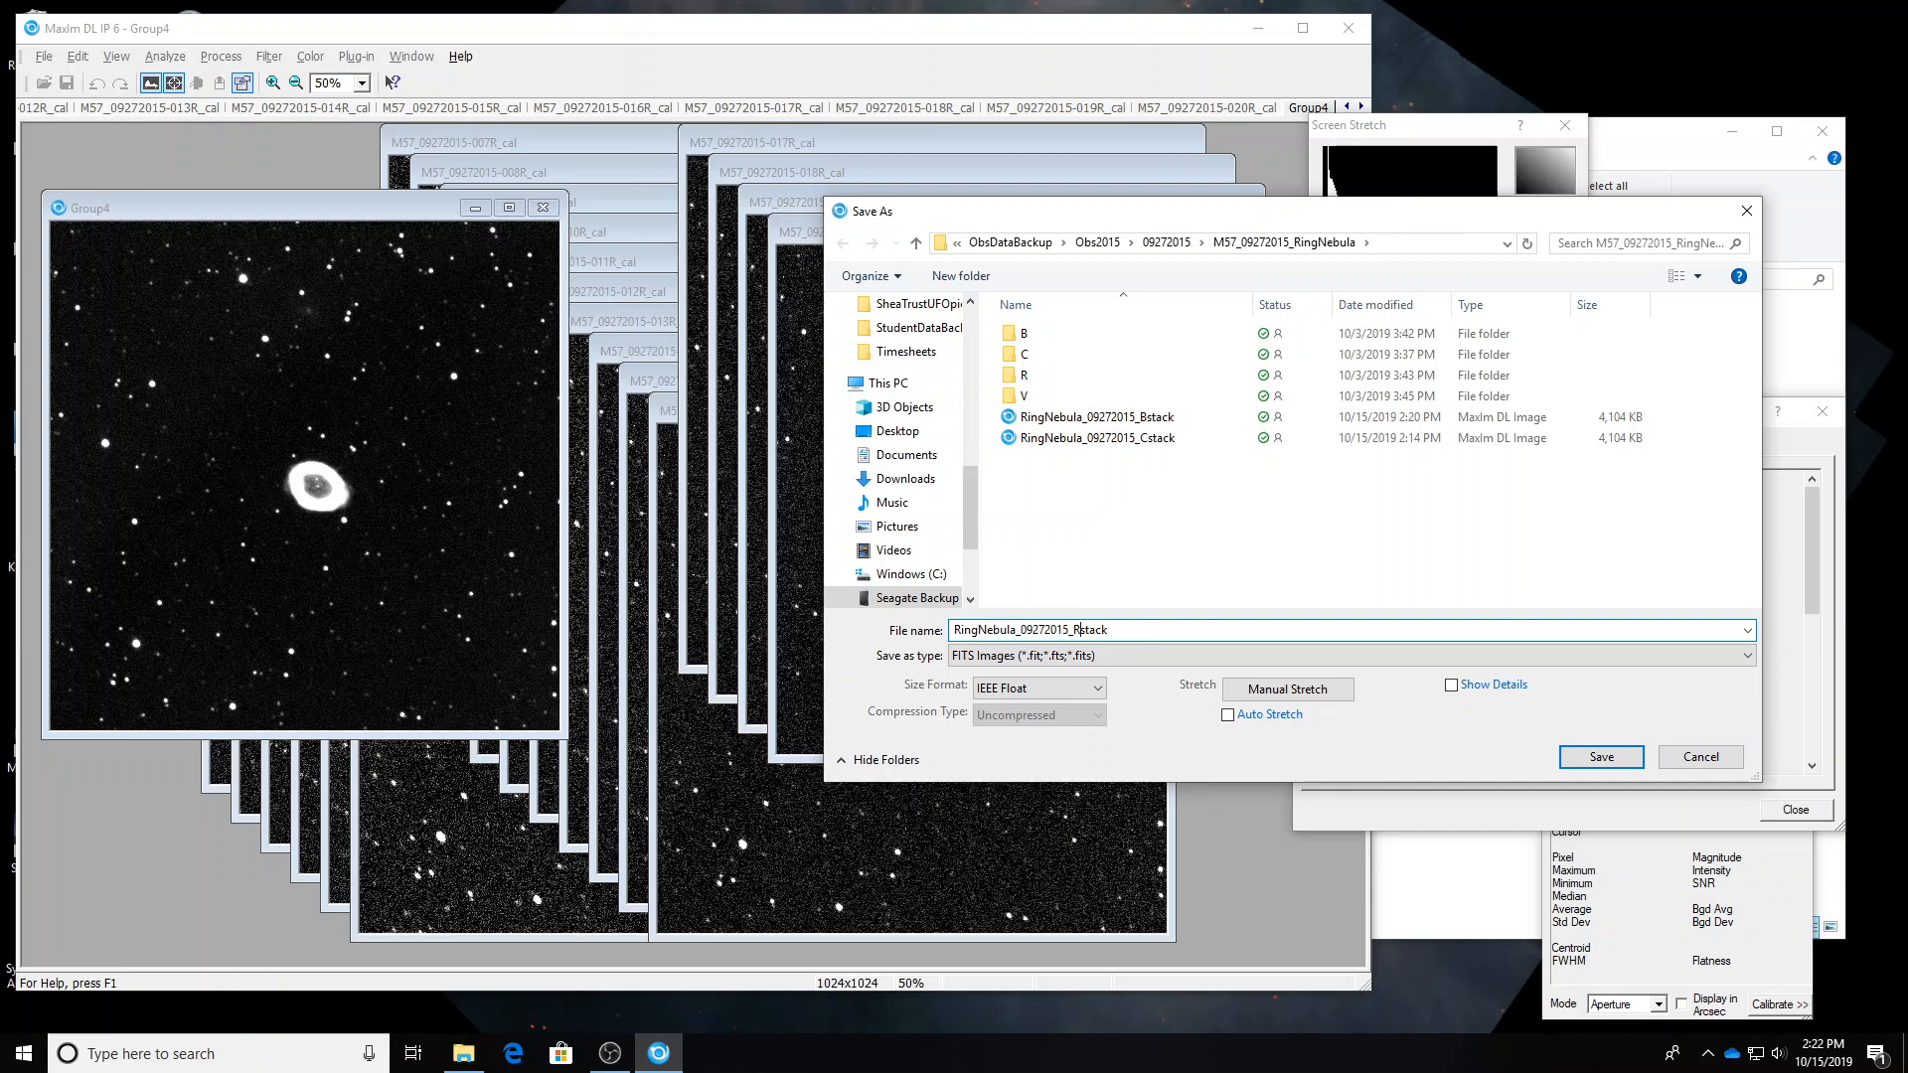
{"action": "key", "text": "Return"}
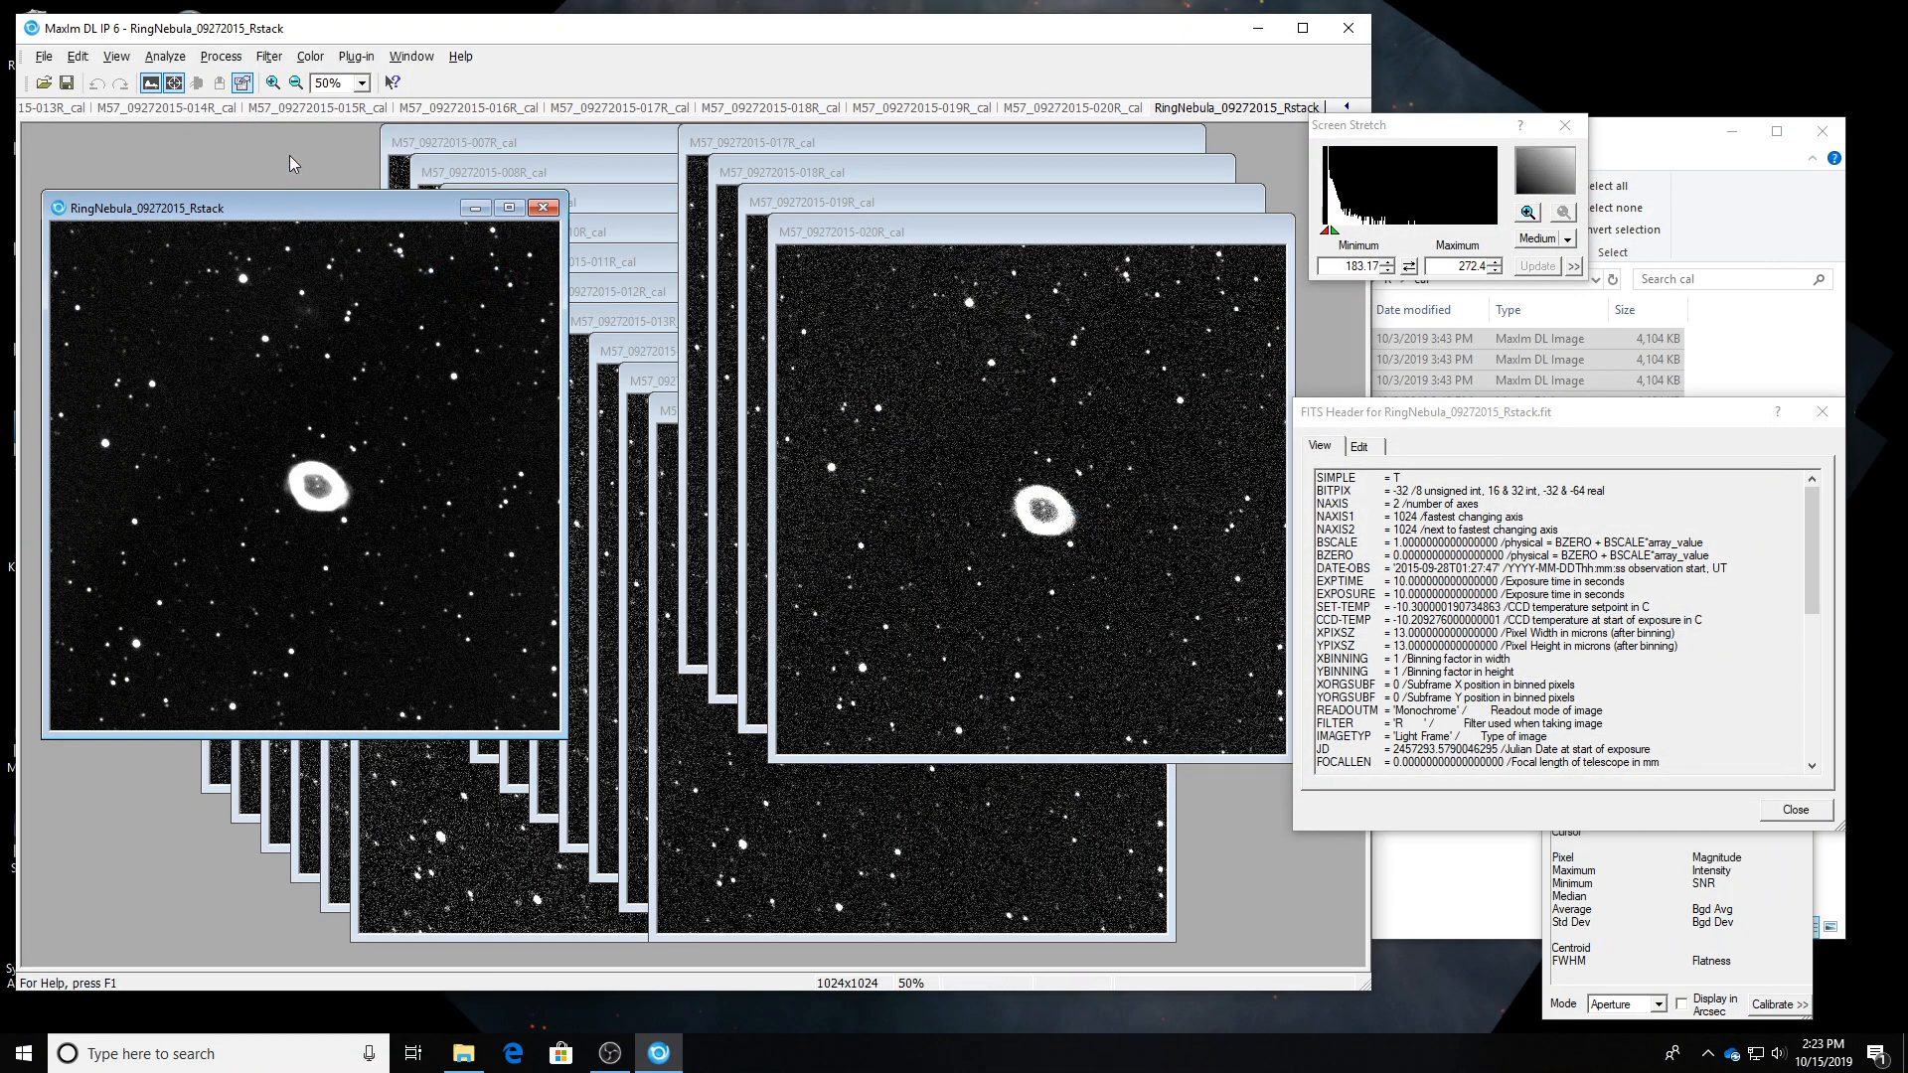
Close all open images.
{"action": "key", "text": "ctrl+l"}
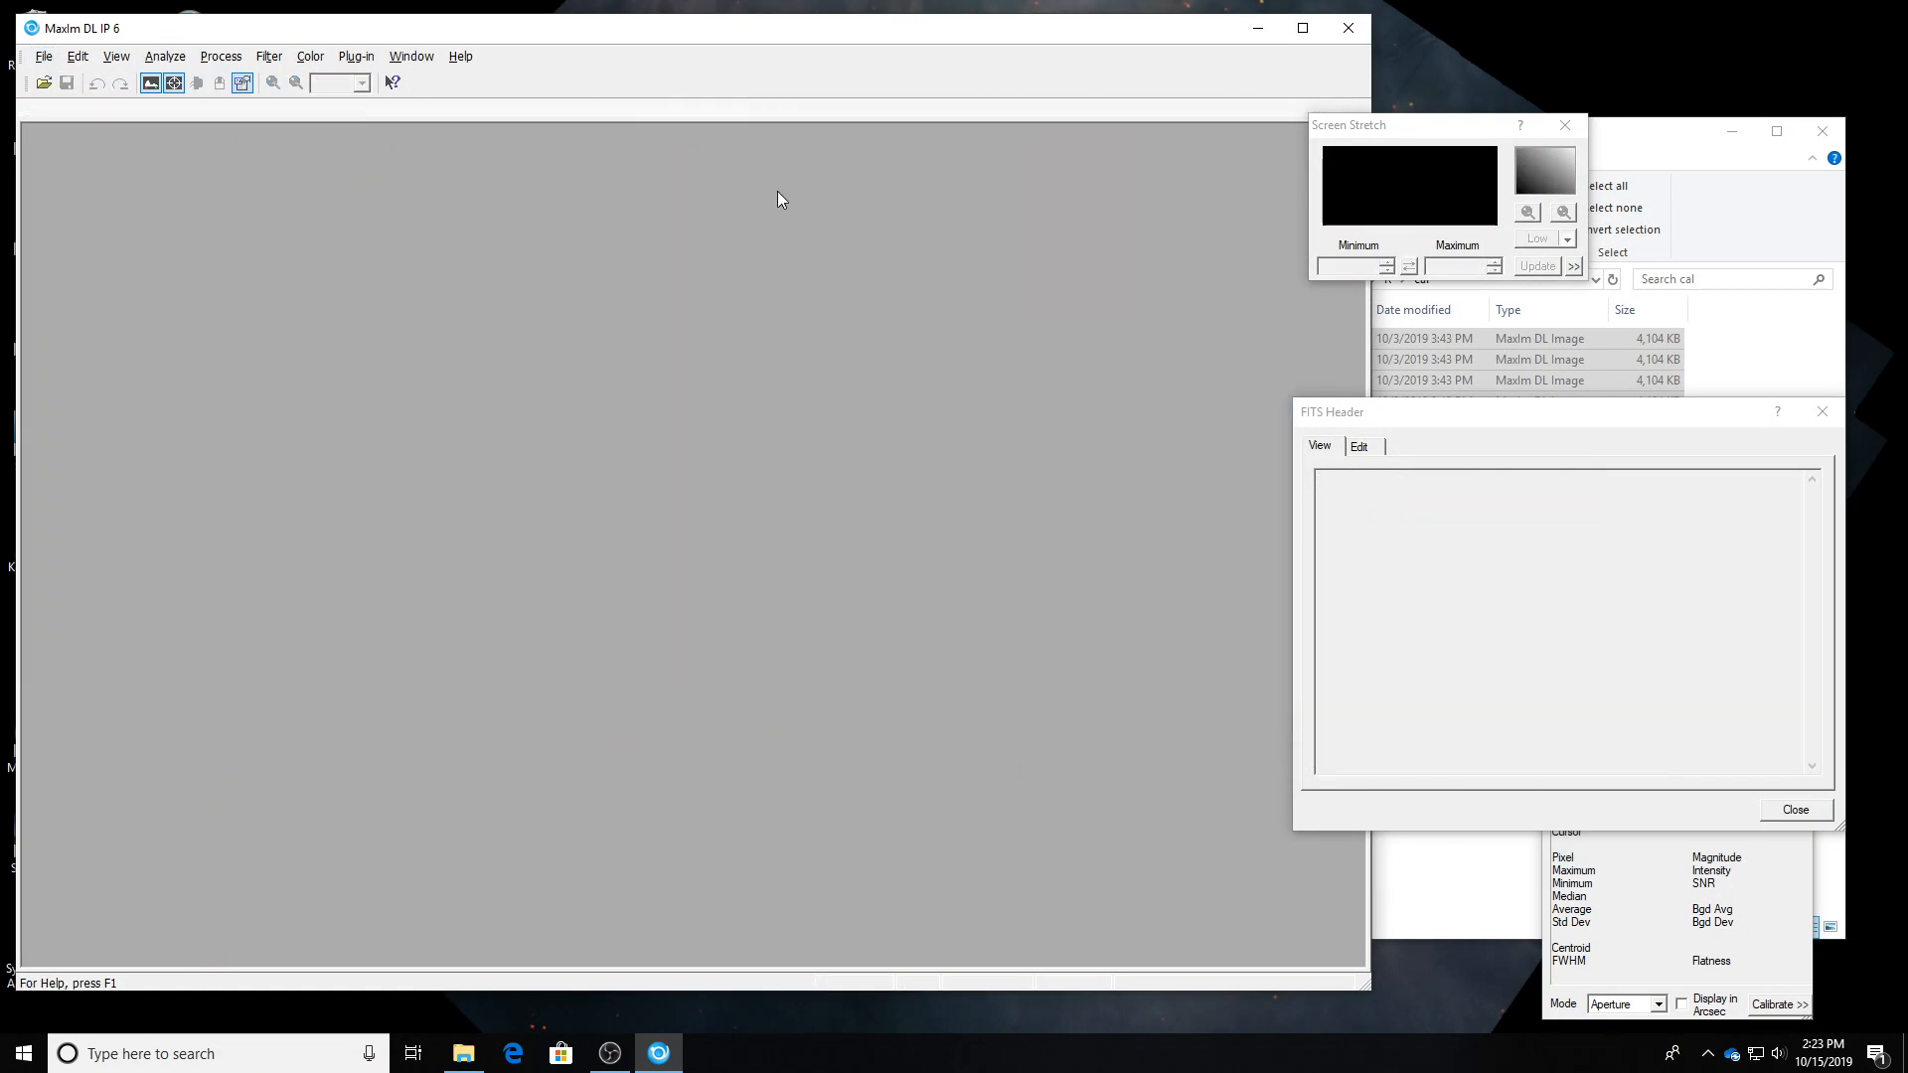
{"action": "left_click", "coordinate": [1685, 149]}
{"action": "left_click", "coordinate": [434, 159]}
Reopen the Stack tool and remove the leftover Group4 from its list.
{"action": "left_click", "coordinate": [227, 58]}
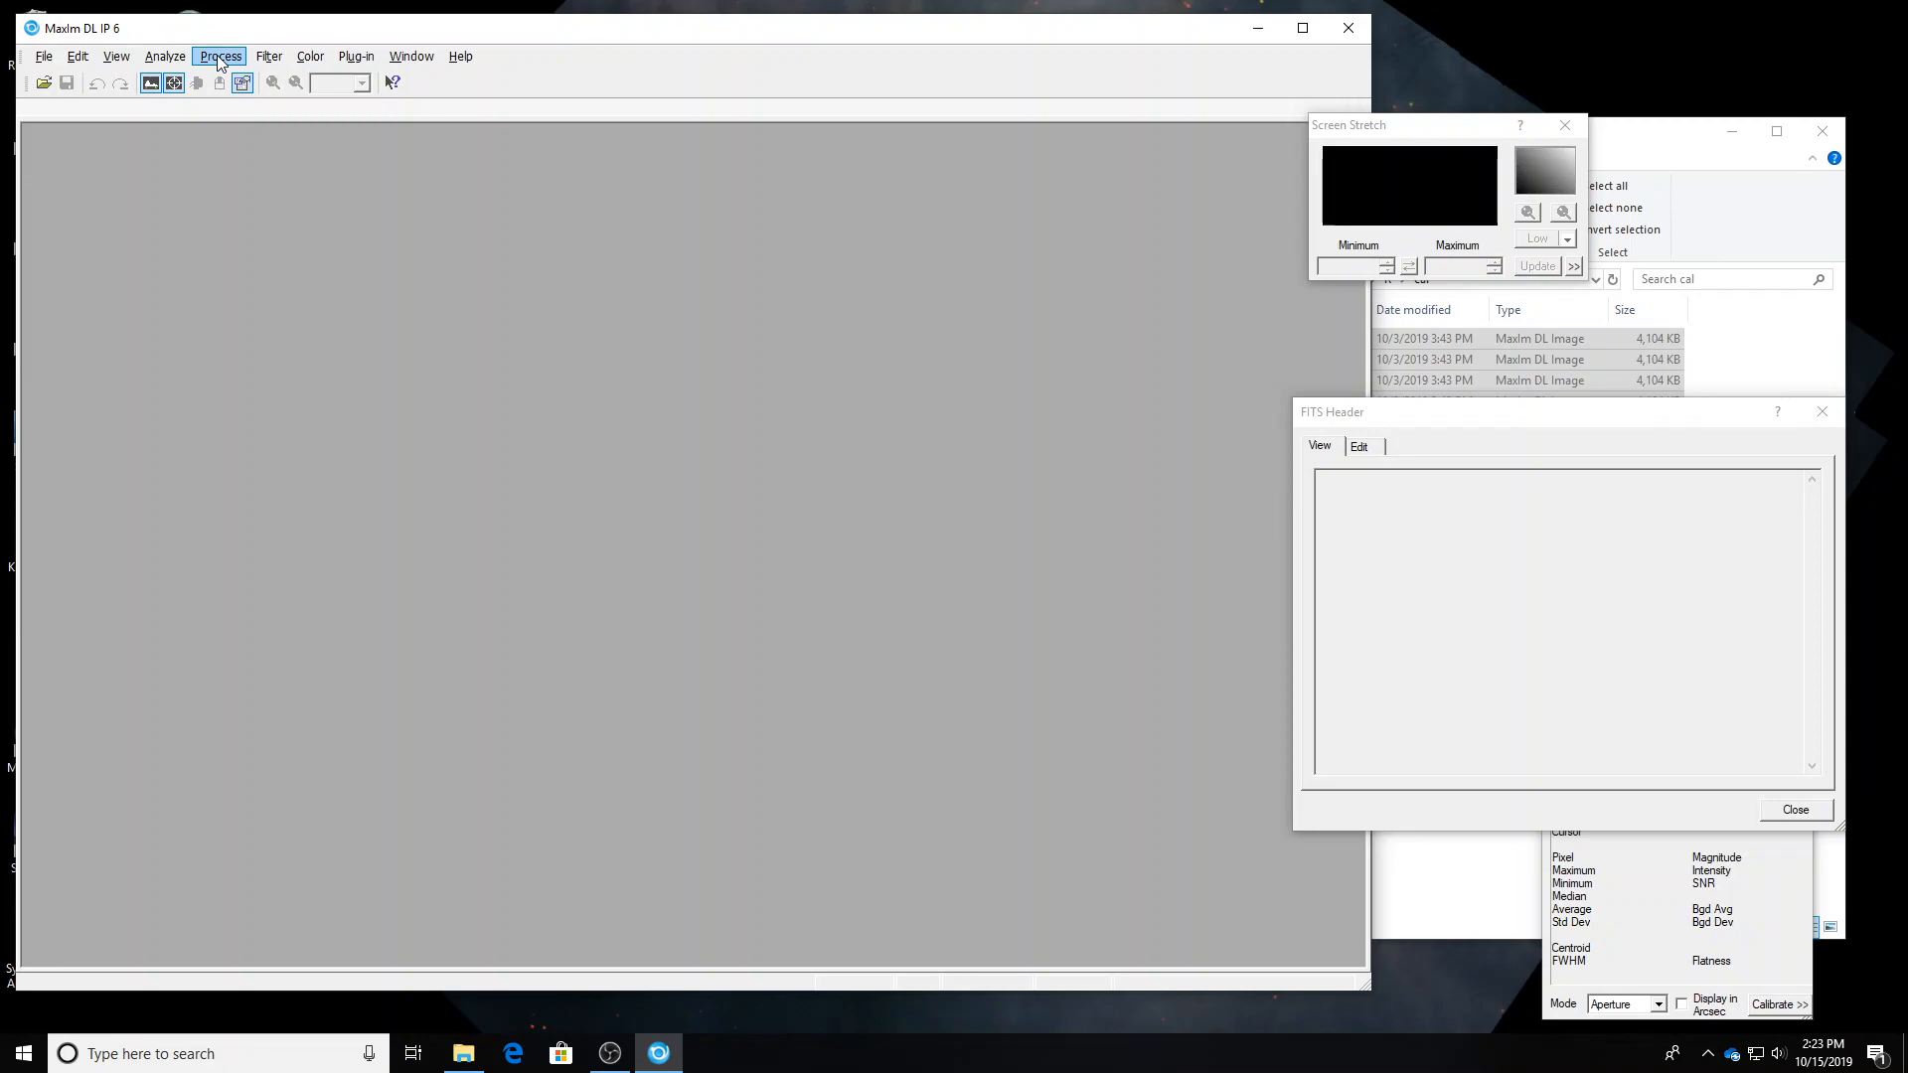
{"action": "left_click", "coordinate": [238, 222]}
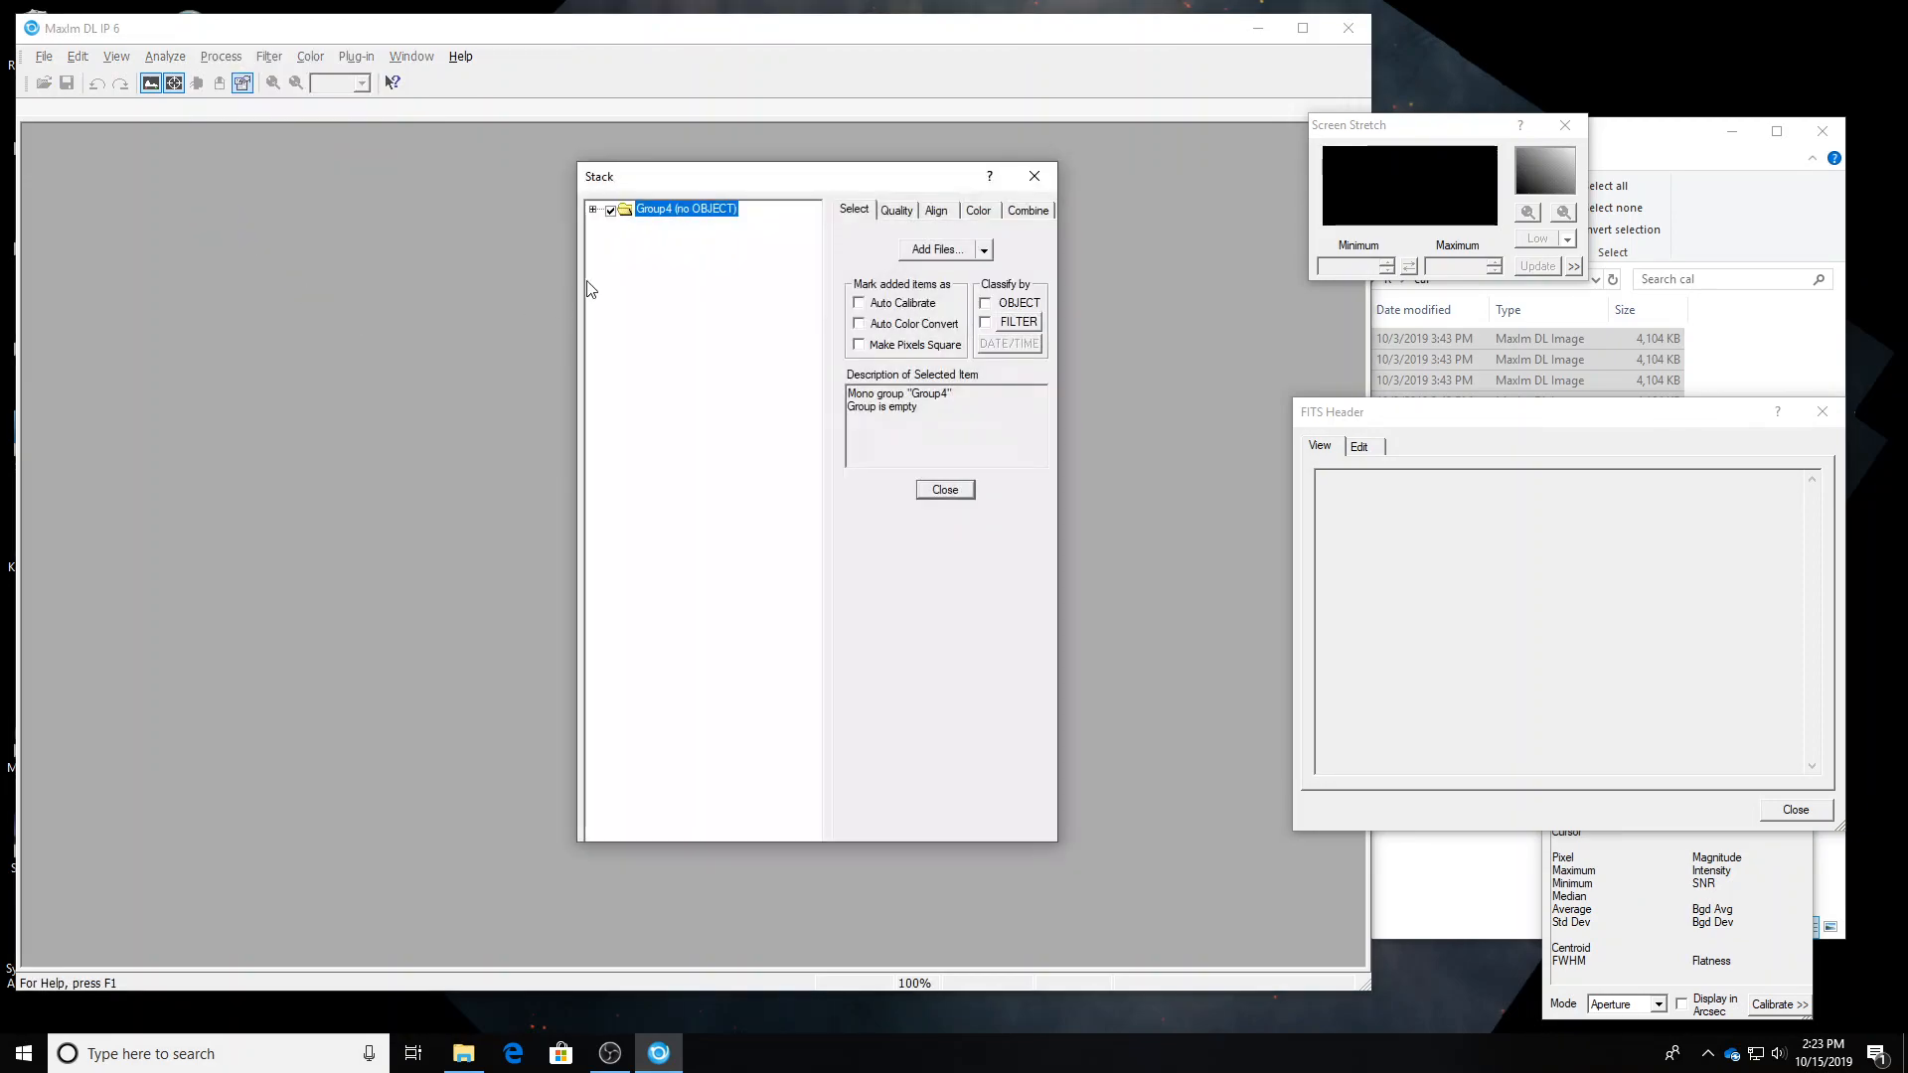
{"action": "right_click", "coordinate": [663, 208]}
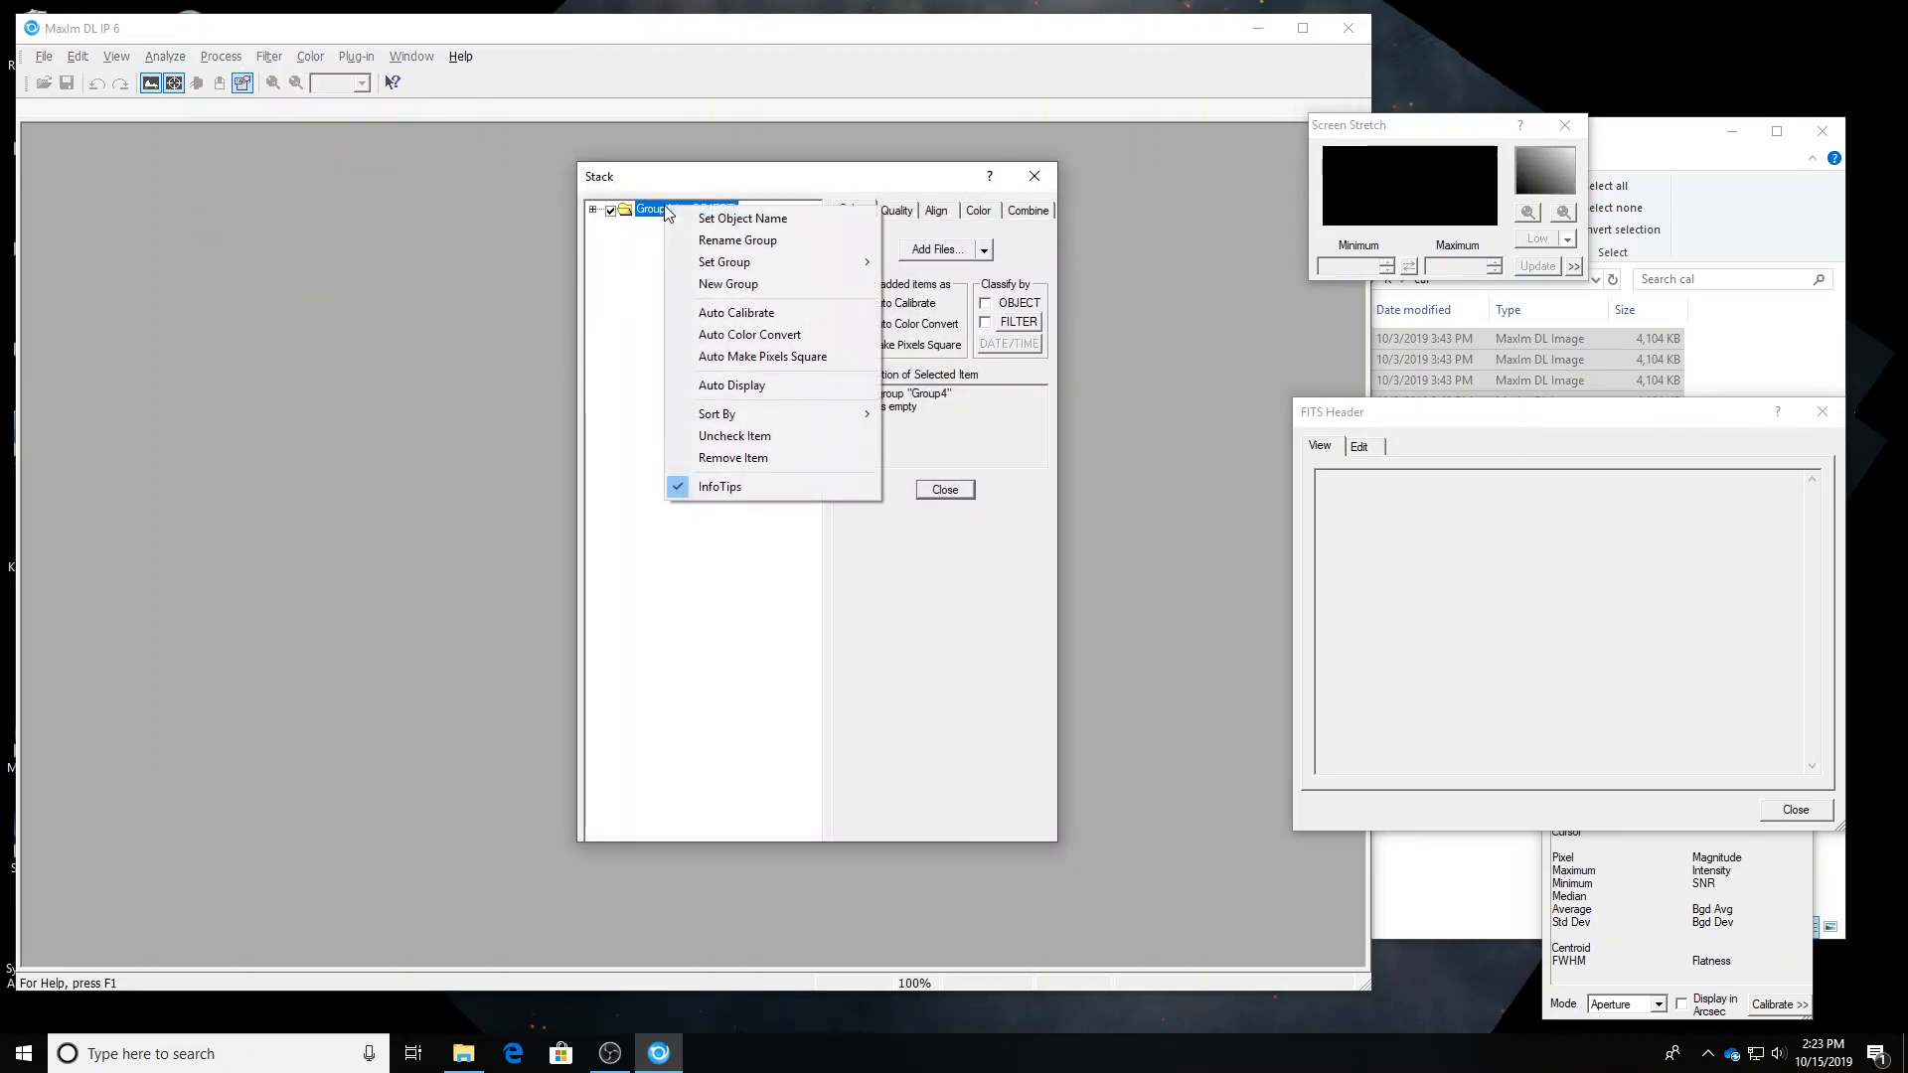
{"action": "left_click", "coordinate": [734, 458]}
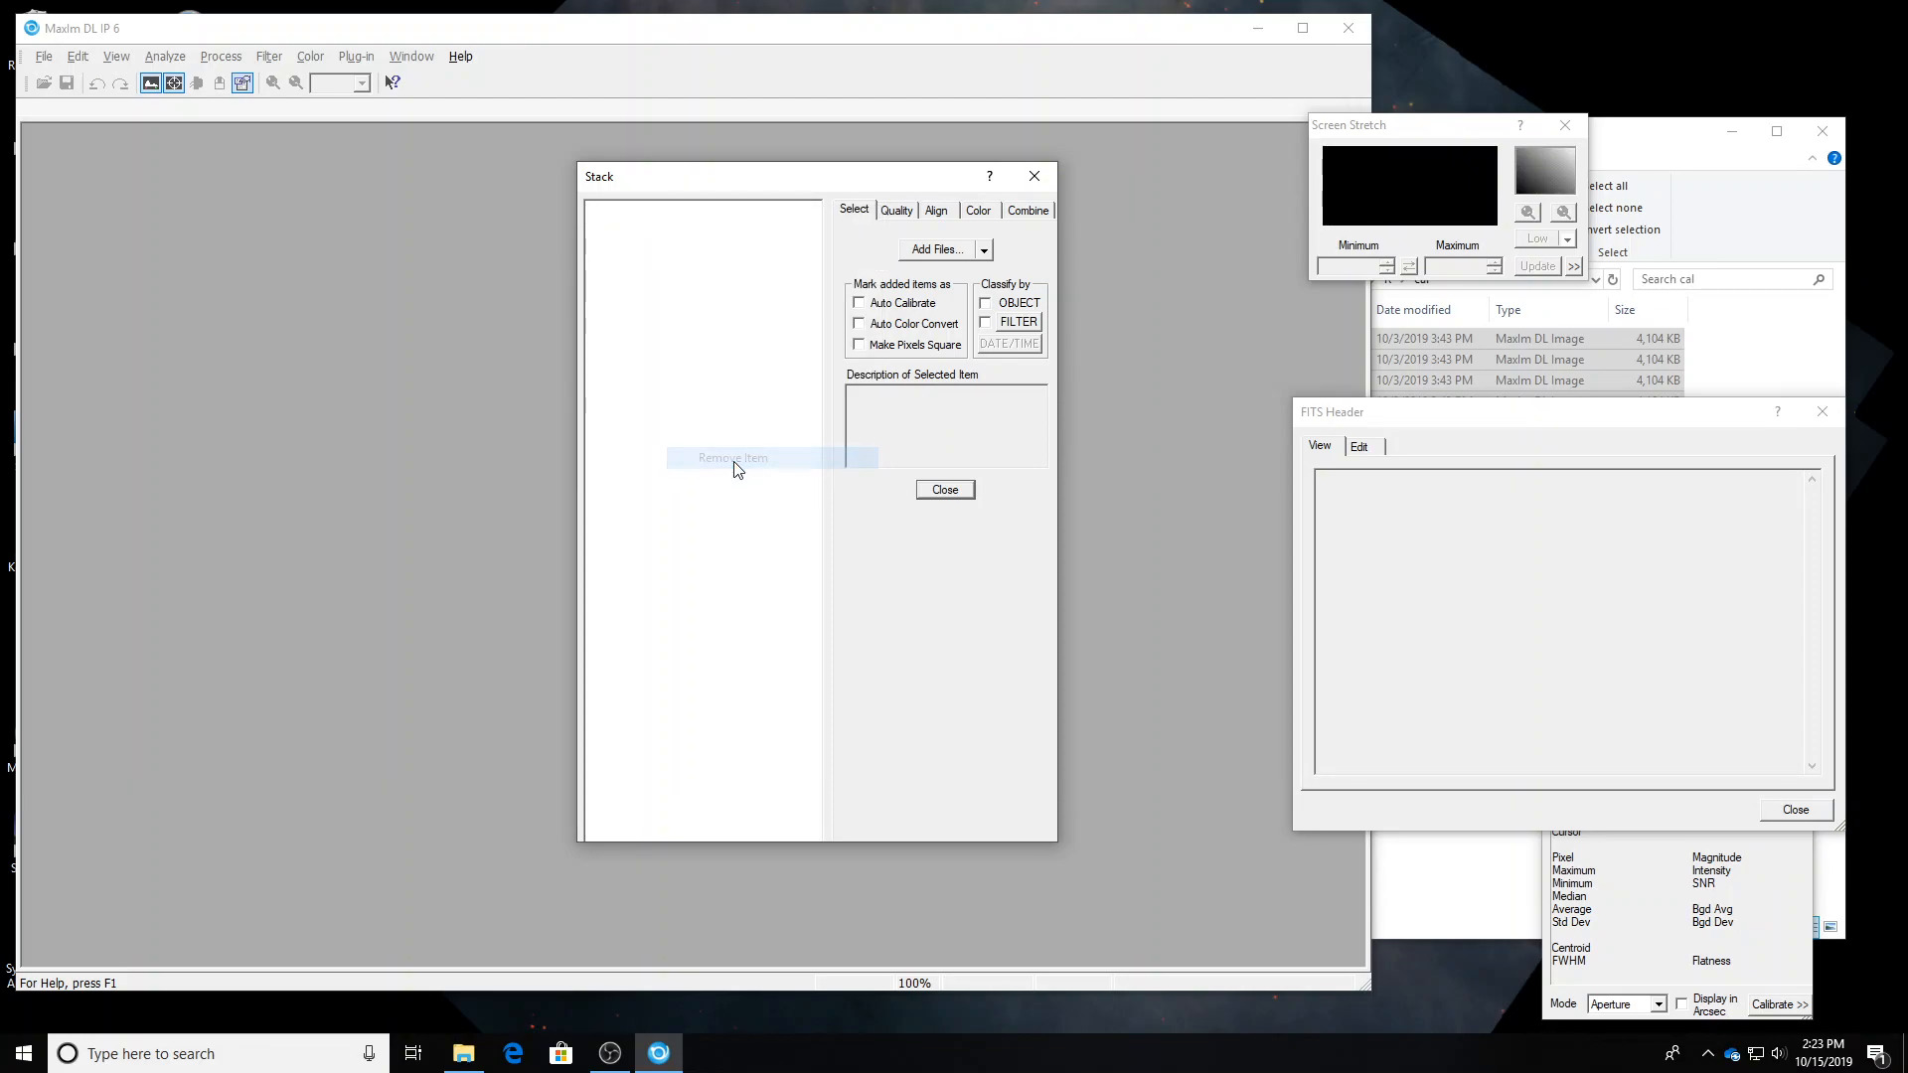
Add all calibrated V frames from the cal subfolder of M57_09272015_RingNebula's V folder to the stack.
{"action": "left_click", "coordinate": [944, 251]}
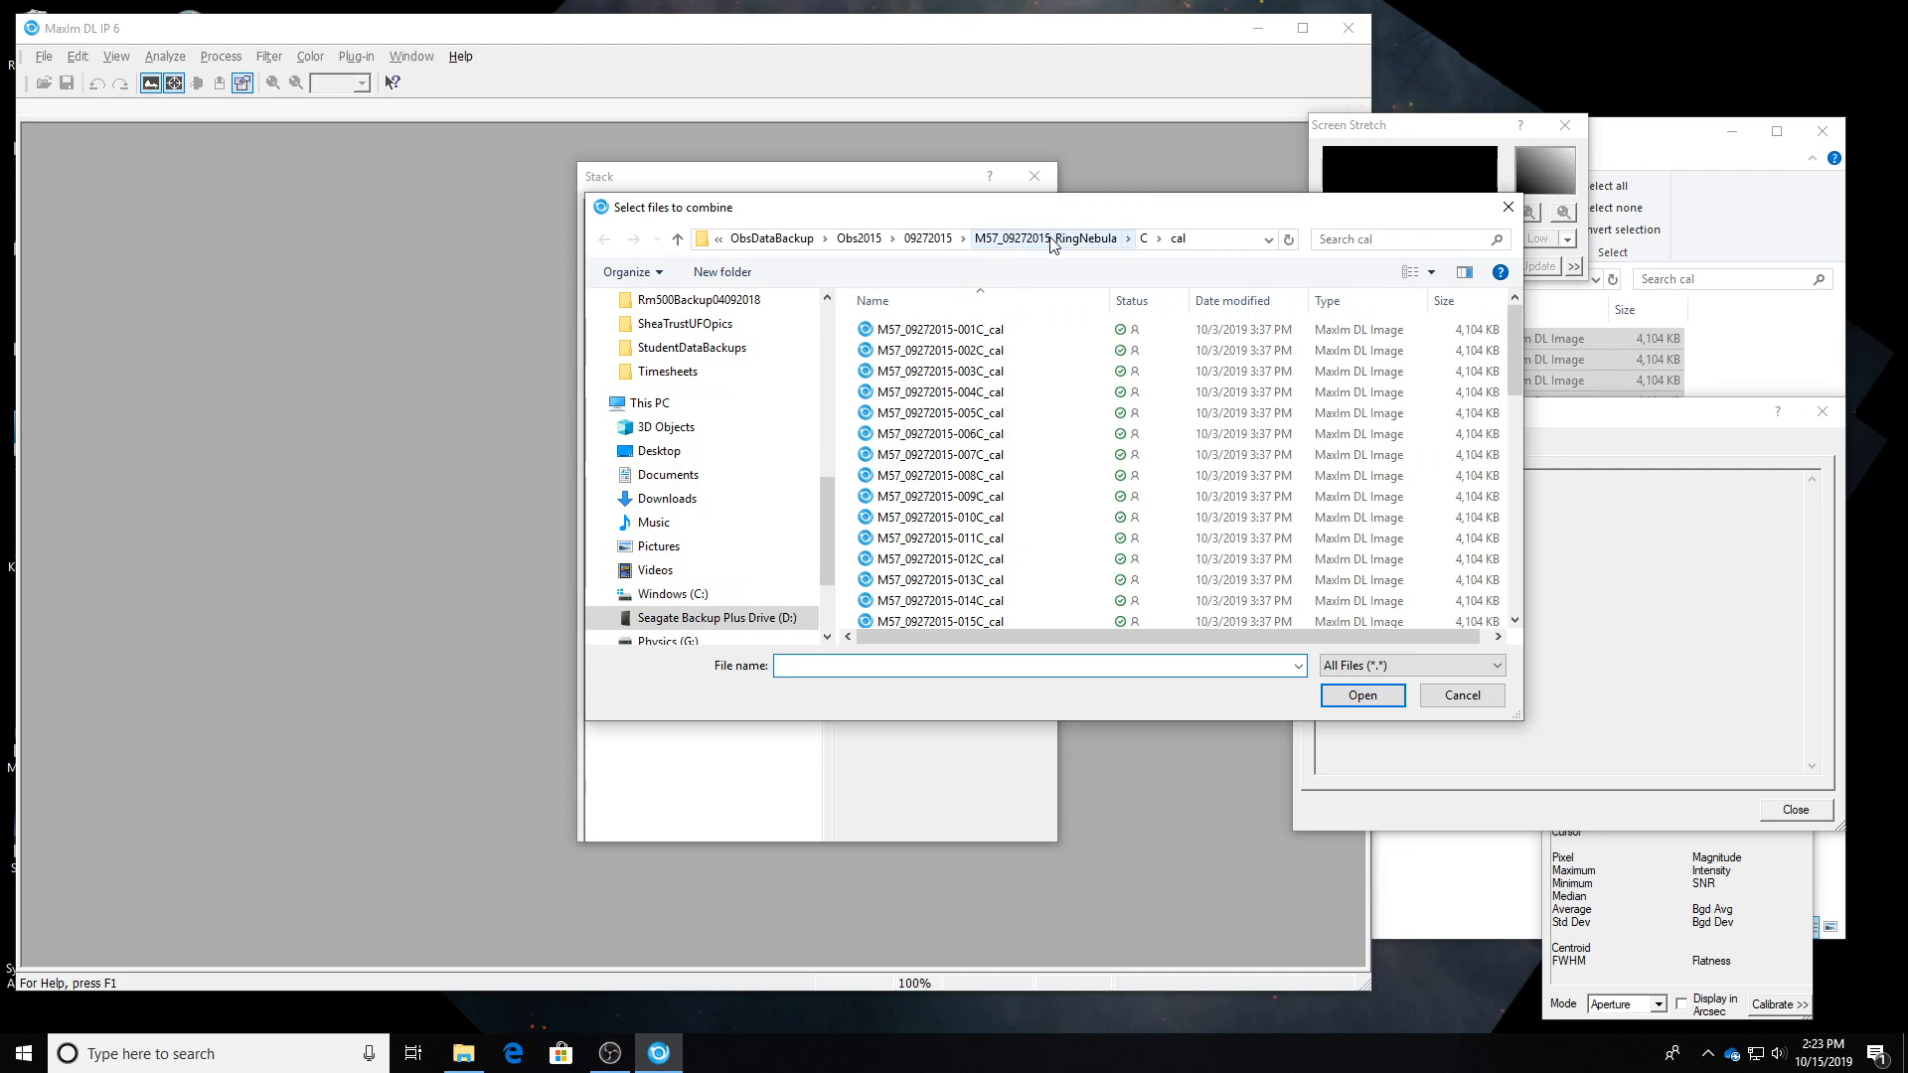
{"action": "left_click", "coordinate": [1046, 240]}
{"action": "double_click", "coordinate": [874, 393]}
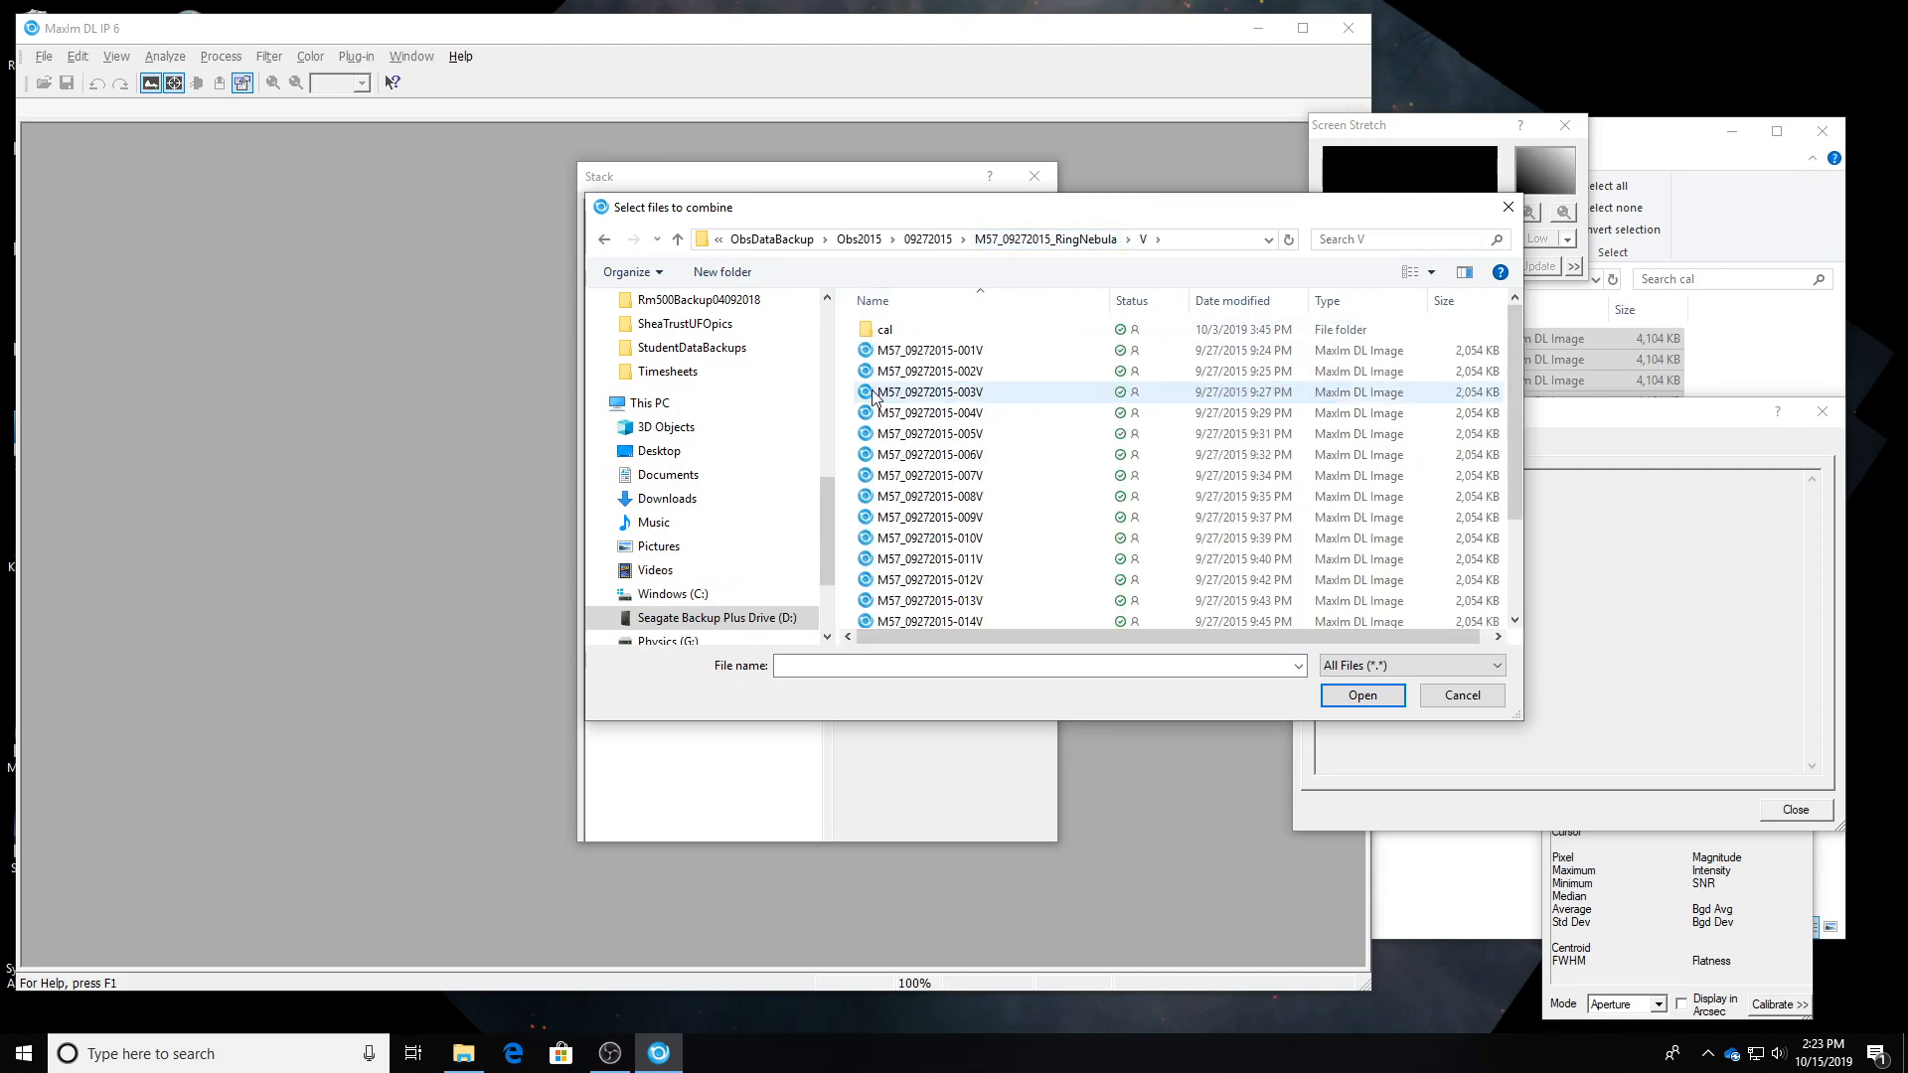
{"action": "double_click", "coordinate": [898, 334]}
{"action": "left_click", "coordinate": [900, 336]}
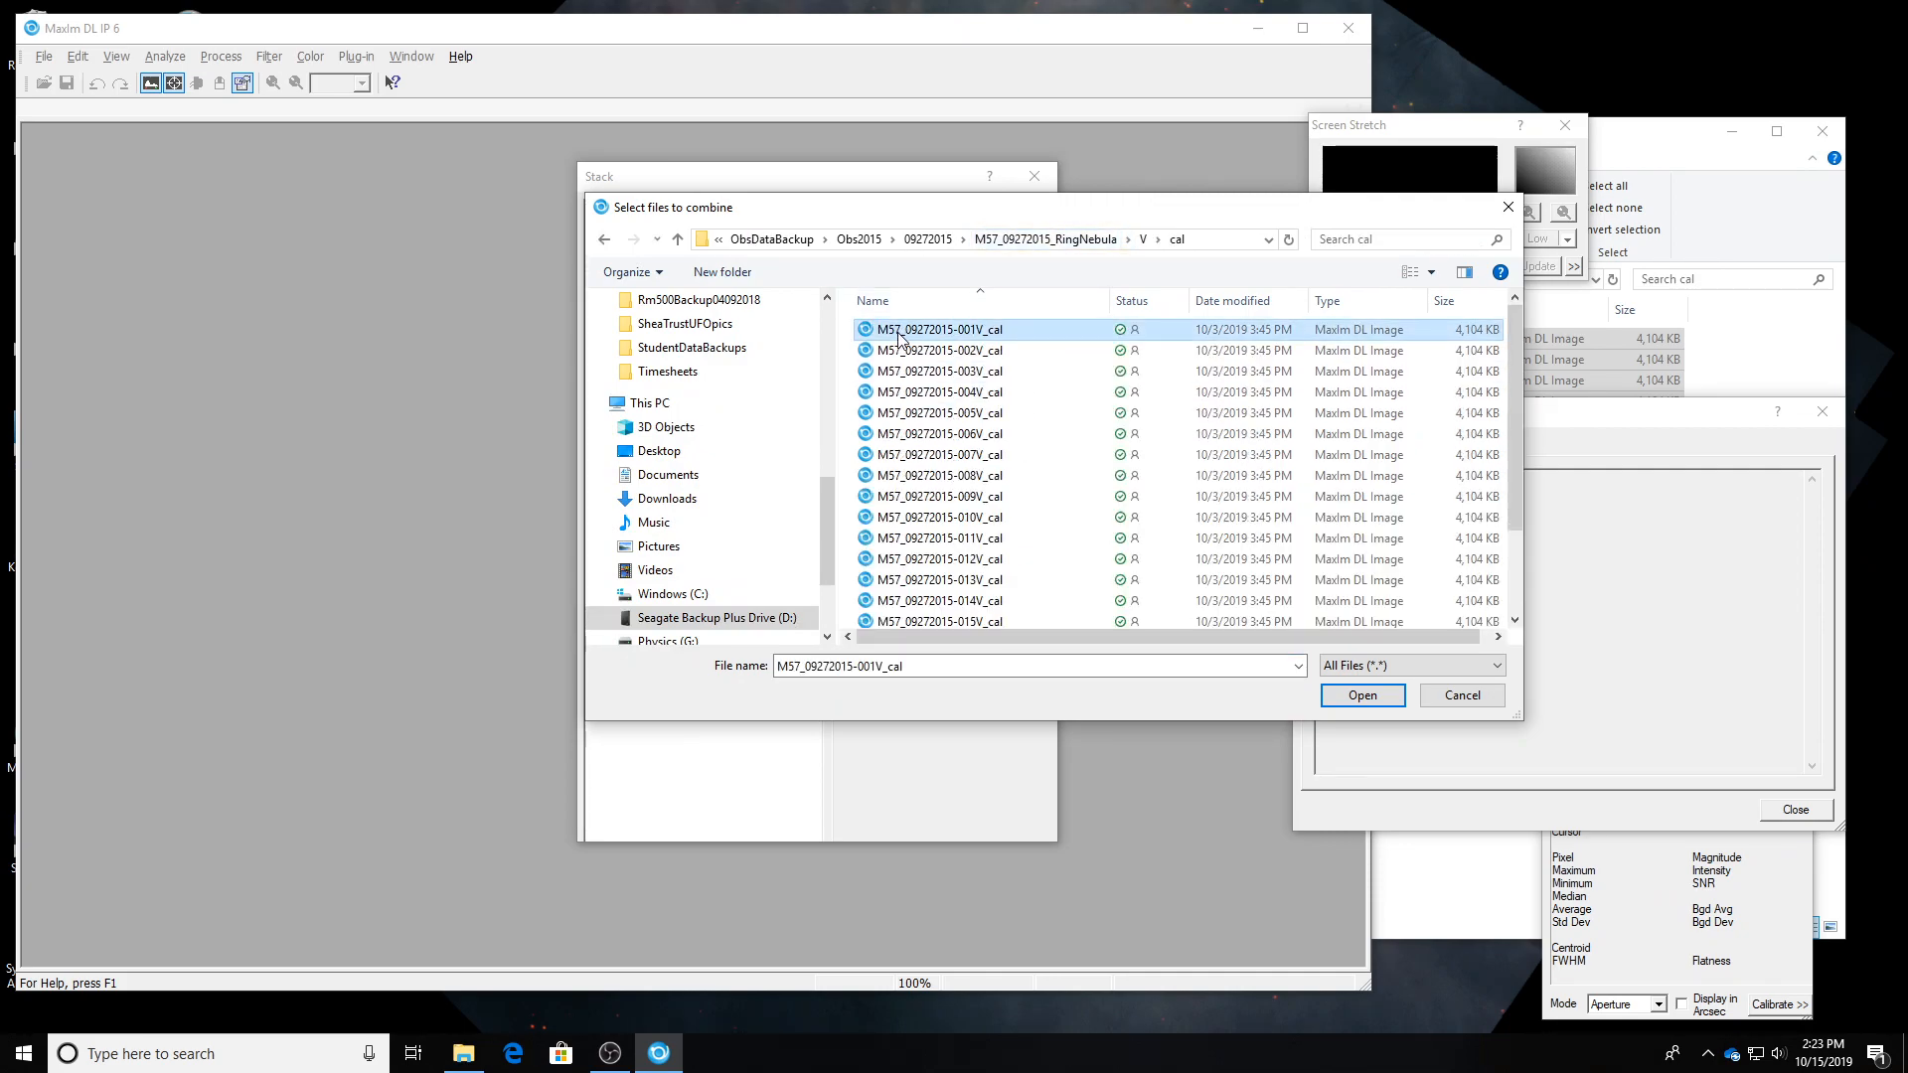
{"action": "key", "text": "ctrl+a"}
{"action": "left_click", "coordinate": [1363, 695]}
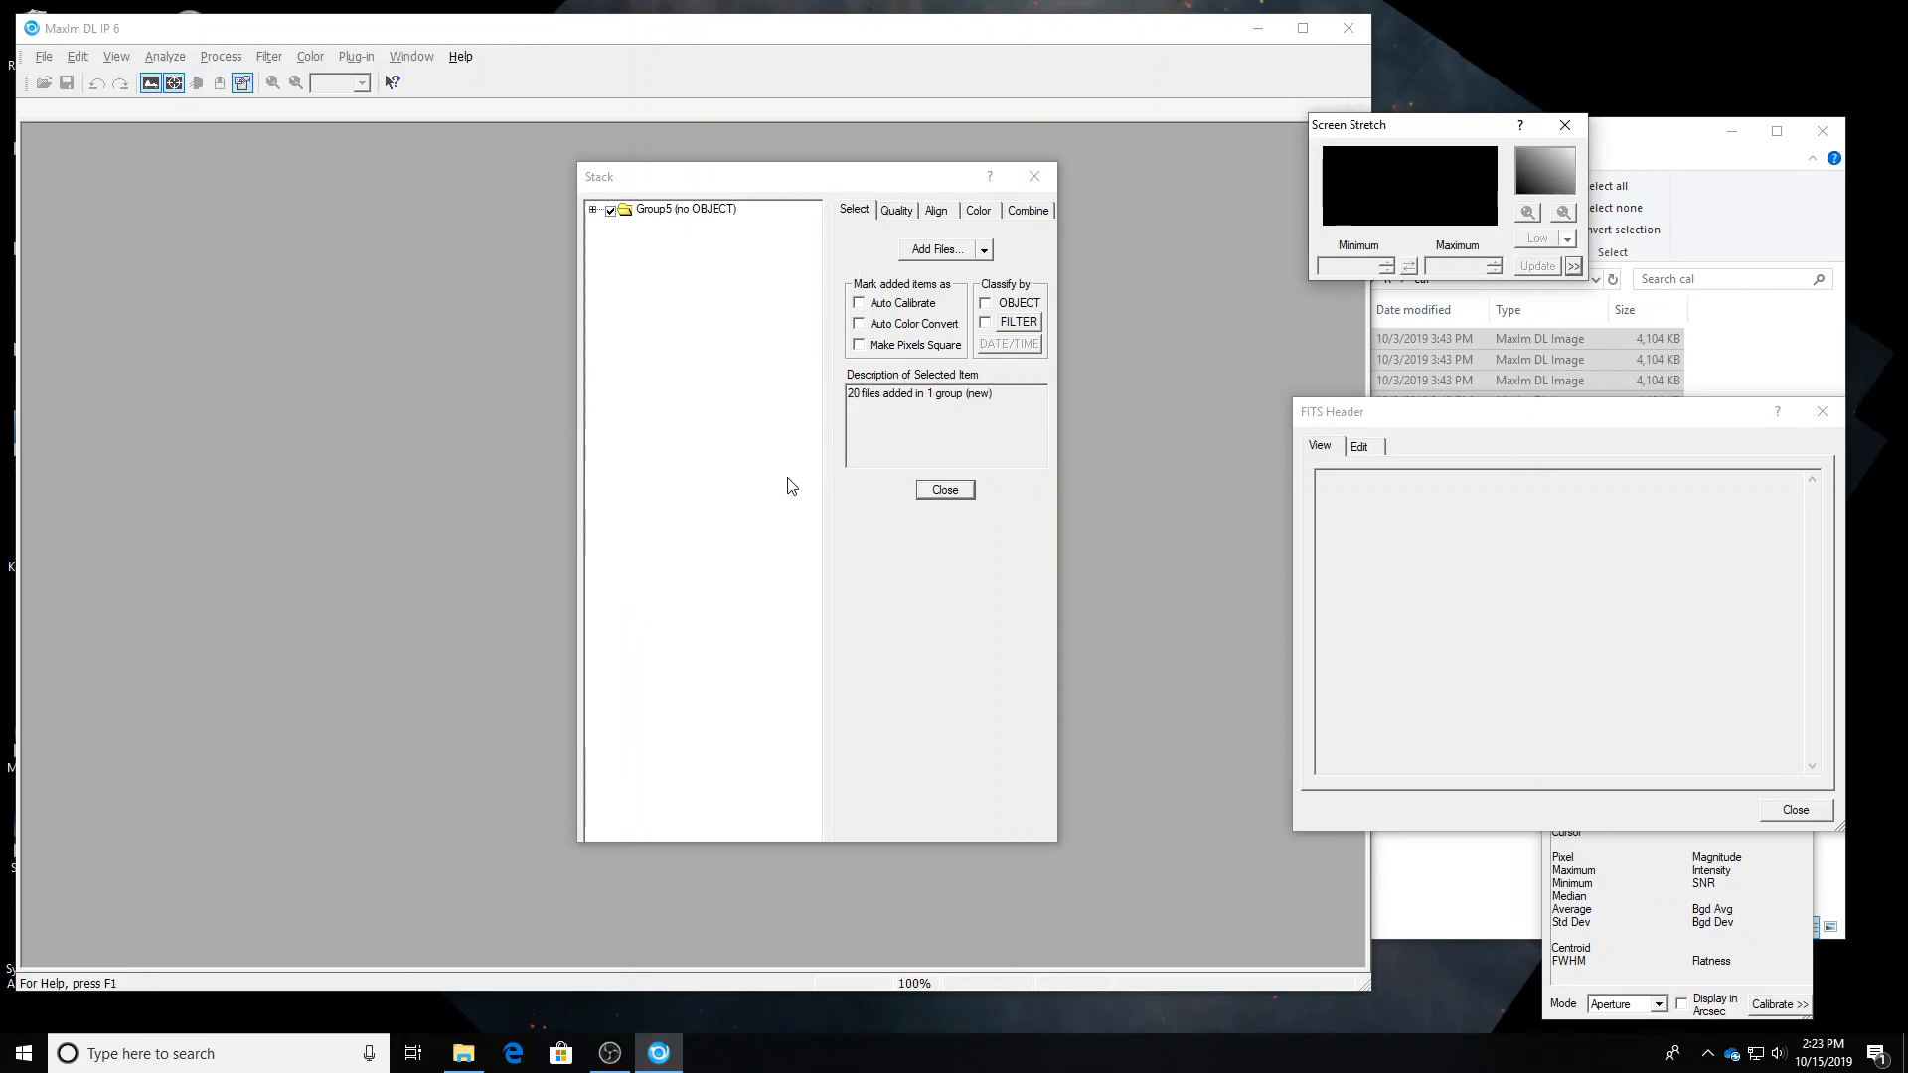
{"action": "left_click", "coordinate": [593, 210]}
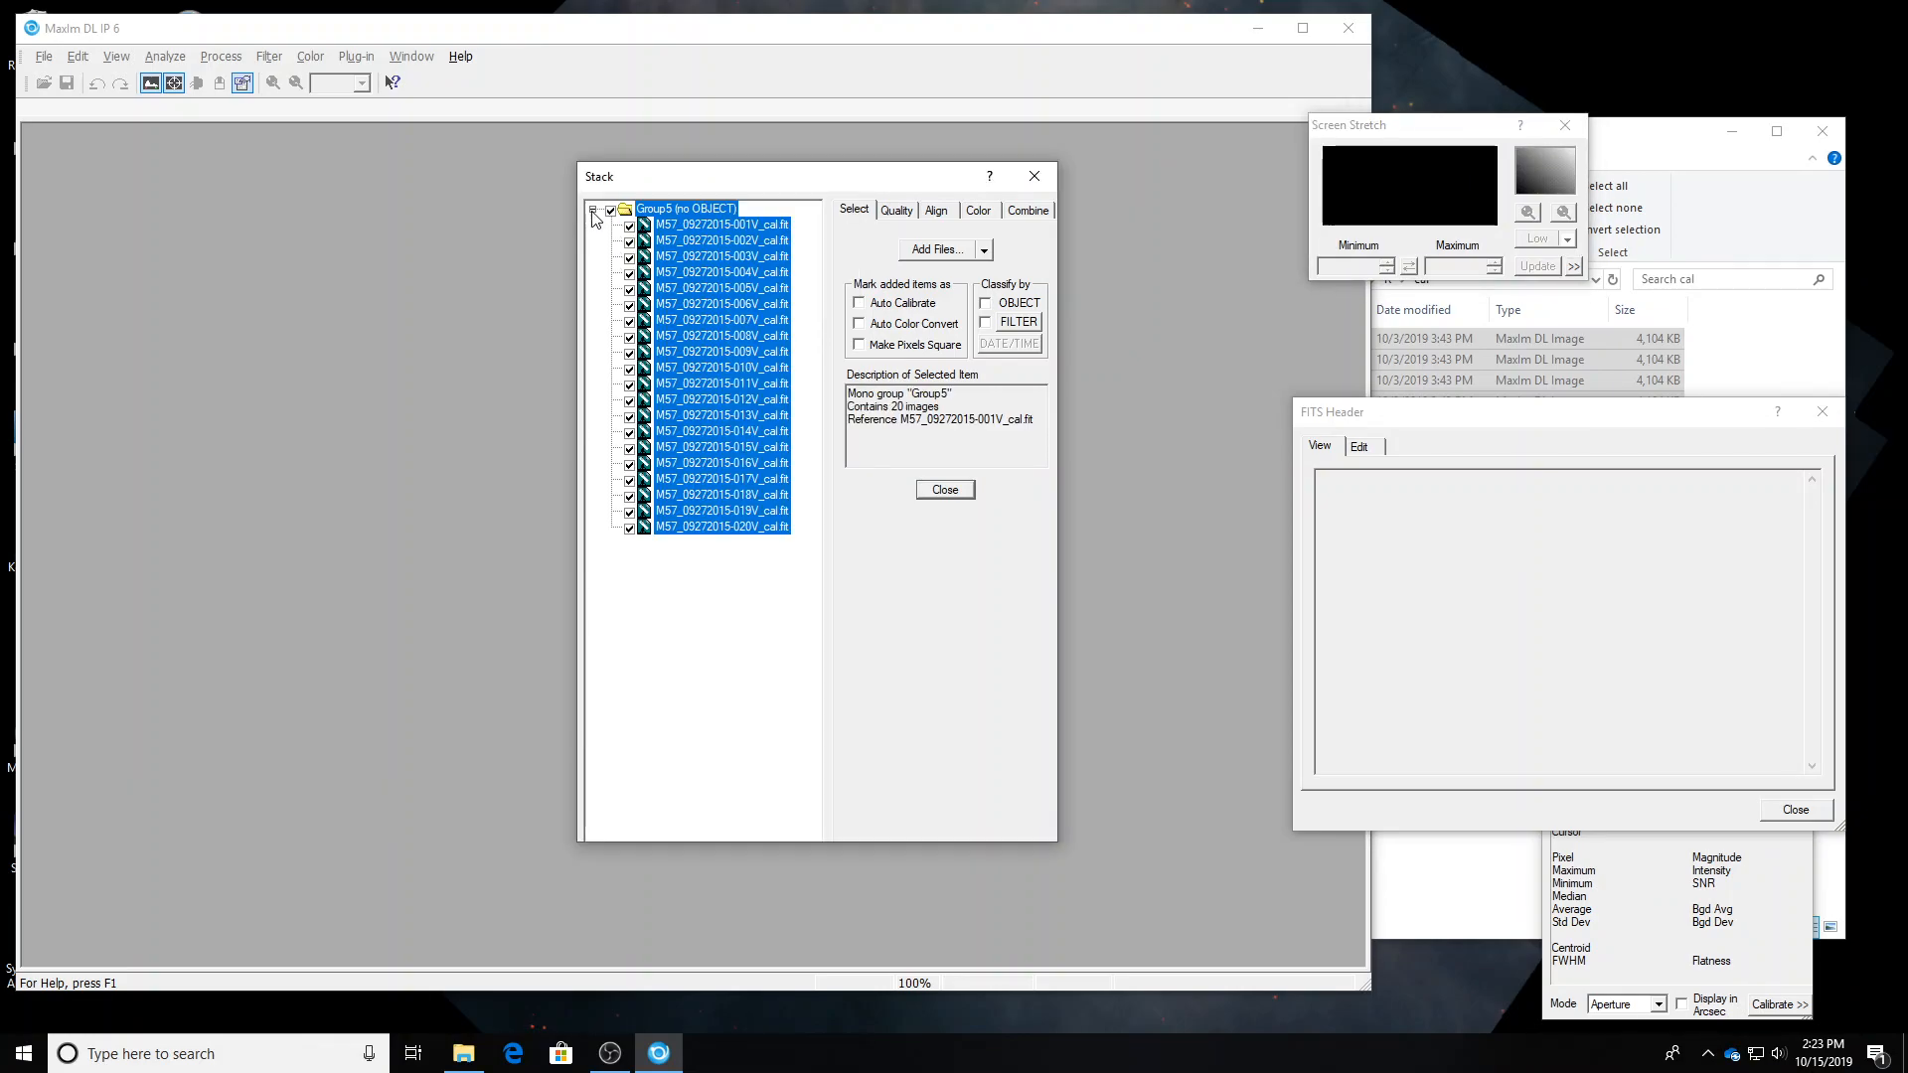
{"action": "left_click", "coordinate": [723, 224]}
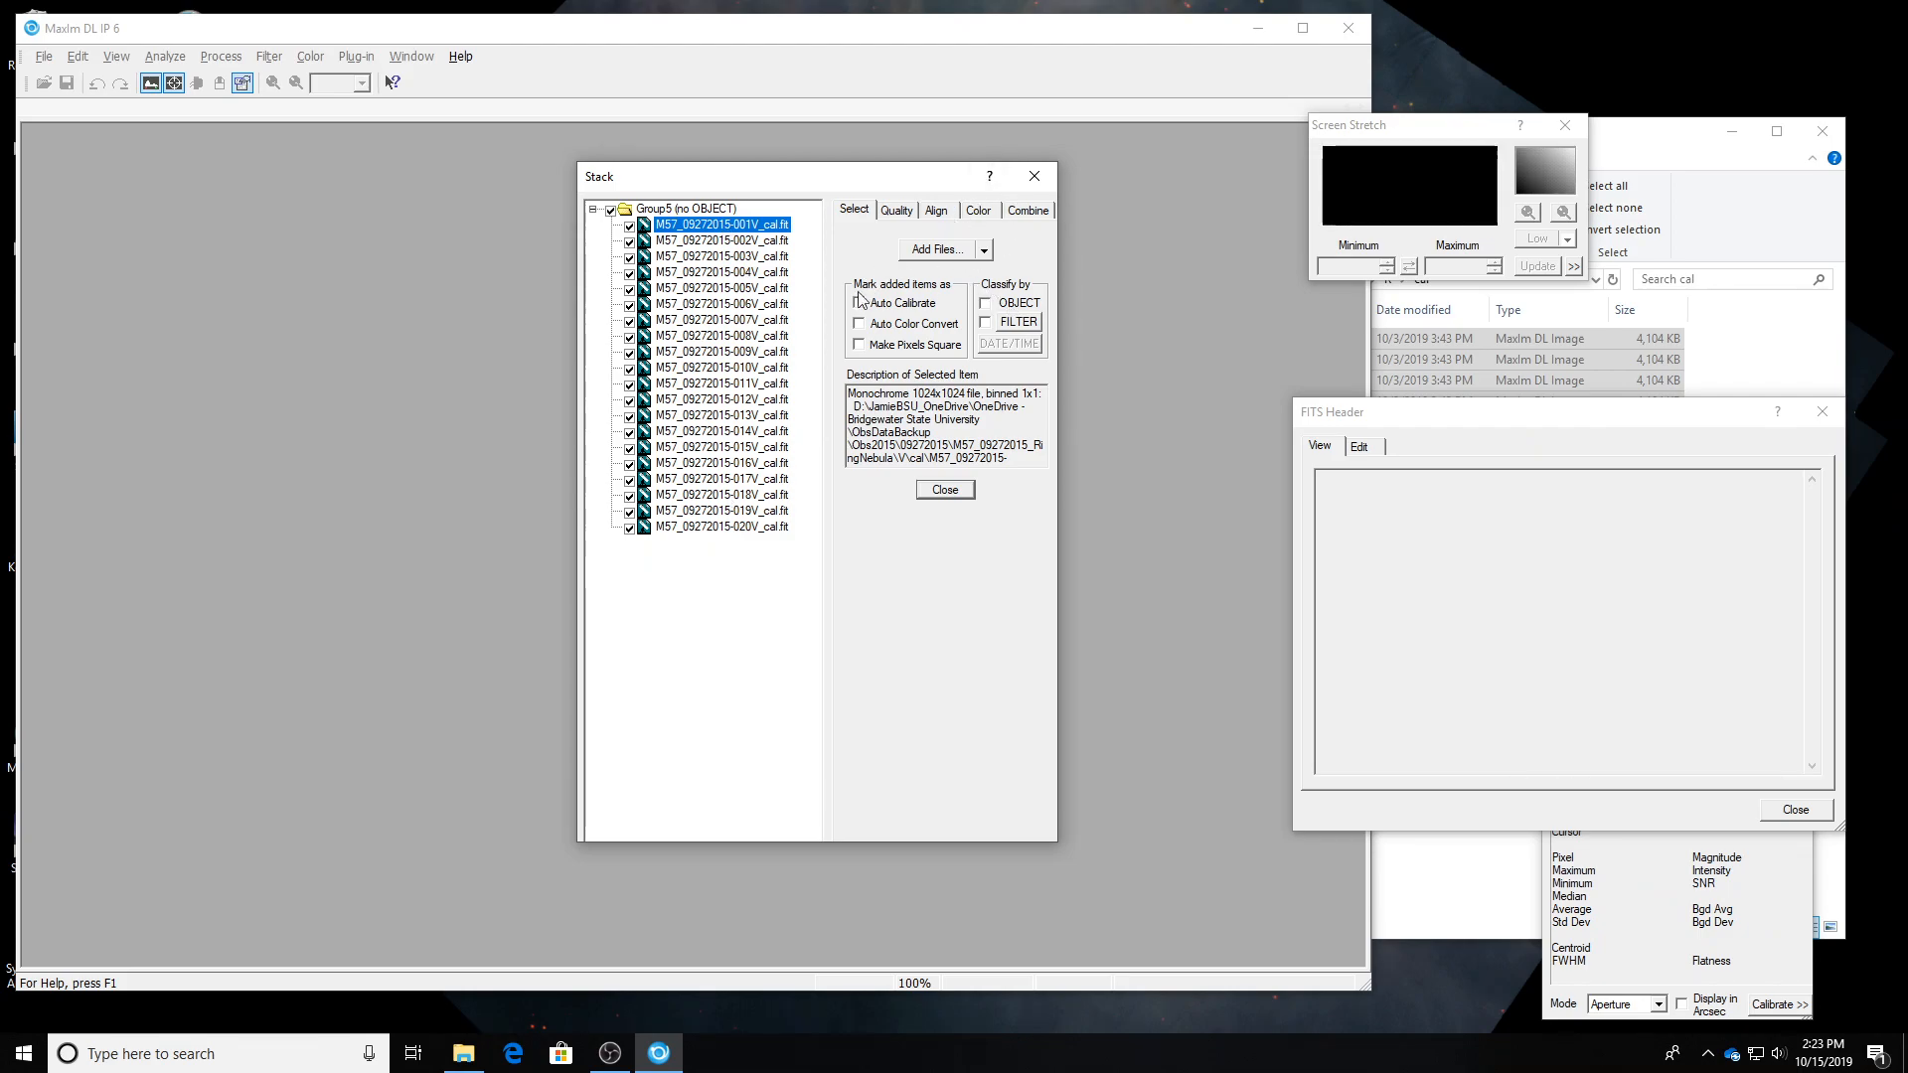
{"action": "left_click", "coordinate": [936, 210]}
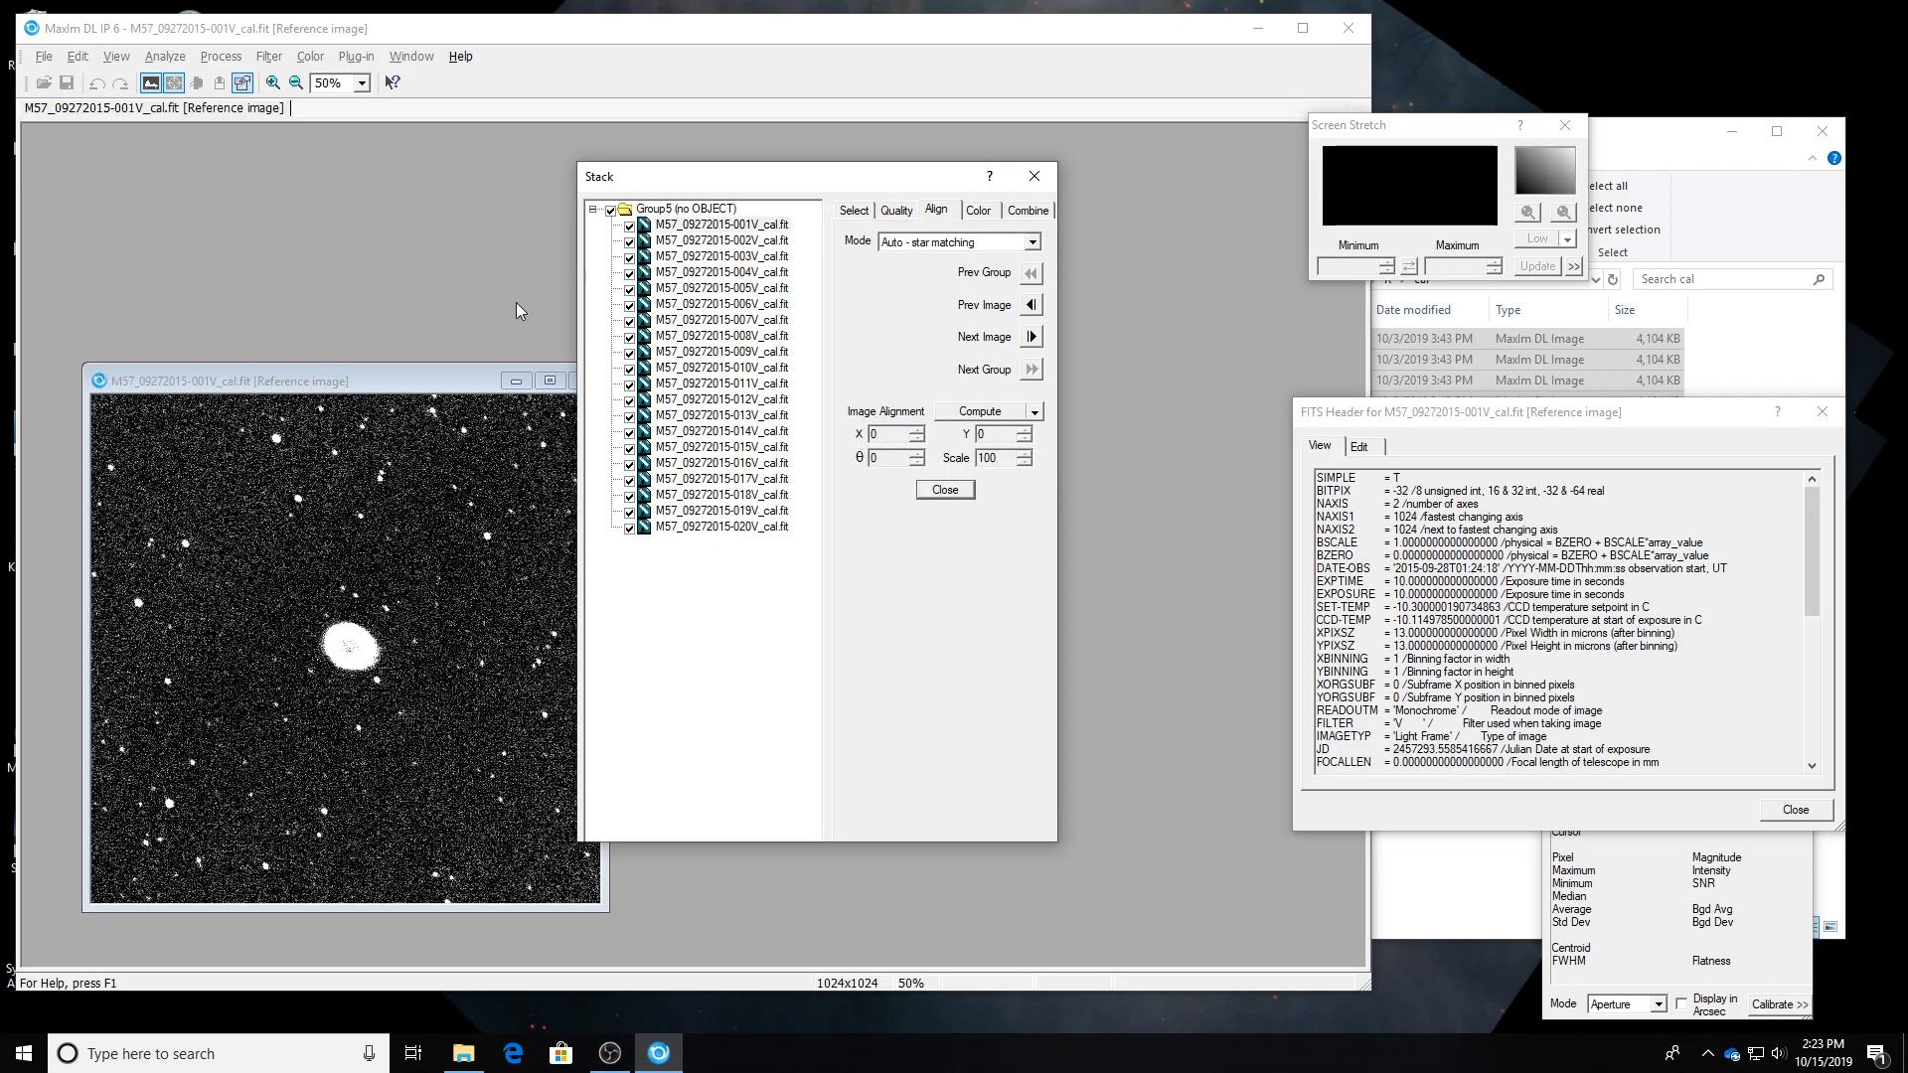
{"action": "left_click_drag", "start_coordinate": [445, 381], "coordinate": [401, 195]}
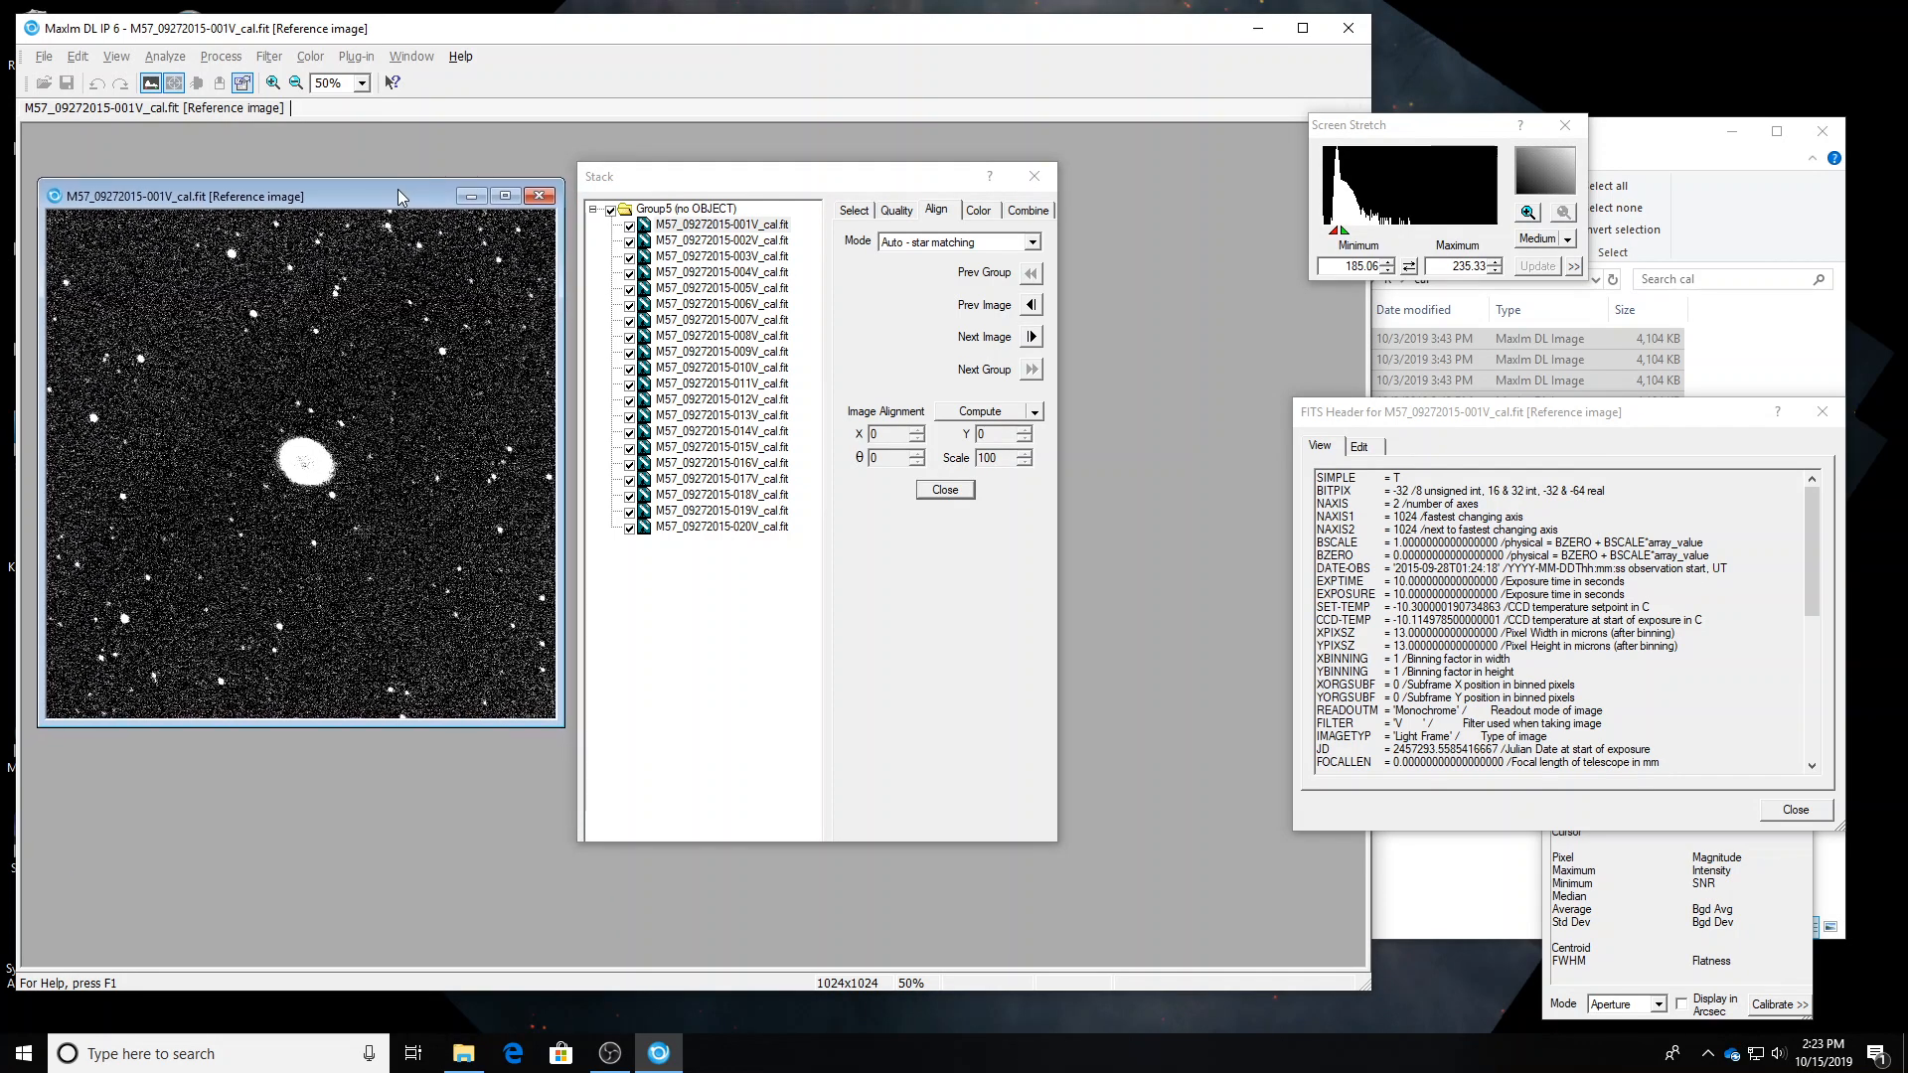
{"action": "left_click", "coordinate": [744, 230]}
{"action": "key", "text": "Down"}
{"action": "key", "text": "Down"}
{"action": "key", "text": "Down"}
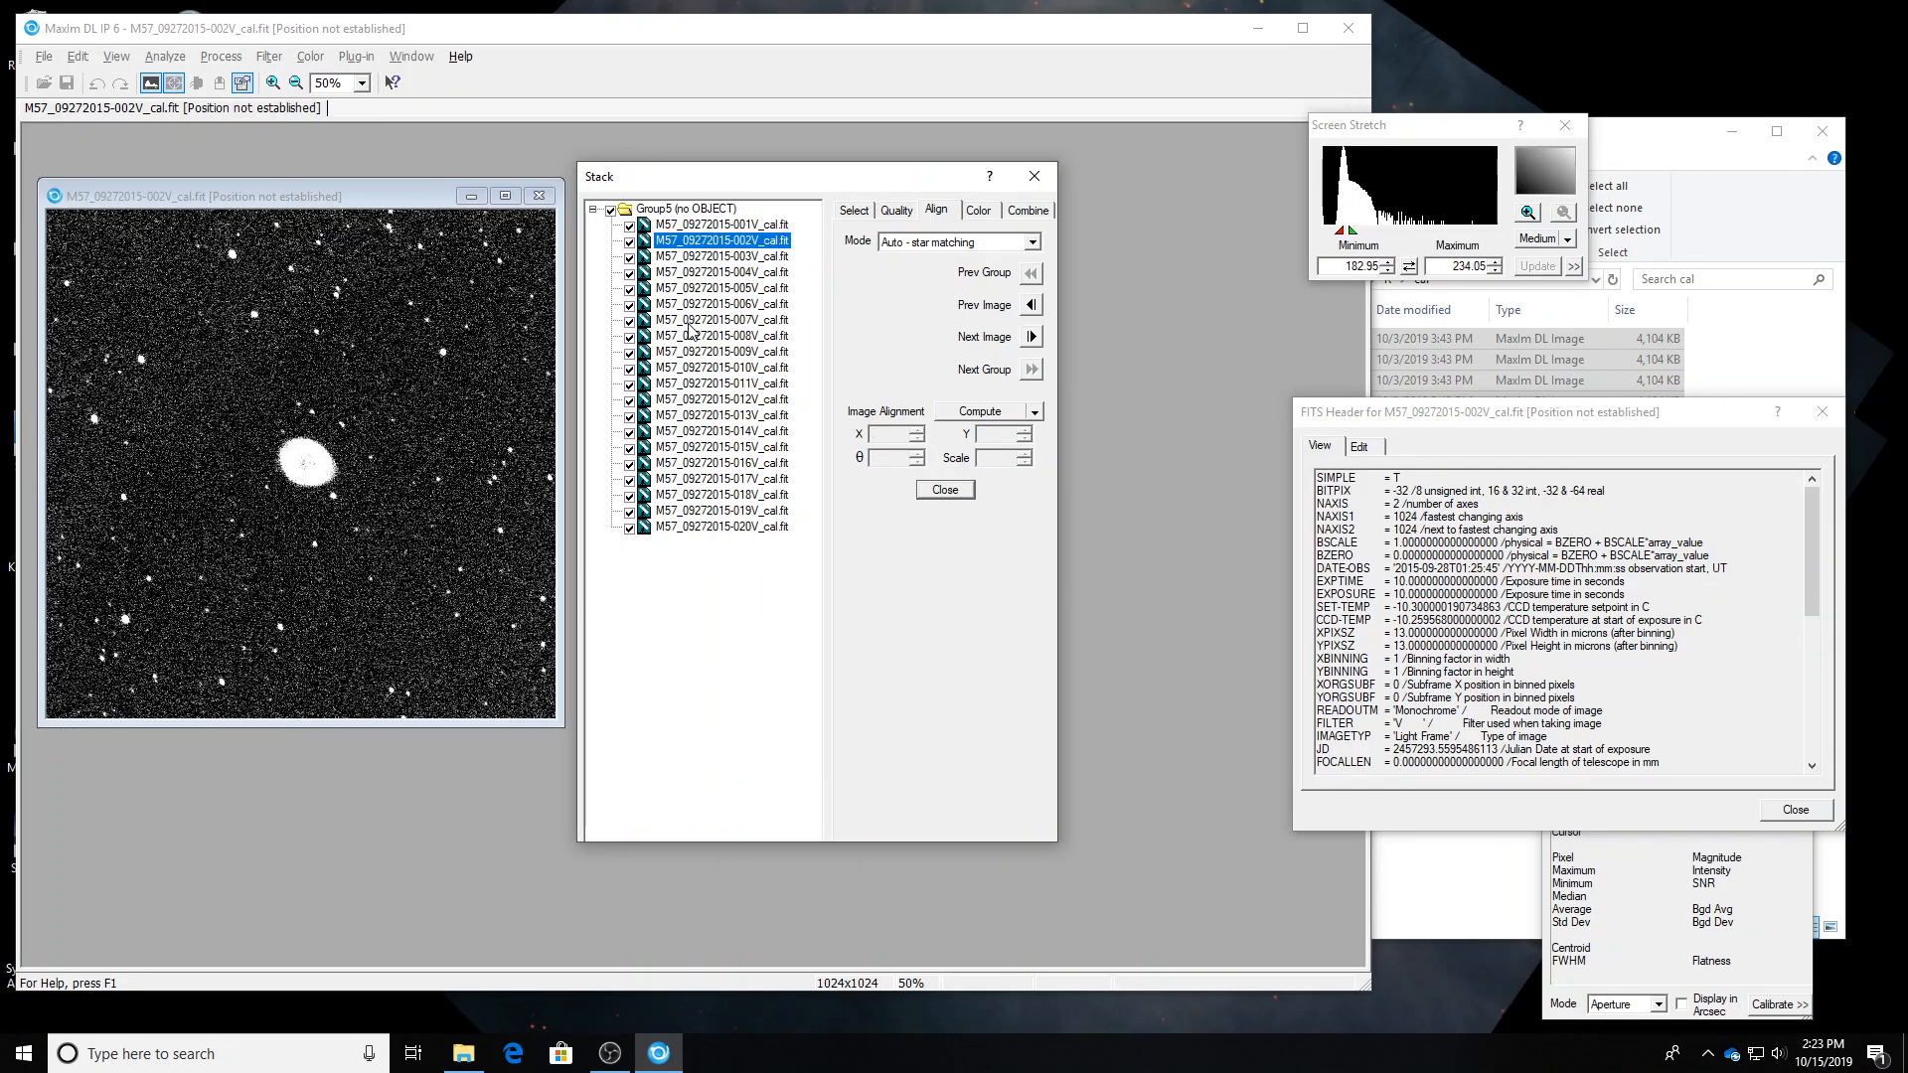
{"action": "left_click", "coordinate": [630, 273]}
{"action": "key", "text": "Down"}
{"action": "key", "text": "Down"}
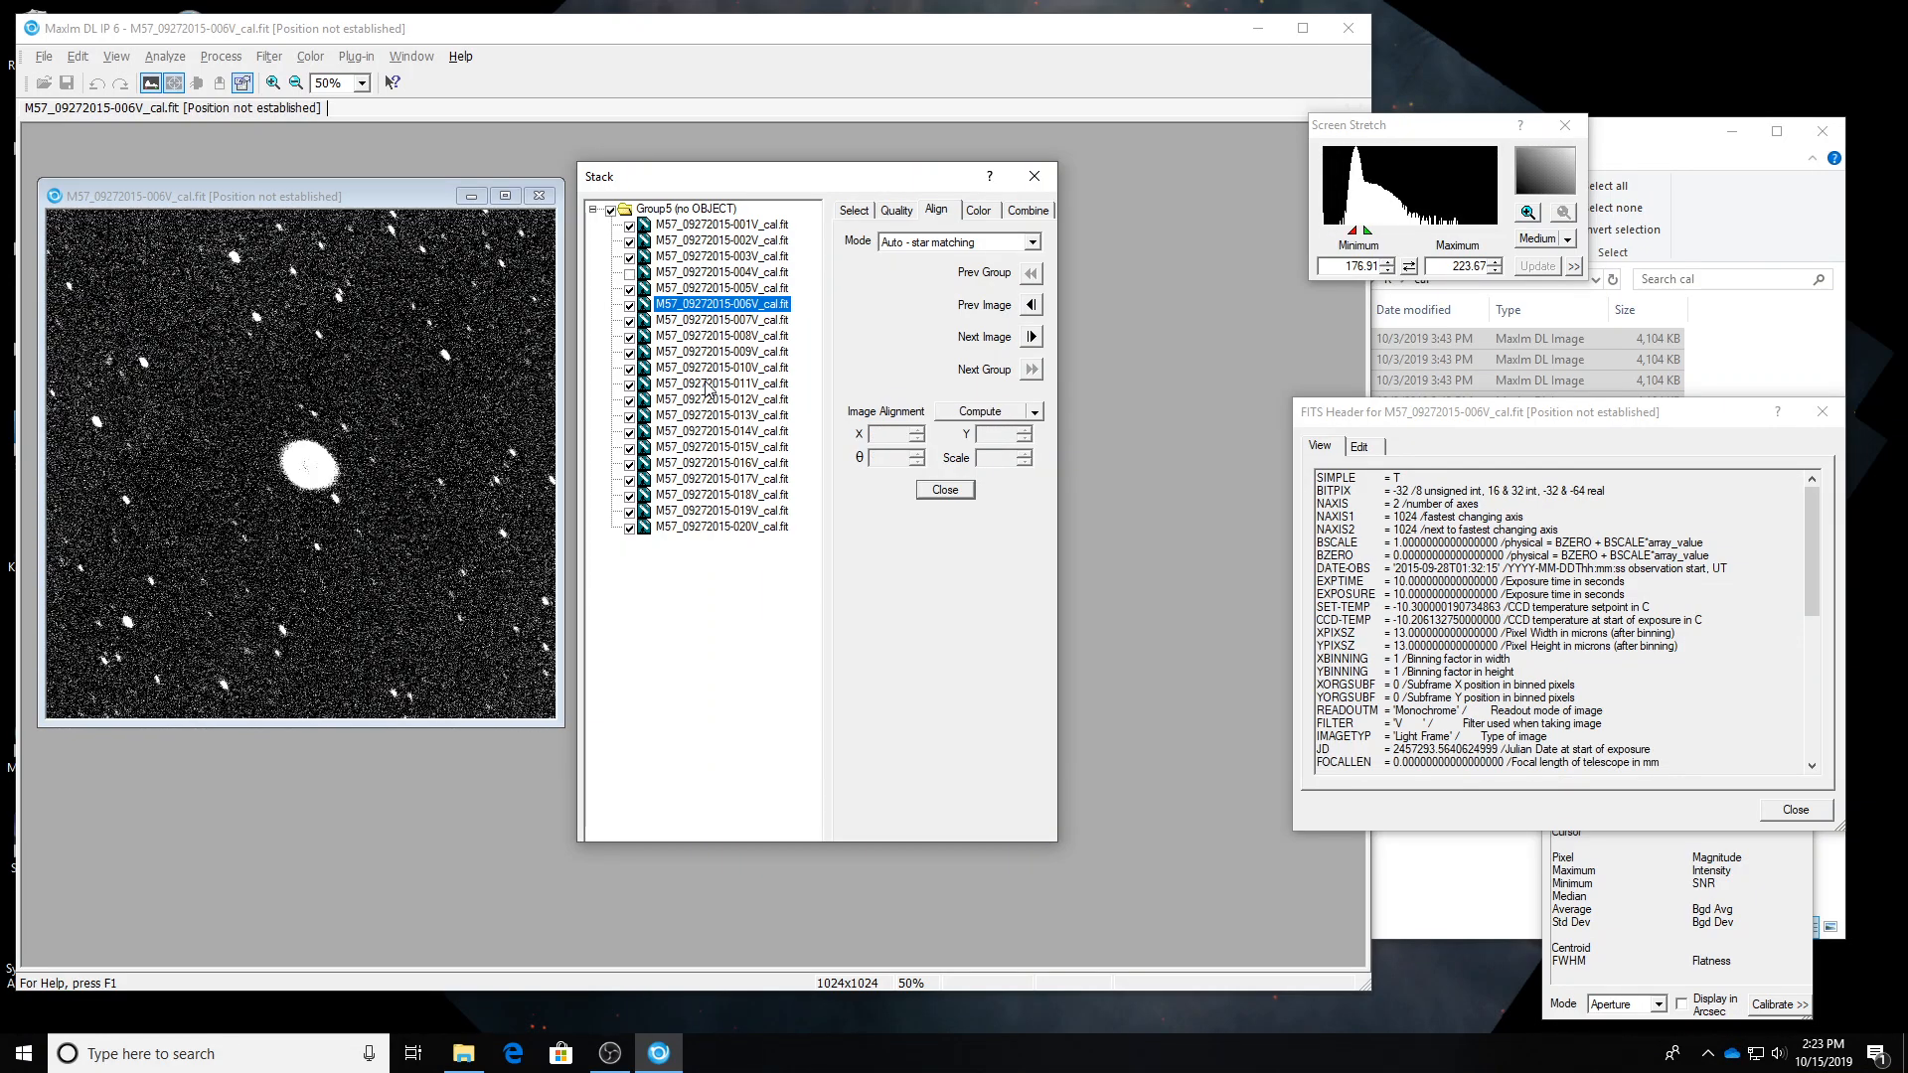
{"action": "left_click", "coordinate": [629, 306]}
{"action": "key", "text": "Down"}
{"action": "key", "text": "Down"}
{"action": "key", "text": "Down"}
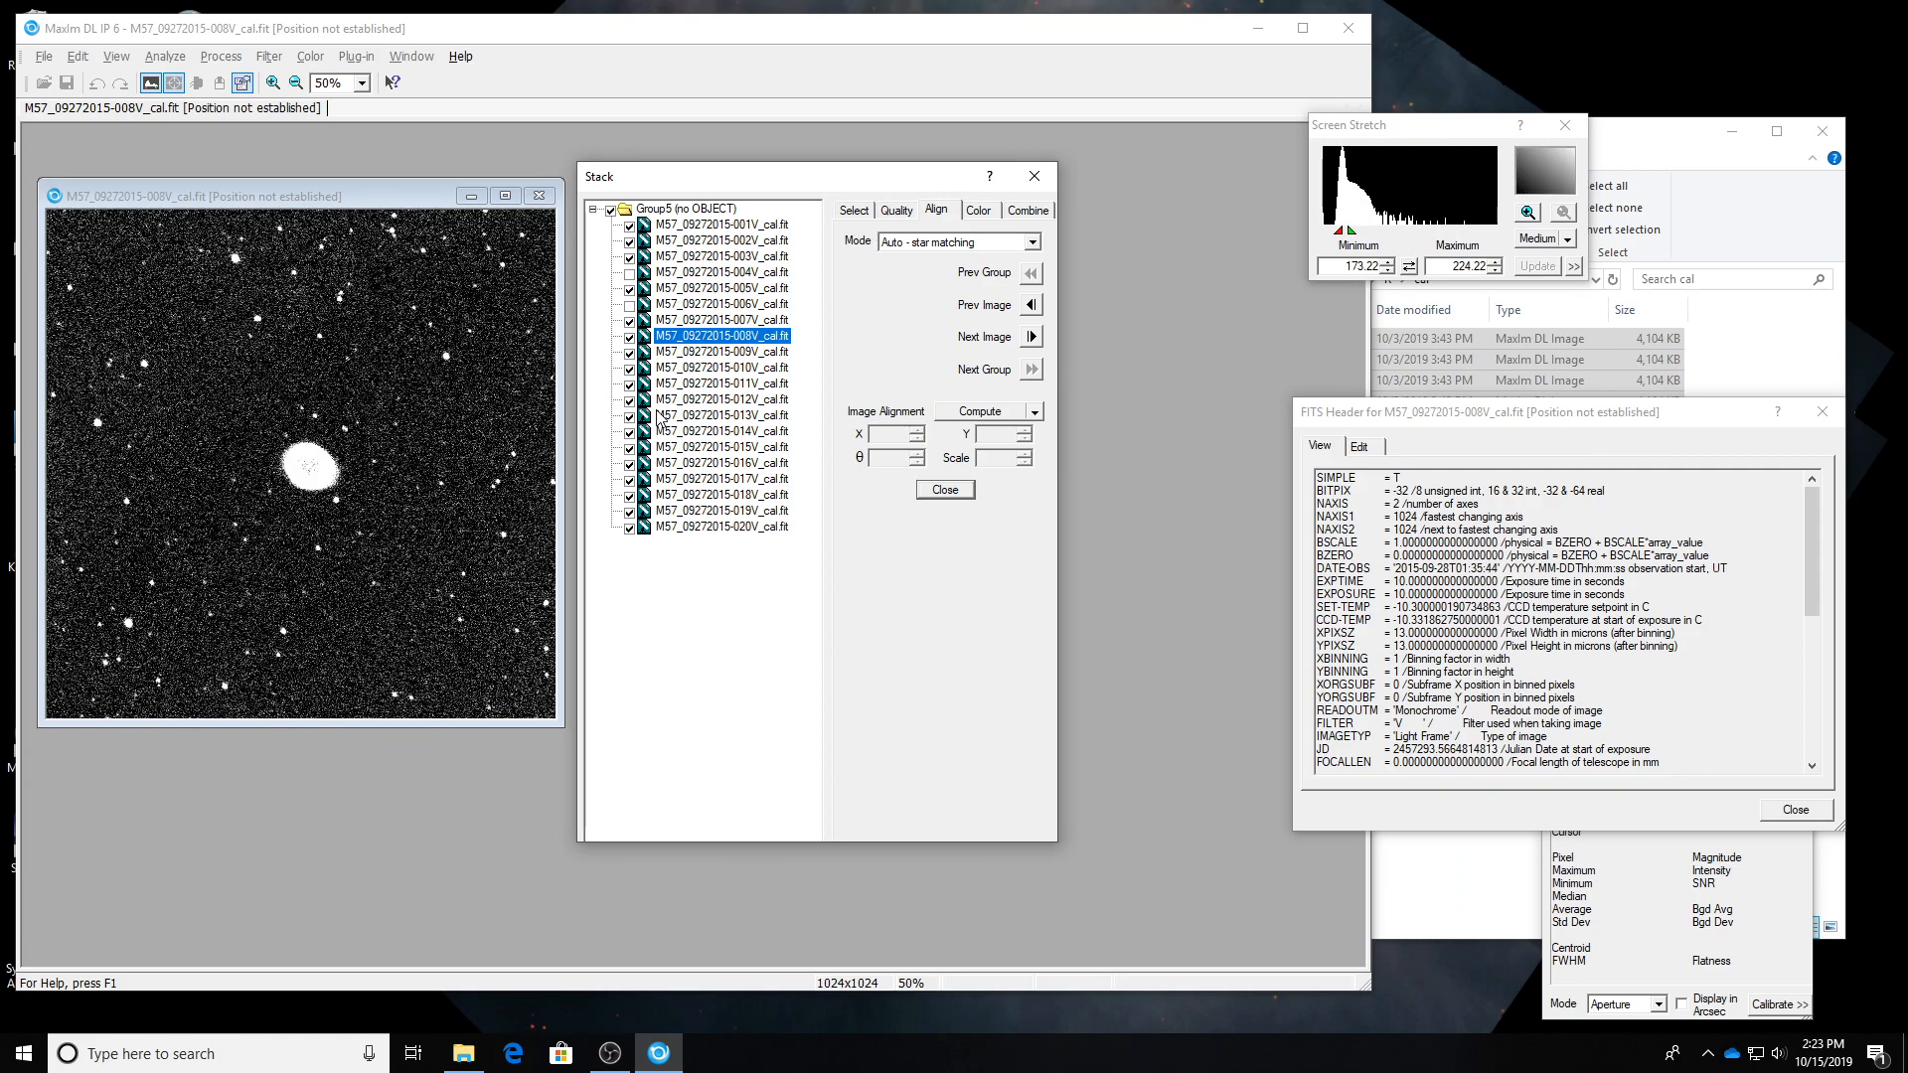
{"action": "key", "text": "Down"}
{"action": "key", "text": "Down"}
{"action": "key", "text": "Down"}
{"action": "key", "text": "Down"}
{"action": "key", "text": "Down"}
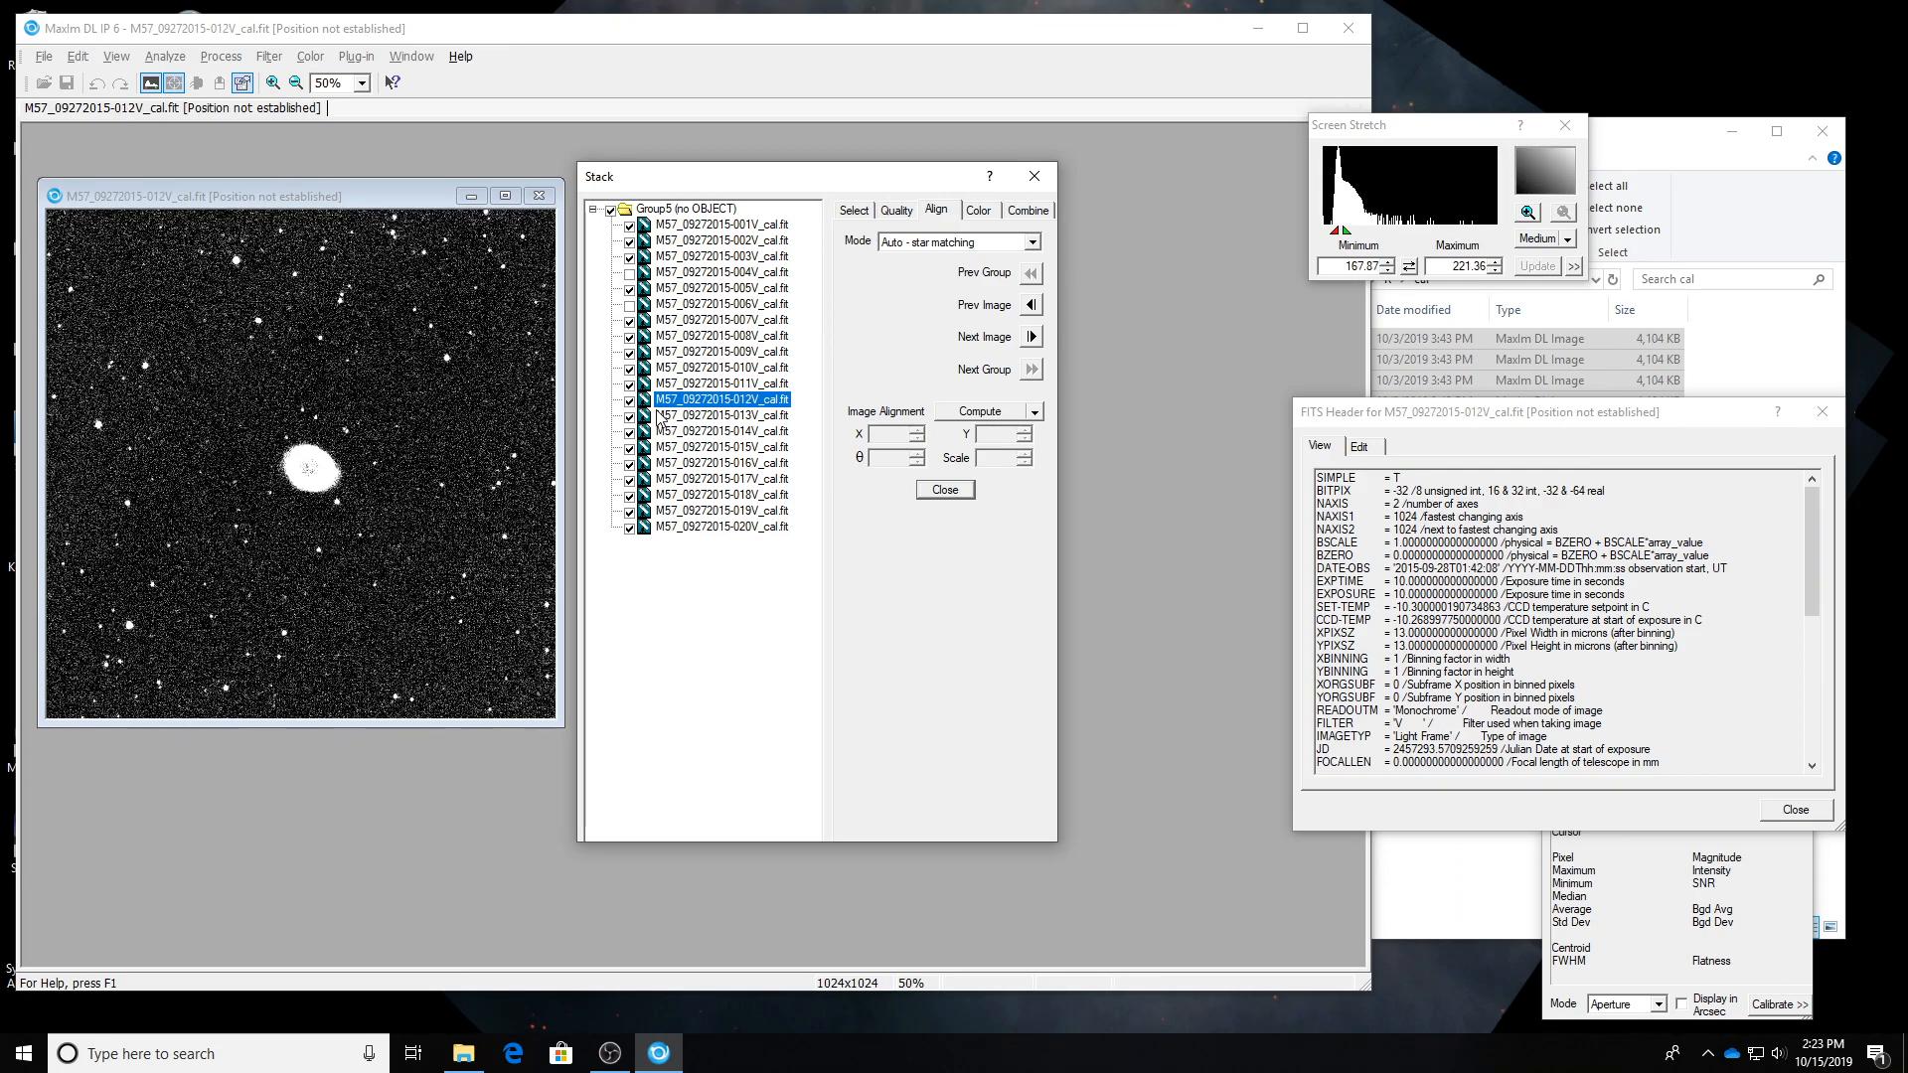
{"action": "key", "text": "Up"}
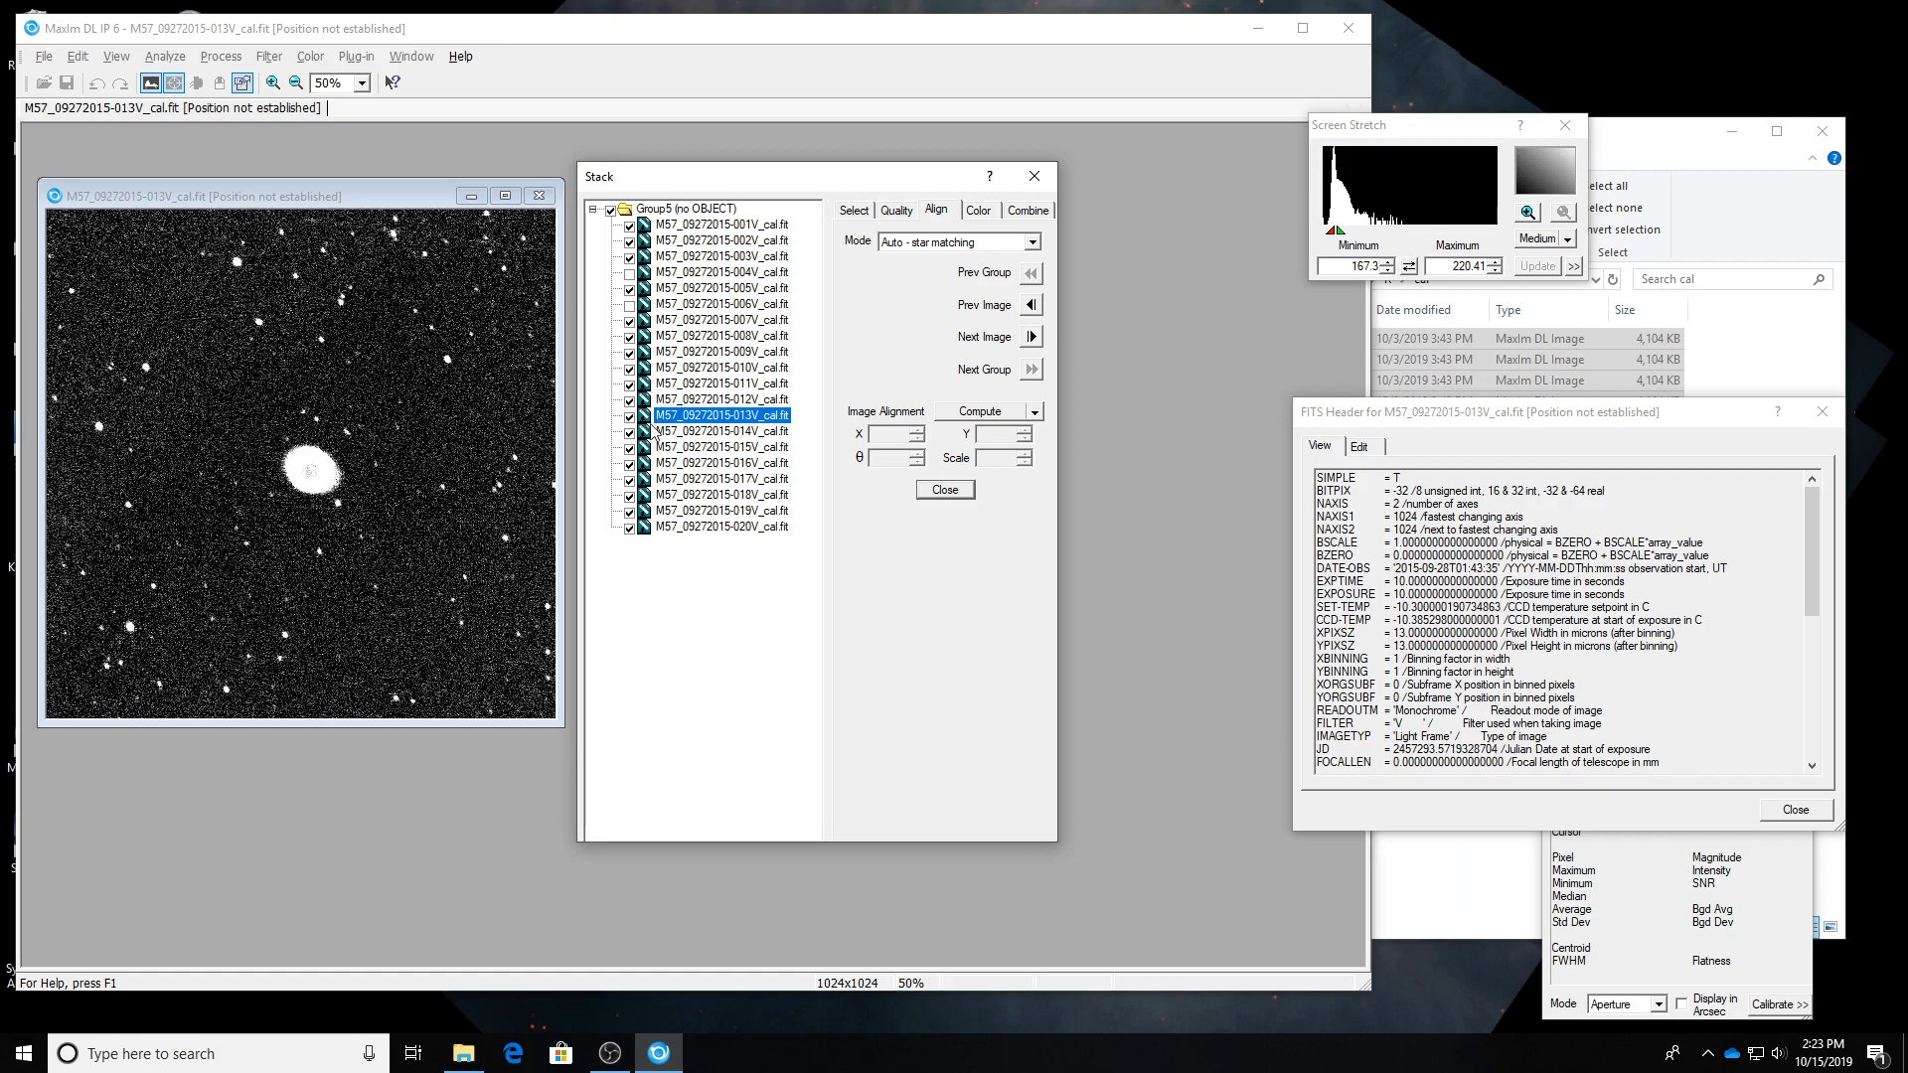
{"action": "left_click", "coordinate": [629, 417]}
{"action": "key", "text": "Down"}
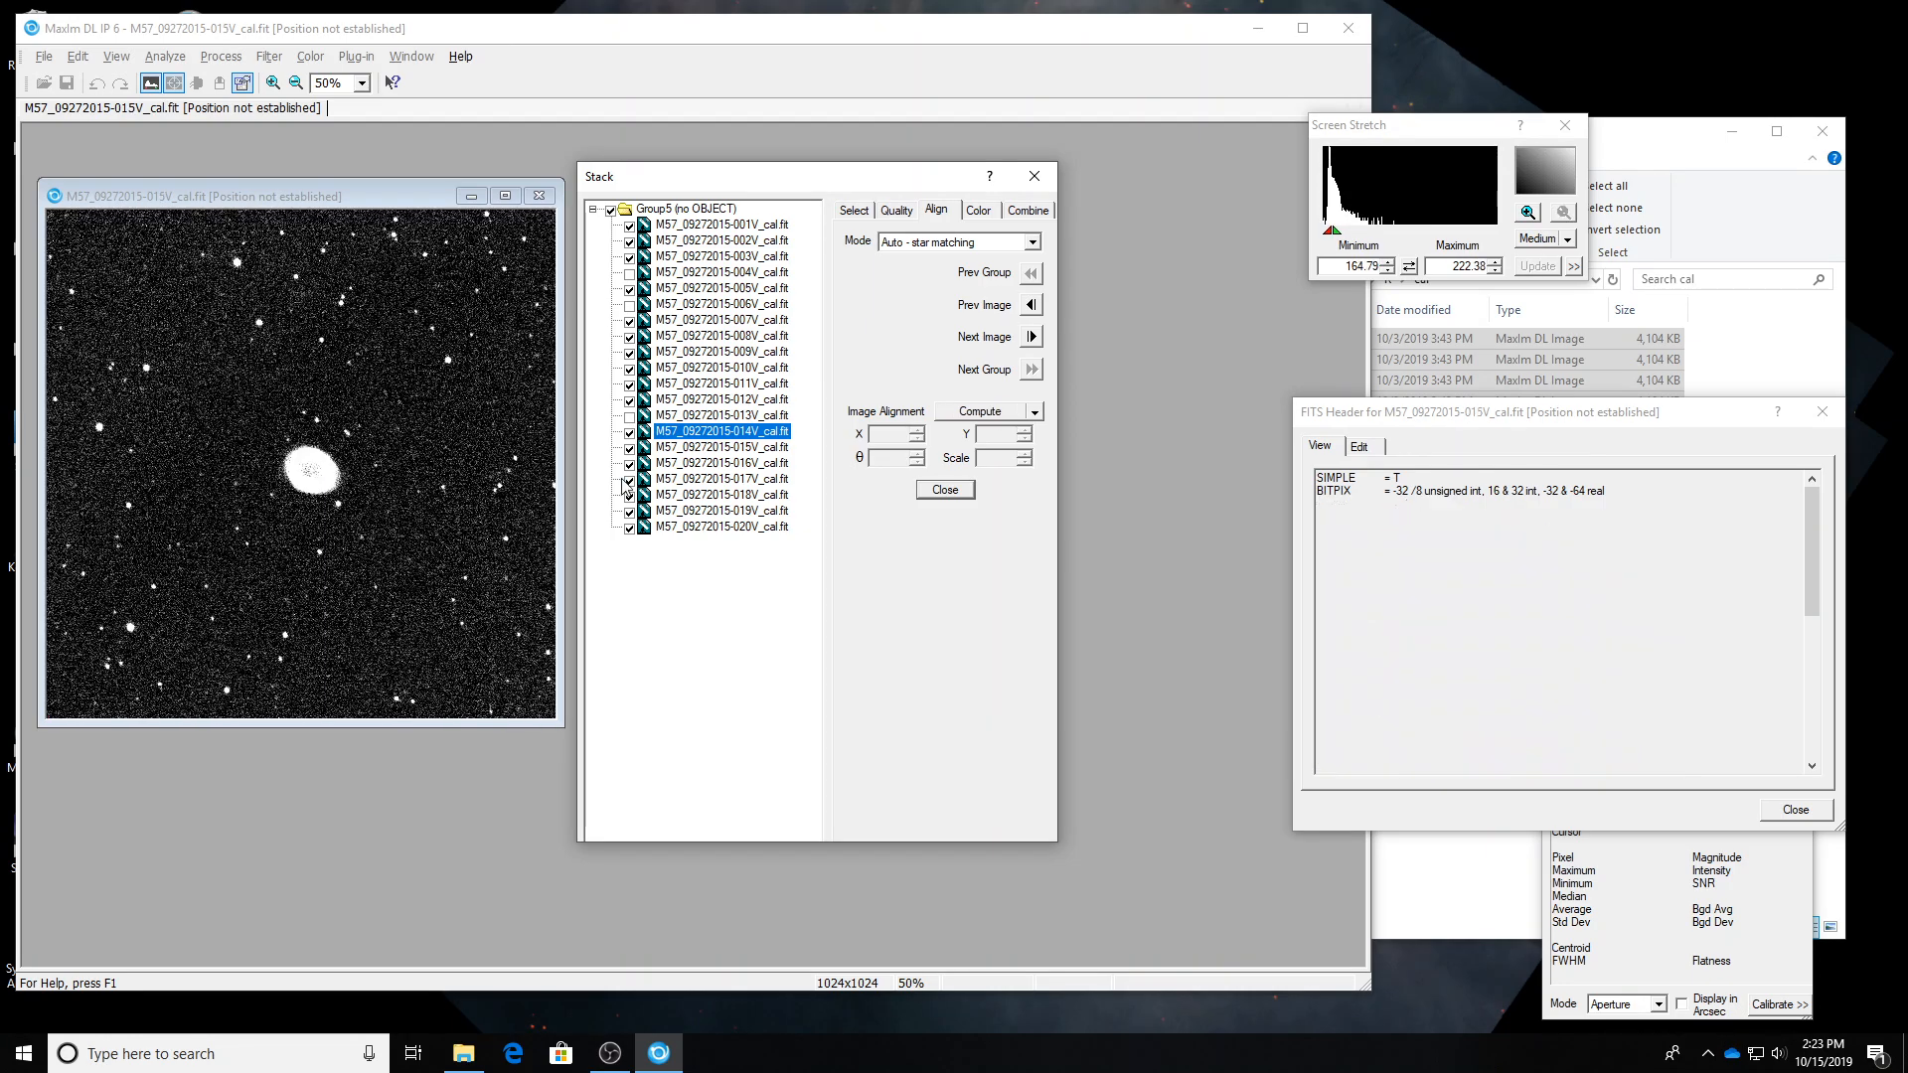
{"action": "key", "text": "Down"}
{"action": "key", "text": "Down"}
{"action": "left_click", "coordinate": [629, 463]}
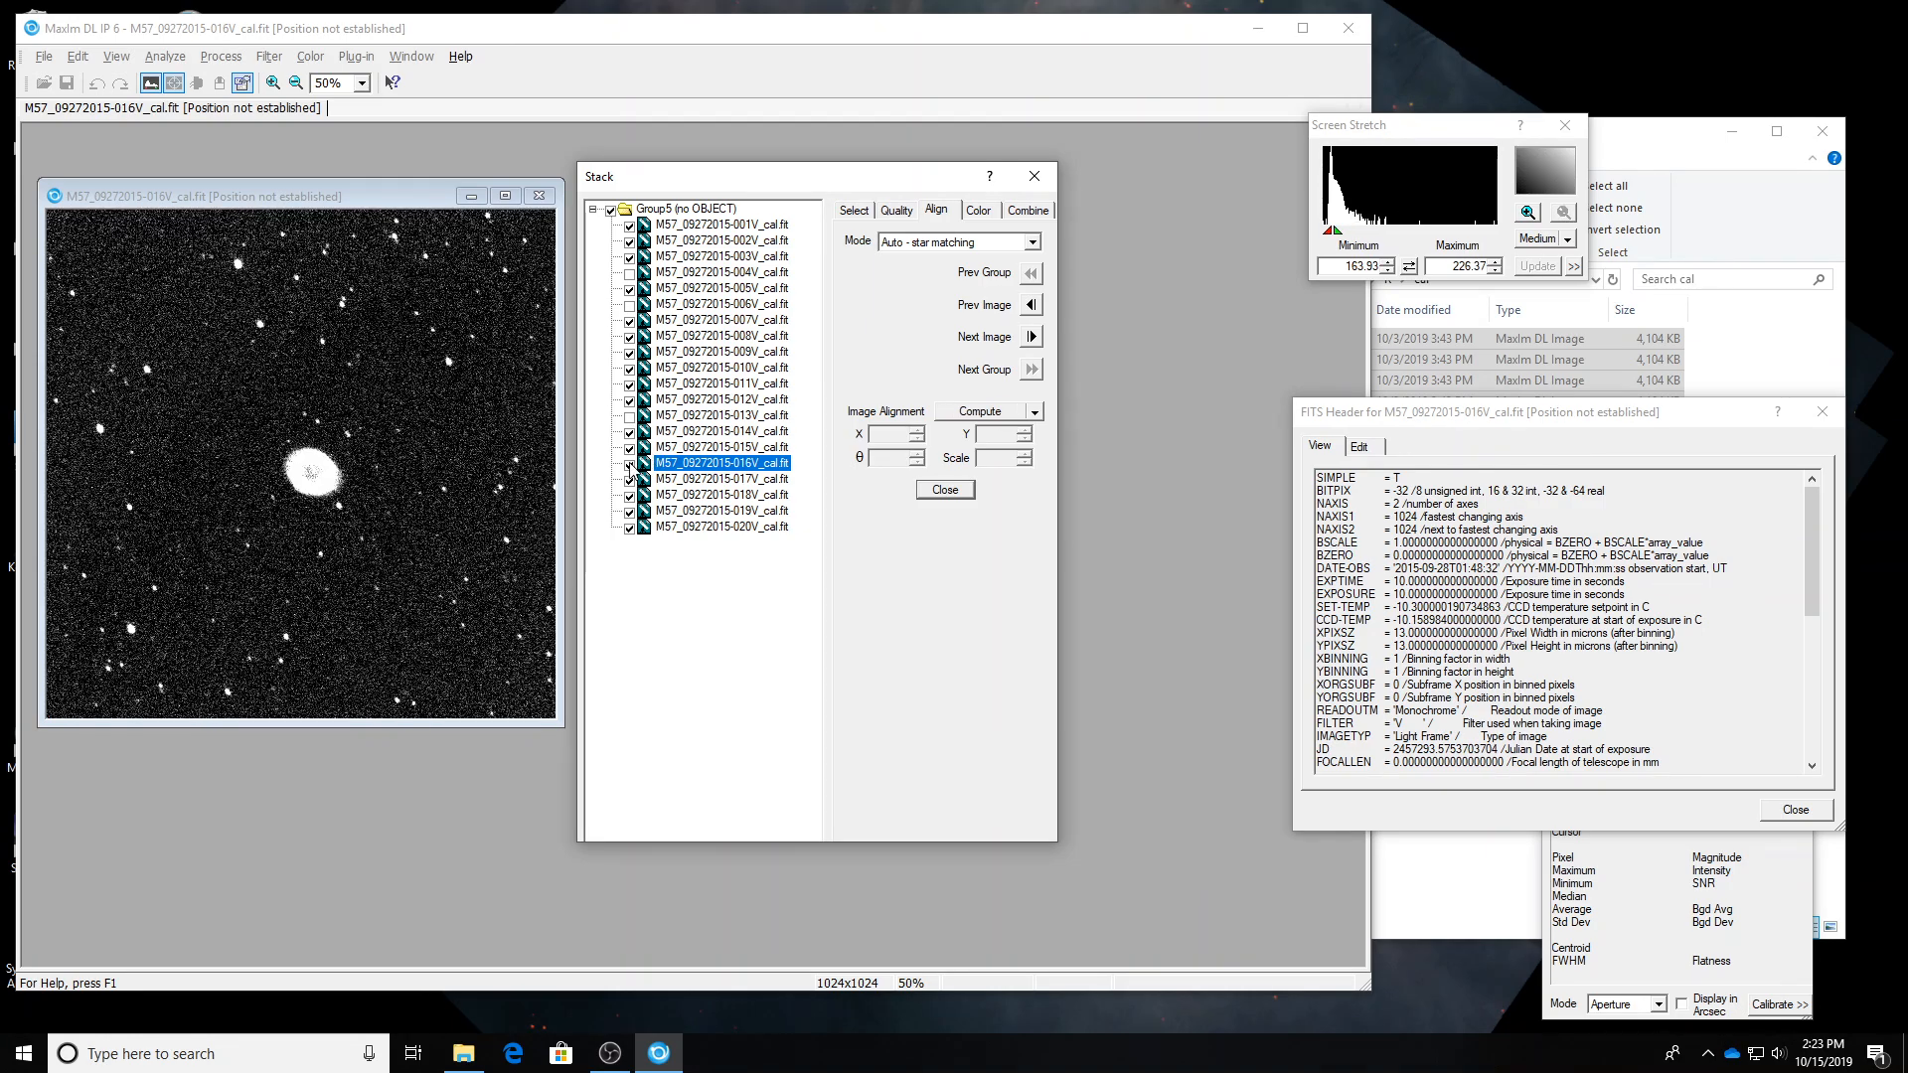
{"action": "key", "text": "Down"}
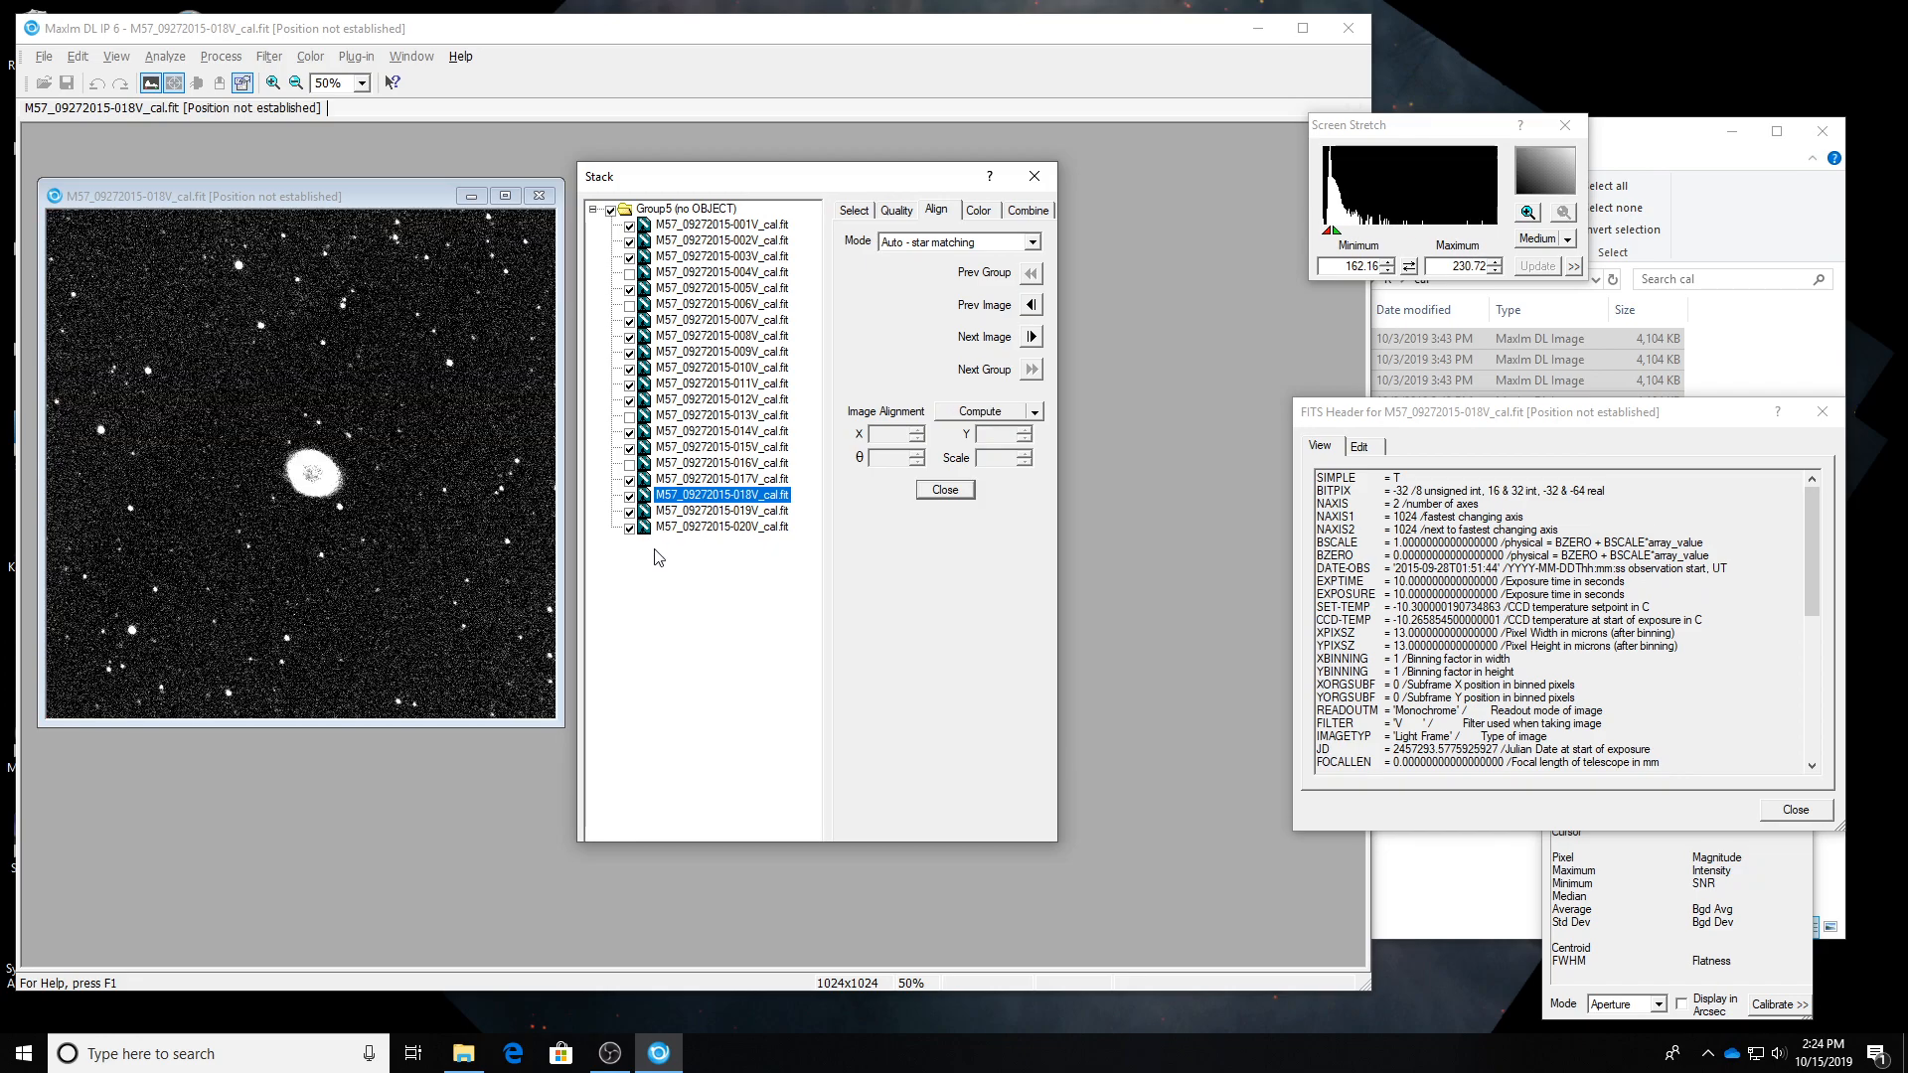
{"action": "key", "text": "Down"}
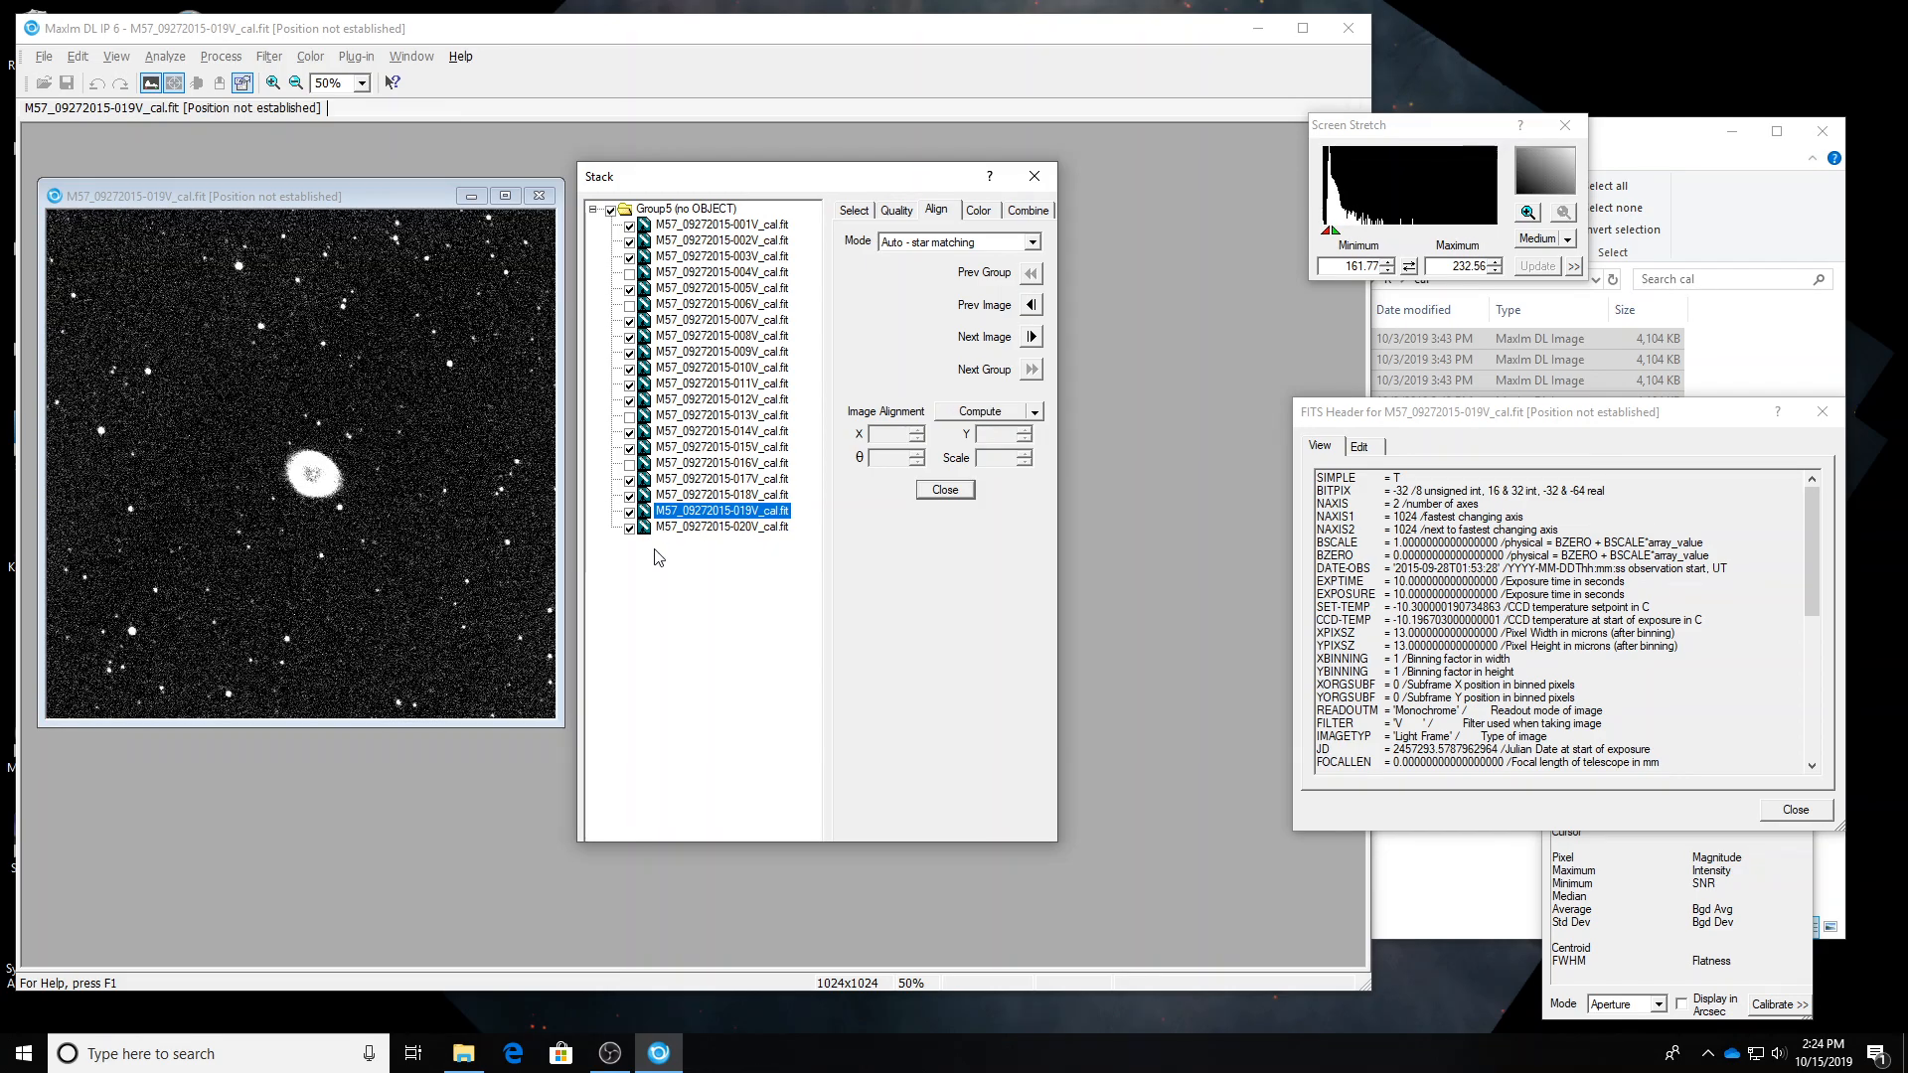
{"action": "right_click", "coordinate": [673, 274]}
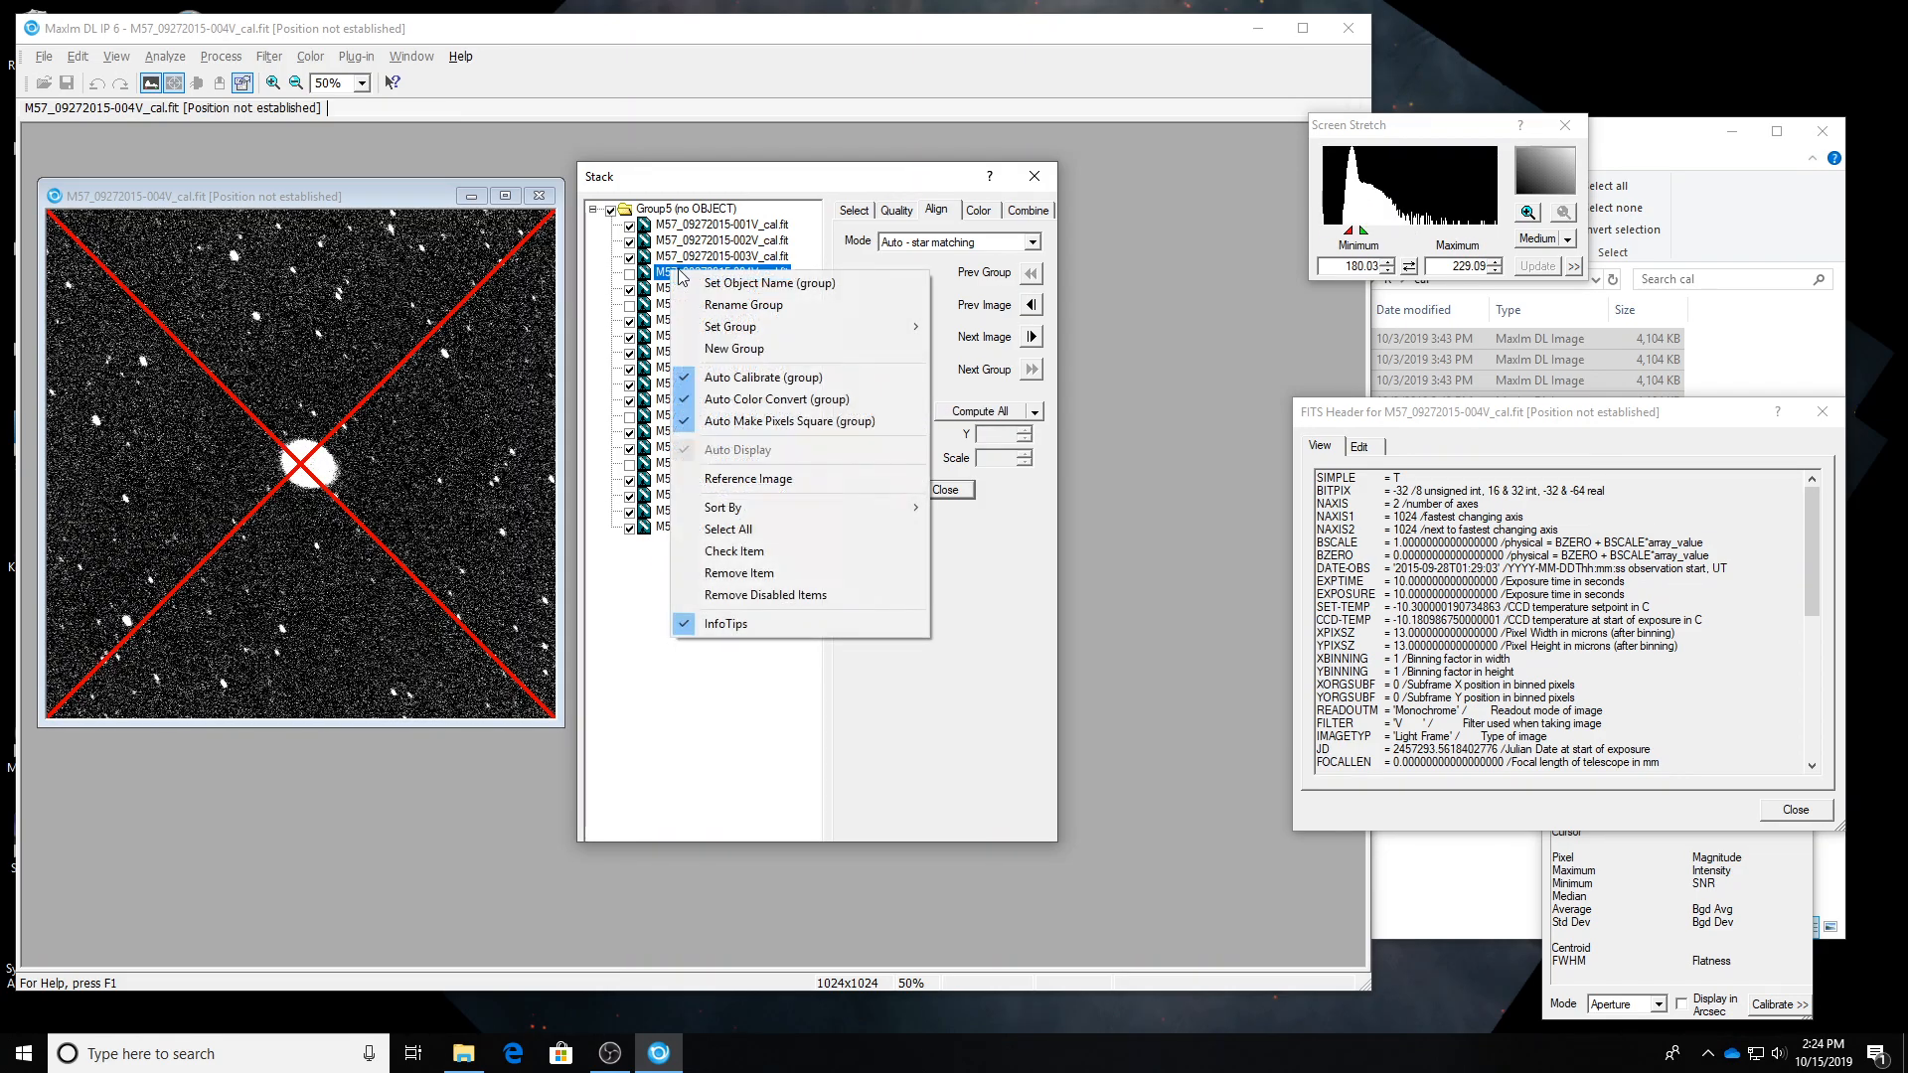
{"action": "left_click", "coordinate": [804, 595]}
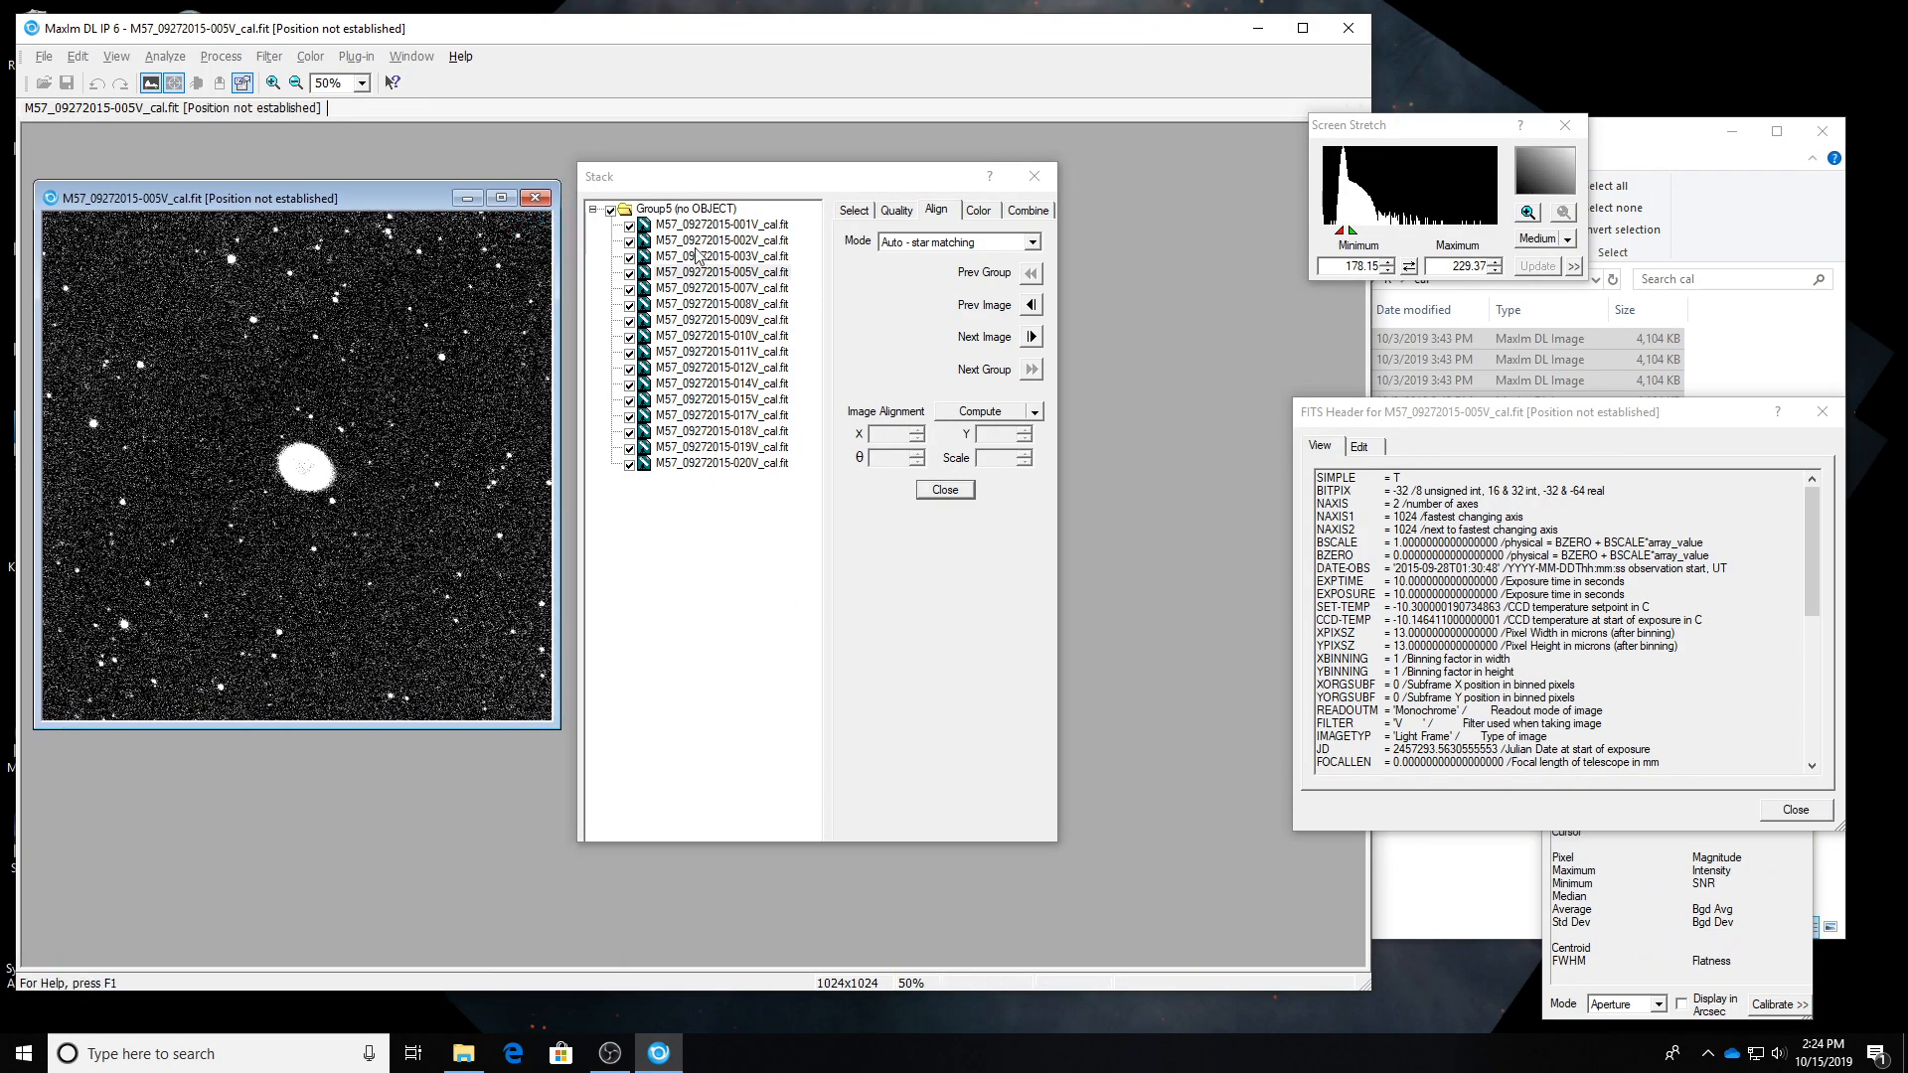
Examine the star shapes and image shifts in the remaining V frames, going from 001V through the end of the list.
{"action": "left_click", "coordinate": [720, 226]}
{"action": "key", "text": "Down"}
{"action": "key", "text": "Down"}
{"action": "key", "text": "Down"}
{"action": "key", "text": "Down"}
{"action": "key", "text": "Down"}
{"action": "key", "text": "Up"}
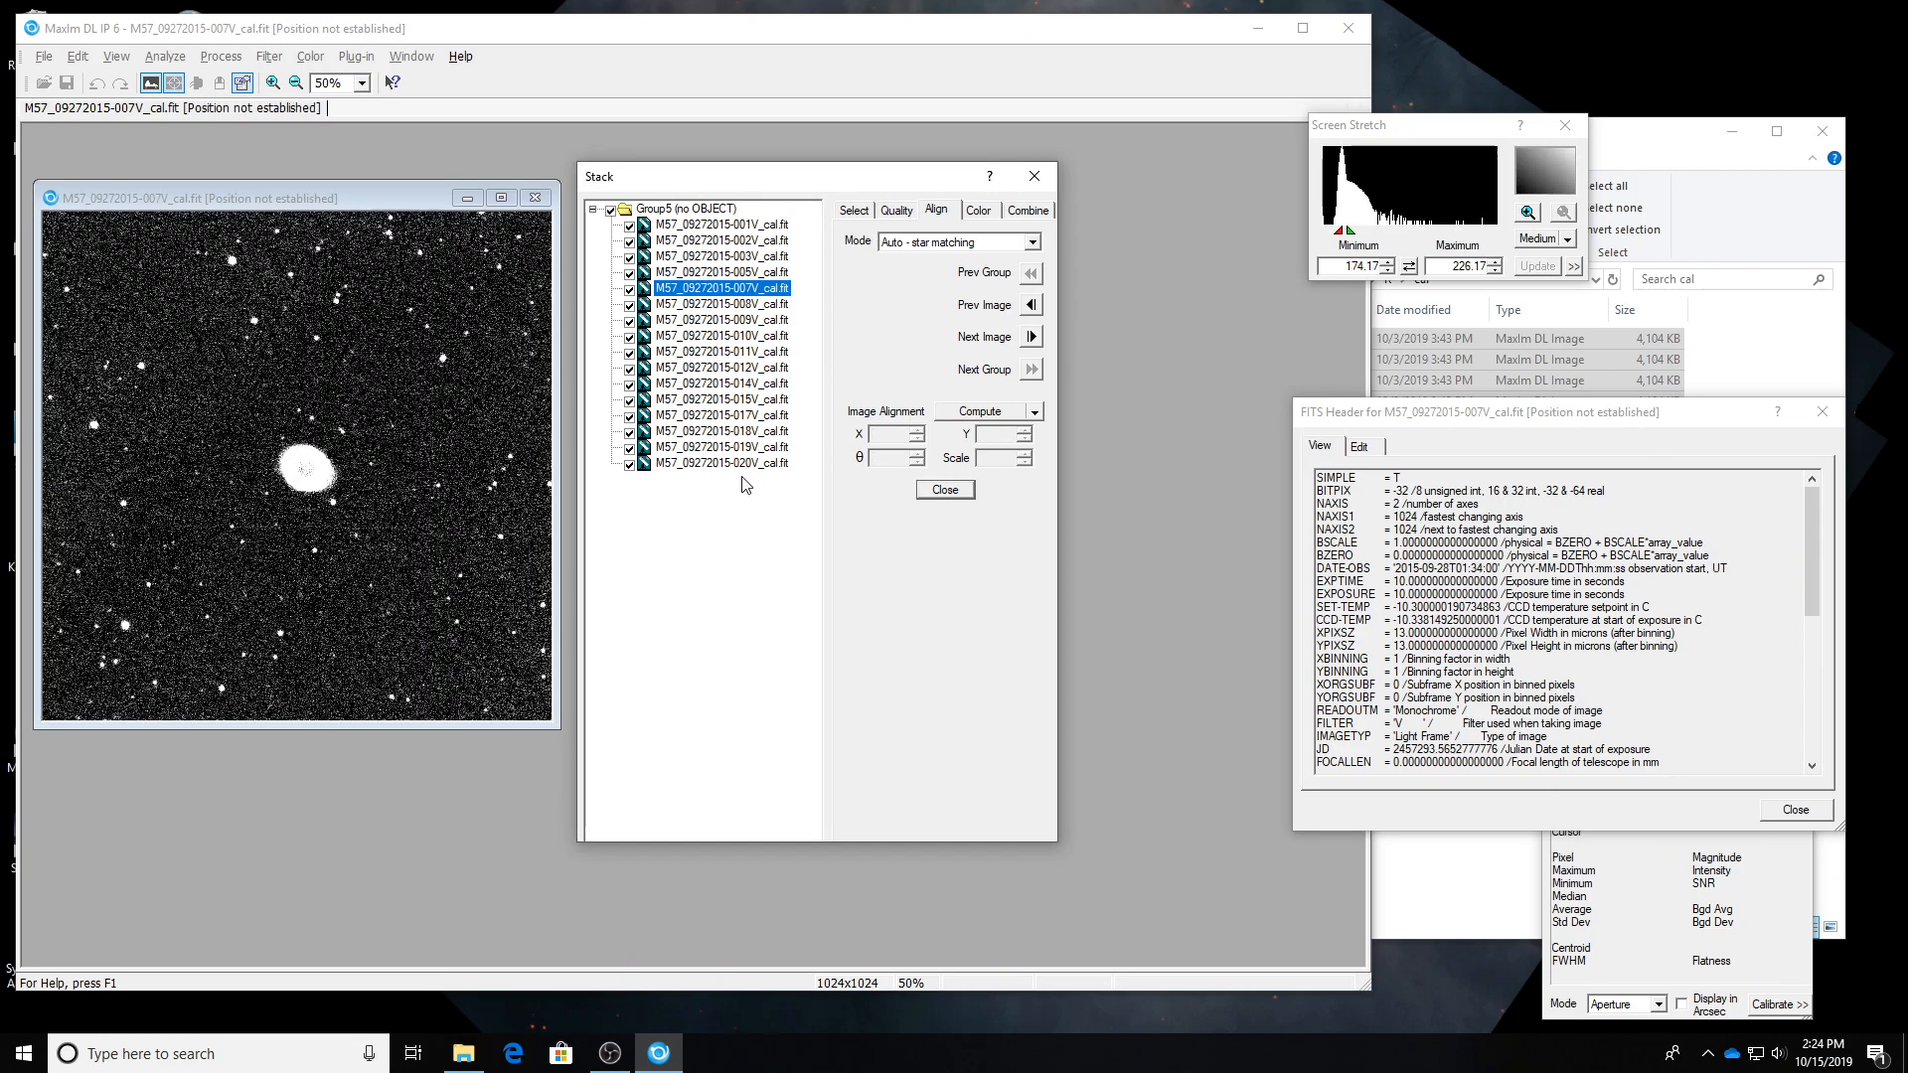
{"action": "key", "text": "Down"}
{"action": "key", "text": "Up"}
{"action": "key", "text": "Down"}
{"action": "key", "text": "Down"}
{"action": "key", "text": "Down"}
{"action": "key", "text": "Down"}
{"action": "key", "text": "Down"}
{"action": "key", "text": "Down"}
{"action": "key", "text": "Down"}
{"action": "key", "text": "Down"}
{"action": "key", "text": "Down"}
{"action": "key", "text": "Down"}
{"action": "key", "text": "Down"}
{"action": "key", "text": "Up"}
{"action": "key", "text": "Up"}
{"action": "key", "text": "Up"}
{"action": "key", "text": "Up"}
{"action": "key", "text": "Up"}
{"action": "key", "text": "Up"}
{"action": "key", "text": "Up"}
{"action": "key", "text": "Up"}
{"action": "key", "text": "Up"}
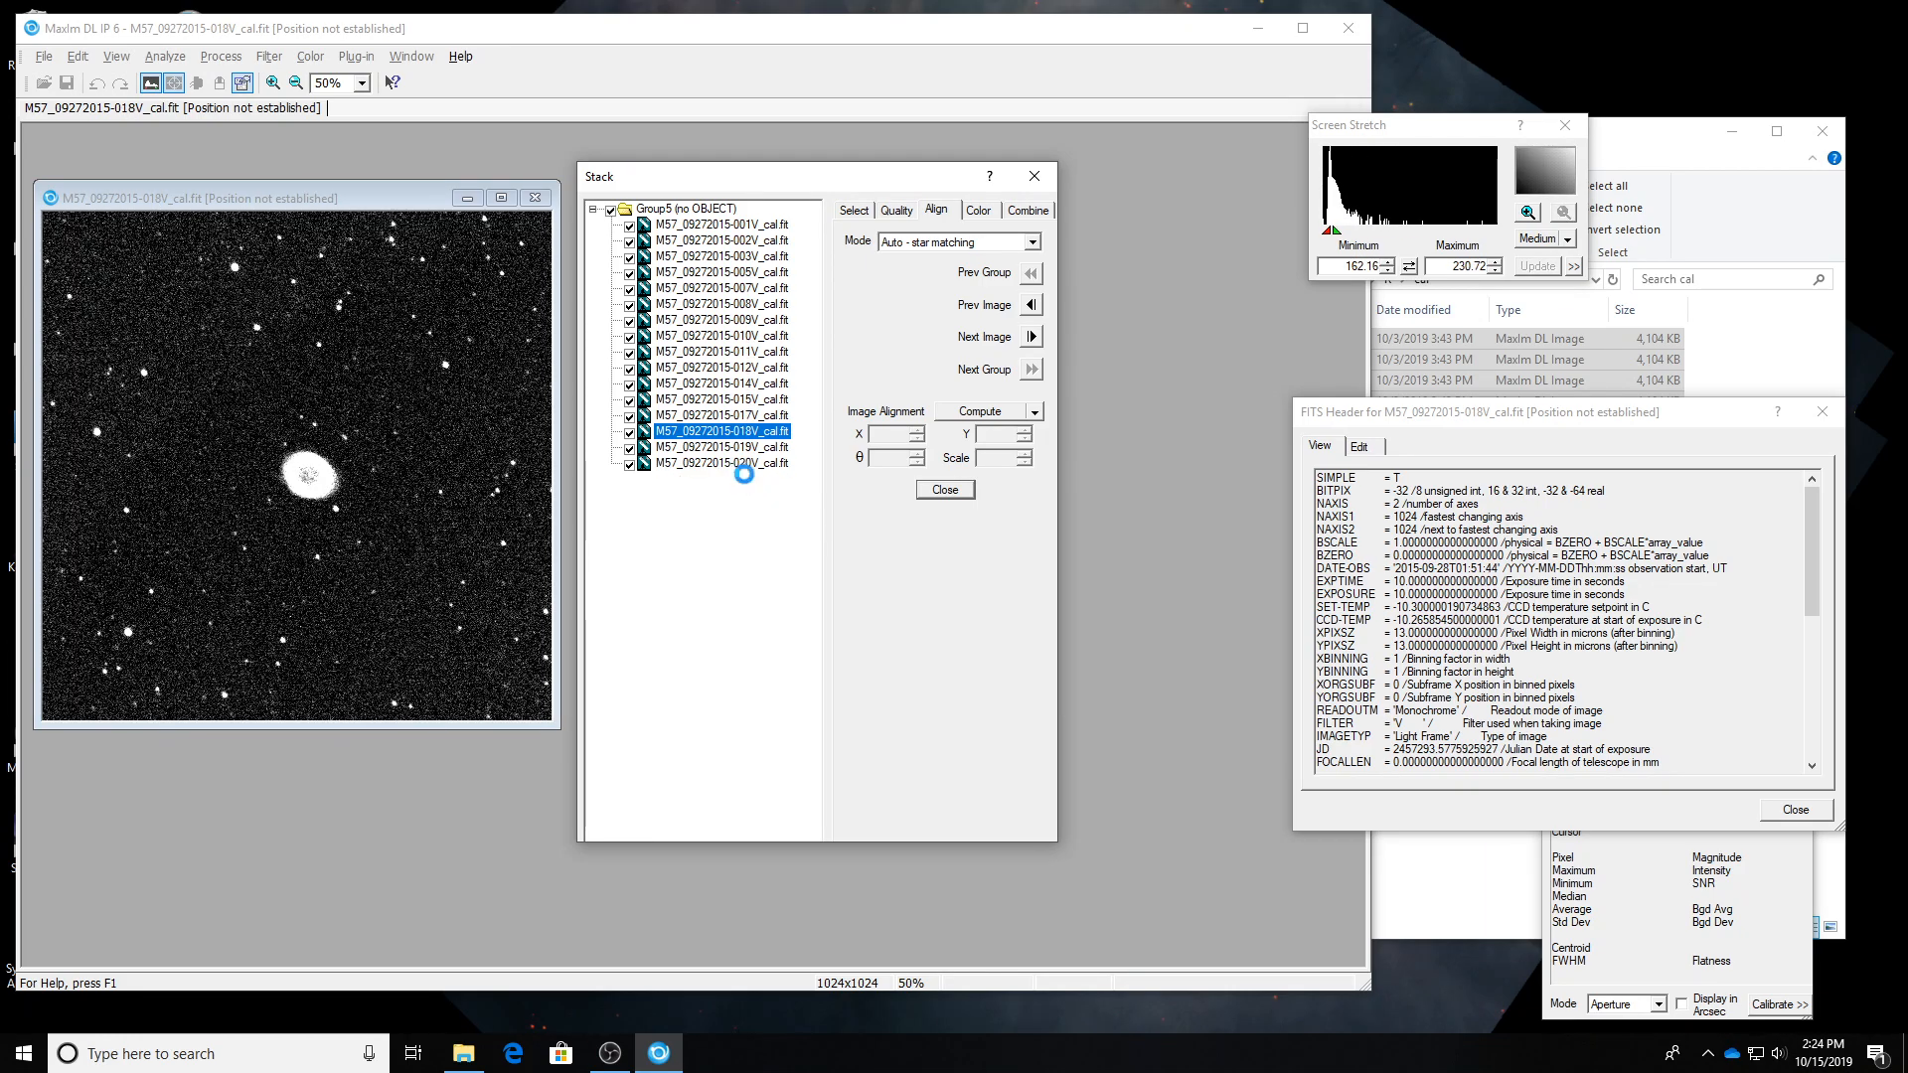
{"action": "key", "text": "Up"}
{"action": "key", "text": "Up"}
{"action": "key", "text": "Up"}
{"action": "key", "text": "Up"}
{"action": "key", "text": "Up"}
{"action": "key", "text": "Up"}
{"action": "key", "text": "Up"}
{"action": "key", "text": "Up"}
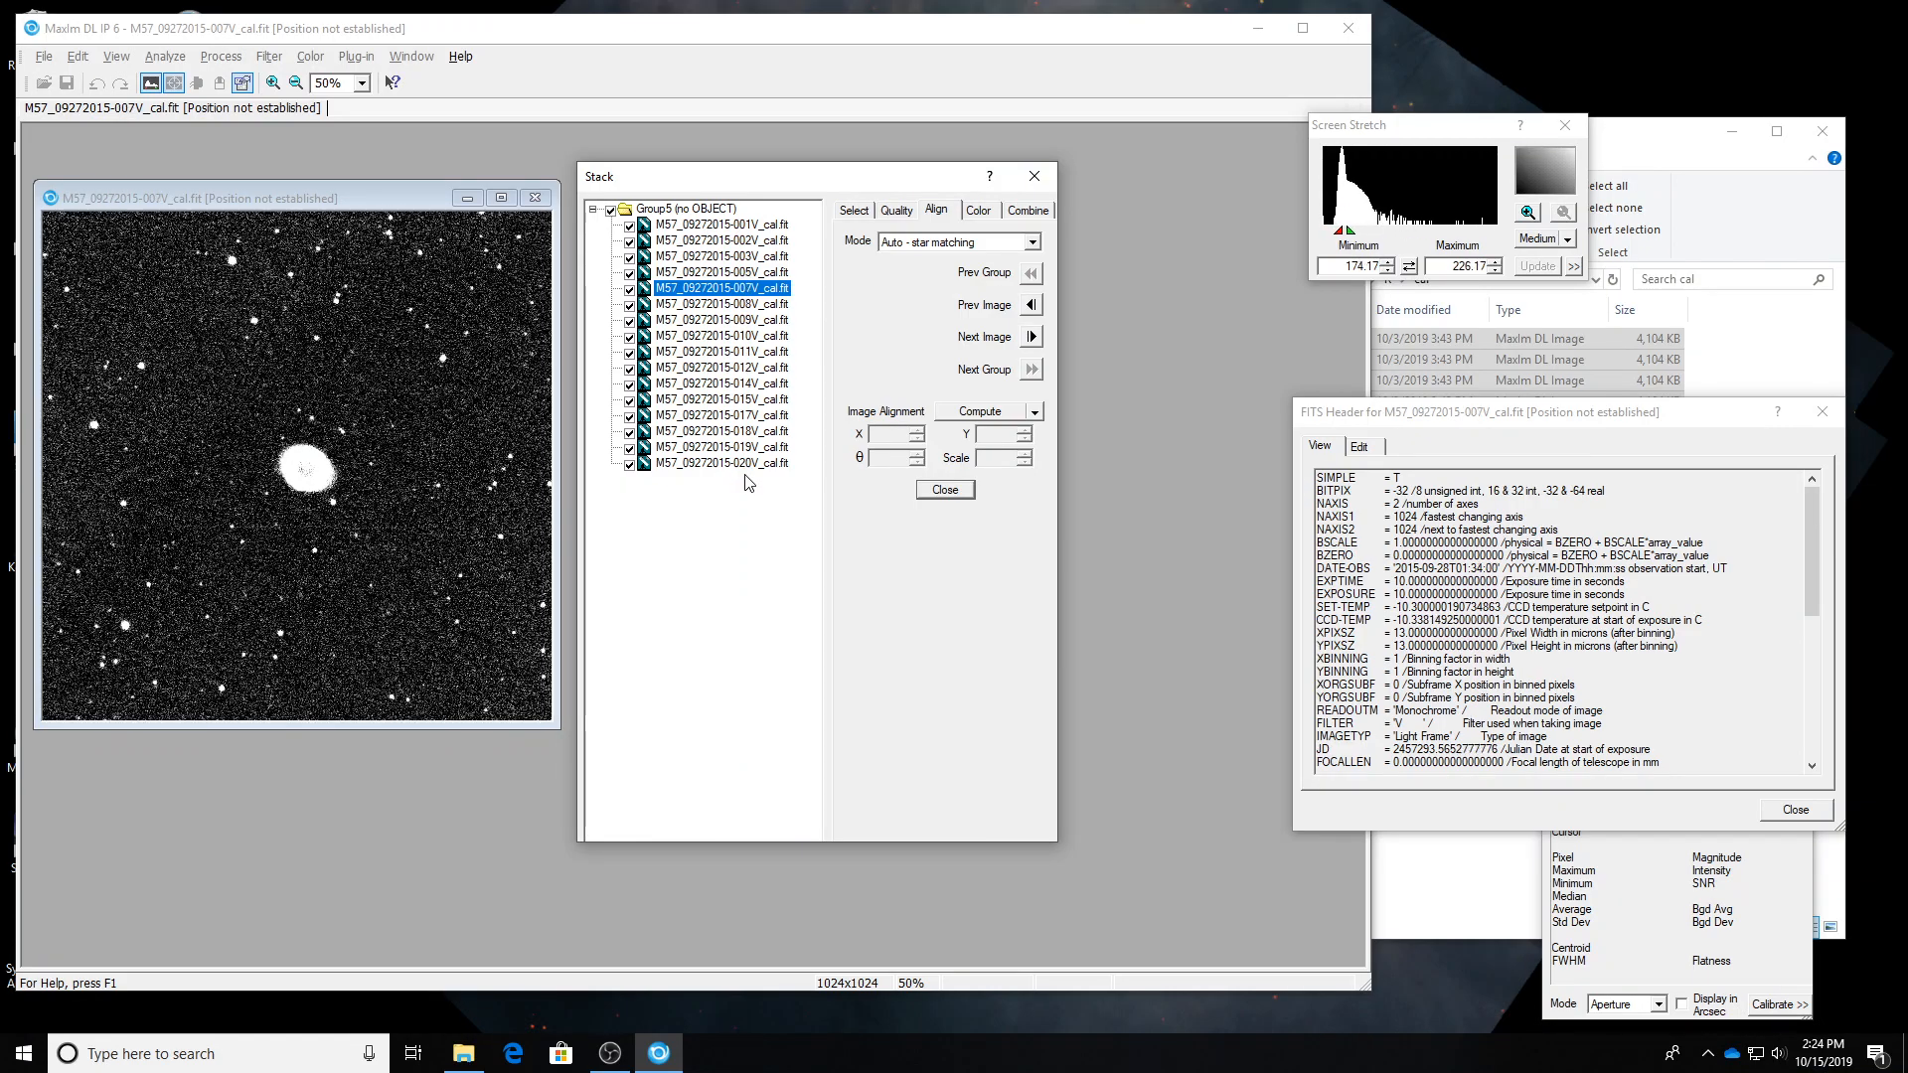
{"action": "key", "text": "Down"}
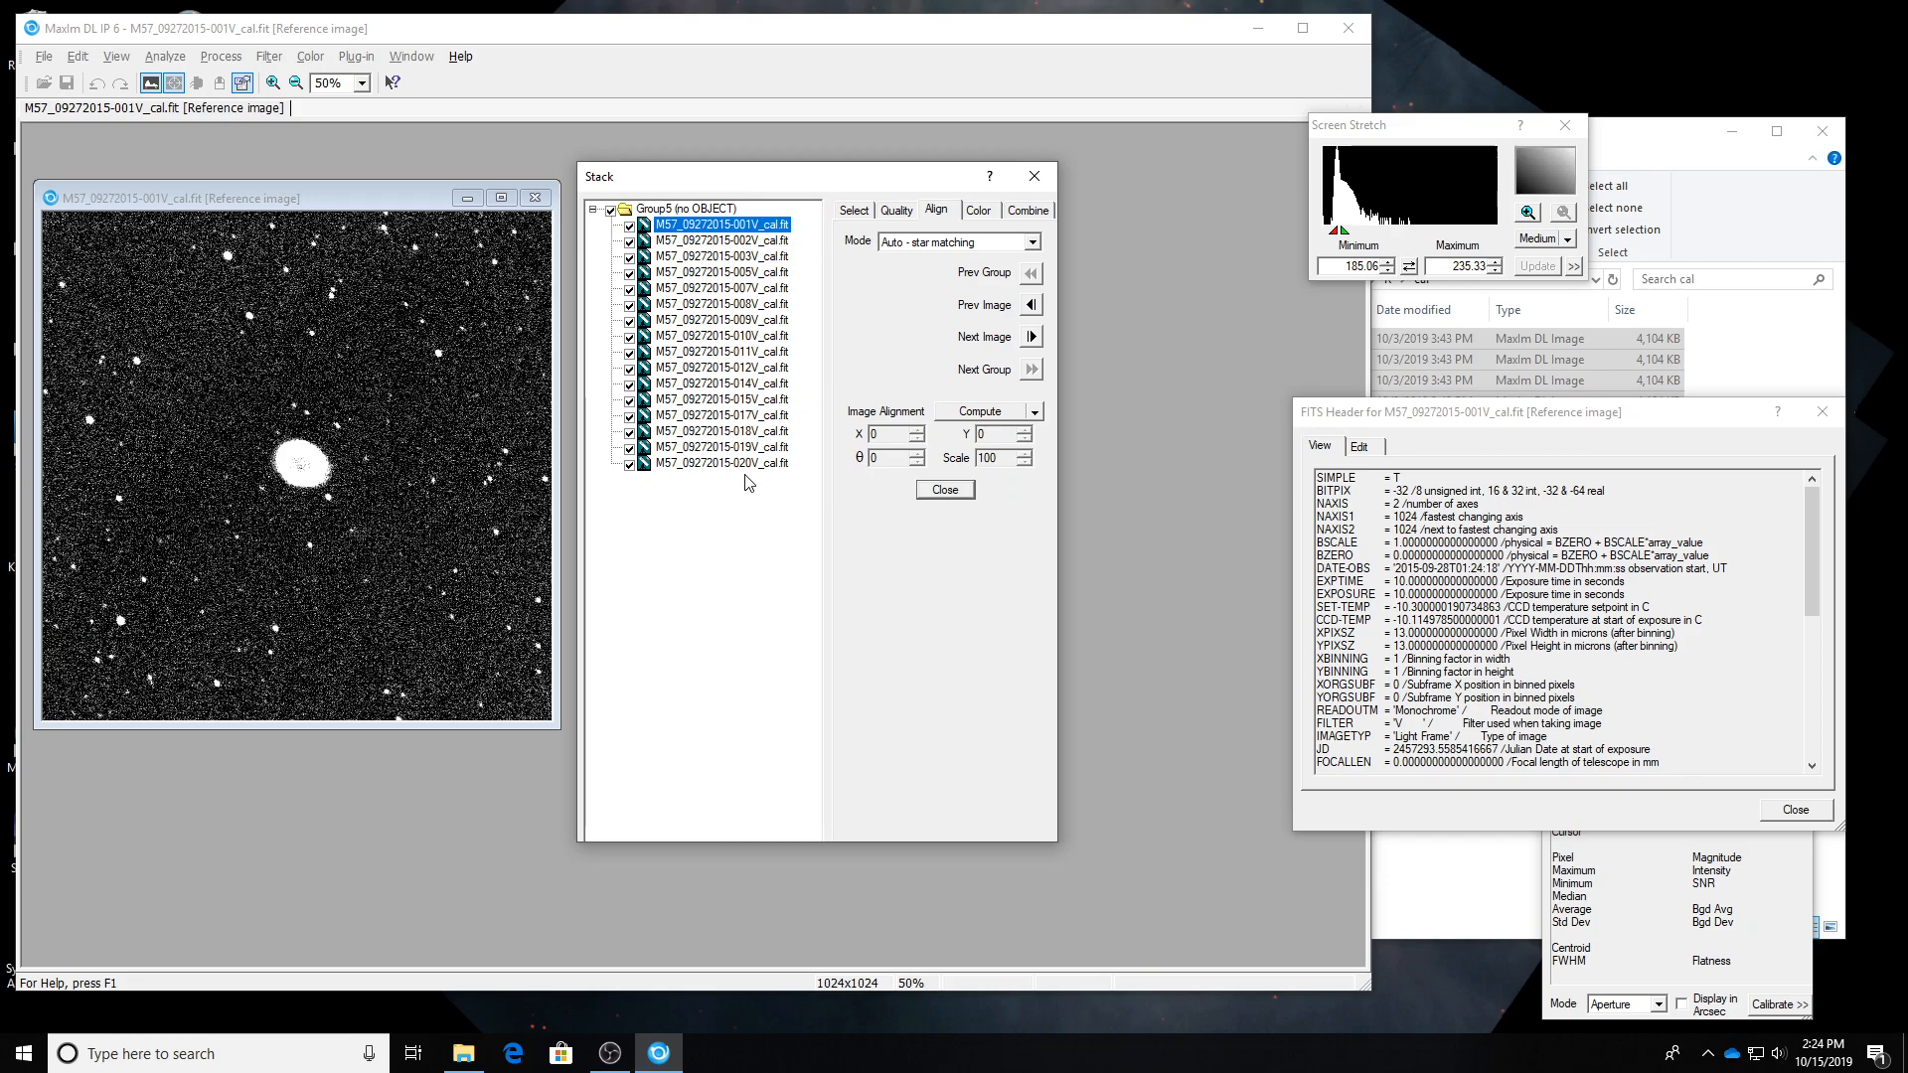
{"action": "left_click", "coordinate": [629, 226]}
Compare frames 007V and 008V by alternating between them to judge their star shapes and shift.
{"action": "key", "text": "Down"}
{"action": "key", "text": "Down"}
{"action": "key", "text": "Down"}
{"action": "key", "text": "Down"}
{"action": "key", "text": "Down"}
{"action": "key", "text": "Up"}
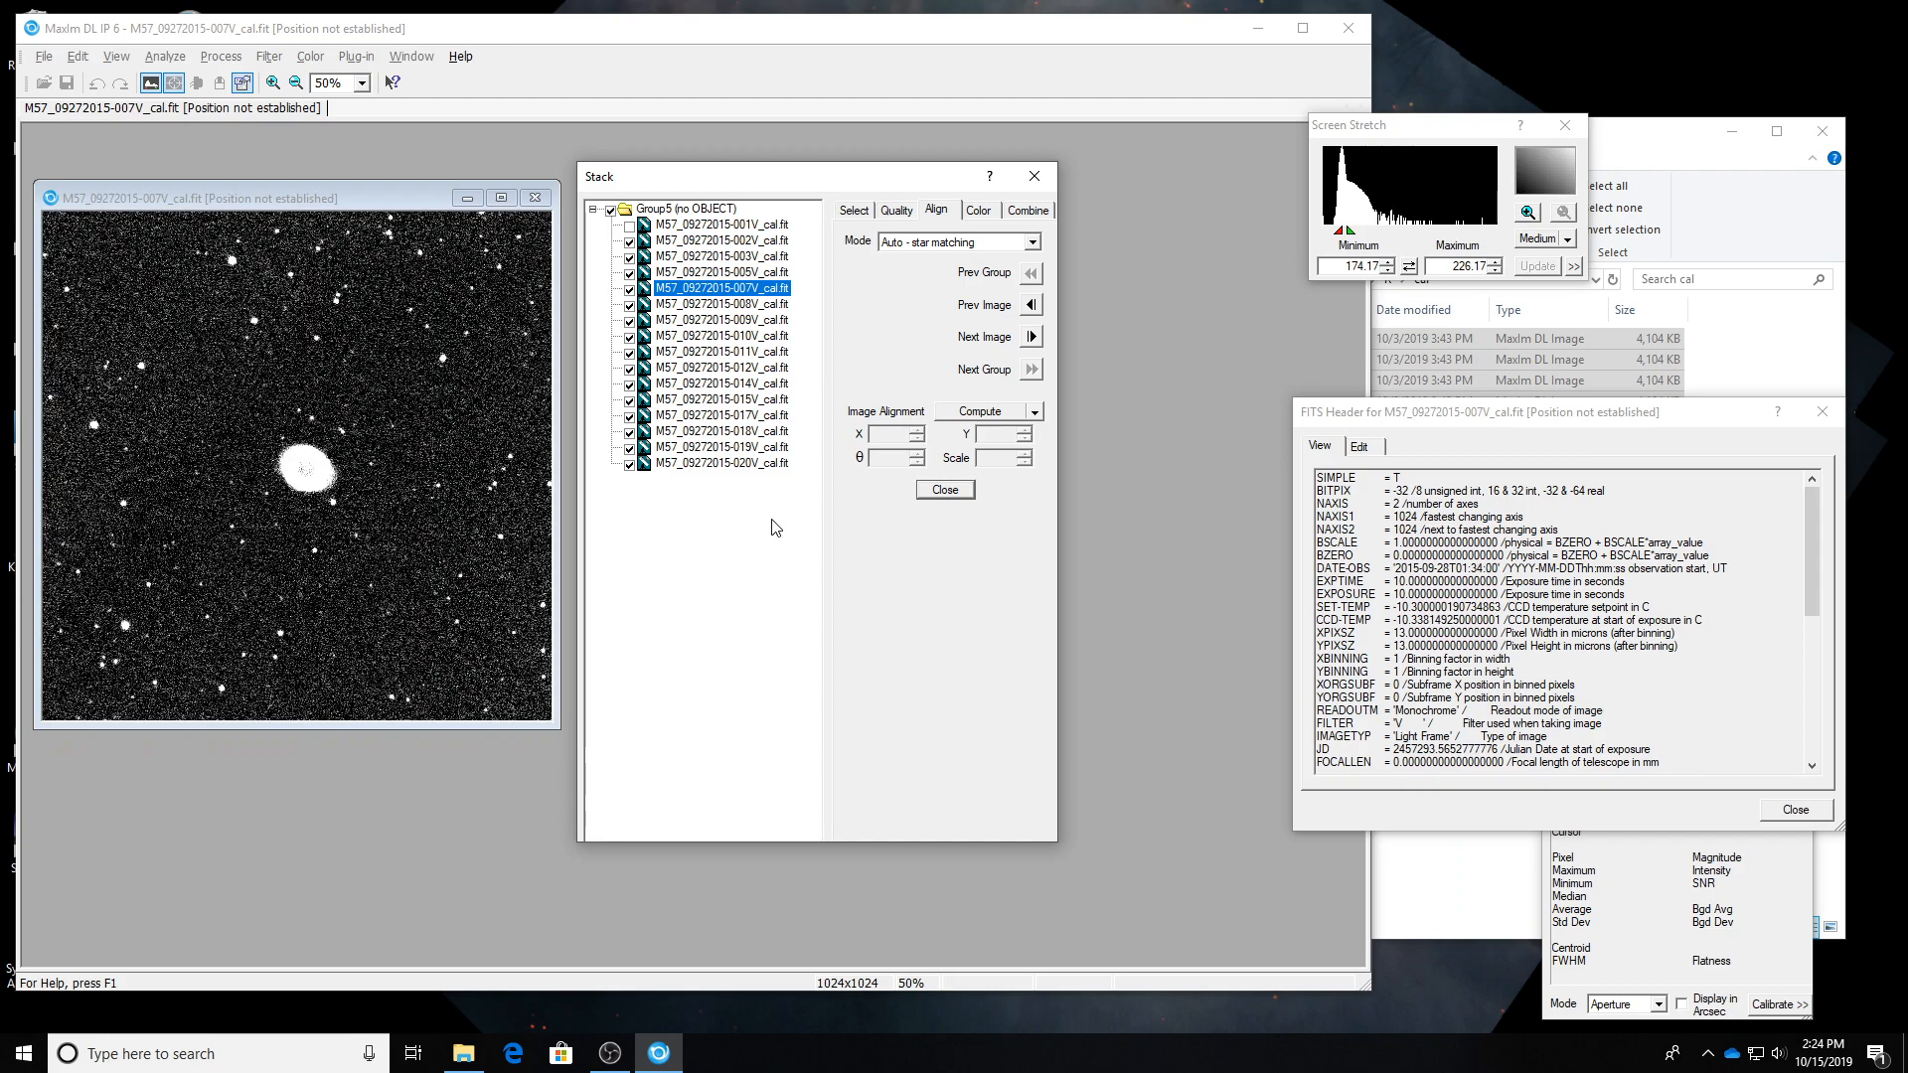
{"action": "key", "text": "Down"}
{"action": "key", "text": "Up"}
{"action": "key", "text": "Down"}
{"action": "key", "text": "Up"}
{"action": "key", "text": "Down"}
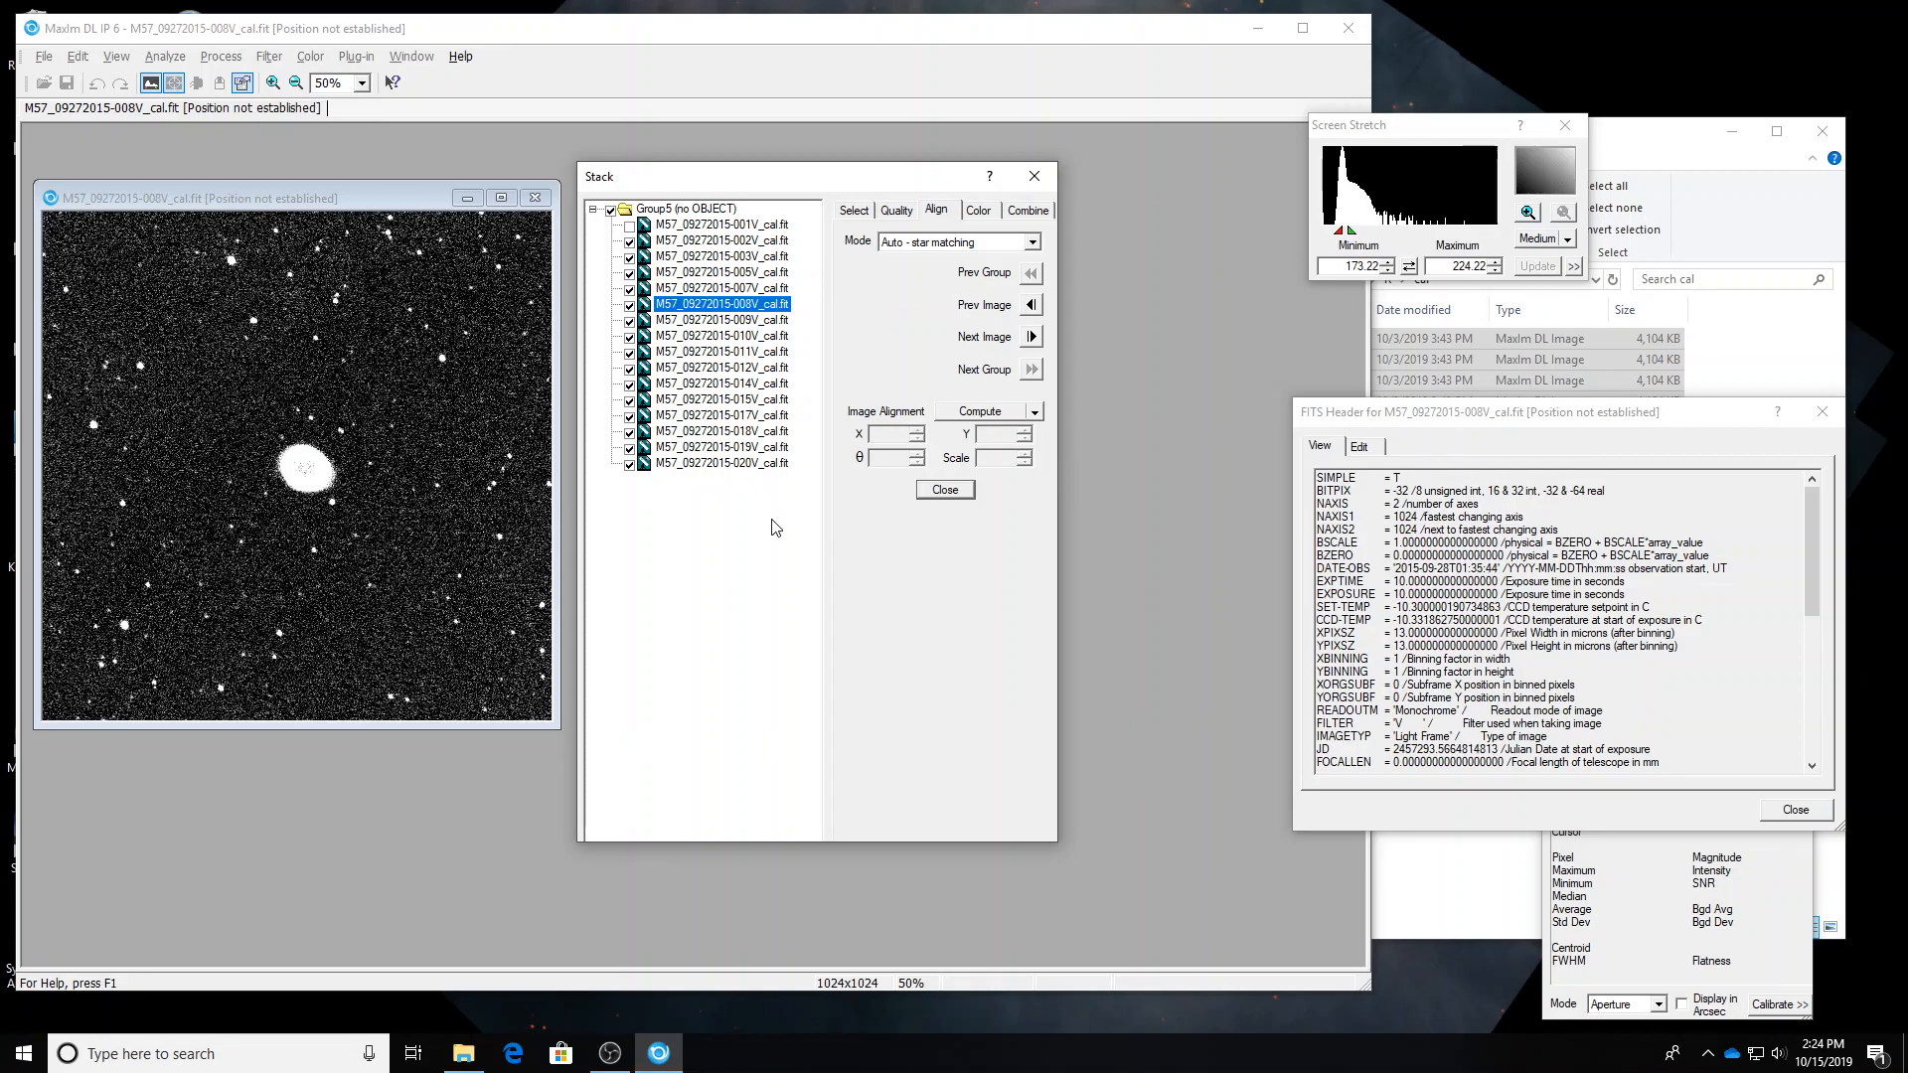
{"action": "key", "text": "Up"}
{"action": "key", "text": "Down"}
{"action": "key", "text": "Up"}
{"action": "key", "text": "Down"}
Inspect each enabled V frame from 002V to 020V and back for trailed stars or other defects.
{"action": "left_click", "coordinate": [687, 242]}
{"action": "key", "text": "Down"}
{"action": "key", "text": "Down"}
{"action": "key", "text": "Down"}
{"action": "key", "text": "Down"}
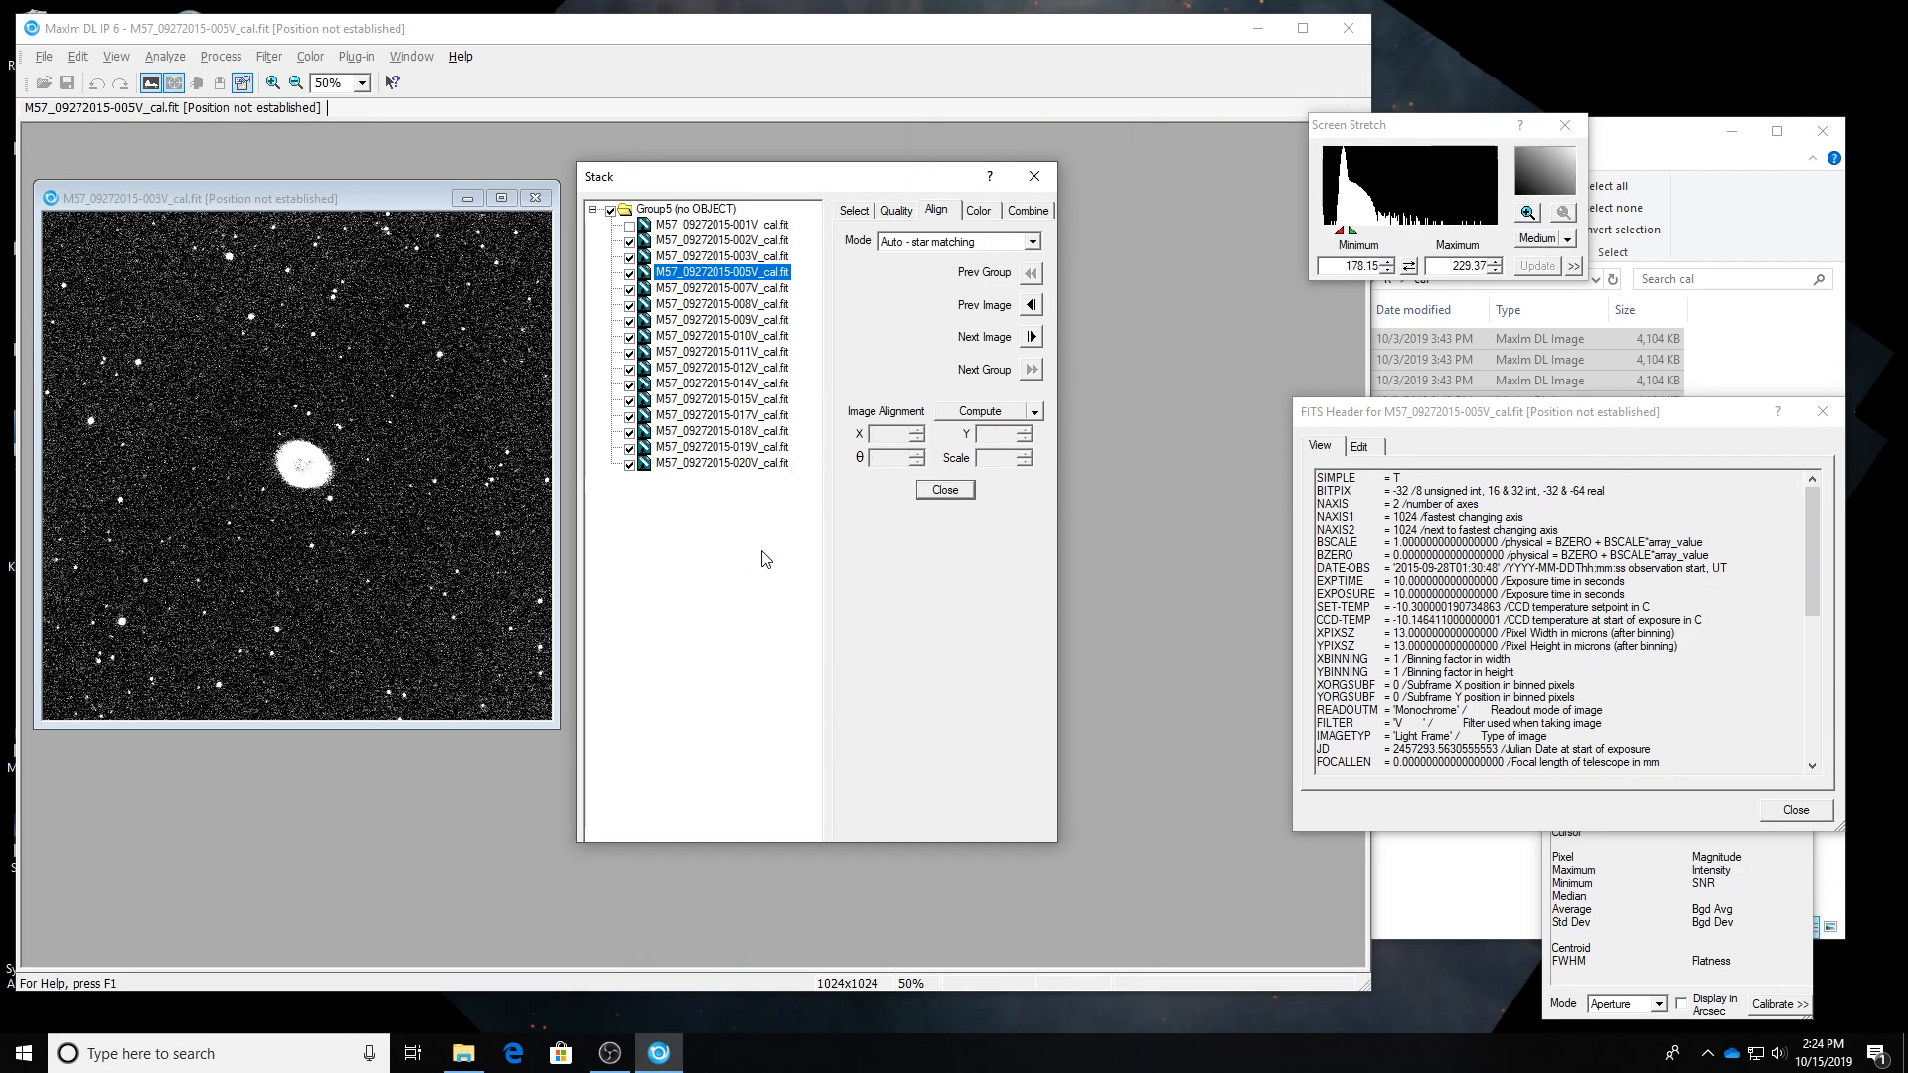
{"action": "key", "text": "Down"}
{"action": "key", "text": "Down"}
{"action": "key", "text": "Down"}
{"action": "key", "text": "Down"}
{"action": "key", "text": "Down"}
{"action": "key", "text": "Down"}
{"action": "key", "text": "Down"}
{"action": "key", "text": "Down"}
{"action": "key", "text": "Down"}
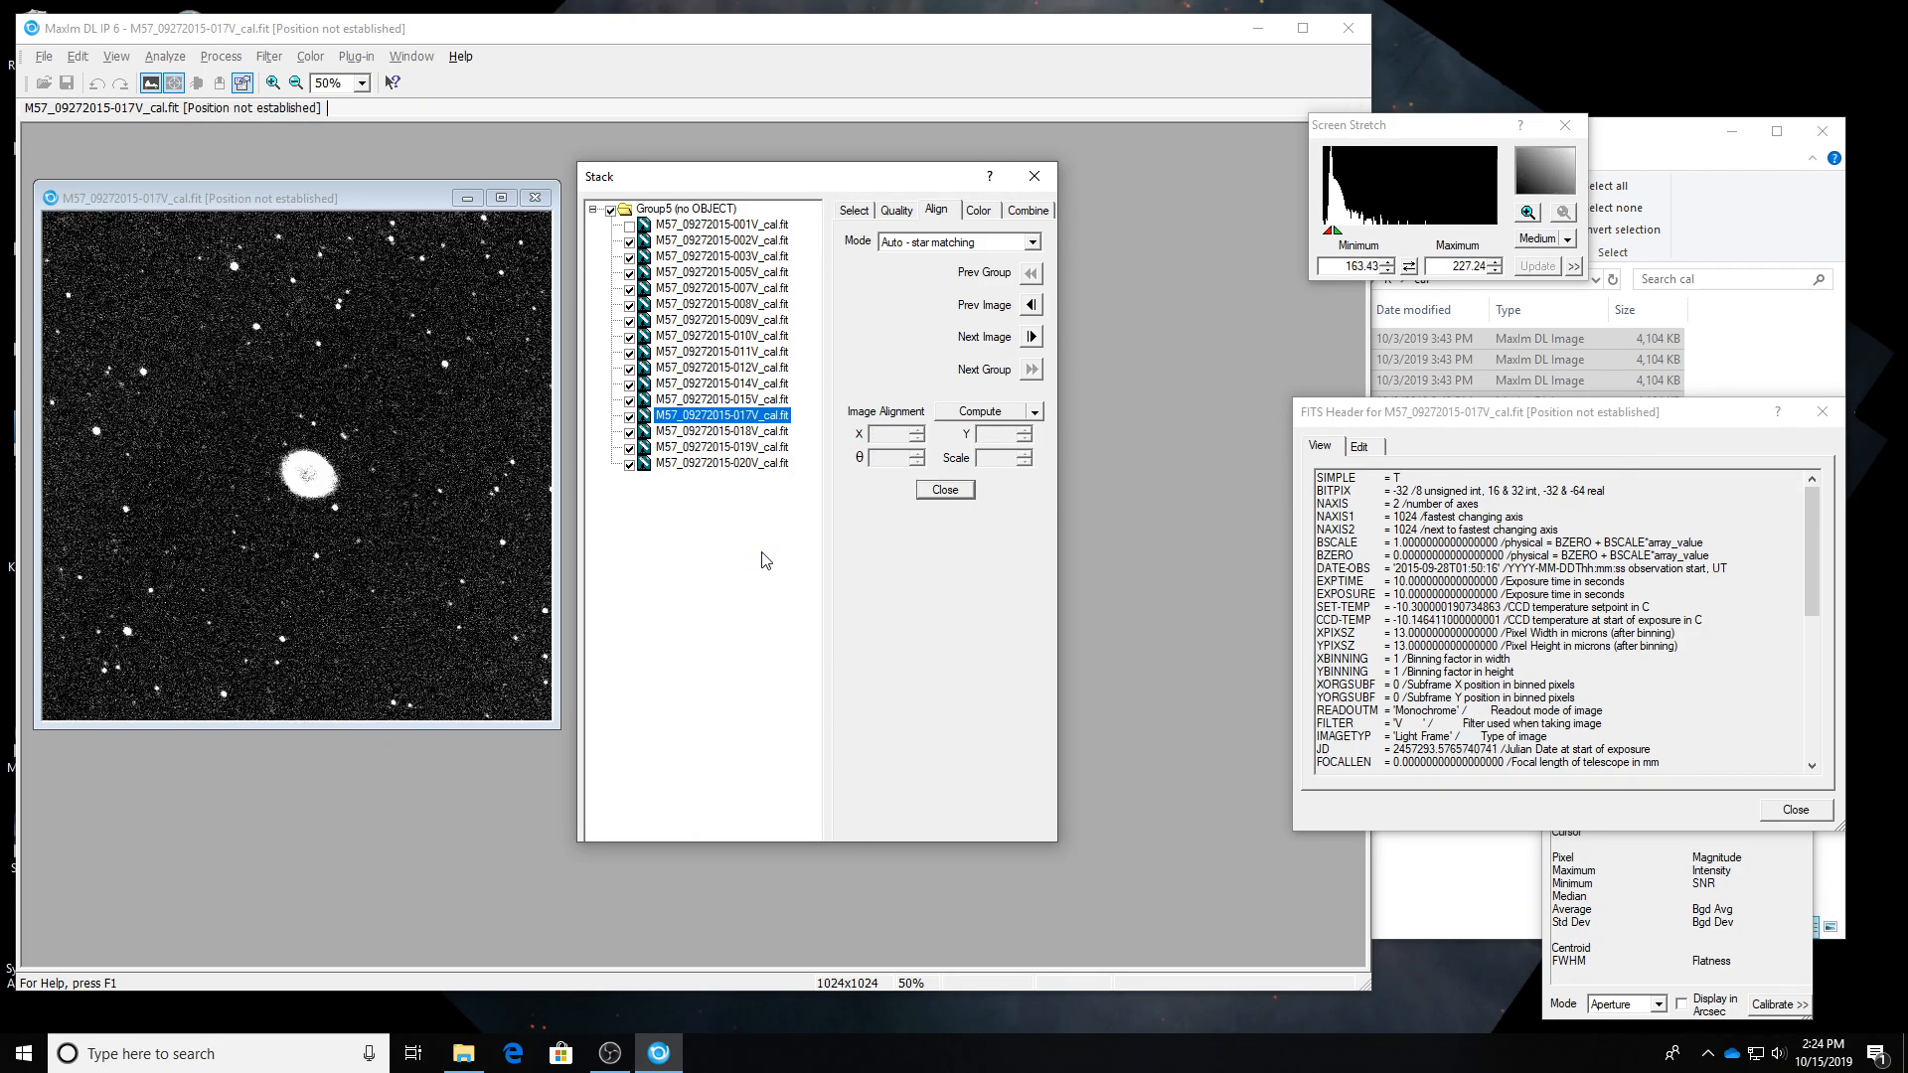
{"action": "key", "text": "Down"}
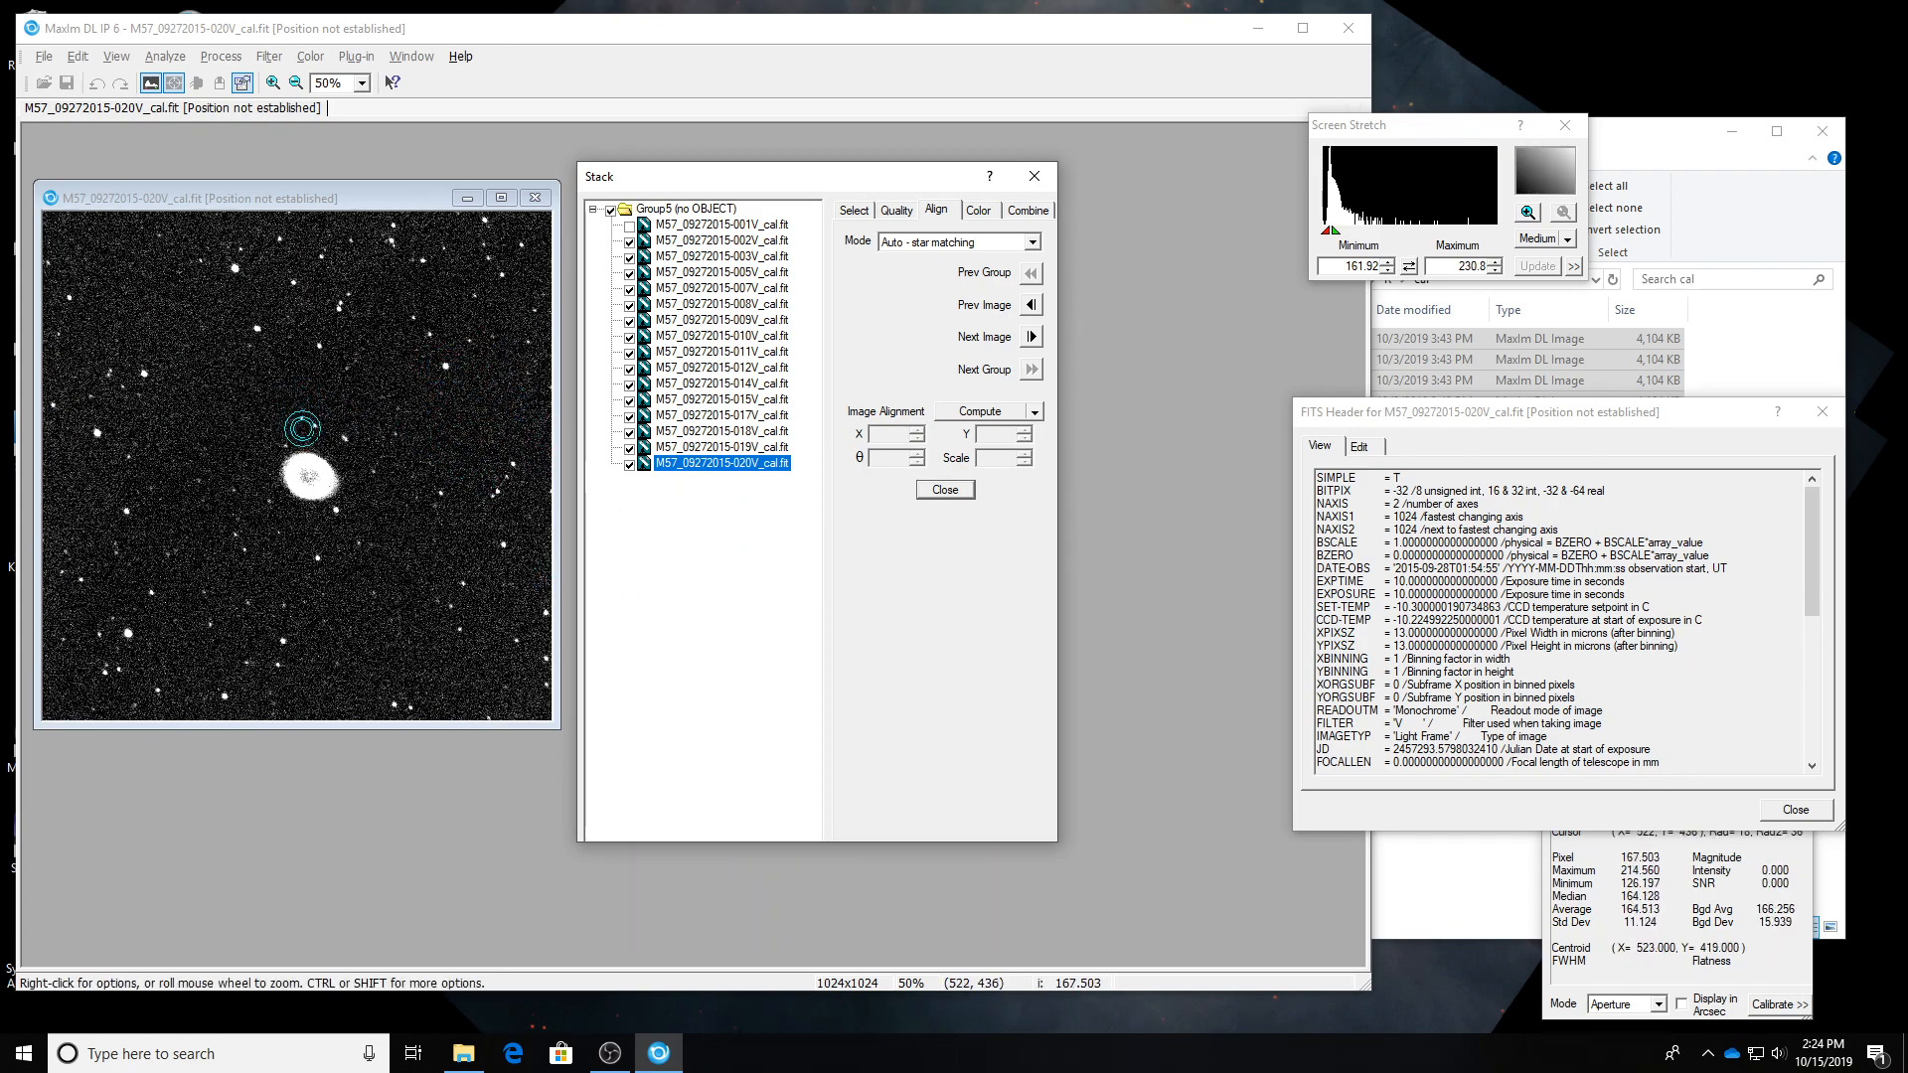
{"action": "key", "text": "Up"}
{"action": "key", "text": "Up"}
{"action": "key", "text": "Up"}
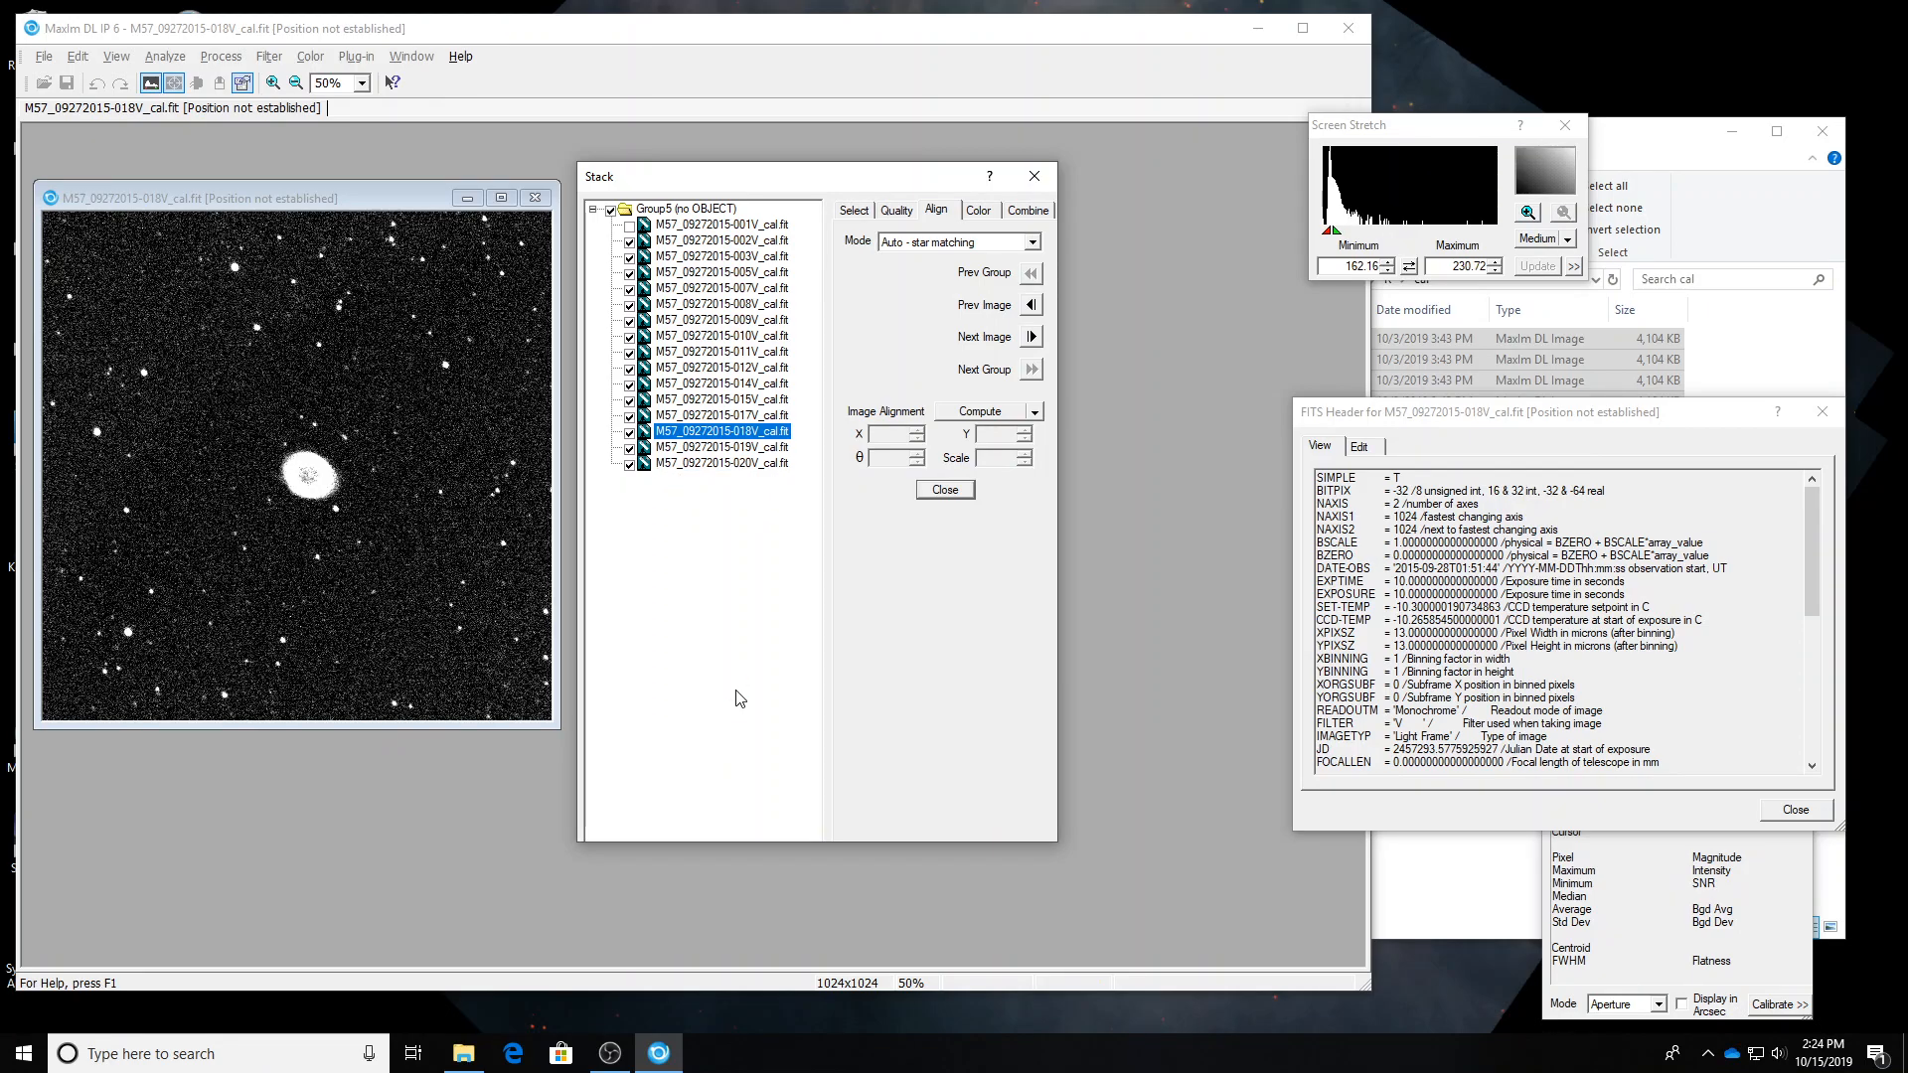
{"action": "key", "text": "Up"}
{"action": "key", "text": "Up"}
{"action": "key", "text": "Up"}
{"action": "key", "text": "Up"}
{"action": "key", "text": "Up"}
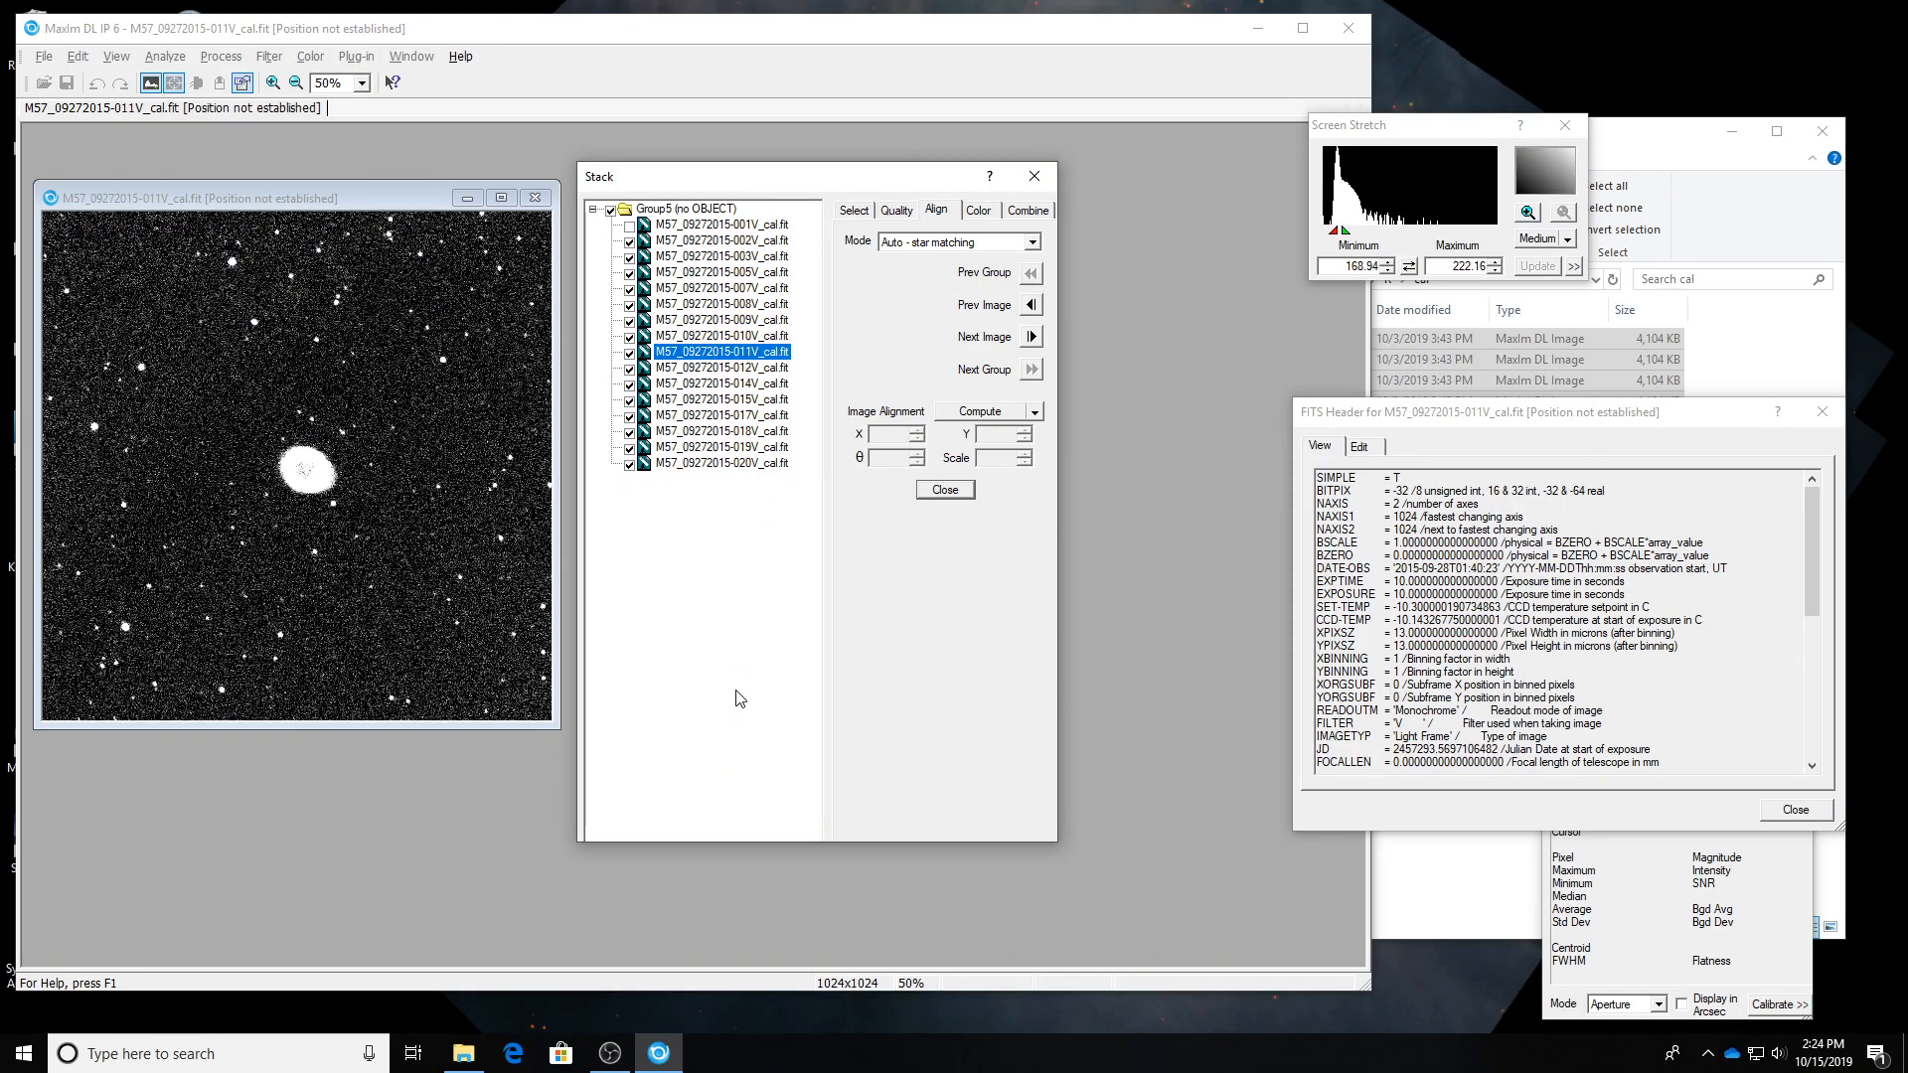
{"action": "key", "text": "Up"}
{"action": "key", "text": "Up"}
{"action": "key", "text": "Up"}
{"action": "key", "text": "Up"}
{"action": "key", "text": "Up"}
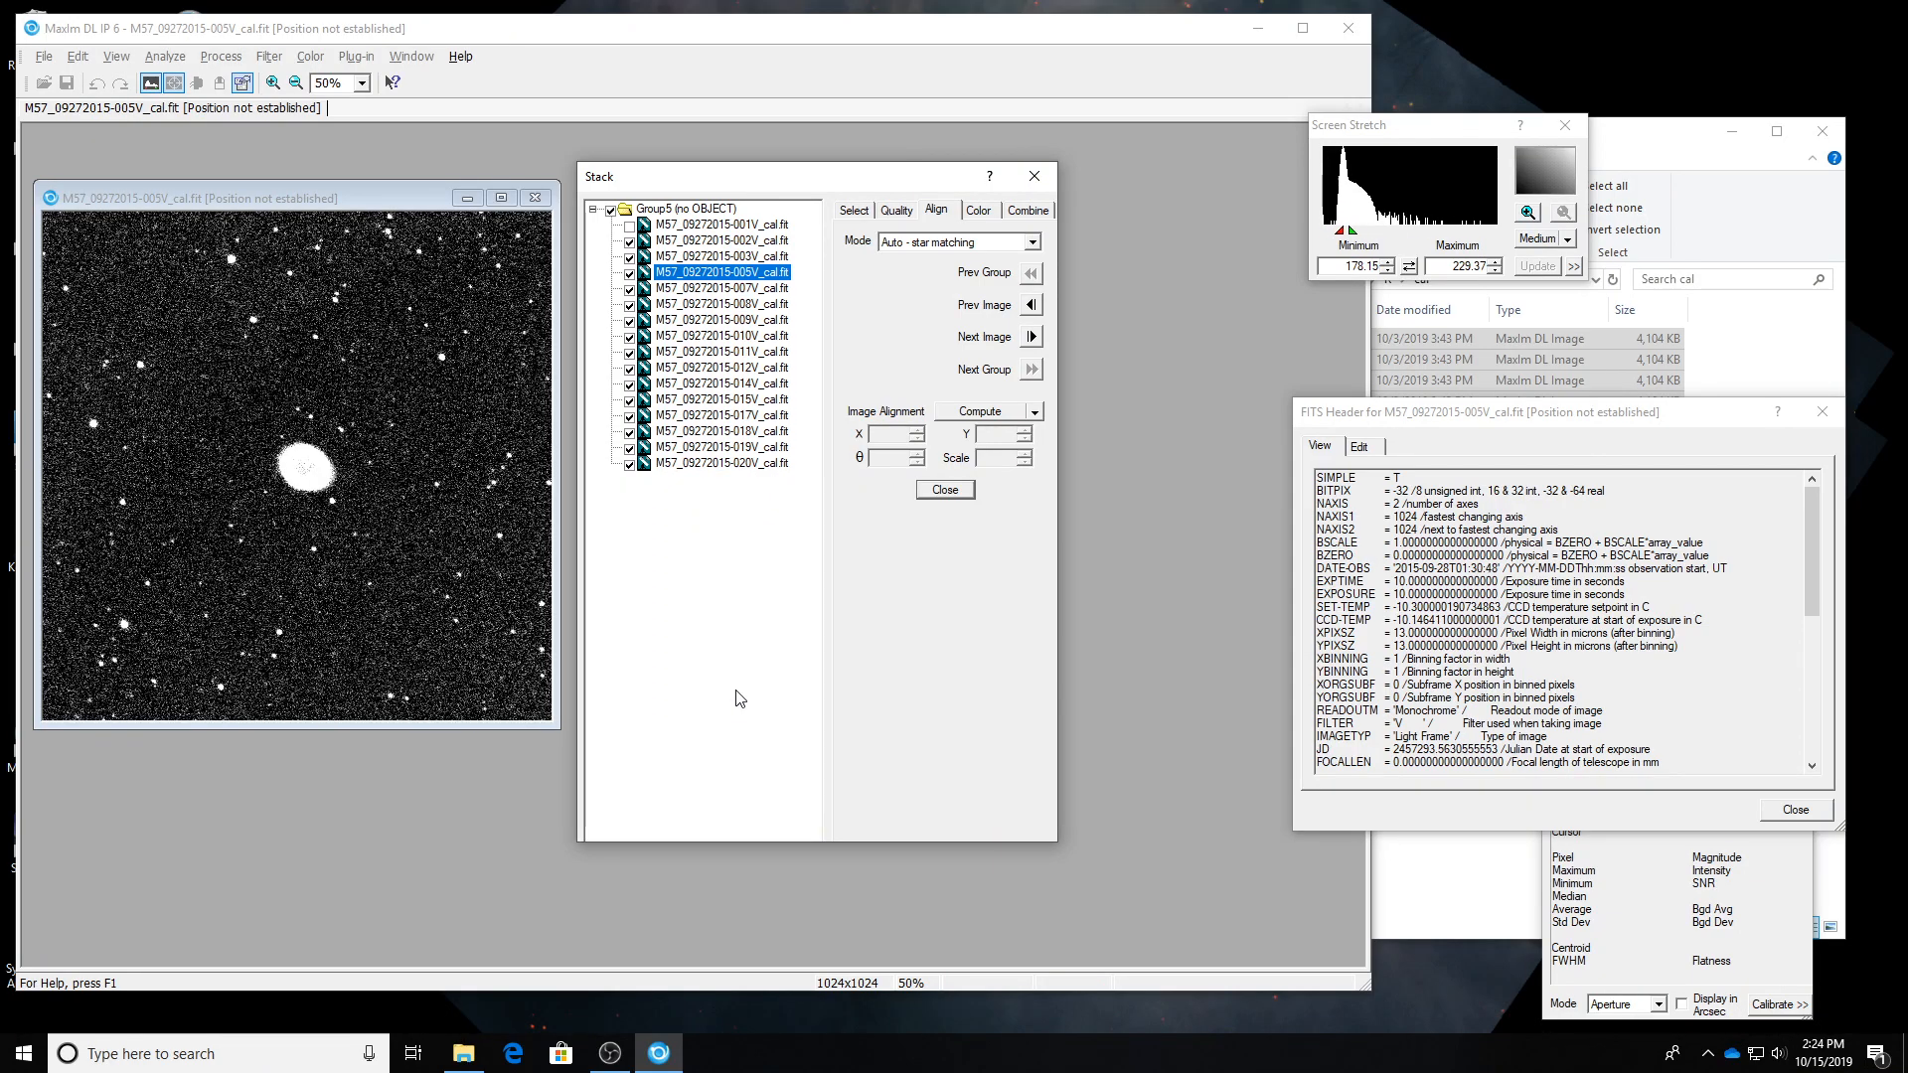
{"action": "key", "text": "Up"}
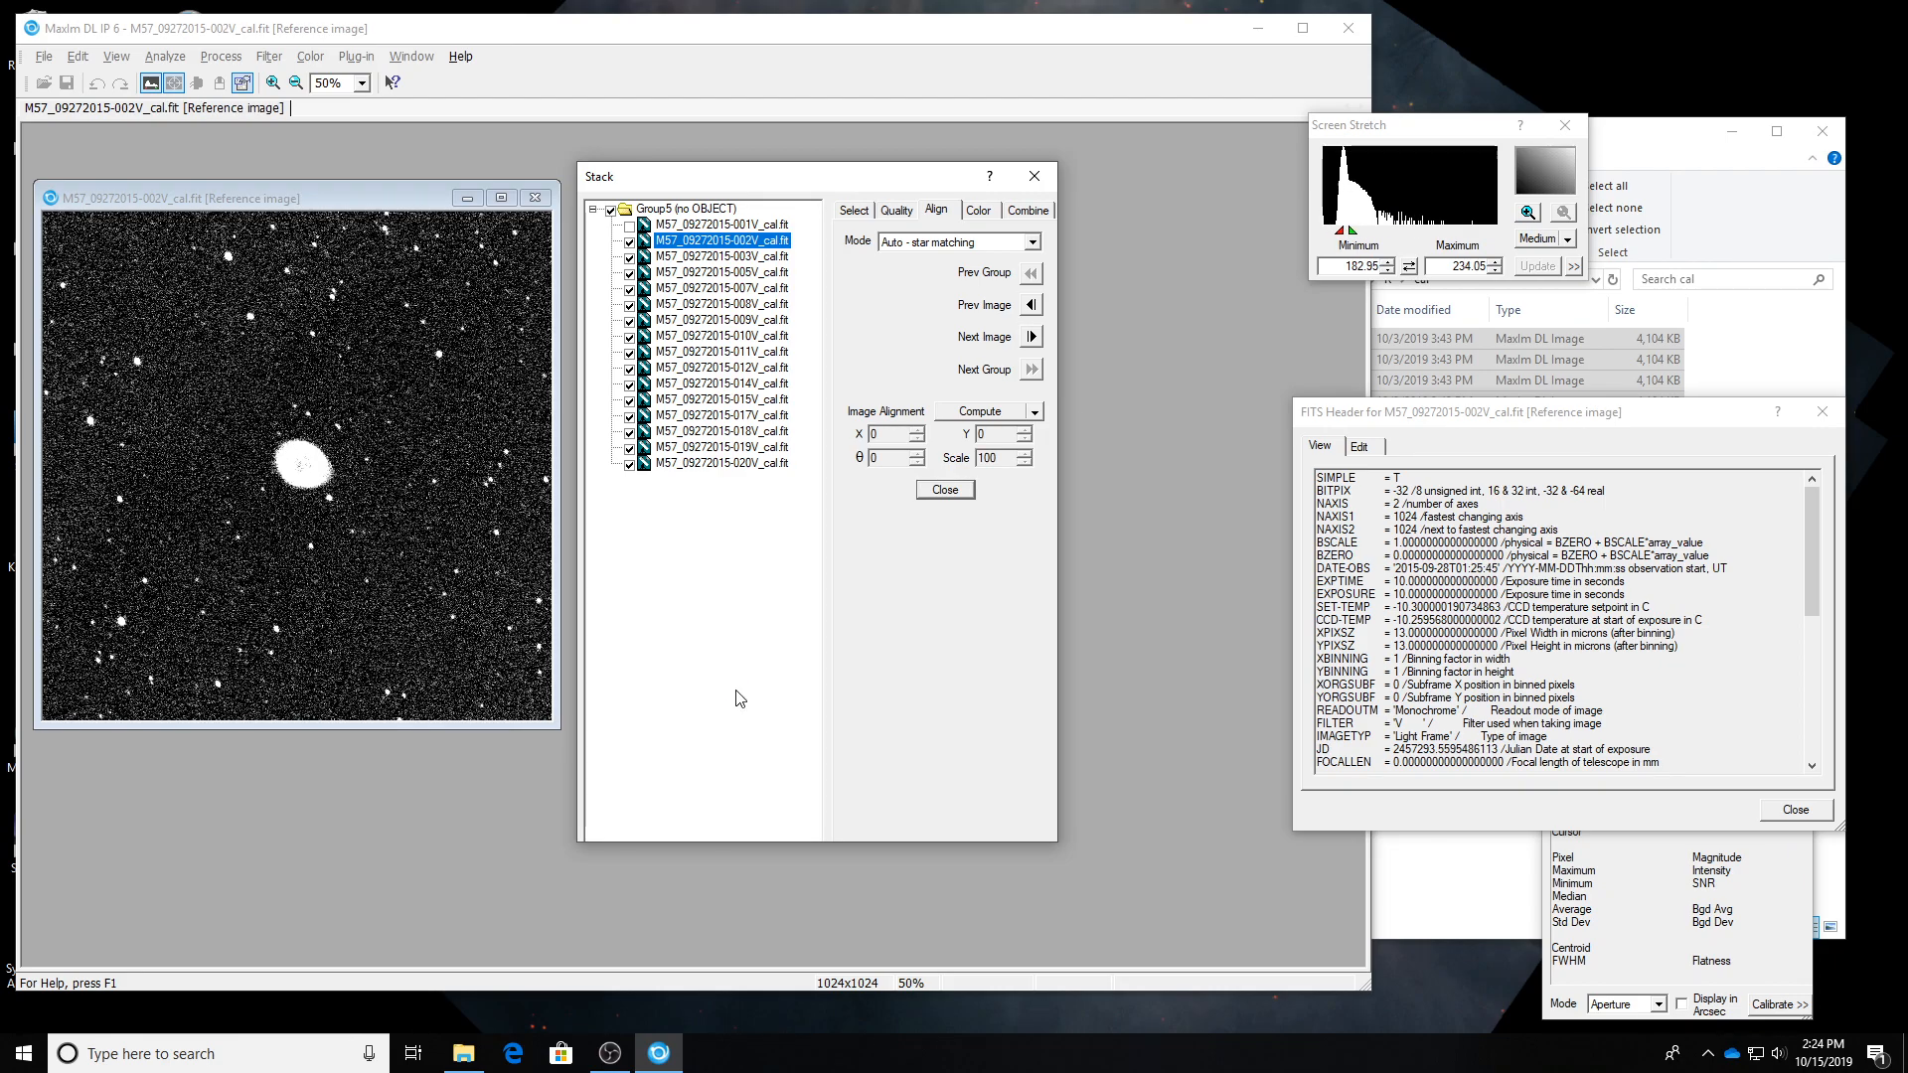
Recheck the enabled V frames once more in both directions, comparing how the stars shift from frame to frame.
{"action": "key", "text": "Up"}
{"action": "key", "text": "Down"}
{"action": "key", "text": "Down"}
{"action": "key", "text": "Down"}
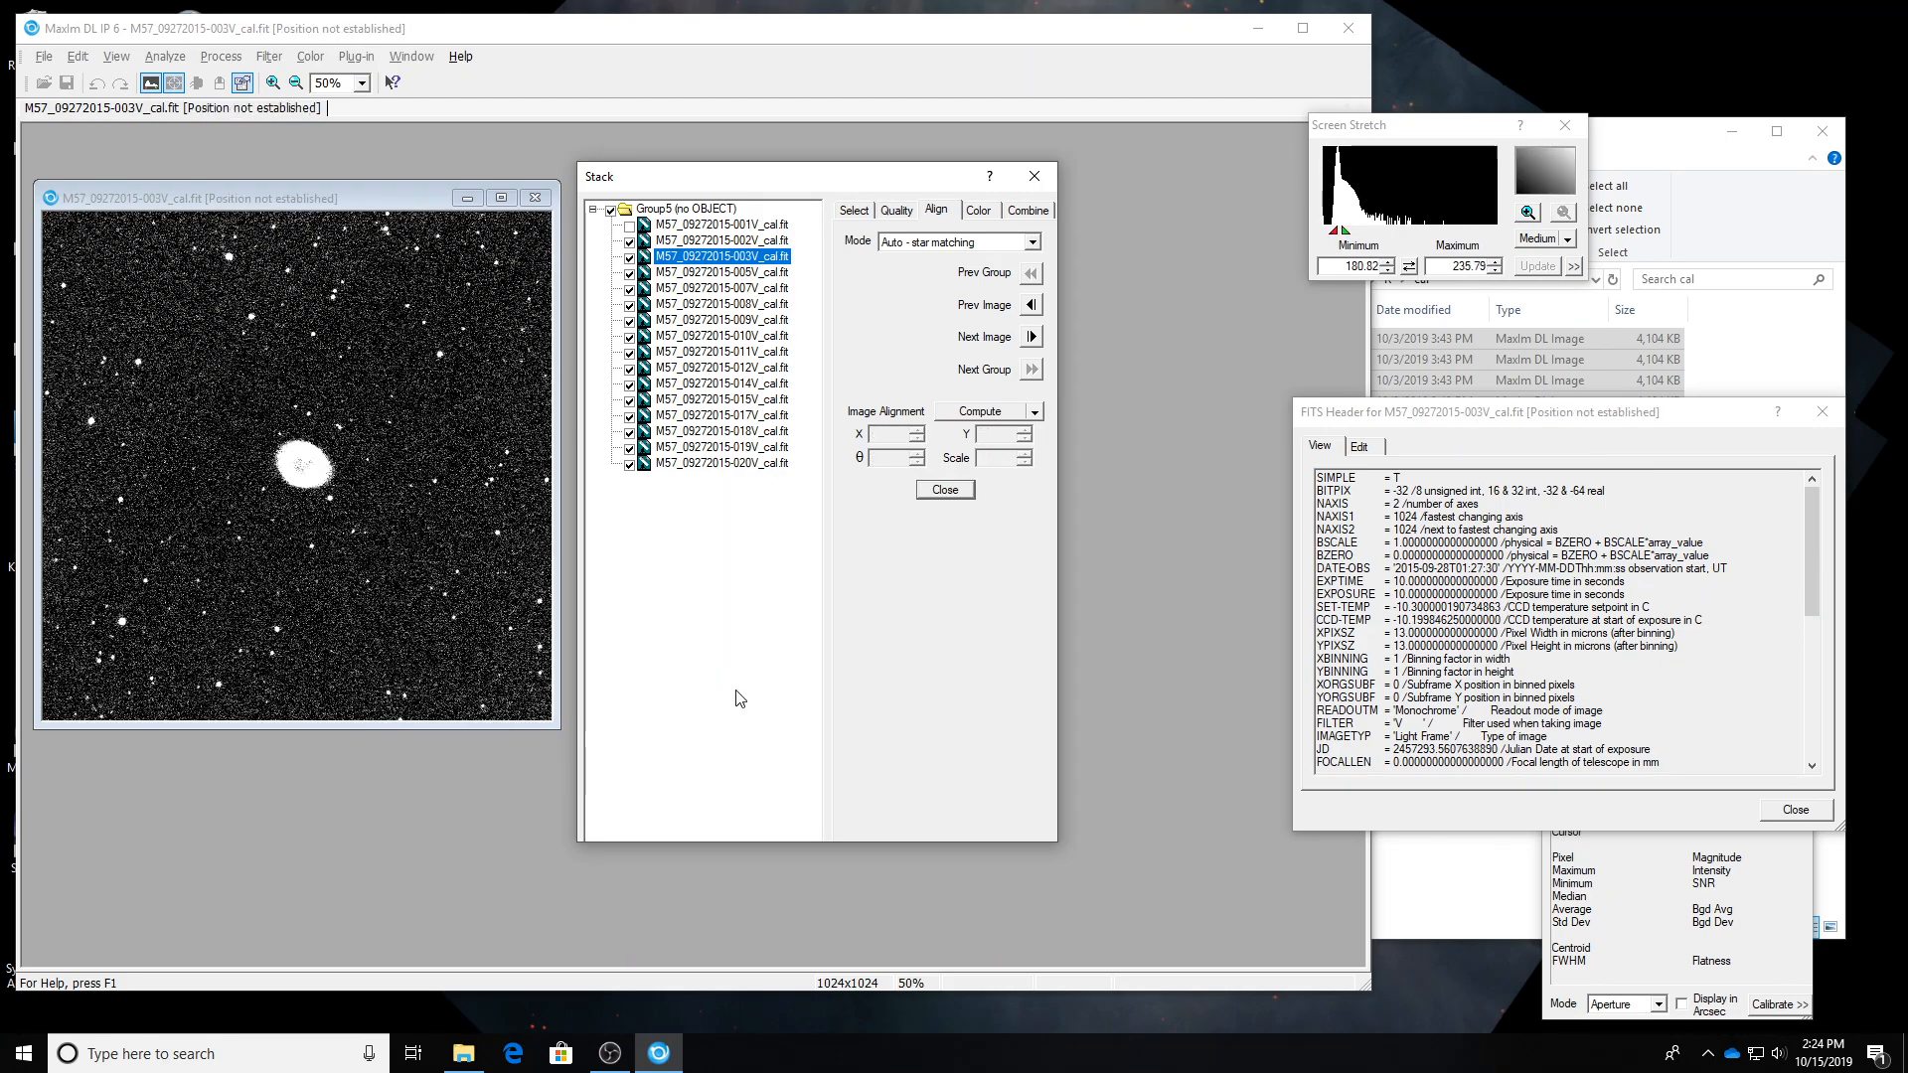
{"action": "key", "text": "Down"}
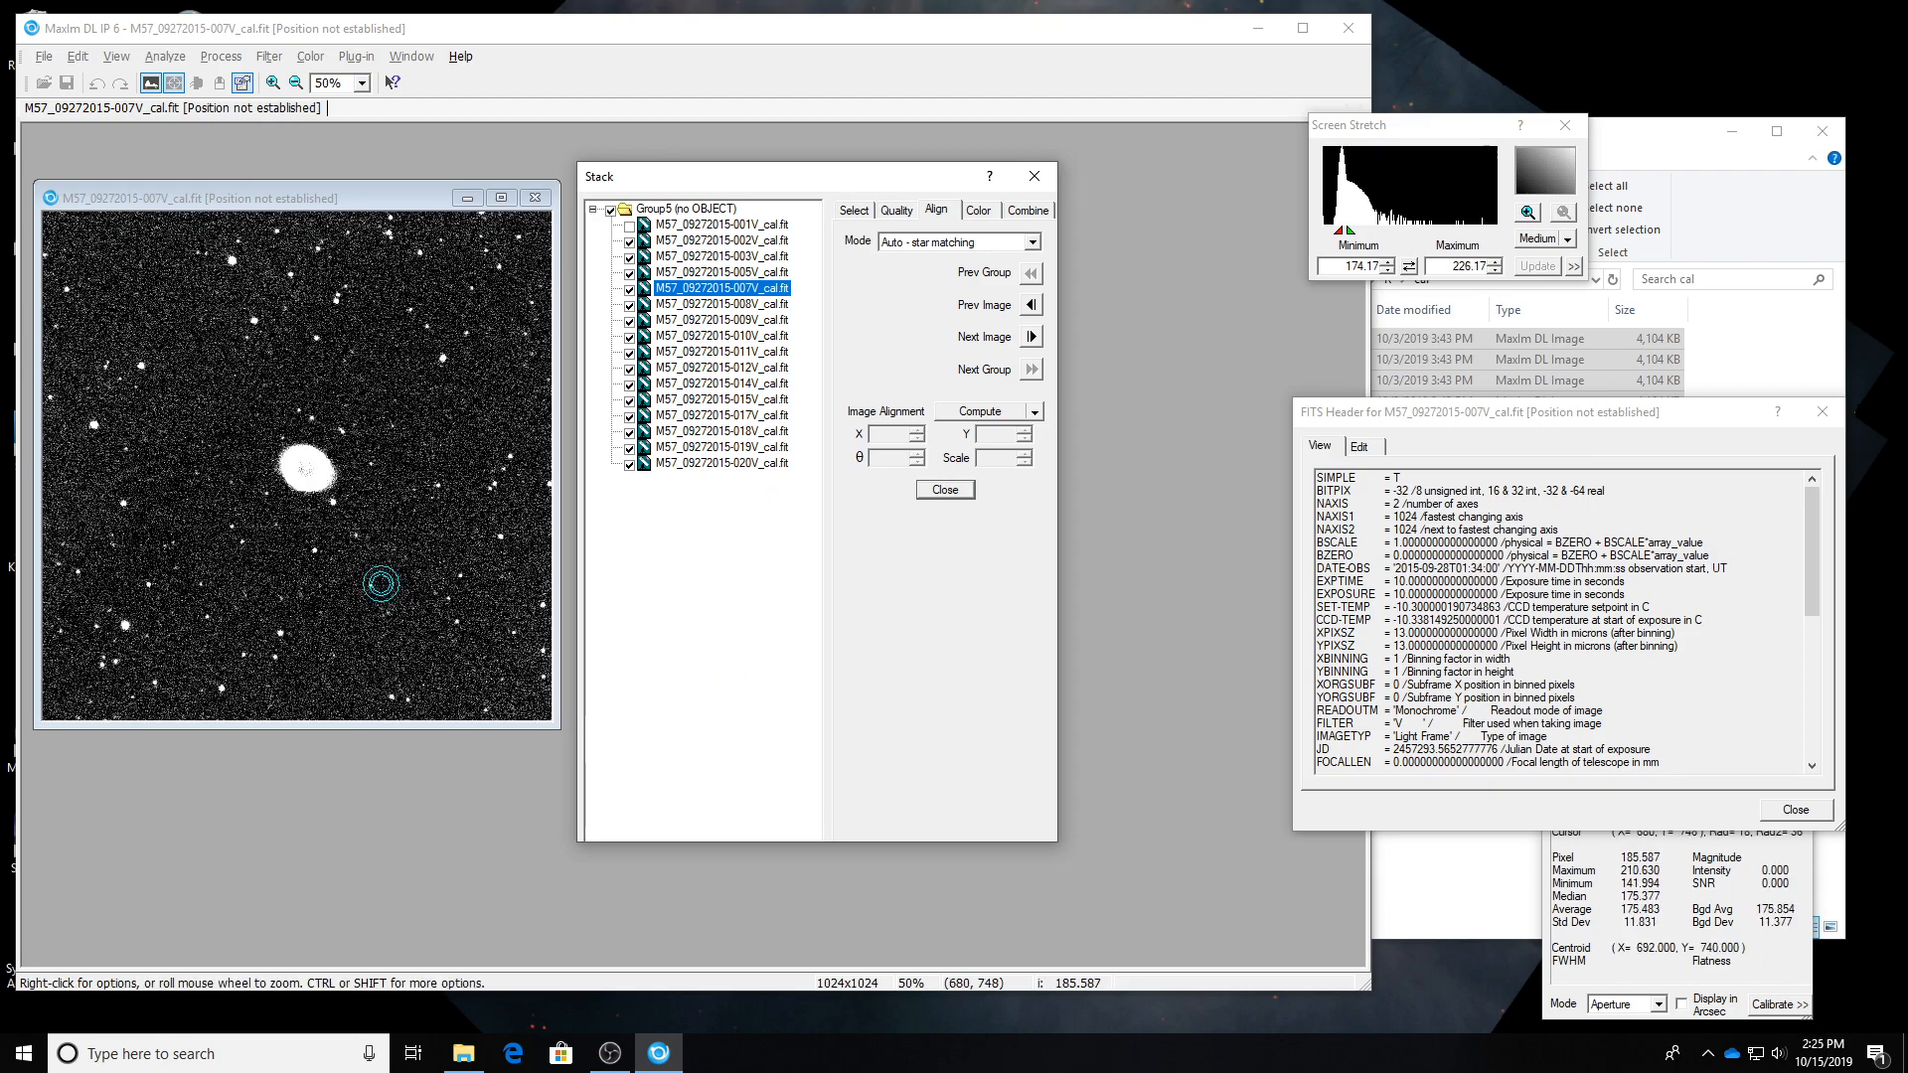
{"action": "key", "text": "Down"}
{"action": "key", "text": "Down"}
{"action": "key", "text": "Down"}
{"action": "key", "text": "Down"}
{"action": "key", "text": "Down"}
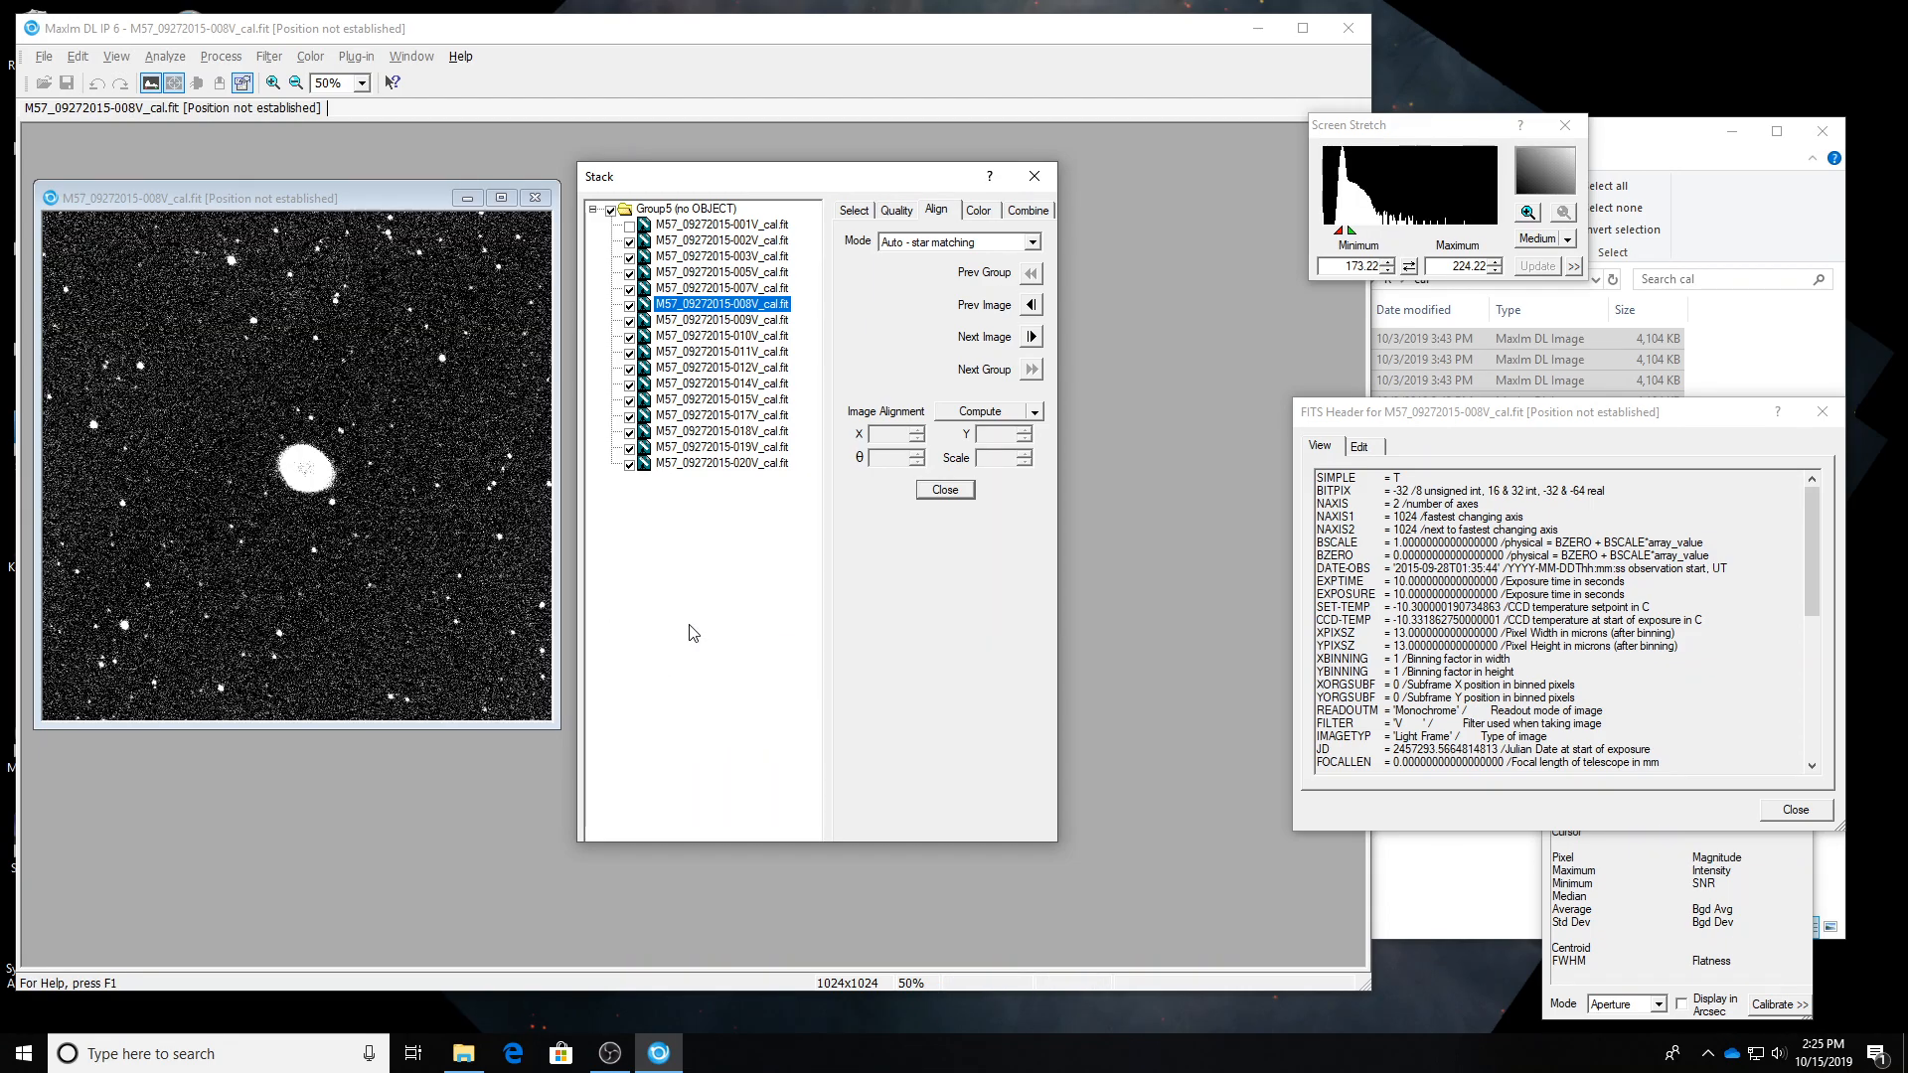
{"action": "key", "text": "Down"}
{"action": "key", "text": "Up"}
{"action": "key", "text": "Up"}
{"action": "key", "text": "Up"}
{"action": "key", "text": "Up"}
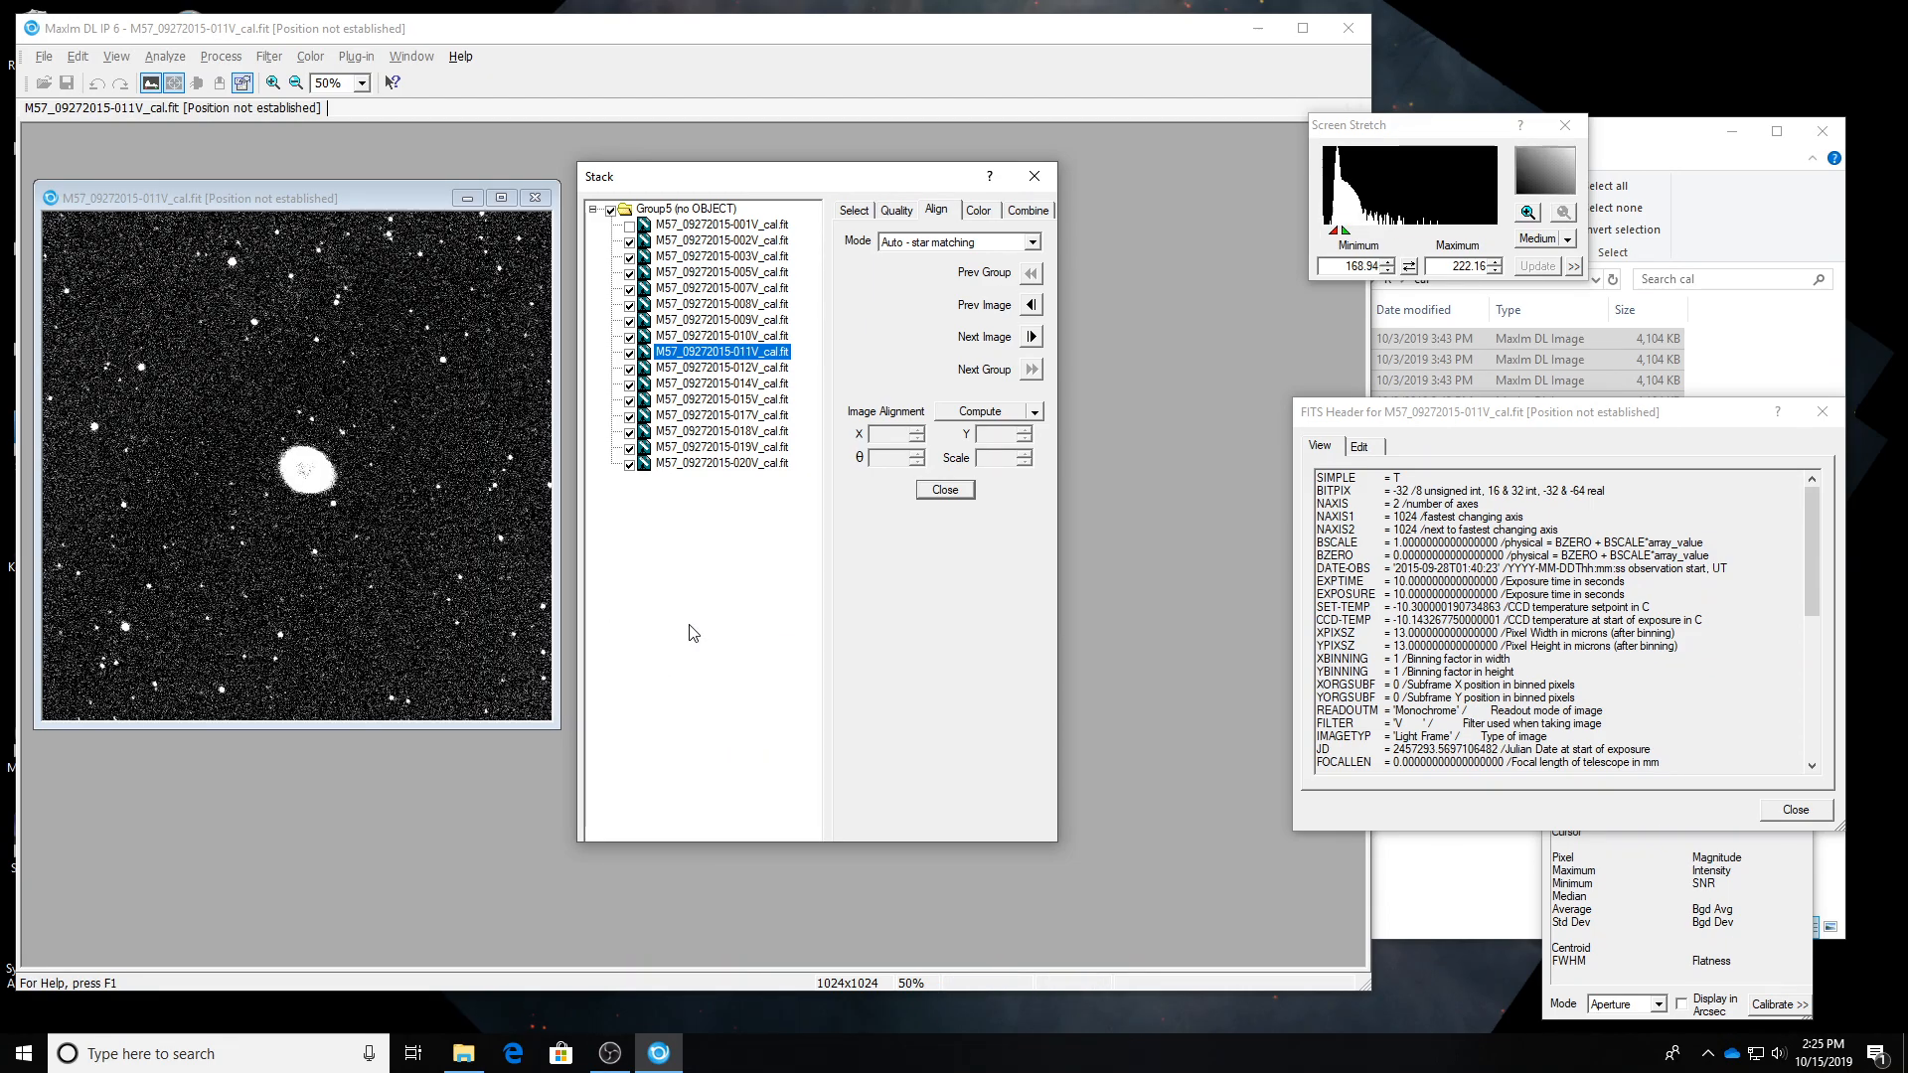
{"action": "key", "text": "Down"}
{"action": "key", "text": "Down"}
{"action": "key", "text": "Down"}
{"action": "key", "text": "Down"}
{"action": "key", "text": "Down"}
{"action": "key", "text": "Down"}
{"action": "key", "text": "Down"}
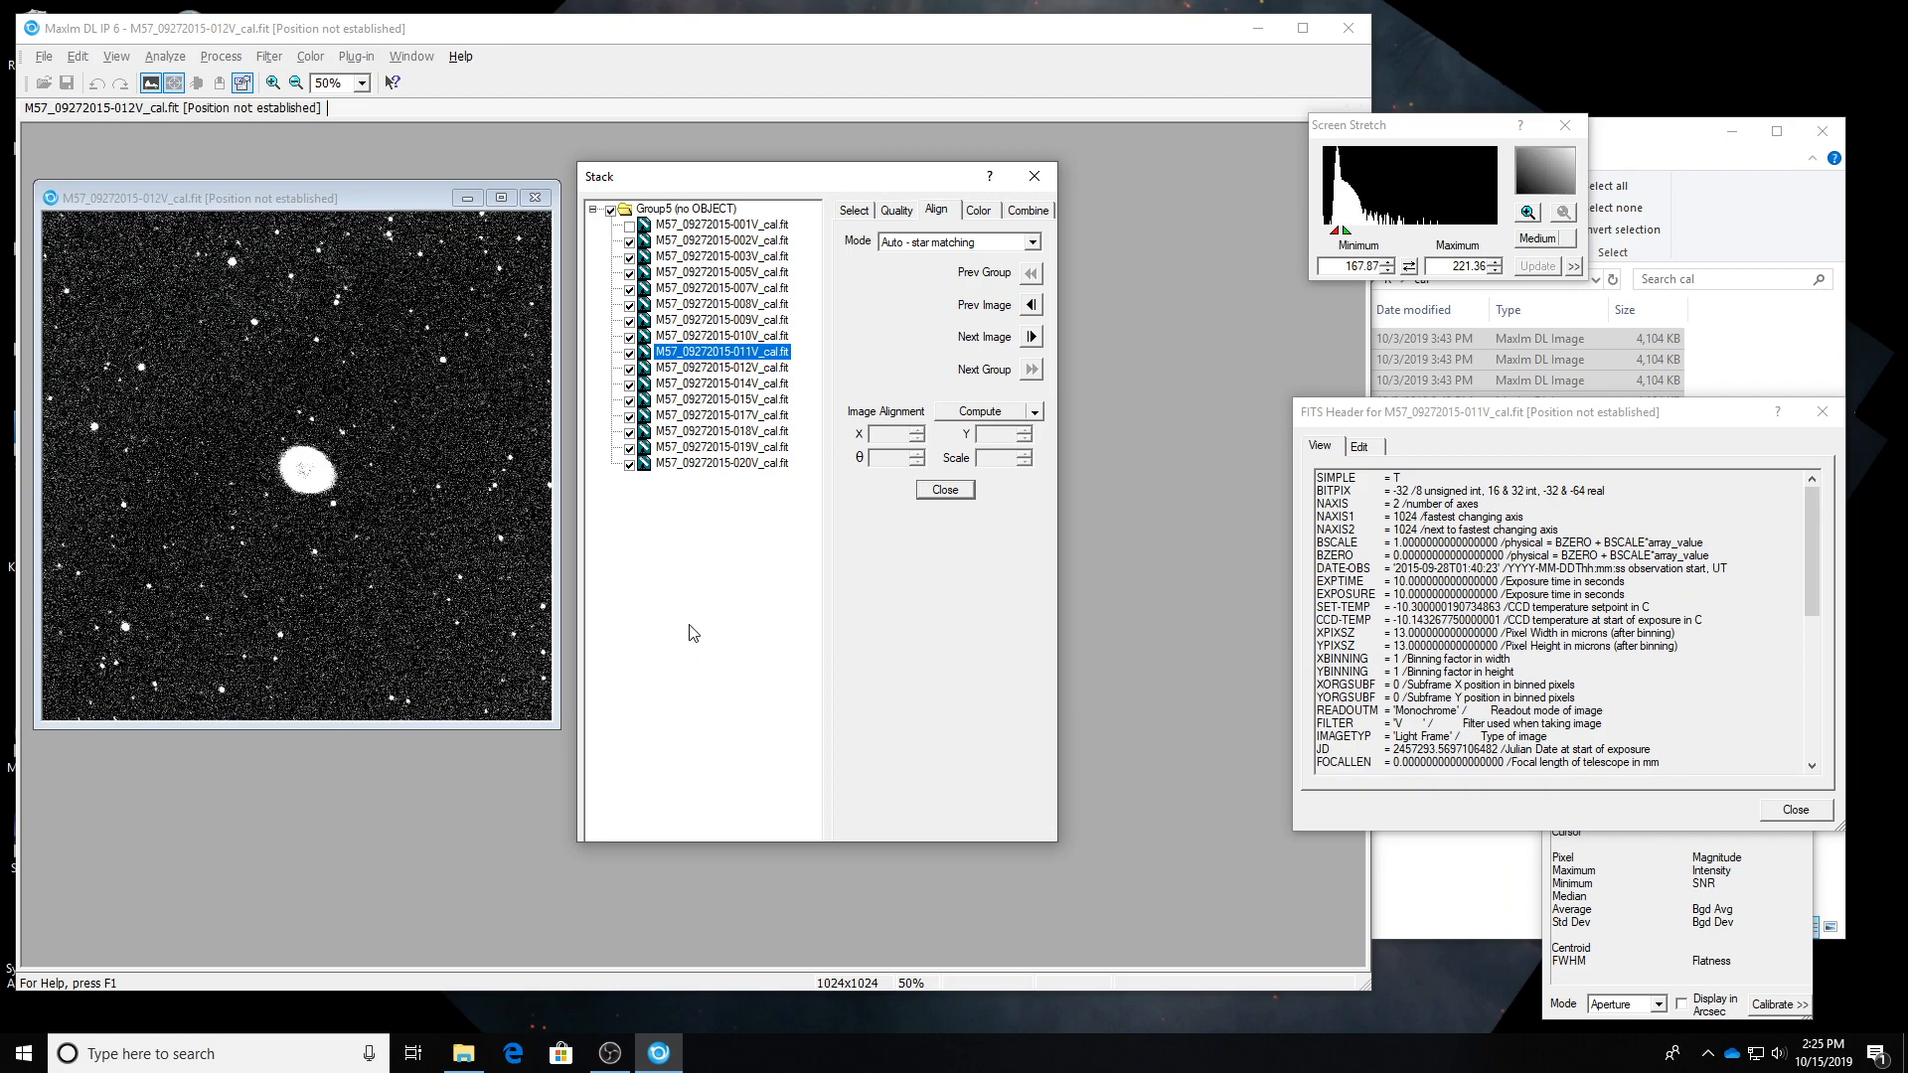
{"action": "key", "text": "Down"}
{"action": "key", "text": "Down"}
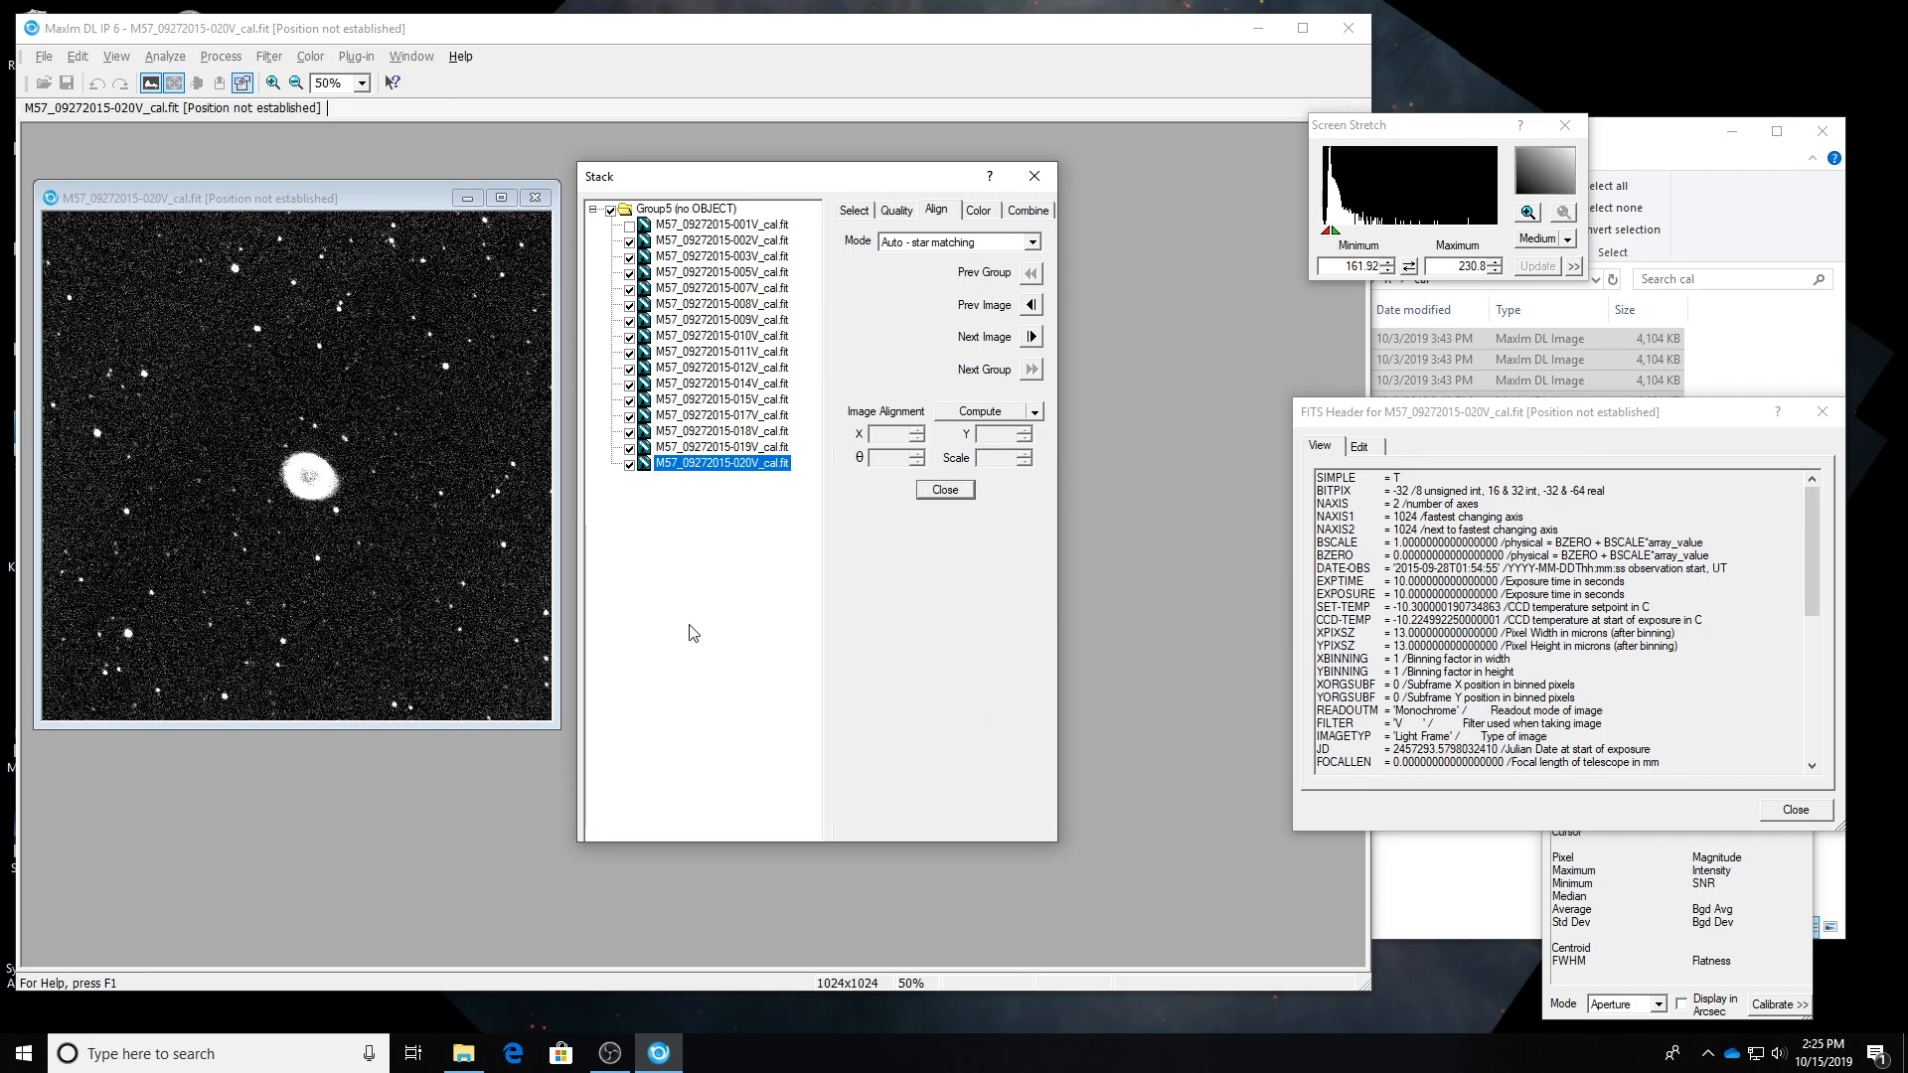
{"action": "key", "text": "Up"}
{"action": "key", "text": "Up"}
{"action": "key", "text": "Up"}
{"action": "key", "text": "Up"}
{"action": "key", "text": "Up"}
{"action": "key", "text": "Up"}
{"action": "key", "text": "Up"}
{"action": "key", "text": "Up"}
{"action": "key", "text": "Up"}
{"action": "key", "text": "Up"}
{"action": "key", "text": "Up"}
{"action": "key", "text": "Up"}
{"action": "key", "text": "Up"}
{"action": "key", "text": "Up"}
{"action": "key", "text": "Up"}
{"action": "key", "text": "Down"}
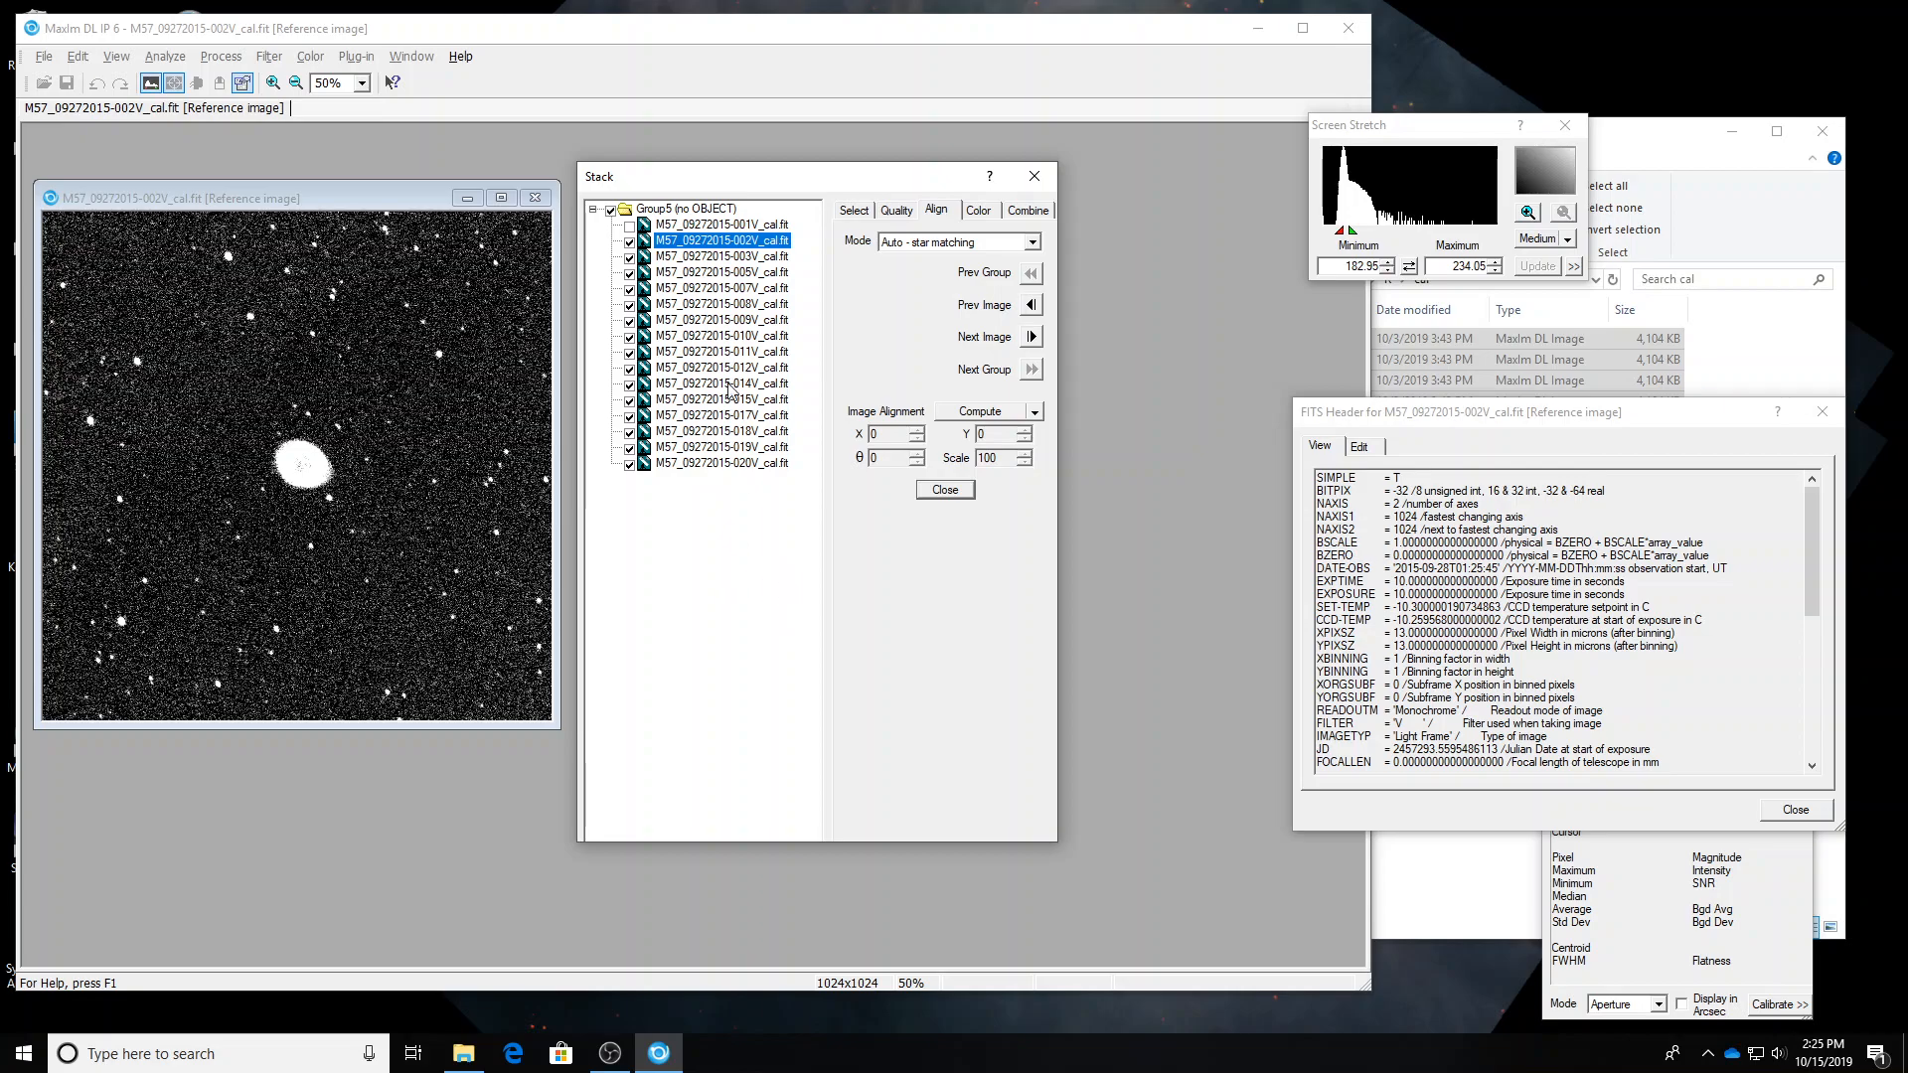
Remove the disabled 001V frame from the group and move the 002V image clear of the Stack dialog.
{"action": "right_click", "coordinate": [716, 226]}
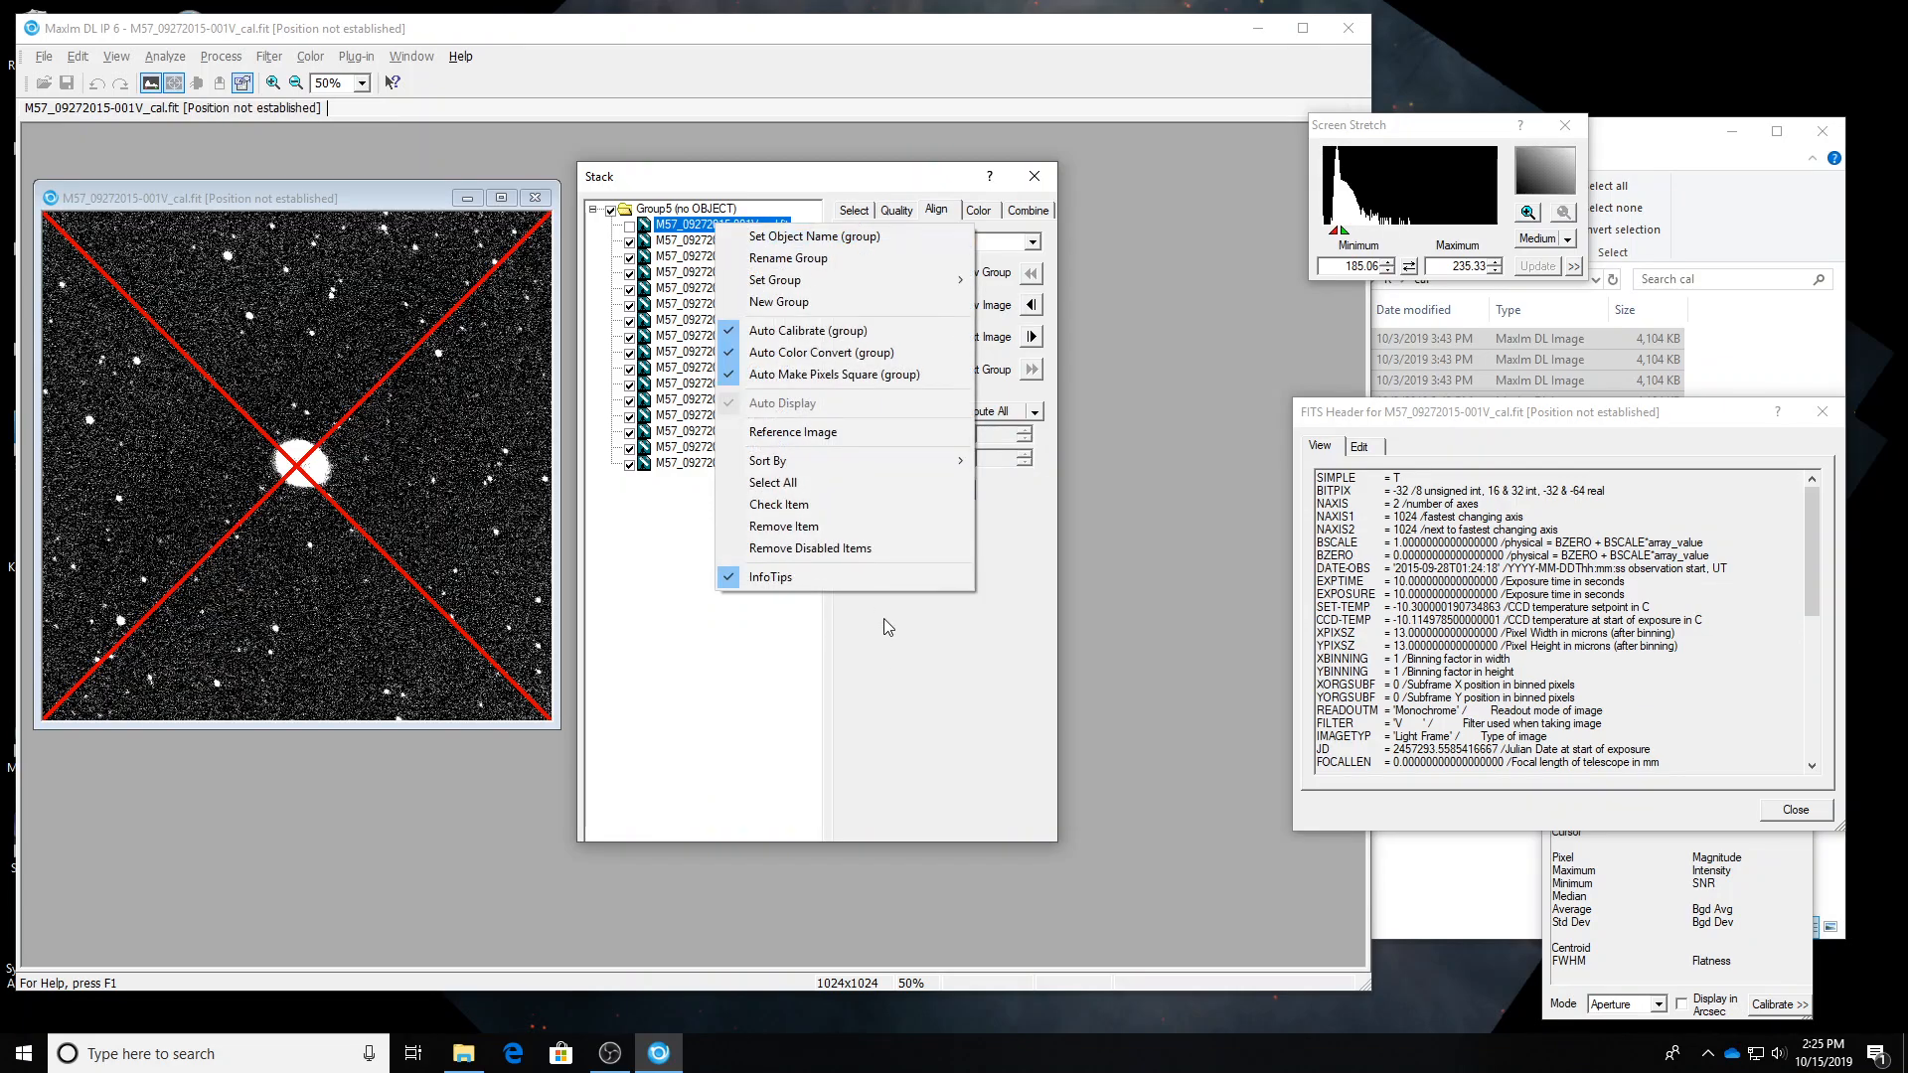
{"action": "left_click", "coordinate": [841, 549]}
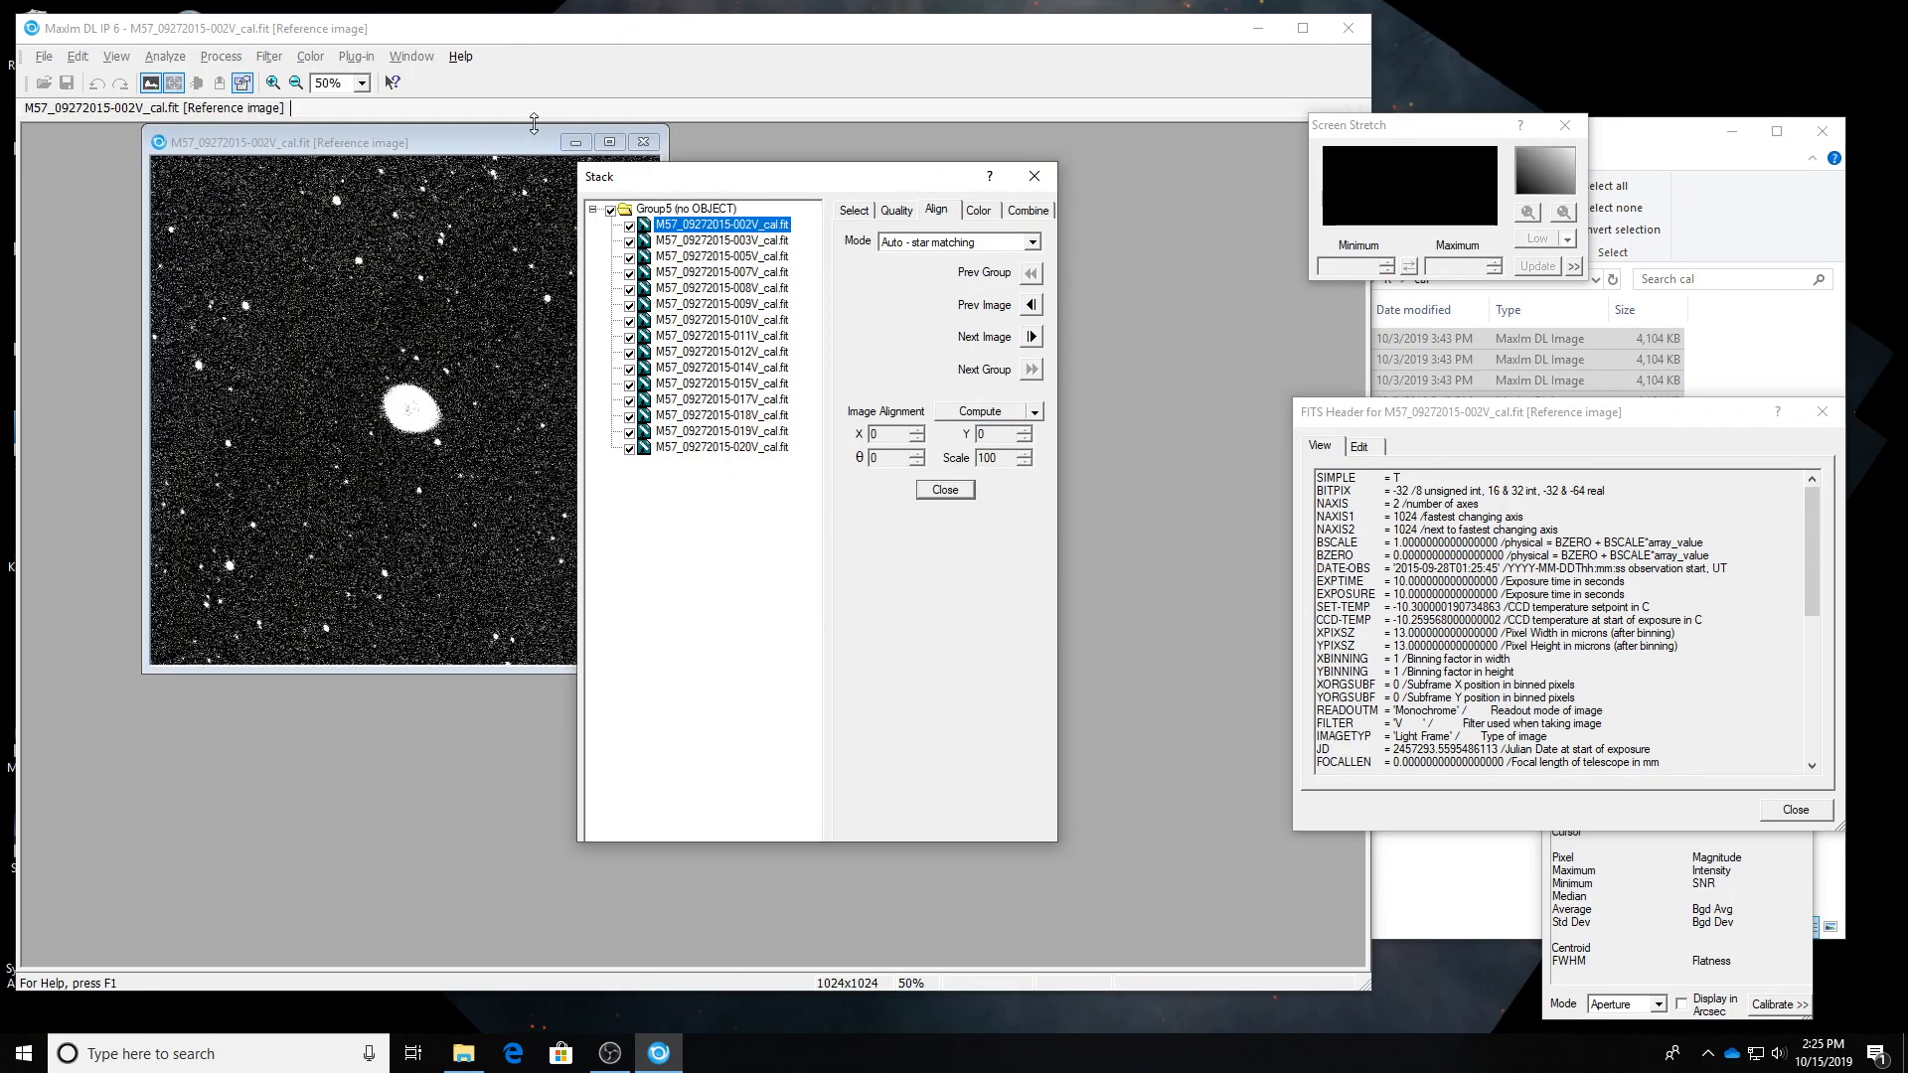
{"action": "left_click_drag", "start_coordinate": [488, 135], "coordinate": [379, 169]}
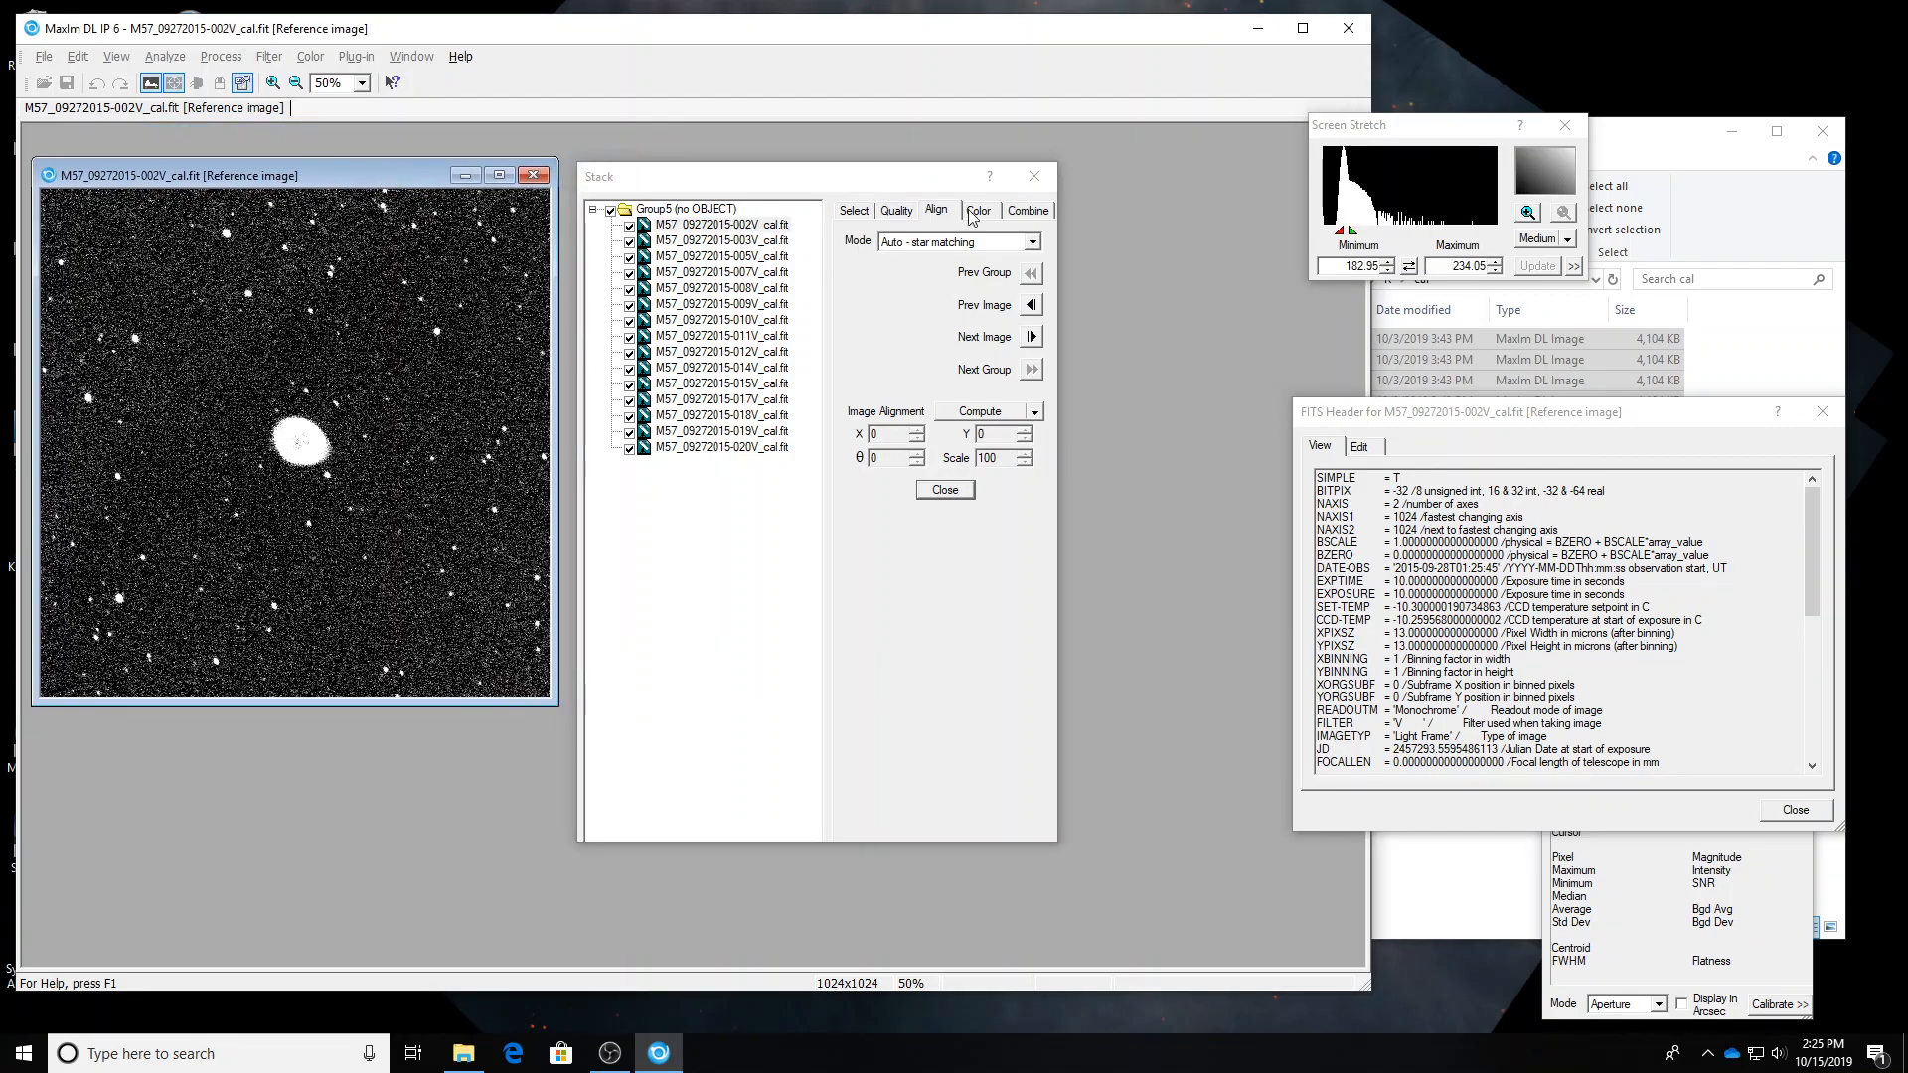
Combine the enabled V frames using the Median method in IEEE Float format and close the Stack dialog.
{"action": "left_click", "coordinate": [1028, 211]}
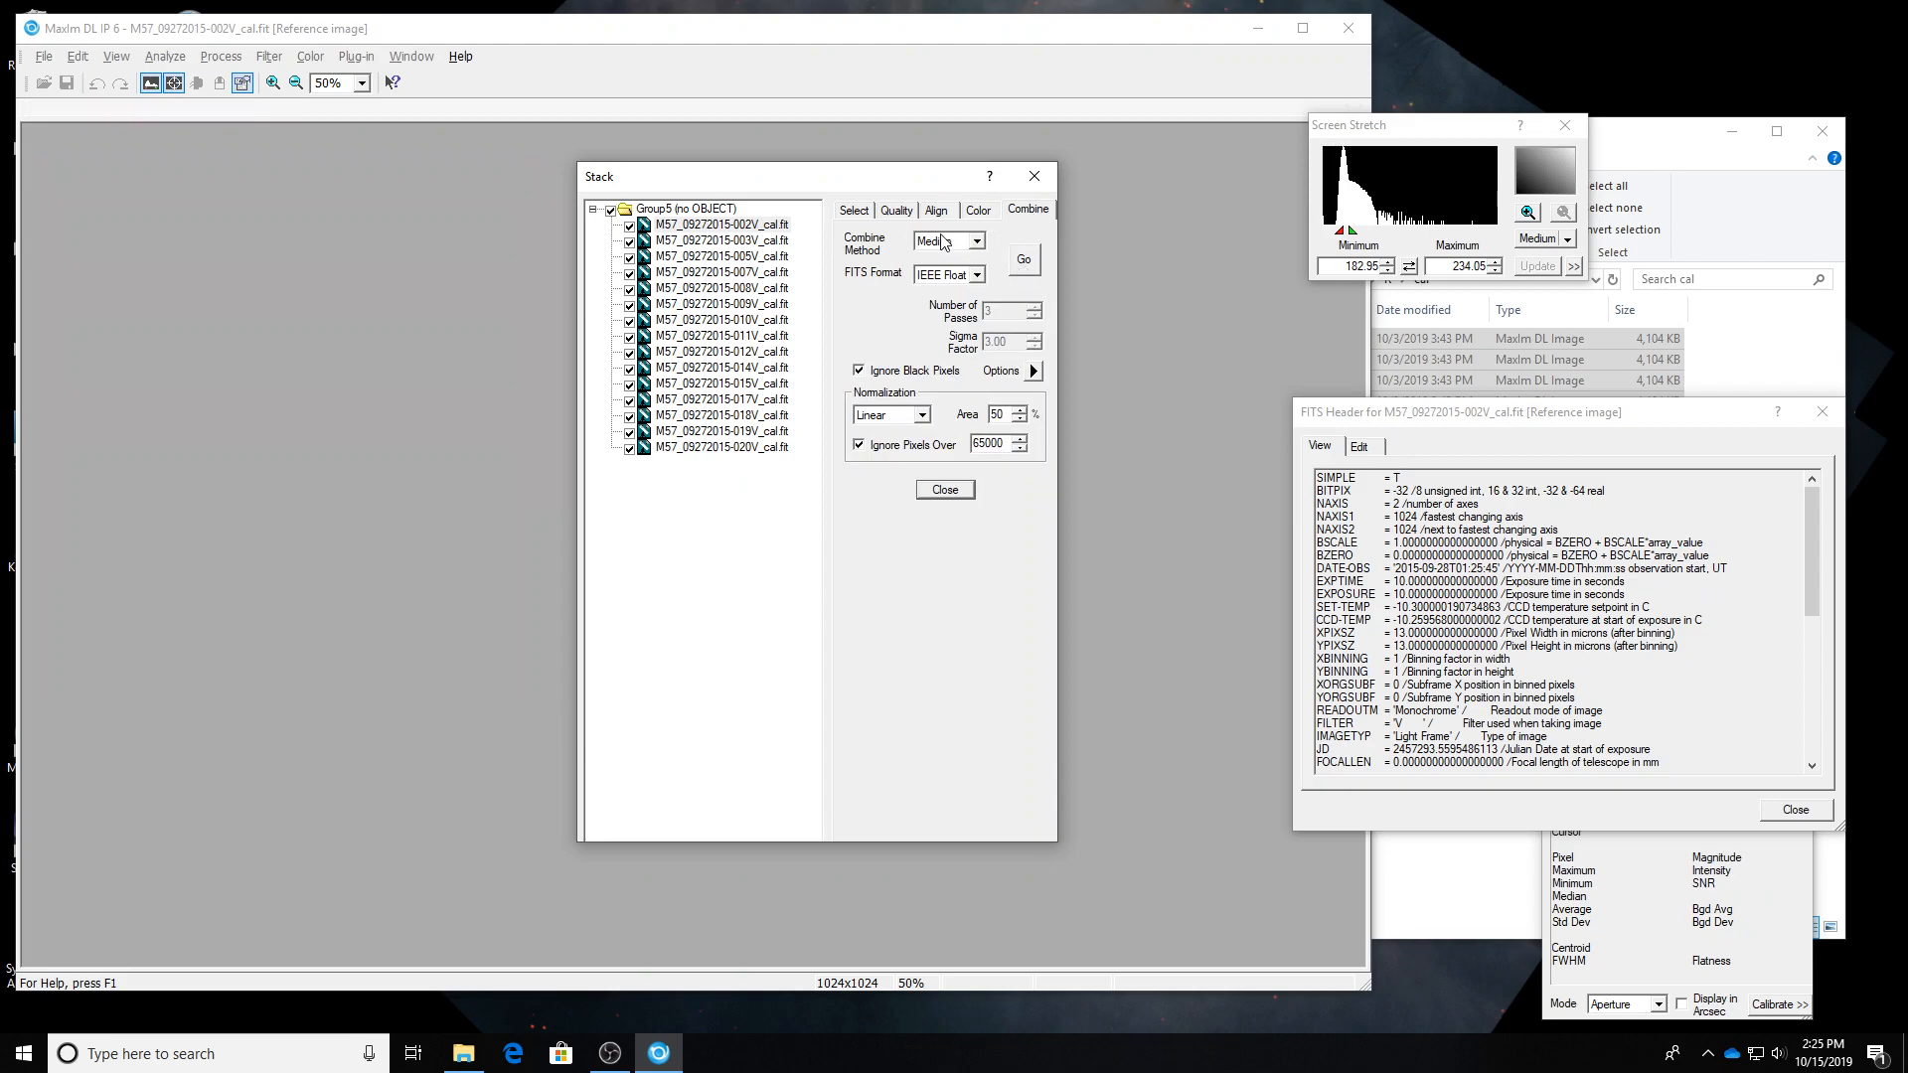
{"action": "left_click", "coordinate": [1023, 259]}
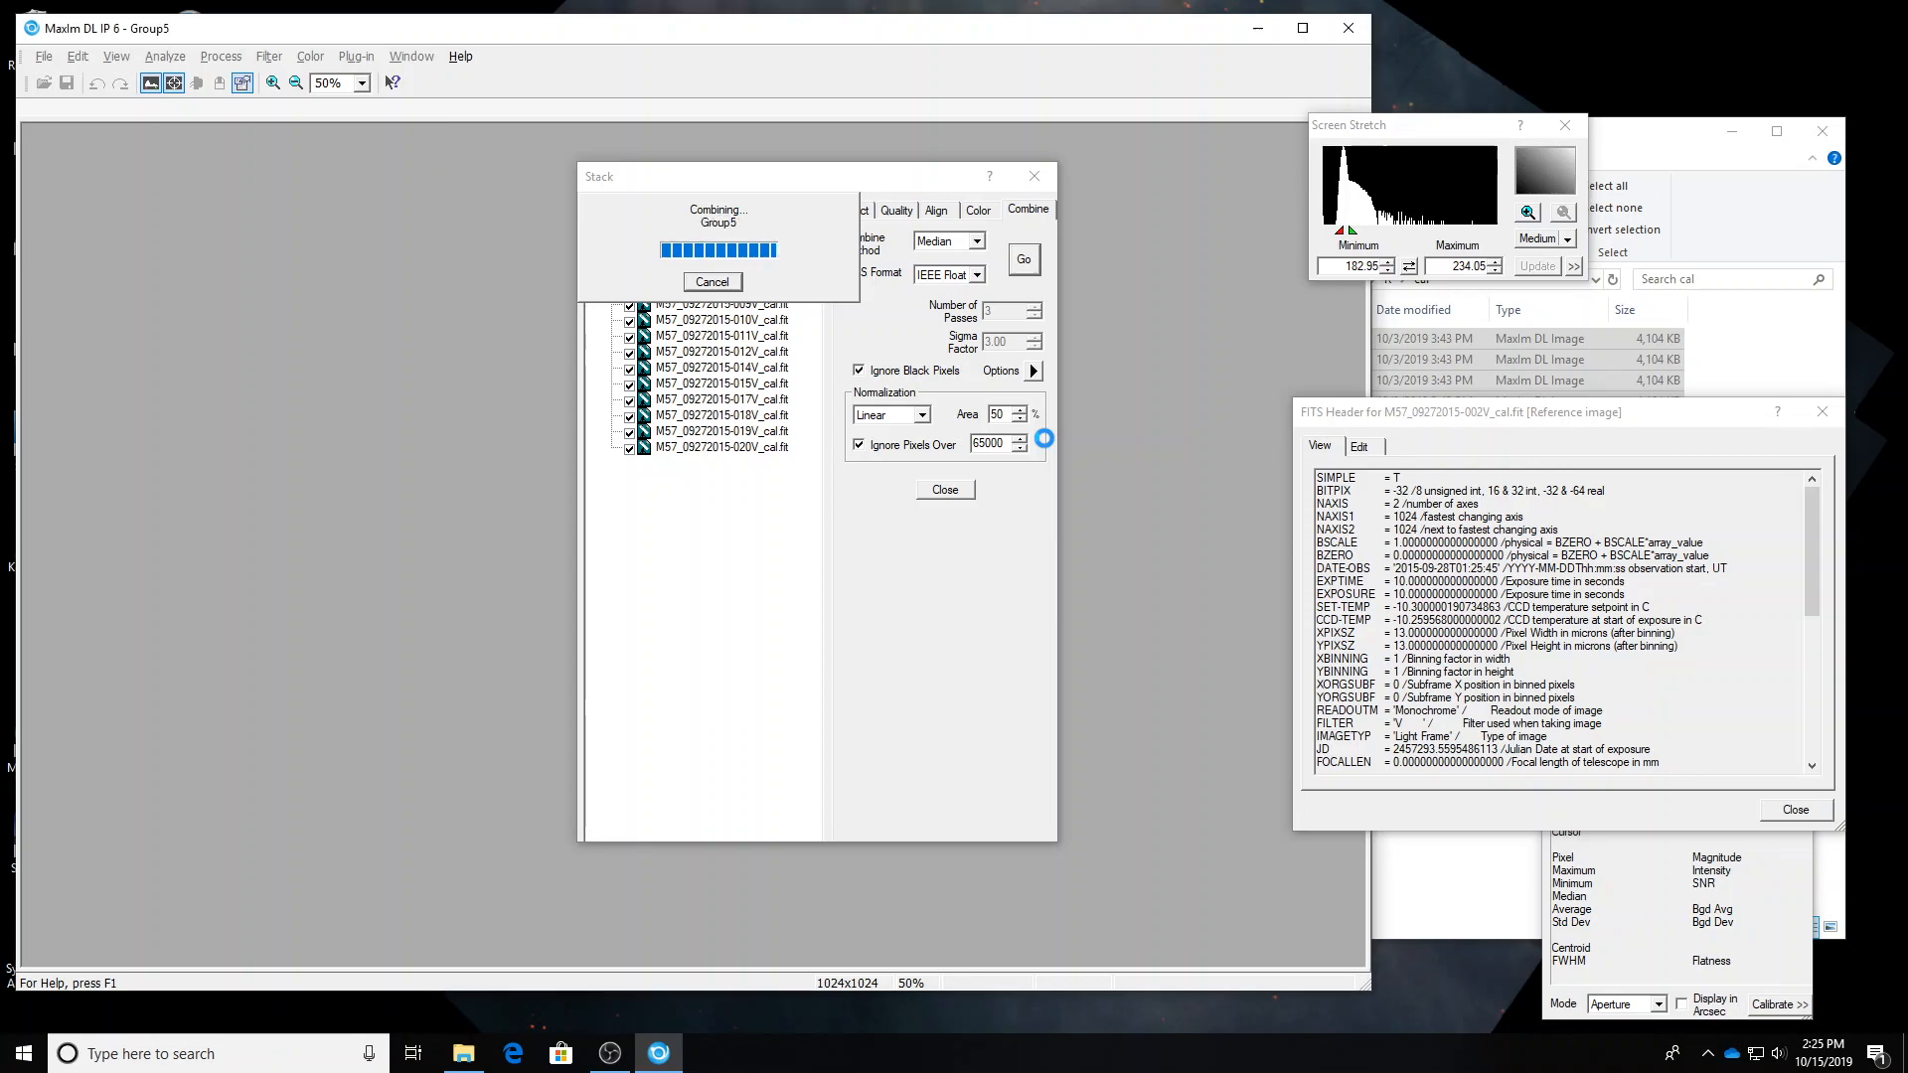
{"action": "left_click_drag", "start_coordinate": [755, 183], "coordinate": [904, 165]}
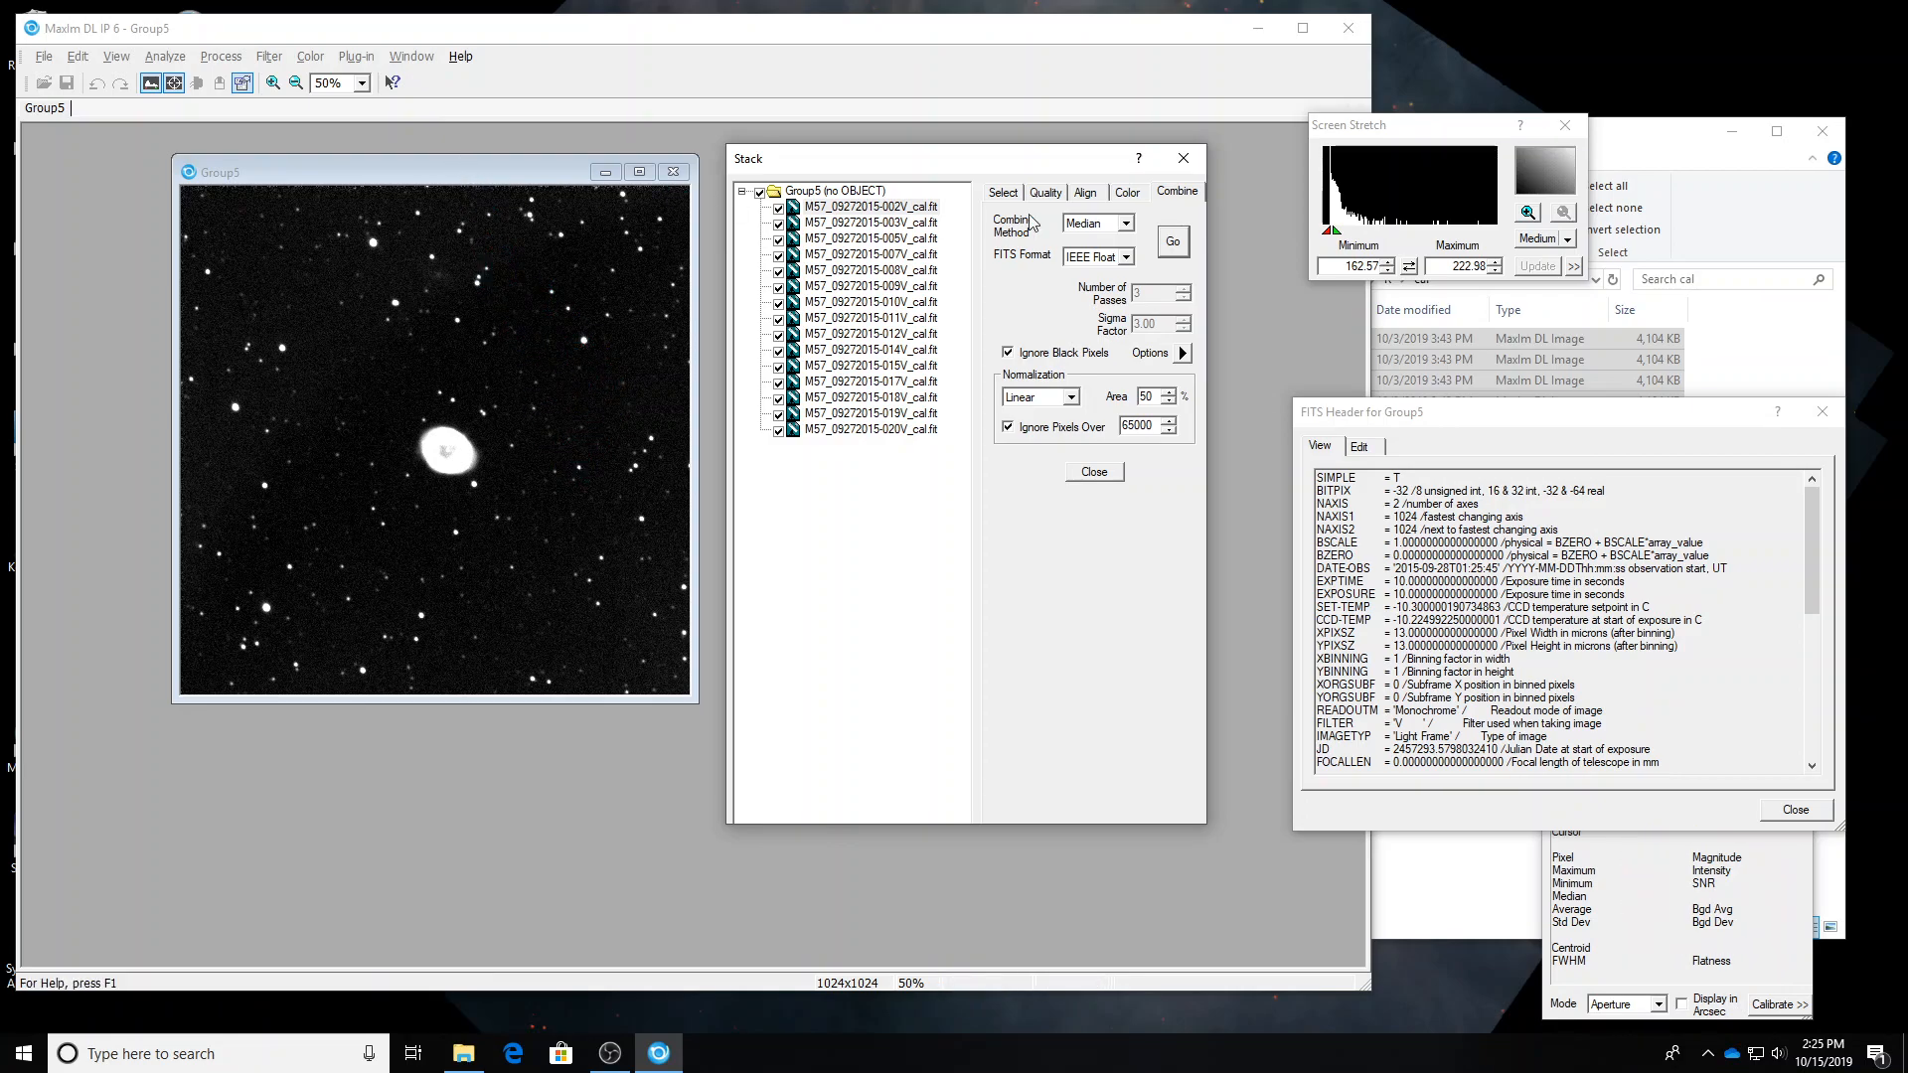
{"action": "left_click", "coordinate": [1094, 473]}
Save the combined V image in the M57_09272015_RingNebula folder as RingNebula_09272015_Vstack.
{"action": "left_click_drag", "start_coordinate": [360, 163], "coordinate": [696, 201]}
{"action": "left_click", "coordinate": [44, 56]}
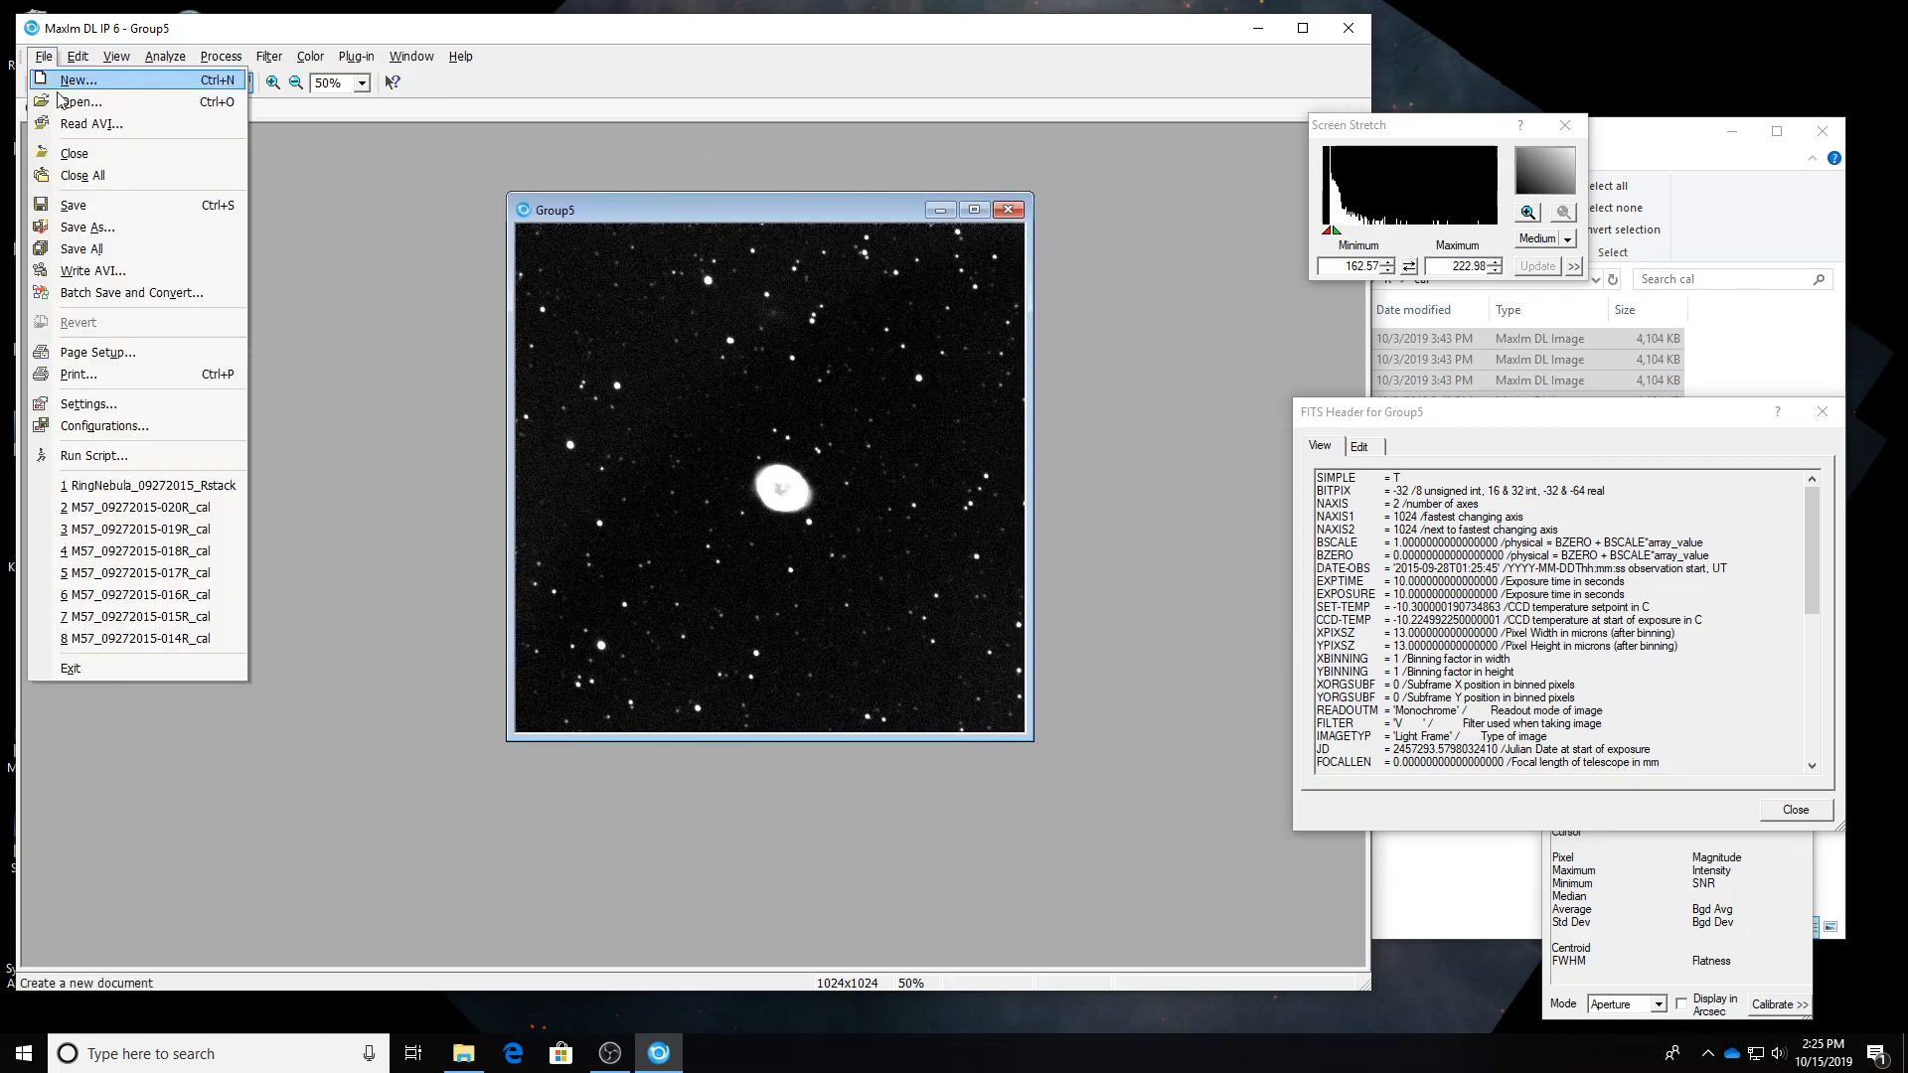
{"action": "left_click", "coordinate": [95, 226]}
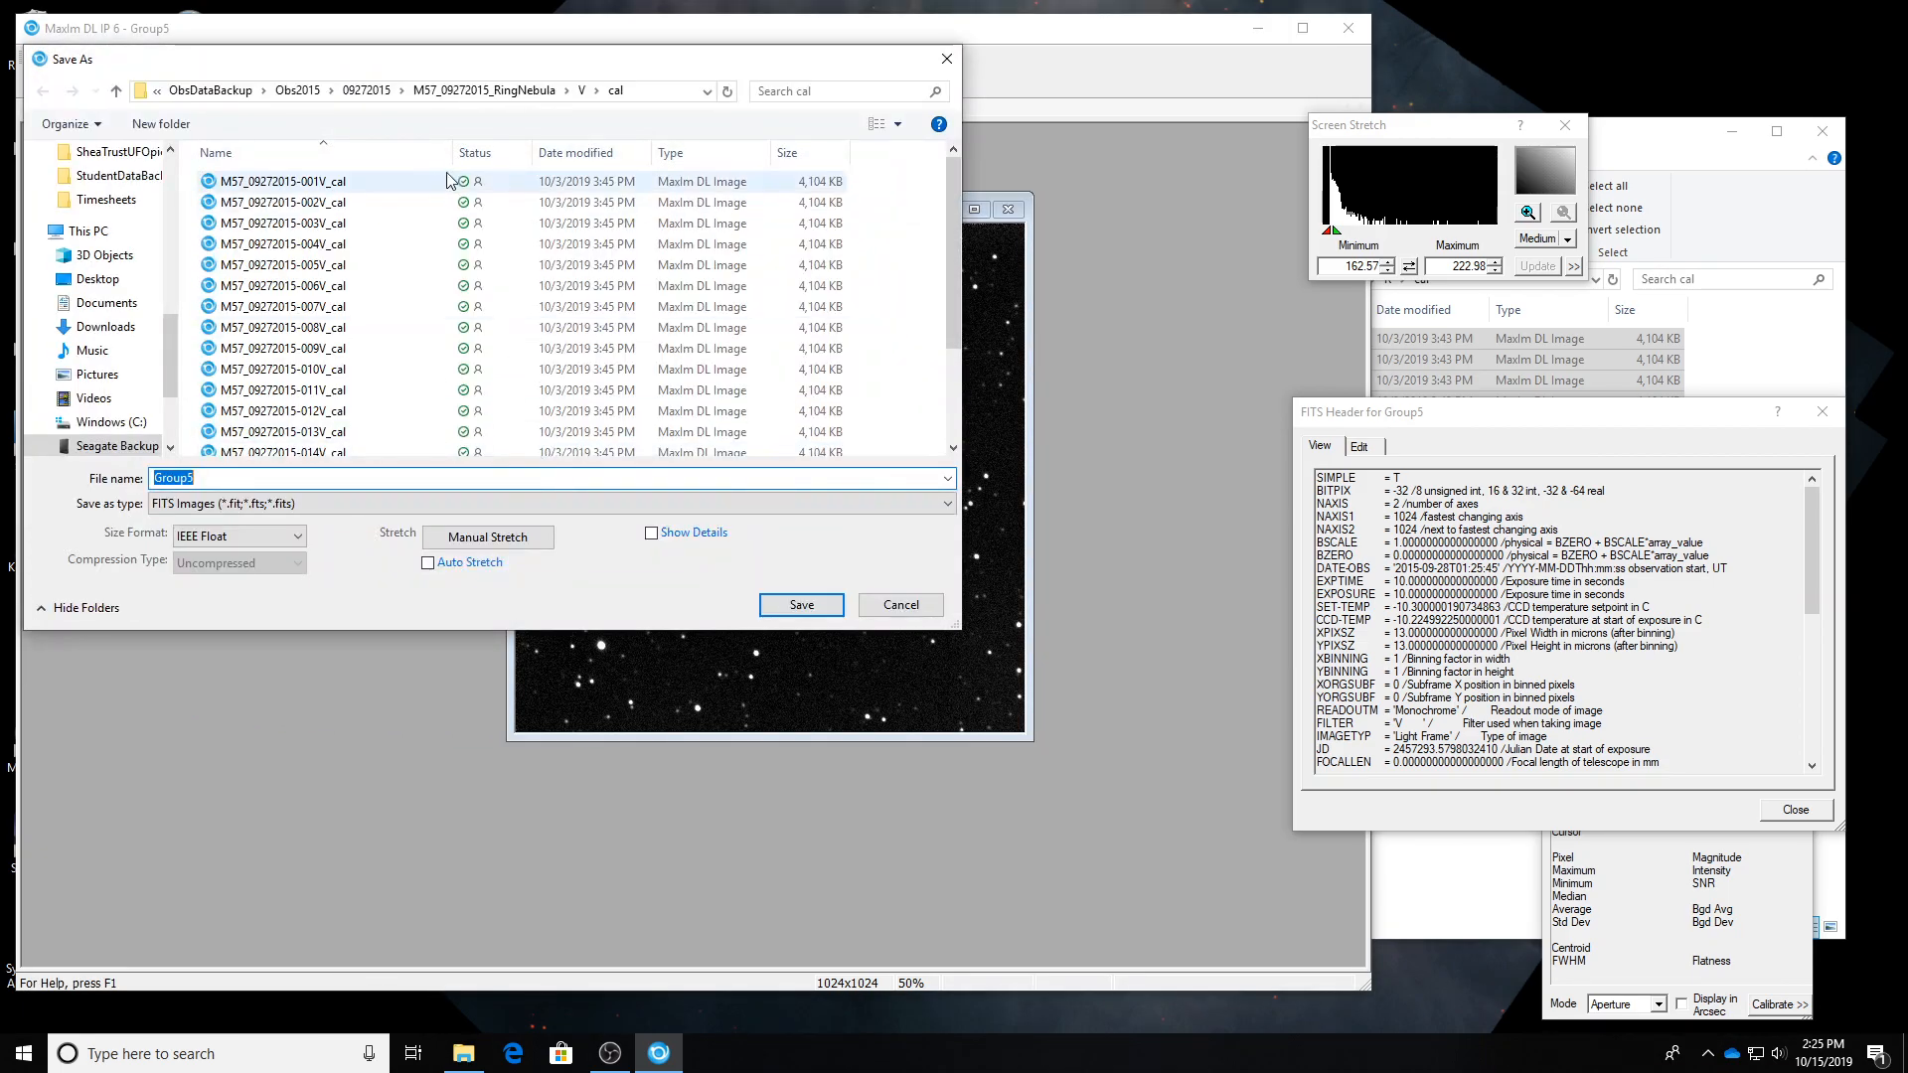
{"action": "left_click", "coordinate": [534, 99]}
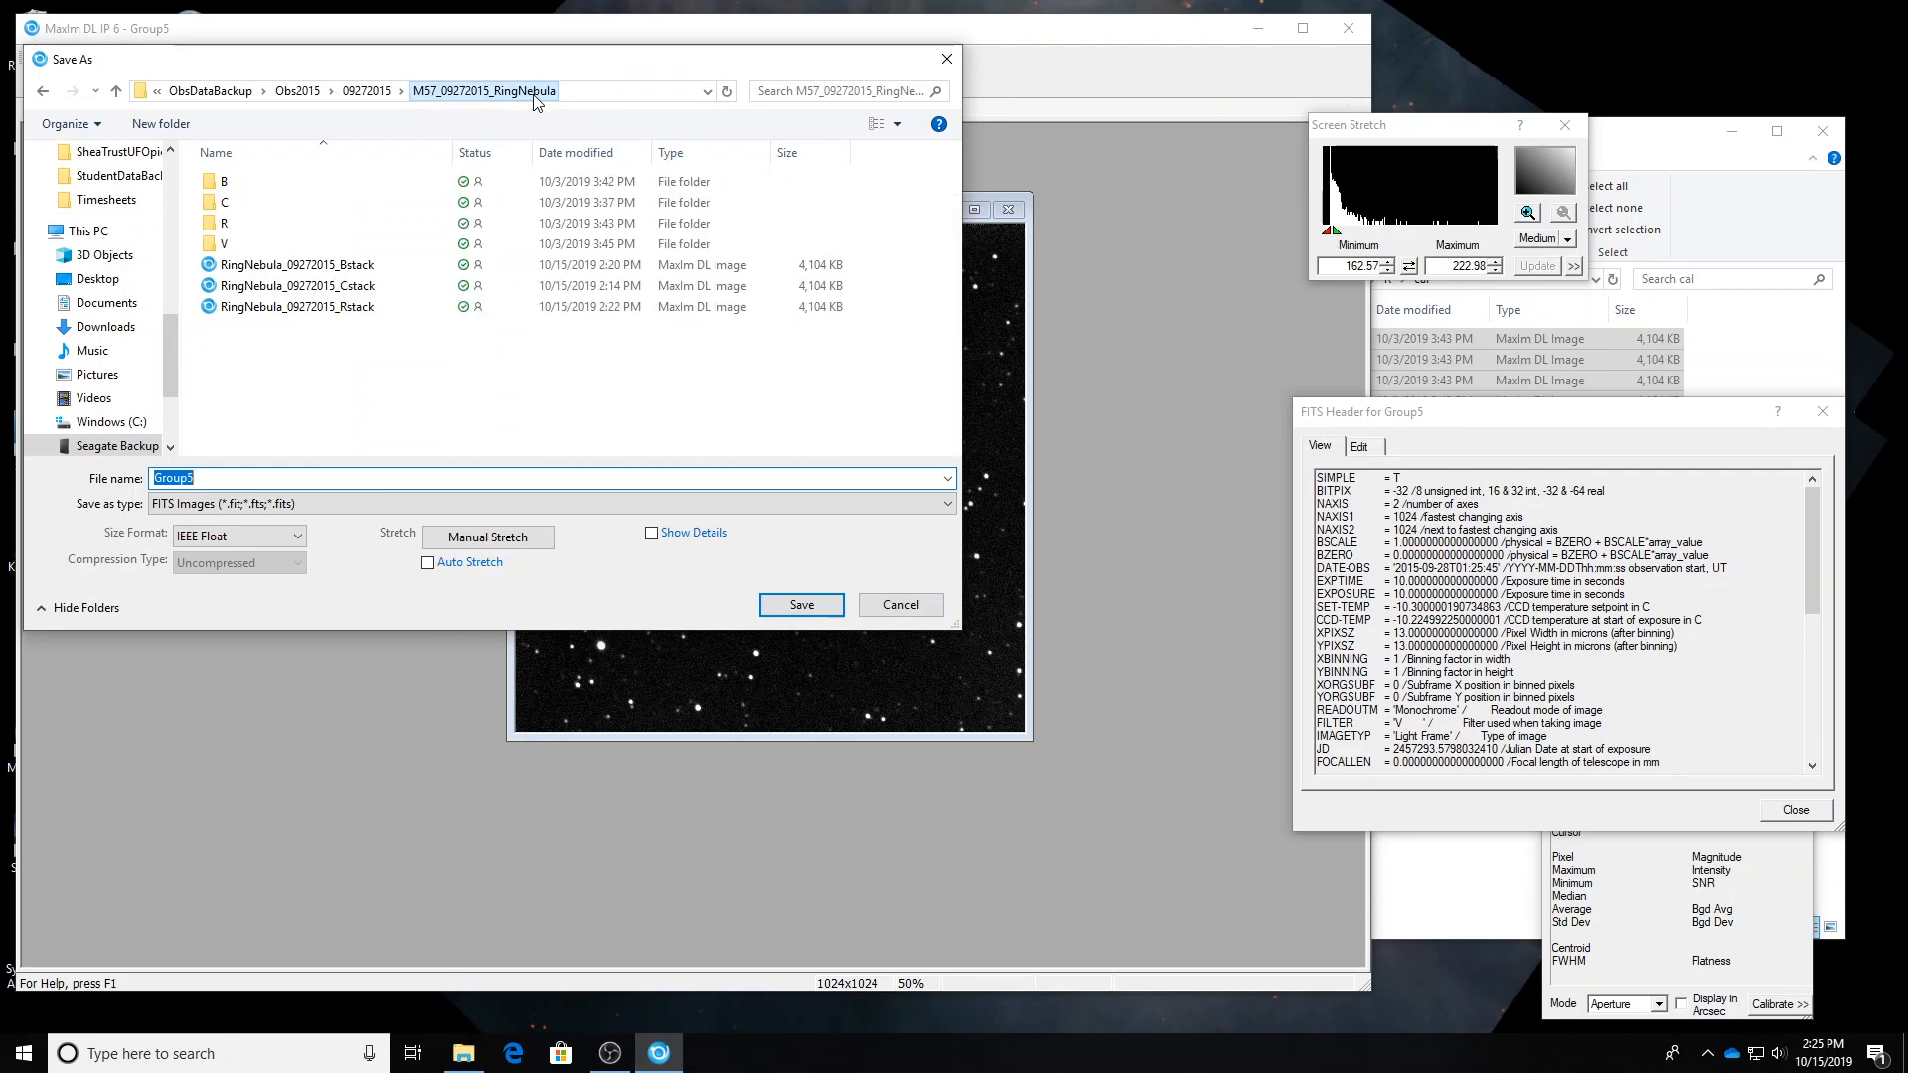
{"action": "left_click", "coordinate": [353, 310]}
{"action": "left_click", "coordinate": [282, 479]}
{"action": "left_click", "coordinate": [283, 478]}
{"action": "key", "text": "BackSpace"}
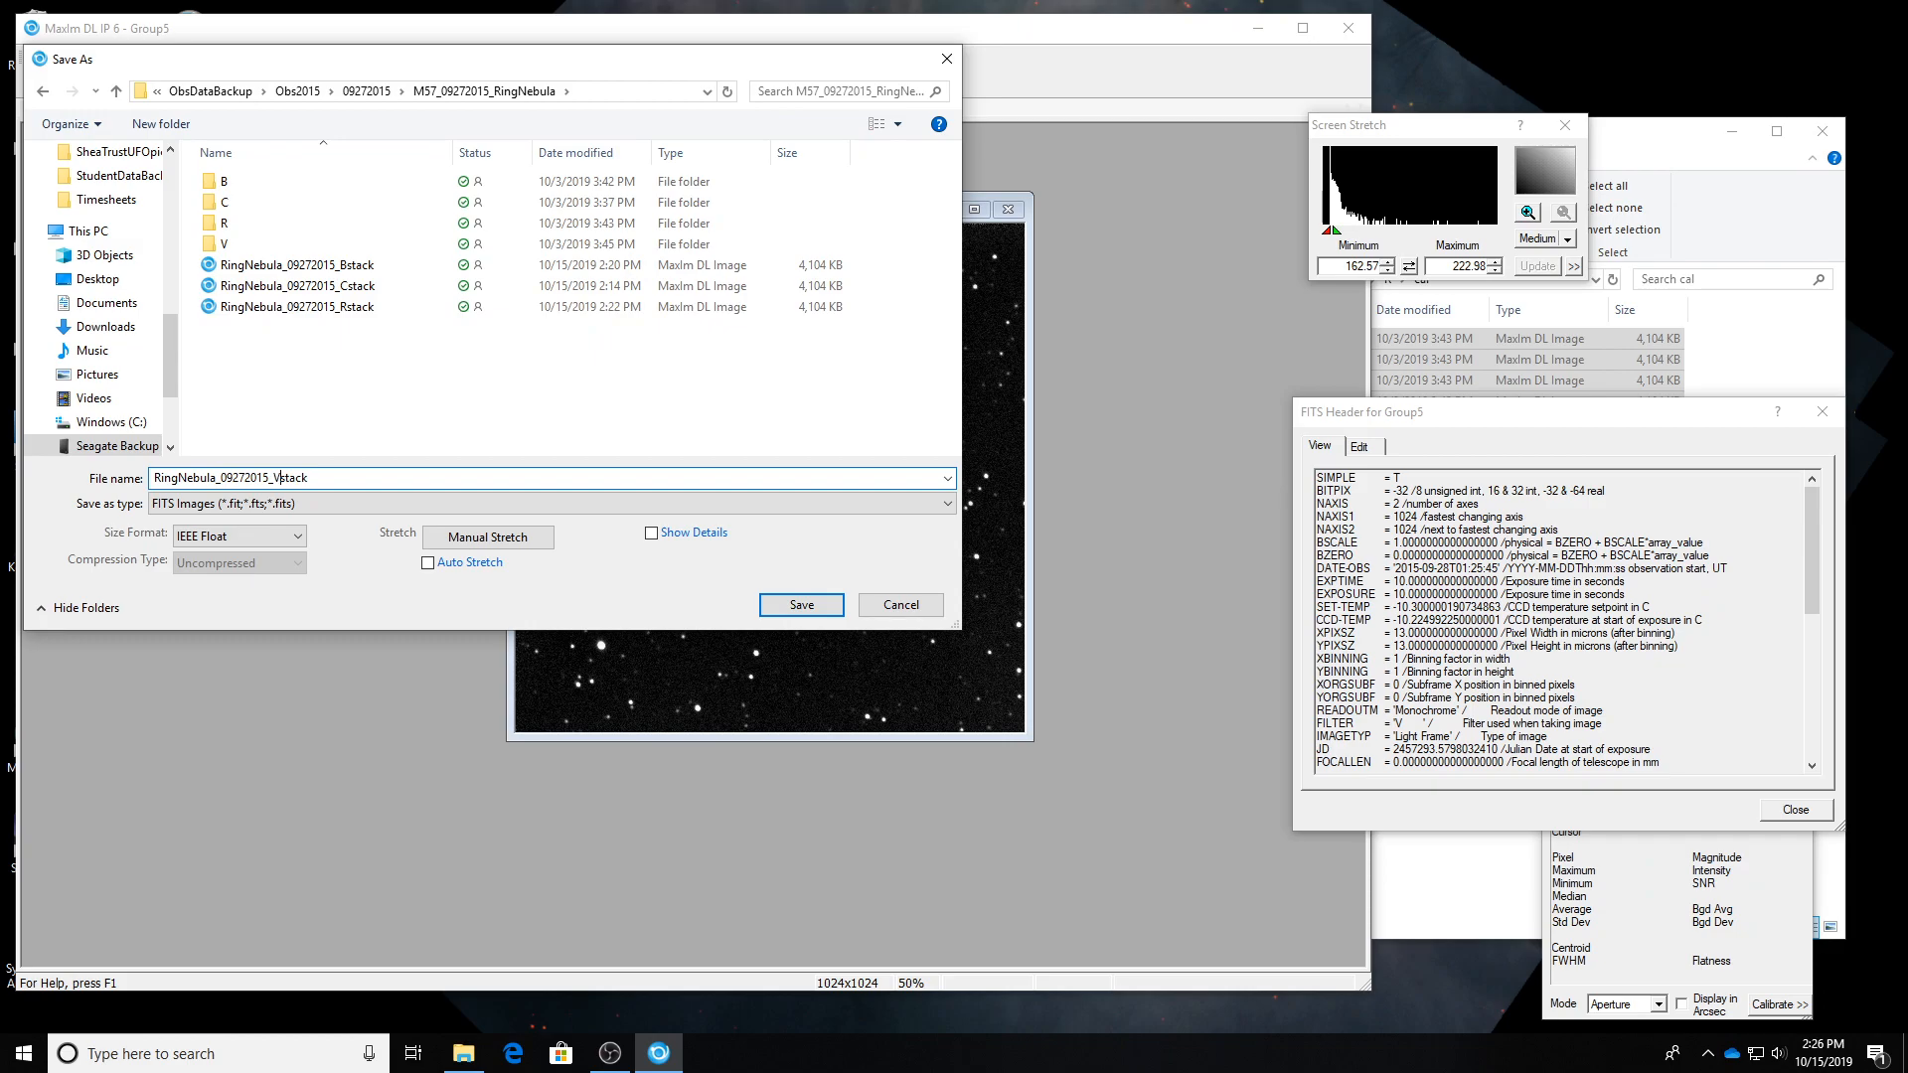
{"action": "left_click", "coordinate": [802, 604]}
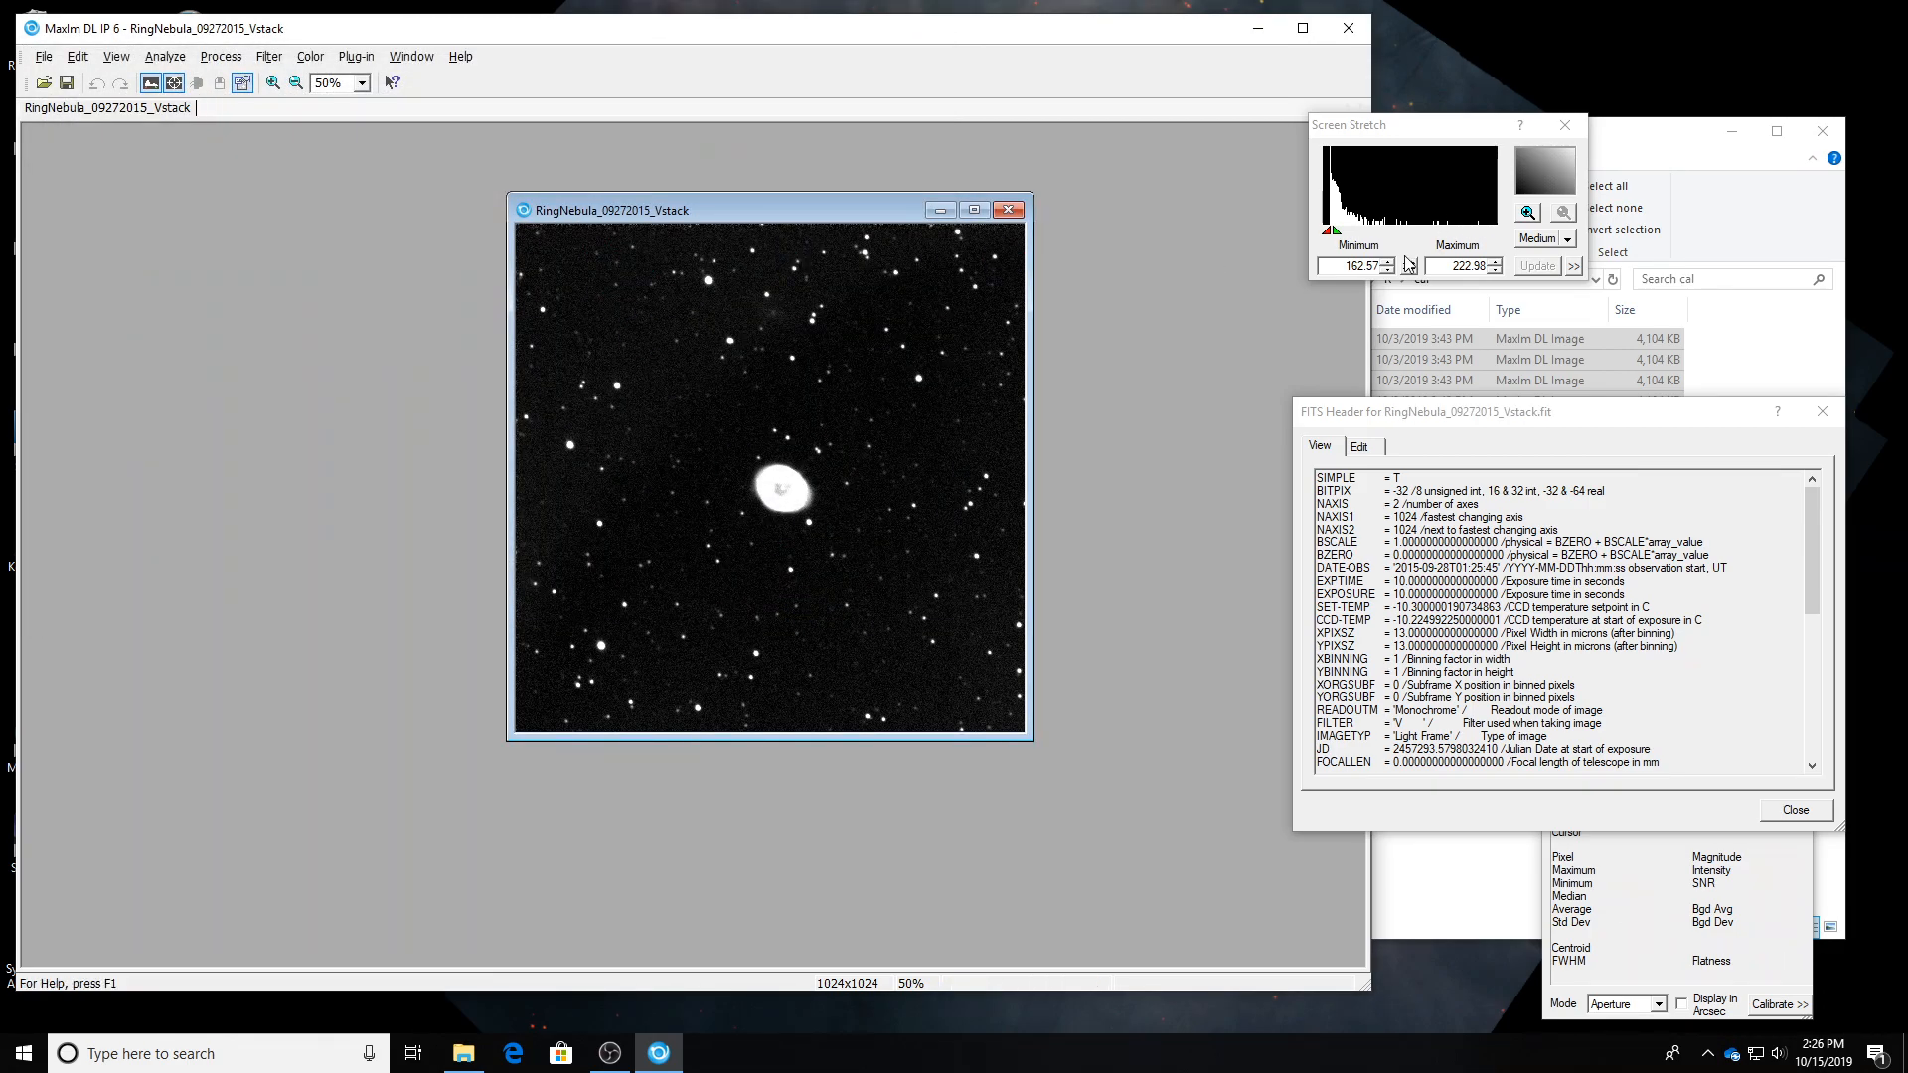
Set the V stack's screen stretch to minimum 154.69 and maximum 433.03 to examine the nebula, and close the image.
{"action": "left_click", "coordinate": [1387, 270]}
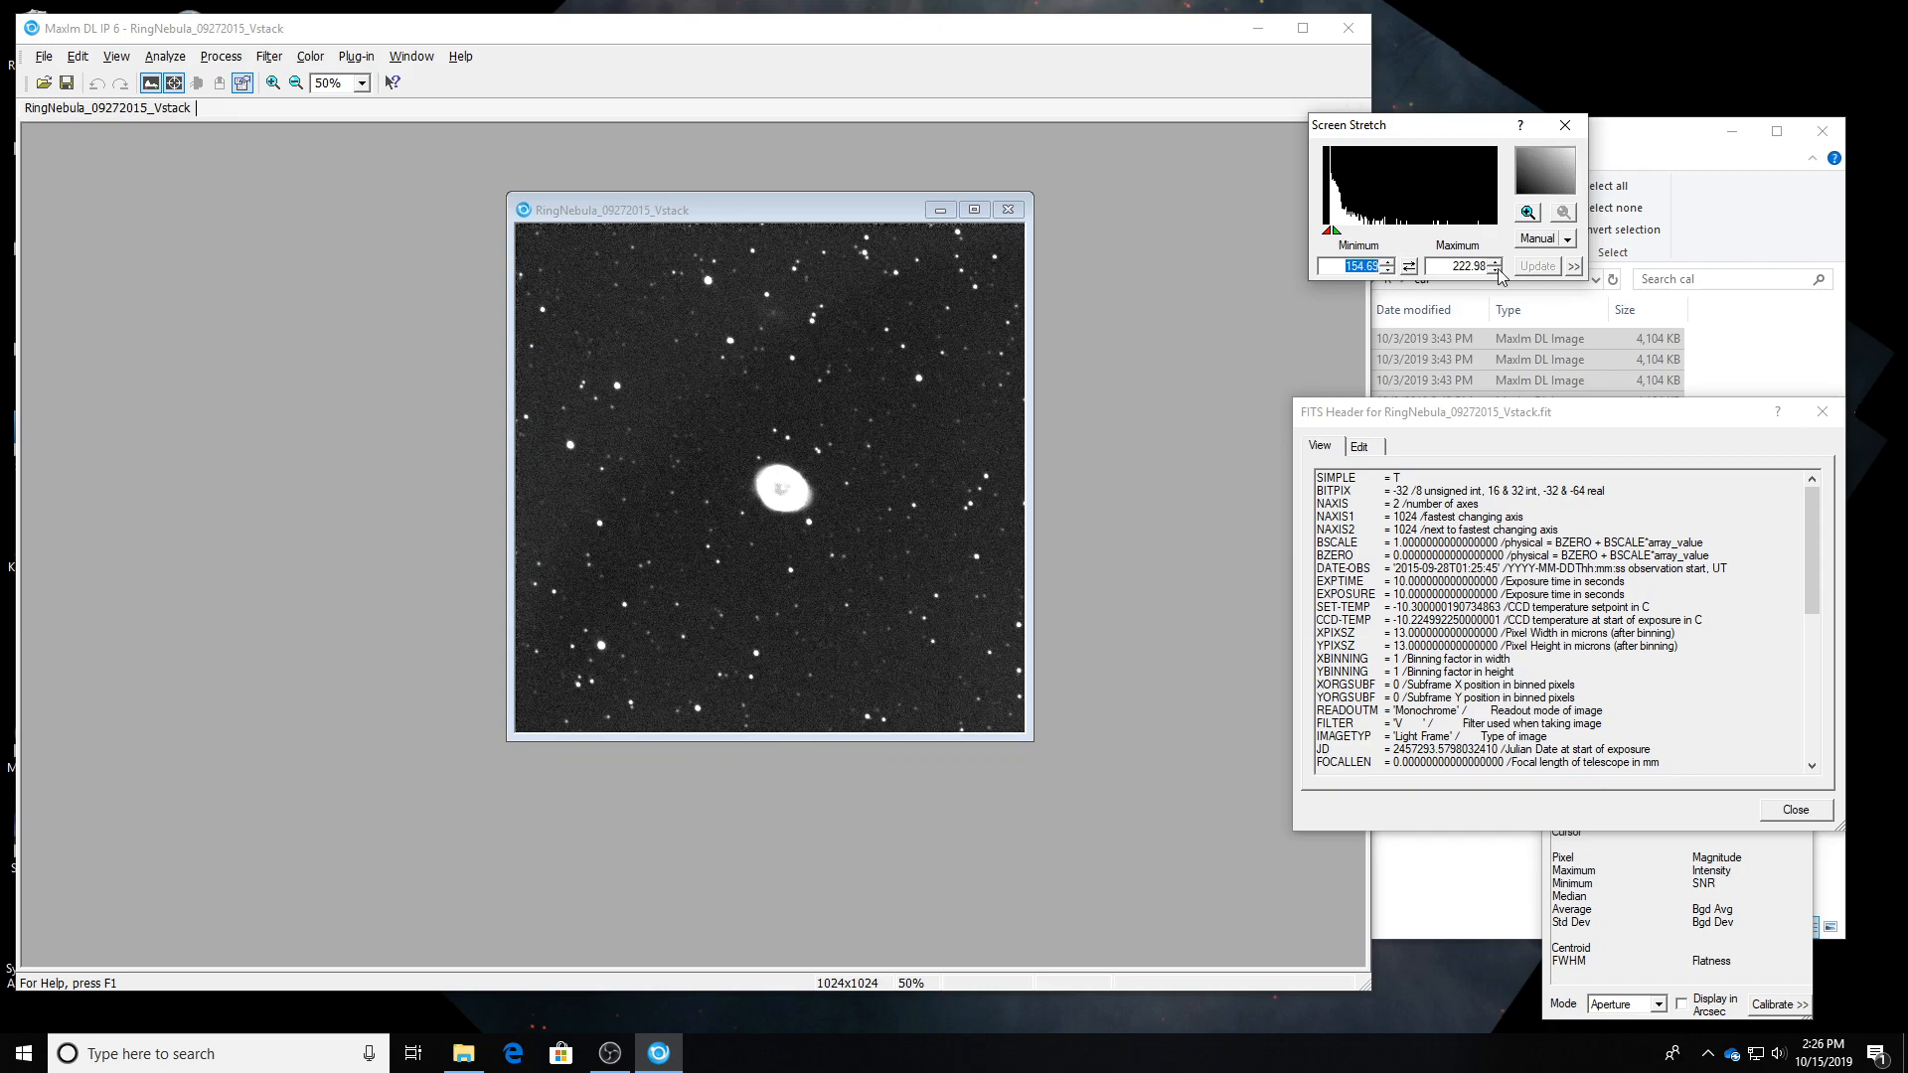
{"action": "left_click", "coordinate": [1494, 264]}
{"action": "left_click", "coordinate": [1495, 264]}
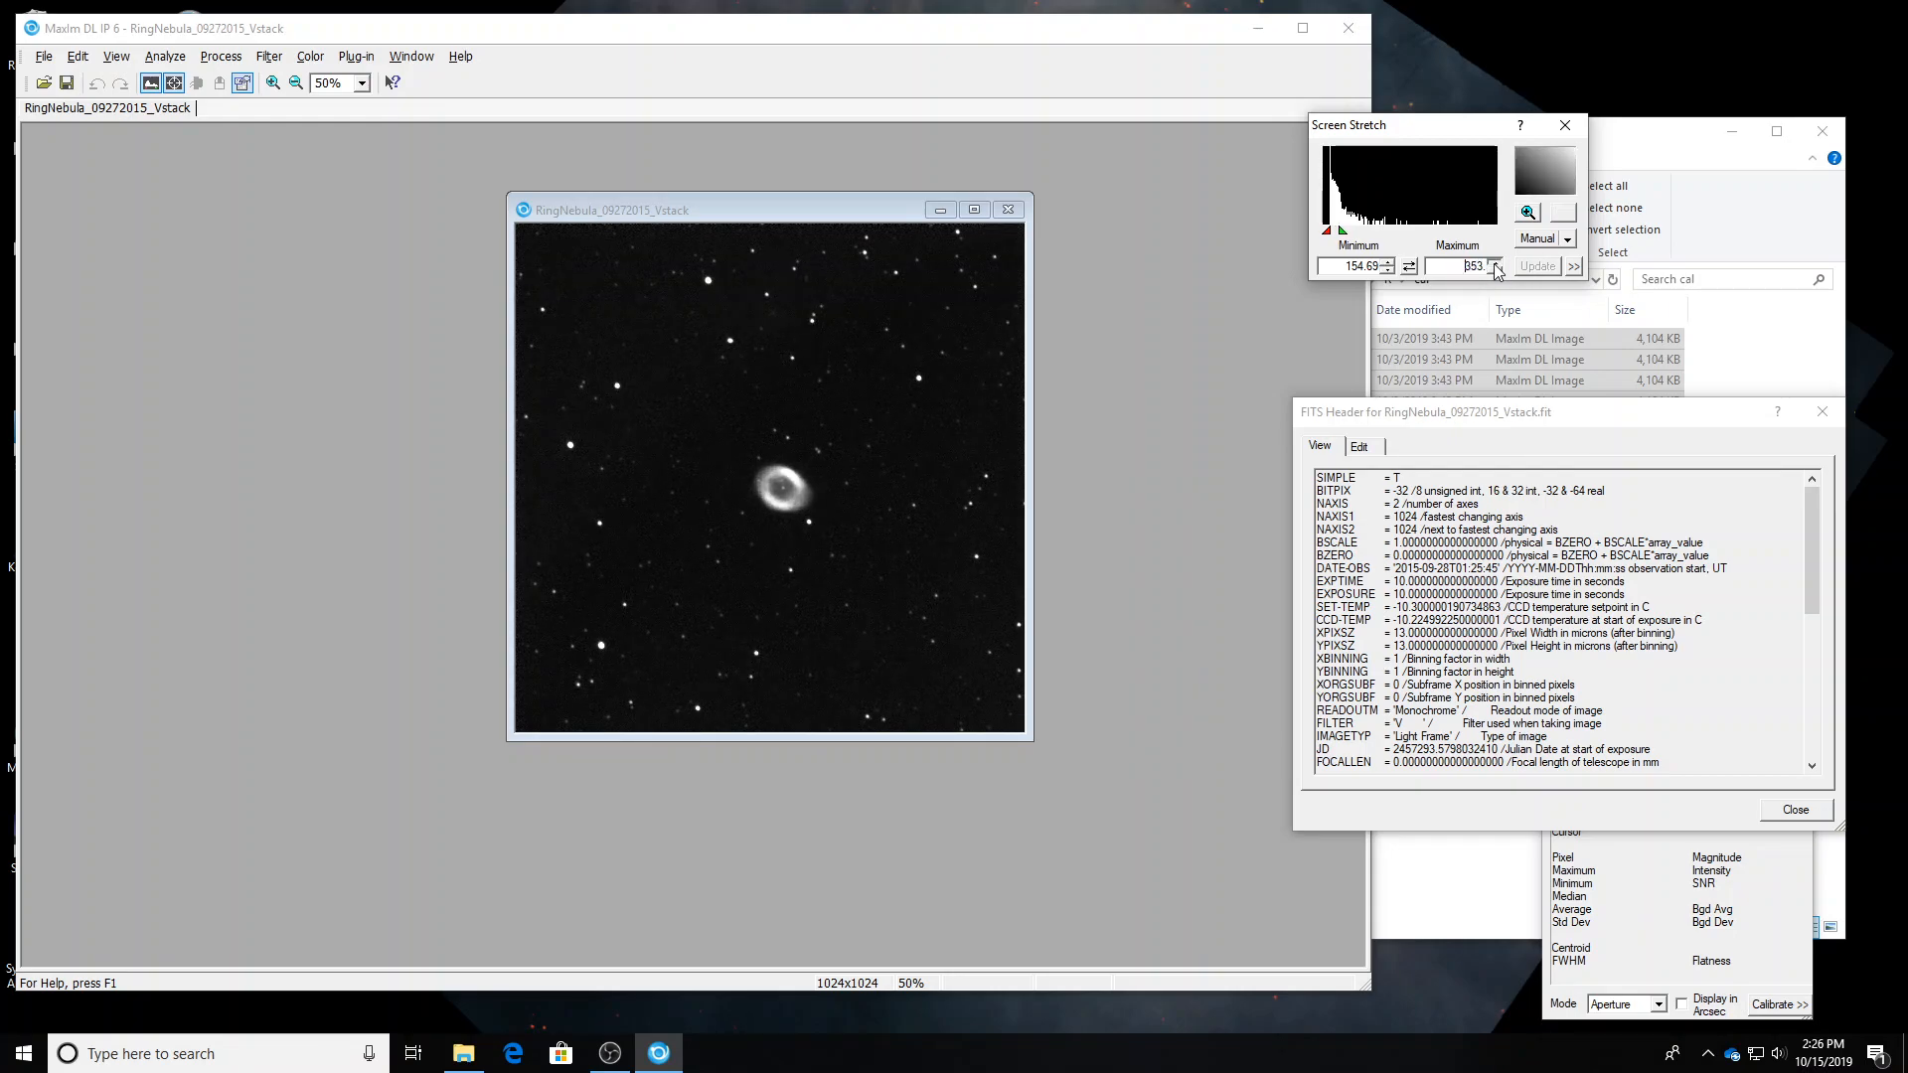
{"action": "left_click", "coordinate": [1494, 264]}
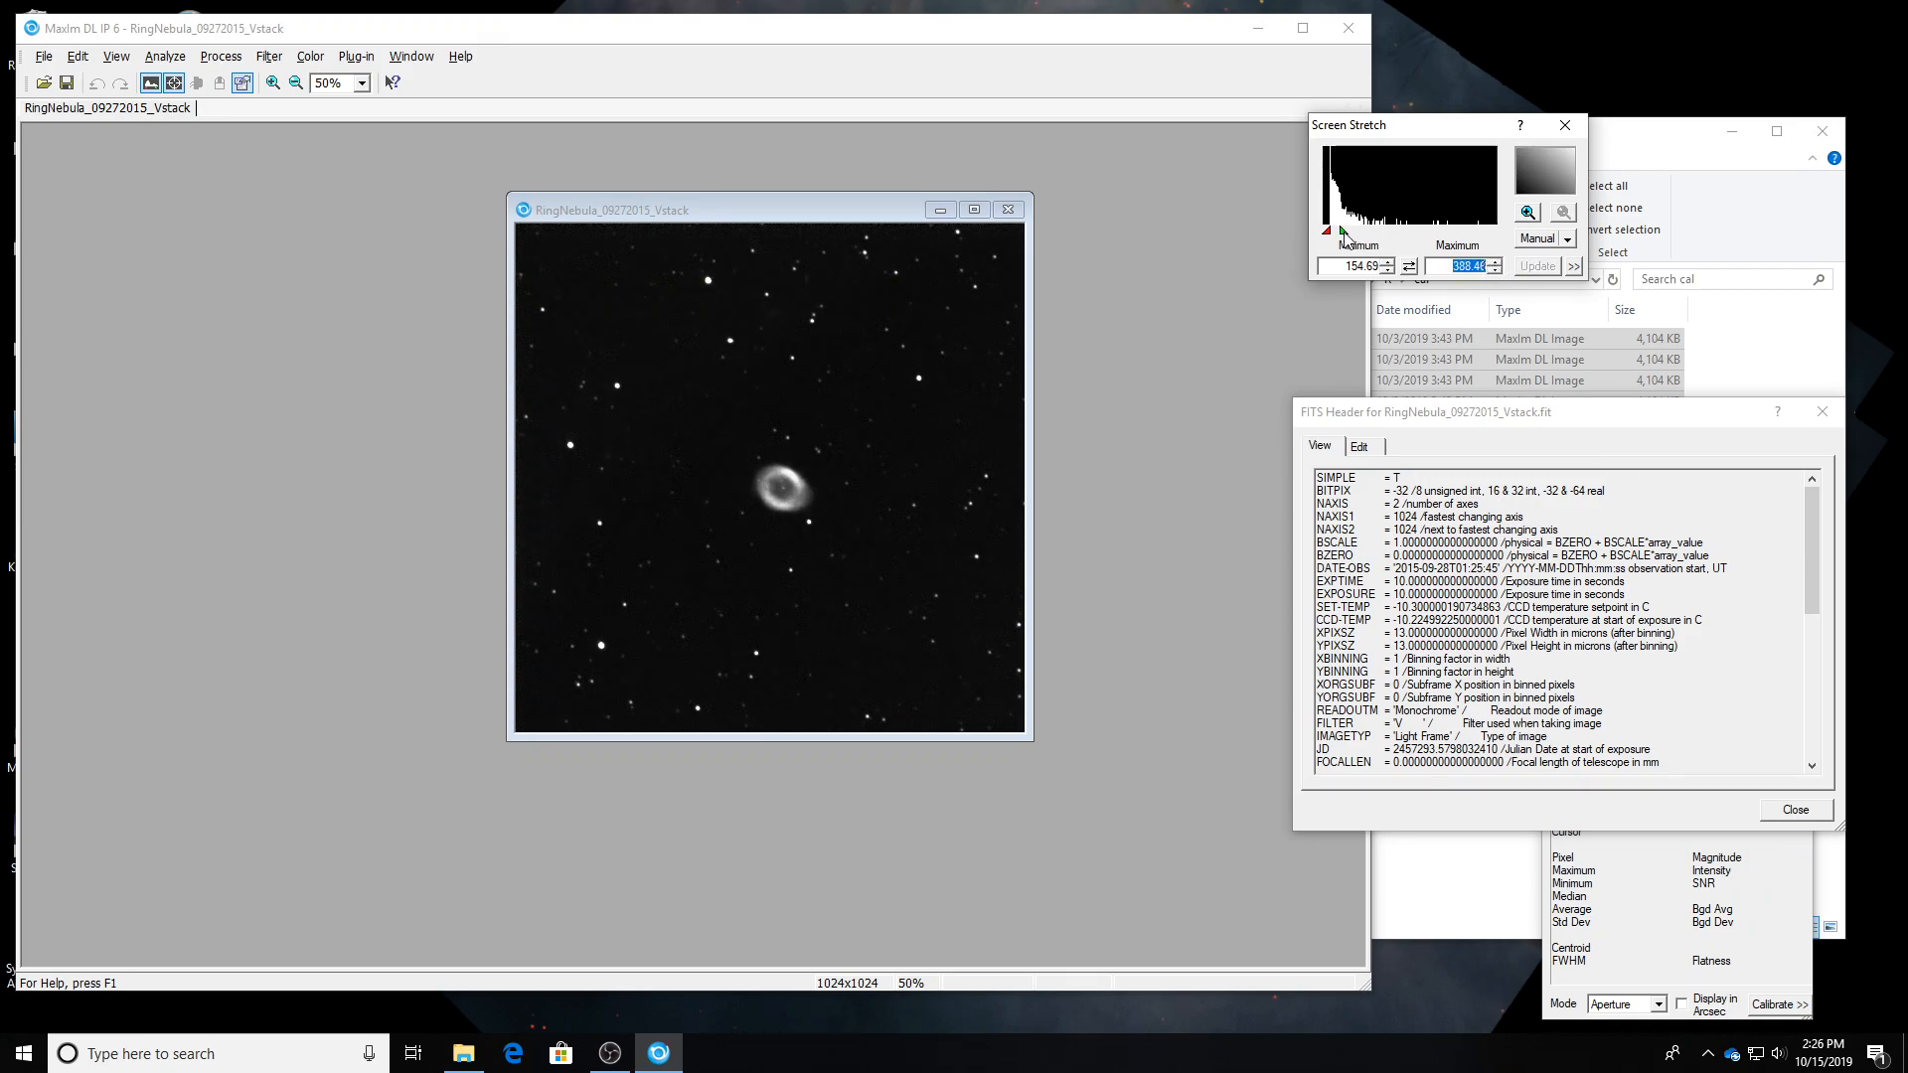
{"action": "left_click_drag", "start_coordinate": [1344, 233], "coordinate": [1347, 232]}
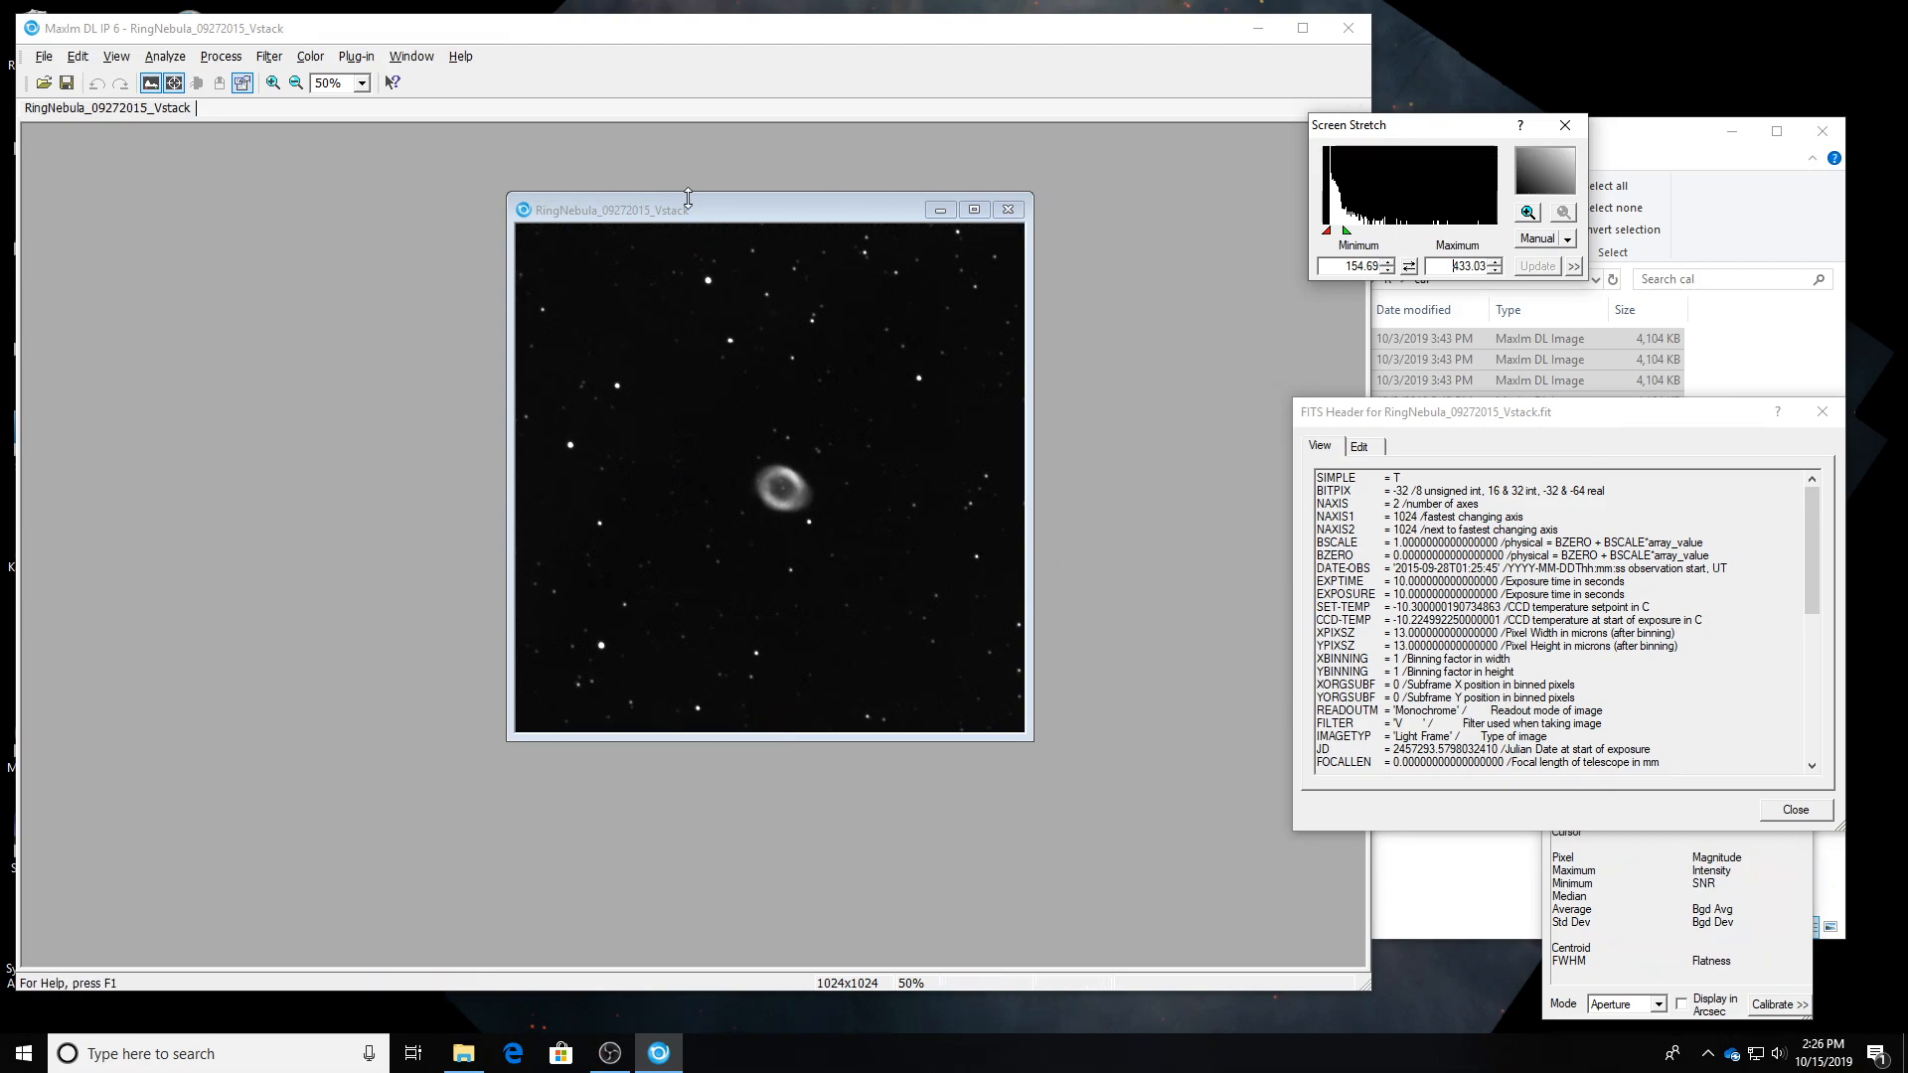
{"action": "left_click_drag", "start_coordinate": [688, 205], "coordinate": [591, 212]}
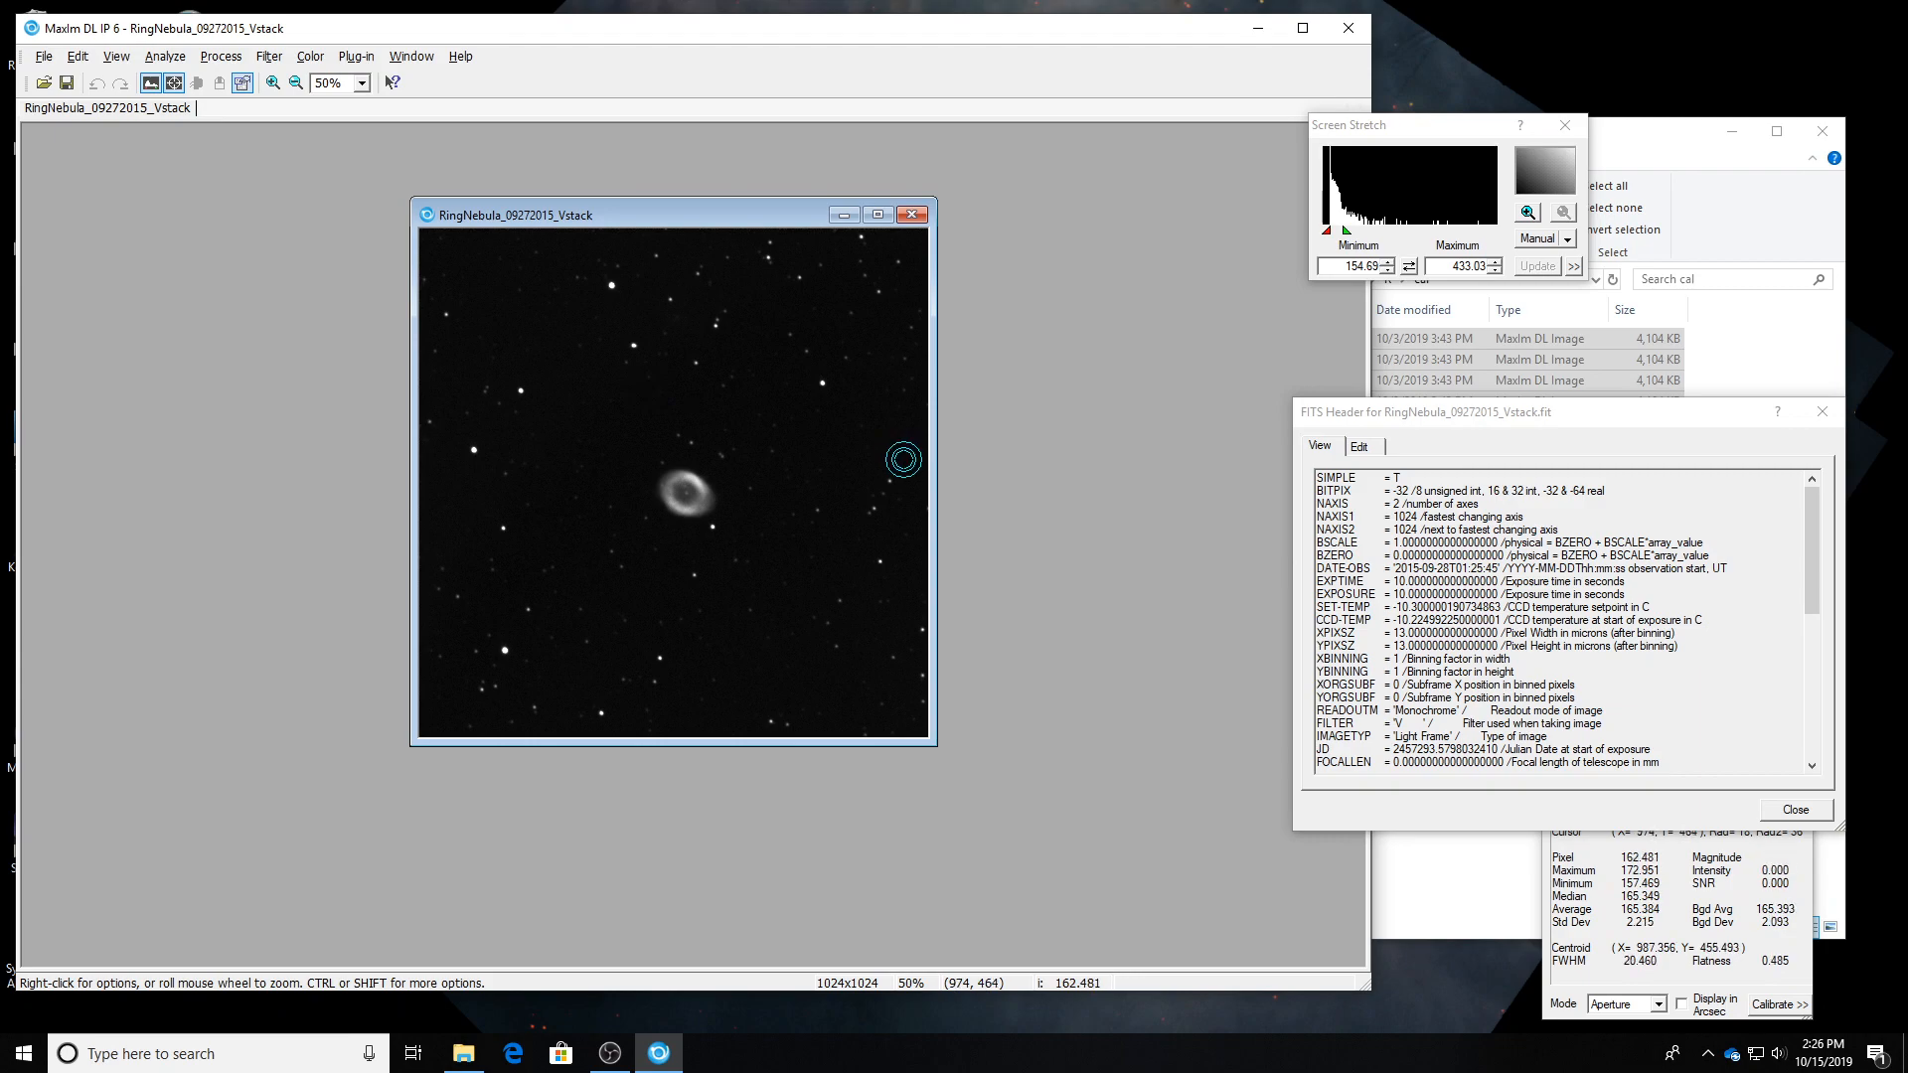
{"action": "left_click_drag", "start_coordinate": [695, 214], "coordinate": [795, 323]}
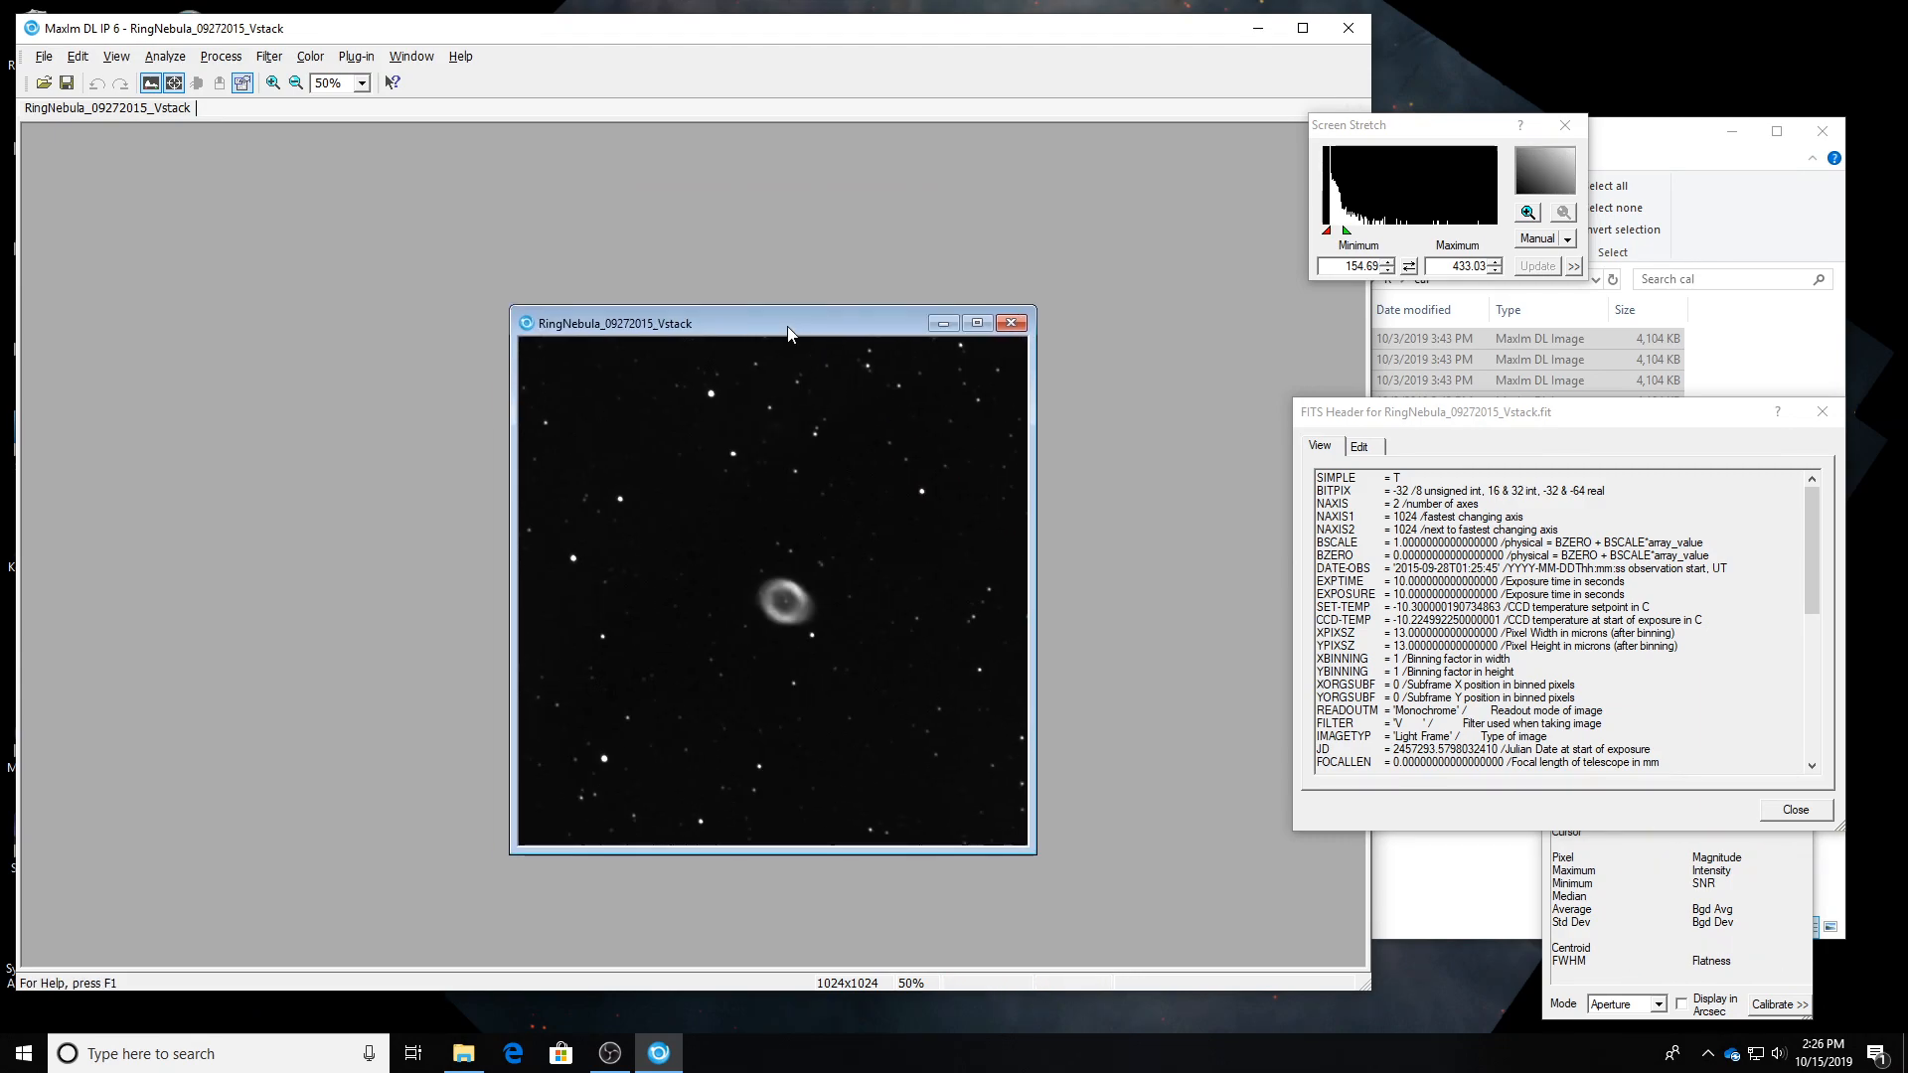
{"action": "left_click", "coordinate": [1011, 323]}
Switch to File Explorer and open the cal folder of the M92_09272015 C frames under Obs2015\09272015.
{"action": "left_click", "coordinate": [1643, 156]}
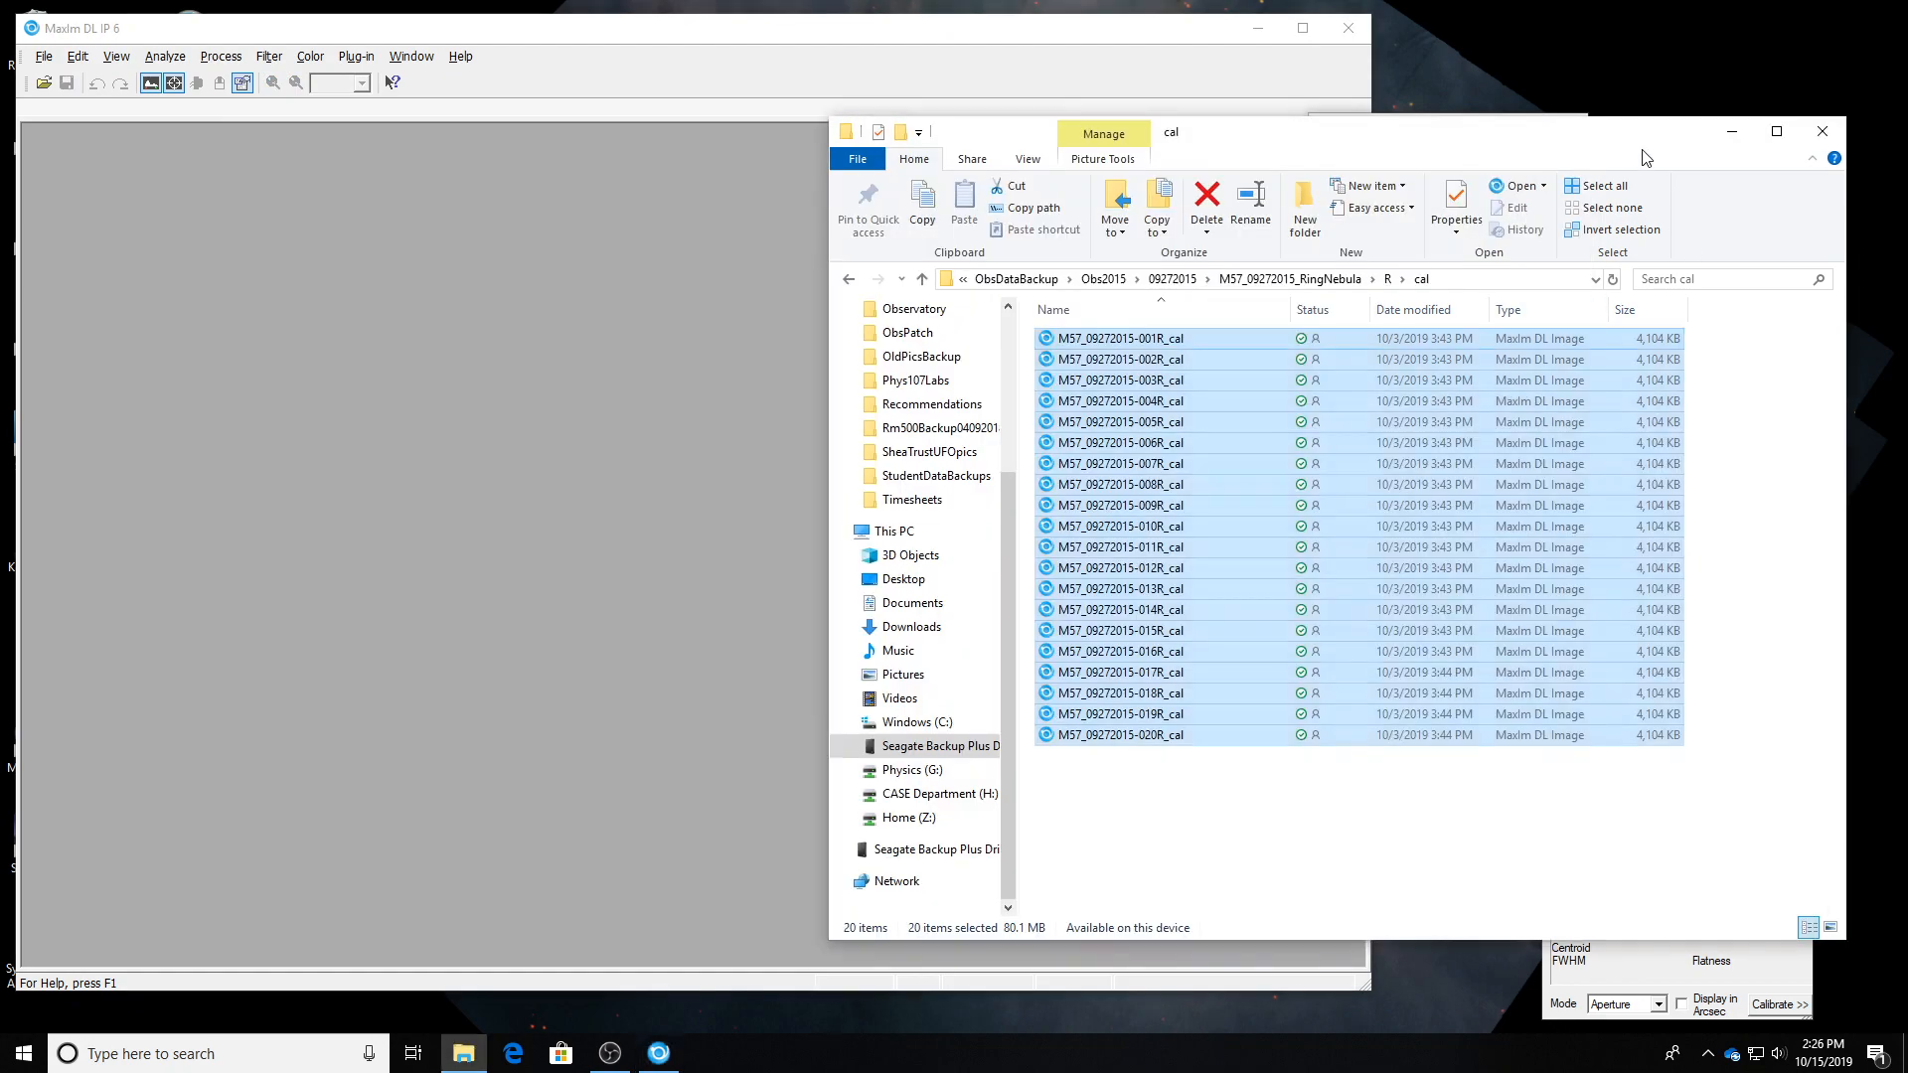
{"action": "left_click", "coordinate": [1303, 832]}
{"action": "left_click", "coordinate": [1174, 279]}
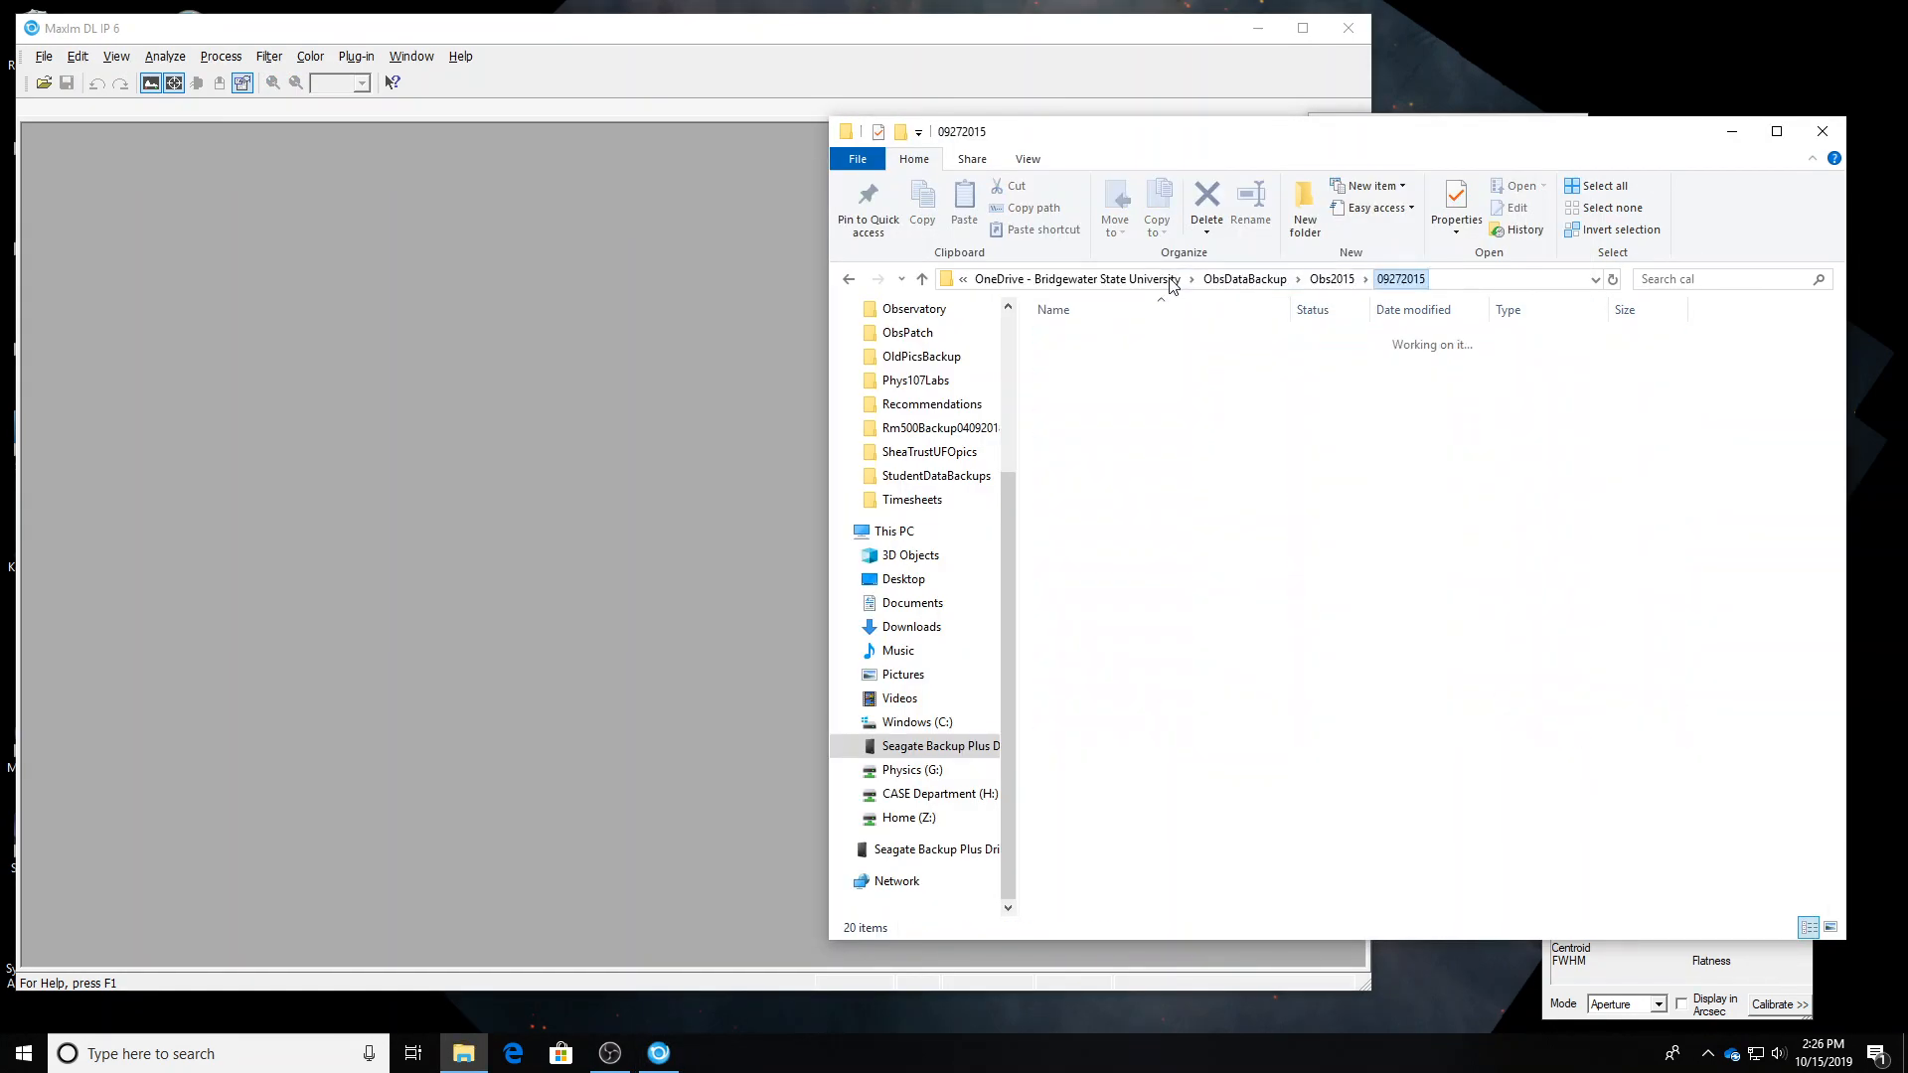
{"action": "left_click", "coordinate": [1332, 280]}
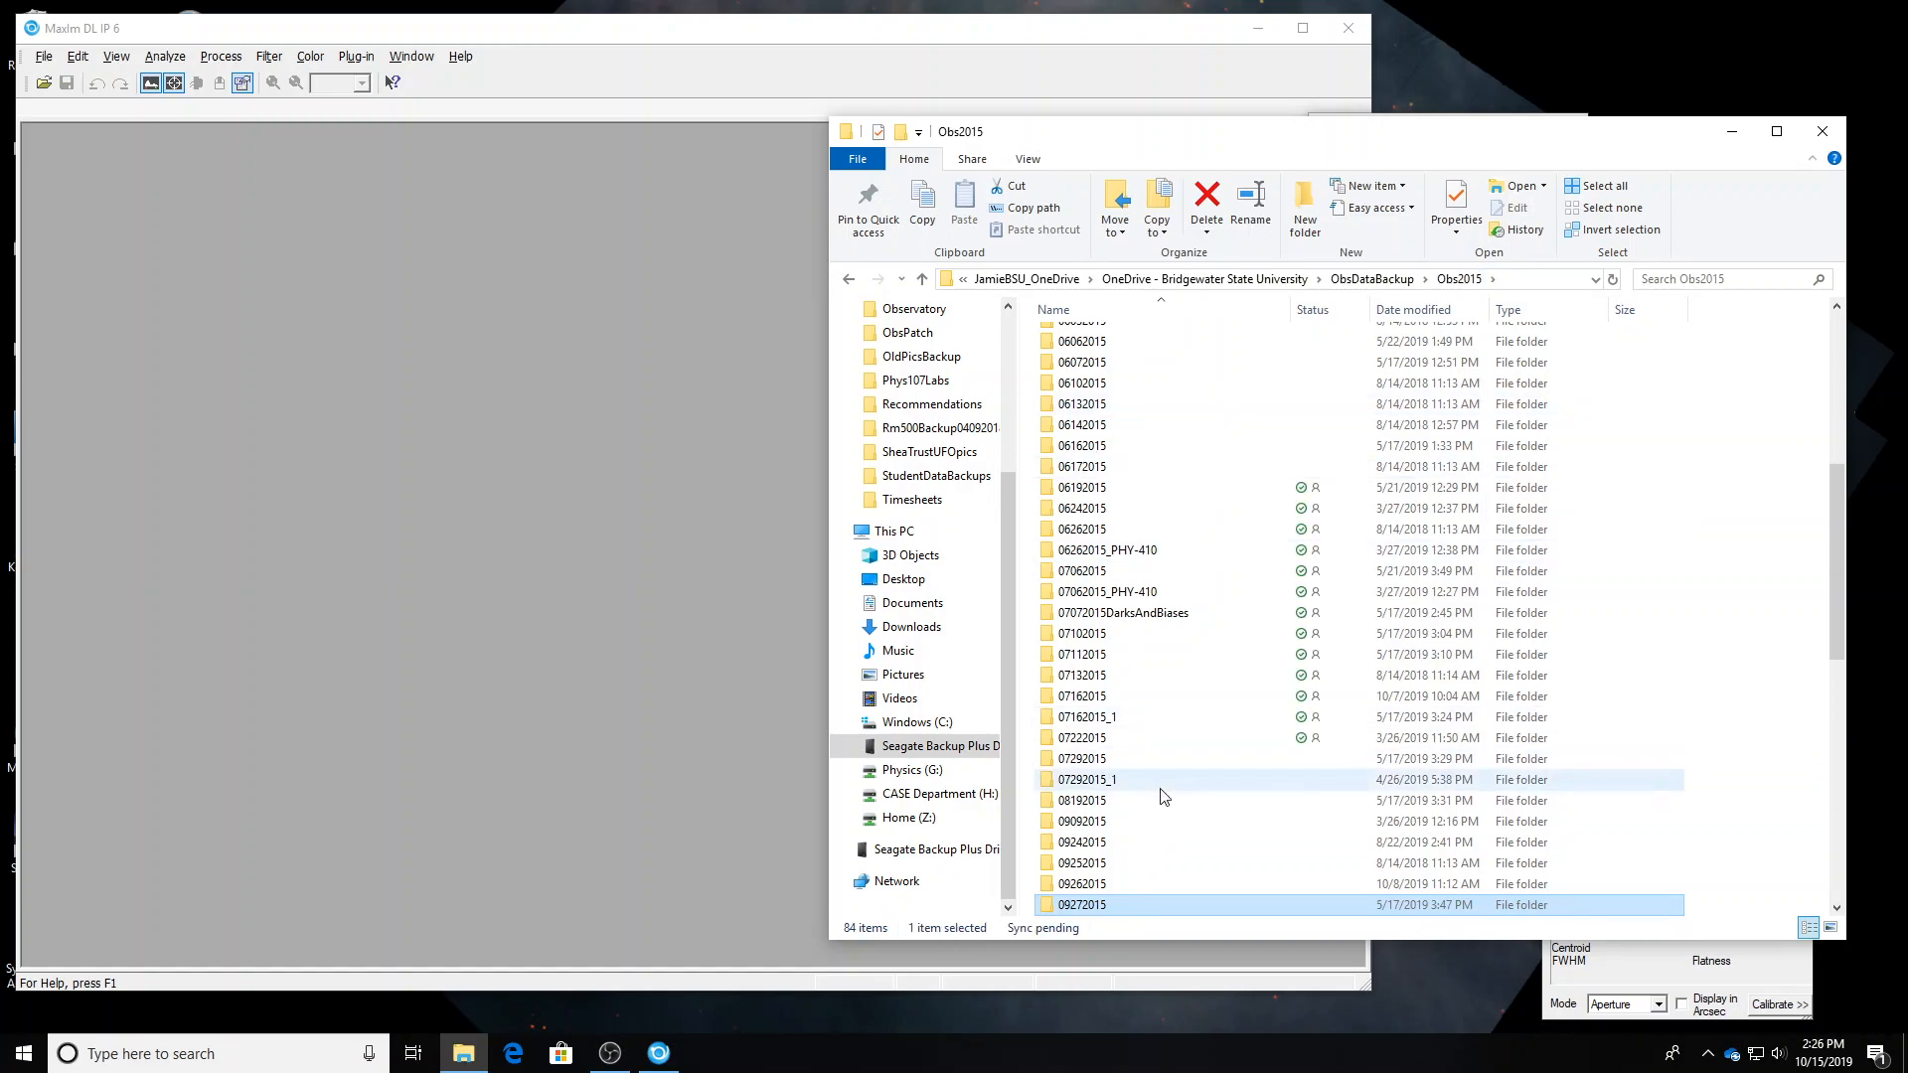
{"action": "scroll", "coordinate": [1164, 796], "scroll_direction": "down", "scroll_amount": 3}
{"action": "double_click", "coordinate": [1120, 719]}
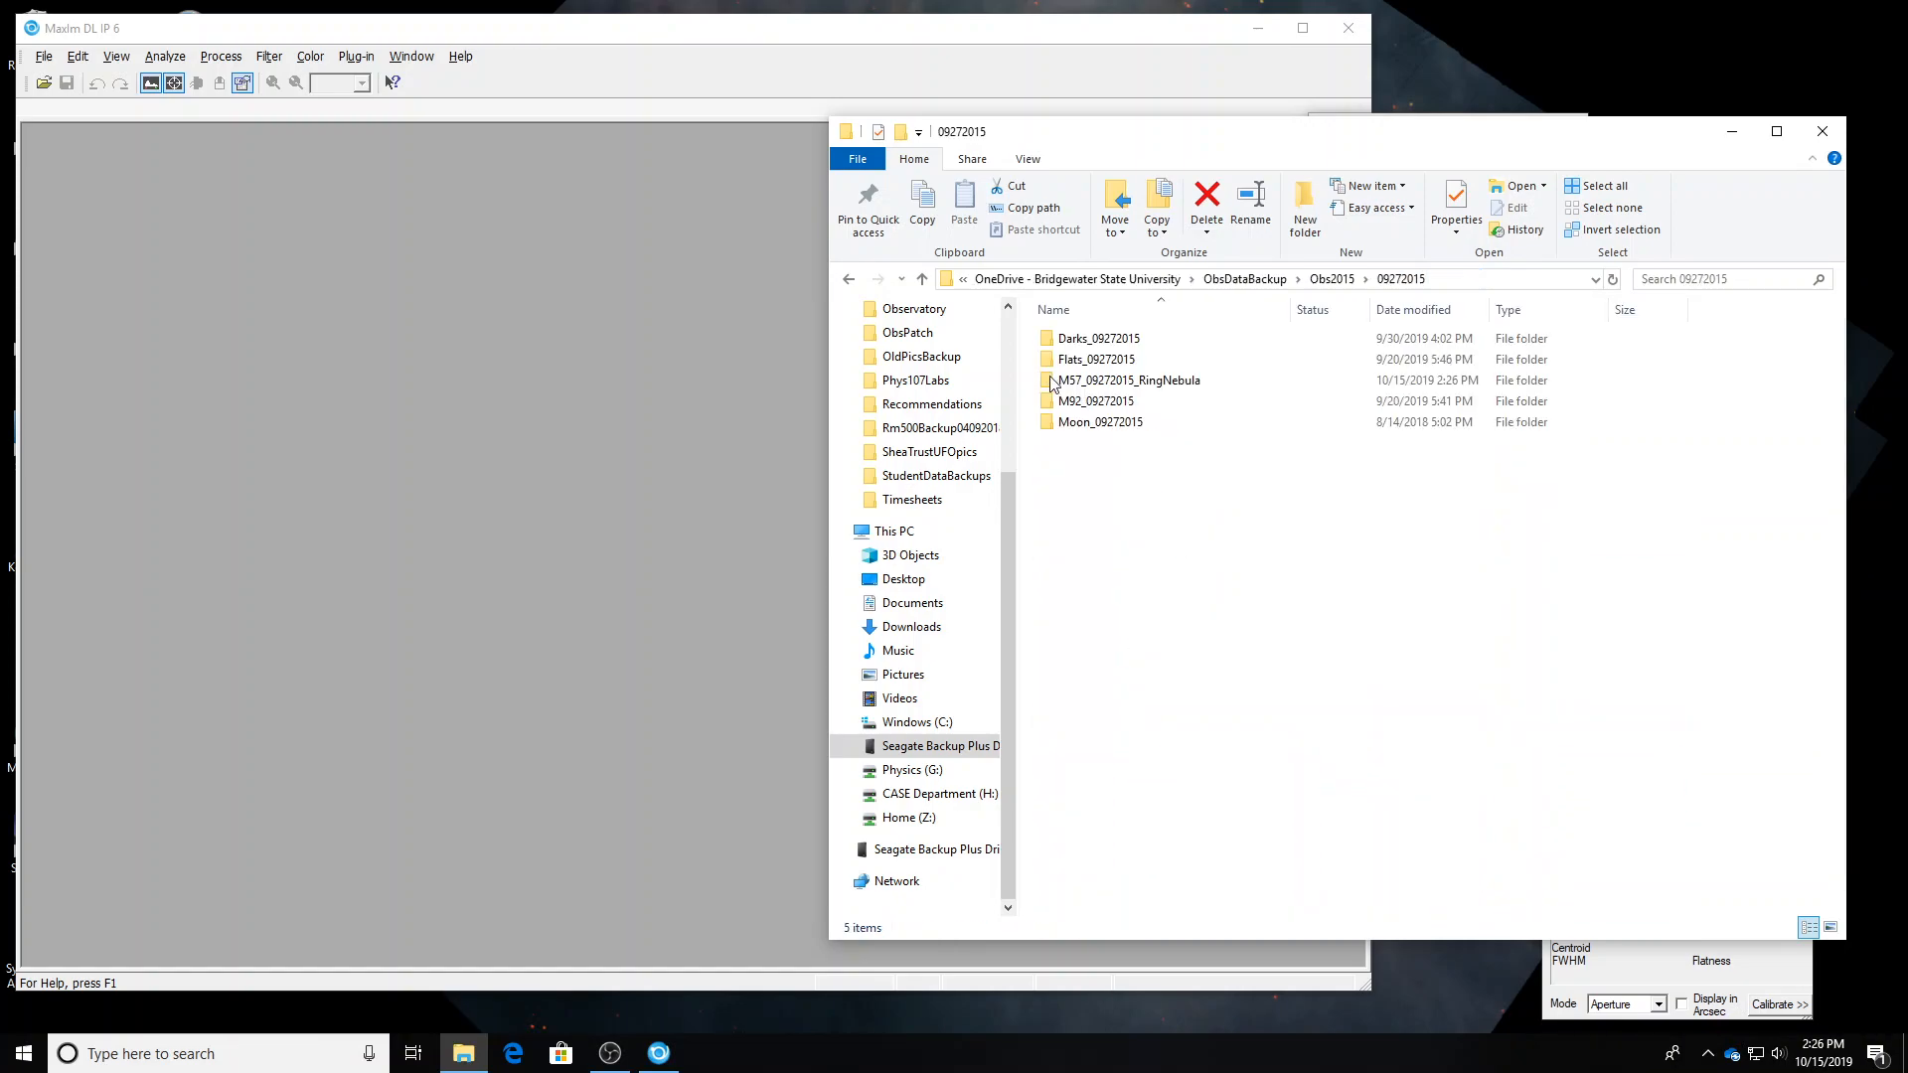
{"action": "double_click", "coordinate": [1093, 405]}
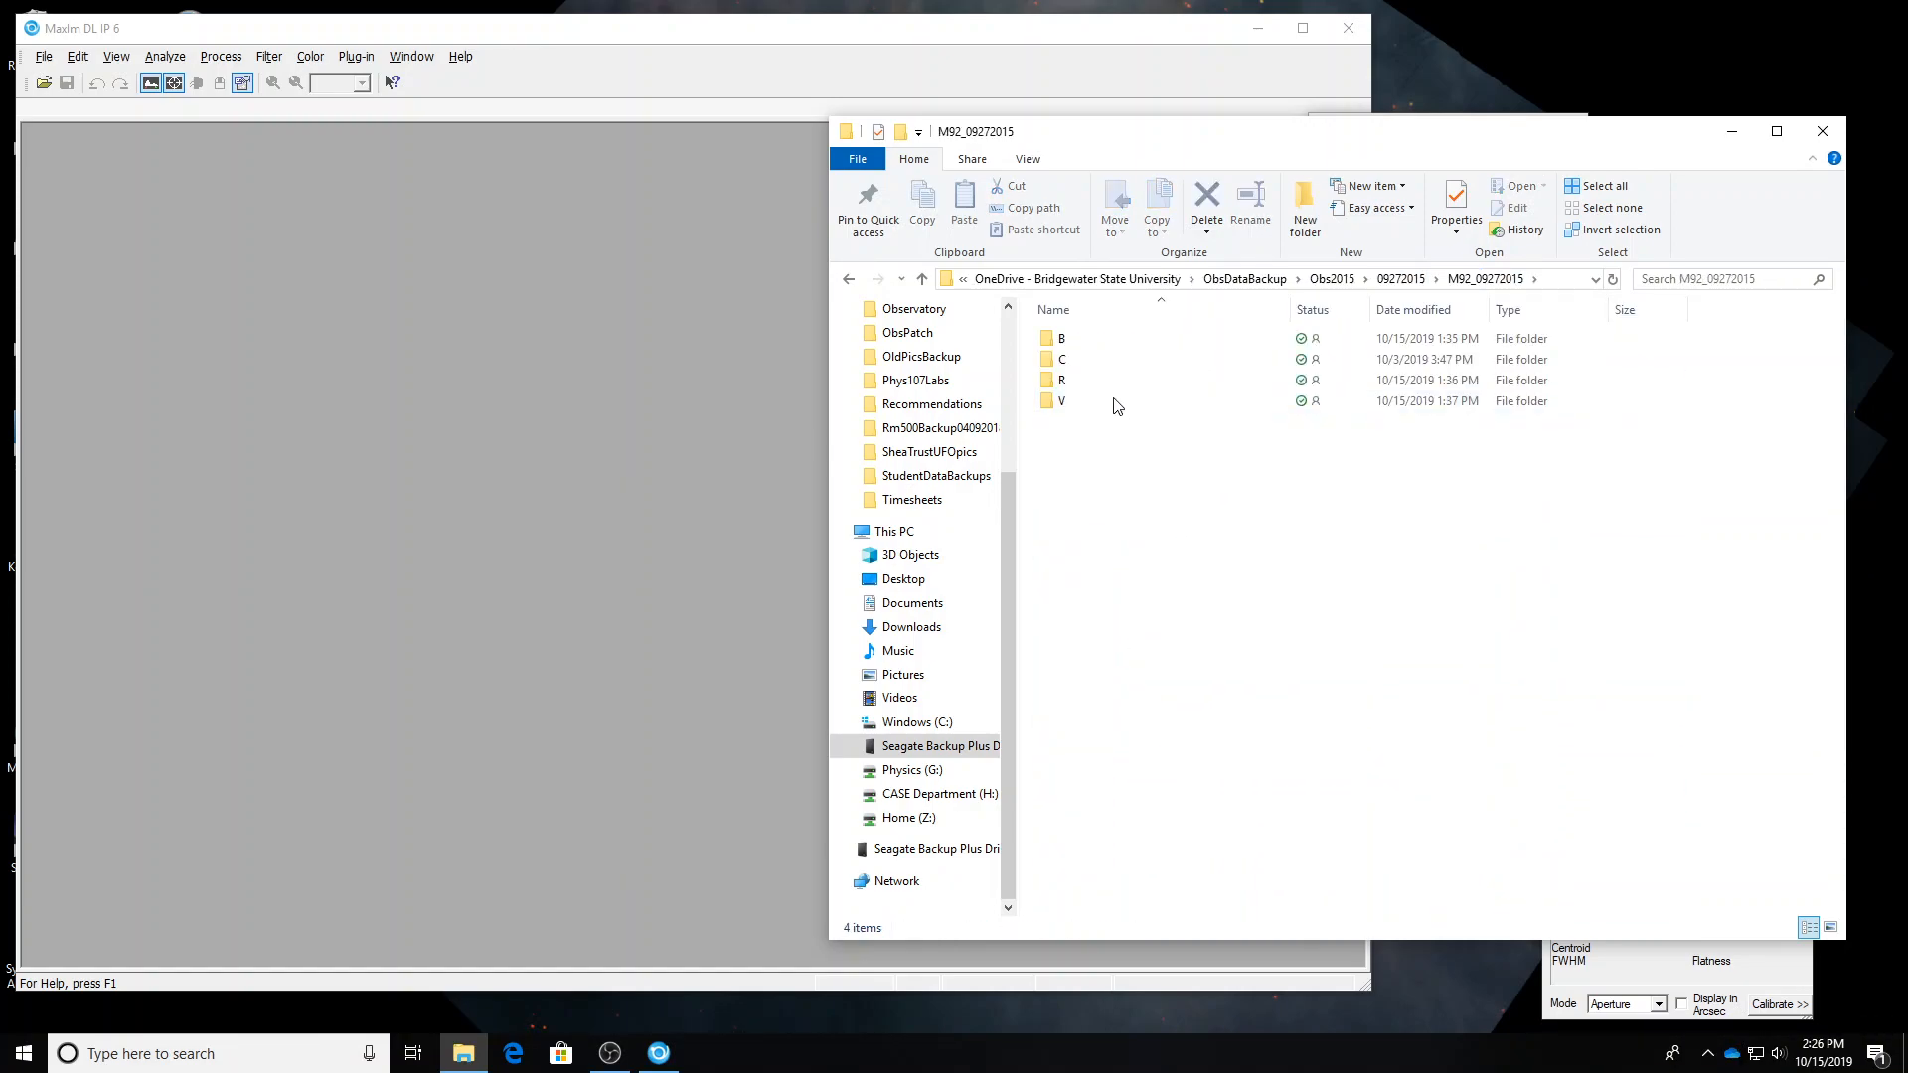
{"action": "double_click", "coordinate": [1085, 358]}
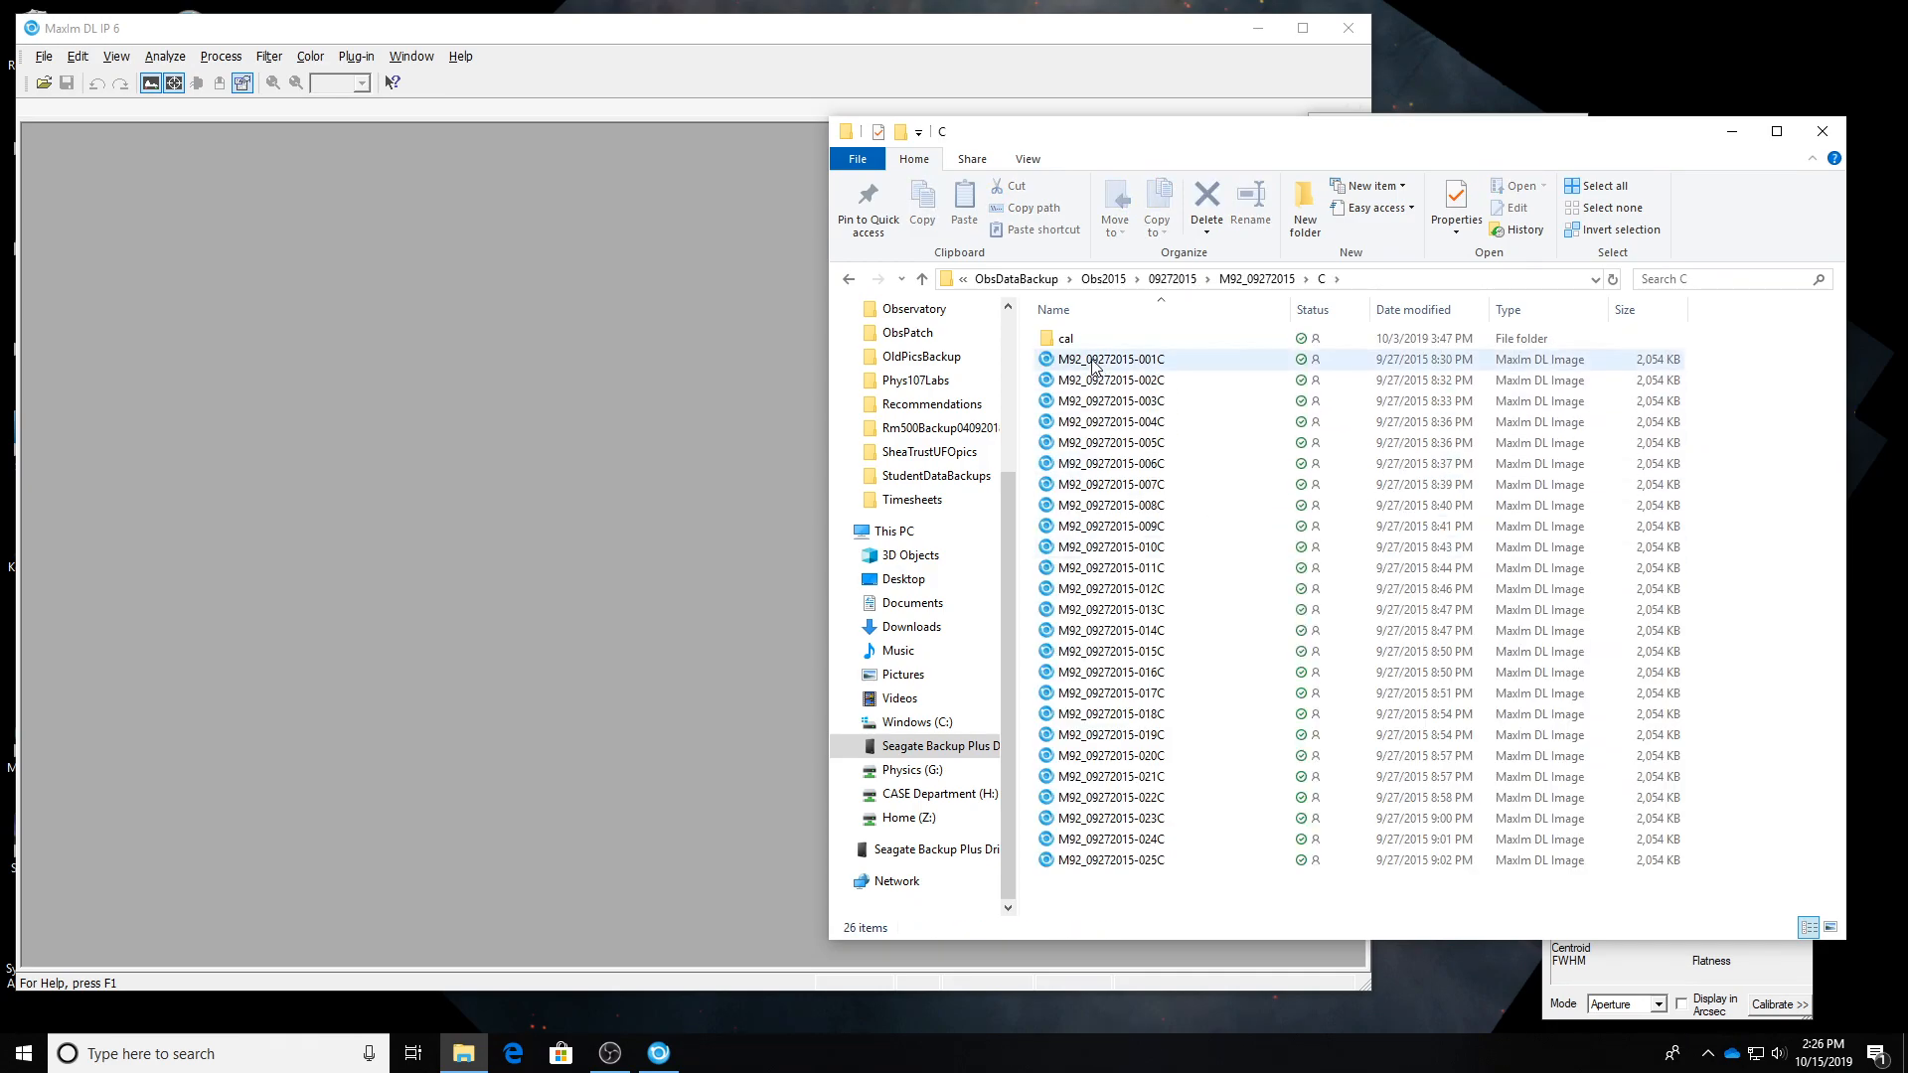
{"action": "double_click", "coordinate": [1298, 339]}
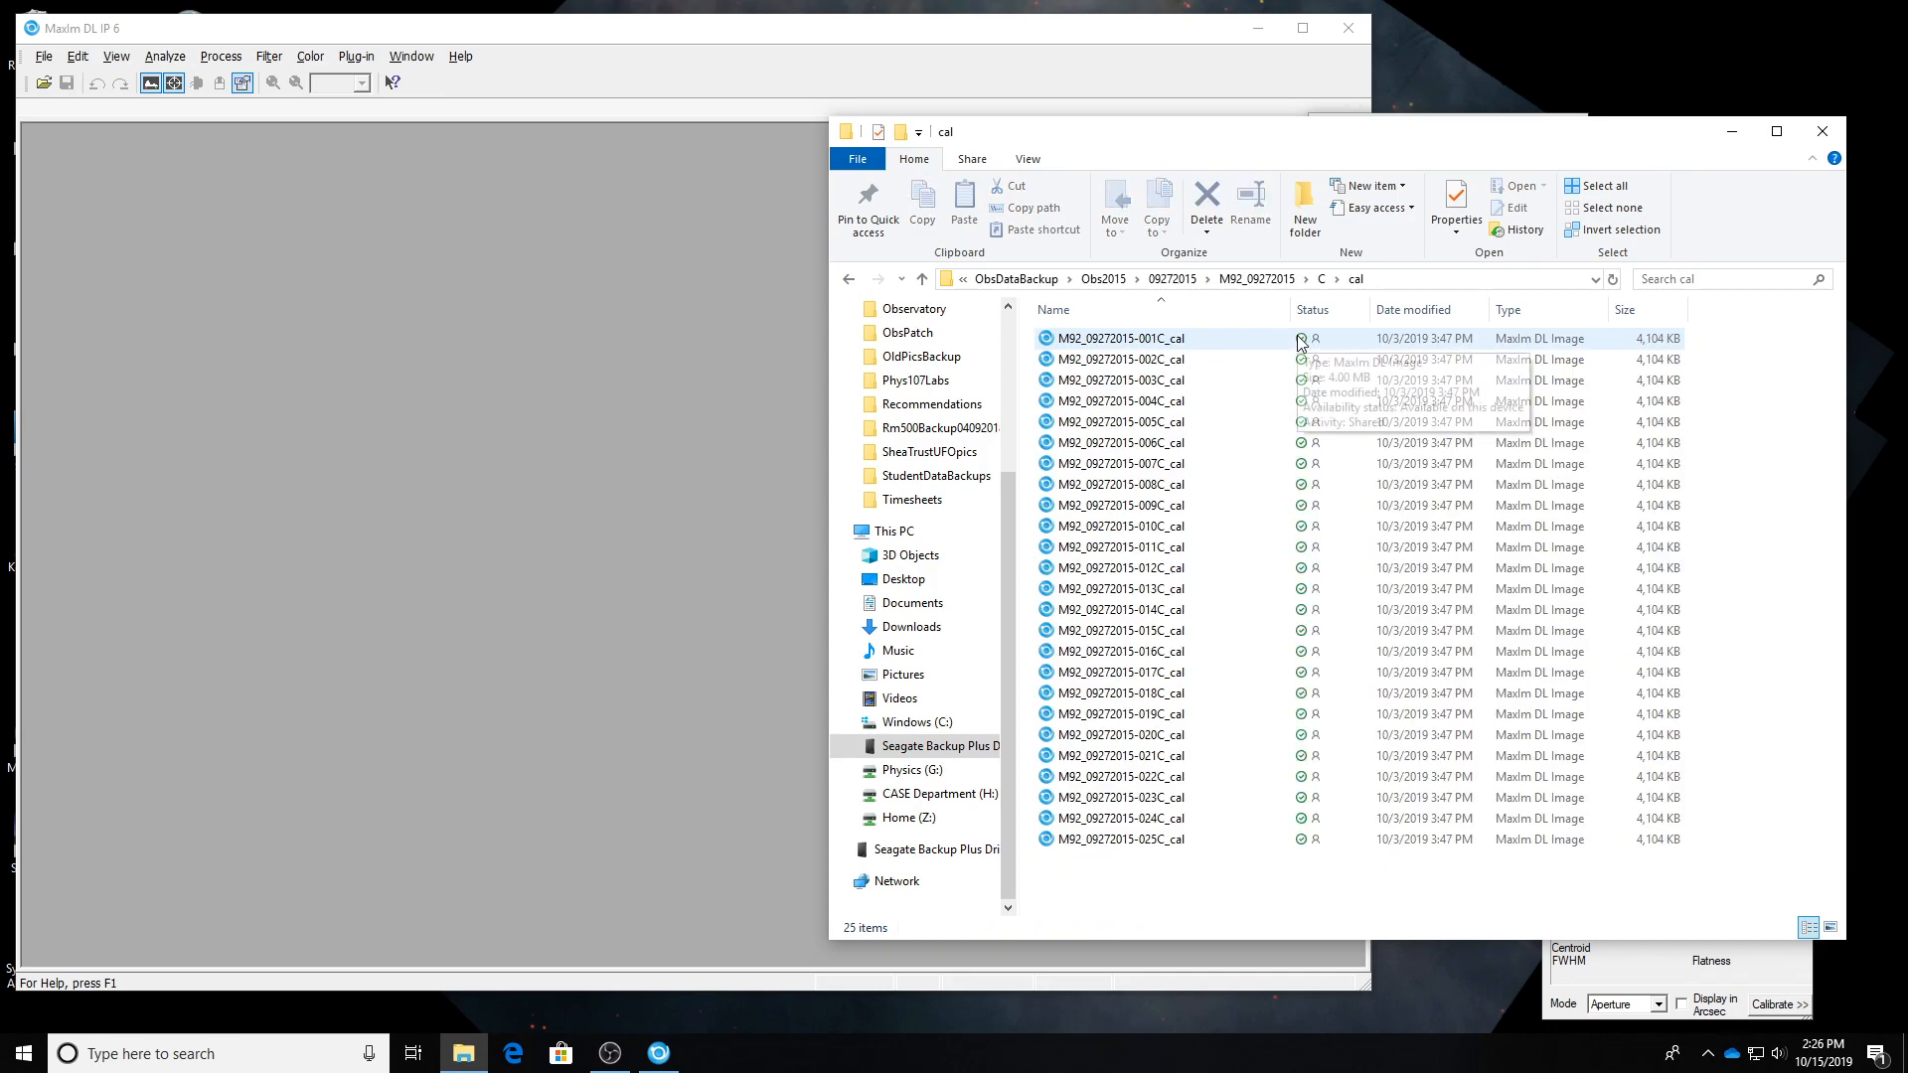
Open all calibrated M92 C frames from 001C to 025C in MaxIm DL.
{"action": "left_click_drag", "start_coordinate": [1181, 896], "coordinate": [1091, 331]}
{"action": "left_click_drag", "start_coordinate": [1188, 491], "coordinate": [567, 502]}
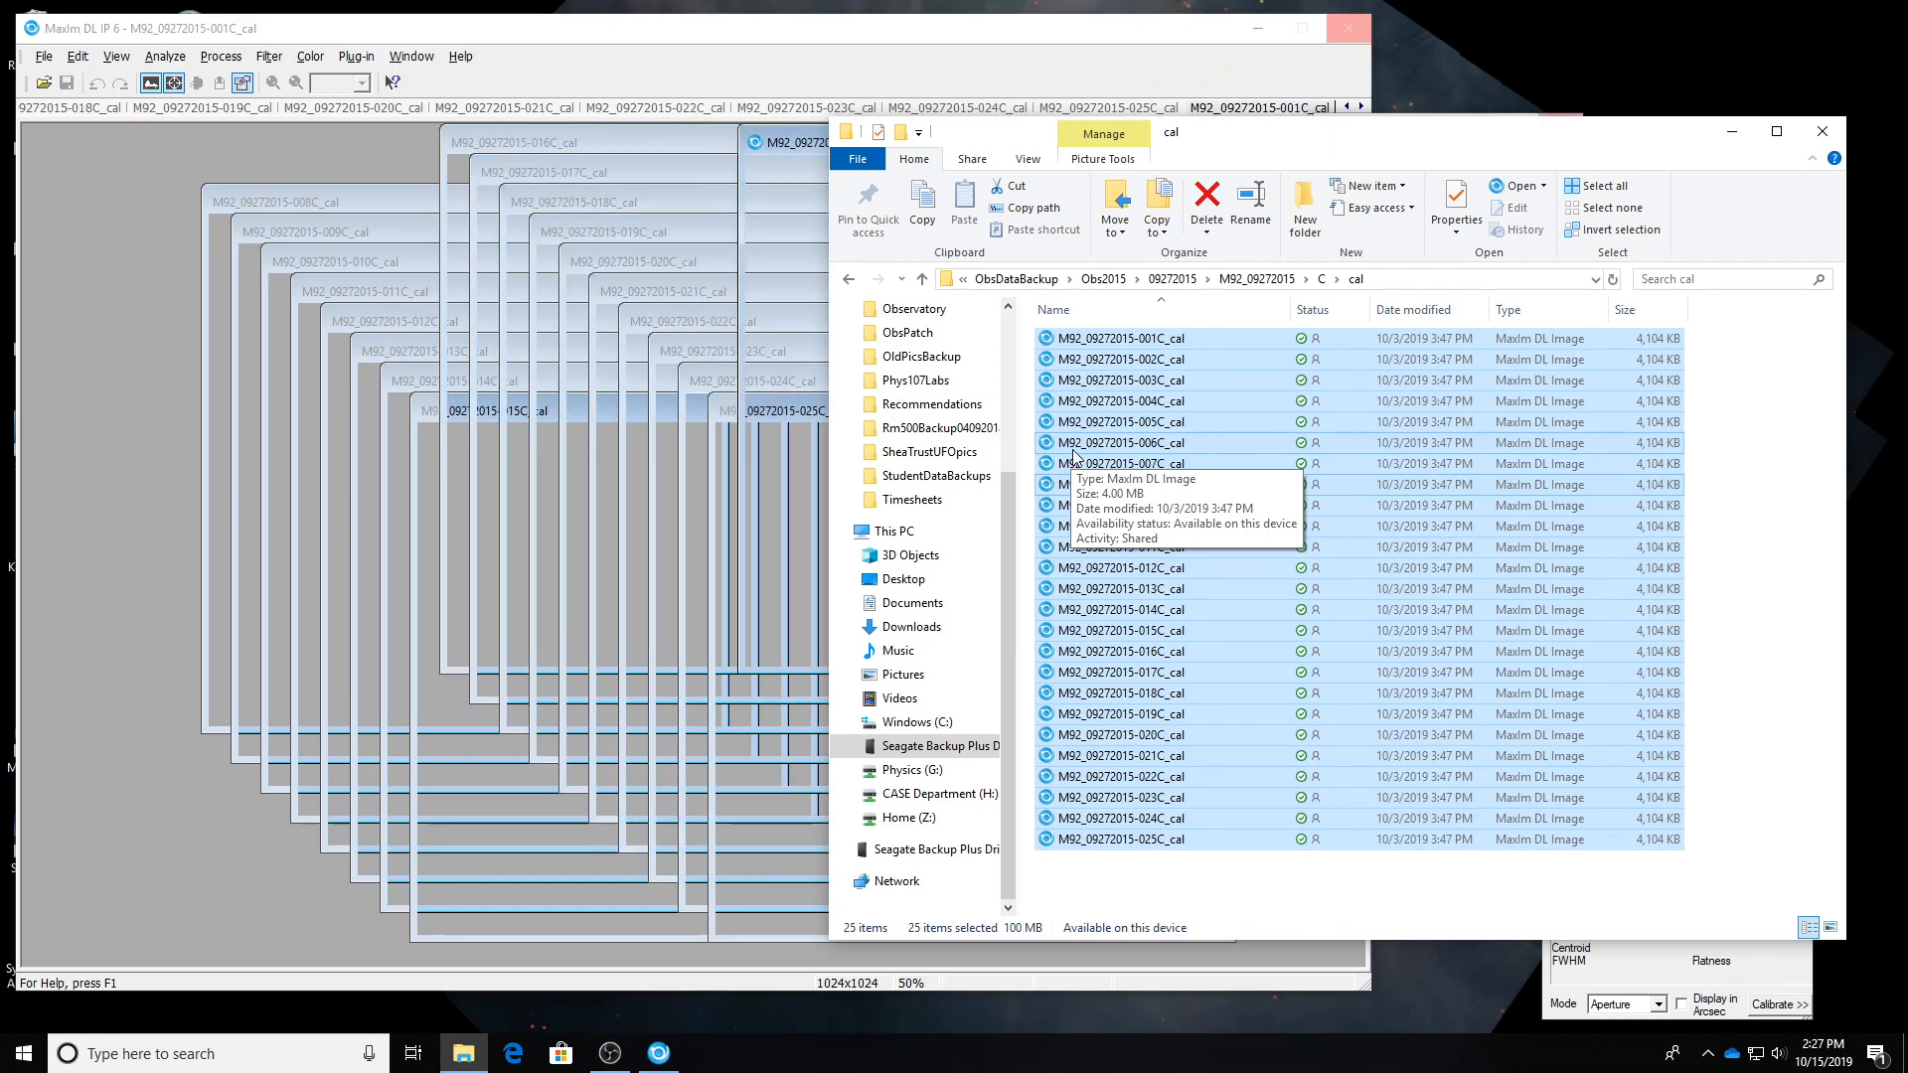
{"action": "left_click", "coordinate": [766, 65]}
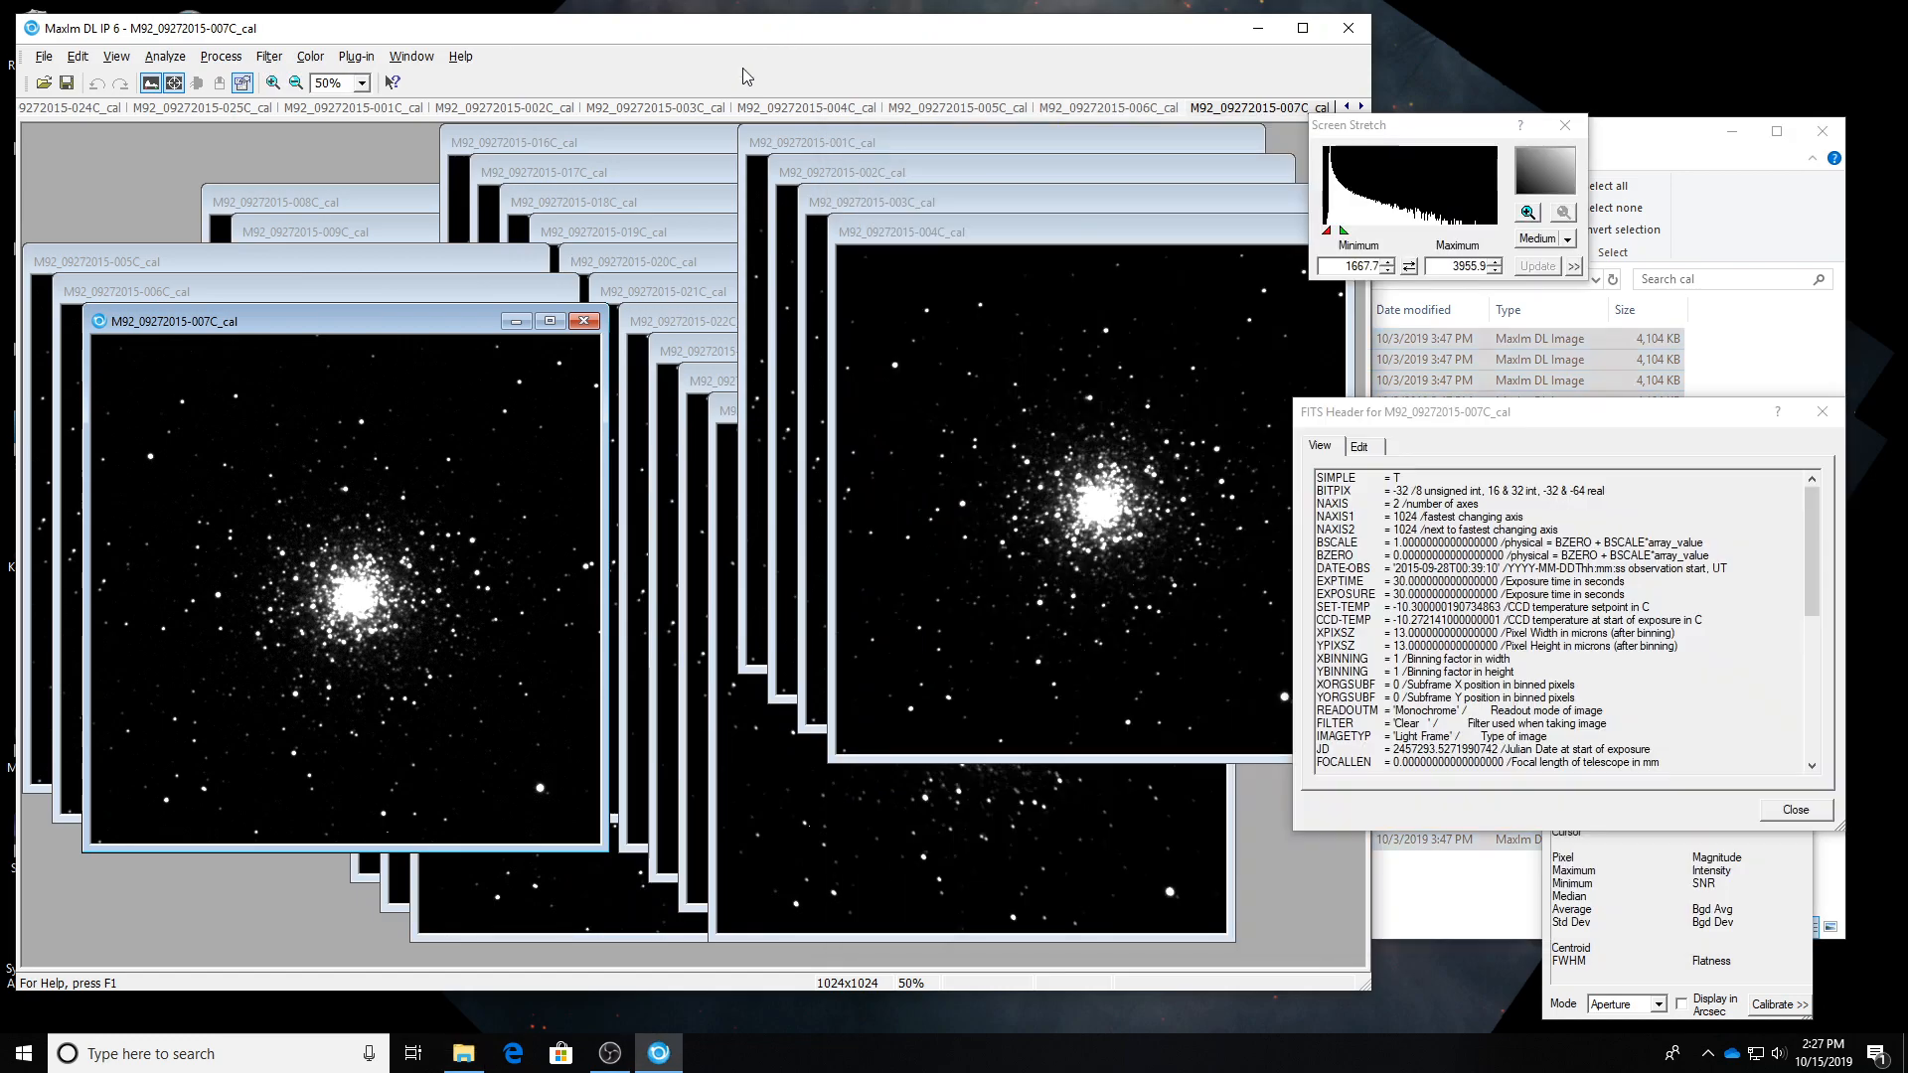
Open the Stack dialog and remove the old group of M57 V frames.
{"action": "left_click", "coordinate": [220, 56]}
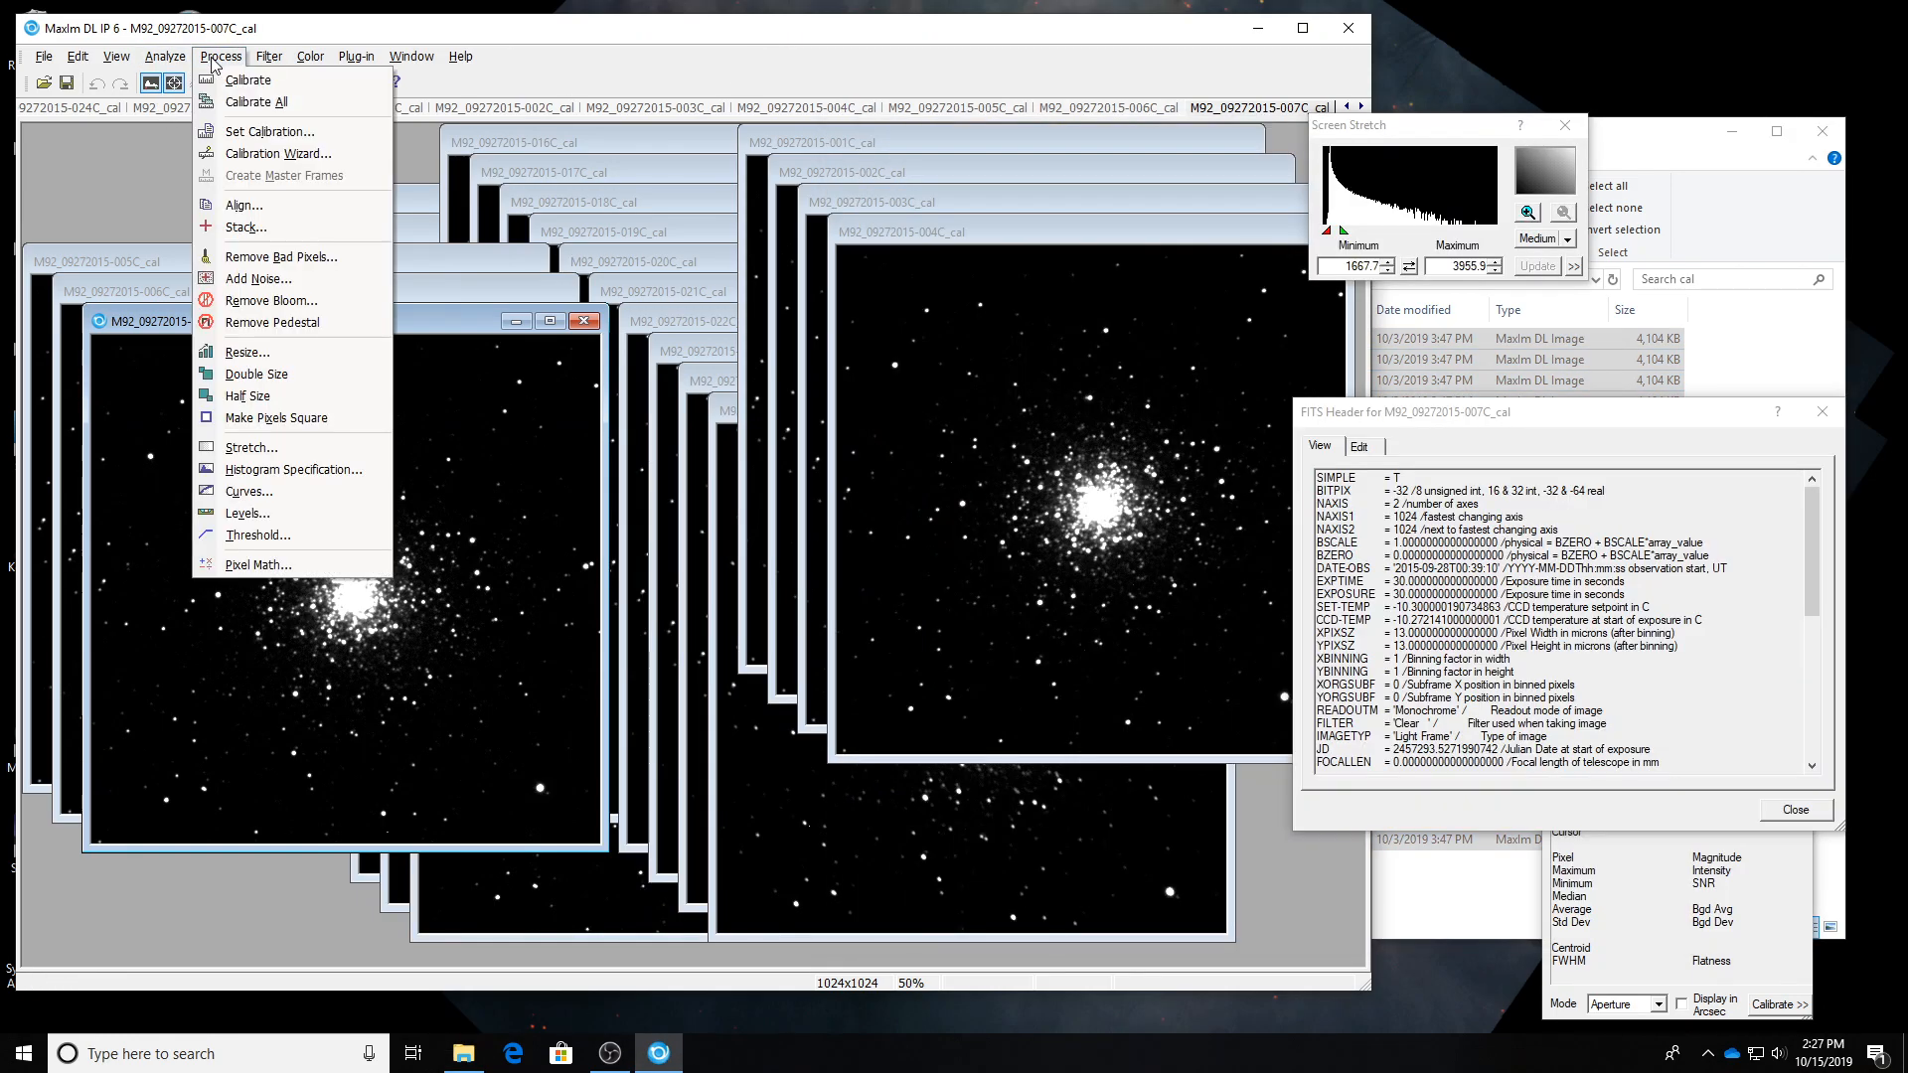
{"action": "left_click", "coordinate": [260, 227]}
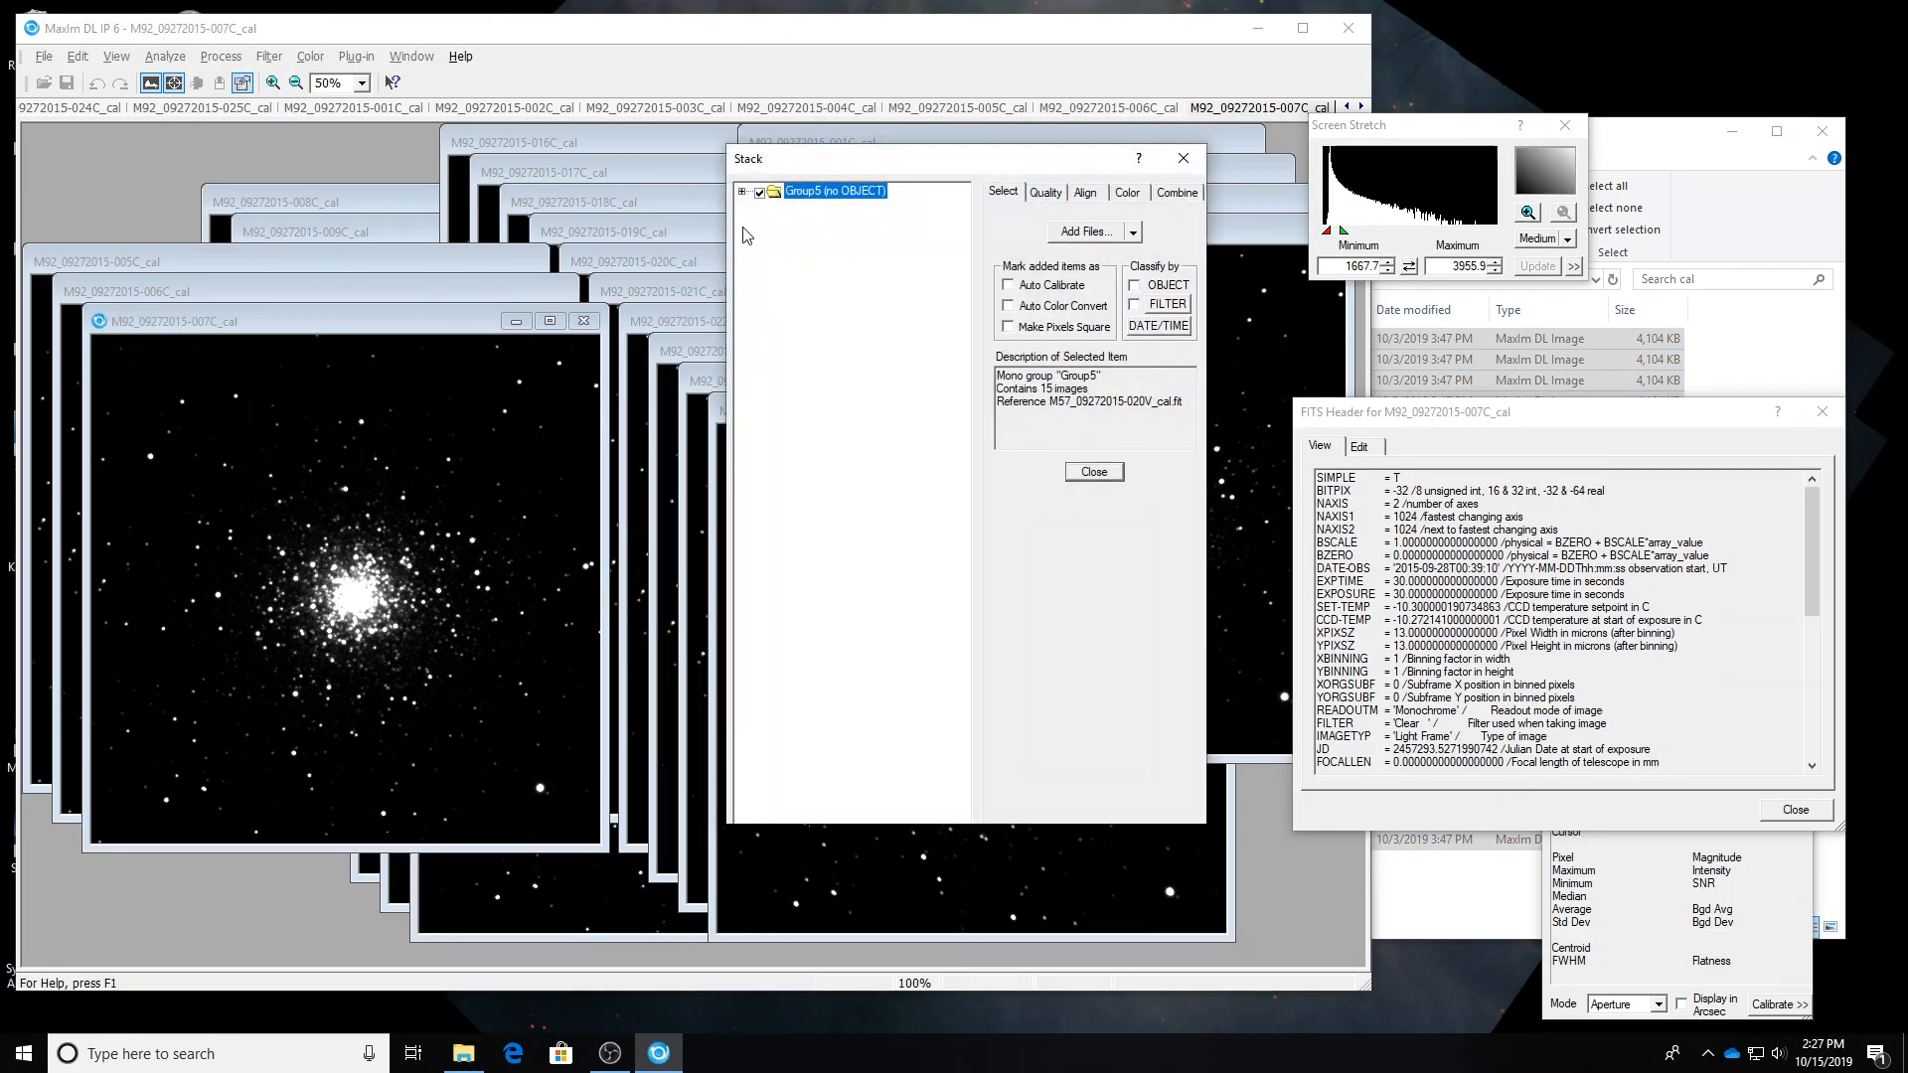
{"action": "left_click", "coordinate": [742, 193]}
{"action": "right_click", "coordinate": [801, 197]}
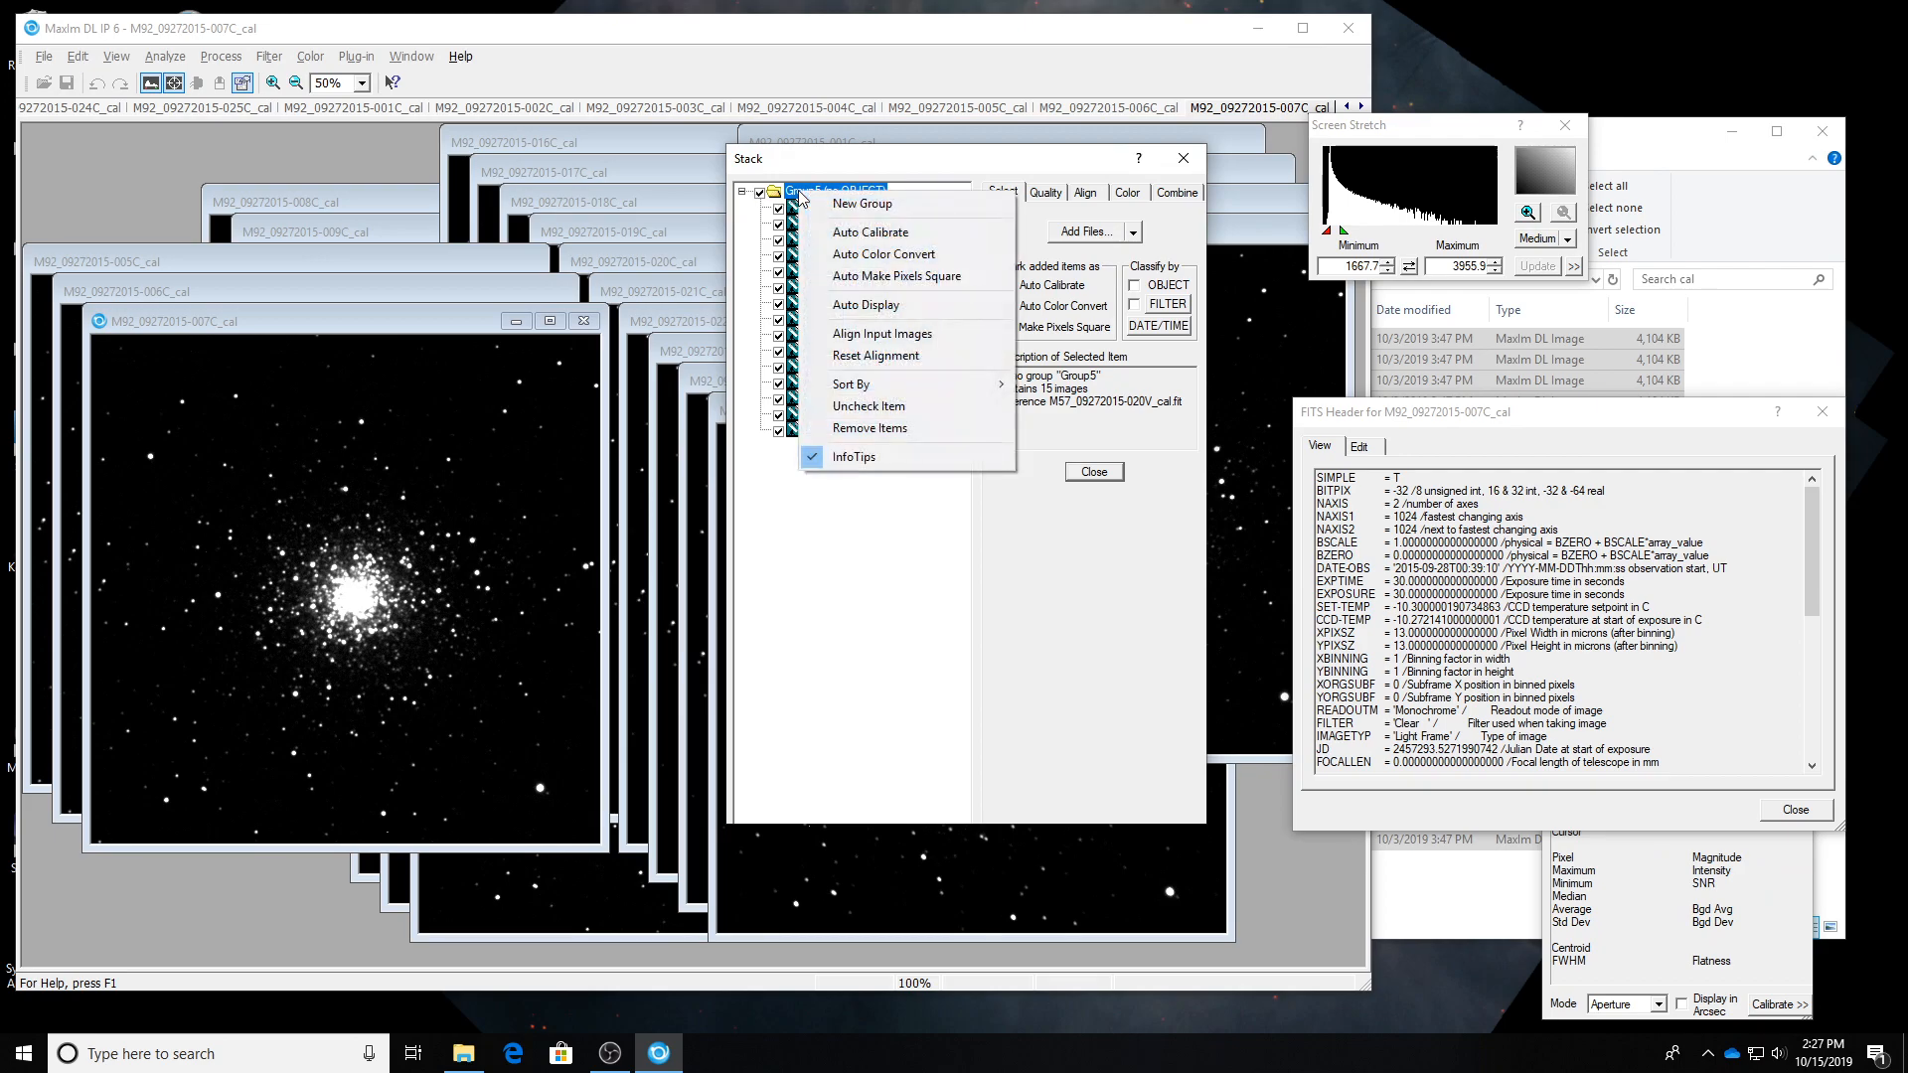
{"action": "left_click", "coordinate": [890, 428]}
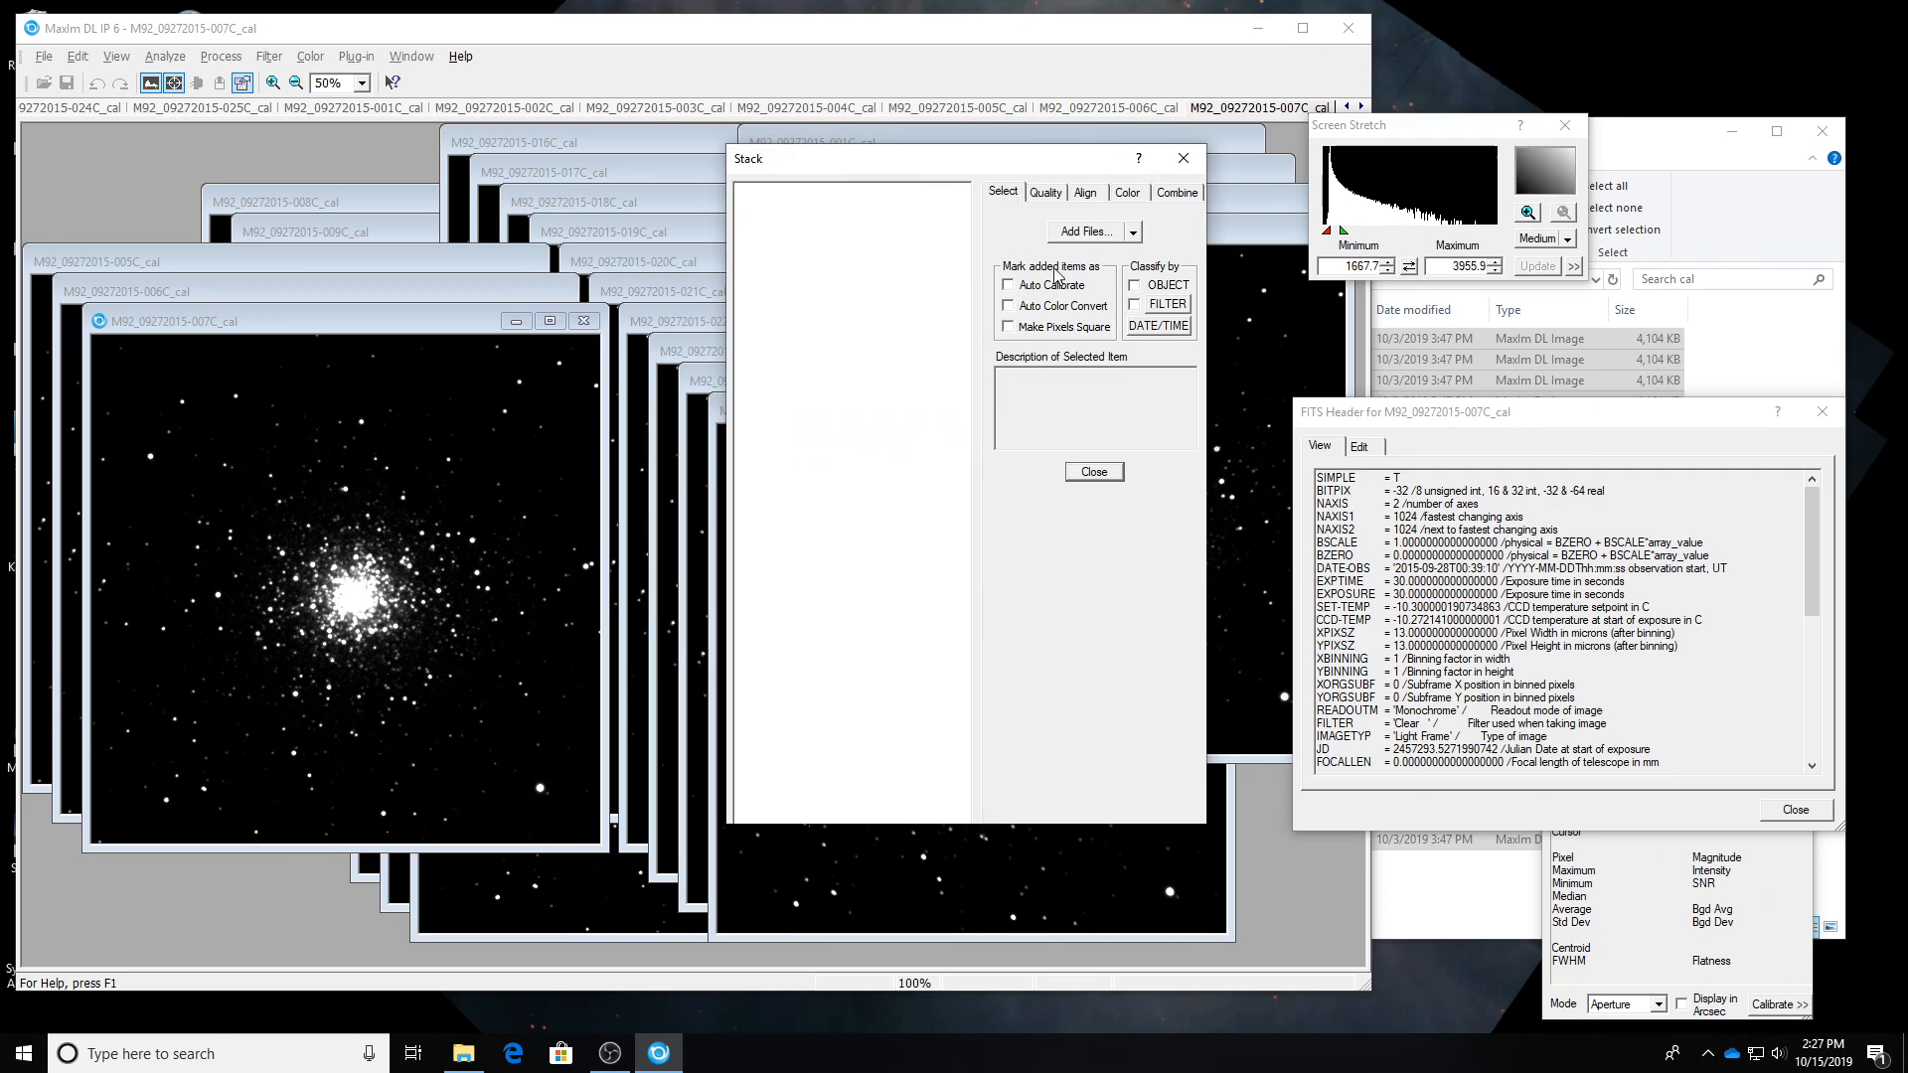
Add all the open M92 C images to the stack as a new group instead of picking files from disk.
{"action": "left_click", "coordinate": [1076, 234]}
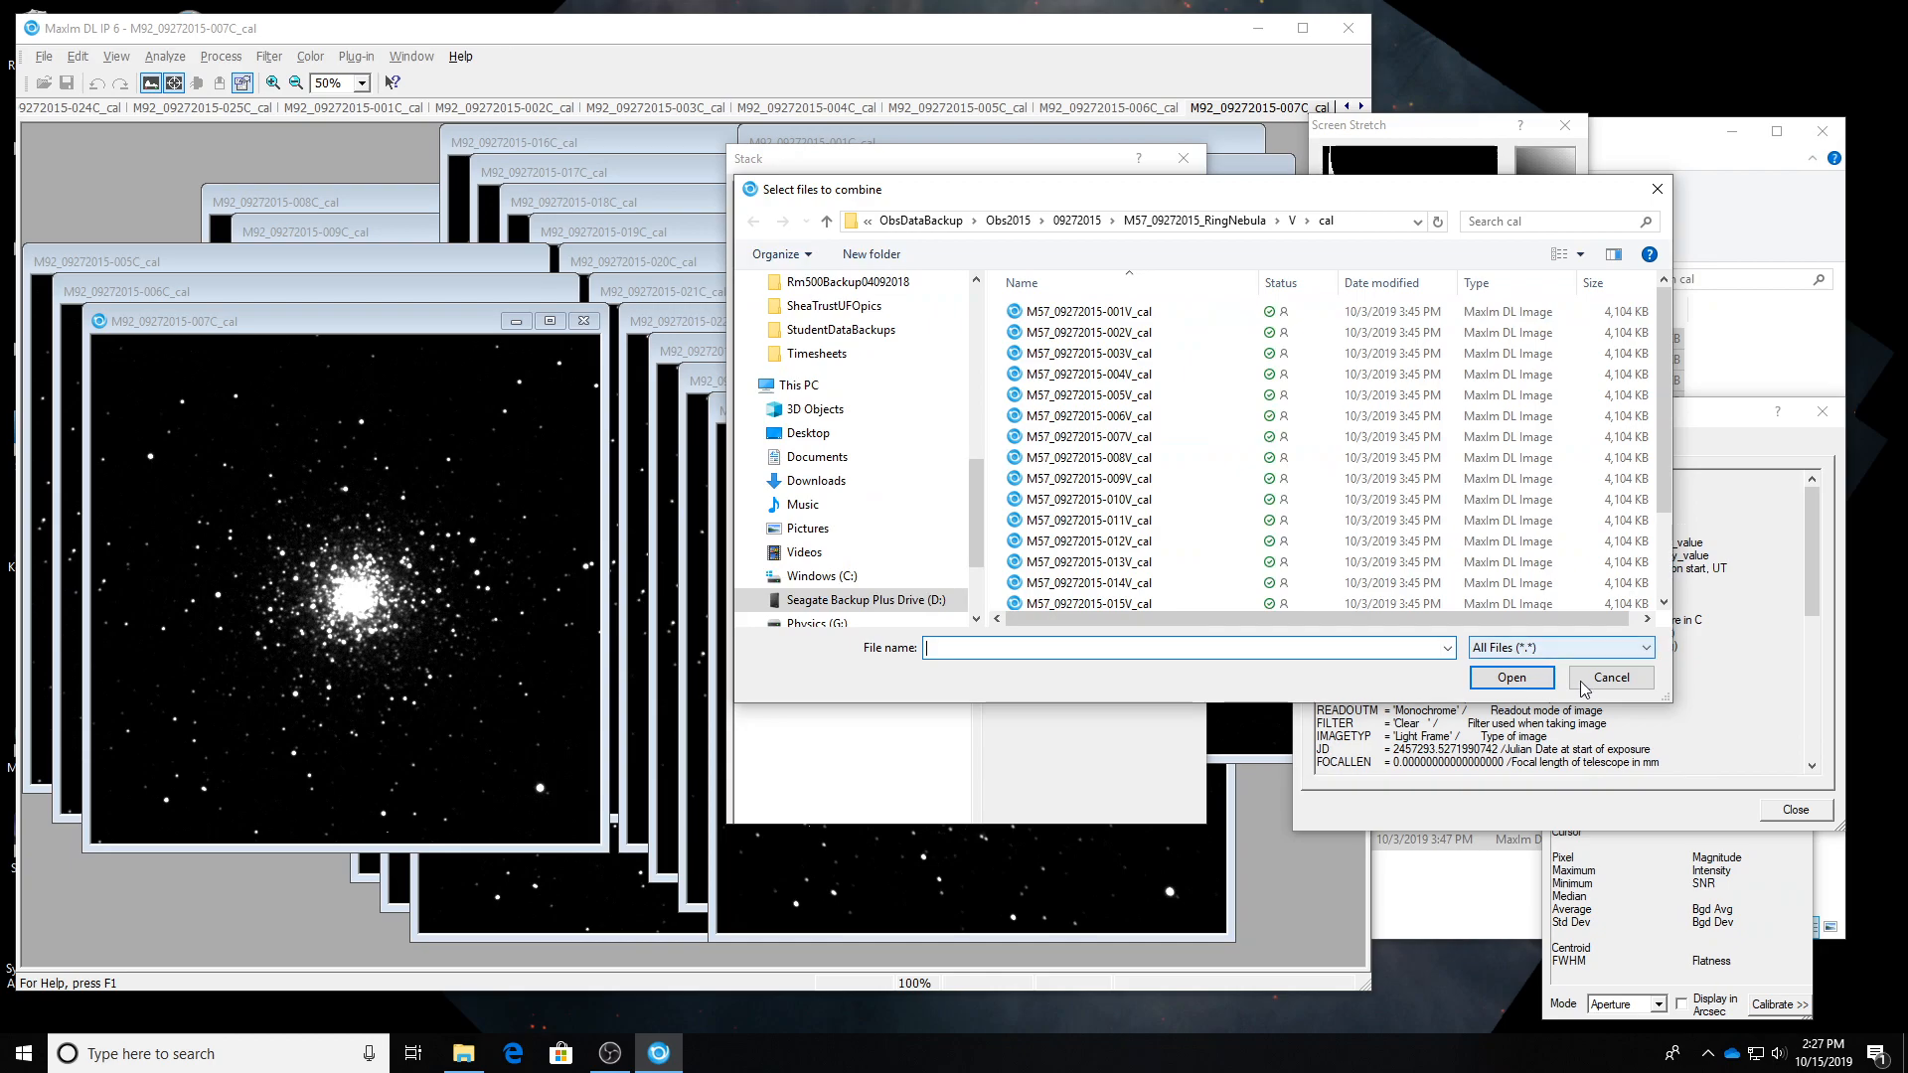
{"action": "left_click", "coordinate": [1609, 682]}
{"action": "left_click", "coordinate": [1131, 234]}
{"action": "left_click", "coordinate": [1134, 256]}
{"action": "left_click", "coordinate": [912, 609]}
{"action": "left_click", "coordinate": [965, 609]}
Display the 001C reference frame for alignment and move its image clear of the Stack dialog.
{"action": "left_click", "coordinate": [1086, 193]}
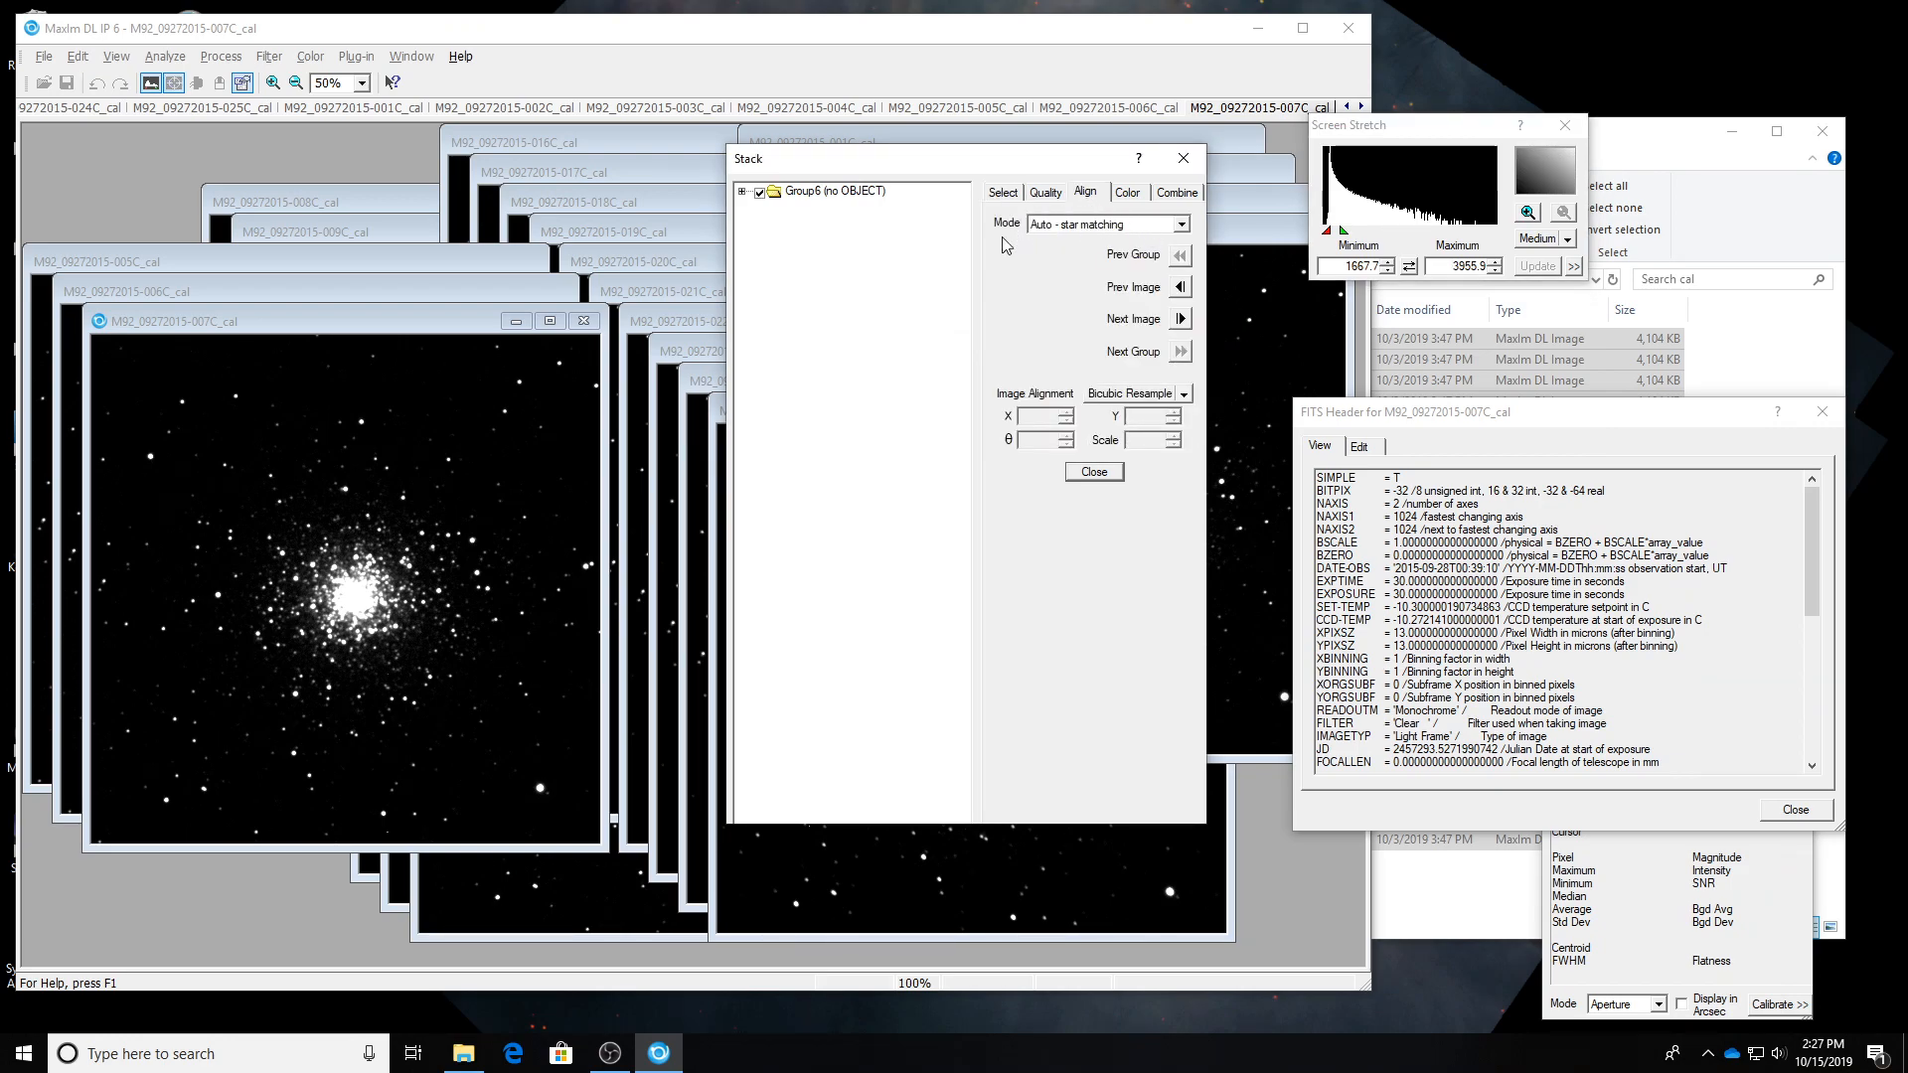
{"action": "left_click", "coordinate": [1181, 318]}
{"action": "left_click_drag", "start_coordinate": [455, 357], "coordinate": [526, 179]}
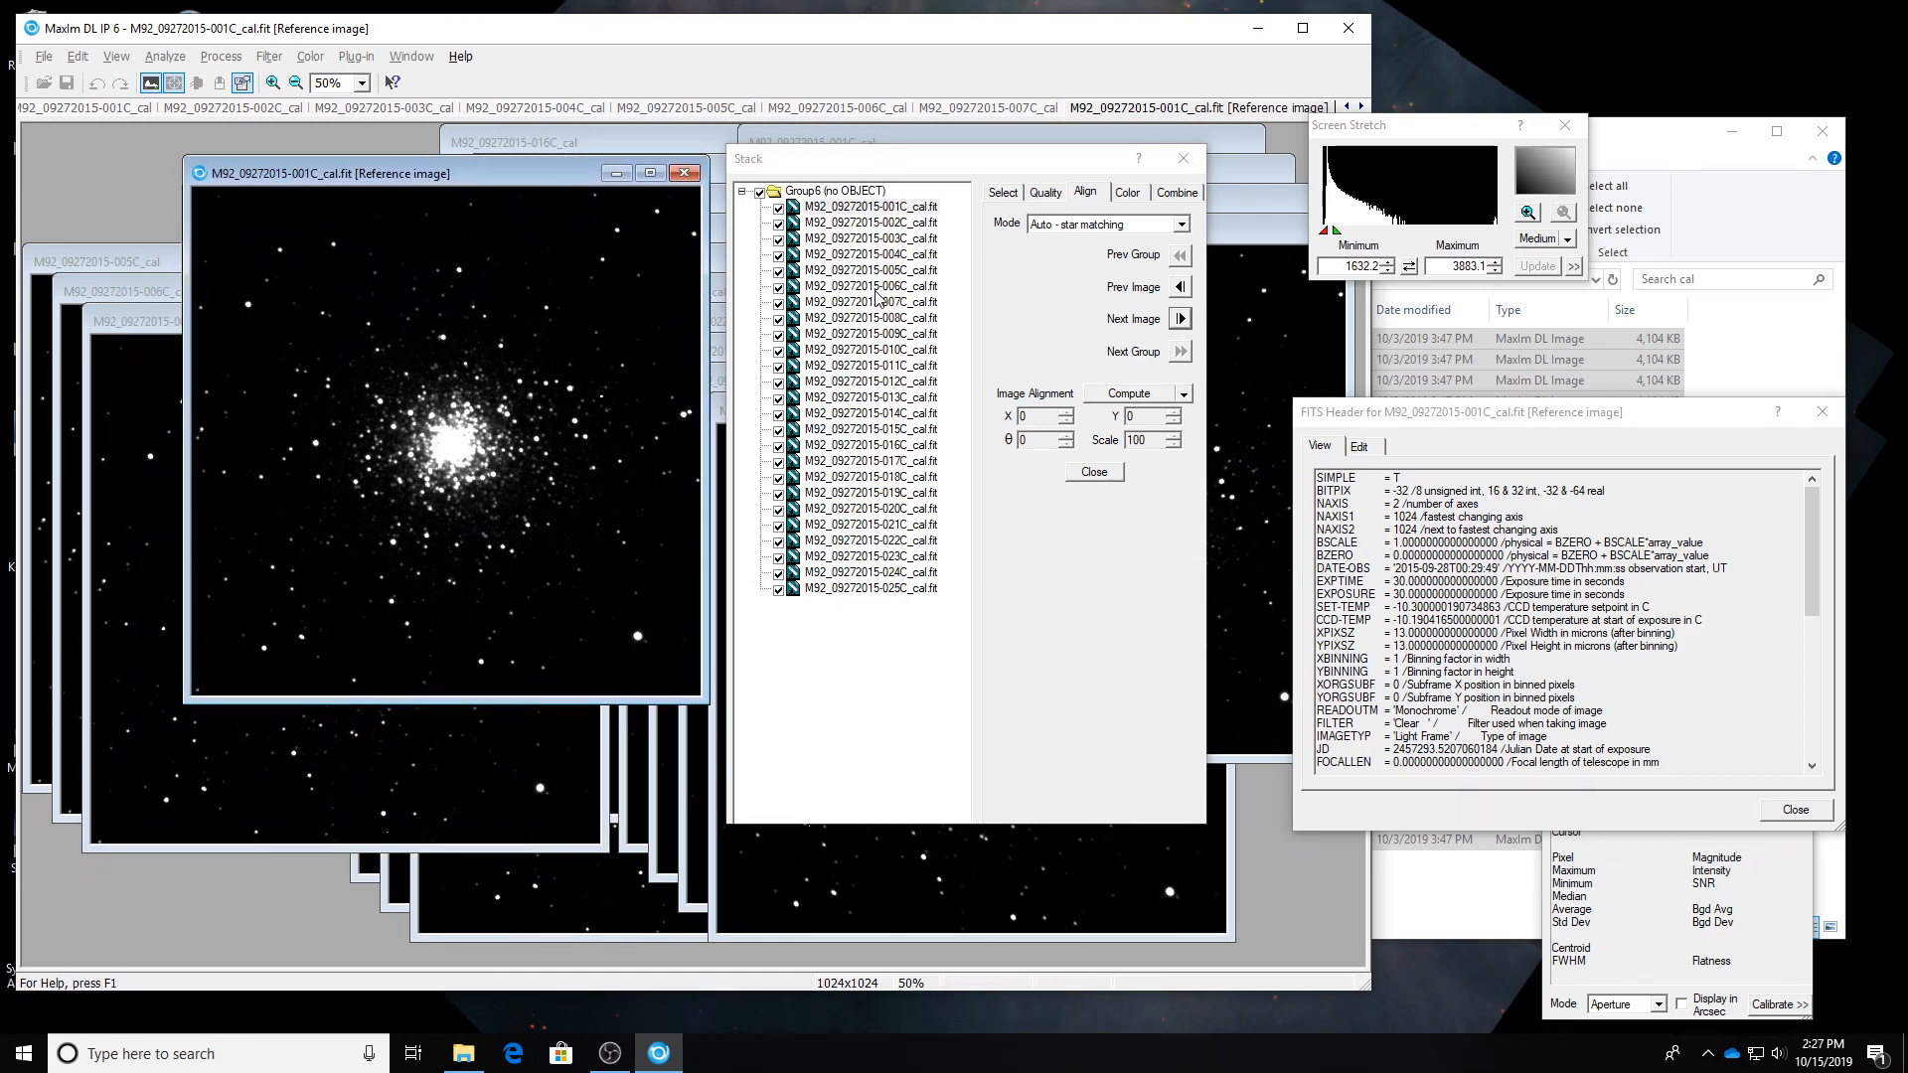
Inspect each M92 C frame from 001C to 025C for trailed stars, defects or shifts between frames.
{"action": "left_click", "coordinate": [838, 206]}
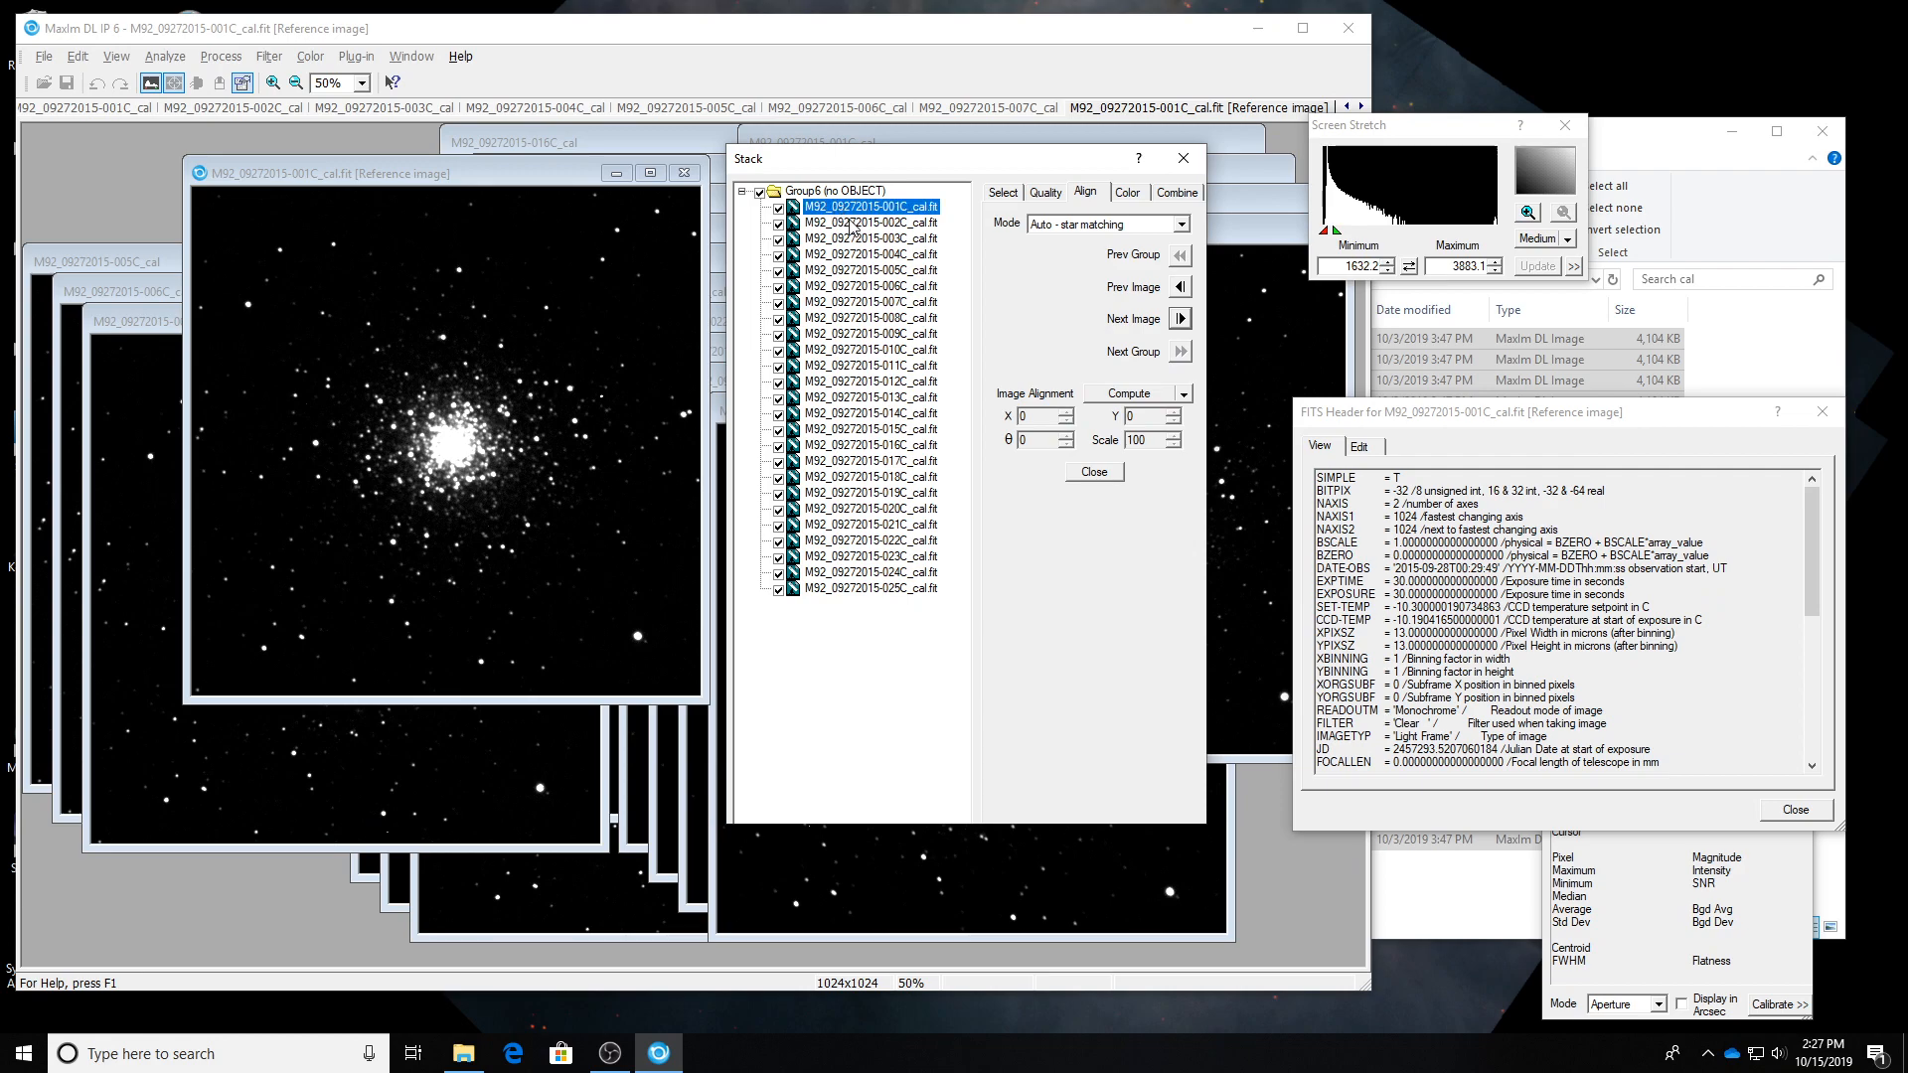
{"action": "key", "text": "Down"}
{"action": "key", "text": "Down"}
{"action": "key", "text": "Down"}
{"action": "key", "text": "Down"}
{"action": "key", "text": "Down"}
{"action": "key", "text": "Down"}
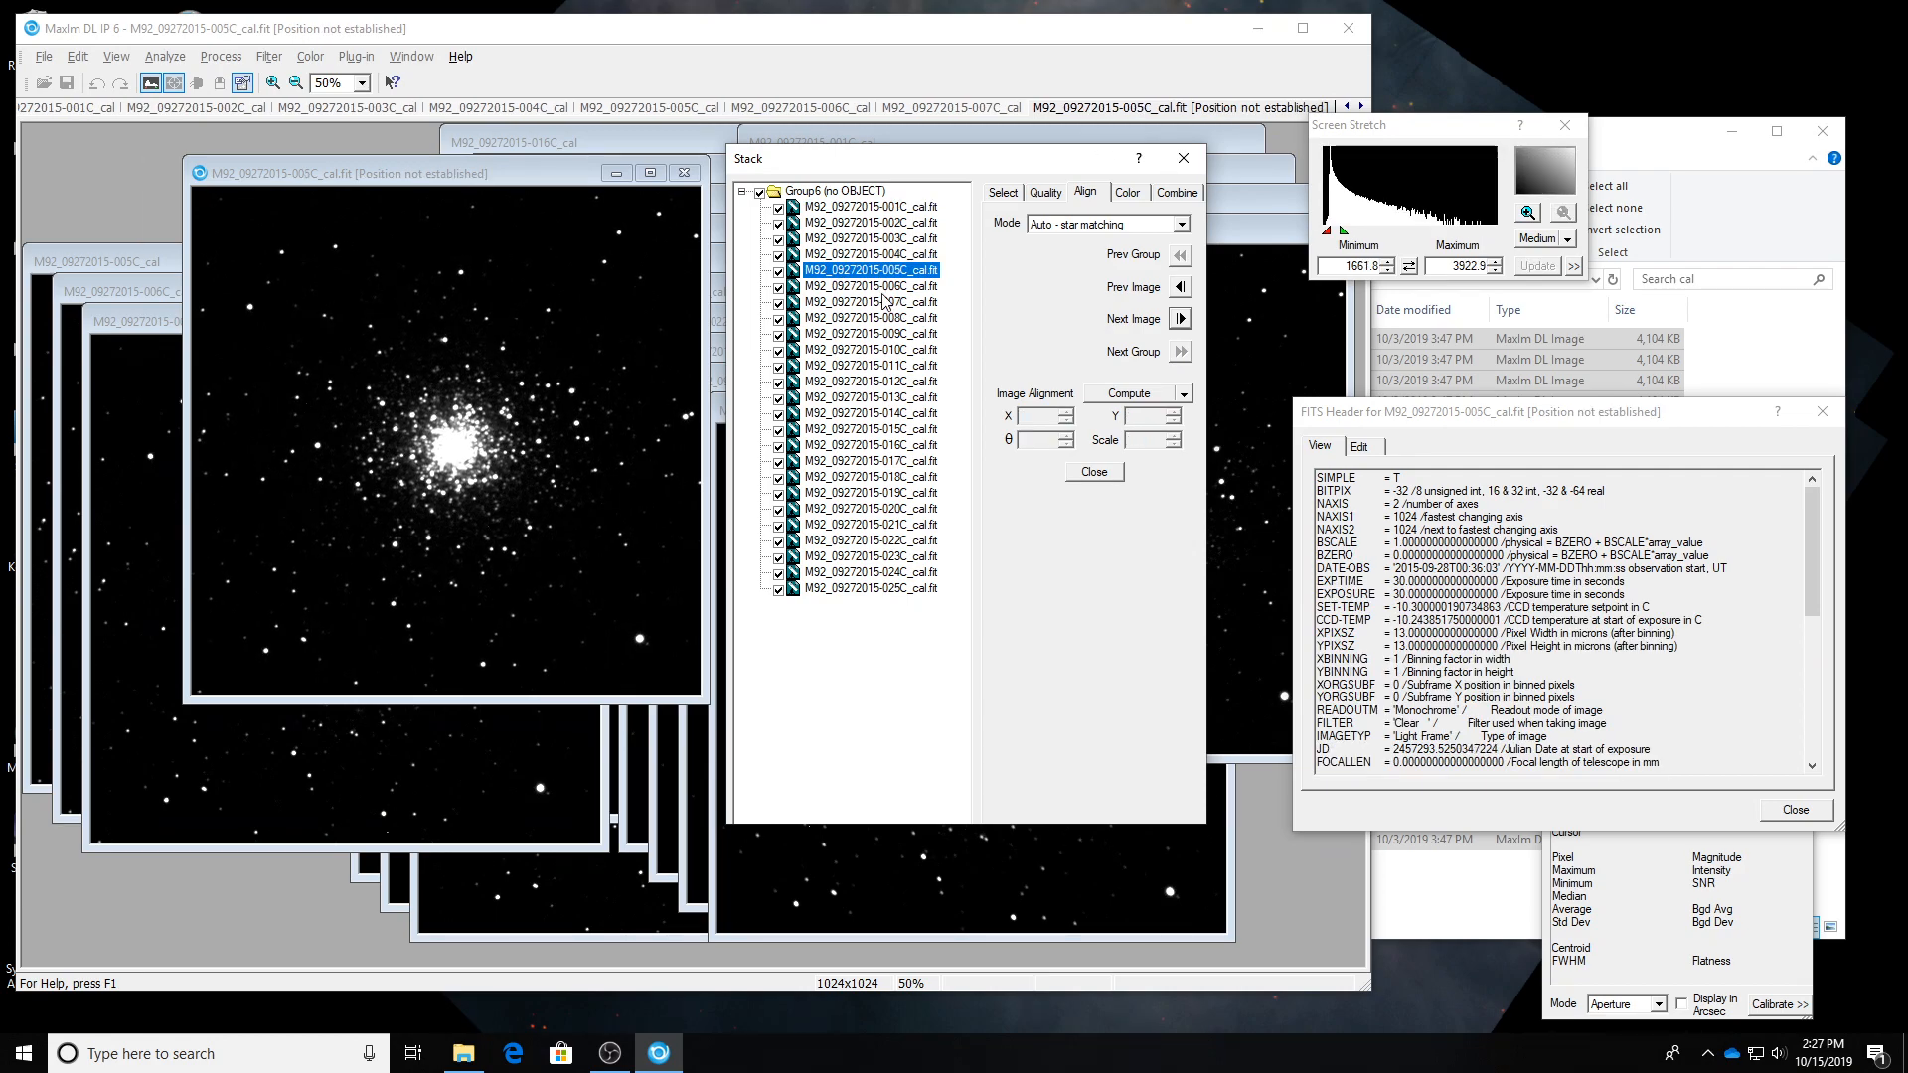
{"action": "key", "text": "Down"}
{"action": "key", "text": "Down"}
{"action": "key", "text": "Down"}
{"action": "key", "text": "Down"}
{"action": "key", "text": "Down"}
{"action": "key", "text": "Down"}
{"action": "key", "text": "Down"}
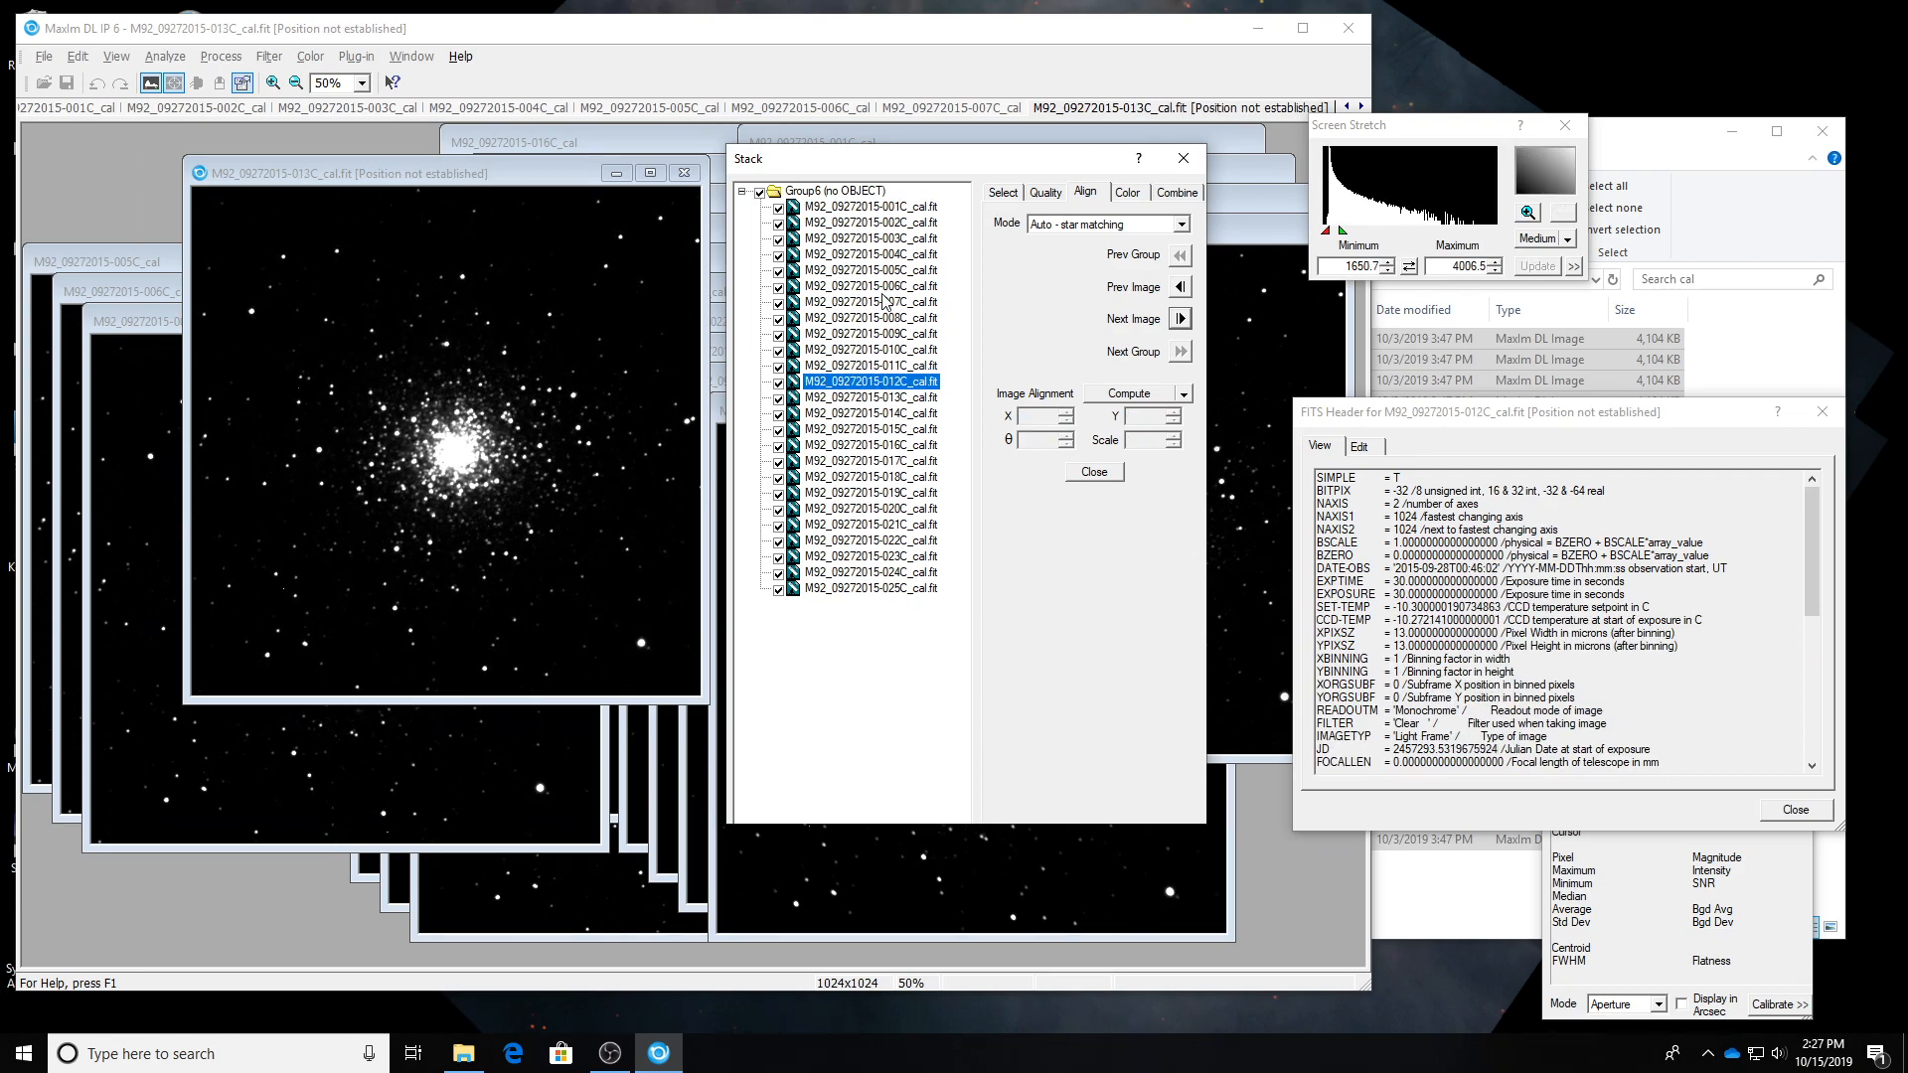
{"action": "key", "text": "Down"}
{"action": "key", "text": "Down"}
{"action": "key", "text": "Down"}
{"action": "key", "text": "Down"}
{"action": "key", "text": "Down"}
{"action": "key", "text": "Down"}
{"action": "key", "text": "Down"}
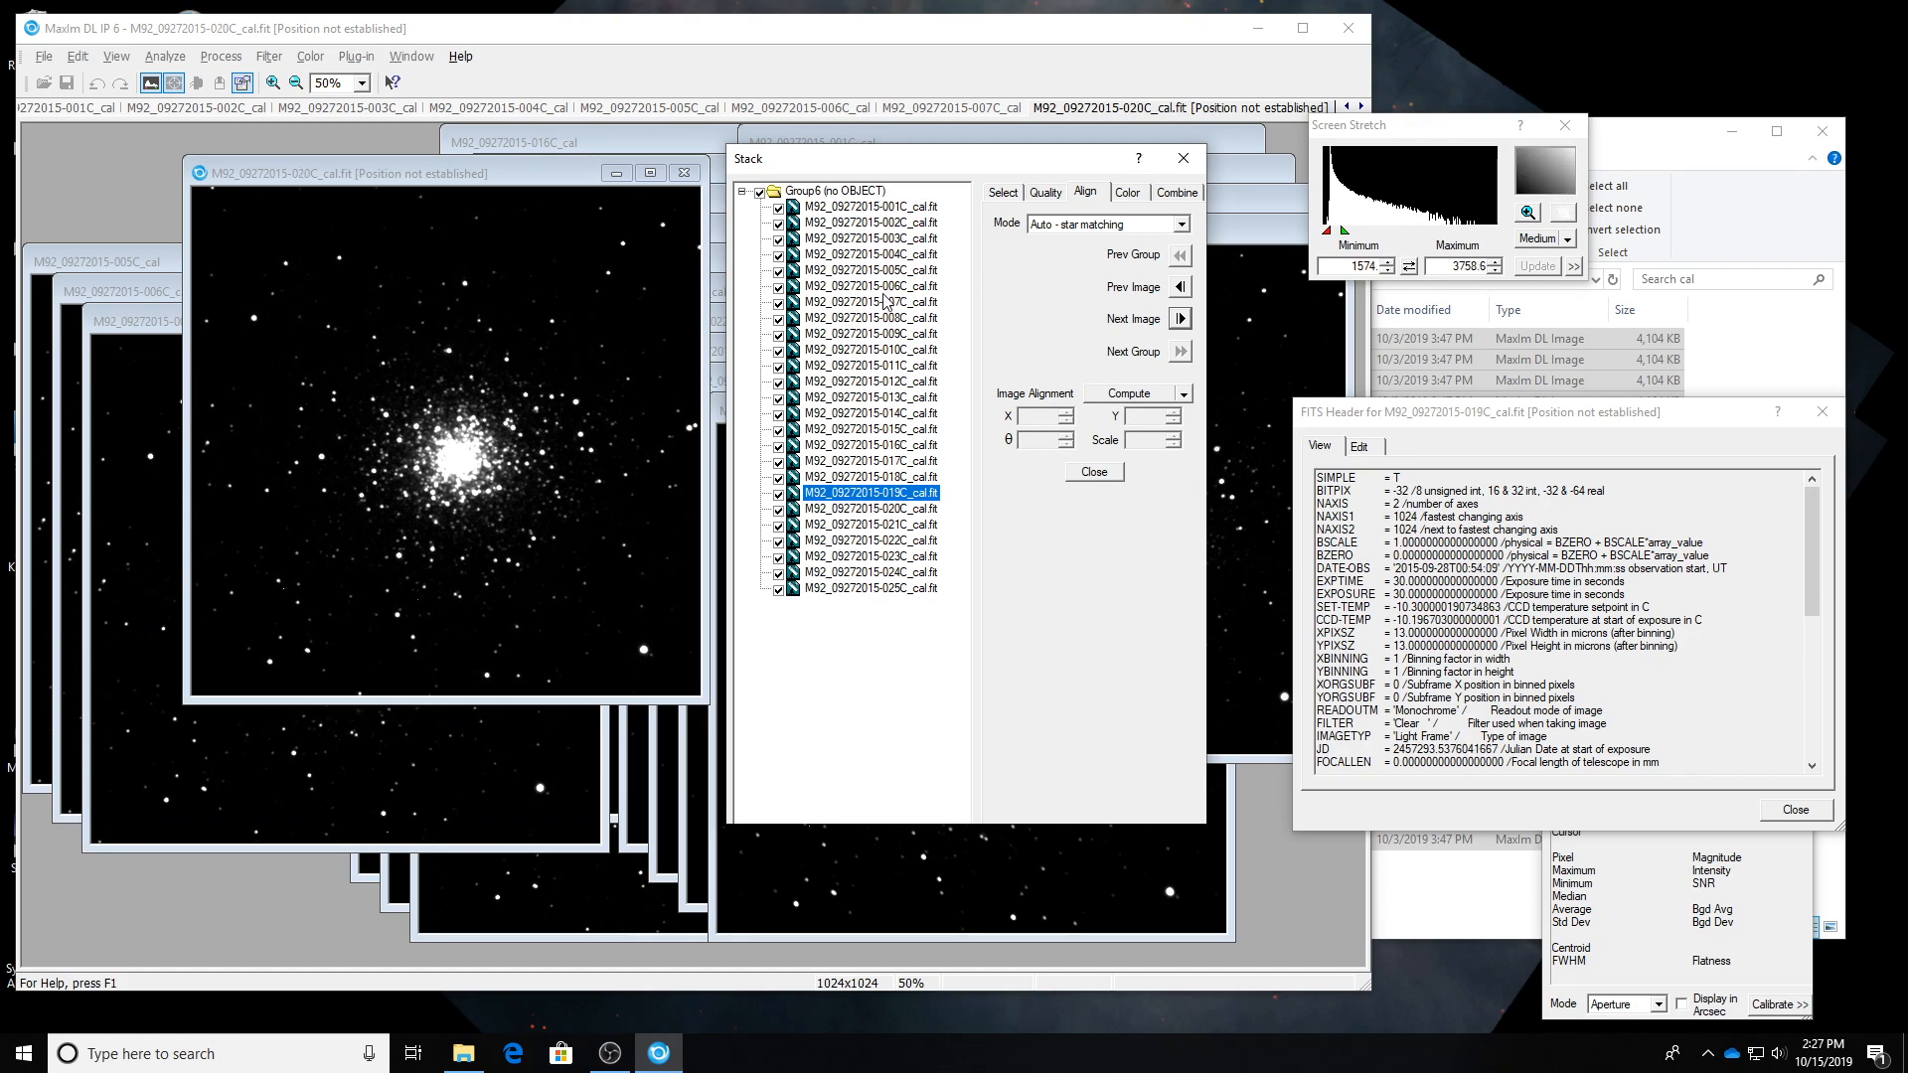
{"action": "key", "text": "Down"}
{"action": "key", "text": "Down"}
{"action": "key", "text": "Down"}
{"action": "key", "text": "Down"}
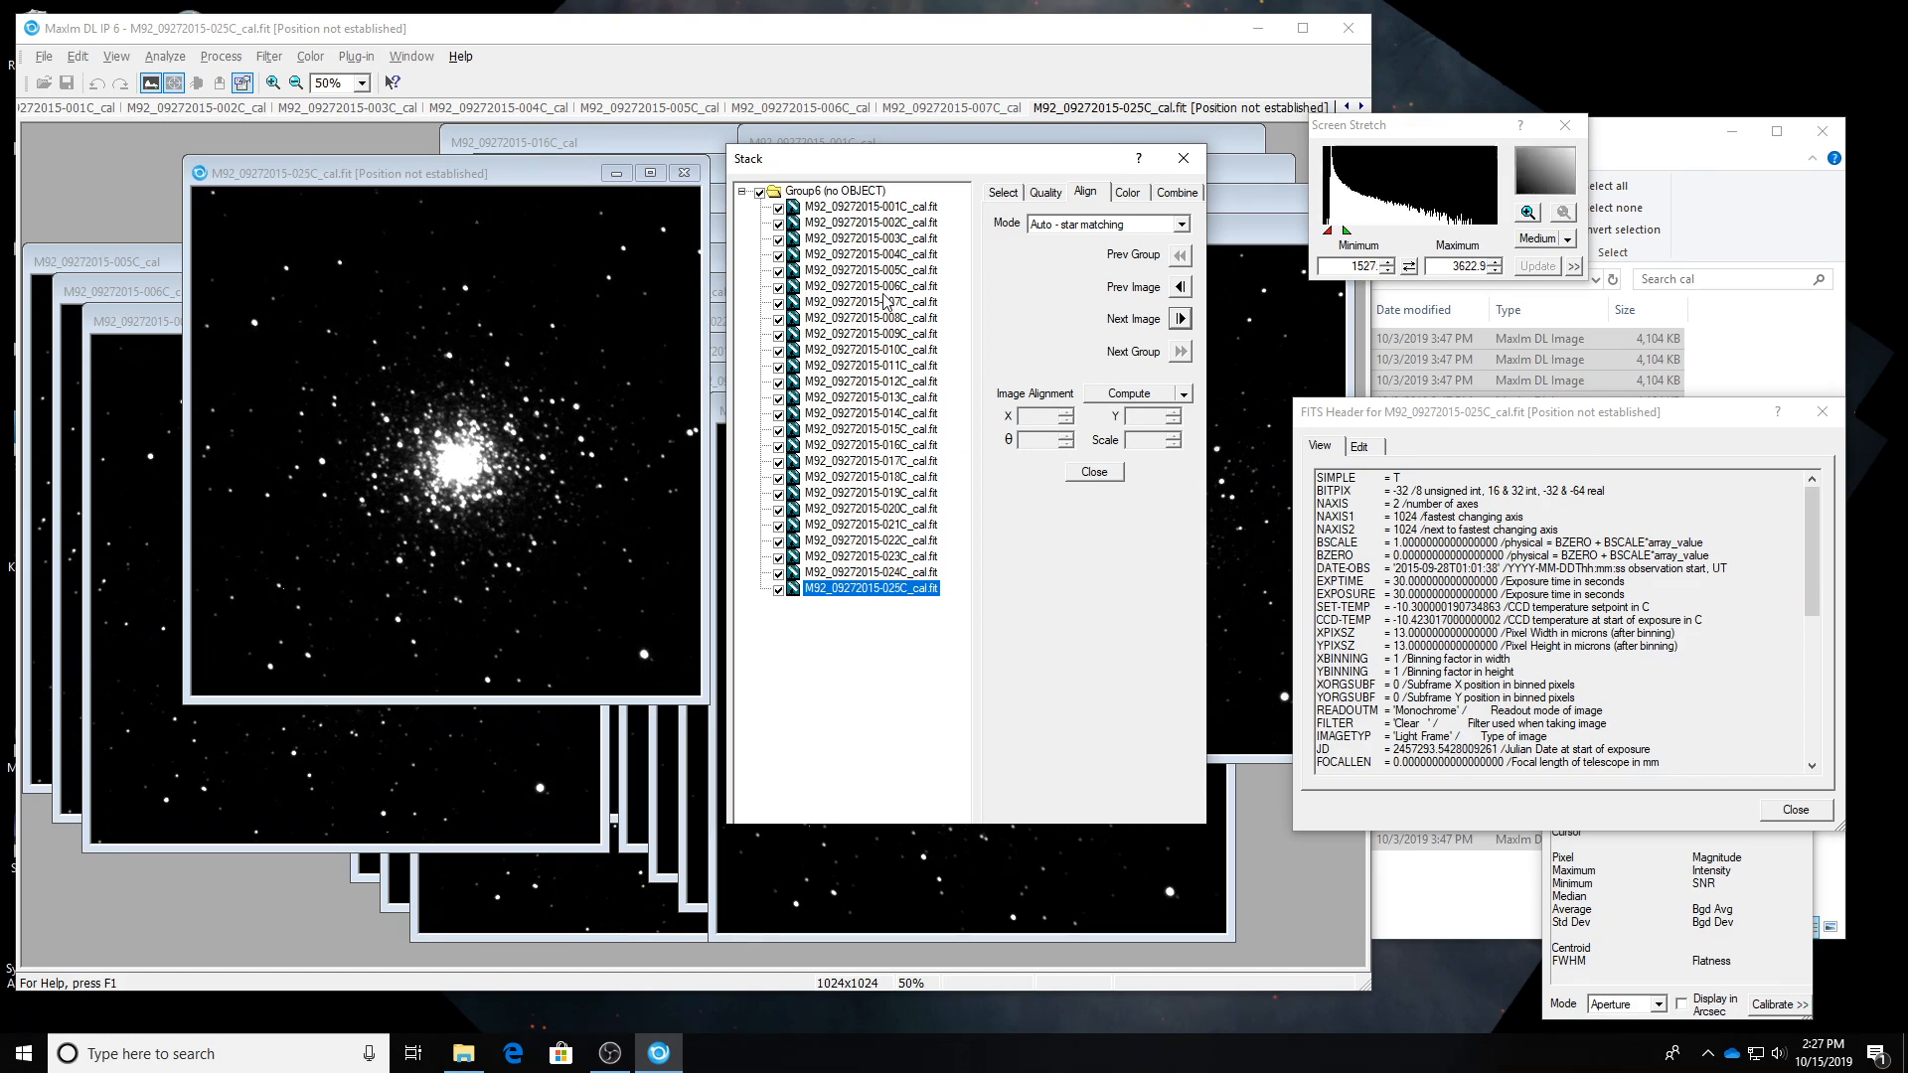
Exclude frame 025C from the M92 C stack after checking it against the previous frame.
{"action": "key", "text": "Up"}
{"action": "key", "text": "Down"}
{"action": "left_click", "coordinate": [779, 589]}
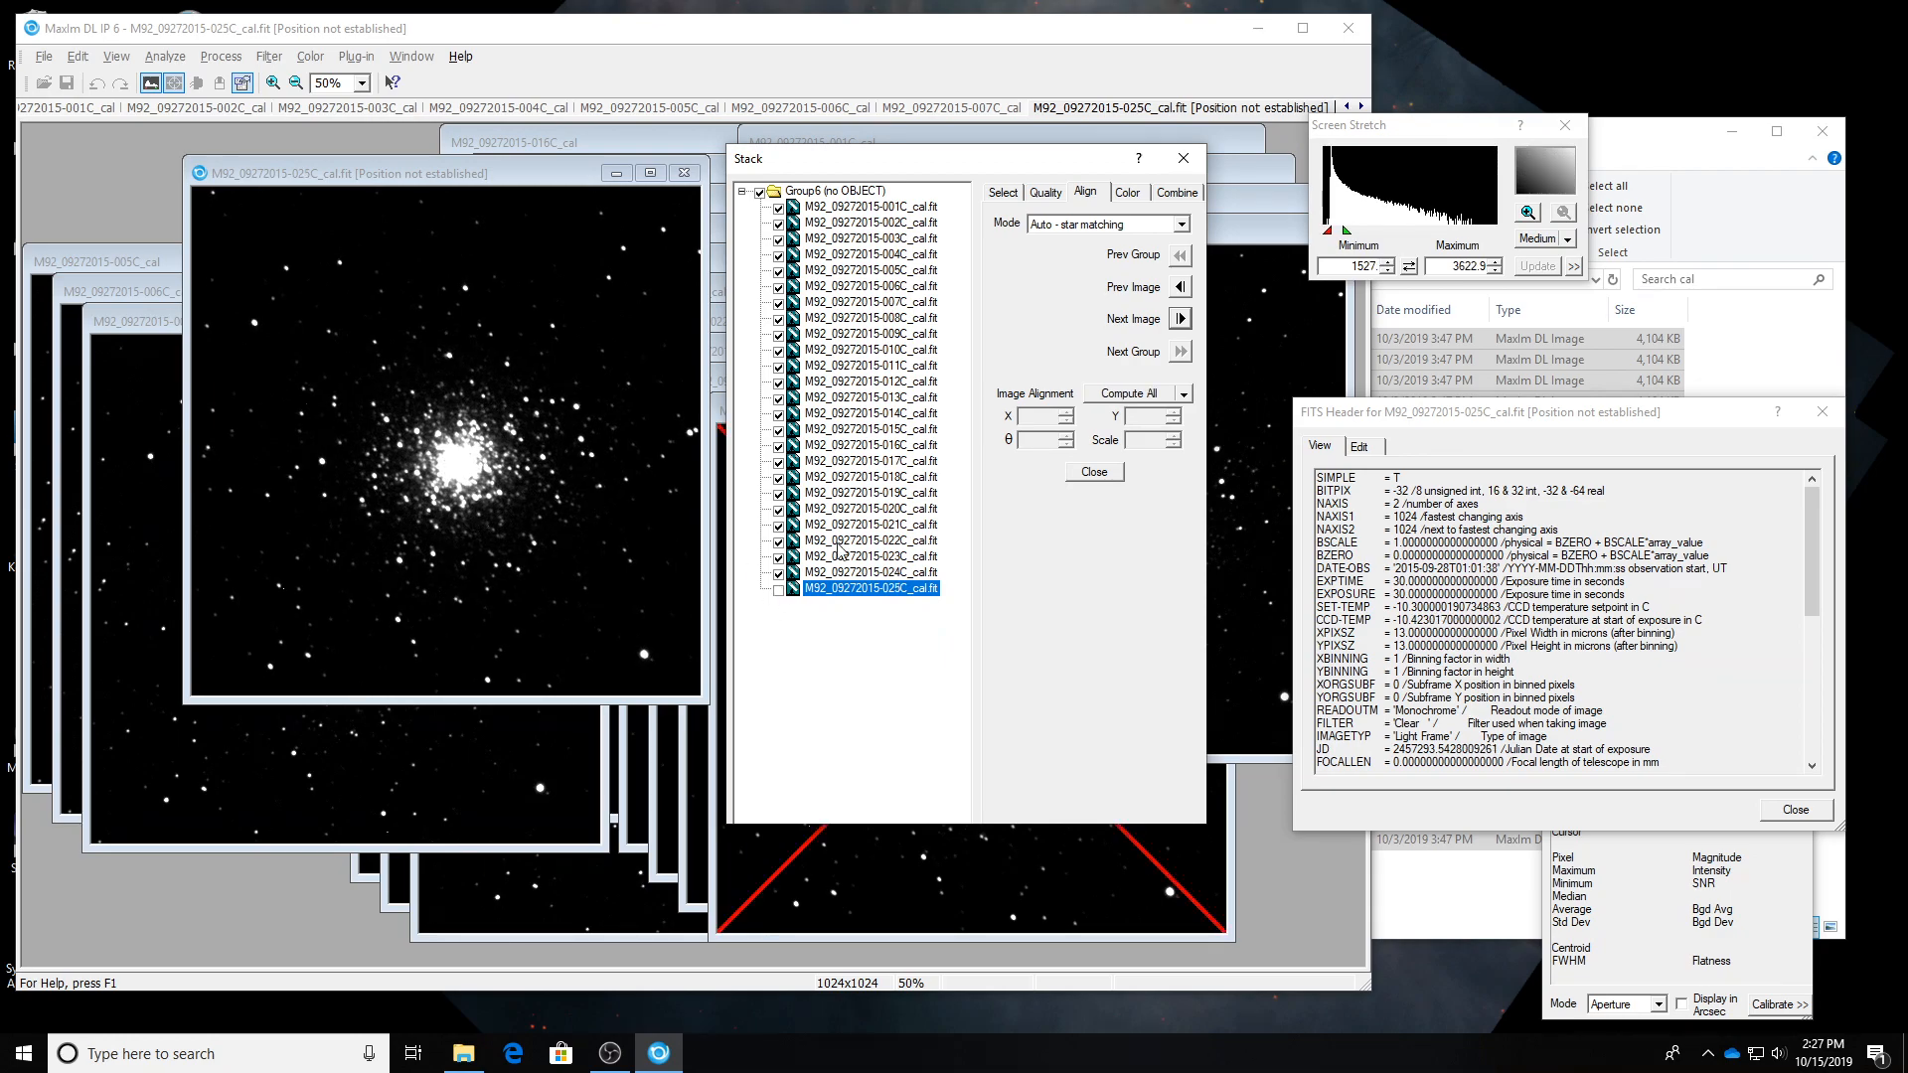
Examine the M92 C frames in order from 001C to 019C for trailed stars or shifts.
{"action": "left_click", "coordinate": [851, 207]}
{"action": "key", "text": "Down"}
{"action": "key", "text": "Down"}
{"action": "key", "text": "Down"}
{"action": "key", "text": "Down"}
{"action": "key", "text": "Down"}
{"action": "key", "text": "Down"}
{"action": "key", "text": "Down"}
{"action": "key", "text": "Down"}
{"action": "key", "text": "Down"}
{"action": "key", "text": "Down"}
{"action": "key", "text": "Down"}
{"action": "key", "text": "Down"}
{"action": "key", "text": "Down"}
{"action": "key", "text": "Down"}
{"action": "key", "text": "Down"}
{"action": "key", "text": "Down"}
{"action": "key", "text": "Down"}
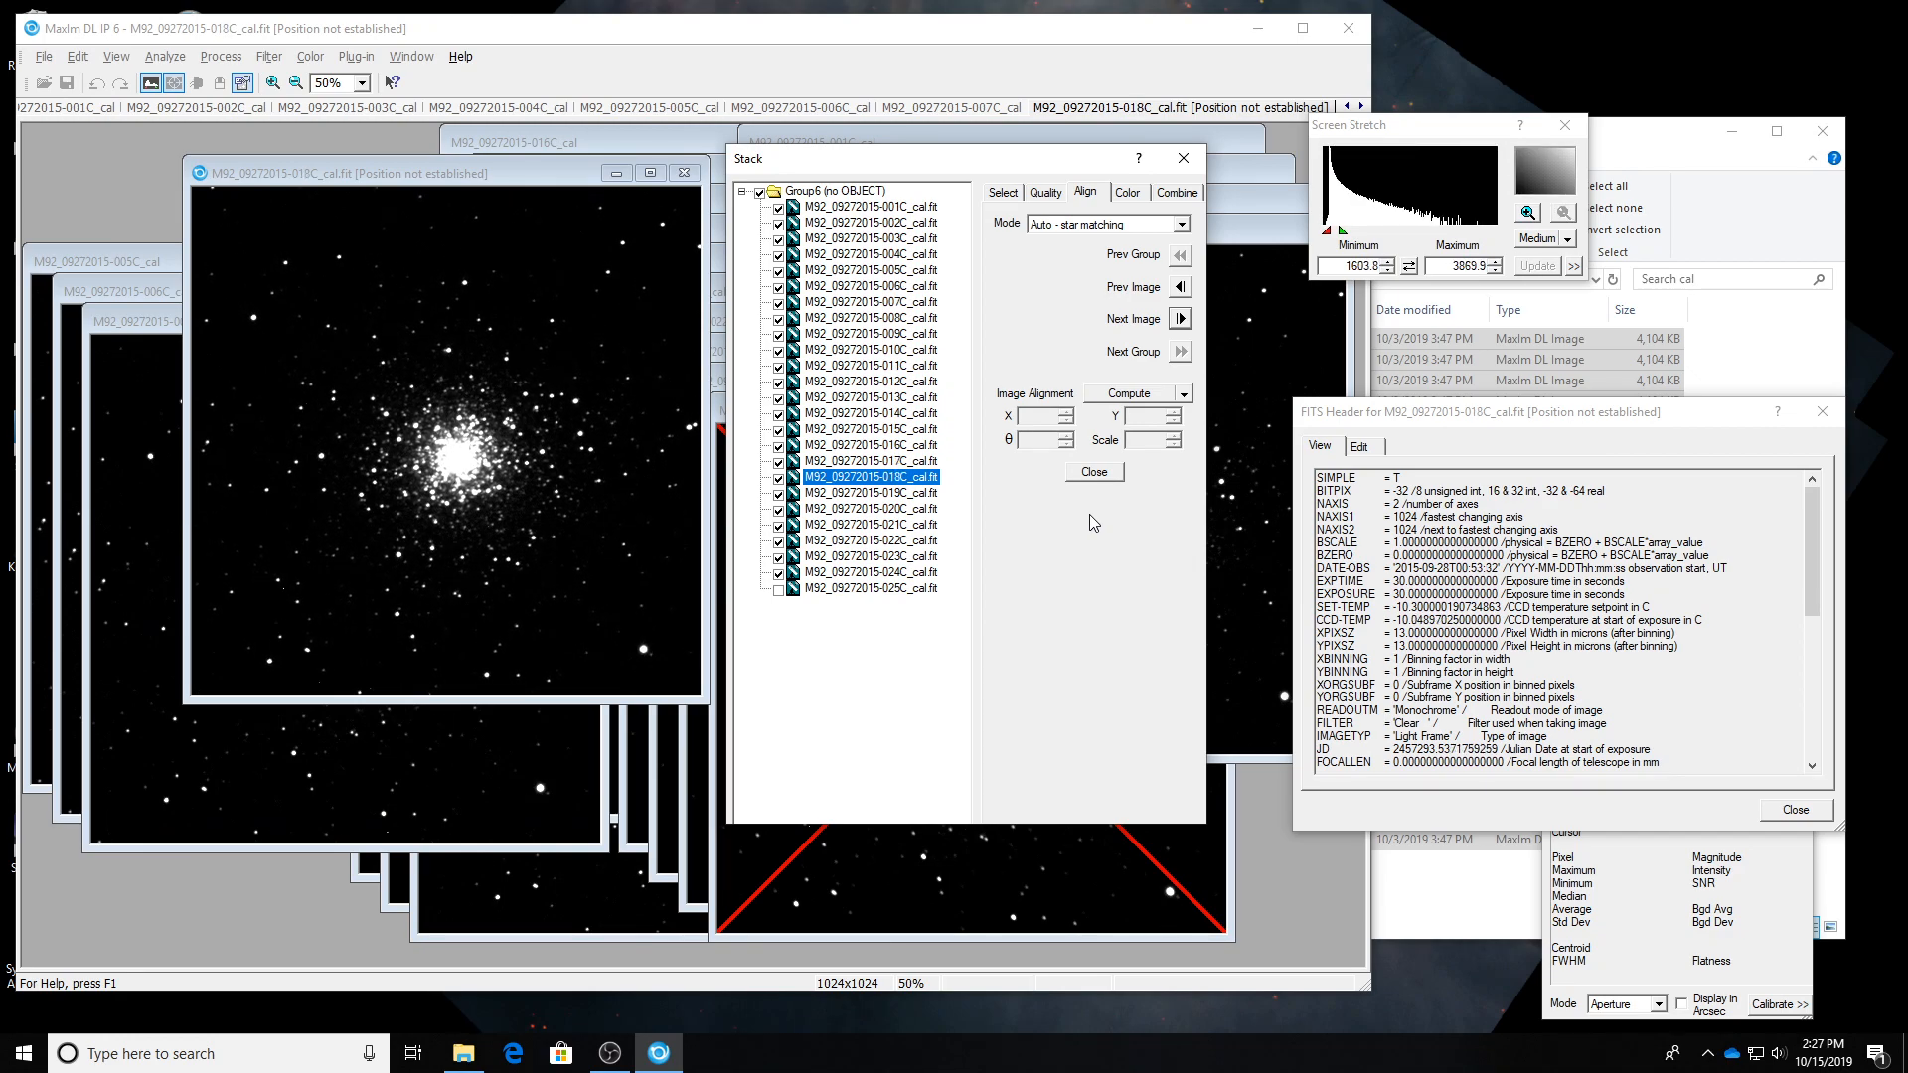
{"action": "key", "text": "Down"}
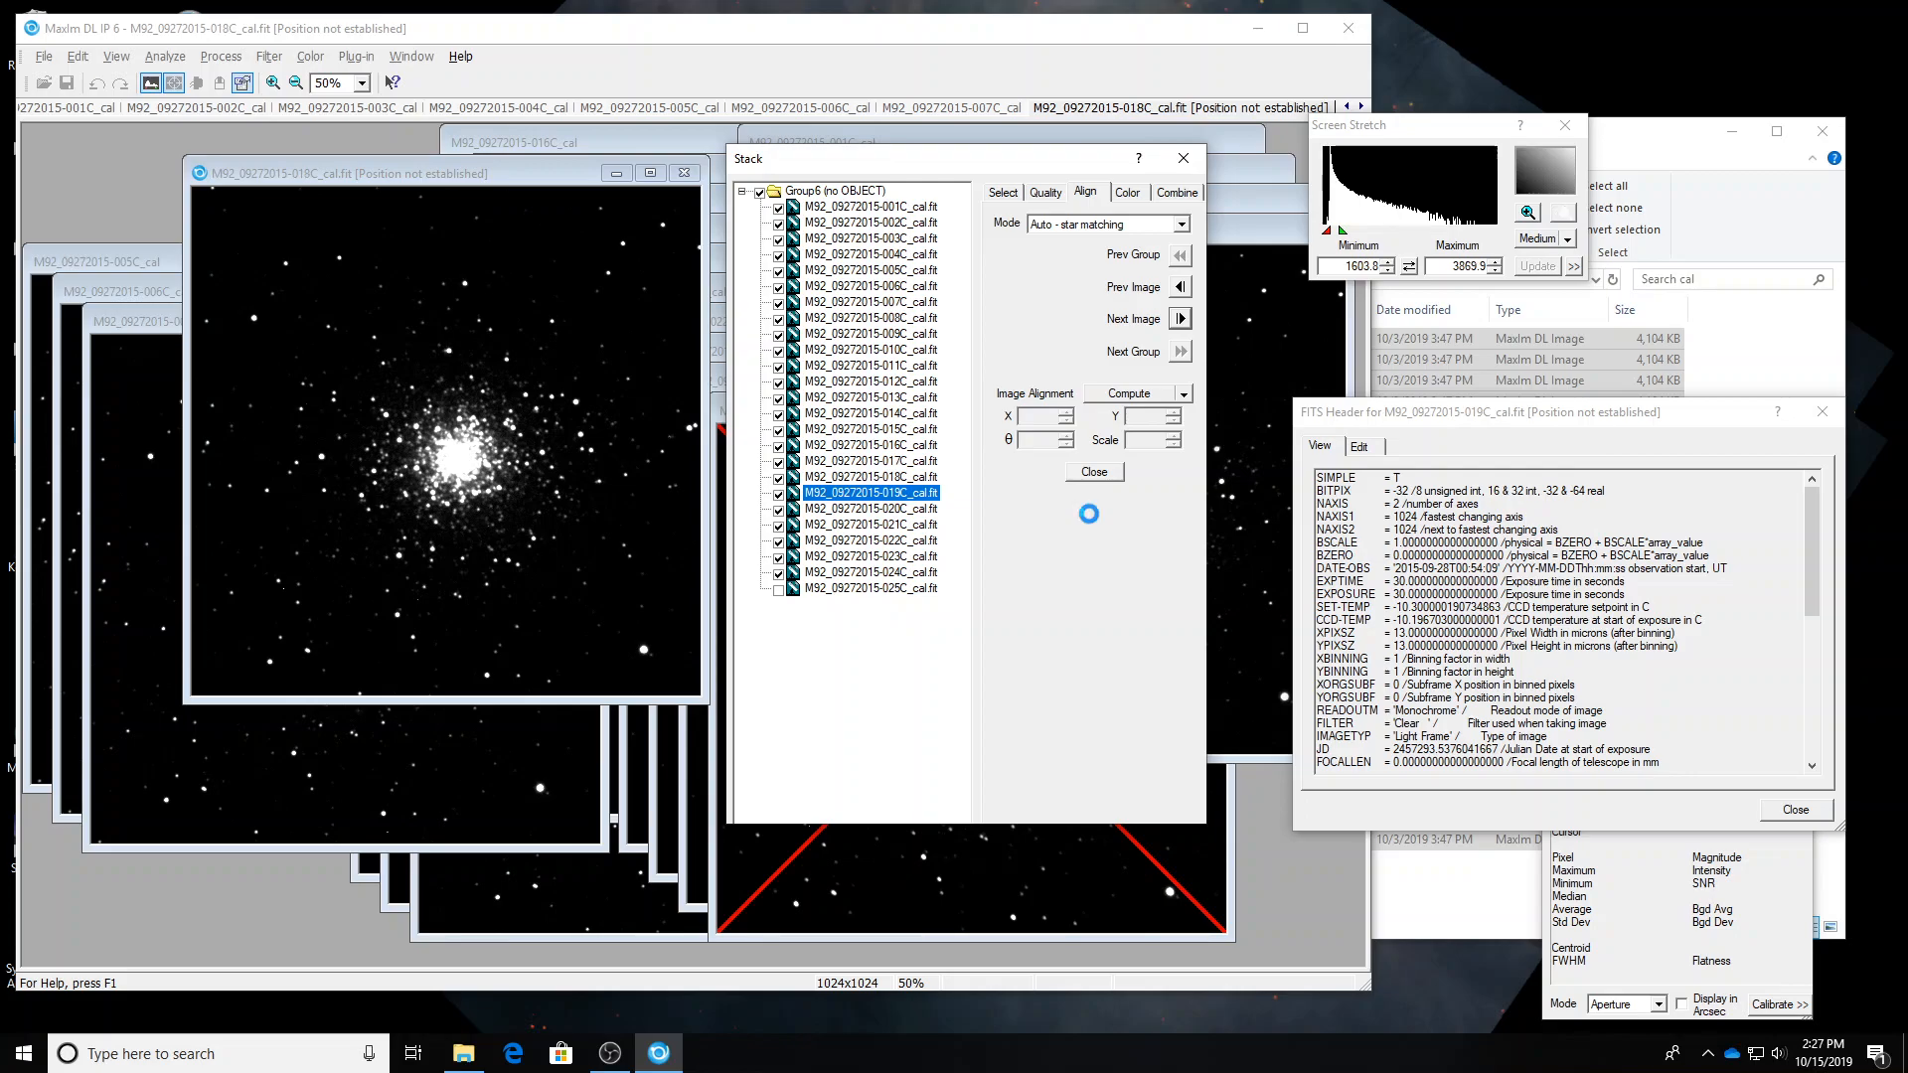
Compare the frames from 018C onward back and forth, and exclude frames 019C and 020C from the stack.
{"action": "key", "text": "Up"}
{"action": "key", "text": "Down"}
{"action": "key", "text": "Down"}
{"action": "key", "text": "Down"}
{"action": "key", "text": "Down"}
{"action": "key", "text": "Down"}
{"action": "key", "text": "Down"}
{"action": "key", "text": "Up"}
{"action": "key", "text": "Up"}
{"action": "key", "text": "Up"}
{"action": "key", "text": "Up"}
{"action": "key", "text": "Up"}
{"action": "key", "text": "Up"}
{"action": "key", "text": "Up"}
{"action": "key", "text": "Down"}
{"action": "key", "text": "Down"}
{"action": "key", "text": "Down"}
{"action": "key", "text": "Up"}
{"action": "key", "text": "Down"}
{"action": "key", "text": "Down"}
{"action": "key", "text": "Up"}
{"action": "key", "text": "Up"}
{"action": "key", "text": "Up"}
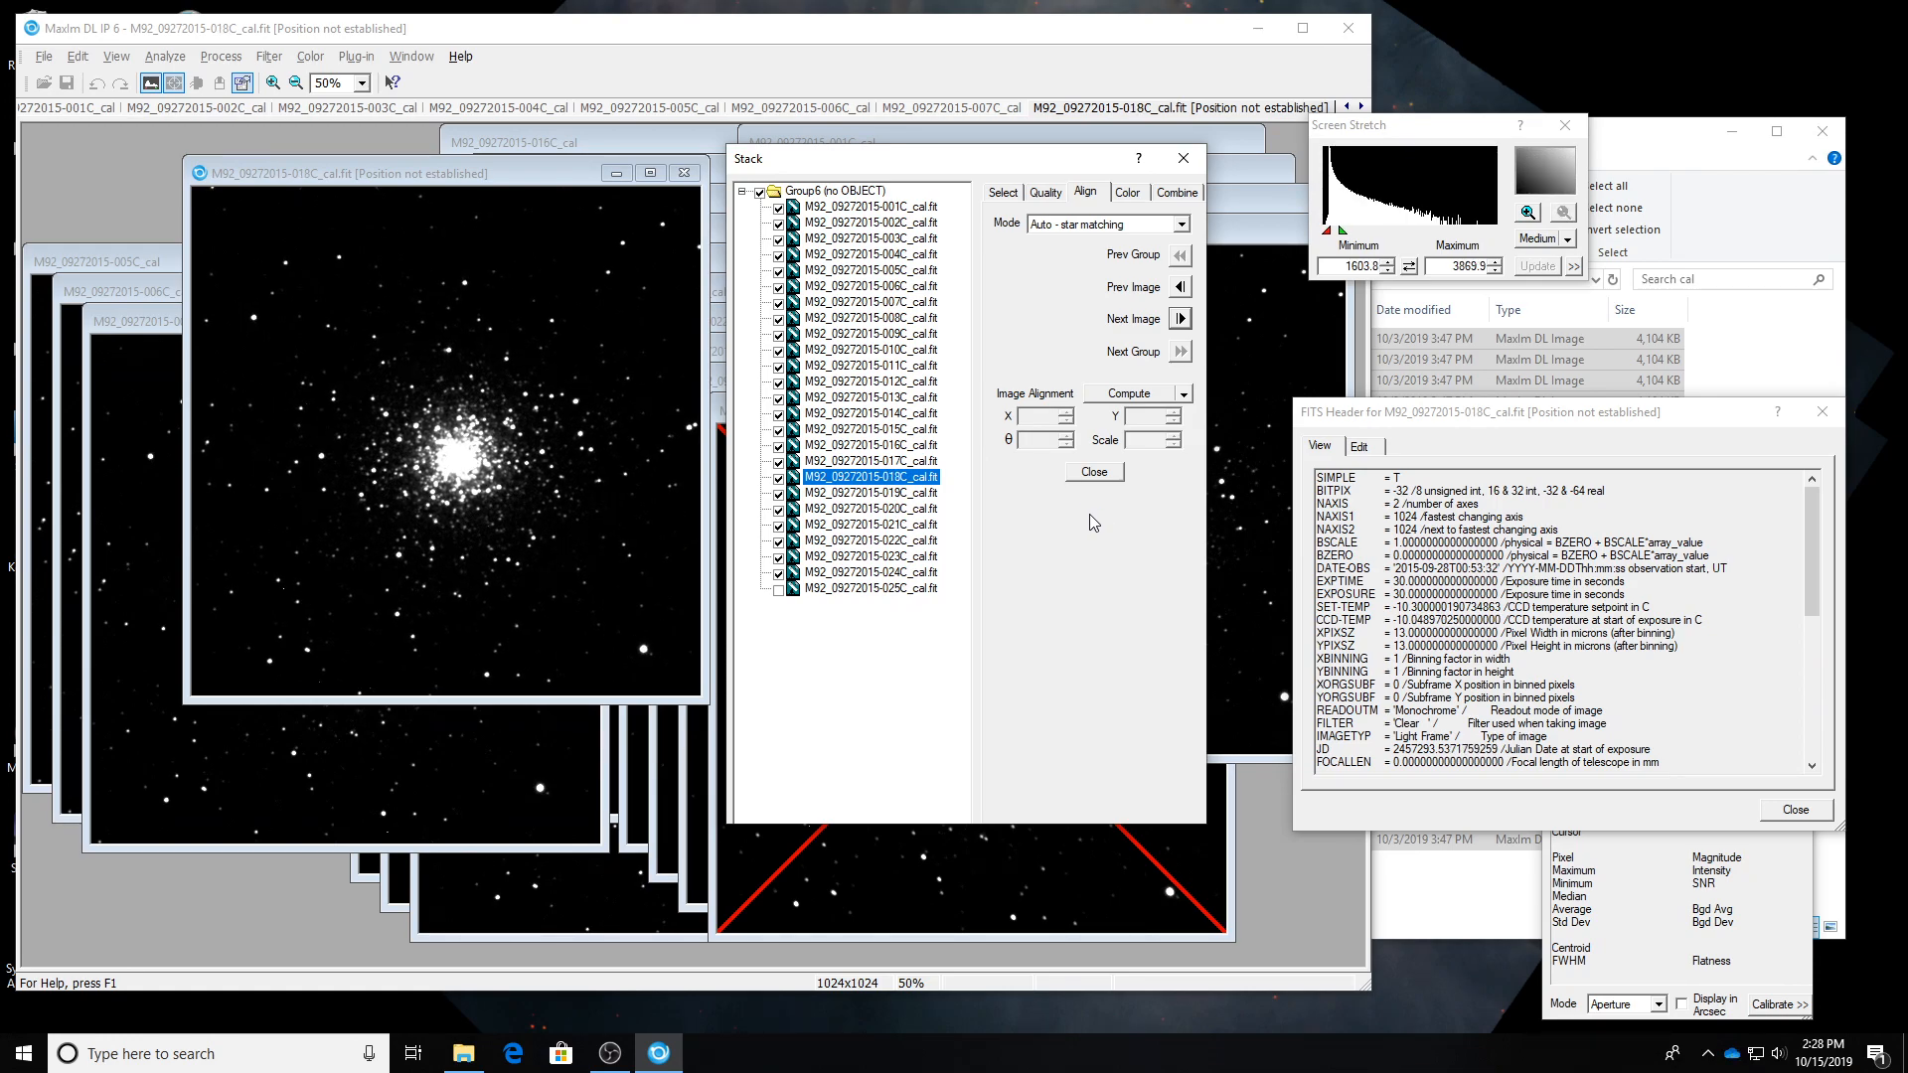
{"action": "left_click", "coordinate": [779, 510]}
{"action": "left_click", "coordinate": [851, 525]}
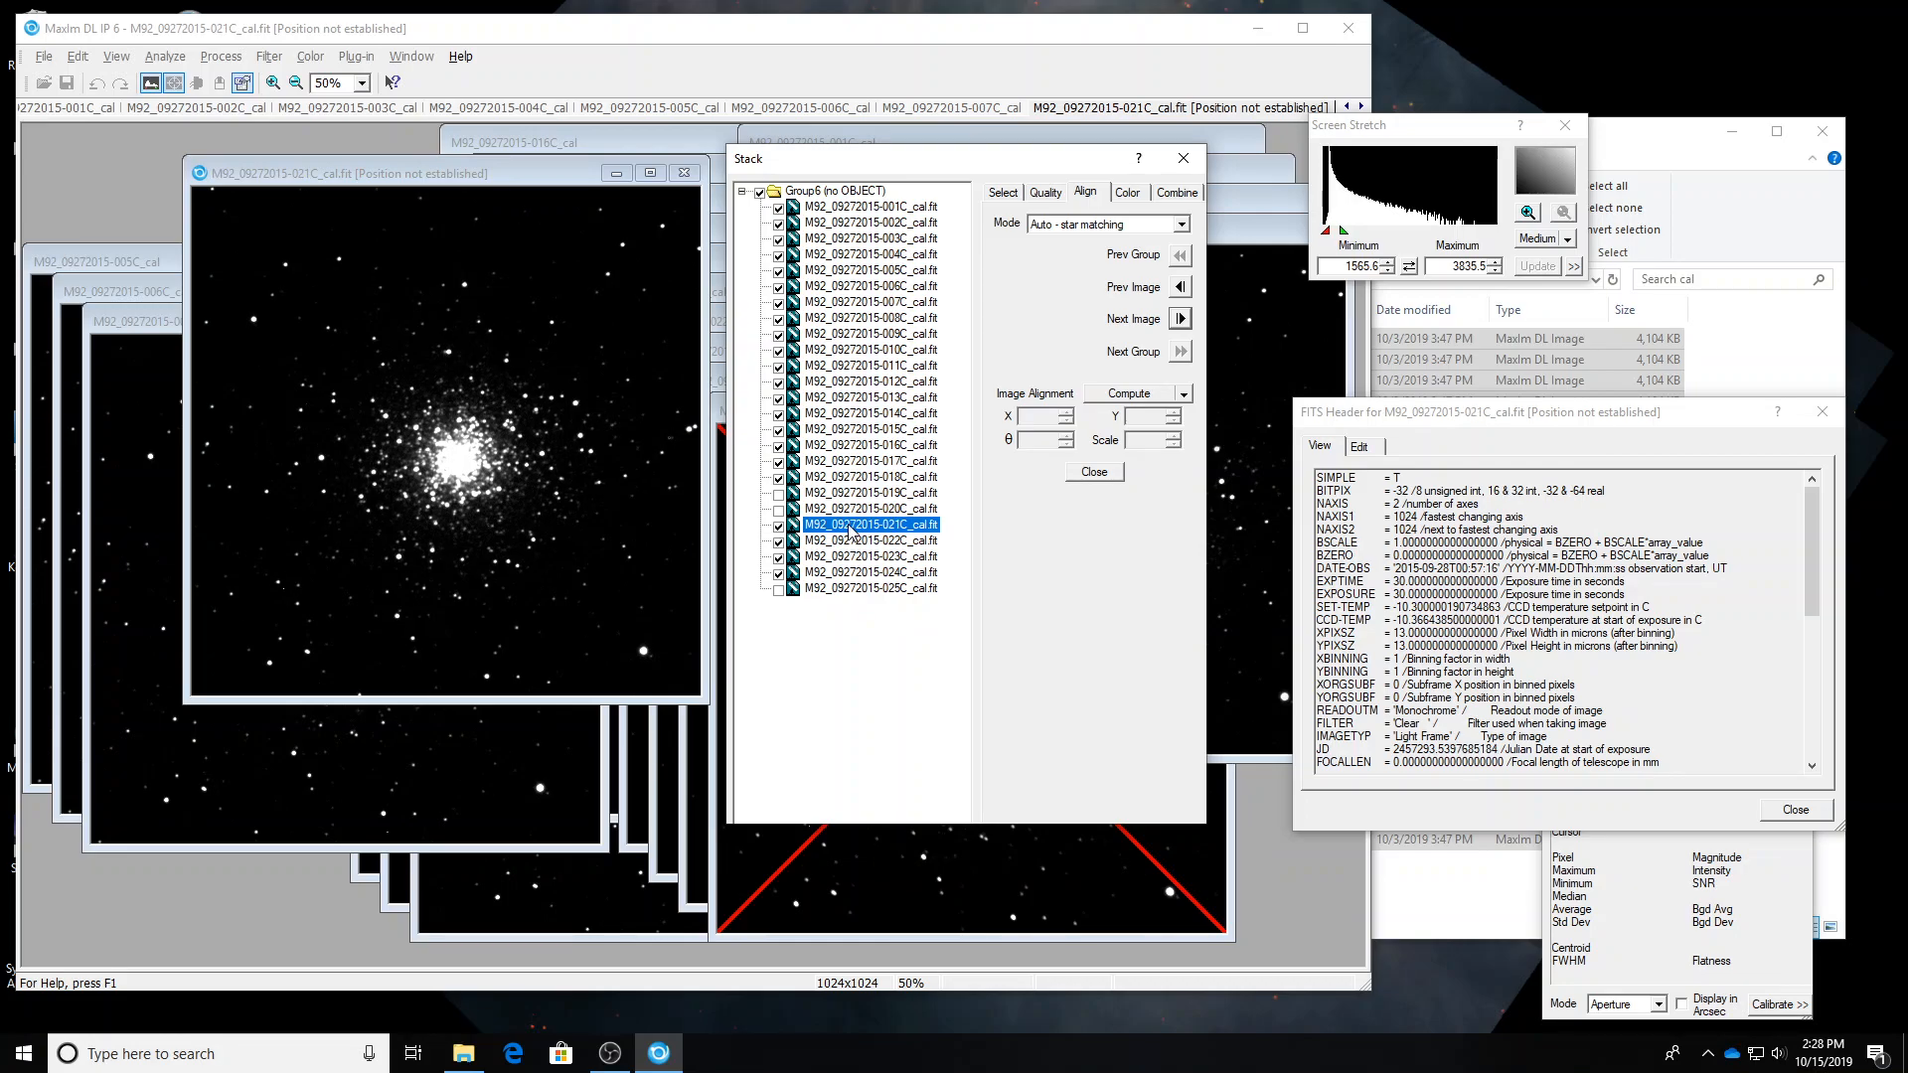
Check frames 021C to 023C, and review the frames in reverse order back to the 001C reference image.
{"action": "key", "text": "Down"}
{"action": "key", "text": "Down"}
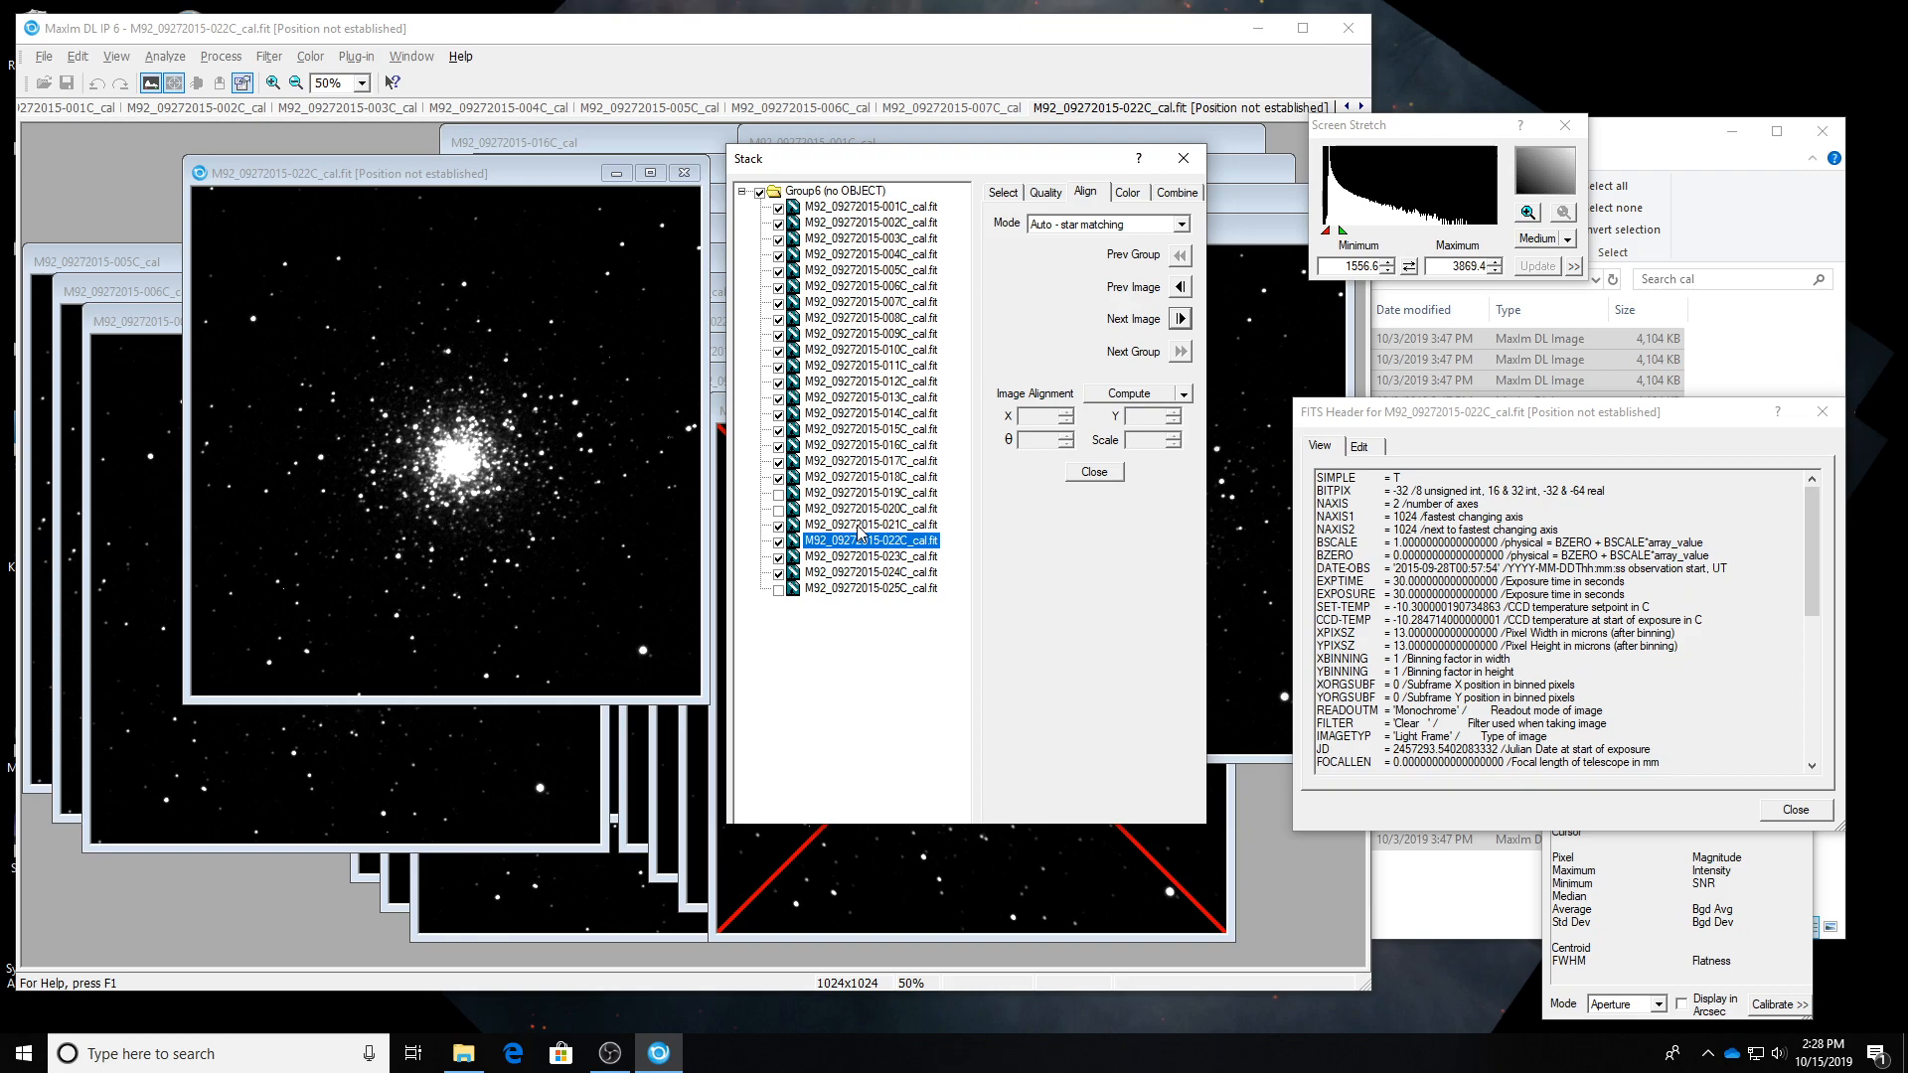
{"action": "key", "text": "Down"}
{"action": "key", "text": "Up"}
{"action": "key", "text": "Up"}
{"action": "key", "text": "Up"}
{"action": "key", "text": "Up"}
{"action": "key", "text": "Up"}
{"action": "key", "text": "Up"}
{"action": "key", "text": "Up"}
{"action": "key", "text": "Up"}
{"action": "key", "text": "Up"}
{"action": "key", "text": "Up"}
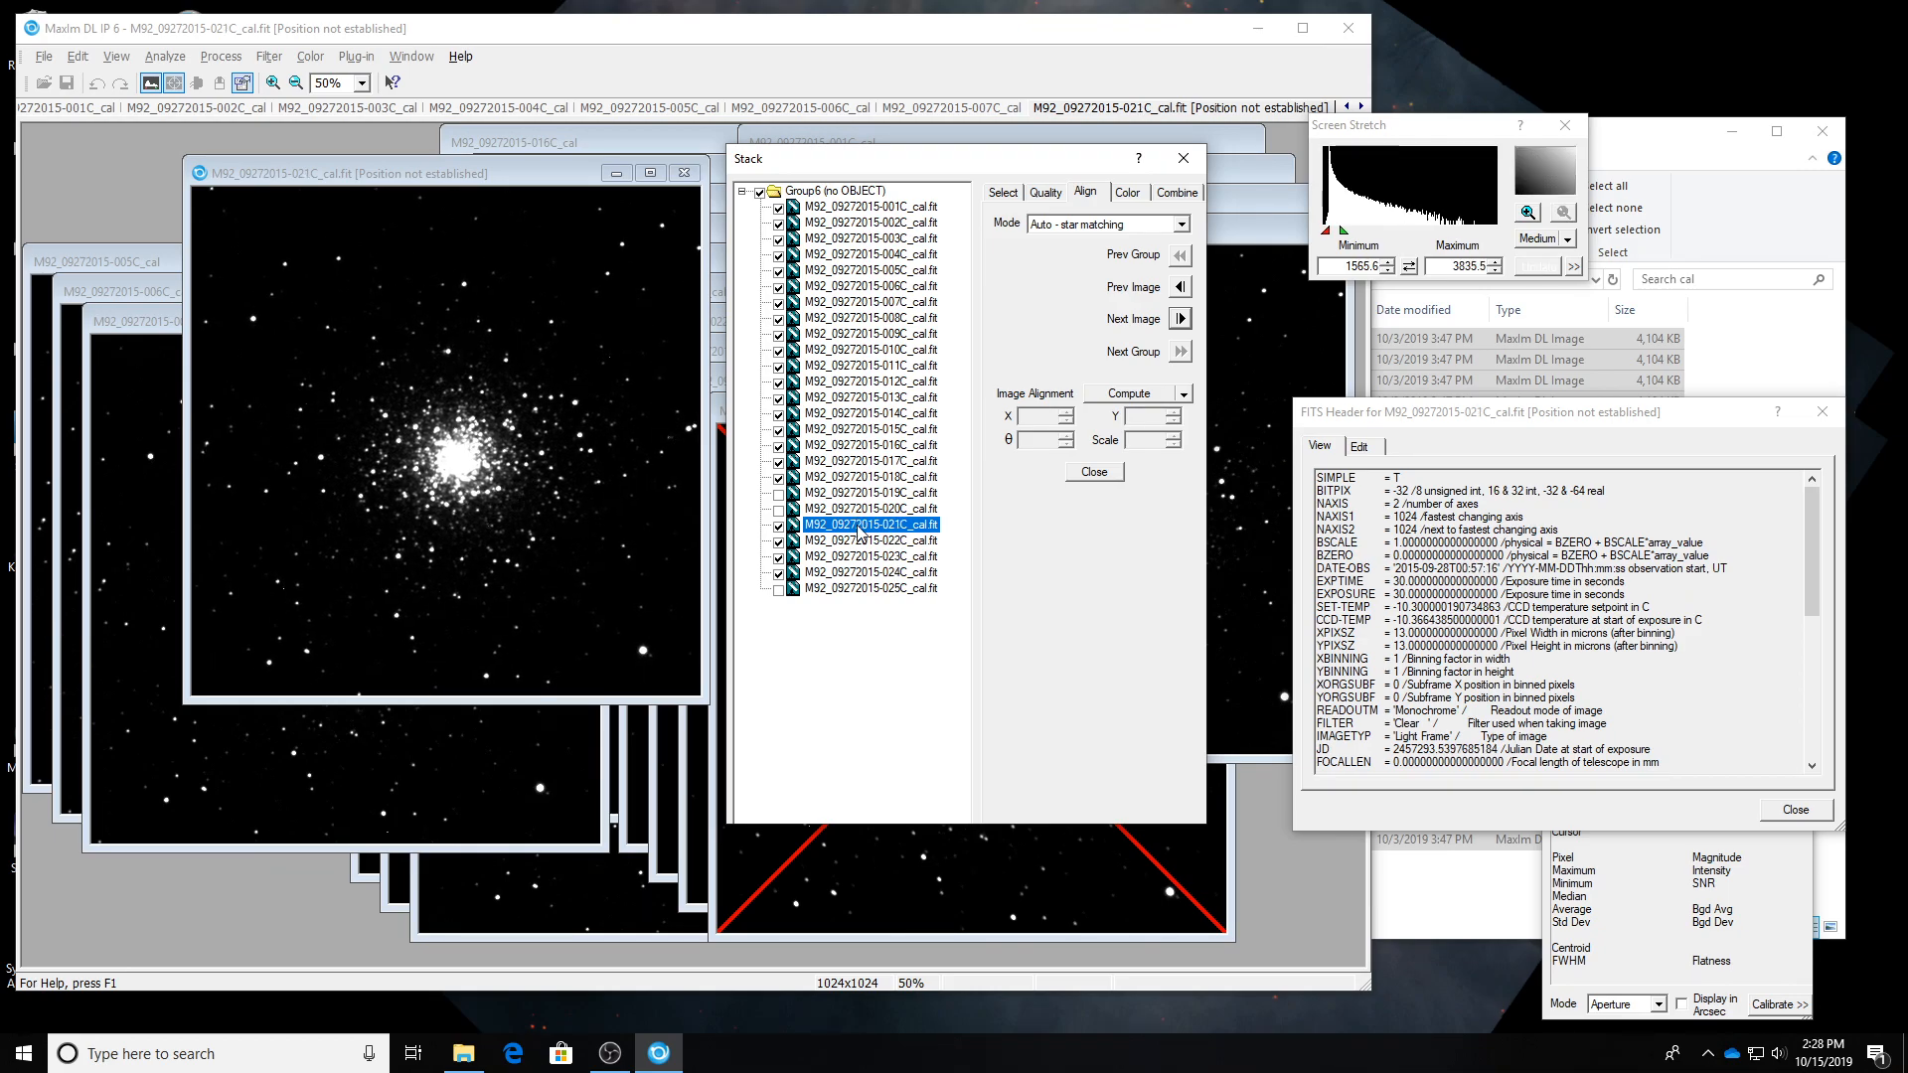
{"action": "key", "text": "Up"}
{"action": "key", "text": "Up"}
{"action": "key", "text": "Up"}
{"action": "key", "text": "Up"}
{"action": "key", "text": "Up"}
{"action": "key", "text": "Up"}
{"action": "key", "text": "Up"}
{"action": "key", "text": "Up"}
{"action": "key", "text": "Up"}
{"action": "key", "text": "Up"}
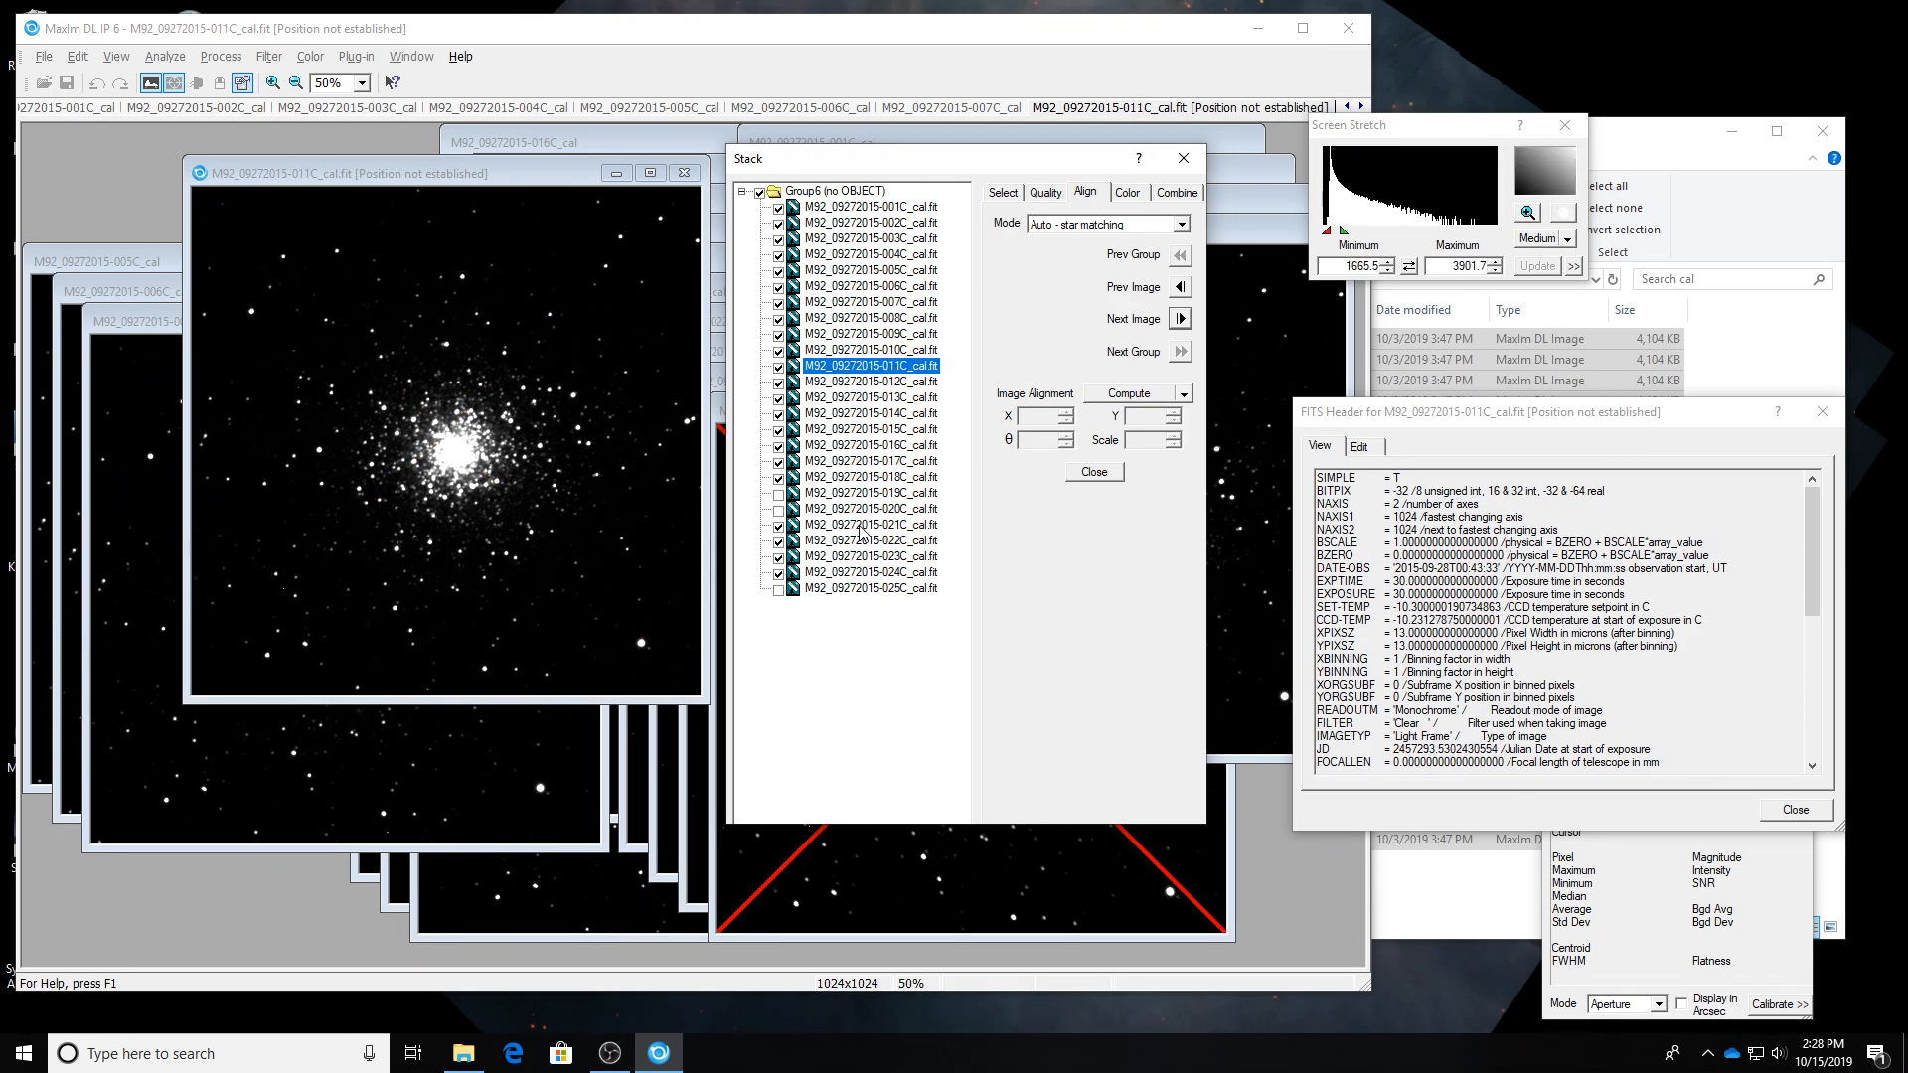
{"action": "key", "text": "Up"}
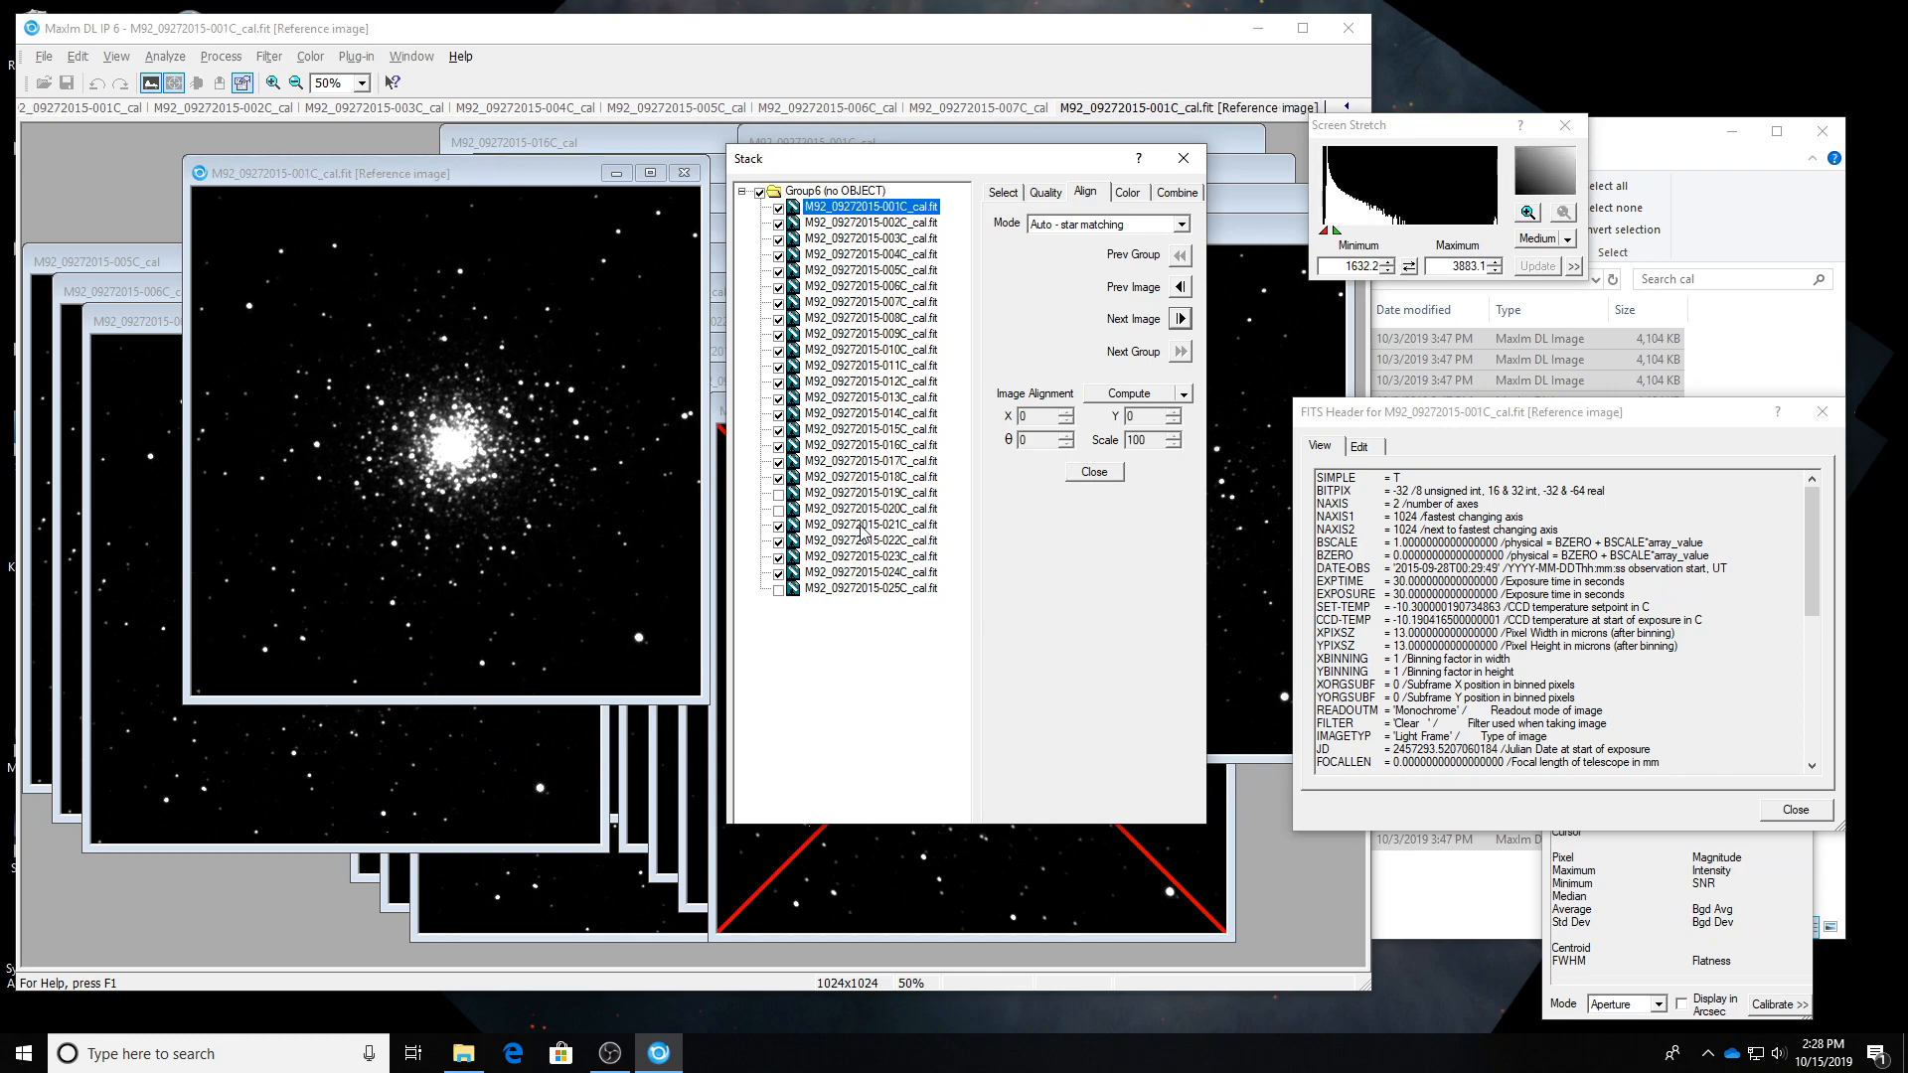
{"action": "key", "text": "Up"}
{"action": "key", "text": "Up"}
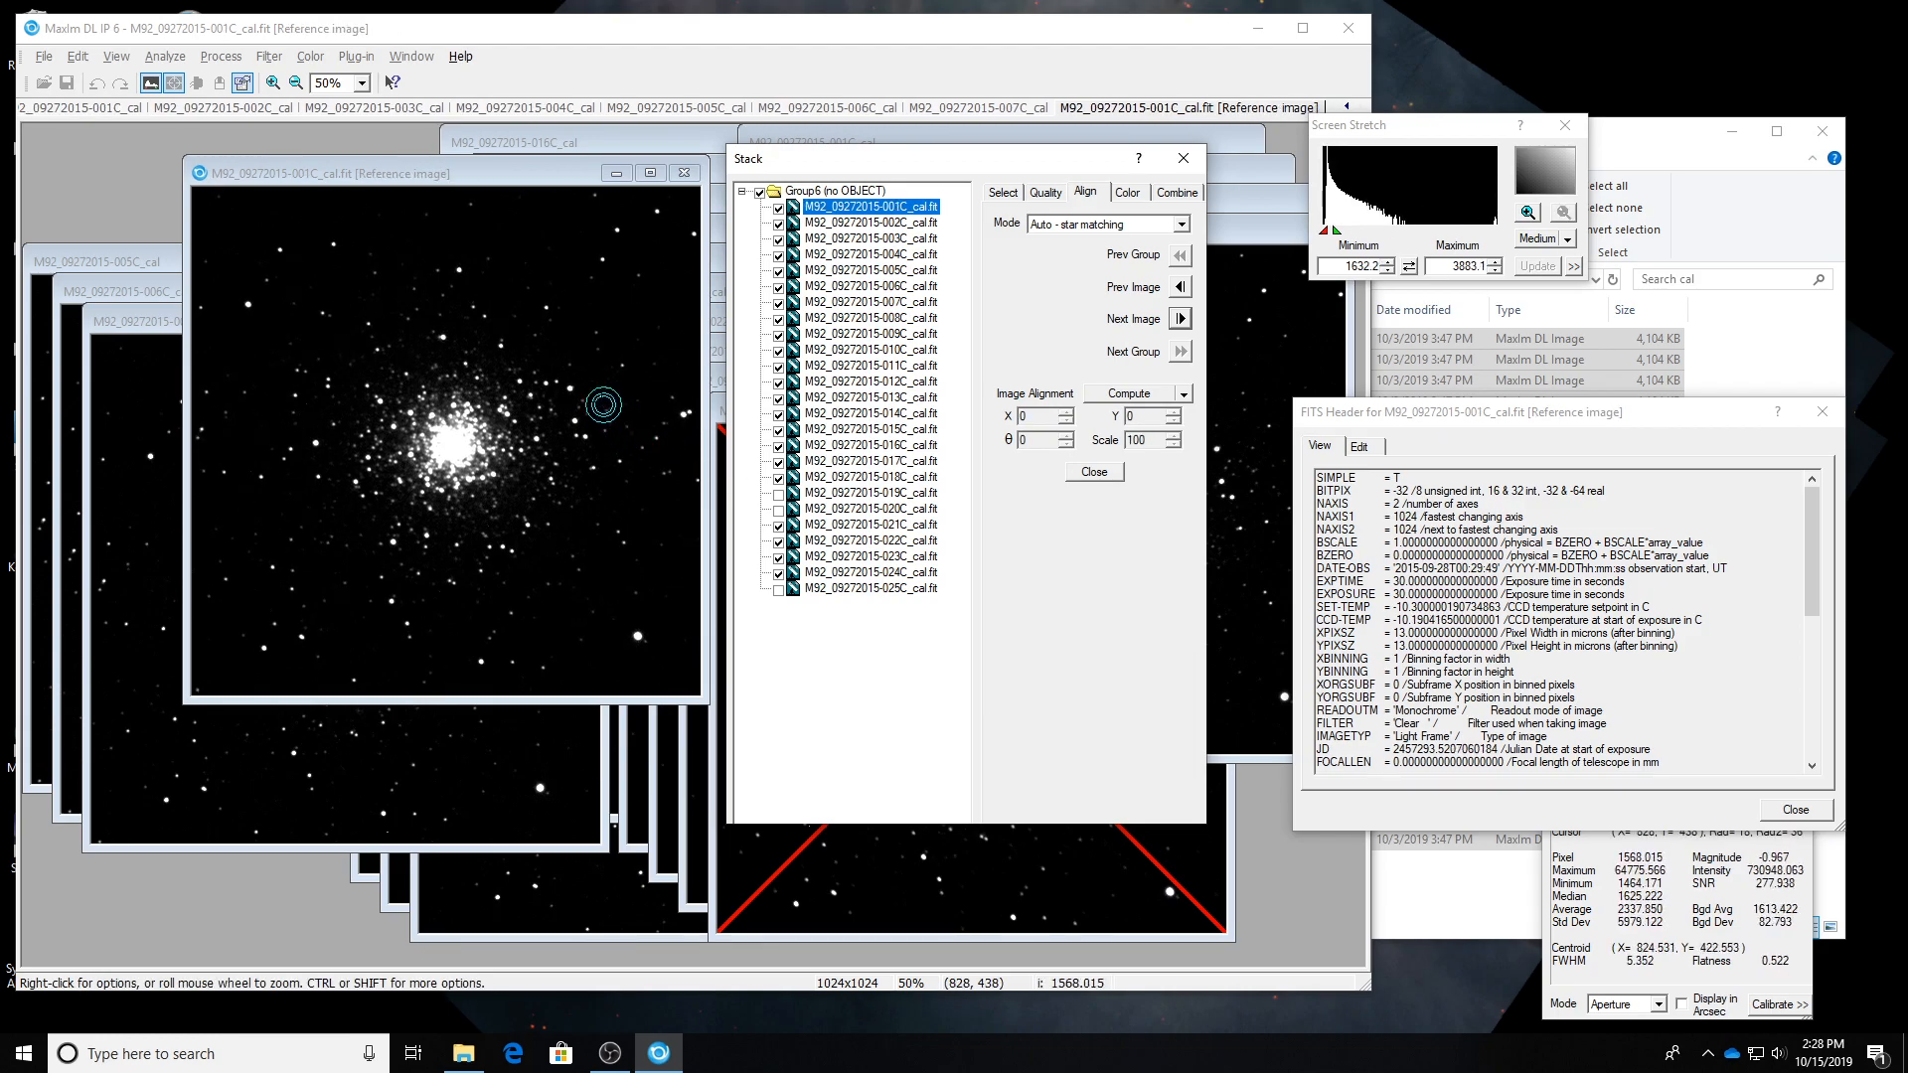
Review the M92 C frames once more in forward order from 002C to 024C for defects.
{"action": "key", "text": "Down"}
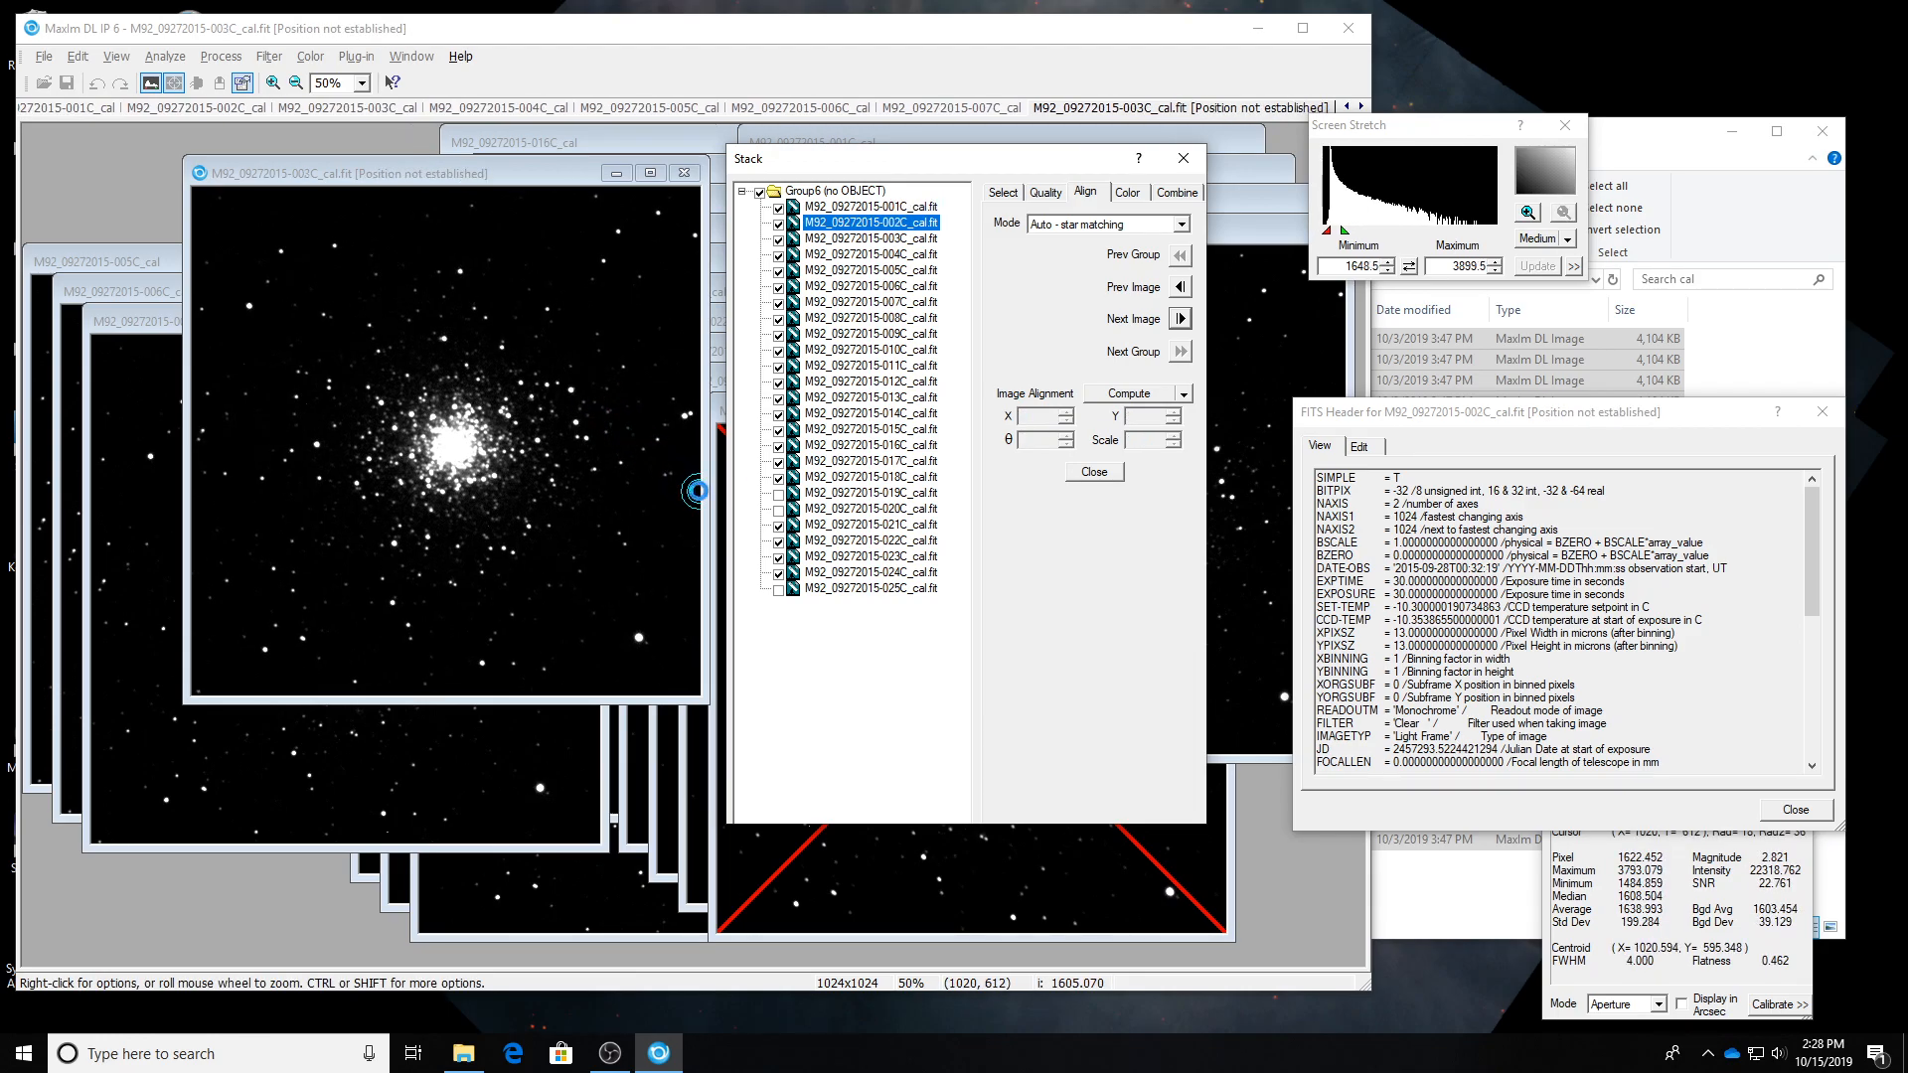
{"action": "key", "text": "Down"}
{"action": "key", "text": "Down"}
{"action": "key", "text": "Down"}
{"action": "key", "text": "Down"}
{"action": "key", "text": "Down"}
{"action": "key", "text": "Down"}
{"action": "key", "text": "Down"}
{"action": "key", "text": "Down"}
{"action": "key", "text": "Down"}
{"action": "key", "text": "Down"}
{"action": "key", "text": "Down"}
{"action": "key", "text": "Down"}
{"action": "key", "text": "Down"}
{"action": "key", "text": "Down"}
{"action": "key", "text": "Down"}
{"action": "key", "text": "Down"}
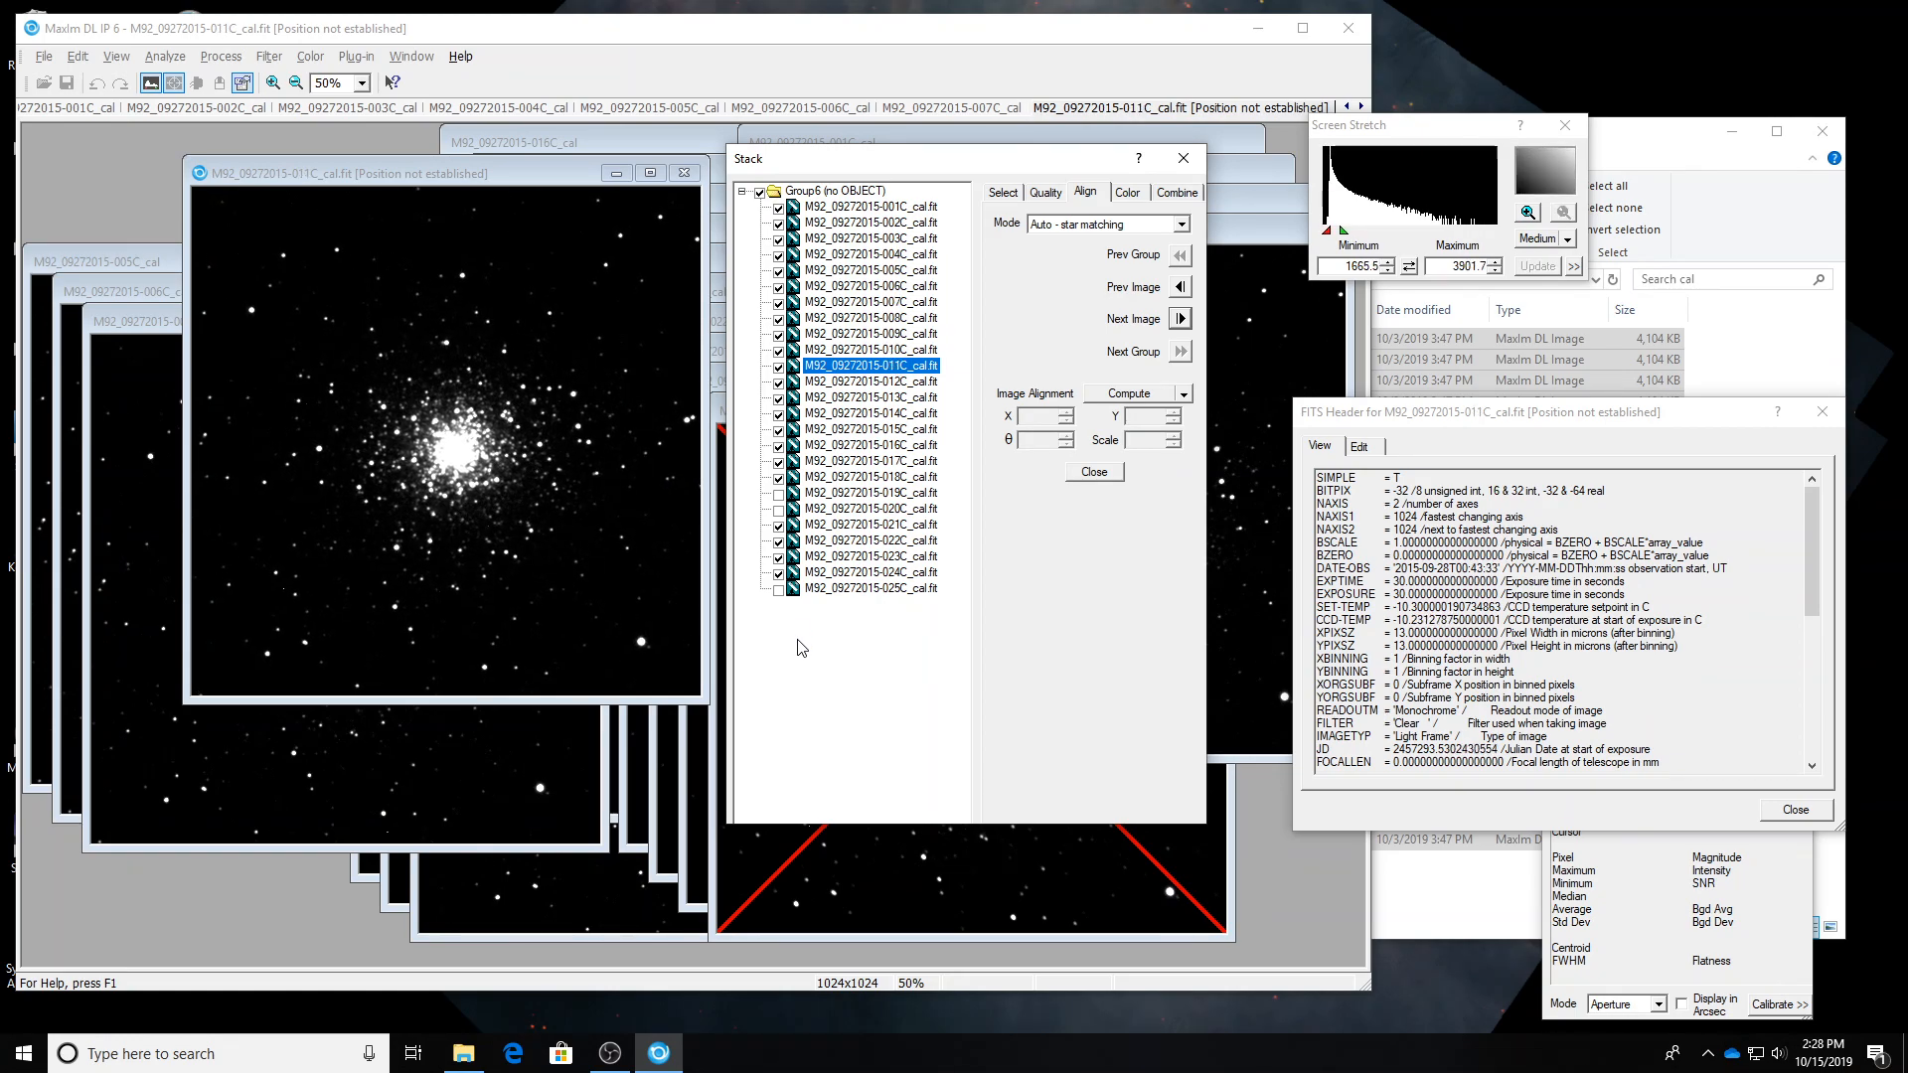
{"action": "key", "text": "Down"}
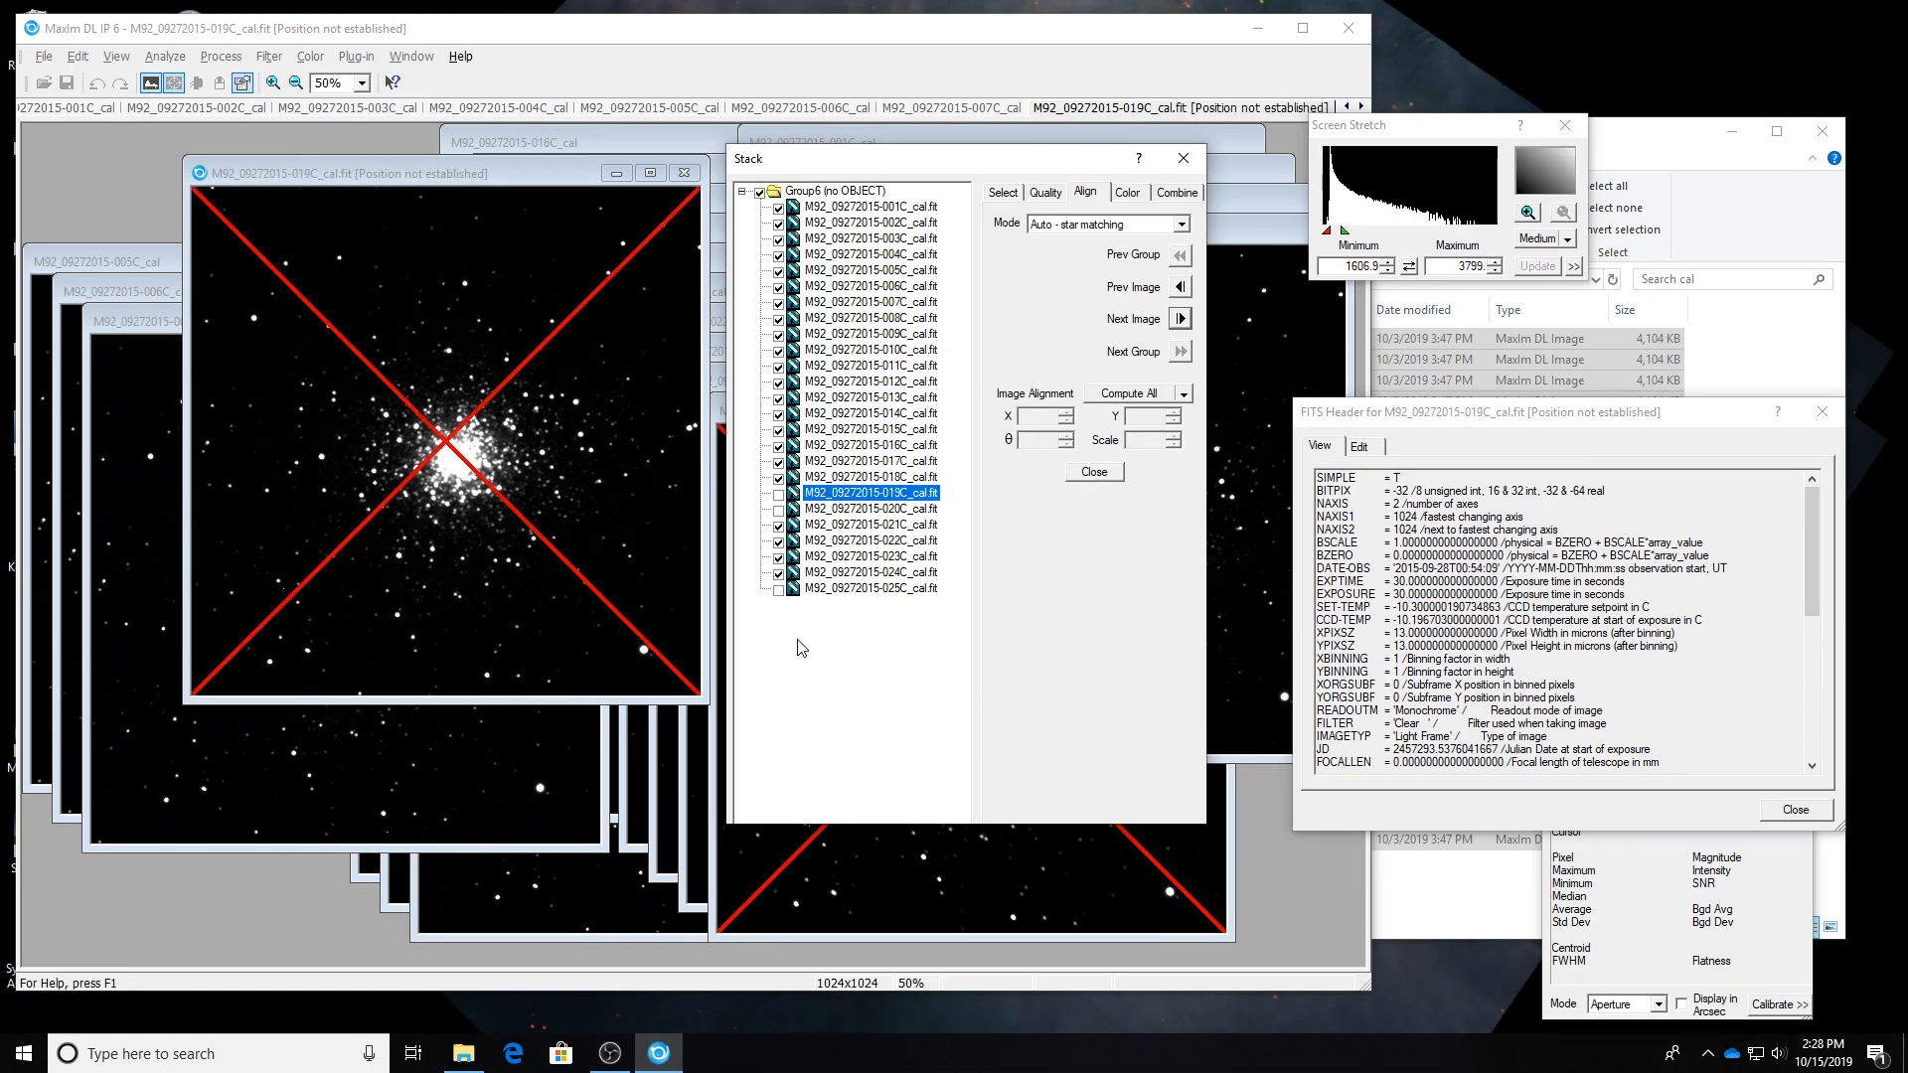
{"action": "key", "text": "Down"}
{"action": "key", "text": "Down"}
{"action": "key", "text": "Down"}
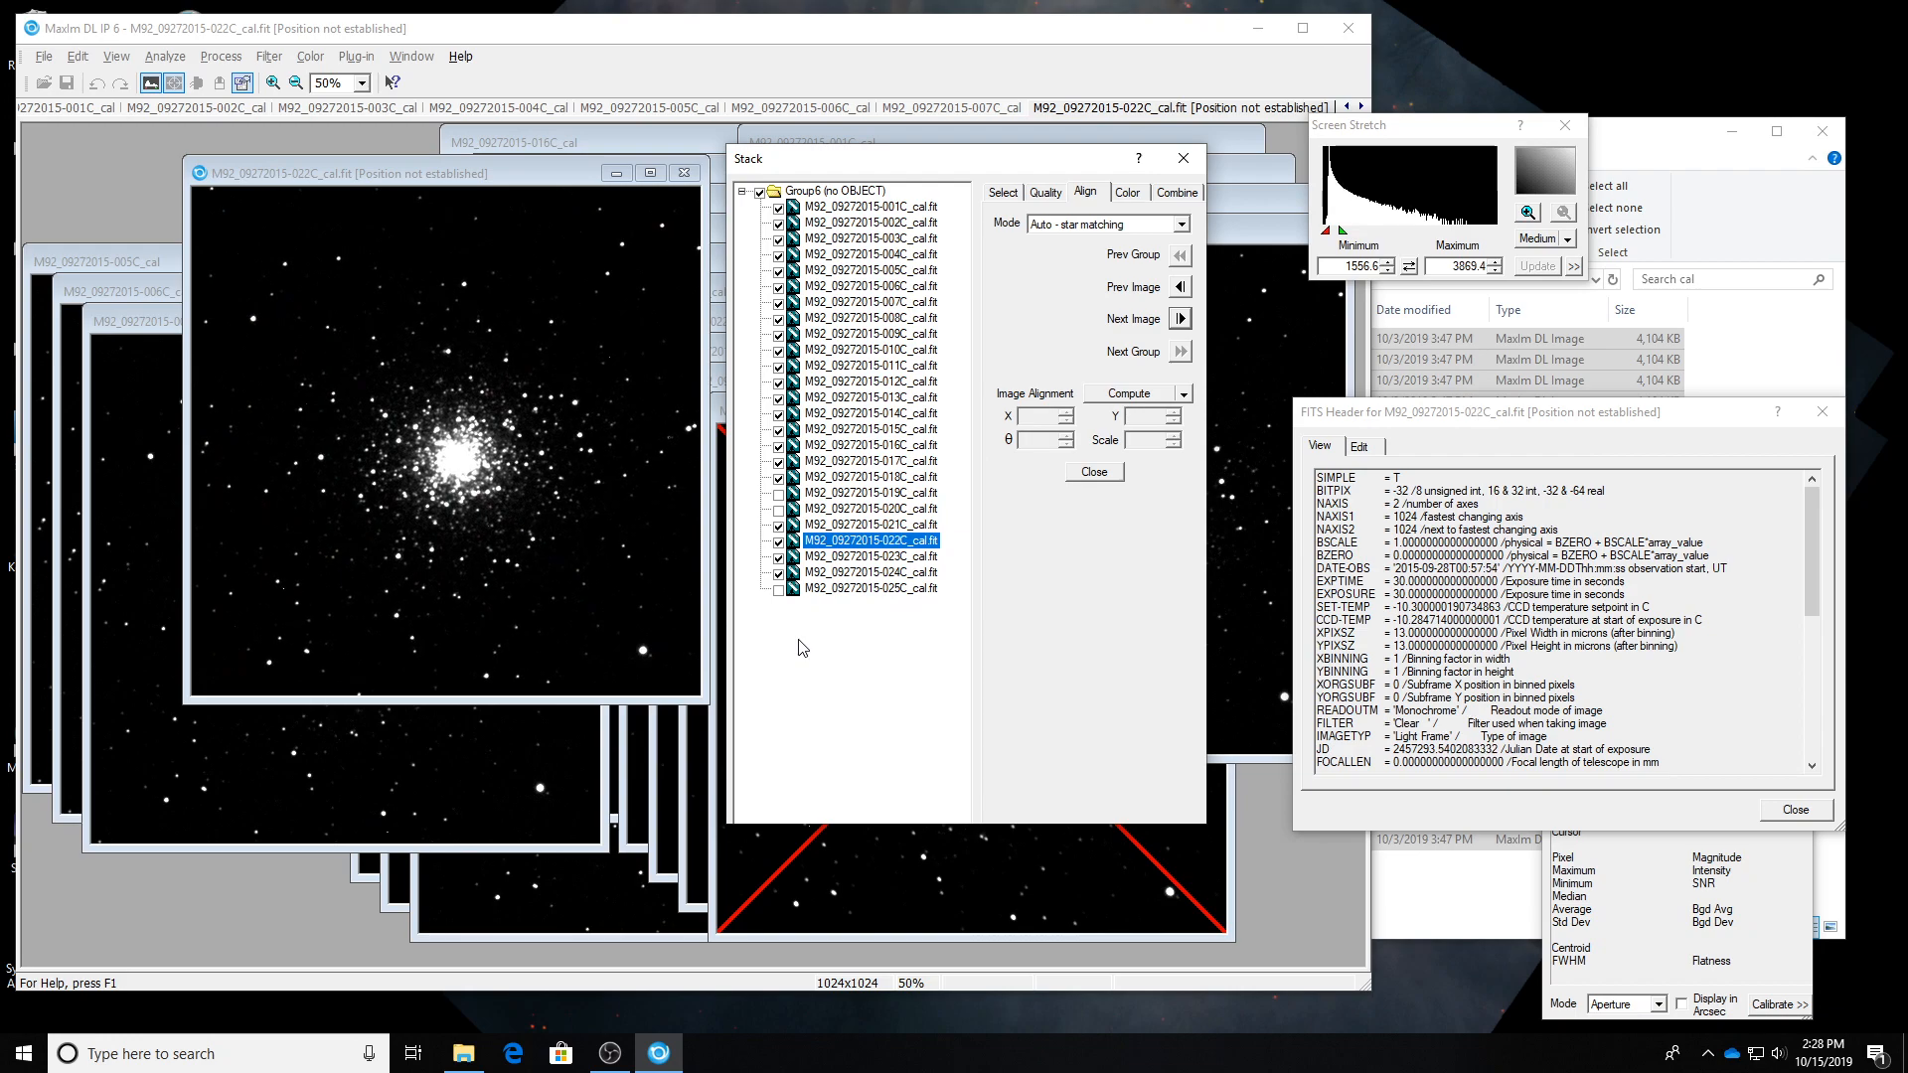
{"action": "key", "text": "Down"}
{"action": "key", "text": "Down"}
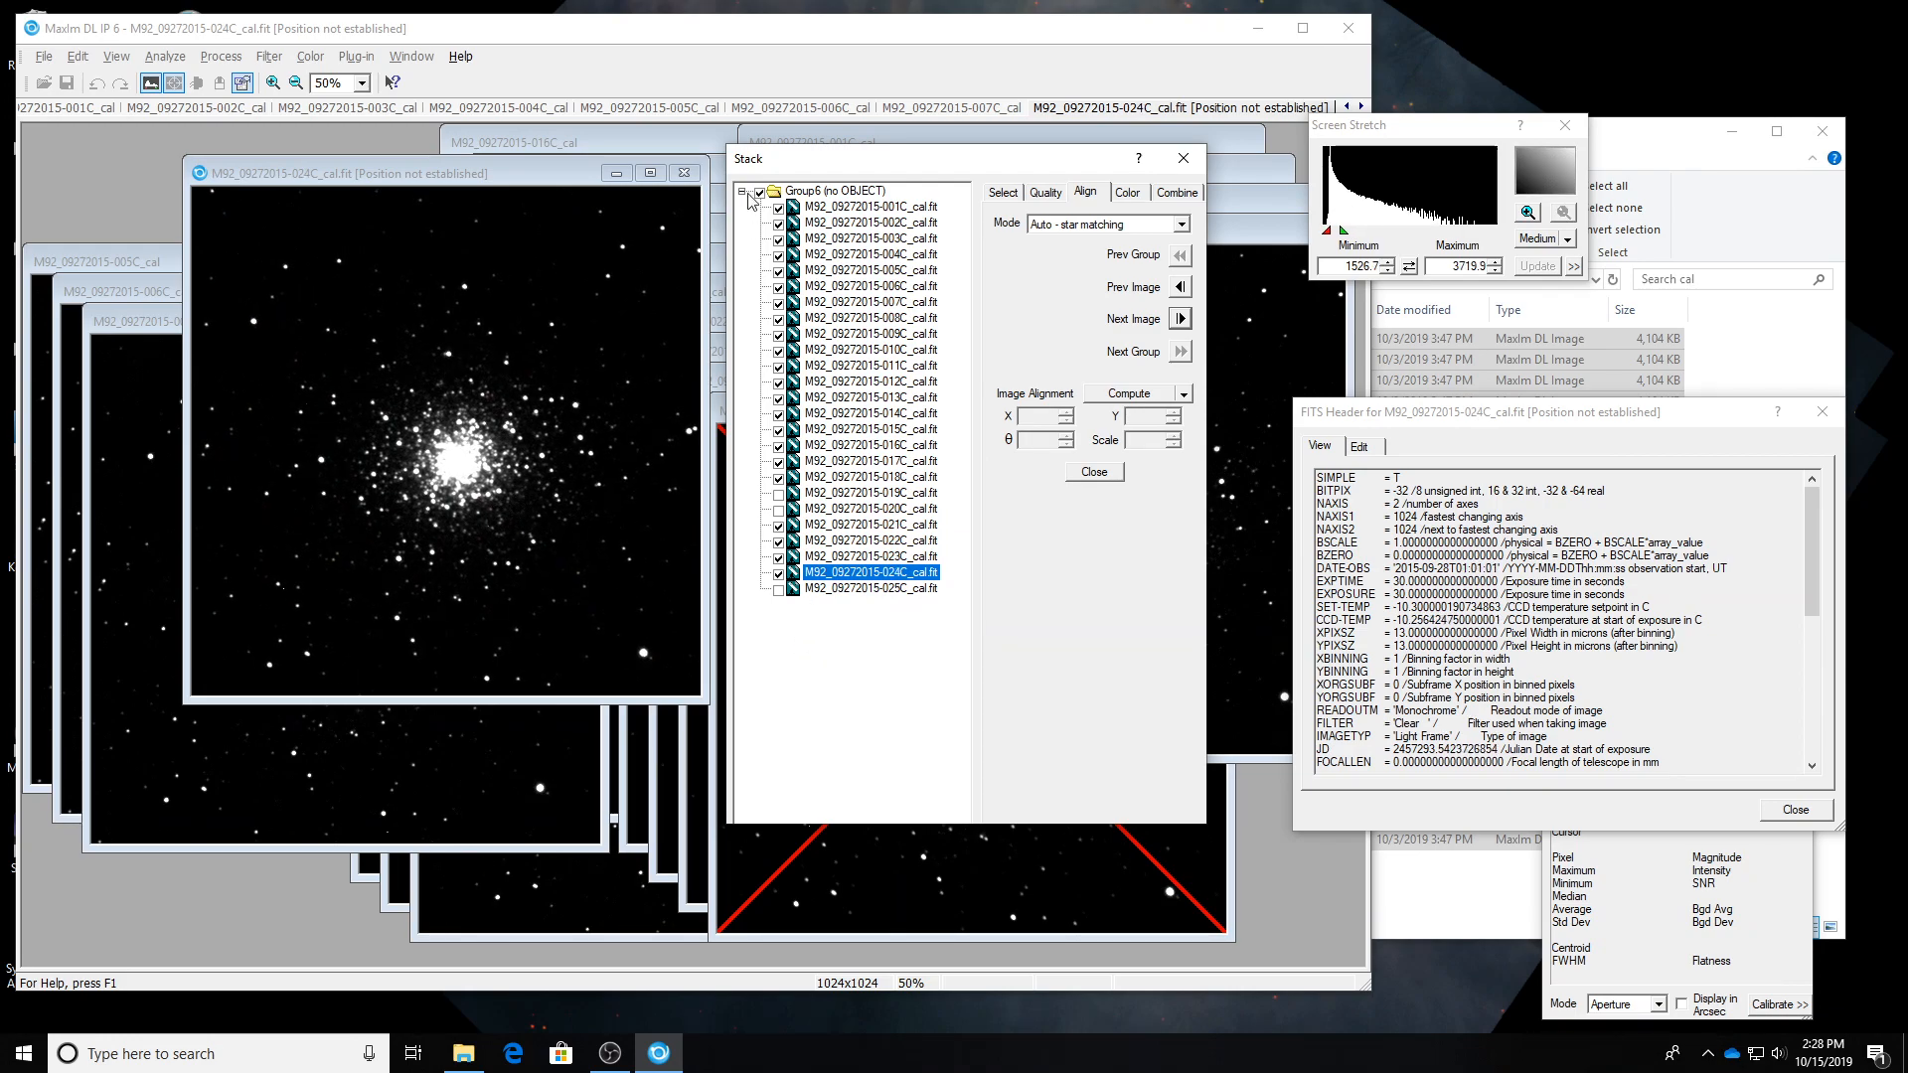
Combine the included M92 C frames with the Median method in IEEE Float format and close the Stack dialog.
{"action": "left_click", "coordinate": [1187, 196]}
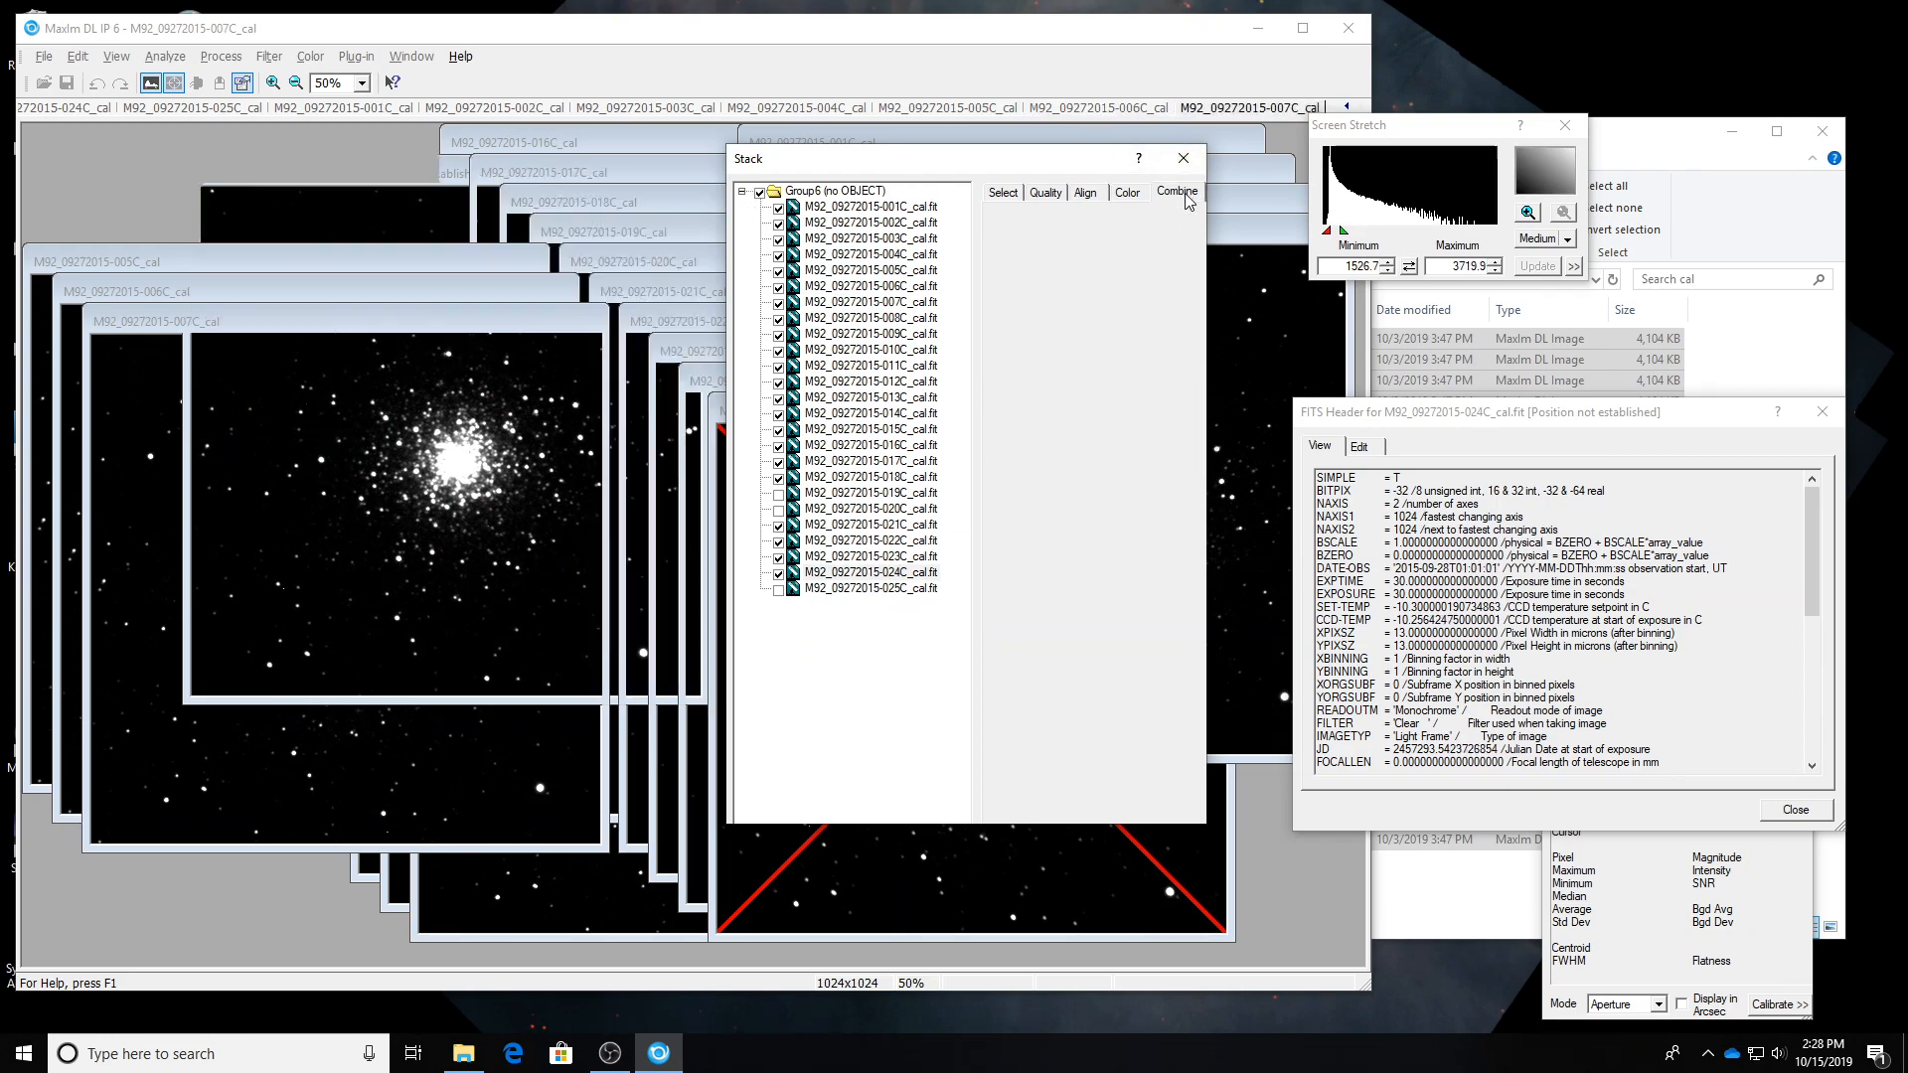
{"action": "left_click", "coordinate": [1173, 242]}
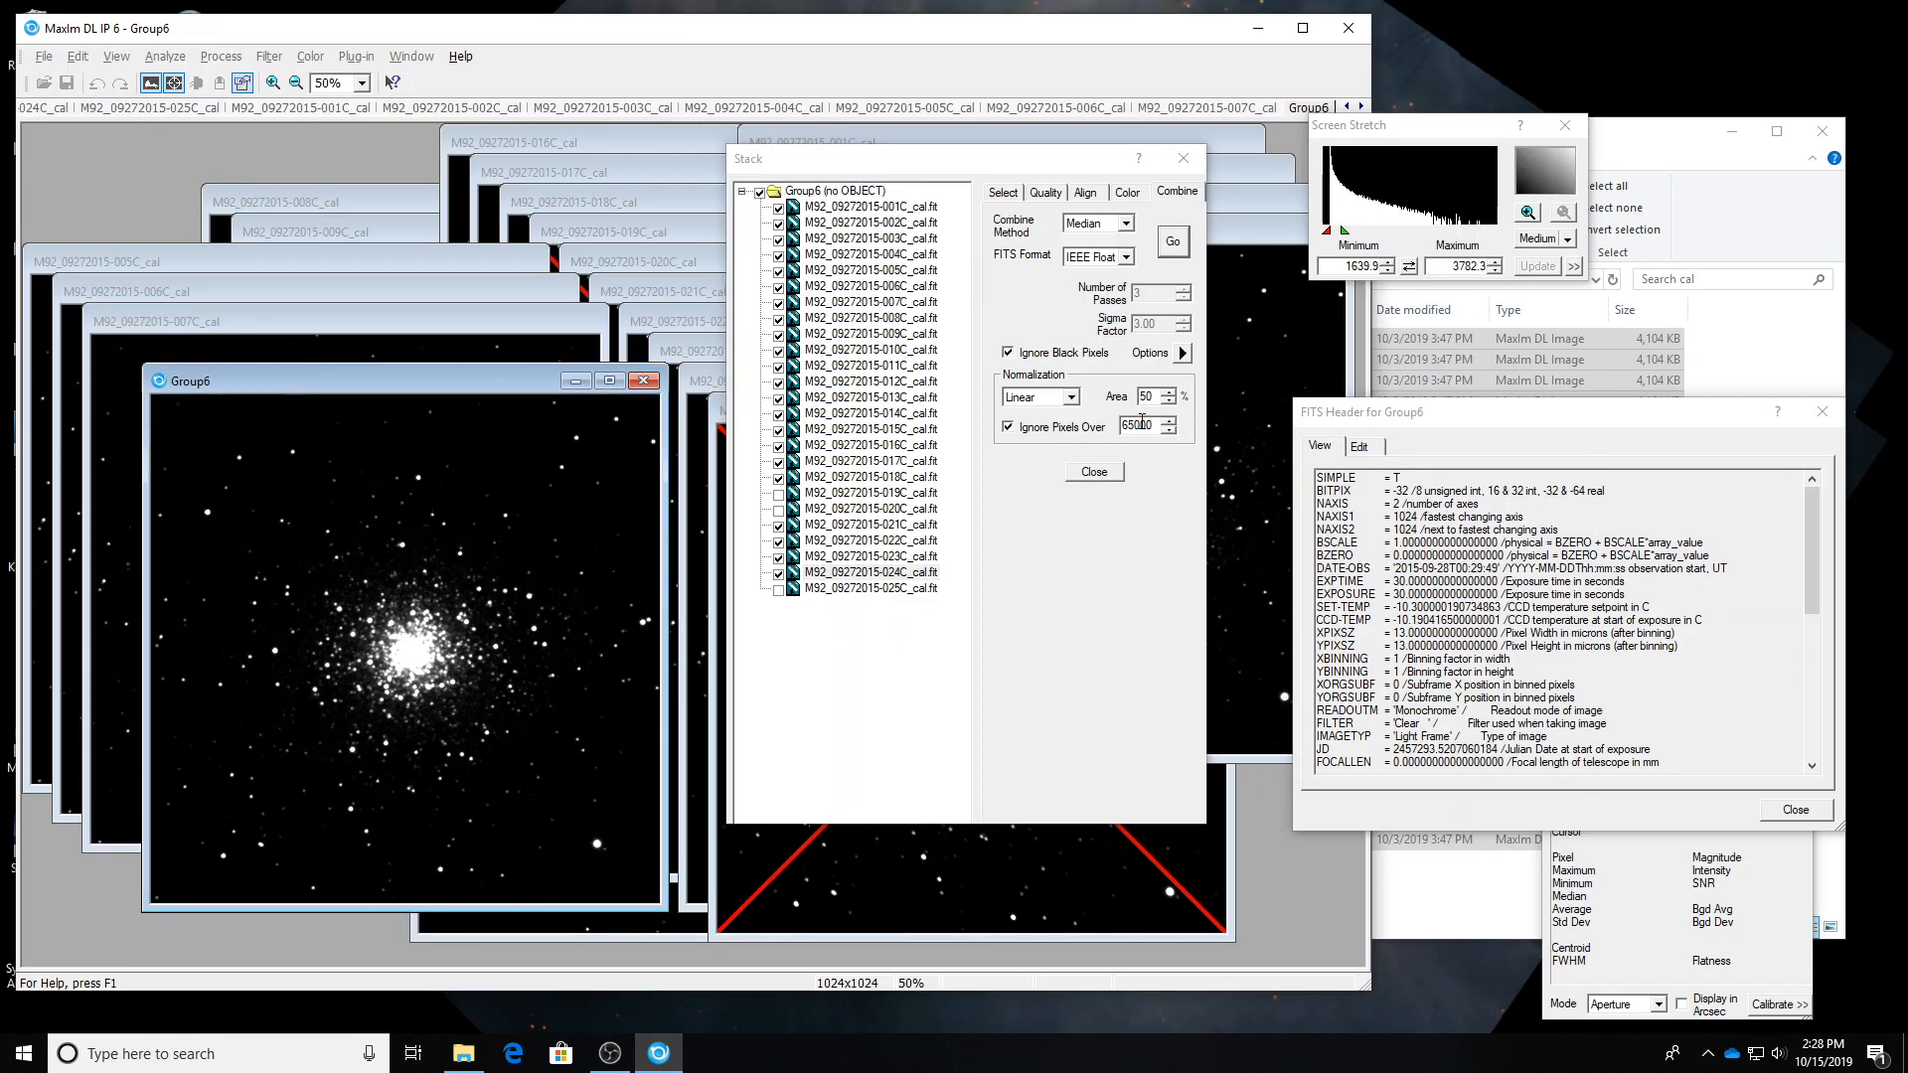
{"action": "left_click", "coordinate": [1103, 472]}
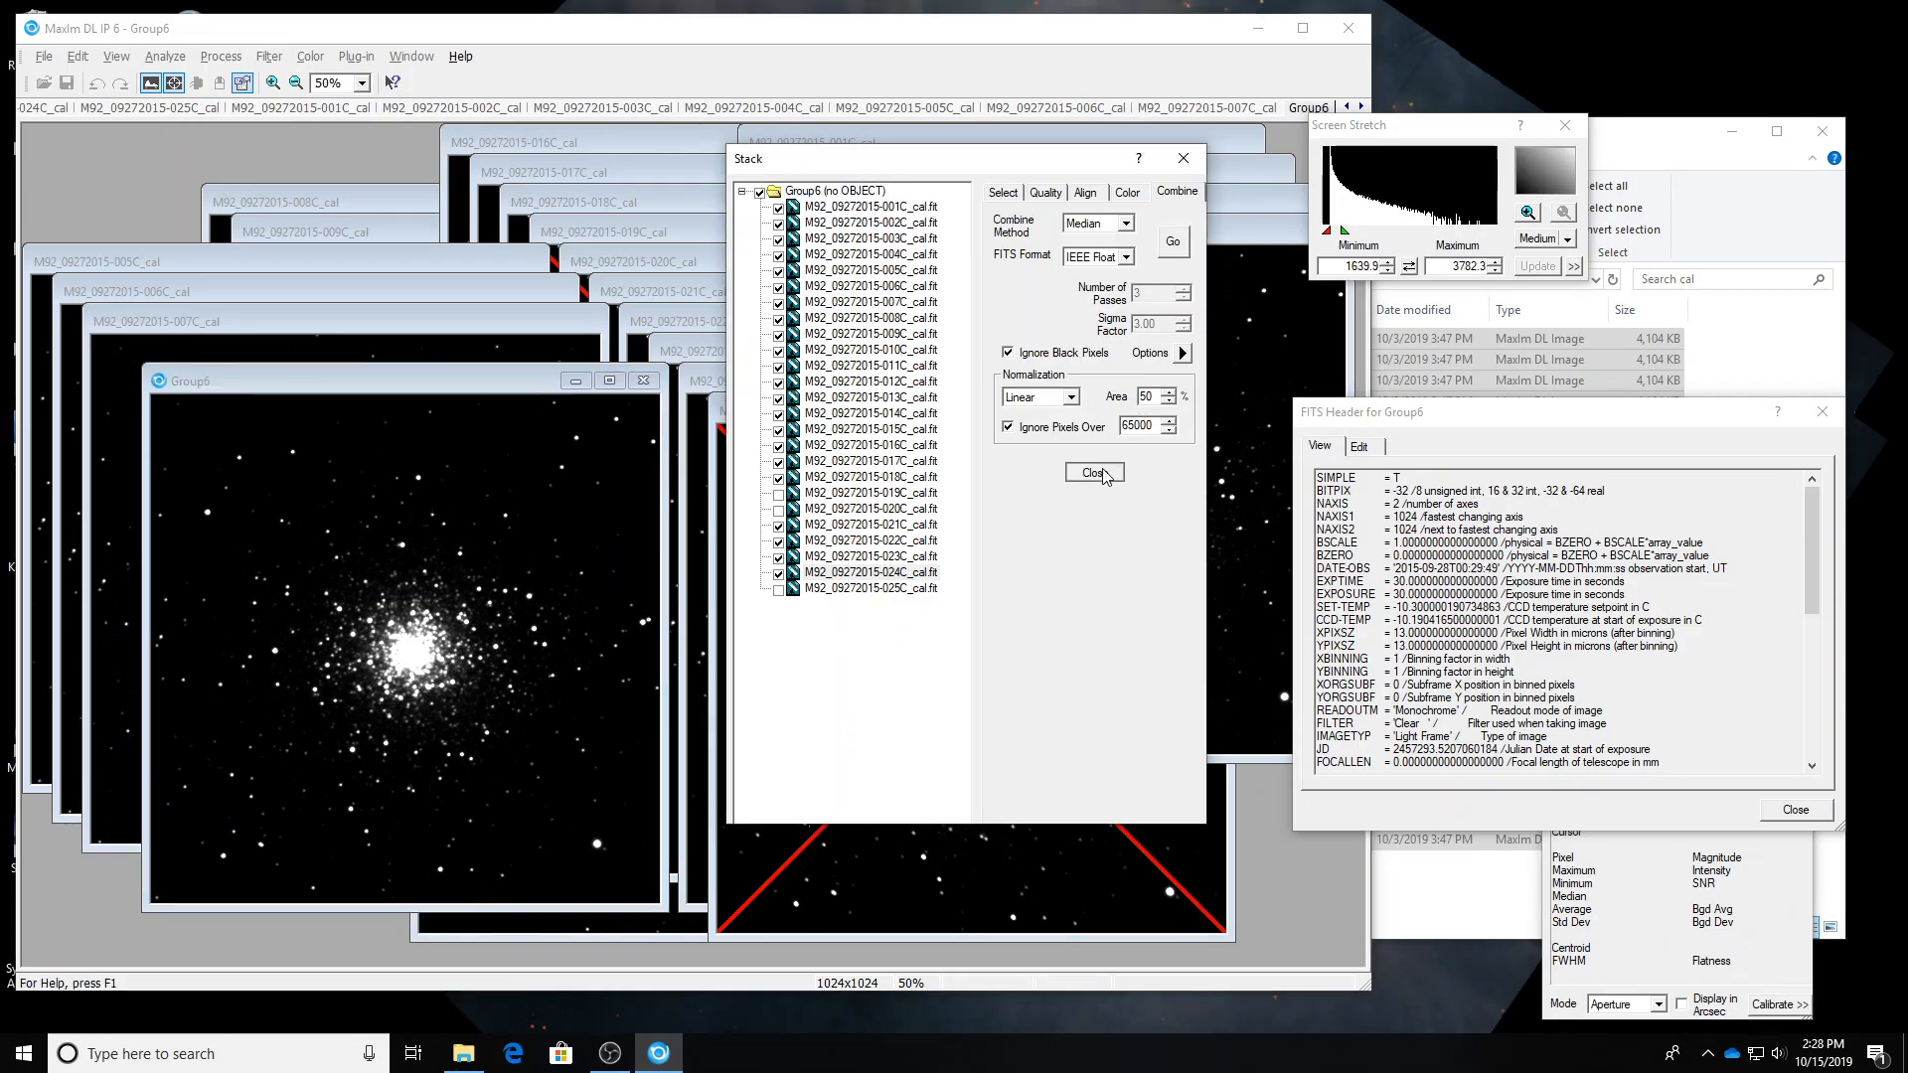
Place the combined image and frame 007C side by side, and lower the 007C minimum screen stretch to about 1071.
{"action": "left_click_drag", "start_coordinate": [473, 386], "coordinate": [1002, 212]}
{"action": "left_click_drag", "start_coordinate": [339, 324], "coordinate": [395, 207]}
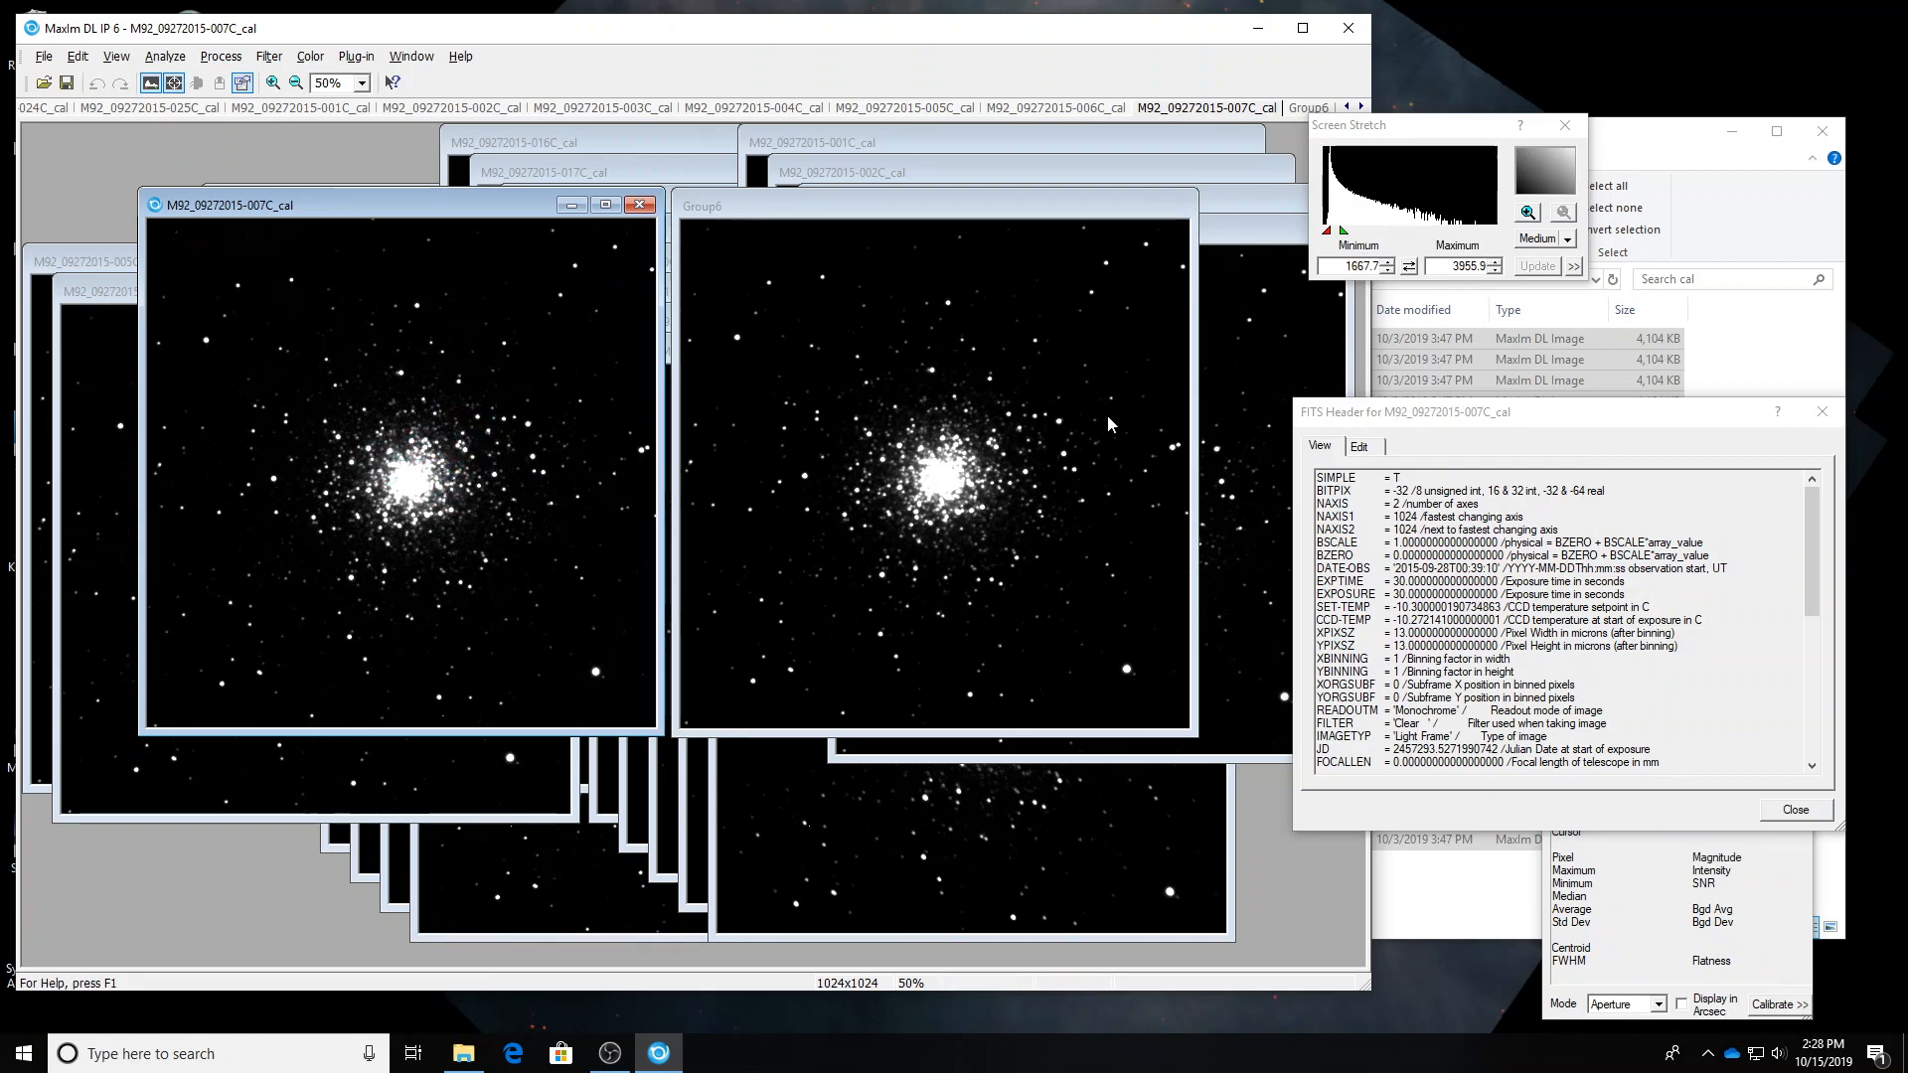
{"action": "left_click", "coordinate": [1388, 271]}
{"action": "left_click", "coordinate": [1388, 271]}
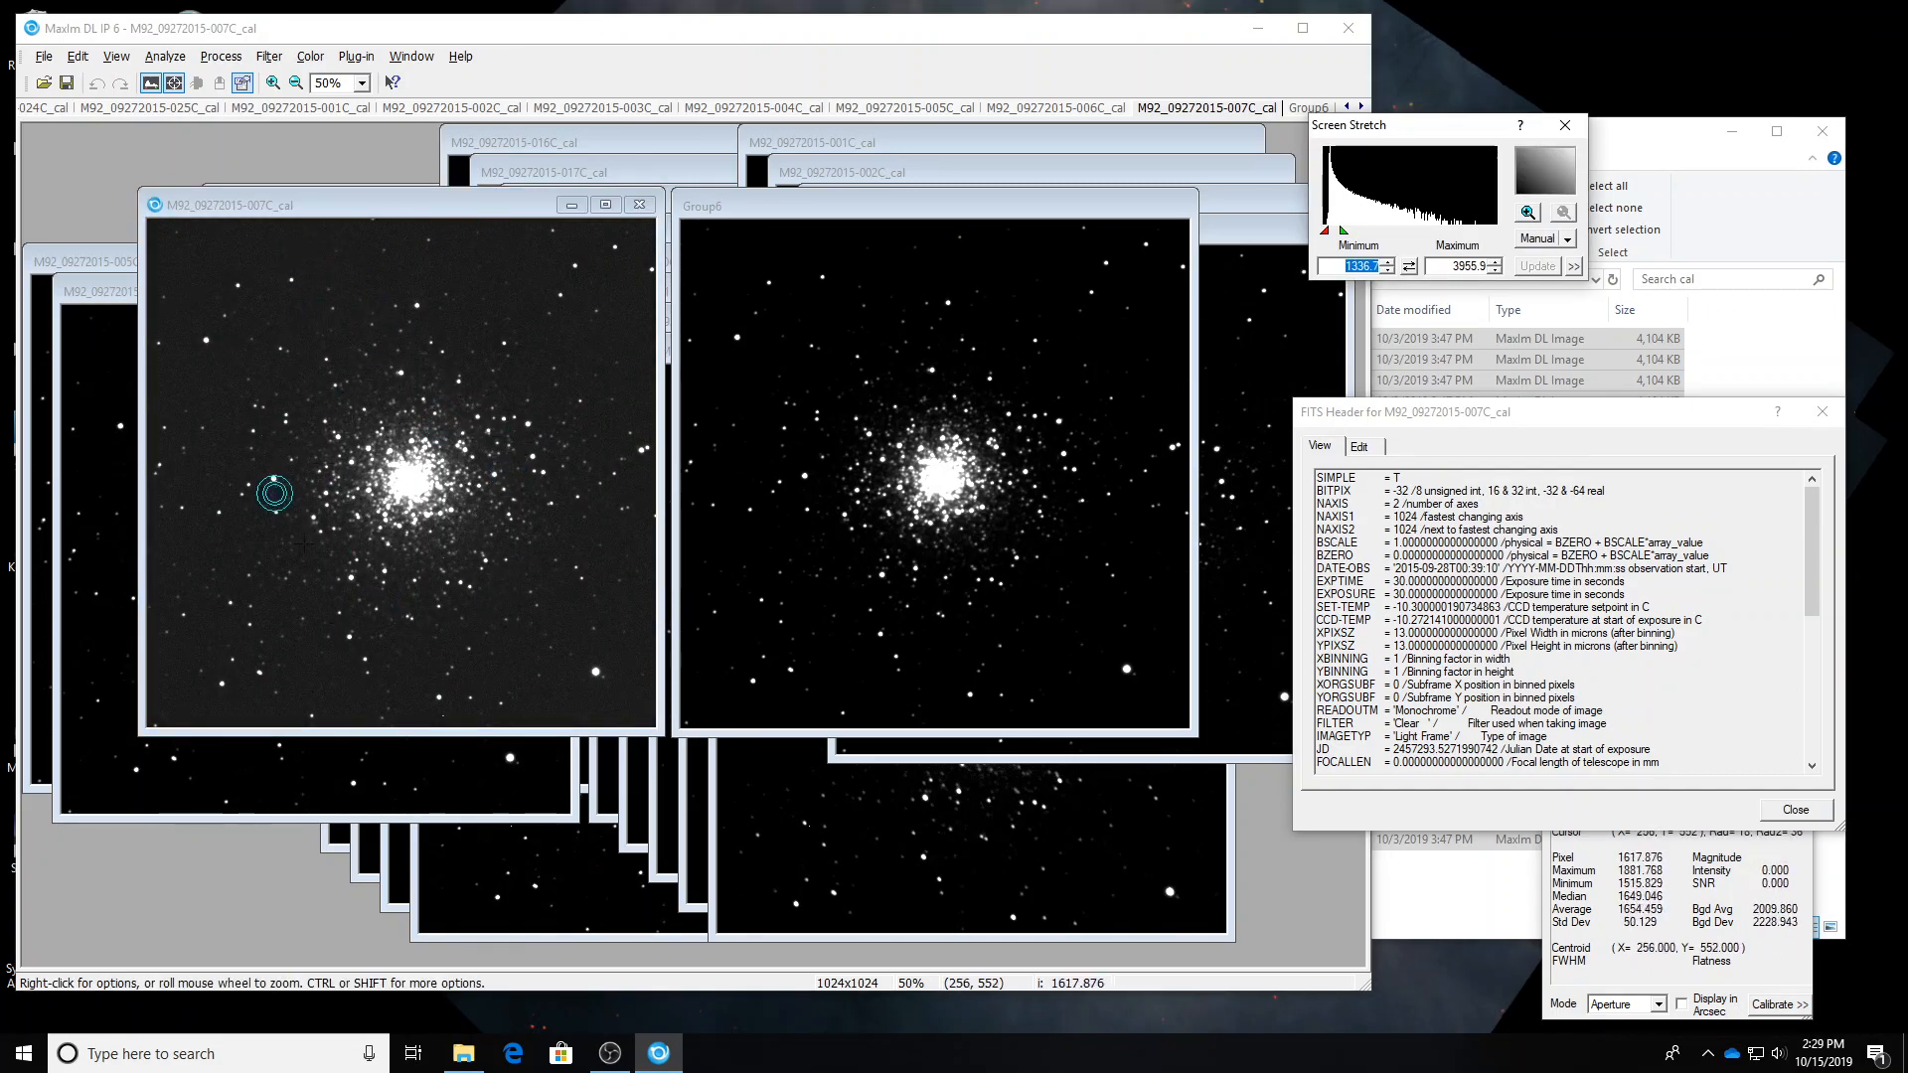
{"action": "left_click", "coordinate": [1388, 271]}
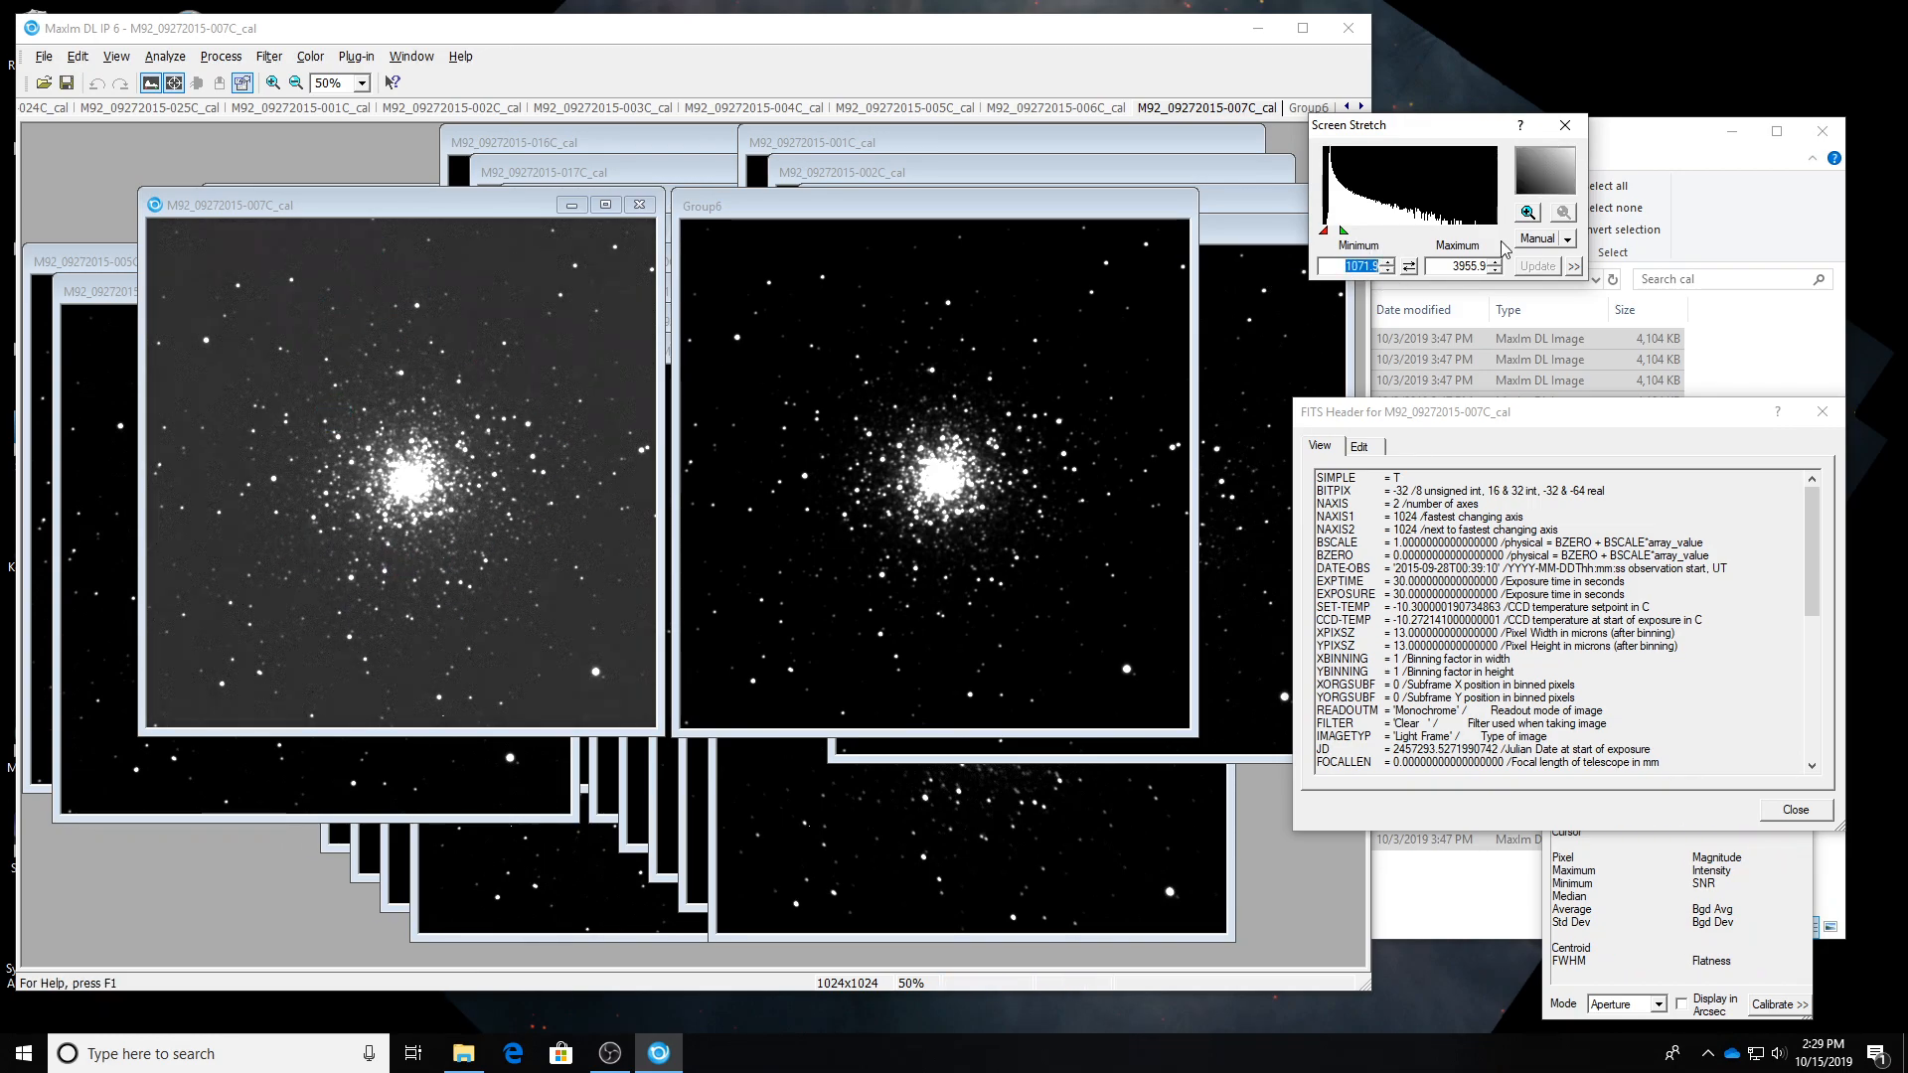
Lower the minimum screen stretch of the combined Group6 image to 945.77 to brighten its background.
{"action": "left_click", "coordinate": [876, 210]}
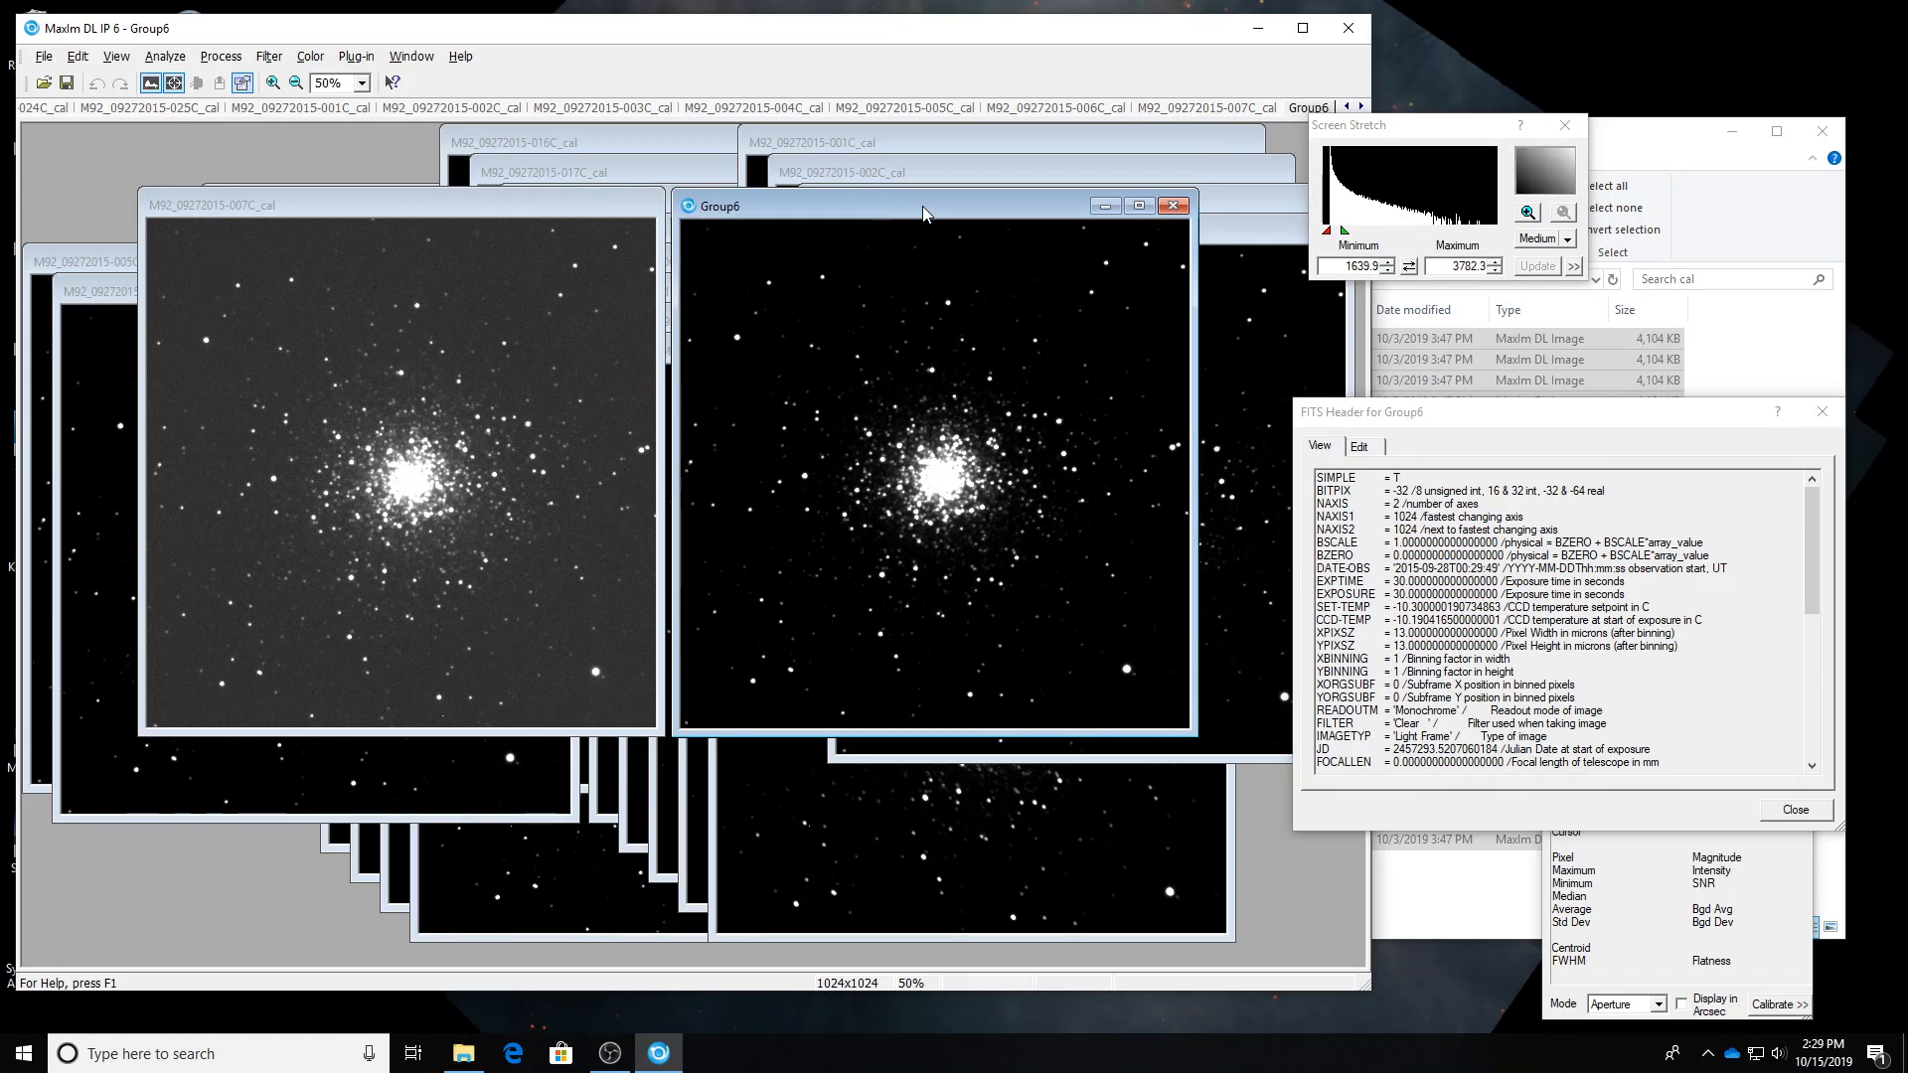
{"action": "left_click", "coordinate": [1388, 270]}
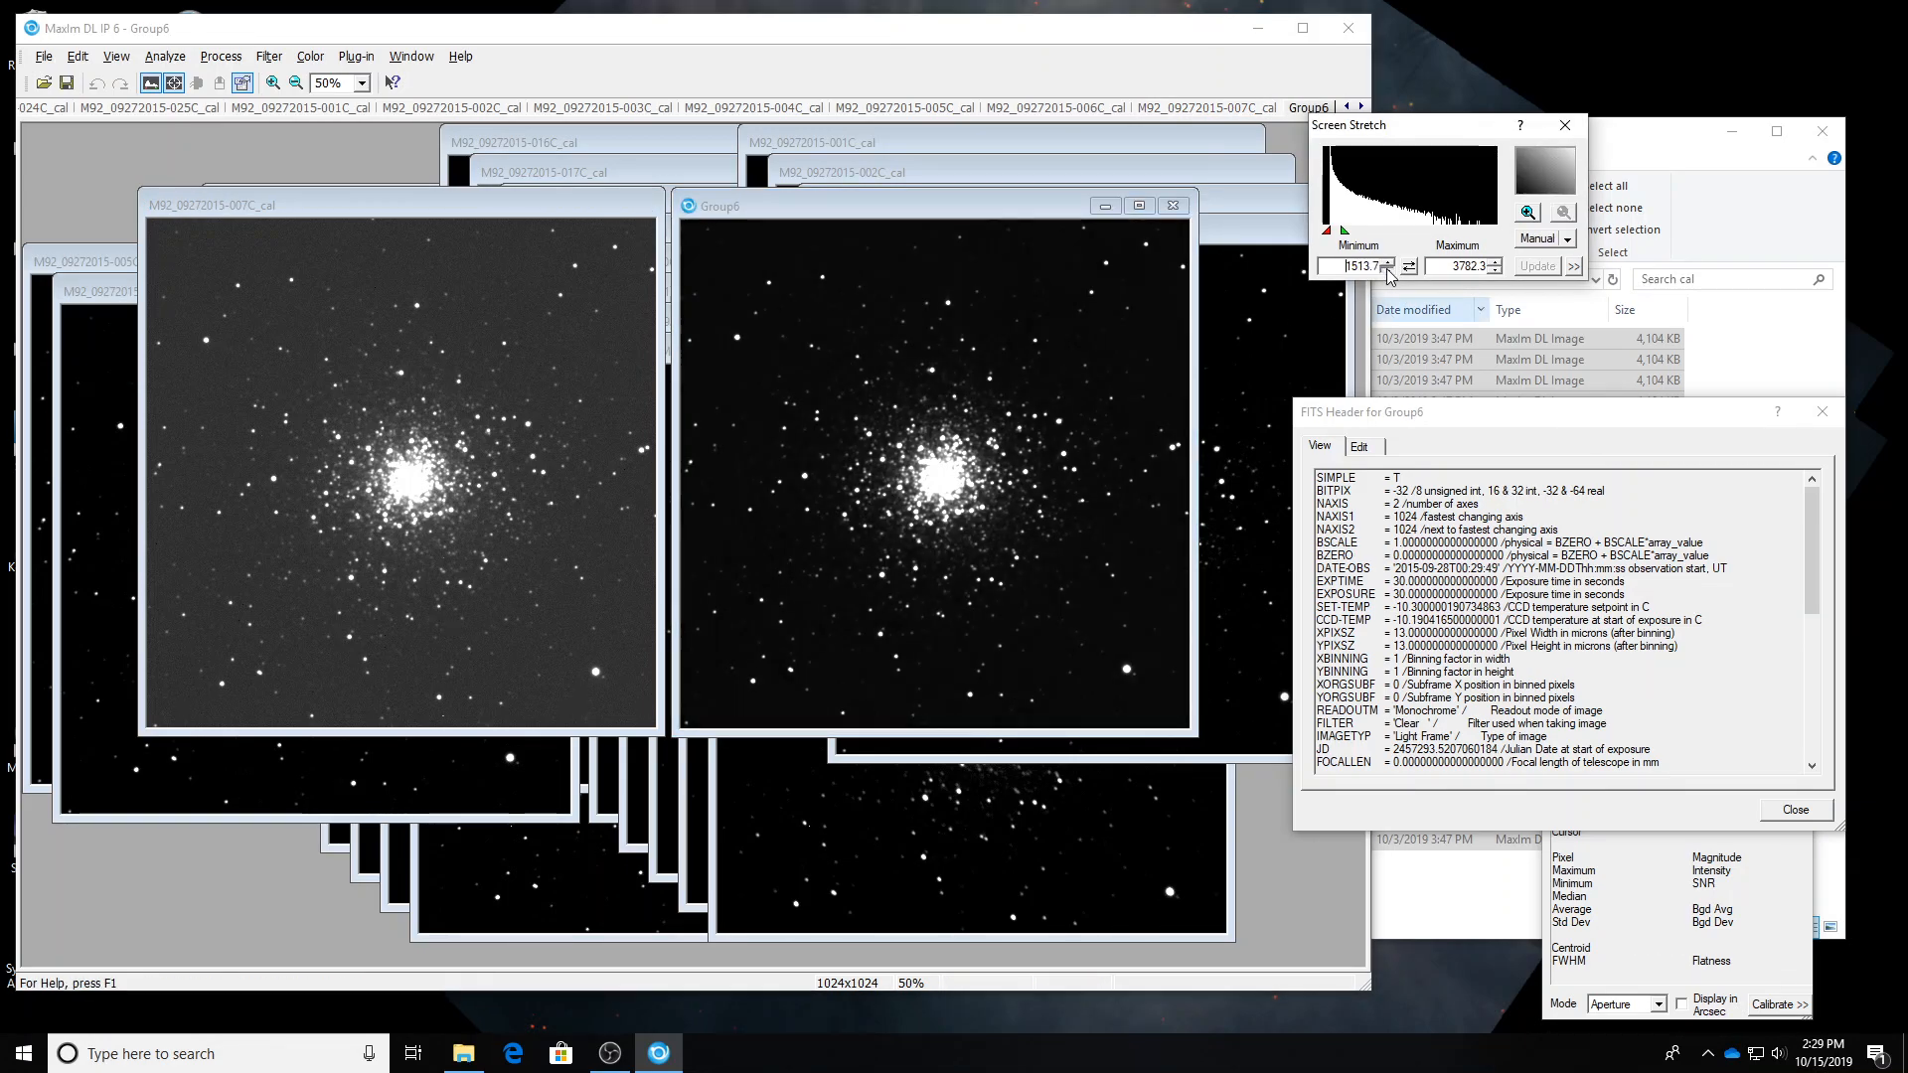
{"action": "left_click", "coordinate": [1388, 270]}
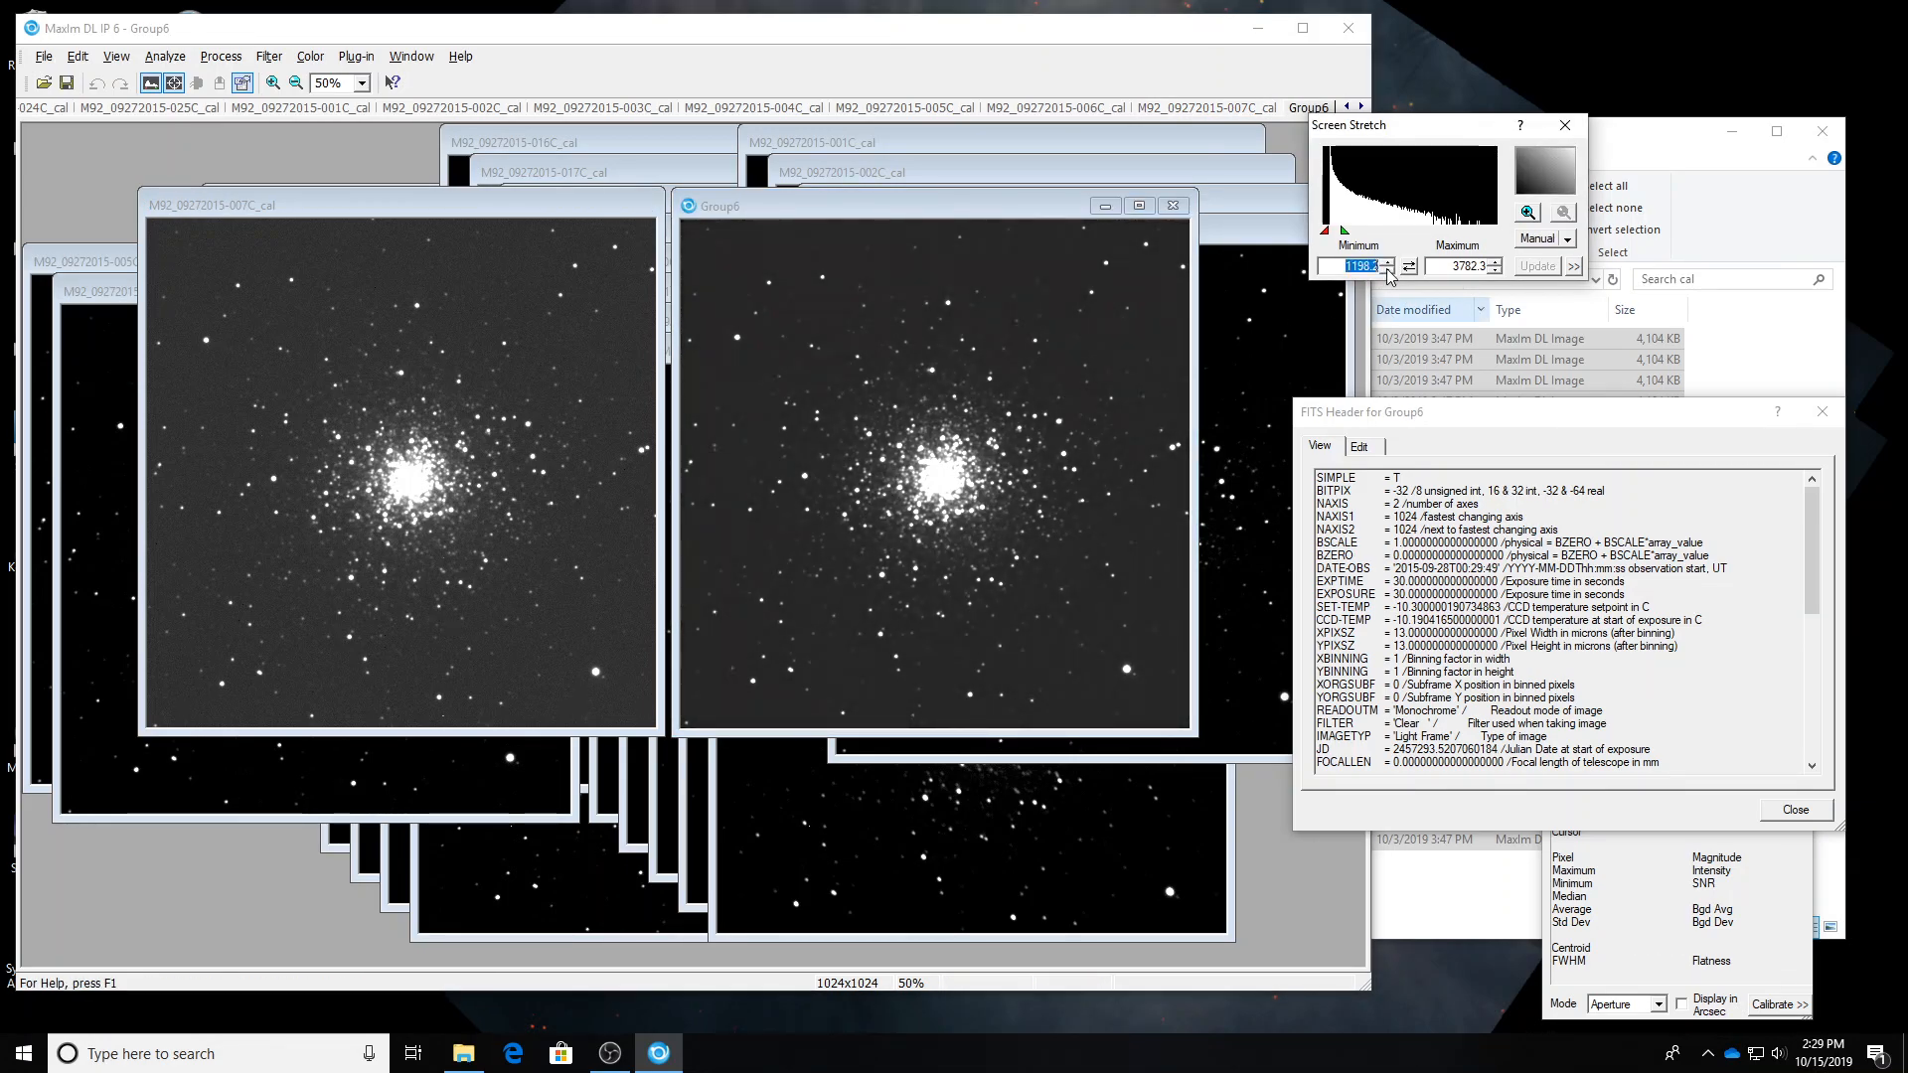
{"action": "left_click", "coordinate": [1388, 271]}
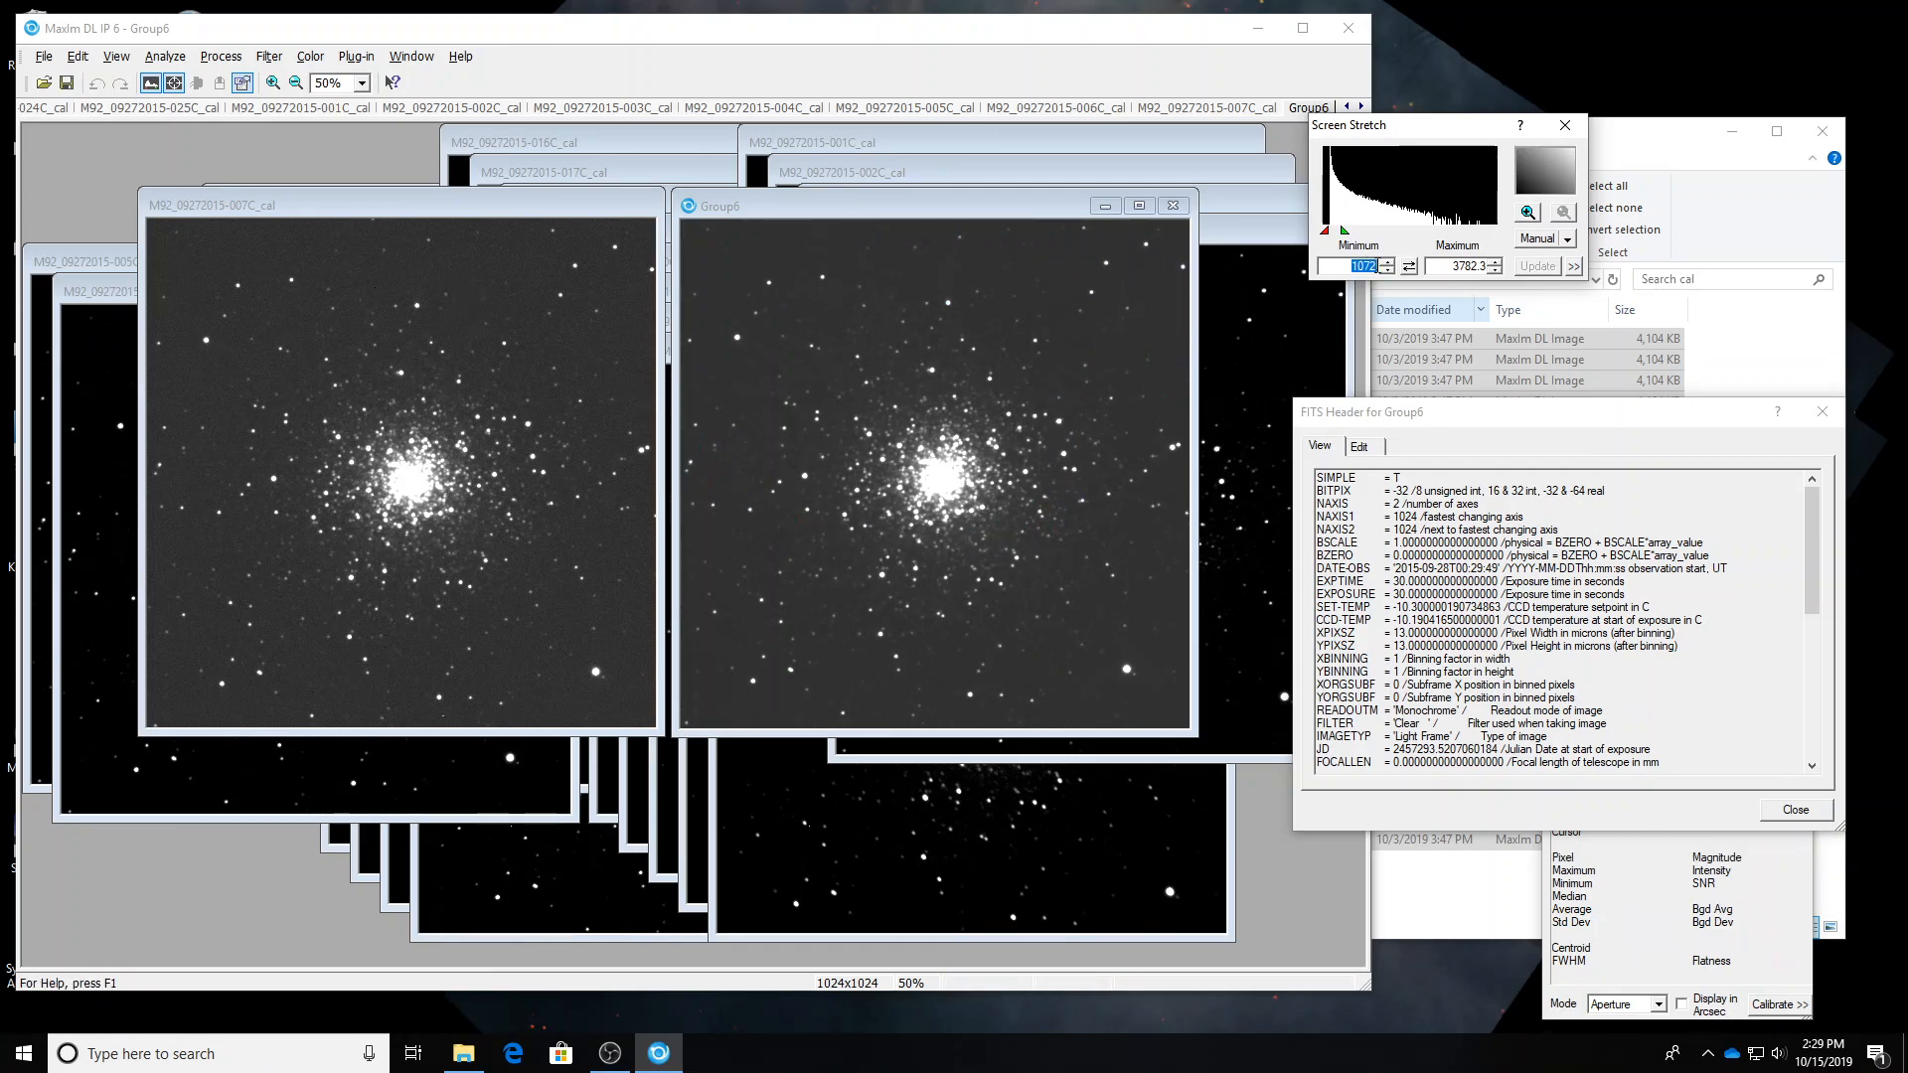
{"action": "left_click", "coordinate": [1388, 271]}
{"action": "left_click", "coordinate": [1388, 271]}
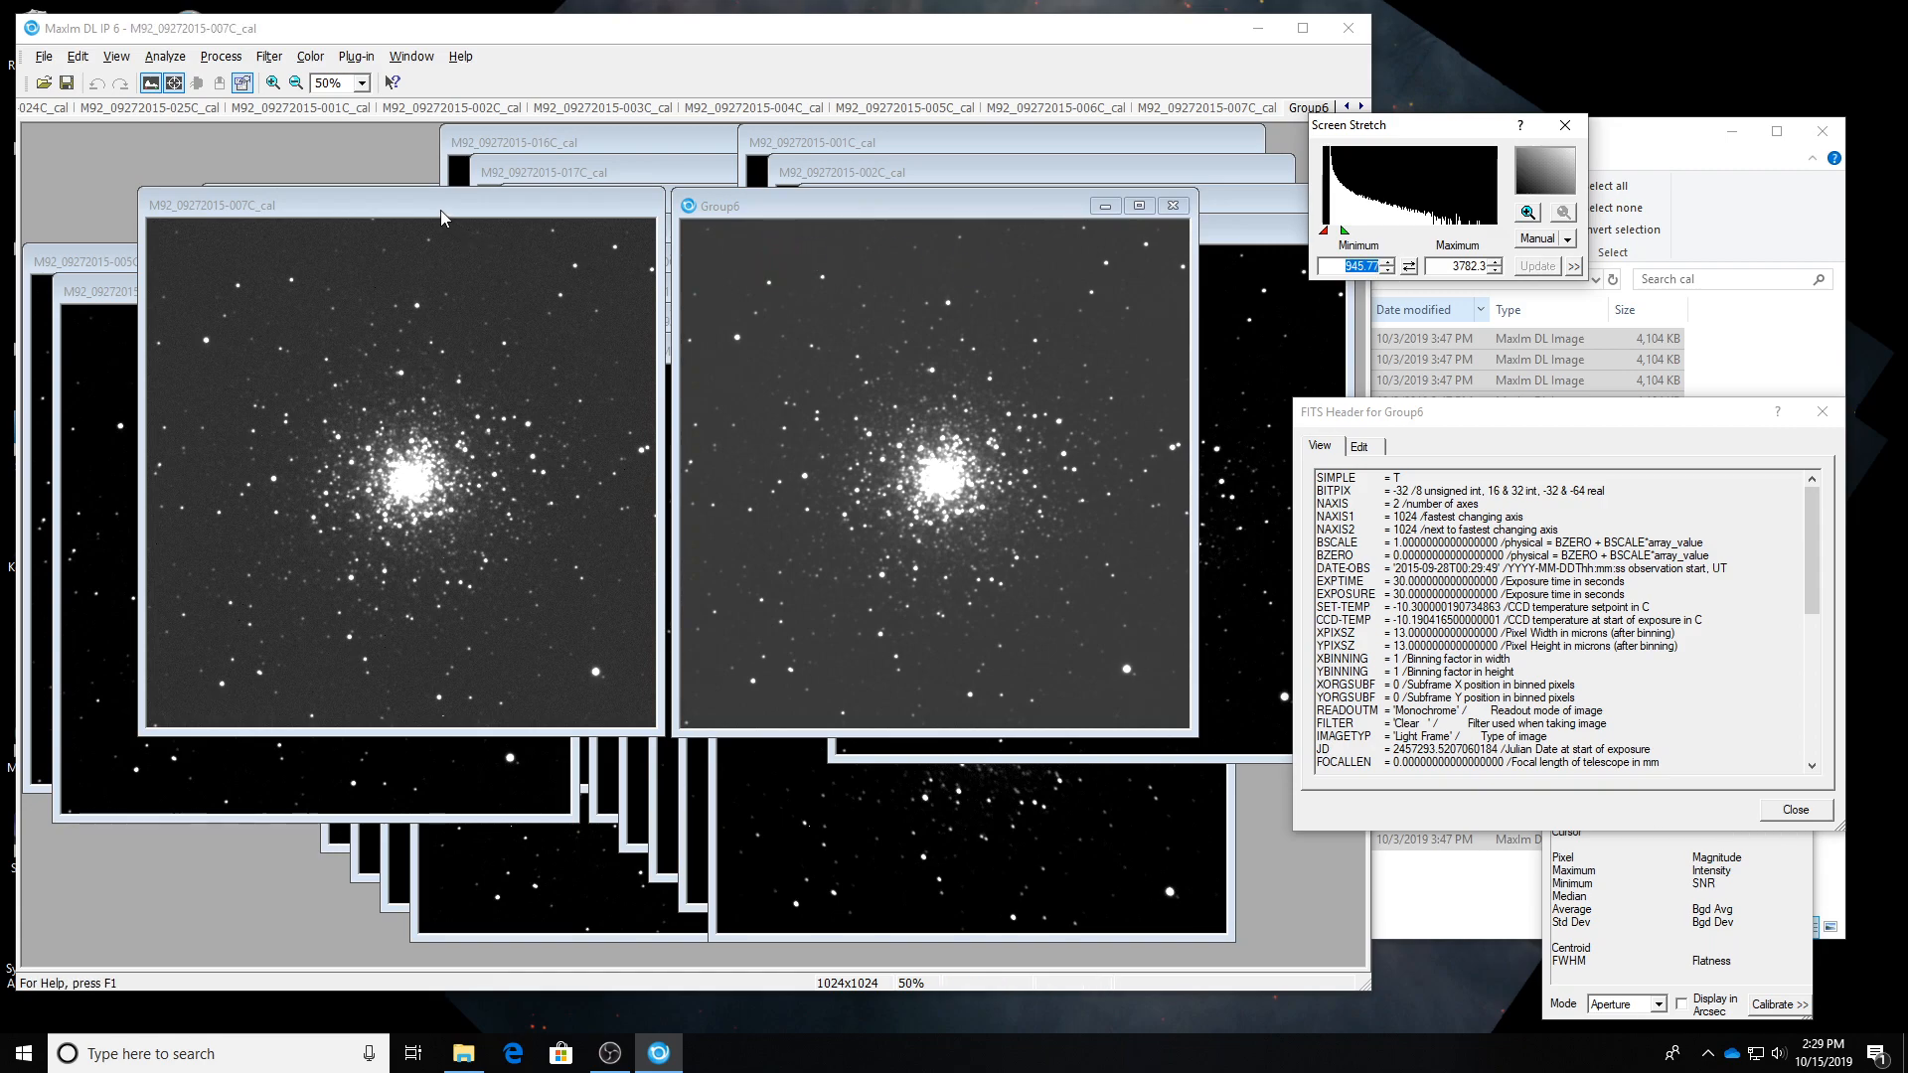
Set the screen stretch of frame 007C to a minimum of 873.36 and a maximum of 2077.1.
{"action": "left_click", "coordinate": [439, 211]}
{"action": "left_click", "coordinate": [1389, 270]}
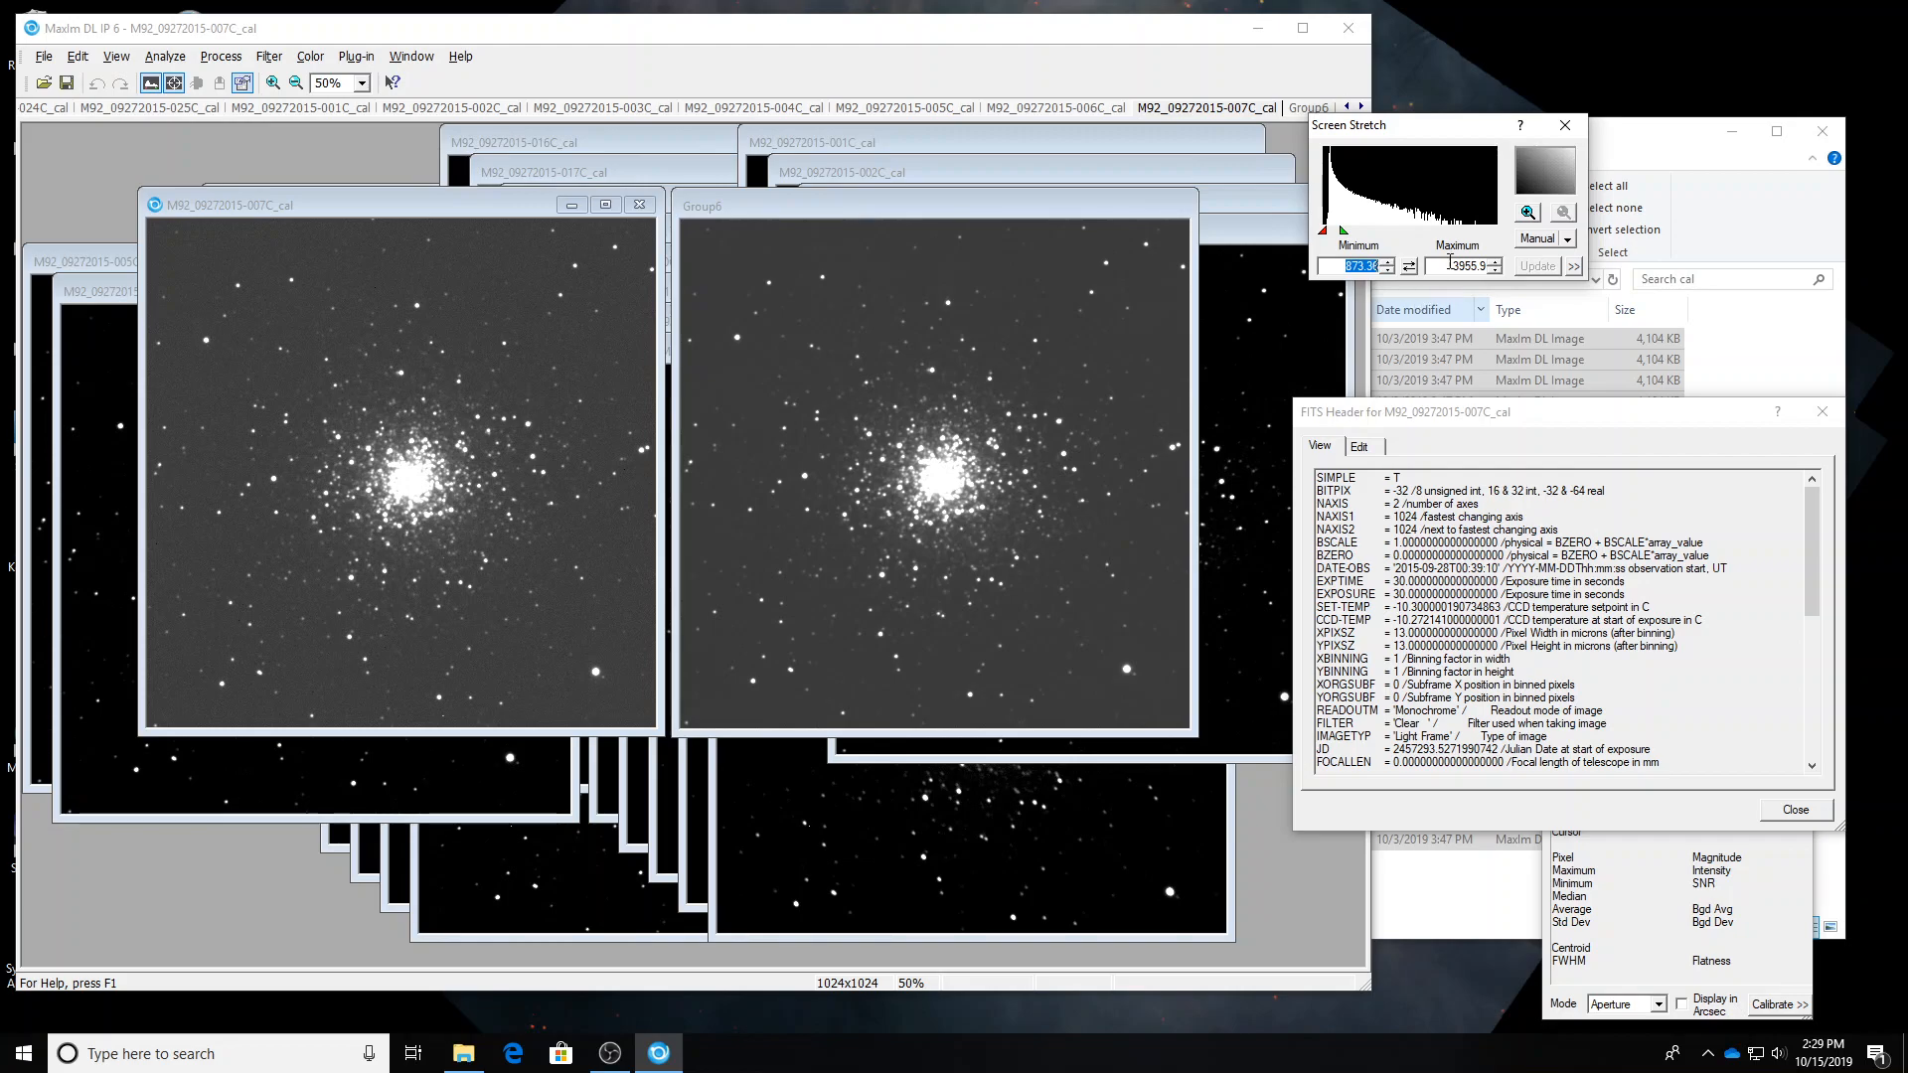
{"action": "left_click", "coordinate": [1495, 262]}
{"action": "left_click", "coordinate": [1496, 261]}
{"action": "left_click", "coordinate": [1495, 261]}
{"action": "left_click", "coordinate": [1501, 263]}
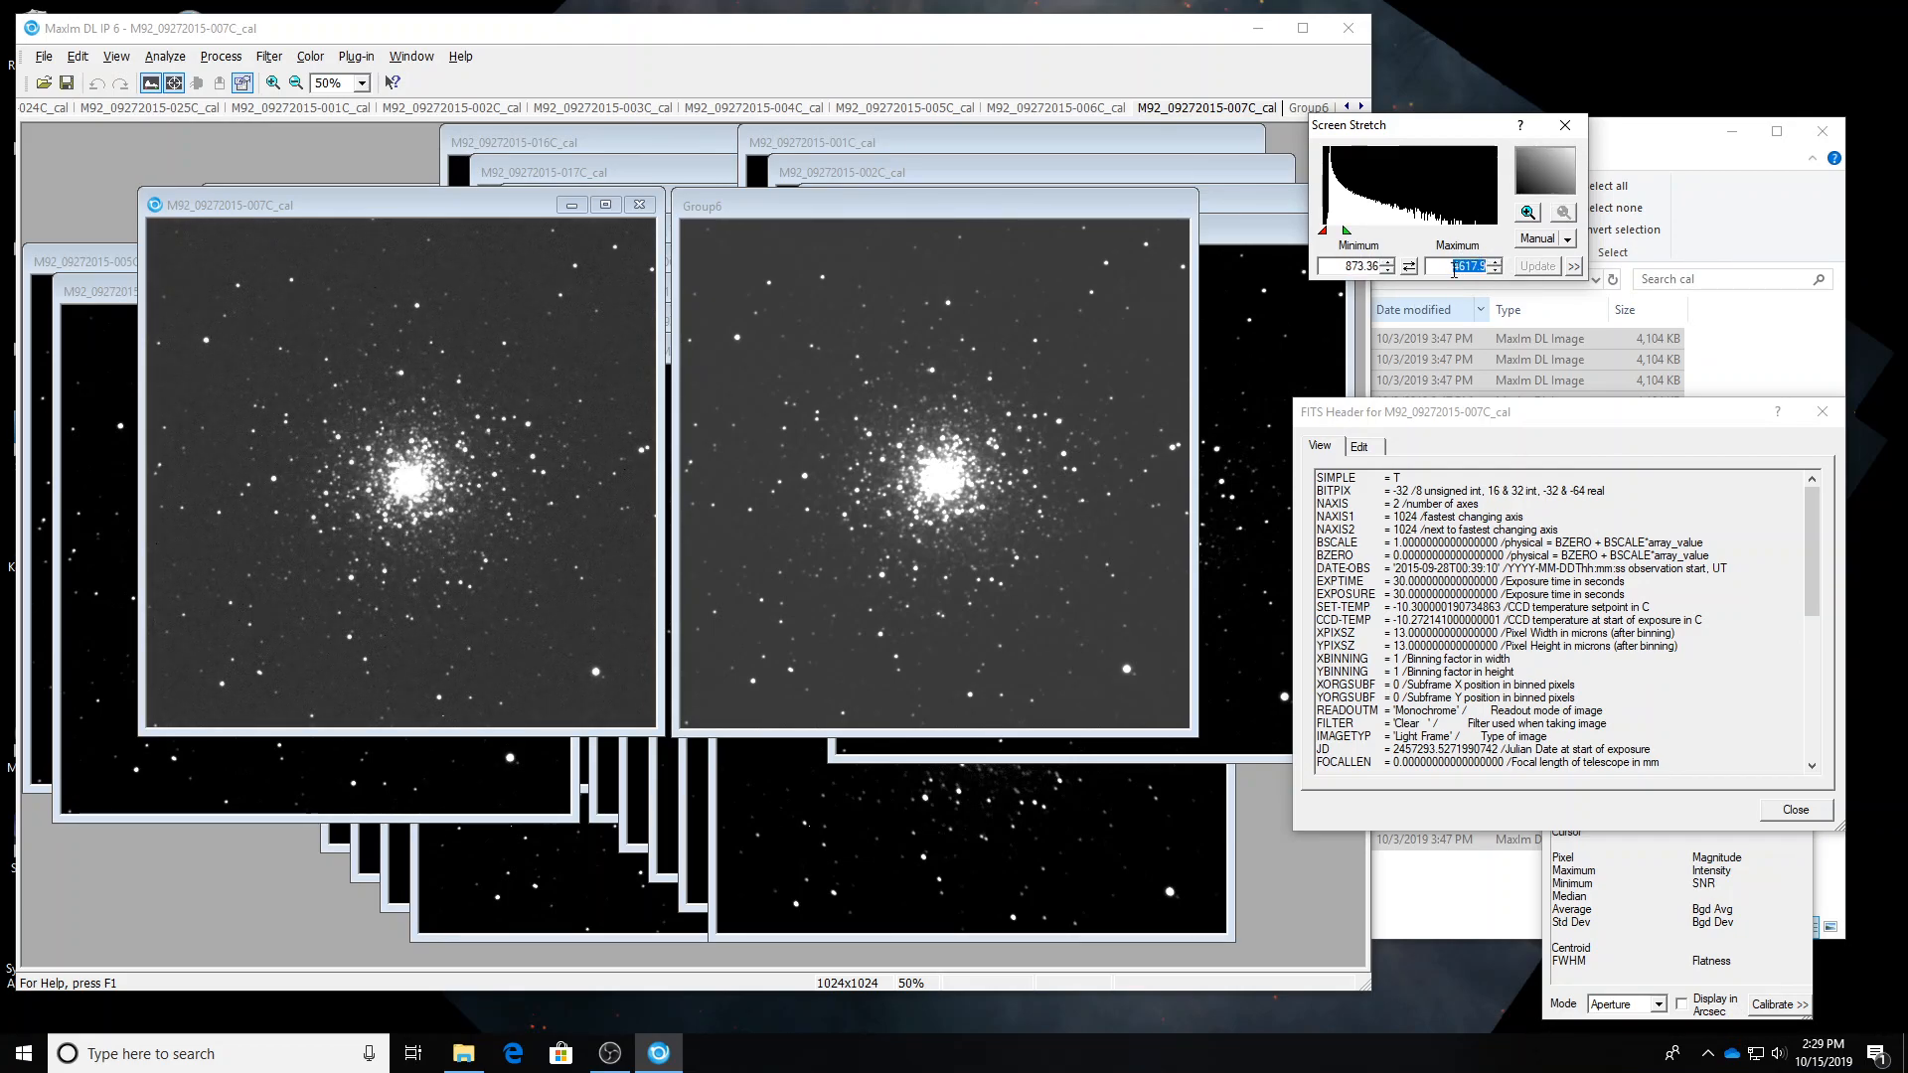
{"action": "left_click_drag", "start_coordinate": [1343, 232], "coordinate": [1339, 240]}
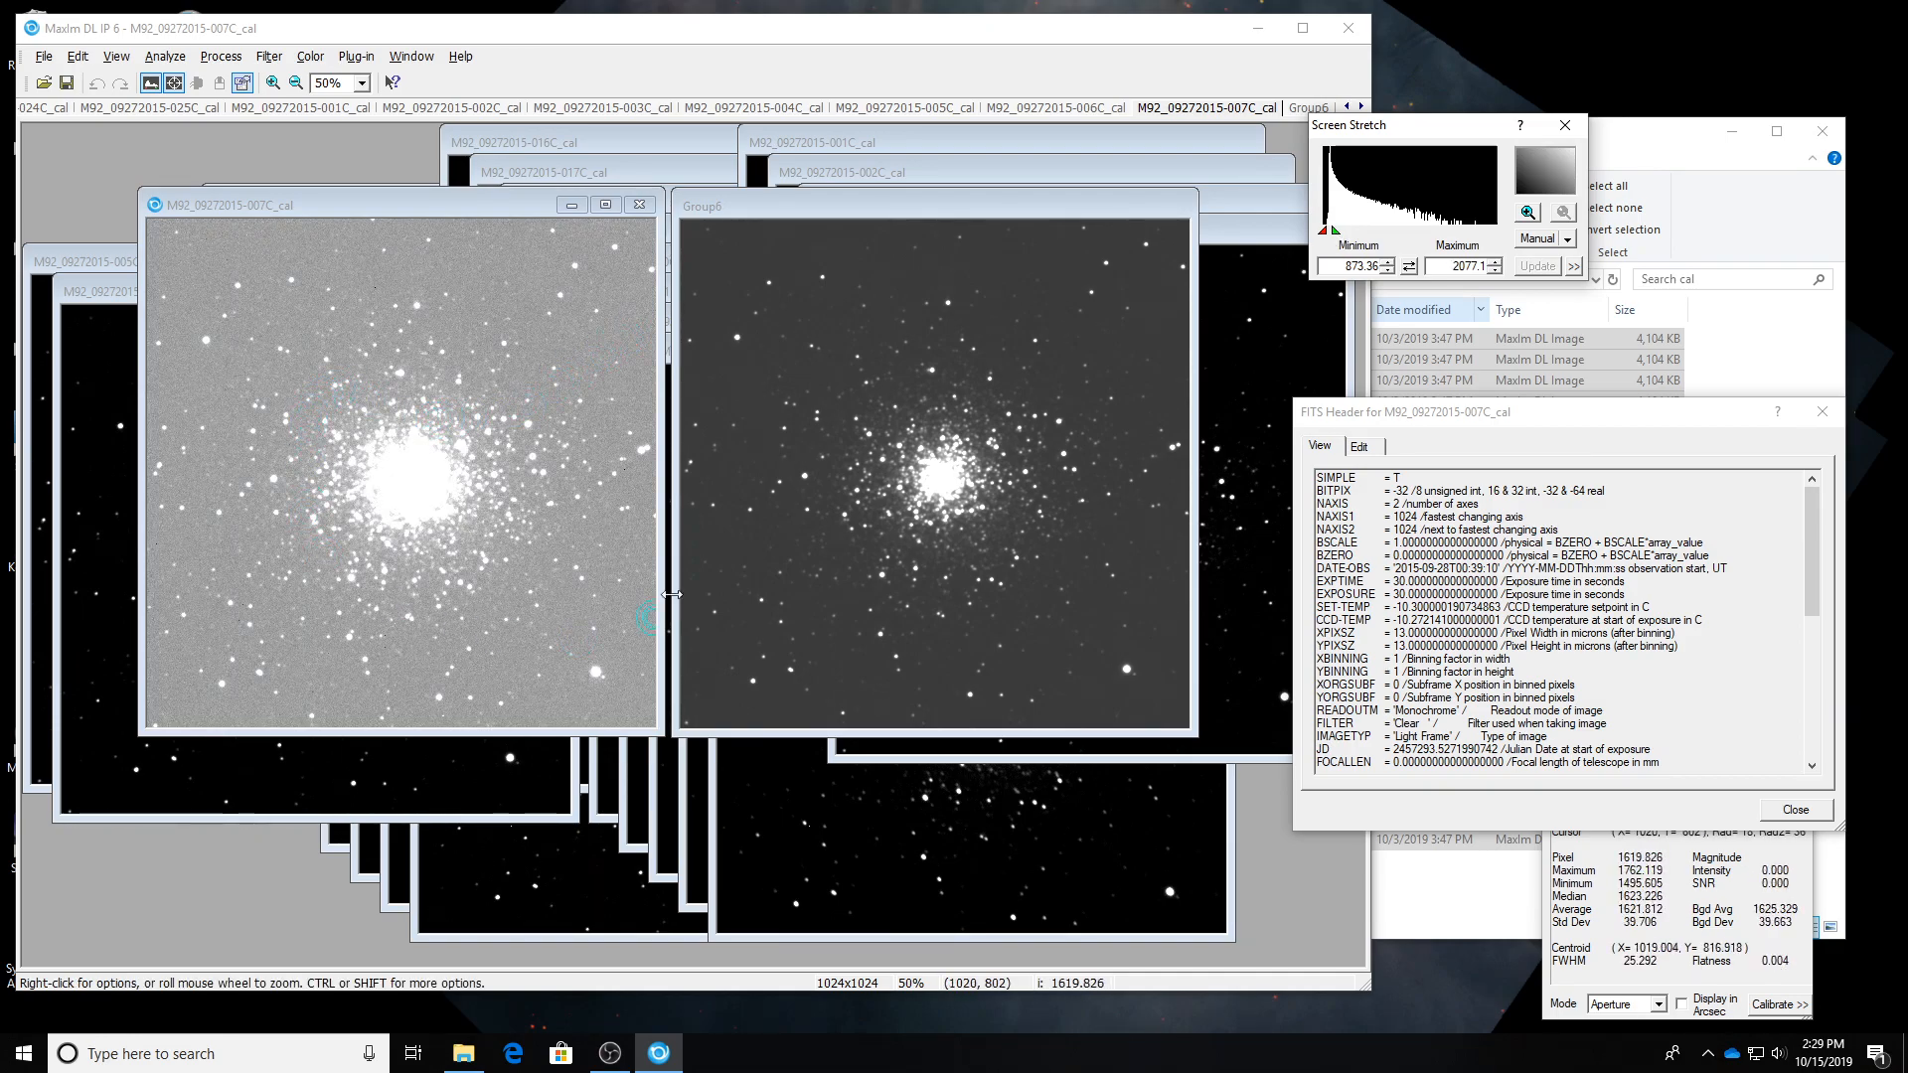
Lower the combined image's maximum screen stretch to 1877.7 to compare its background with 007C, and raise it to 4589.9.
{"action": "left_click", "coordinate": [940, 205]}
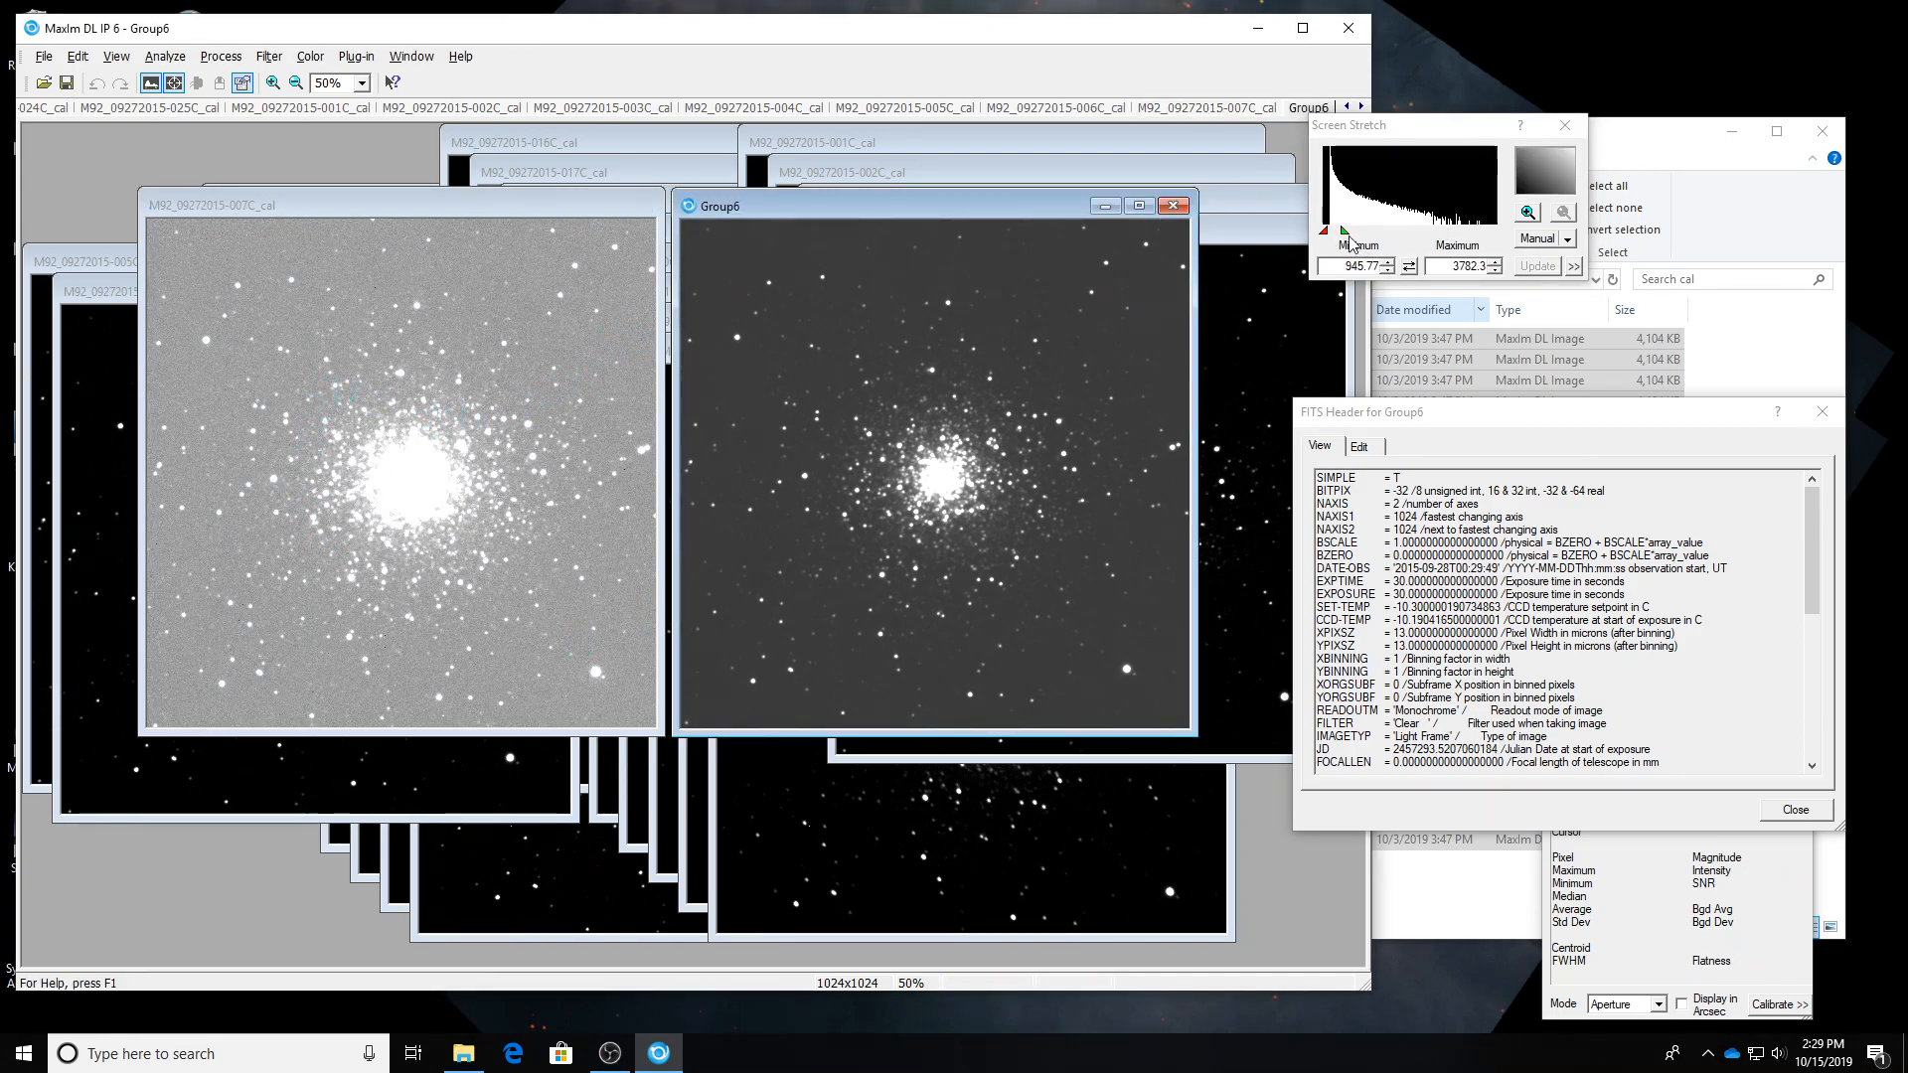
{"action": "left_click_drag", "start_coordinate": [1342, 232], "coordinate": [1338, 235]}
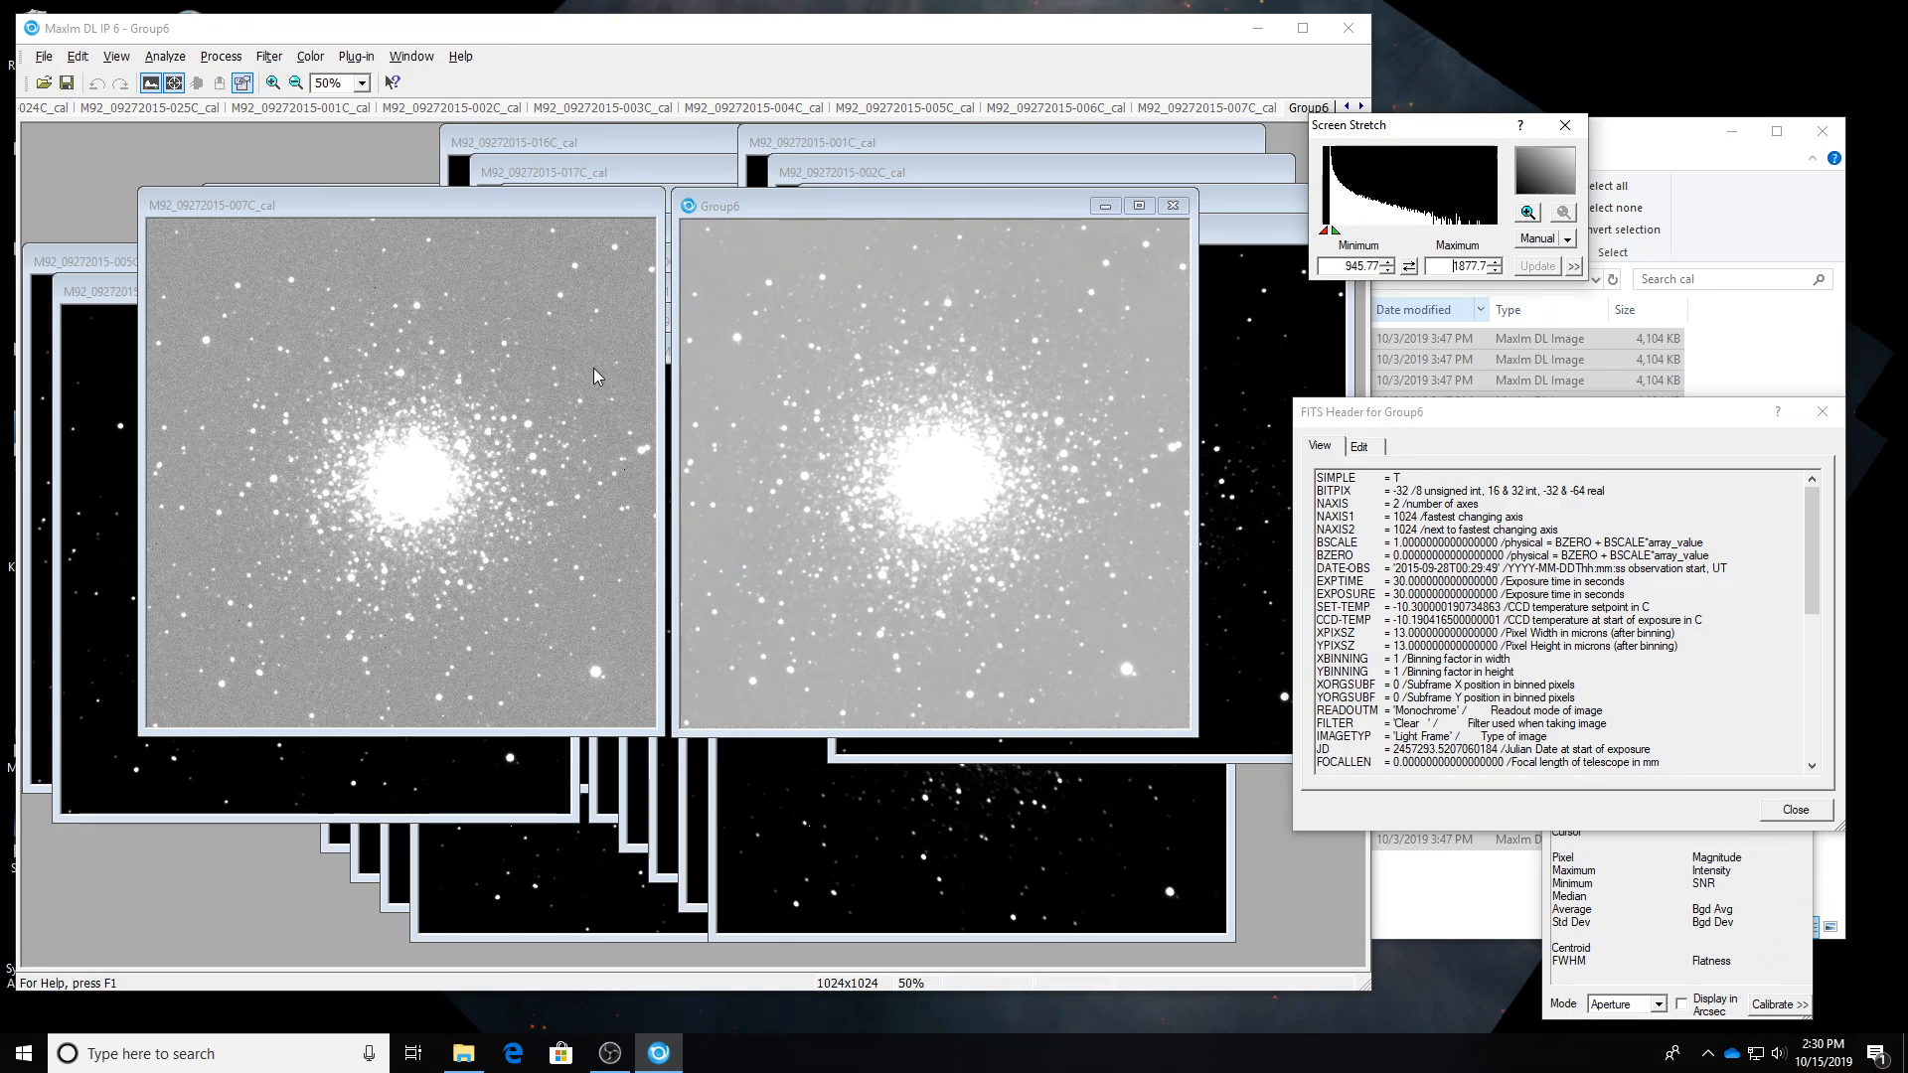
{"action": "left_click", "coordinate": [837, 205]}
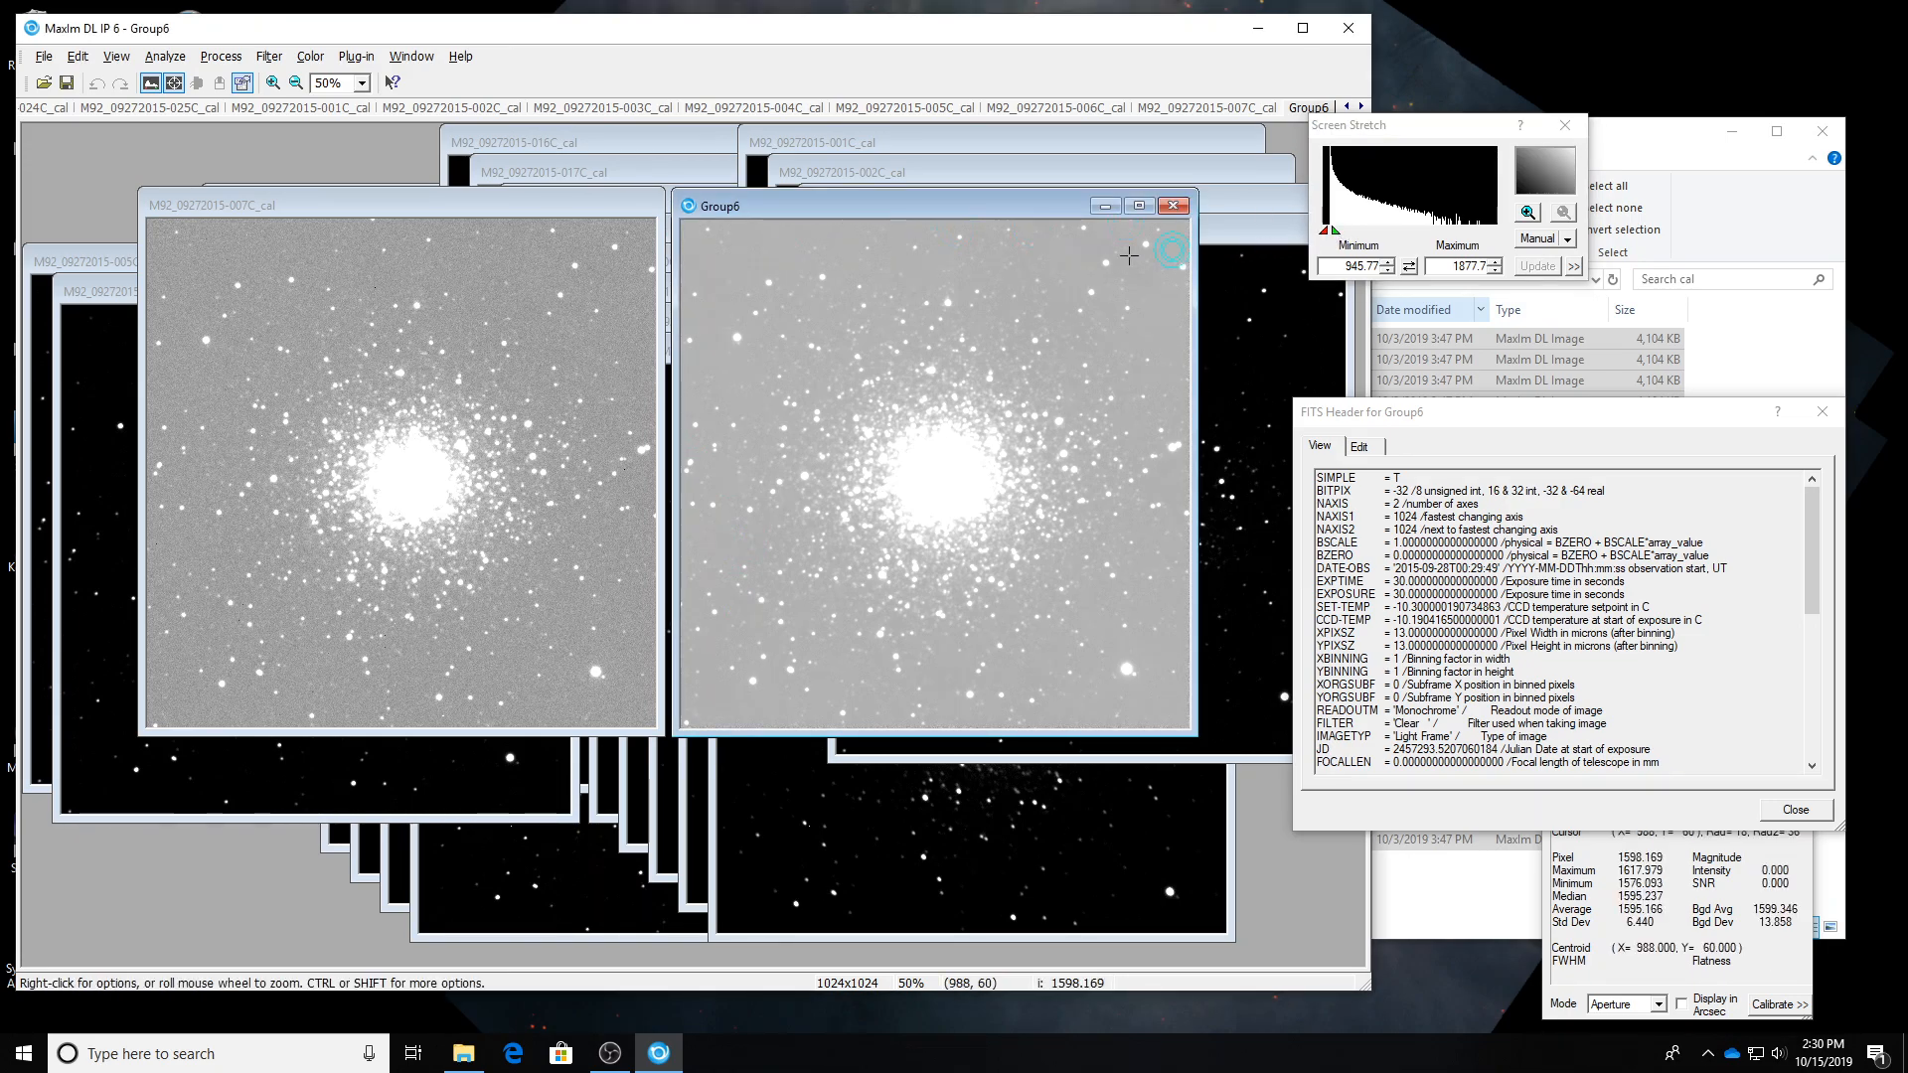
{"action": "left_click_drag", "start_coordinate": [1337, 230], "coordinate": [1349, 231]}
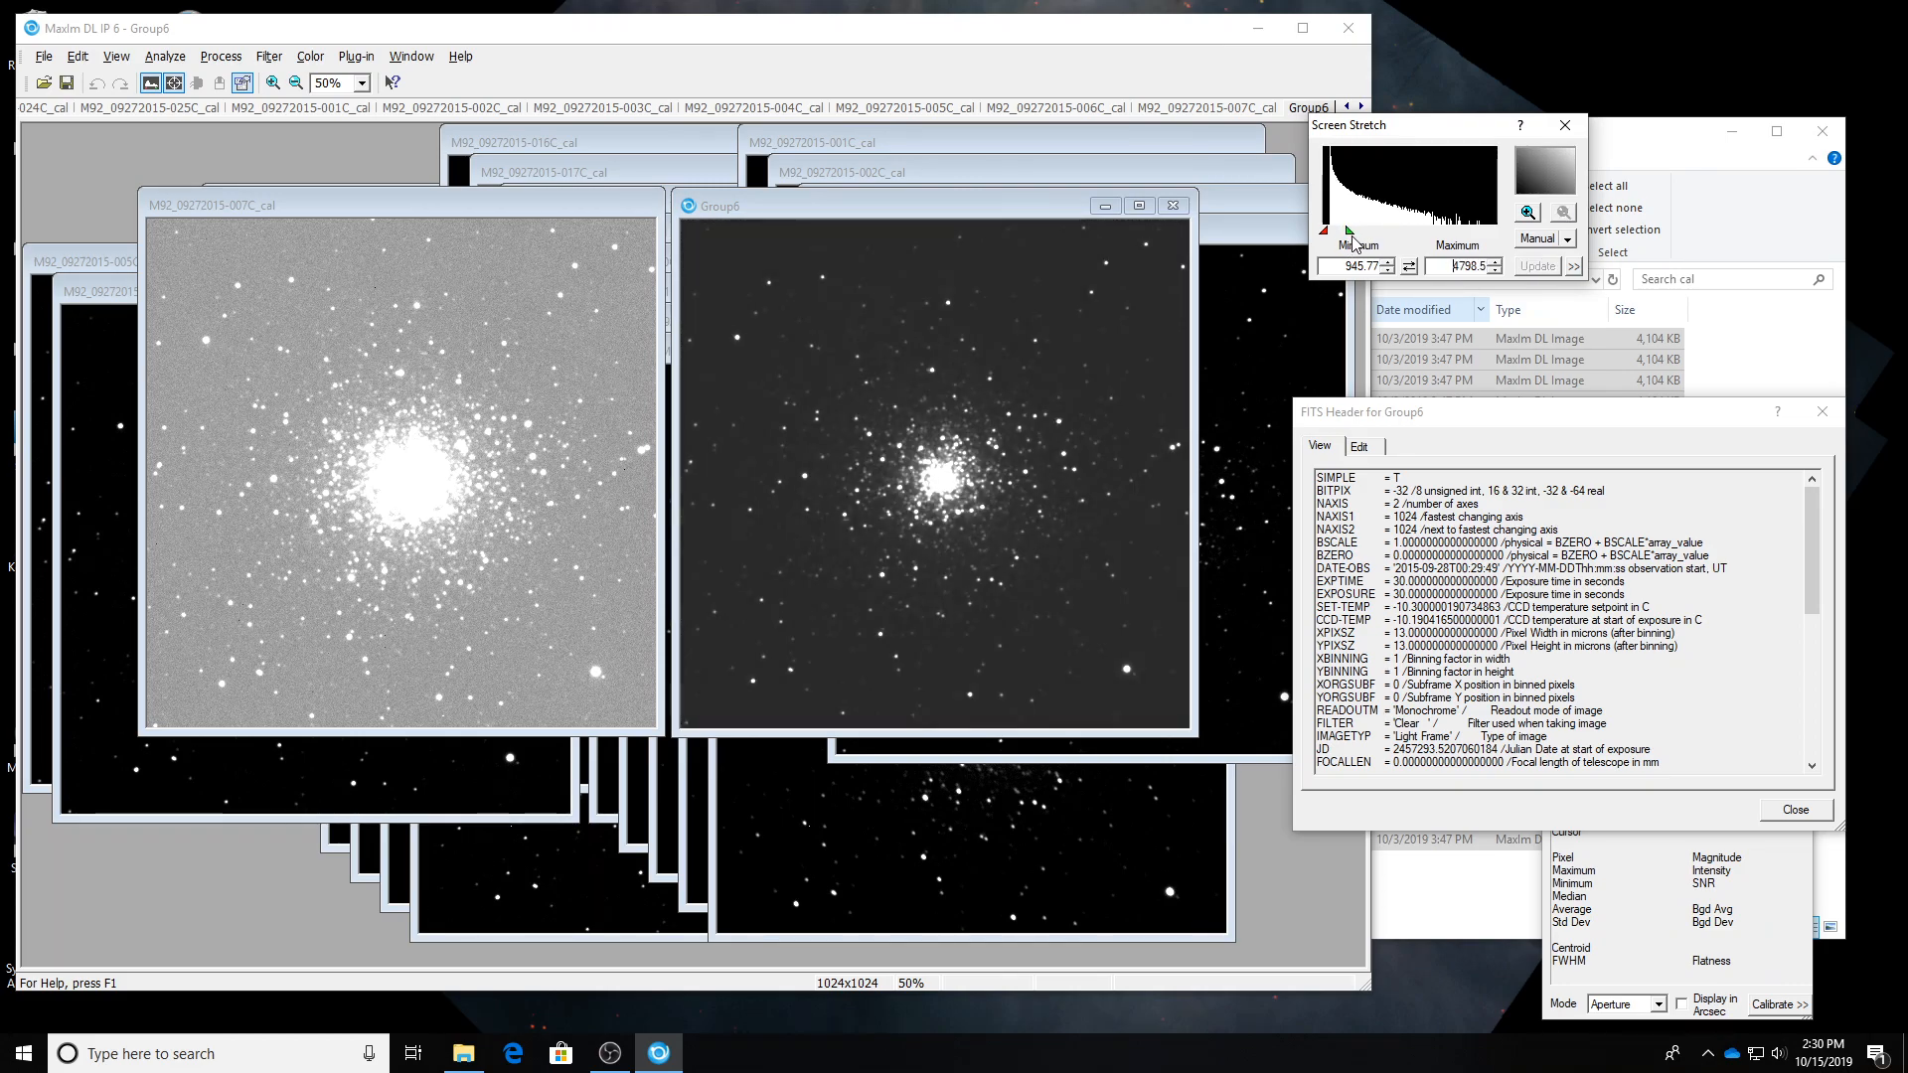
Save the combined Group6 image as M92_09272015_Cstack in the M92_09272015 folder, and close all open images.
{"action": "left_click", "coordinate": [757, 205]}
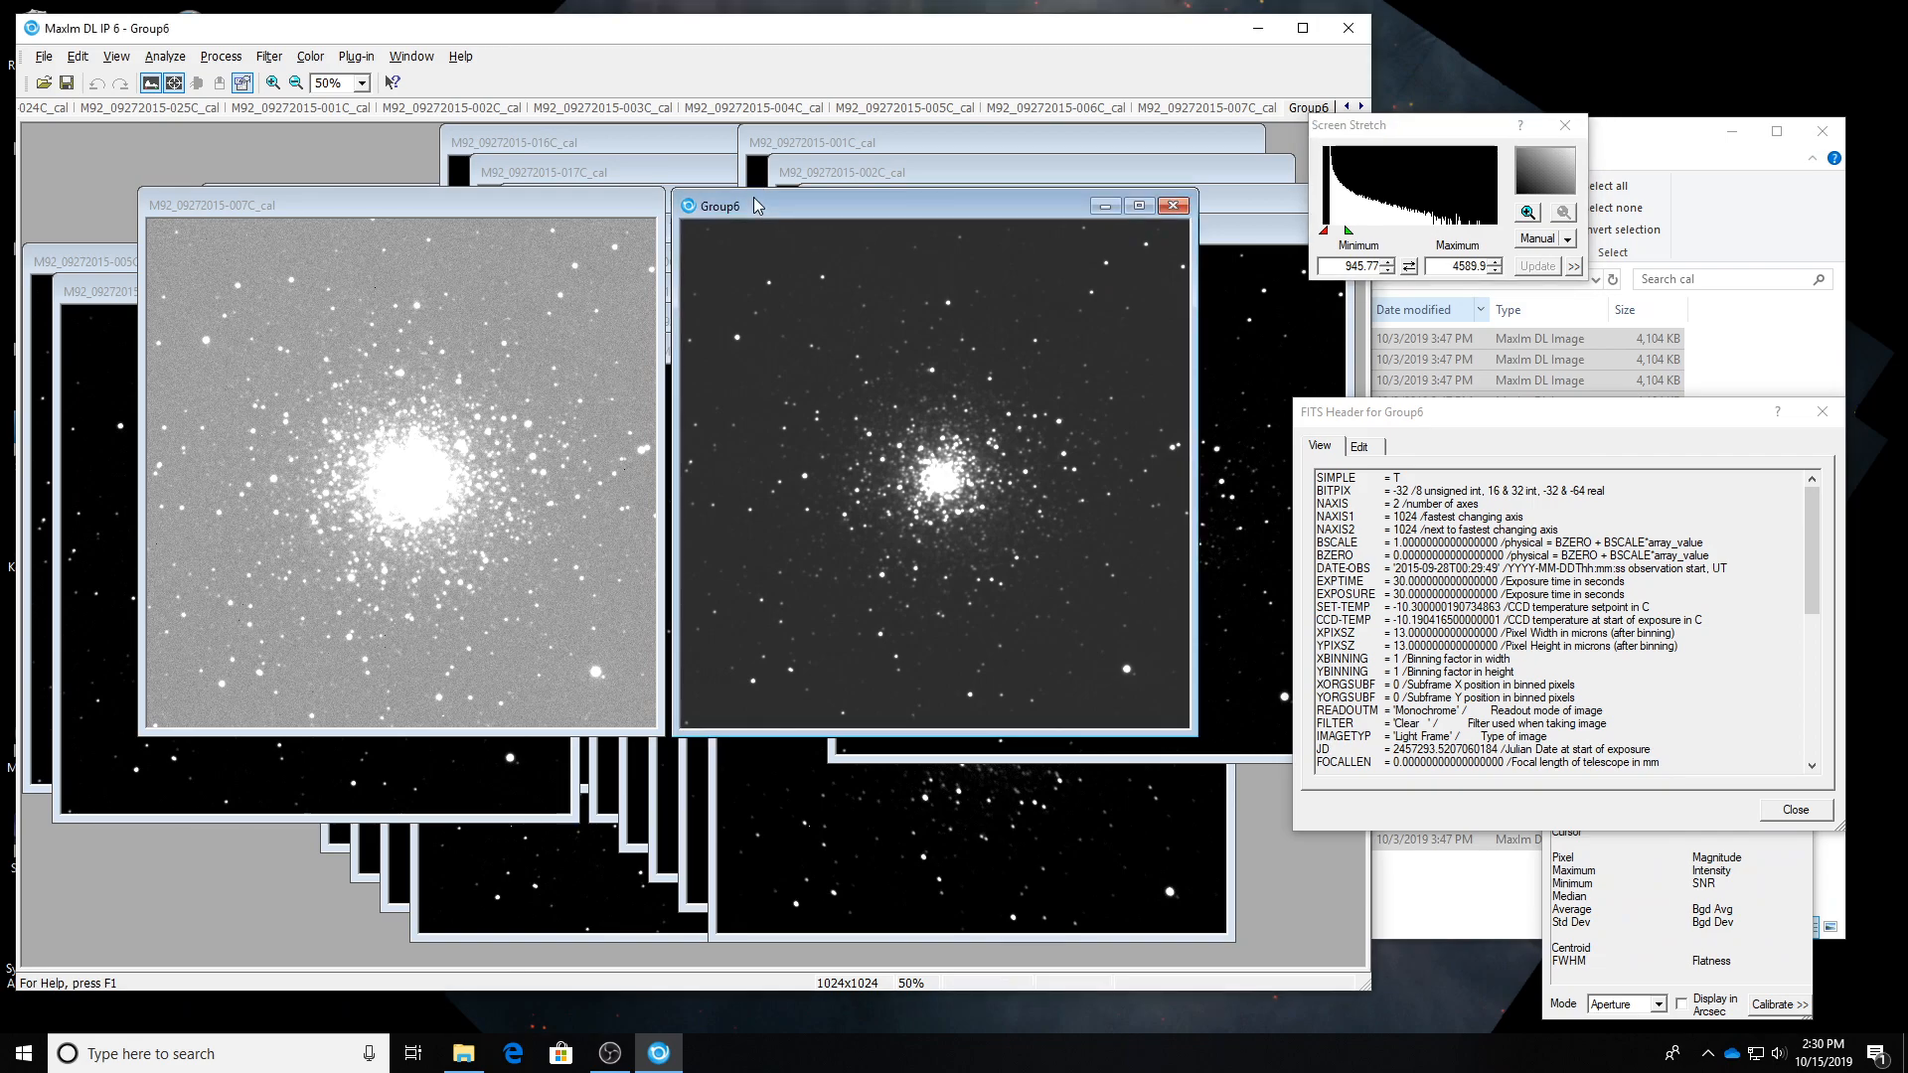
{"action": "left_click", "coordinate": [43, 56]}
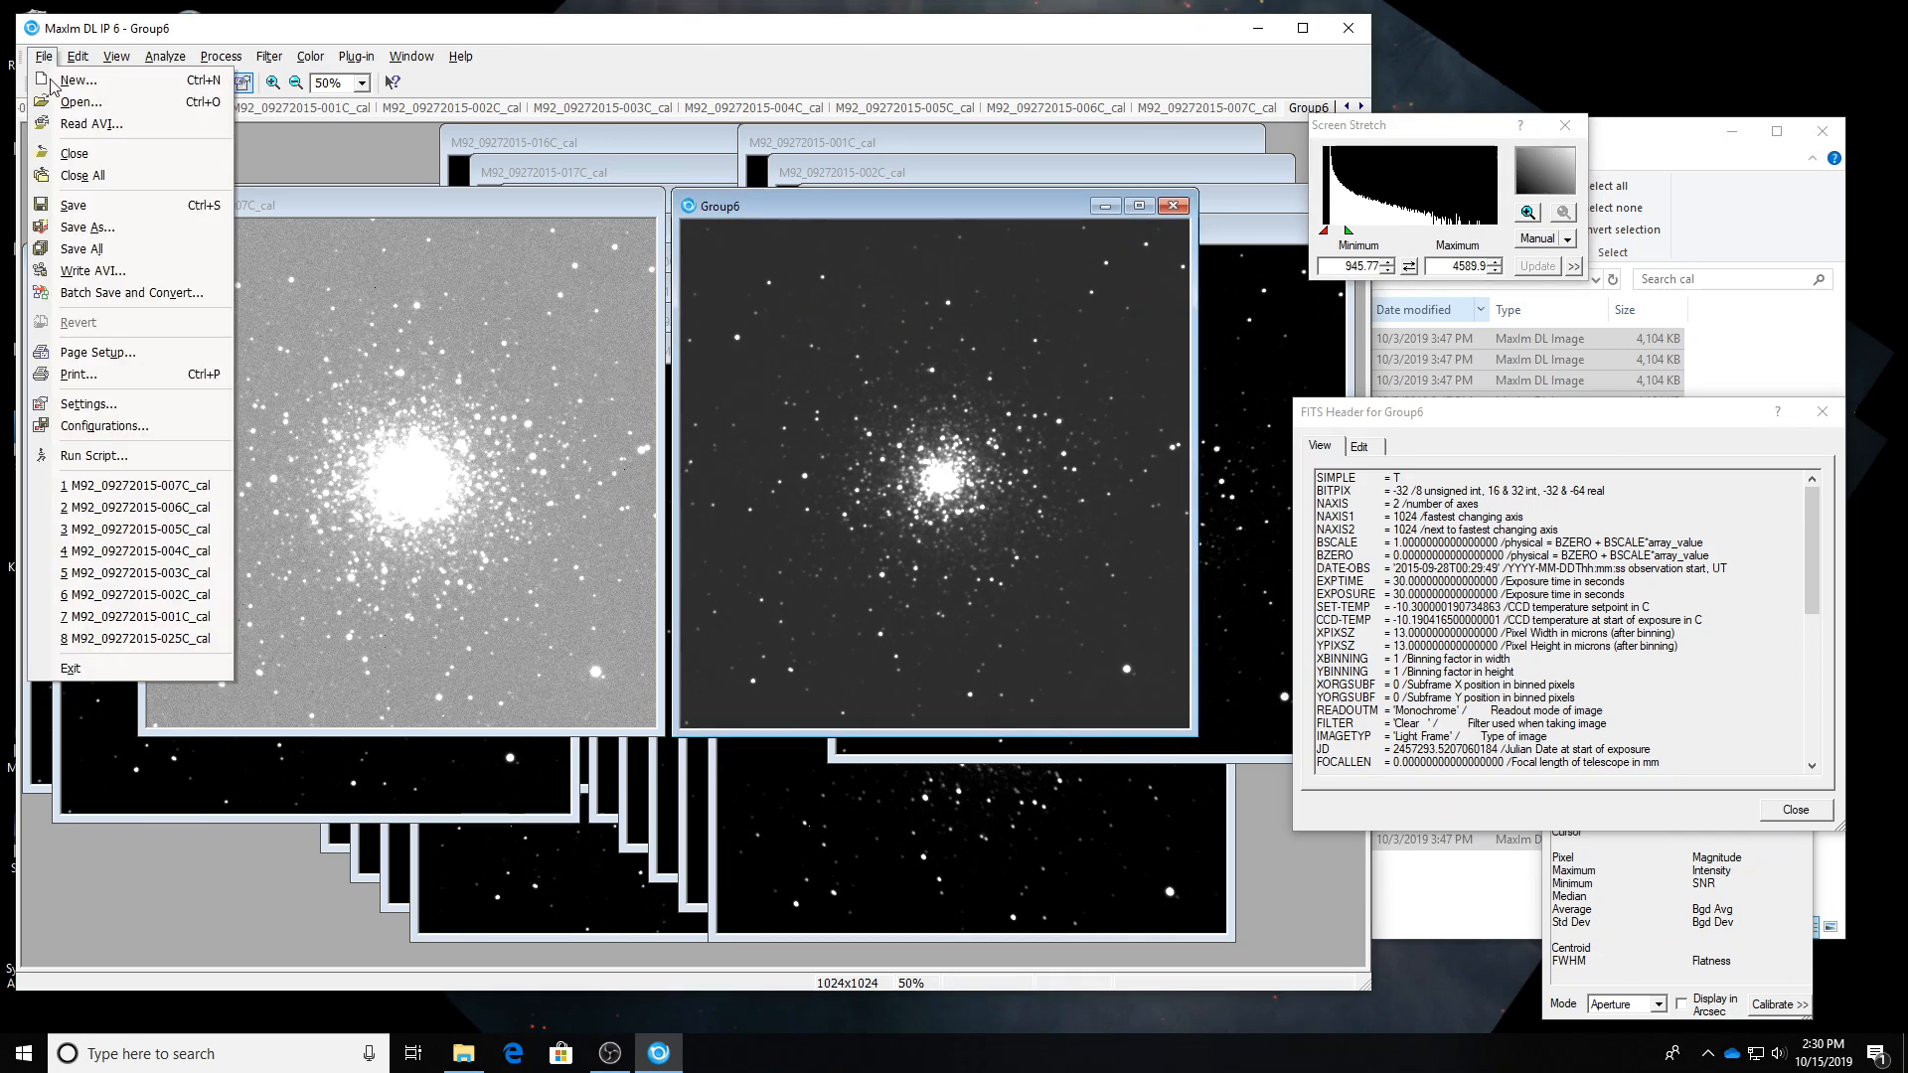
{"action": "left_click", "coordinate": [110, 229]}
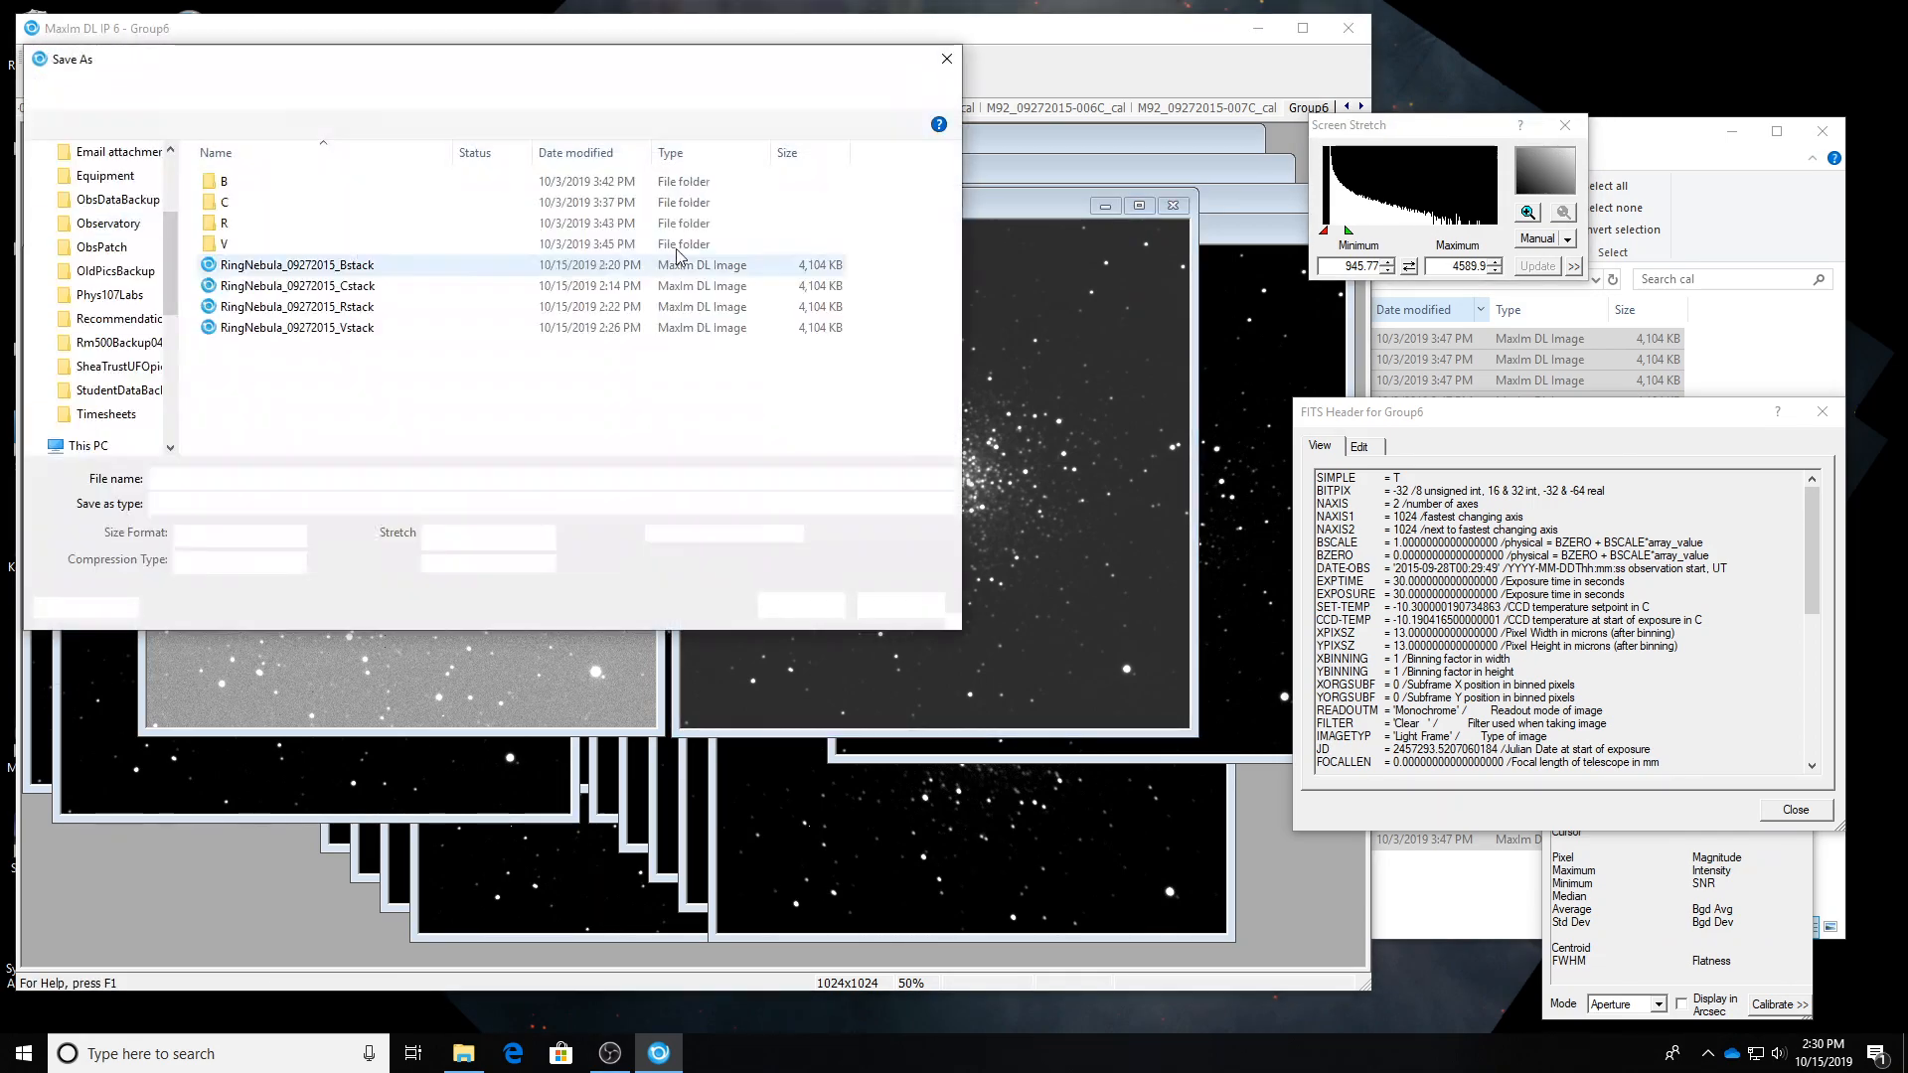
{"action": "left_click", "coordinate": [362, 91]}
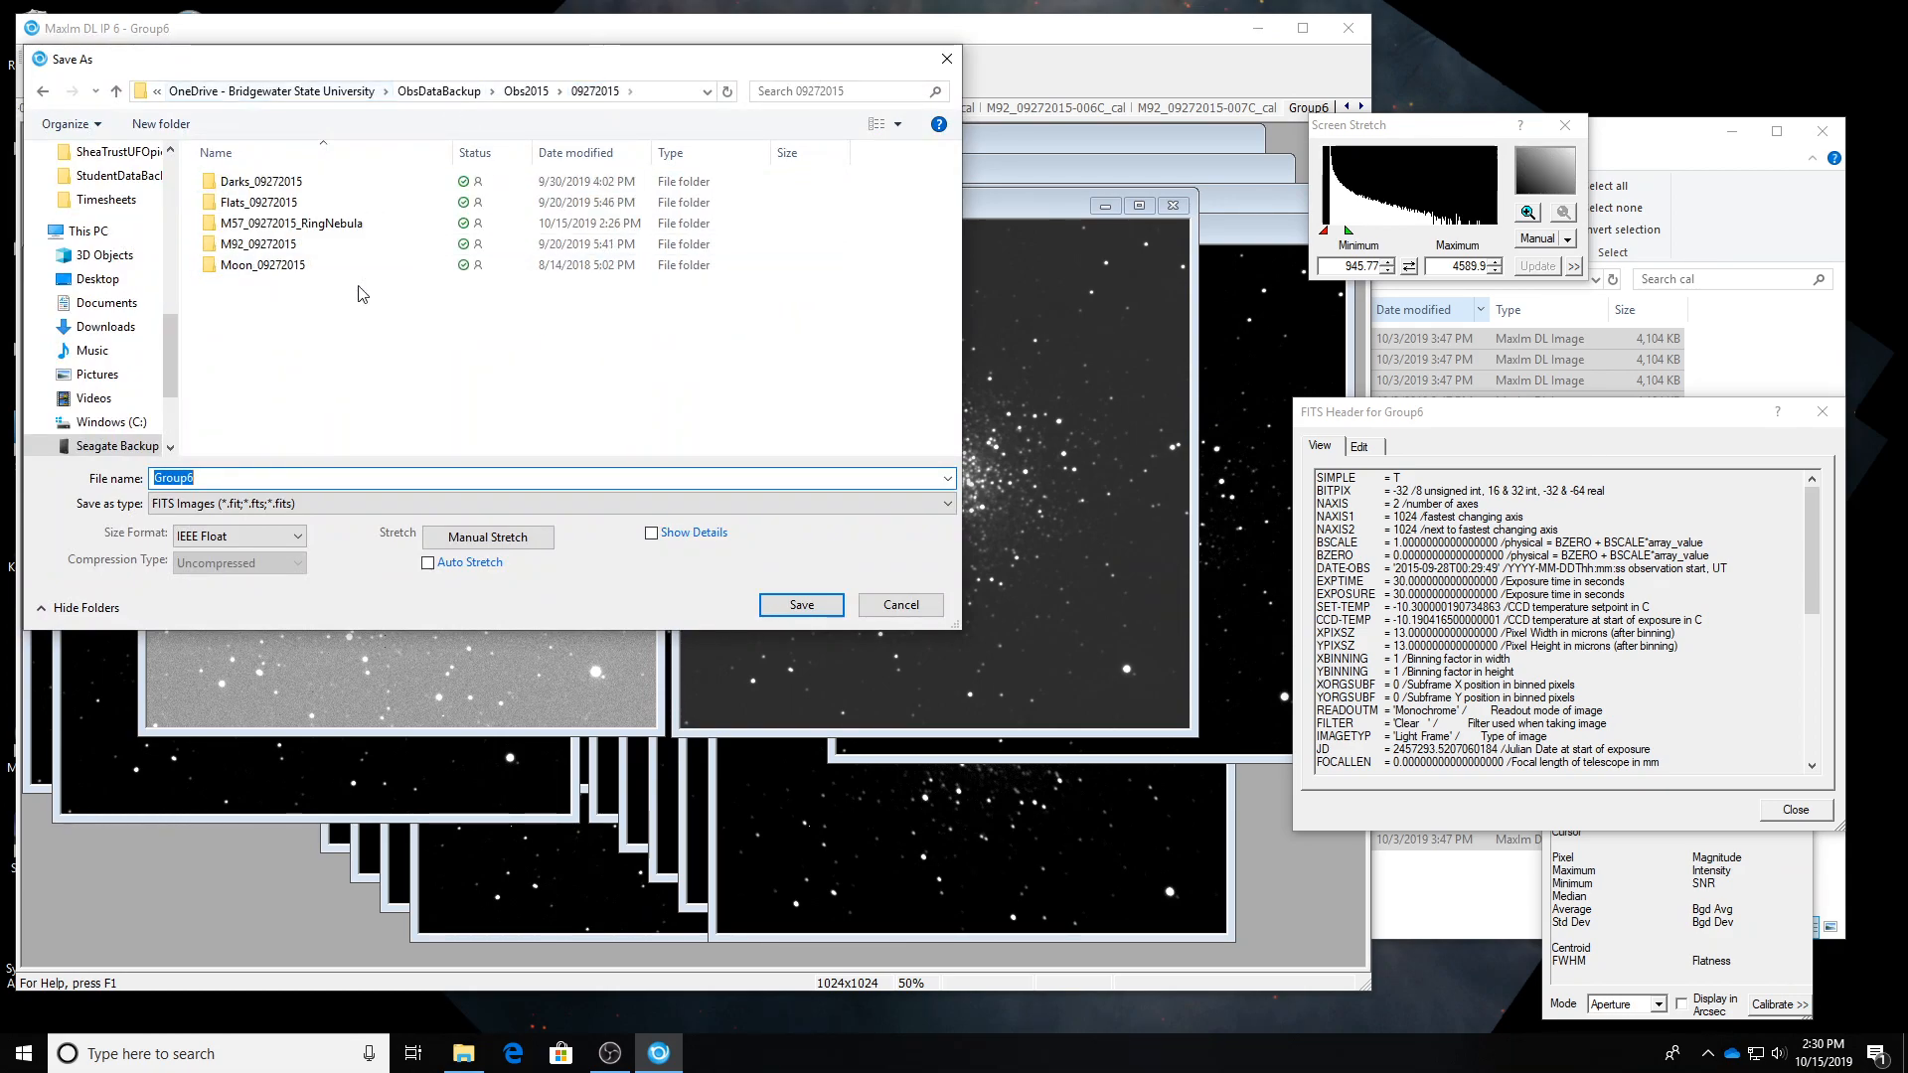
{"action": "double_click", "coordinate": [258, 244]}
{"action": "double_click", "coordinate": [261, 484]}
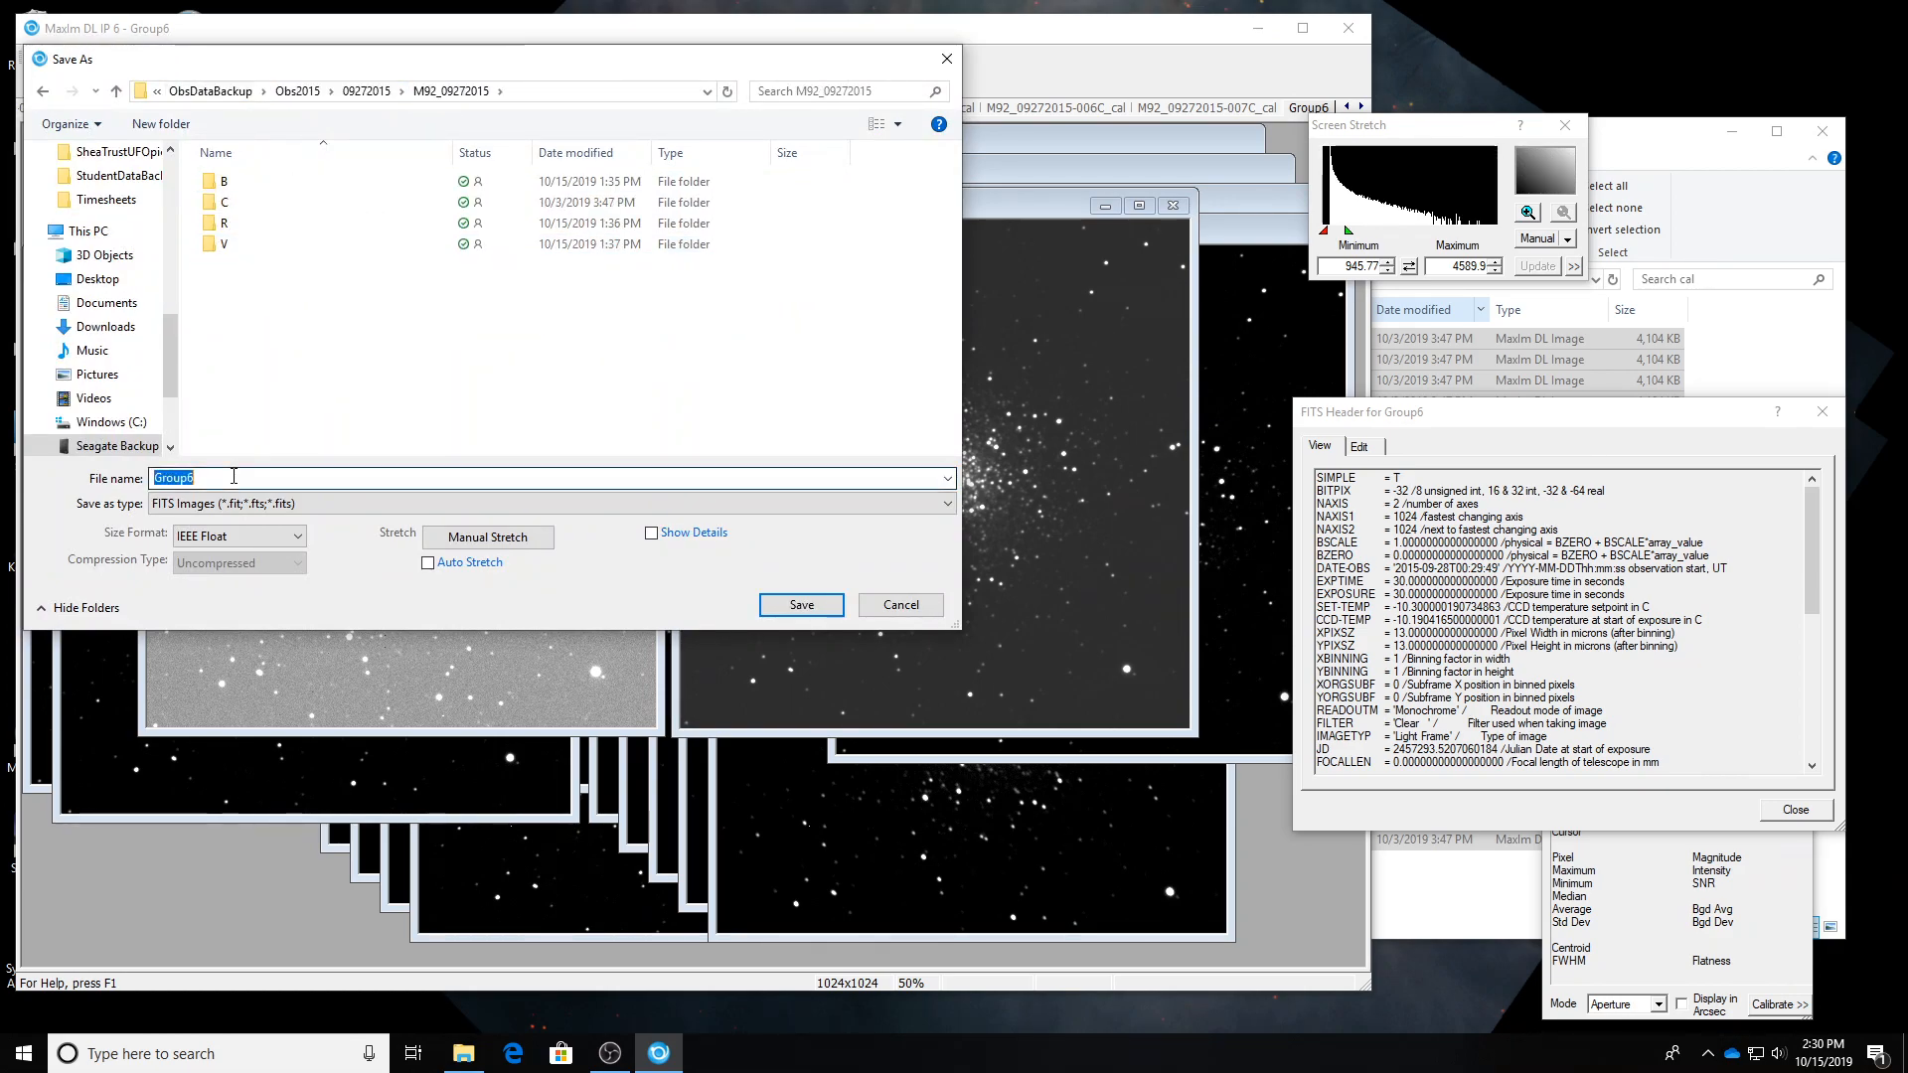
{"action": "type", "text": "M92_09272015_Cstack"}
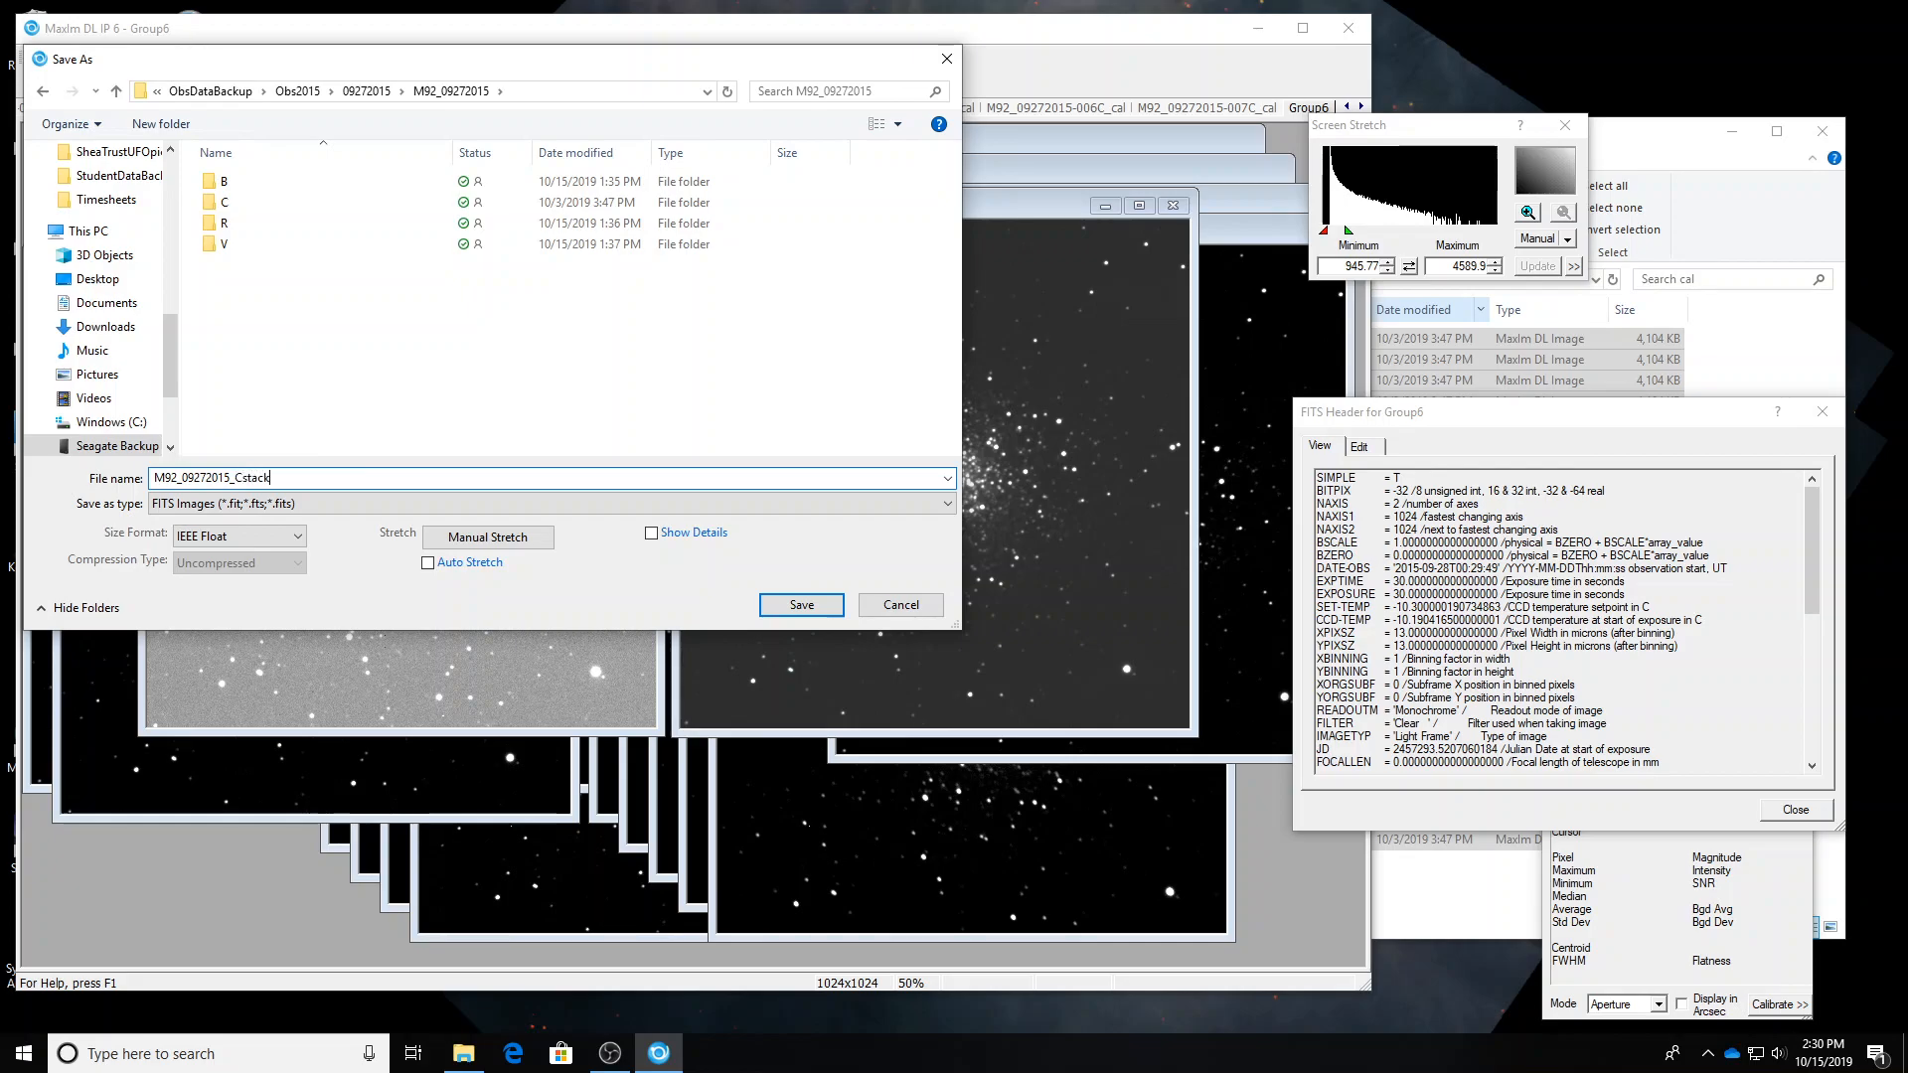
{"action": "key", "text": "Return"}
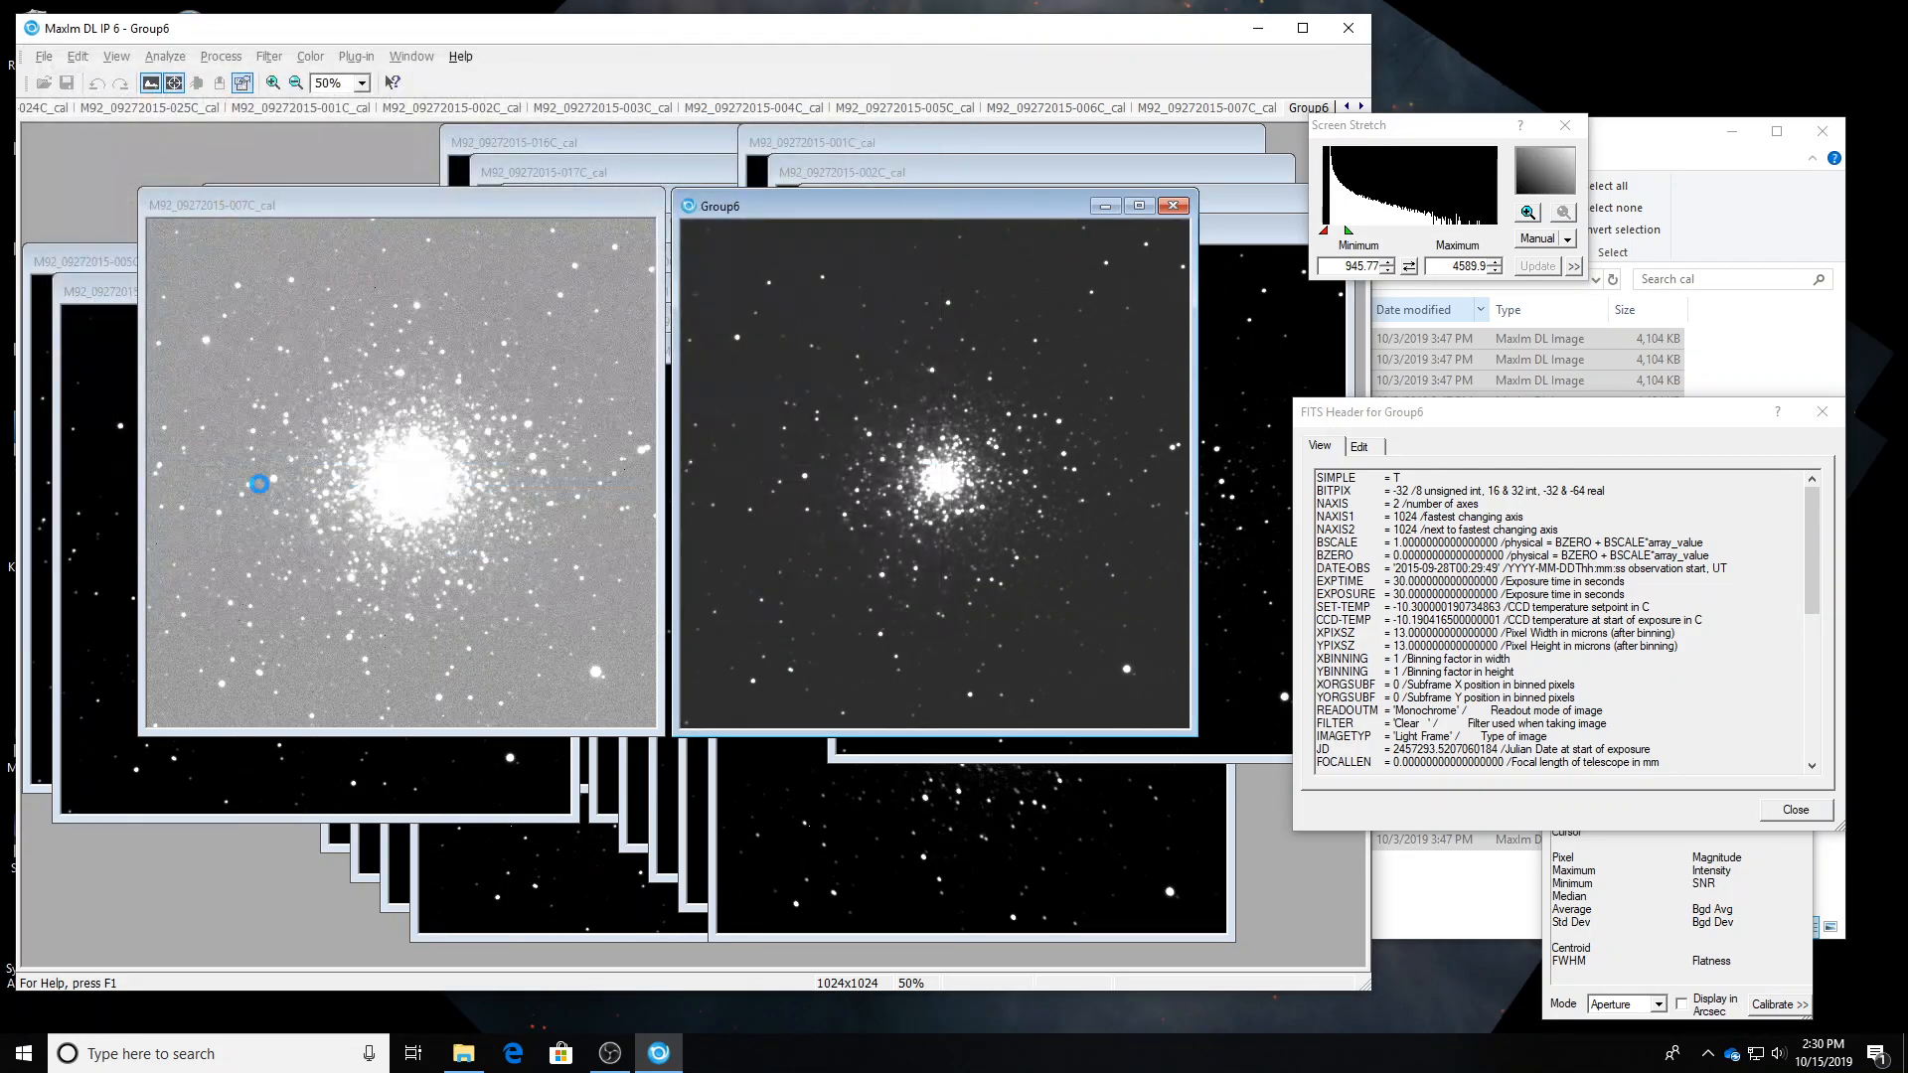
{"action": "key", "text": "ctrl+shift+w"}
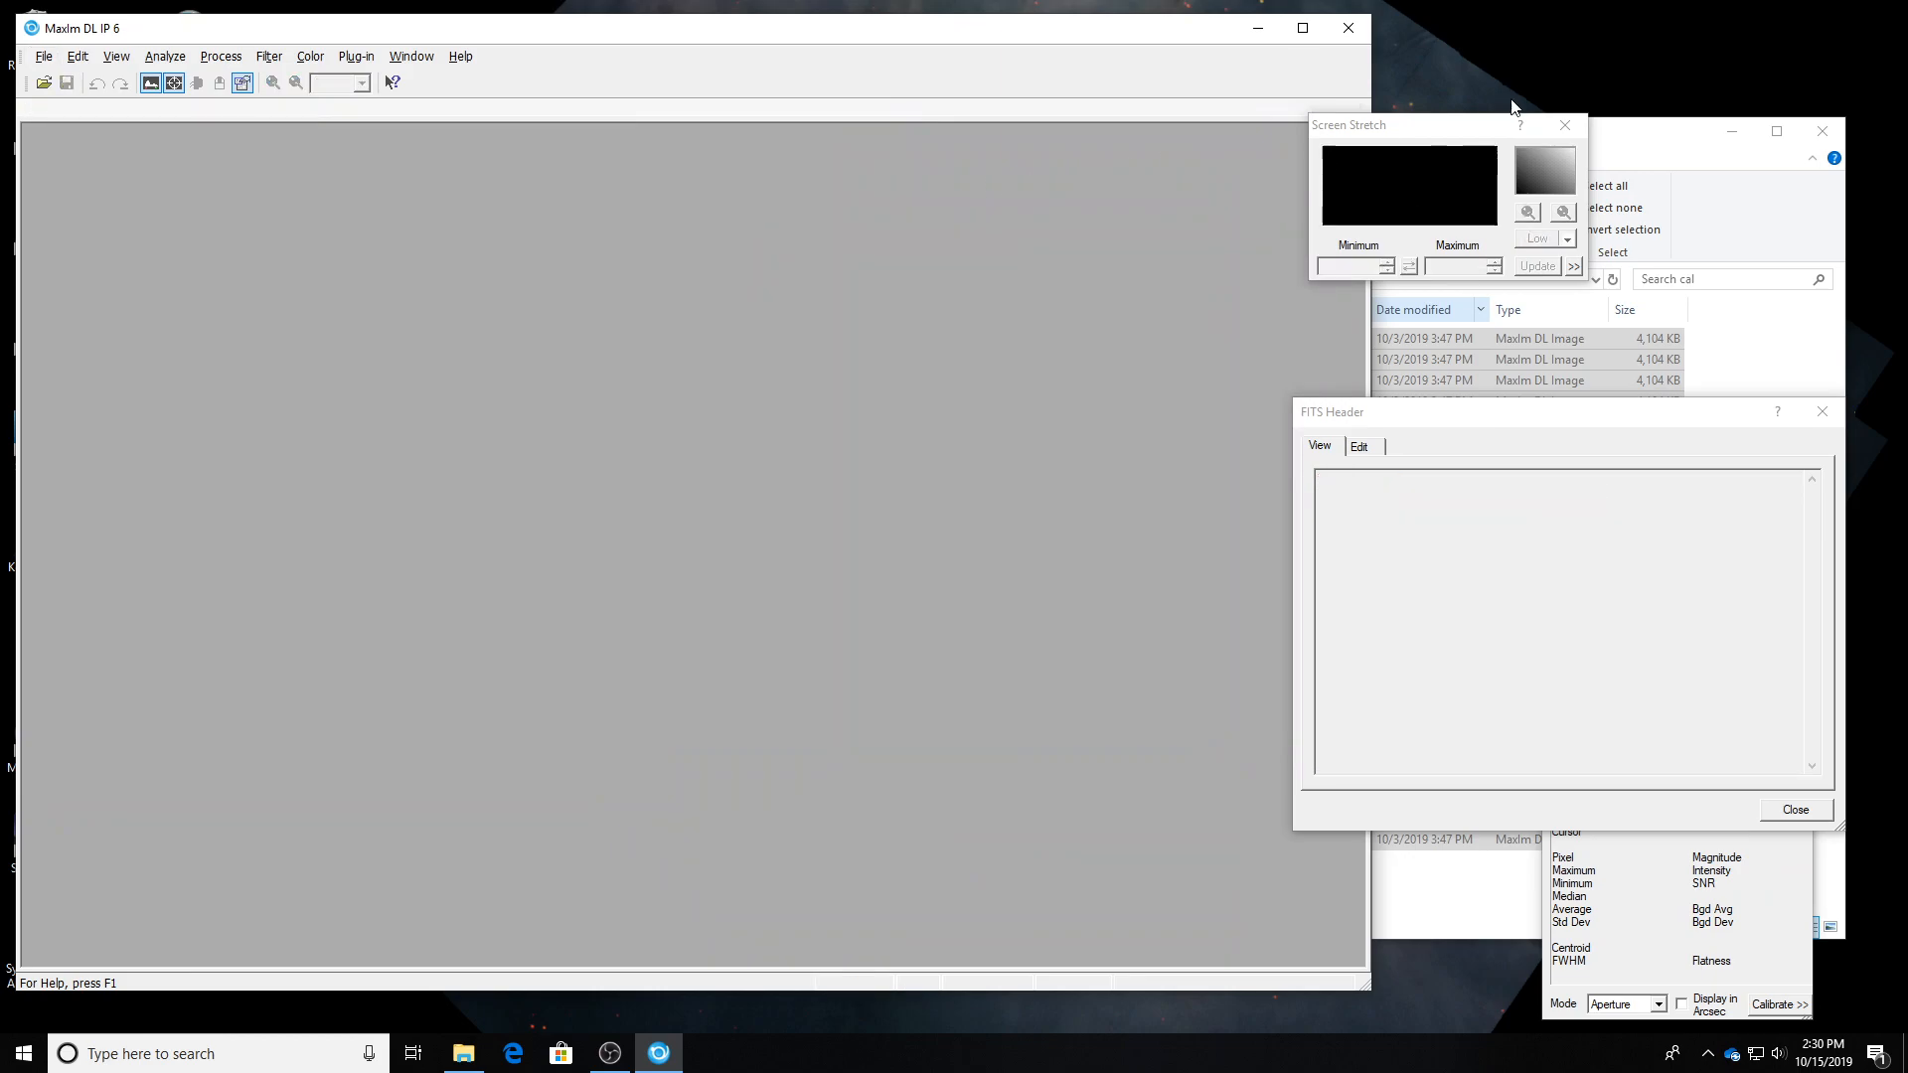
Switch to File Explorer and load frames 001B through 010B from the M92_09272015 B filter's cal folder into MaxIm DL.
{"action": "left_click", "coordinate": [1626, 164]}
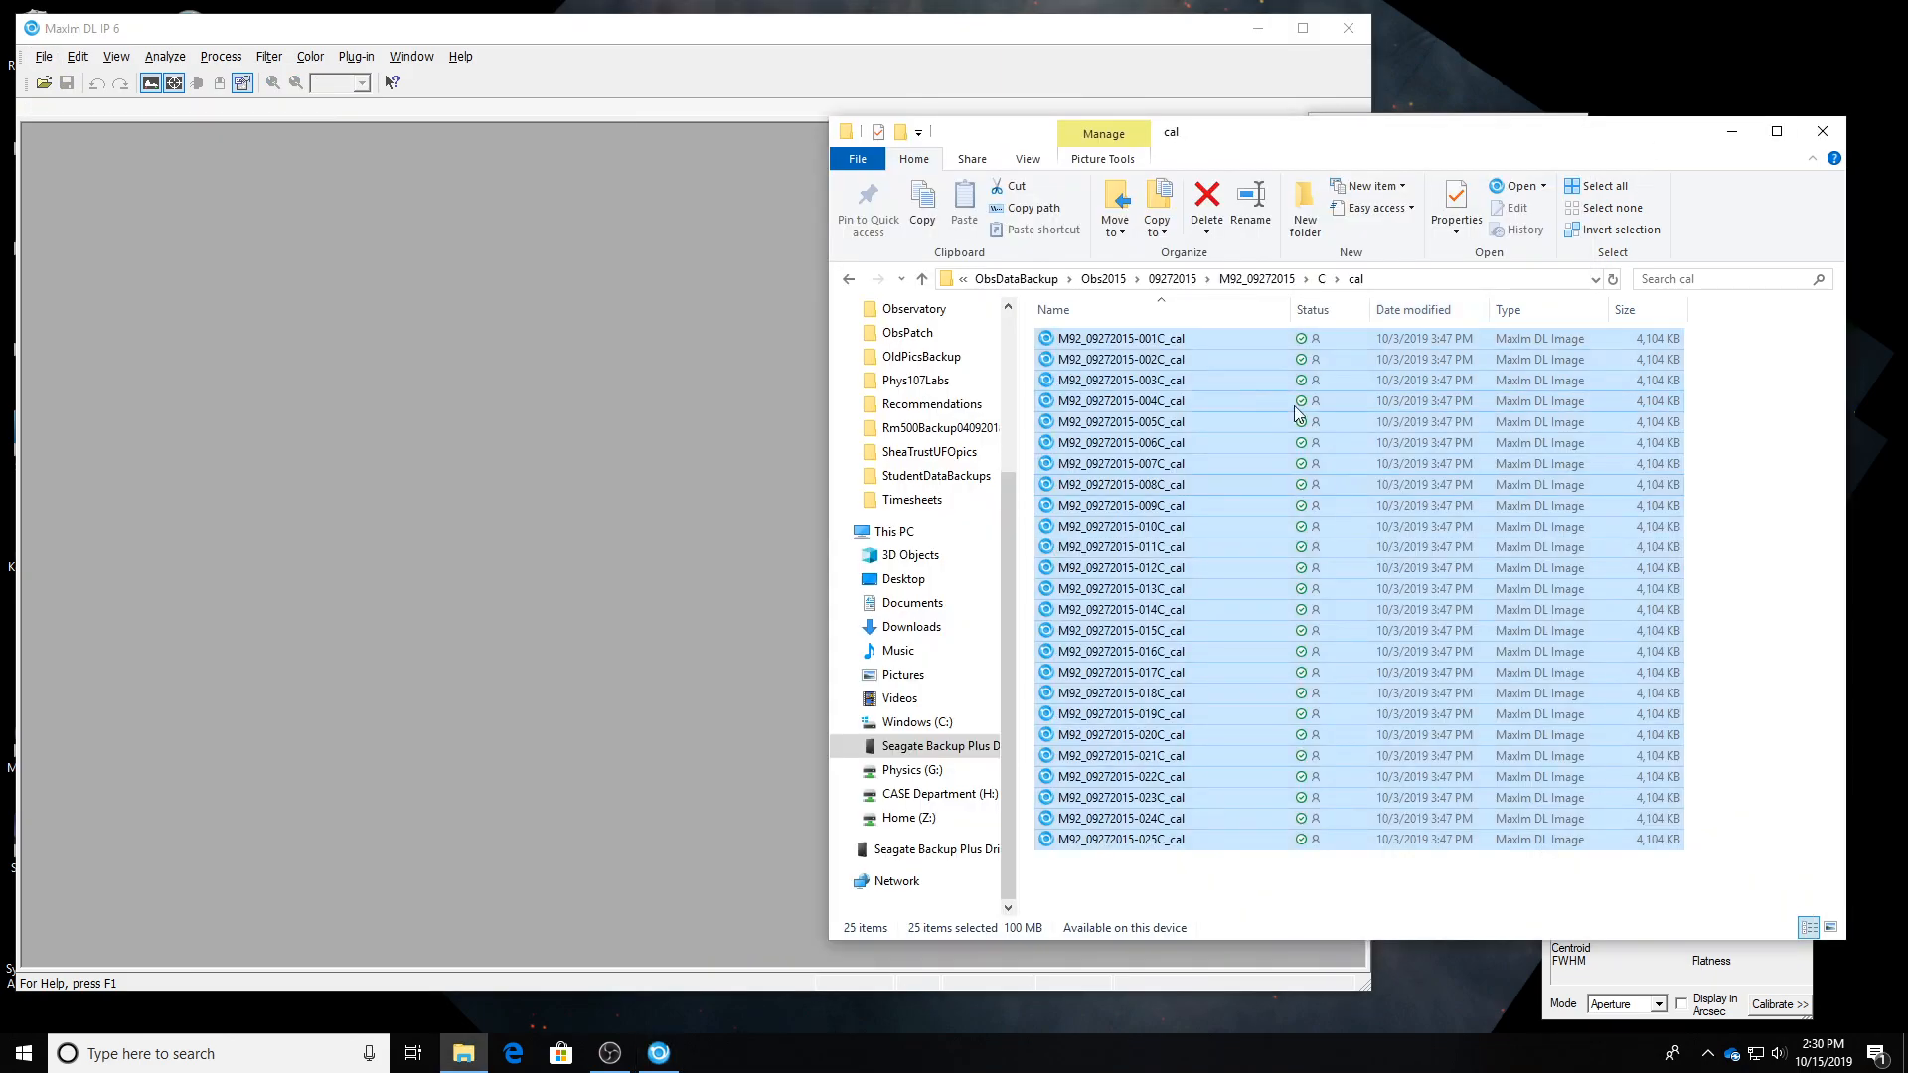
{"action": "left_click", "coordinate": [1323, 279]}
{"action": "left_click", "coordinate": [1257, 280]}
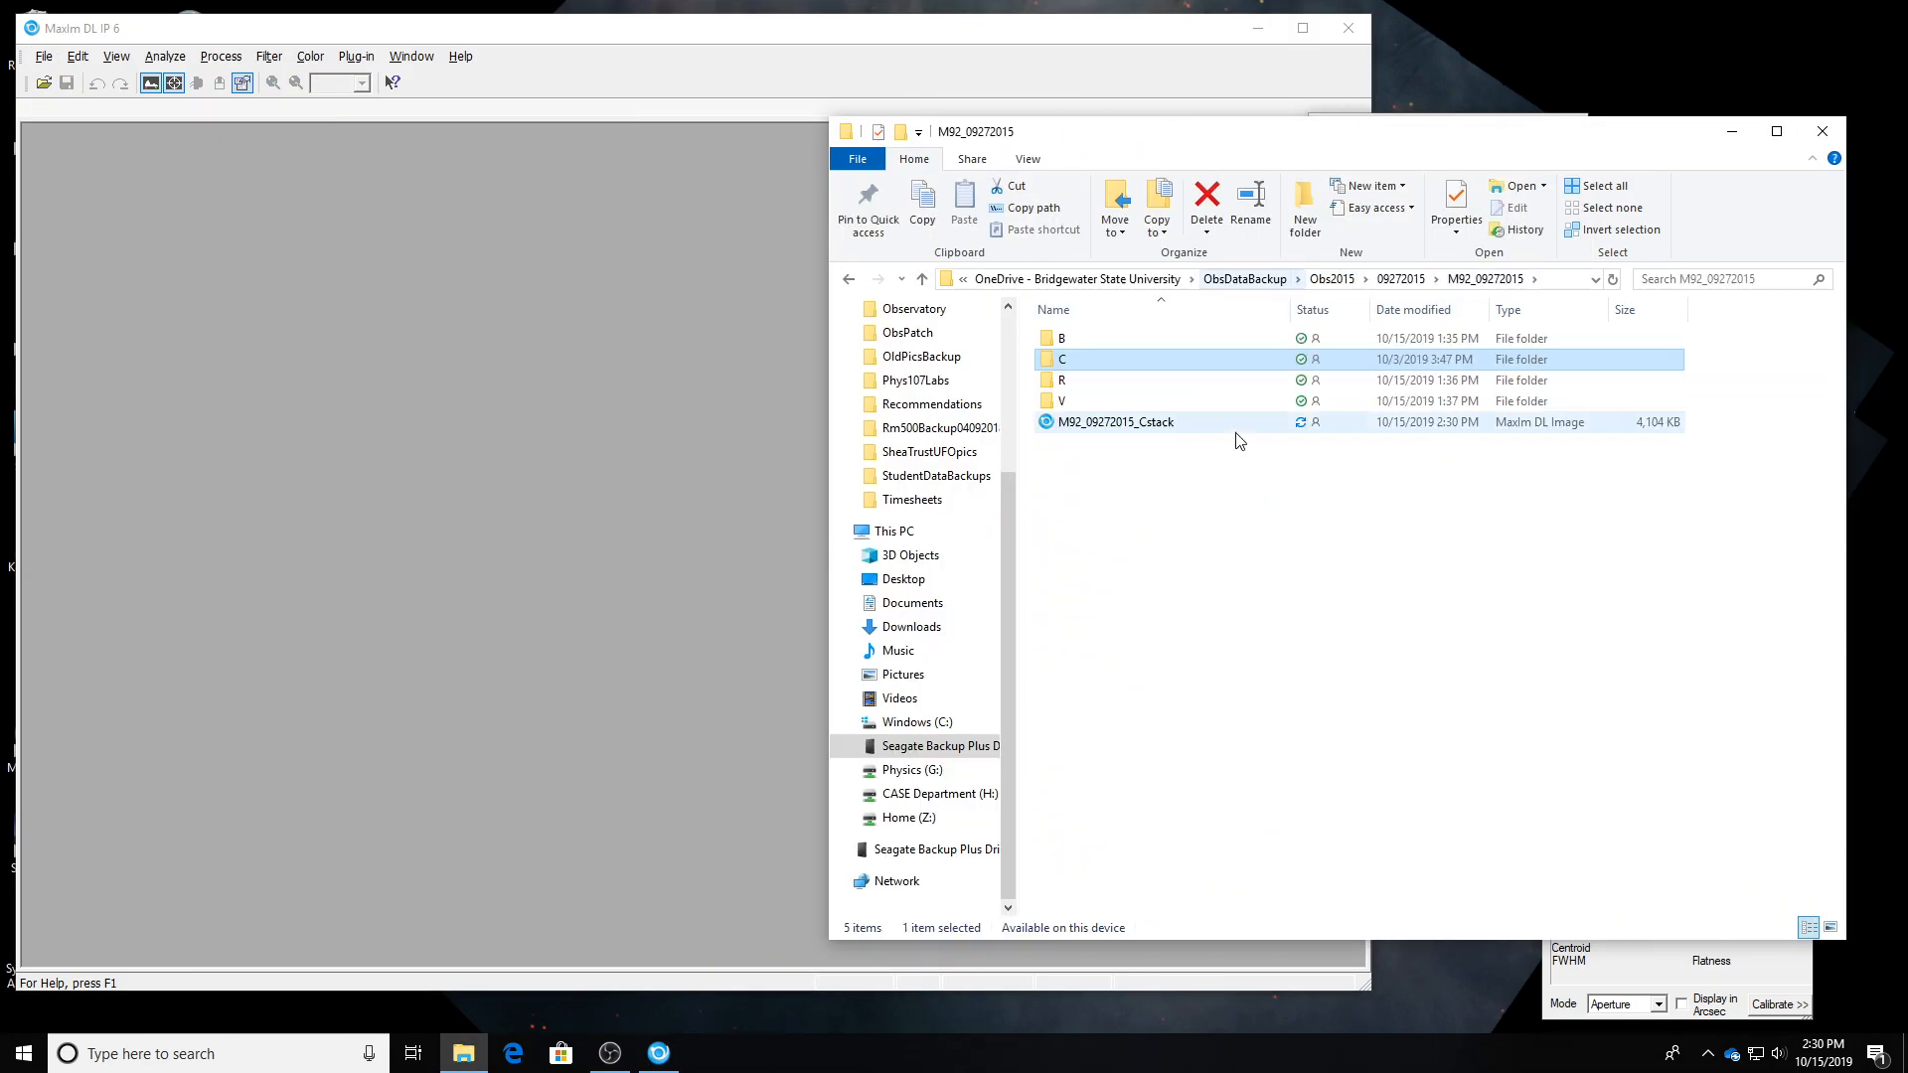
{"action": "double_click", "coordinate": [1065, 338]}
{"action": "double_click", "coordinate": [1066, 340]}
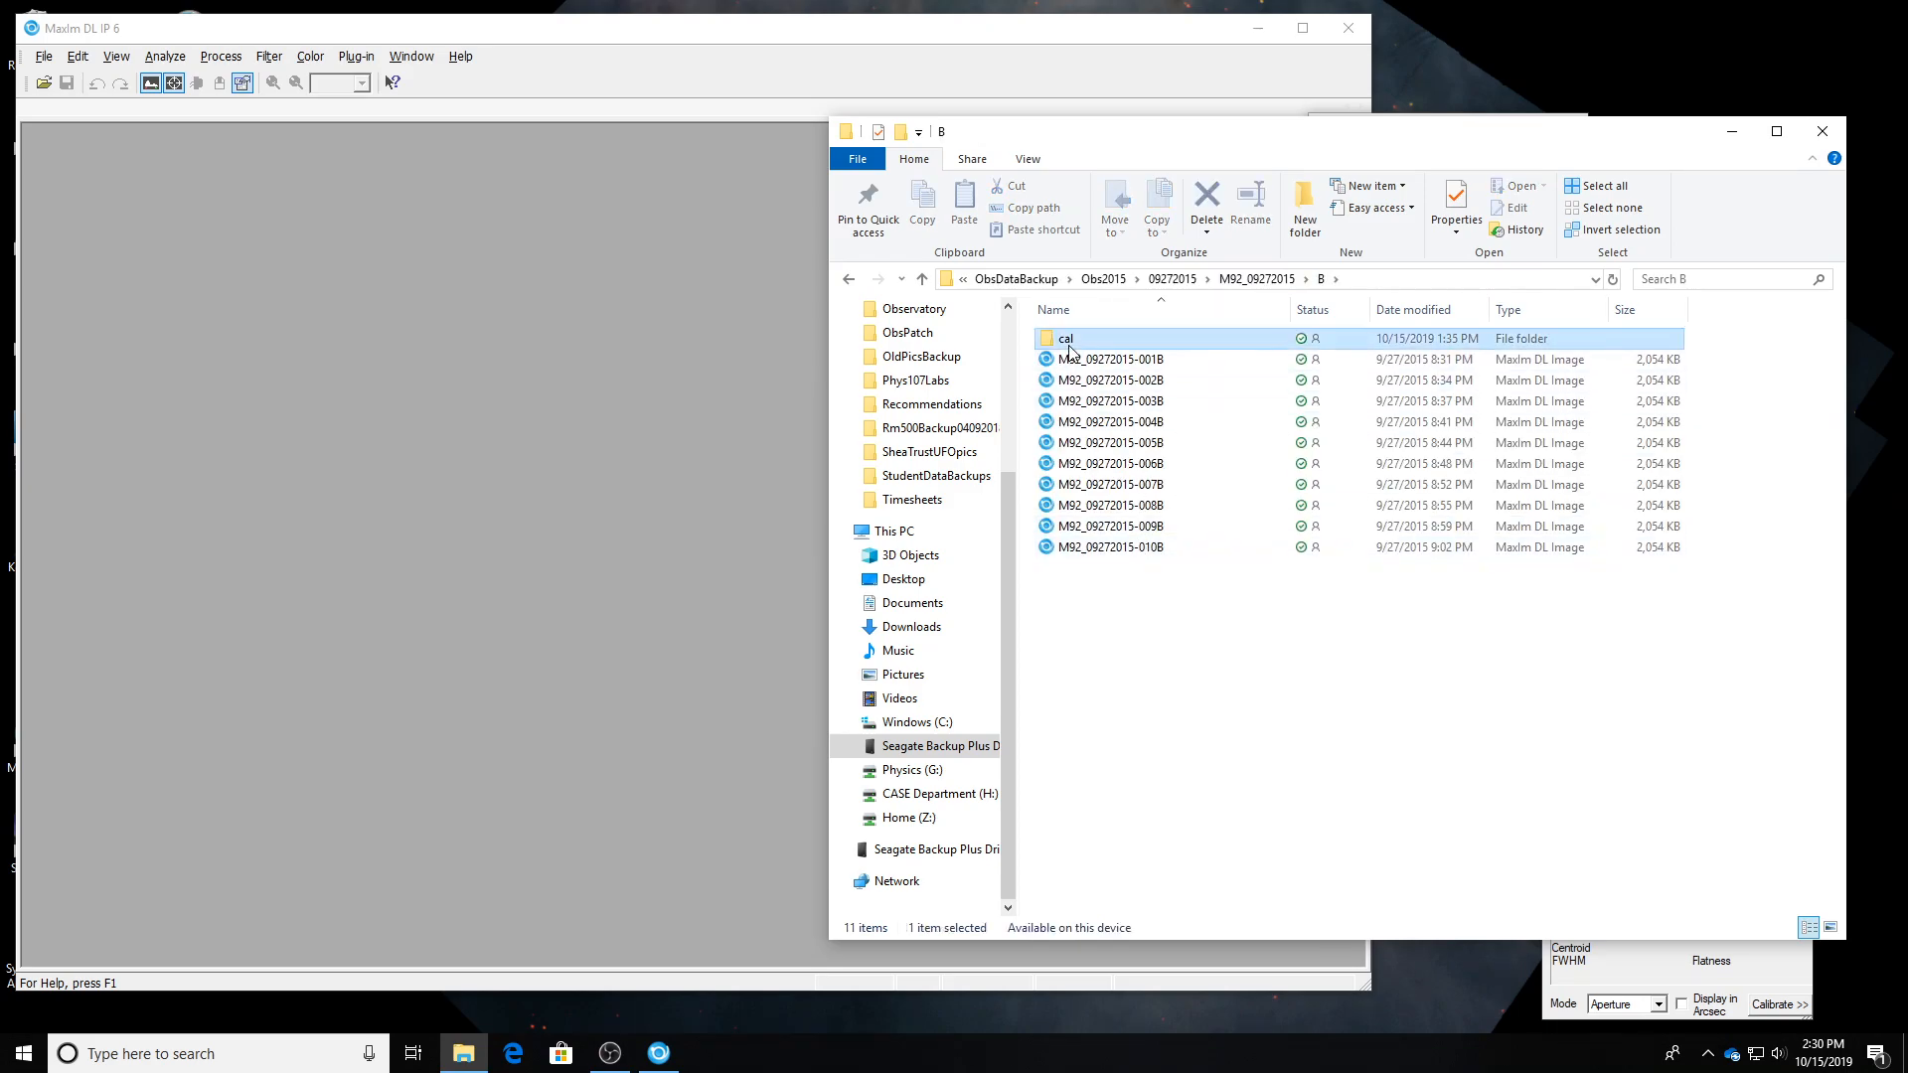
{"action": "left_click_drag", "start_coordinate": [1169, 585], "coordinate": [571, 349]}
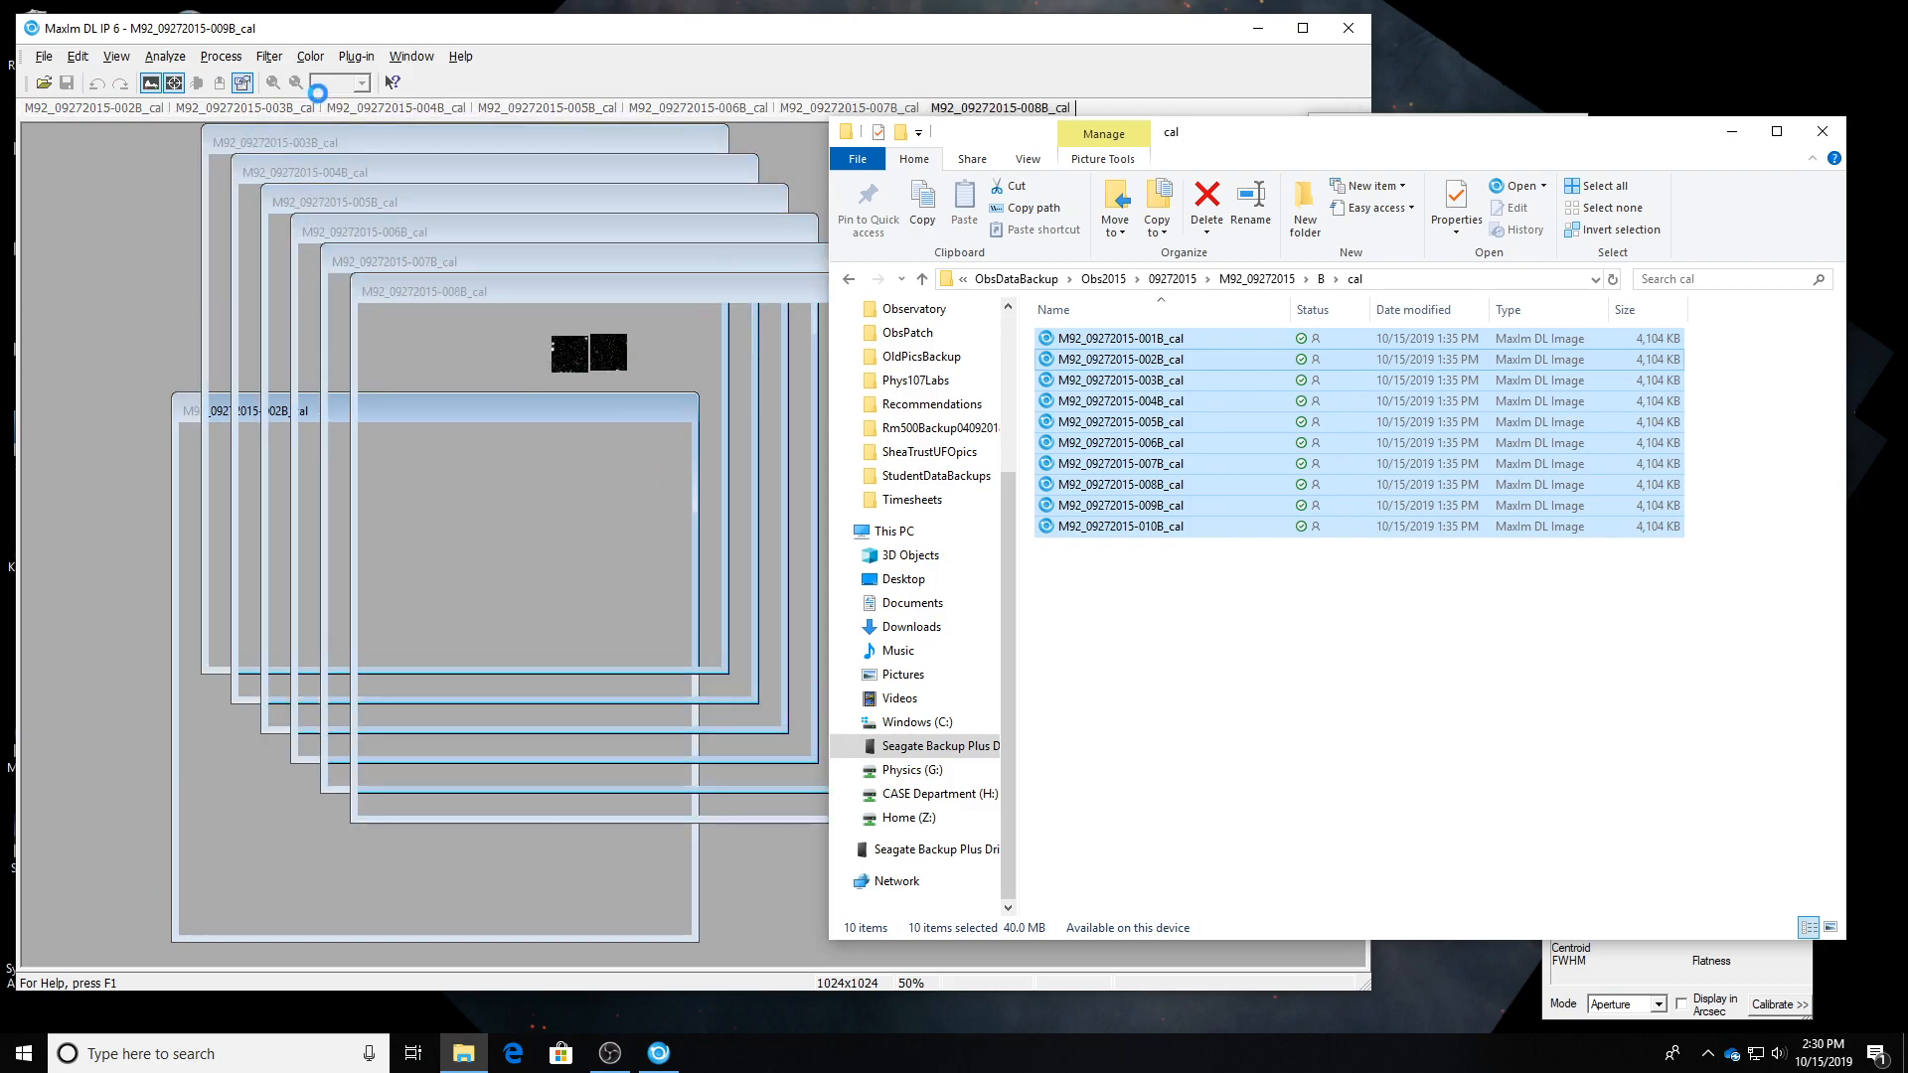
Remove the old Group6 from the Stack list and add all ten calibrated M92 B frames.
{"action": "left_click", "coordinate": [217, 64]}
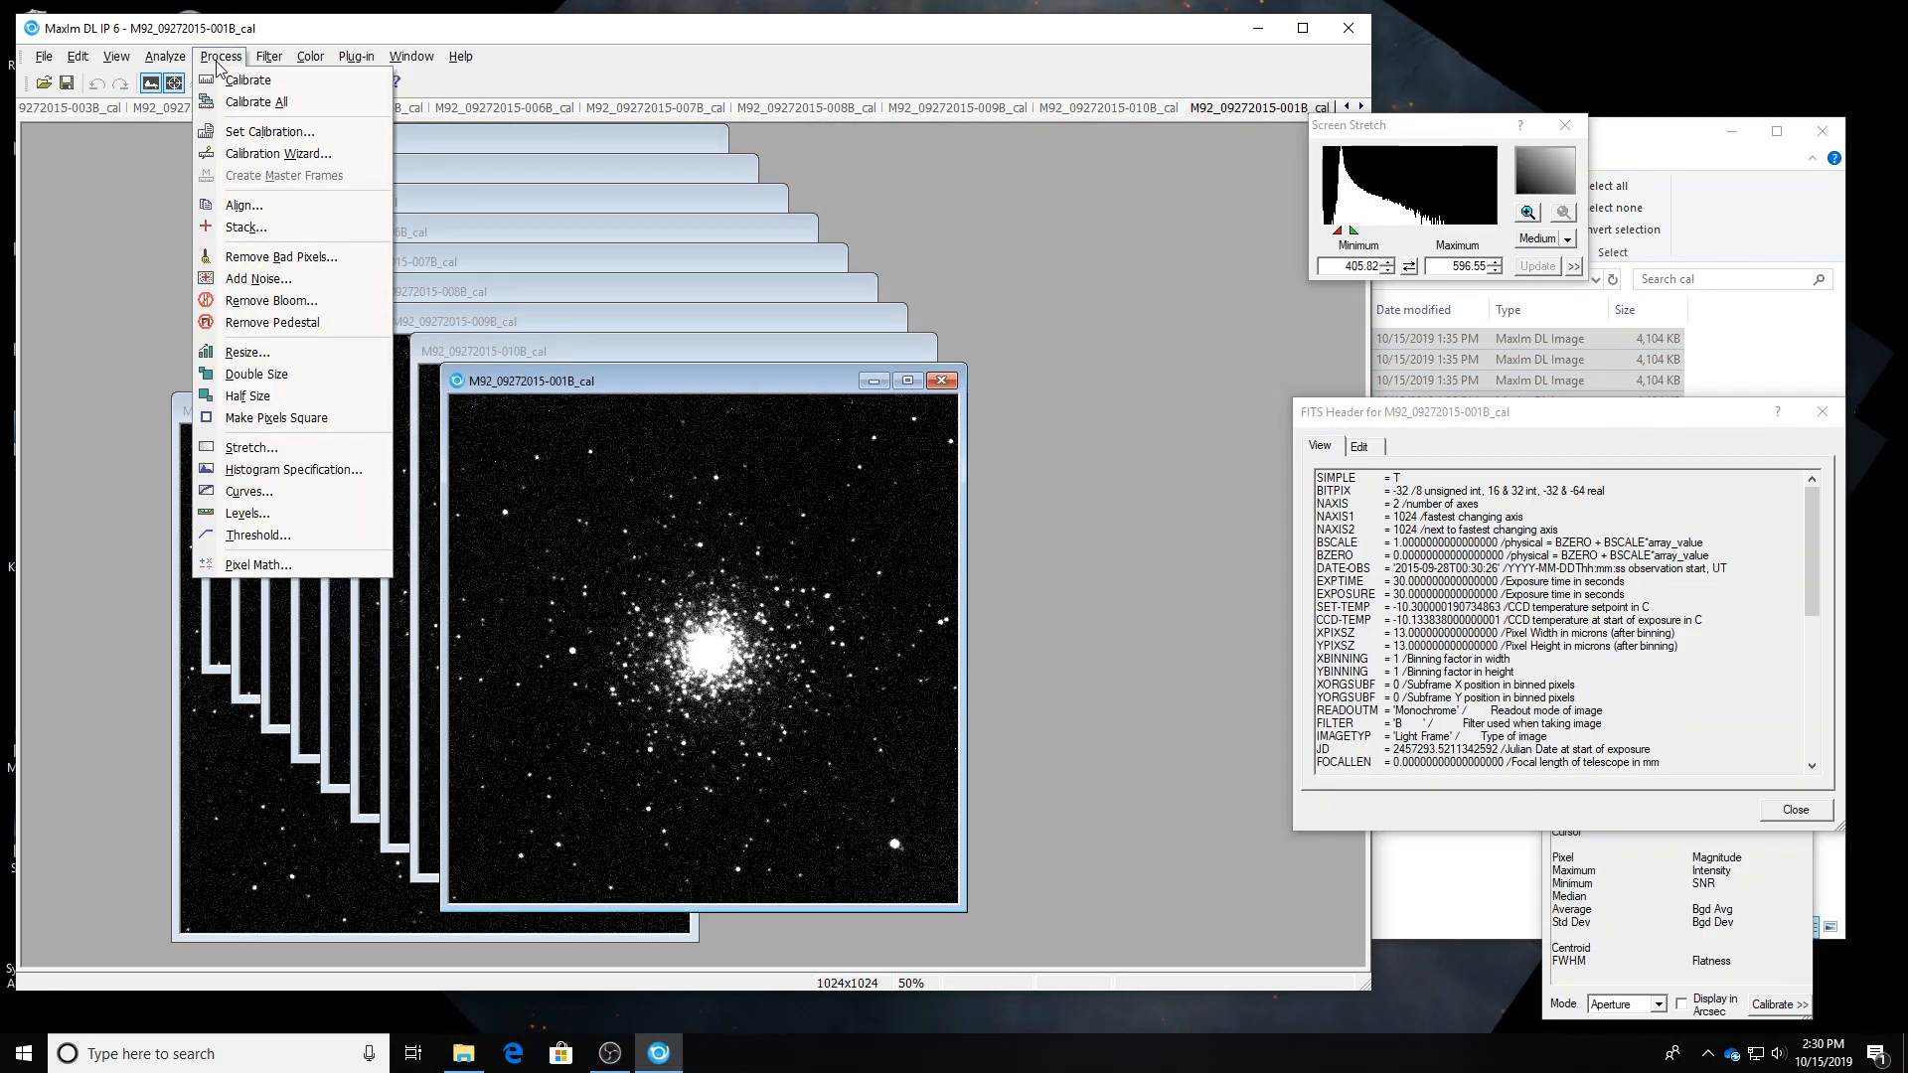
{"action": "left_click", "coordinate": [221, 229]}
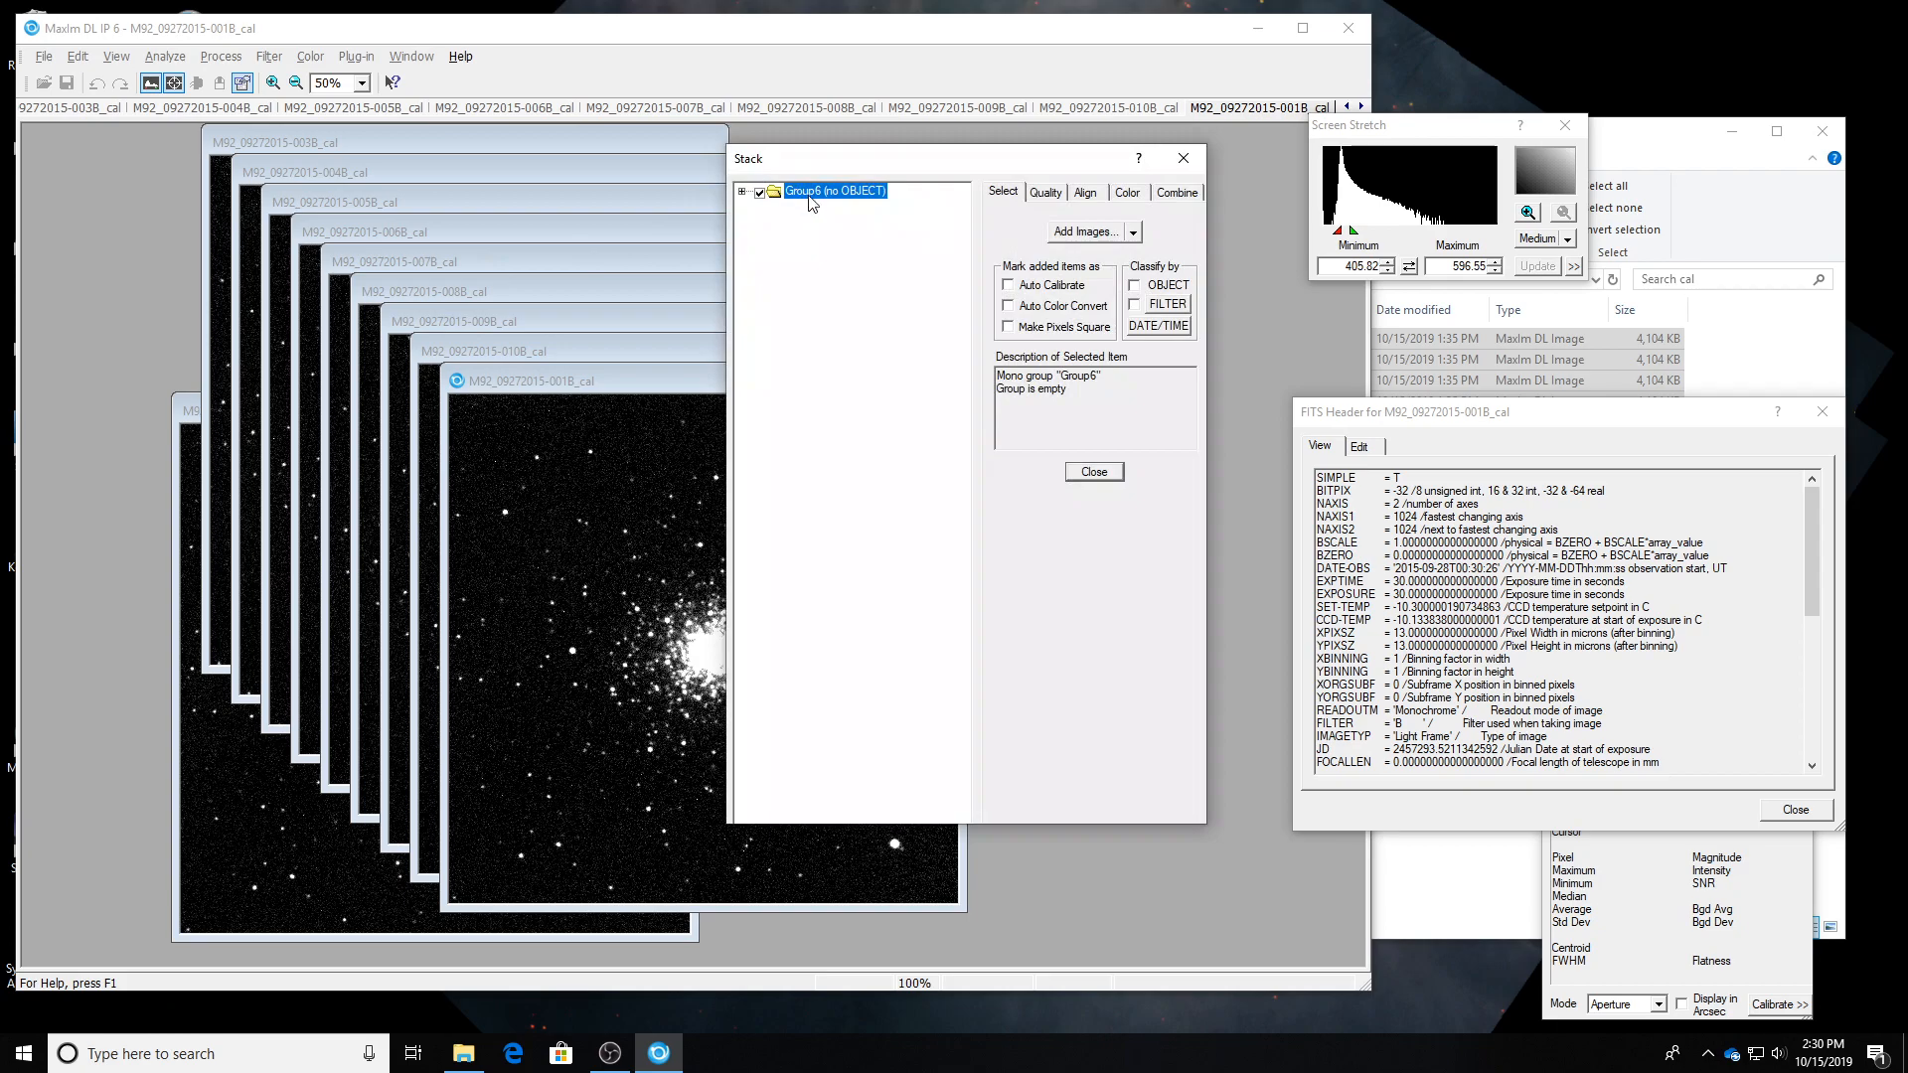
{"action": "right_click", "coordinate": [809, 202]}
{"action": "left_click", "coordinate": [881, 448]}
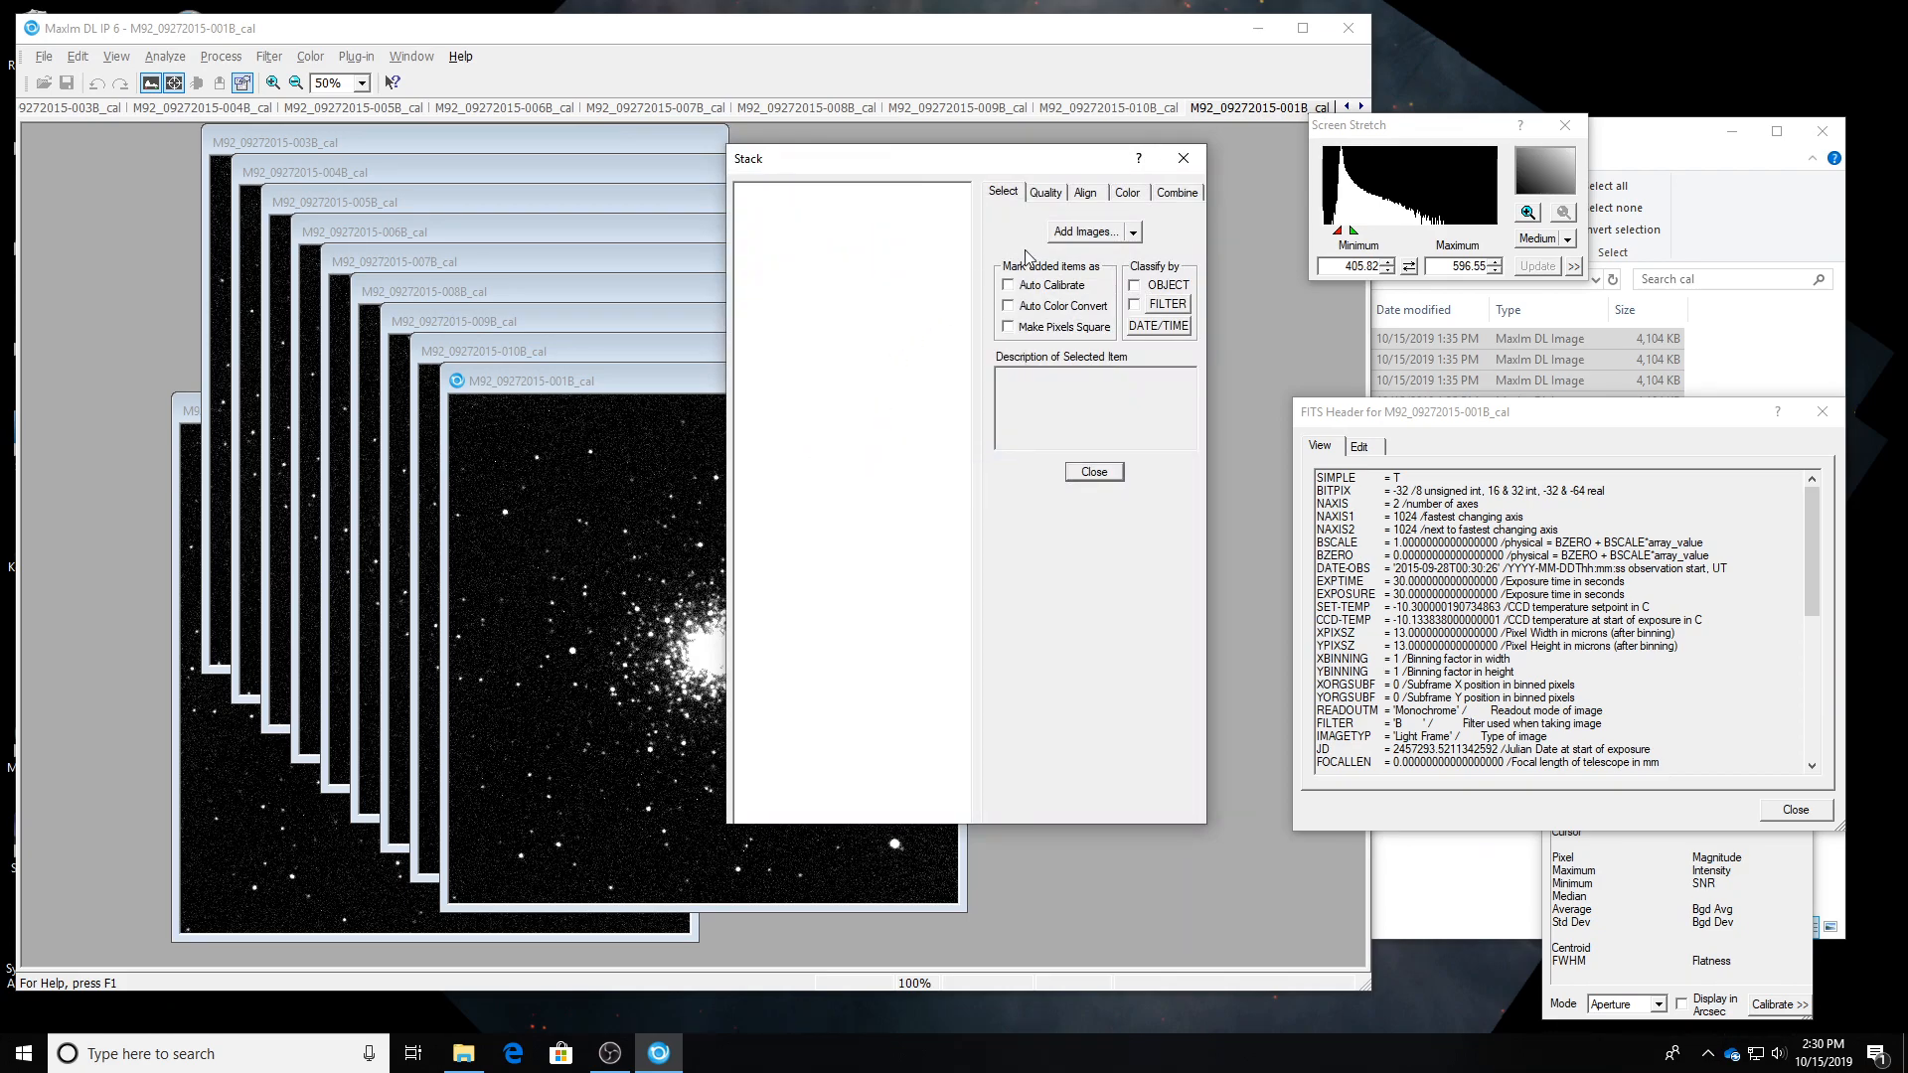
{"action": "left_click", "coordinate": [1071, 238]}
{"action": "left_click", "coordinate": [910, 611]}
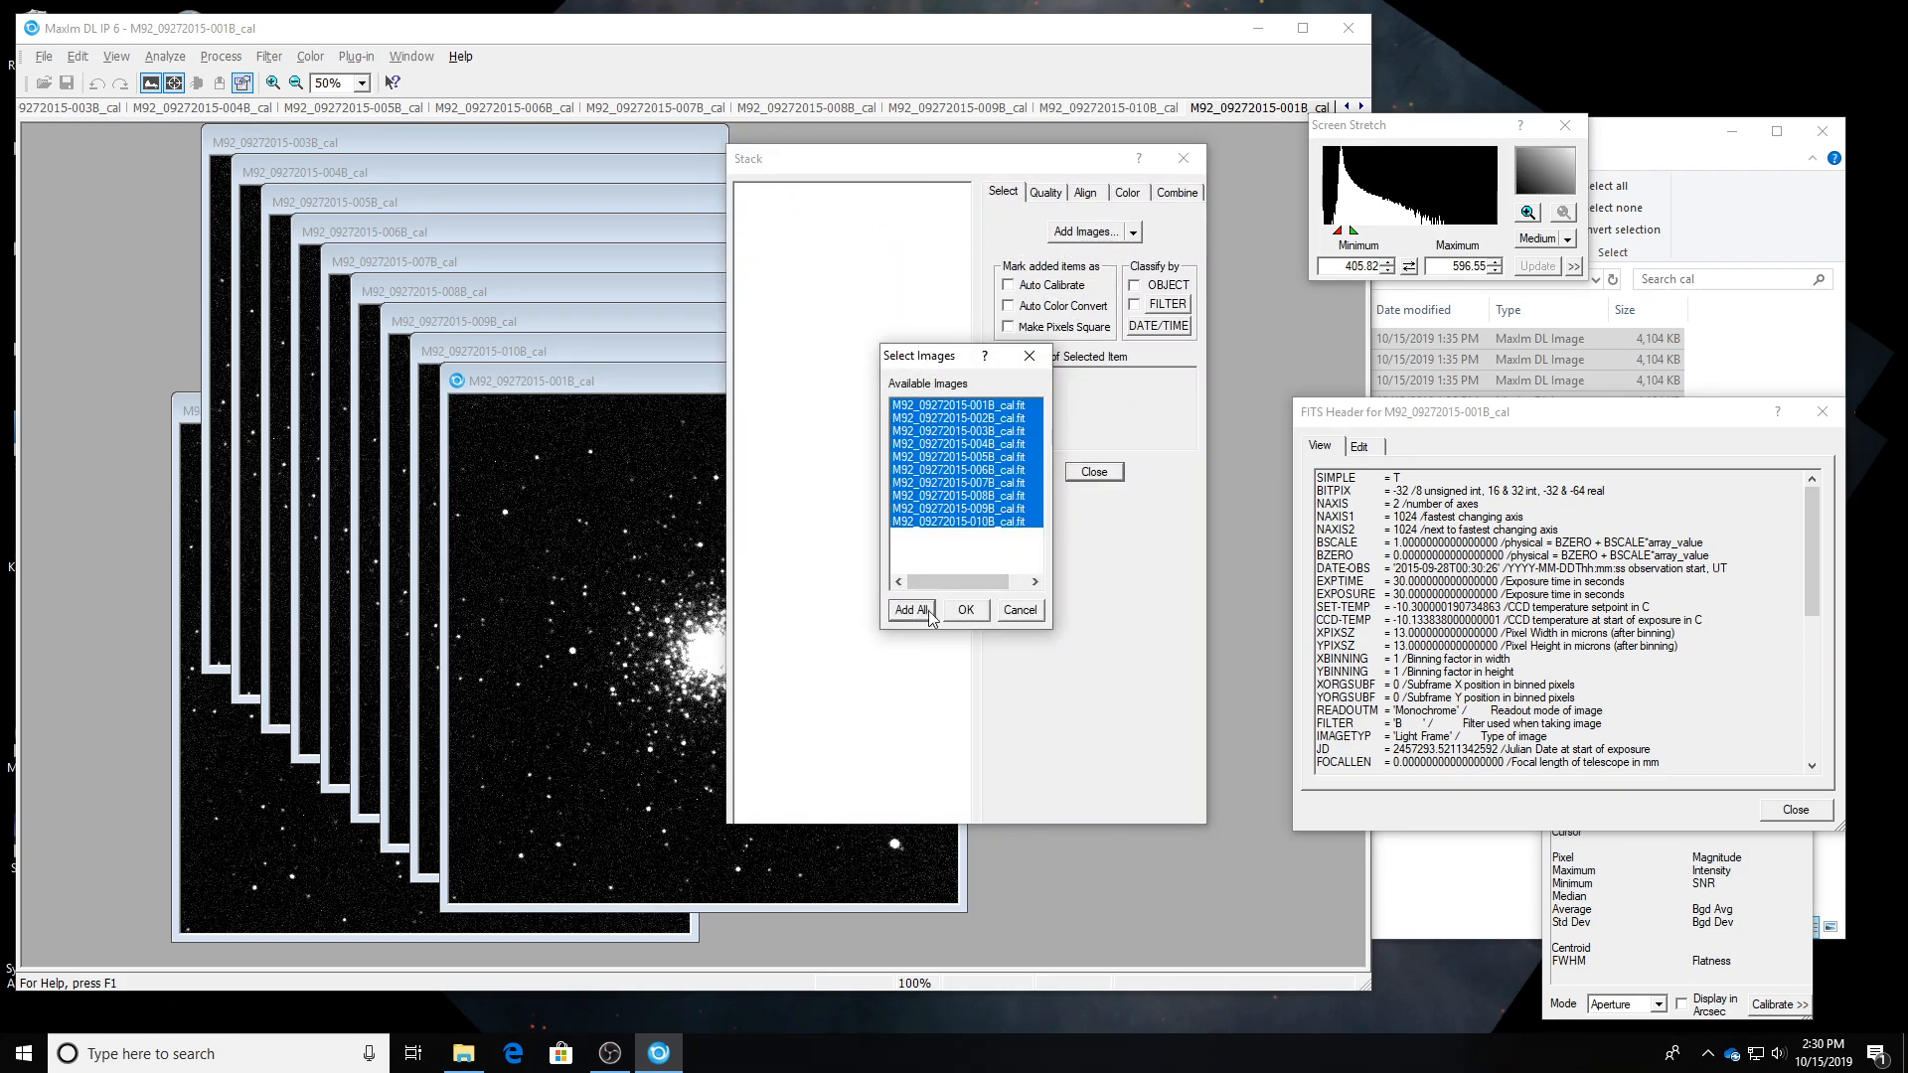
{"action": "left_click", "coordinate": [964, 612]}
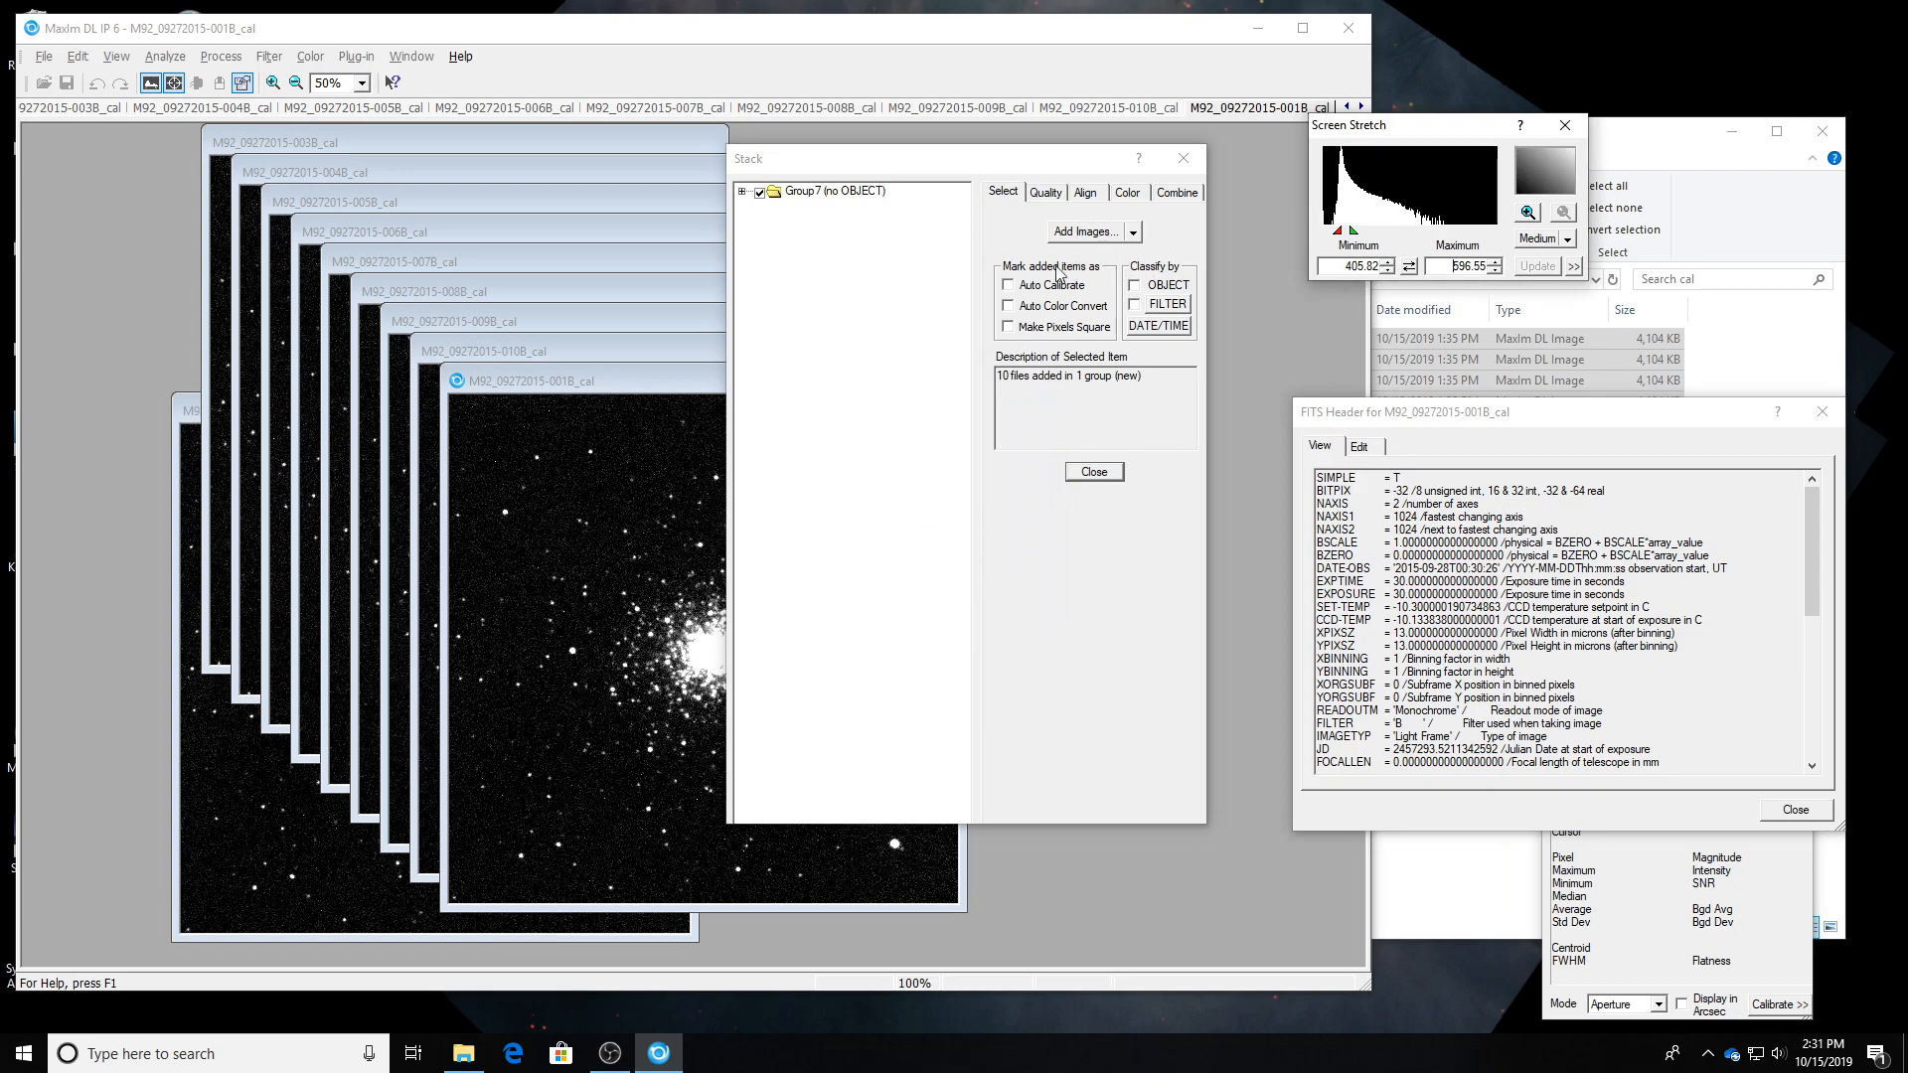
Step through the B frames from 001B to 010B and back in the alignment preview, checking image quality and star positions.
{"action": "left_click", "coordinate": [1087, 194]}
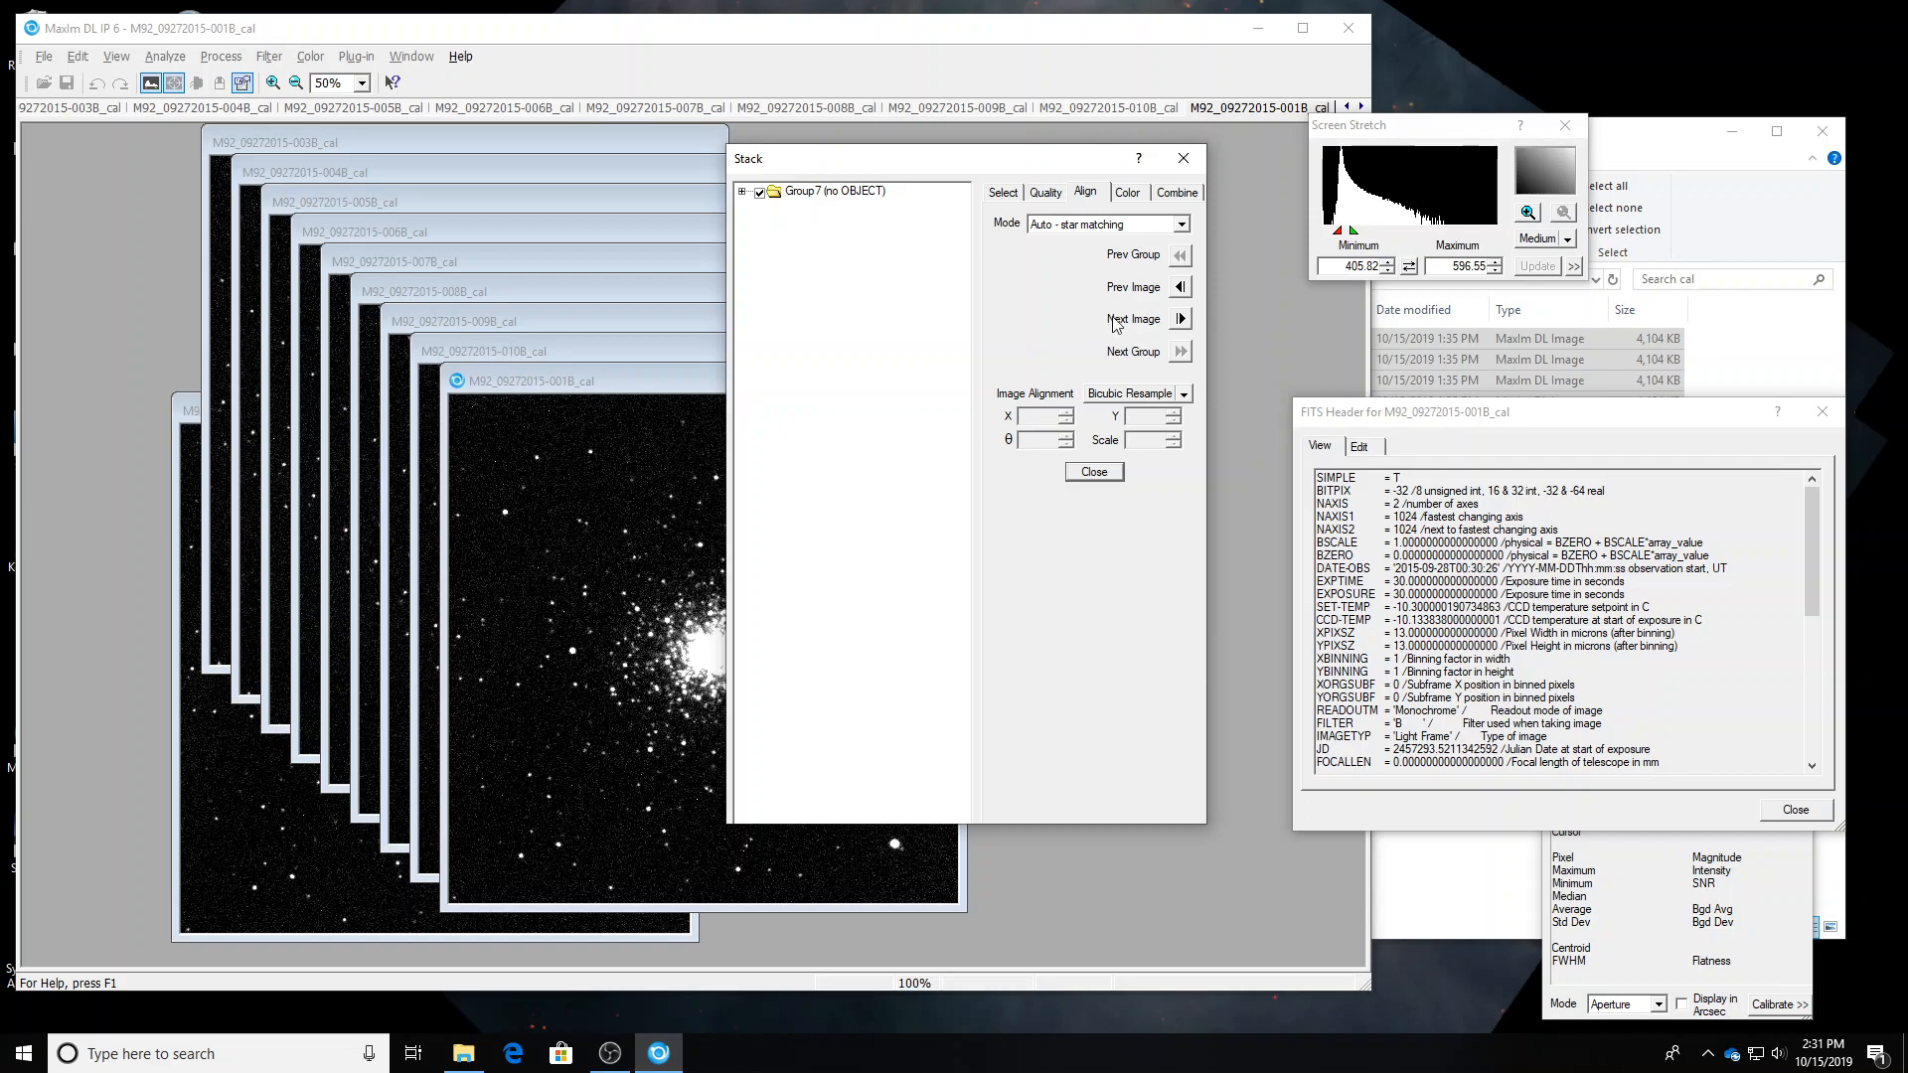
{"action": "left_click", "coordinate": [741, 191]}
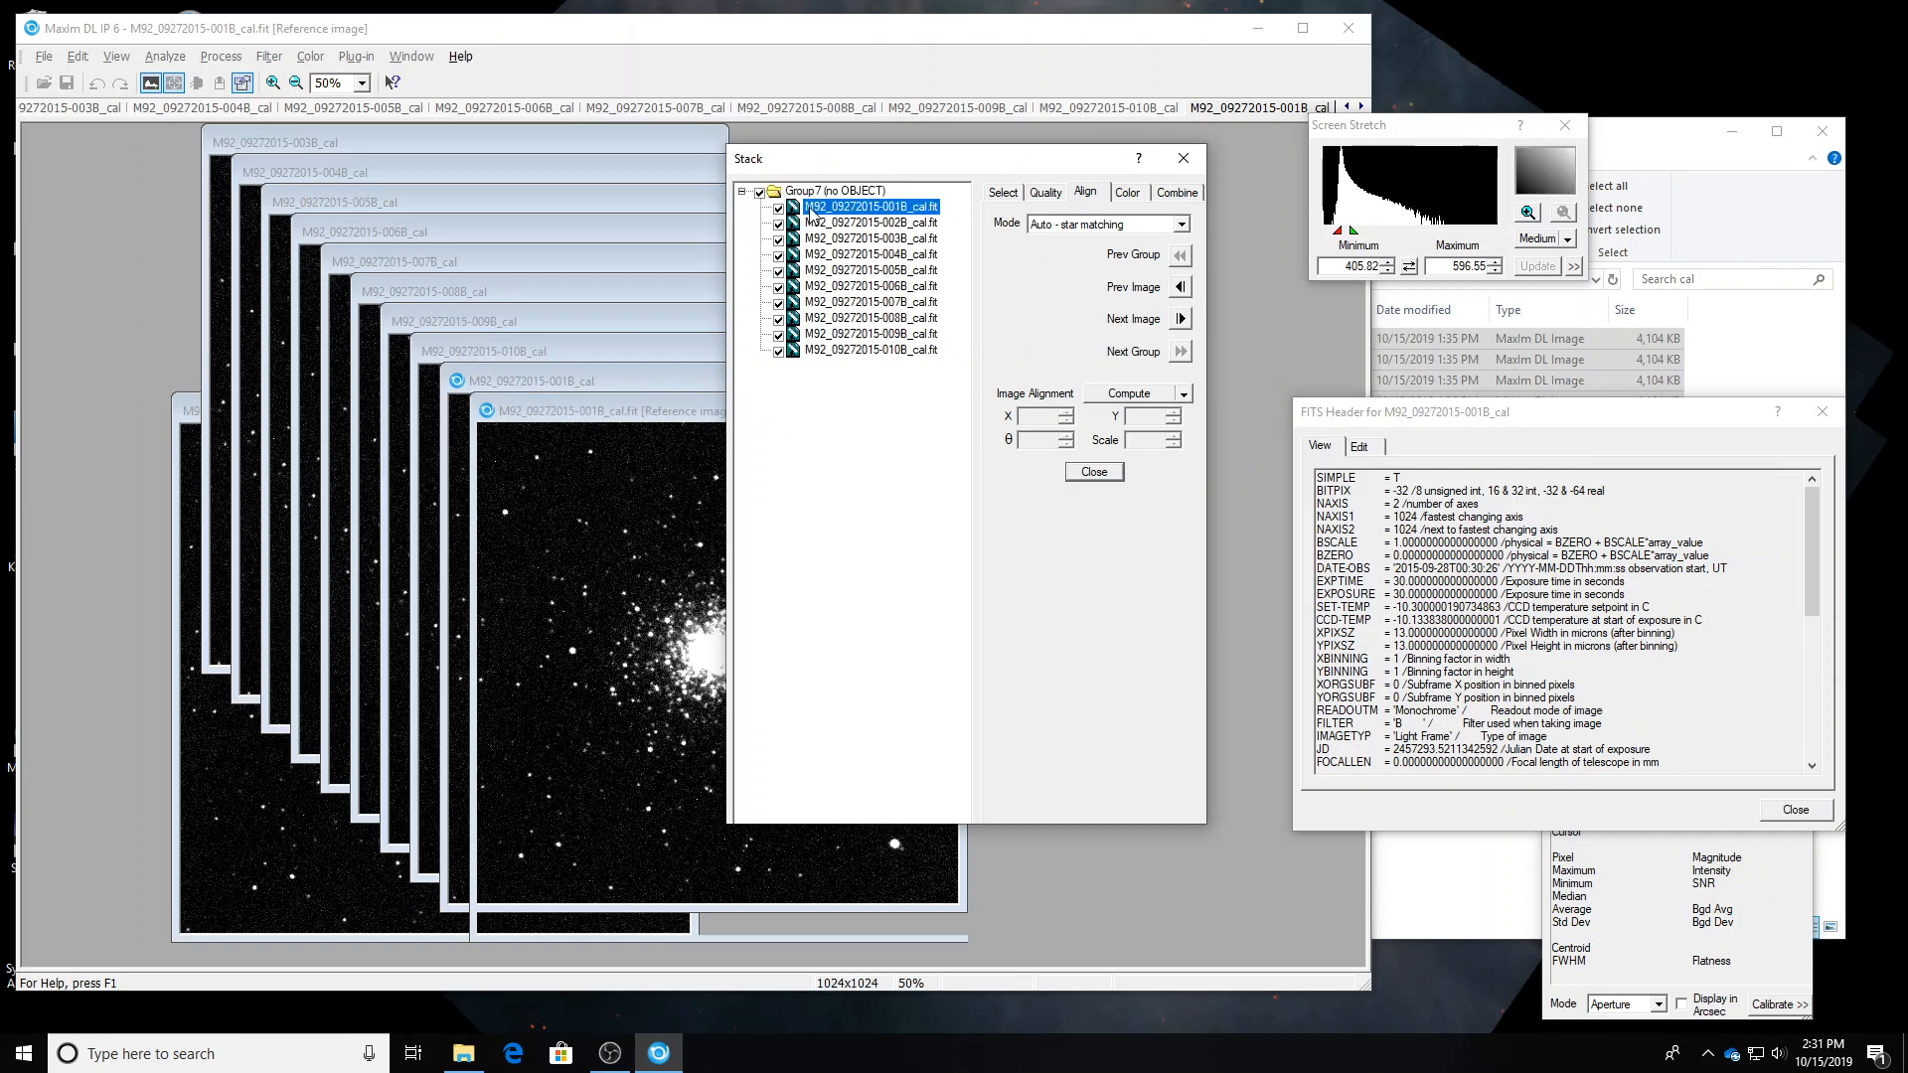
{"action": "left_click_drag", "start_coordinate": [676, 417], "coordinate": [375, 169]}
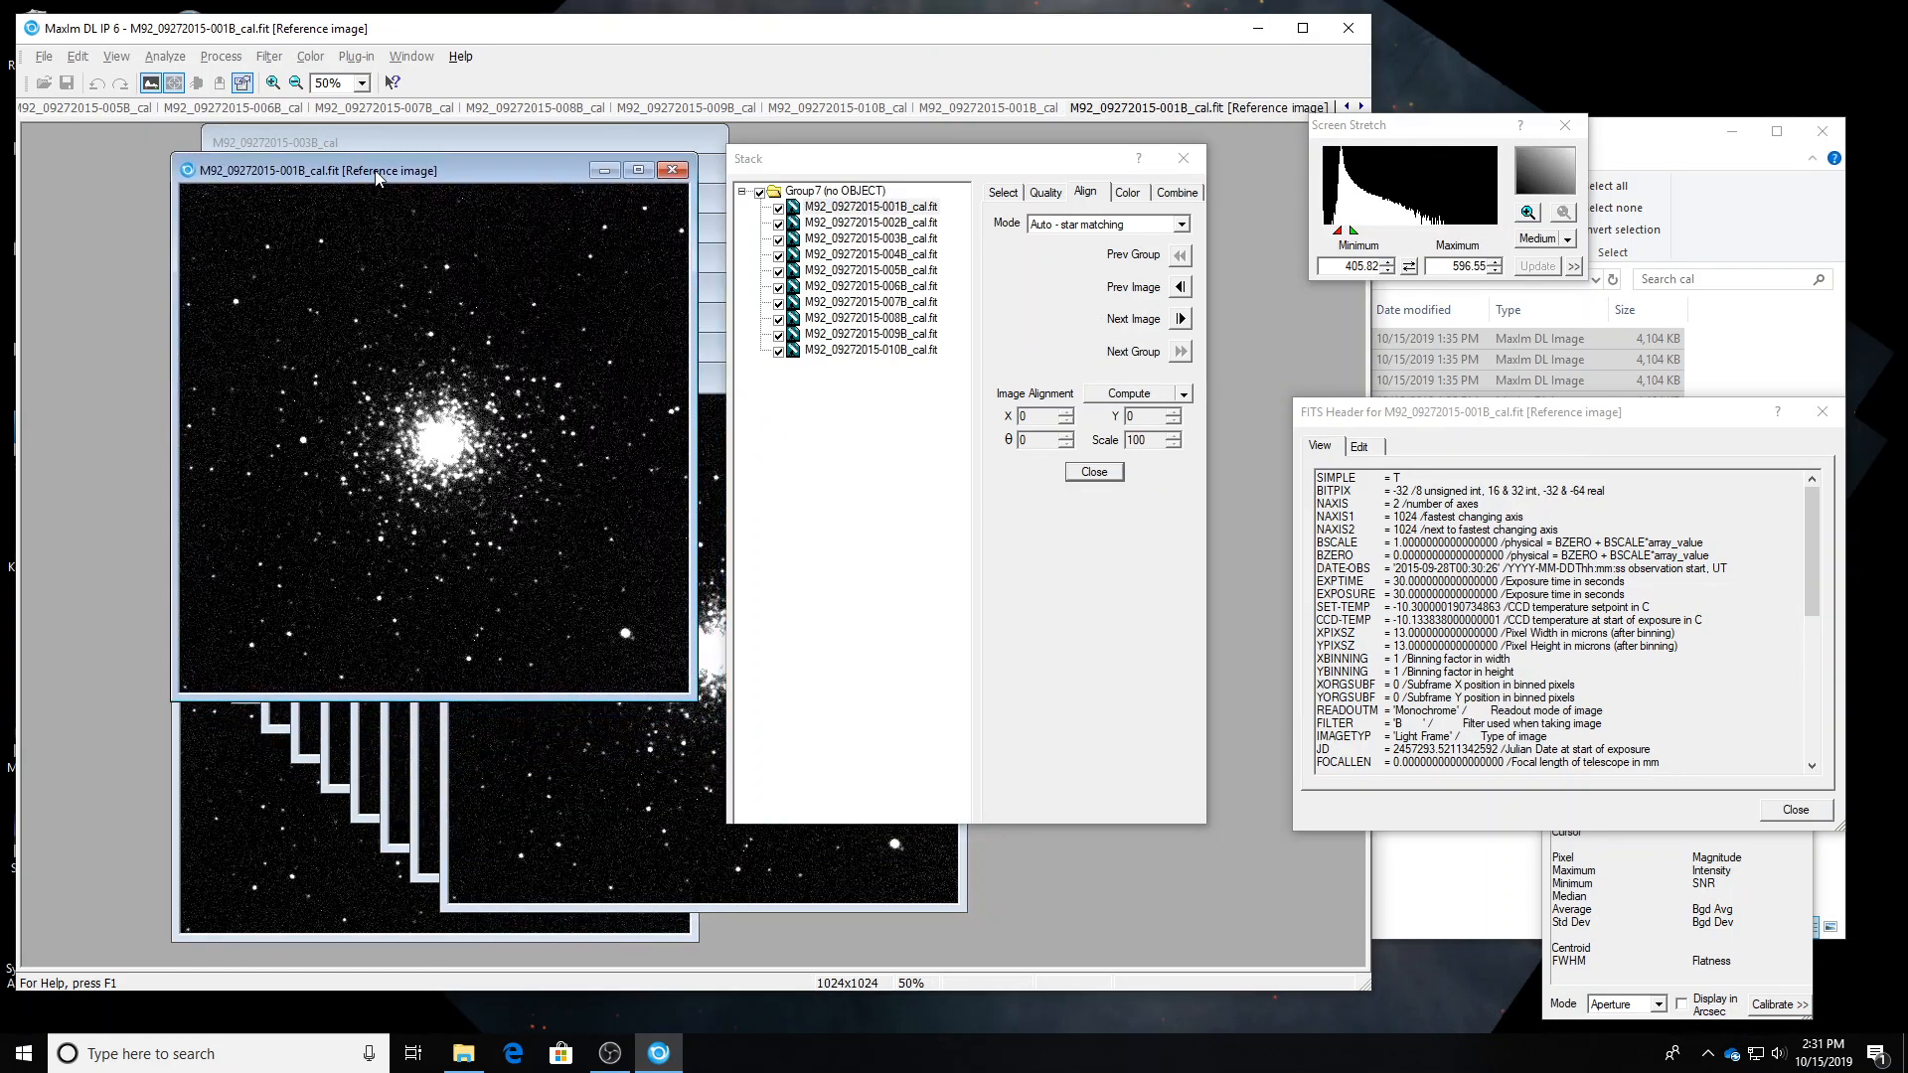
{"action": "left_click", "coordinate": [843, 208]}
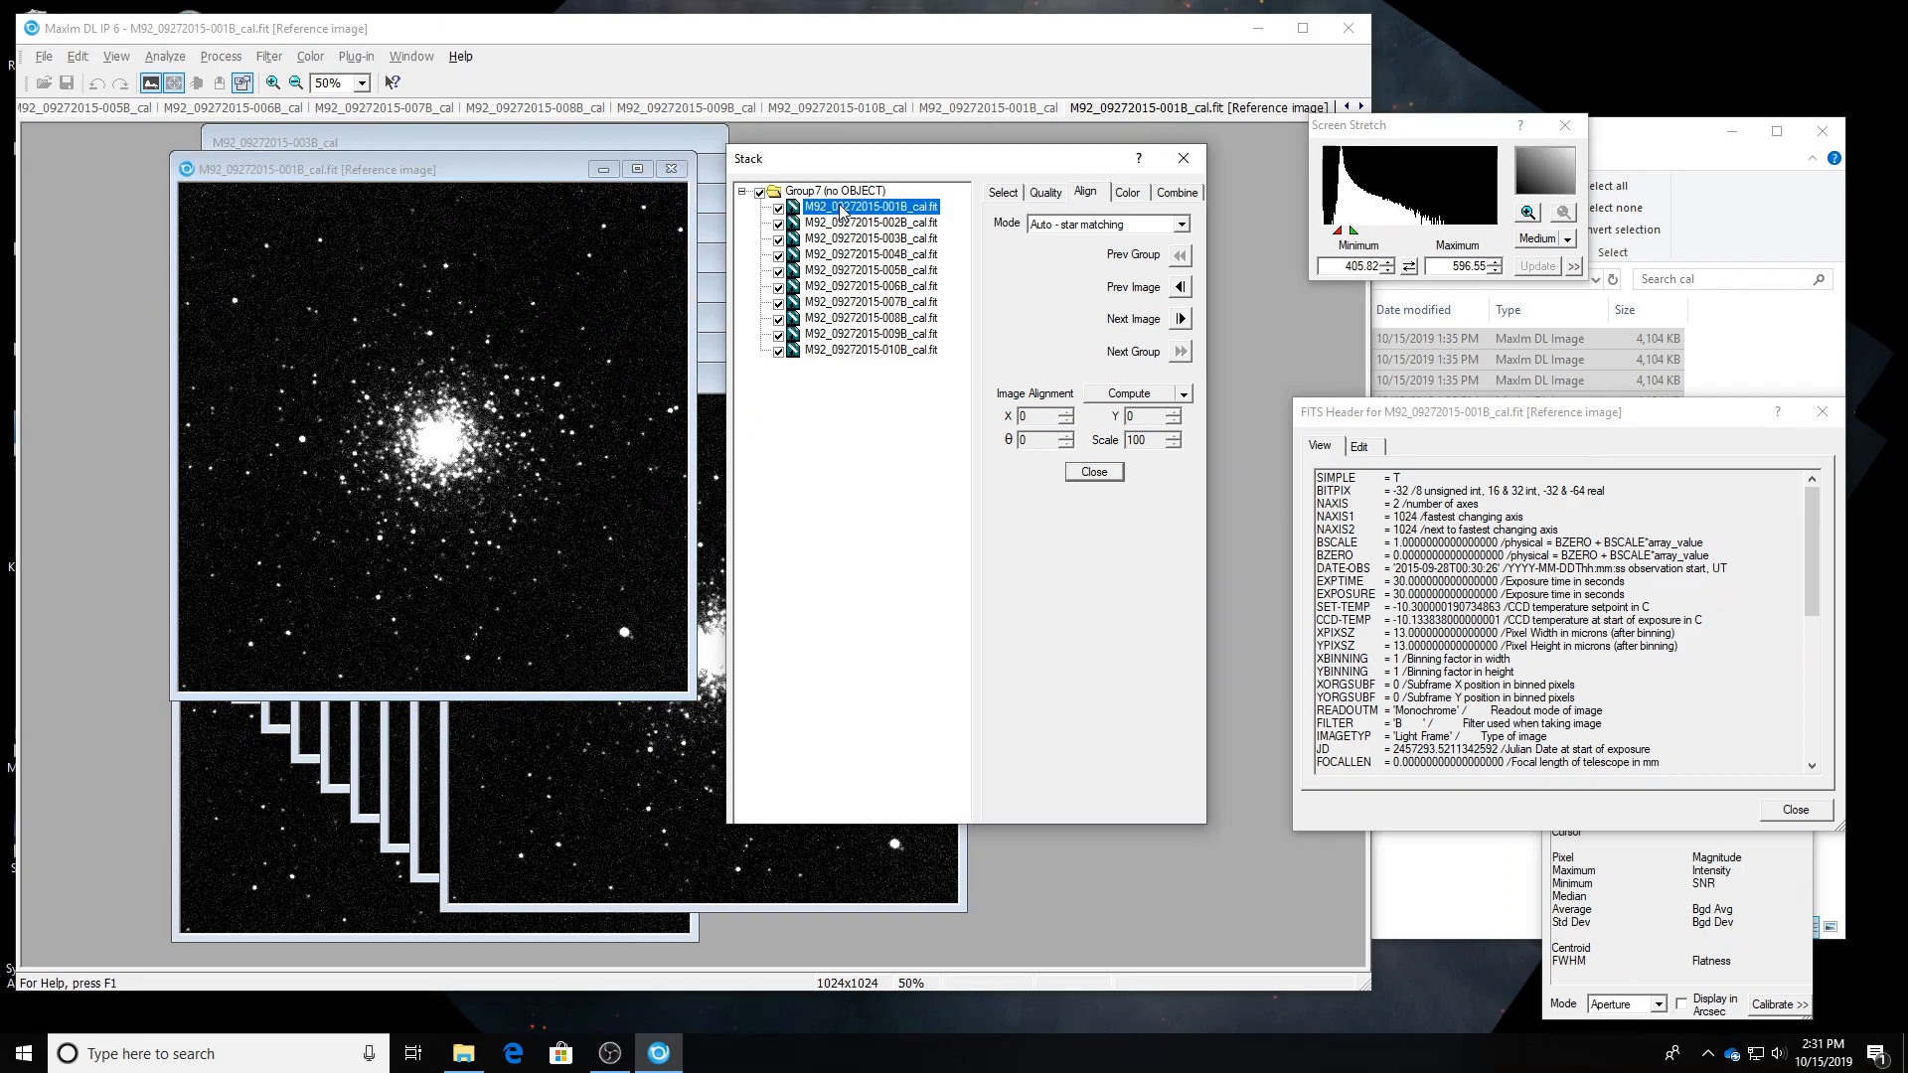
{"action": "key", "text": "Down"}
{"action": "key", "text": "Down"}
{"action": "key", "text": "Down"}
{"action": "key", "text": "Down"}
{"action": "key", "text": "Down"}
{"action": "key", "text": "Down"}
{"action": "key", "text": "Down"}
{"action": "key", "text": "Down"}
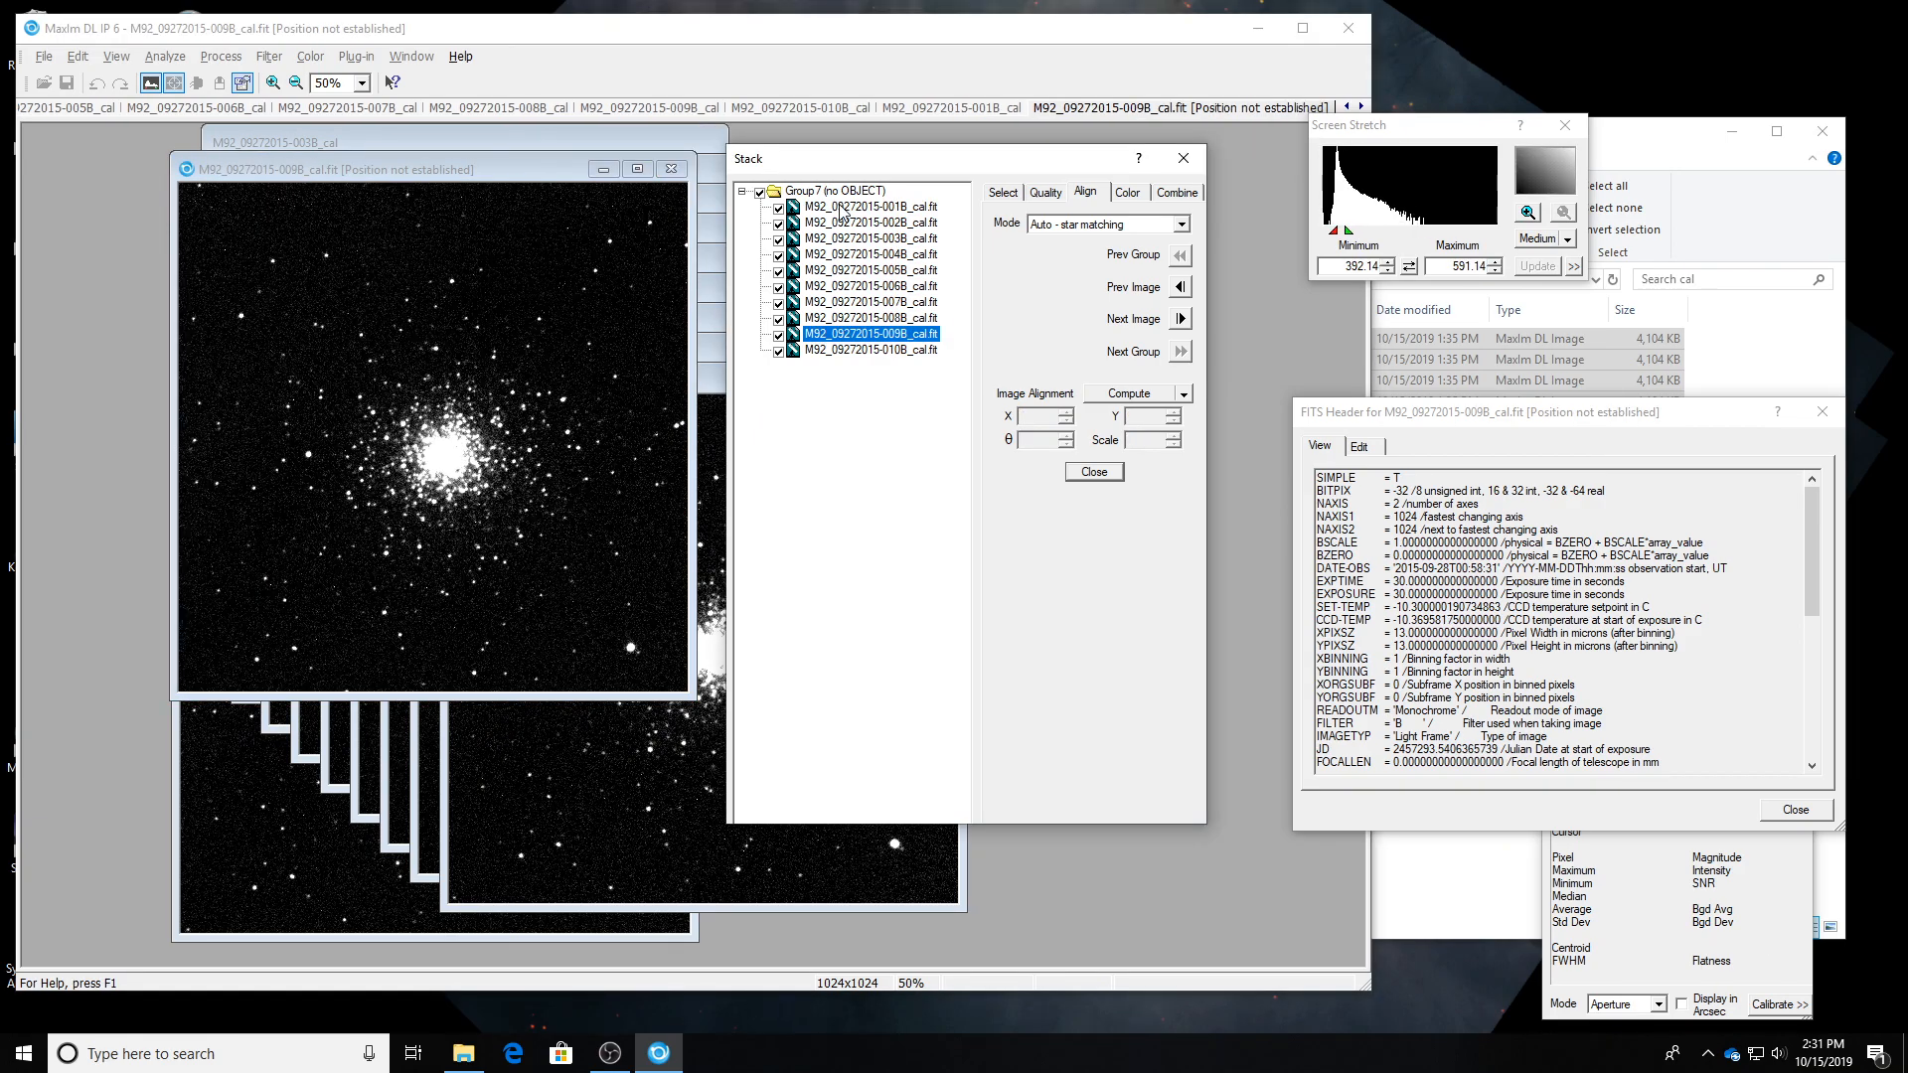
{"action": "key", "text": "Down"}
{"action": "key", "text": "Up"}
{"action": "key", "text": "Up"}
{"action": "key", "text": "Down"}
{"action": "key", "text": "Up"}
{"action": "key", "text": "Down"}
{"action": "key", "text": "Up"}
{"action": "key", "text": "Up"}
{"action": "key", "text": "Up"}
{"action": "key", "text": "Up"}
{"action": "key", "text": "Up"}
{"action": "key", "text": "Up"}
{"action": "key", "text": "Up"}
{"action": "key", "text": "Up"}
{"action": "key", "text": "Up"}
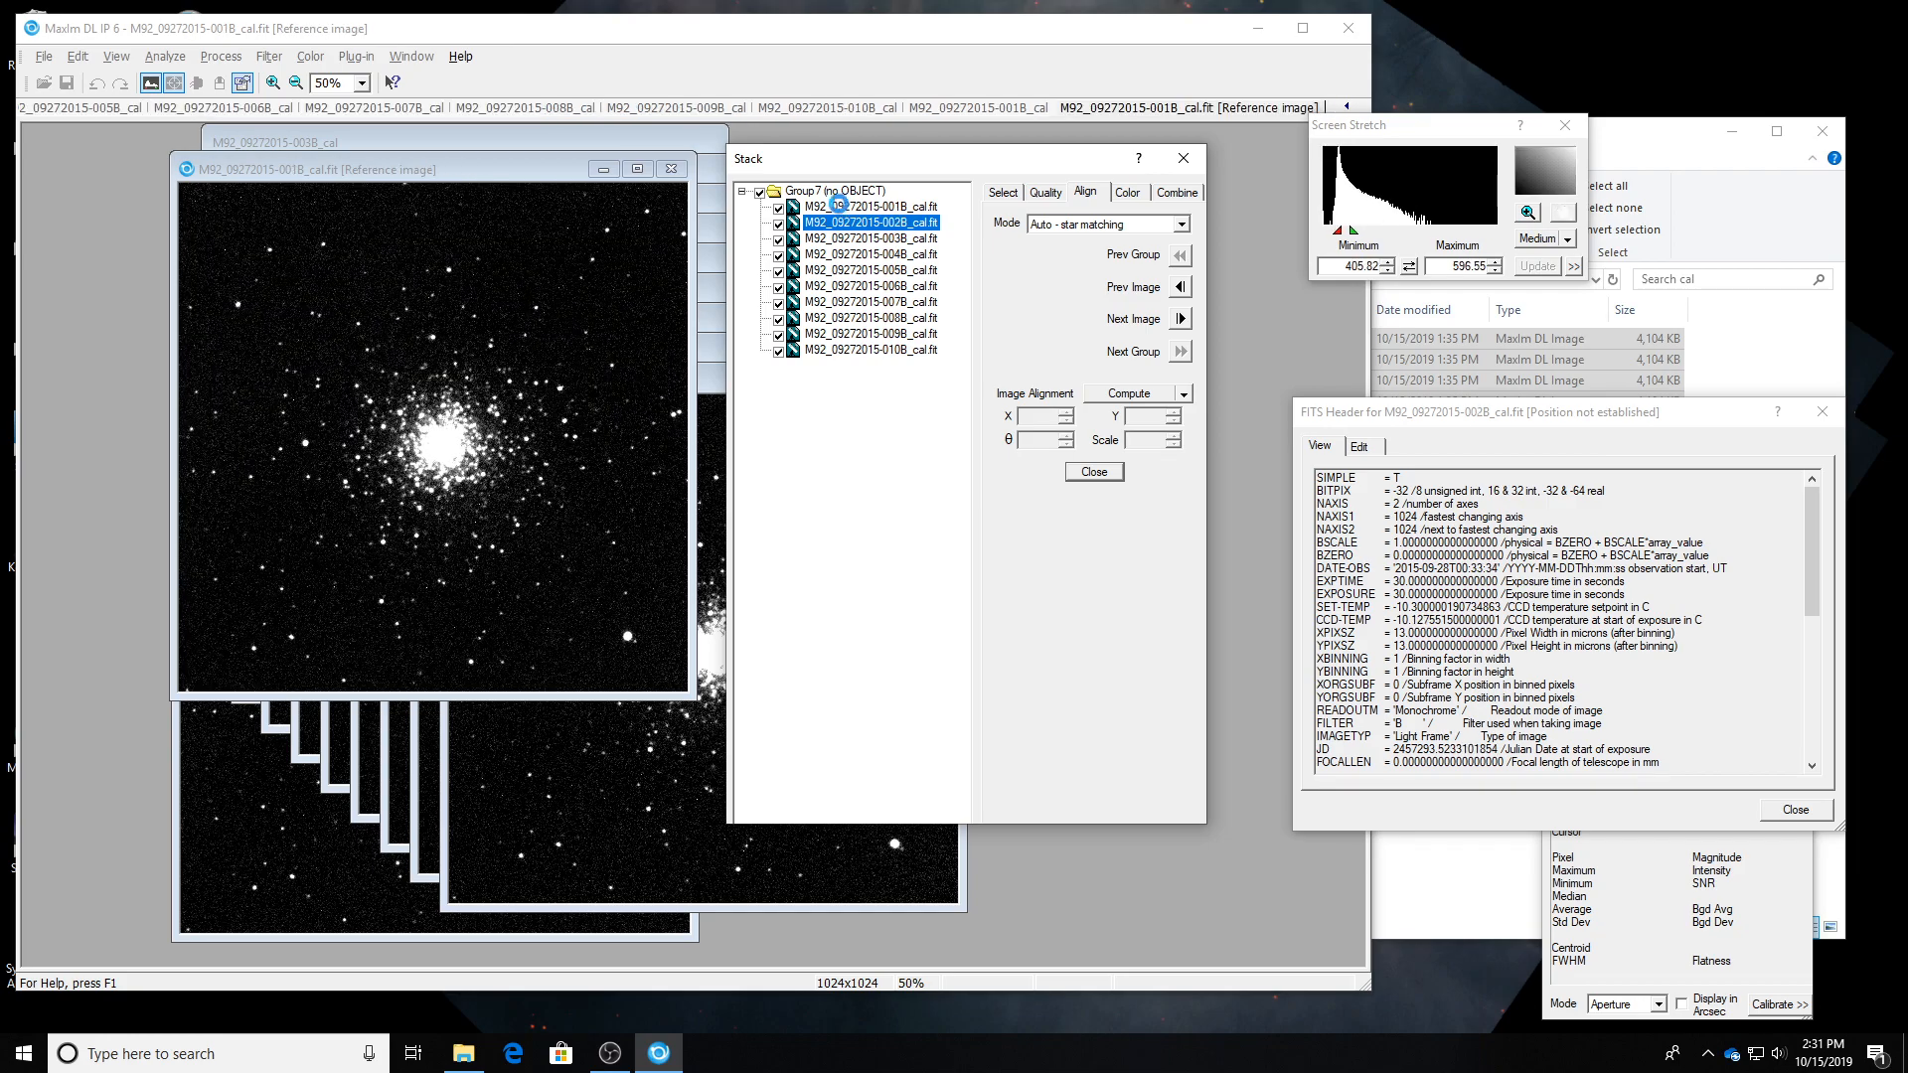
Median-combine the ten M92 B frames into one image and close the Stack dialog.
{"action": "left_click", "coordinate": [1174, 194]}
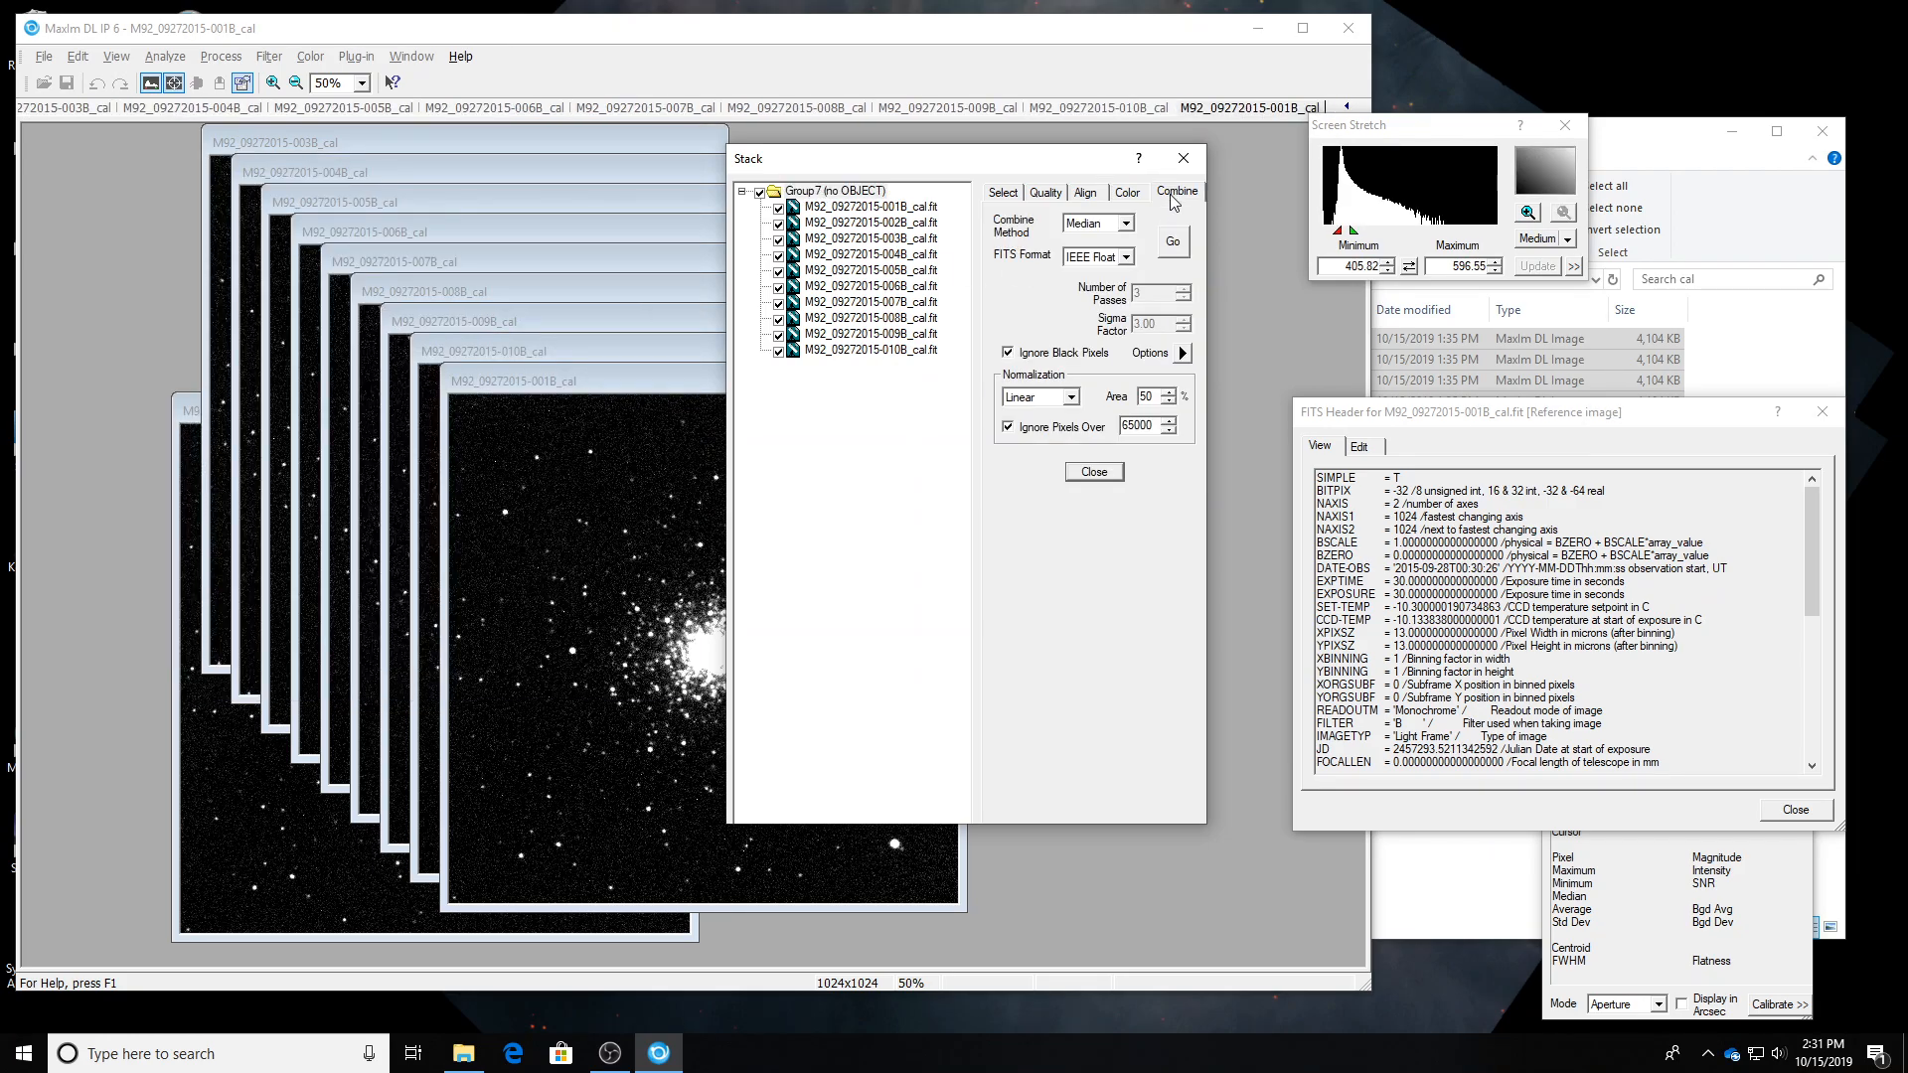
{"action": "left_click", "coordinate": [1175, 244]}
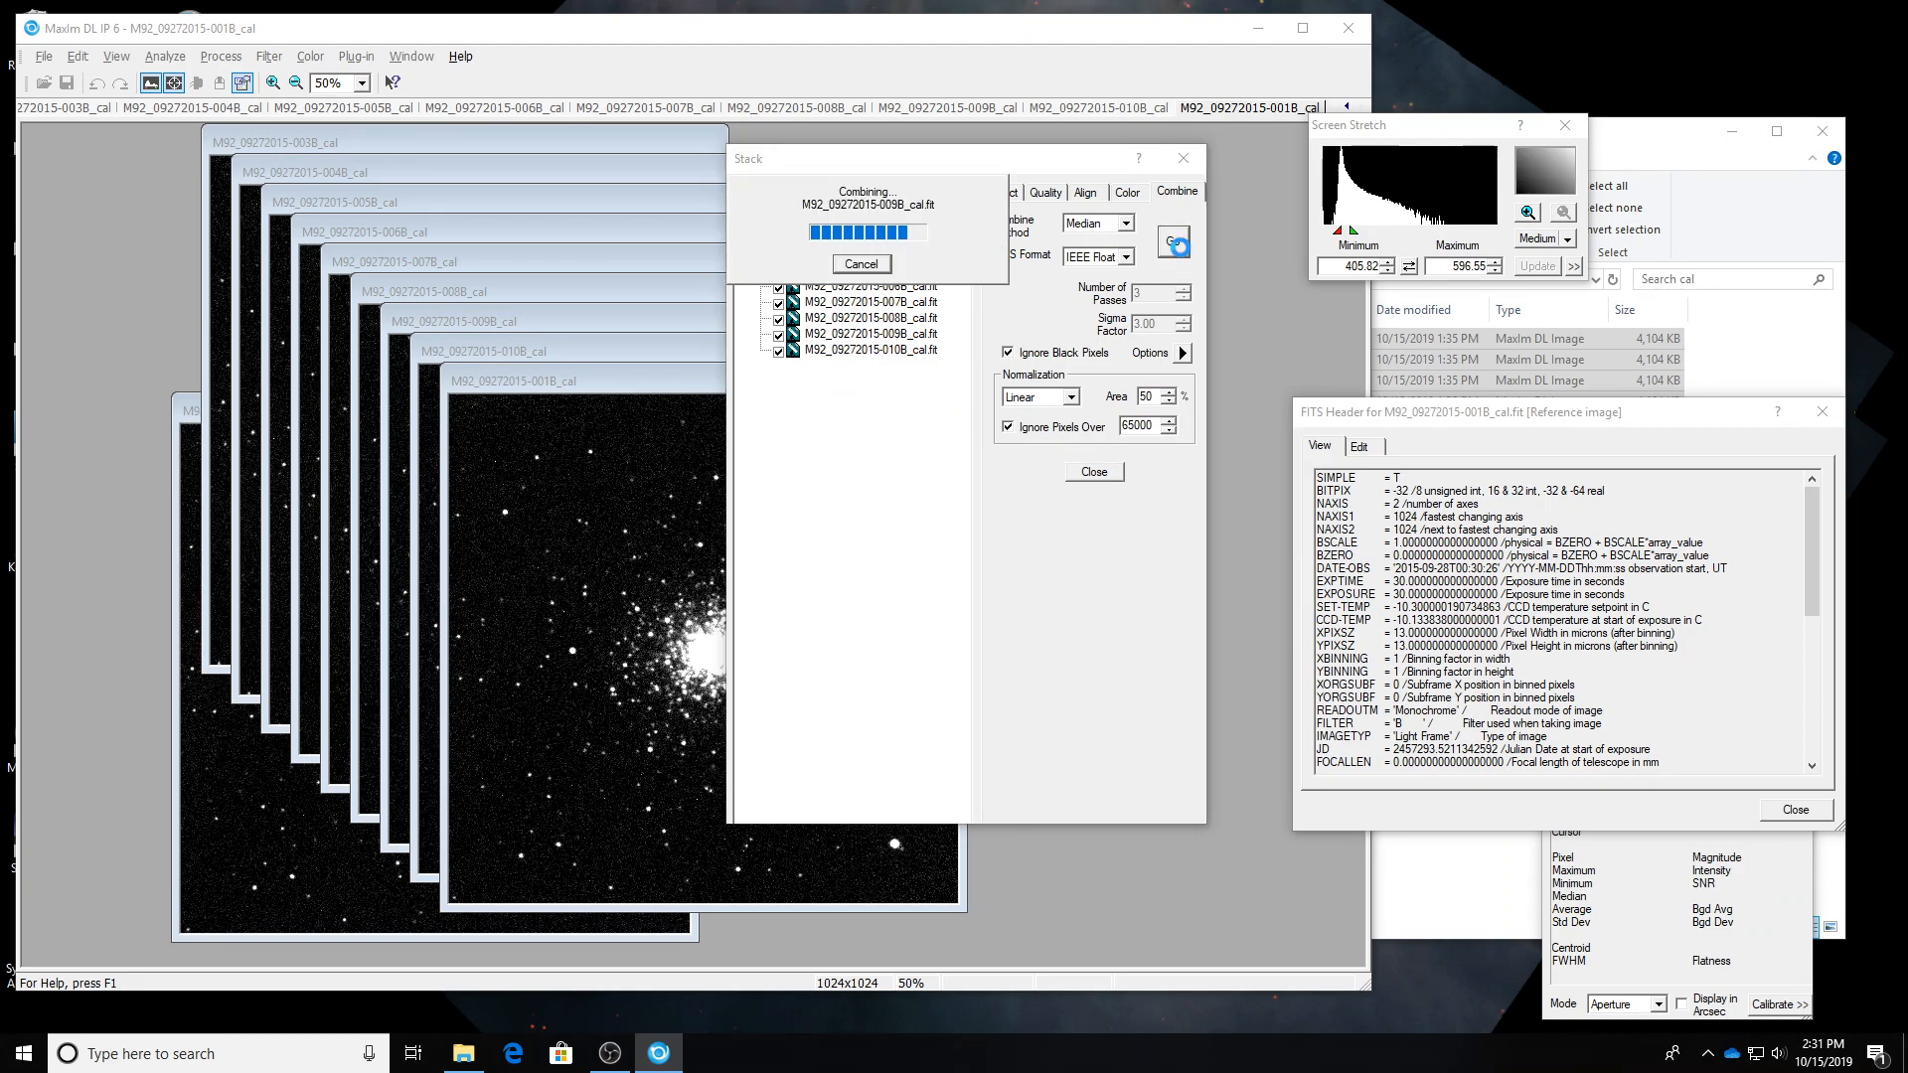
{"action": "left_click_drag", "start_coordinate": [677, 156], "coordinate": [341, 201]}
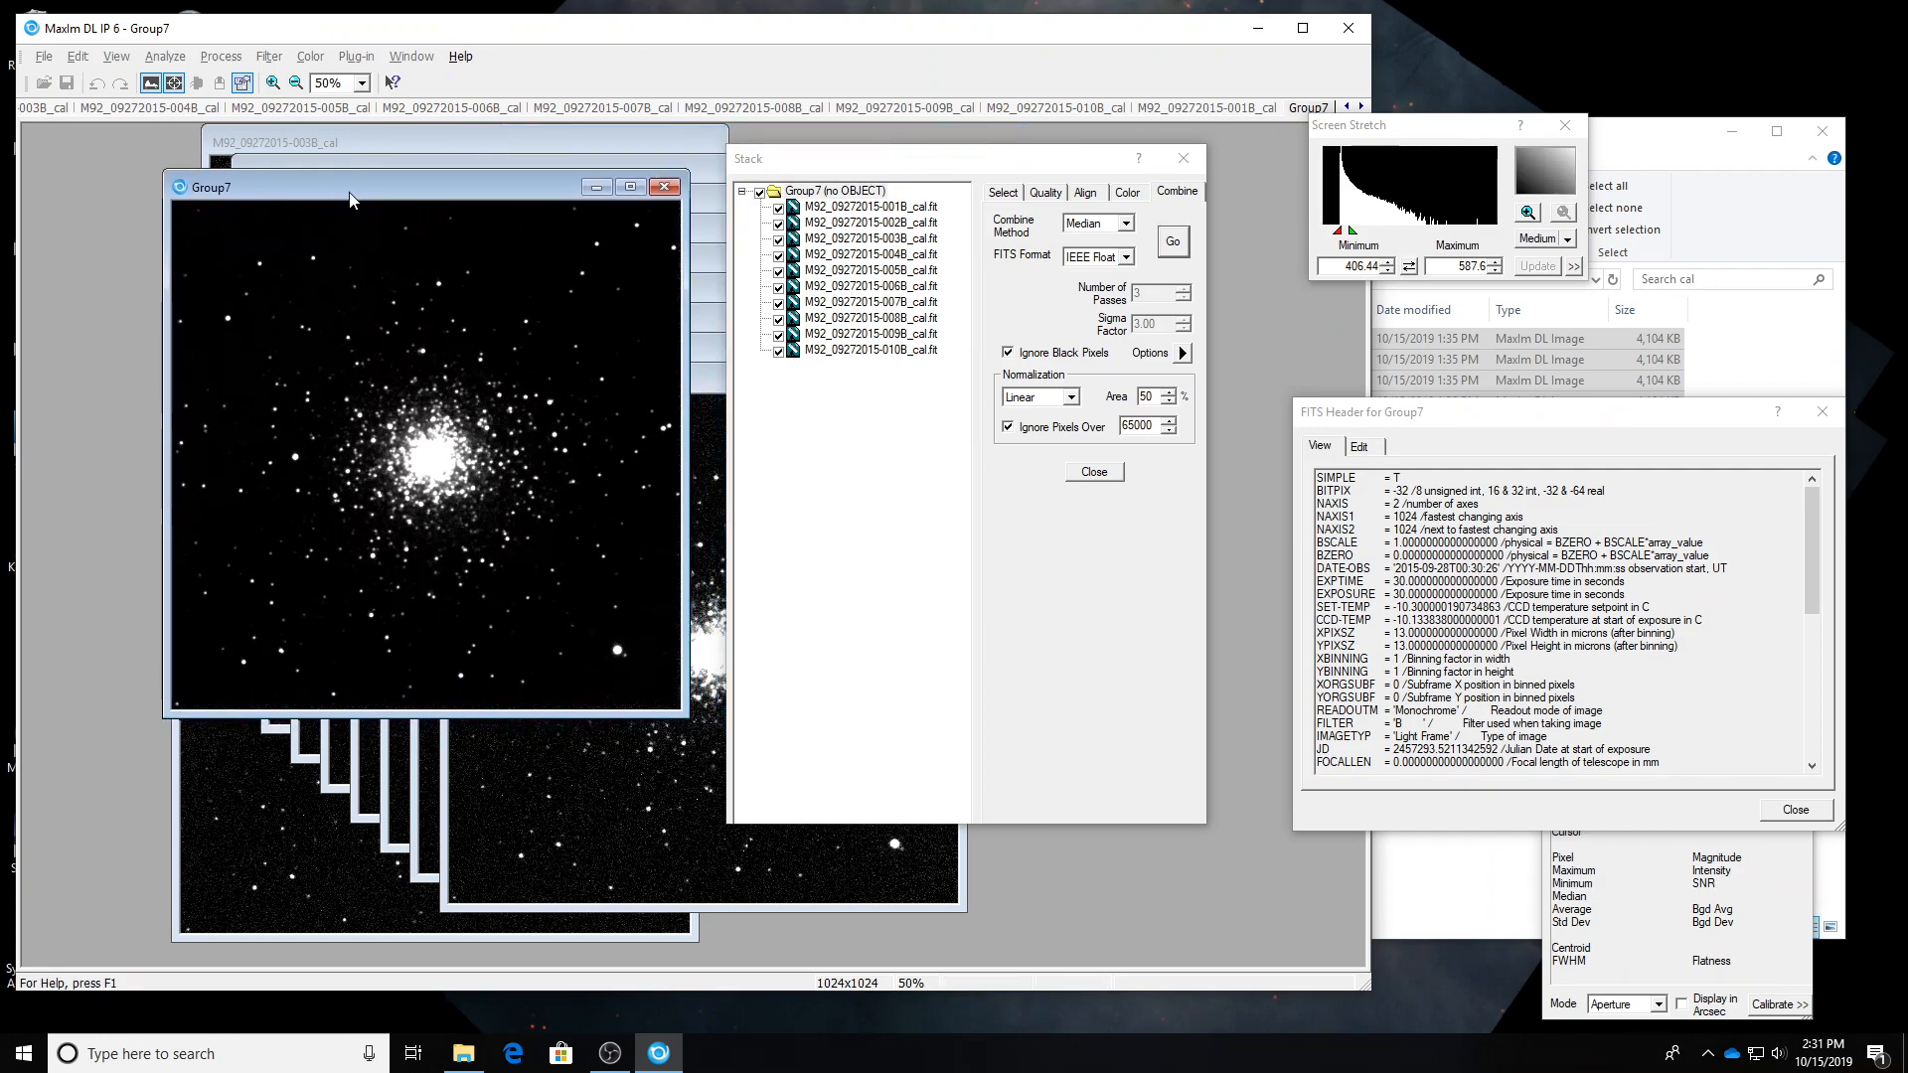
{"action": "left_click", "coordinate": [1107, 471]}
Save the combined Group7 image as M92_09272015_Bstack in the M92_09272015 folder.
{"action": "left_click", "coordinate": [43, 57]}
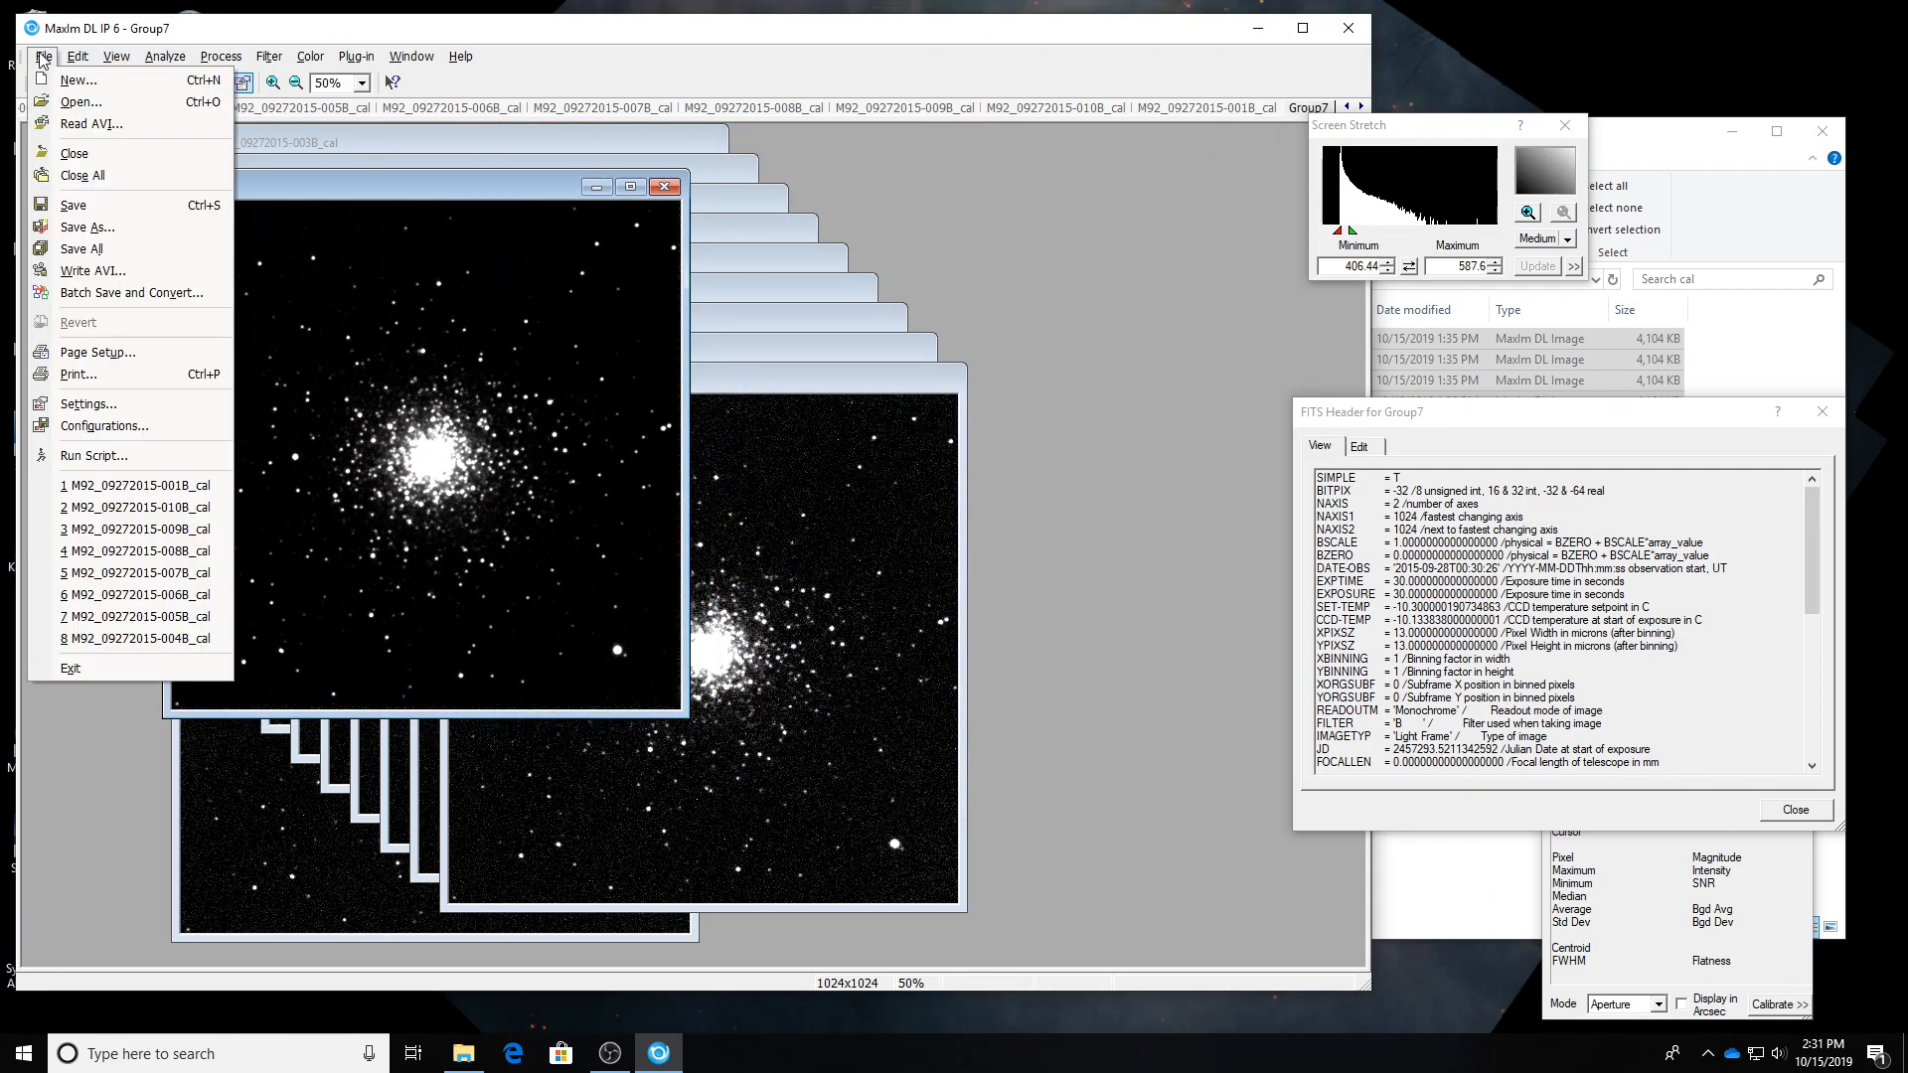
{"action": "left_click", "coordinate": [233, 206]}
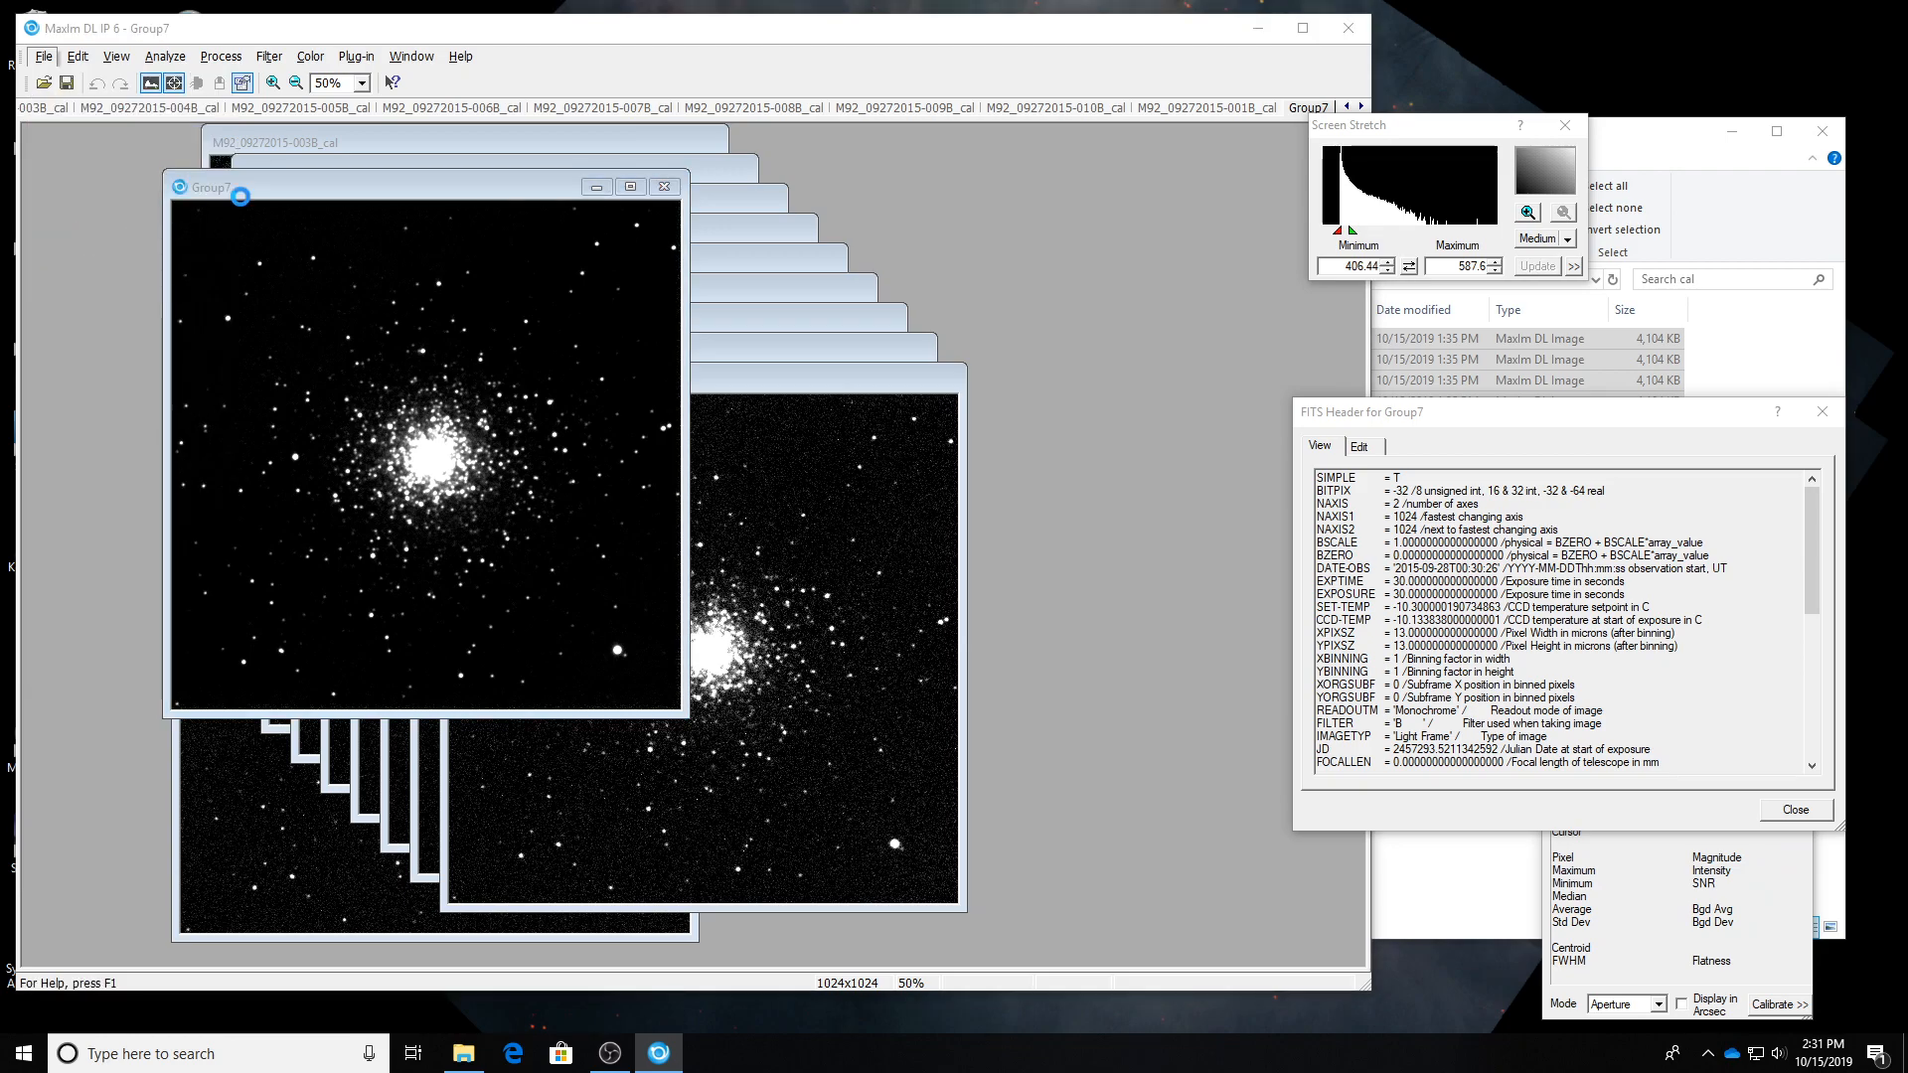
{"action": "left_click", "coordinate": [298, 265]}
{"action": "left_click", "coordinate": [246, 478]}
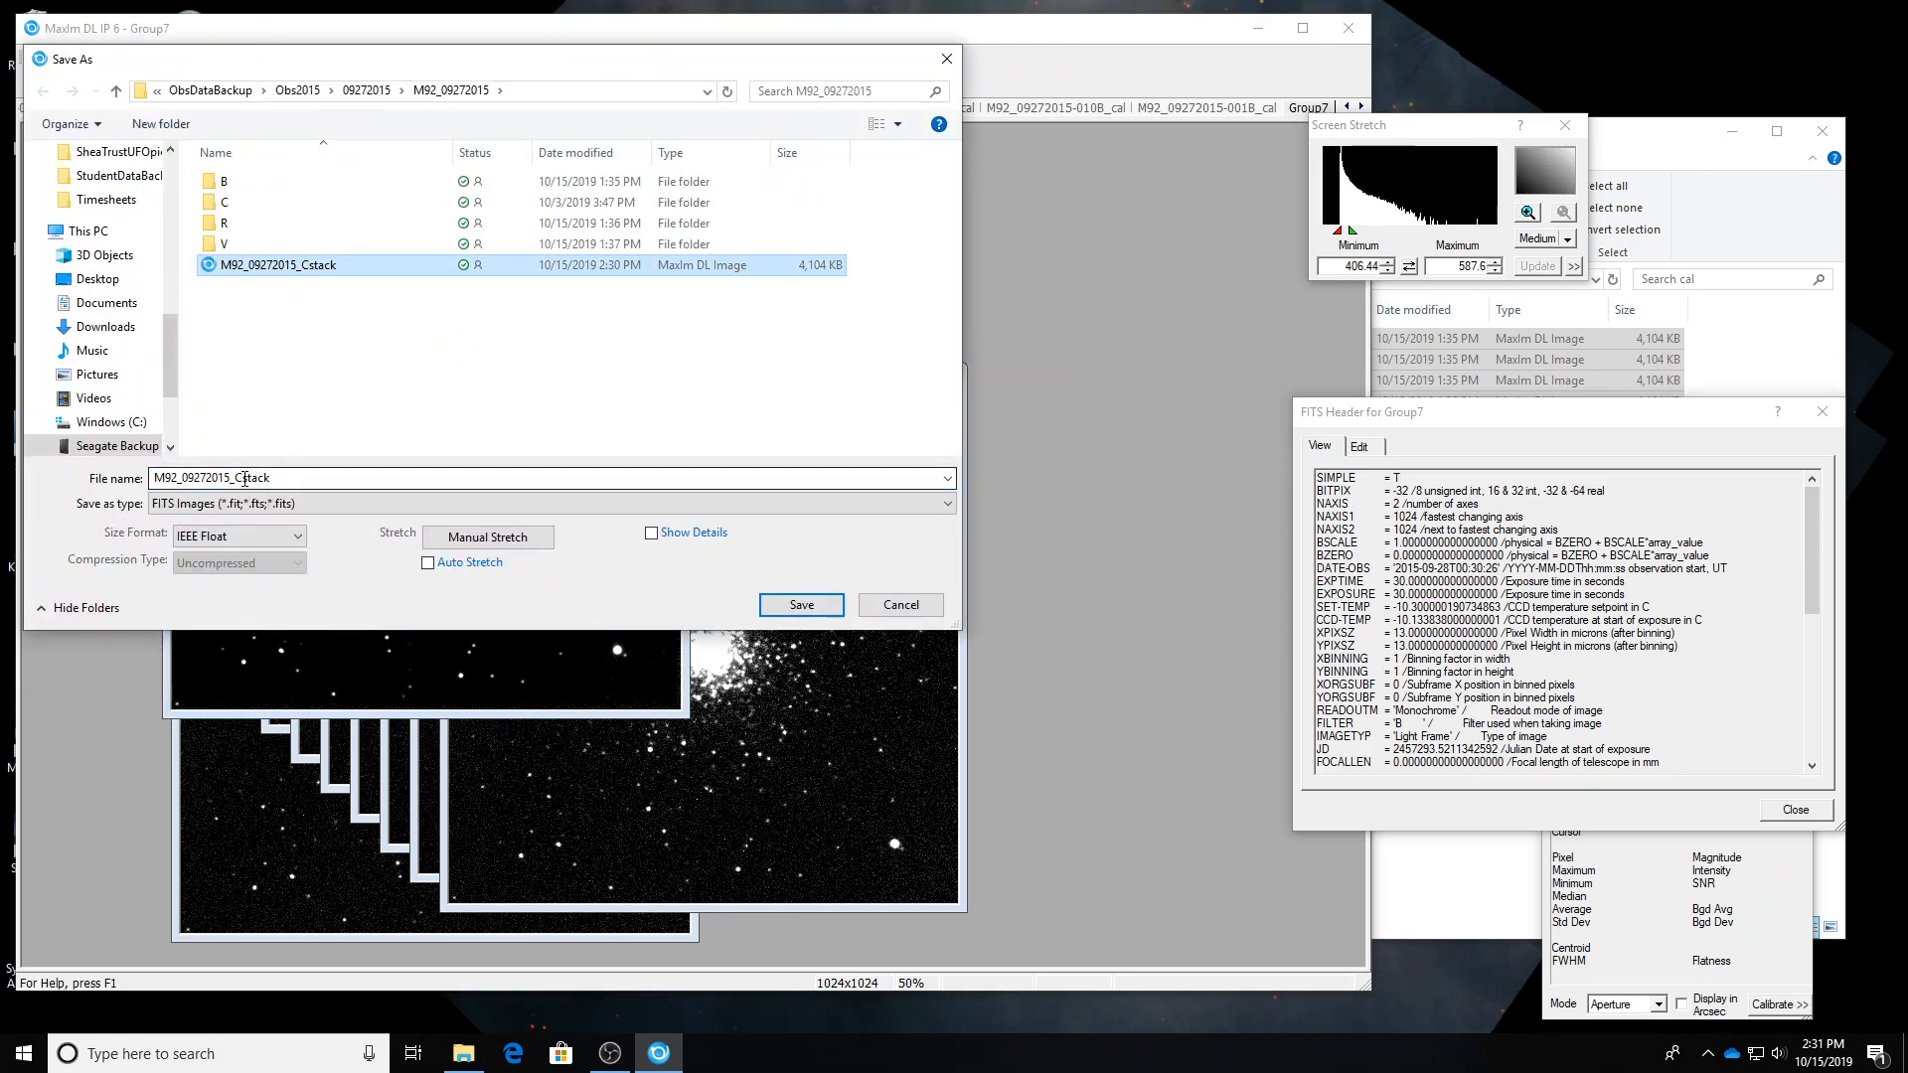
{"action": "double_click", "coordinate": [244, 478]}
{"action": "left_click", "coordinate": [243, 478]}
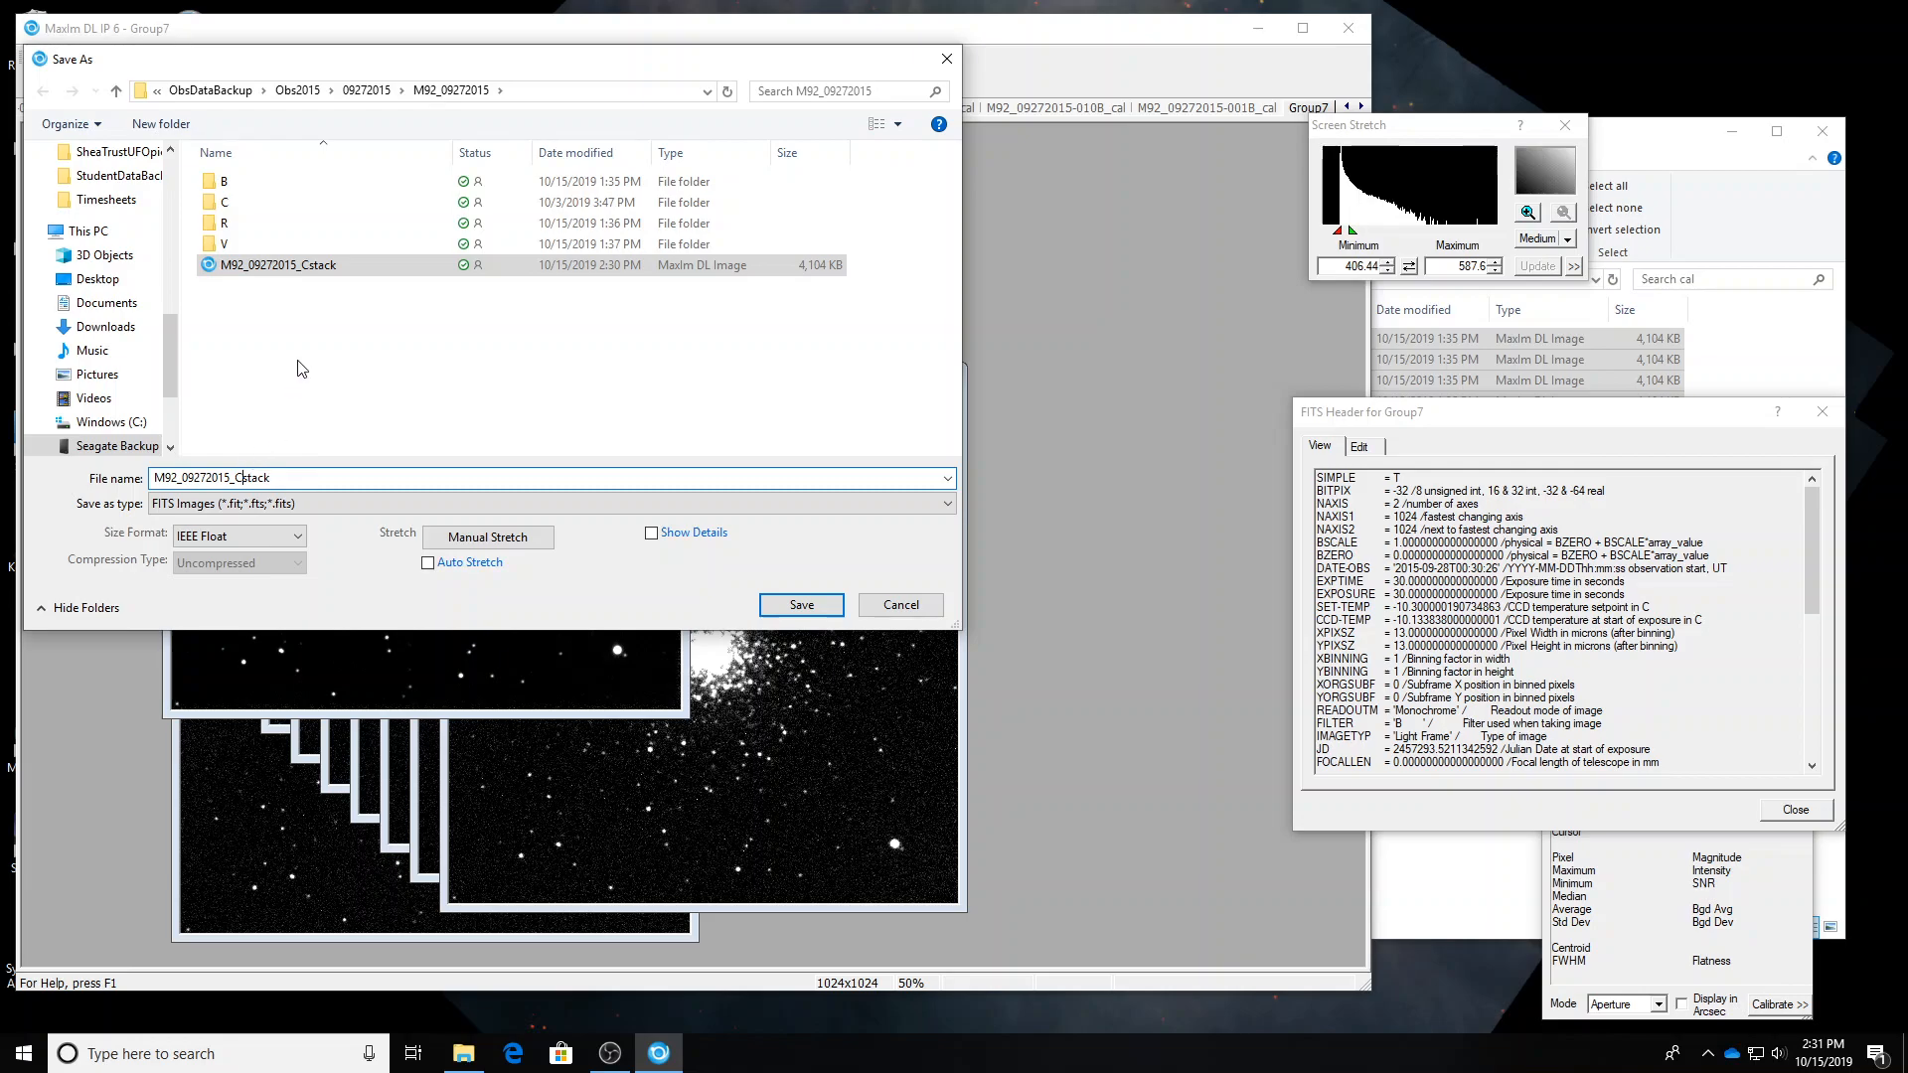
{"action": "key", "text": "BackSpace"}
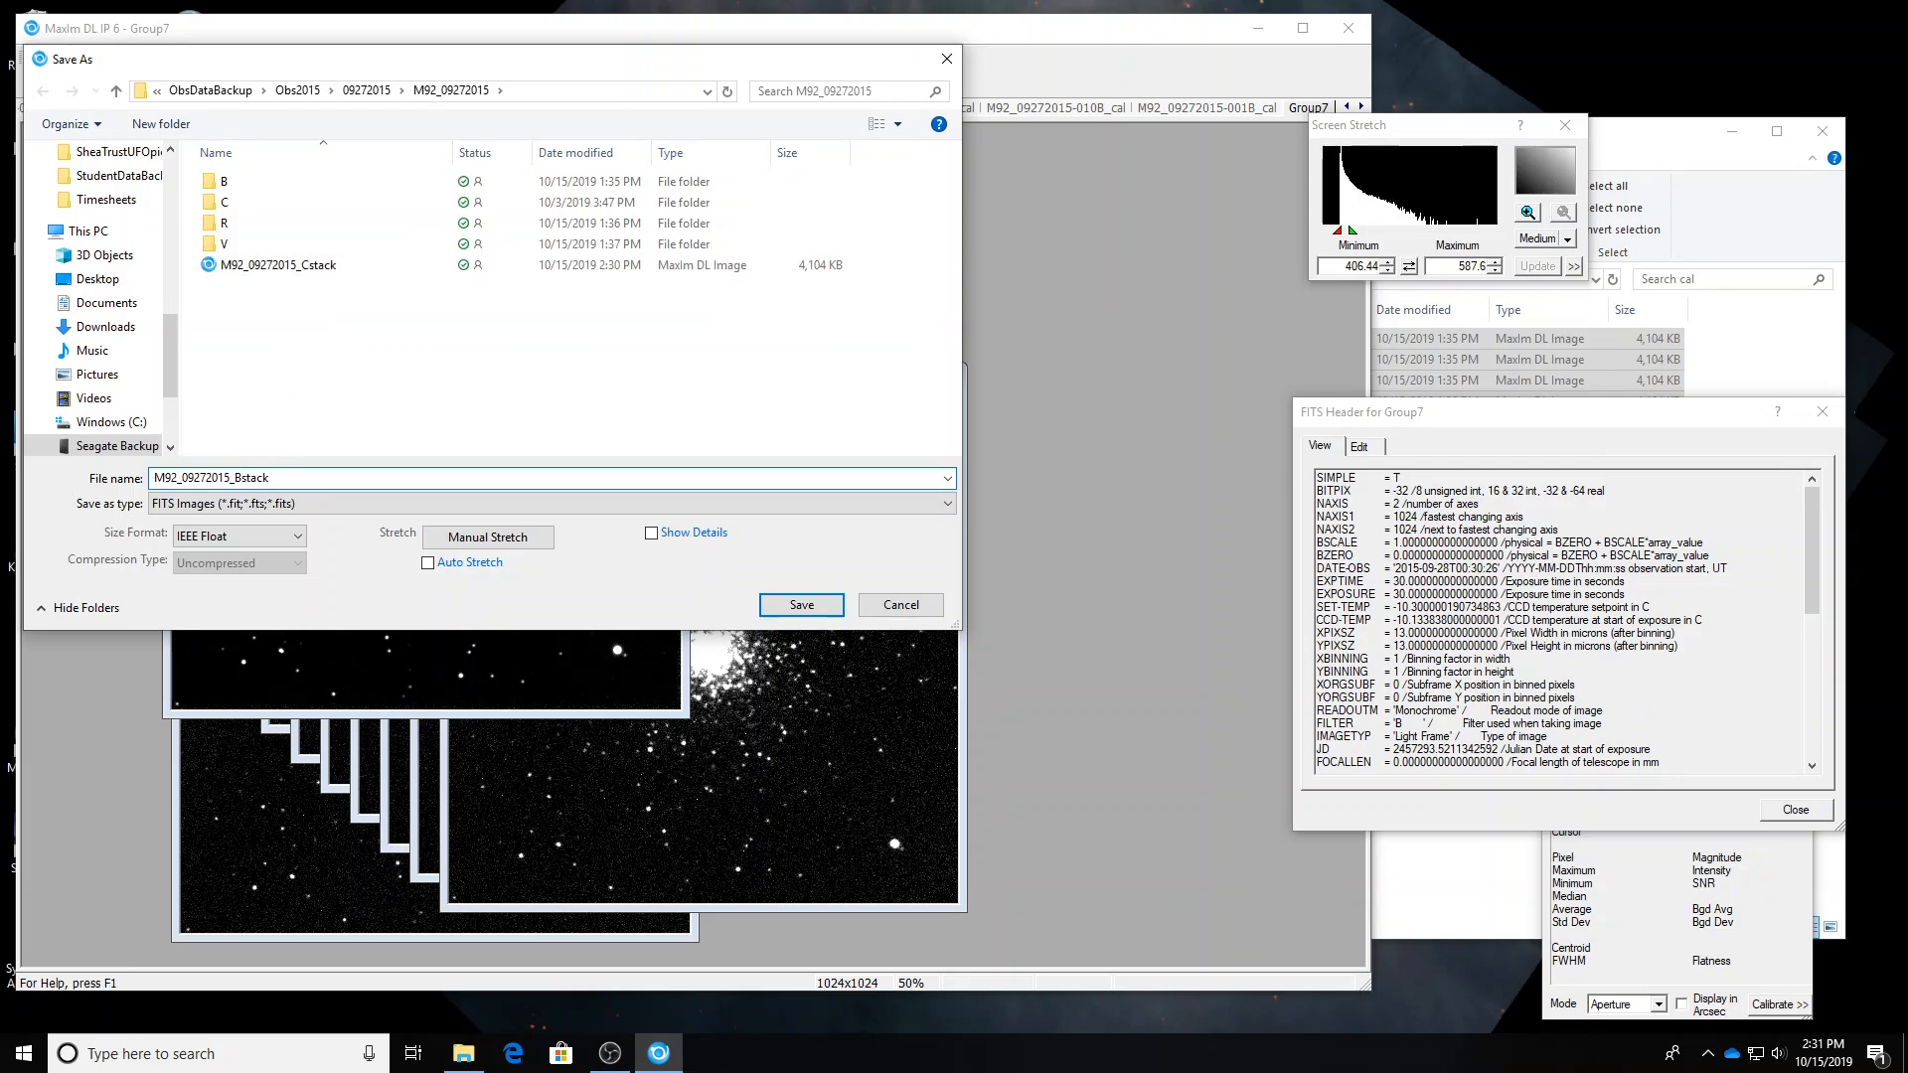
{"action": "key", "text": "Return"}
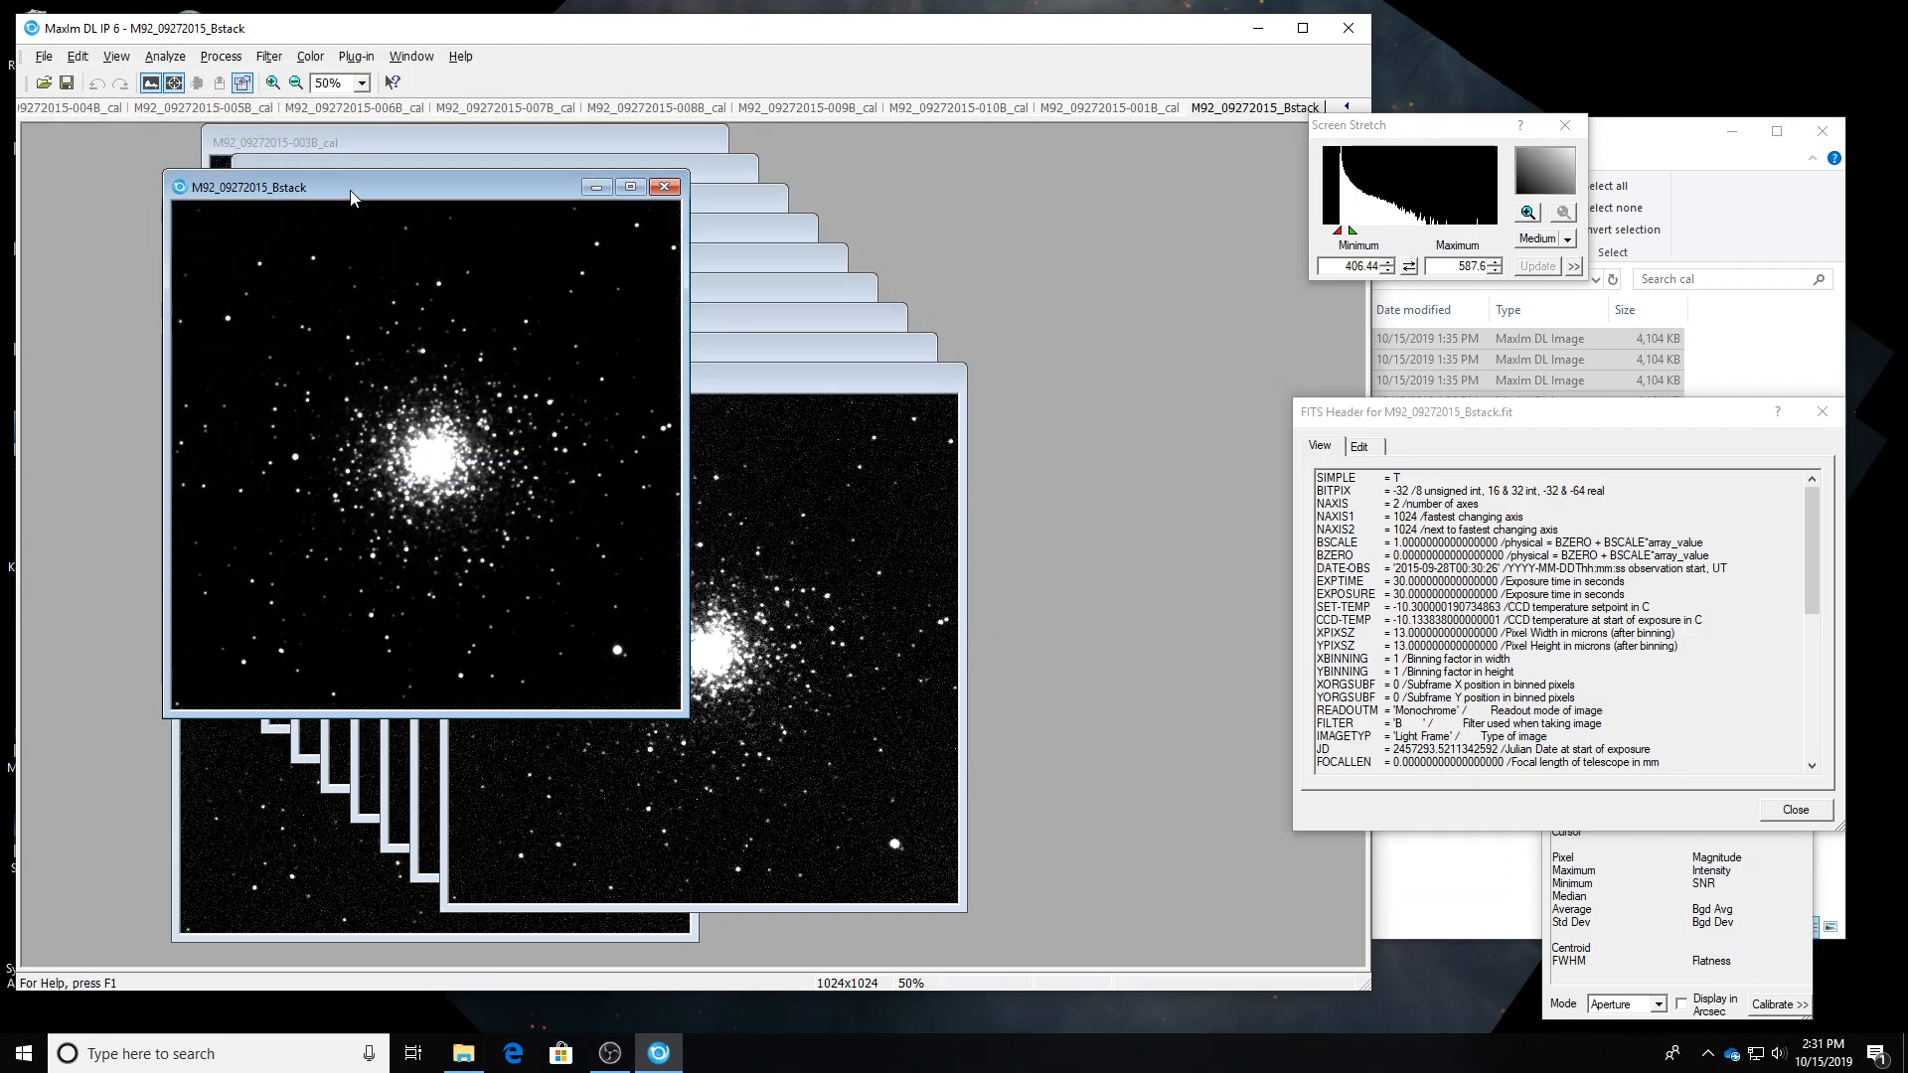
Close all open images and load the ten calibrated M92 R frames from the M92_09272015 R\cal folder.
{"action": "left_click_drag", "start_coordinate": [350, 197], "coordinate": [517, 231]}
{"action": "key", "text": "alt+f"}
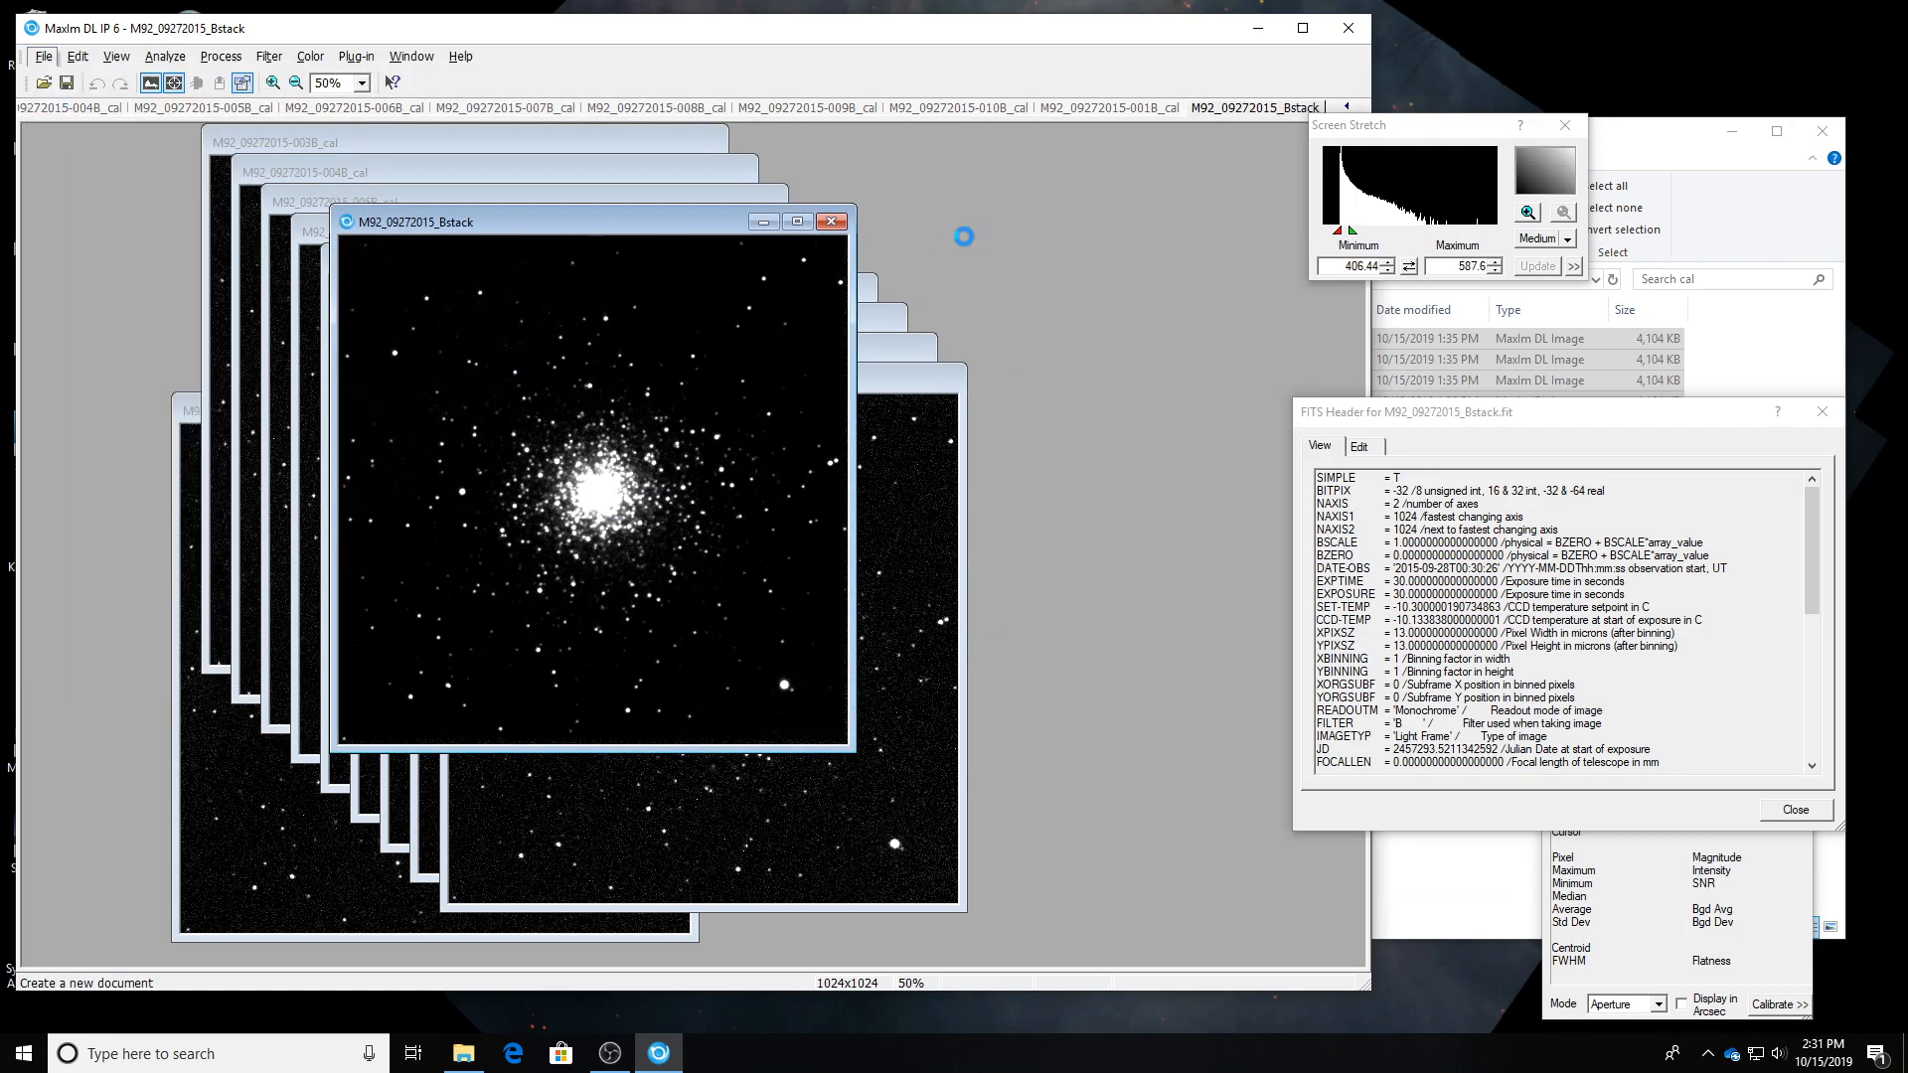
{"action": "key", "text": "l"}
{"action": "left_click", "coordinate": [1647, 159]}
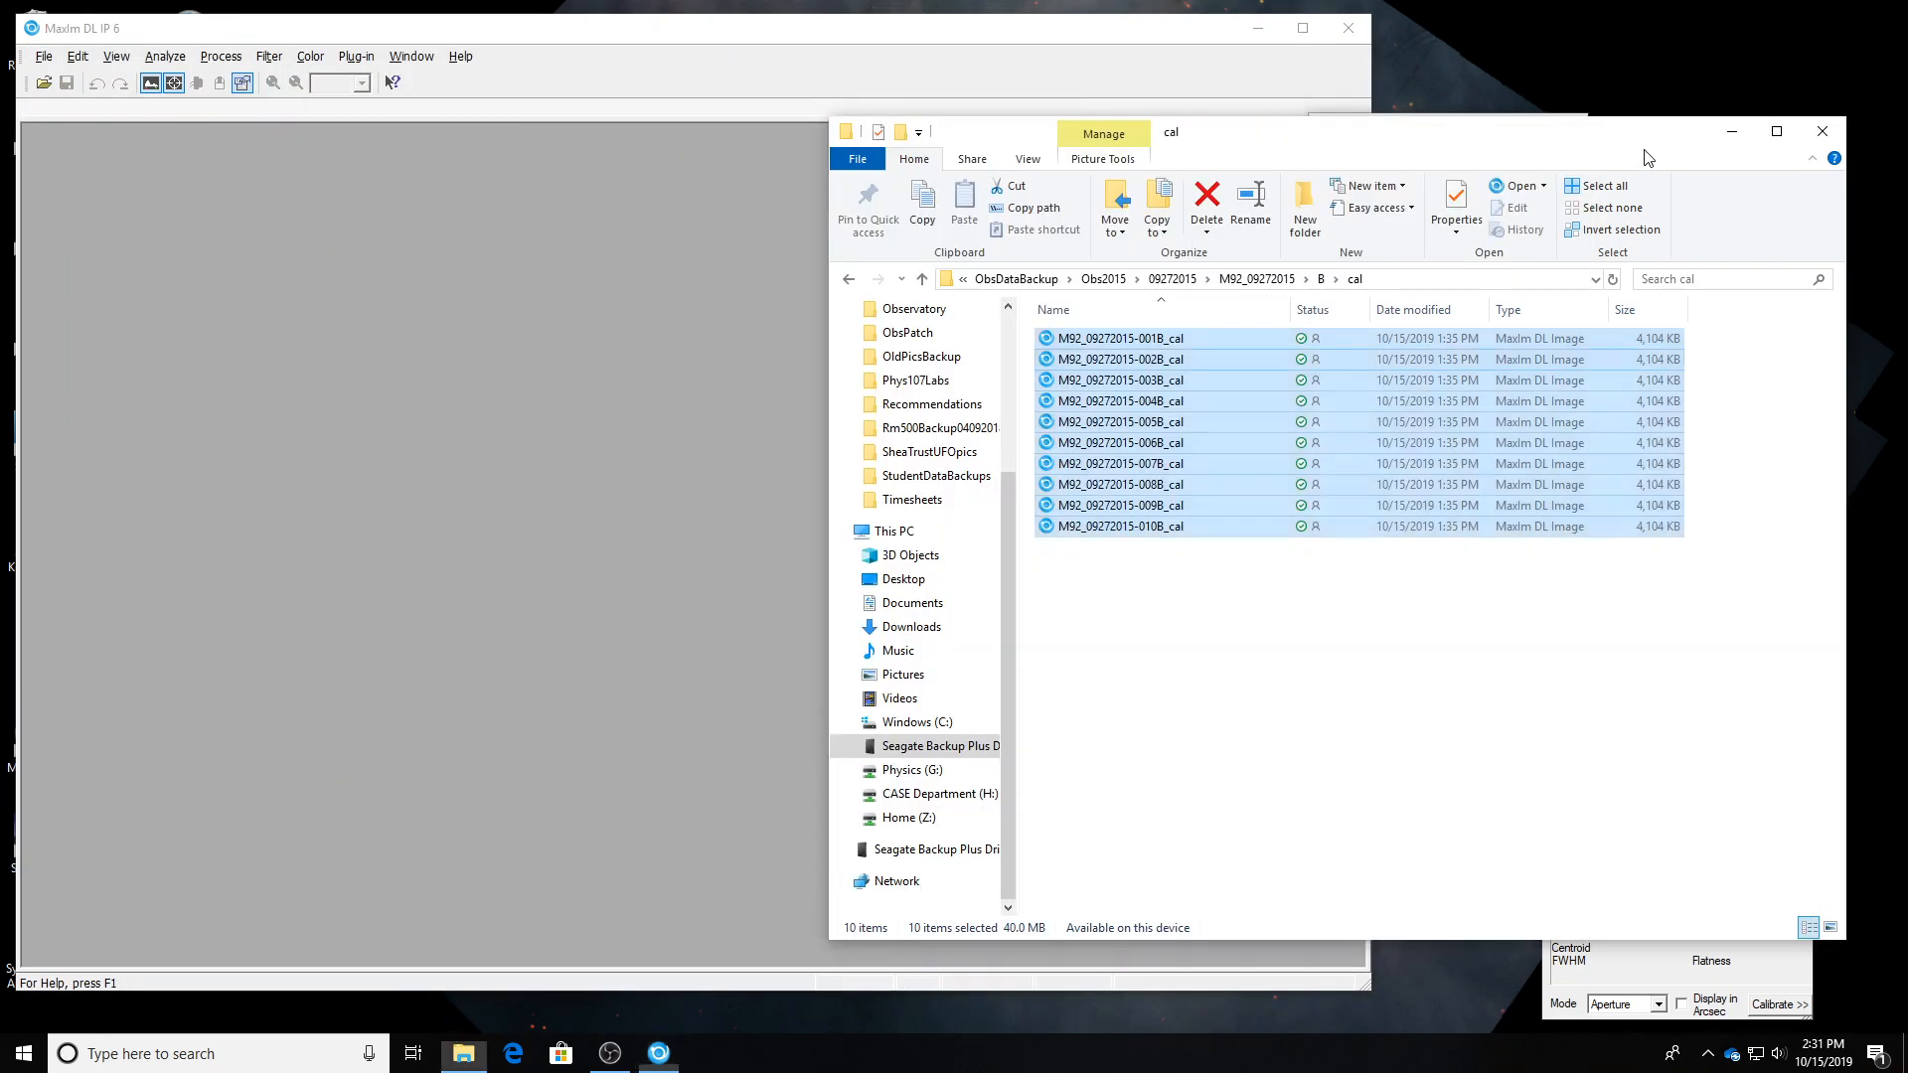
{"action": "left_click", "coordinate": [1270, 282]}
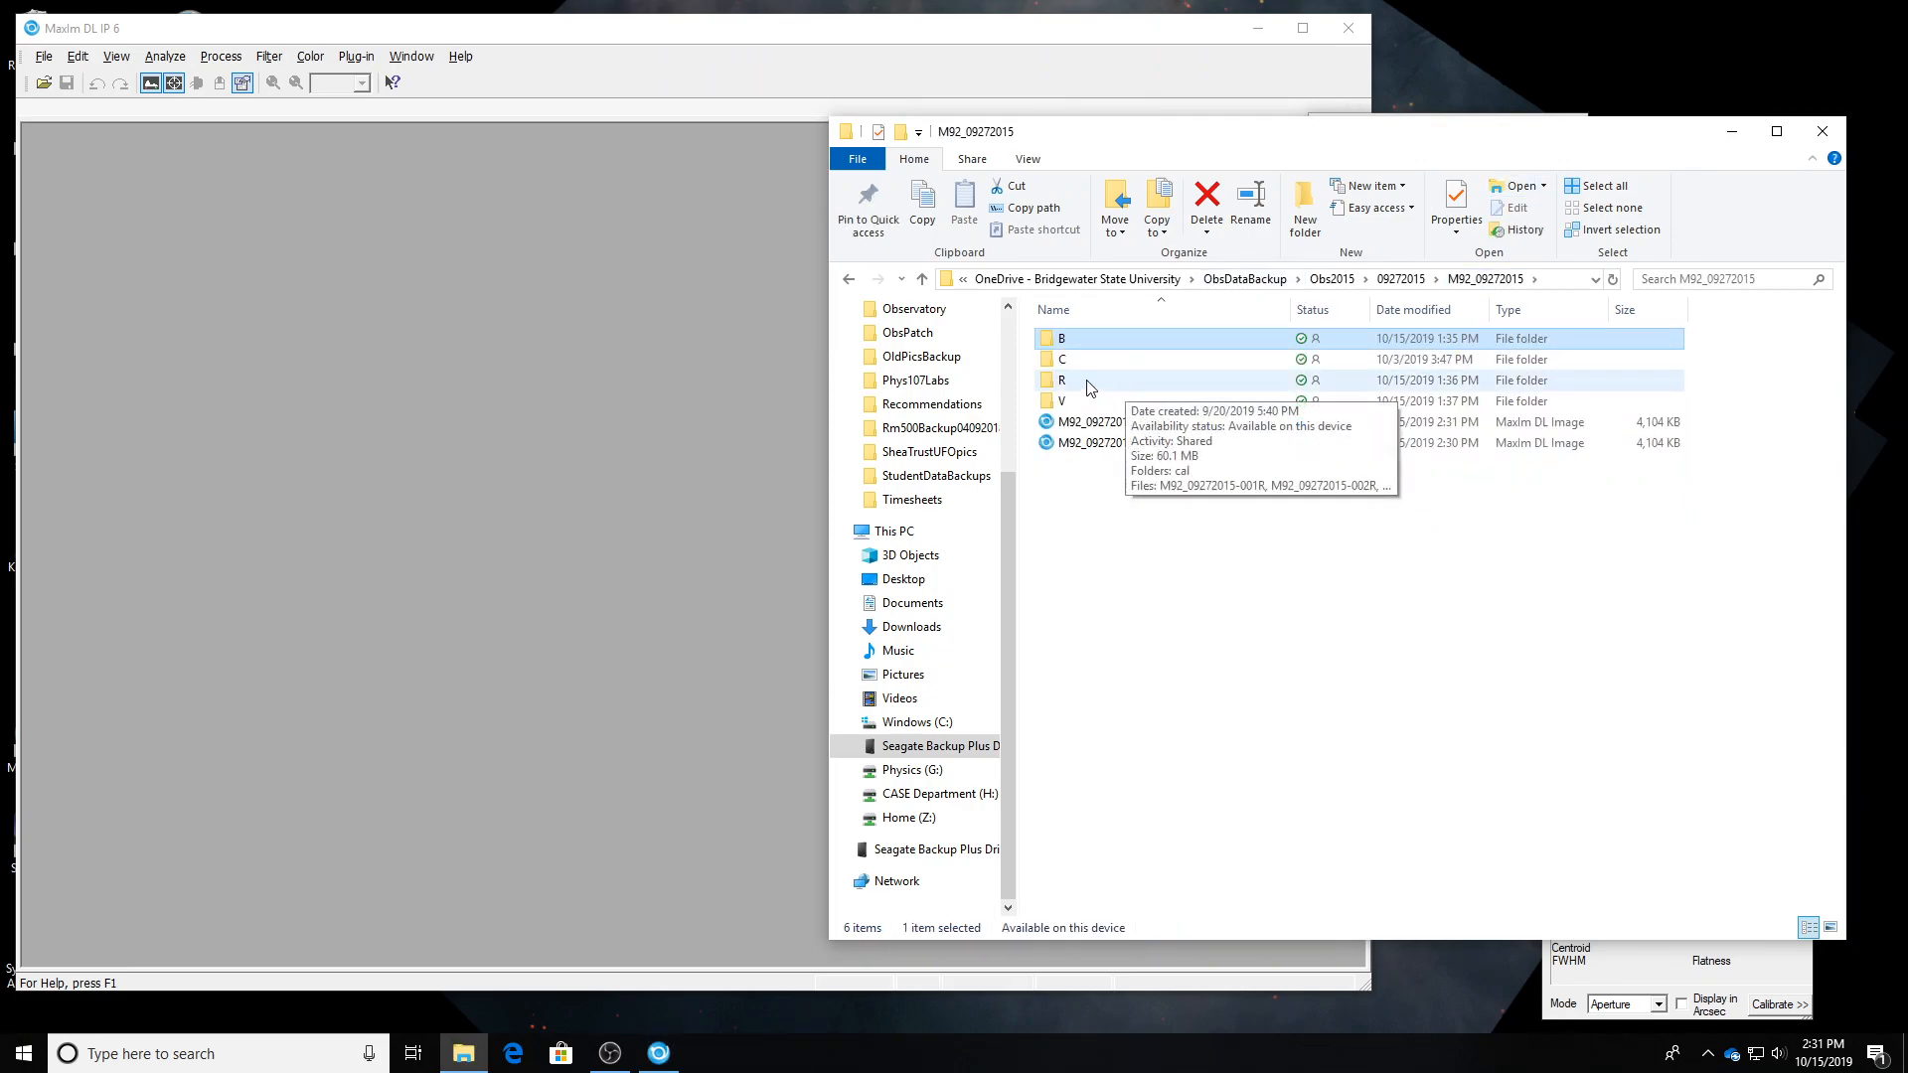
{"action": "double_click", "coordinate": [1086, 386]}
{"action": "double_click", "coordinate": [1063, 339]}
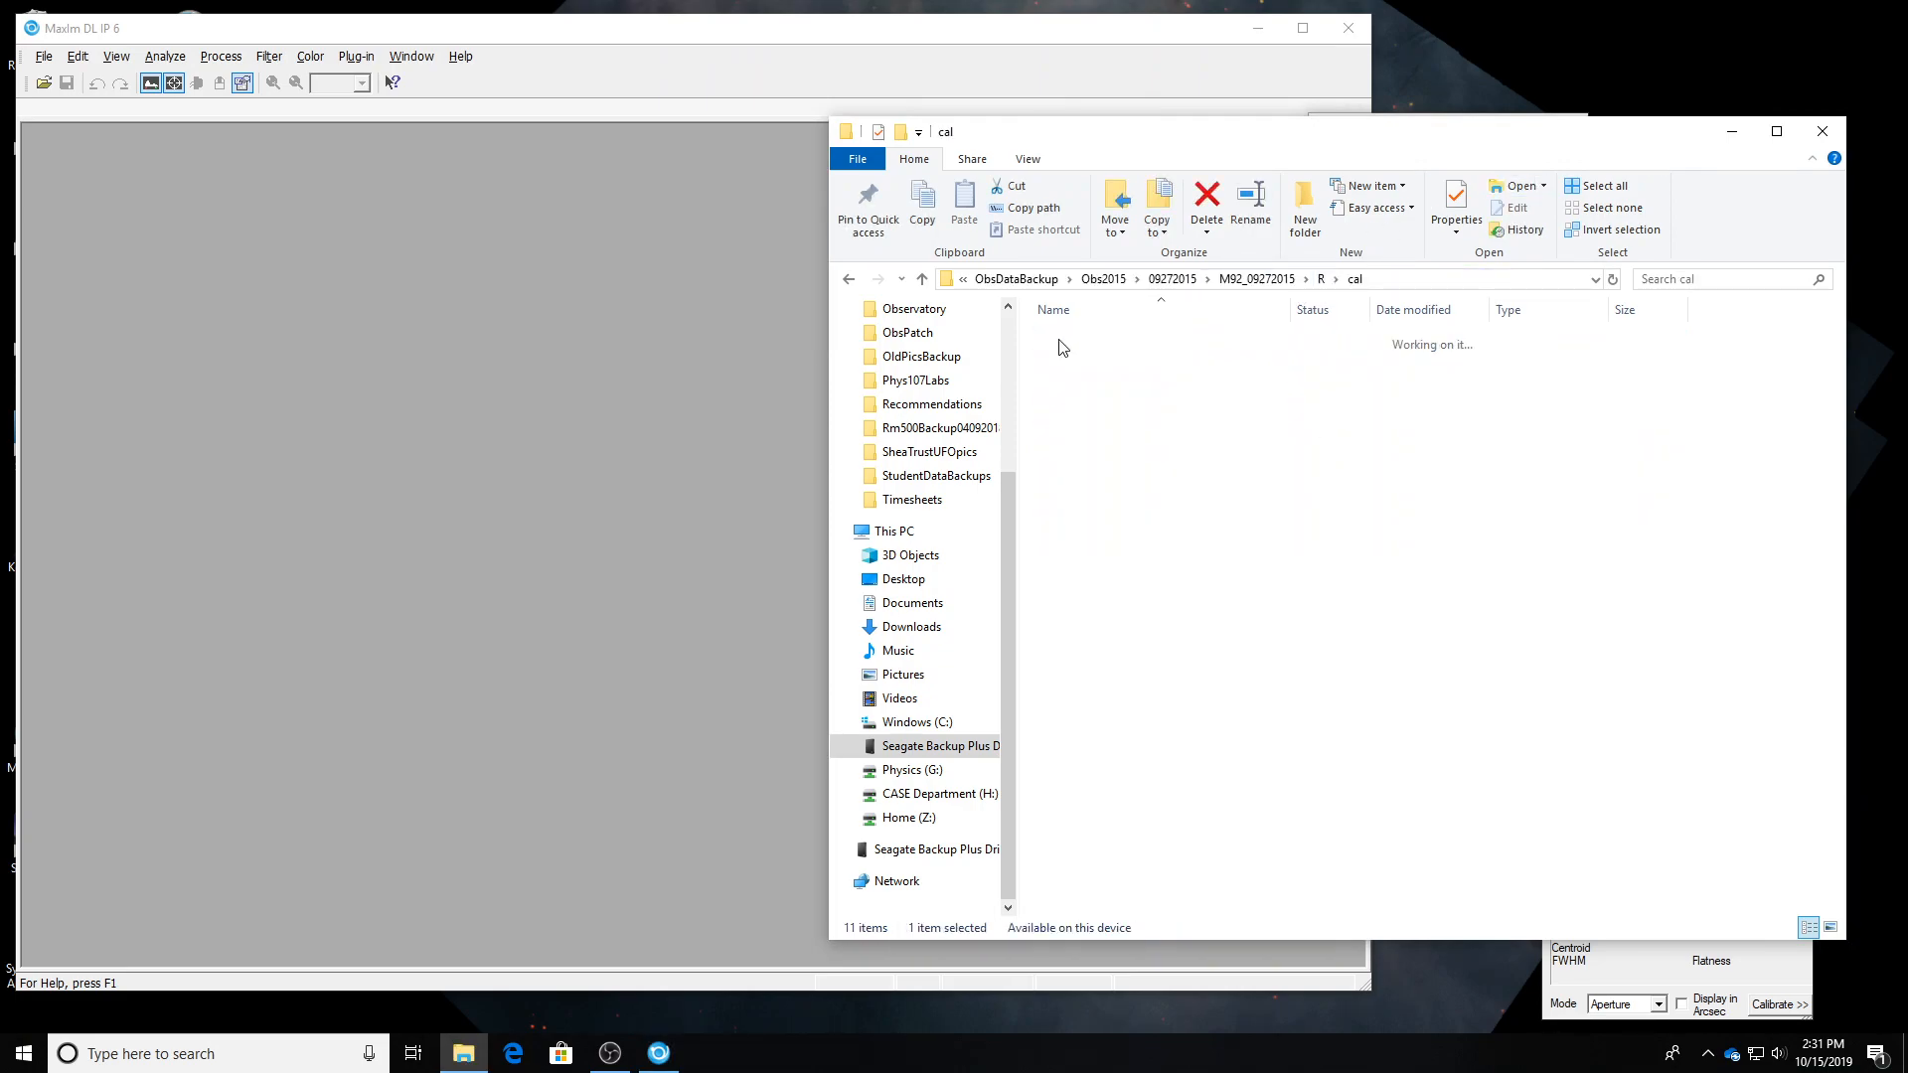
{"action": "left_click_drag", "start_coordinate": [1144, 605], "coordinate": [484, 383]}
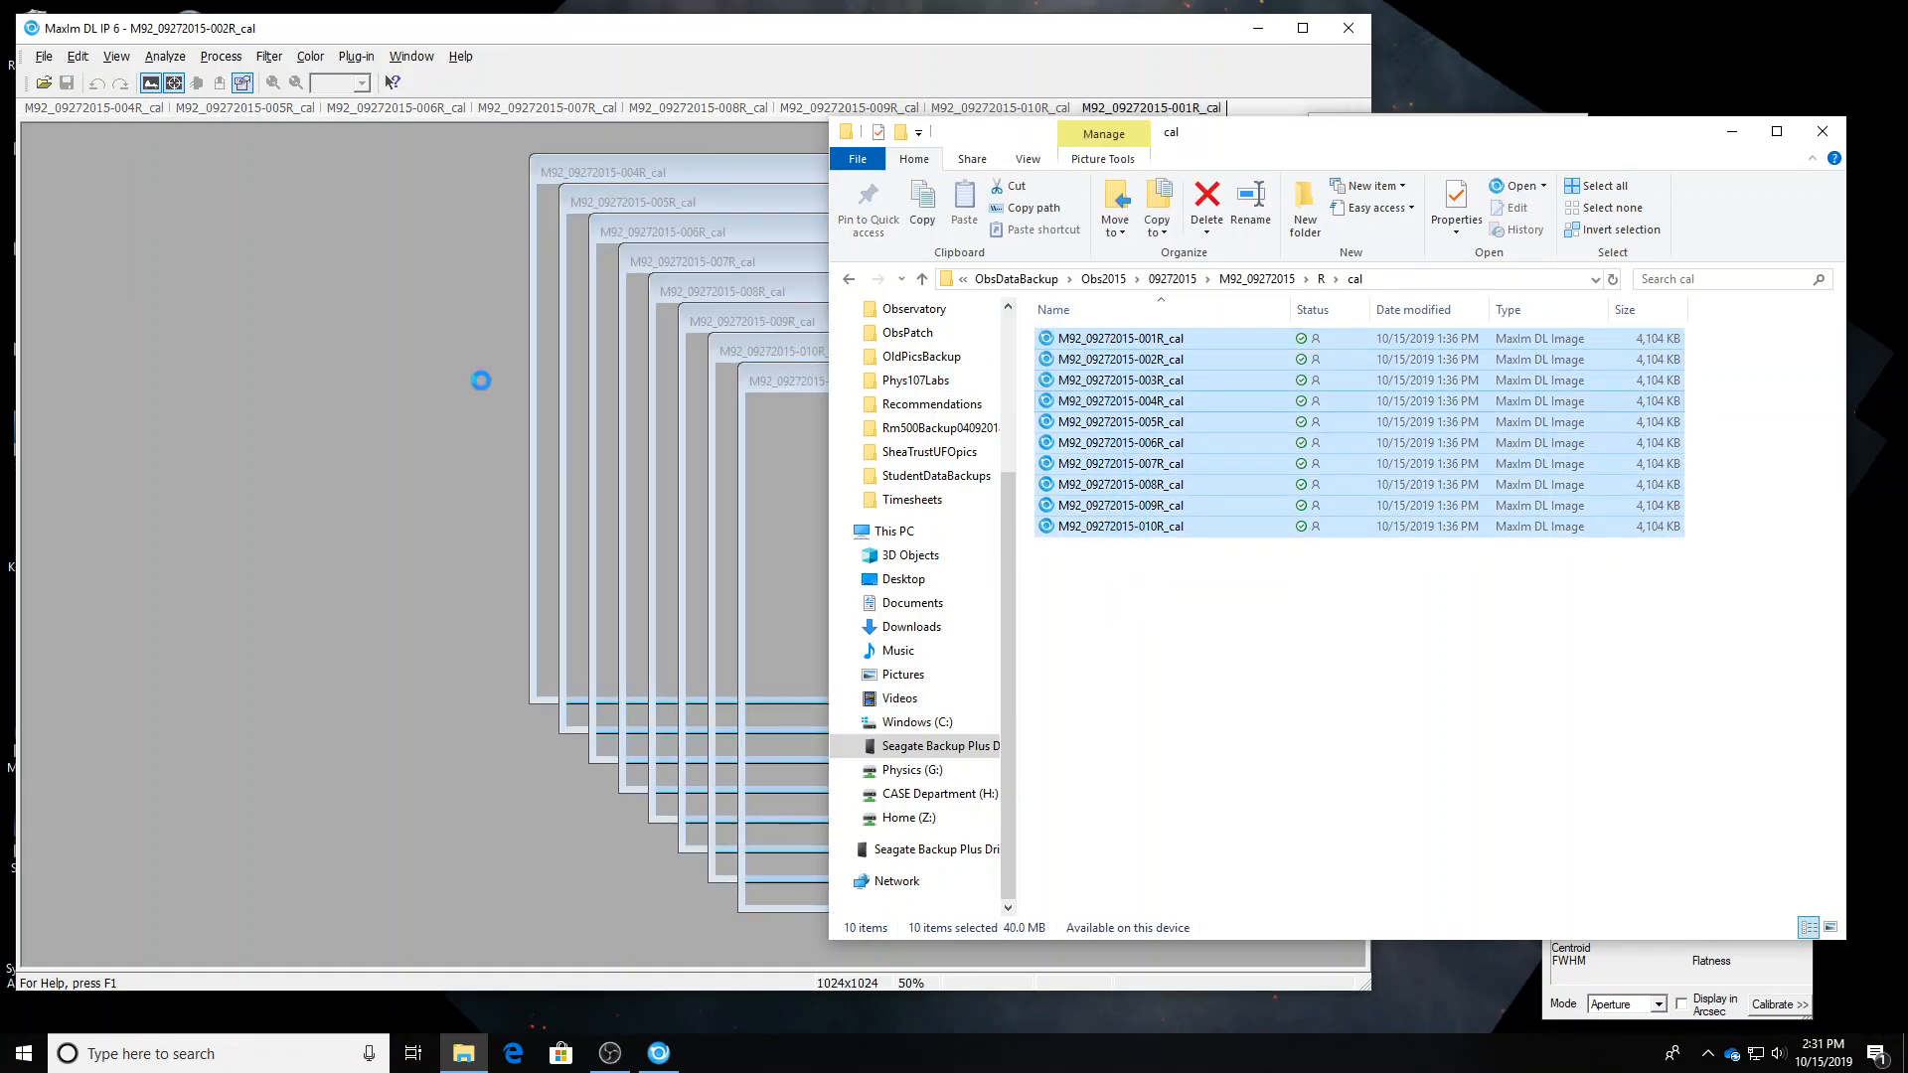
Remove the old Group7 from the Stack list and add all ten calibrated M92 R frames.
{"action": "left_click", "coordinate": [425, 36]}
{"action": "left_click", "coordinate": [221, 55]}
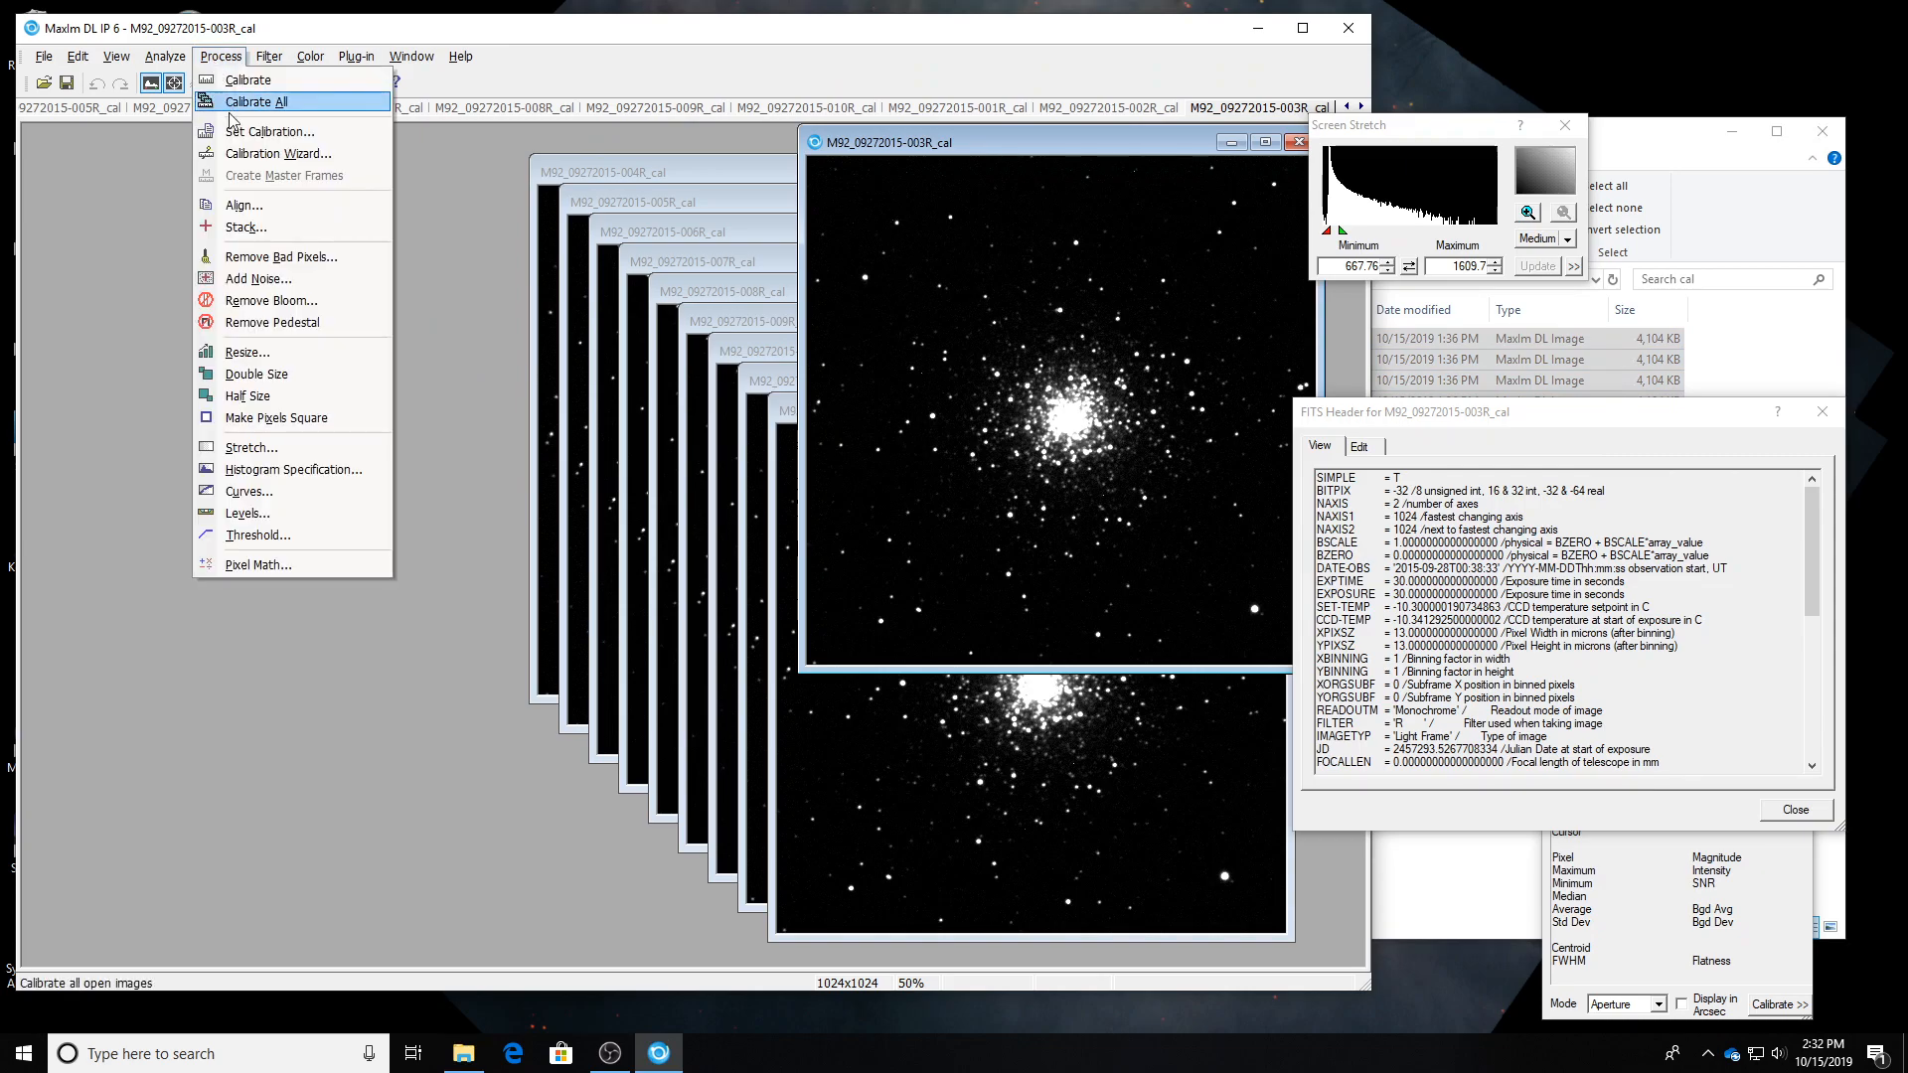
{"action": "left_click", "coordinate": [250, 224]}
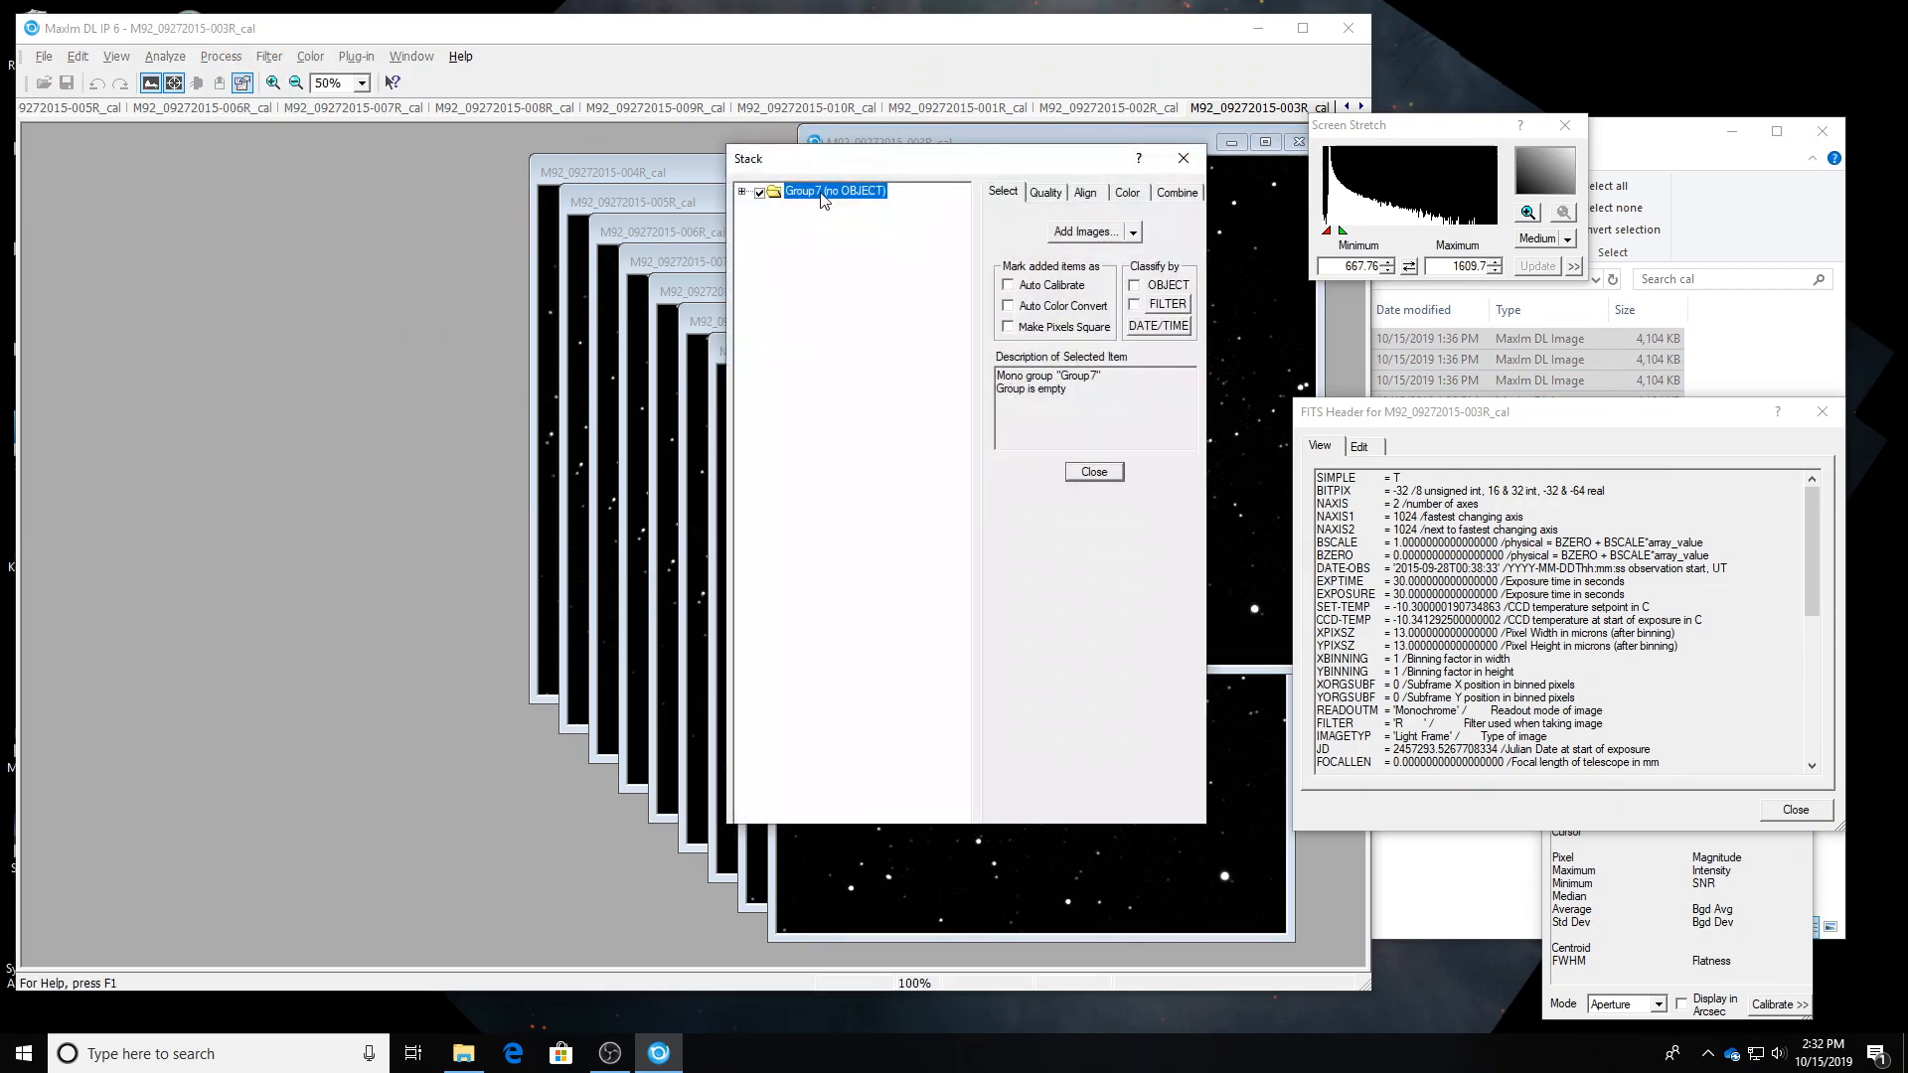
{"action": "right_click", "coordinate": [822, 199]}
{"action": "left_click", "coordinate": [891, 451]}
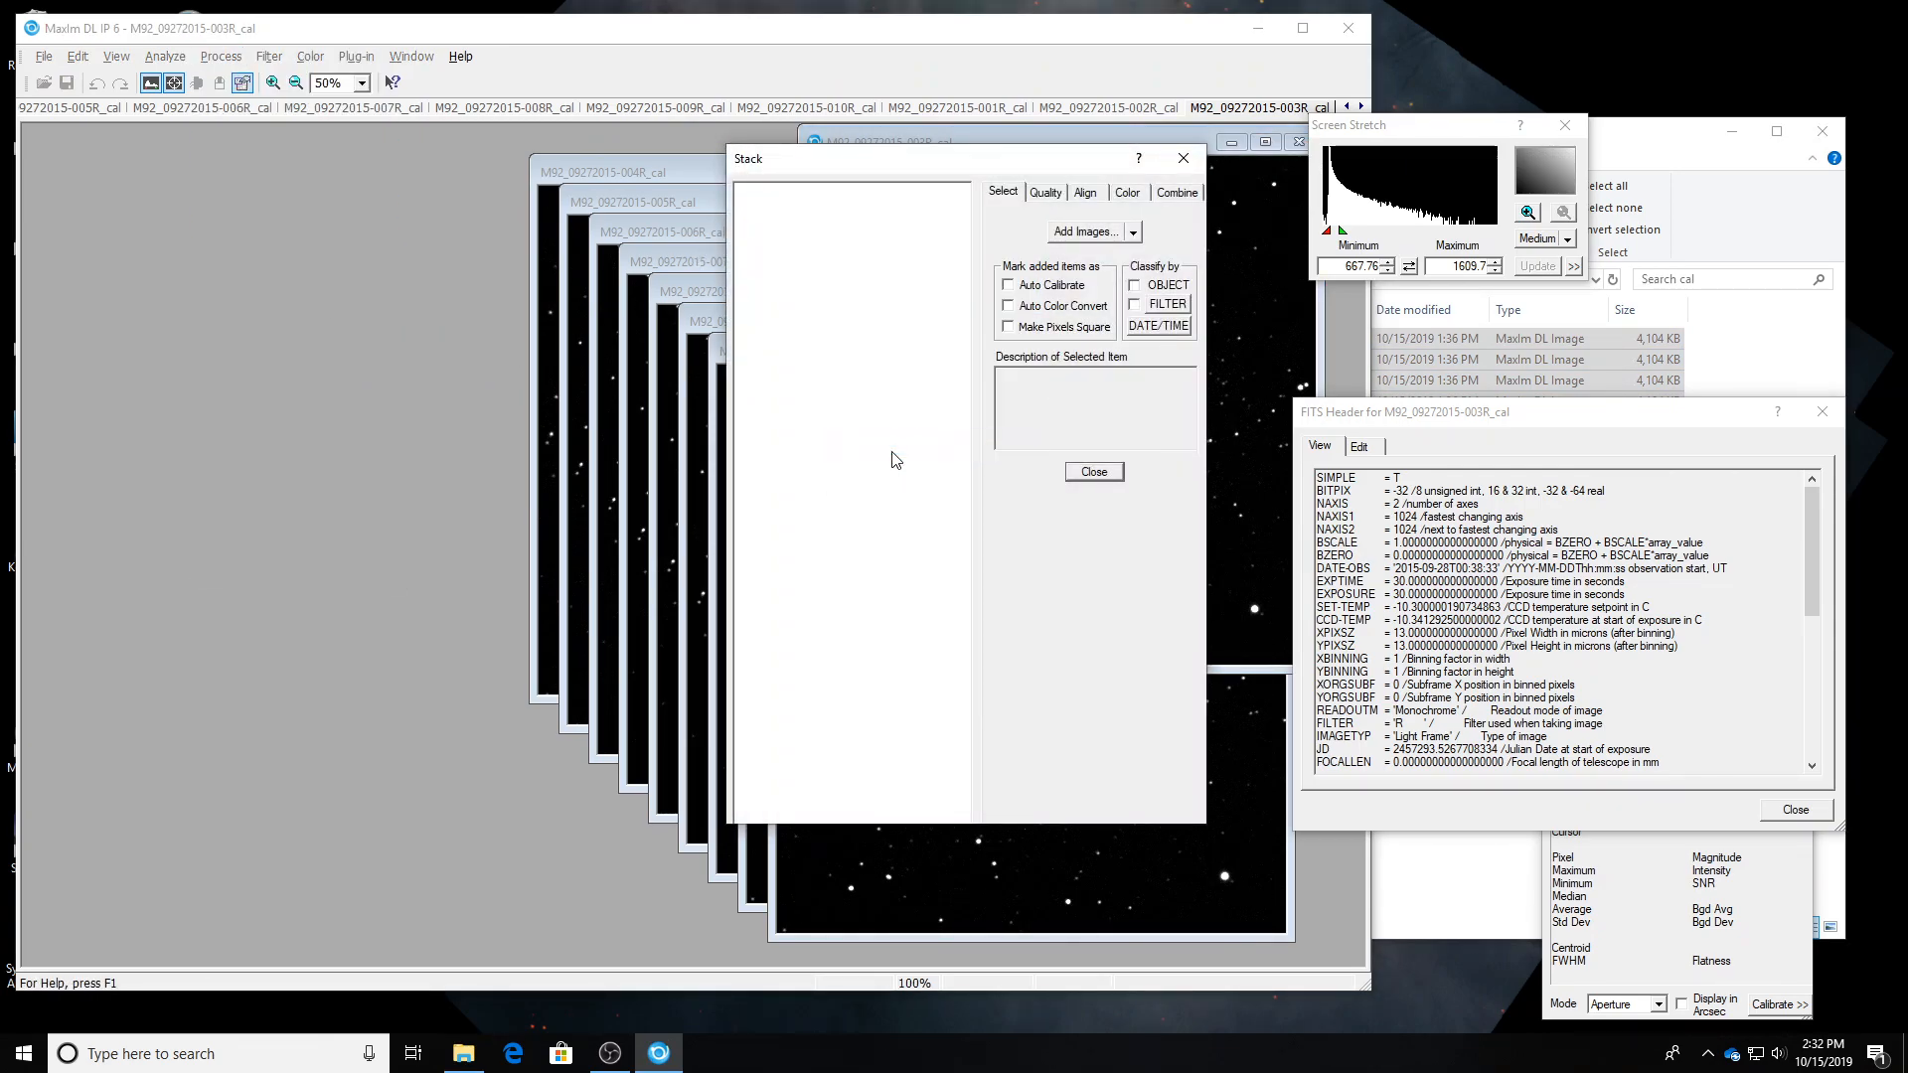
{"action": "left_click", "coordinate": [1086, 231]}
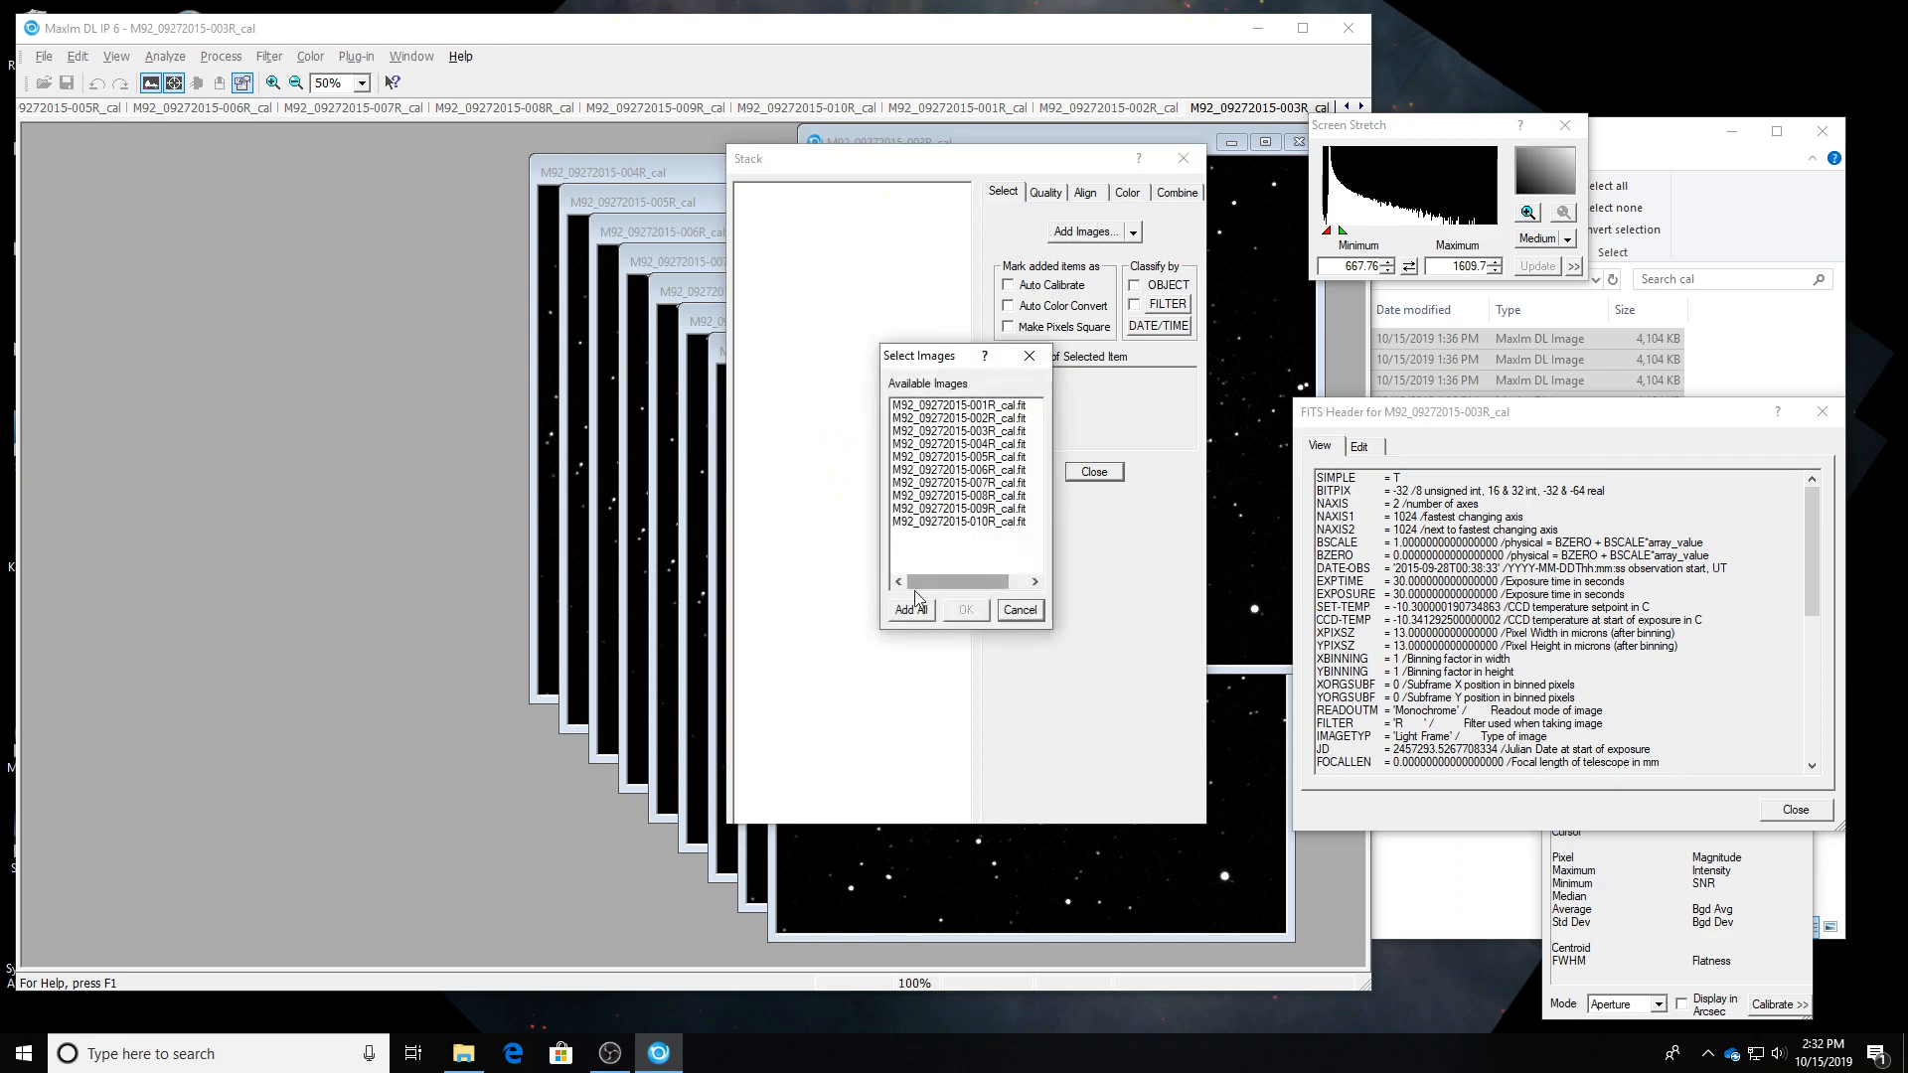
{"action": "left_click", "coordinate": [909, 609]}
{"action": "left_click", "coordinate": [965, 610]}
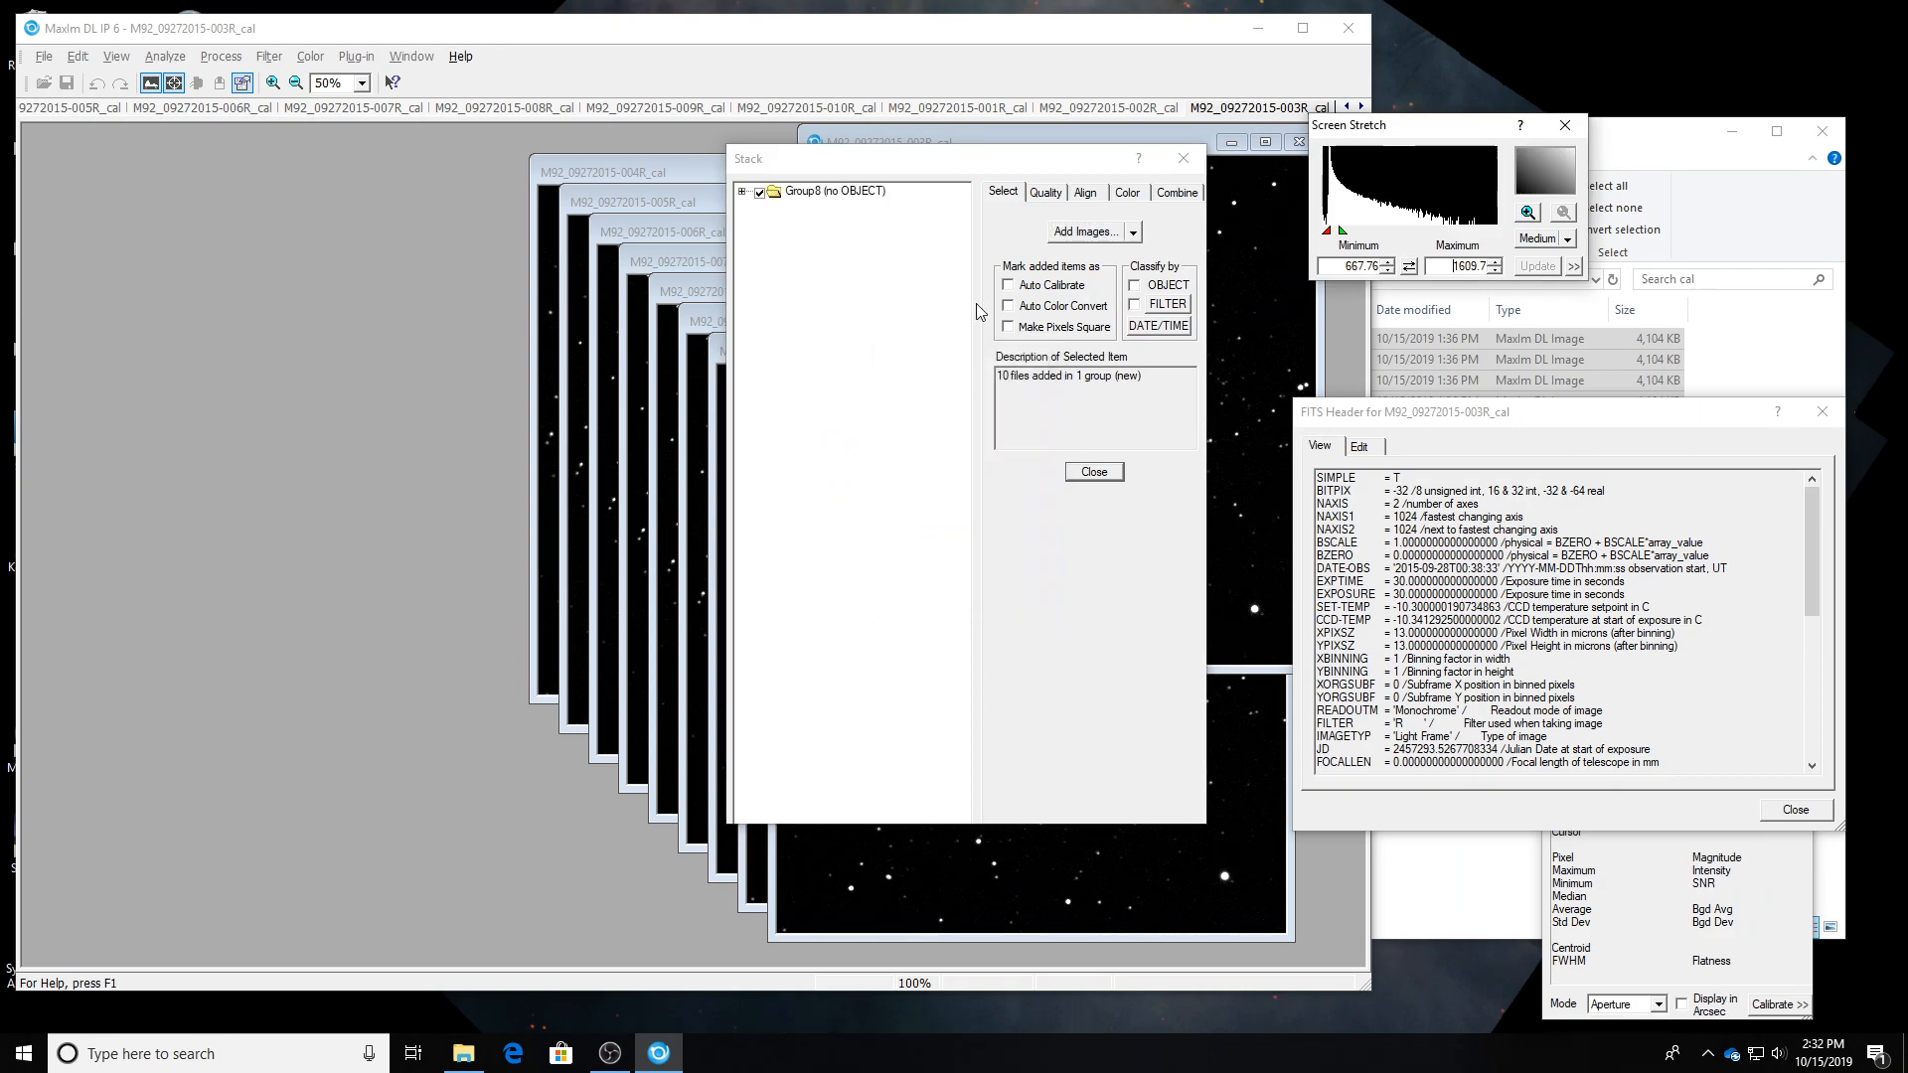
Step back and forth through the M92 R frames in the alignment preview, checking image quality and star positions.
{"action": "left_click", "coordinate": [1085, 193]}
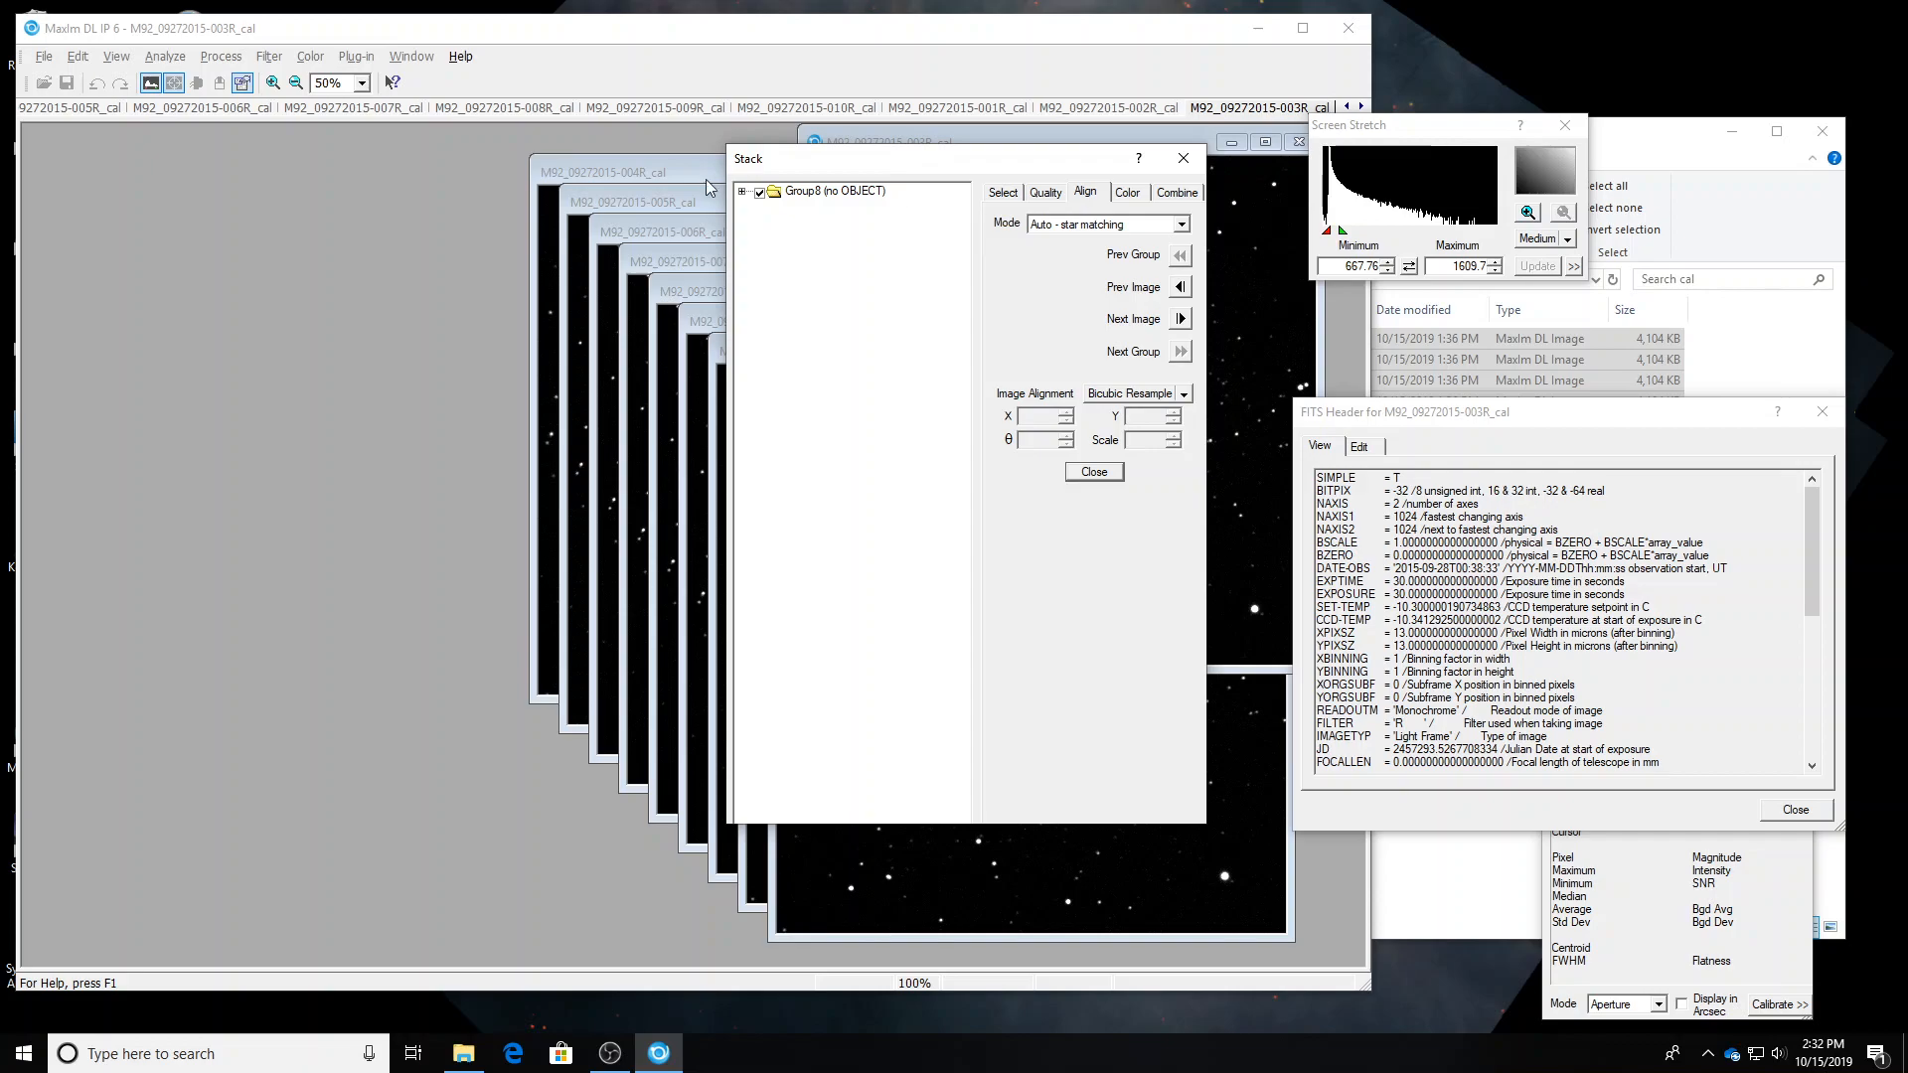
{"action": "left_click", "coordinate": [740, 192]}
{"action": "left_click", "coordinate": [851, 207]}
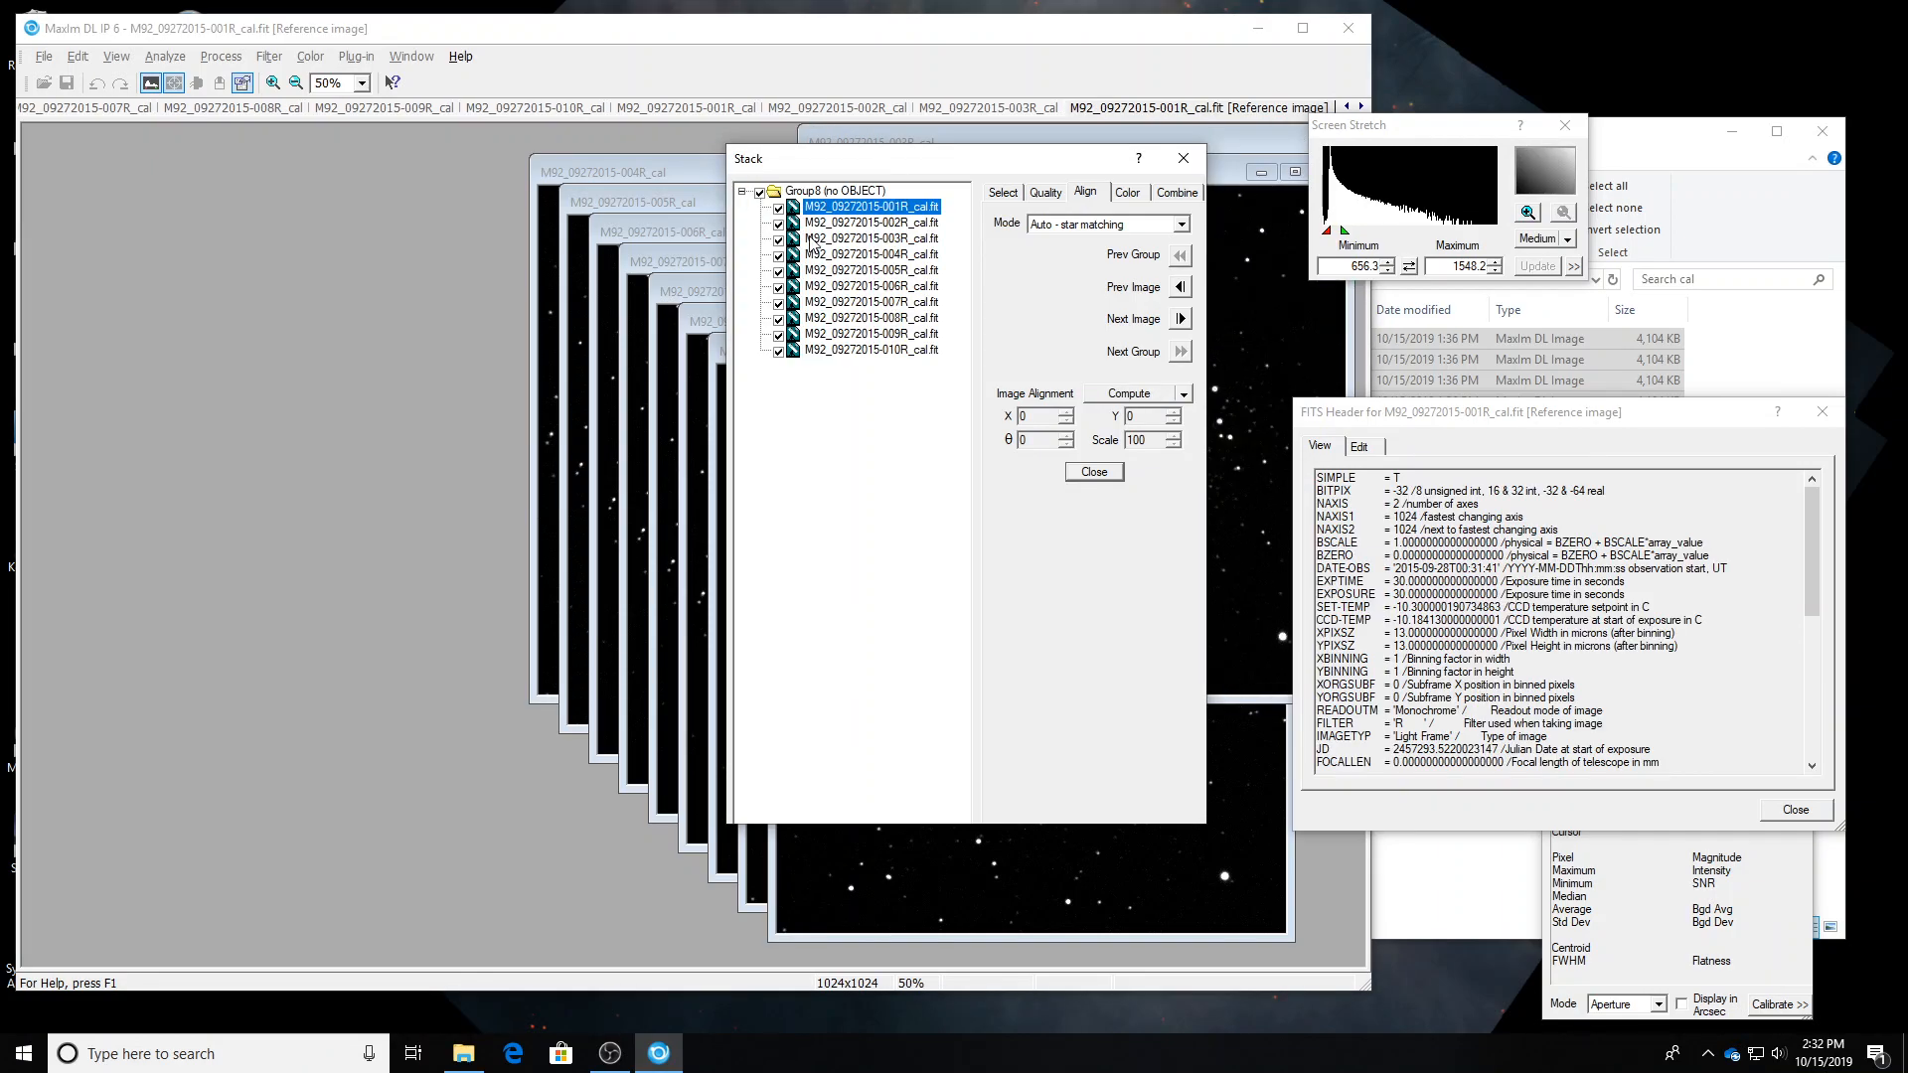
{"action": "left_click_drag", "start_coordinate": [1028, 162], "coordinate": [498, 136]}
{"action": "left_click_drag", "start_coordinate": [885, 180], "coordinate": [785, 179]}
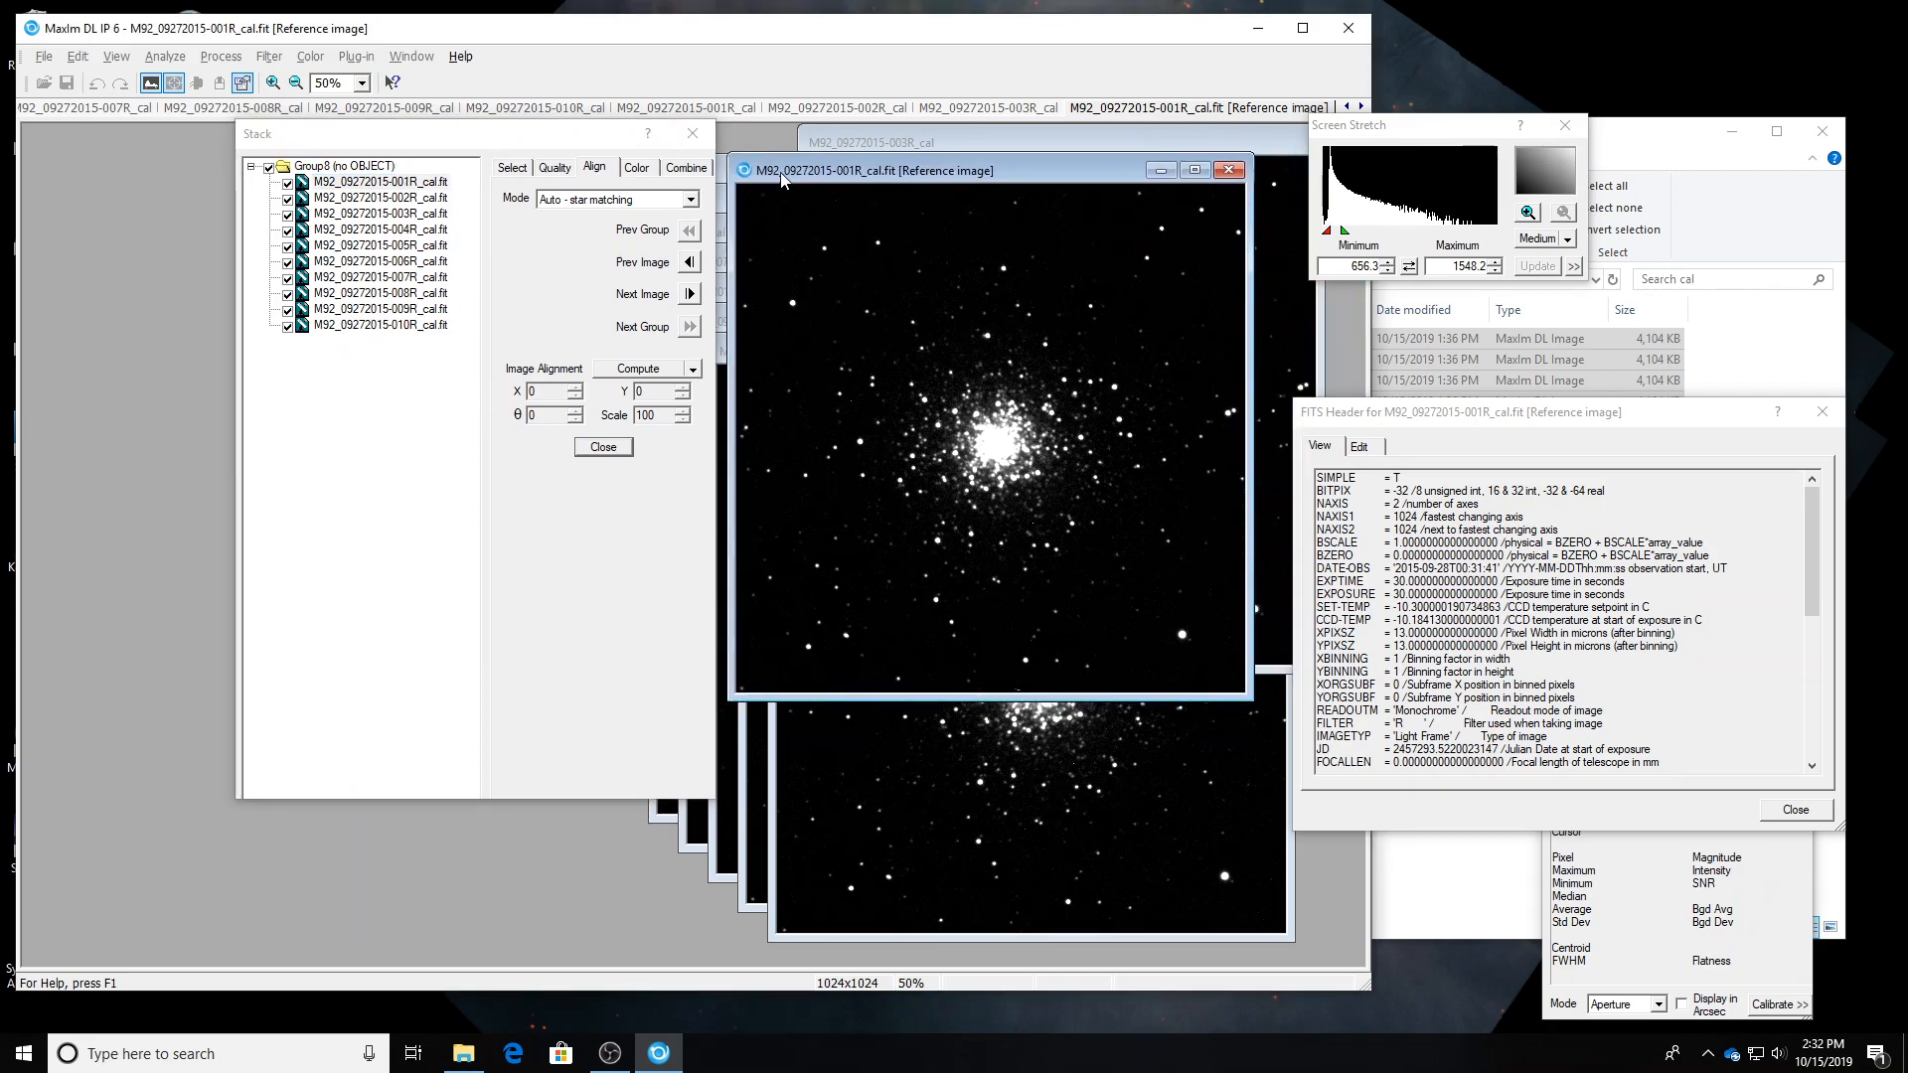
{"action": "left_click", "coordinate": [398, 212]}
{"action": "key", "text": "Down"}
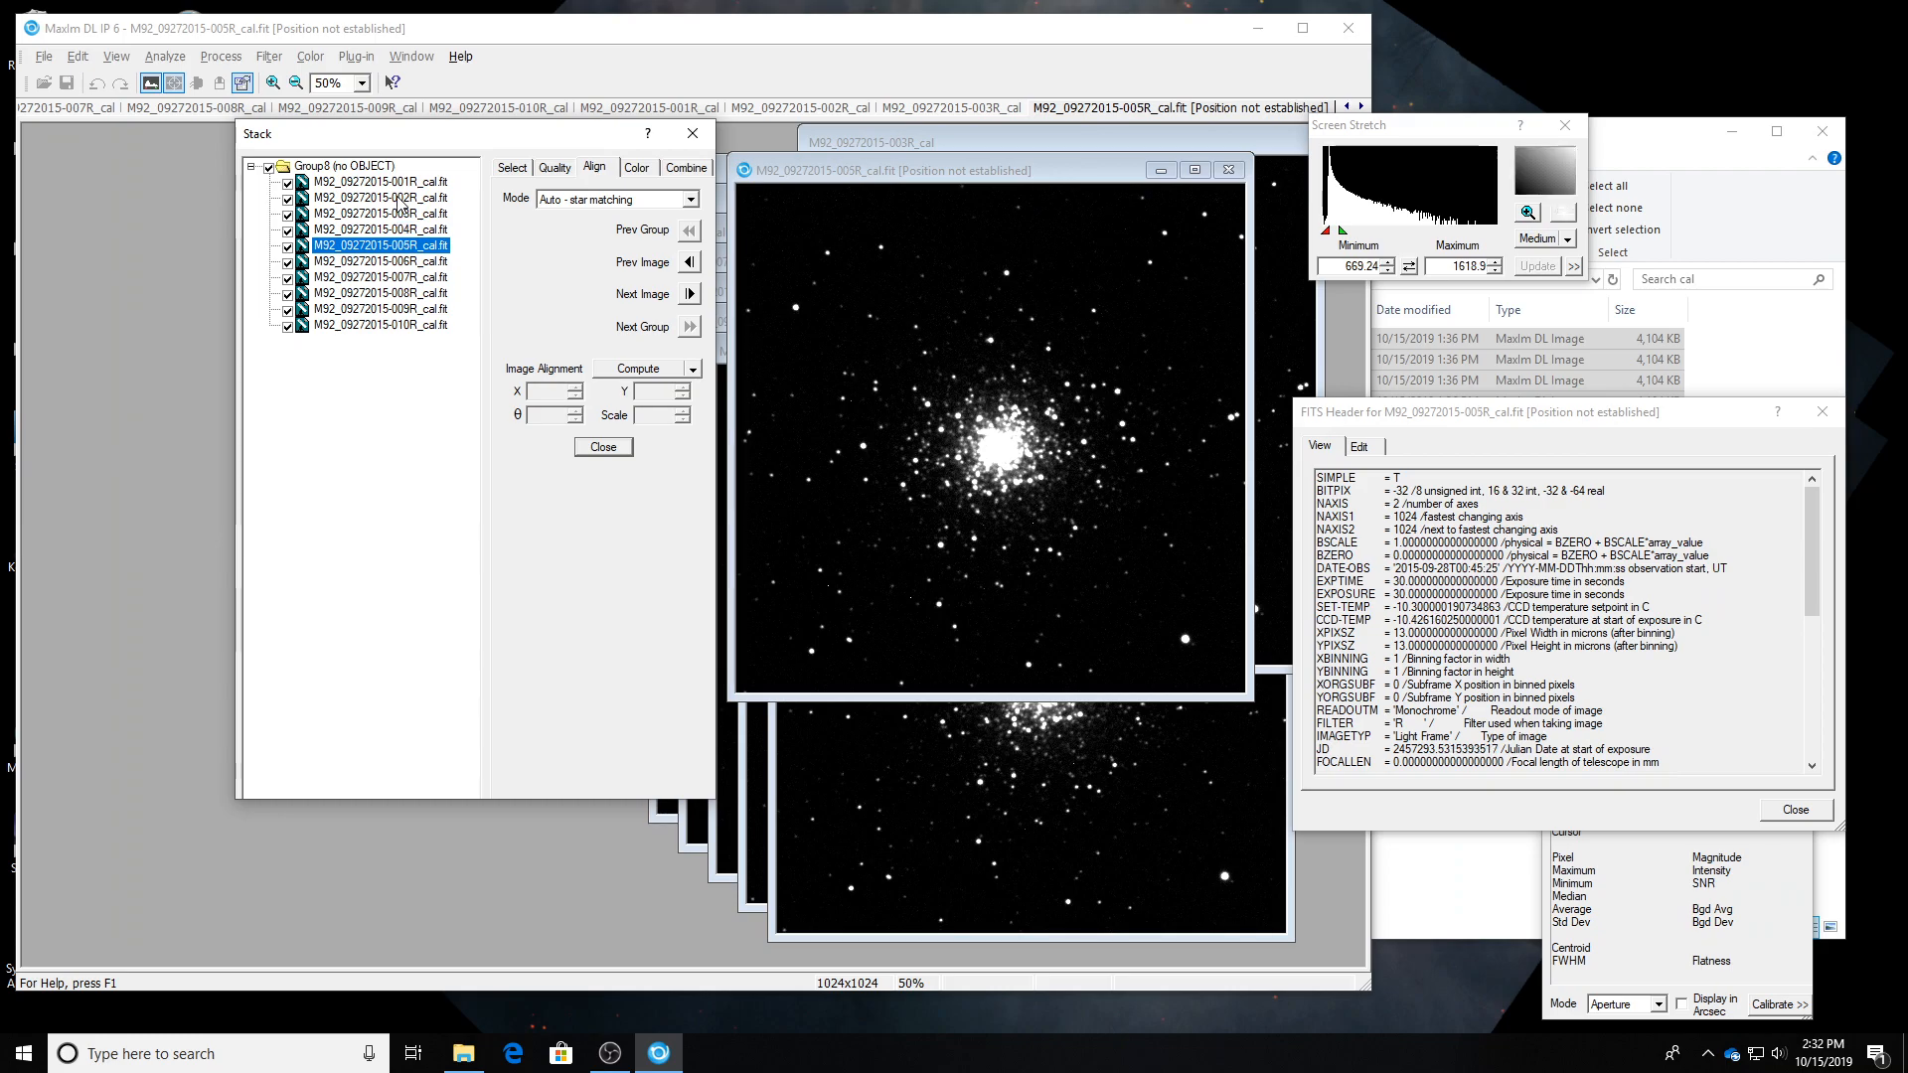
{"action": "key", "text": "Down"}
{"action": "key", "text": "Down"}
{"action": "key", "text": "Down"}
{"action": "key", "text": "Down"}
{"action": "key", "text": "Down"}
{"action": "key", "text": "Down"}
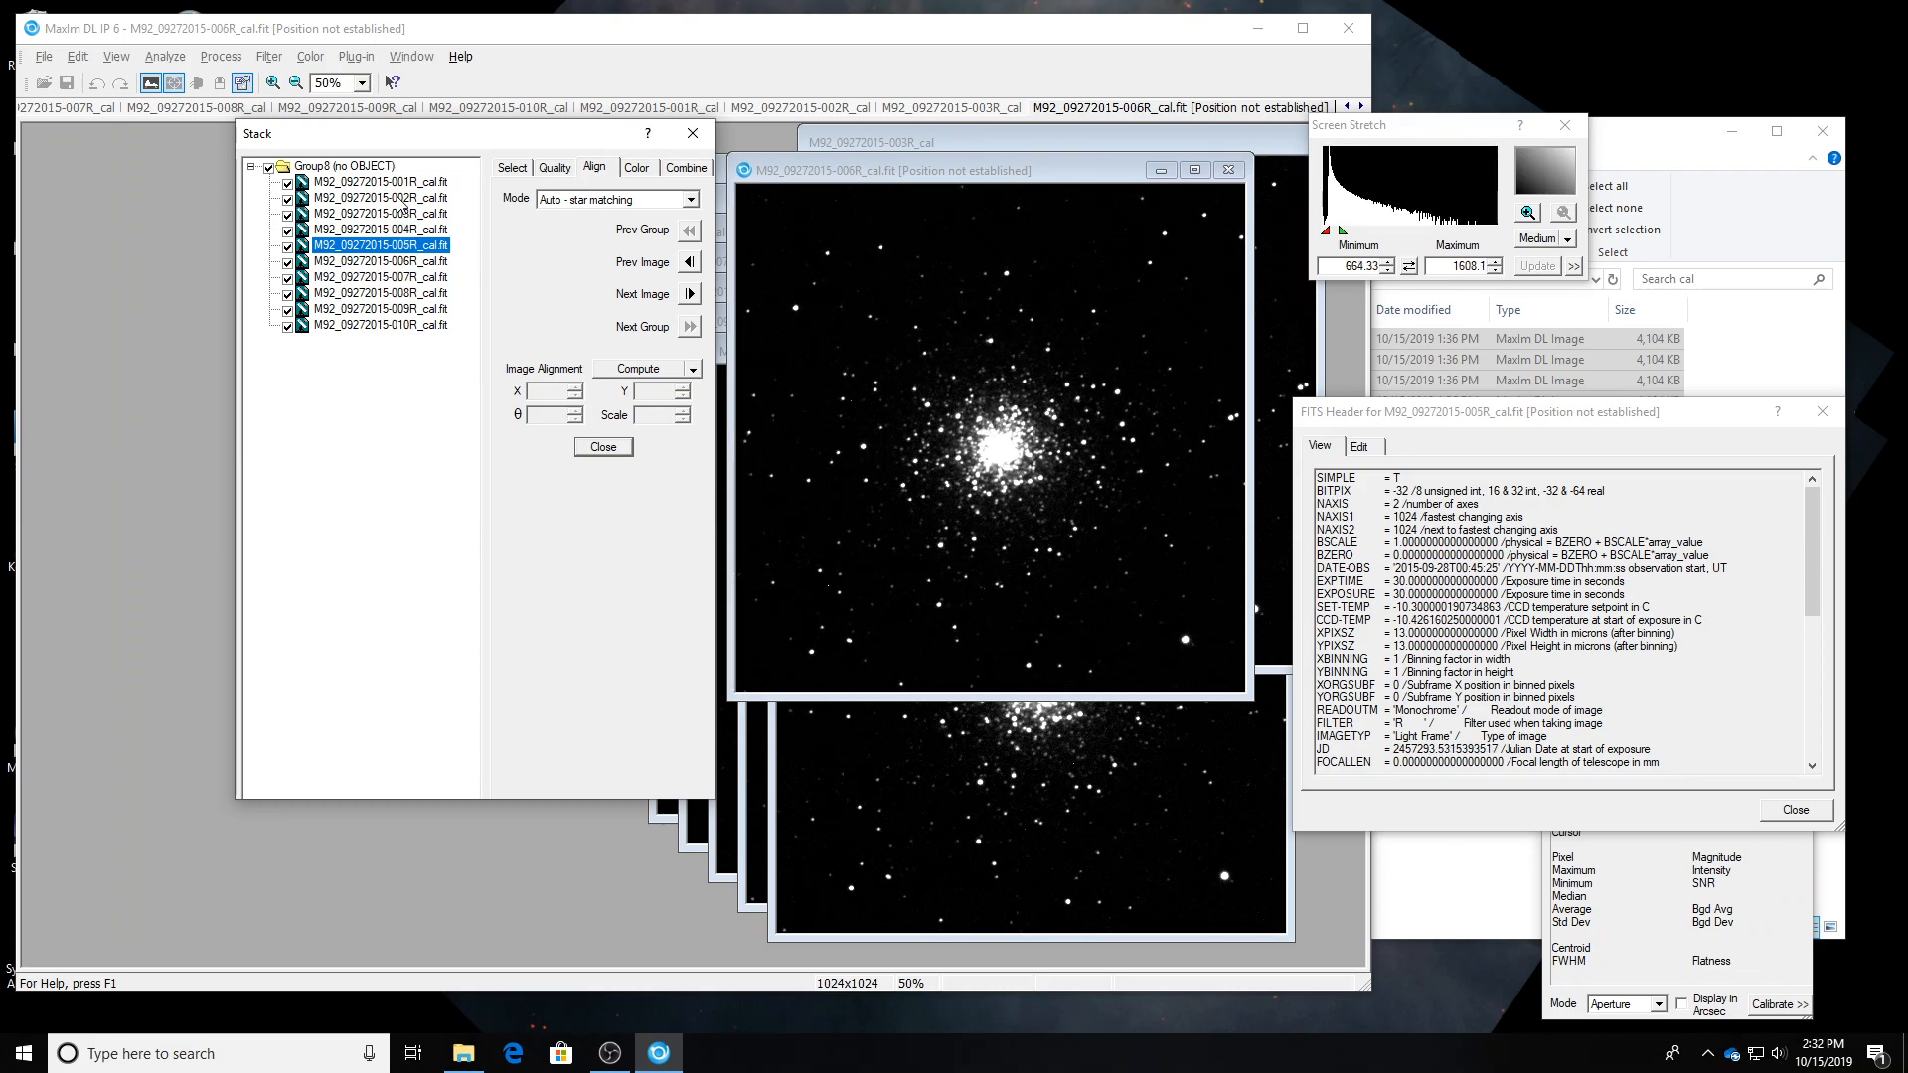
{"action": "key", "text": "Up"}
{"action": "key", "text": "Up"}
{"action": "key", "text": "Up"}
{"action": "key", "text": "Up"}
{"action": "key", "text": "Up"}
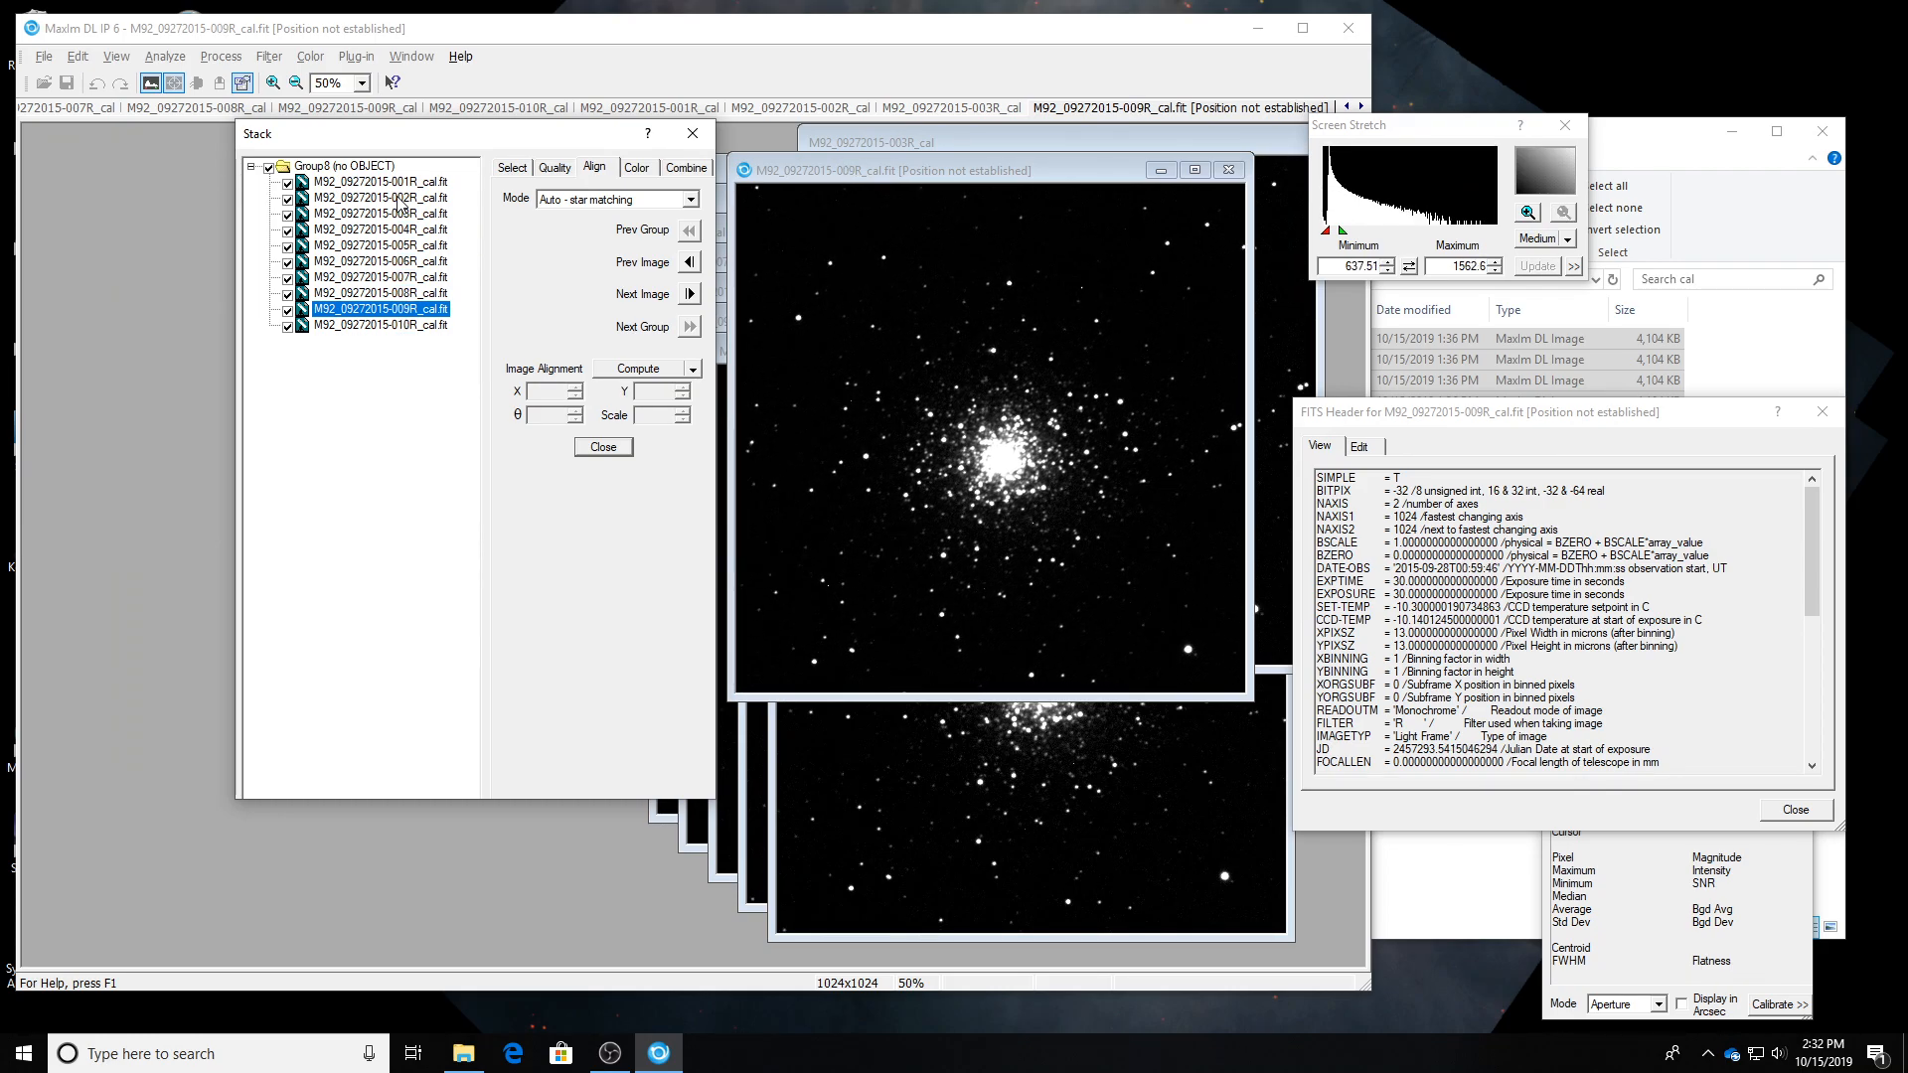
{"action": "key", "text": "Up"}
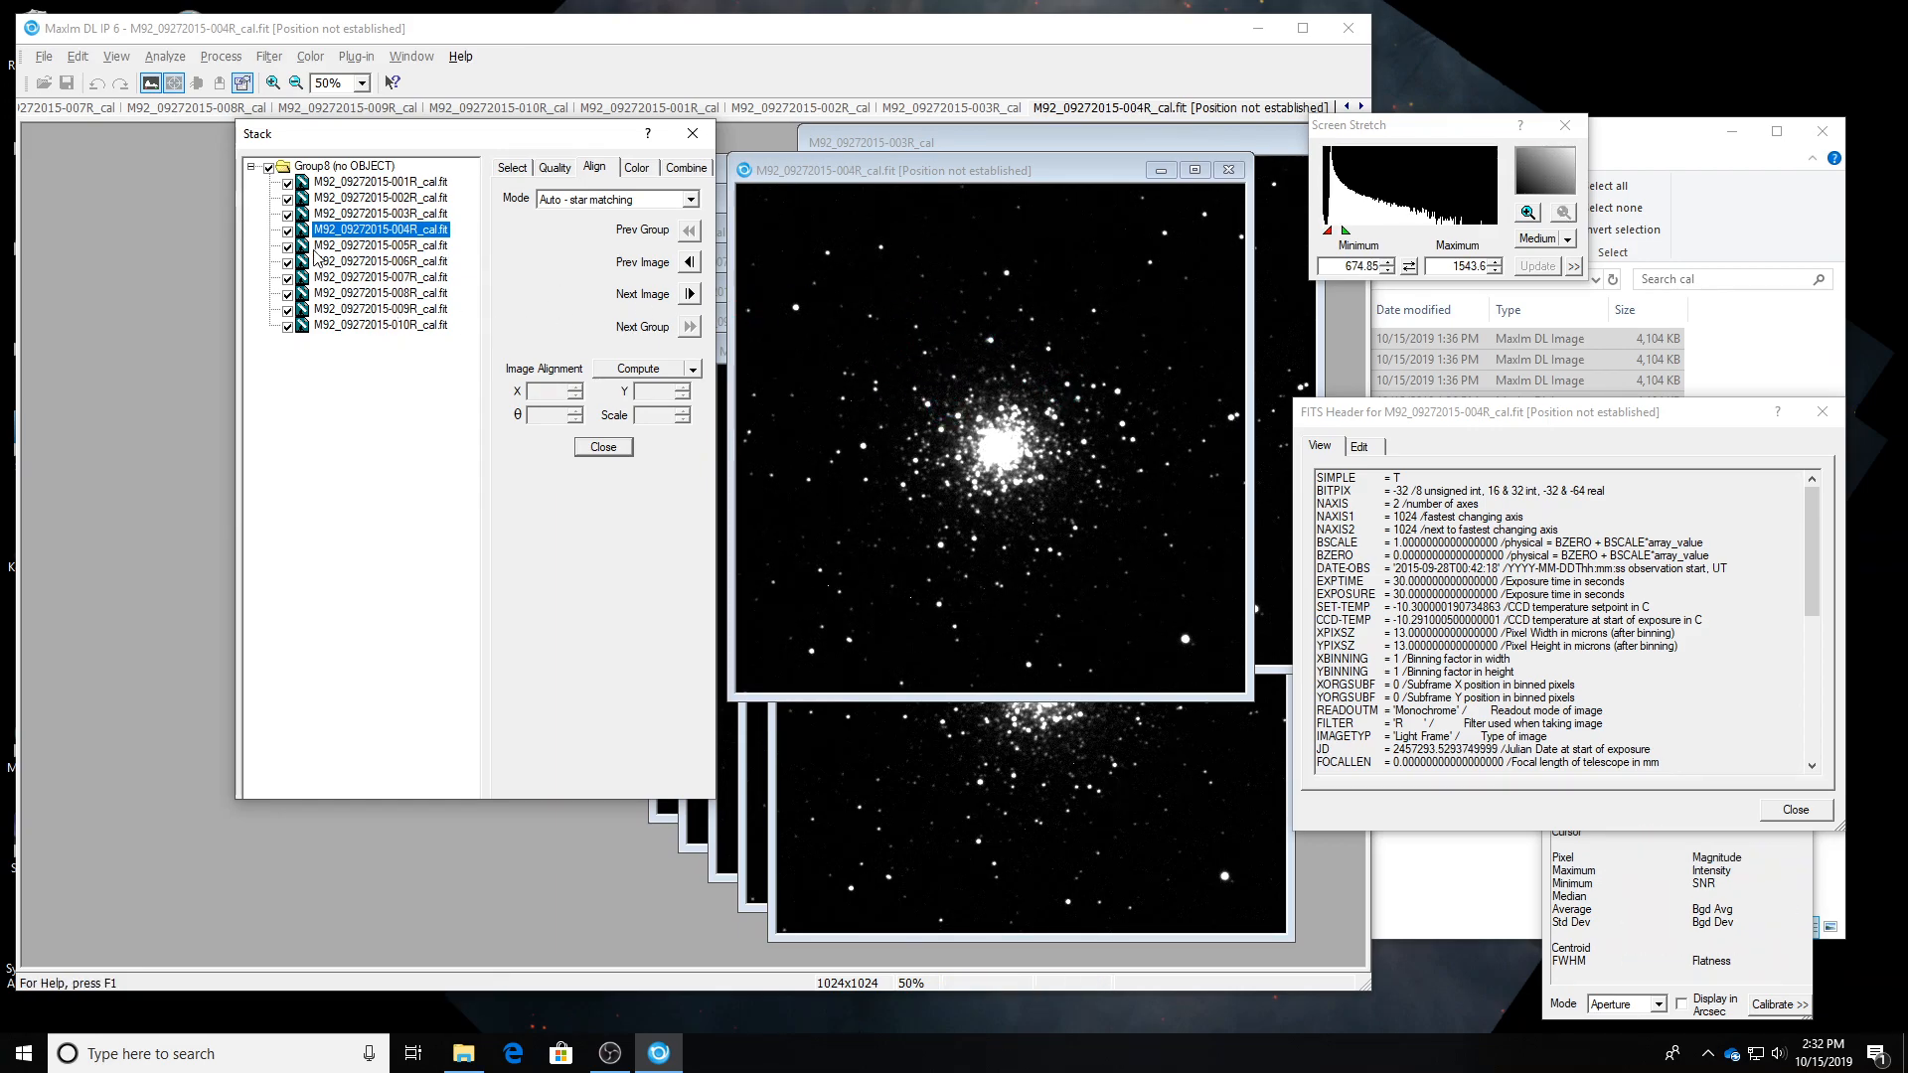
{"action": "left_click", "coordinate": [287, 232]}
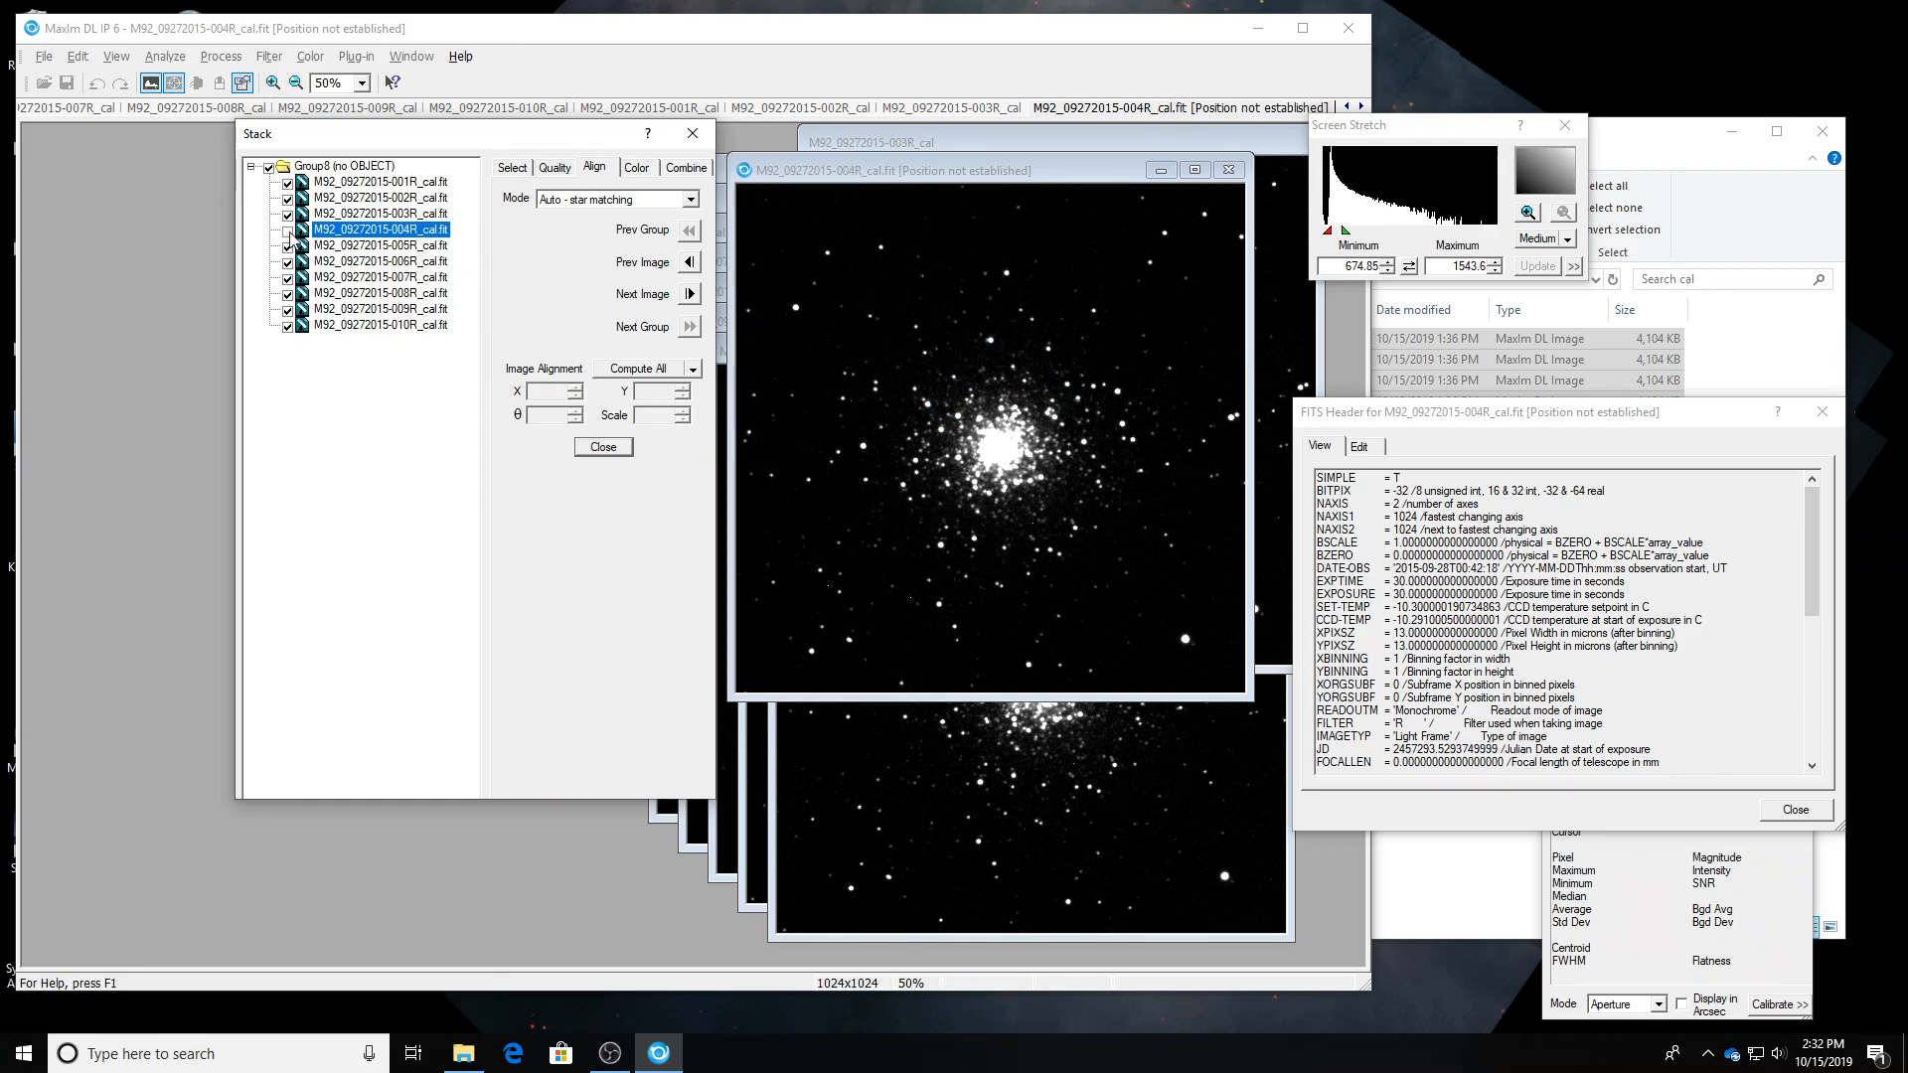
{"action": "left_click", "coordinate": [685, 168]}
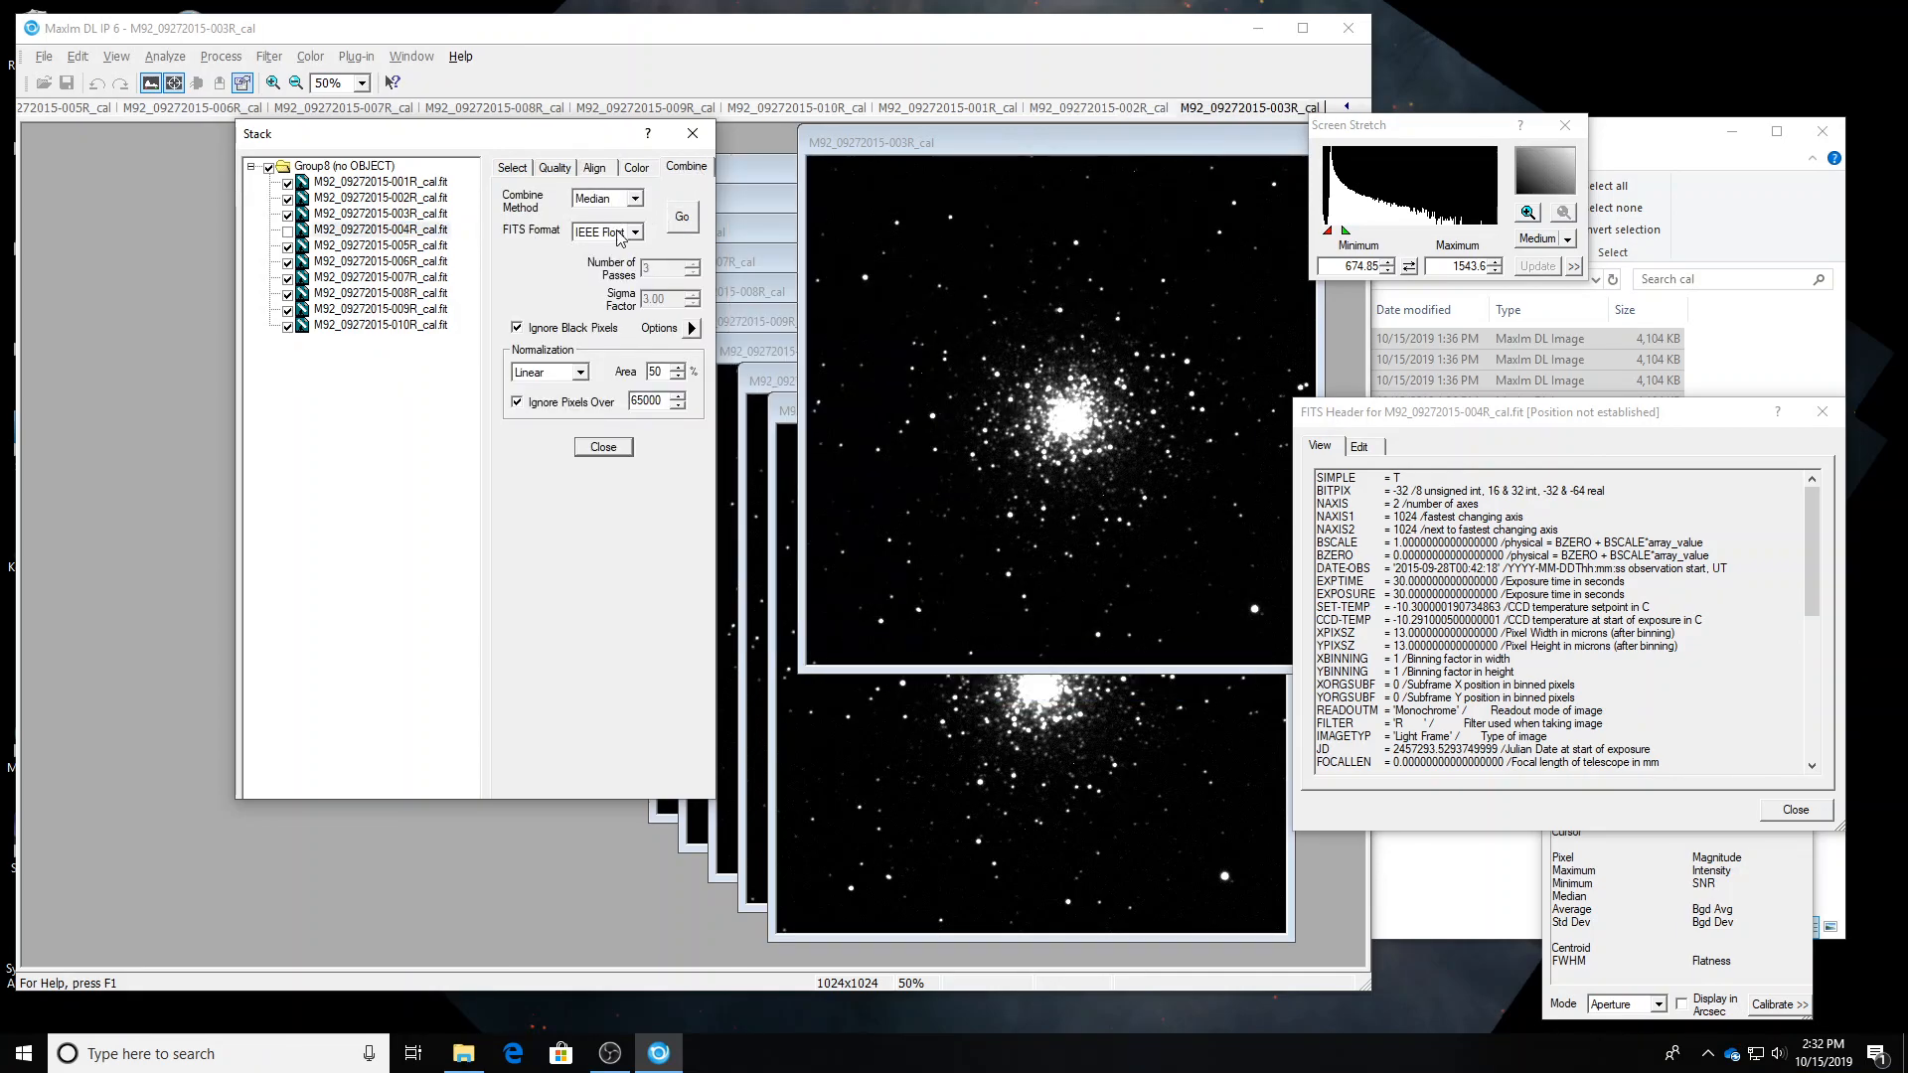
{"action": "left_click", "coordinate": [682, 217]}
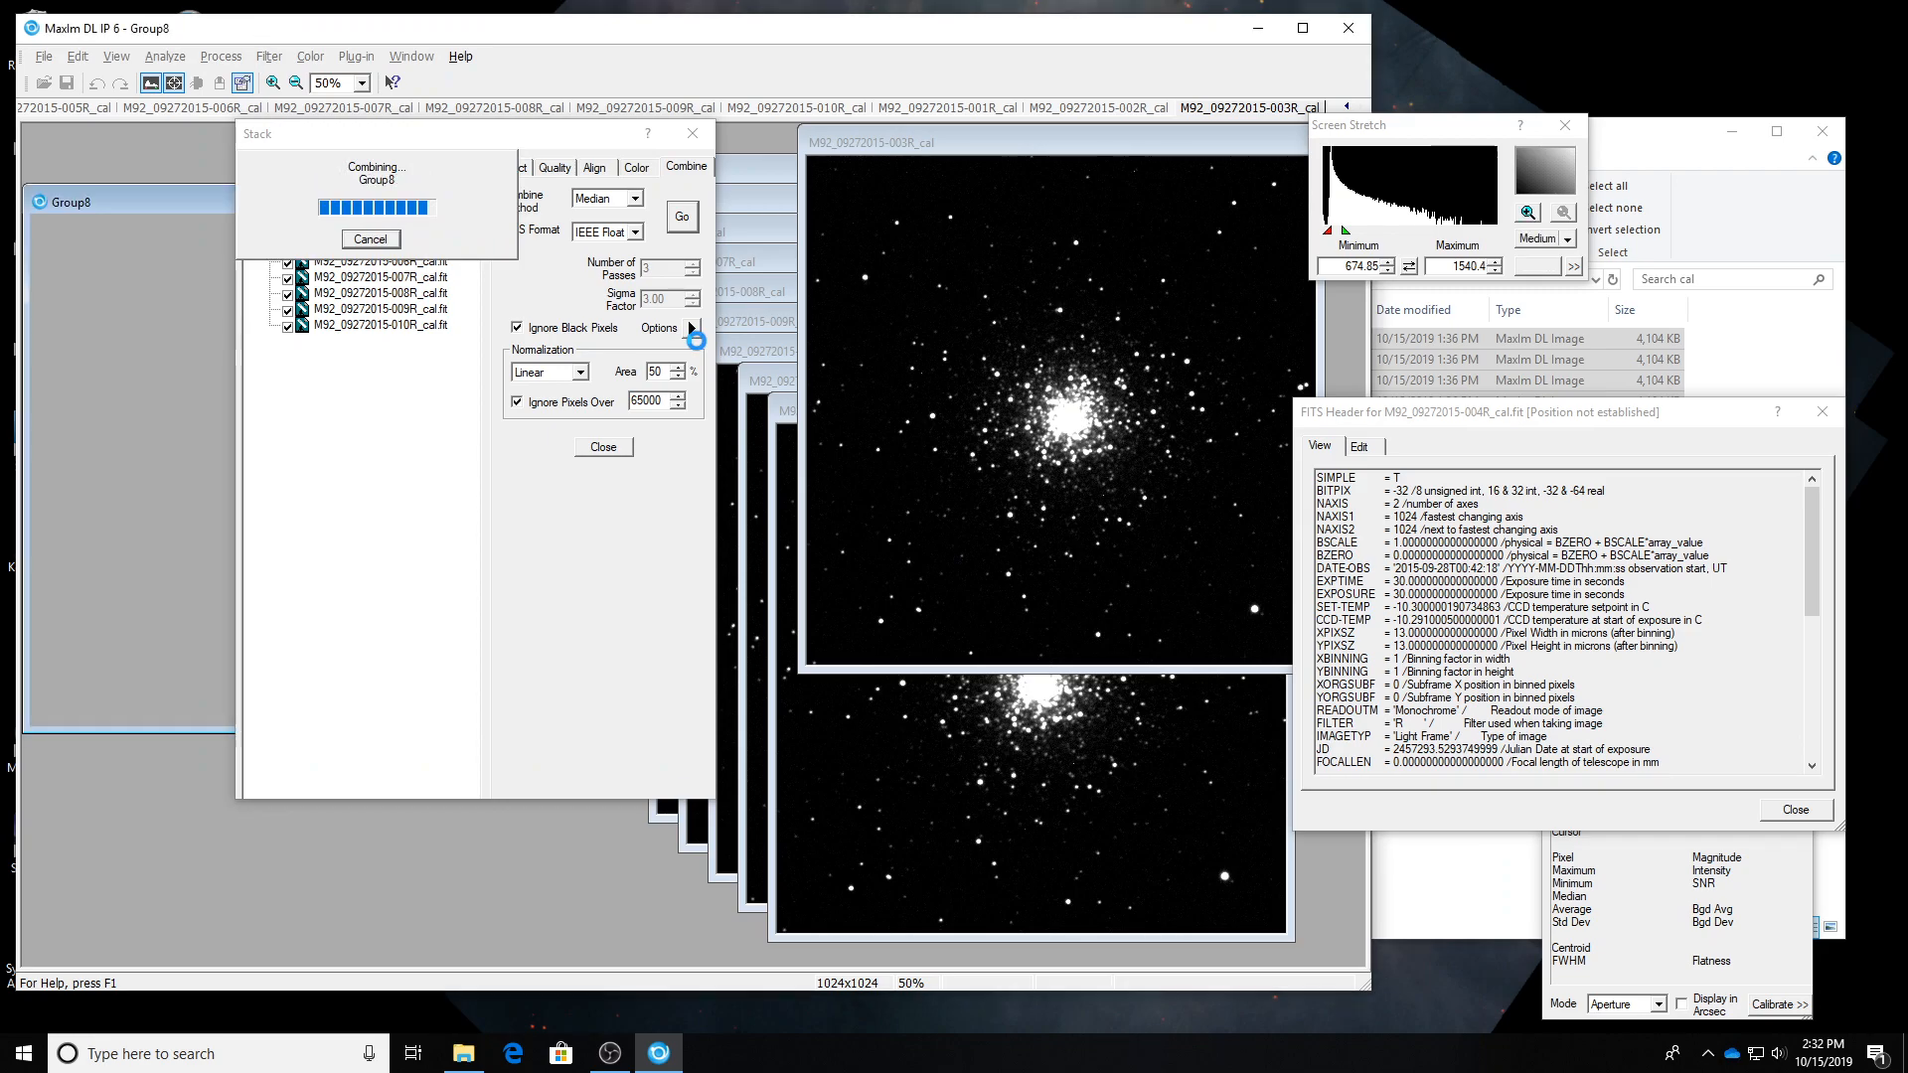
{"action": "left_click_drag", "start_coordinate": [534, 137], "coordinate": [897, 205]}
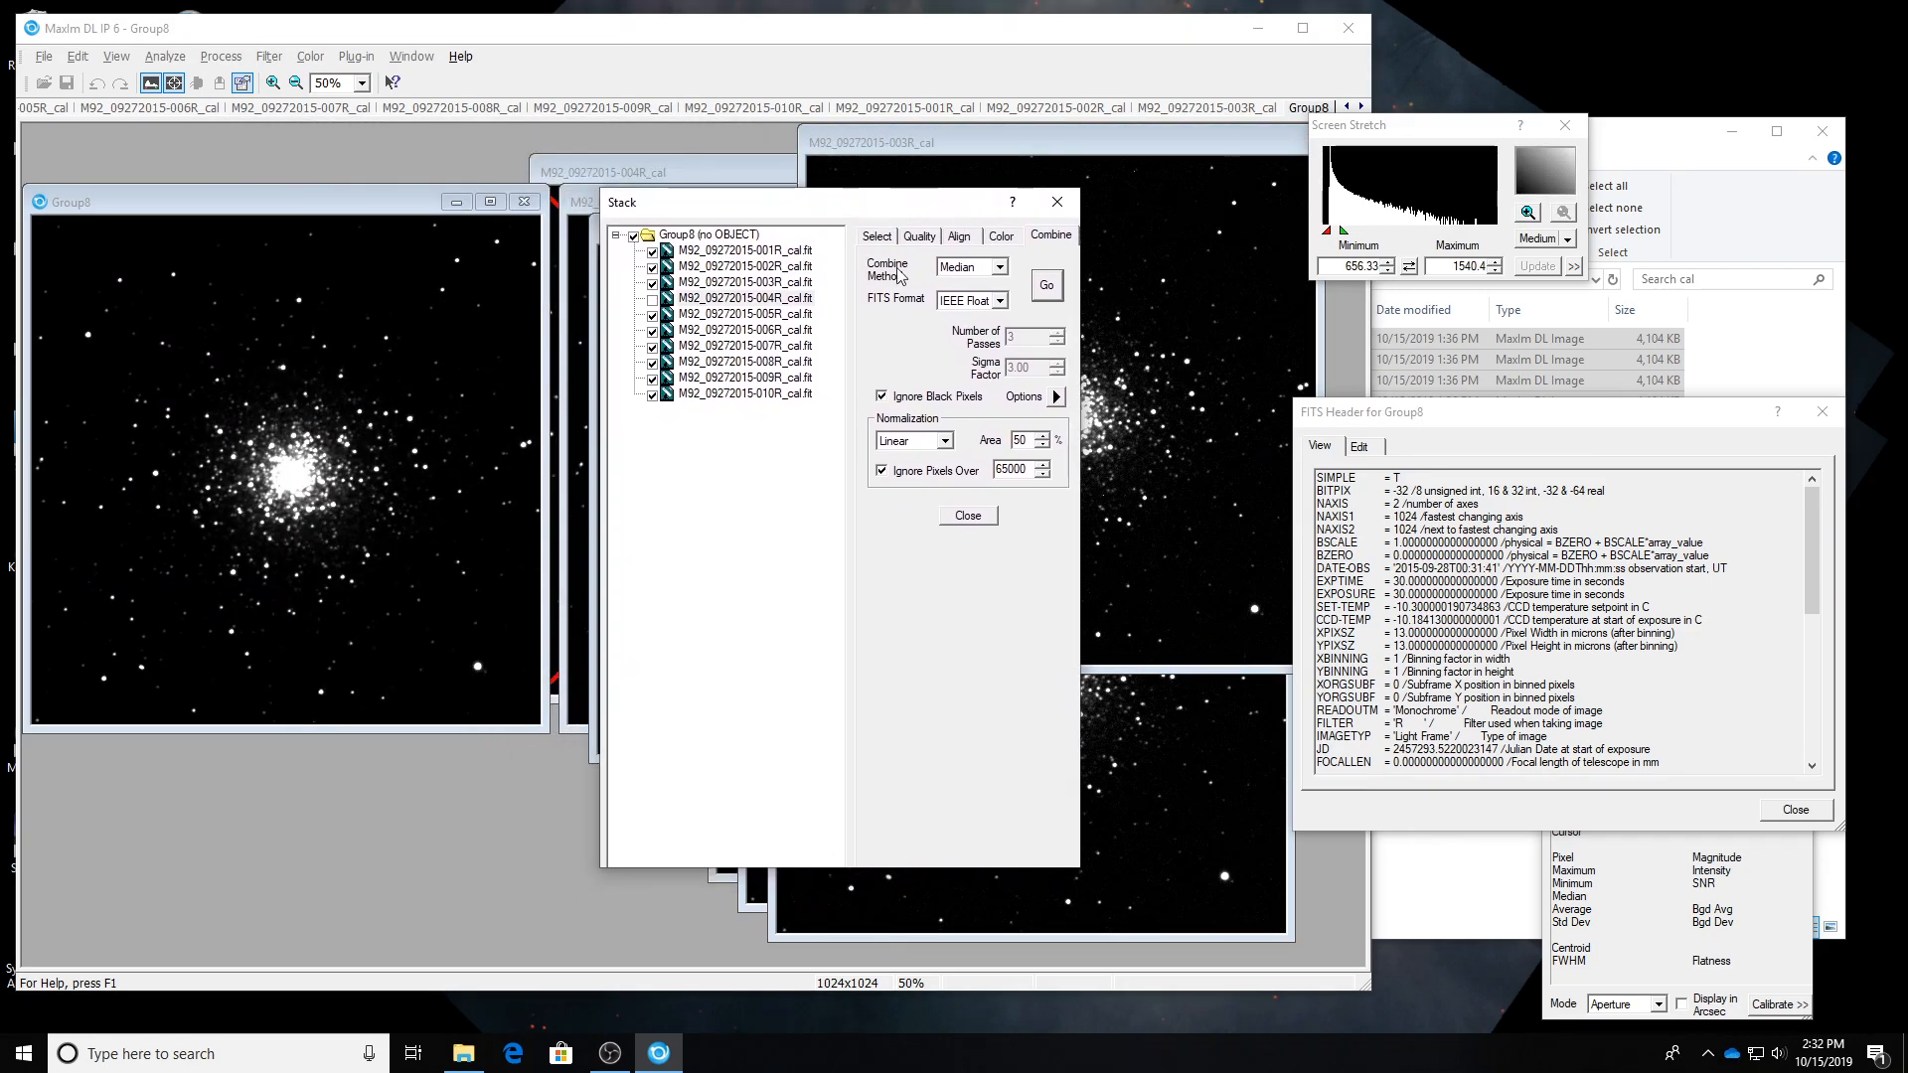
{"action": "left_click", "coordinate": [968, 516]}
Save the combined R image as M92_09272015_Rstack in the M92_09272015 folder.
{"action": "left_click", "coordinate": [43, 57]}
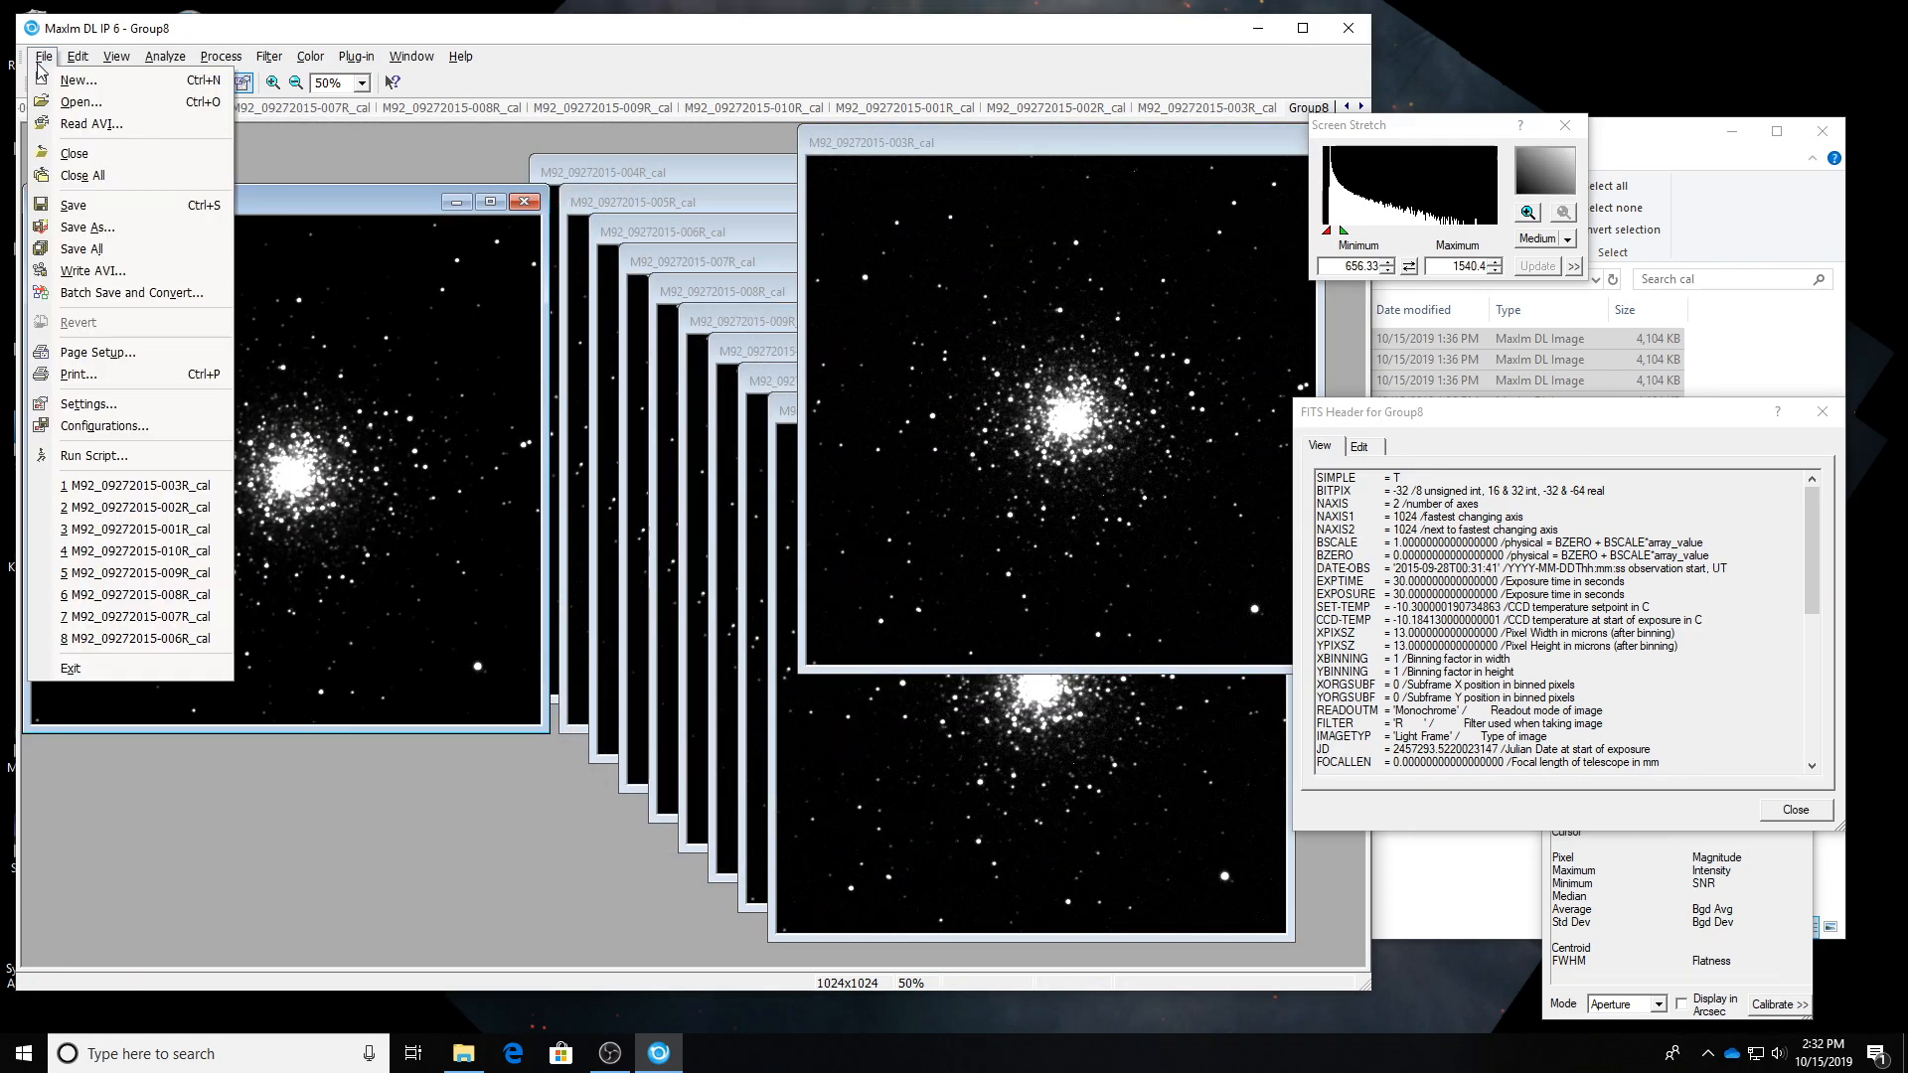
{"action": "left_click", "coordinate": [82, 227]}
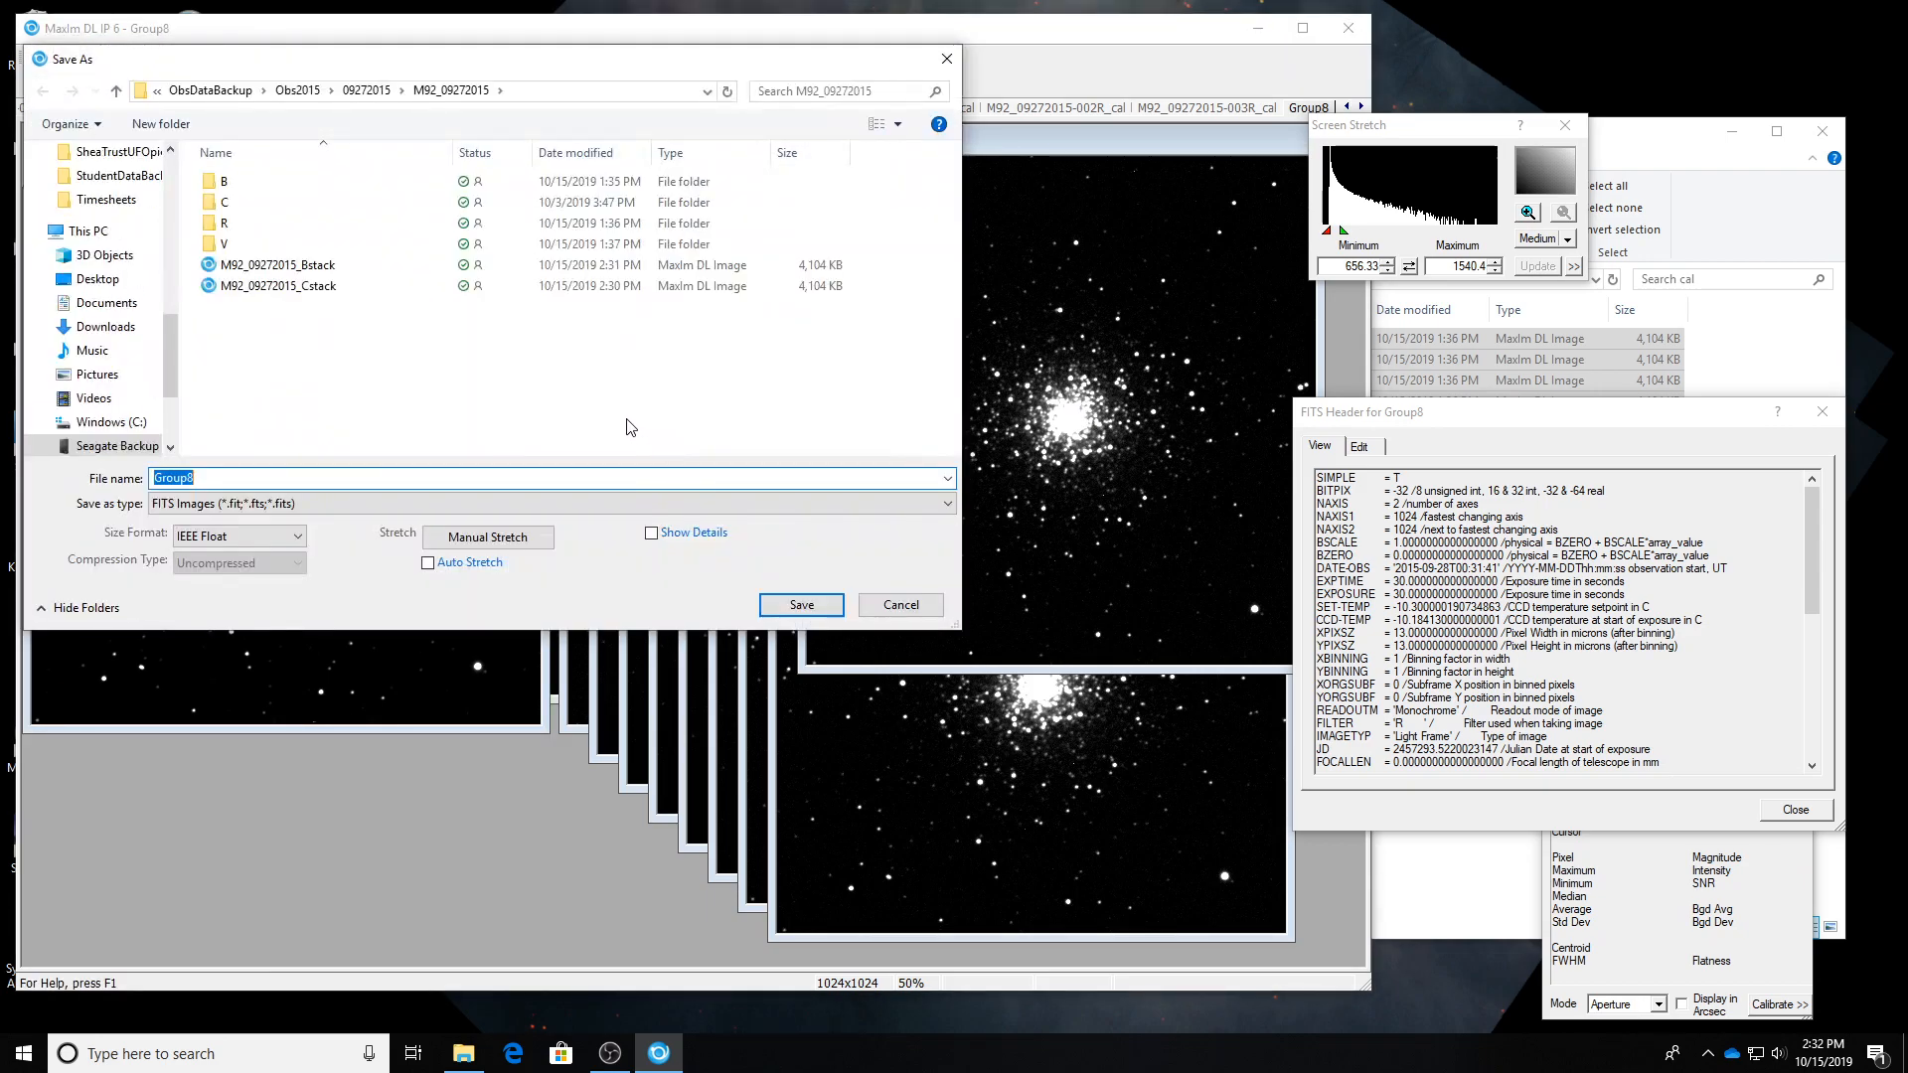
{"action": "left_click", "coordinate": [279, 286]}
{"action": "left_click", "coordinate": [241, 481]}
{"action": "left_click", "coordinate": [242, 481]}
{"action": "key", "text": "BackSpace"}
{"action": "type", "text": "Rstack"}
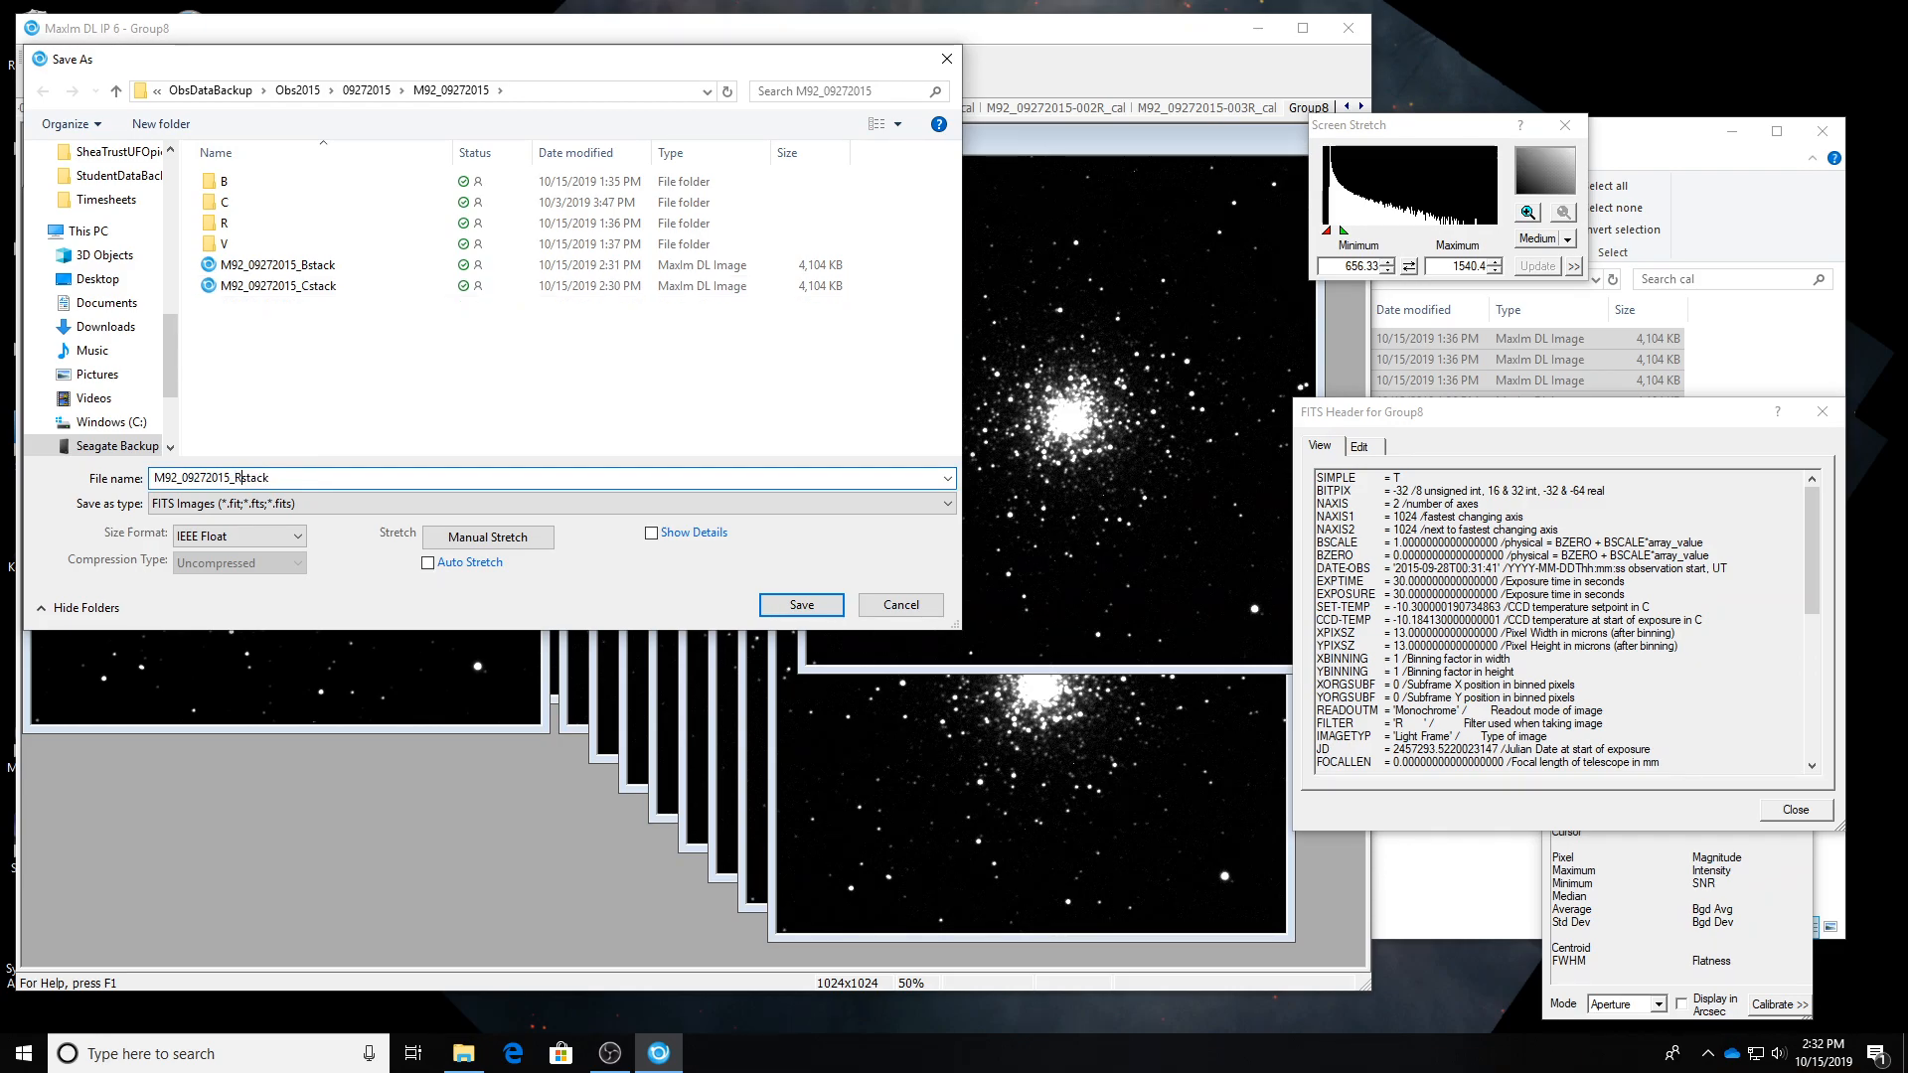
{"action": "key", "text": "Return"}
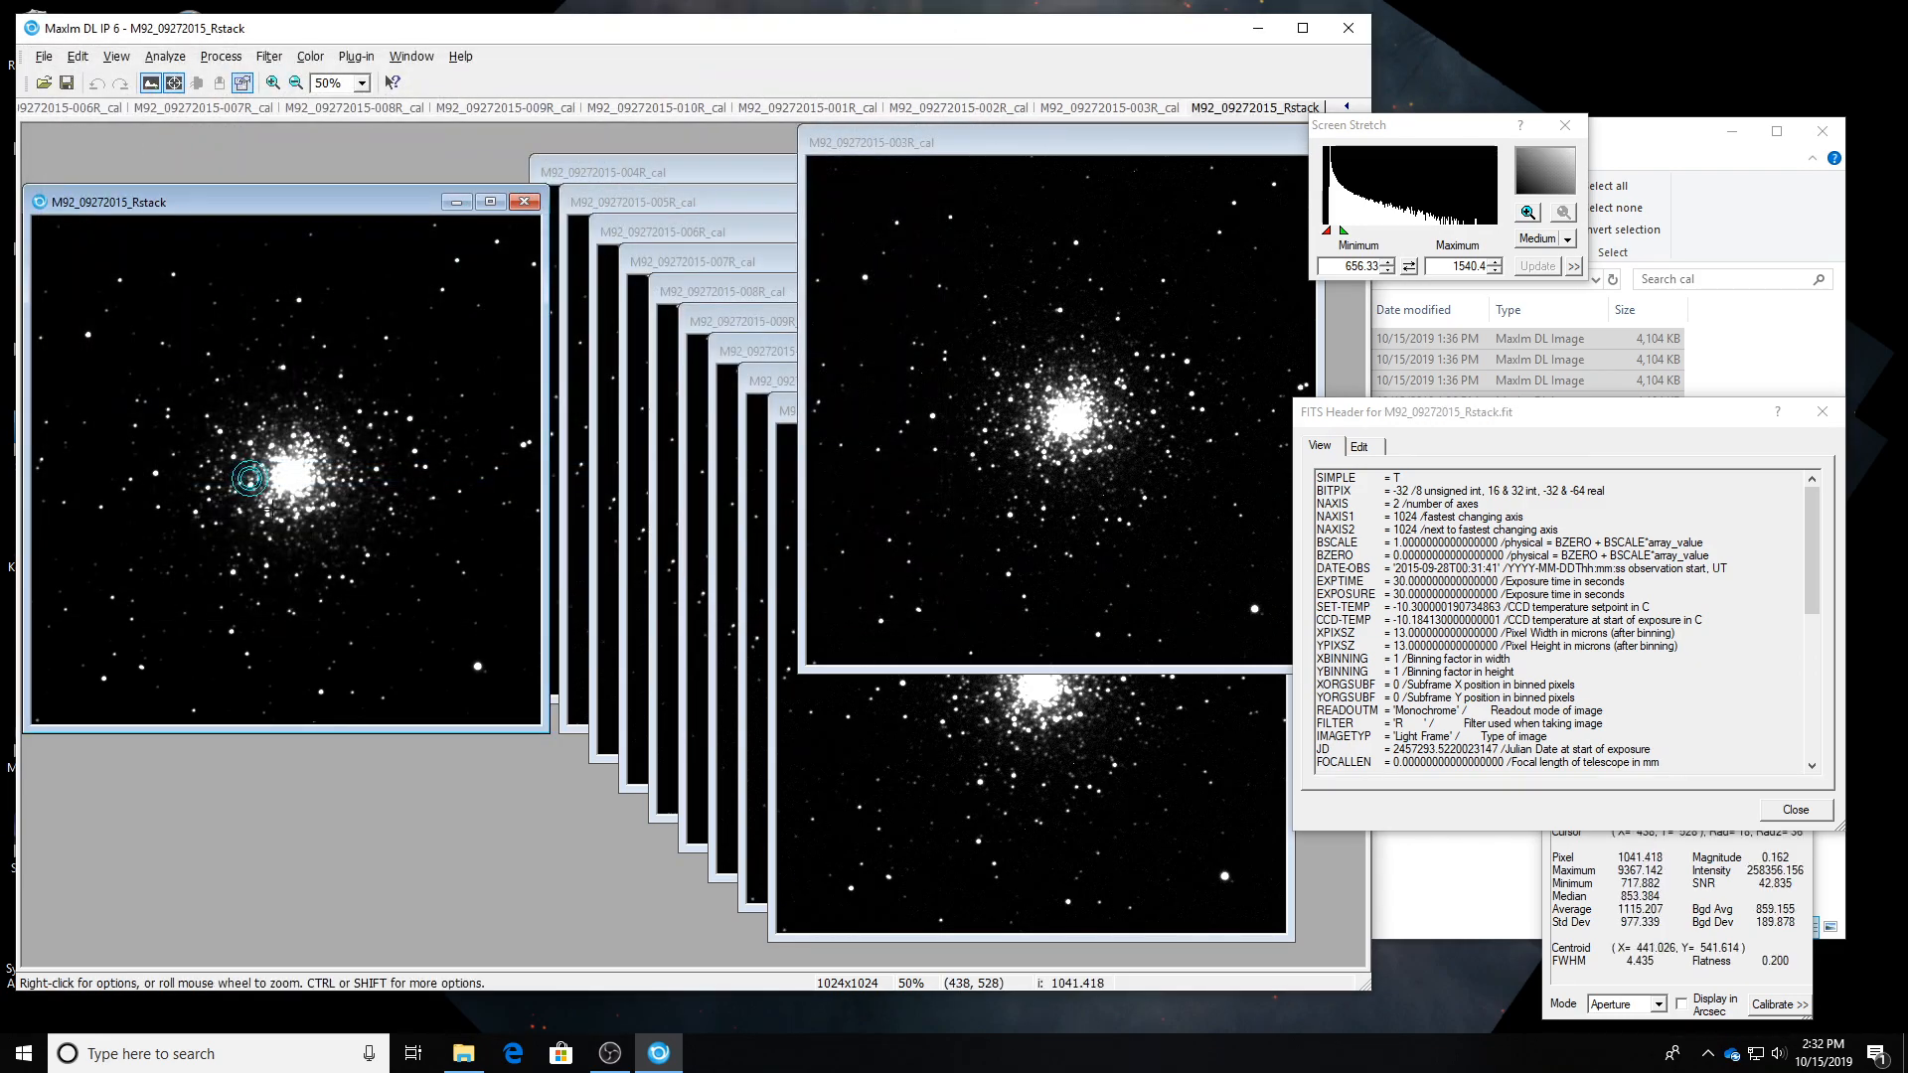
Close all open images and load the ten calibrated M92 V frames from the M92_09272015 V\cal folder.
{"action": "key", "text": "alt+f"}
{"action": "key", "text": "l"}
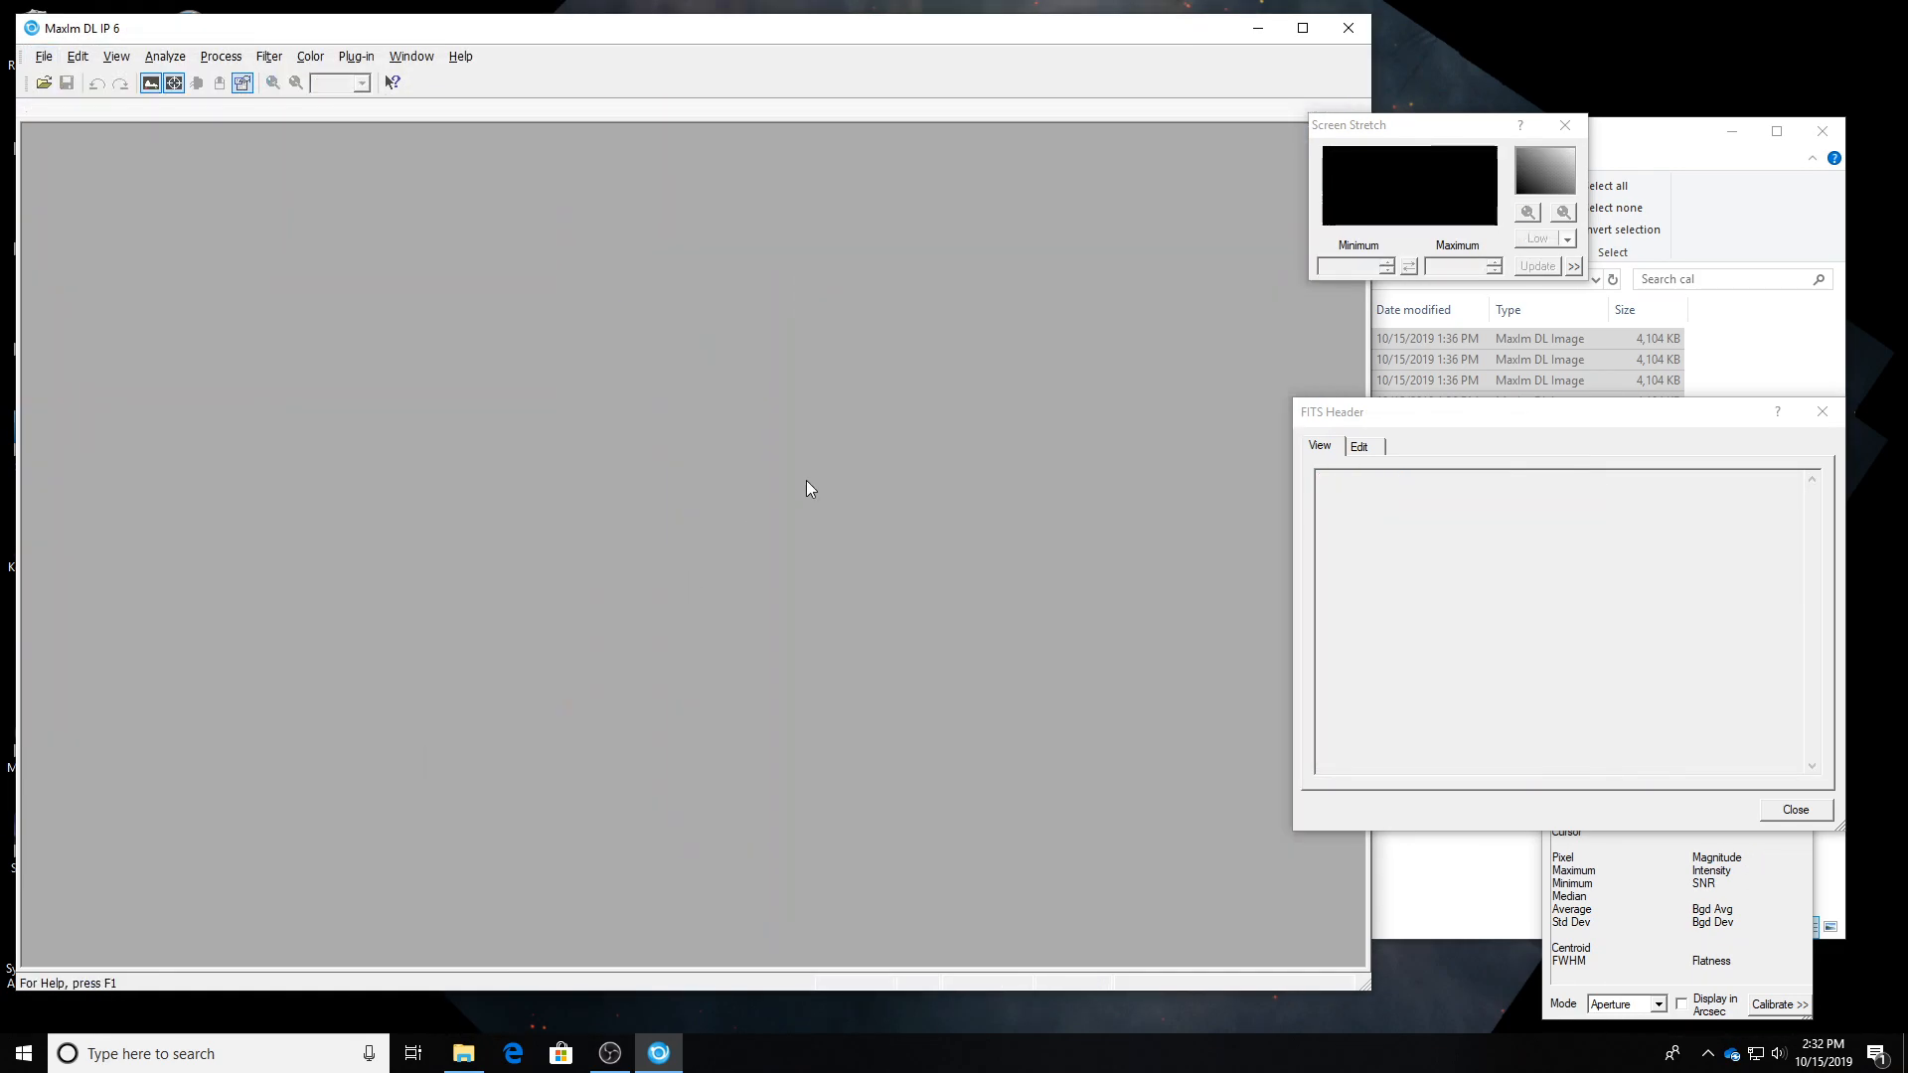
{"action": "left_click", "coordinate": [1639, 161]}
{"action": "left_click", "coordinate": [1338, 740]}
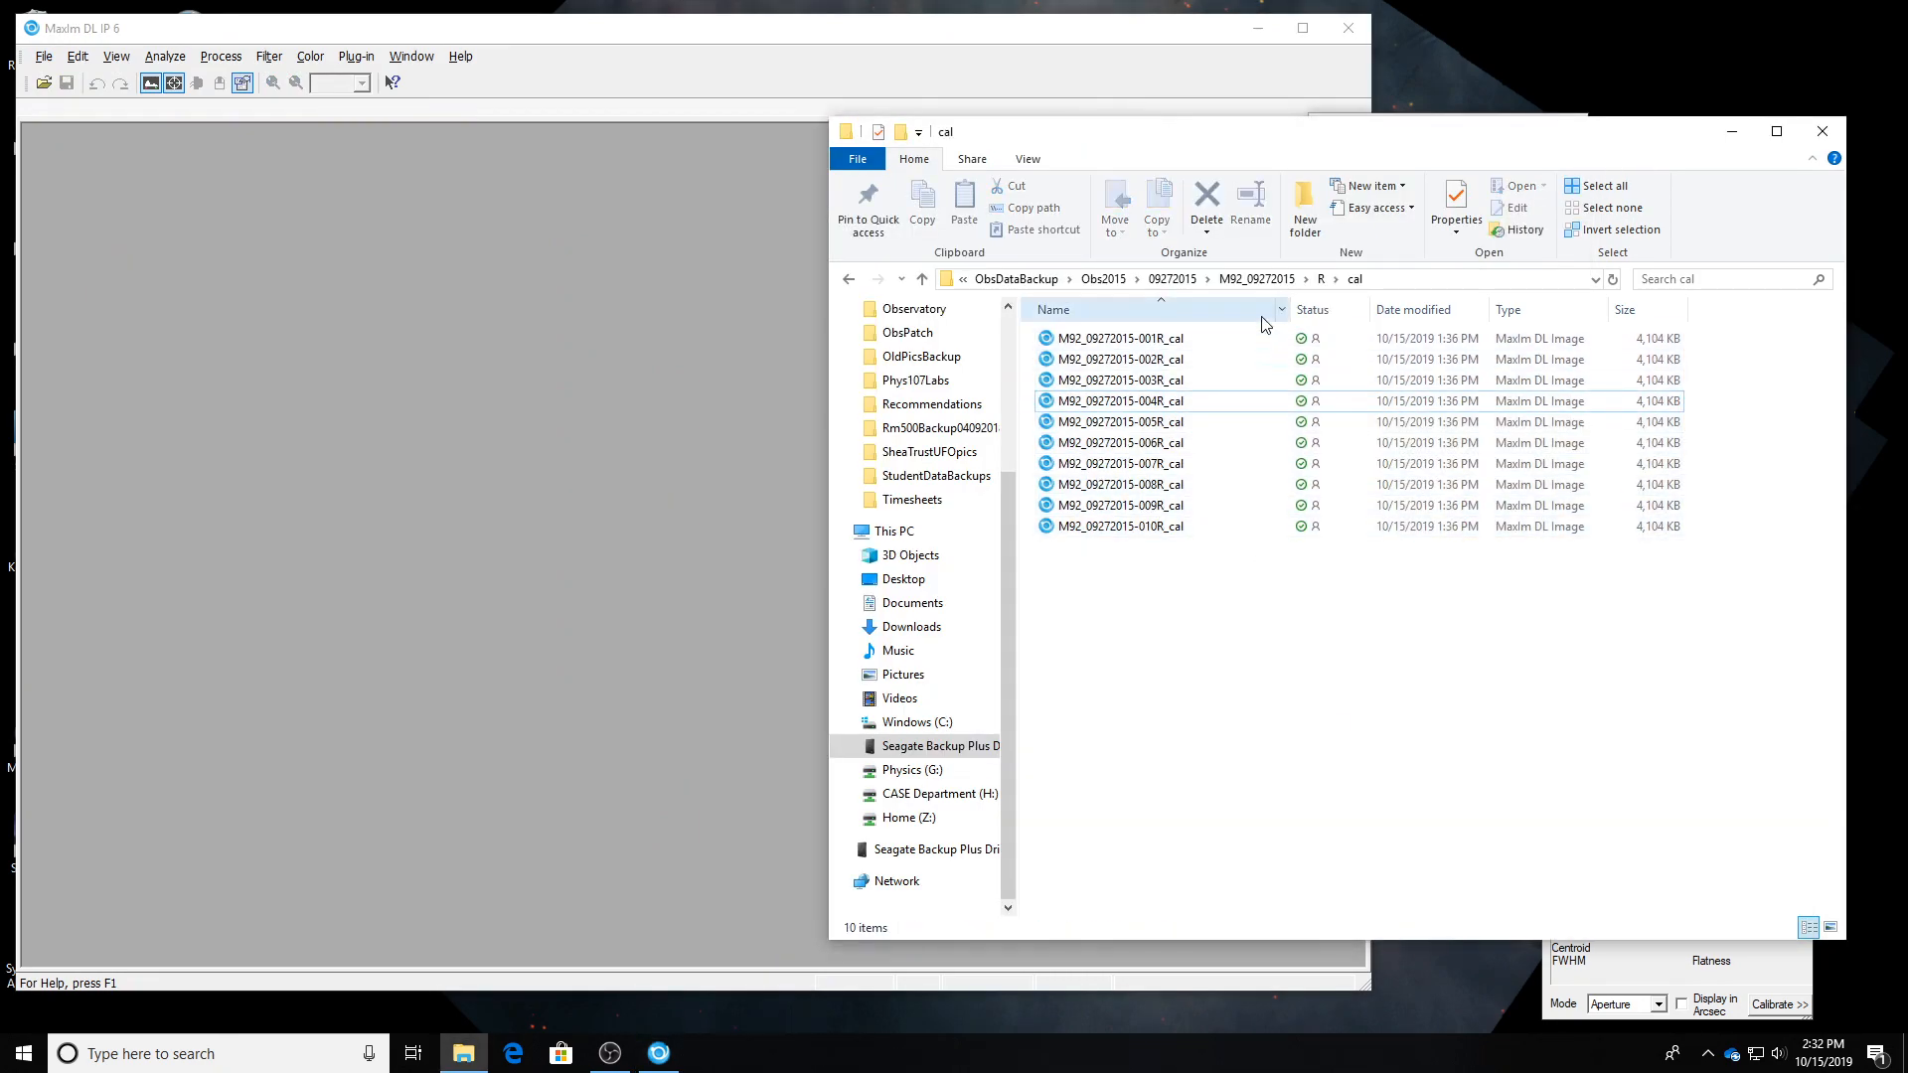
{"action": "left_click", "coordinate": [1263, 281]}
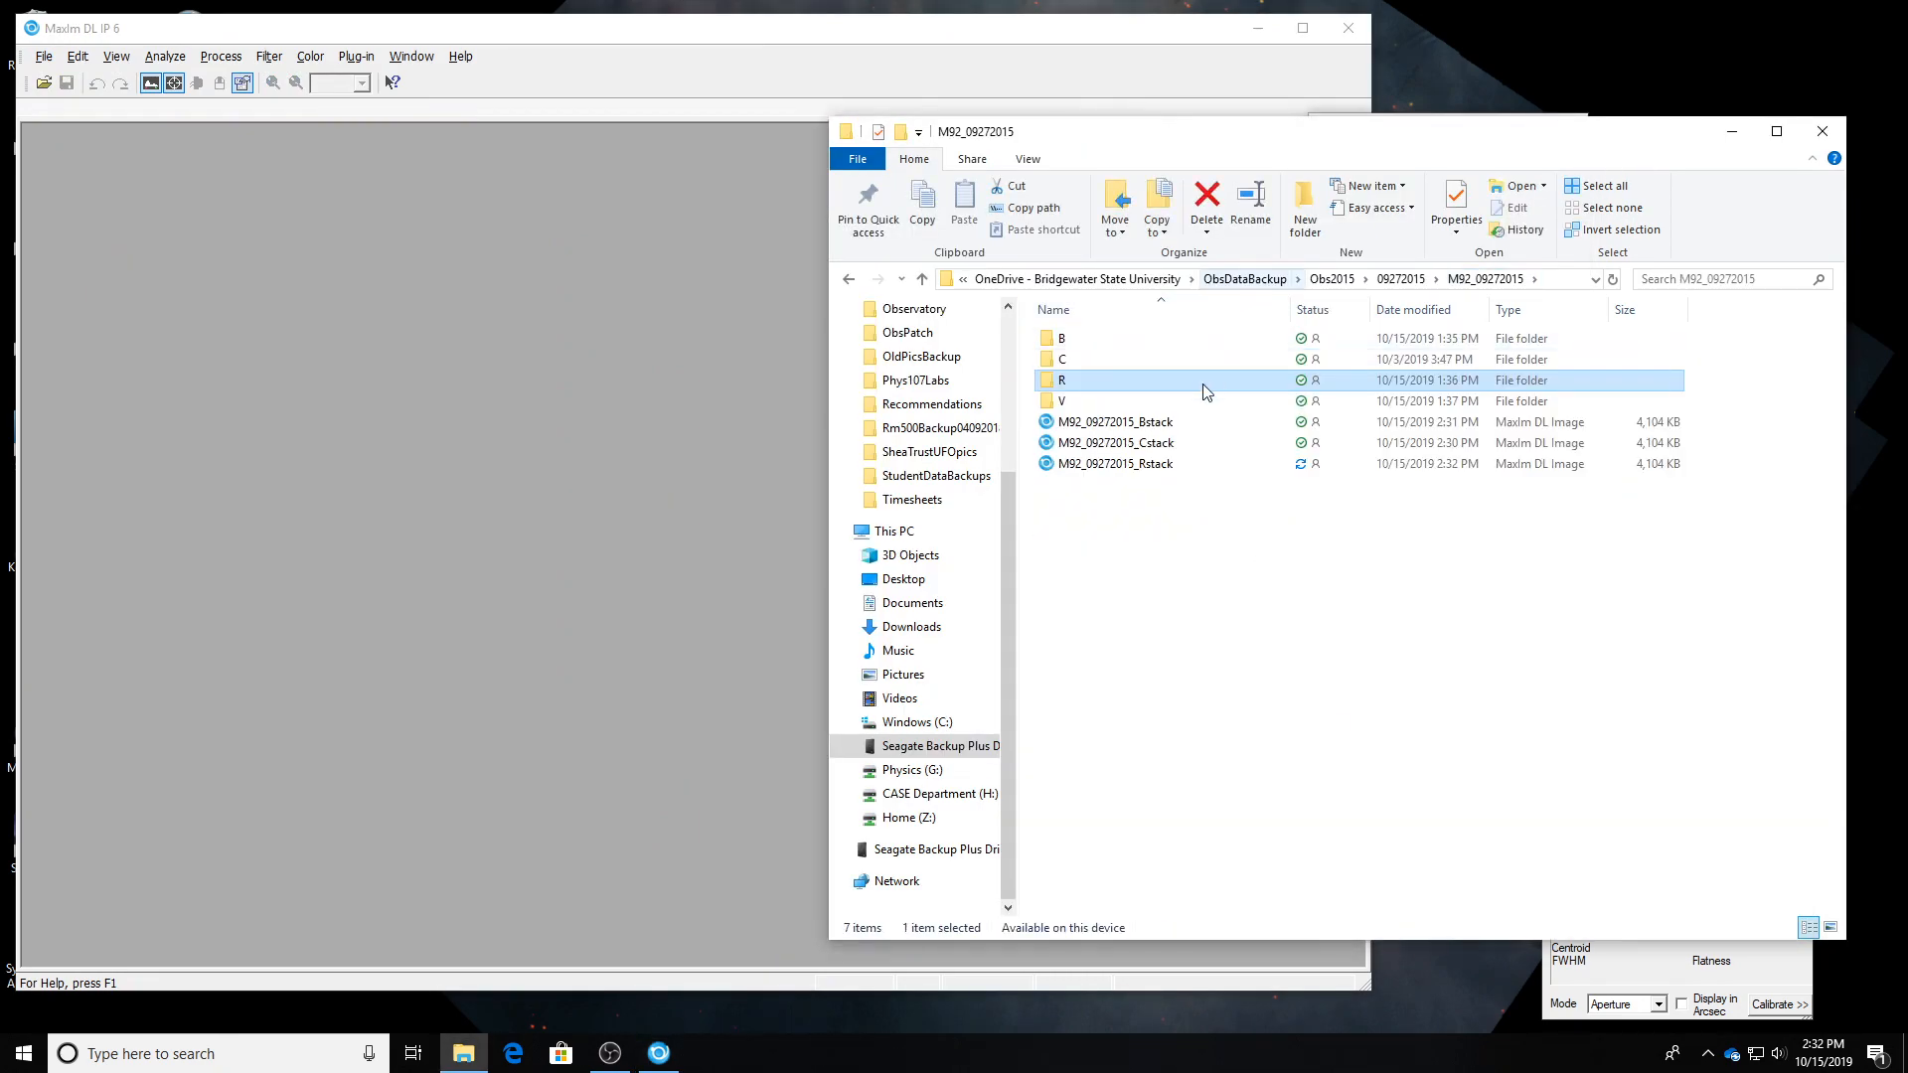
{"action": "double_click", "coordinate": [1113, 401]}
{"action": "double_click", "coordinate": [1083, 347]}
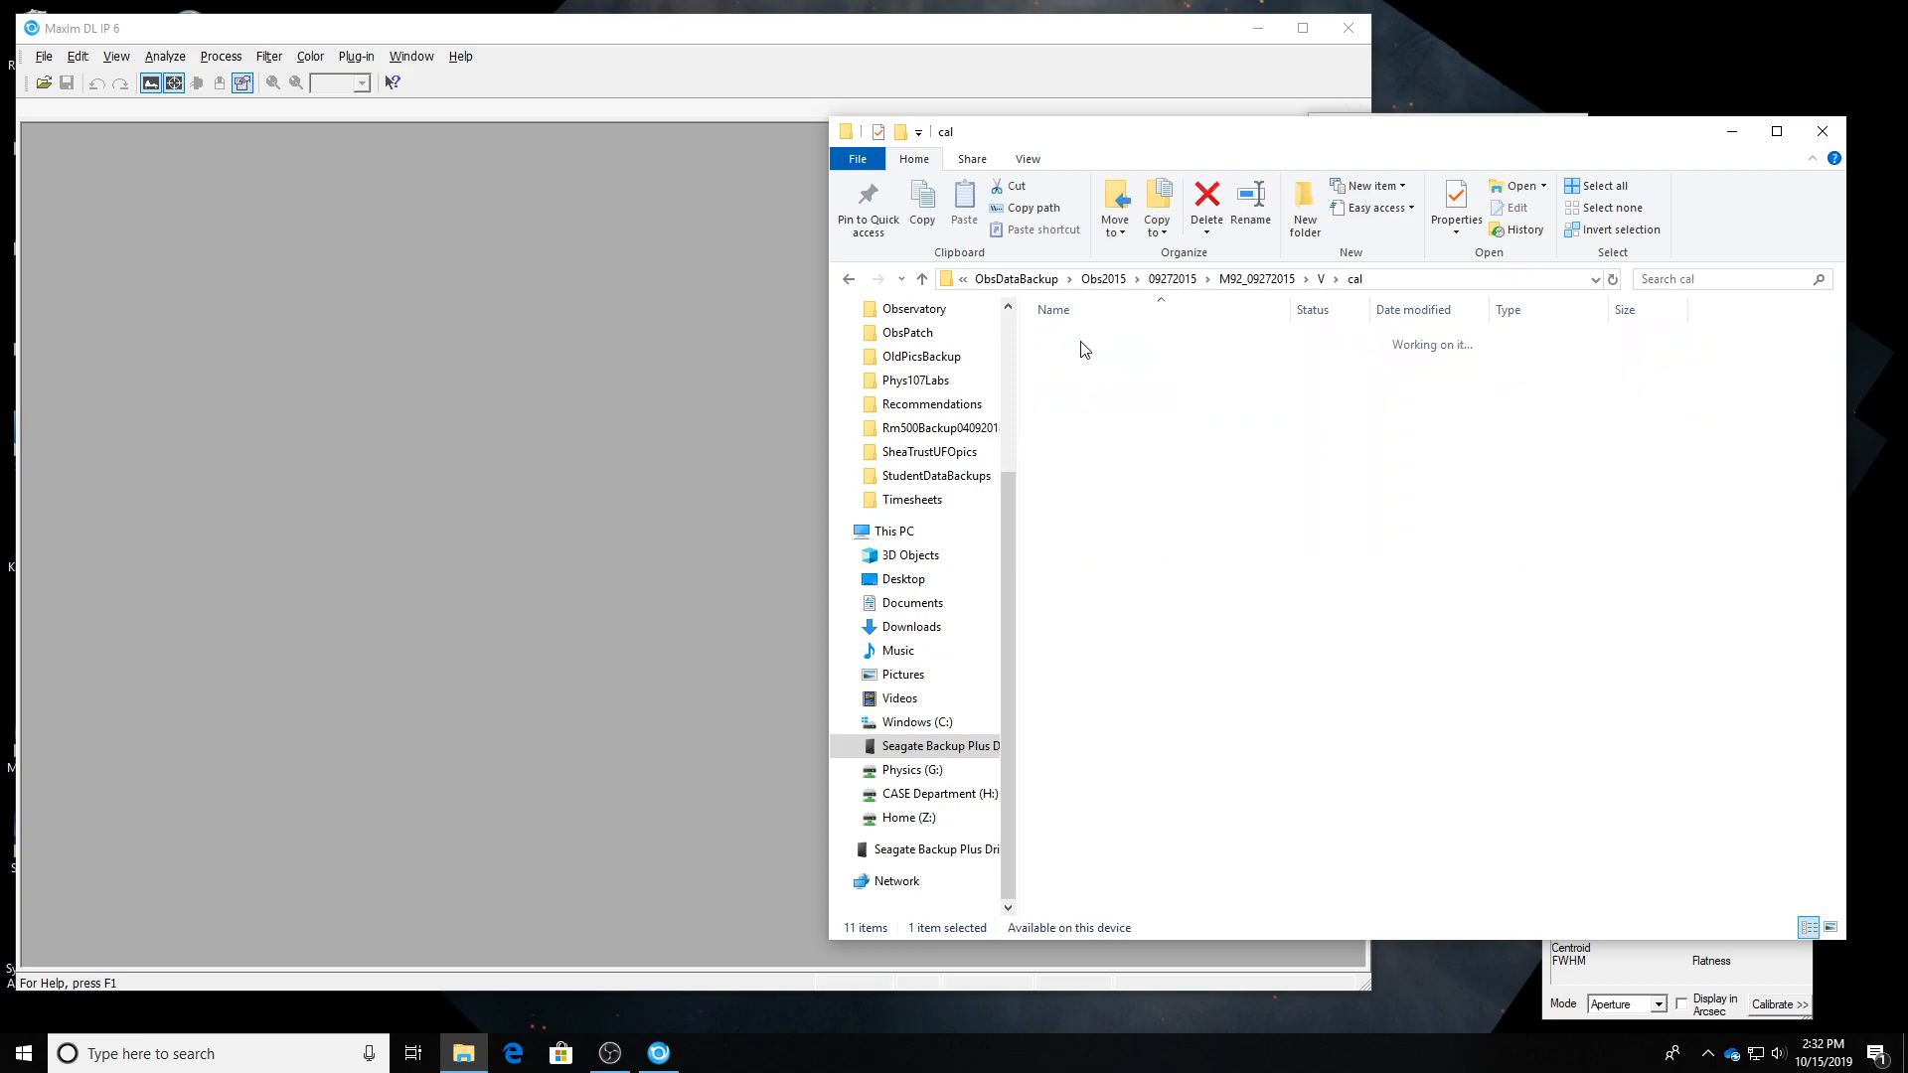
{"action": "left_click_drag", "start_coordinate": [1215, 631], "coordinate": [519, 391]}
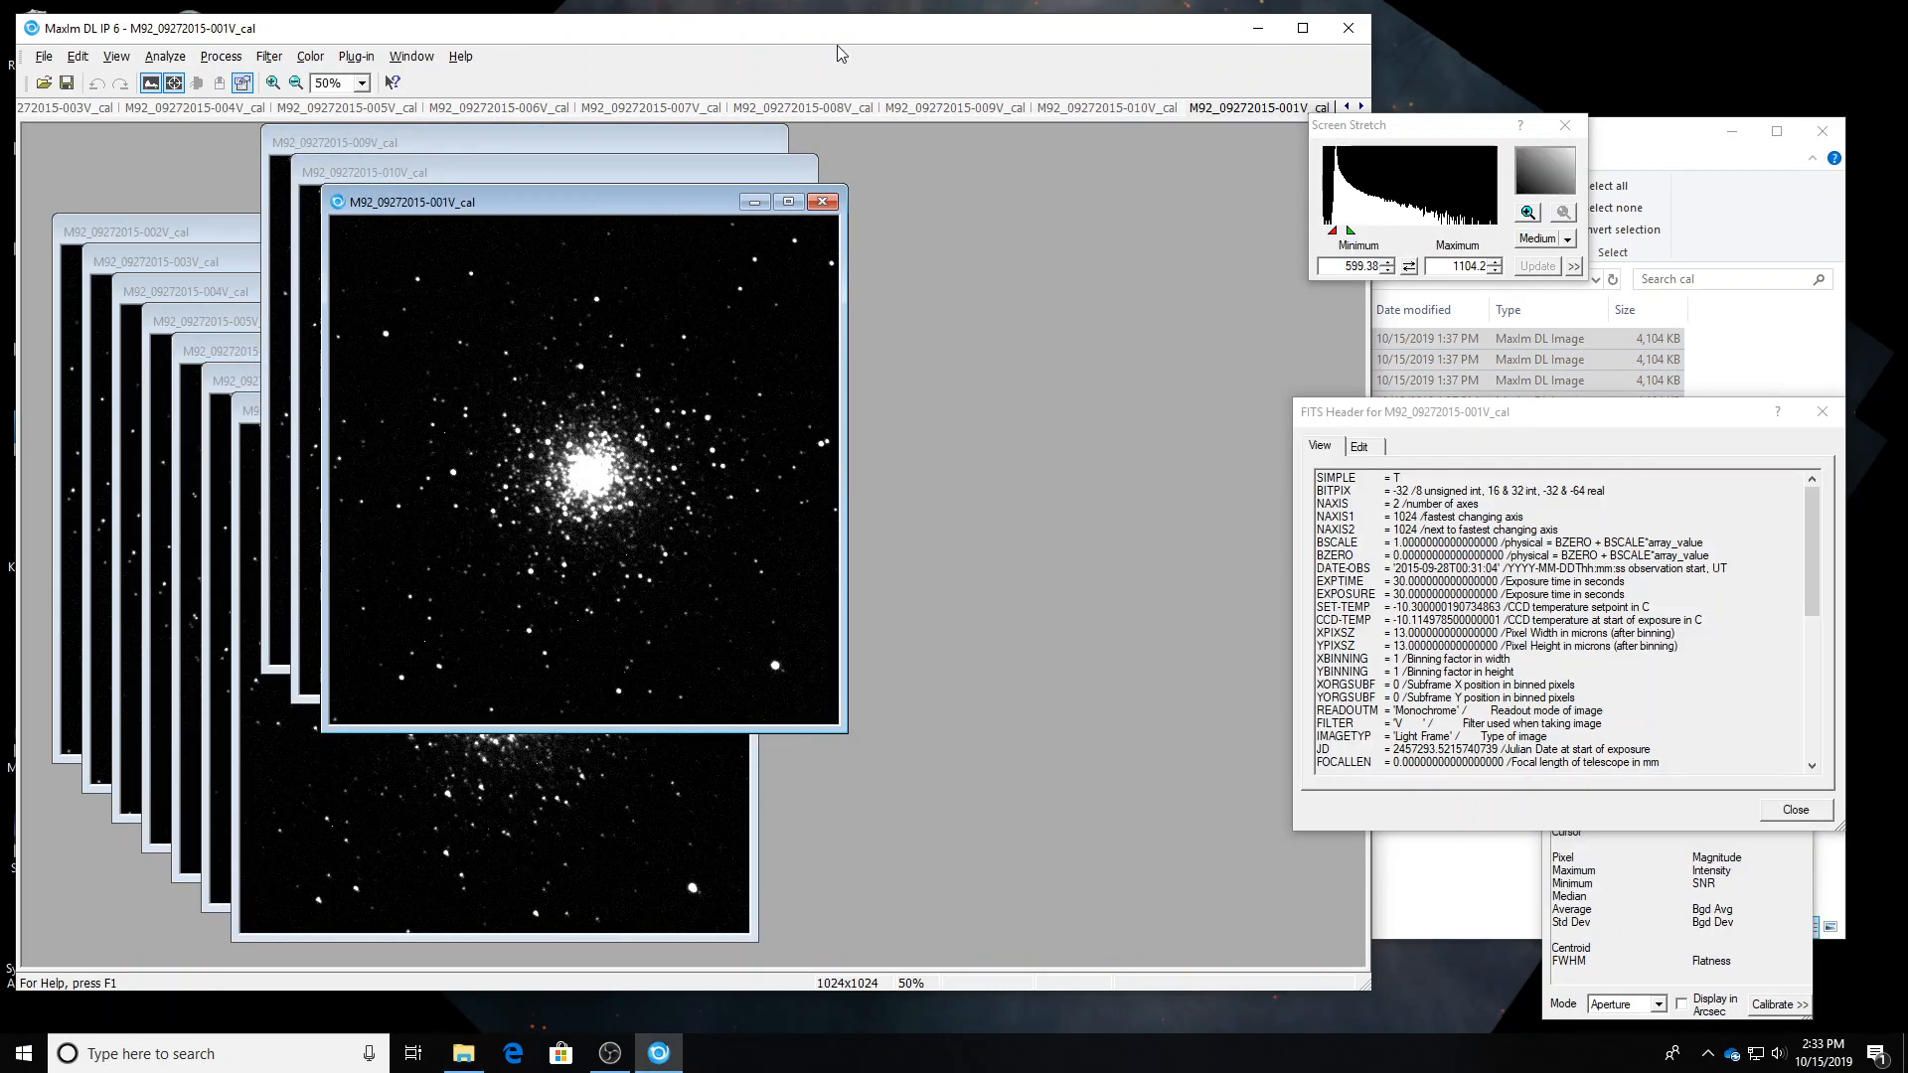
Remove the old Group8 from the Stack list, add all ten calibrated M92 V frames and show the alignment settings.
{"action": "left_click", "coordinate": [221, 57]}
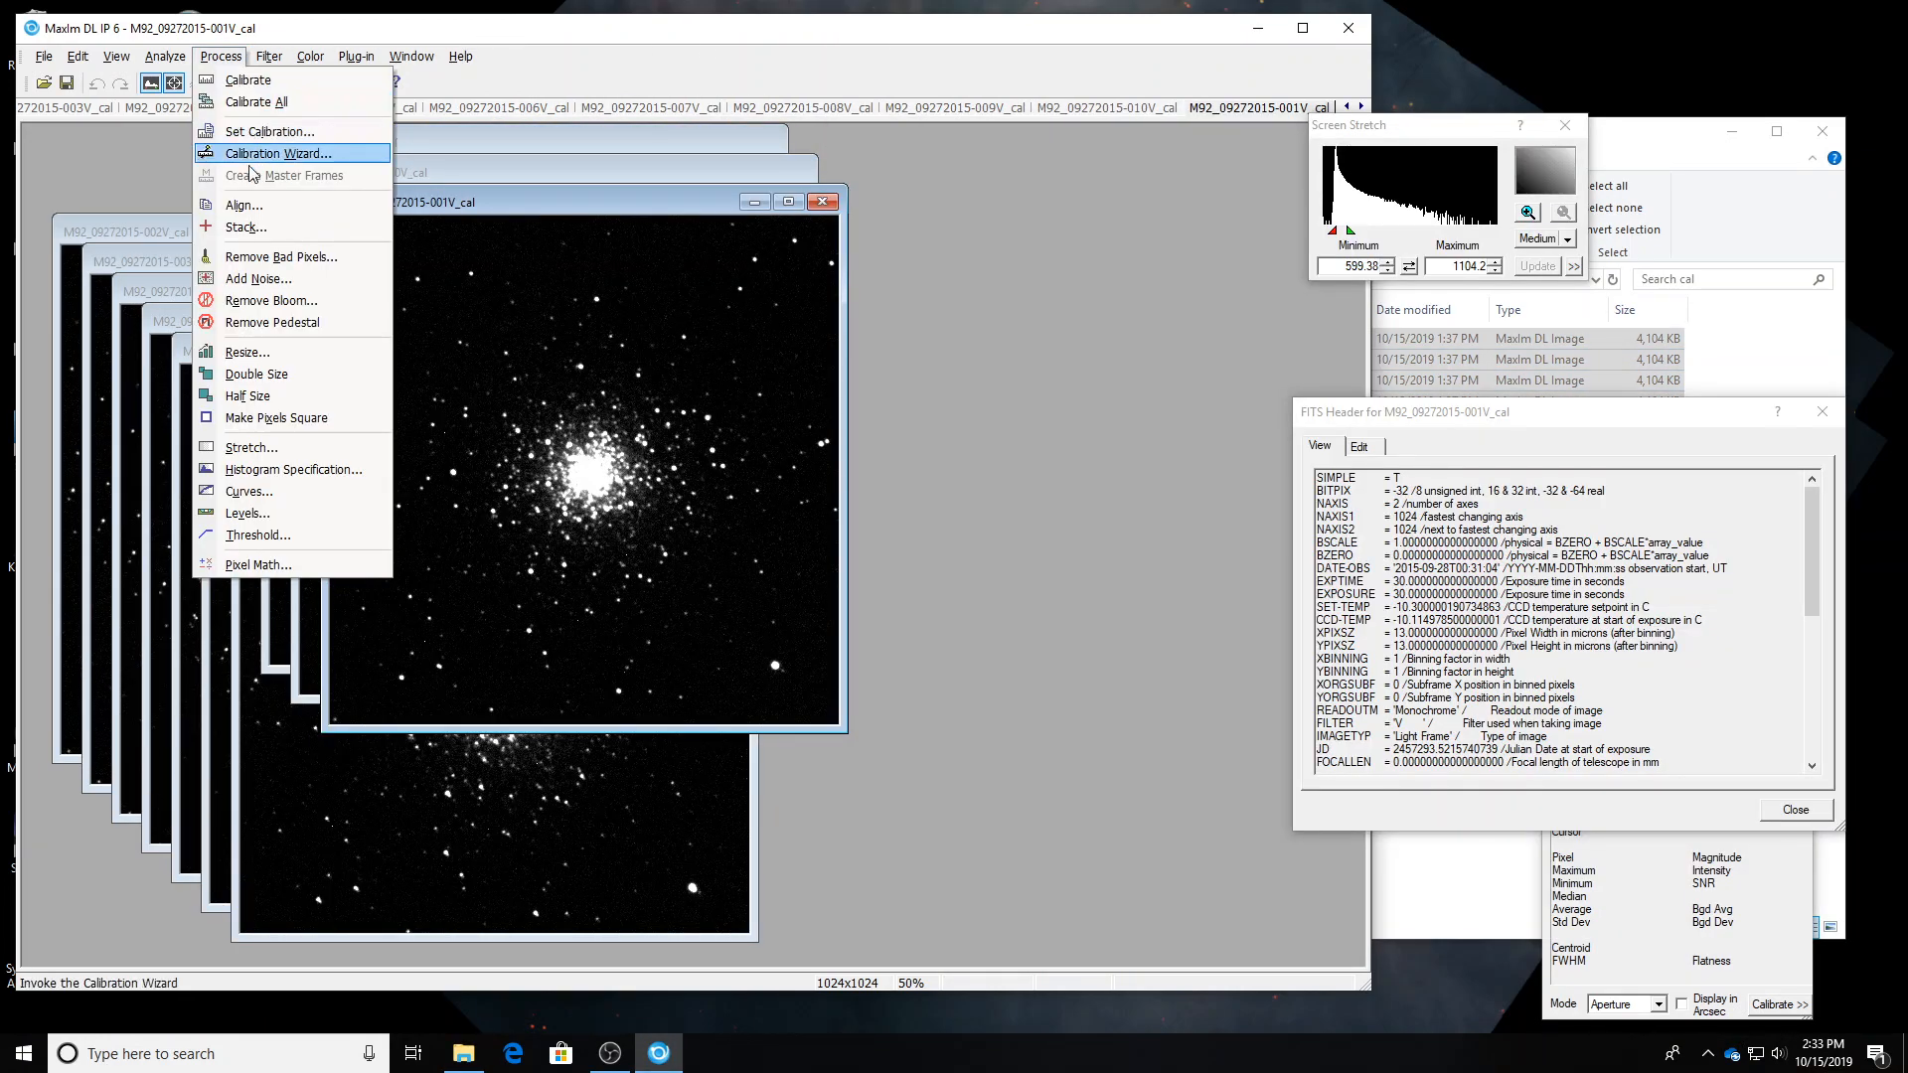
{"action": "left_click", "coordinate": [245, 226]}
{"action": "right_click", "coordinate": [699, 235]}
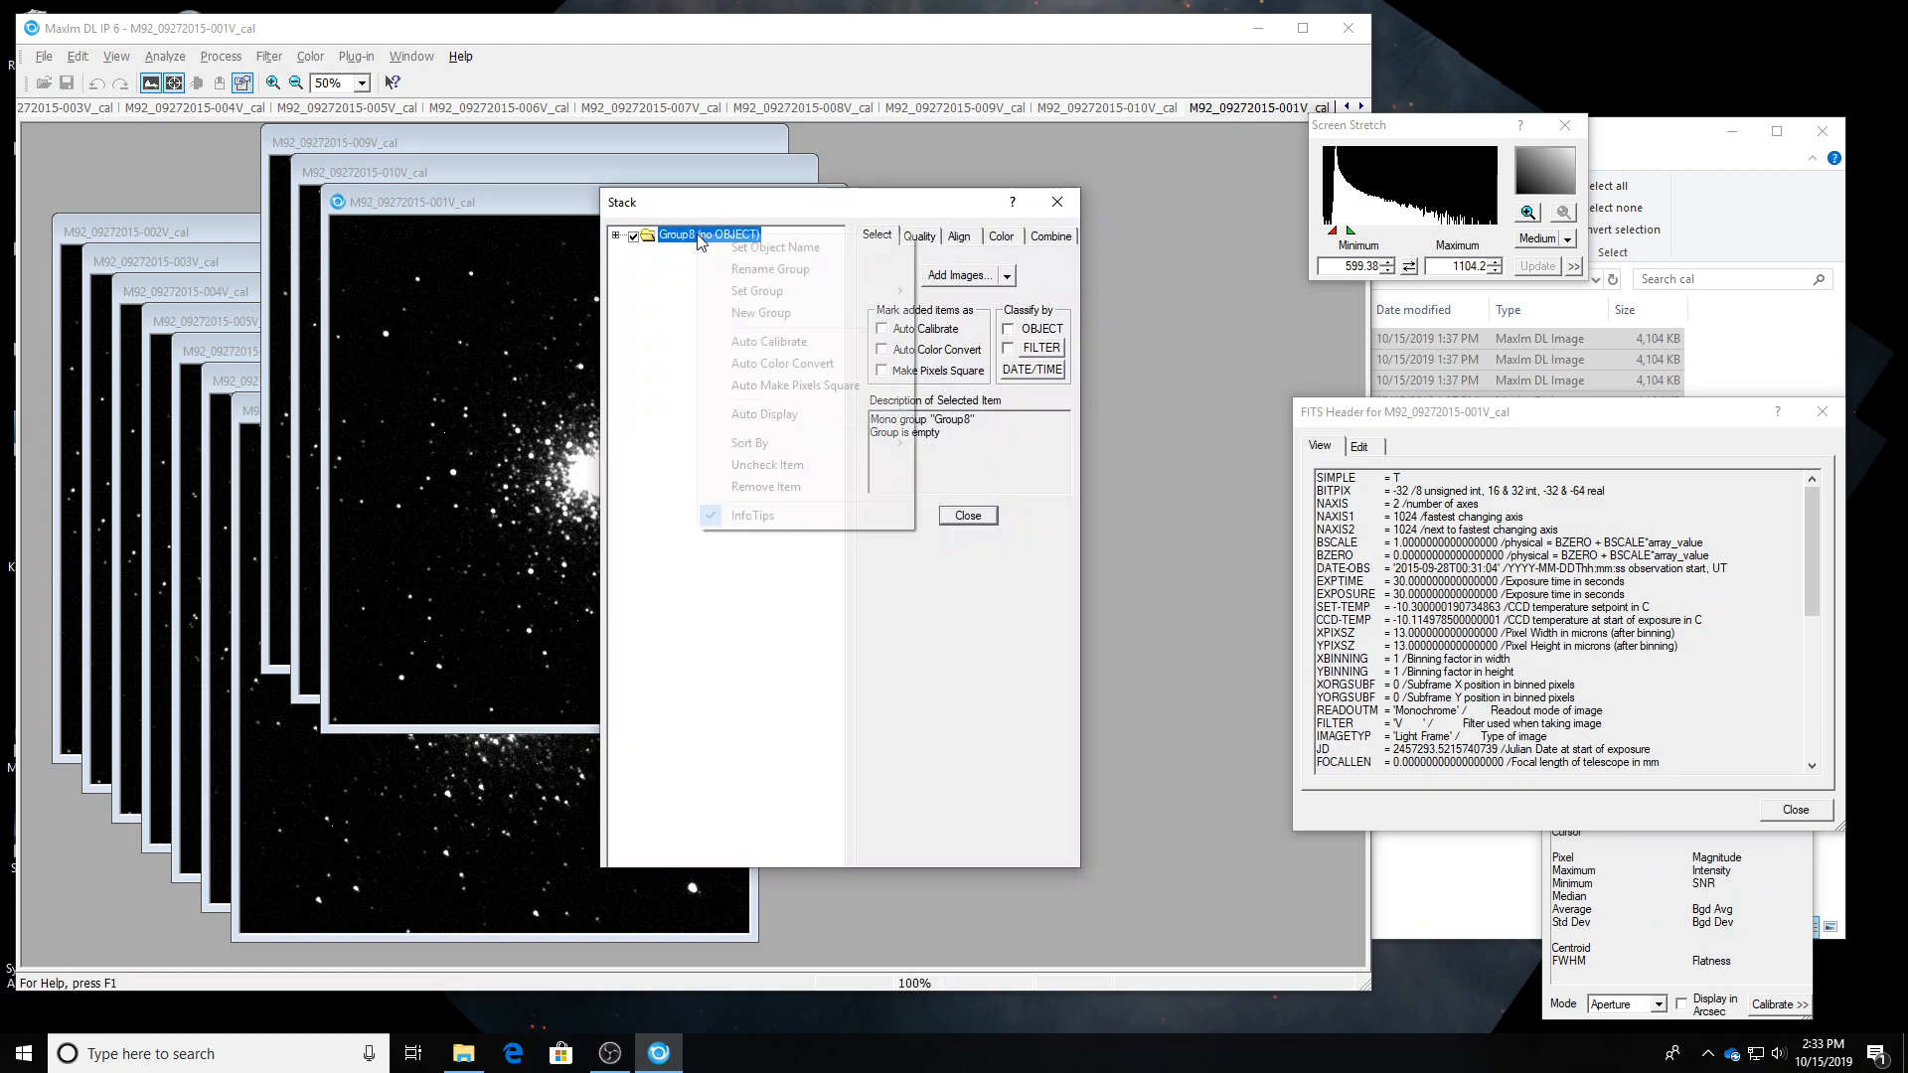
{"action": "left_click", "coordinate": [797, 487]}
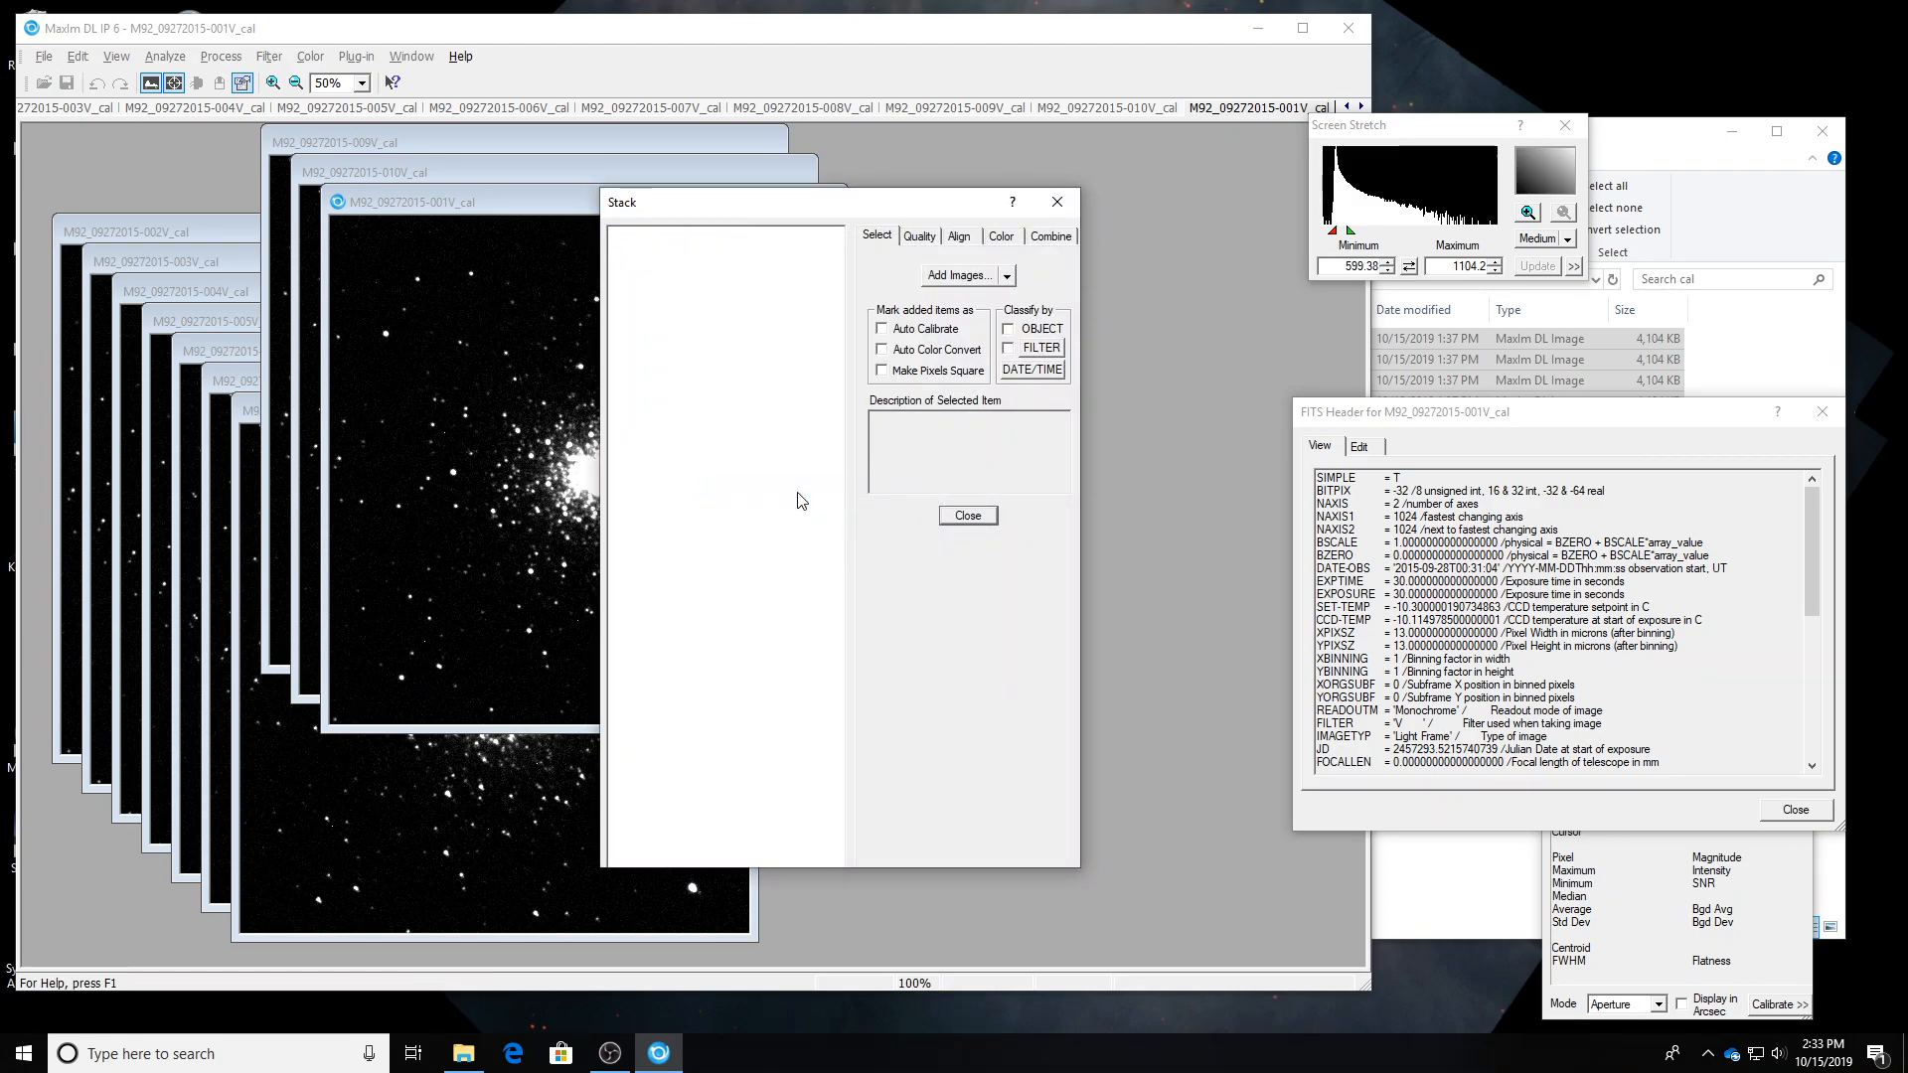
{"action": "left_click", "coordinate": [971, 277]}
{"action": "left_click", "coordinate": [793, 651]}
{"action": "left_click", "coordinate": [836, 652]}
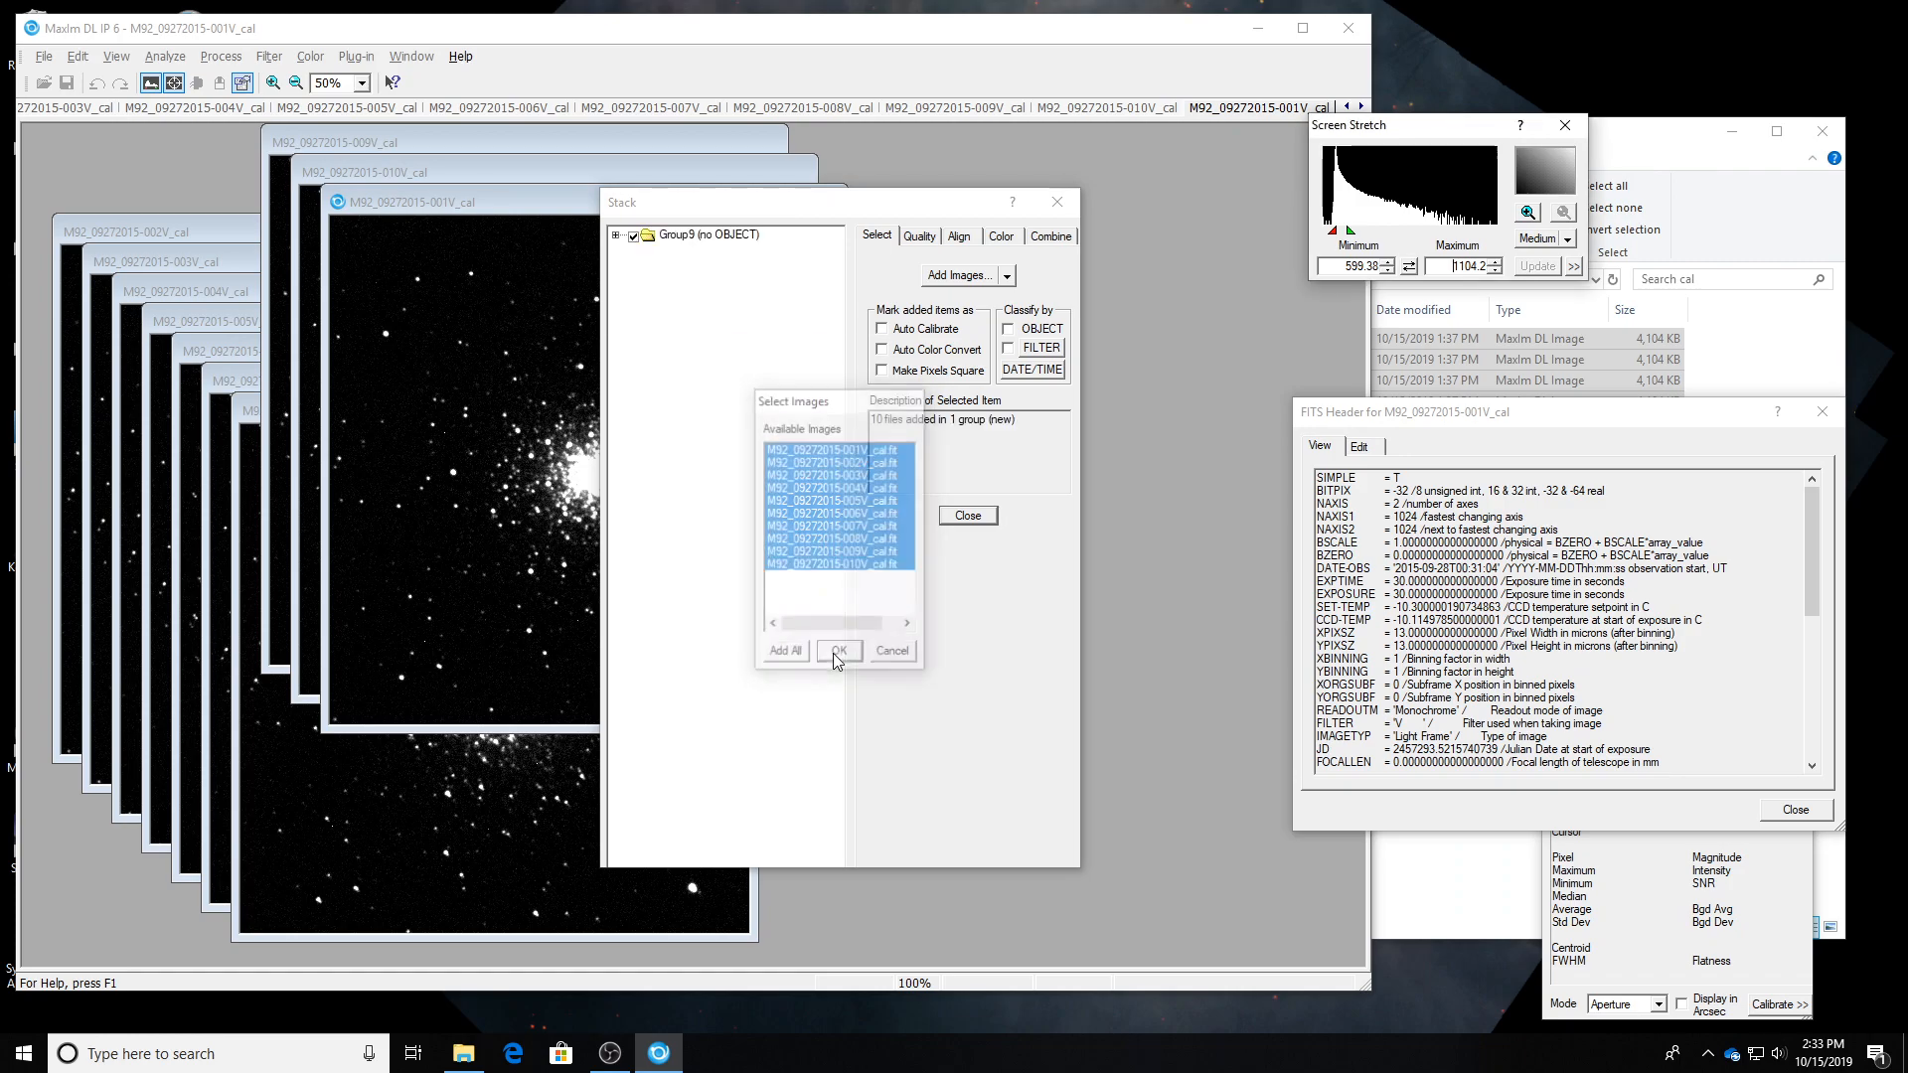
{"action": "left_click", "coordinate": [959, 236]}
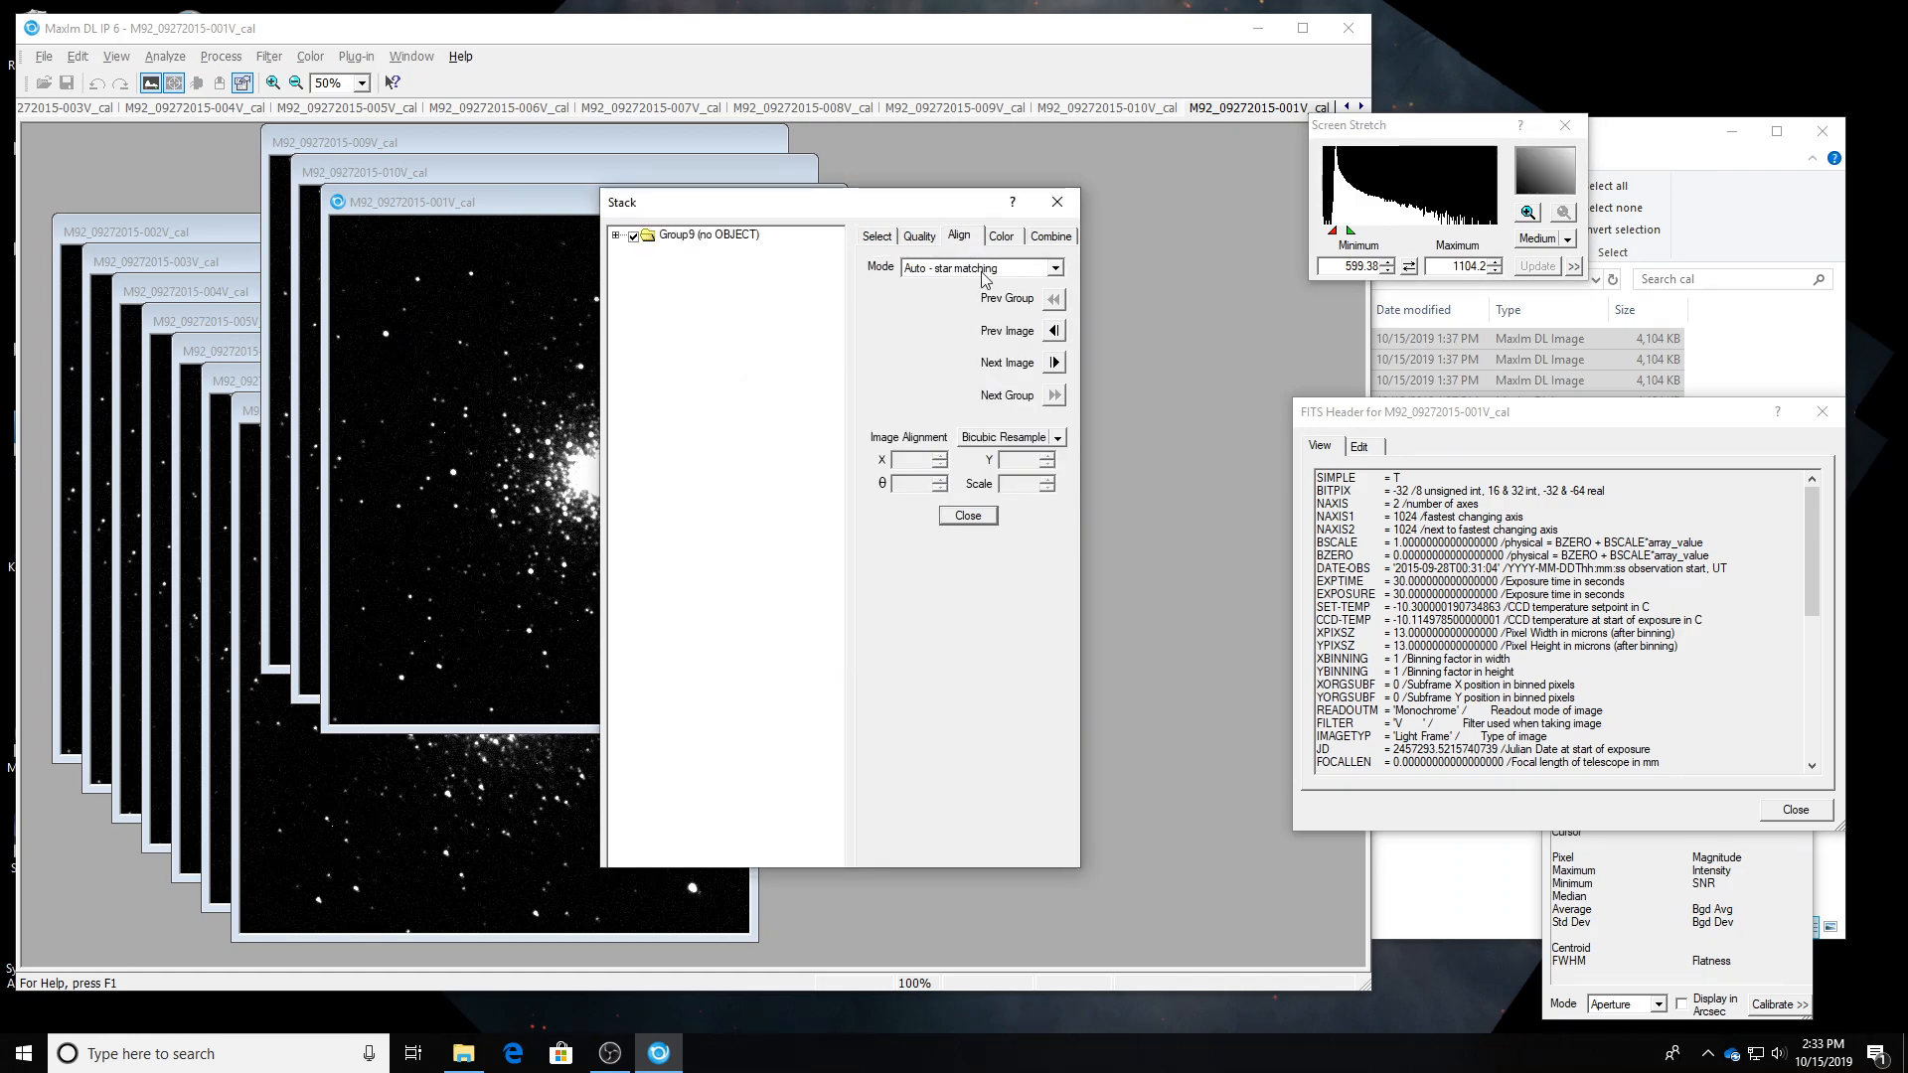
{"action": "left_click", "coordinate": [615, 236]}
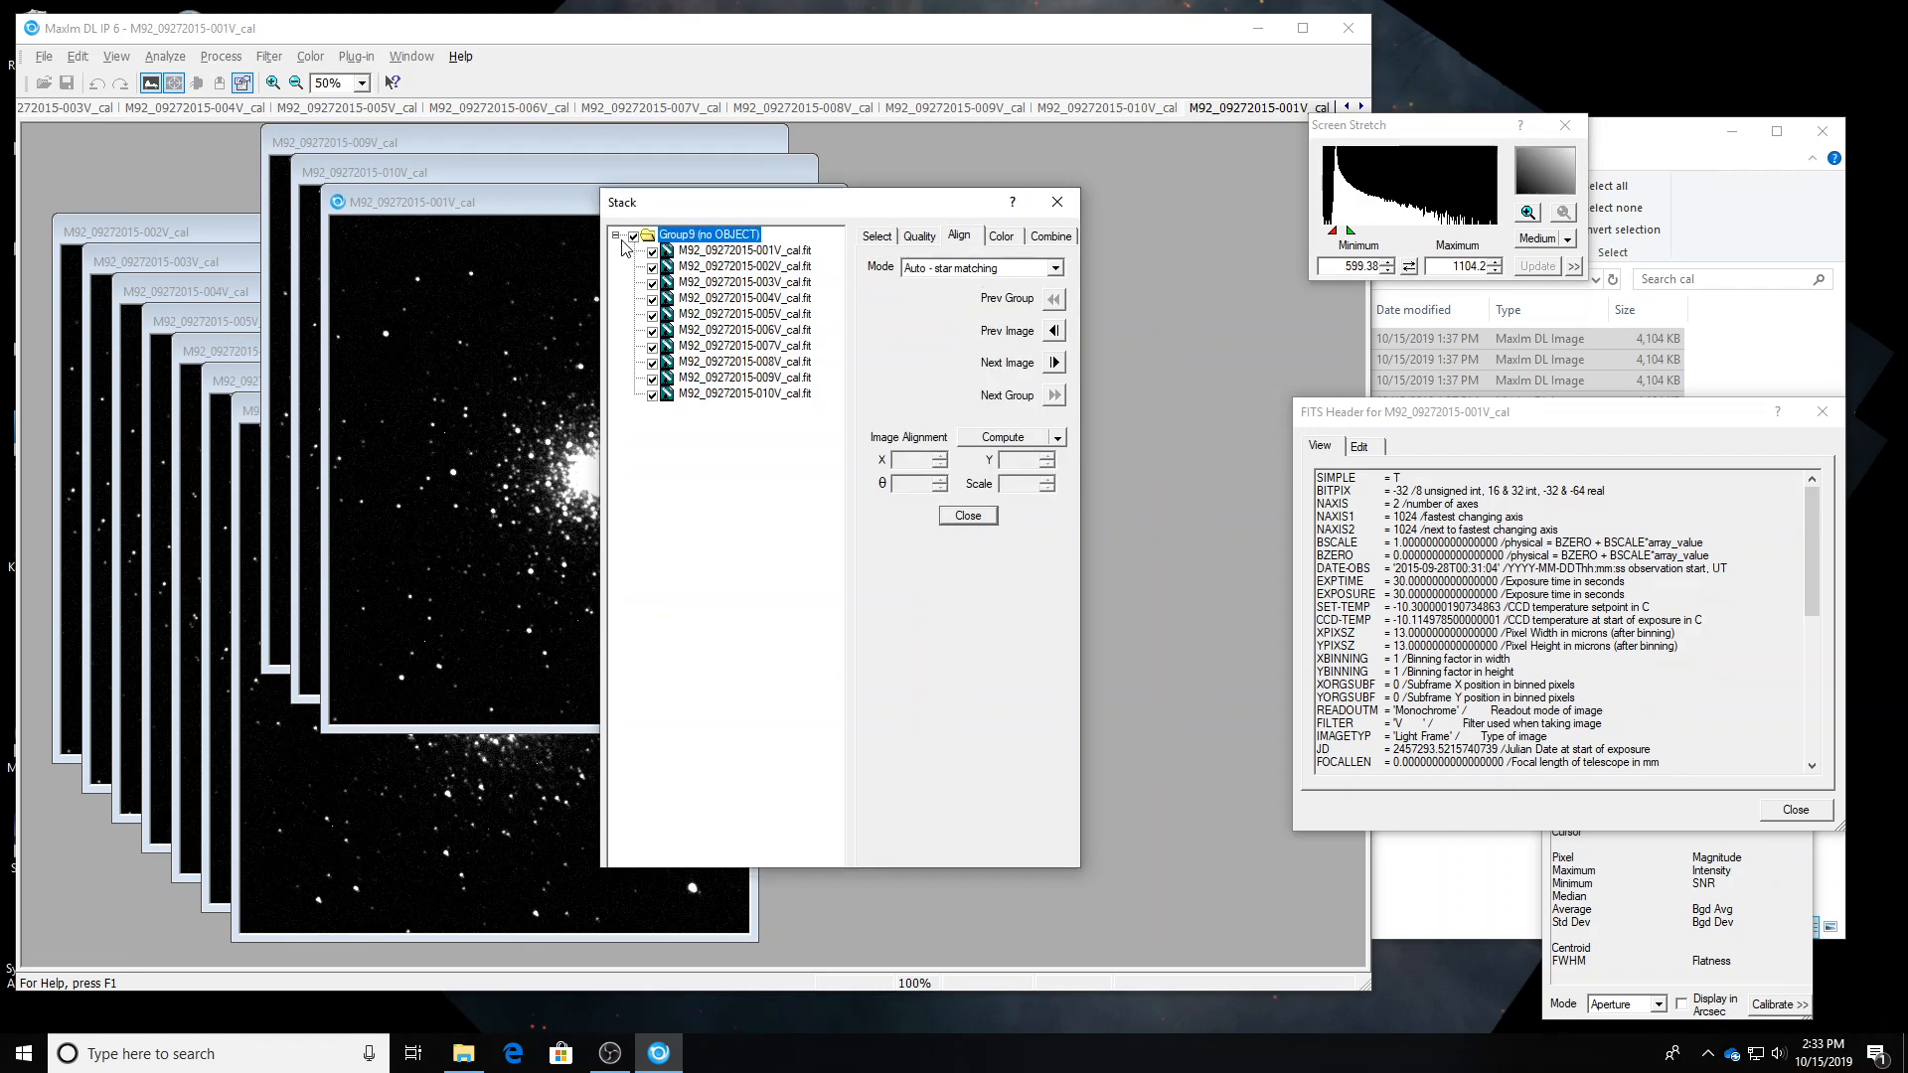
{"action": "left_click", "coordinate": [683, 254]}
{"action": "left_click_drag", "start_coordinate": [767, 207], "coordinate": [977, 199]}
{"action": "left_click_drag", "start_coordinate": [693, 240], "coordinate": [568, 233]}
{"action": "left_click_drag", "start_coordinate": [892, 200], "coordinate": [846, 192]}
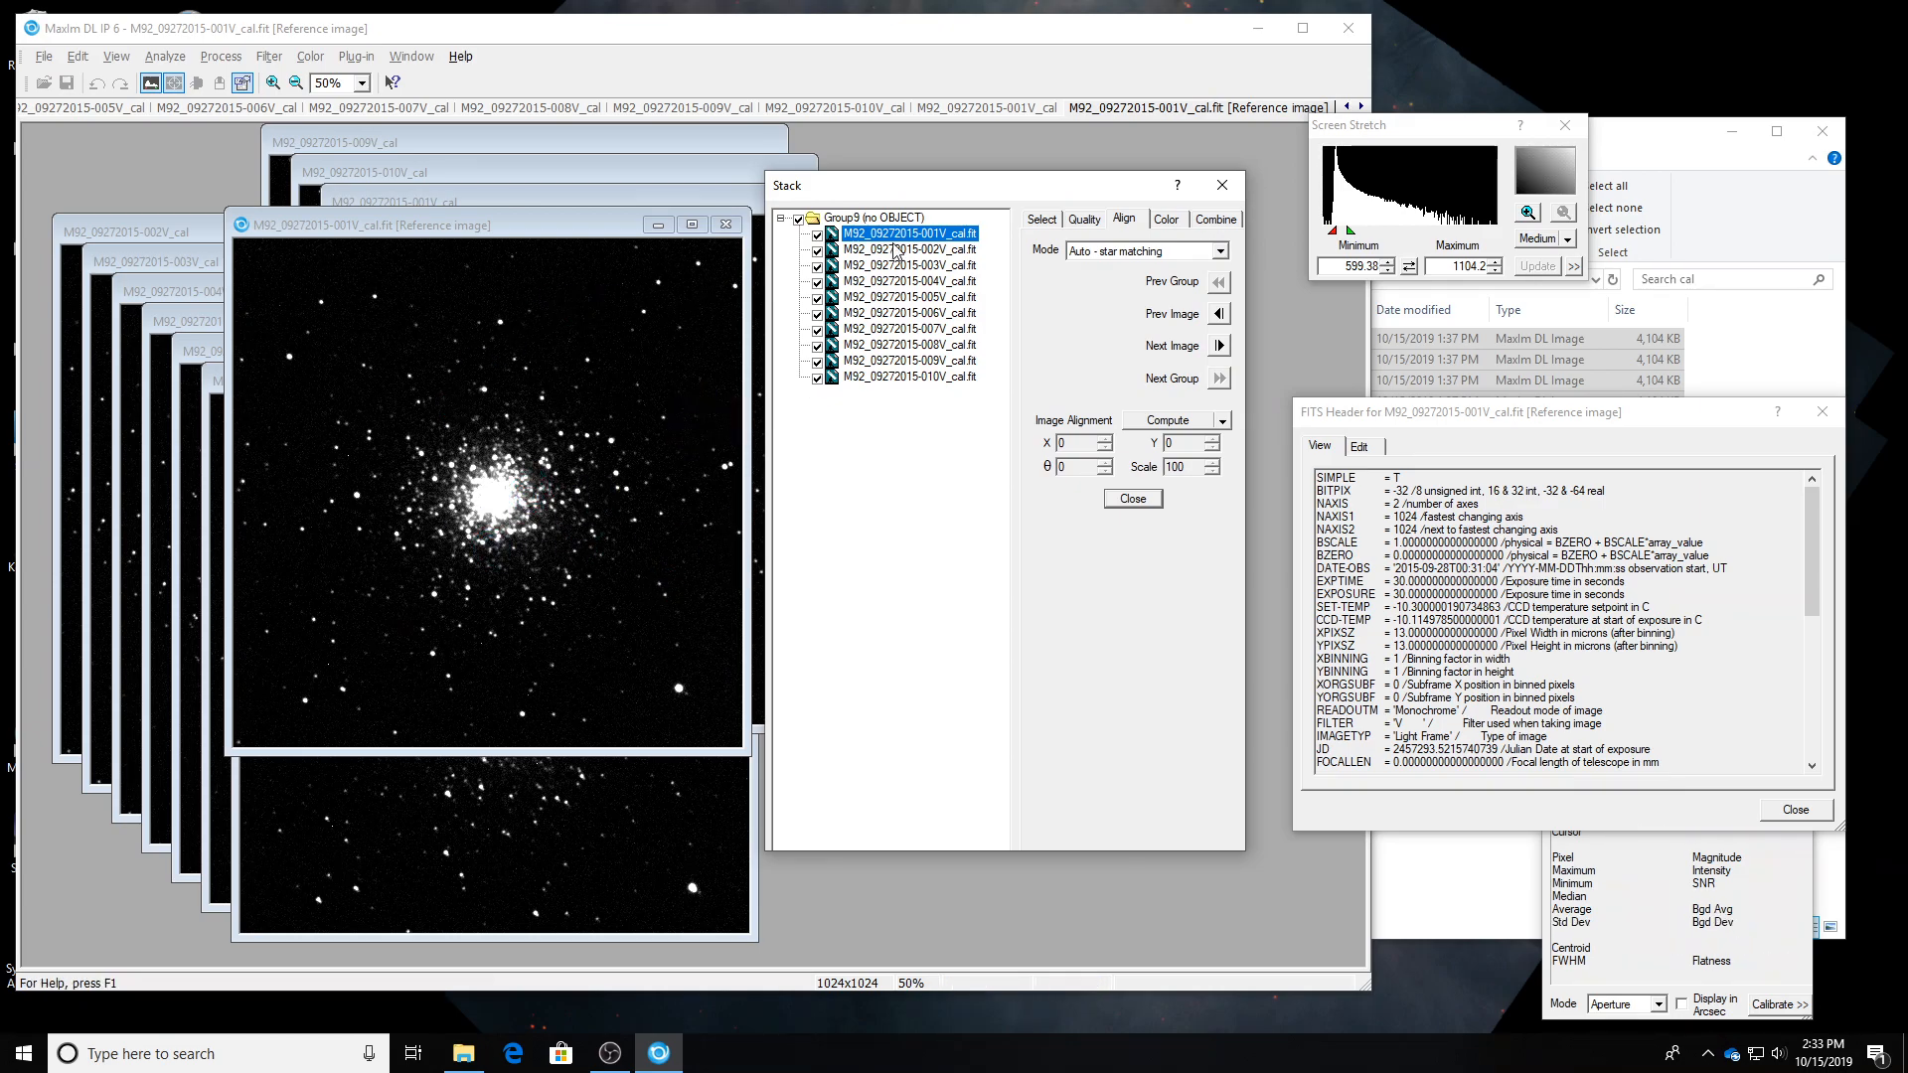
{"action": "key", "text": "Down"}
{"action": "key", "text": "Down"}
{"action": "key", "text": "Down"}
{"action": "key", "text": "Down"}
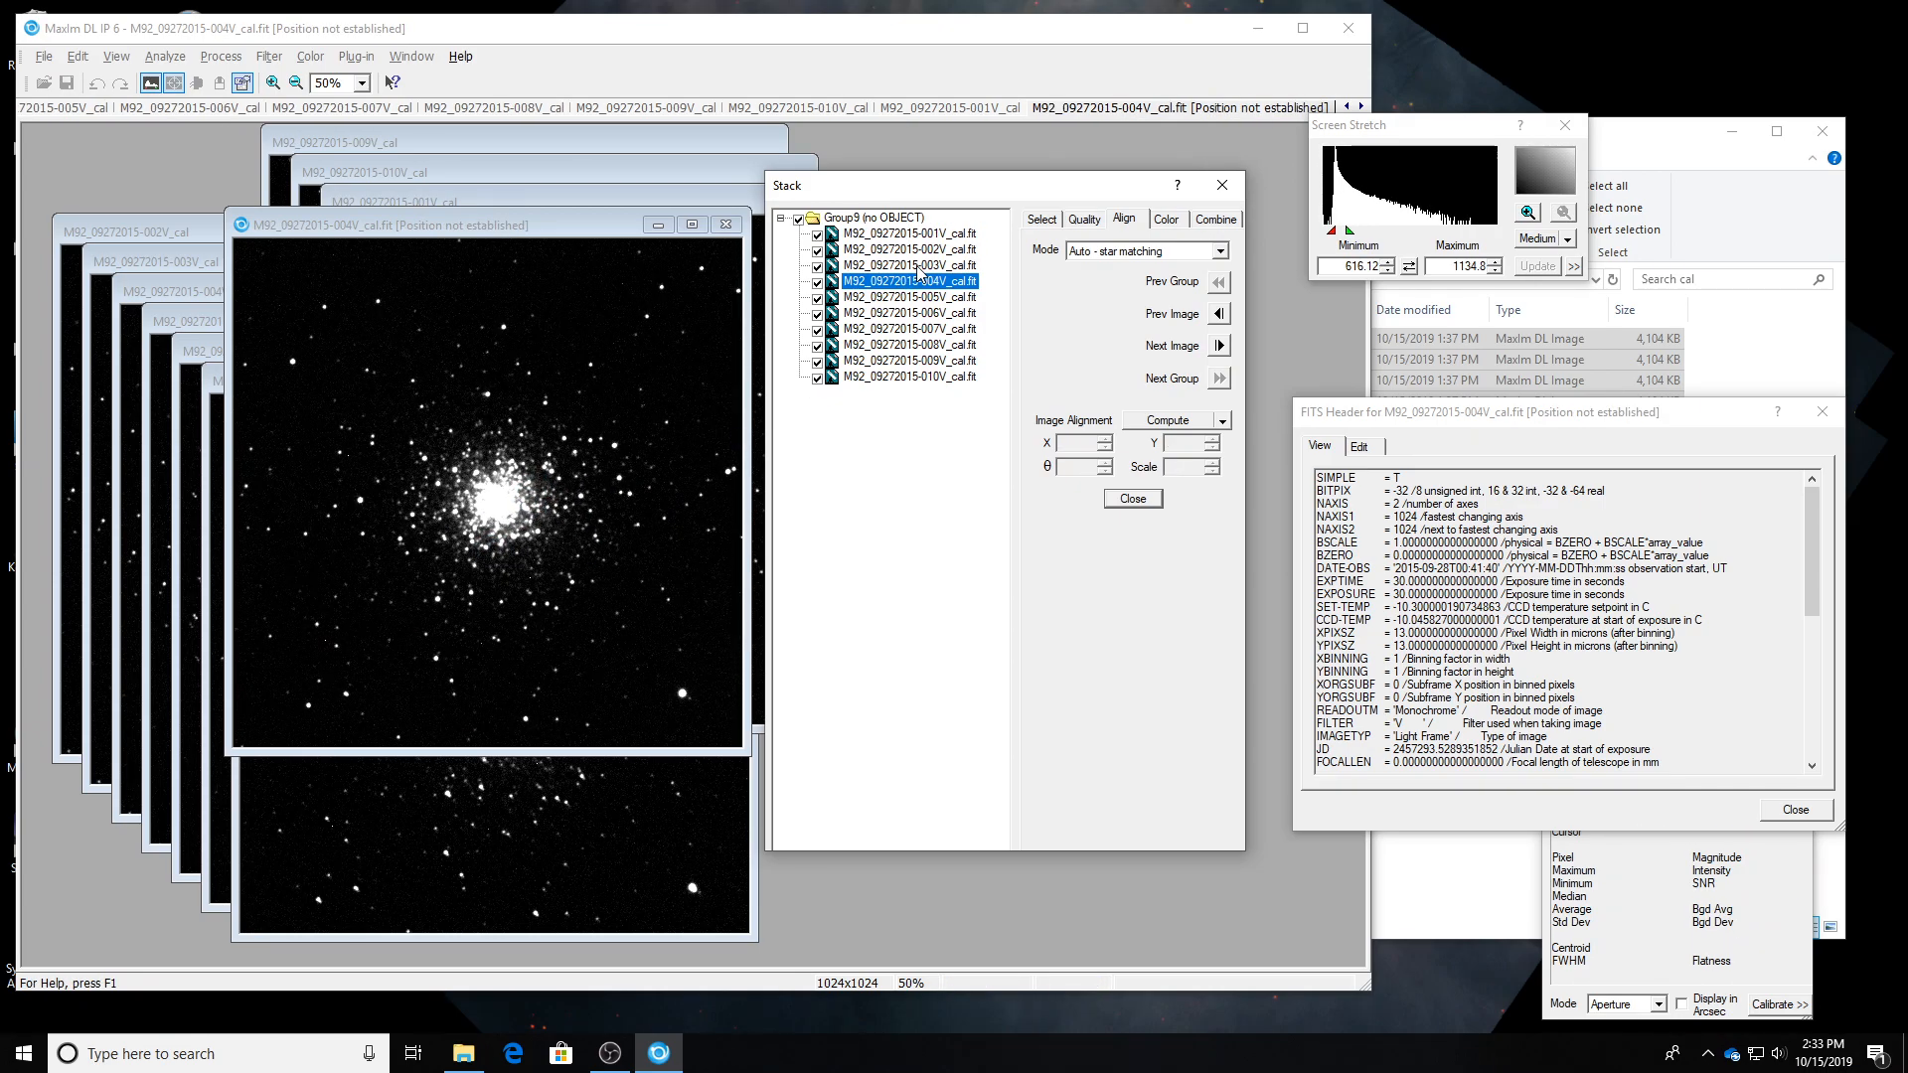
{"action": "key", "text": "Down"}
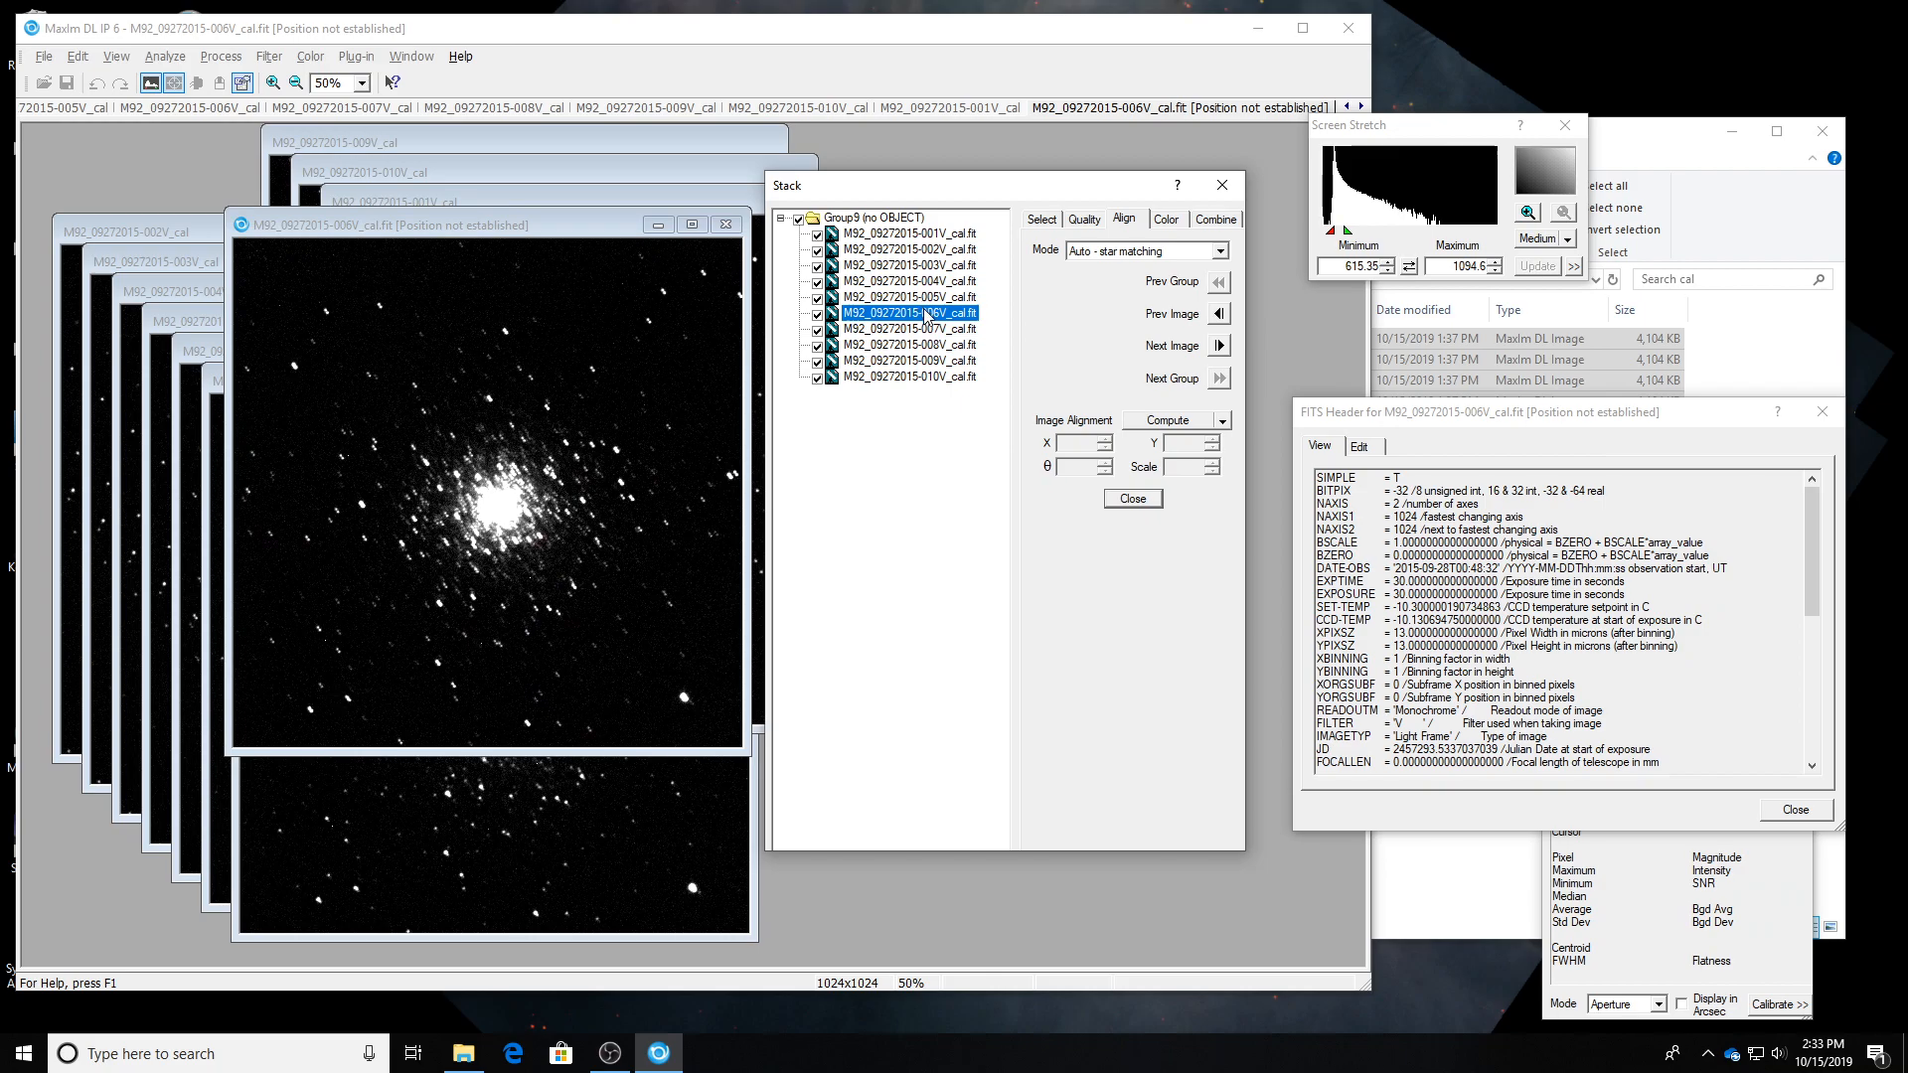
{"action": "left_click", "coordinate": [816, 315]}
{"action": "key", "text": "Down"}
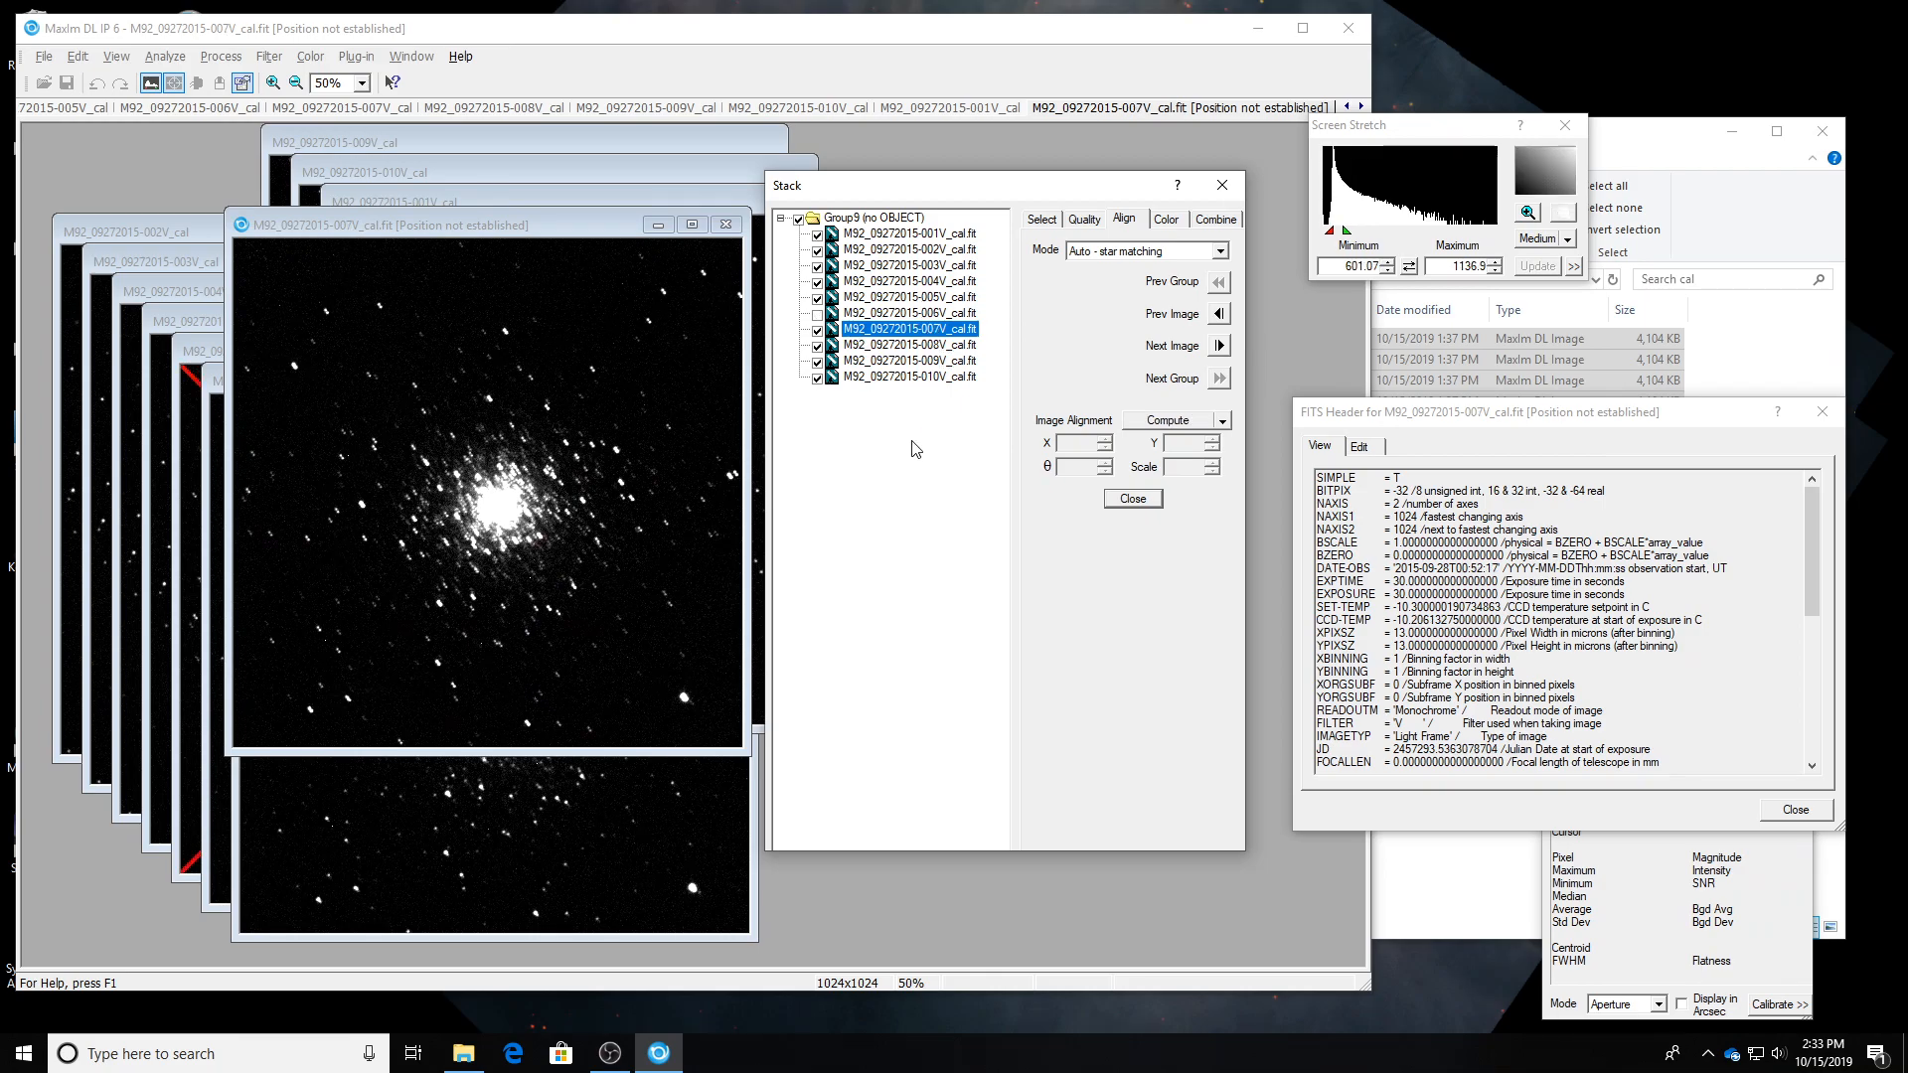
{"action": "key", "text": "Down"}
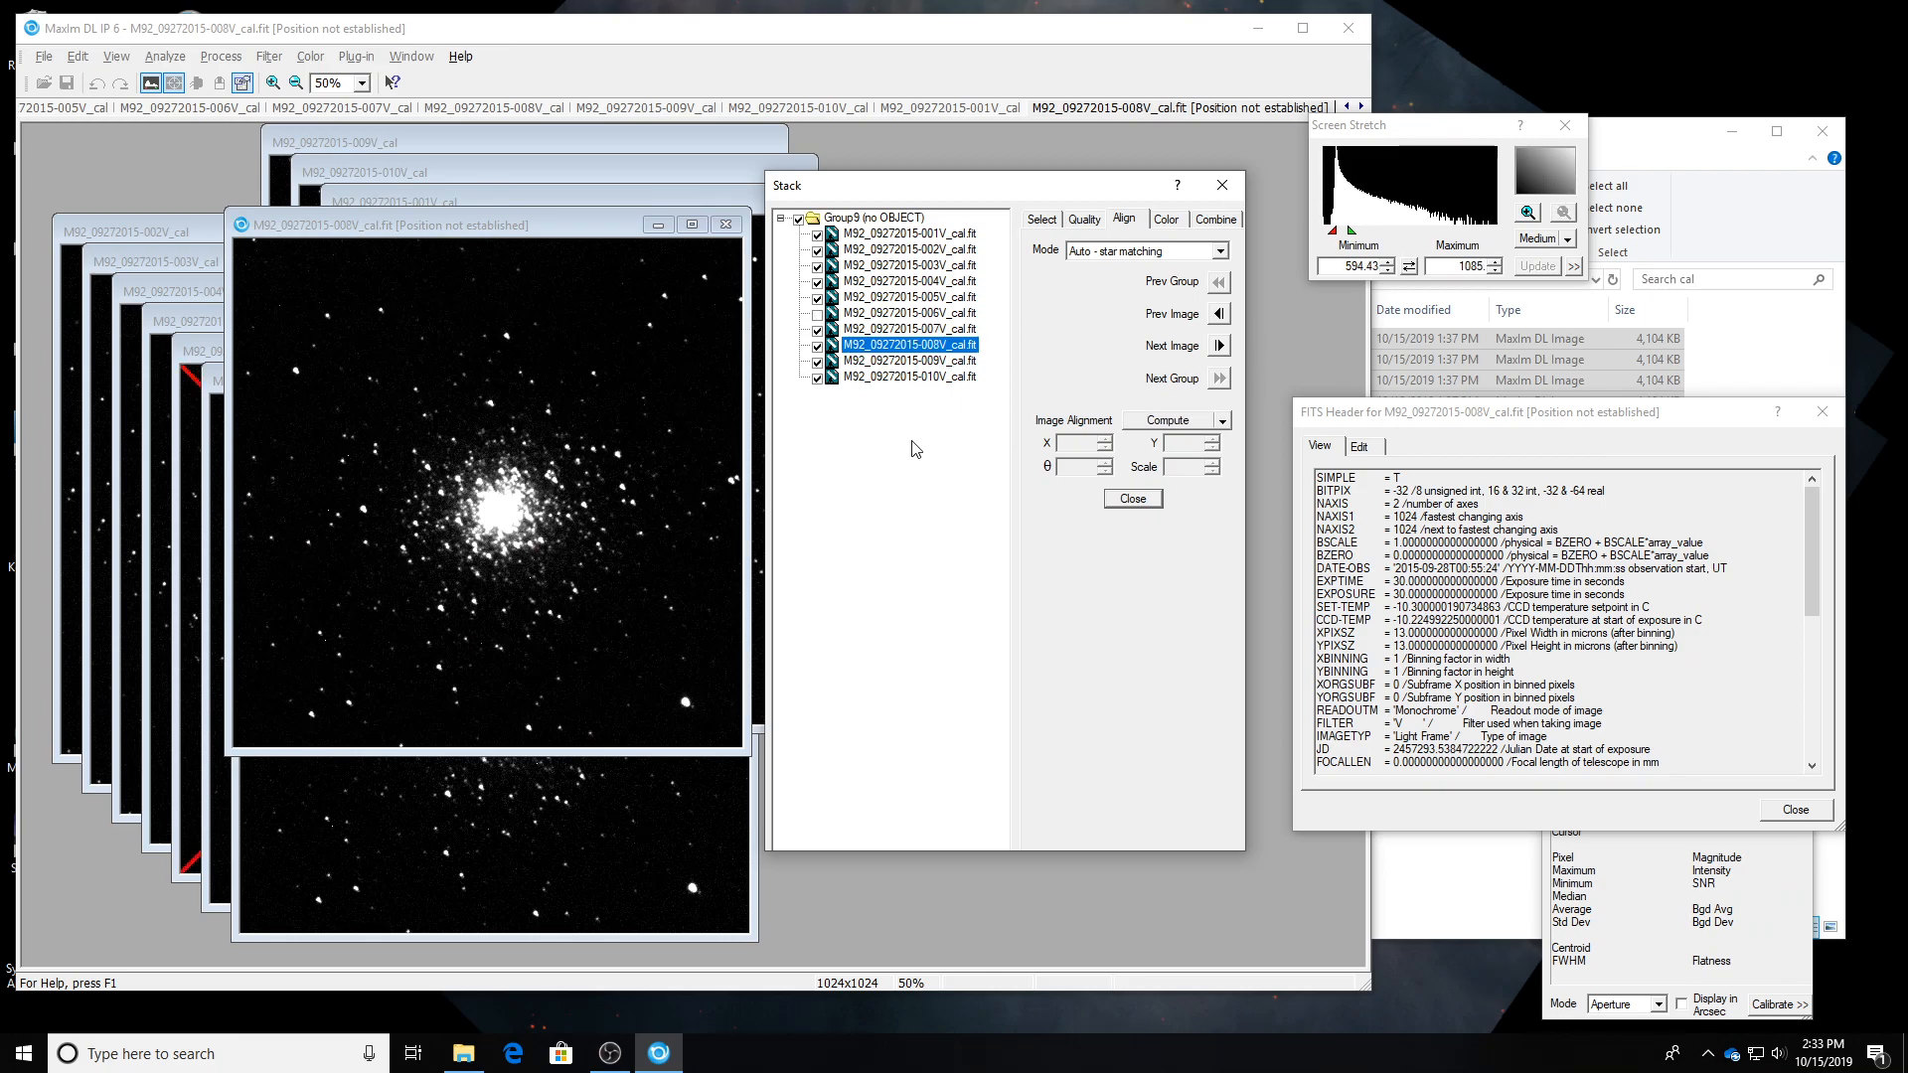
{"action": "key", "text": "Up"}
{"action": "key", "text": "Down"}
{"action": "key", "text": "Up"}
{"action": "key", "text": "Down"}
{"action": "left_click", "coordinate": [817, 347]}
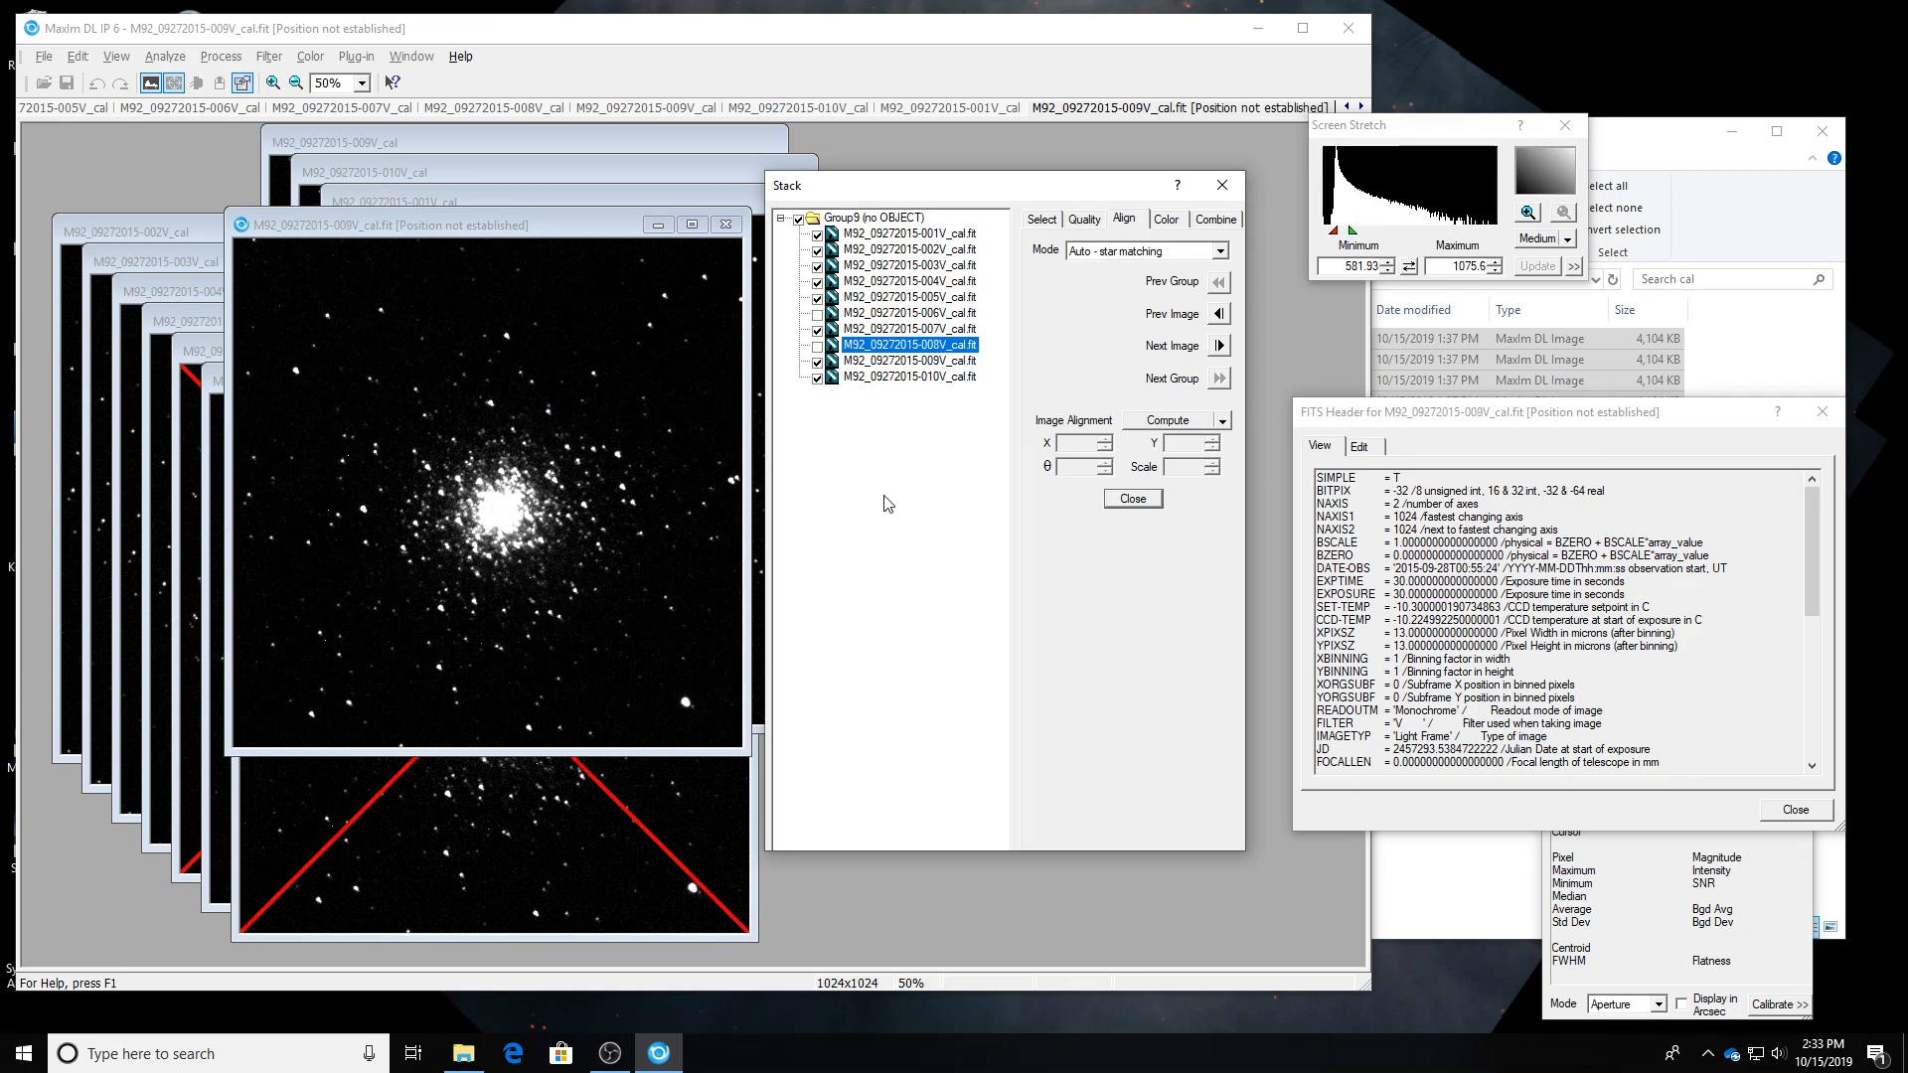
Inspect frames 009V and 010V and remove the disabled frames from the V group.
{"action": "key", "text": "Down"}
{"action": "key", "text": "Down"}
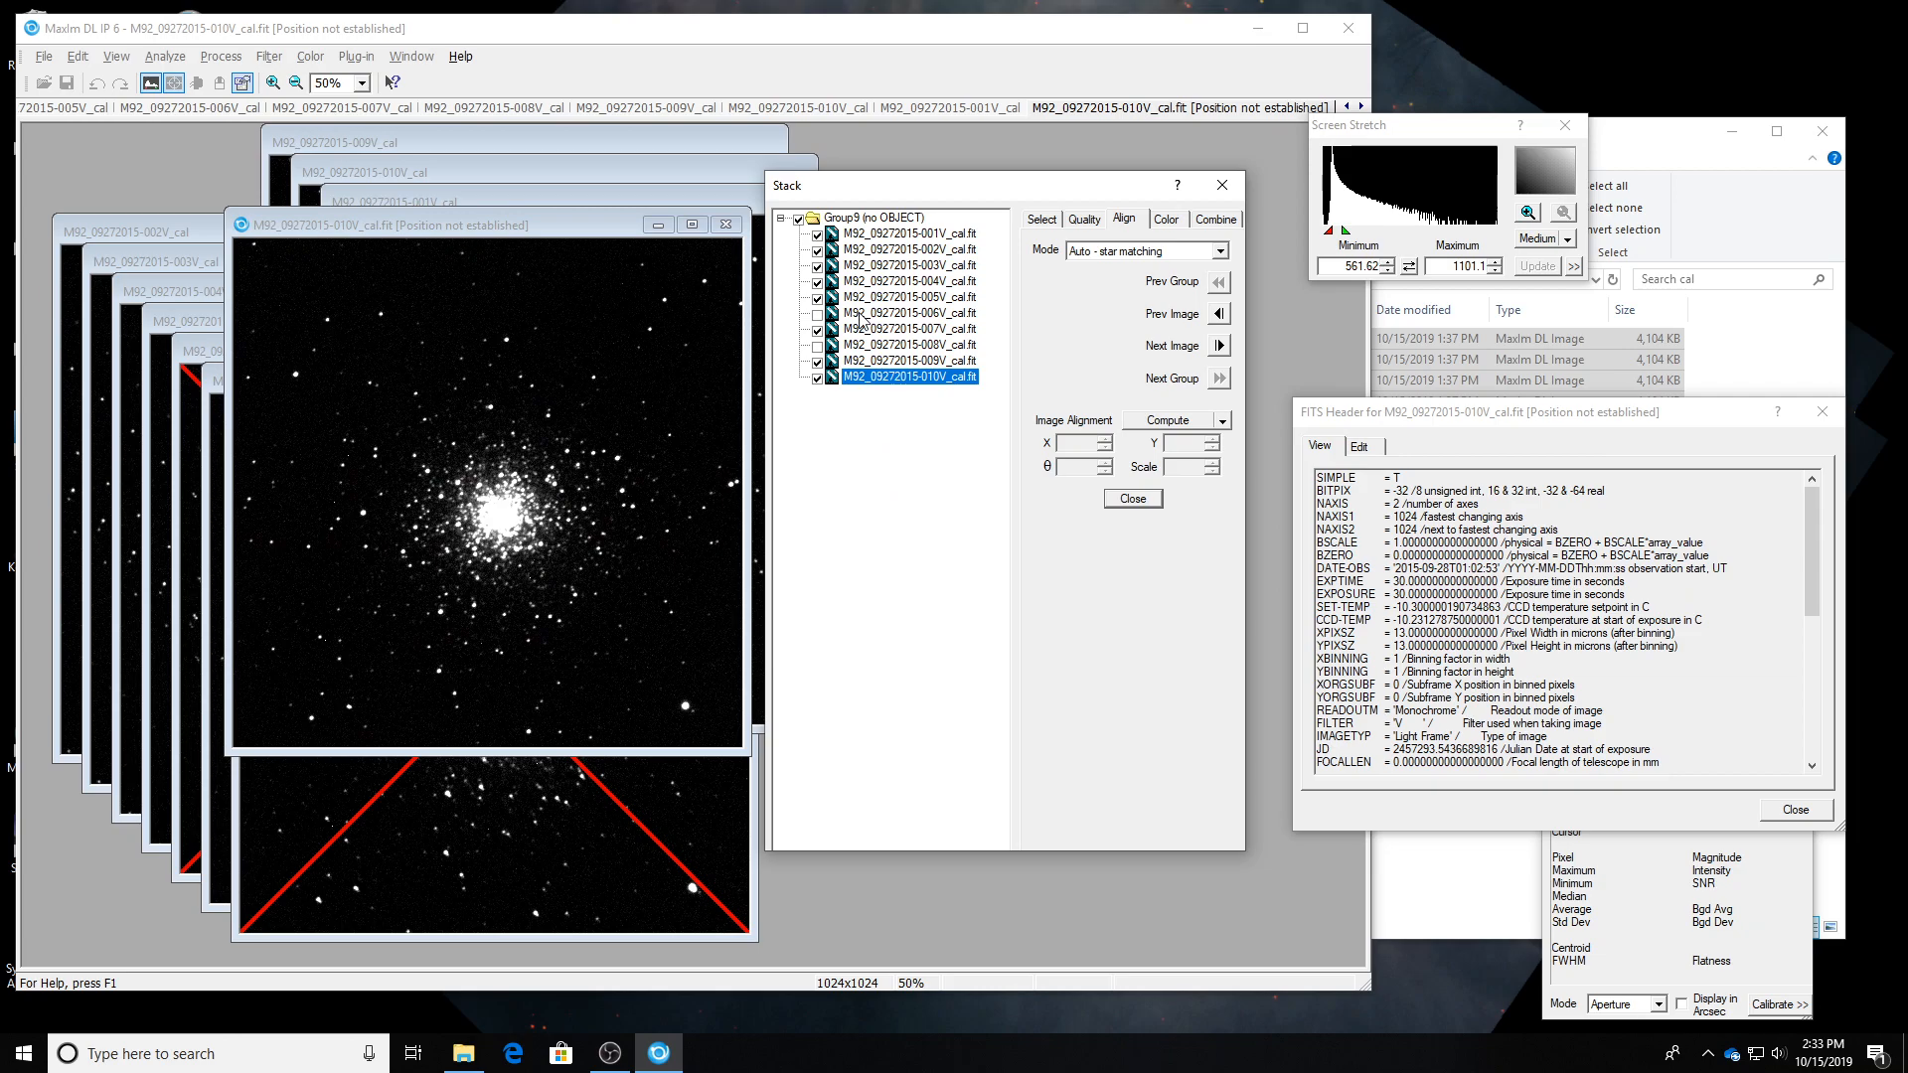
{"action": "right_click", "coordinate": [860, 316]}
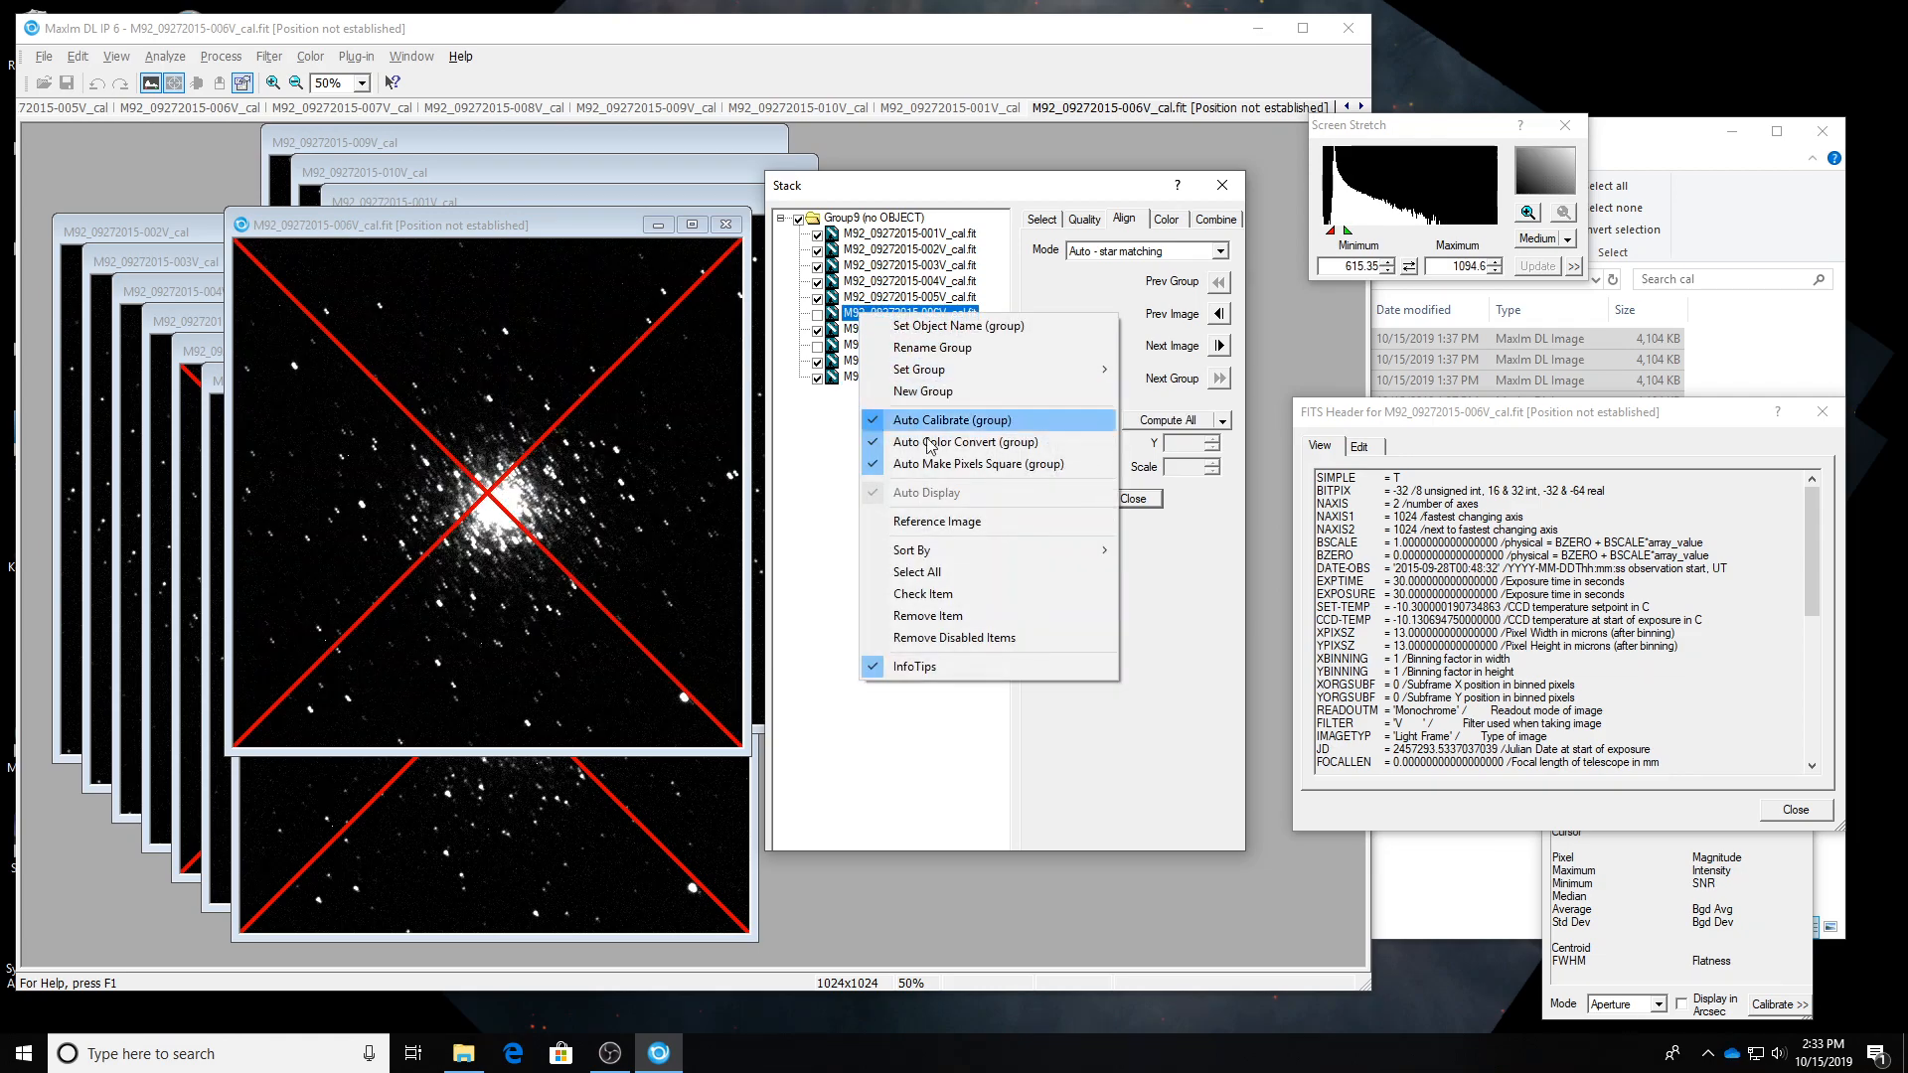
{"action": "left_click", "coordinate": [996, 641]}
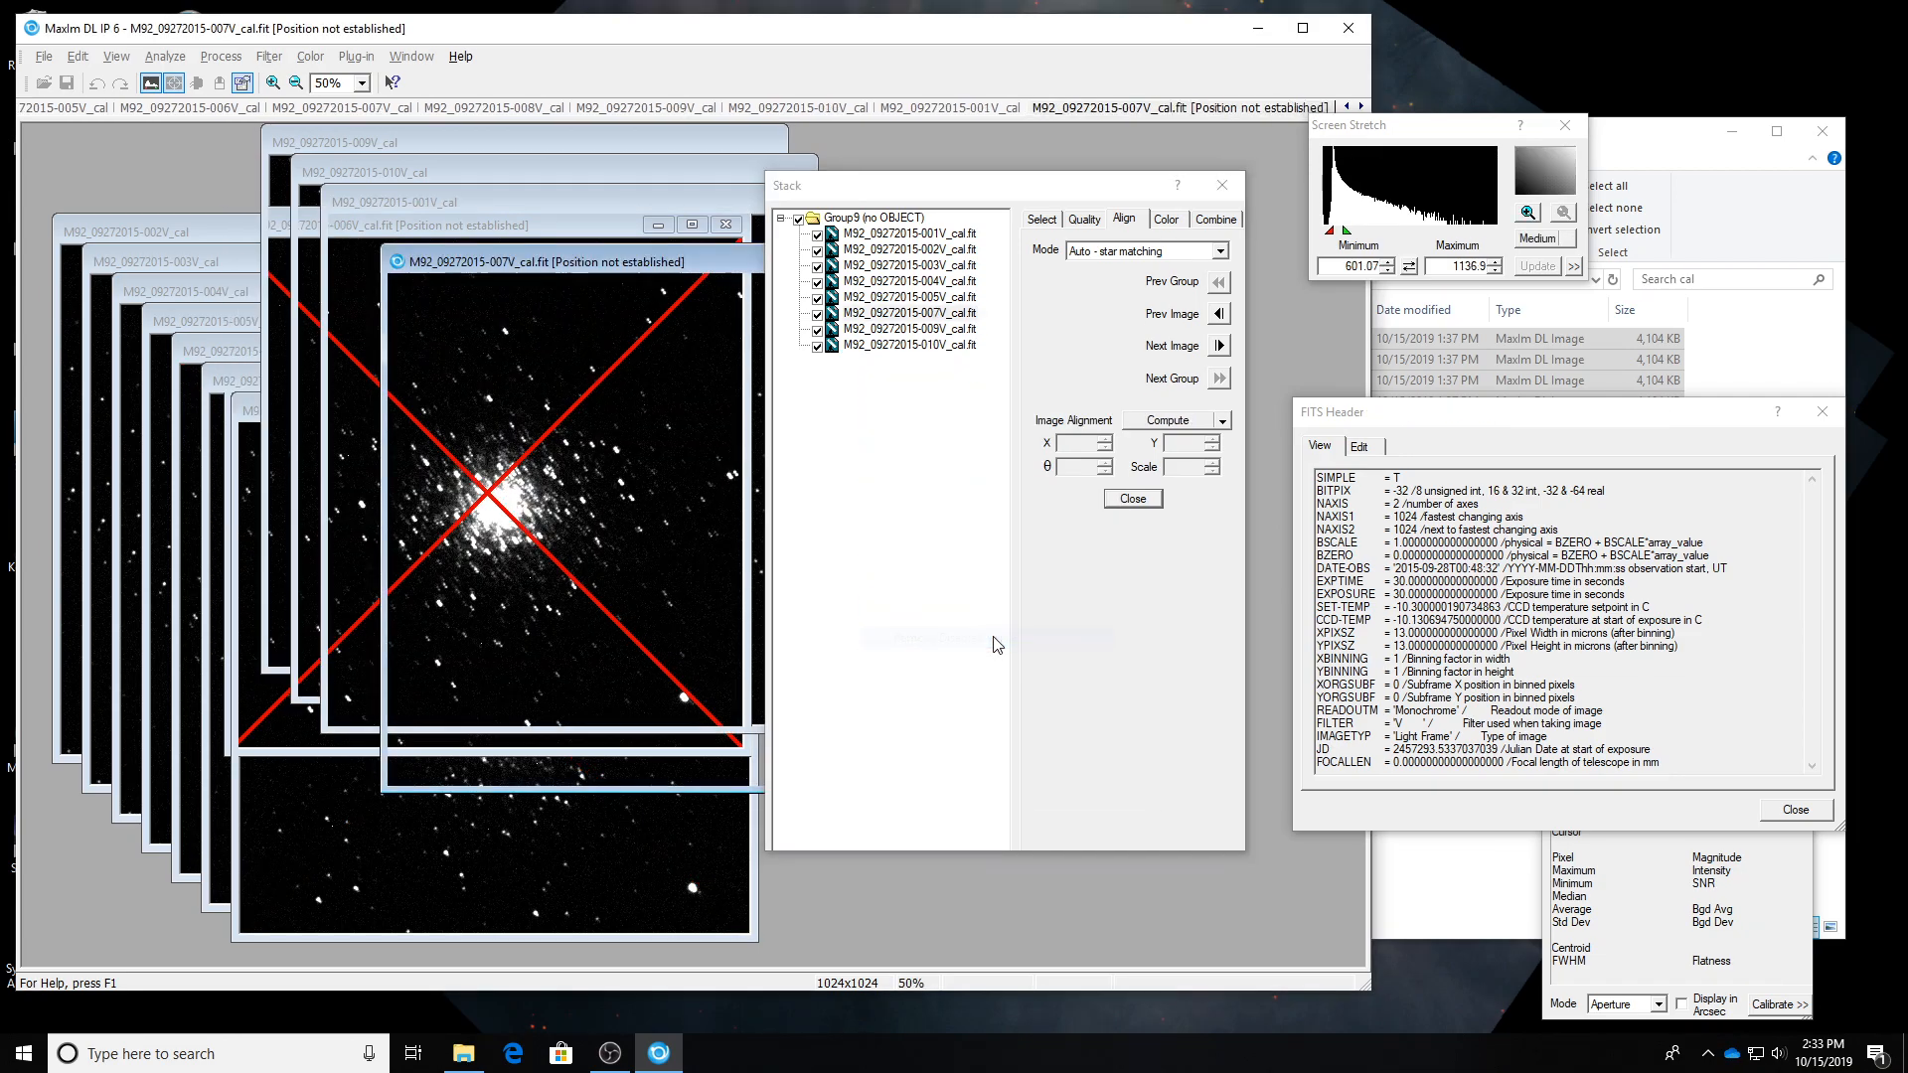
Reposition the image from frame 001V beside the Stack window and examine the star shapes across the eight remaining V frames.
{"action": "left_click", "coordinate": [899, 234]}
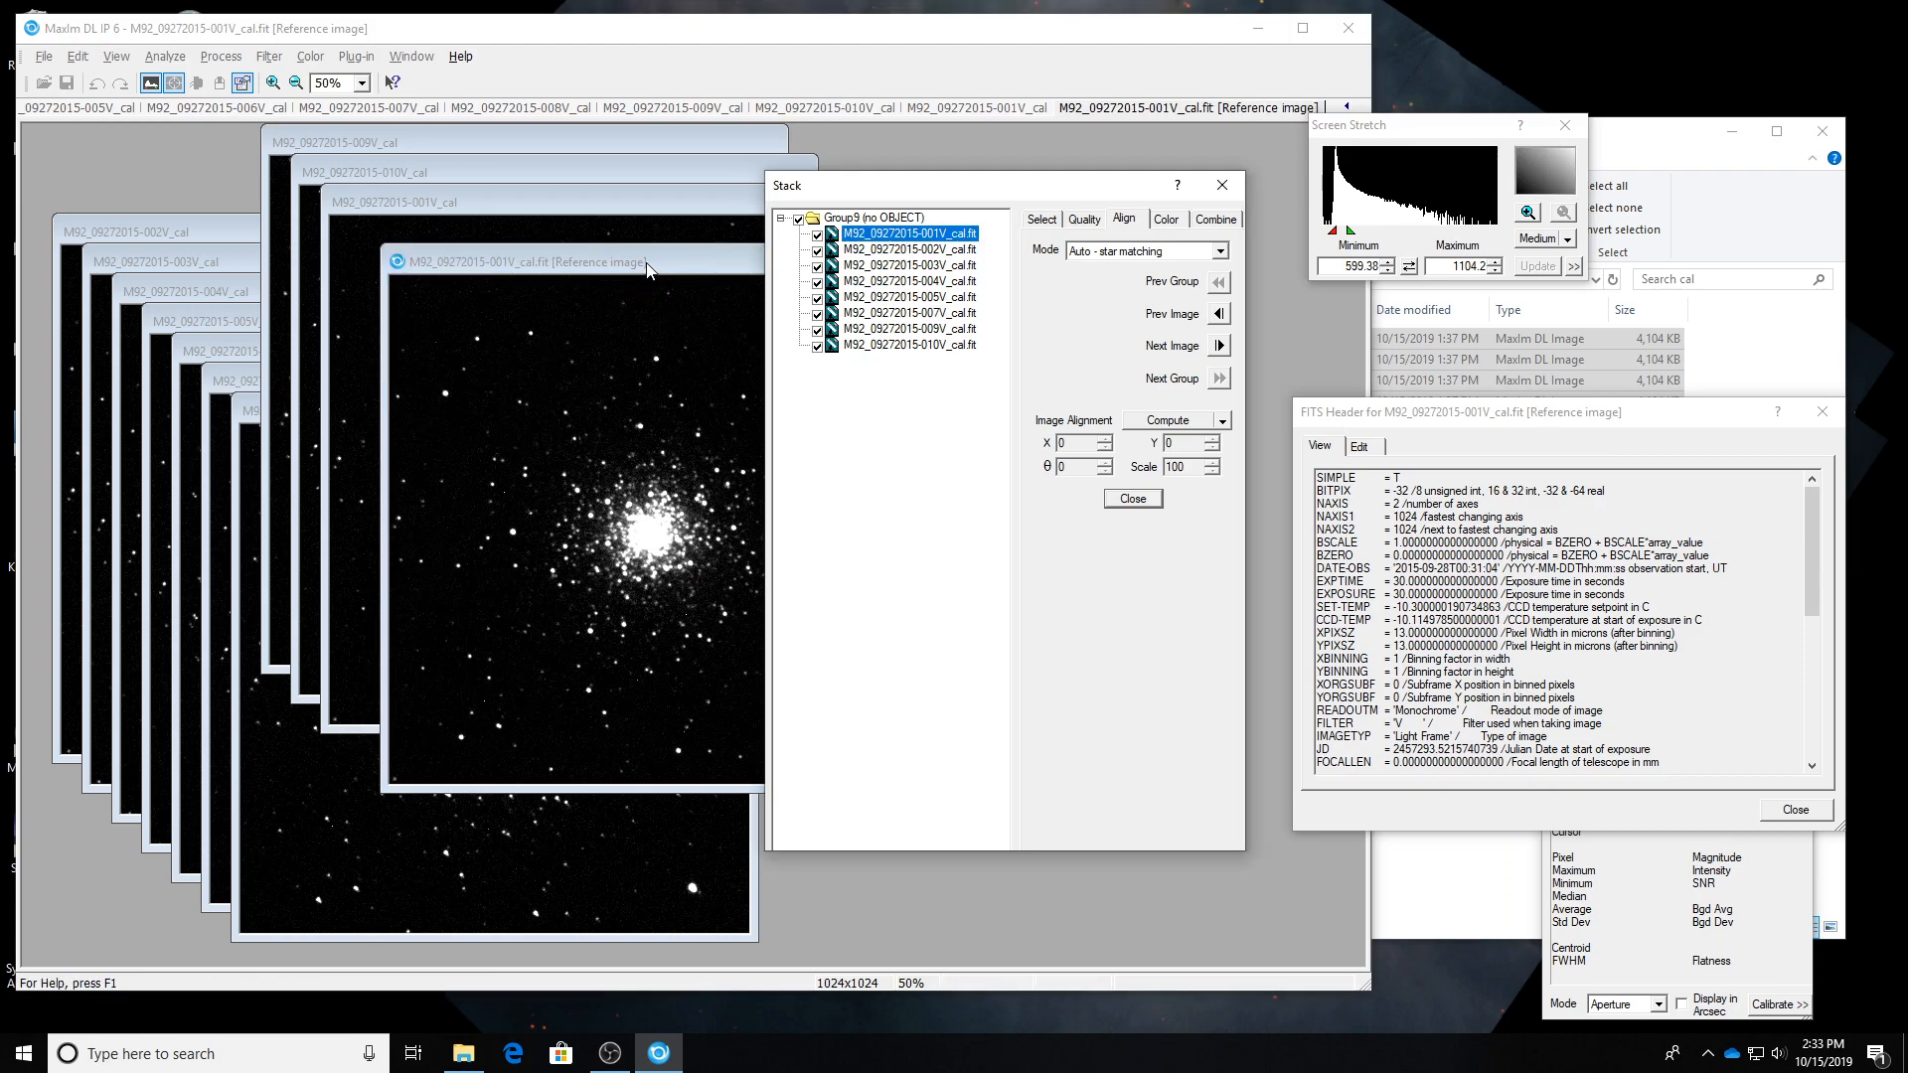
{"action": "left_click_drag", "start_coordinate": [490, 172], "coordinate": [502, 196]}
{"action": "left_click", "coordinate": [883, 235]}
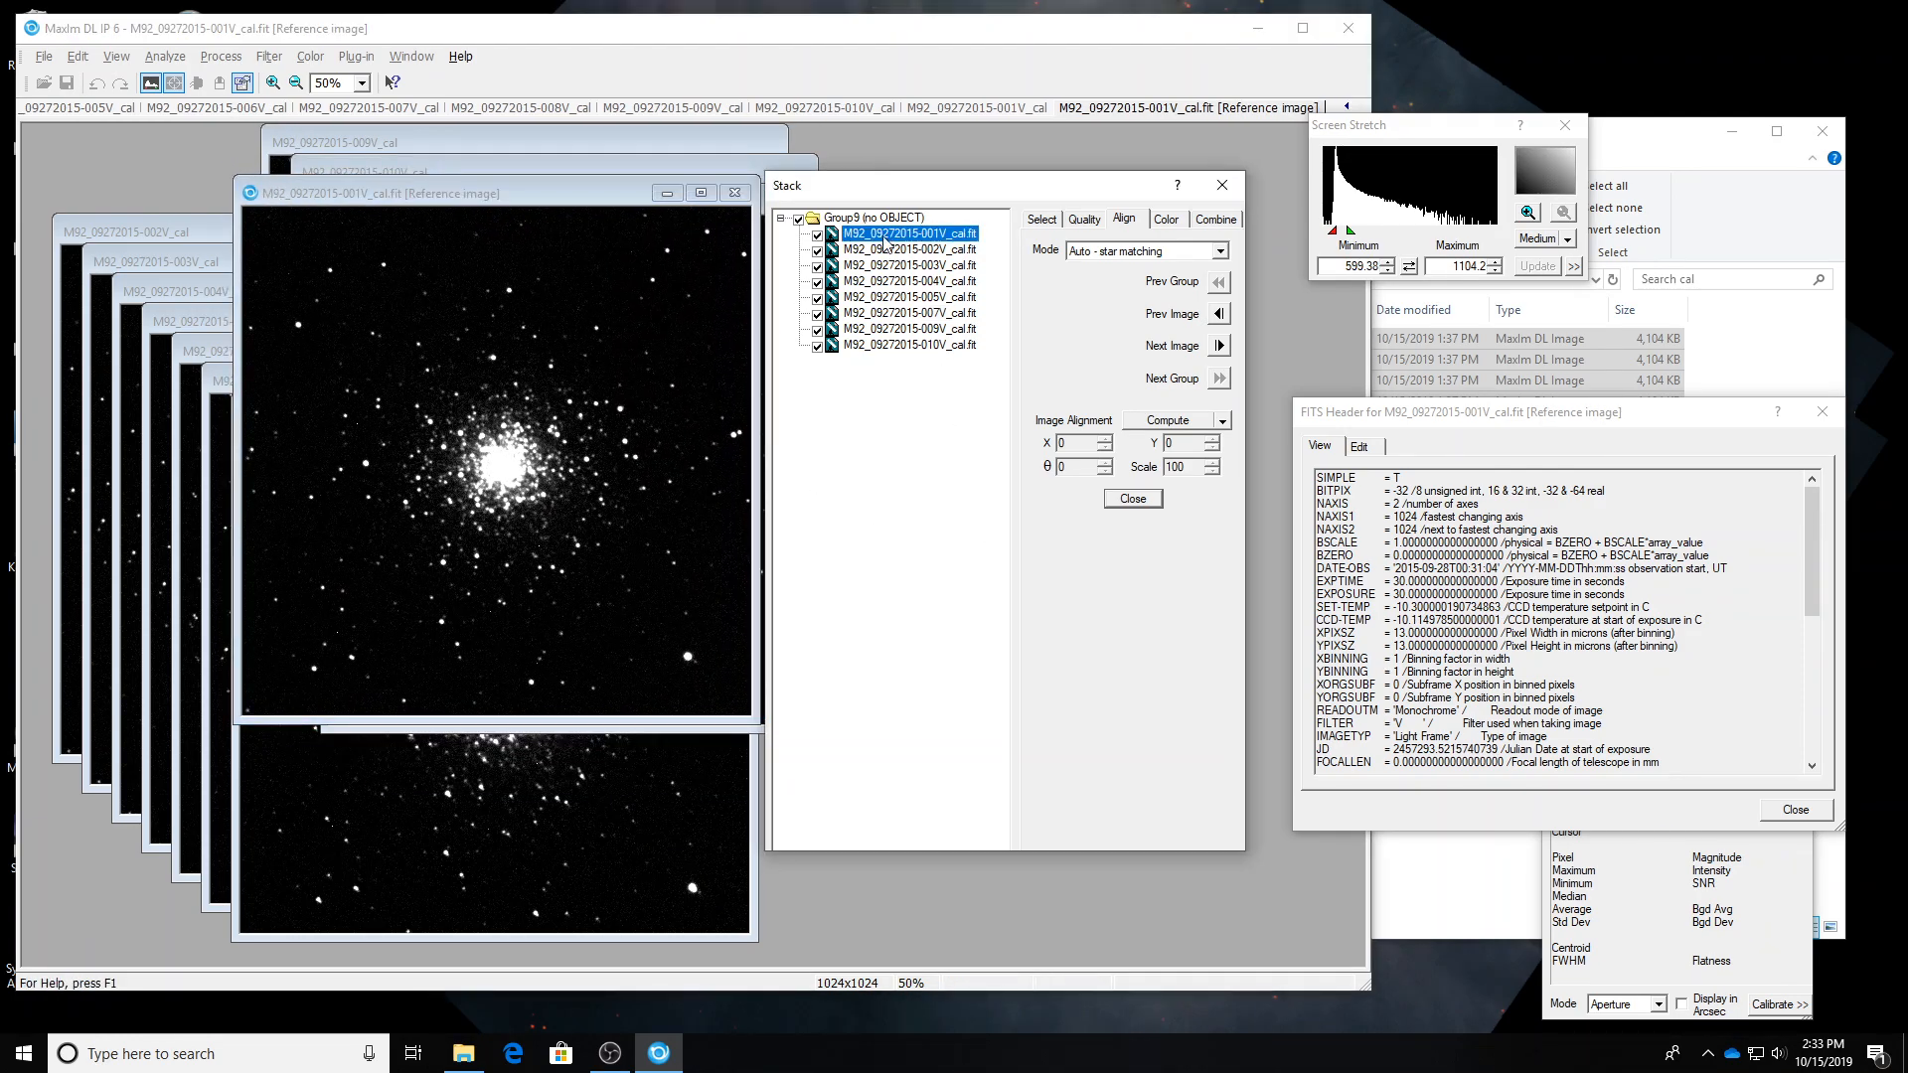
{"action": "key", "text": "Down"}
{"action": "key", "text": "Down"}
{"action": "key", "text": "Down"}
{"action": "key", "text": "Down"}
{"action": "key", "text": "Down"}
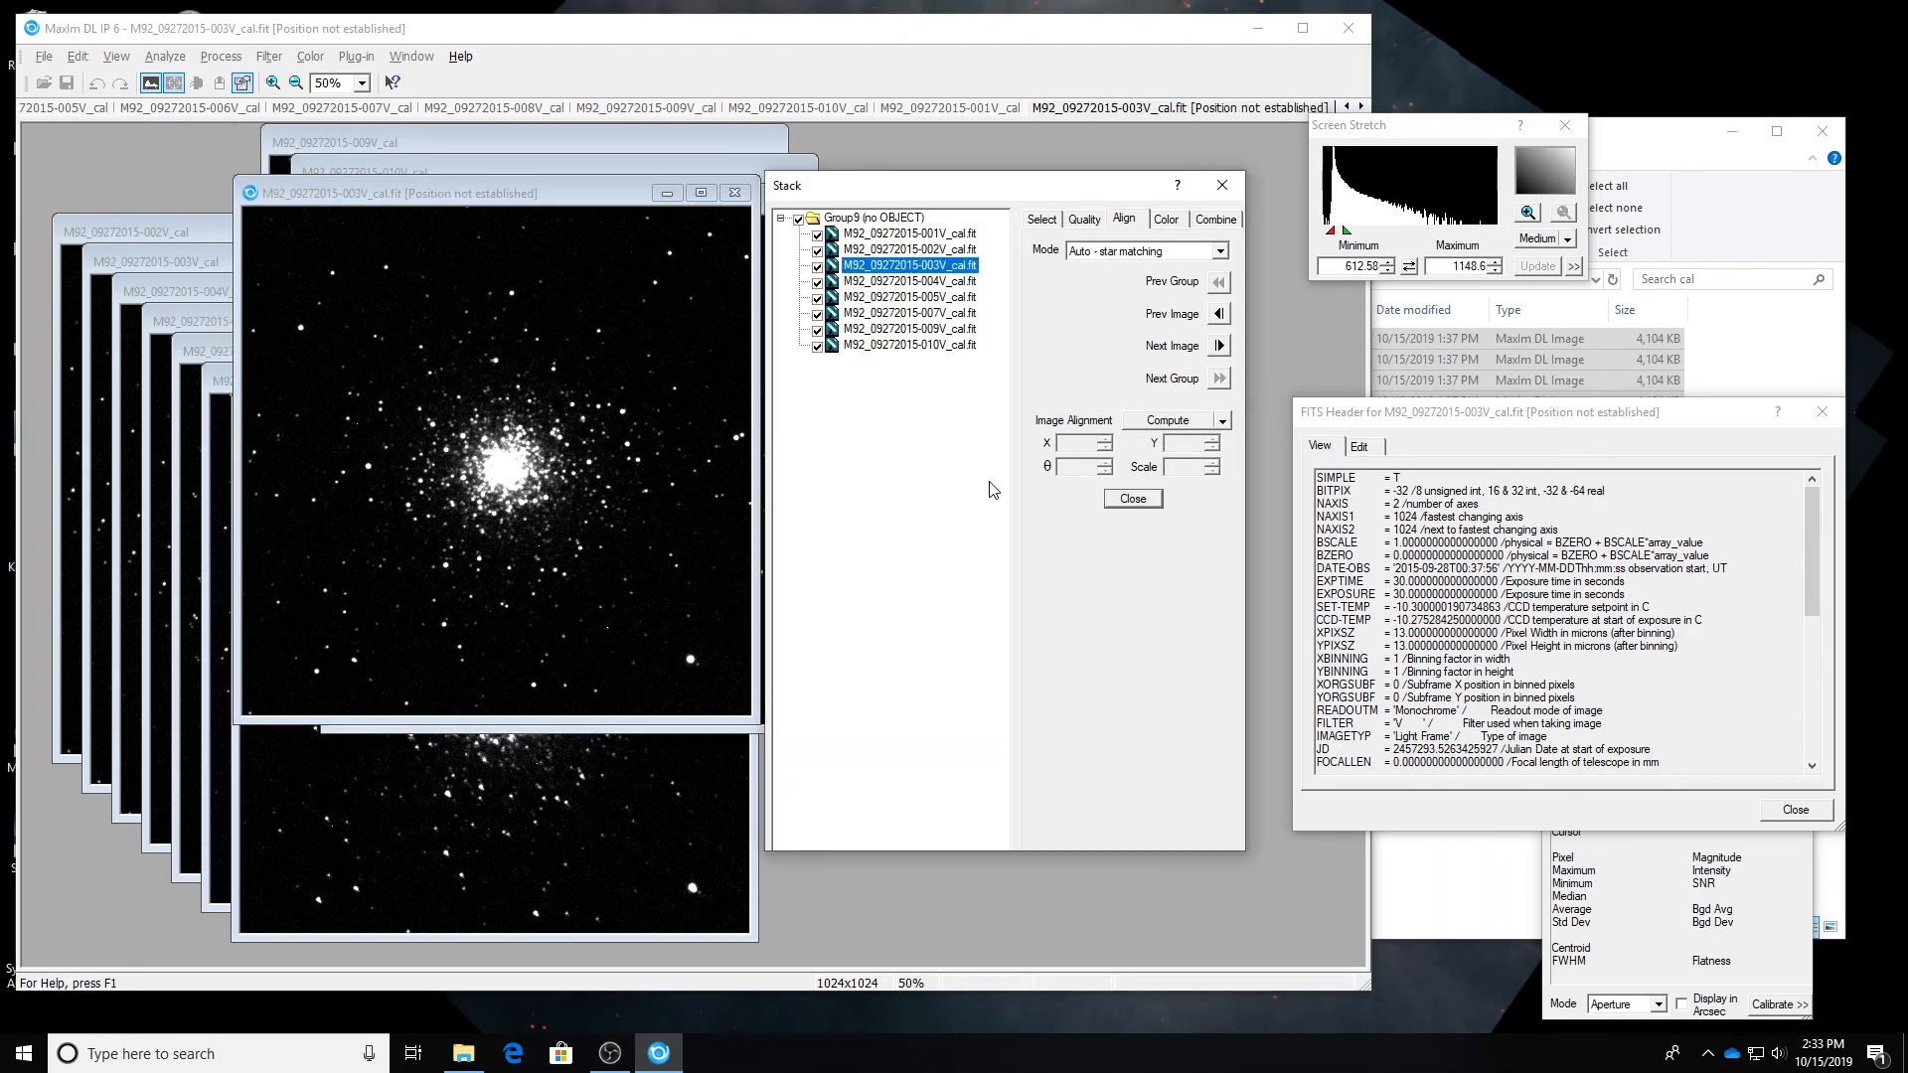
{"action": "key", "text": "Down"}
{"action": "key", "text": "Down"}
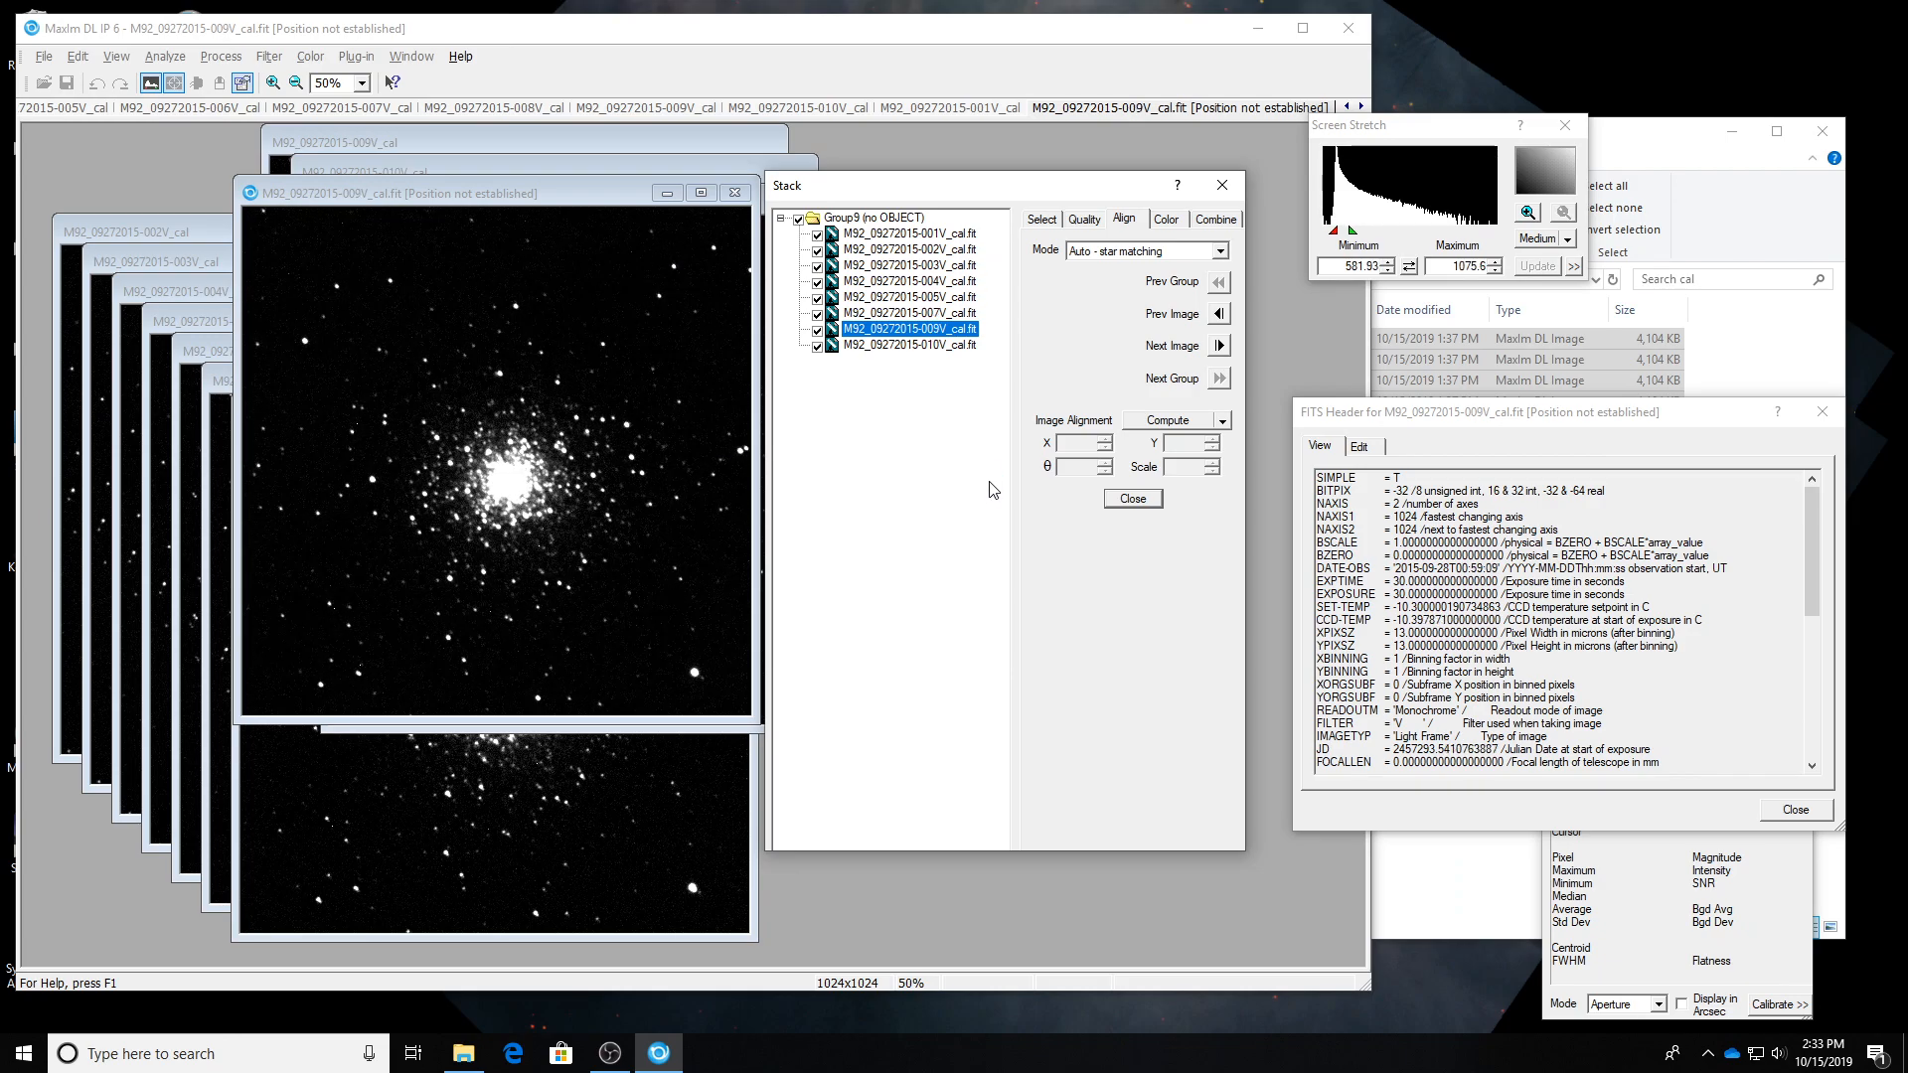
{"action": "key", "text": "Up"}
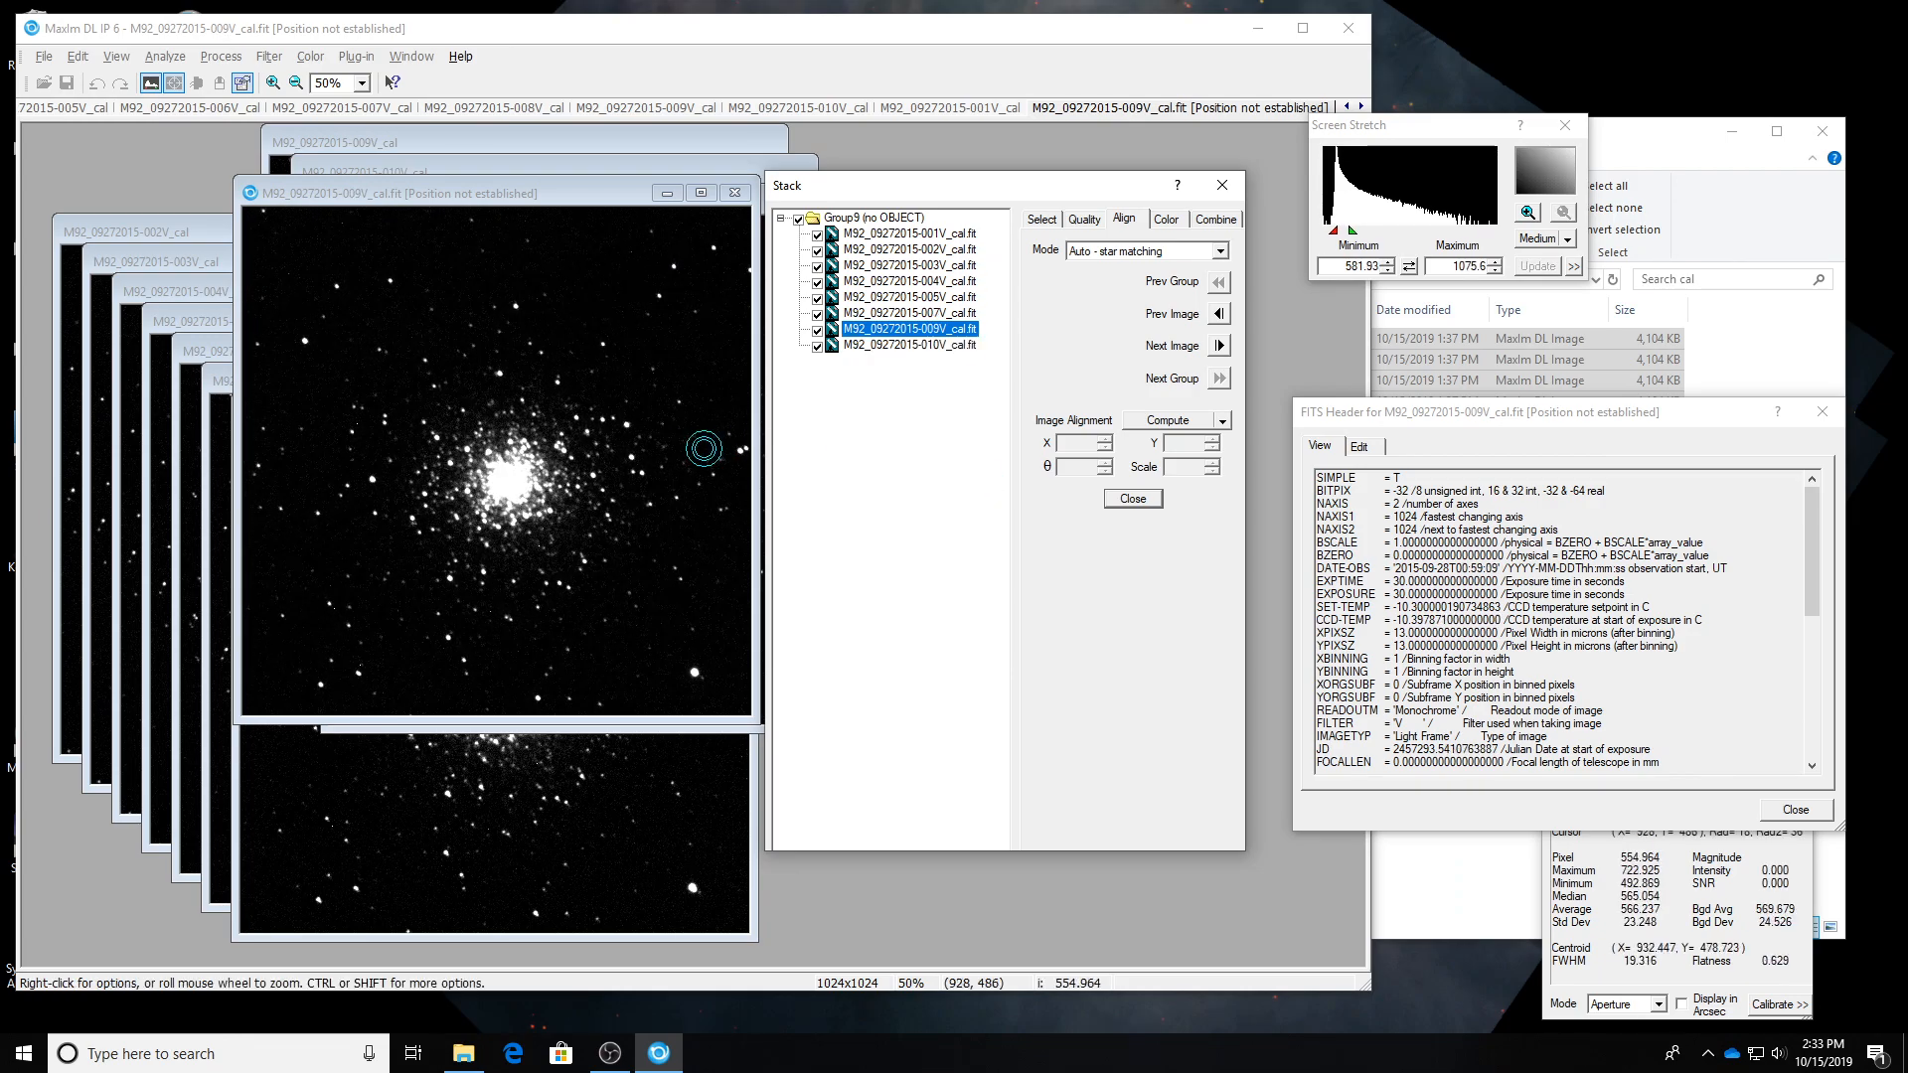
{"action": "left_click", "coordinate": [817, 330]}
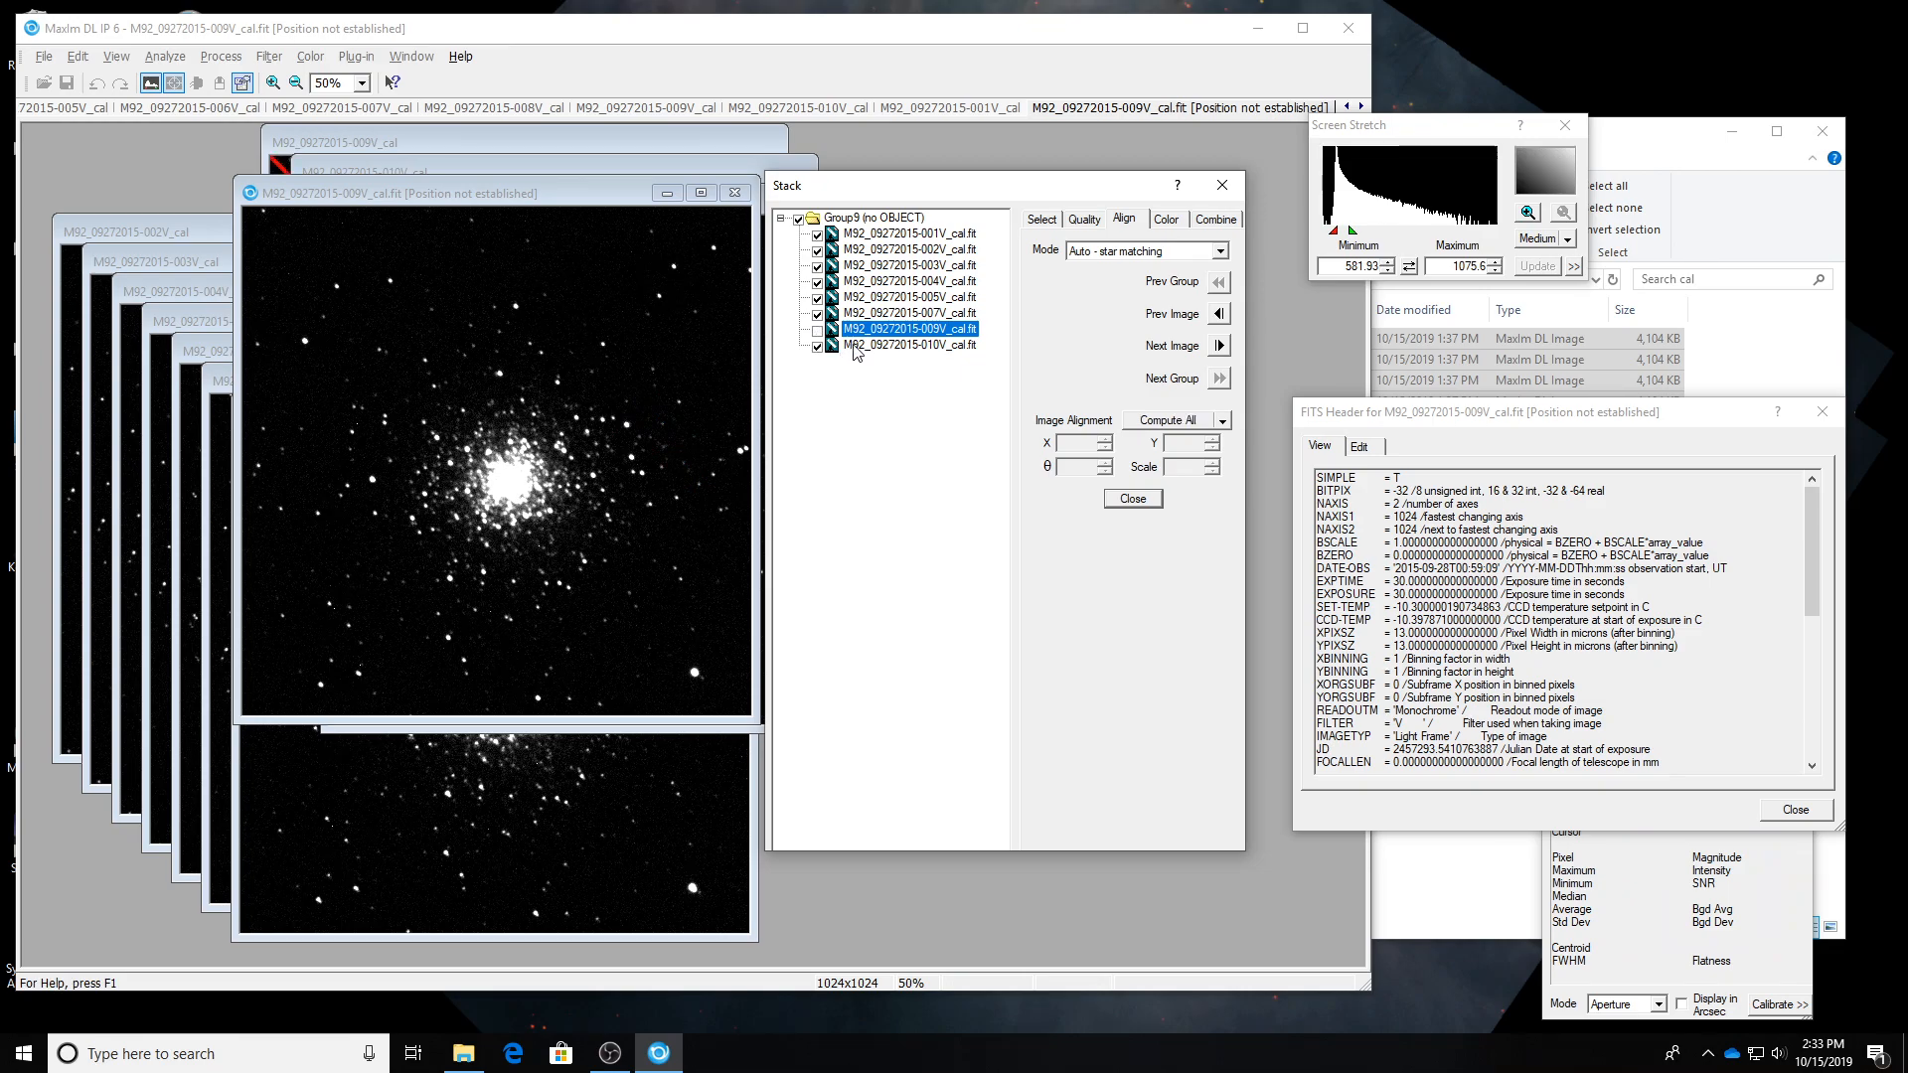
{"action": "right_click", "coordinate": [870, 338]}
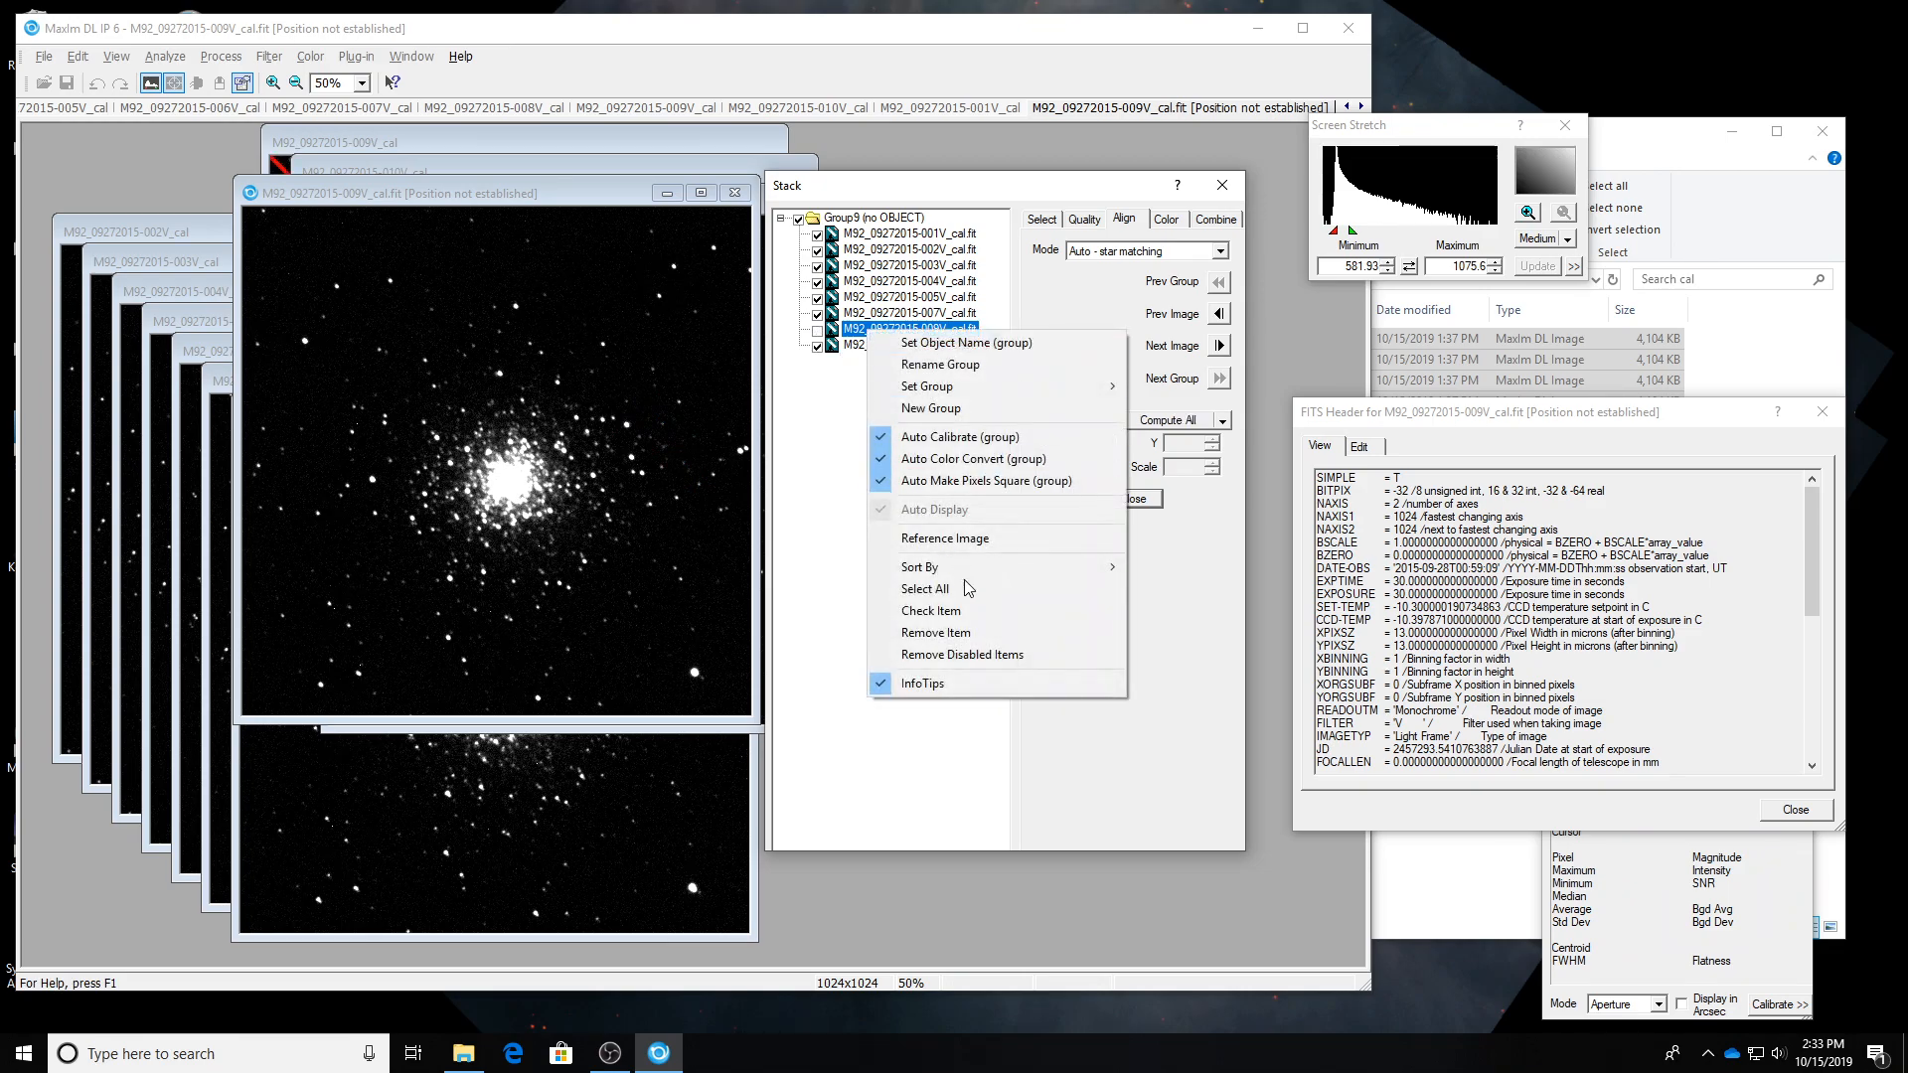
{"action": "left_click", "coordinate": [992, 658]}
Reposition the image beside the Stack window and examine the seven remaining V frames backwards from 010V to 001V.
{"action": "left_click_drag", "start_coordinate": [701, 306], "coordinate": [506, 208]}
{"action": "left_click", "coordinate": [915, 330]}
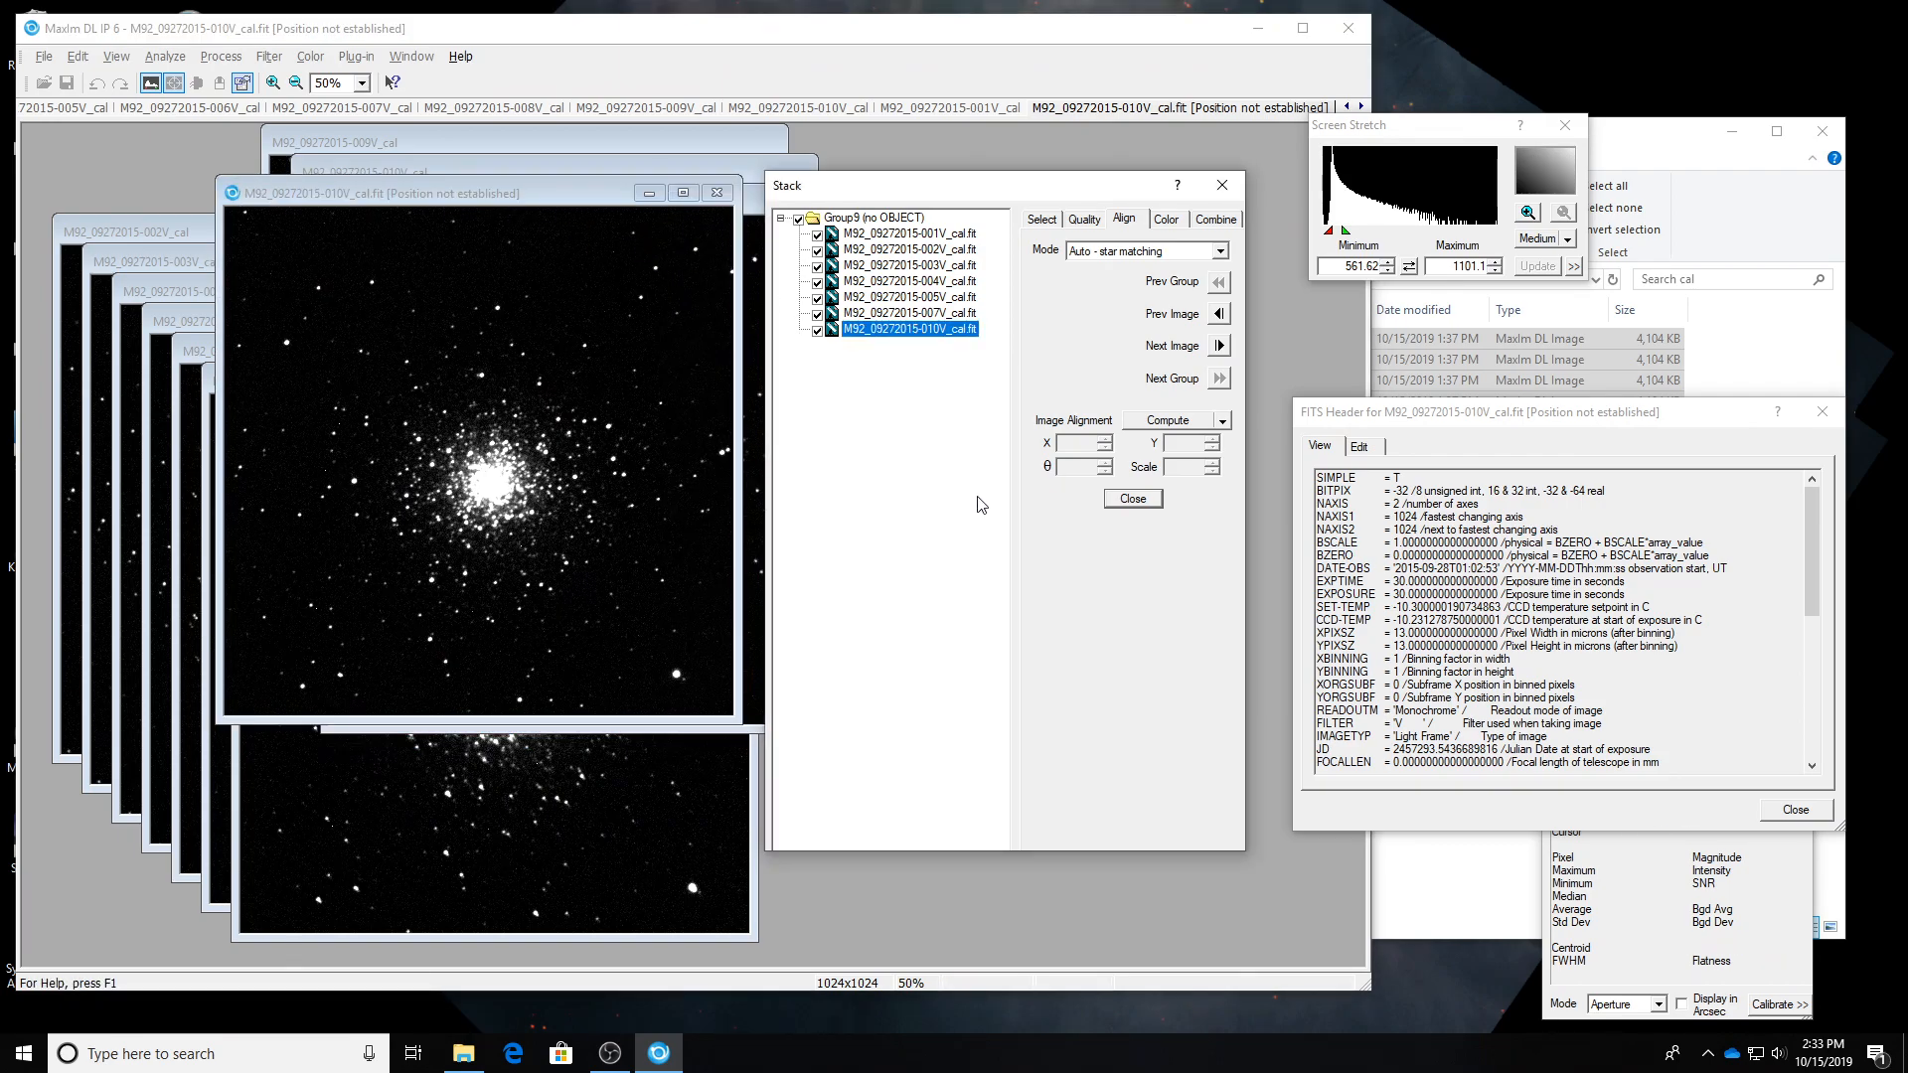
{"action": "key", "text": "Up"}
{"action": "key", "text": "Up"}
{"action": "key", "text": "Up"}
{"action": "key", "text": "Up"}
{"action": "key", "text": "Up"}
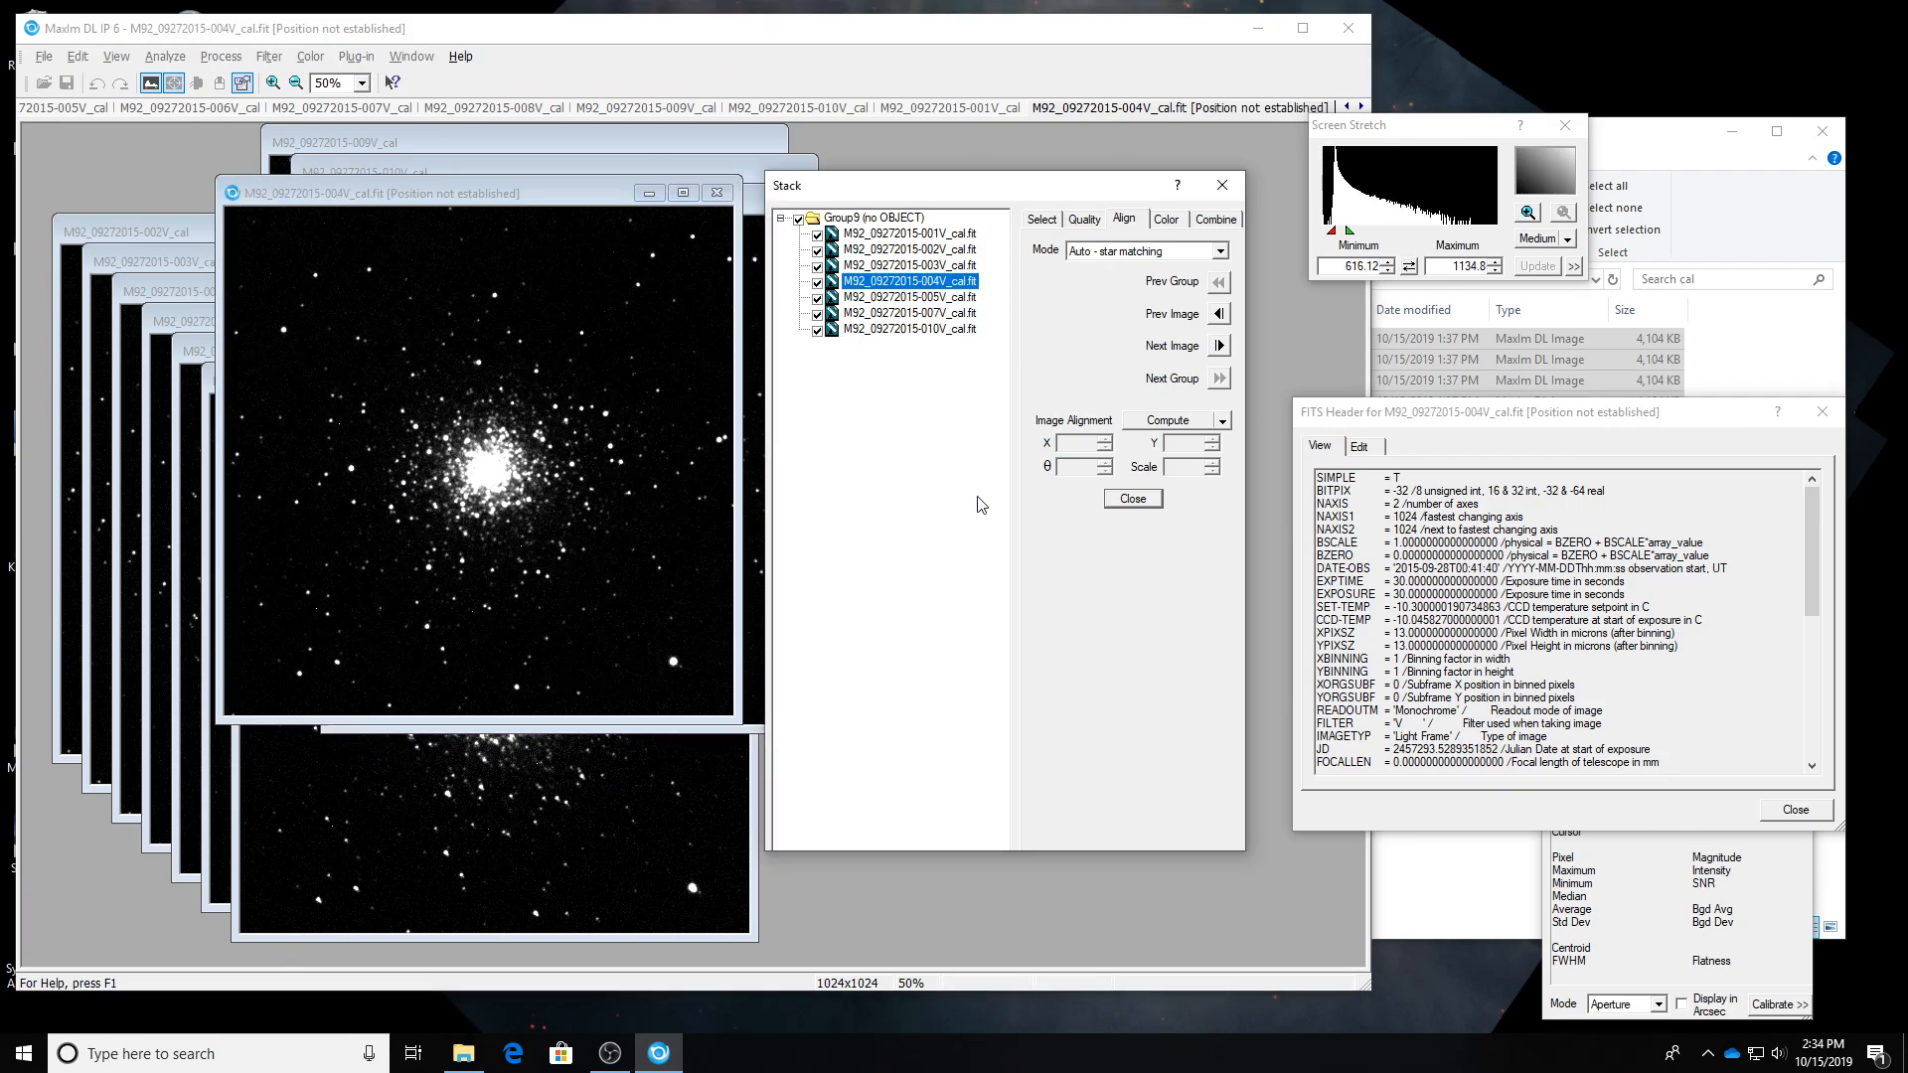
{"action": "key", "text": "Up"}
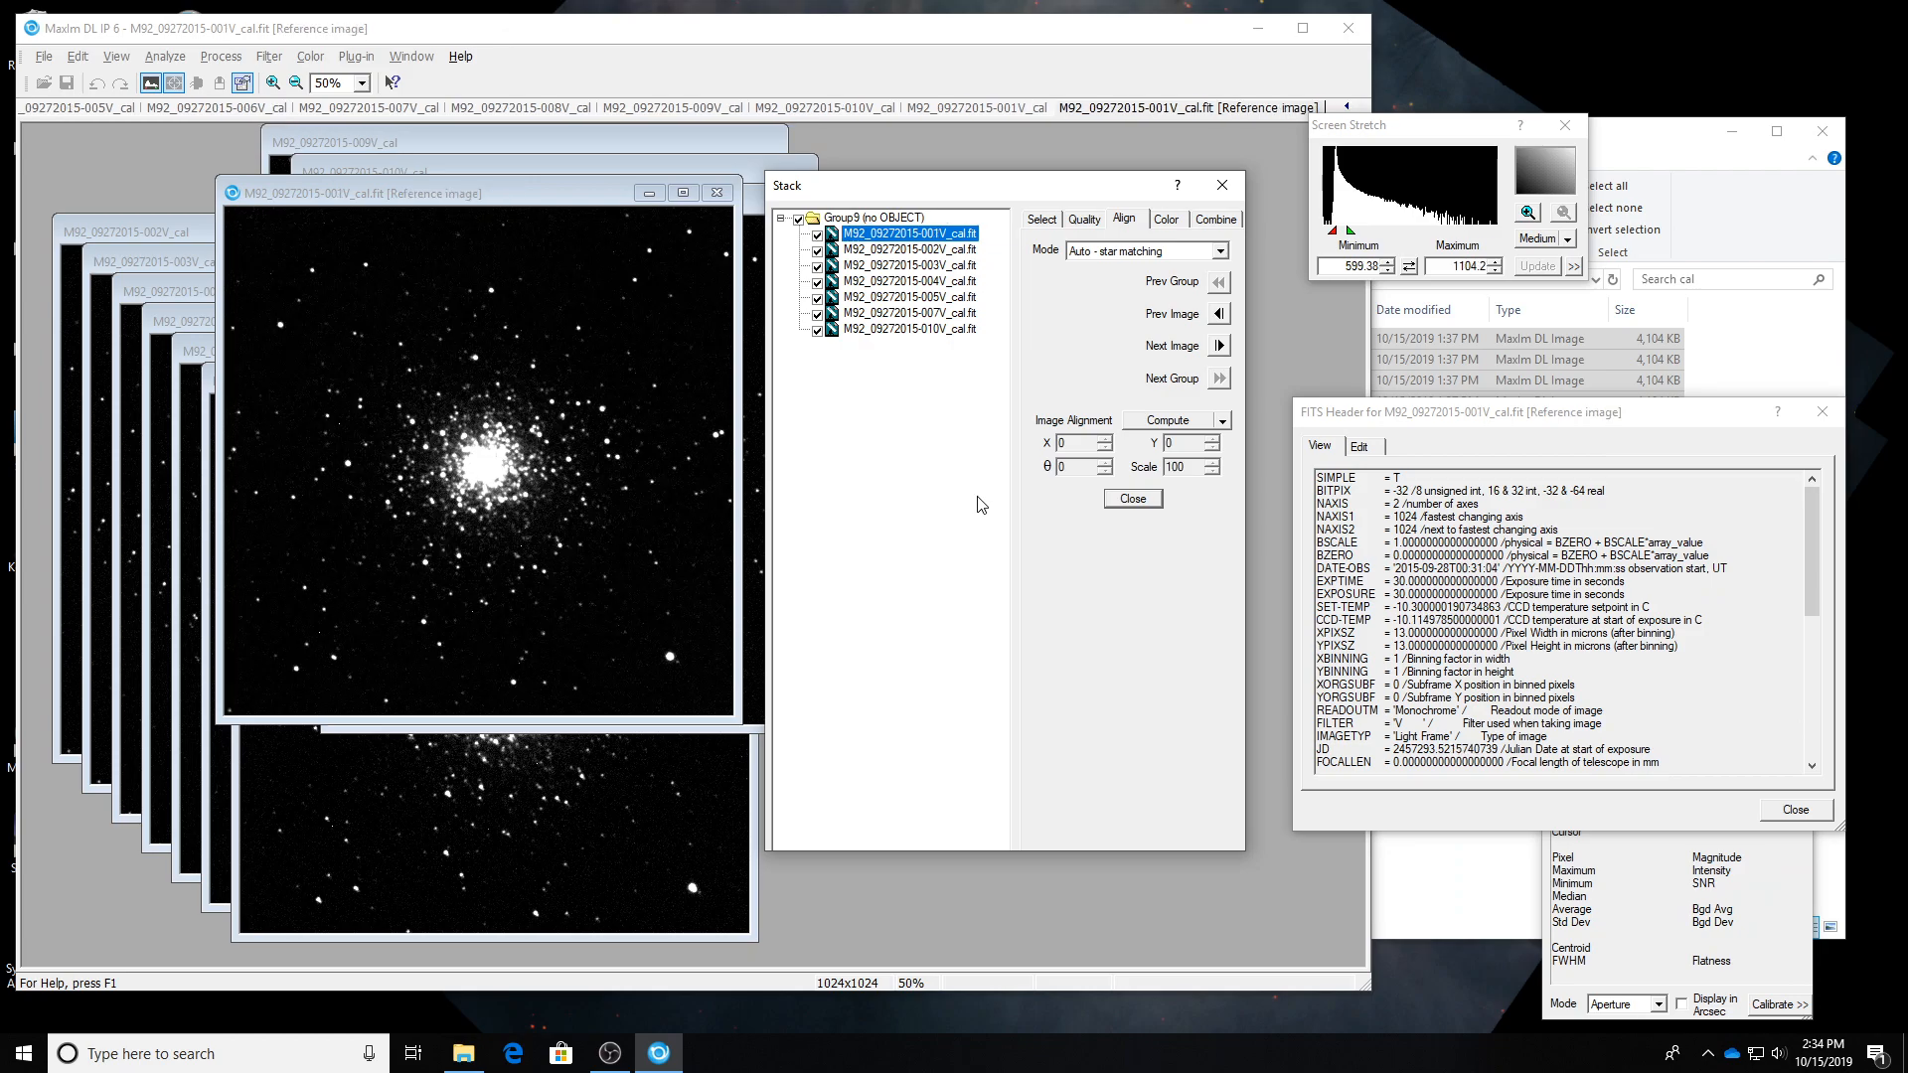
Compare the seven remaining V frames back and forth to judge their star shapes and position shifts.
{"action": "key", "text": "Down"}
{"action": "key", "text": "Down"}
{"action": "key", "text": "Up"}
{"action": "key", "text": "Down"}
{"action": "key", "text": "Up"}
{"action": "key", "text": "Down"}
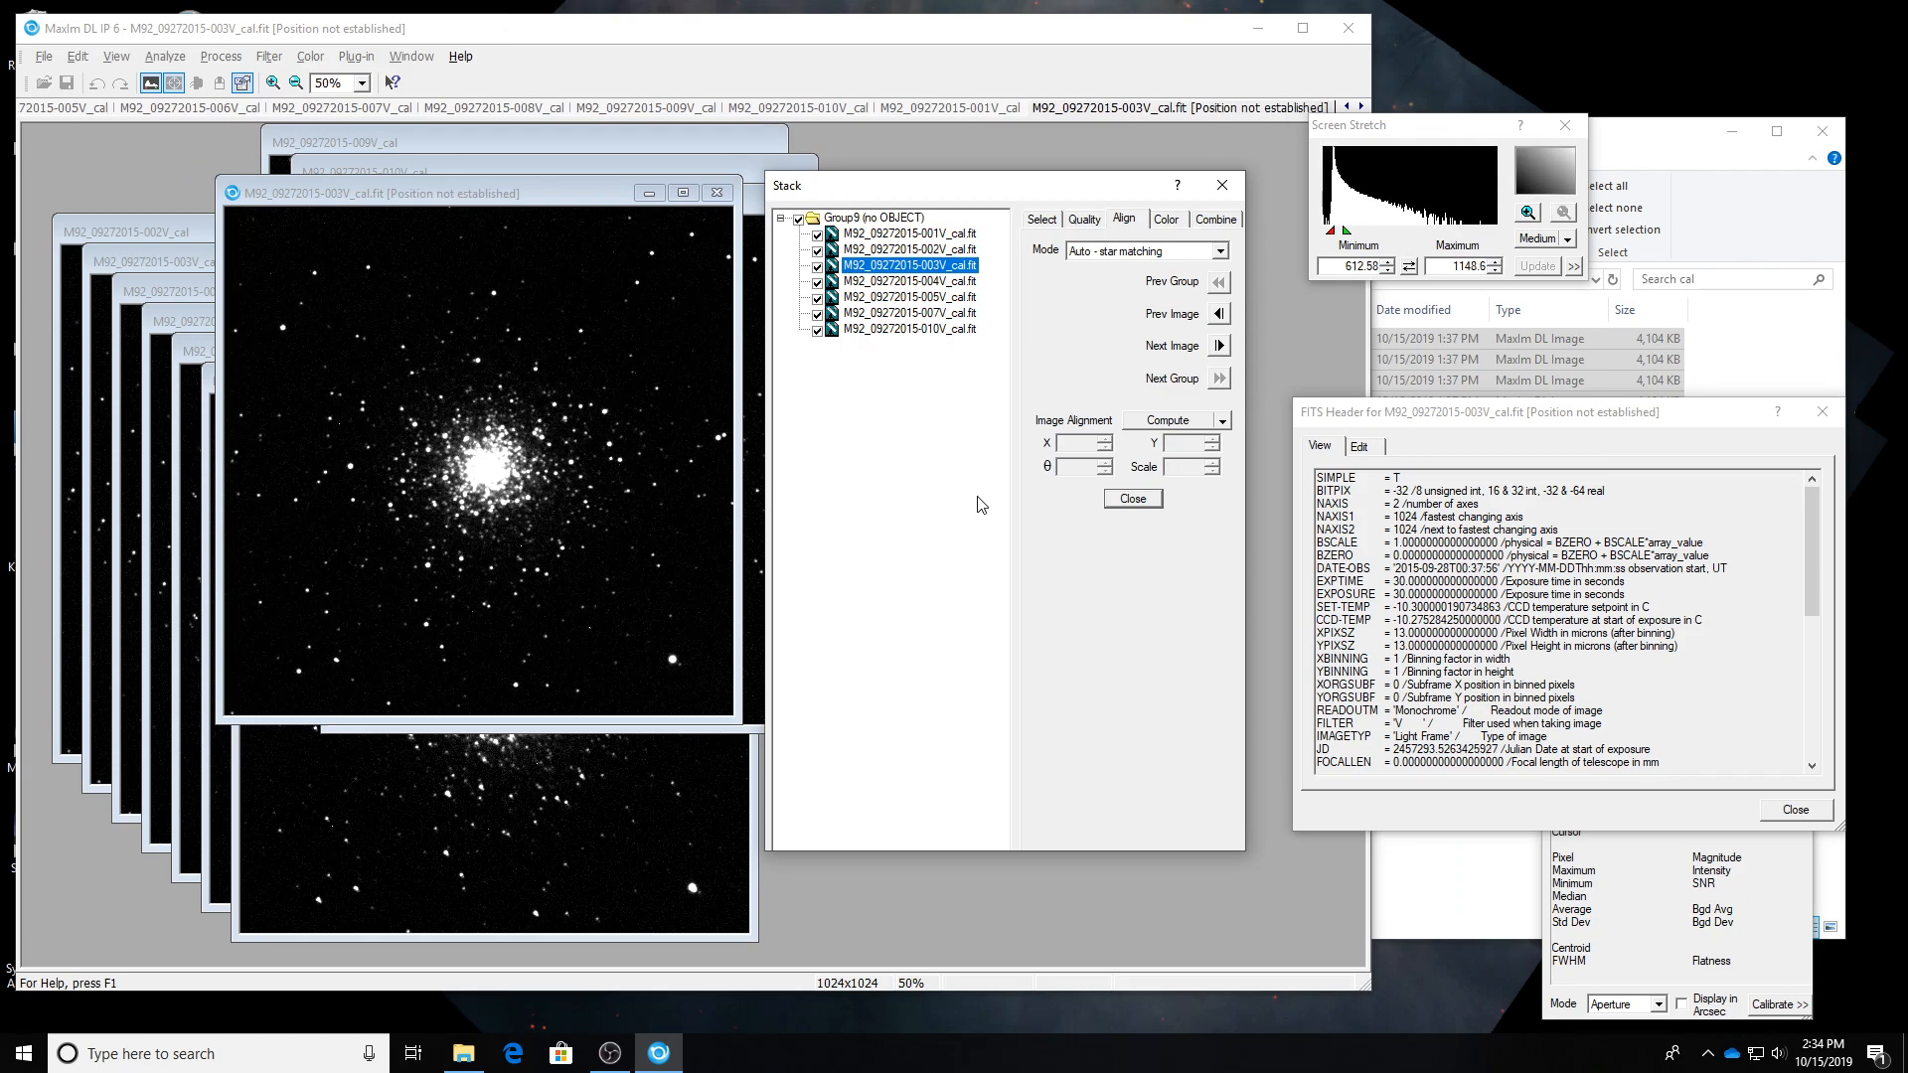
{"action": "key", "text": "Down"}
{"action": "key", "text": "Up"}
{"action": "key", "text": "Up"}
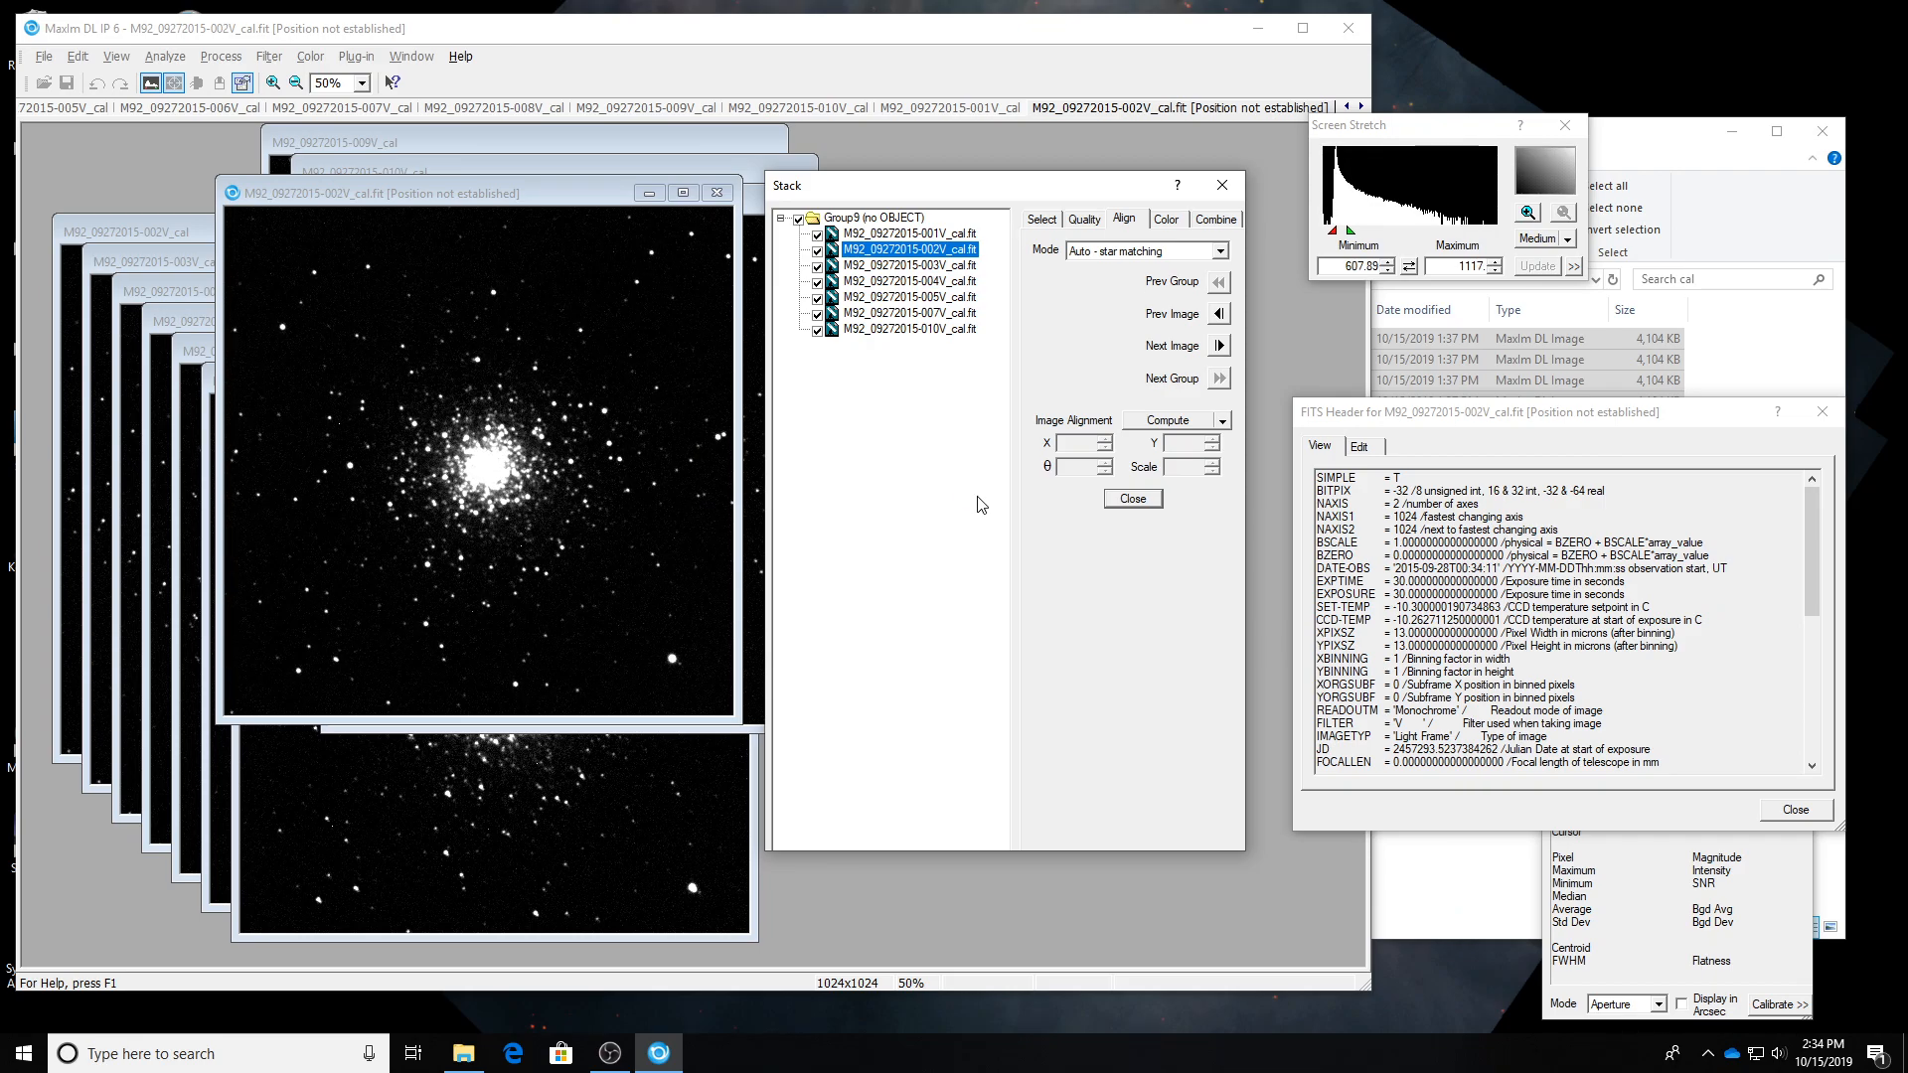
{"action": "key", "text": "Down"}
{"action": "key", "text": "Down"}
{"action": "key", "text": "Down"}
{"action": "key", "text": "Down"}
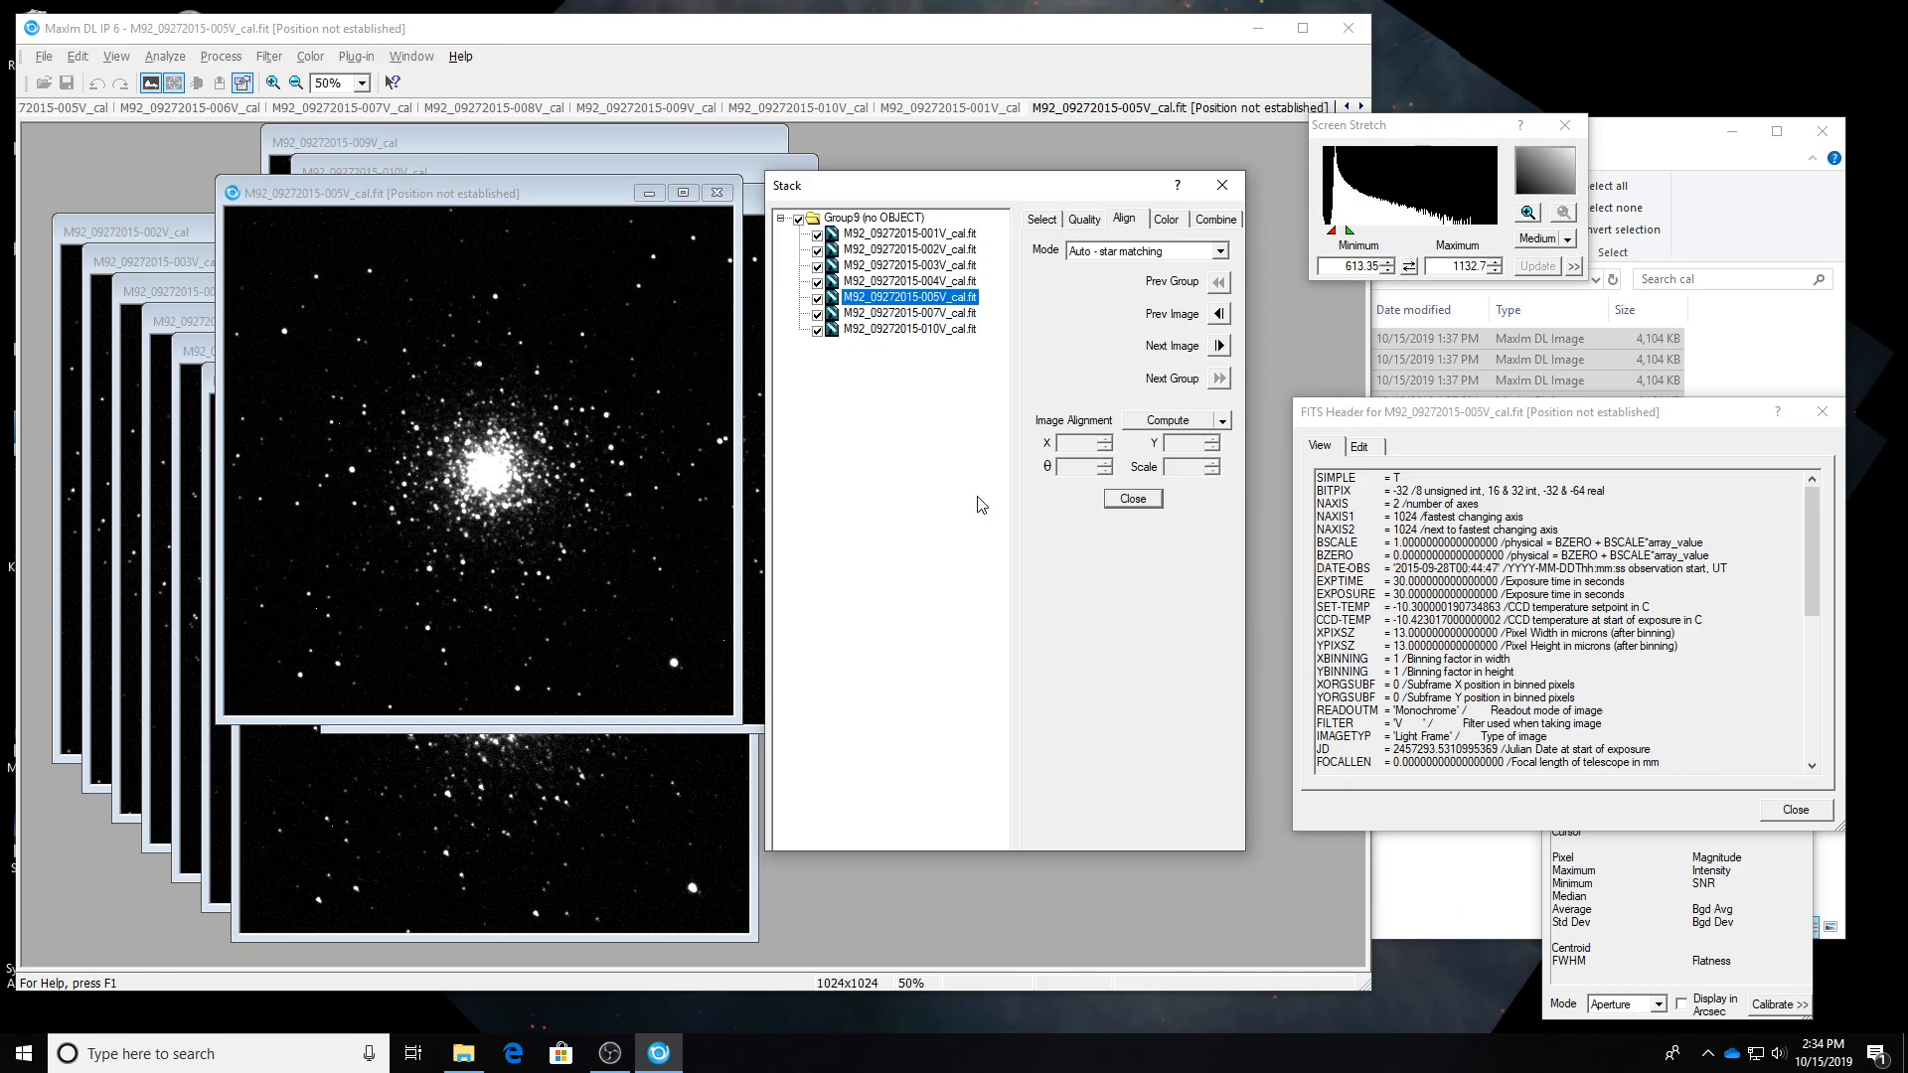
{"action": "key", "text": "Down"}
{"action": "key", "text": "Up"}
{"action": "key", "text": "Up"}
{"action": "key", "text": "Up"}
{"action": "key", "text": "Up"}
{"action": "key", "text": "Up"}
{"action": "key", "text": "Up"}
{"action": "key", "text": "Down"}
{"action": "key", "text": "Down"}
{"action": "key", "text": "Down"}
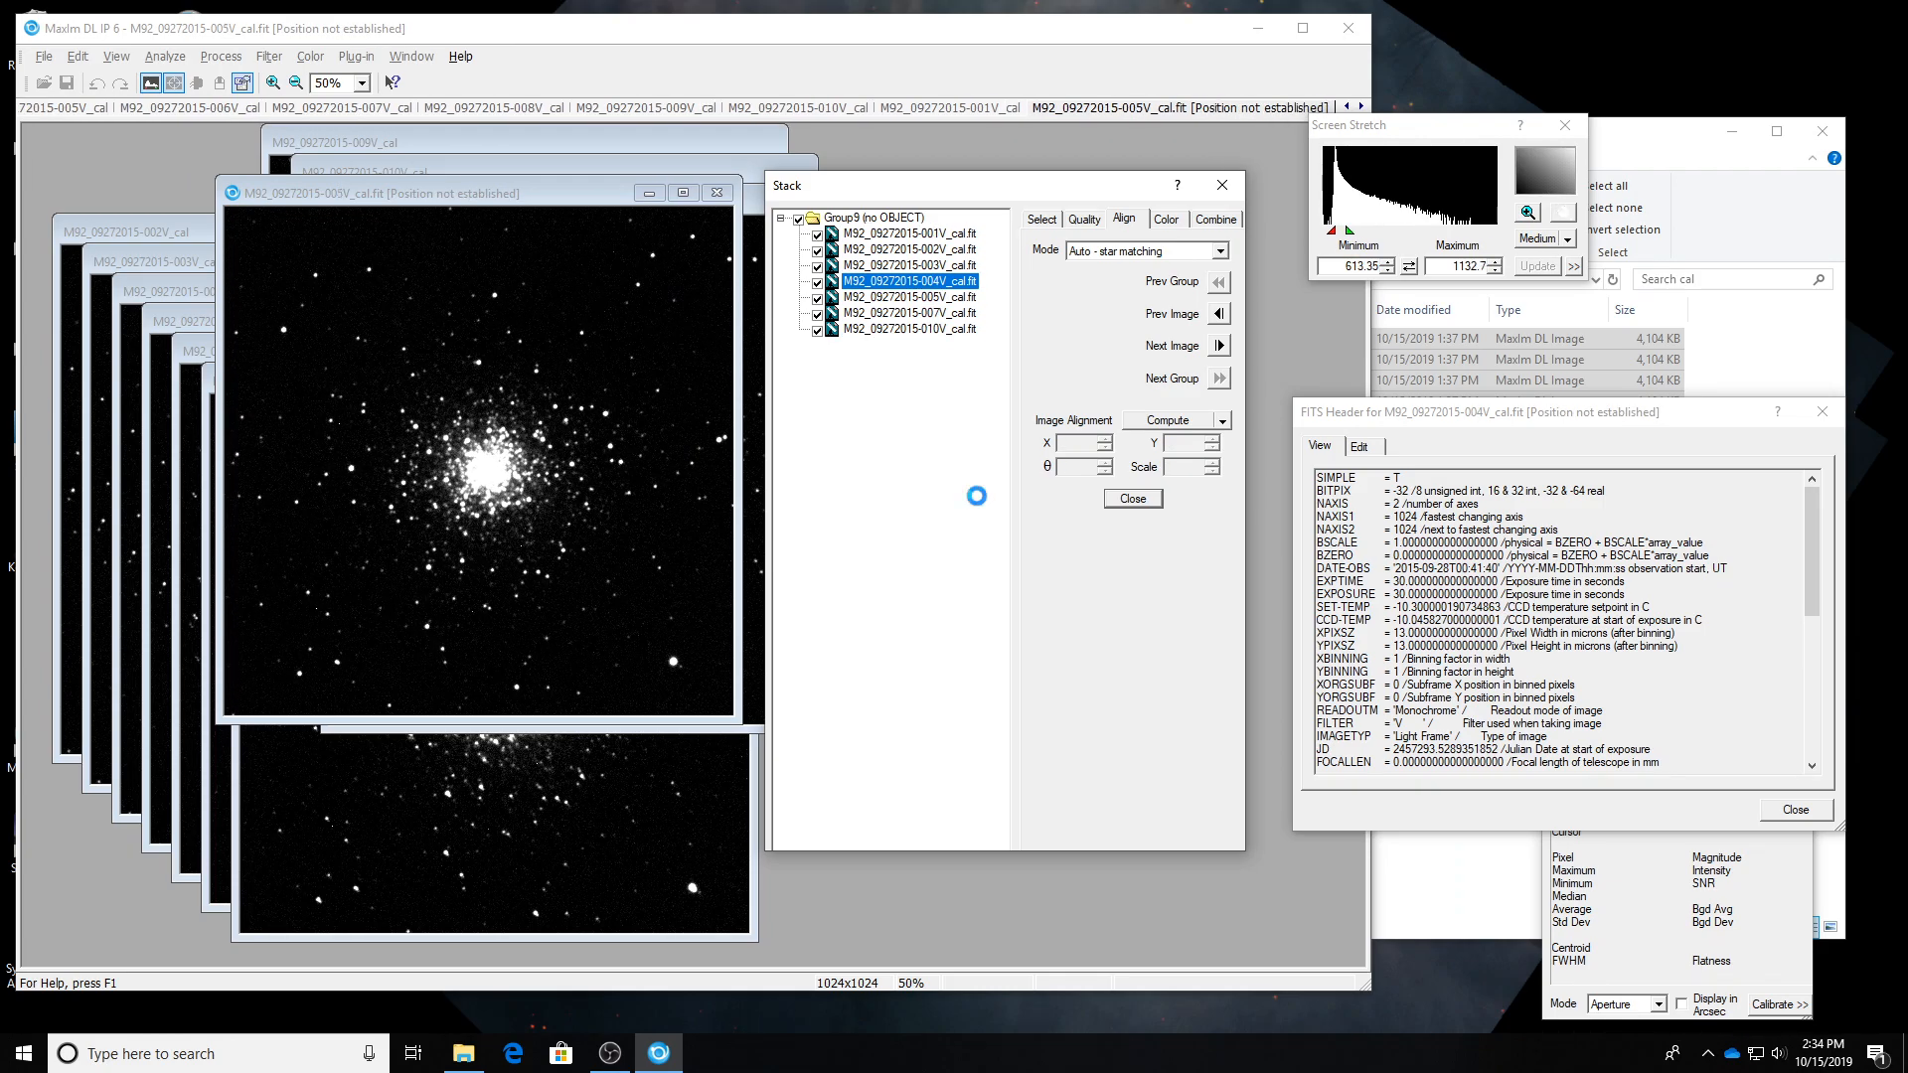
{"action": "key", "text": "Down"}
{"action": "key", "text": "Down"}
{"action": "key", "text": "Down"}
{"action": "key", "text": "Up"}
{"action": "key", "text": "Up"}
{"action": "key", "text": "Up"}
{"action": "key", "text": "Up"}
{"action": "key", "text": "Up"}
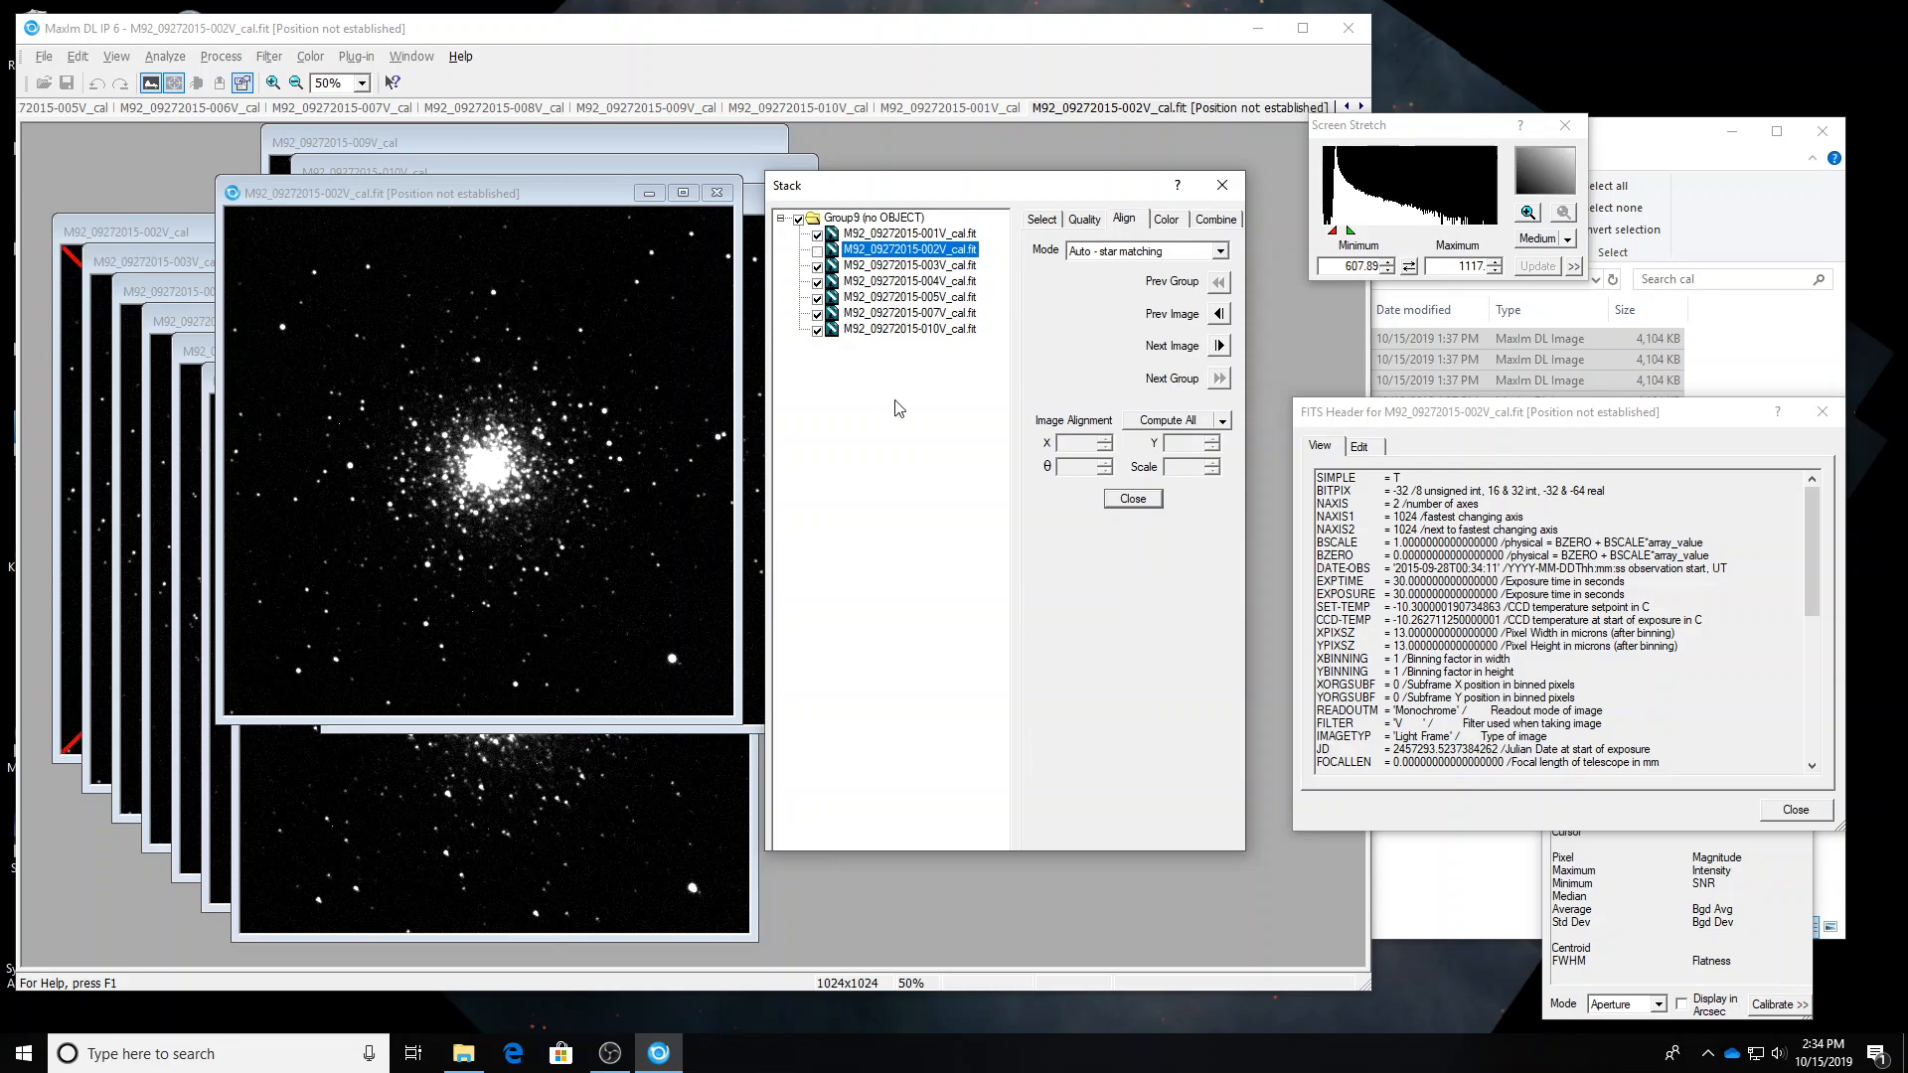
{"action": "left_click", "coordinate": [829, 256]}
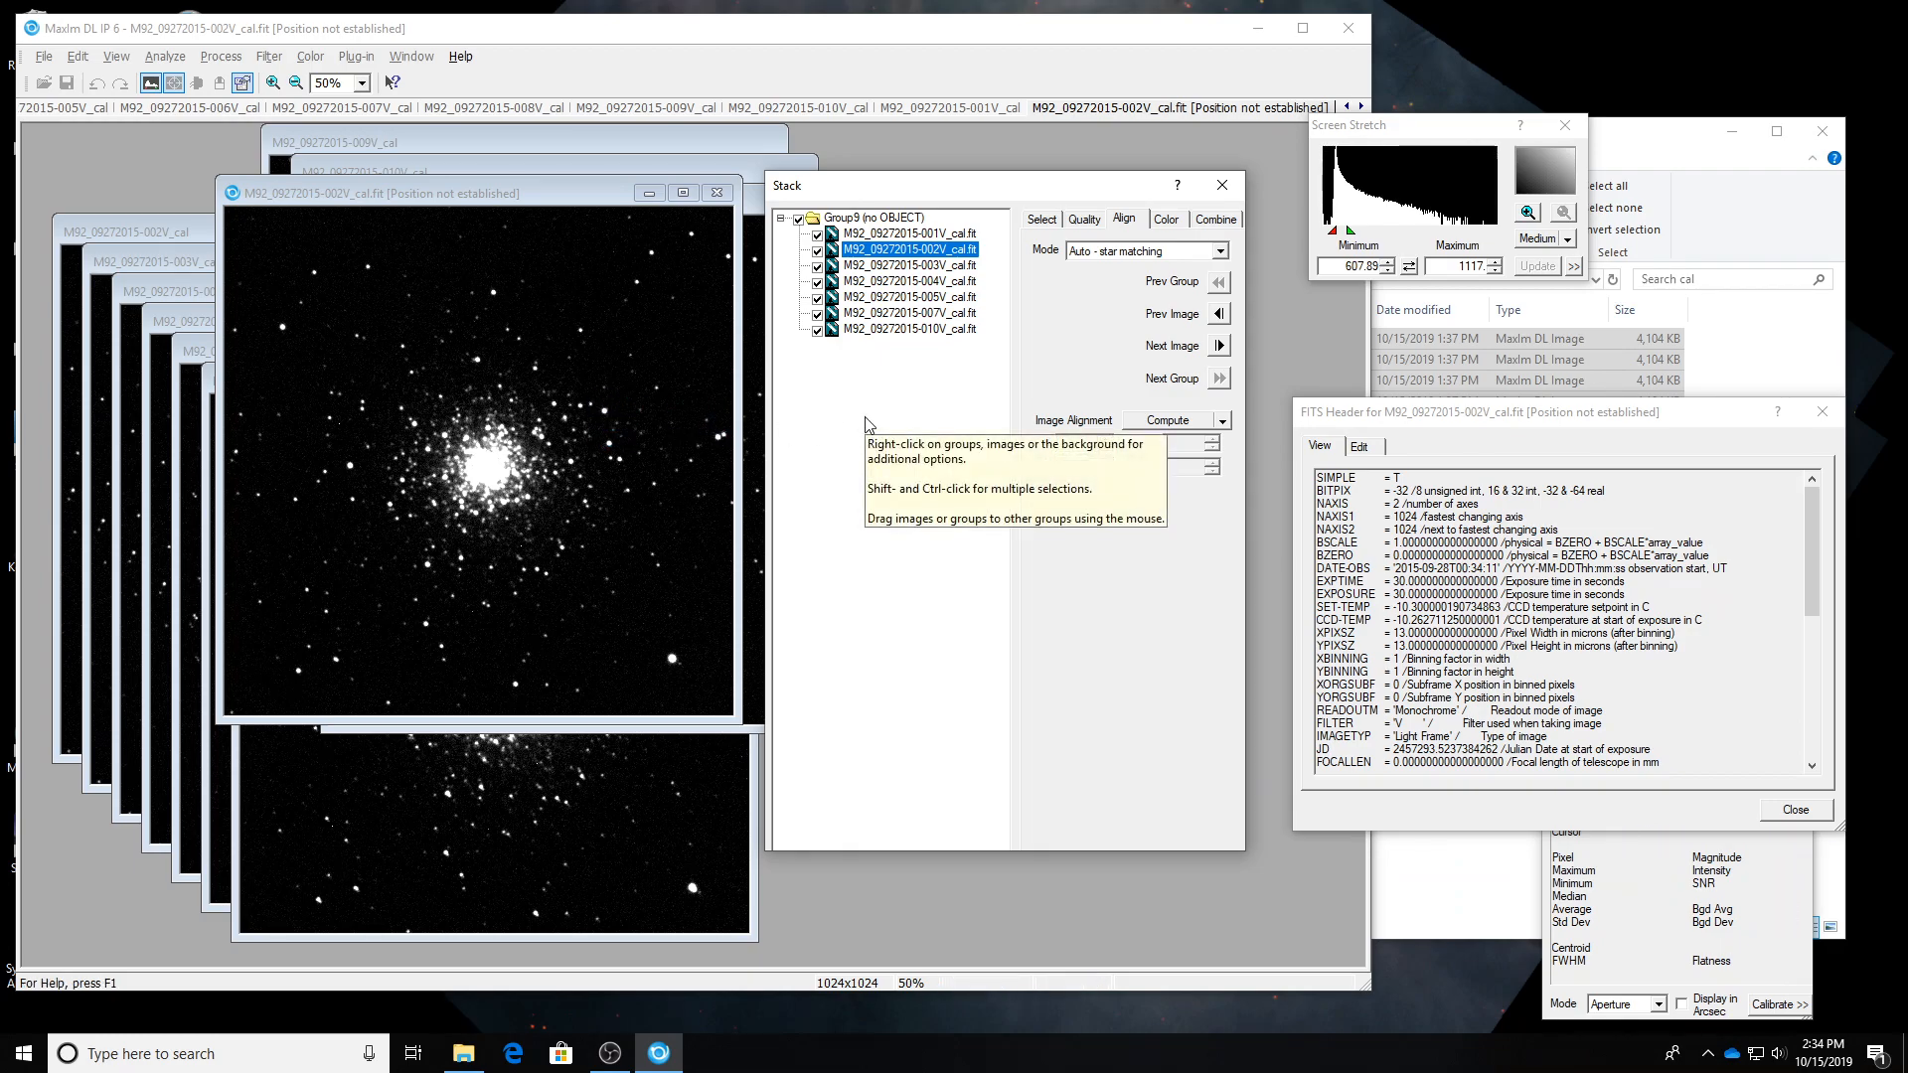
{"action": "left_click", "coordinate": [817, 249]}
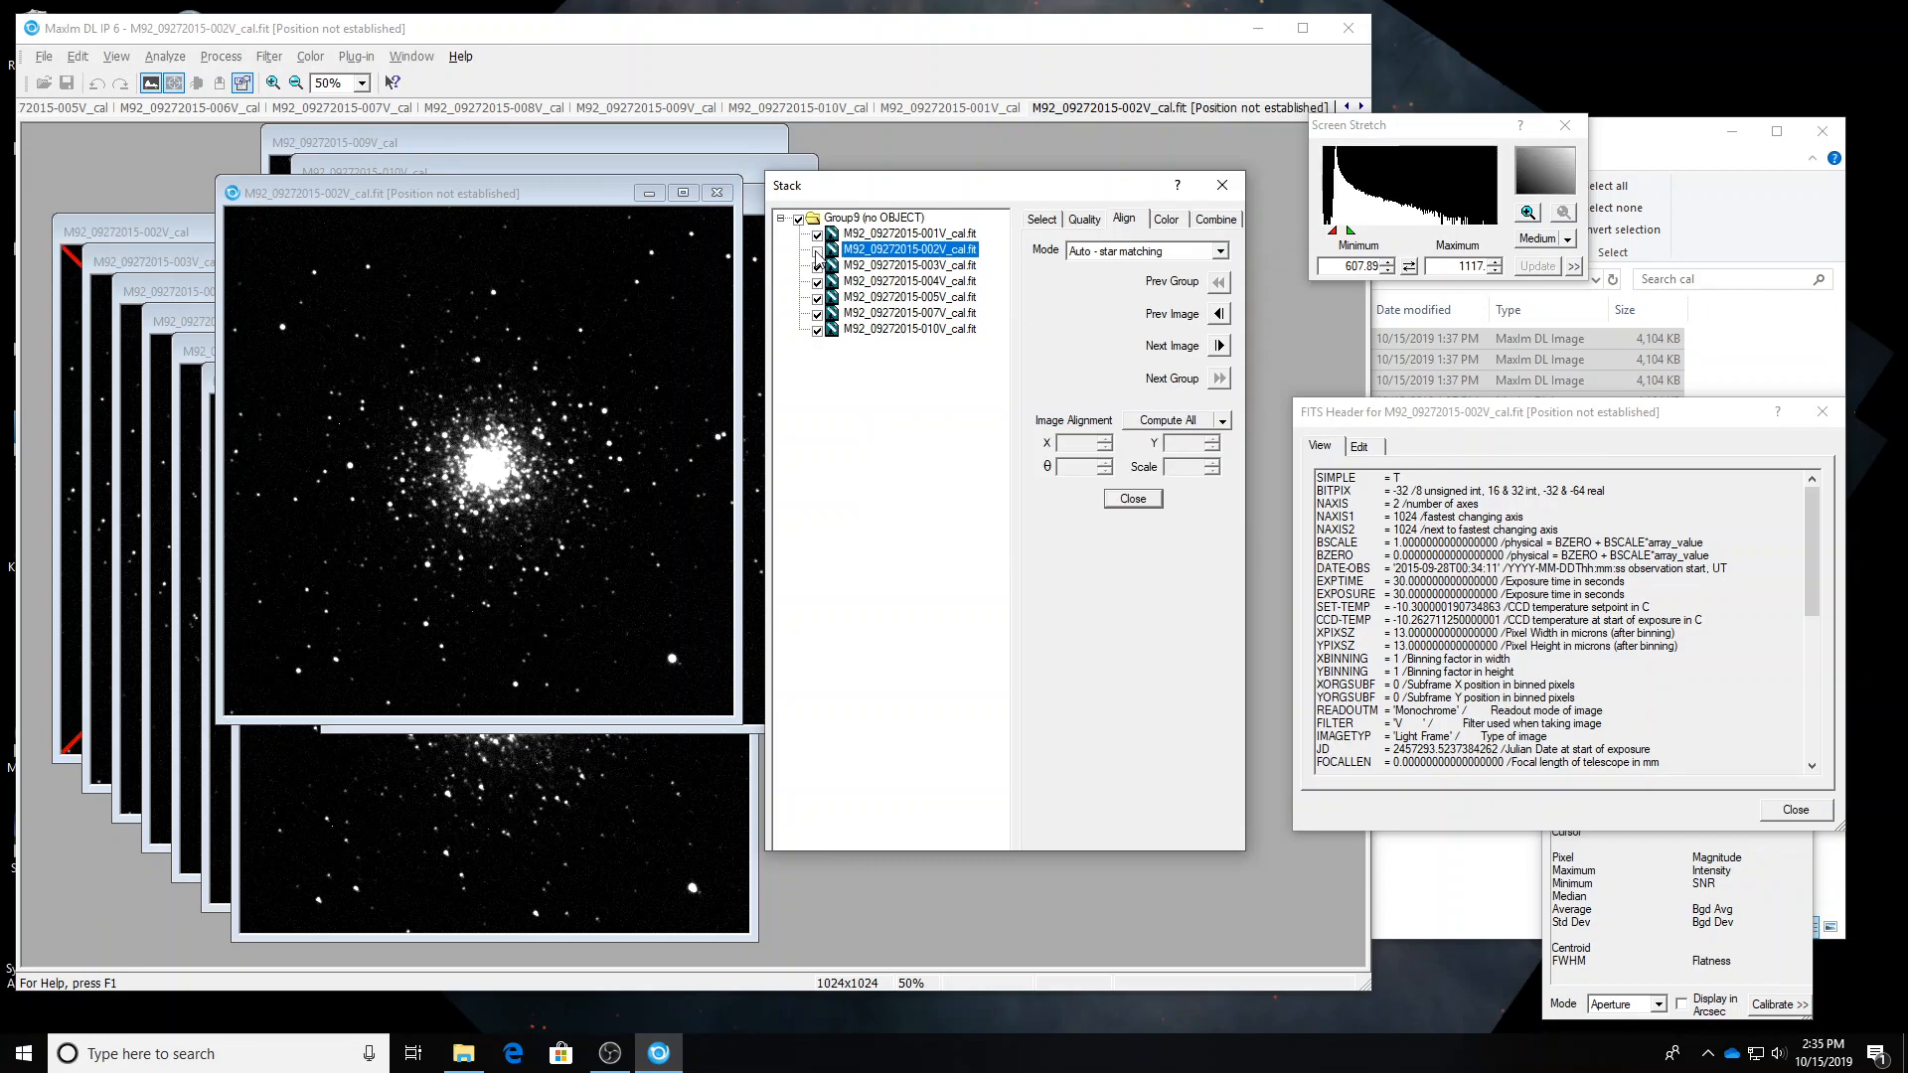
{"action": "left_click", "coordinate": [817, 250]}
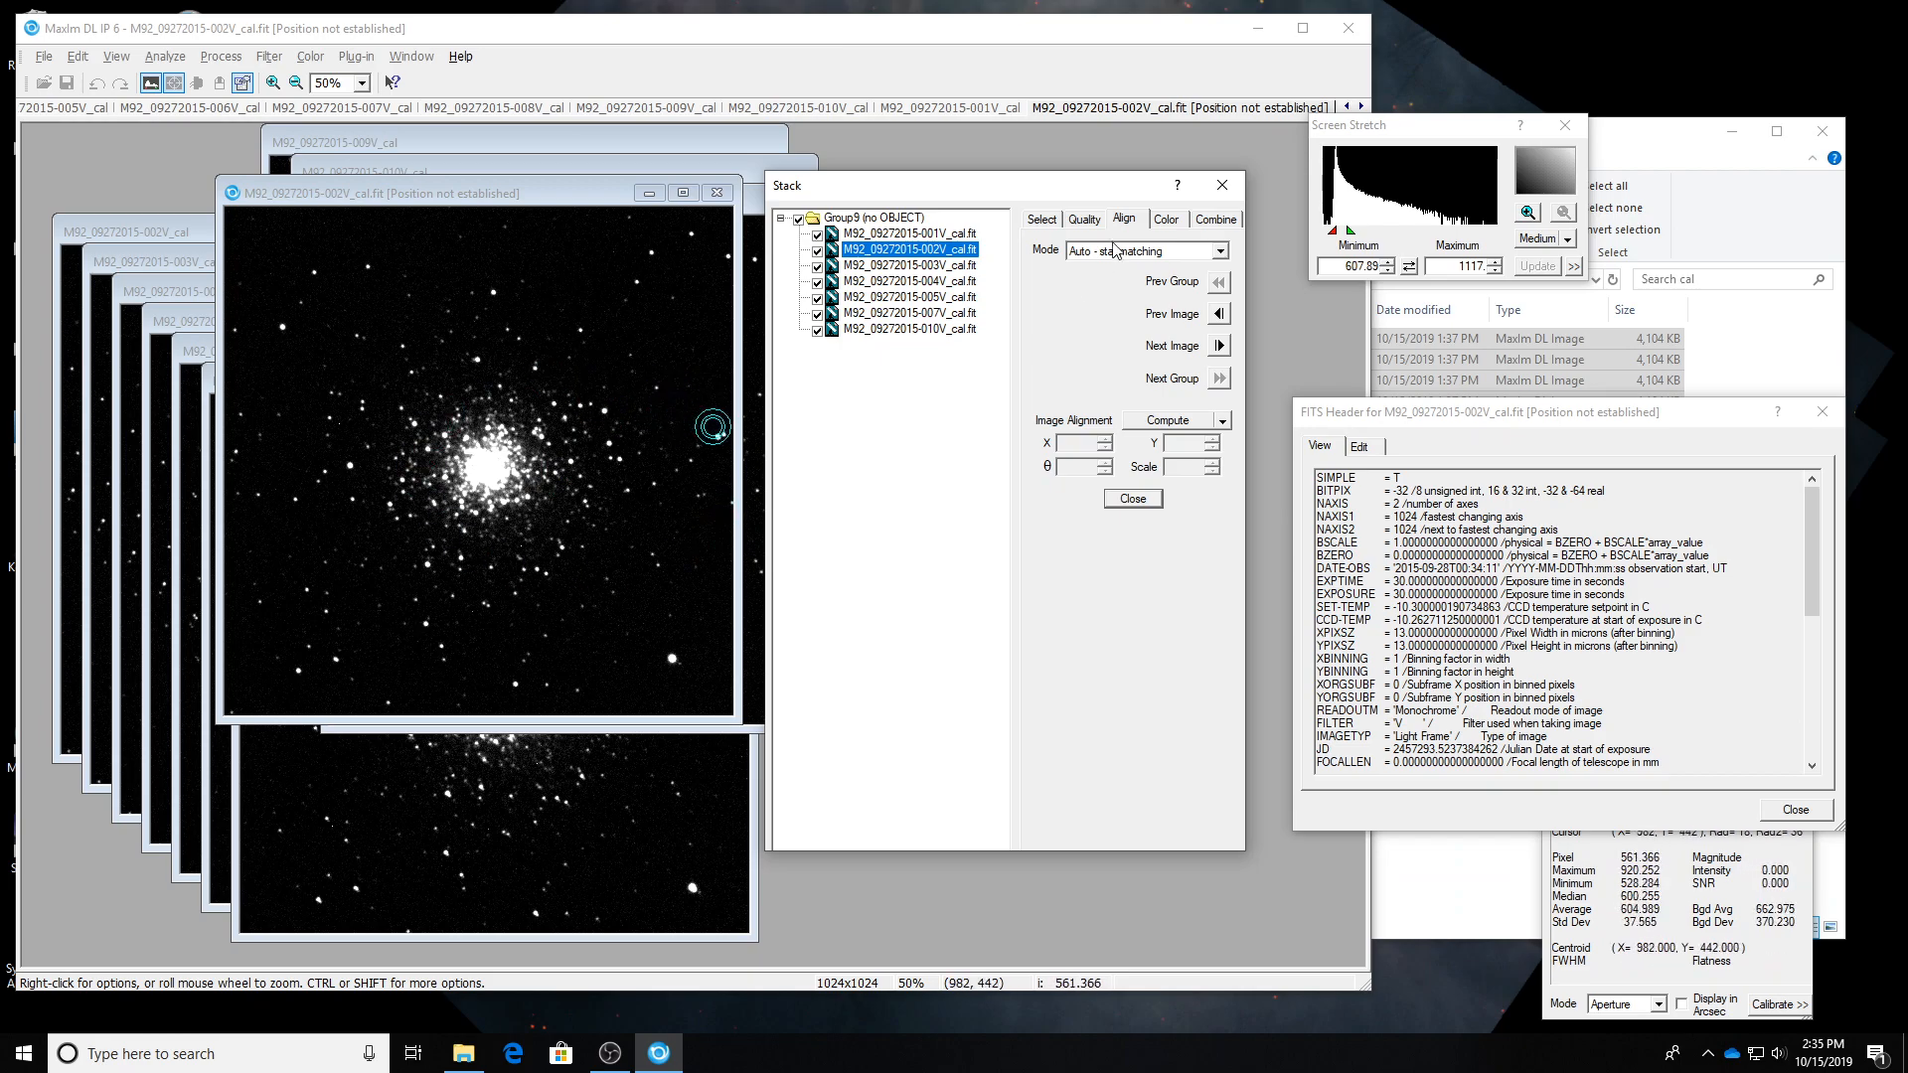
Median-combine the seven remaining V frames into one image and move the result clear of the Stack window.
{"action": "left_click", "coordinate": [1216, 218]}
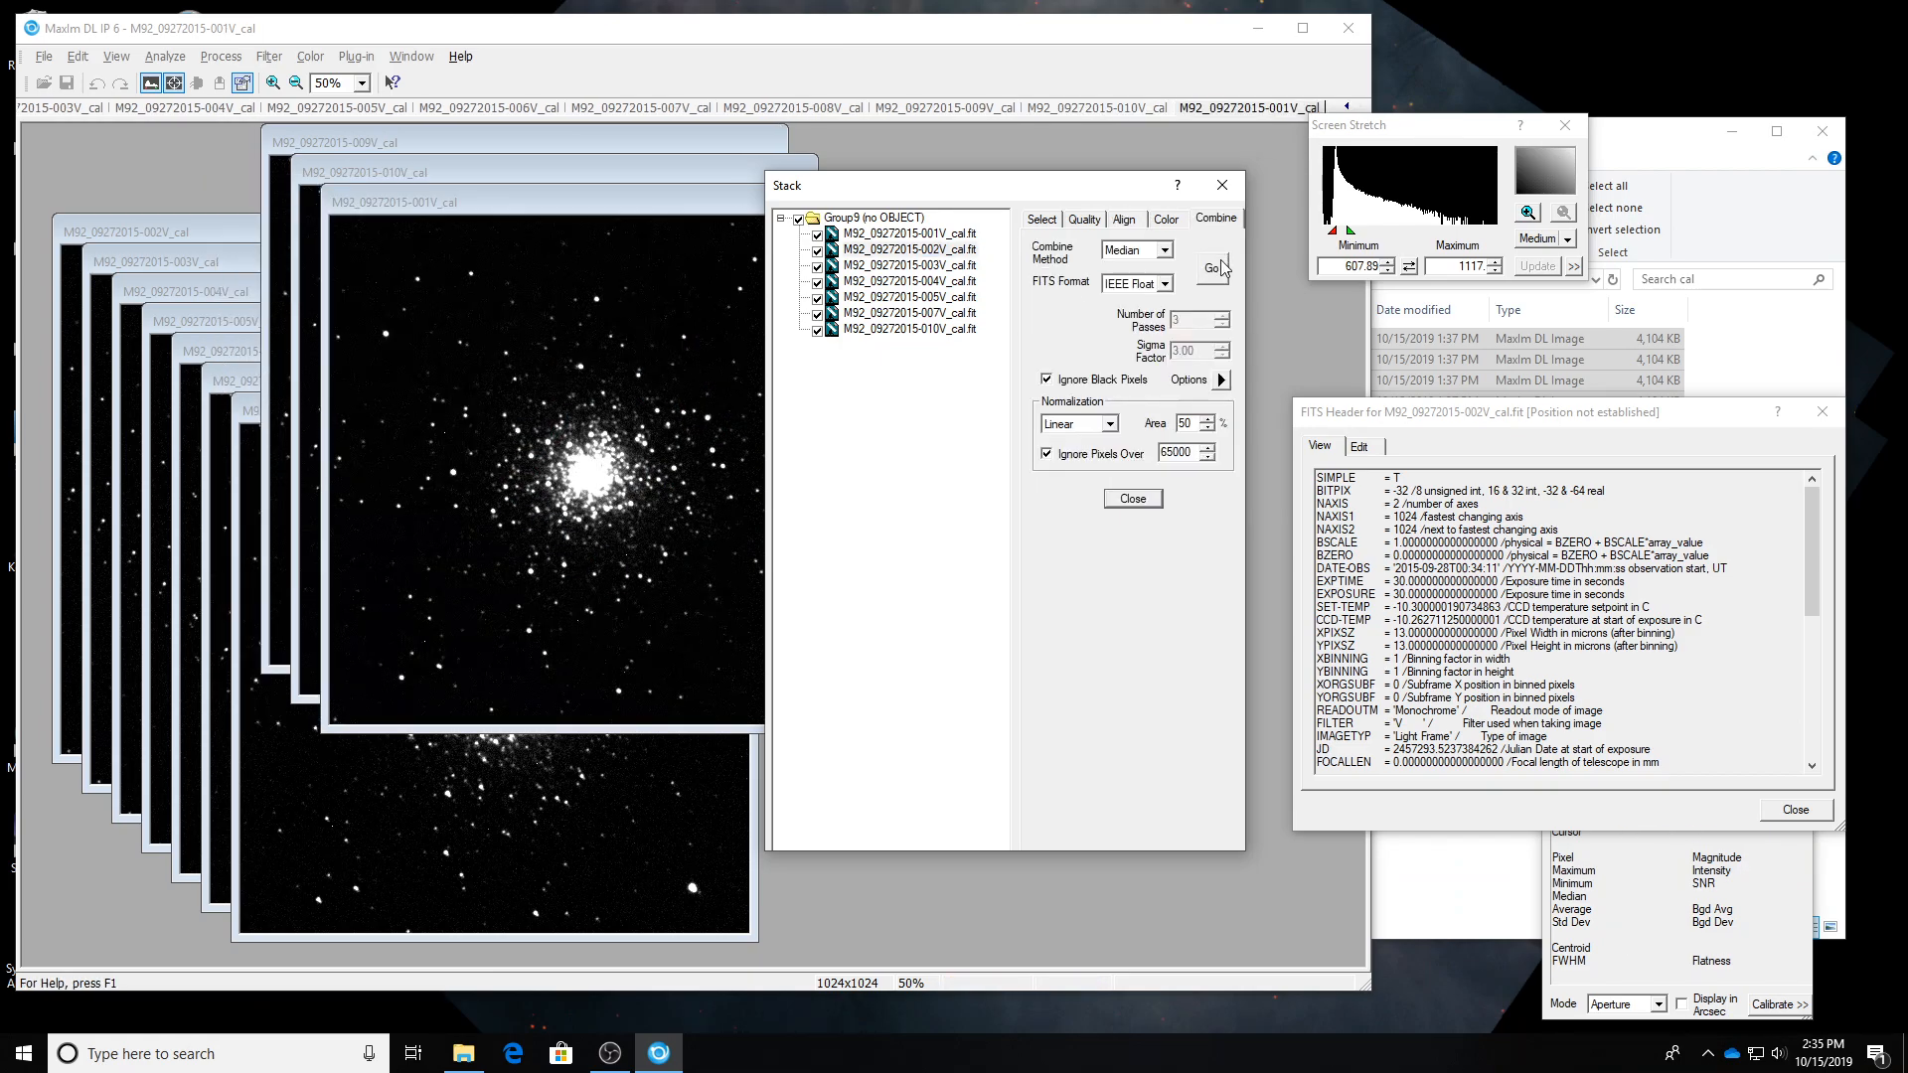
{"action": "left_click", "coordinate": [1212, 268]}
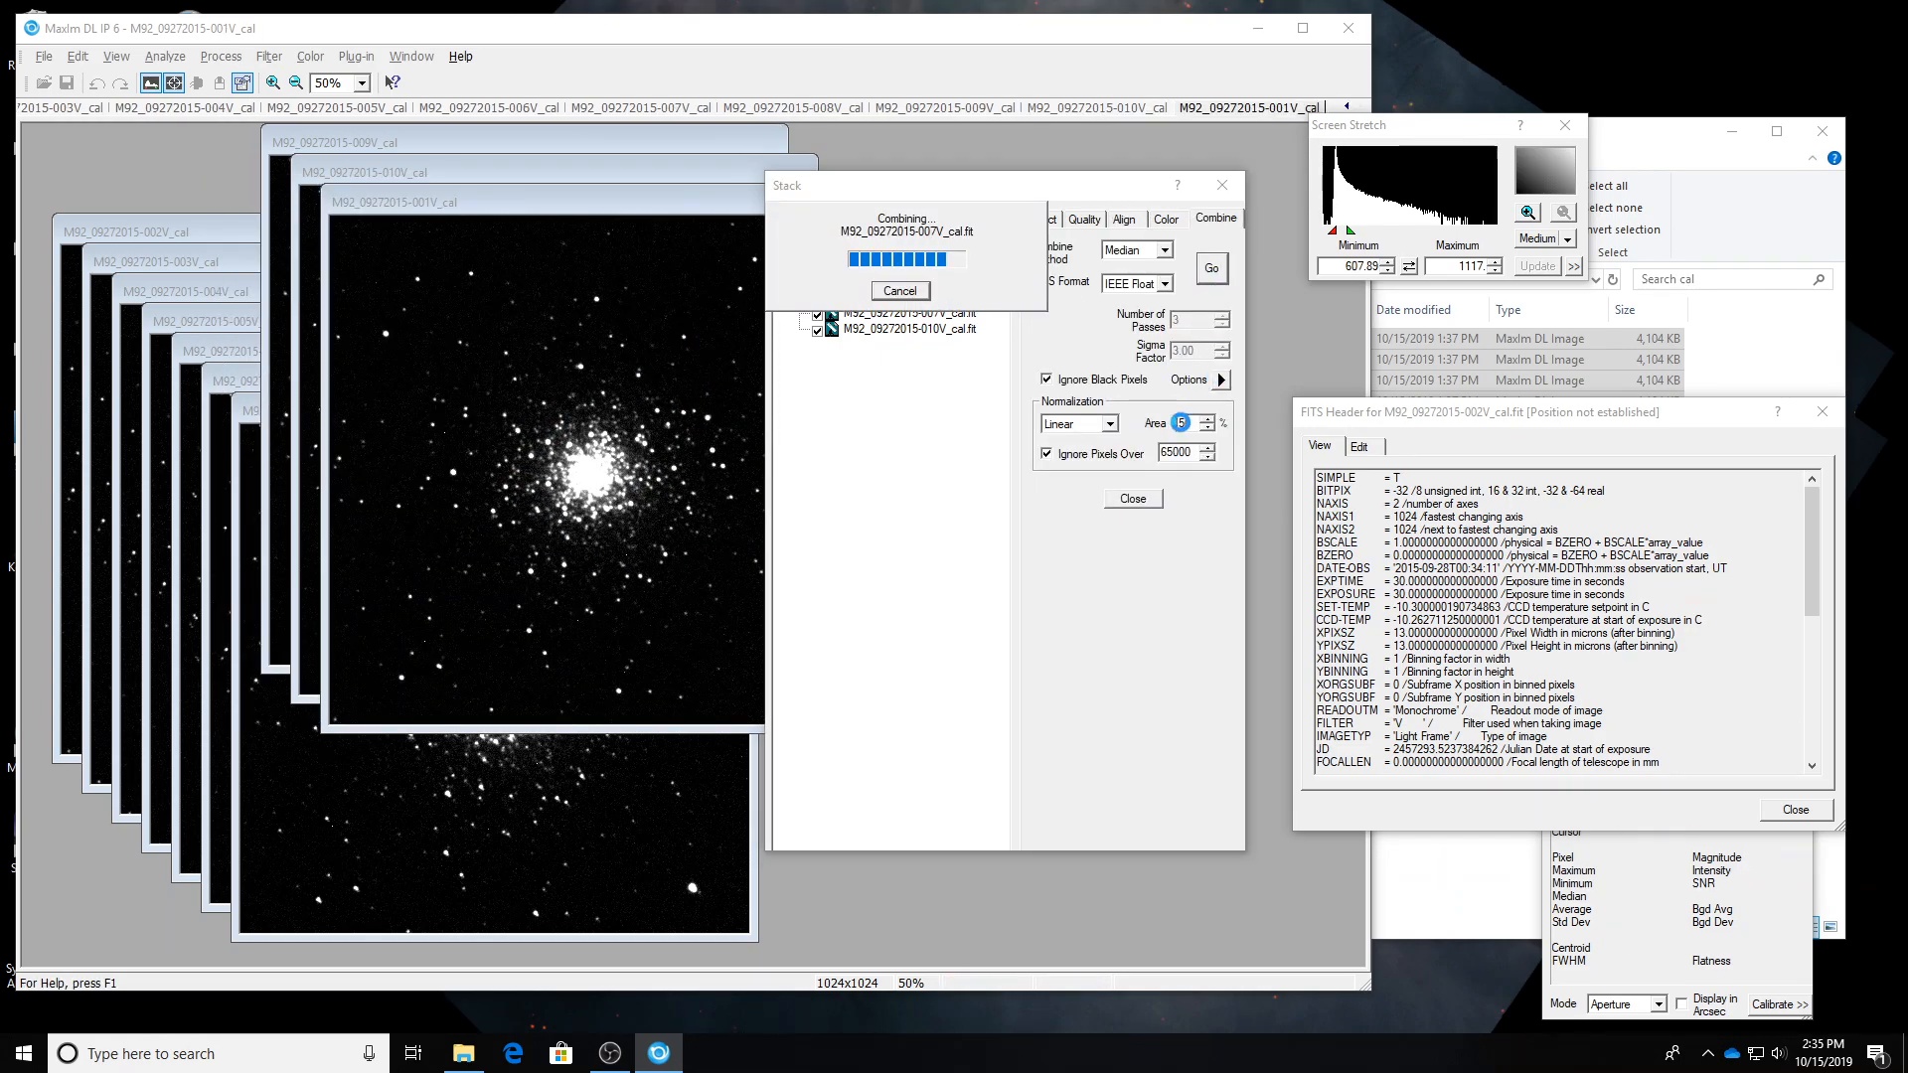
{"action": "left_click_drag", "start_coordinate": [712, 319], "coordinate": [420, 245]}
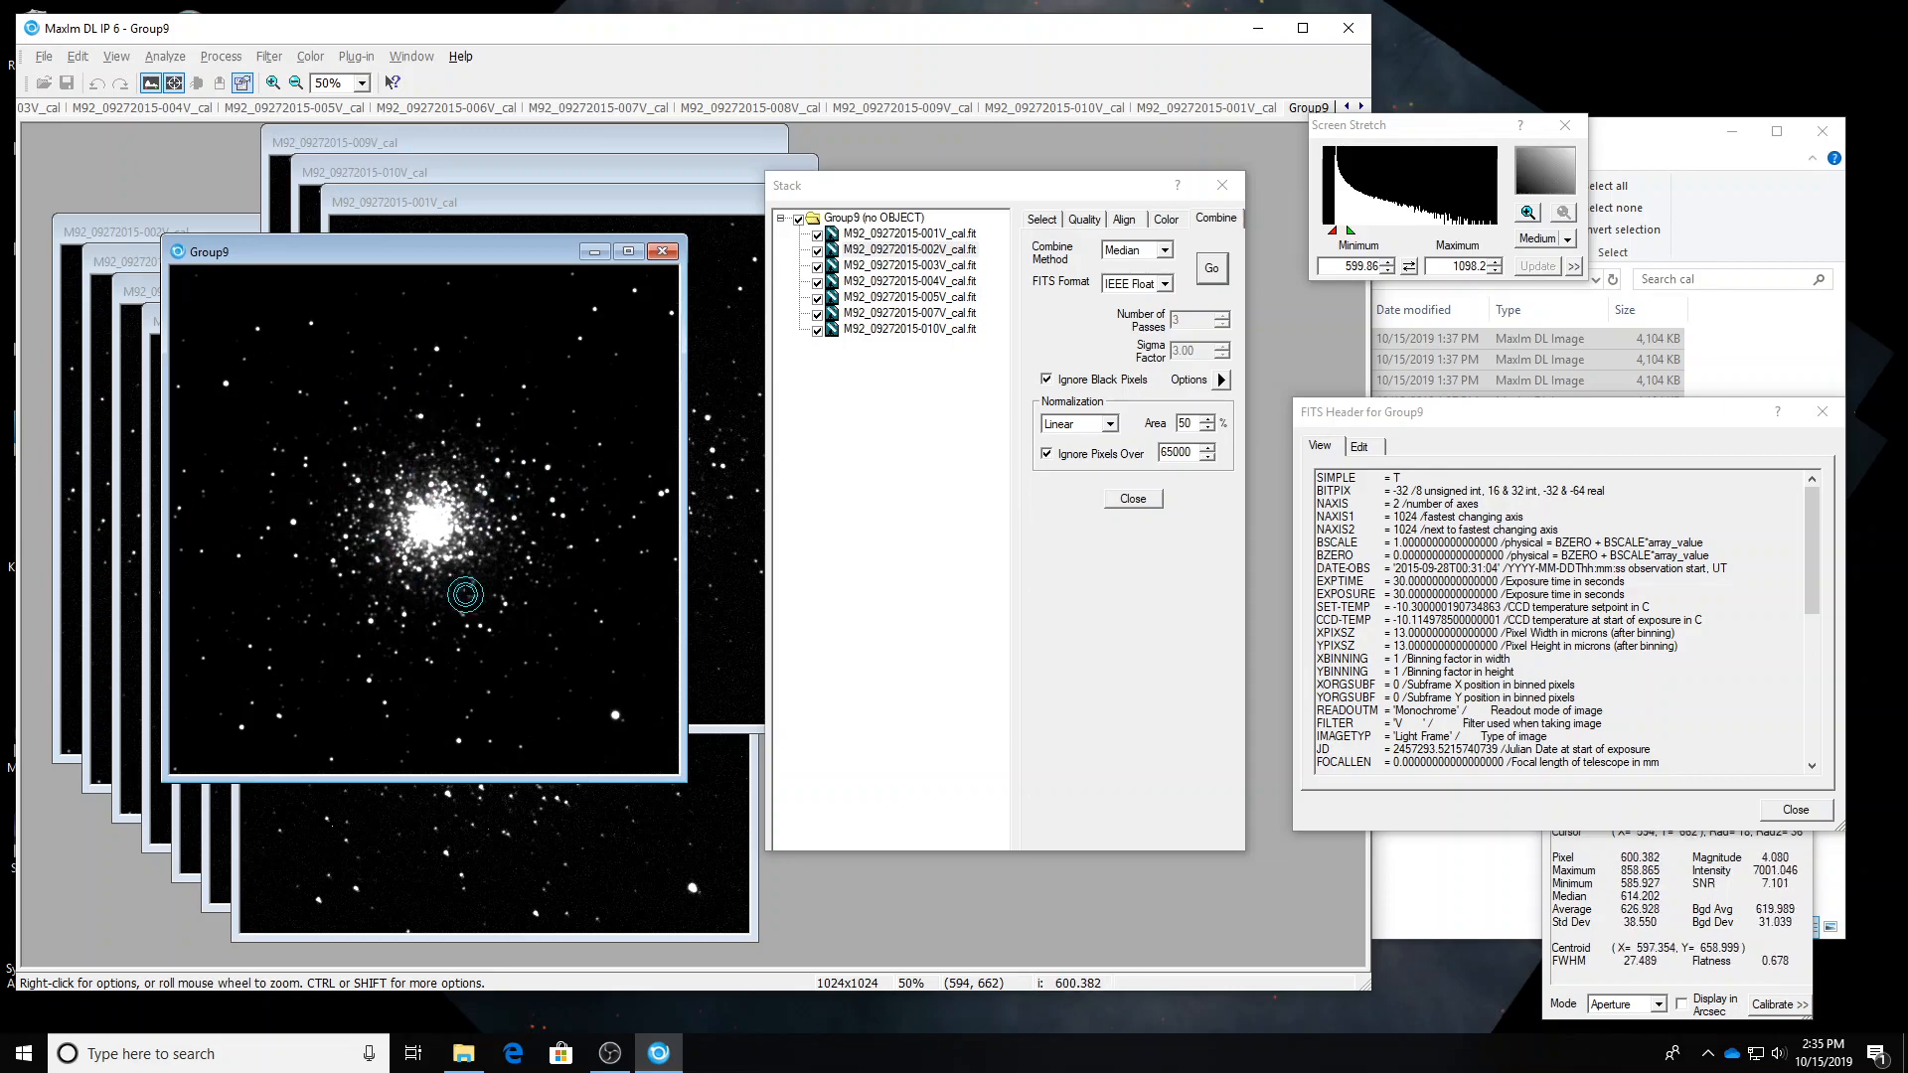
Save the combined V image as M92_09272015_Vstack in the M92_09272015 folder and close all open images.
{"action": "left_click", "coordinate": [1133, 498]}
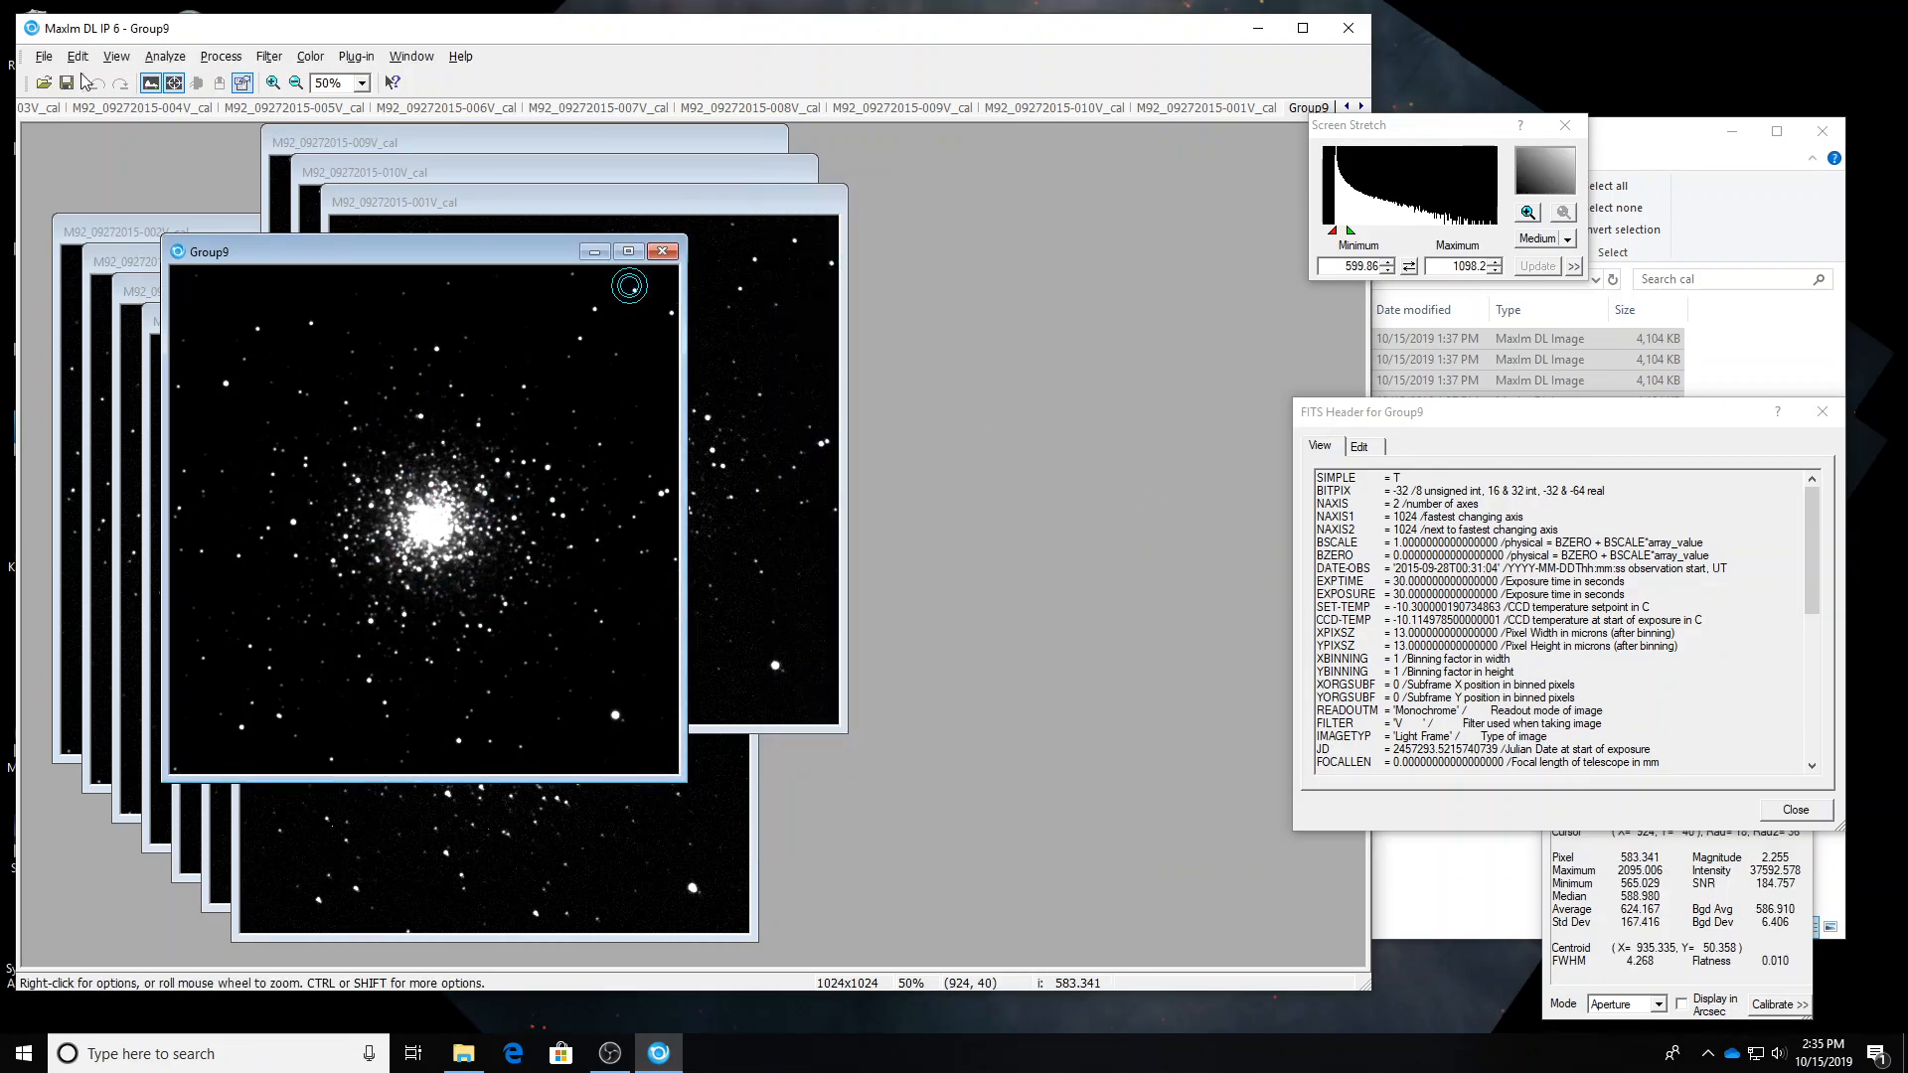
{"action": "left_click", "coordinate": [43, 56]}
{"action": "left_click", "coordinate": [147, 251]}
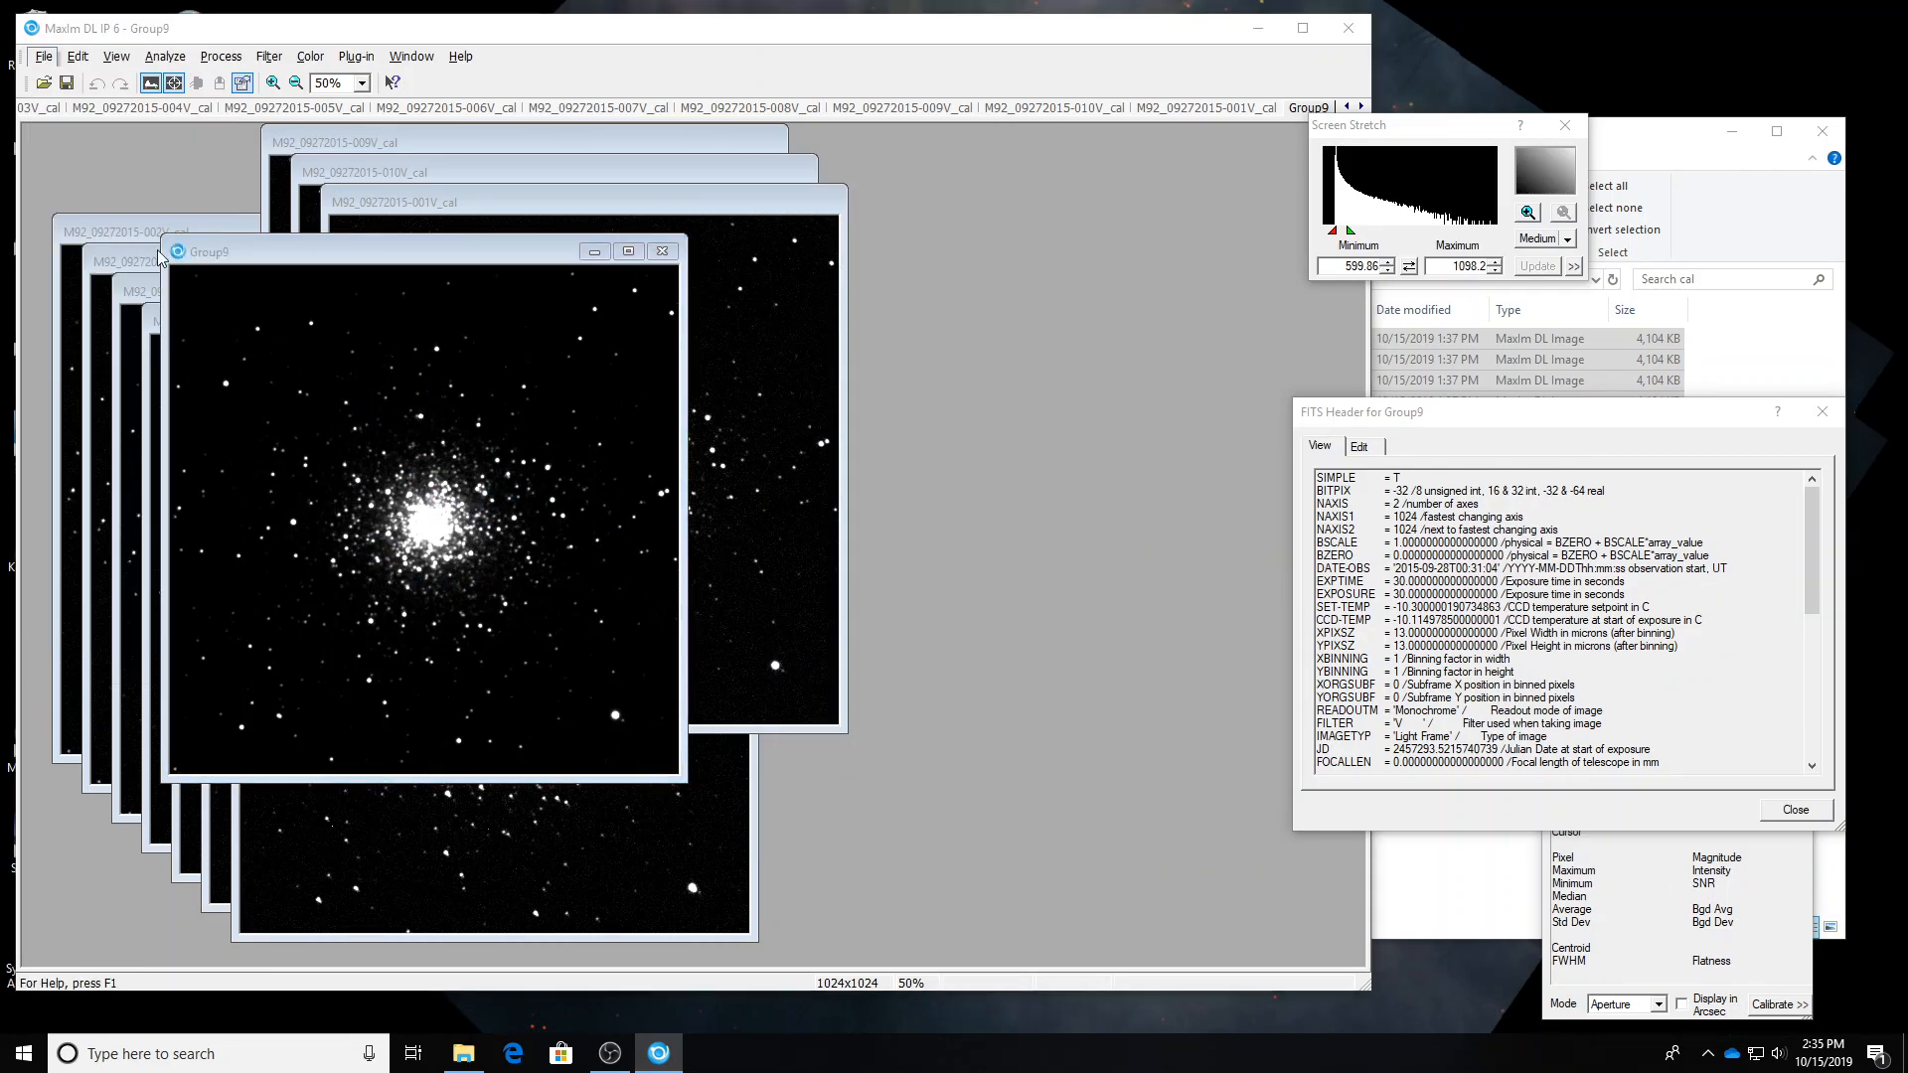
{"action": "left_click", "coordinate": [281, 308]}
{"action": "left_click", "coordinate": [221, 478]}
{"action": "left_click", "coordinate": [220, 477]}
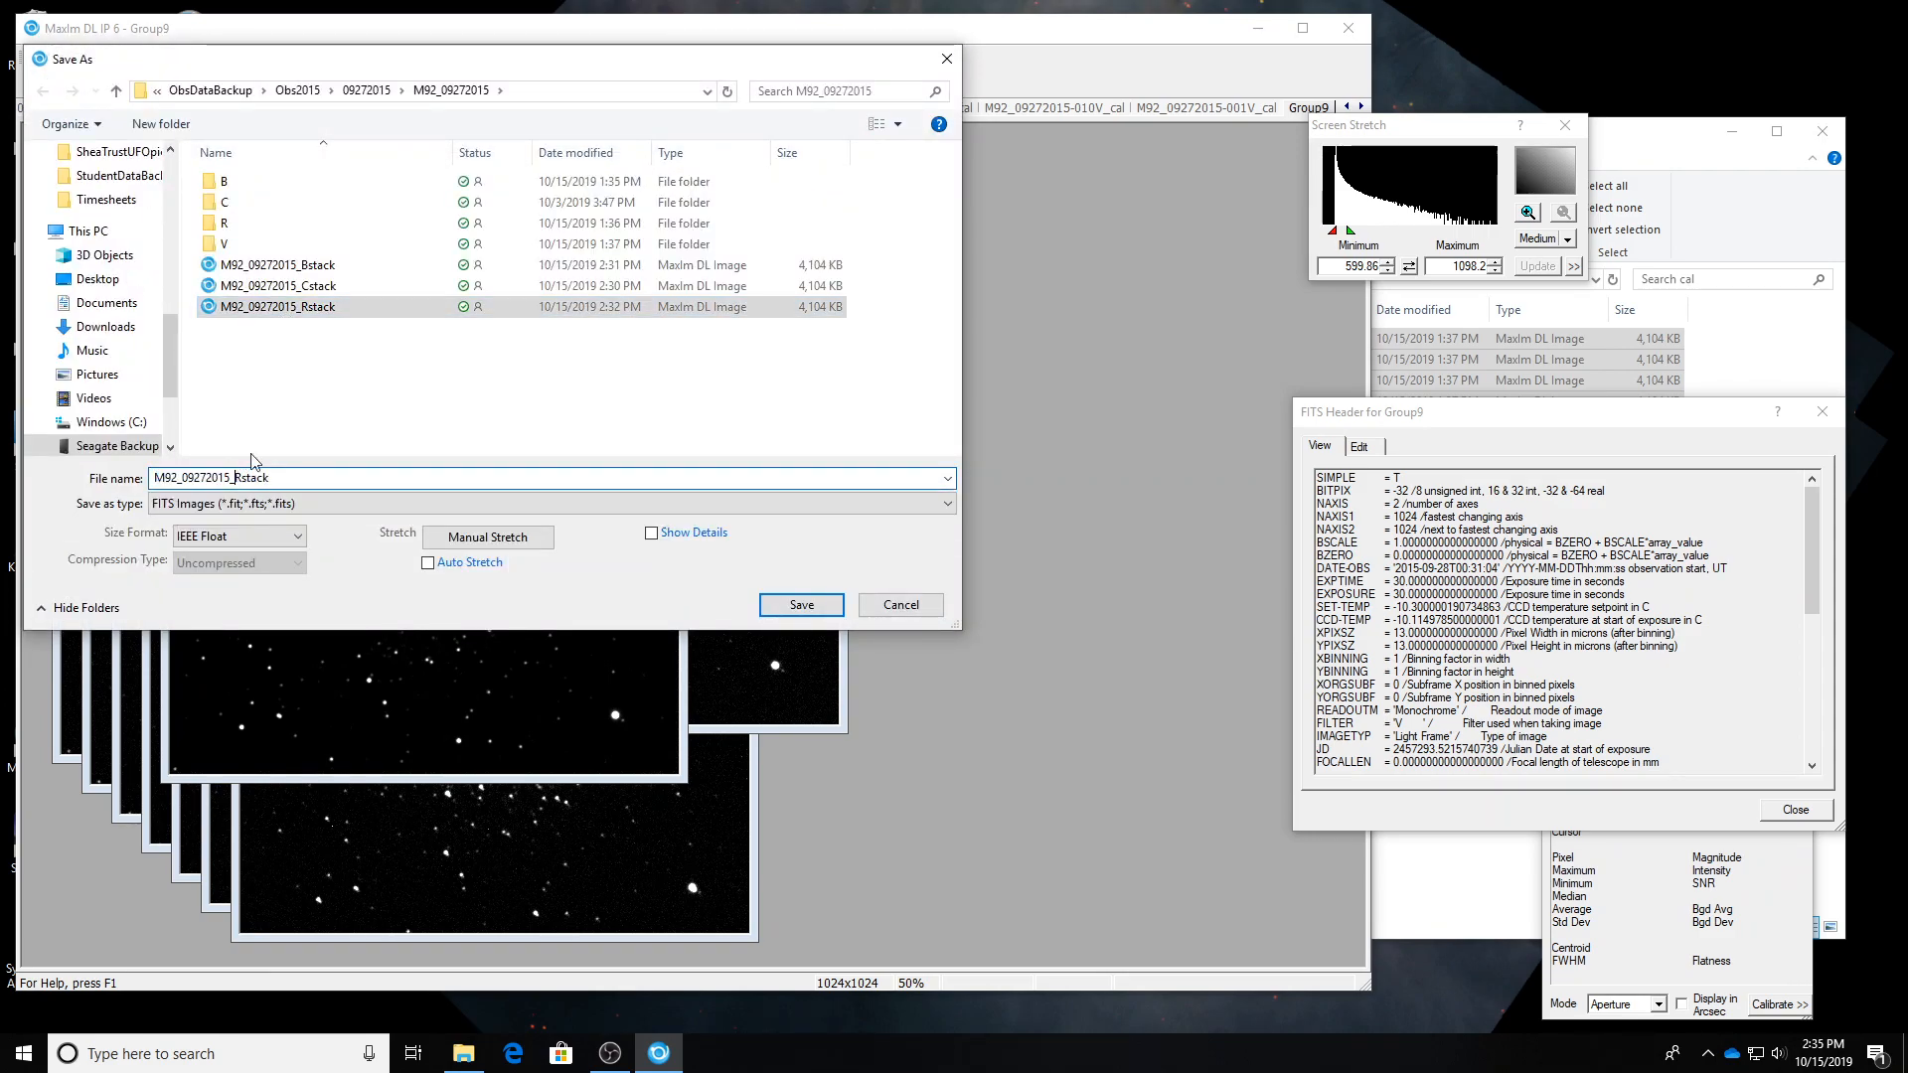
{"action": "key", "text": "Delete"}
{"action": "type", "text": "V"}
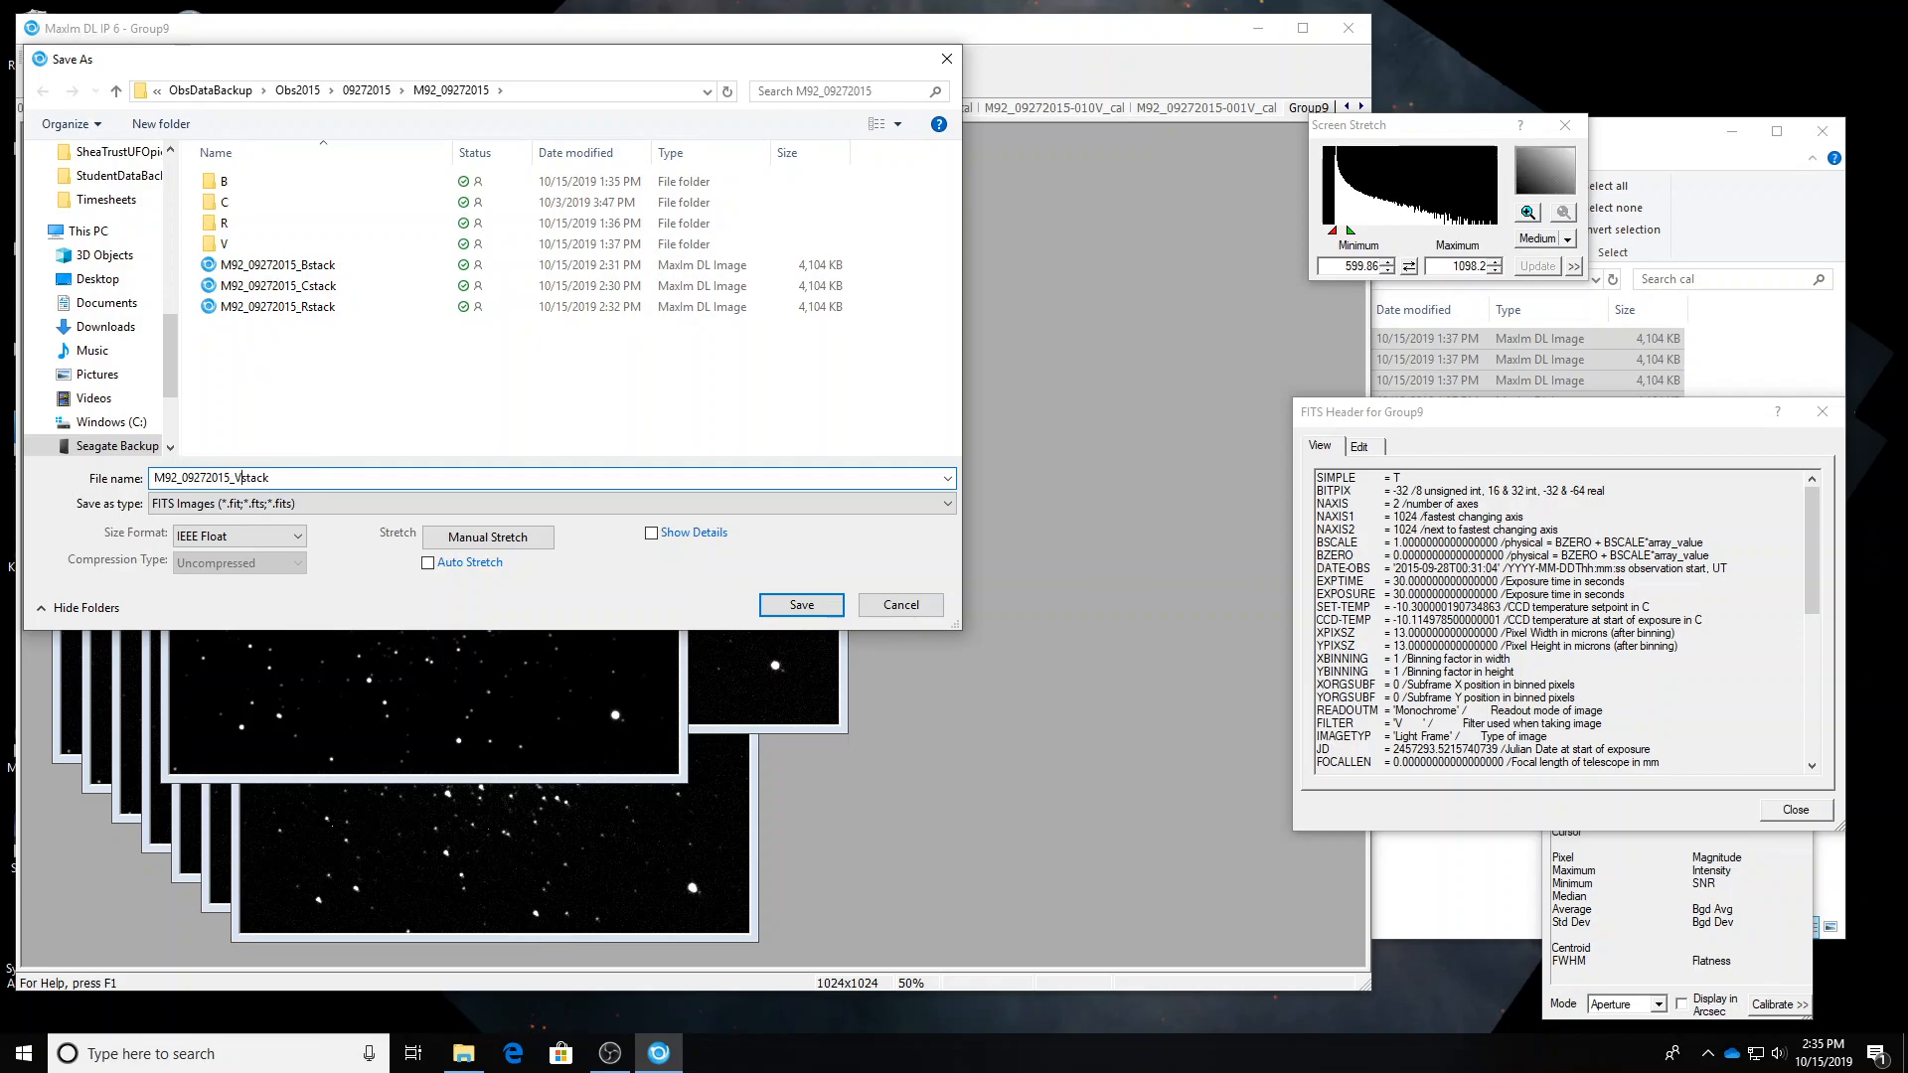
{"action": "left_click", "coordinate": [811, 603]}
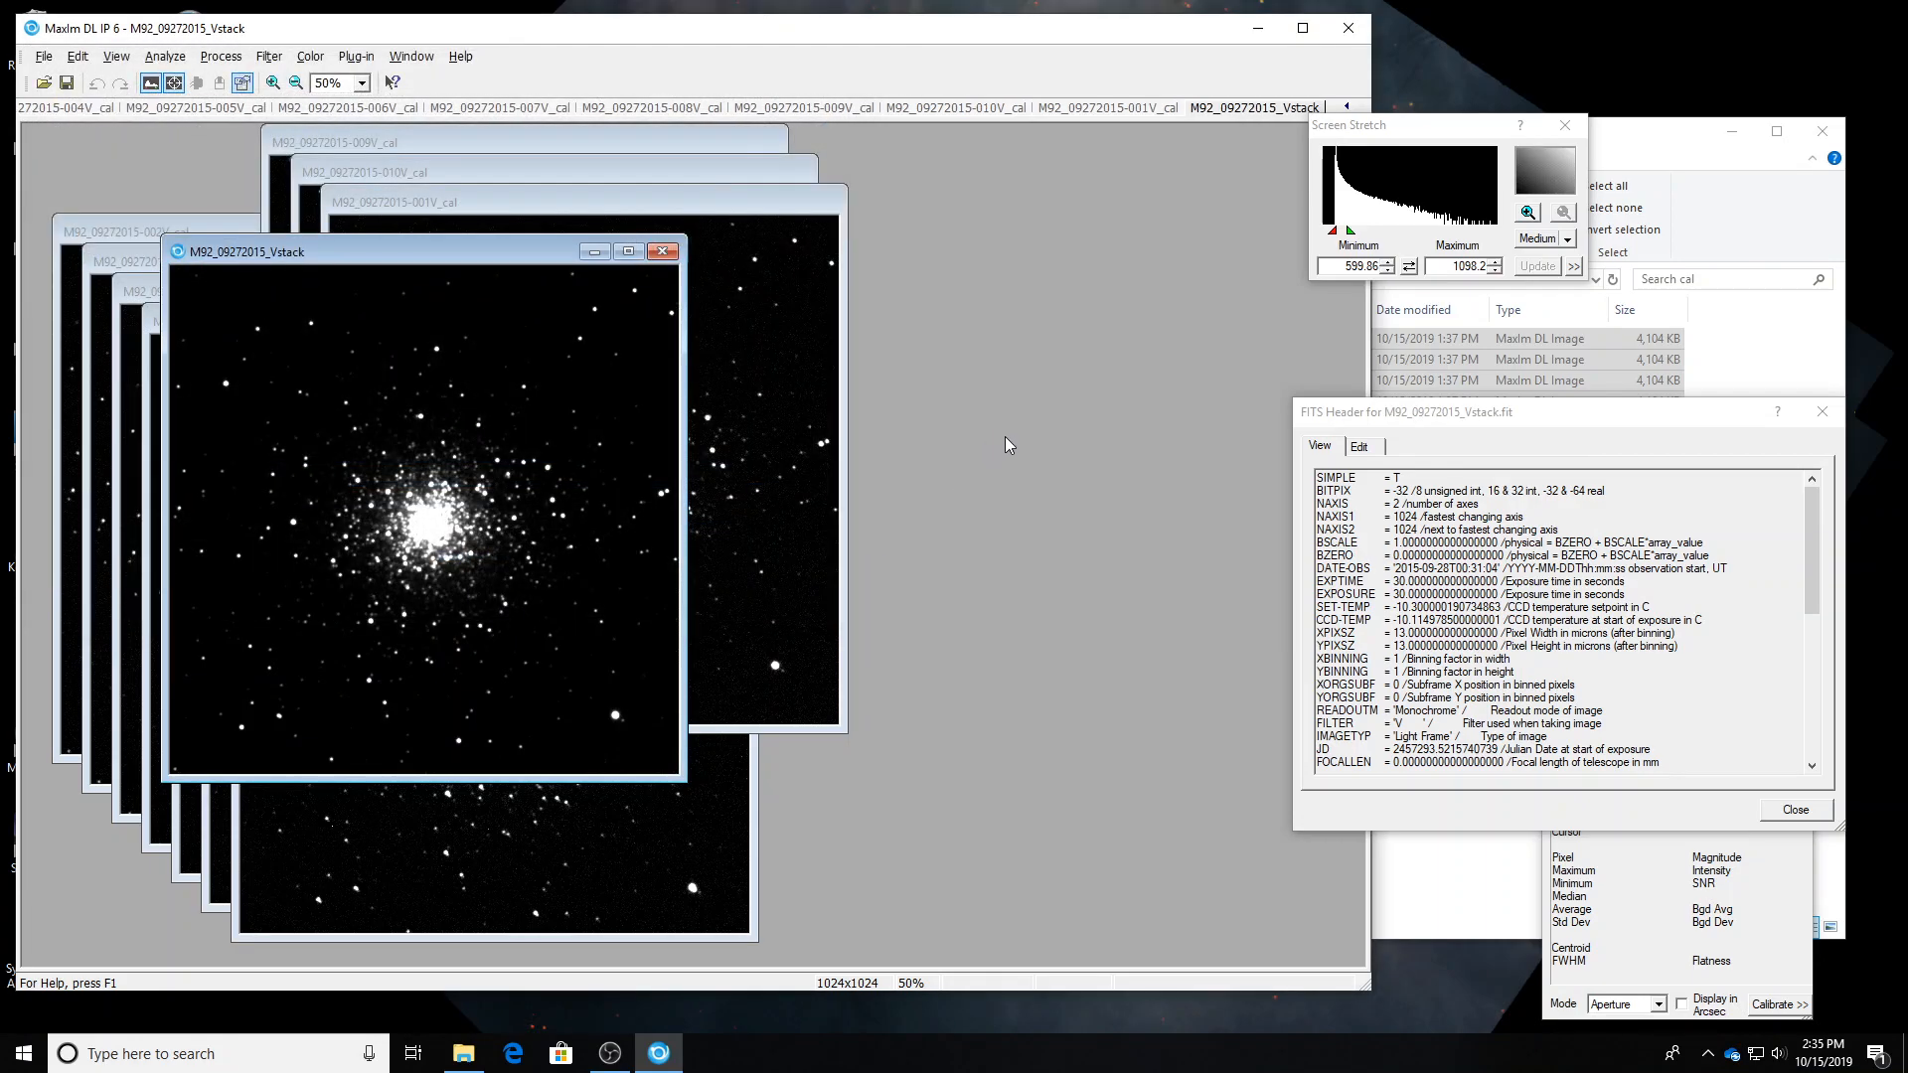
{"action": "key", "text": "ctrl+shift+F4"}
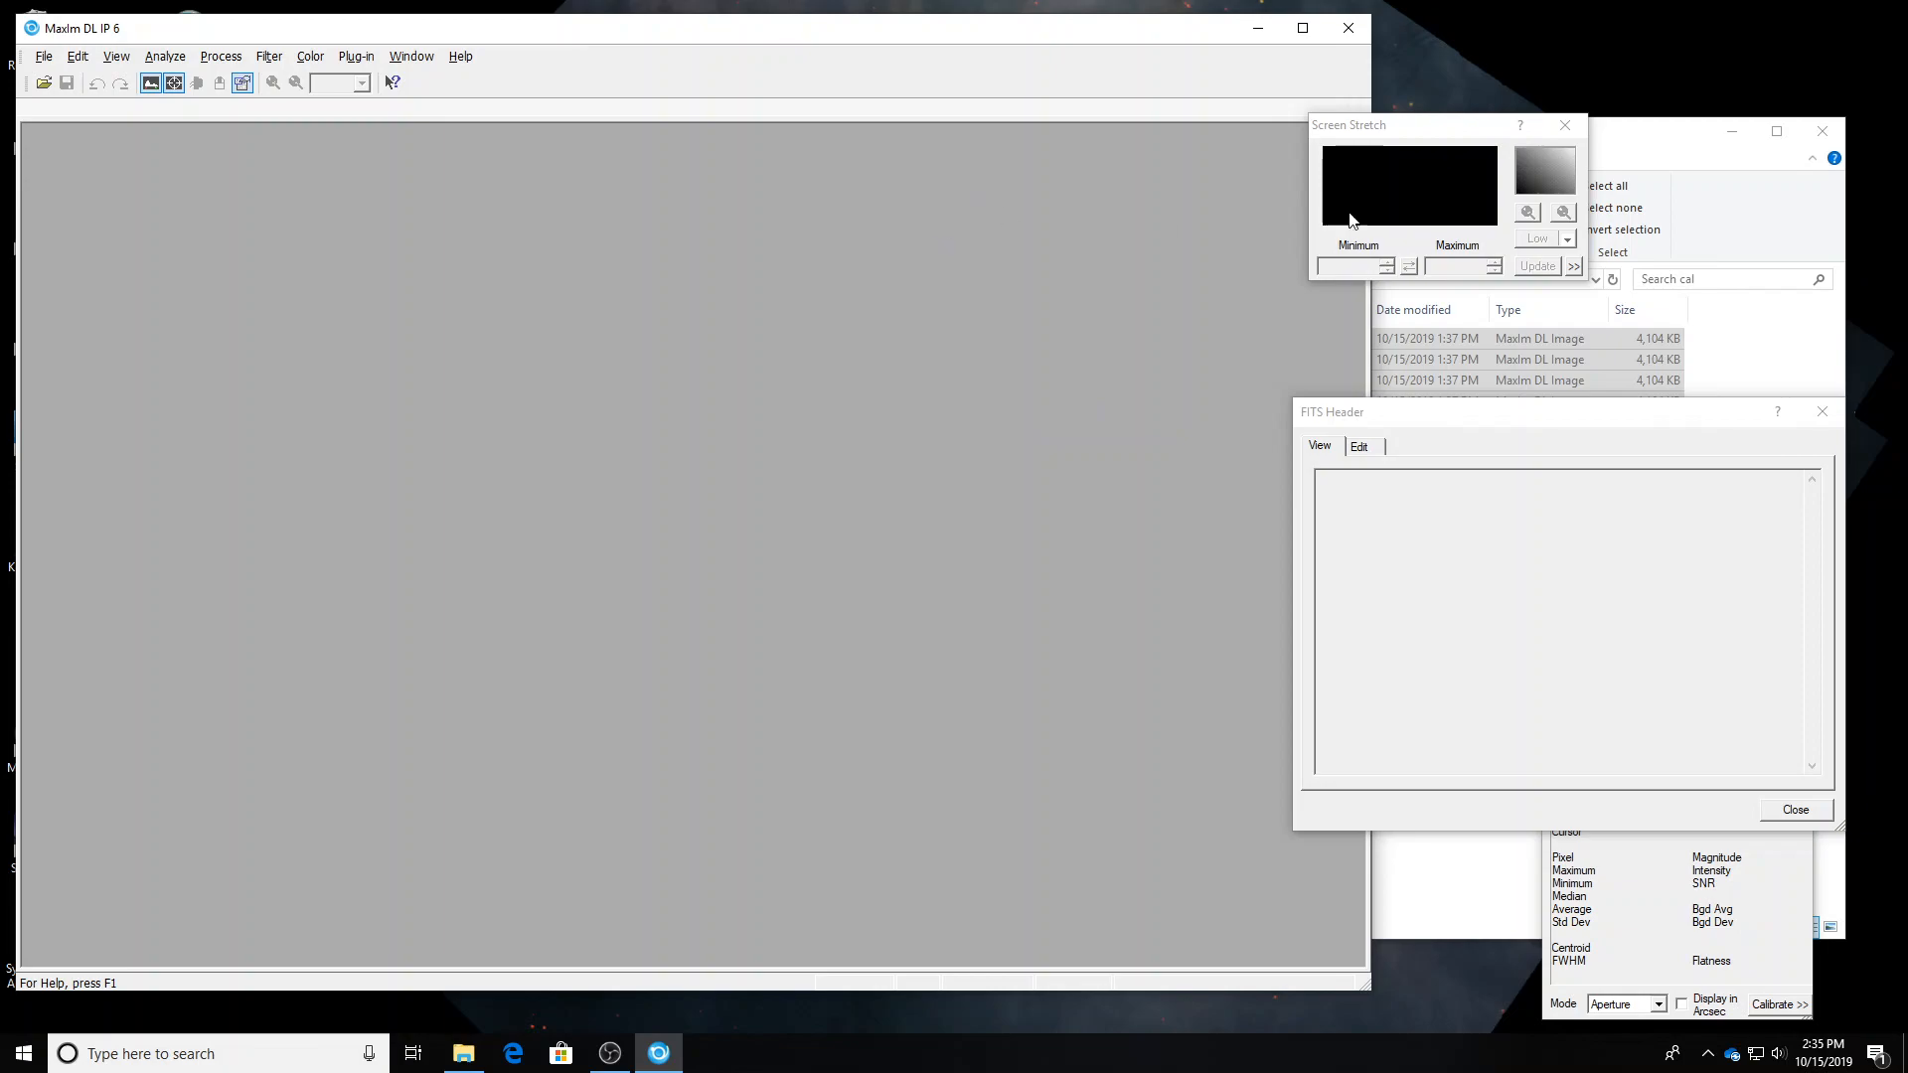
{"action": "left_click", "coordinate": [463, 1053]}
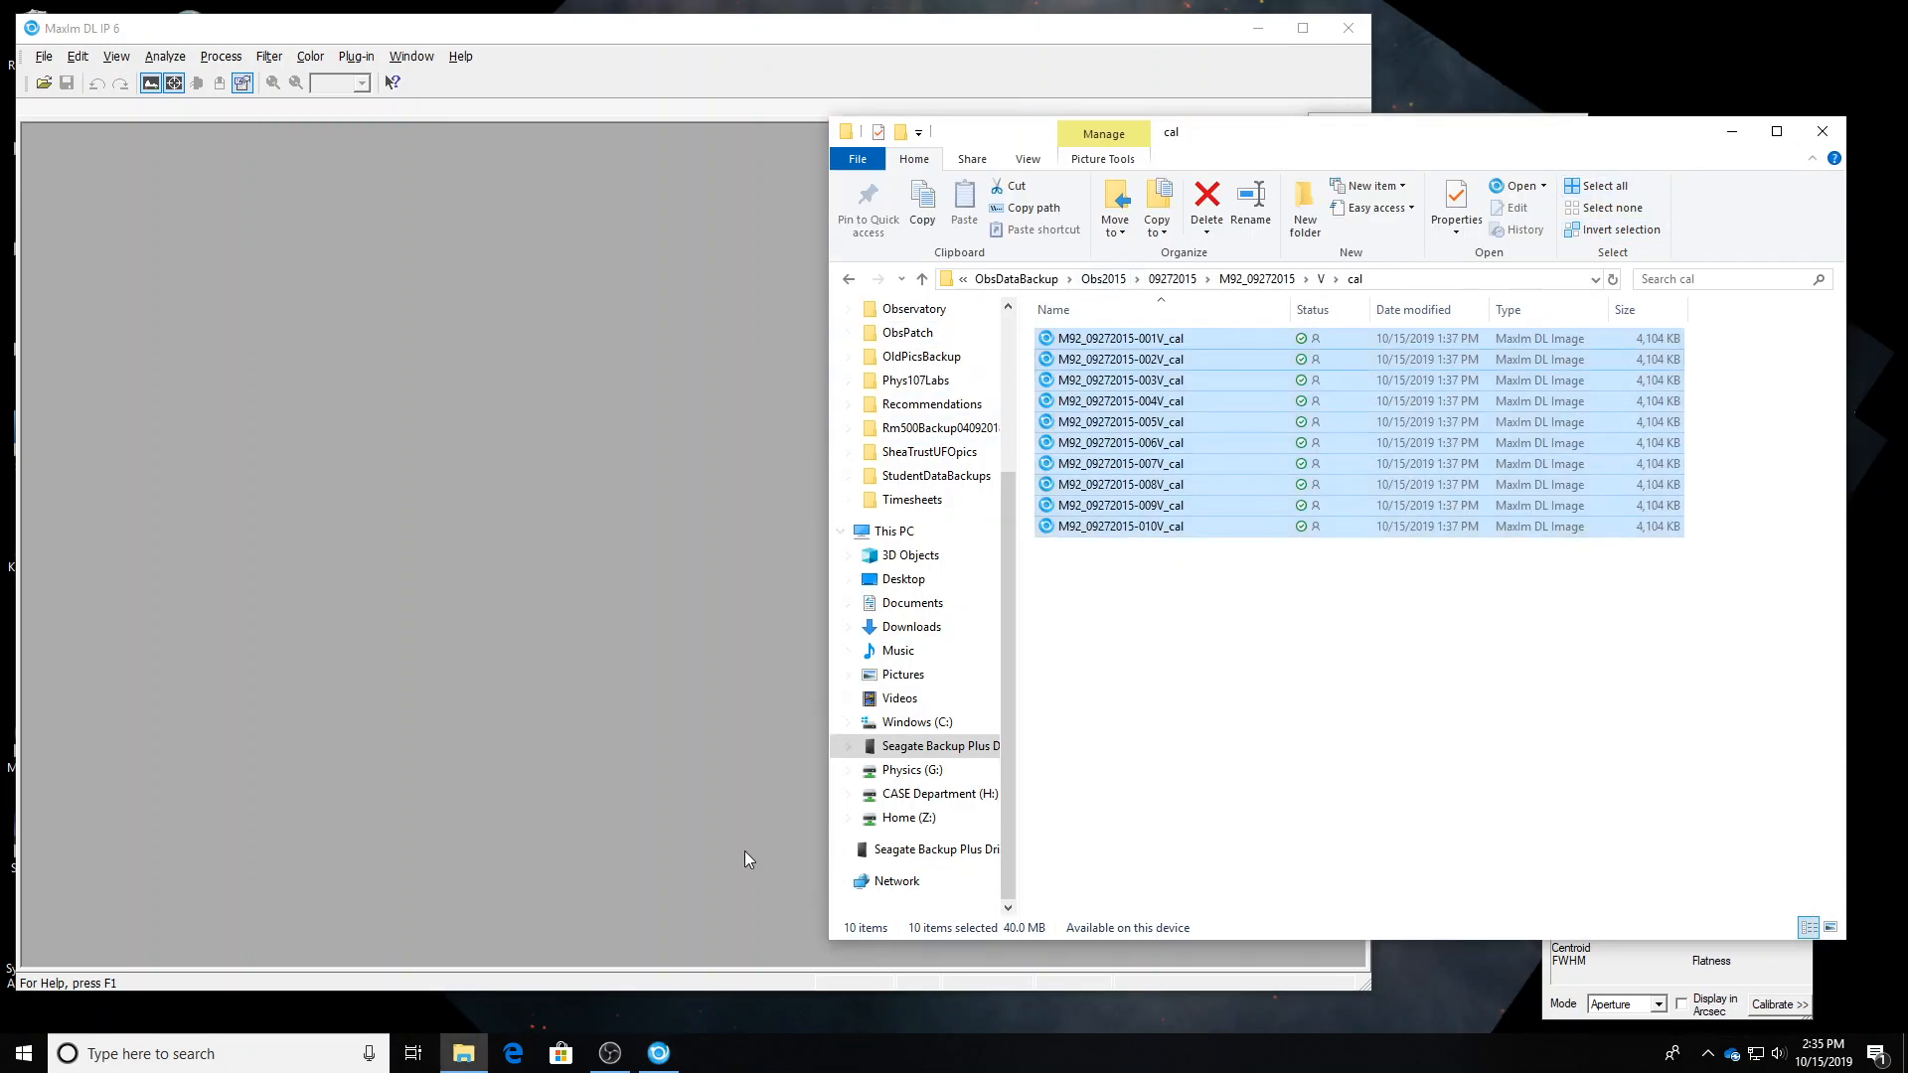
{"action": "left_click", "coordinate": [609, 1053]}
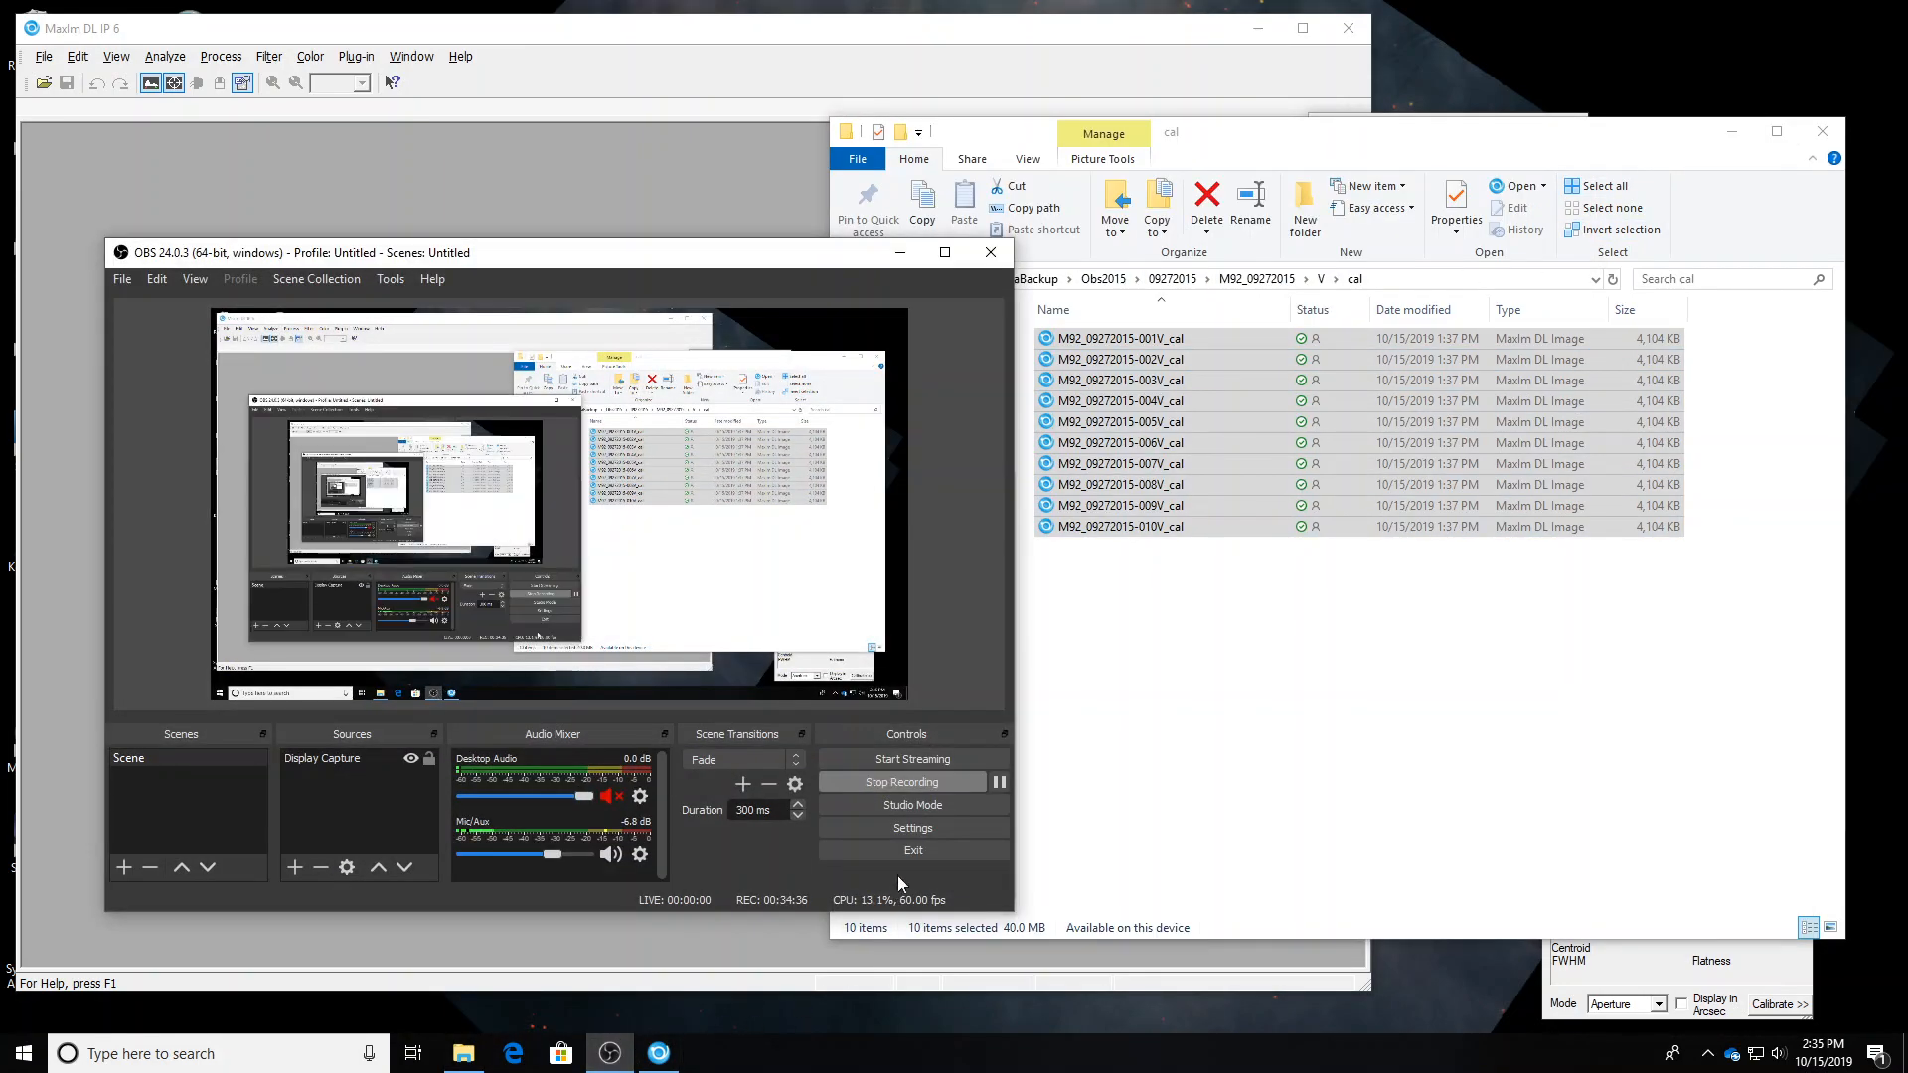